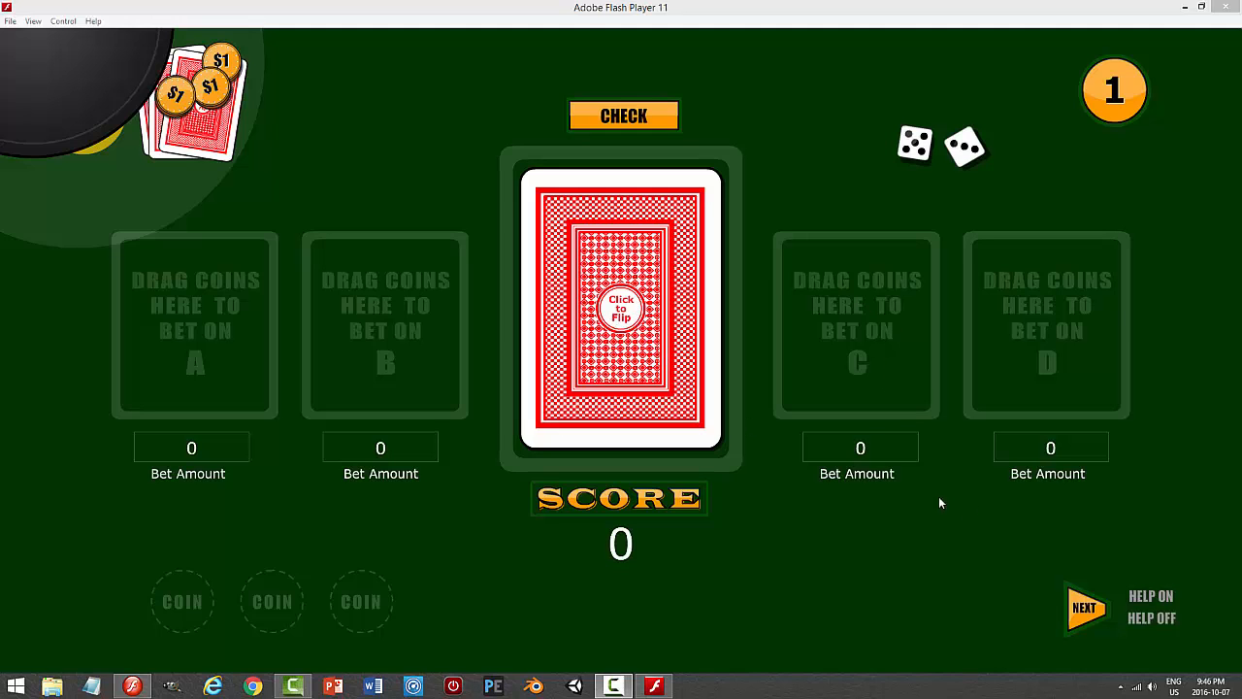
Display the game's help instructions and hide them again.
click(1136, 596)
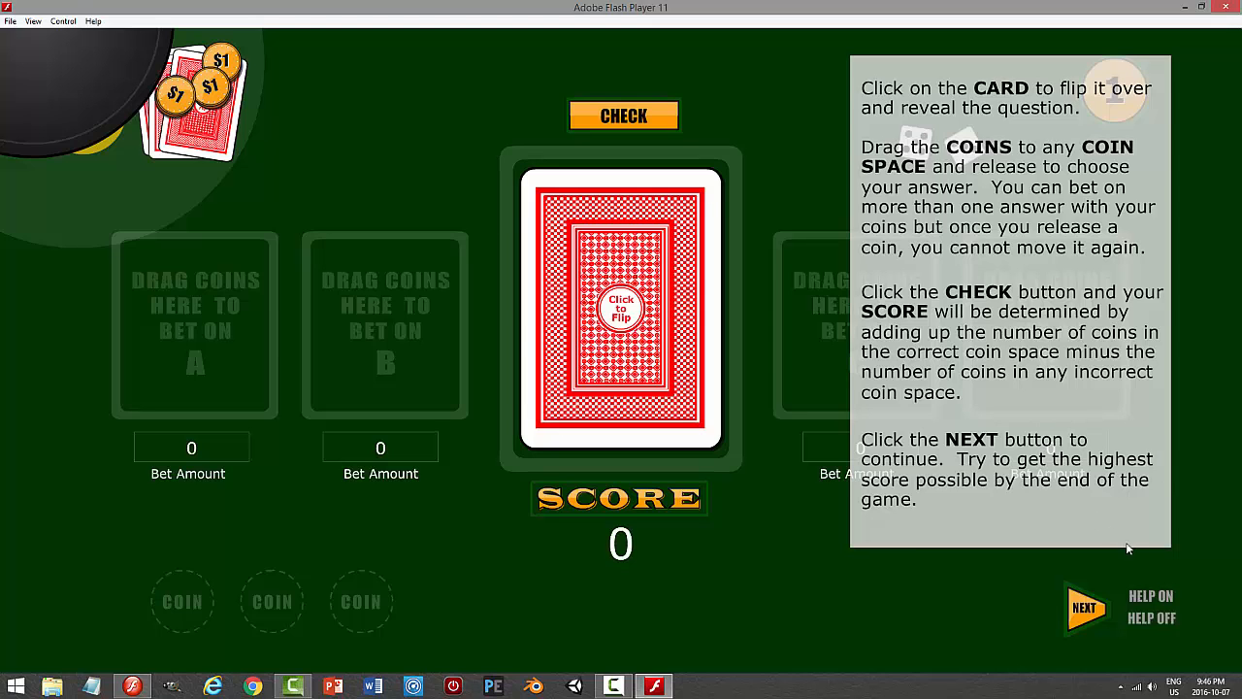
click(1161, 620)
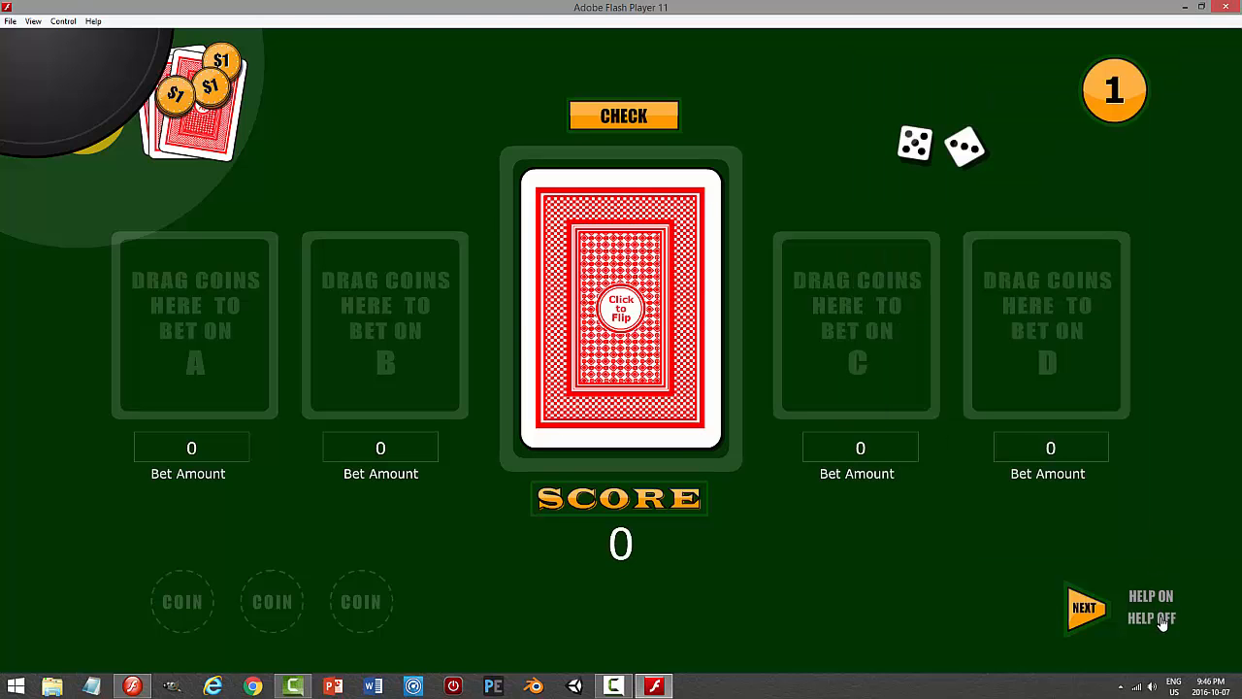
Play card 1: reveal its question, bet one coin on A and two coins on B, and check the answer.
click(622, 309)
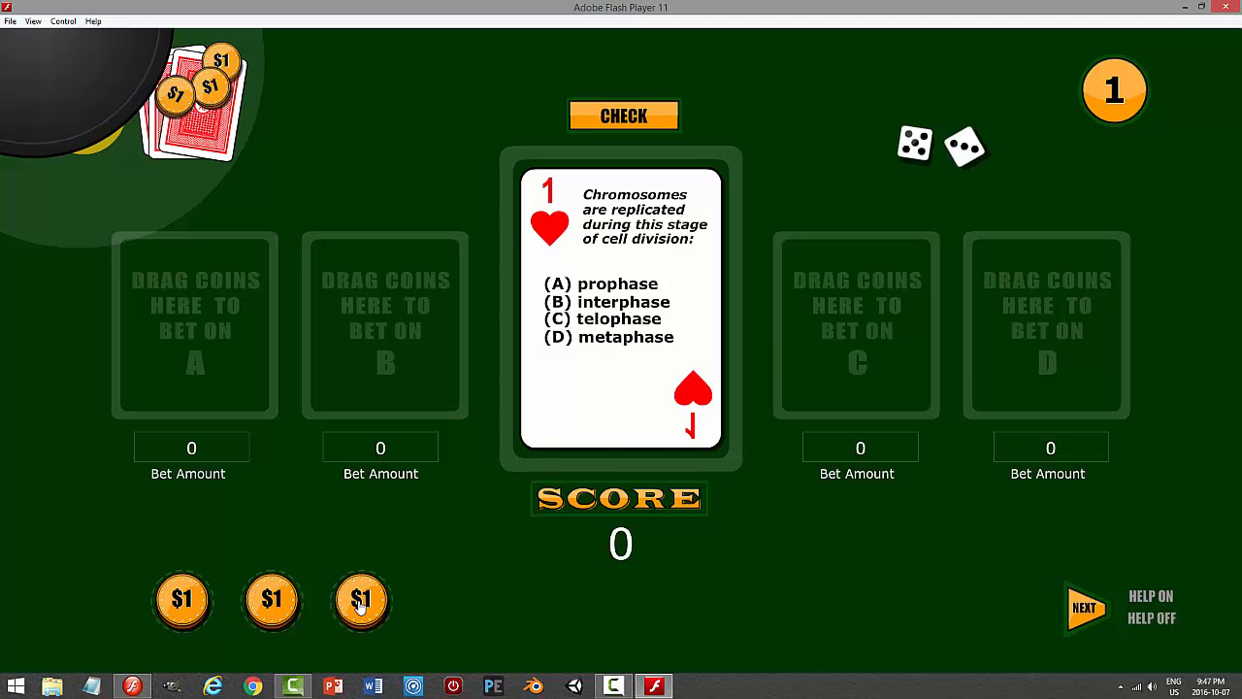
mouse_move(360, 601)
mouse_down()
mouse_move(293, 521)
mouse_move(250, 377)
mouse_move(198, 346)
mouse_move(315, 537)
mouse_move(374, 584)
mouse_move(349, 528)
mouse_move(369, 596)
mouse_up()
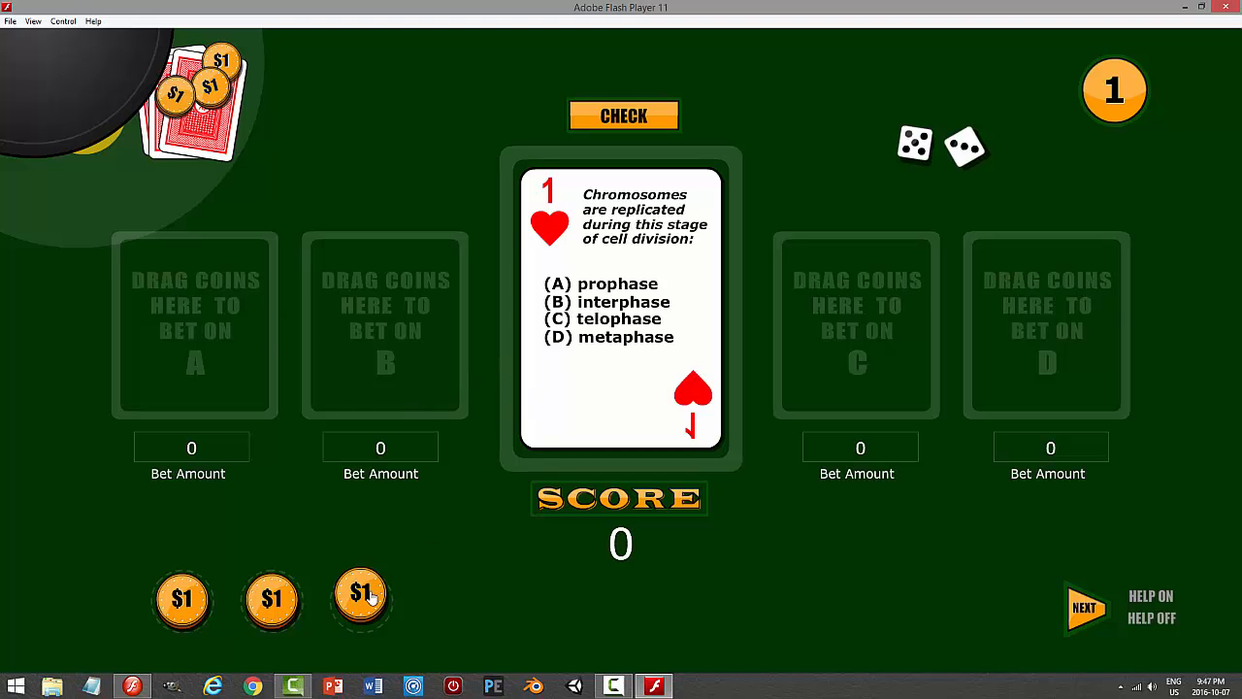
drag(372, 599, 225, 365)
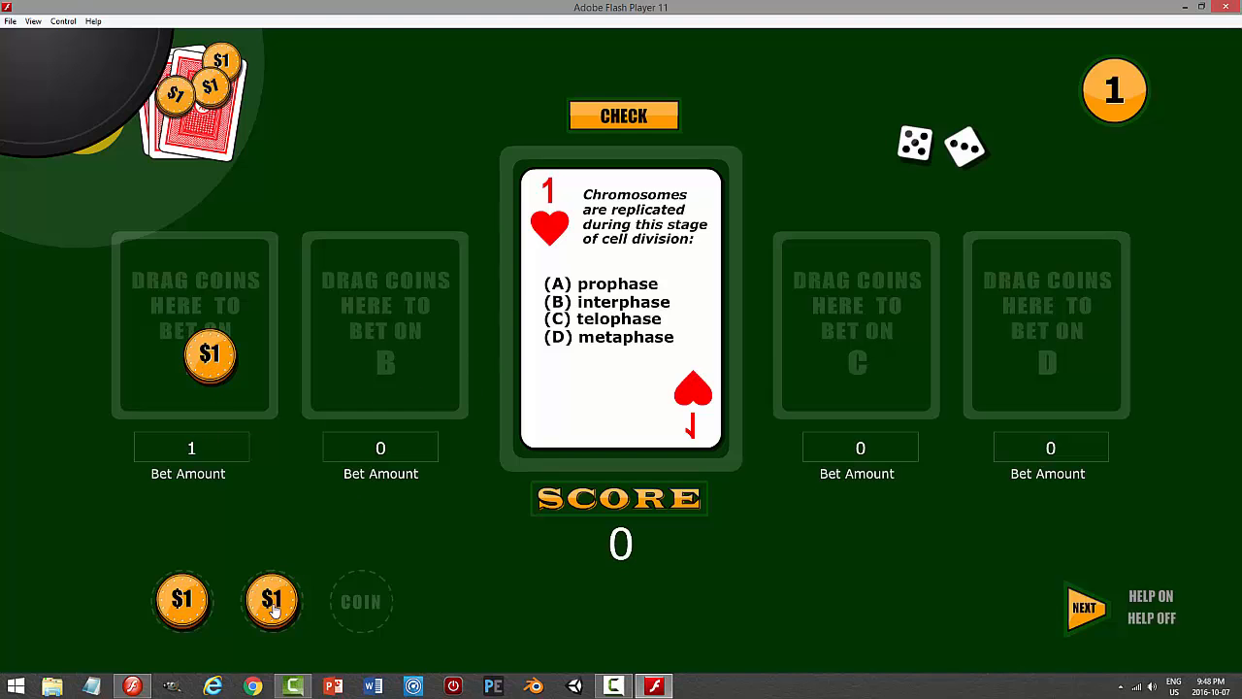
drag(272, 605, 369, 341)
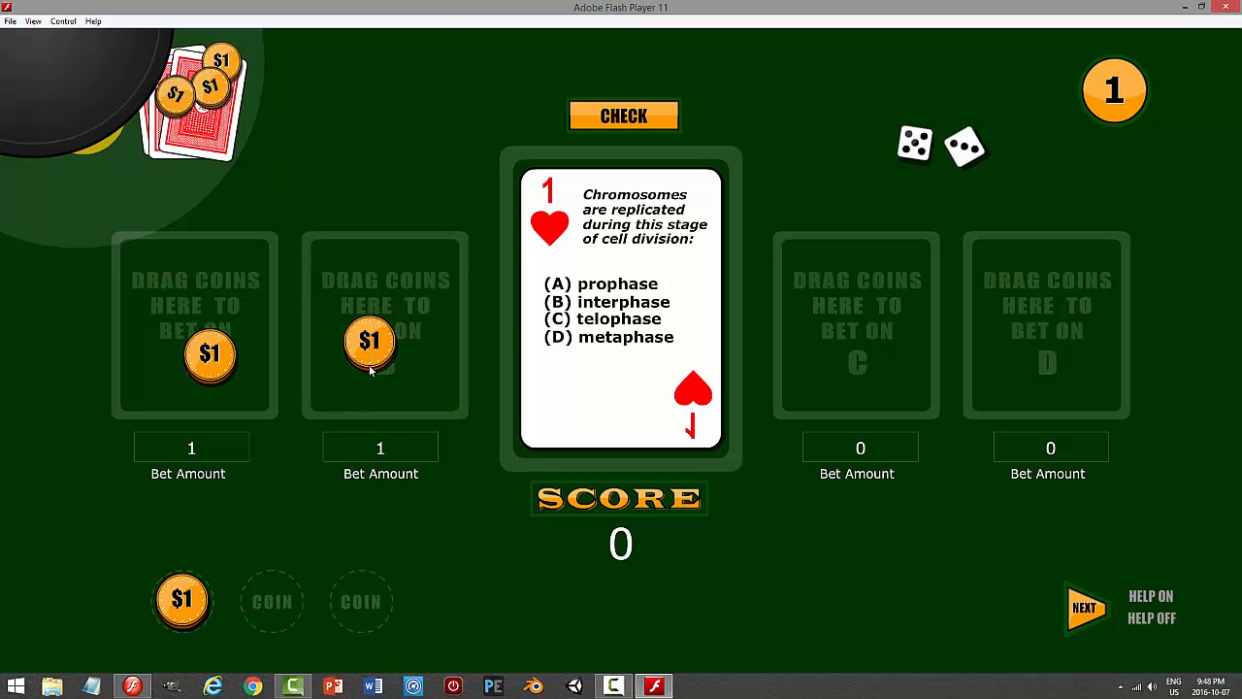
drag(181, 604, 416, 304)
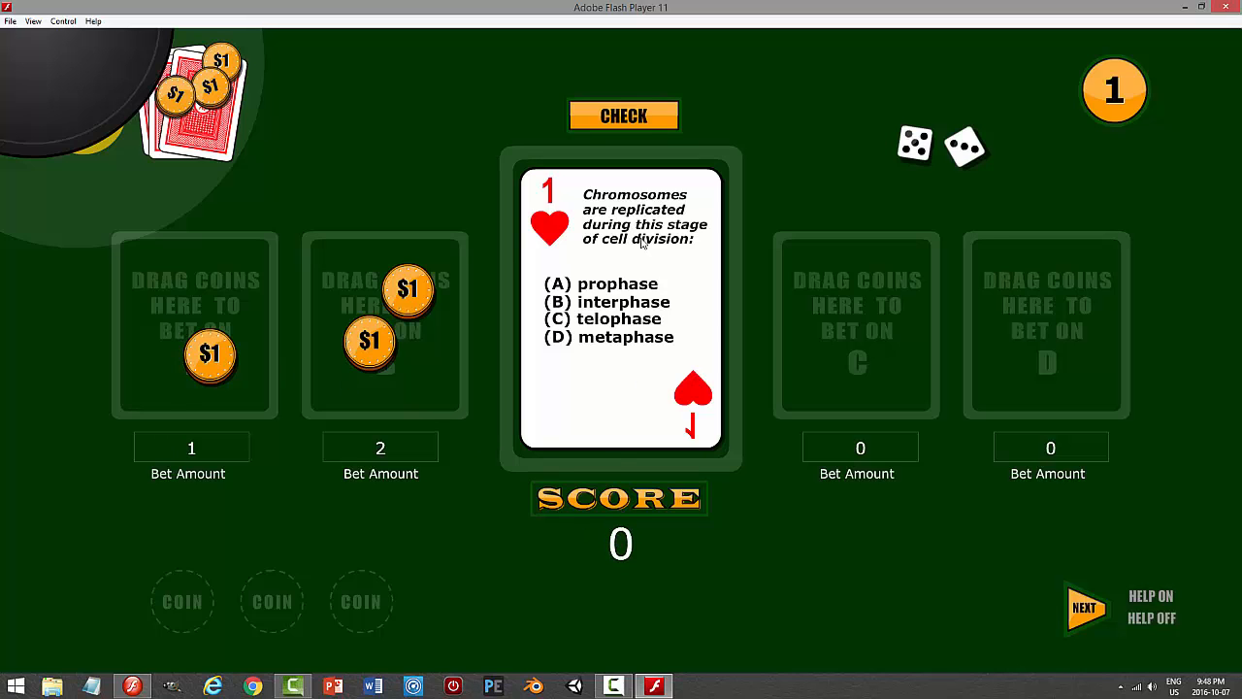
click(632, 117)
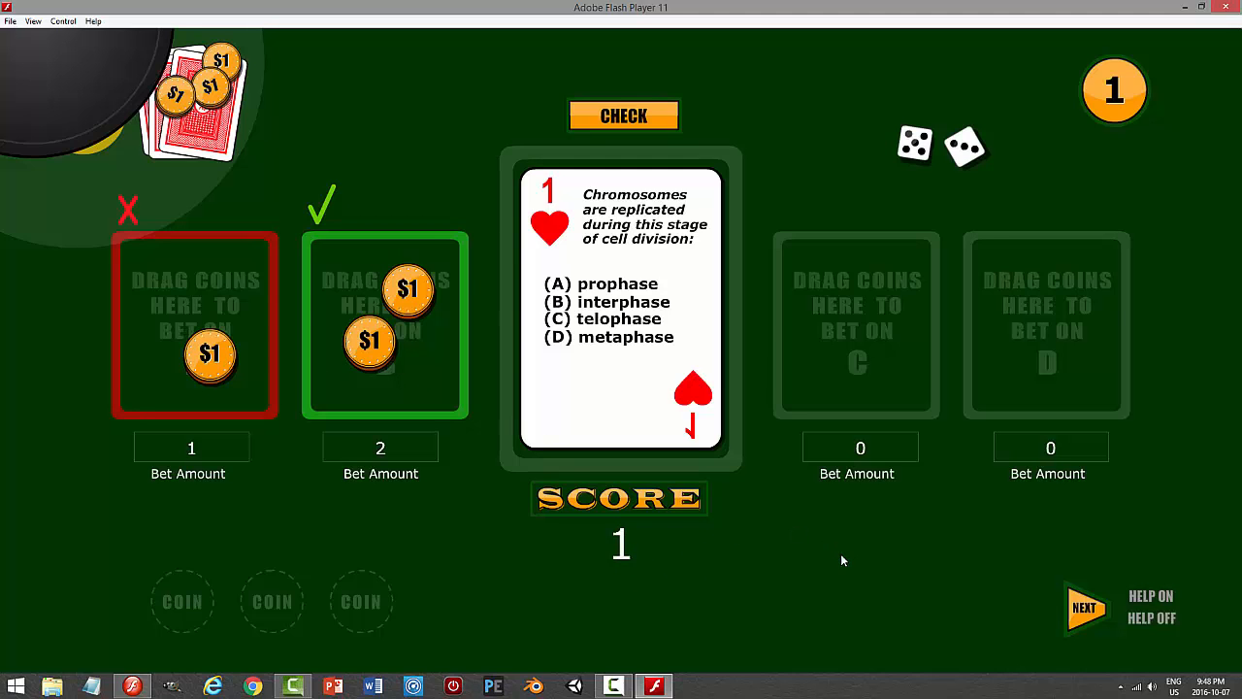
Play card 2: reveal its question, bet one coin each on C, B and D, and check the answer.
click(1086, 615)
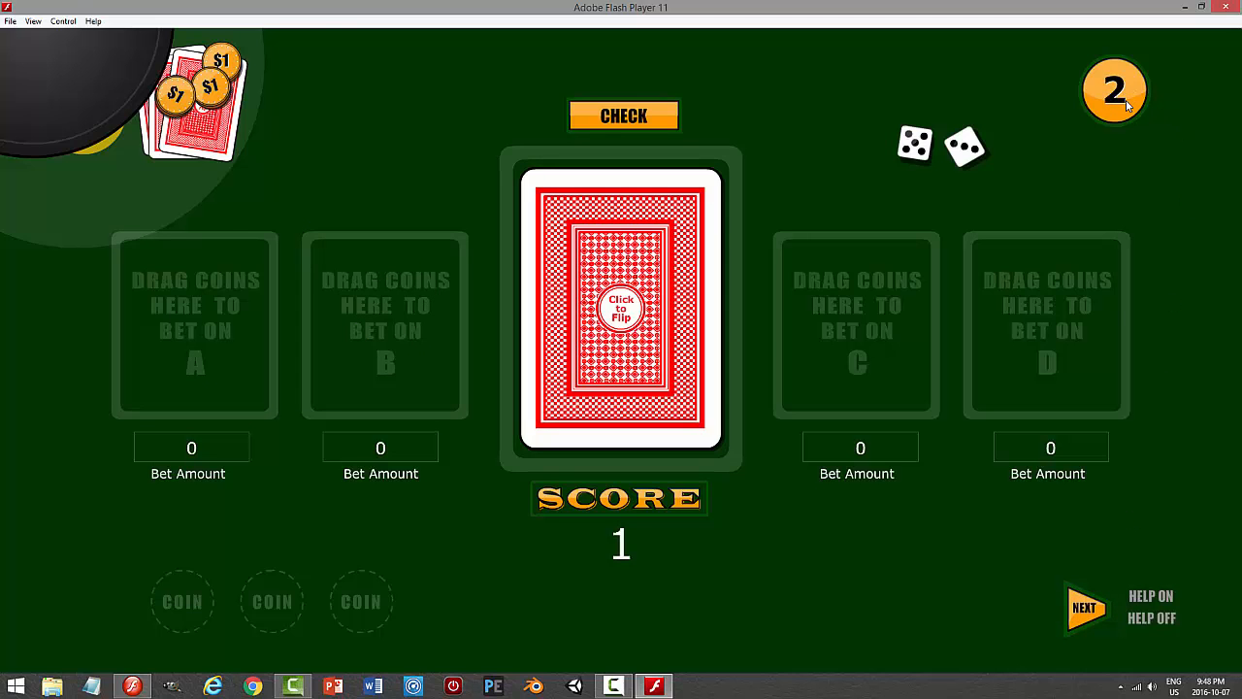
click(619, 318)
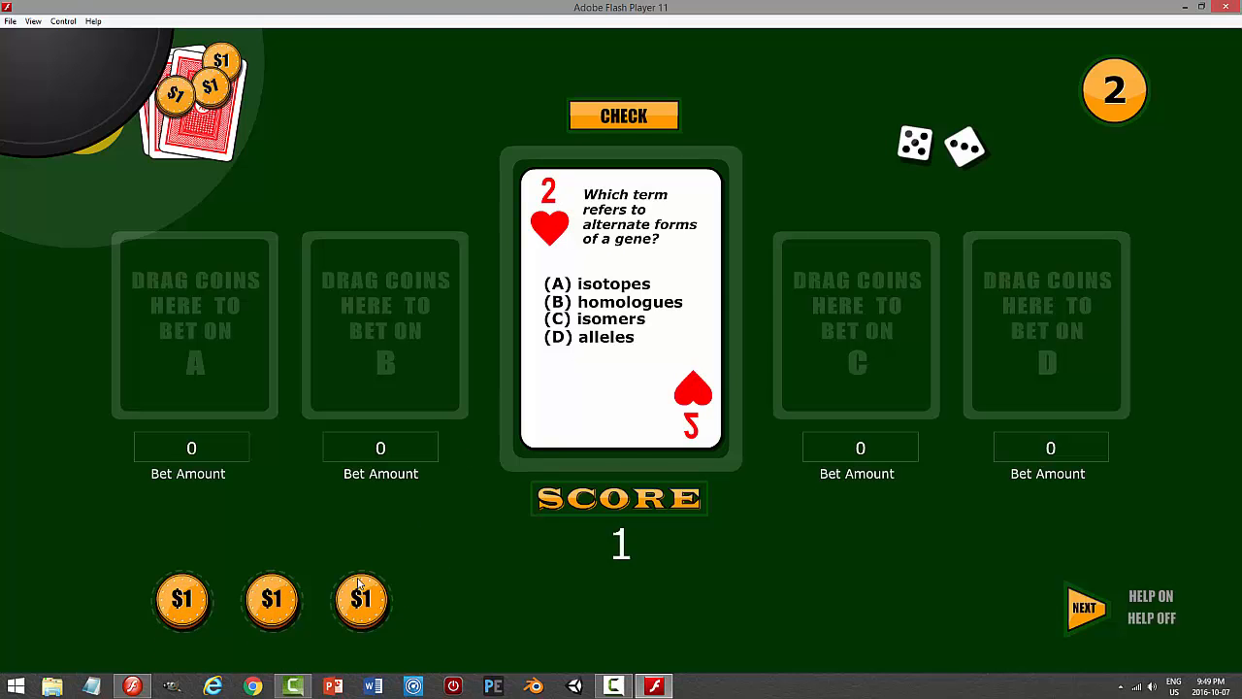
drag(361, 602, 822, 341)
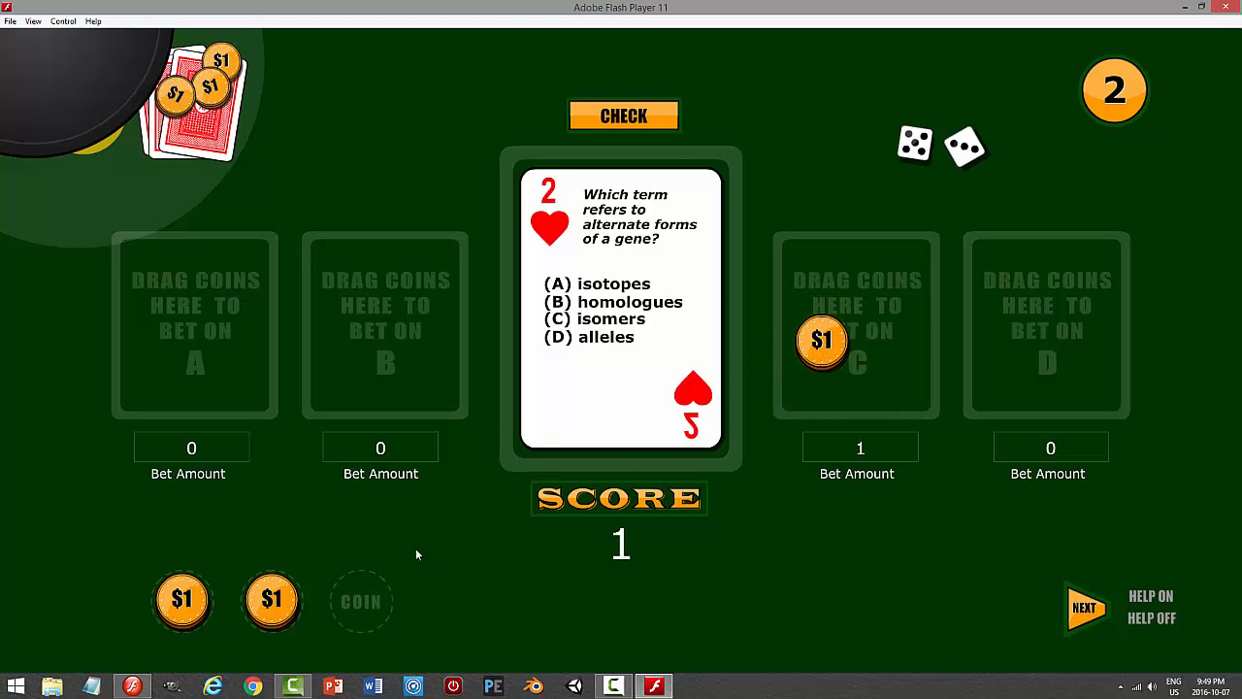
drag(259, 606, 403, 372)
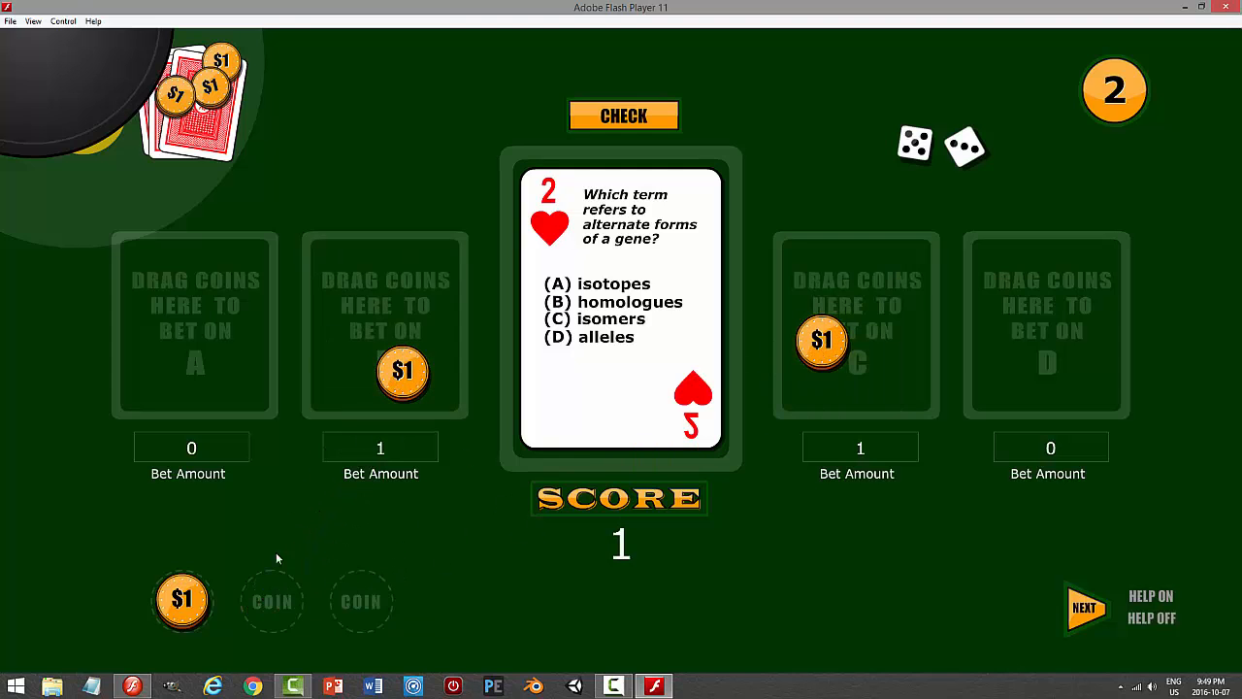
drag(183, 602, 1033, 336)
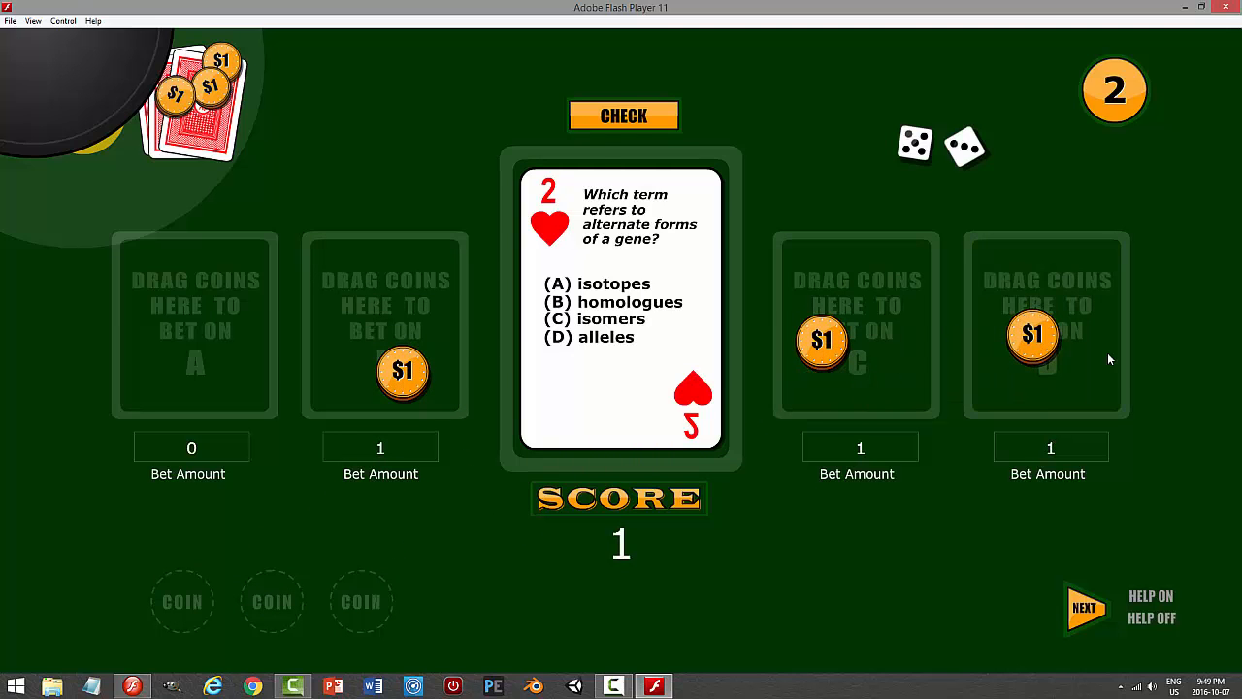
click(614, 124)
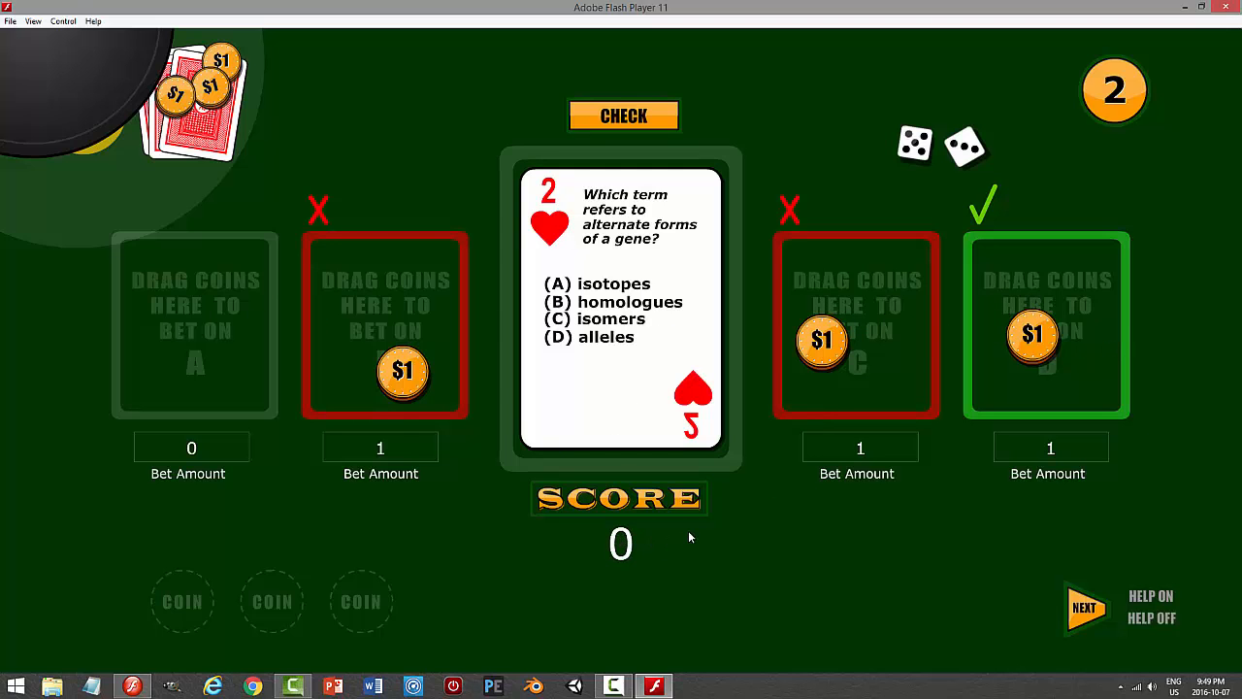
Reveal the question on card 3, check the answer without betting any coins, and advance to card 4.
click(1085, 609)
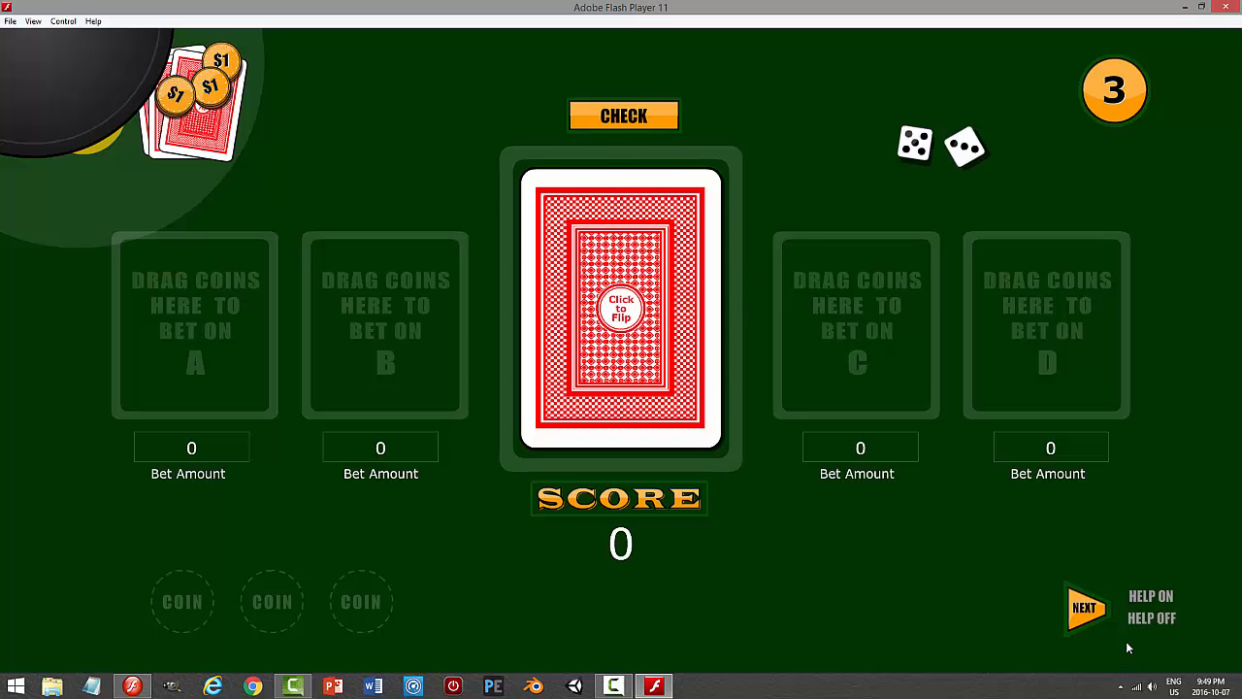
click(647, 326)
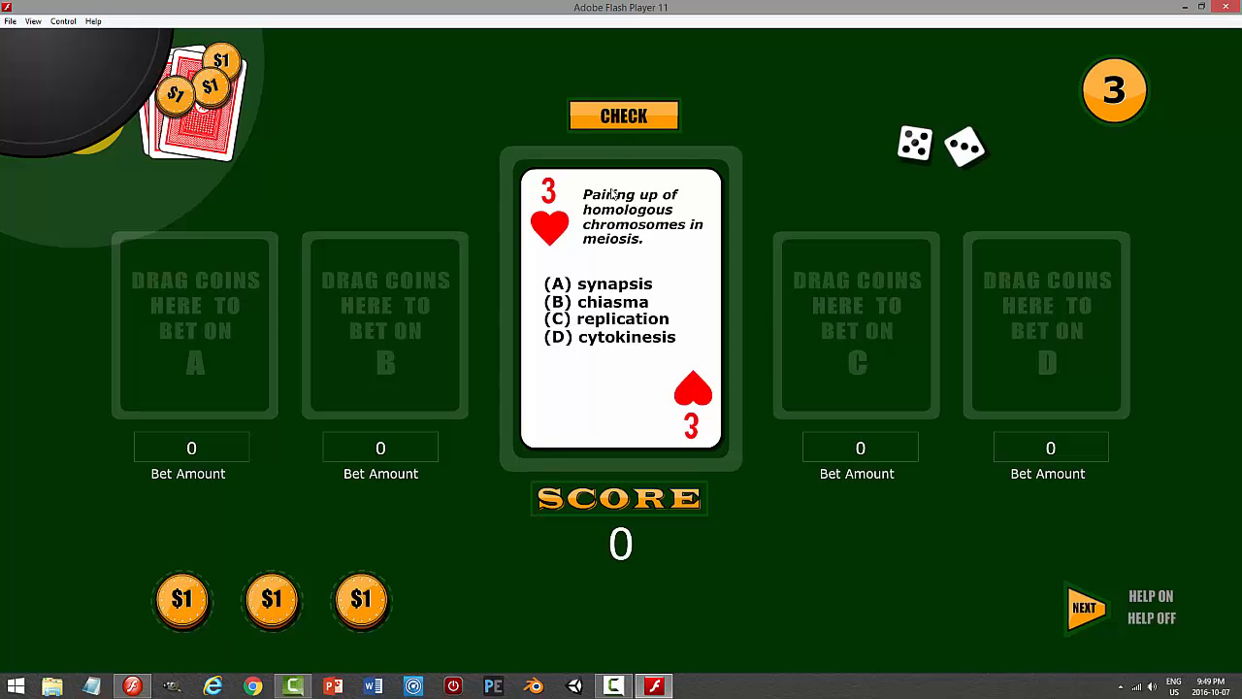
click(647, 120)
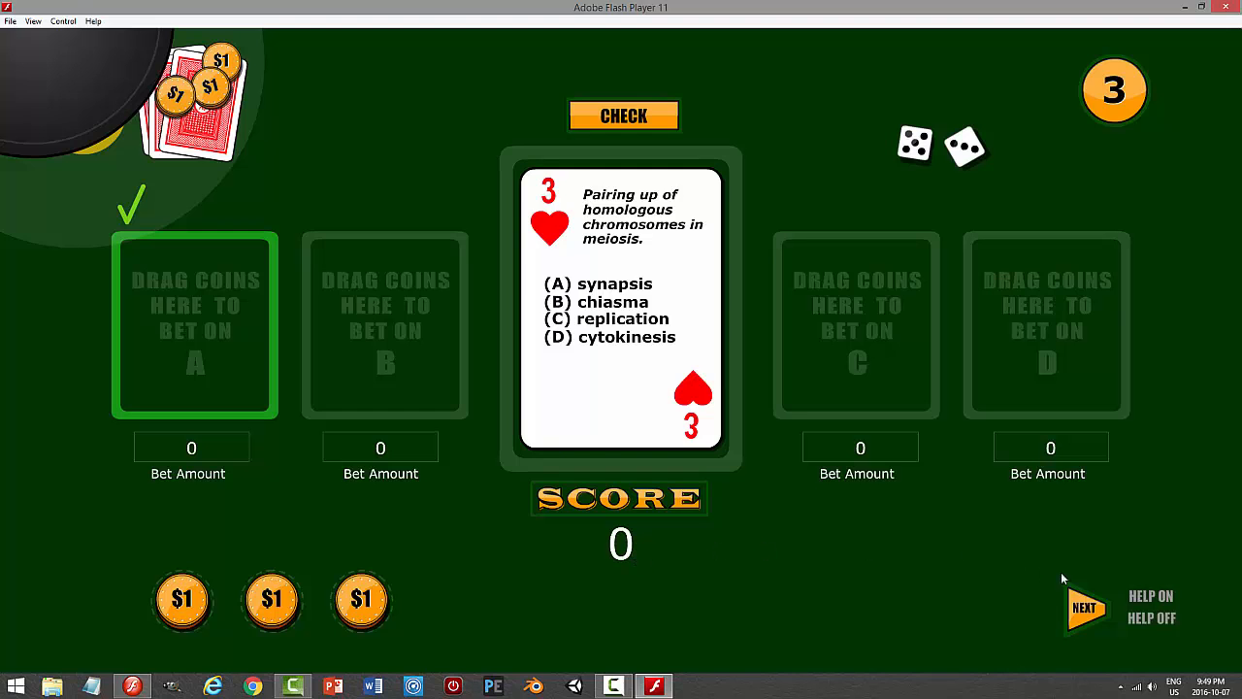
click(1084, 607)
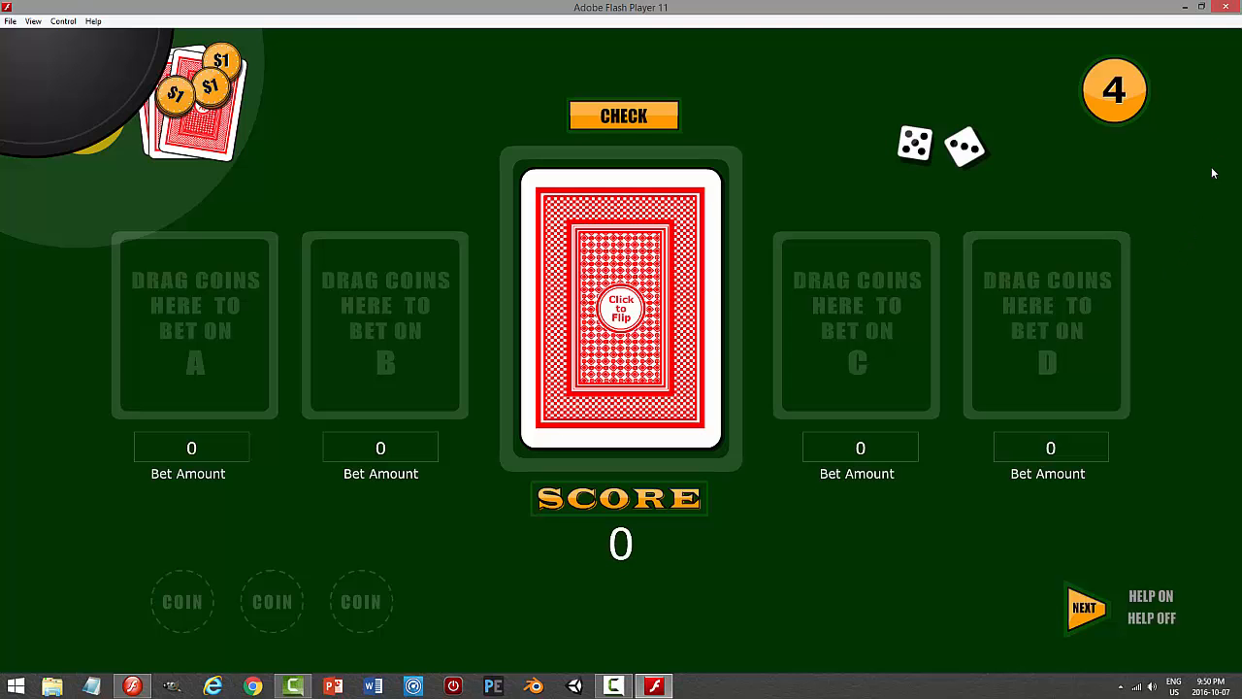
Close the game and examine the file size of Card Flip FINAL.swf in its properties.
click(1225, 8)
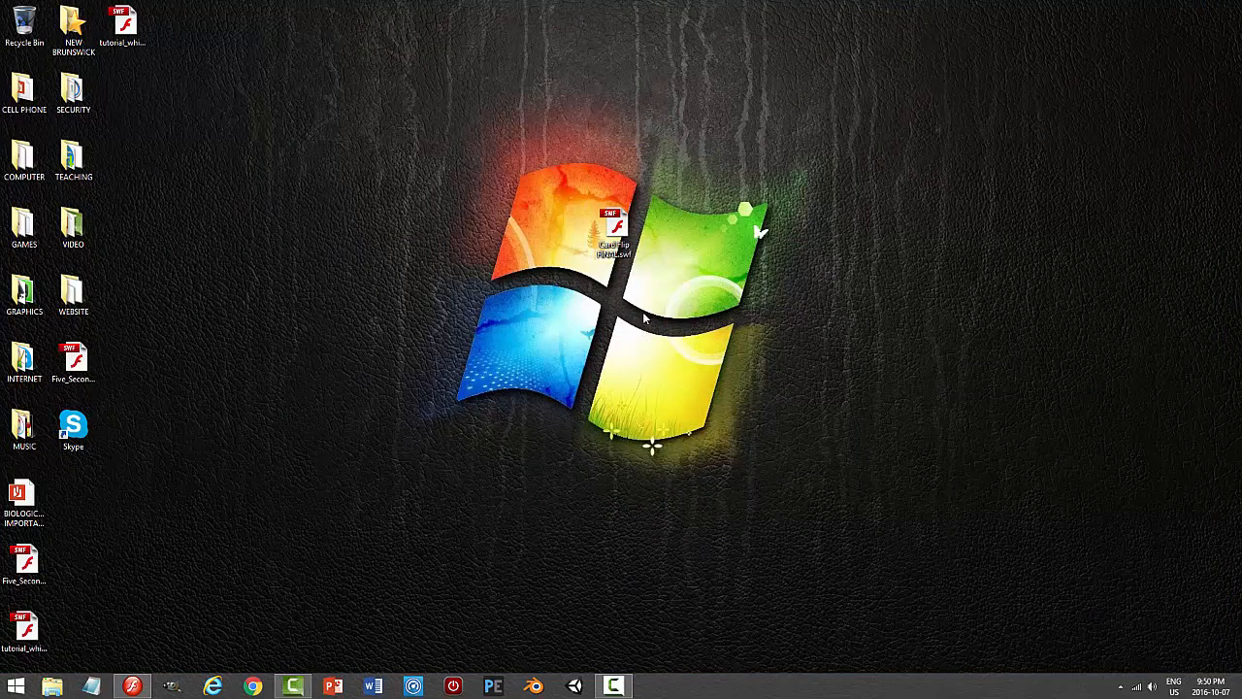
right_click(619, 236)
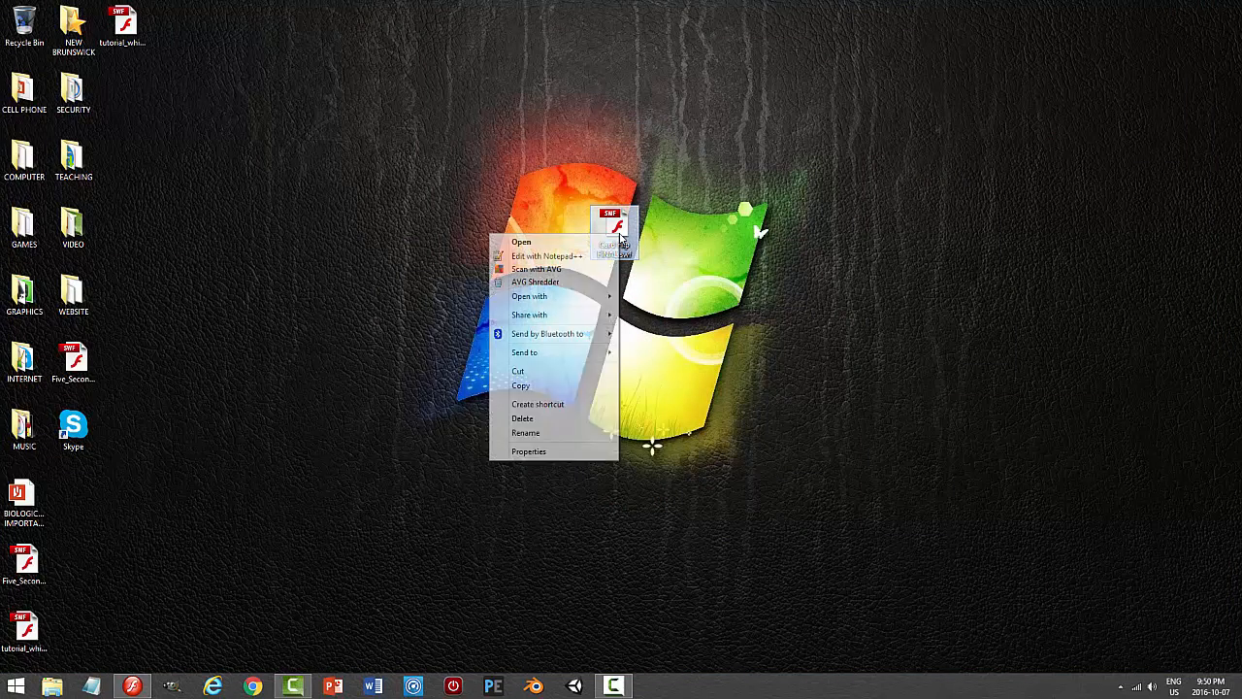
click(548, 451)
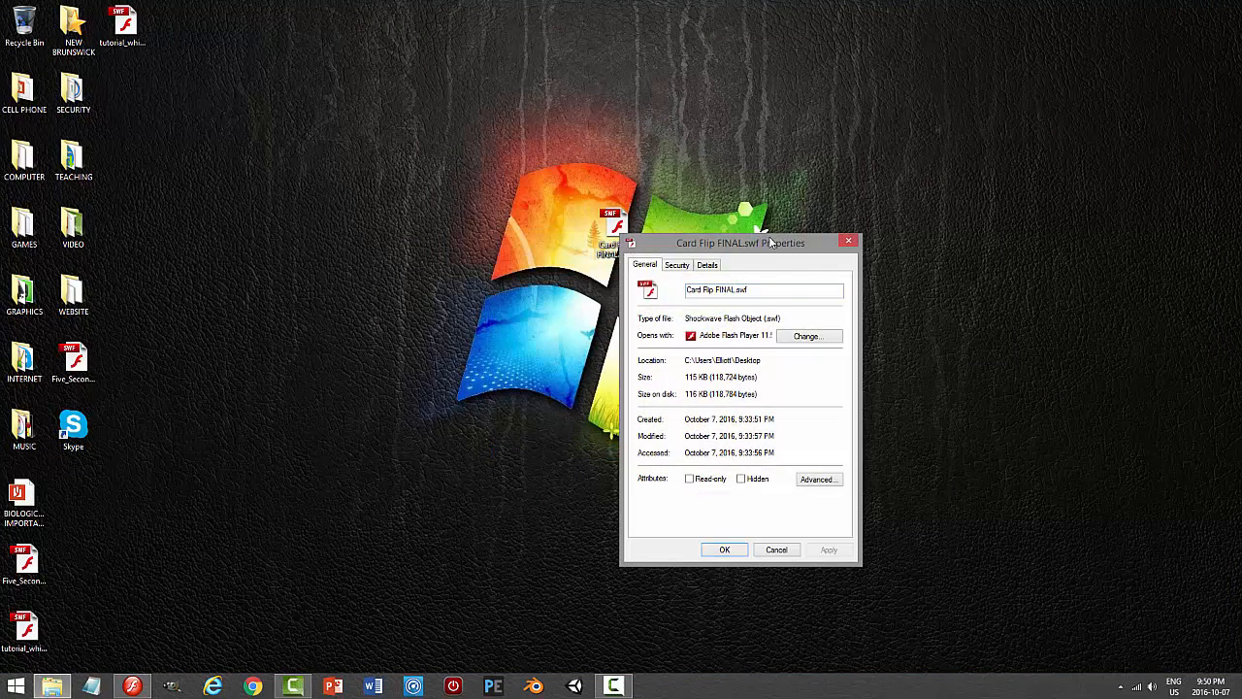
drag(771, 243, 708, 138)
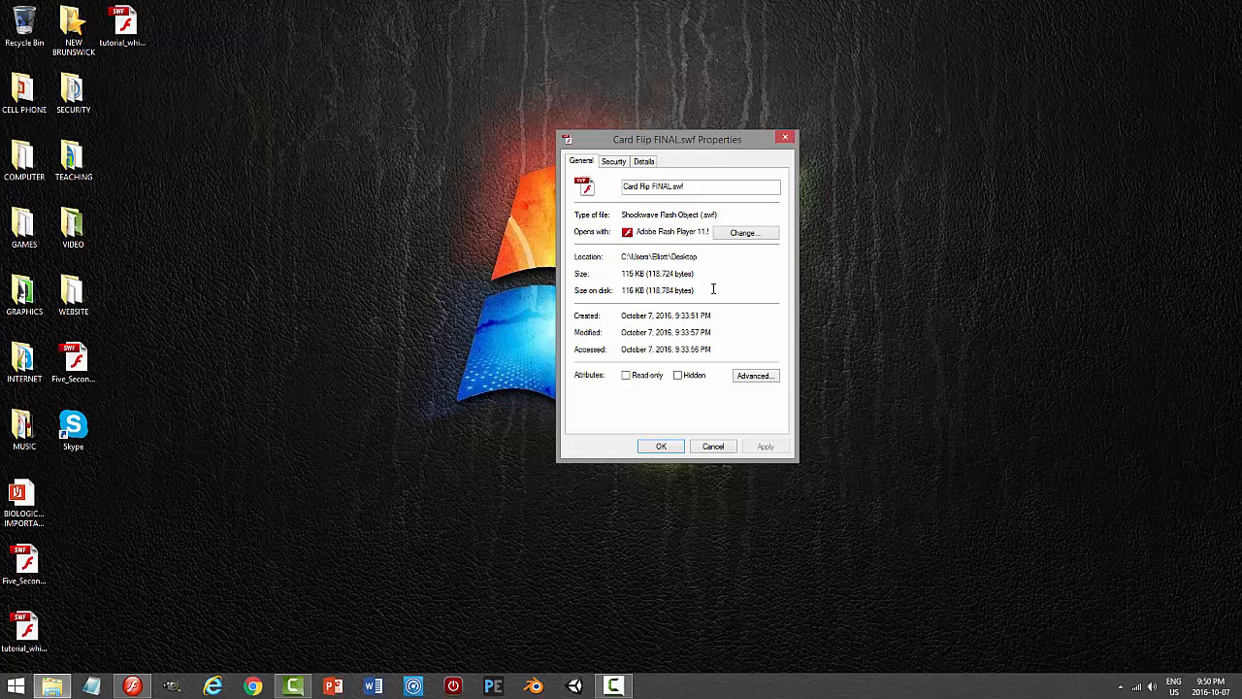
click(713, 448)
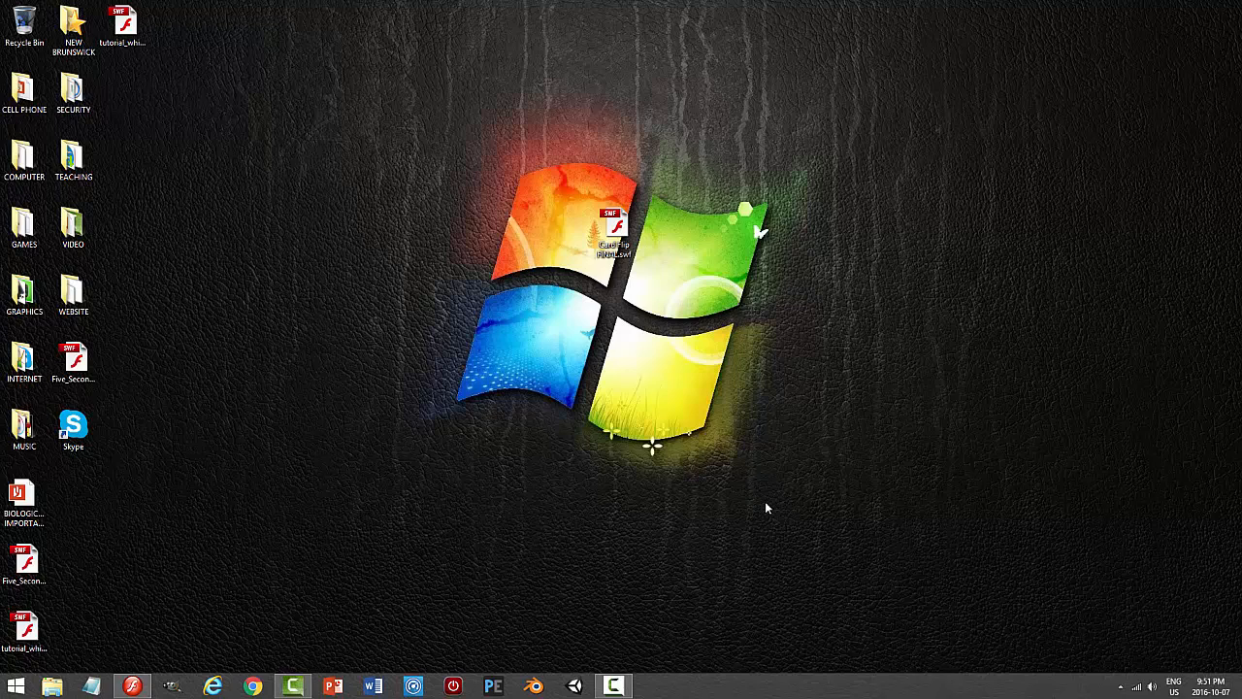
Switch to Macromedia Flash Professional 8, enlarge the timeline area to fit all layers, and save Card_Flip_FINAL_for_tutorial.fla.
click(132, 687)
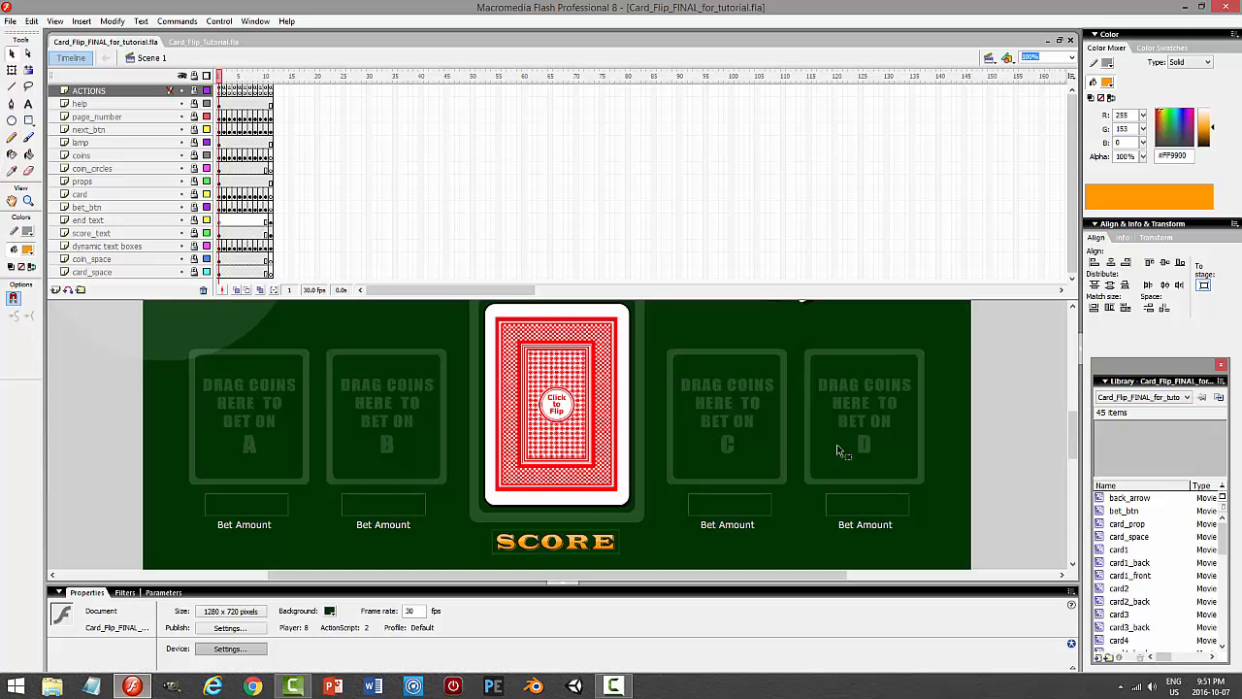
drag(978, 297, 983, 327)
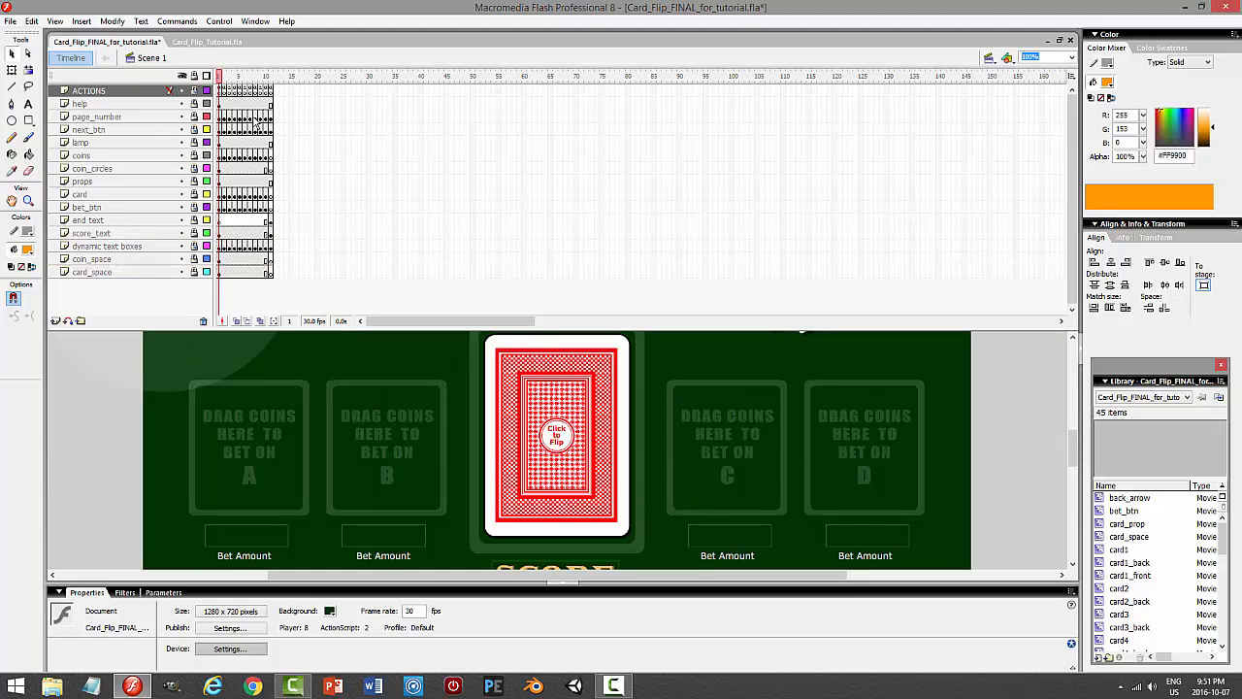
key(ctrl+s)
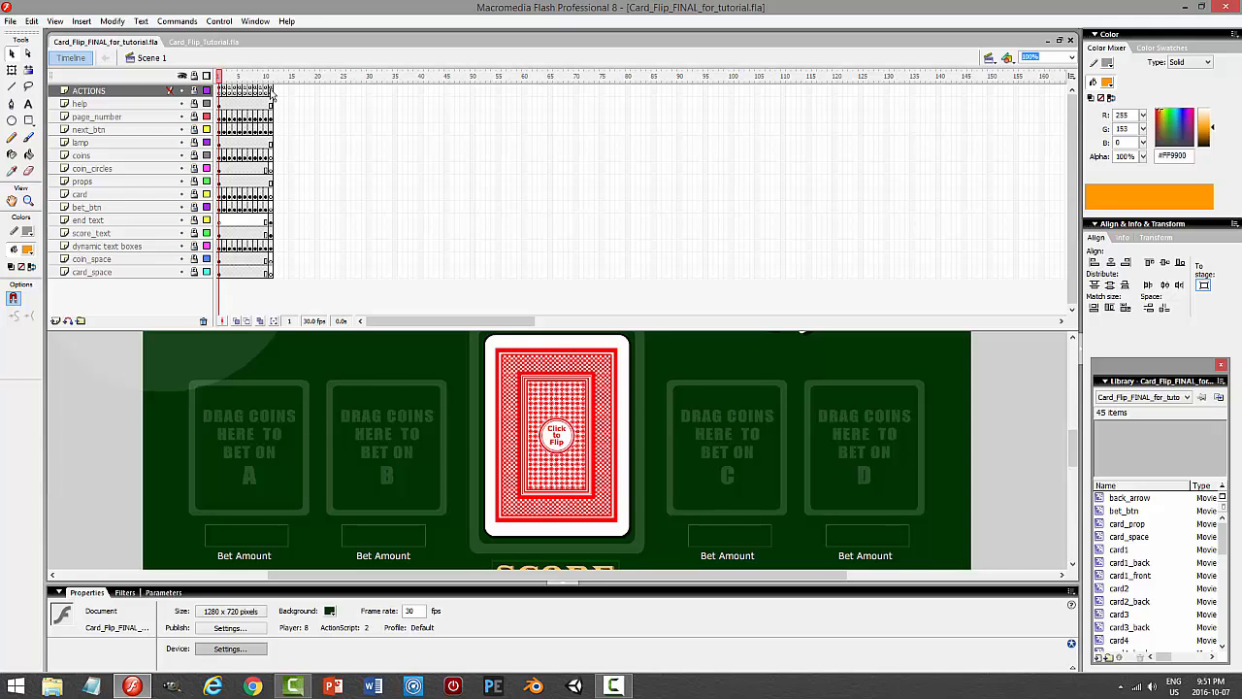
Display the end screen on frame 11 with the Show Frame zoom and reduce the timeline area's height.
click(271, 90)
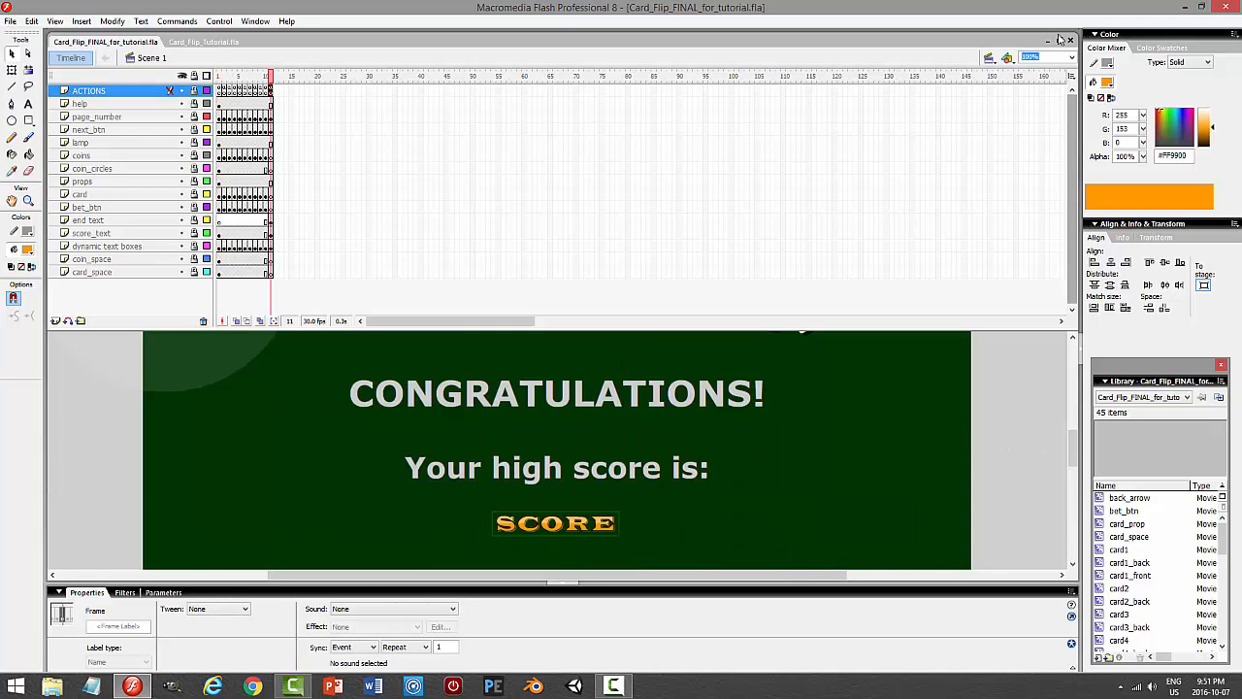
click(1072, 58)
click(1043, 122)
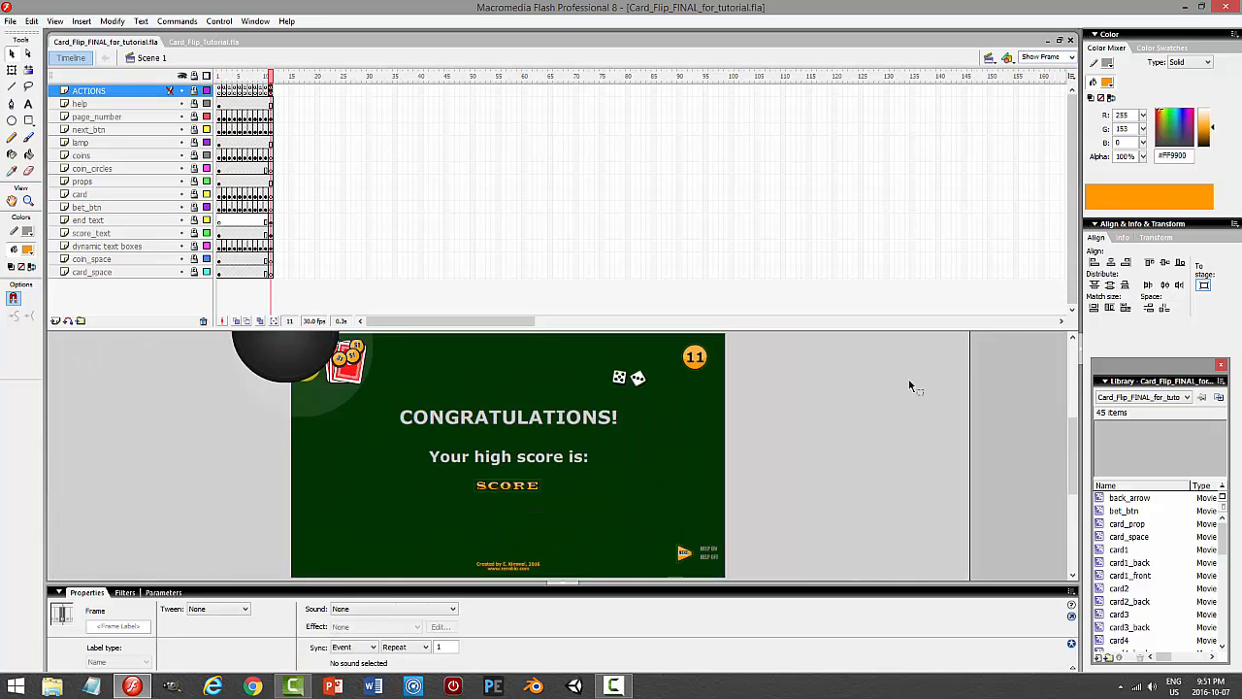
drag(821, 331, 822, 260)
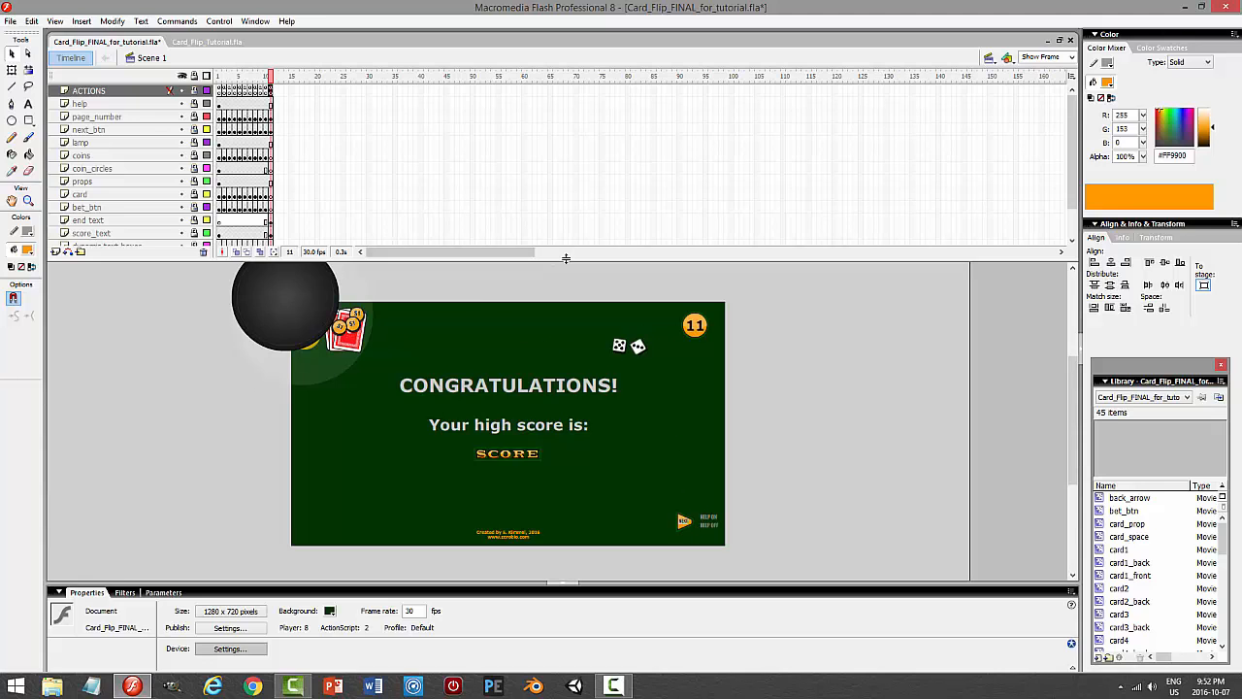
drag(573, 256, 574, 285)
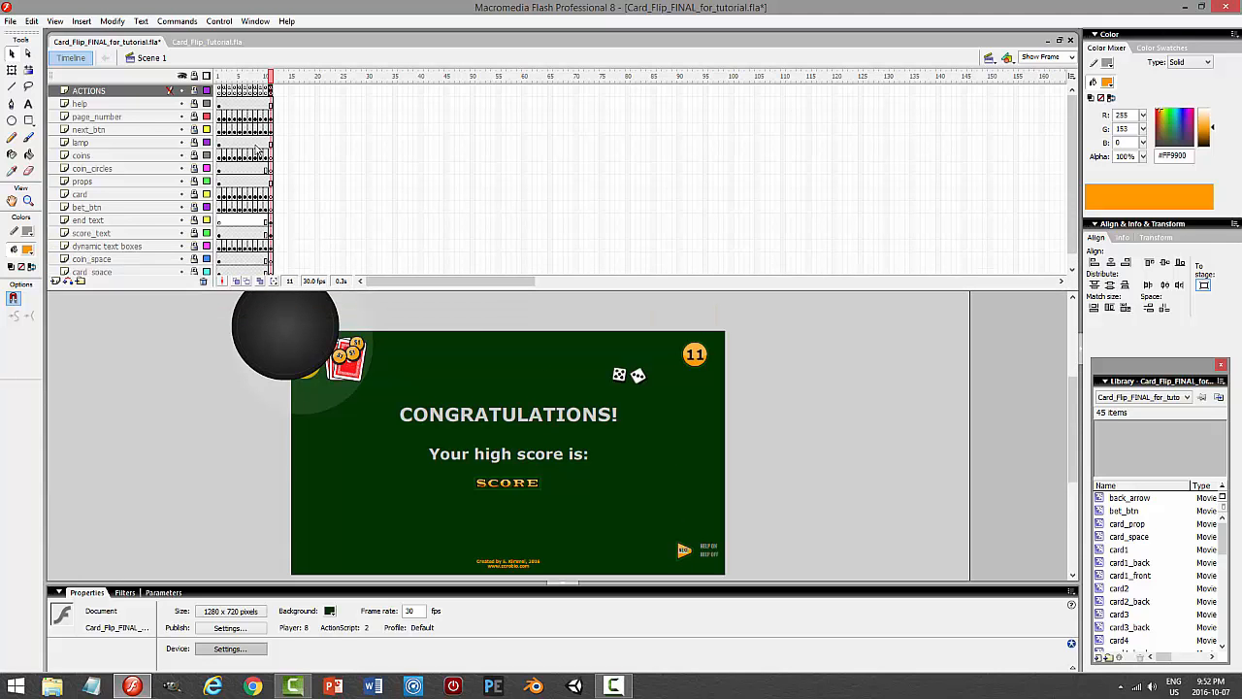
Examine the ActionScript on frame 1 of the ACTIONS layer and close the script.
click(220, 91)
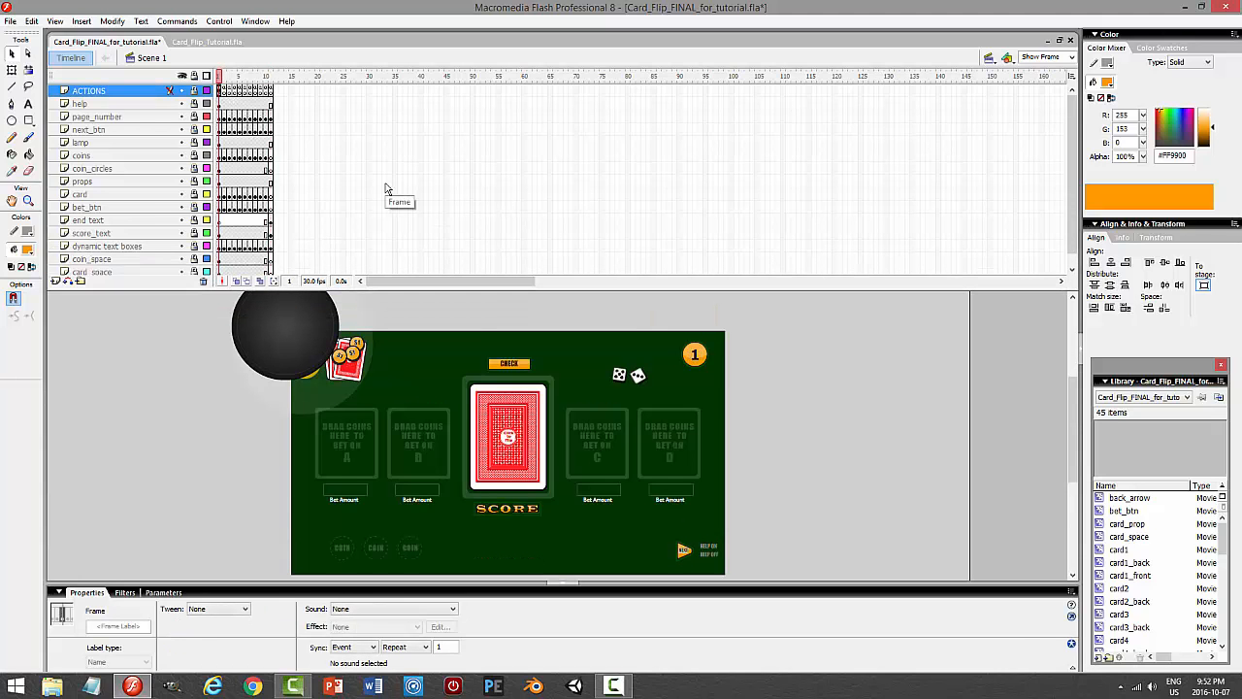
key(F9)
drag(419, 183, 663, 111)
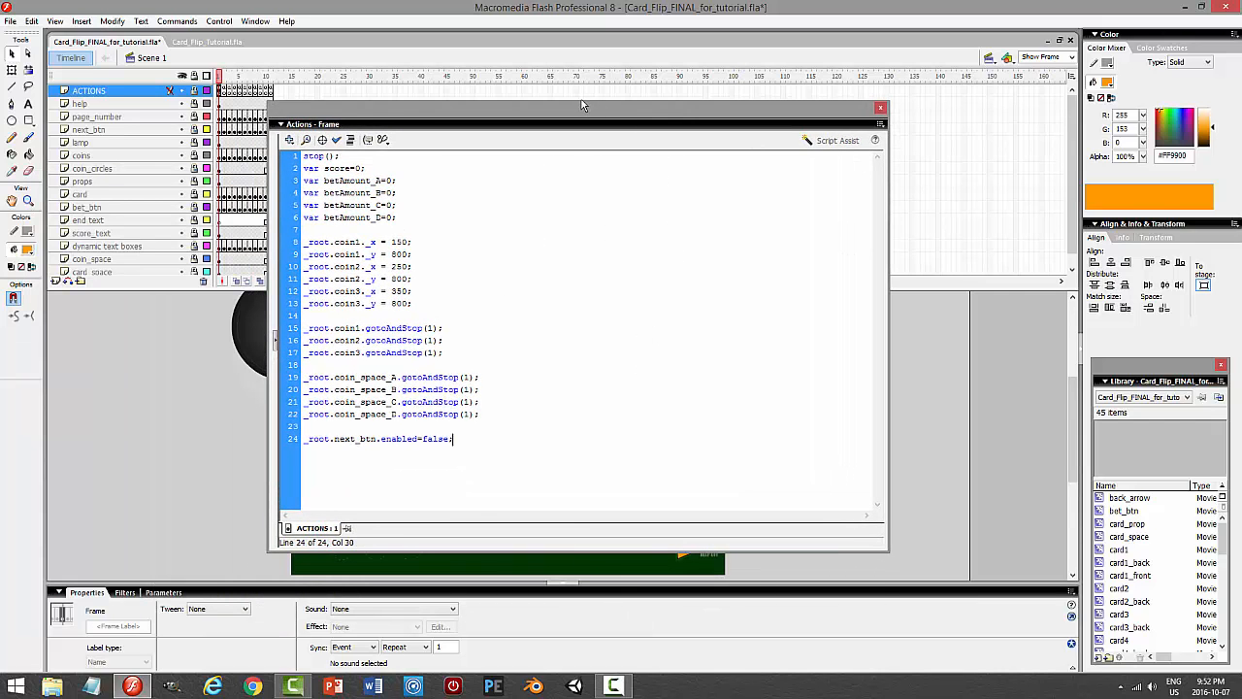
drag(582, 99, 582, 85)
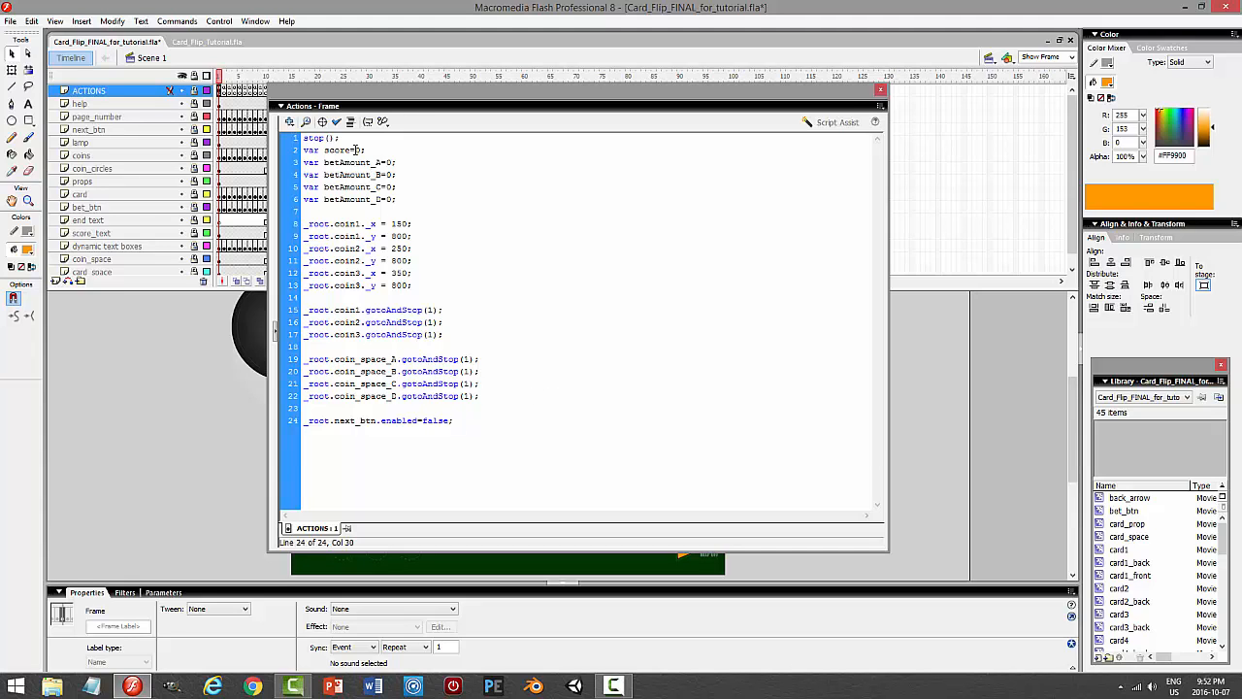
key(F9)
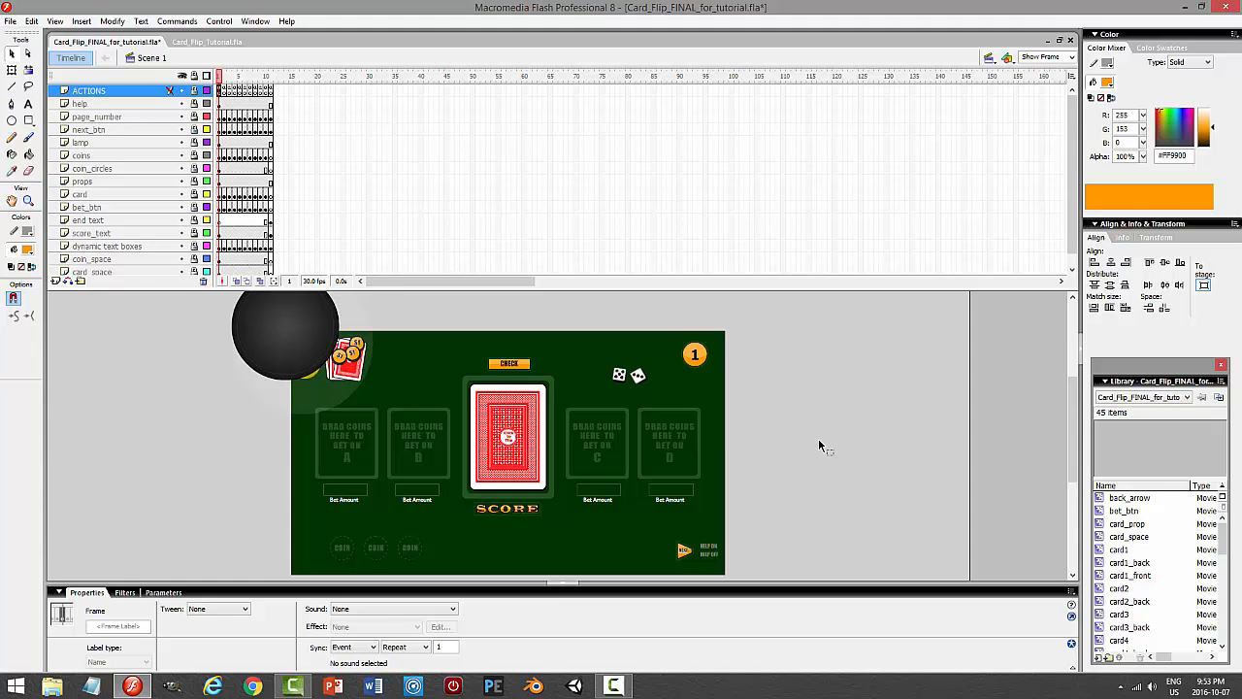
Switch to Card_Flip_Tutorial.fla, show the full frame, set its frame rate to 30 fps and save it.
click(206, 42)
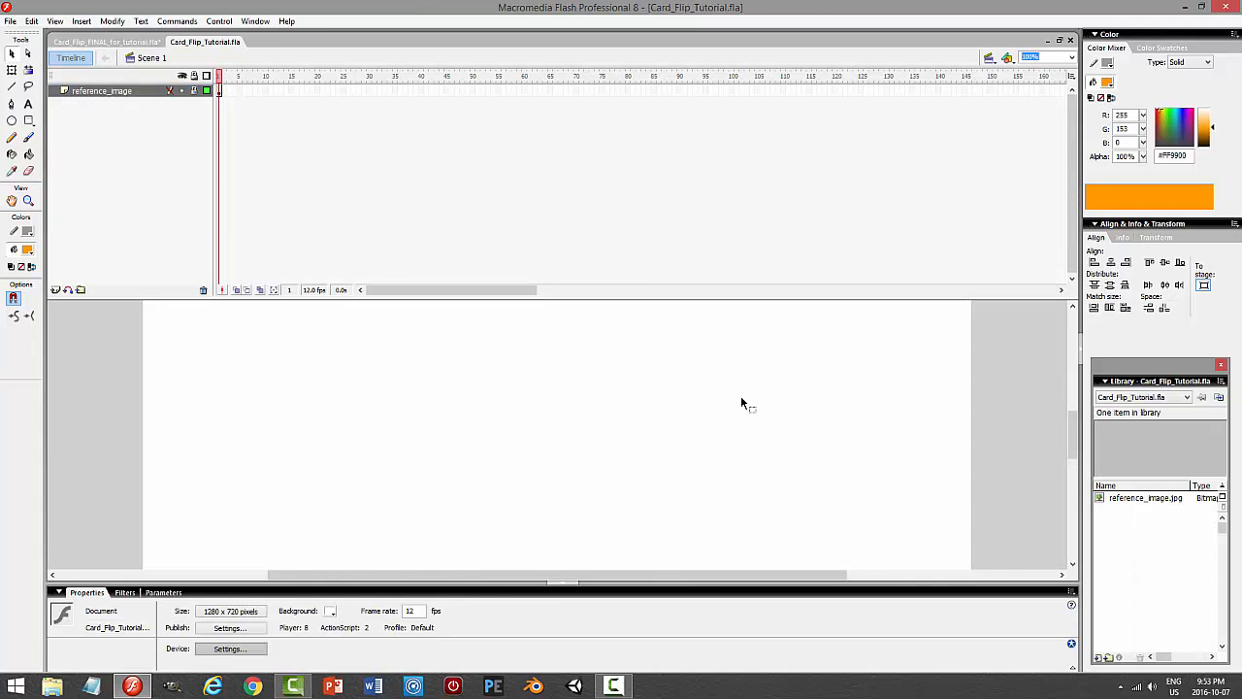
click(1072, 57)
click(1048, 90)
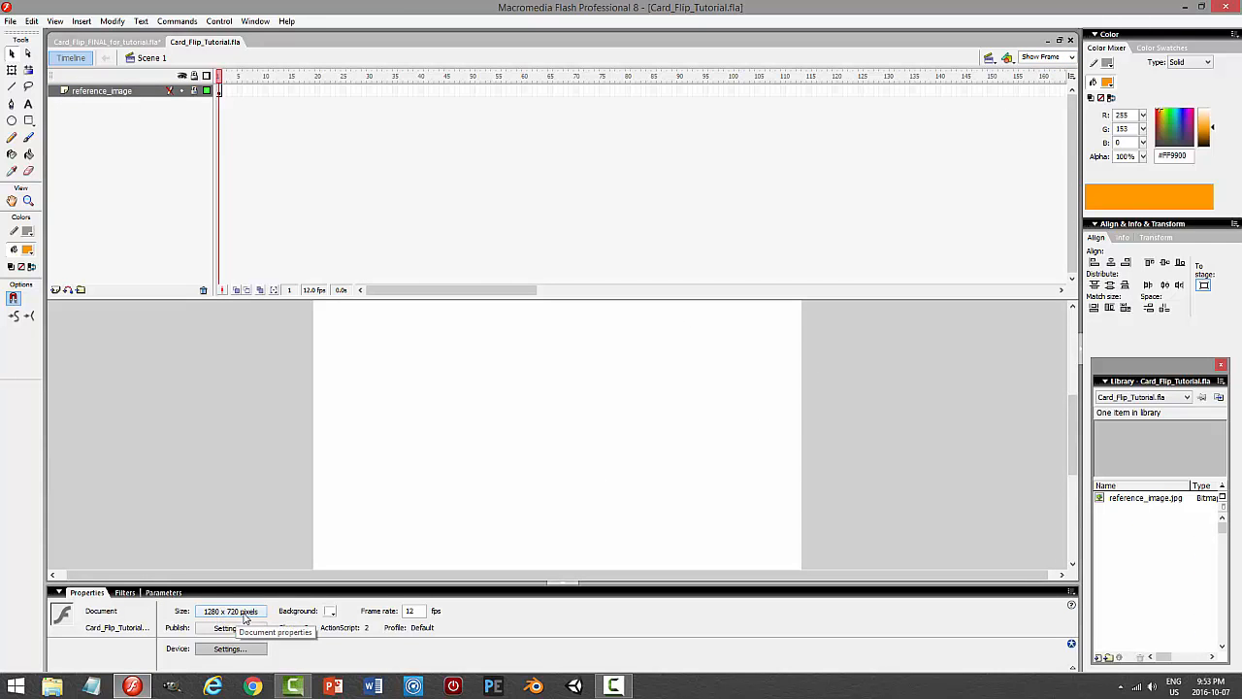
double_click(407, 611)
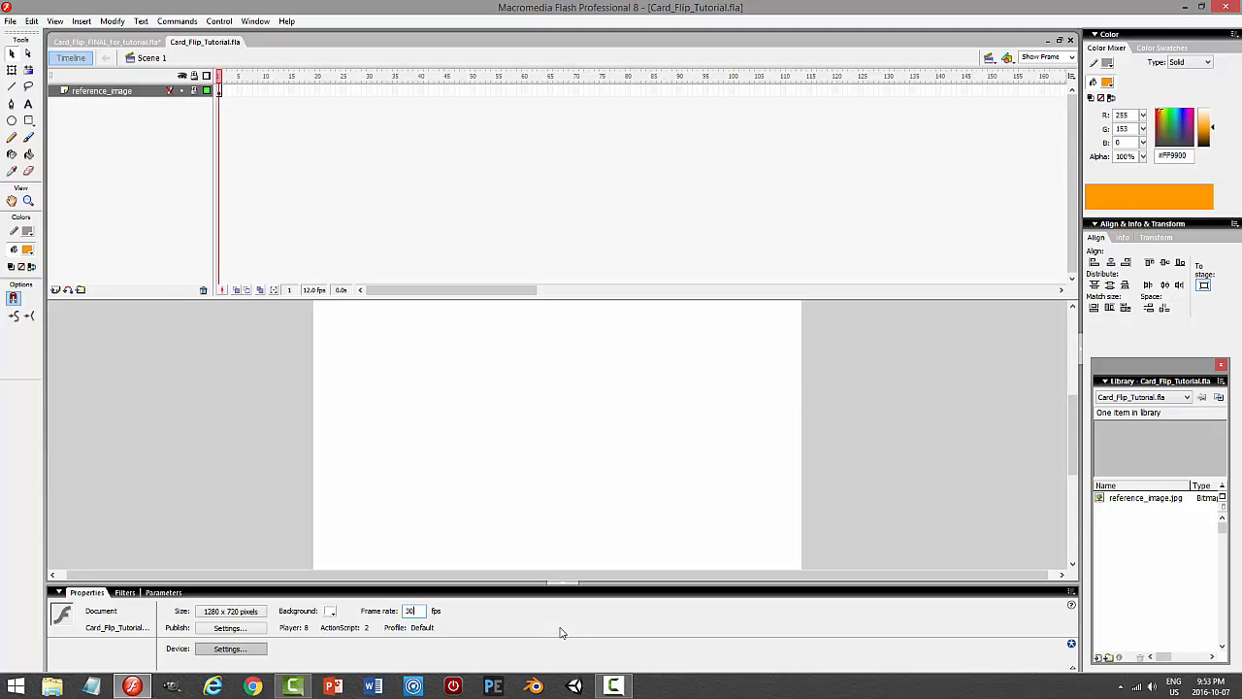
text(30)
key(Return)
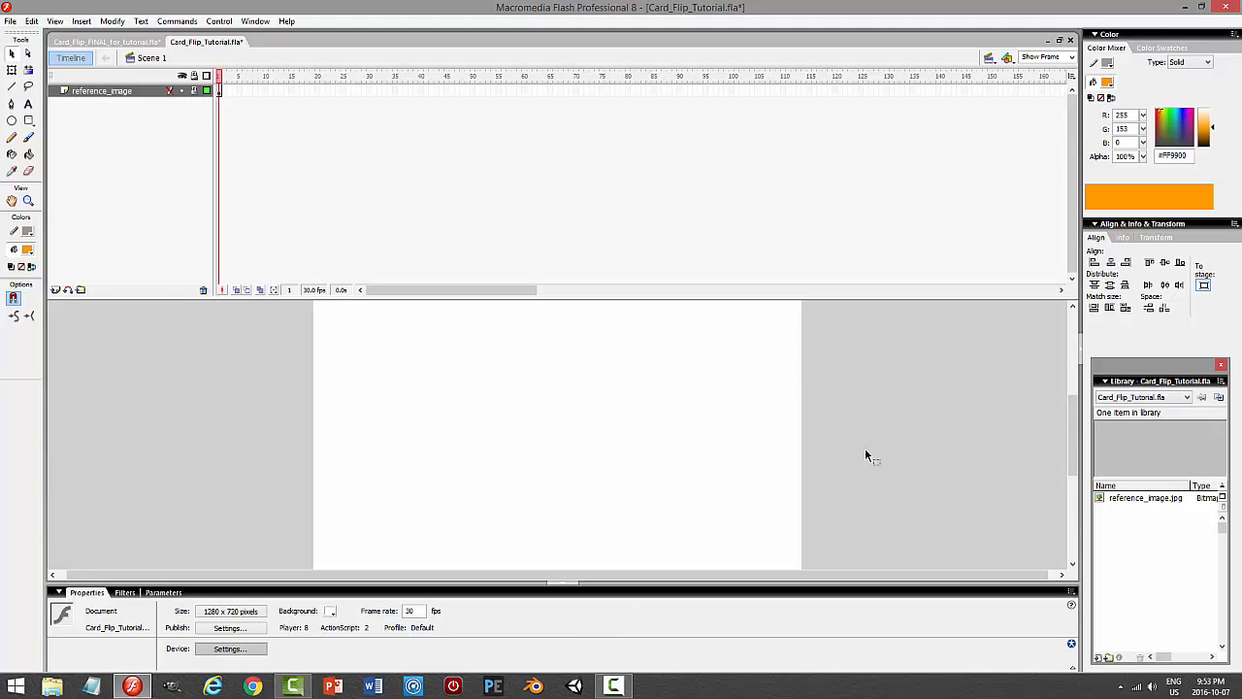
key(ctrl+s)
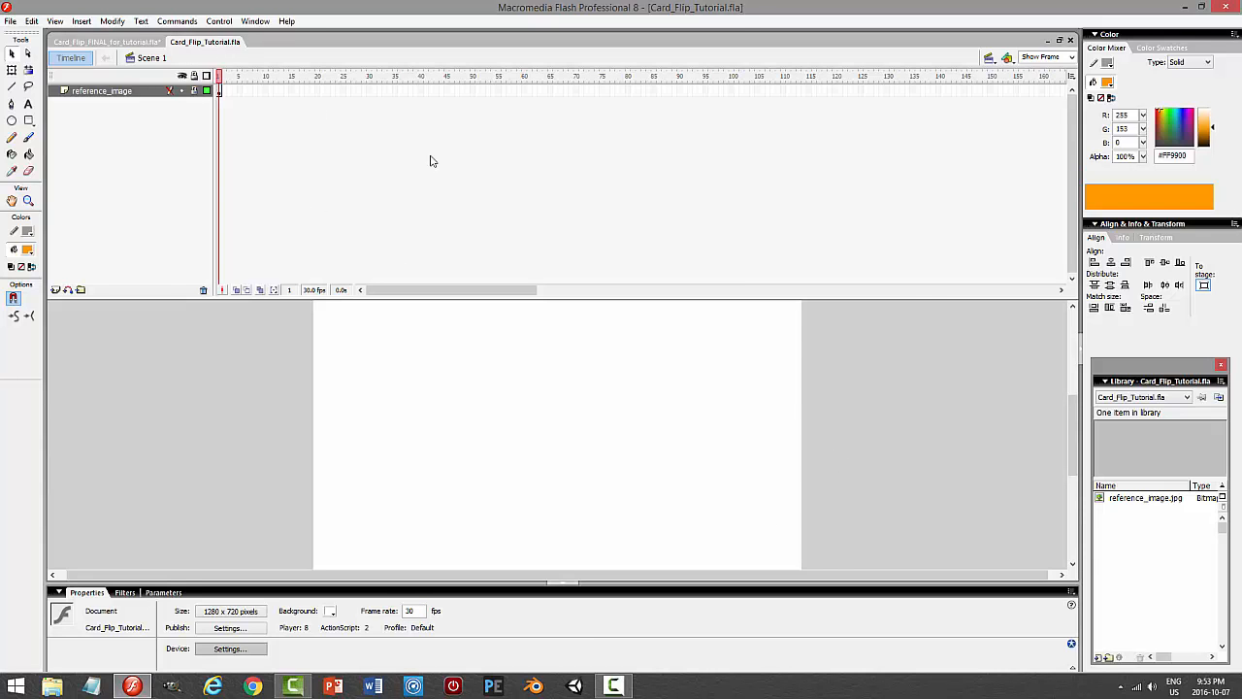
Reduce the timeline area's height and examine the reference image above the stage at 100% zoom.
drag(927, 297, 927, 260)
drag(1073, 388, 1076, 307)
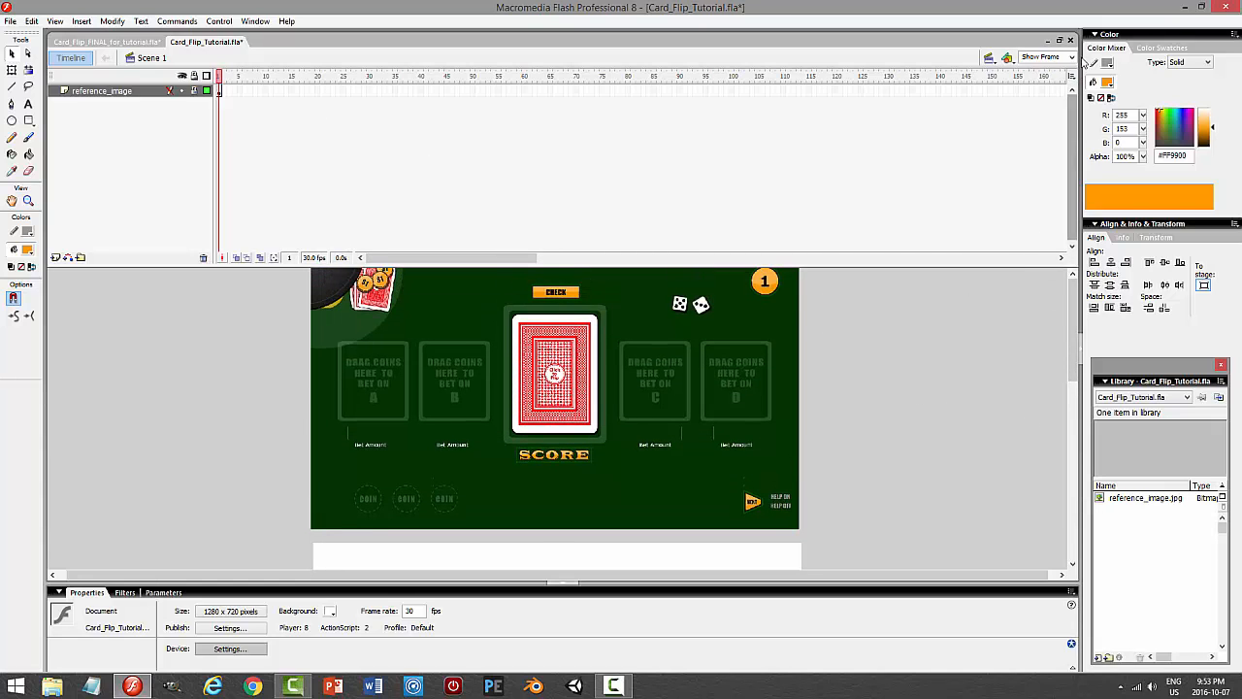
click(1071, 56)
click(1030, 107)
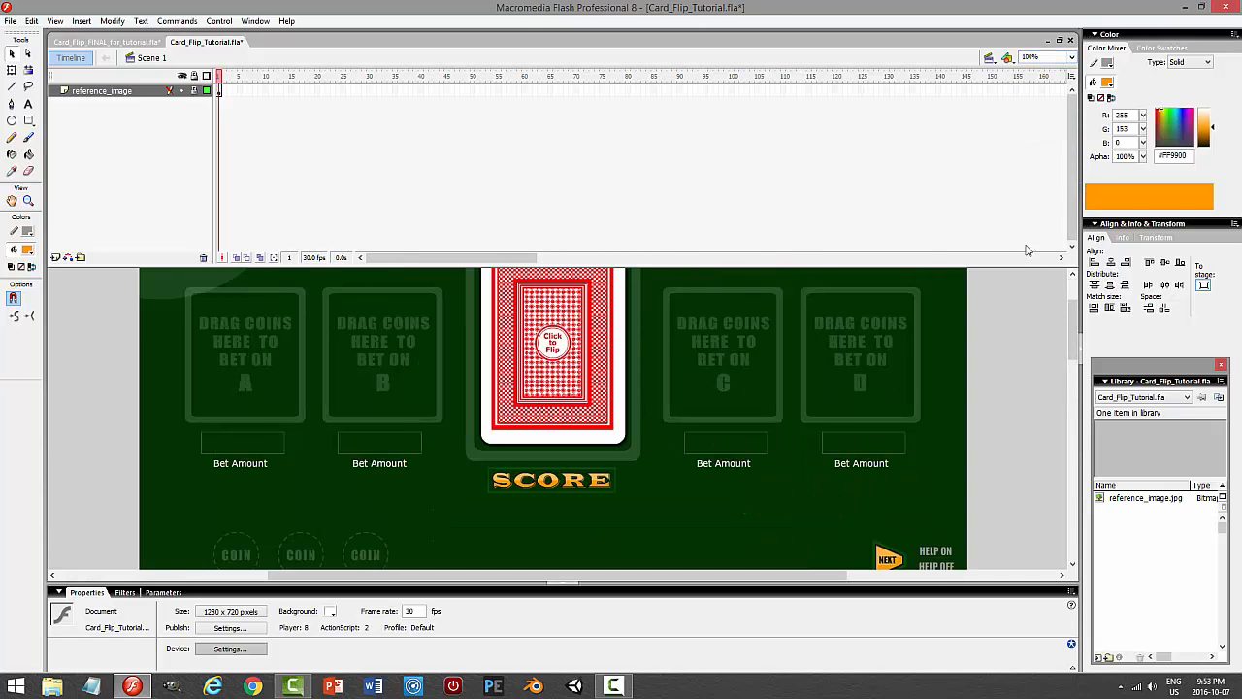
mouse_move(1068, 355)
mouse_down()
mouse_move(1074, 326)
mouse_move(1075, 350)
mouse_up()
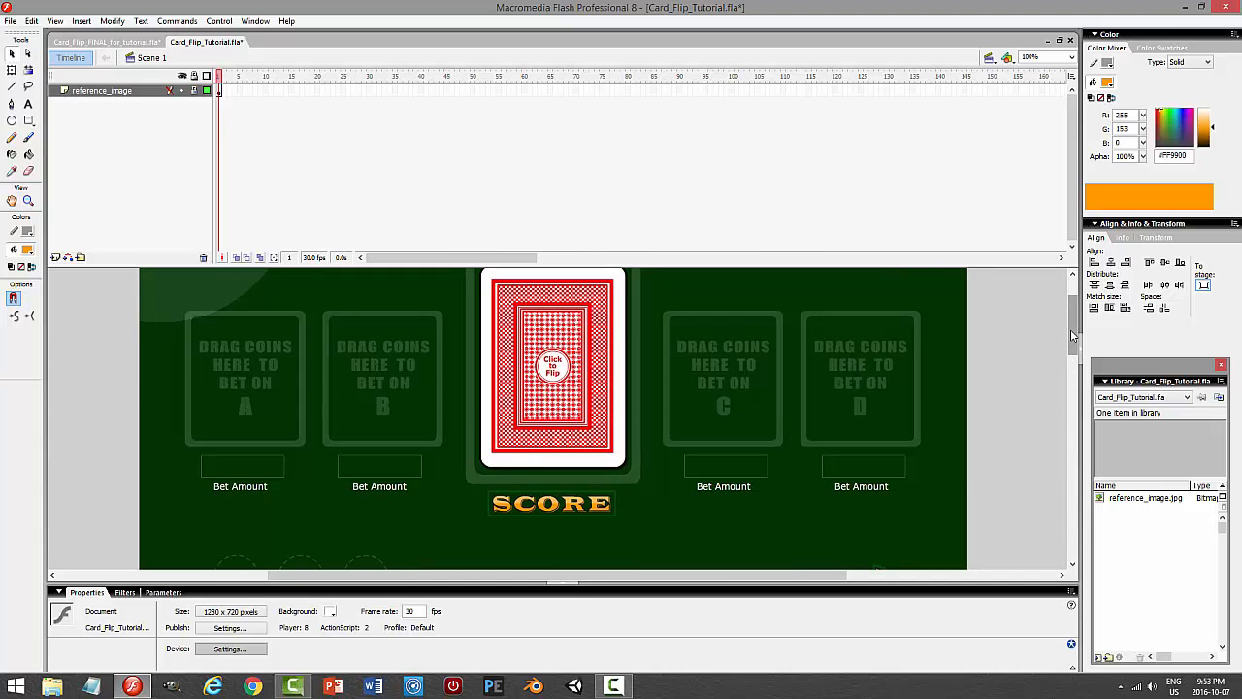
drag(1070, 329, 1071, 314)
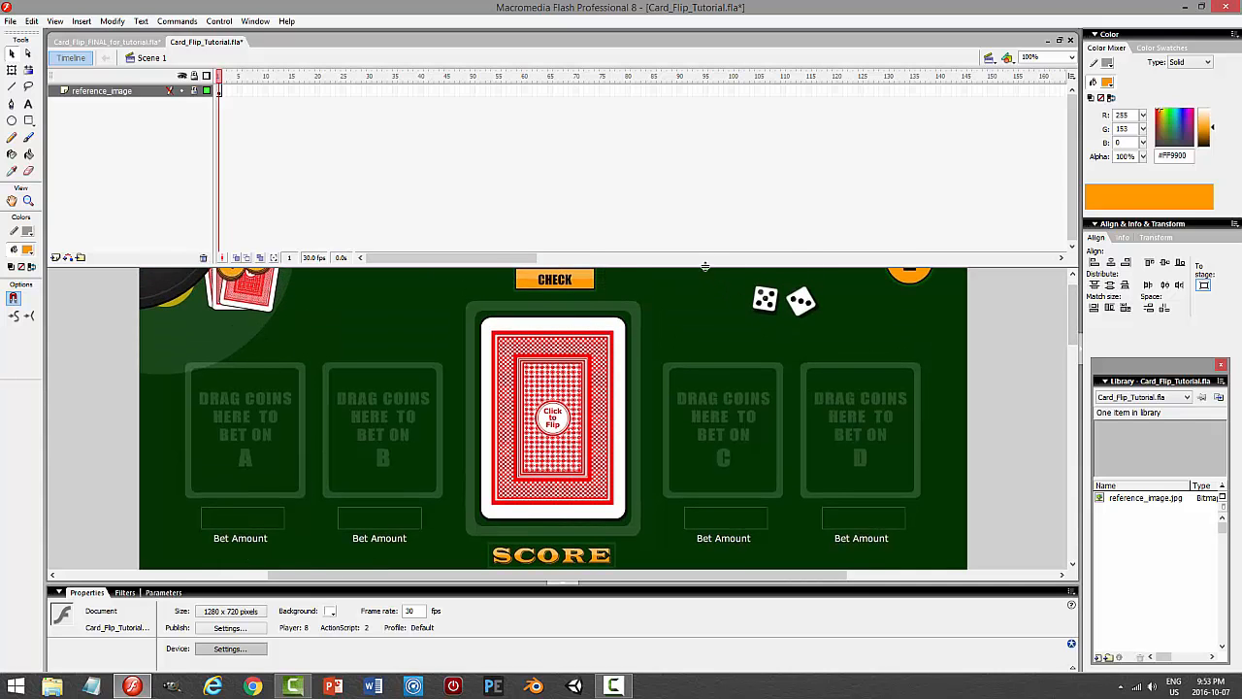
drag(705, 266, 705, 227)
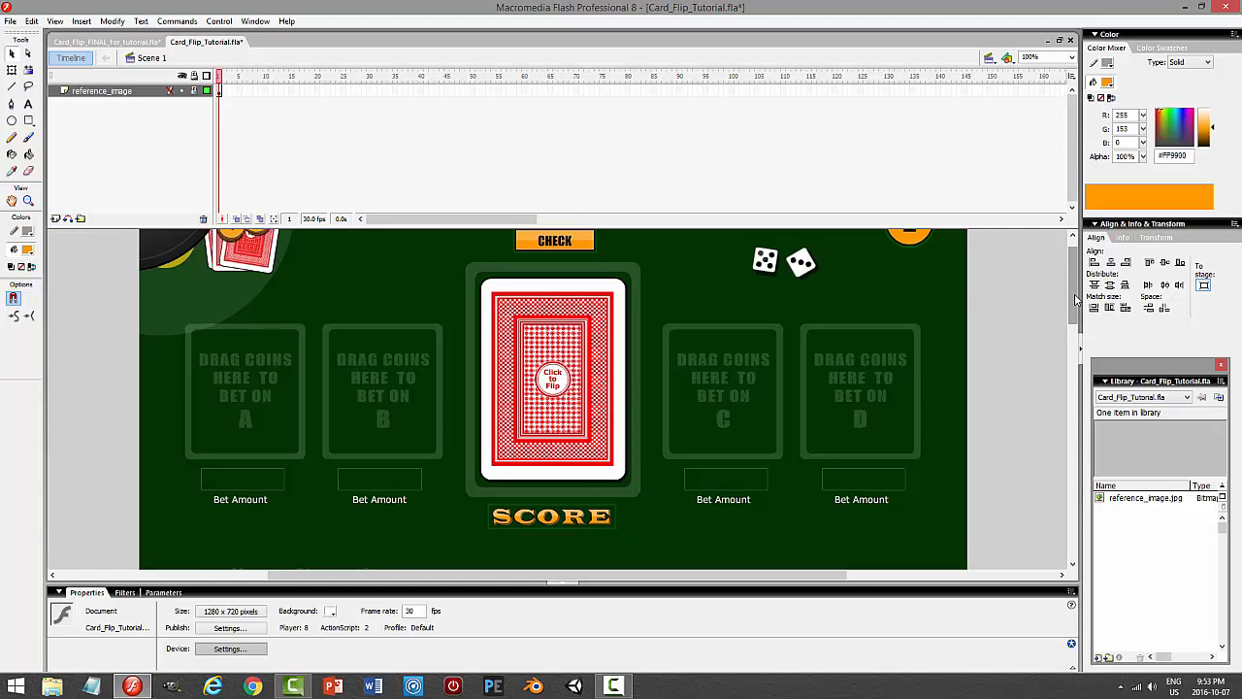
scroll(1075, 300, down, 10)
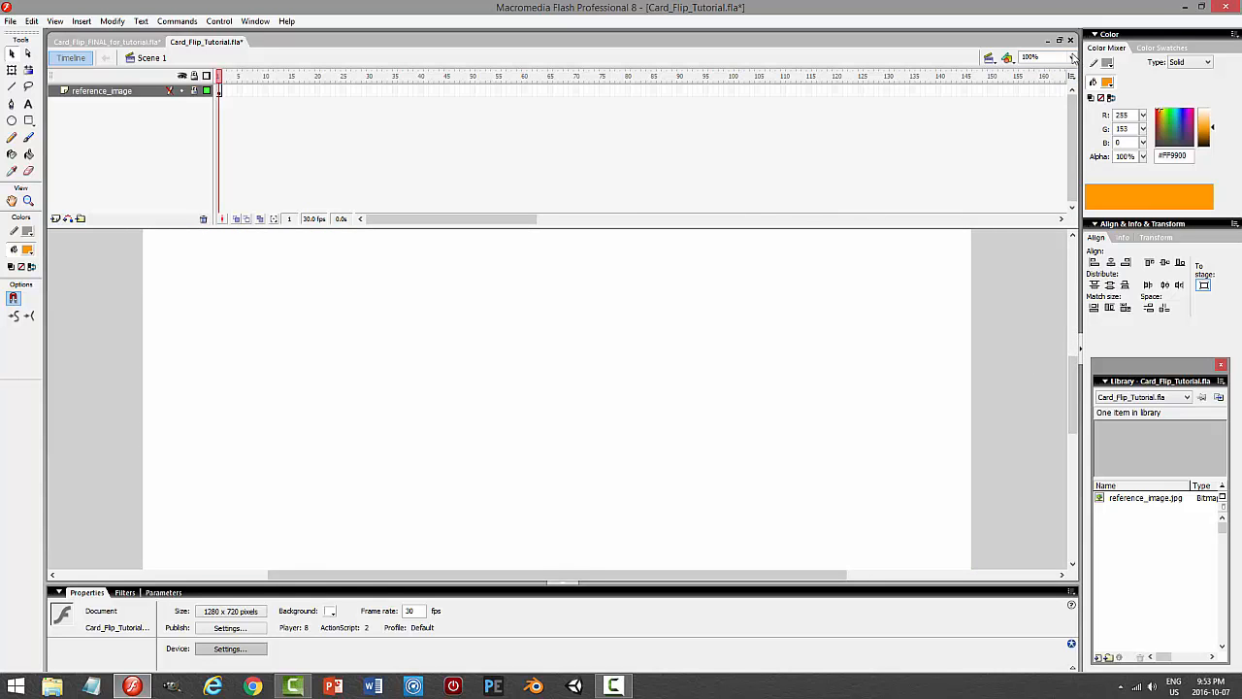
Display the whole stage with the Show Frame zoom and save the document.
click(1072, 57)
click(1051, 79)
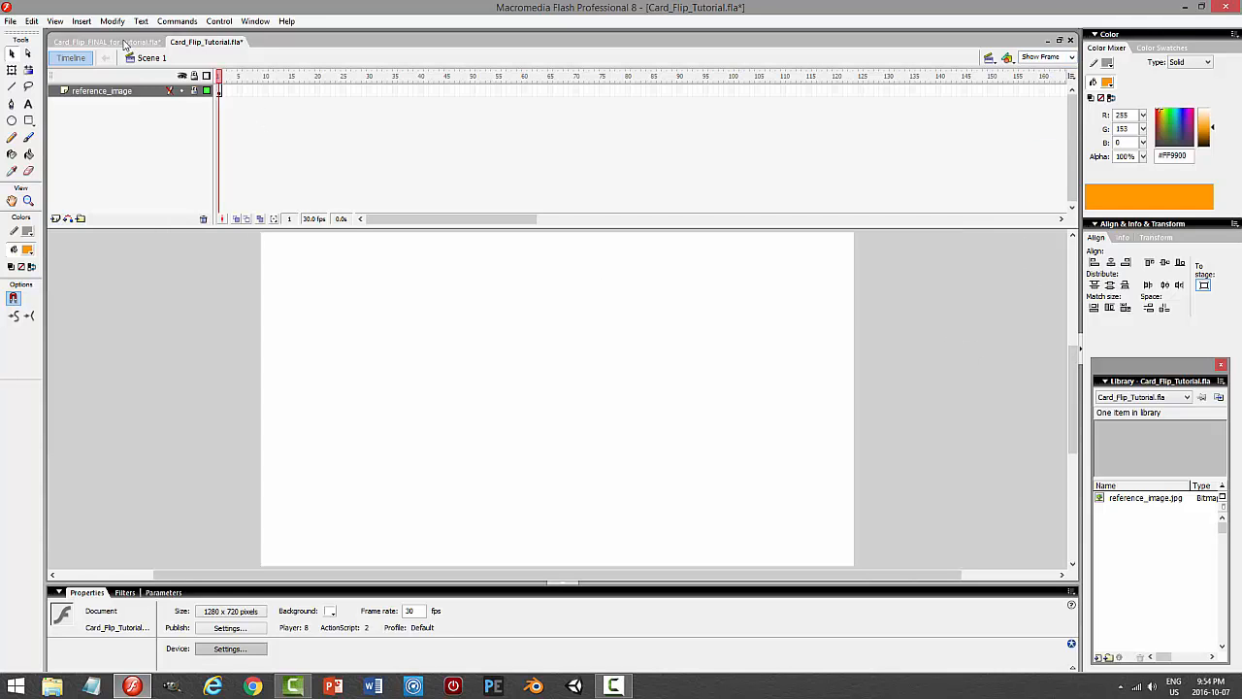
key(ctrl+s)
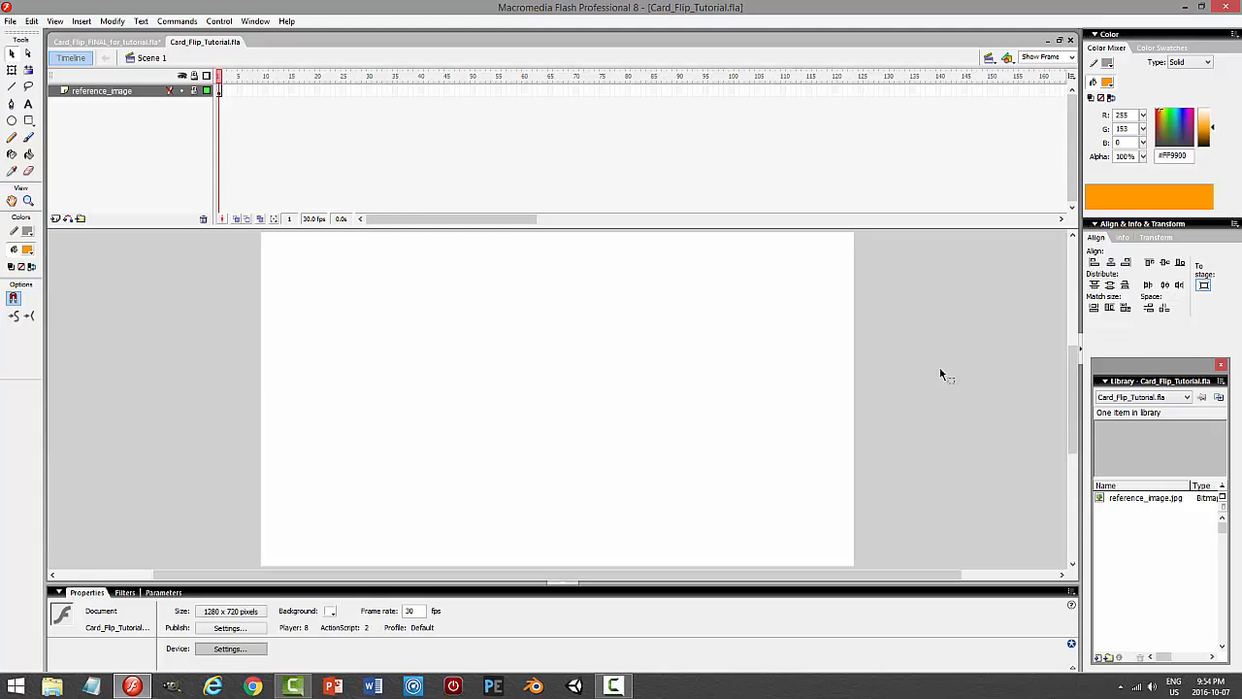
Shrink the timeline area and set the document background to the very dark green of the reference image.
drag(899, 228, 926, 141)
drag(1071, 346, 1010, 319)
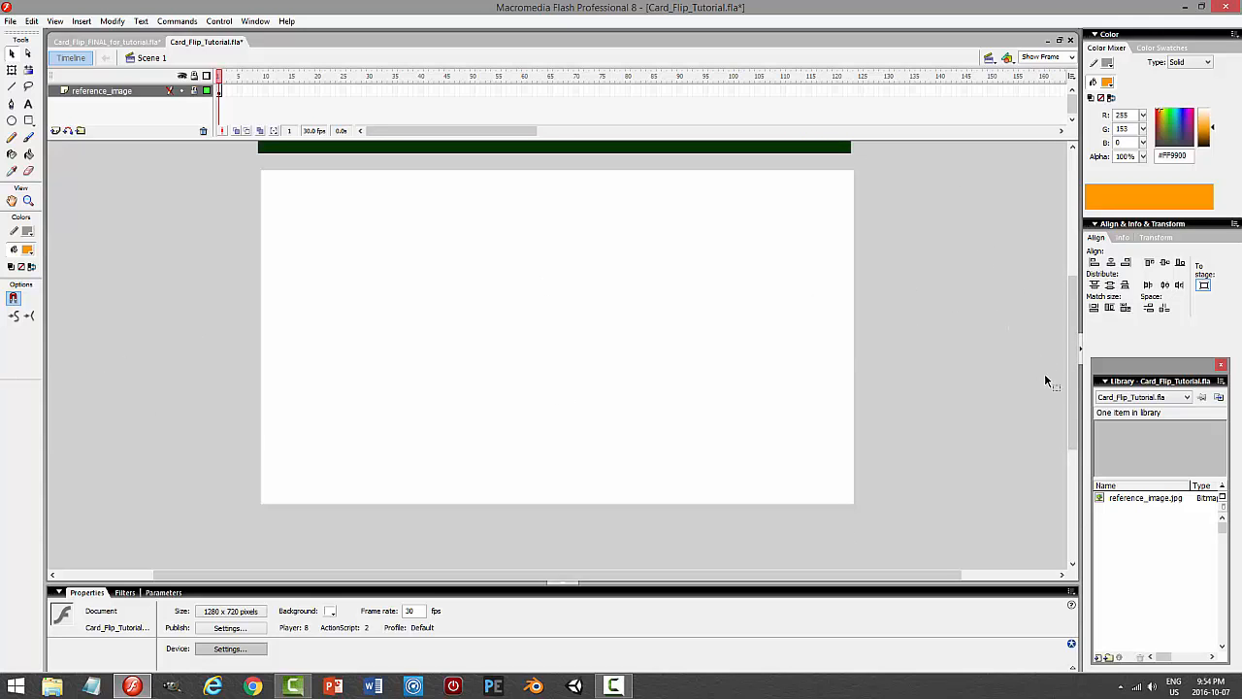
drag(1072, 388, 1079, 273)
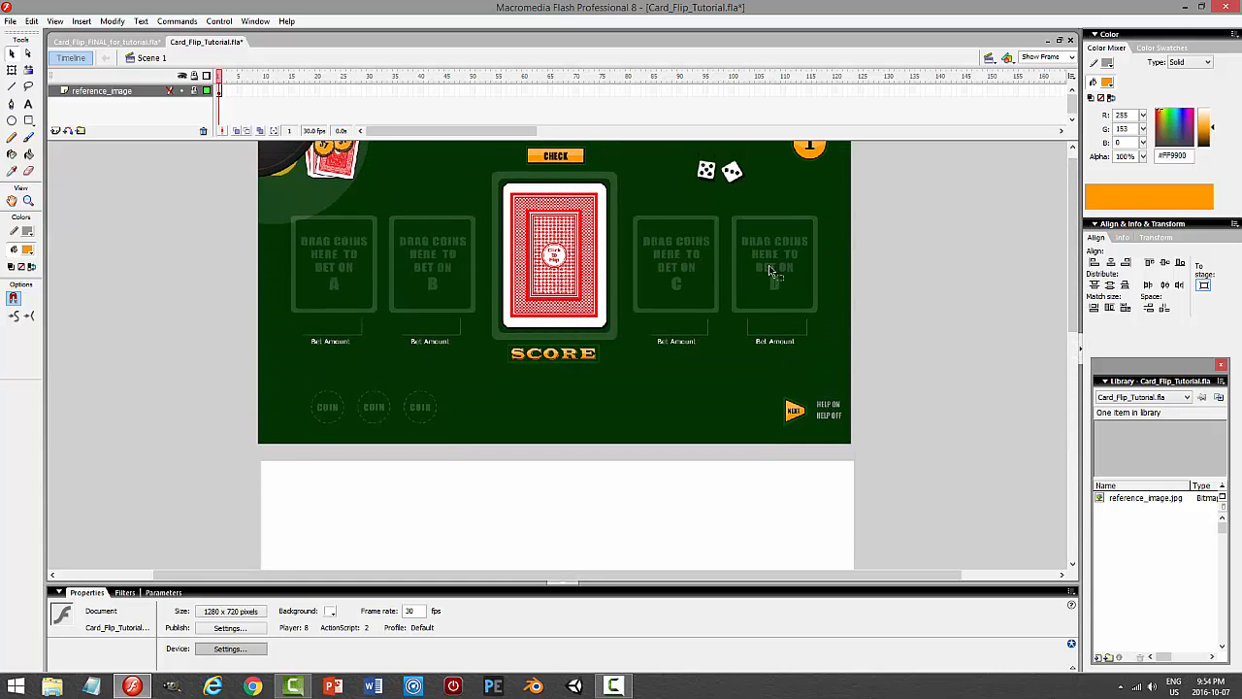
drag(1074, 230, 961, 321)
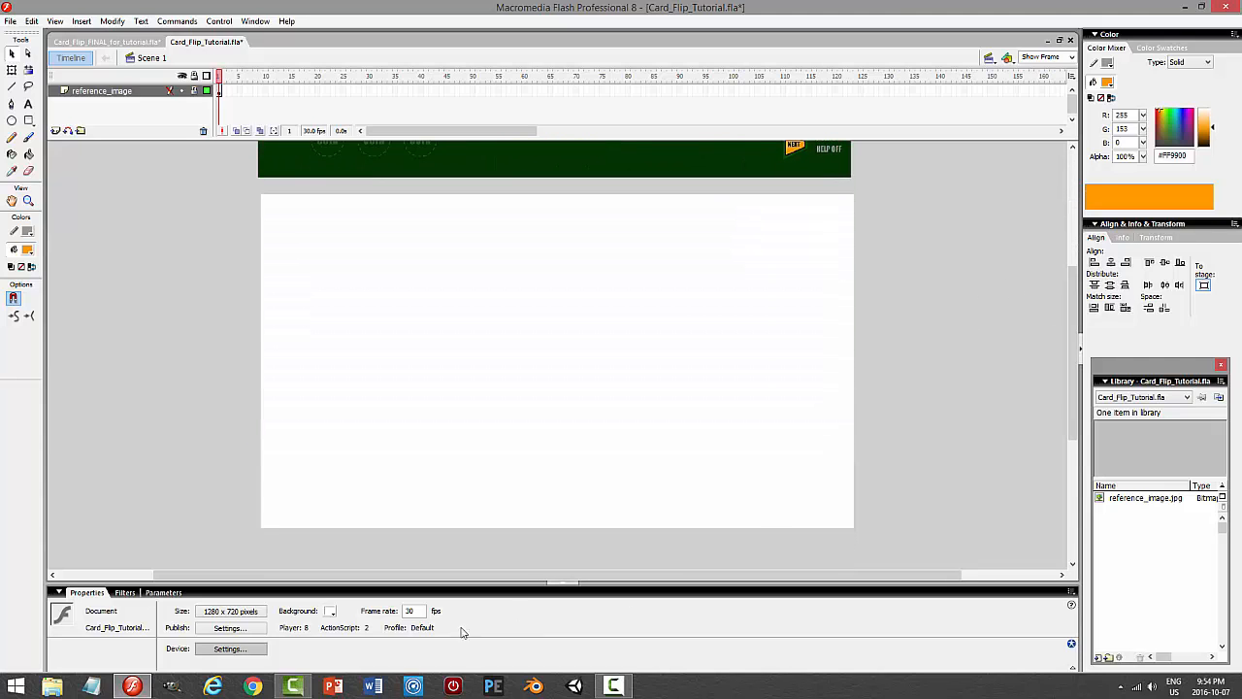
click(330, 612)
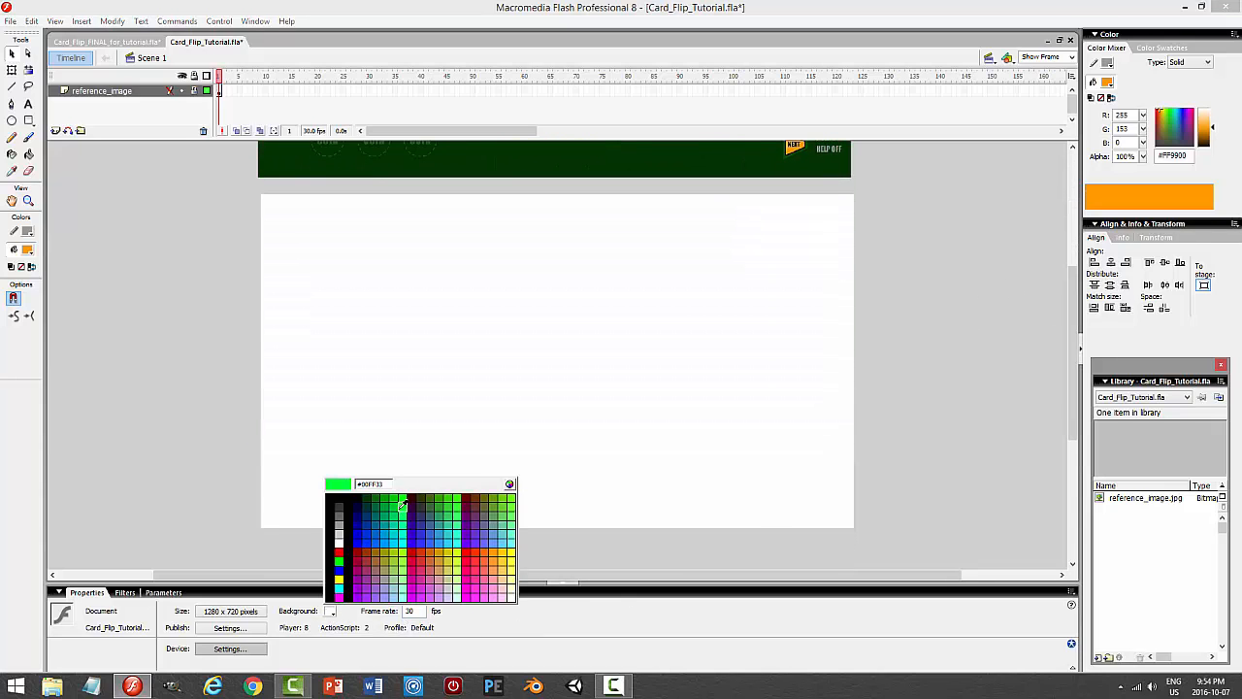
click(376, 495)
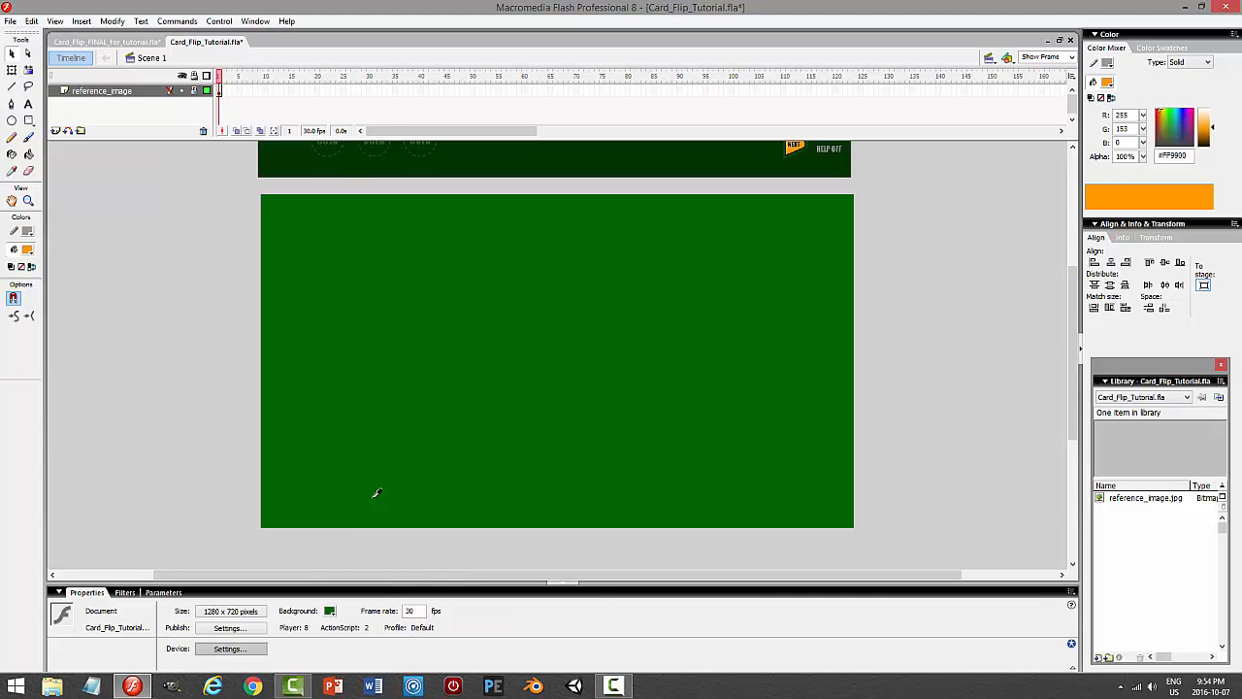
click(331, 611)
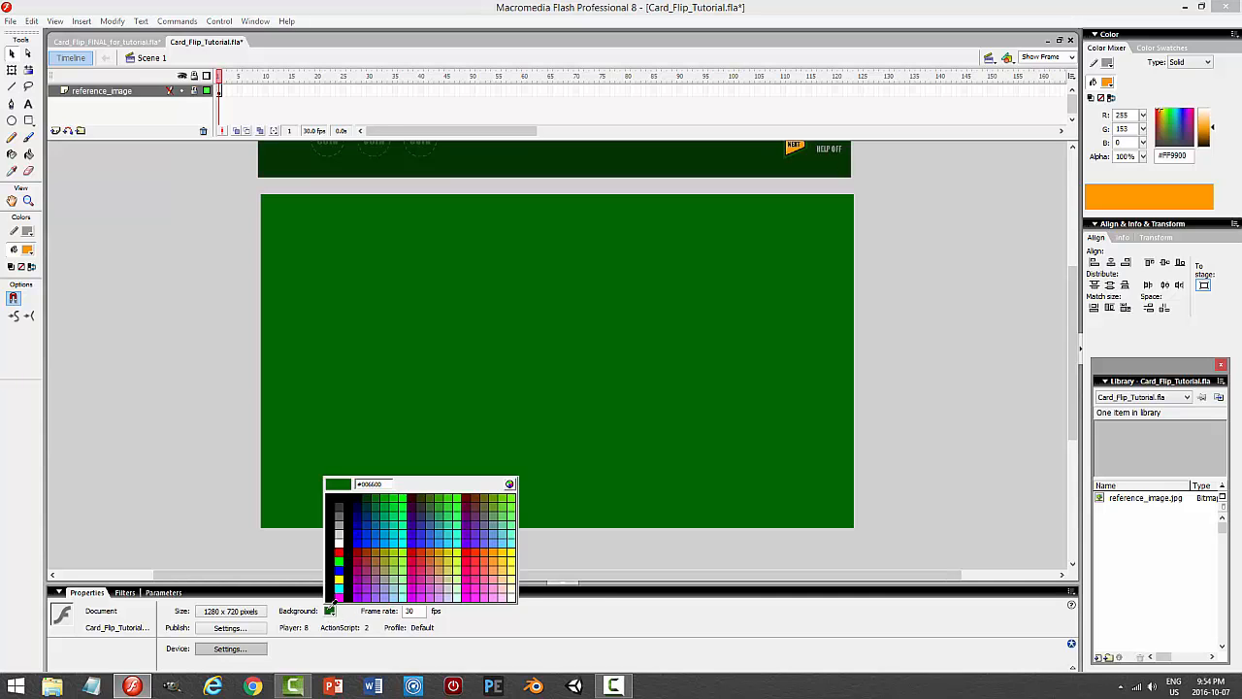
click(367, 497)
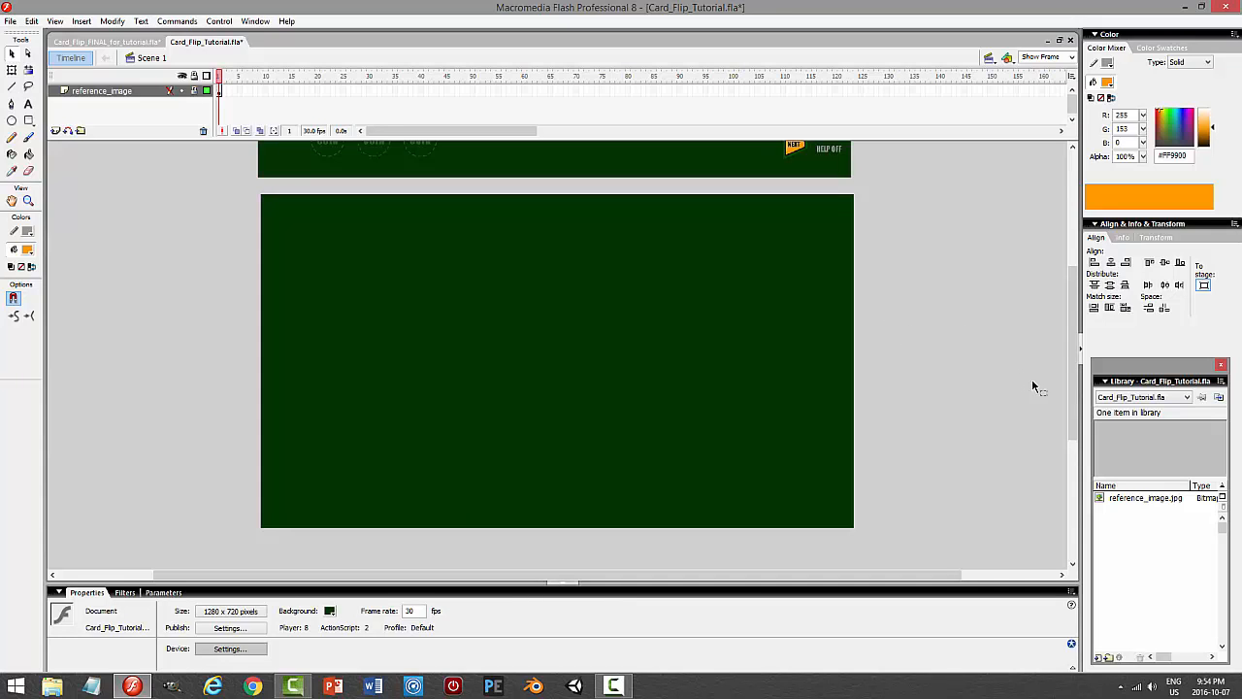
Enlarge the timeline area and add a new layer above the reference_image layer.
drag(1076, 383, 1078, 357)
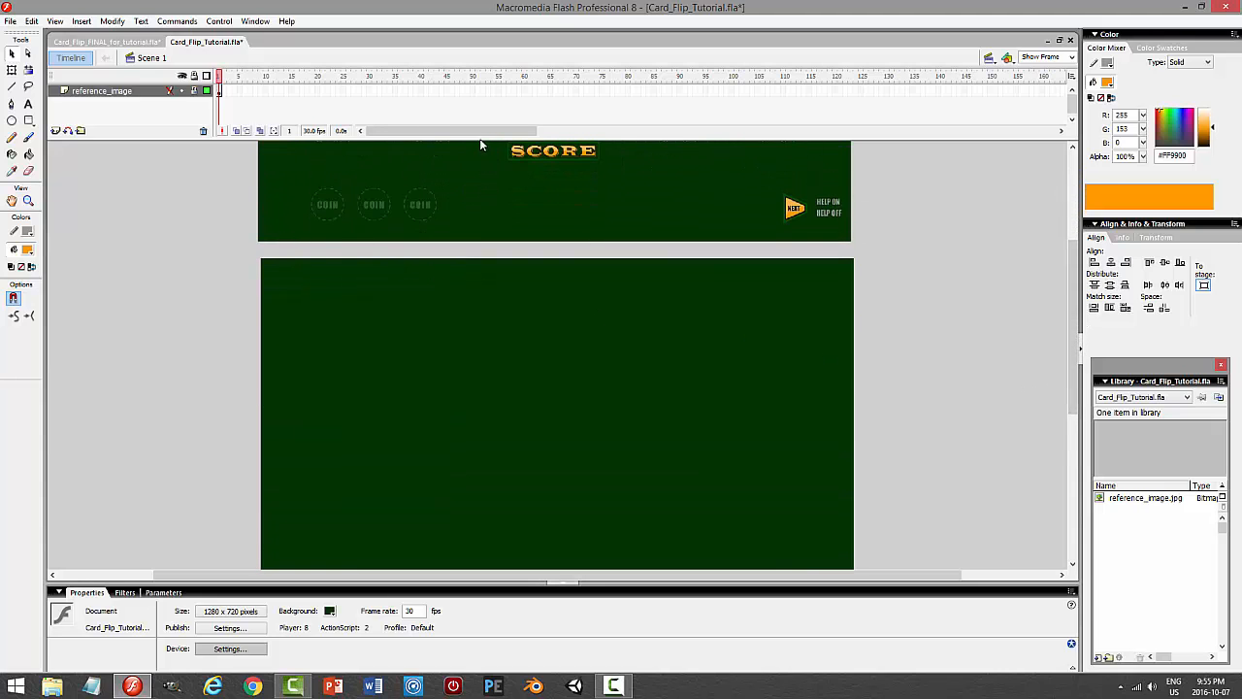
drag(485, 146, 485, 206)
click(57, 198)
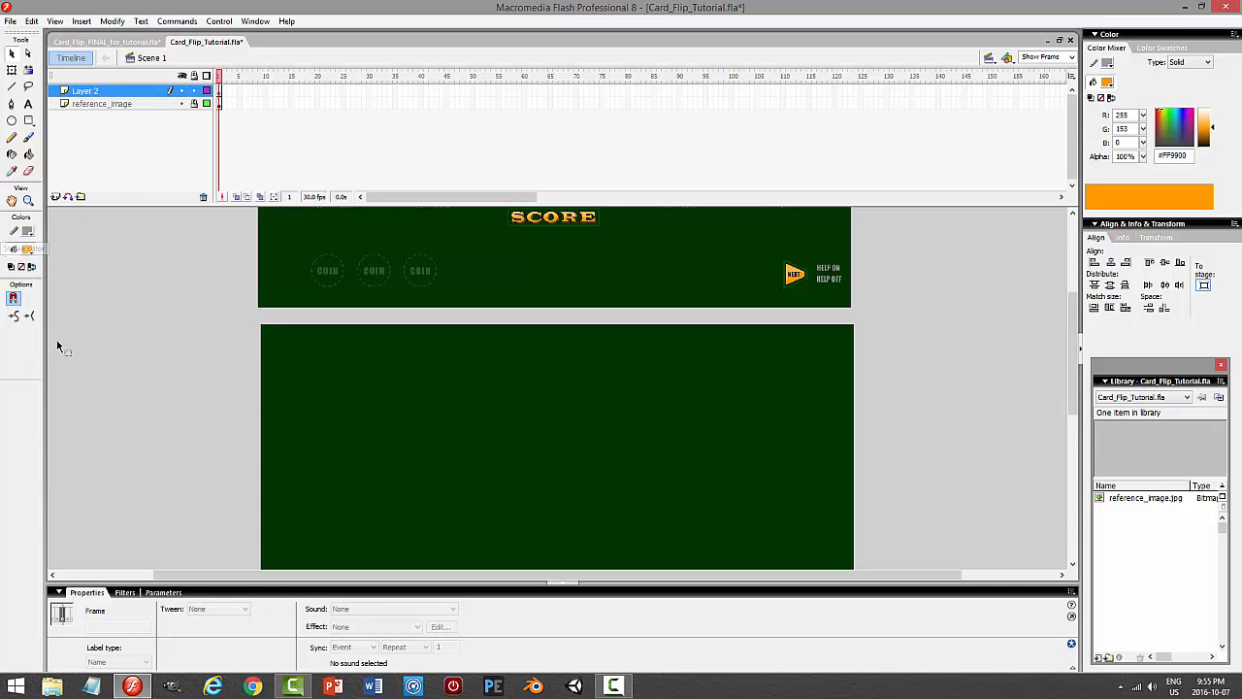
Set the stroke colour to black (#000000) and the fill to none.
click(27, 231)
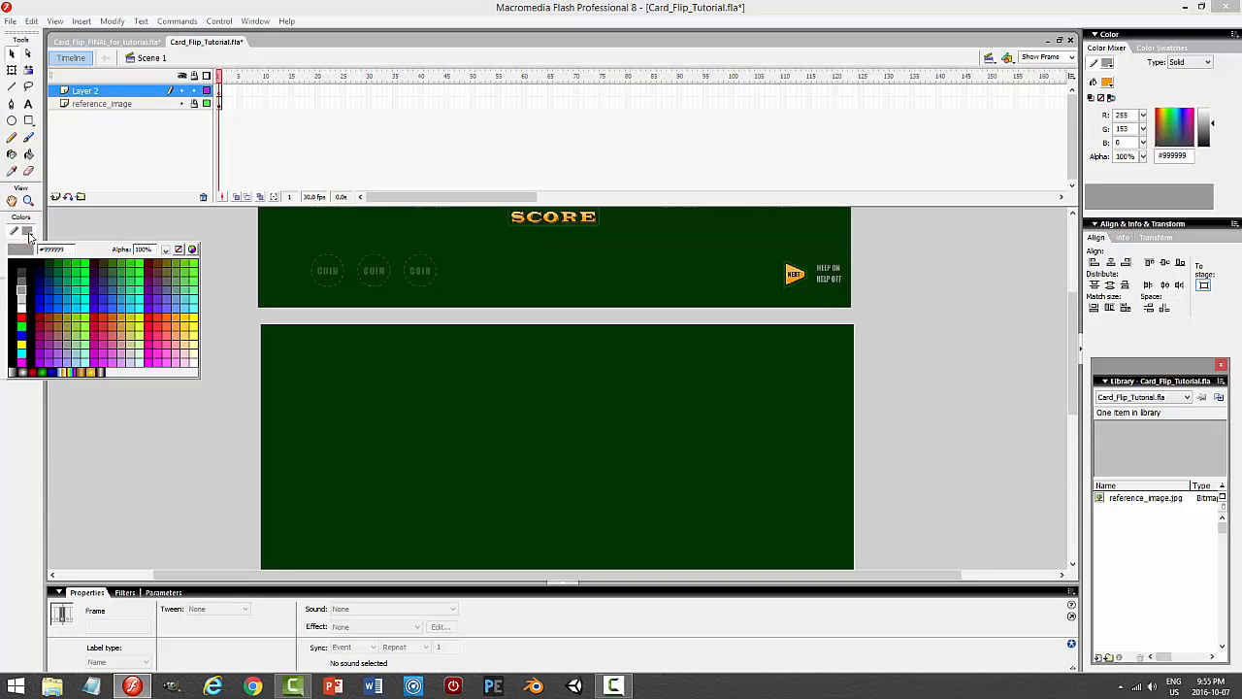
click(22, 263)
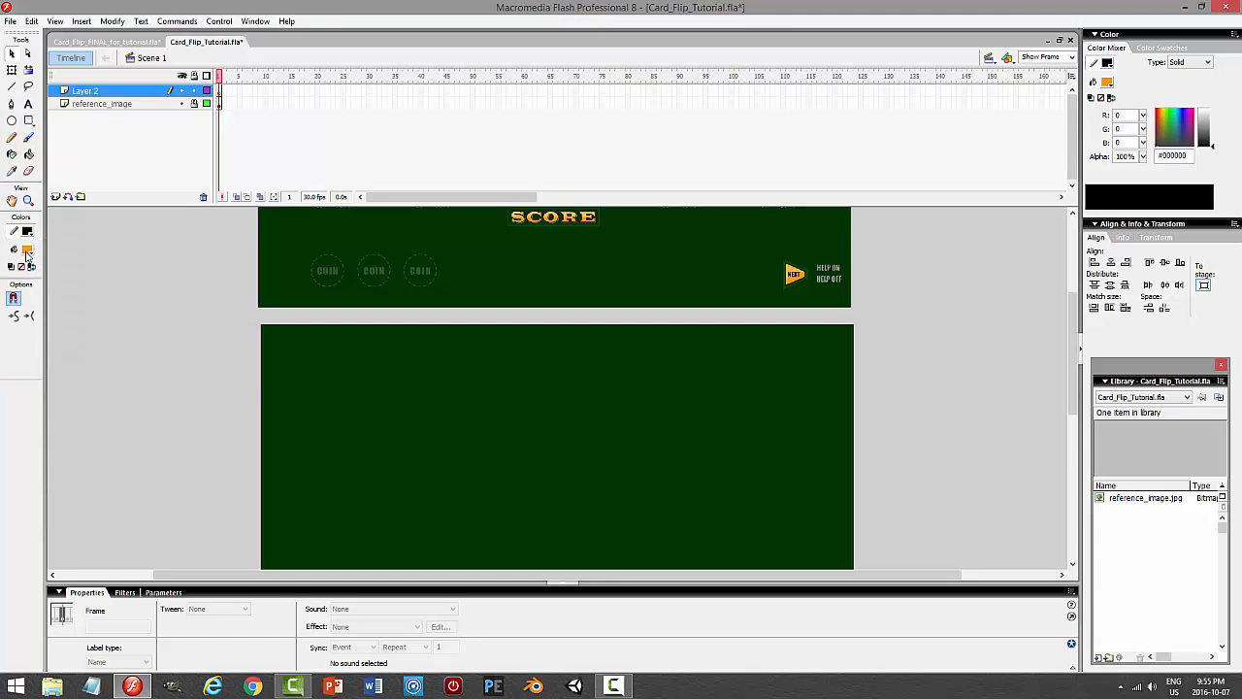
click(29, 250)
click(178, 268)
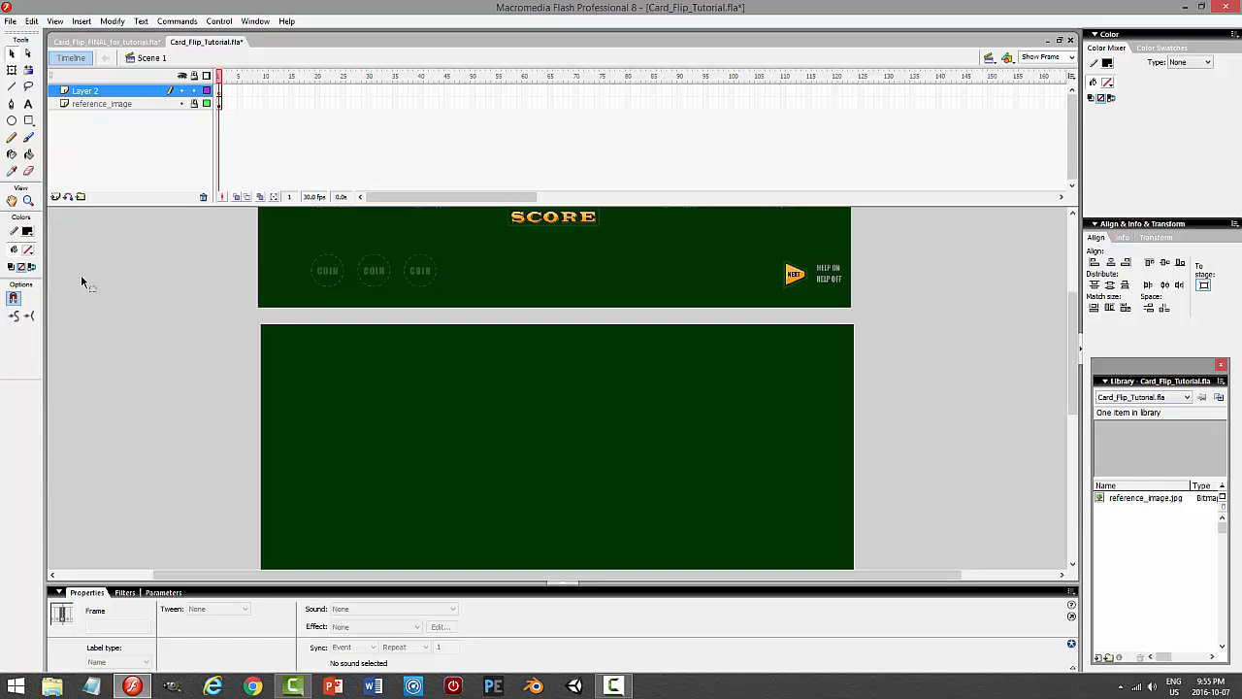
Draw a rectangle outline about 279 by 383 pixels with a 25-point corner radius near the stage's centre.
click(29, 120)
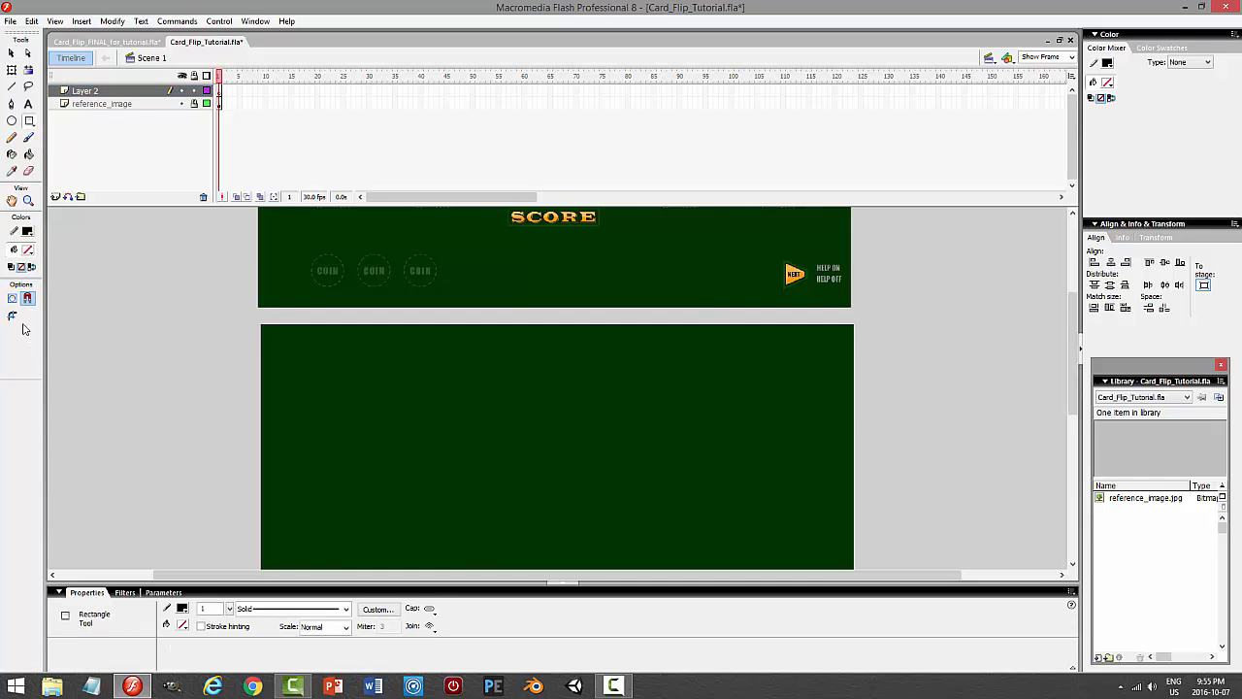
click(28, 297)
text(2)
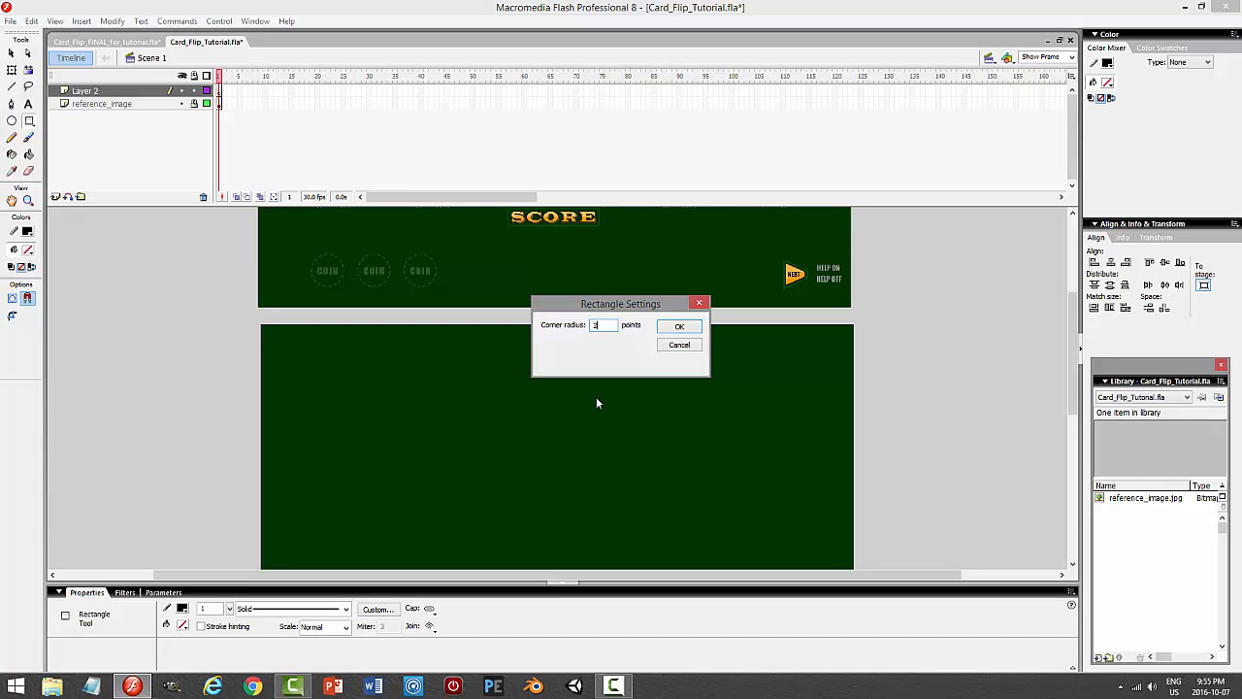
text(5)
key(Return)
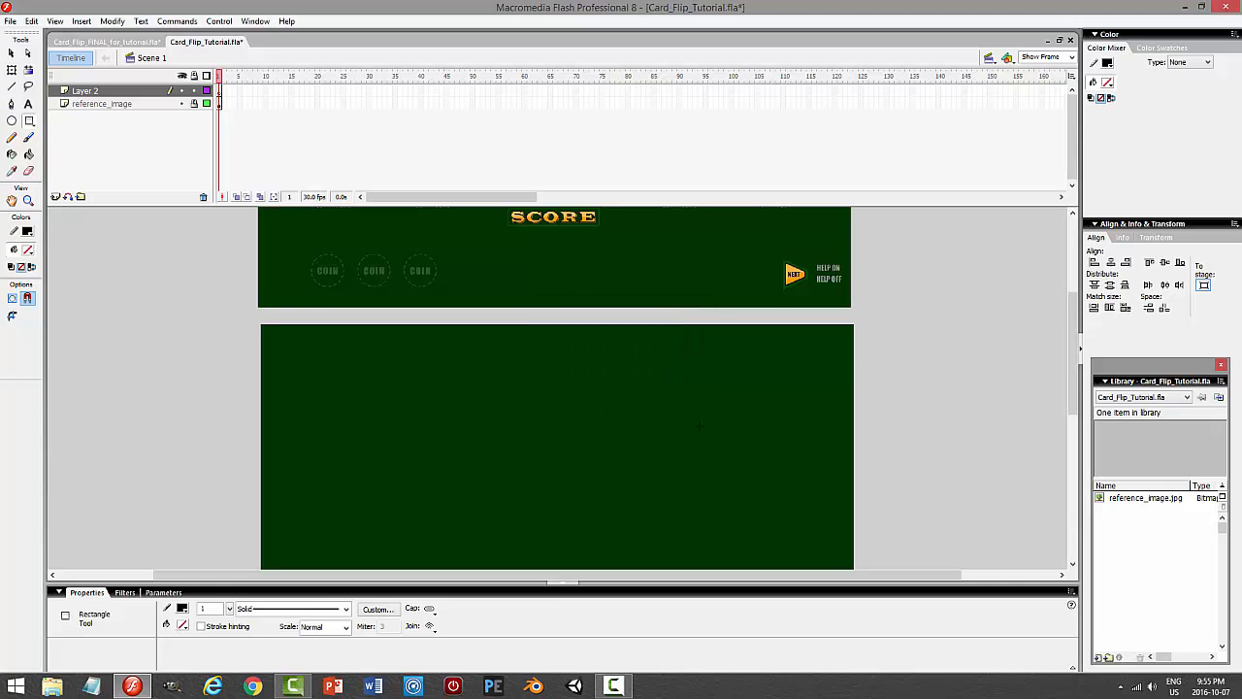
drag(1073, 324, 1074, 361)
drag(482, 279, 610, 455)
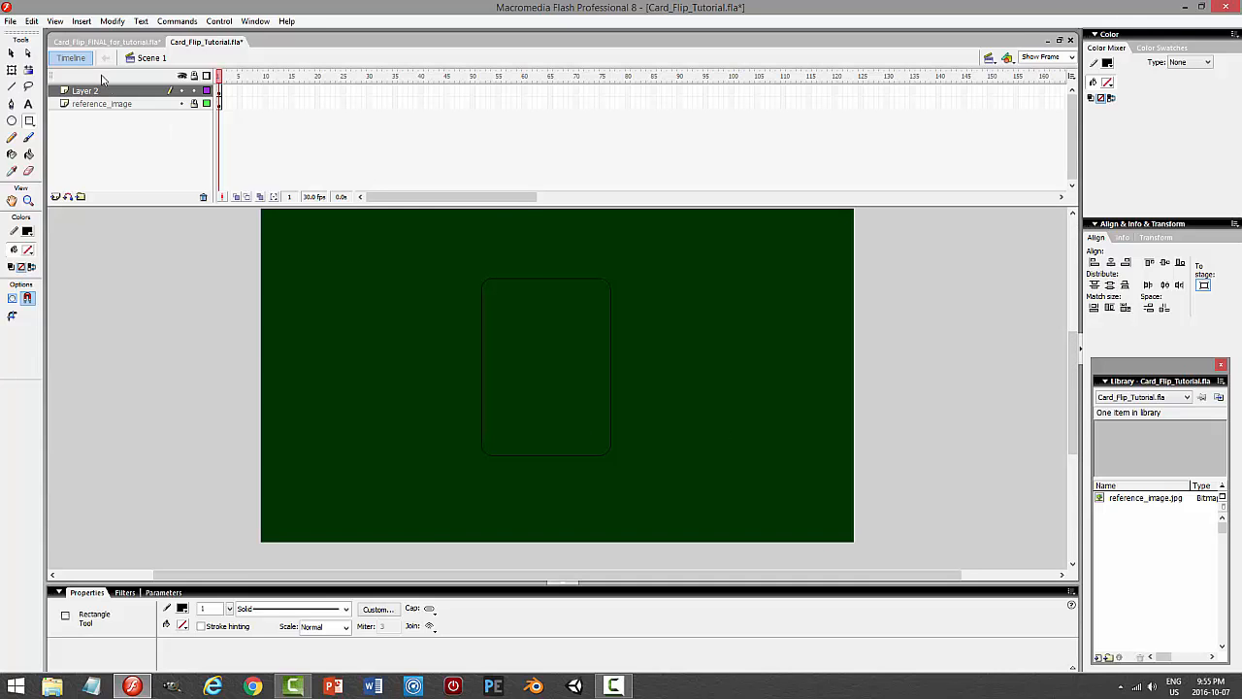
Set the rounded rectangle's stroke height to 3 and centre it horizontally and vertically on the stage.
click(12, 54)
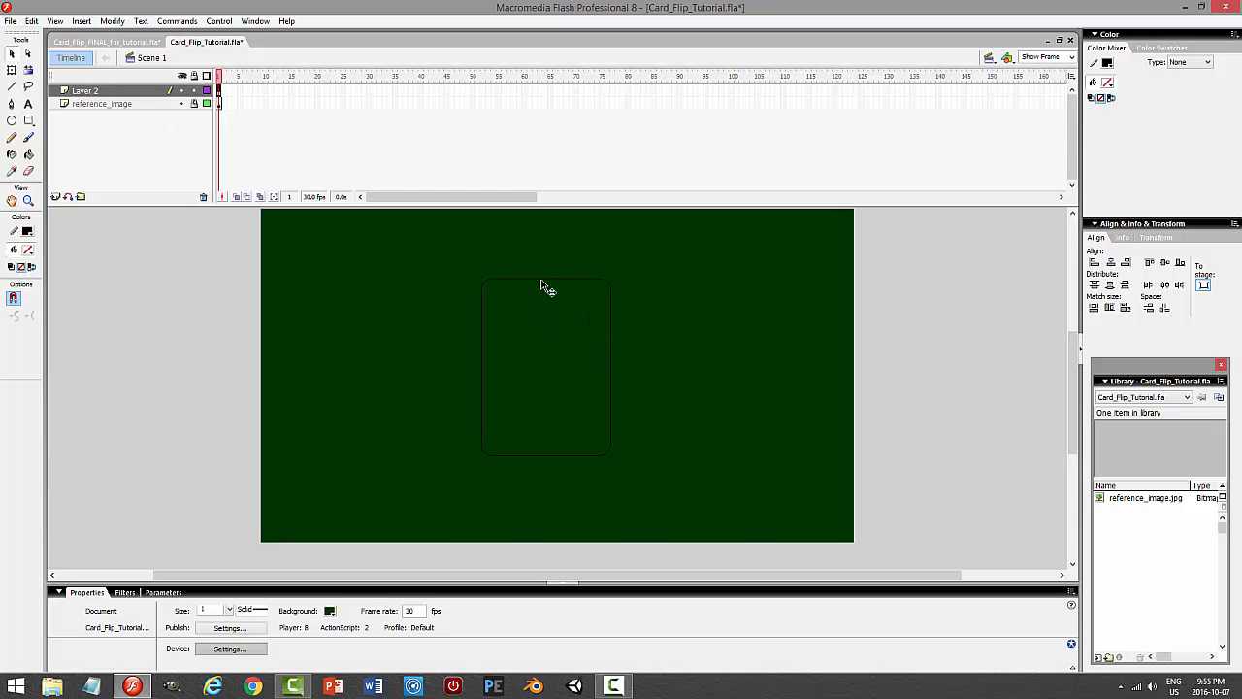
double_click(543, 281)
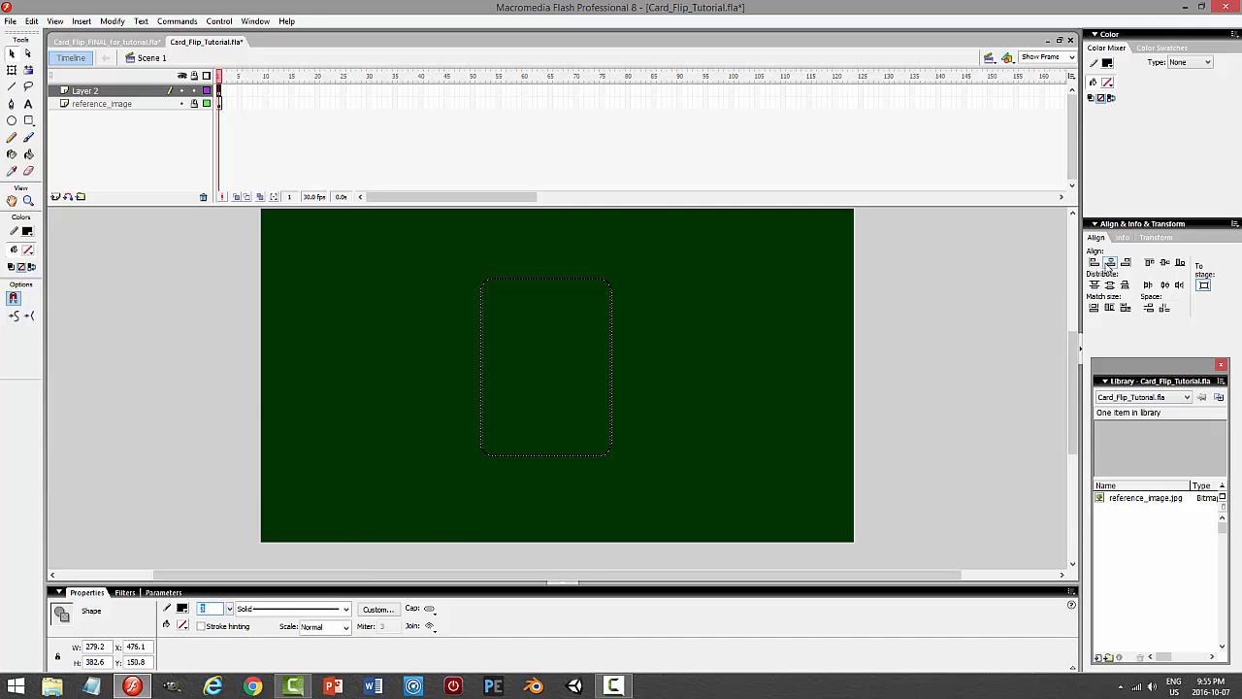
click(1111, 262)
click(1165, 262)
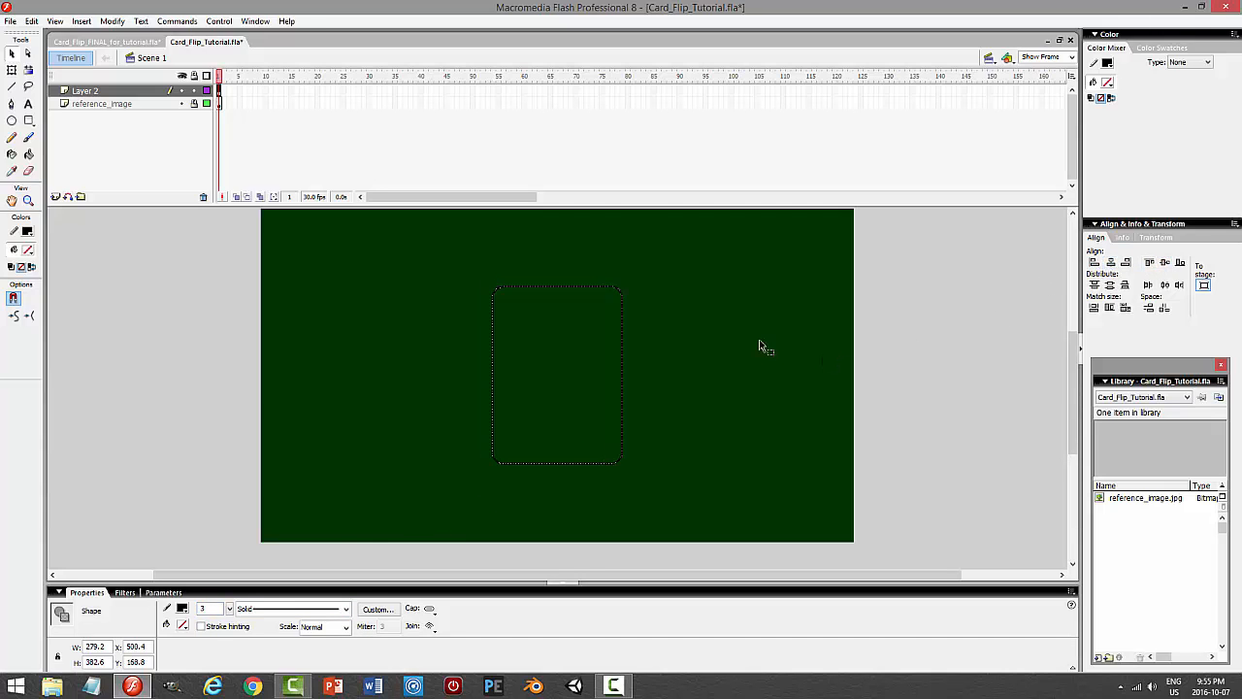
click(918, 392)
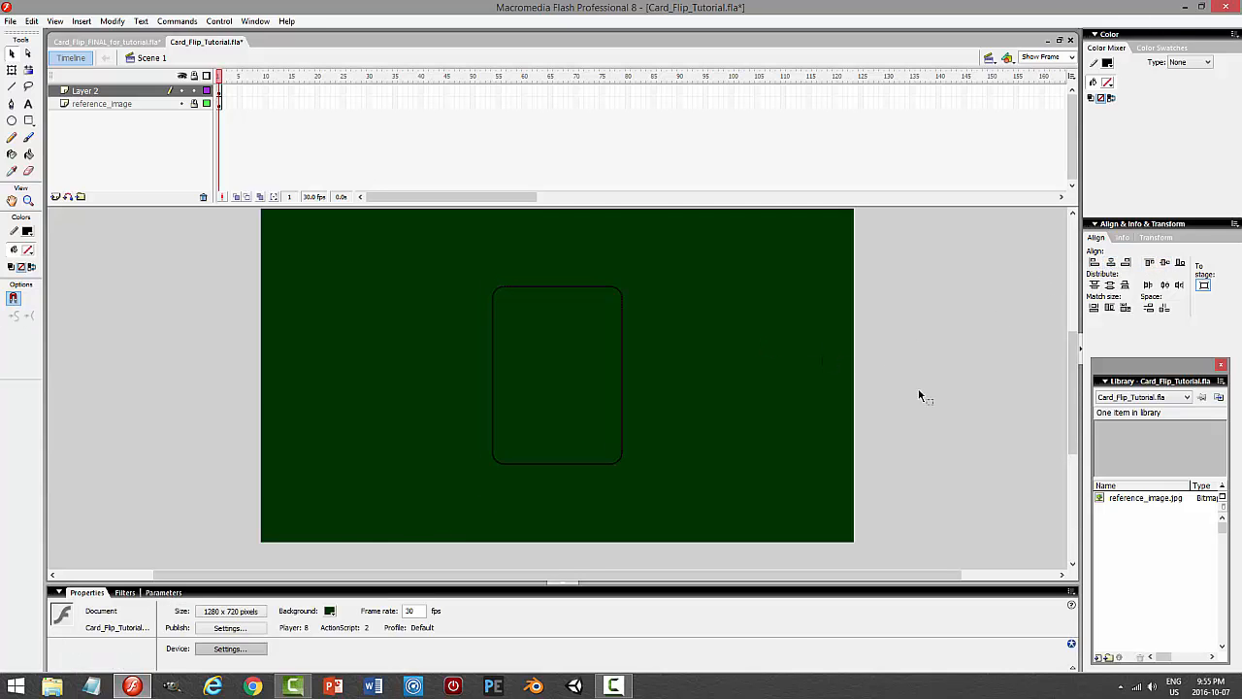
Nudge the rounded rectangle outline straight up to a Y position of 126.8.
double_click(567, 289)
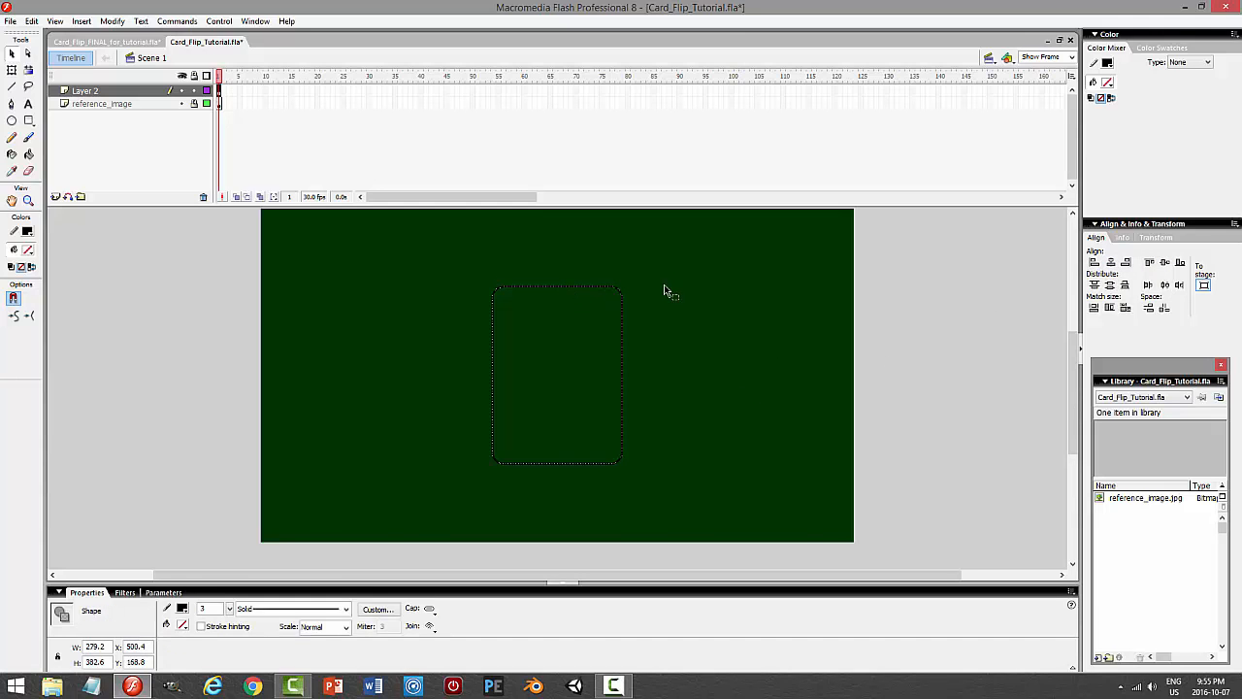
key(Up)
key(Up)
key(Up)
key(Up)
key(Up)
key(Up)
key(Up)
key(Up)
key(Up)
key(Up)
key(Up)
key(Up)
key(Up)
key(Up)
key(Up)
key(Up)
key(Up)
key(Up)
key(Up)
key(Up)
mouse_move(1077, 352)
mouse_down()
mouse_move(1089, 241)
mouse_move(1118, 362)
mouse_move(1079, 320)
mouse_move(1089, 262)
mouse_move(1083, 357)
mouse_up()
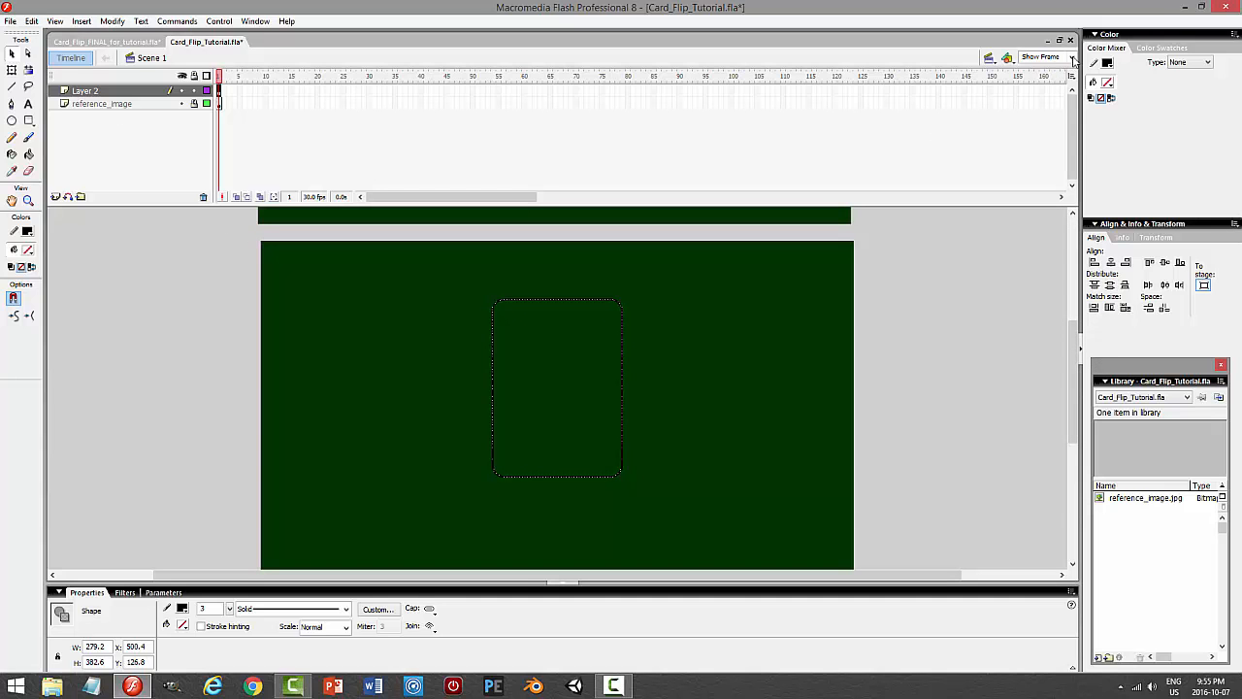
Duplicate the rounded rectangle outline in place and scale the copy about its centre to about 257 by 353 pixels.
click(32, 20)
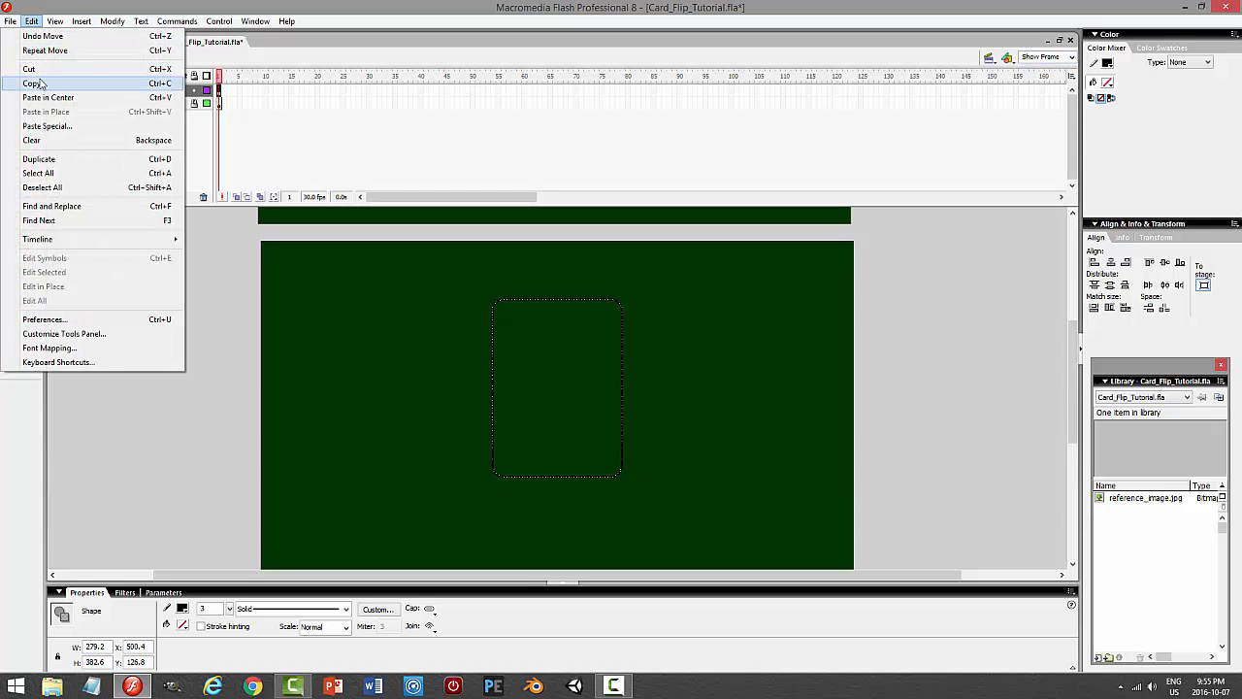
click(32, 84)
click(32, 21)
click(46, 112)
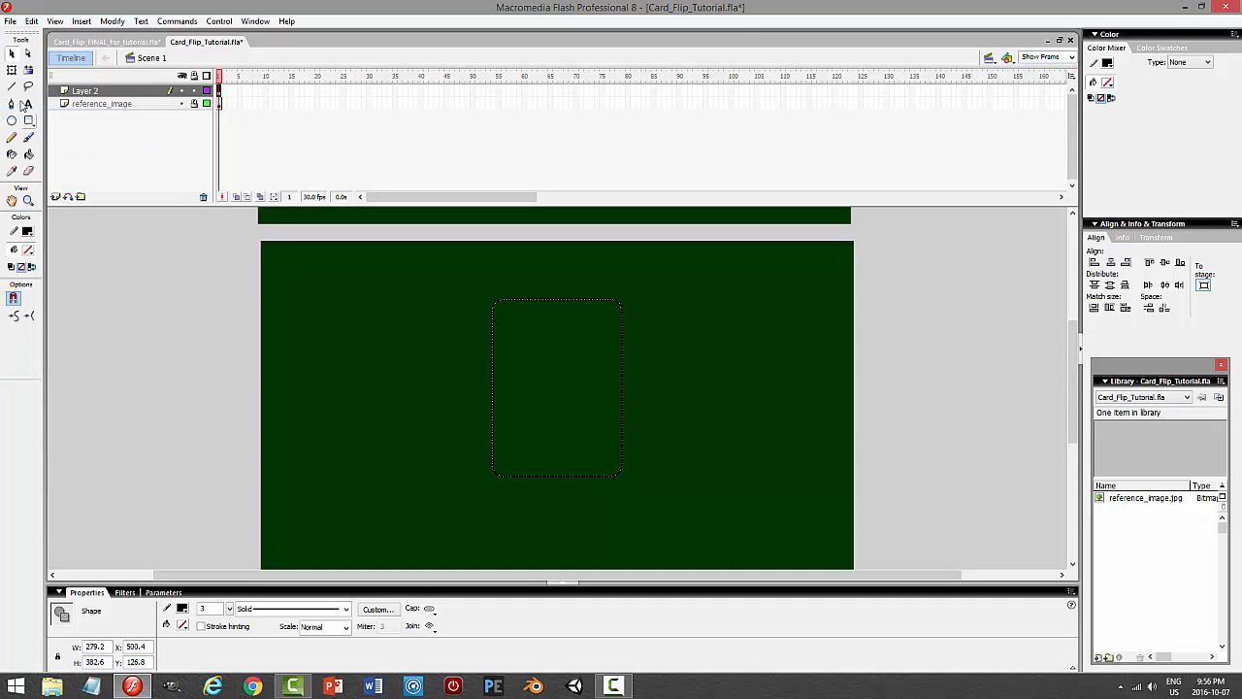
click(12, 70)
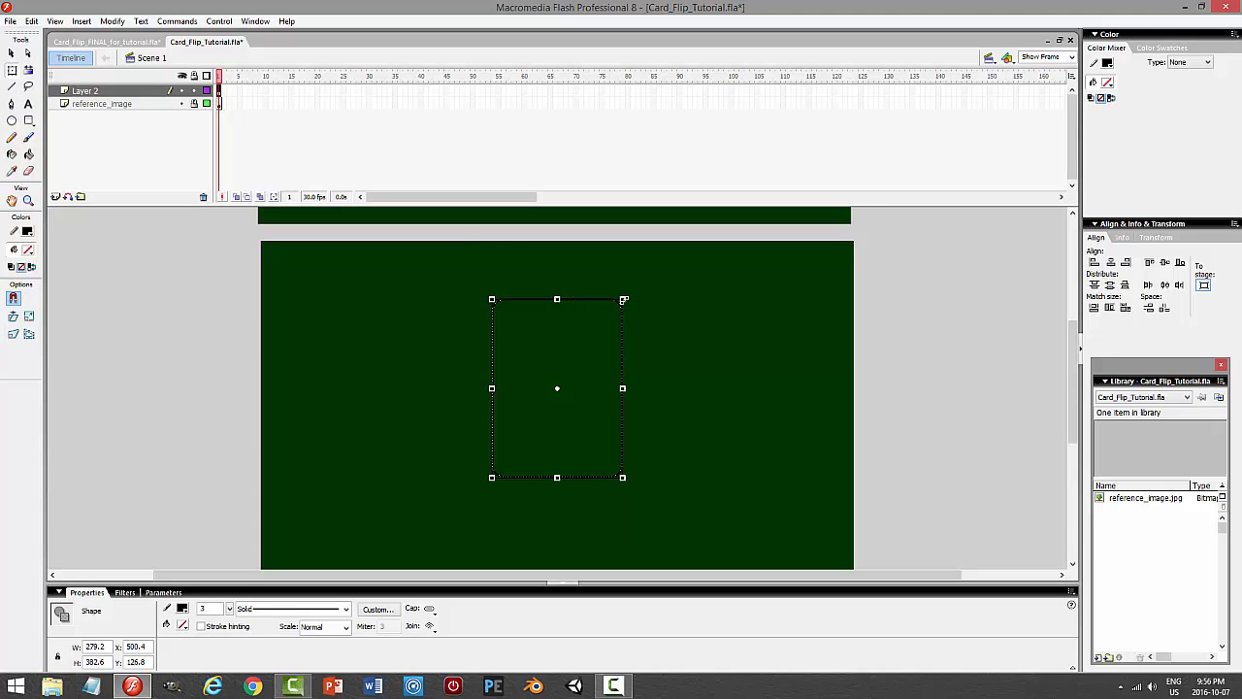
drag(624, 300, 618, 306)
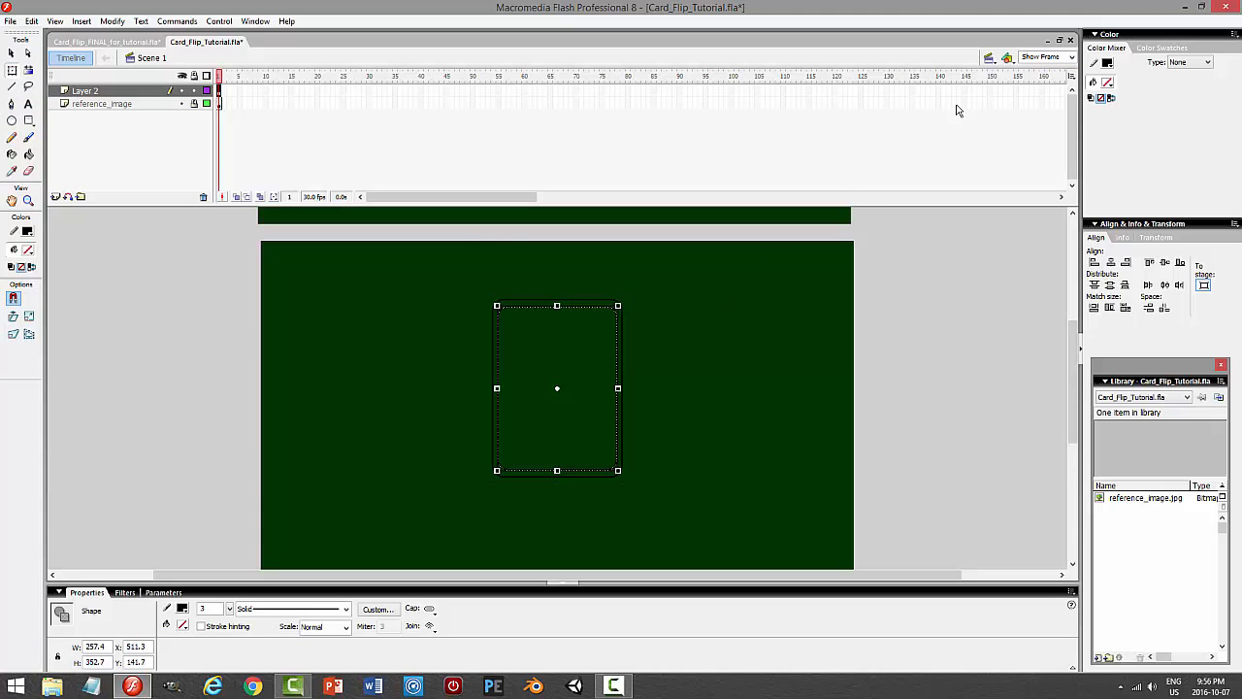
Fill the gap between the outer and inner rounded outlines with white (#FFFFFF) using the Paint Bucket.
click(1068, 57)
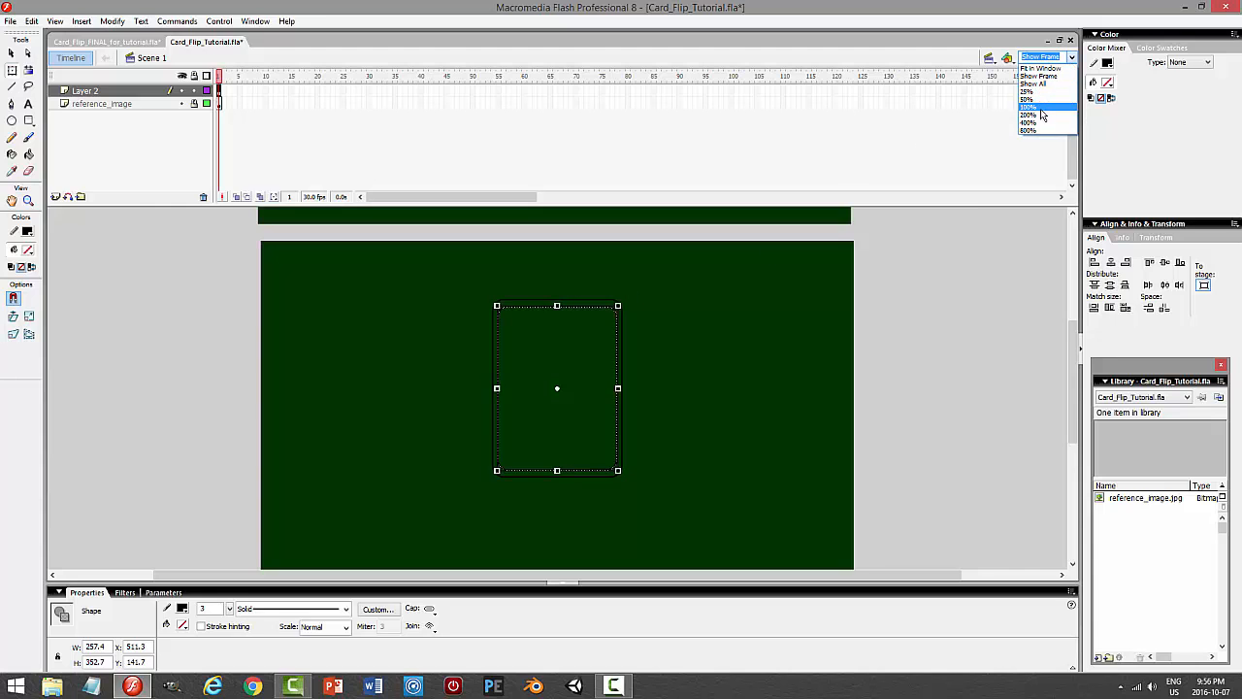
click(1044, 90)
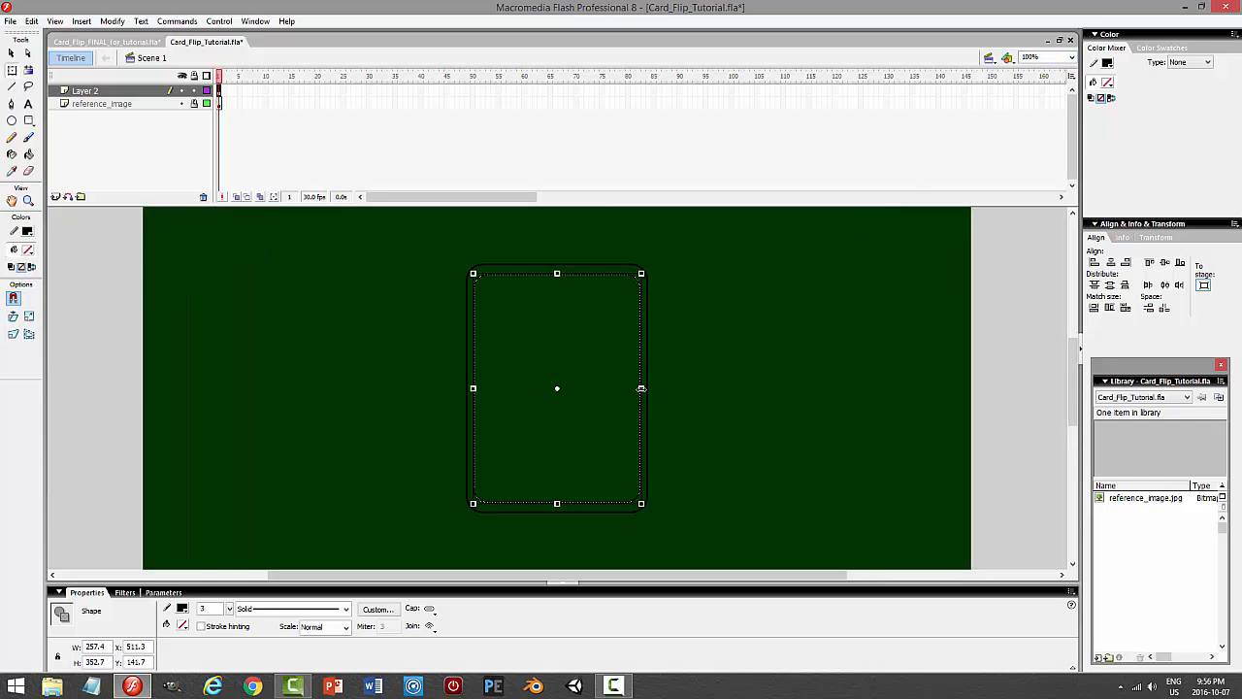
click(786, 386)
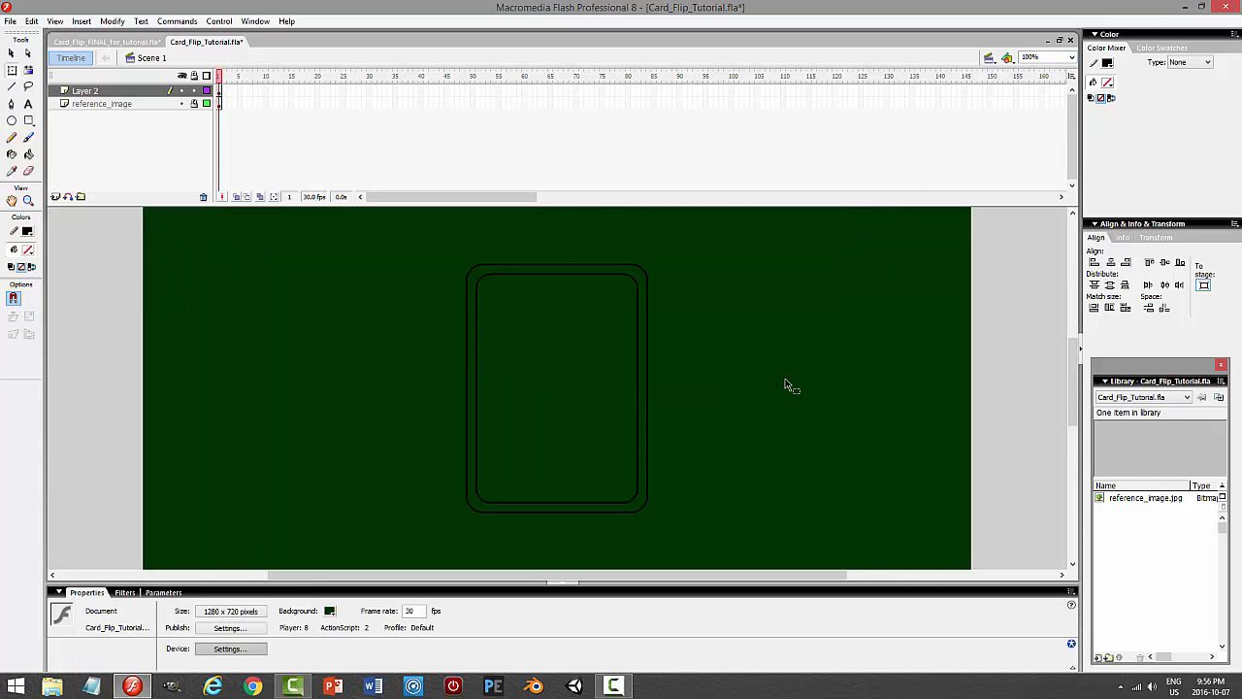
click(29, 154)
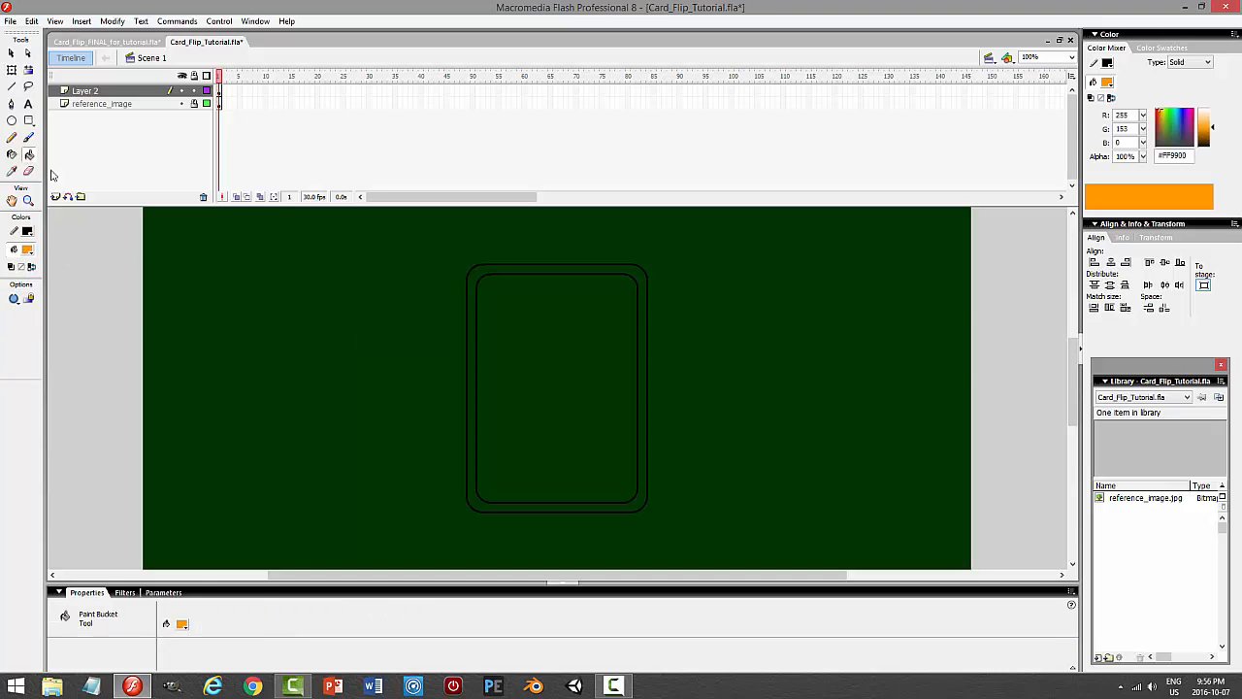
click(27, 251)
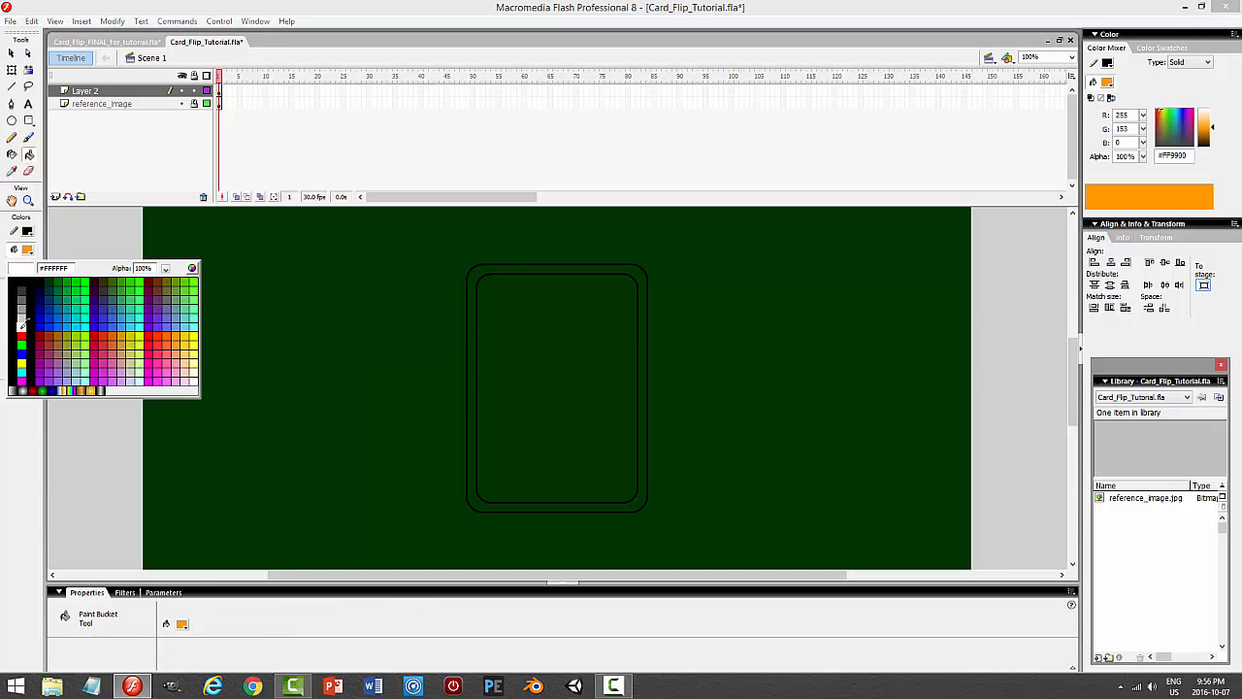
click(21, 324)
click(561, 266)
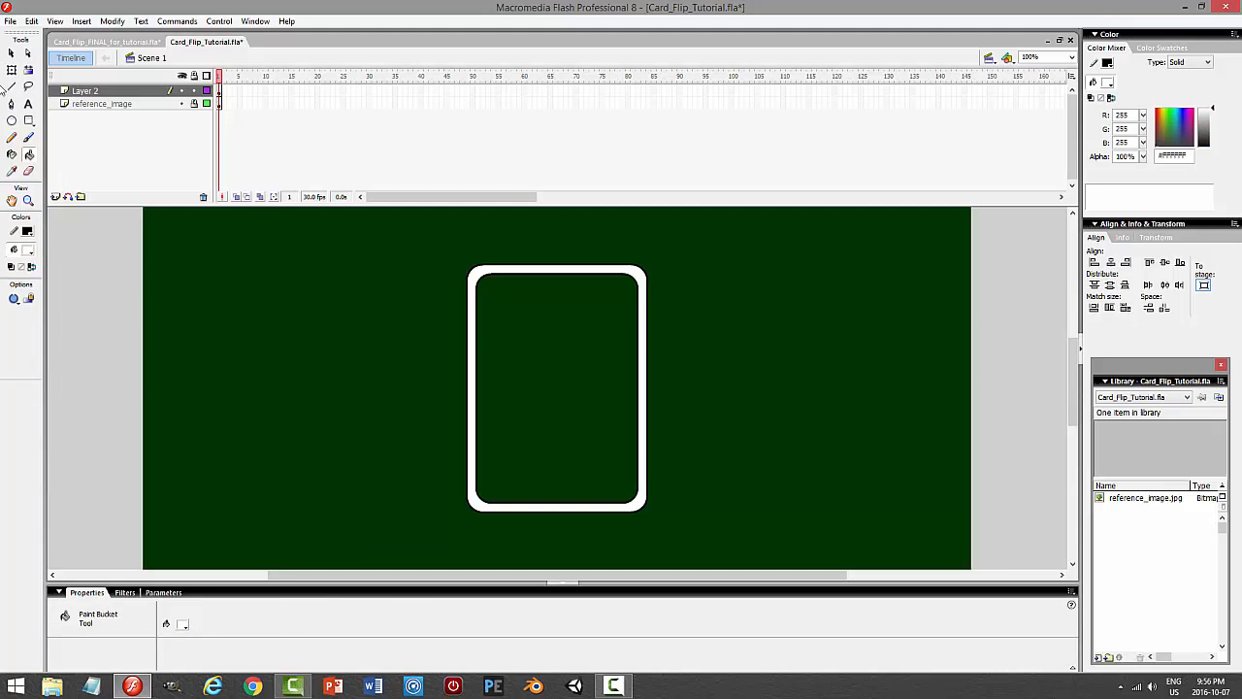
Delete the outer and inner black outlines around the white frame, keeping only its fill.
click(12, 53)
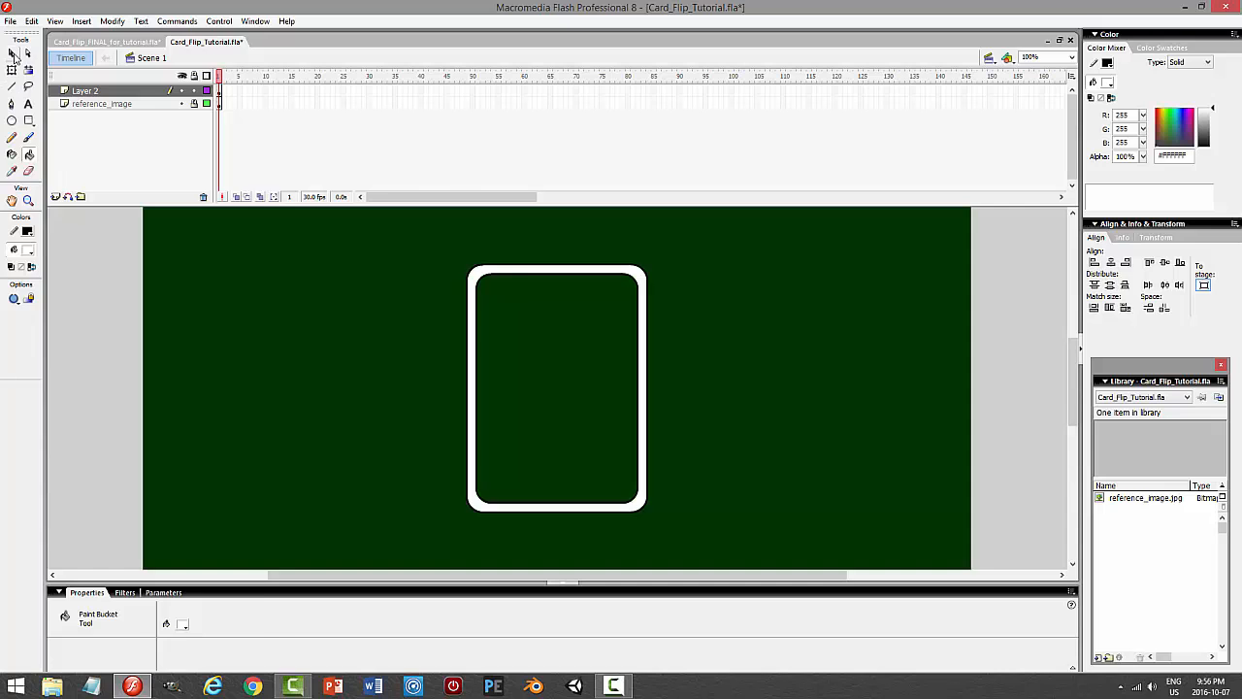
double_click(525, 268)
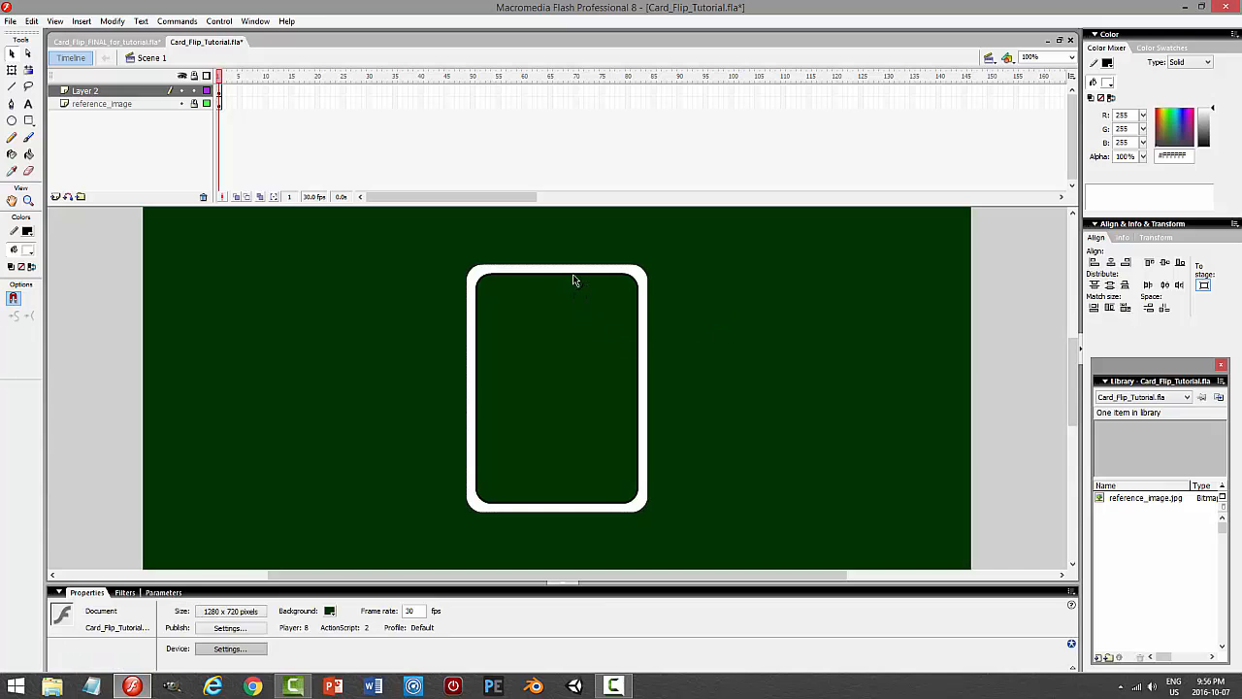
click(637, 276)
click(596, 282)
Set the white frame's fill alpha to 50%.
double_click(632, 272)
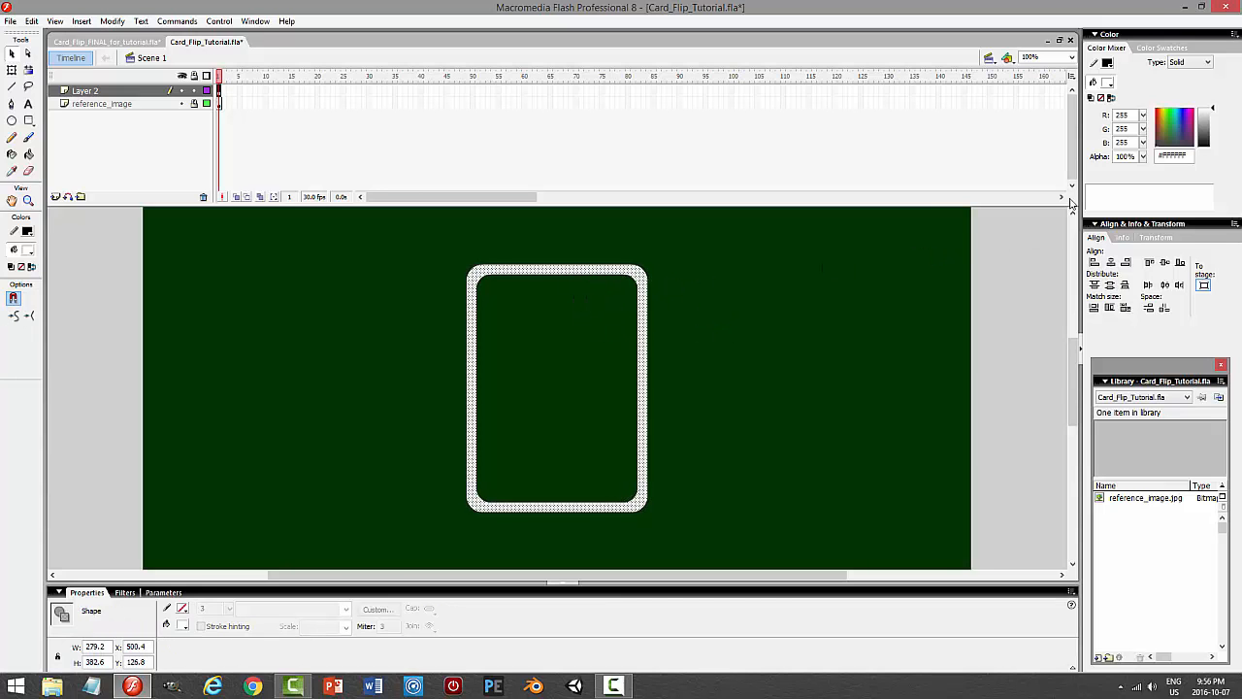
double_click(1138, 157)
text(50)
key(Return)
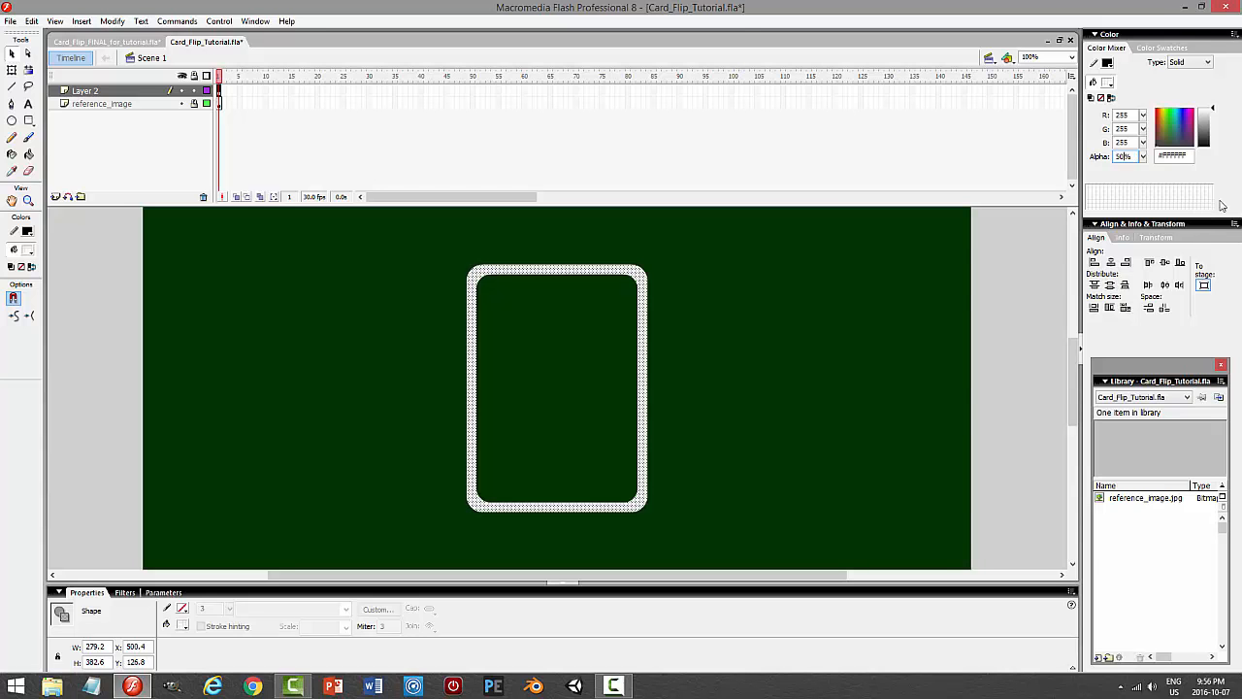
click(846, 297)
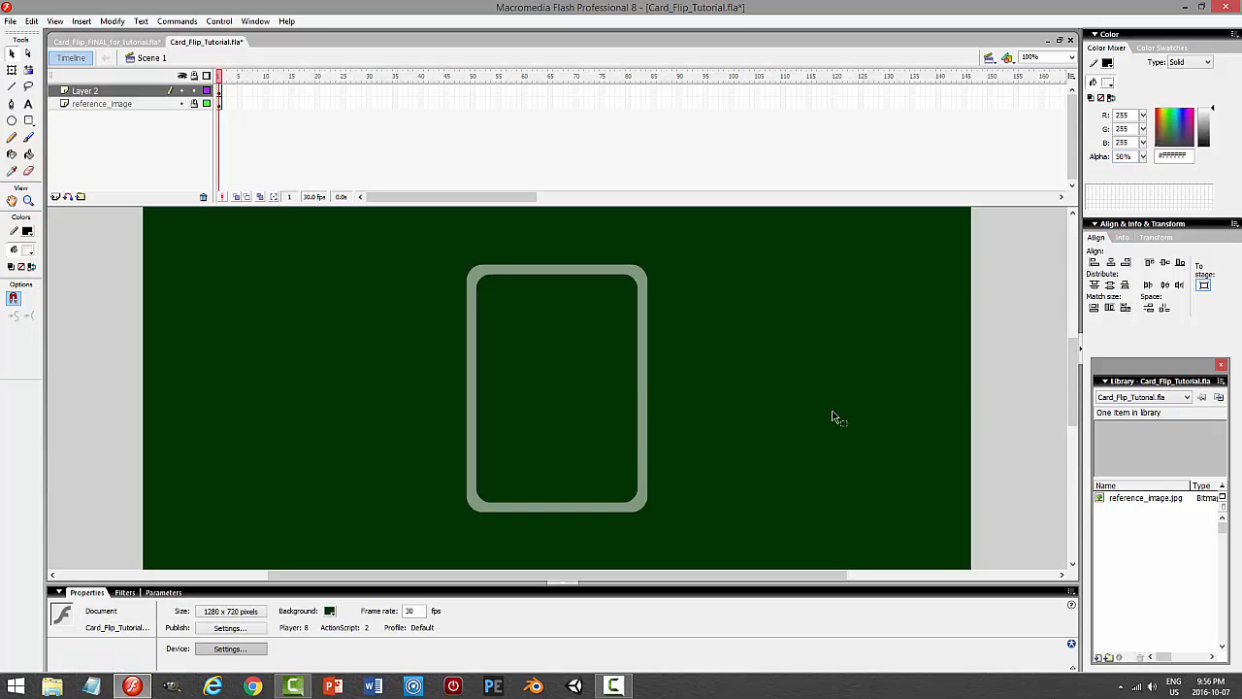
Set the frame's fill alpha to 40%, compare it with the reference image, and save the file.
mouse_move(1073, 384)
mouse_down()
mouse_move(1075, 320)
mouse_move(1077, 373)
mouse_up()
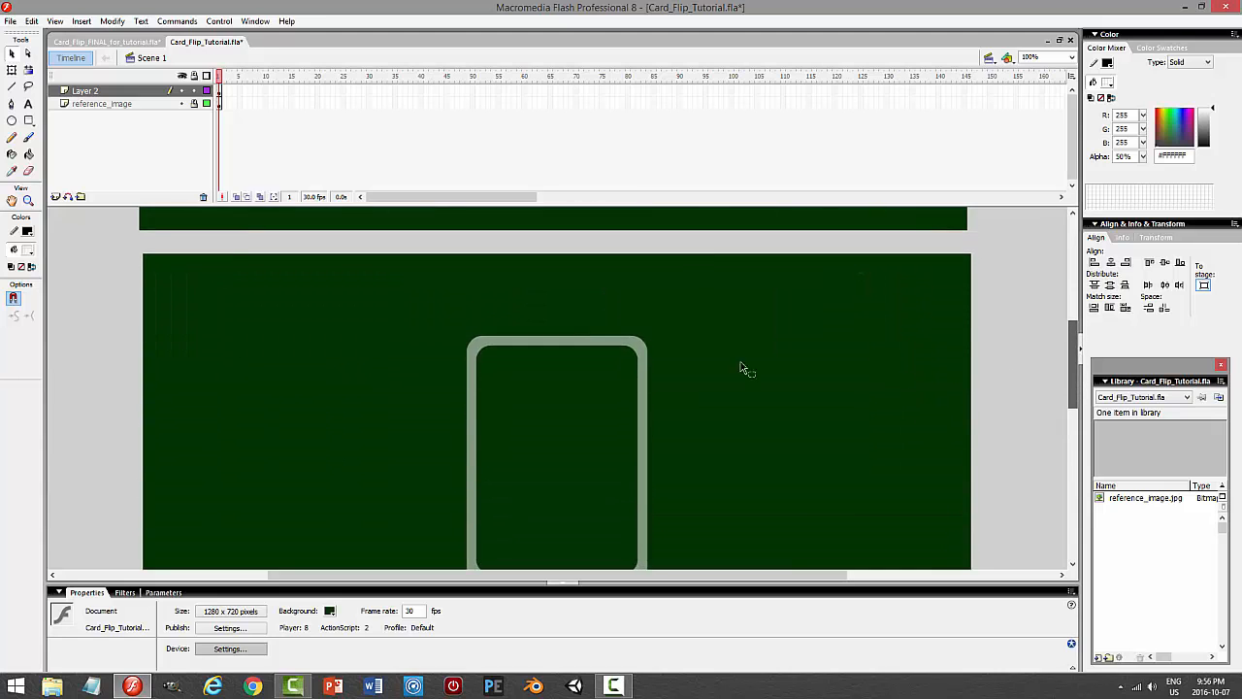
click(633, 343)
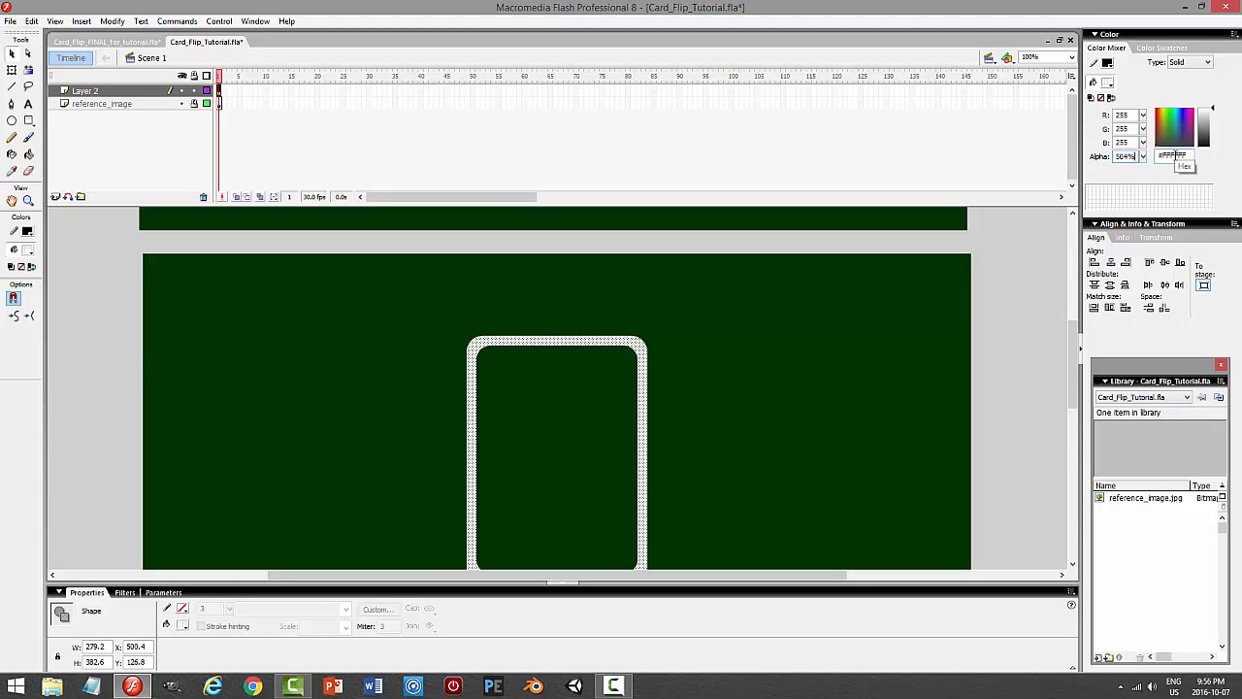
key(BackSpace)
click(831, 361)
scroll(905, 361, down, 2)
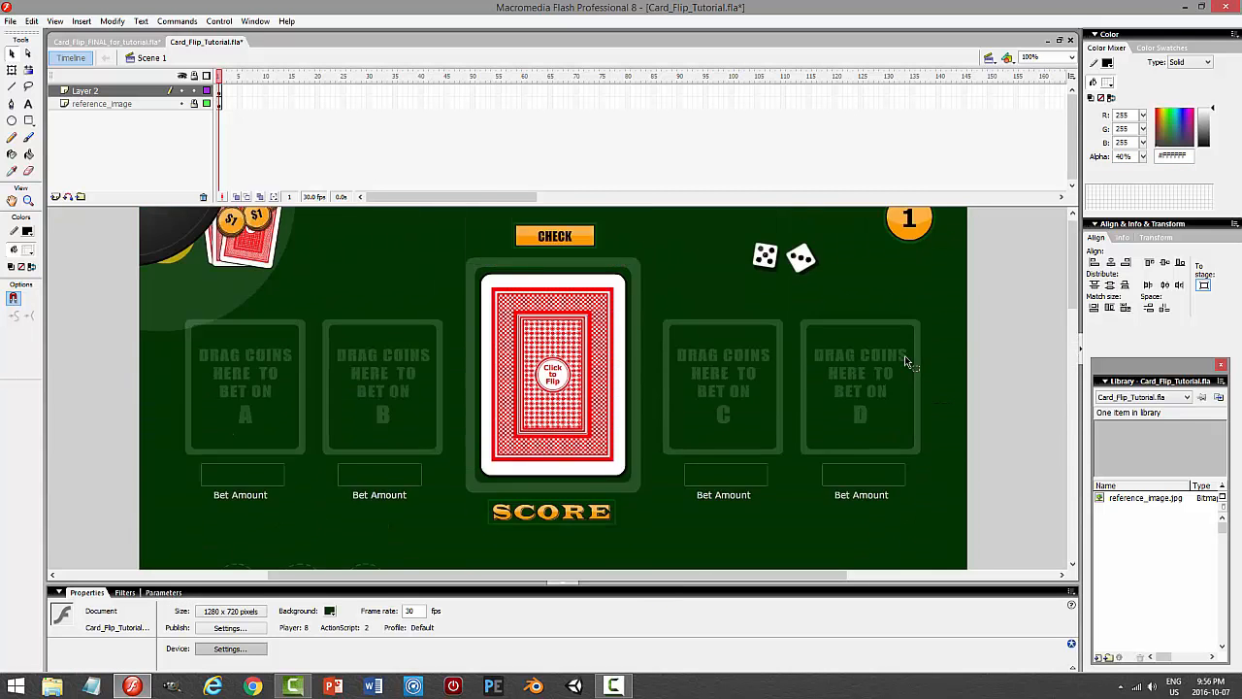
scroll(905, 357, down, 9)
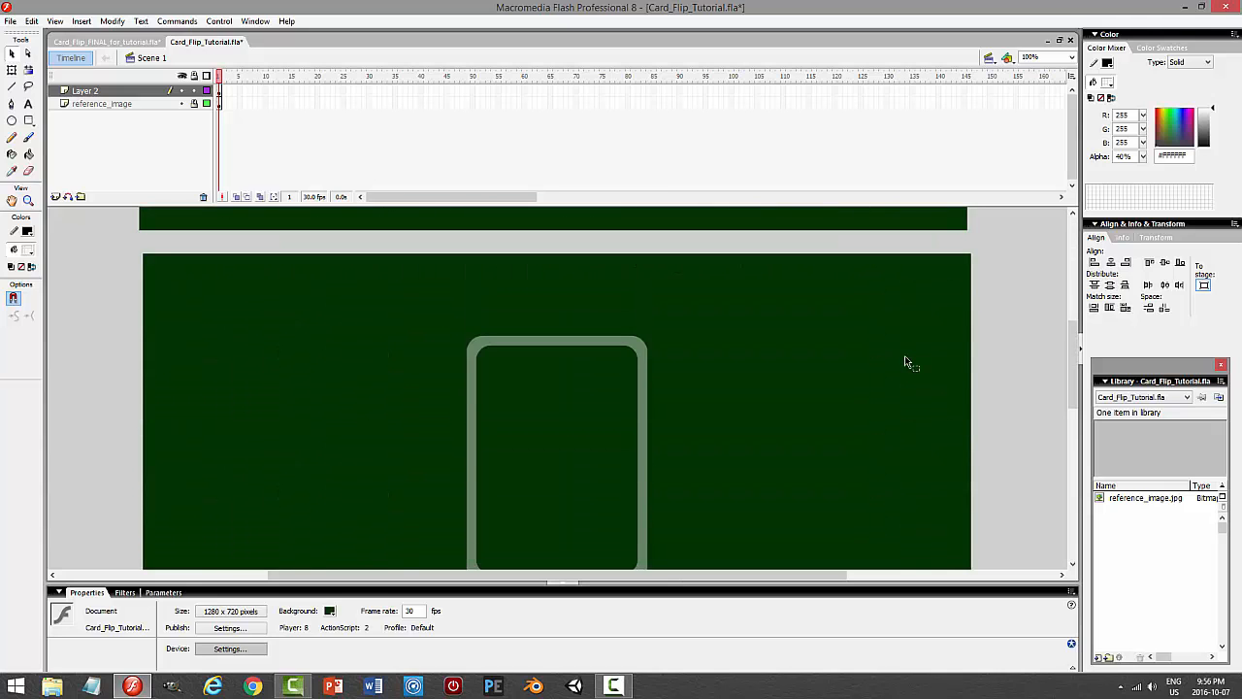
key(ctrl+s)
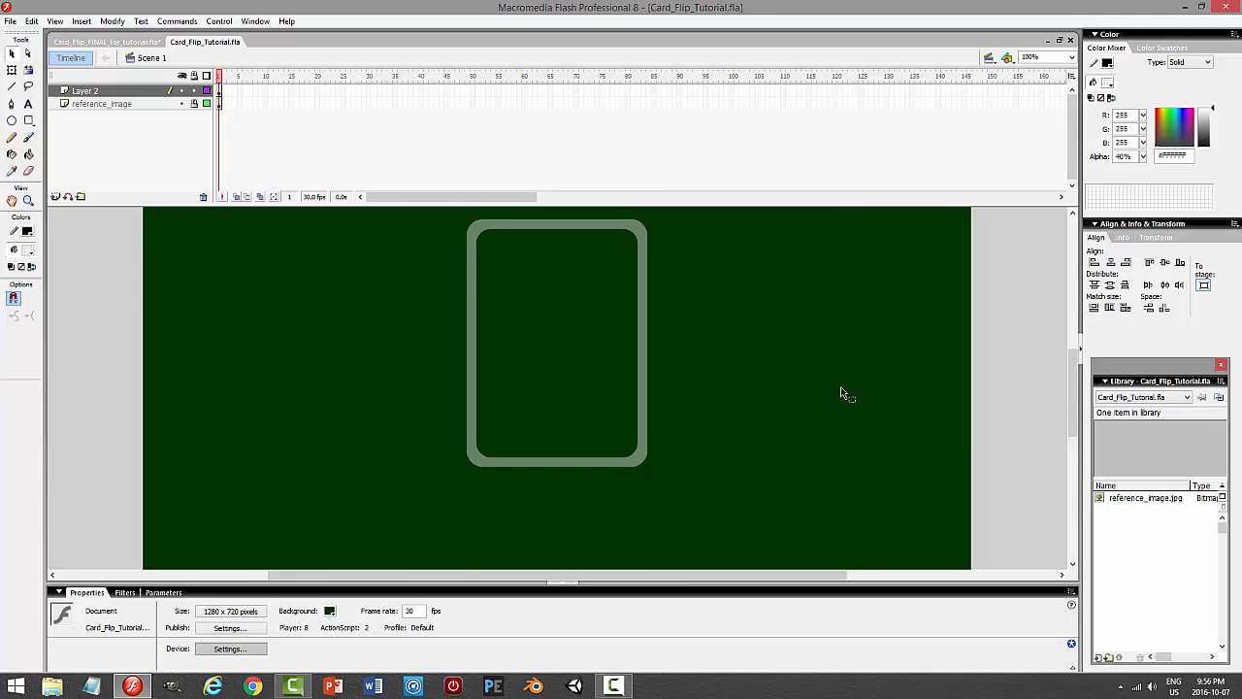
Rename Layer 2 to card_space.
double_click(150, 92)
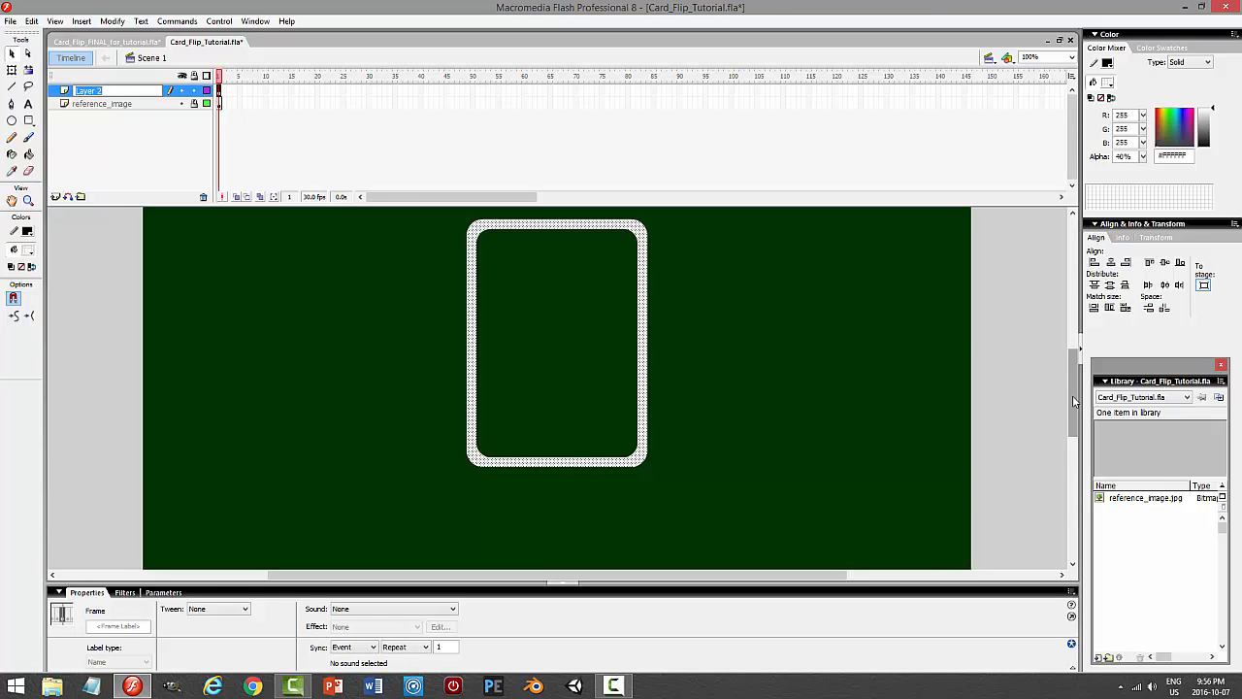
text(card_space)
key(Return)
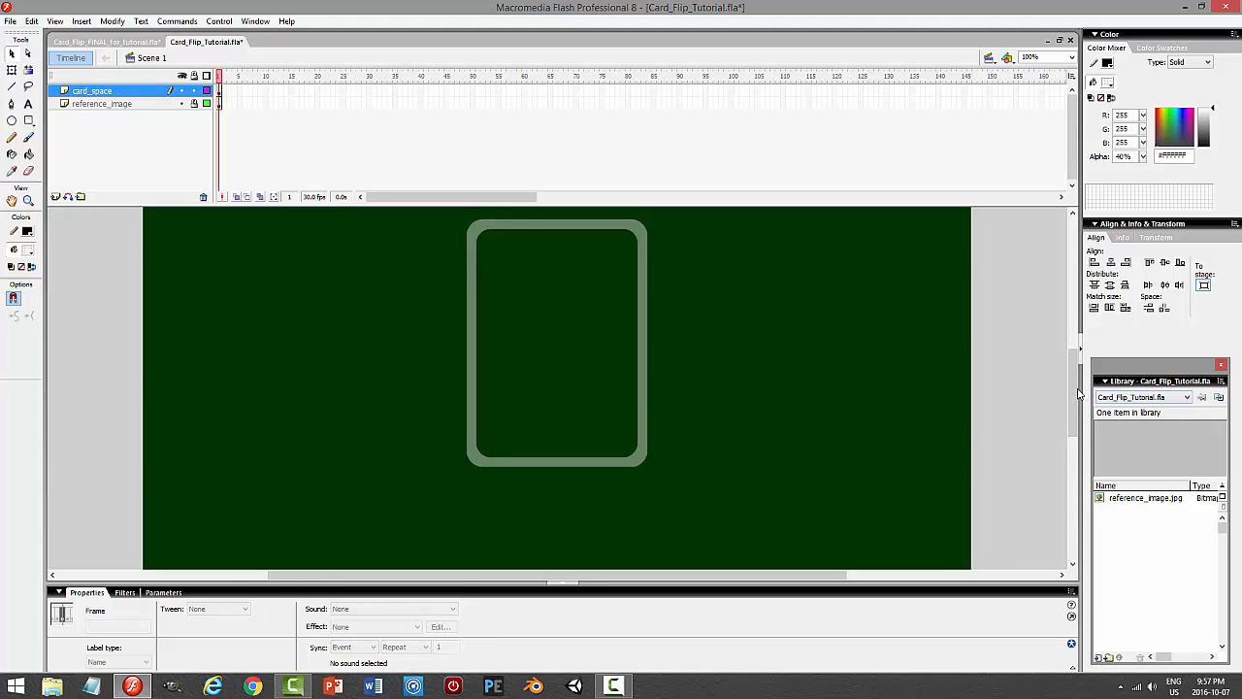
Check the bet spaces in the reference, then place a copy of the card frame to its left at X 103.5, Y 126.8.
drag(1075, 392, 1075, 243)
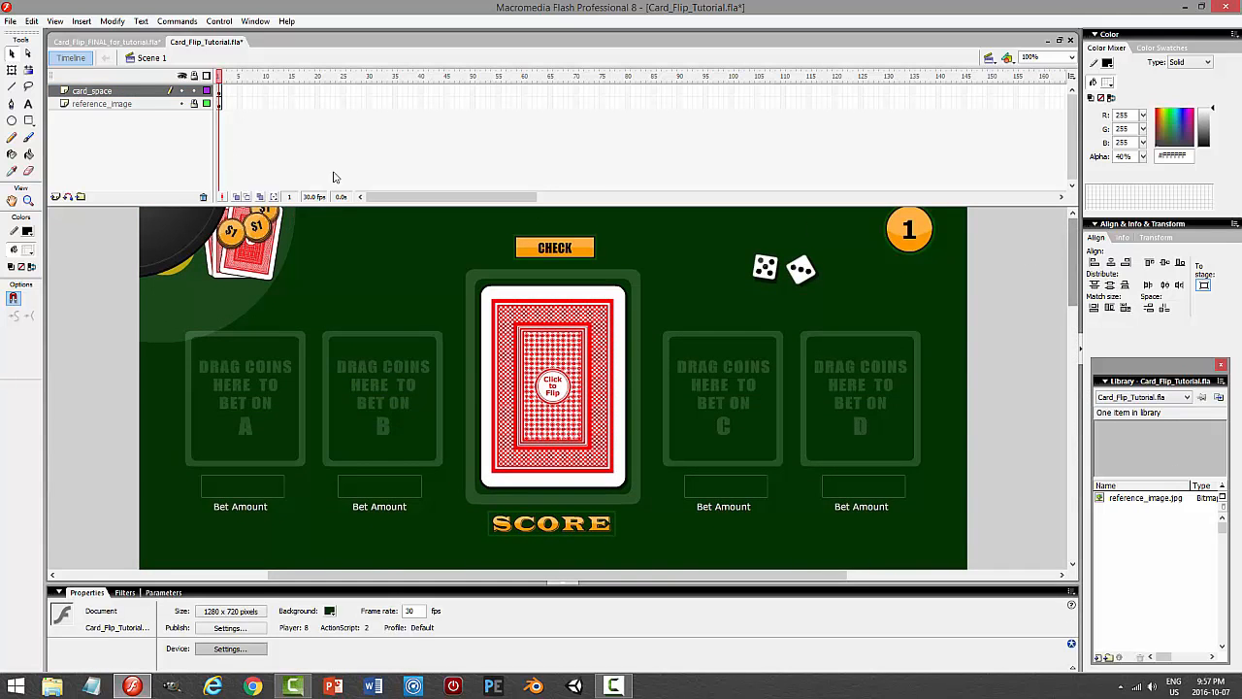
click(128, 43)
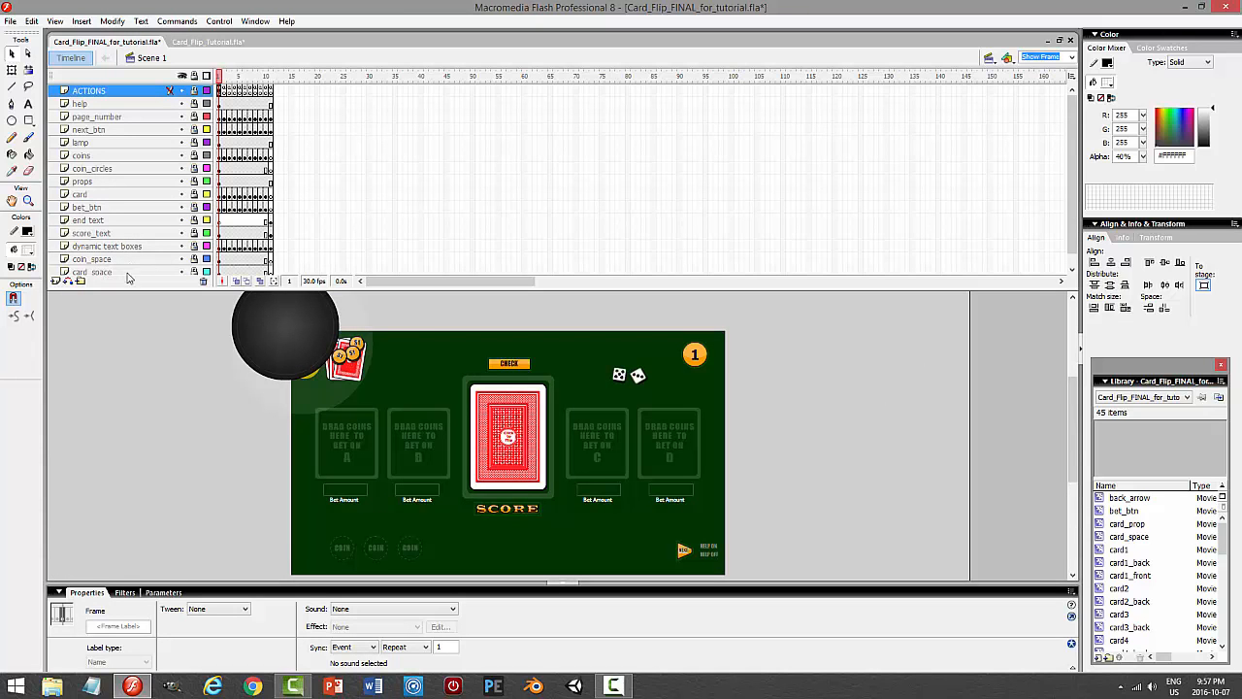
click(195, 42)
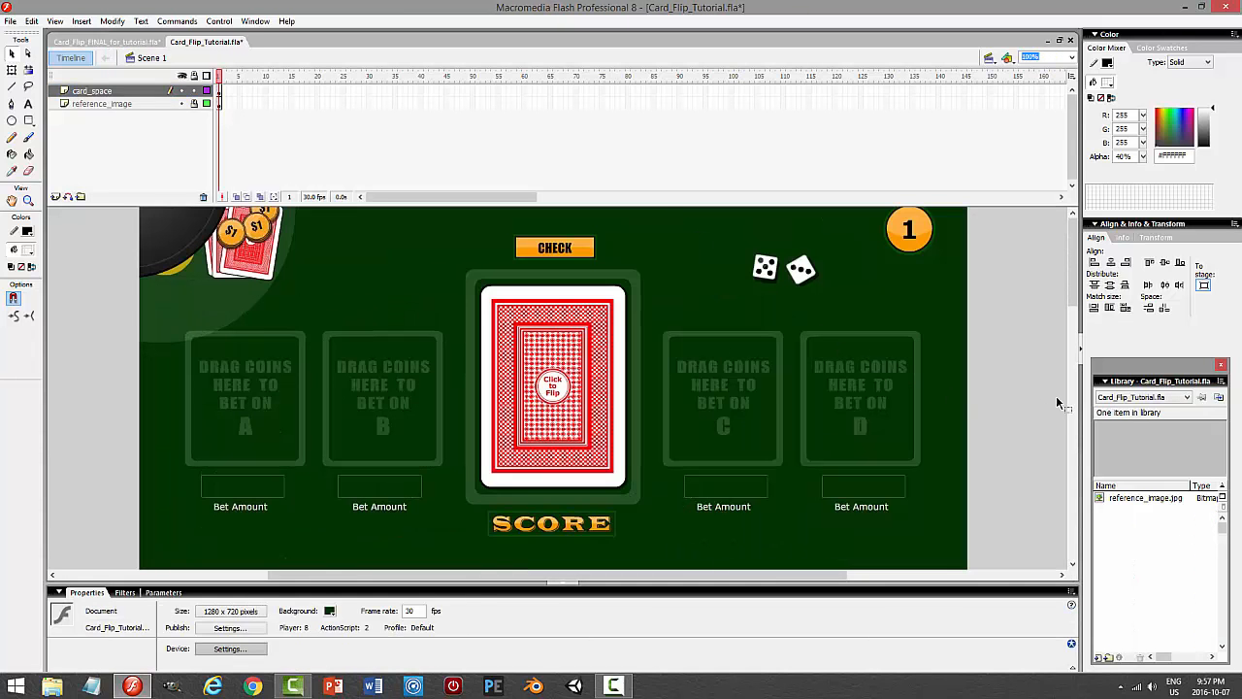
mouse_move(1074, 296)
mouse_down()
mouse_move(1084, 419)
mouse_move(1084, 308)
mouse_up()
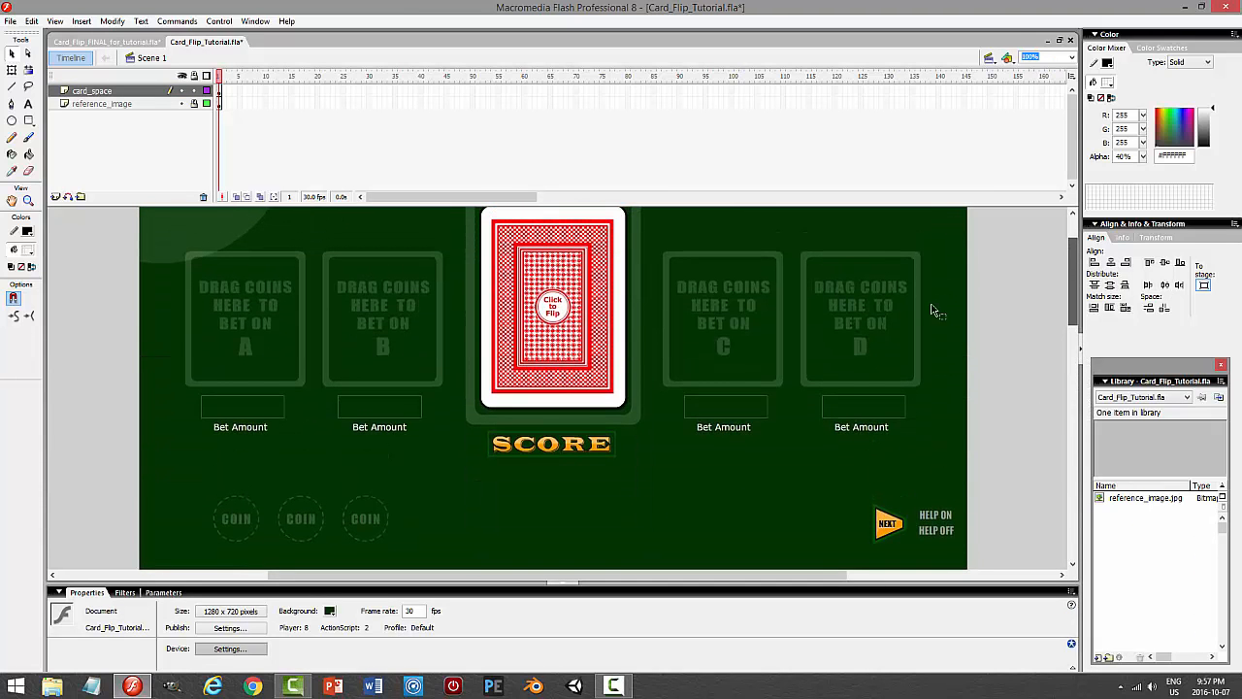
drag(1074, 310, 1078, 409)
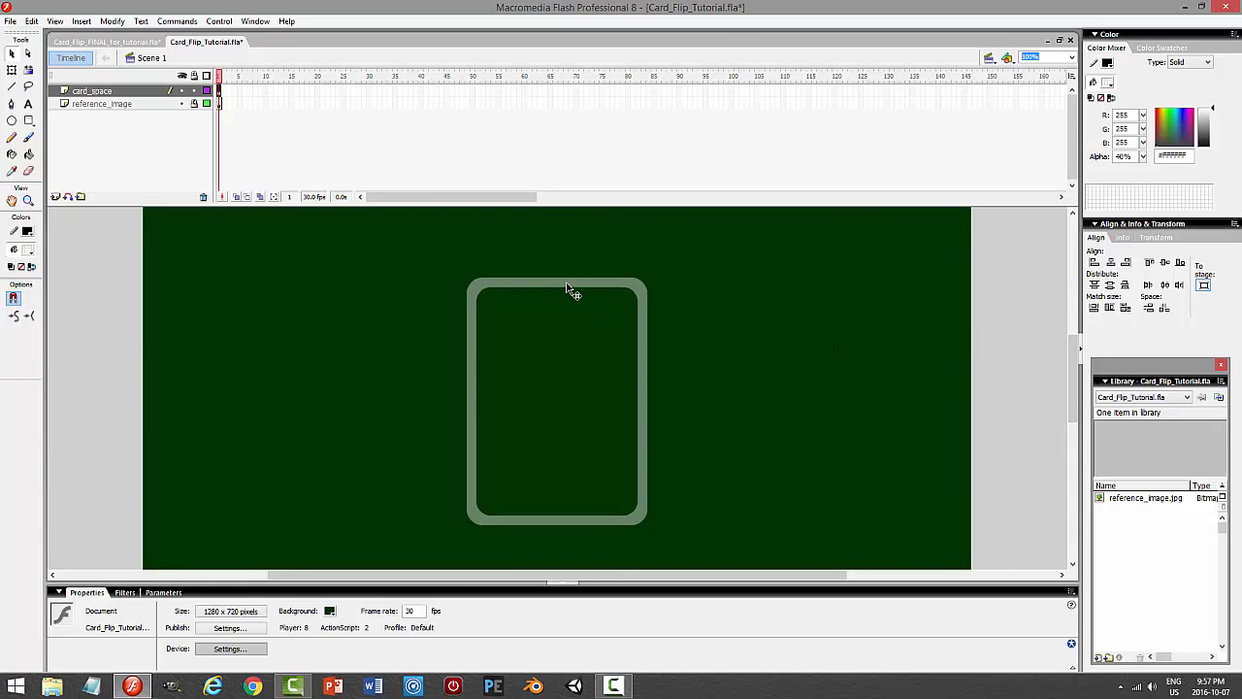
click(569, 291)
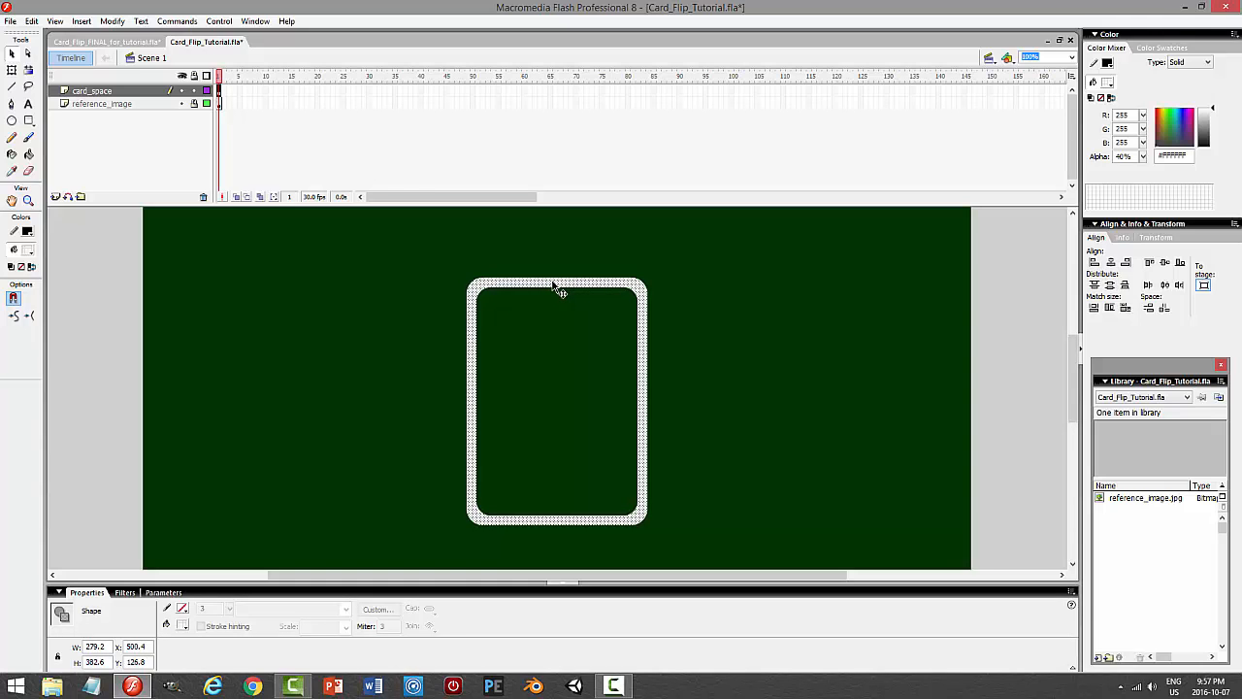
drag(556, 287, 295, 298)
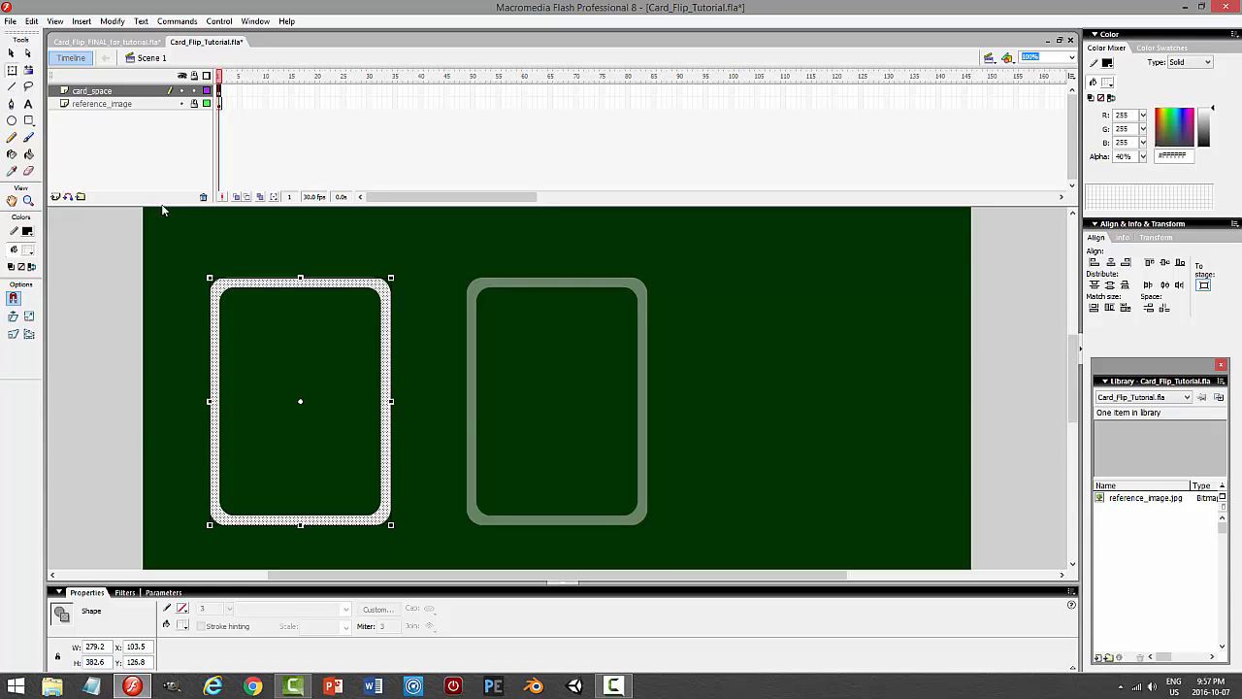
Shrink the copied frame to about 204 by 228 pixels and move it beside the centre frame at X 270.4, Y 207.6.
click(12, 69)
drag(302, 295, 314, 354)
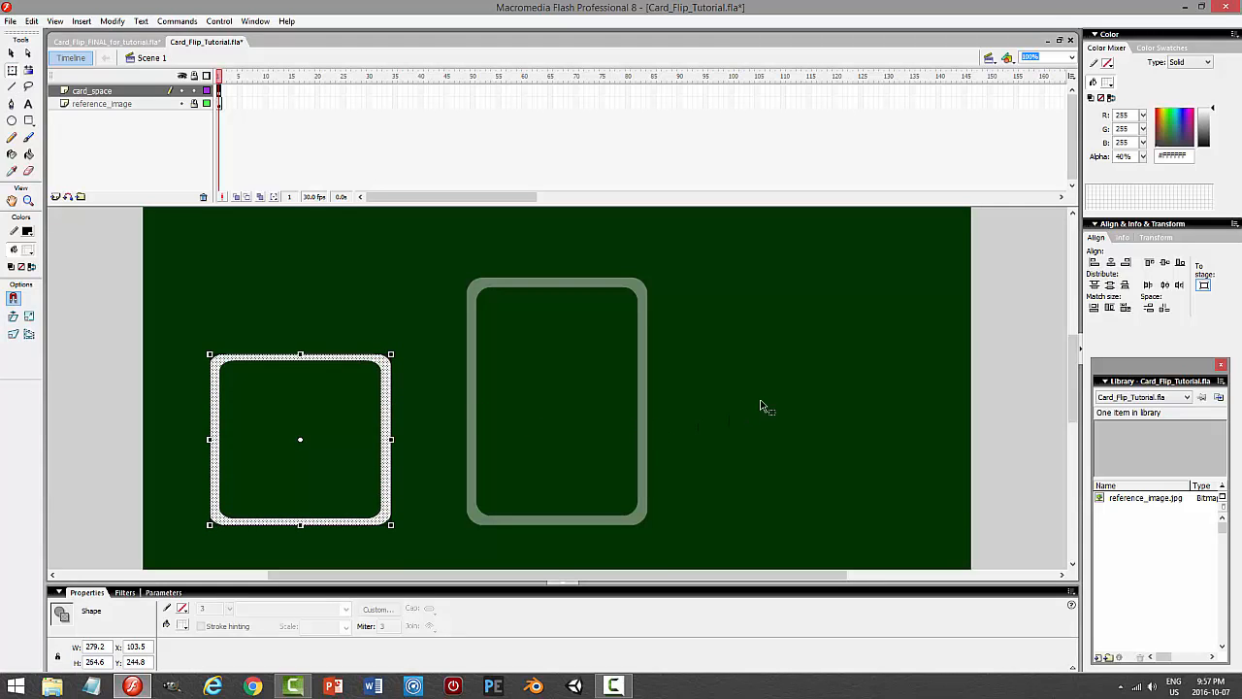
mouse_move(1075, 372)
mouse_down()
mouse_move(1080, 247)
mouse_move(1080, 386)
mouse_up()
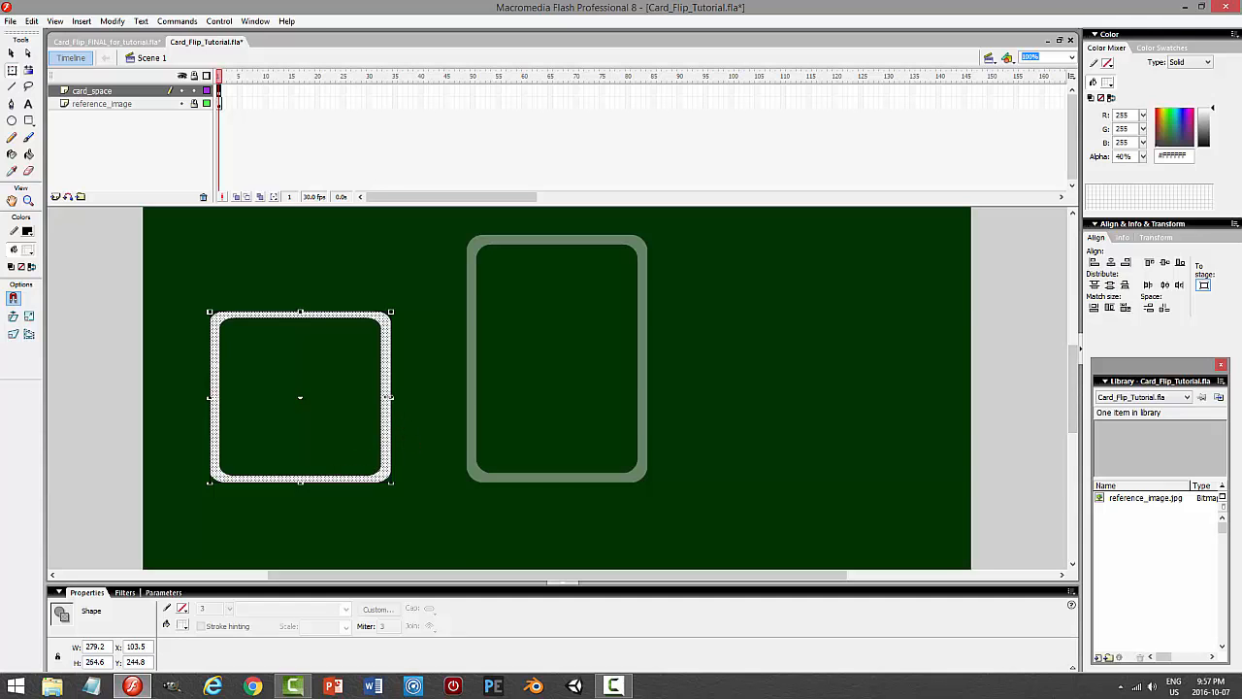
drag(389, 397, 376, 397)
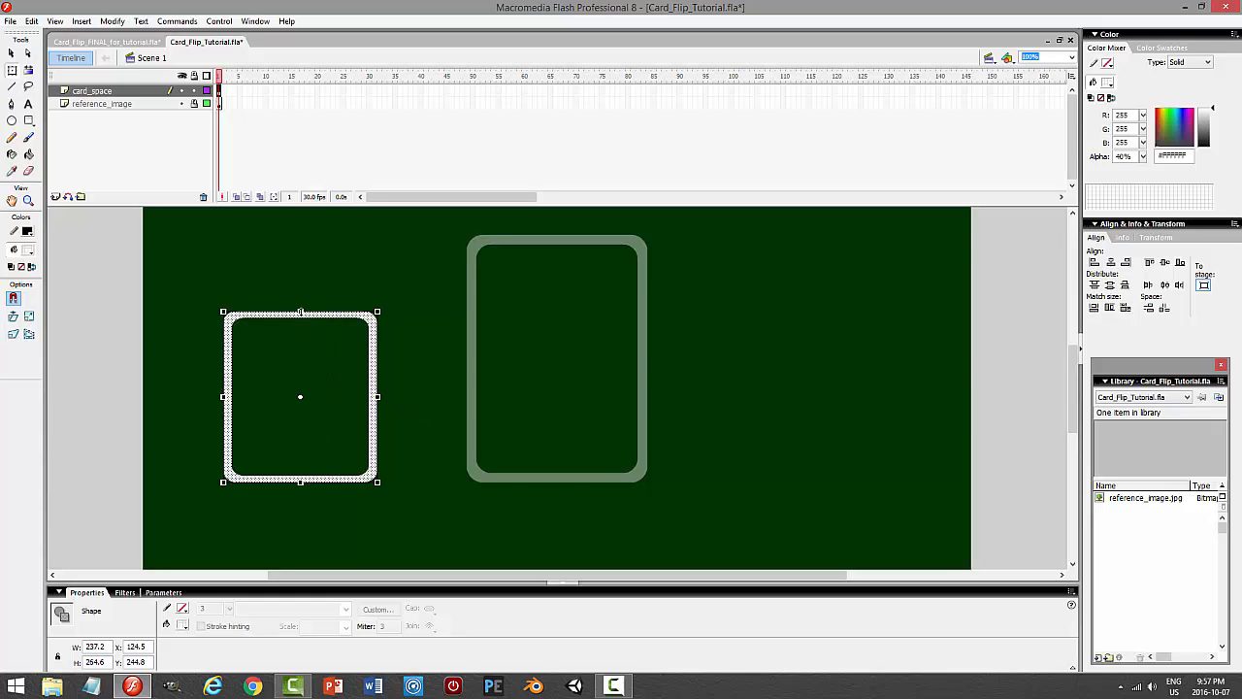
drag(377, 312, 412, 299)
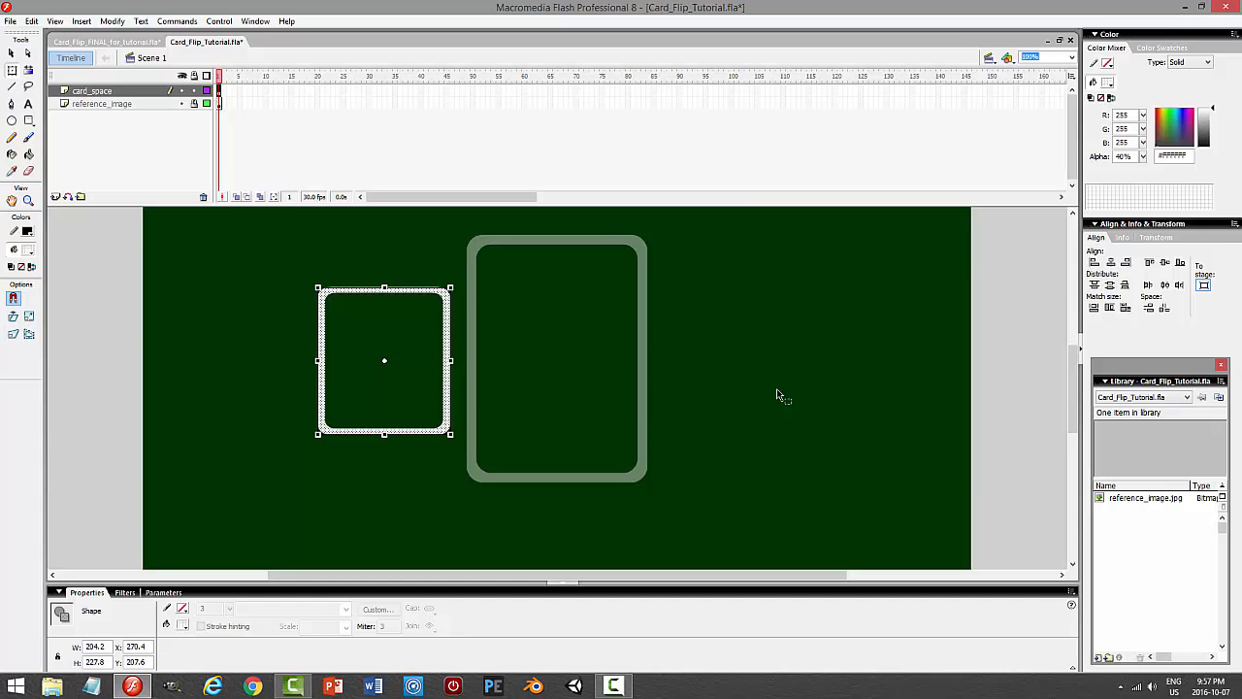
click(11, 53)
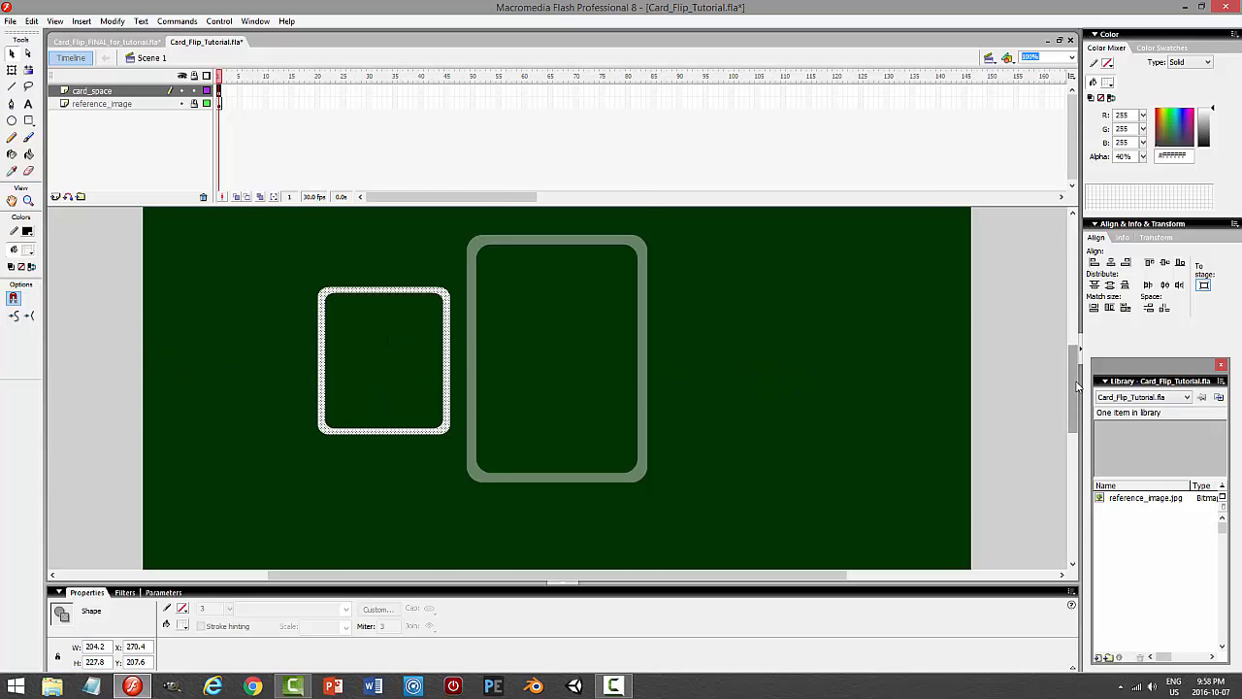
mouse_move(1076, 388)
mouse_down()
mouse_move(1074, 277)
mouse_move(1073, 367)
mouse_up()
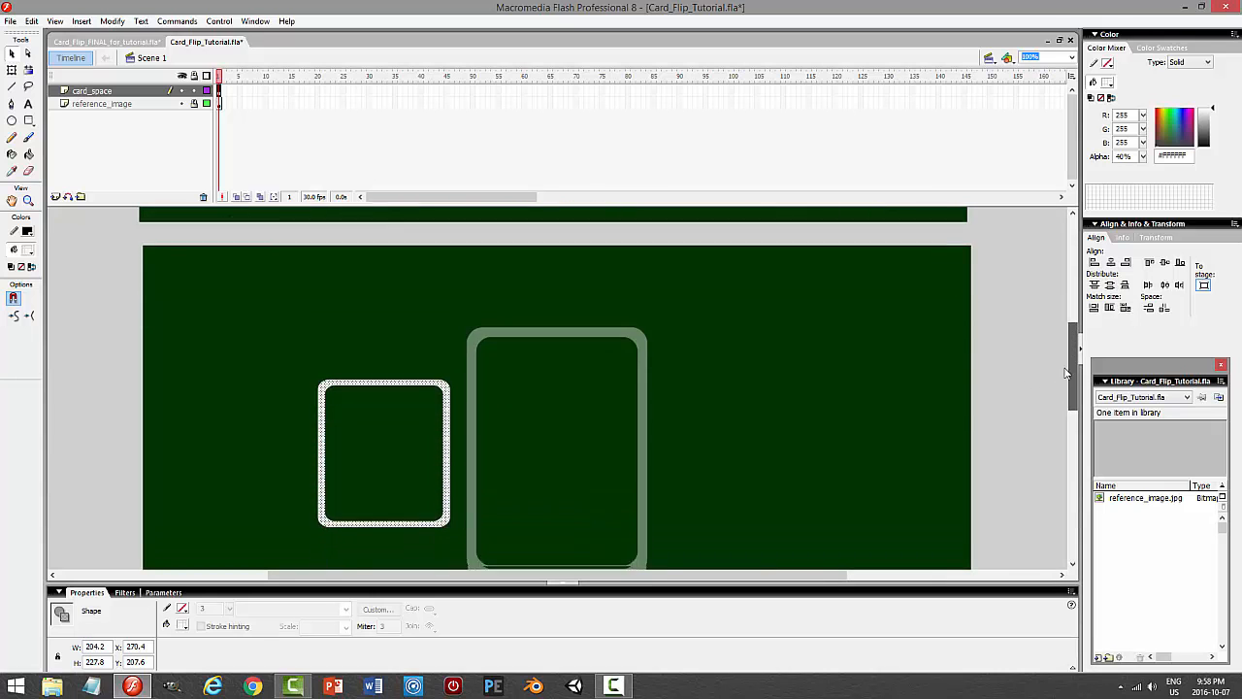
Convert the large centre frame to a movie clip symbol named card_space and give its instance the name card_space.
click(838, 380)
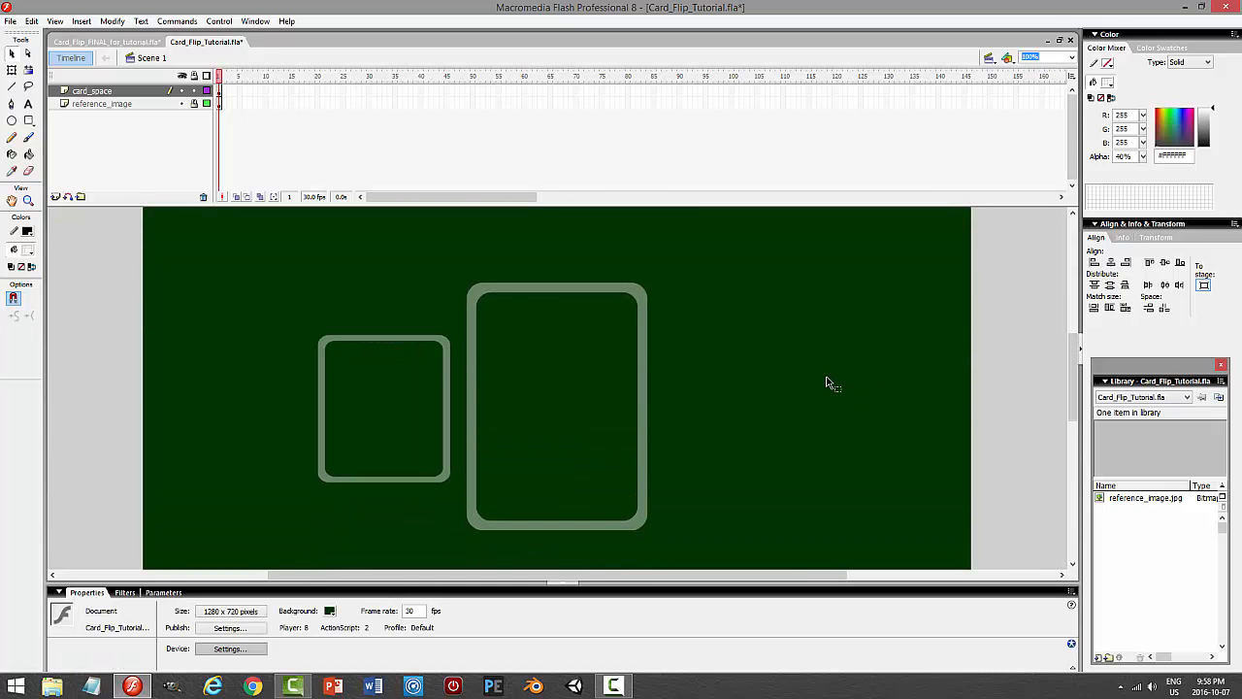
click(510, 294)
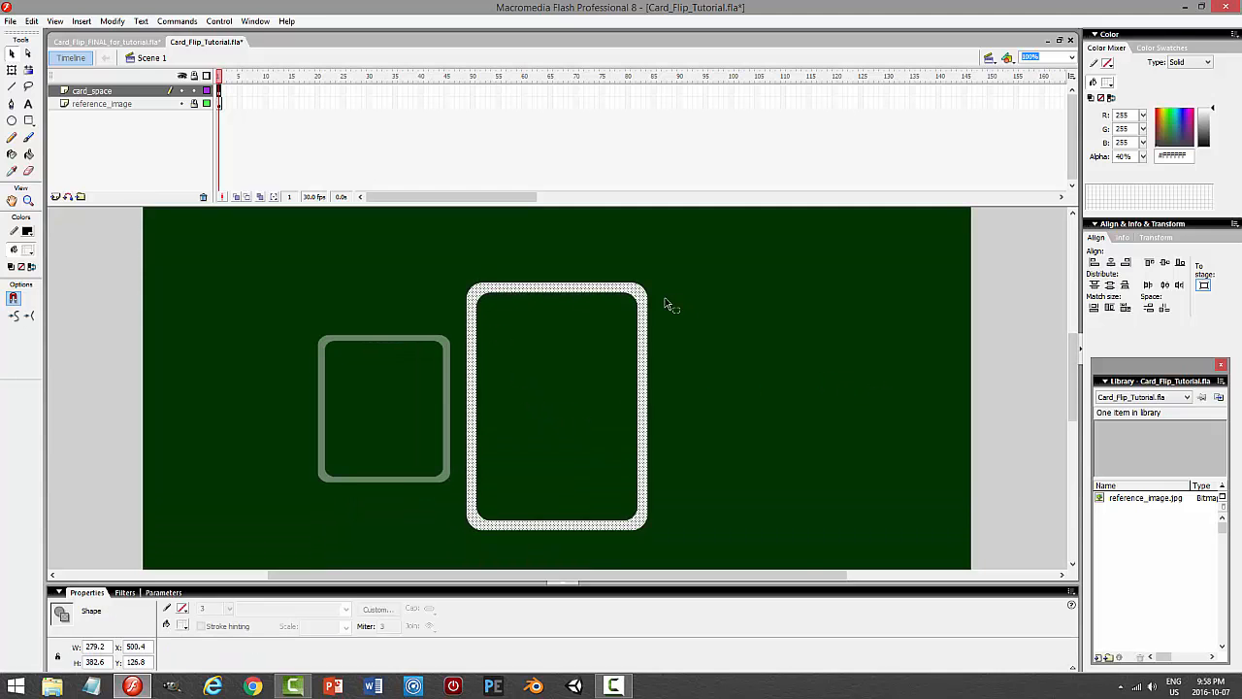
click(112, 20)
click(58, 52)
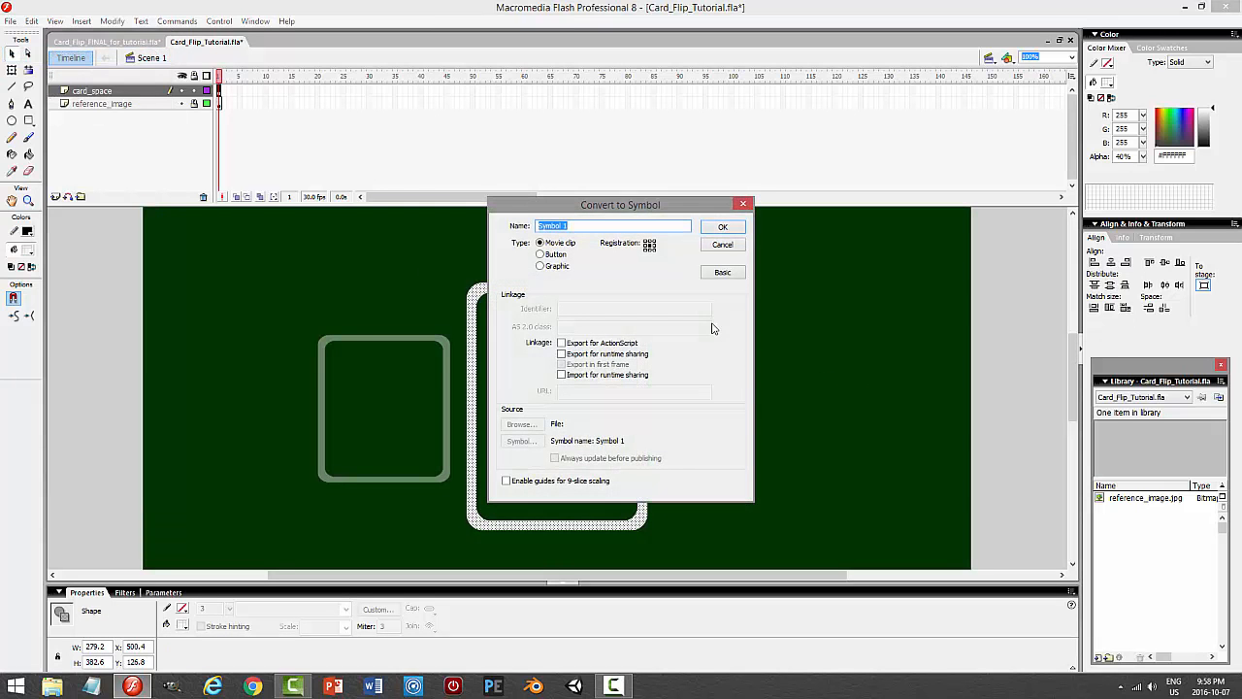
text(card_space)
key(Return)
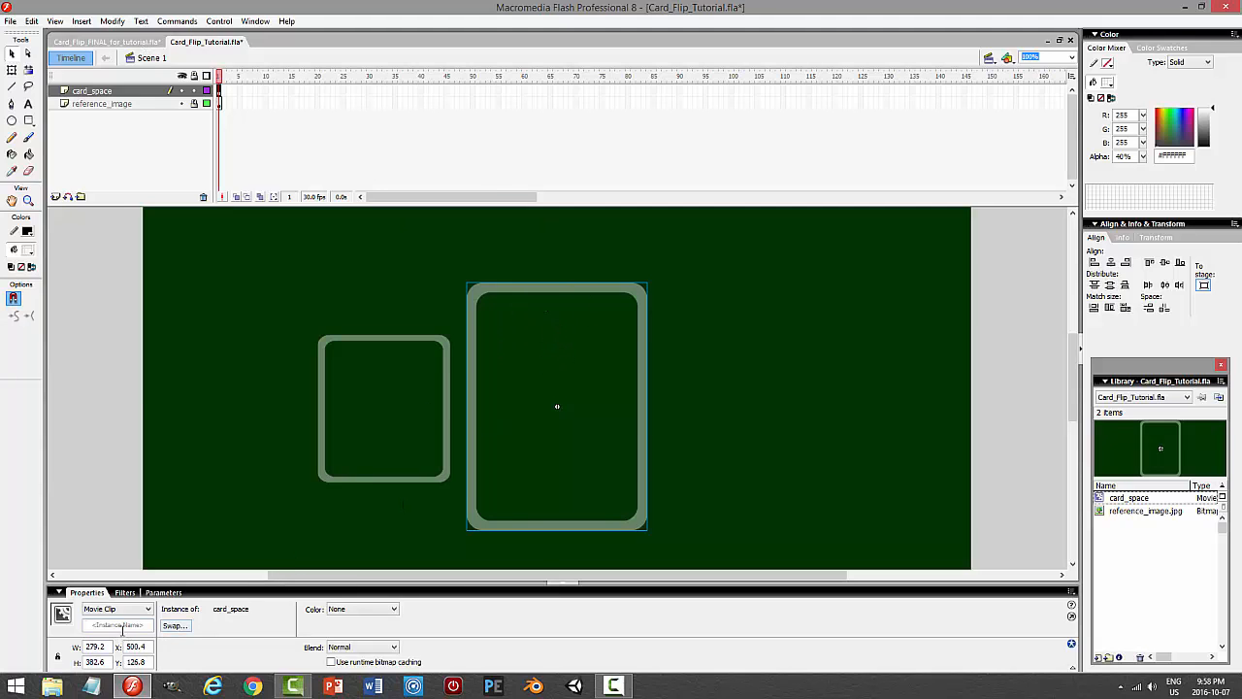
click(118, 625)
text(card_space)
key(Return)
Convert the smaller frame to a movie clip symbol named coin_space and give its instance the name coin_space.
double_click(398, 342)
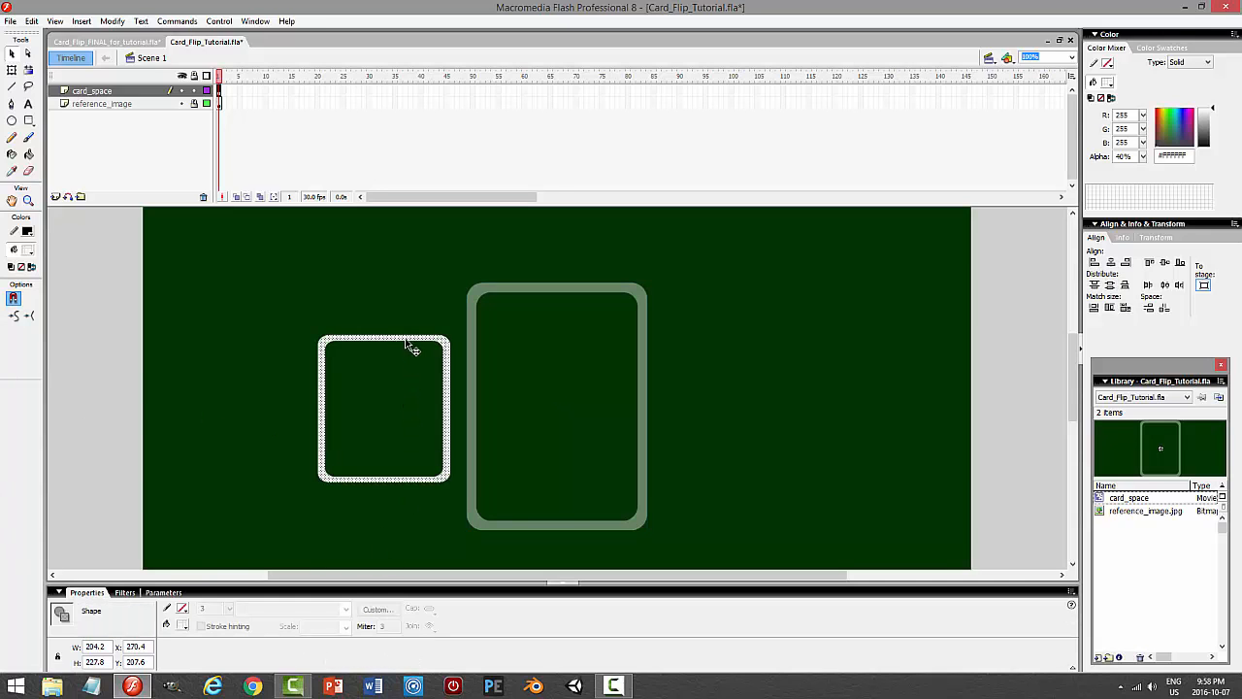
click(113, 22)
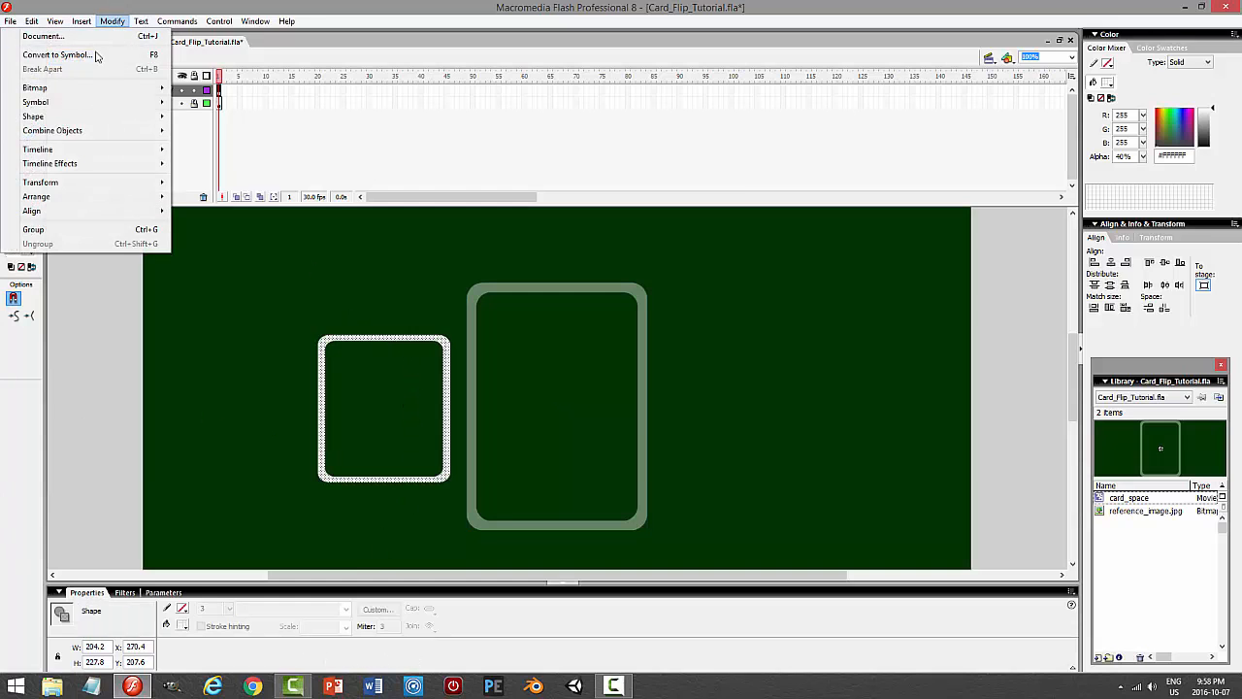
click(100, 53)
text(coin)
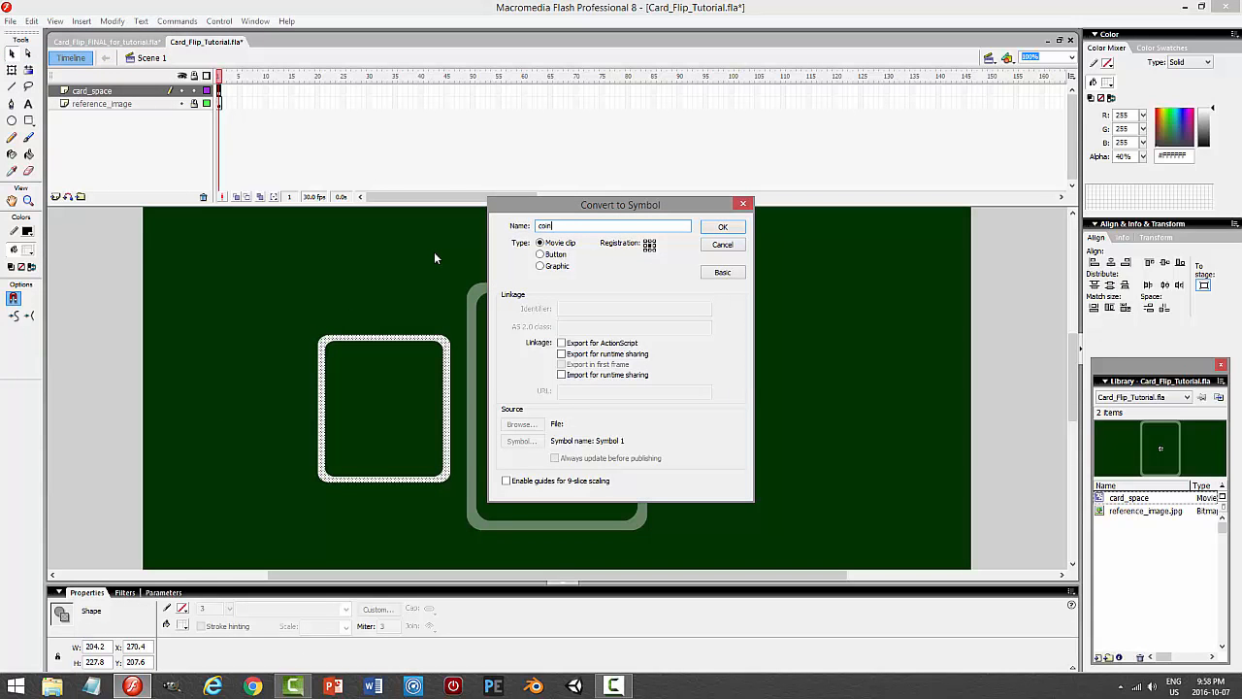
text(_space)
key(Return)
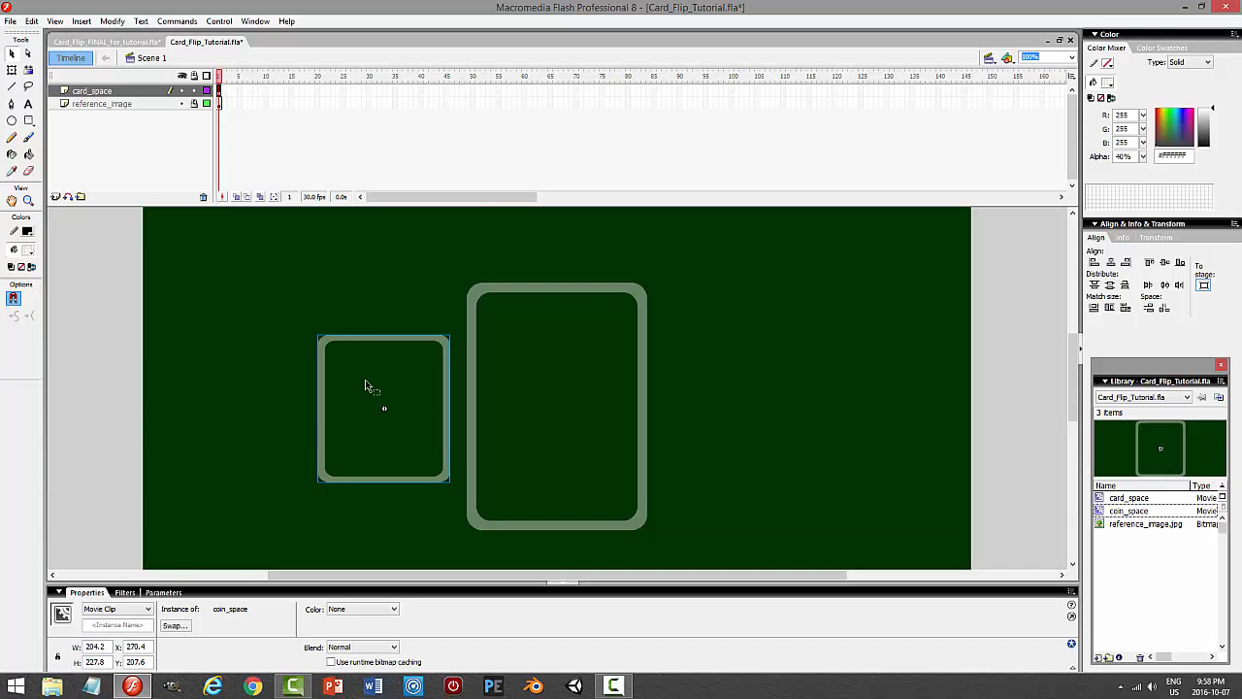
click(119, 625)
text(coin_space)
key(Return)
click(406, 347)
click(32, 20)
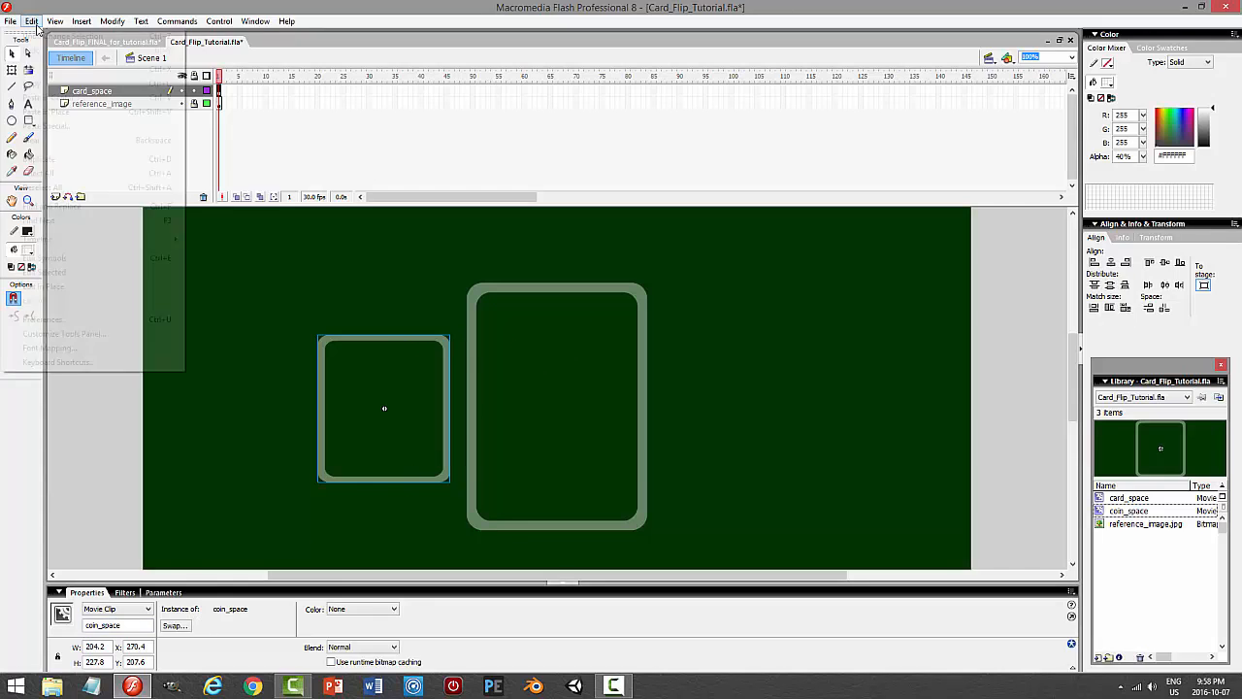
click(38, 97)
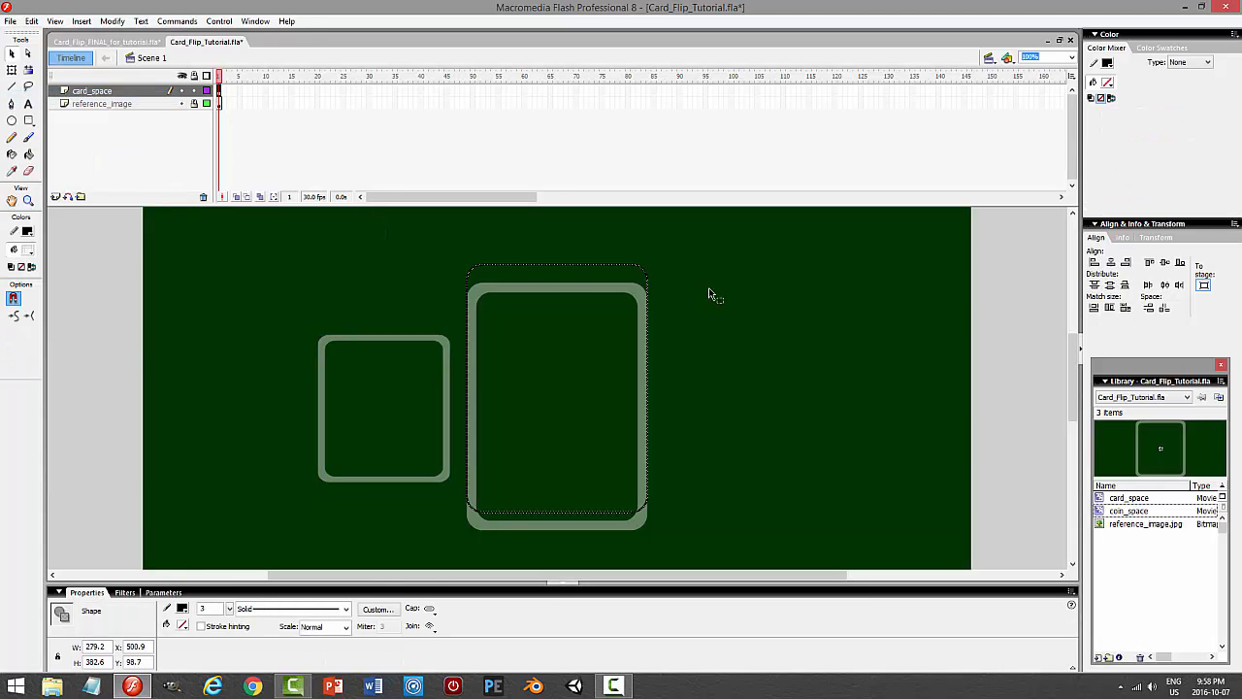
key(ctrl+z)
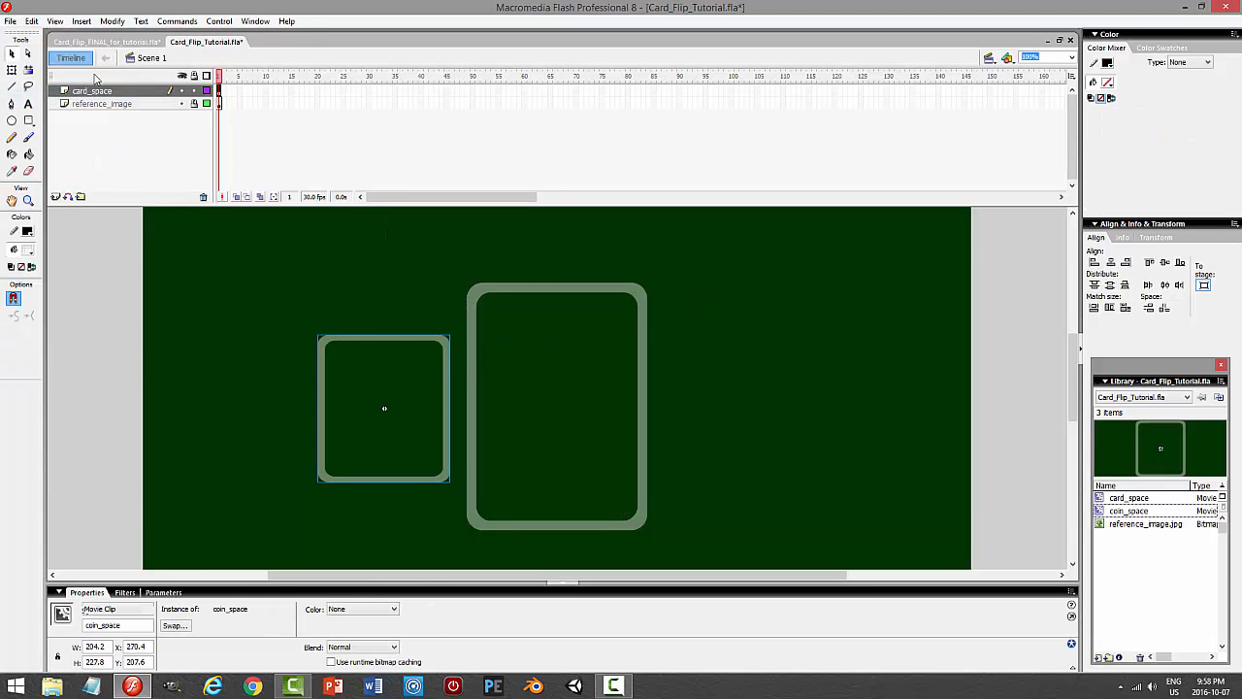
Paste a copy of the coin space in place and shift it horizontally to X 40.4, left of the original.
click(32, 20)
click(39, 84)
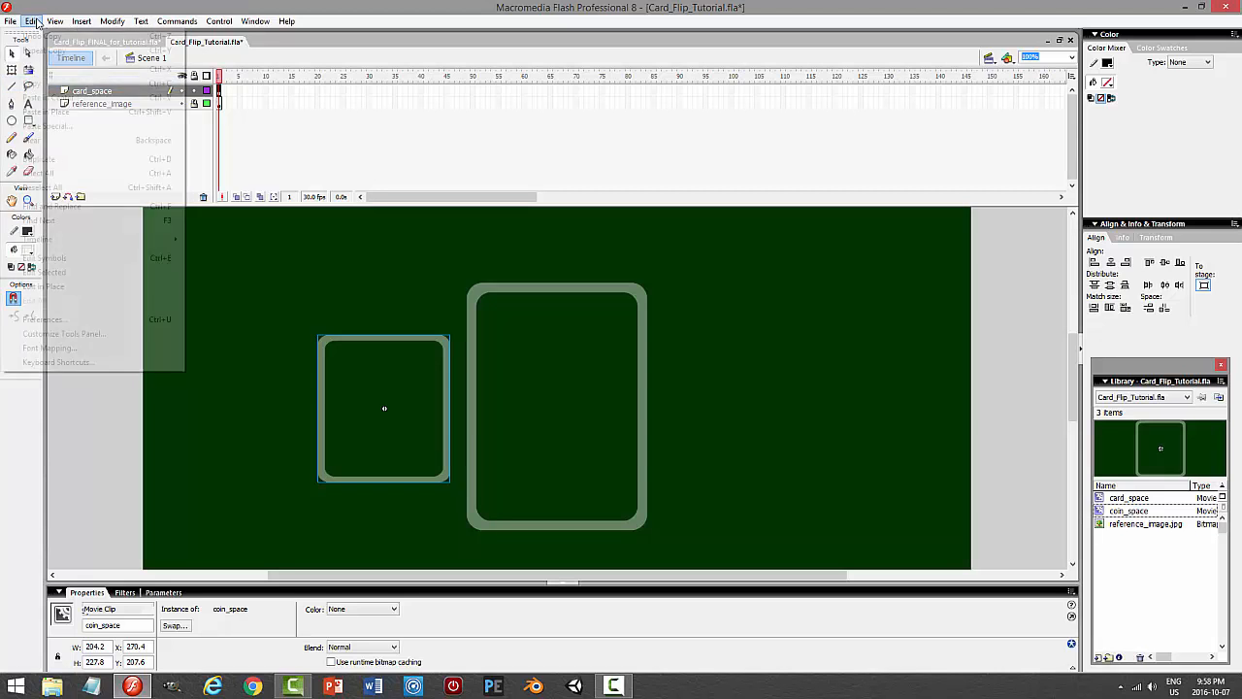
click(32, 20)
click(78, 114)
key(shift+Left)
key(shift+Left)
key(shift+Left)
key(shift+Left)
key(shift+Left)
key(shift+Left)
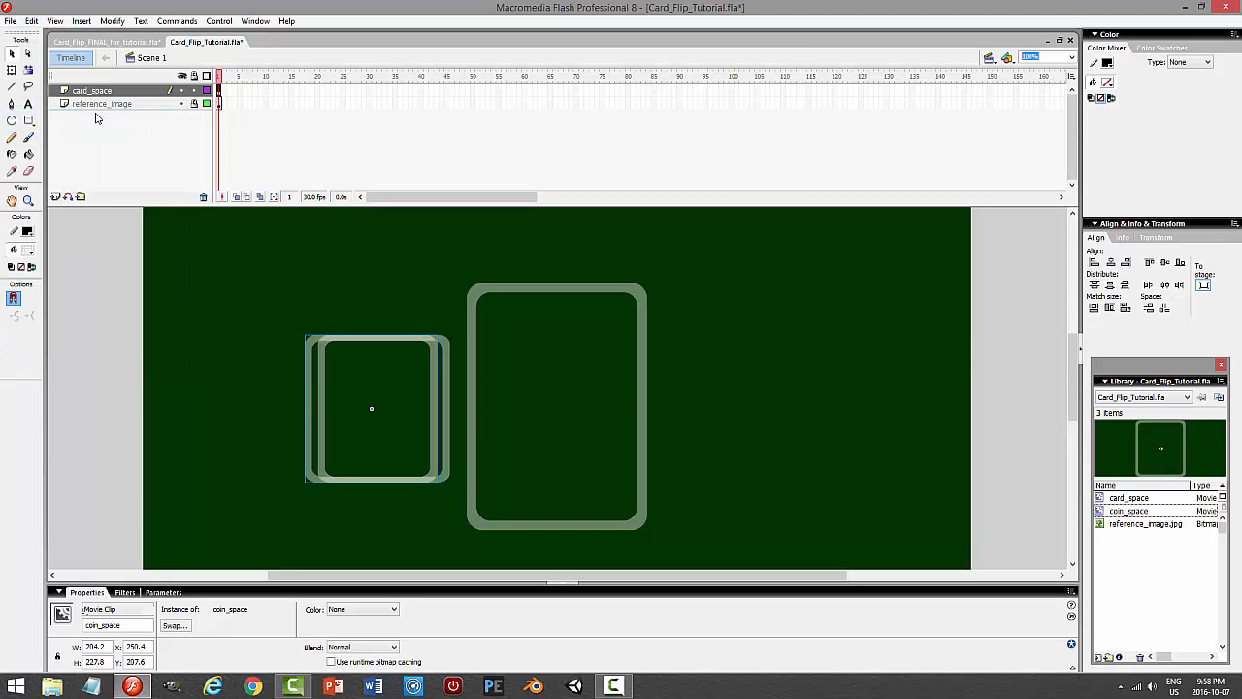
key(shift+Left)
key(shift+Left)
key(shift+Left)
key(shift+Left)
key(shift+Left)
key(shift+Left)
key(shift+Left)
key(shift+Left)
key(shift+Left)
key(shift+Left)
key(shift+Left)
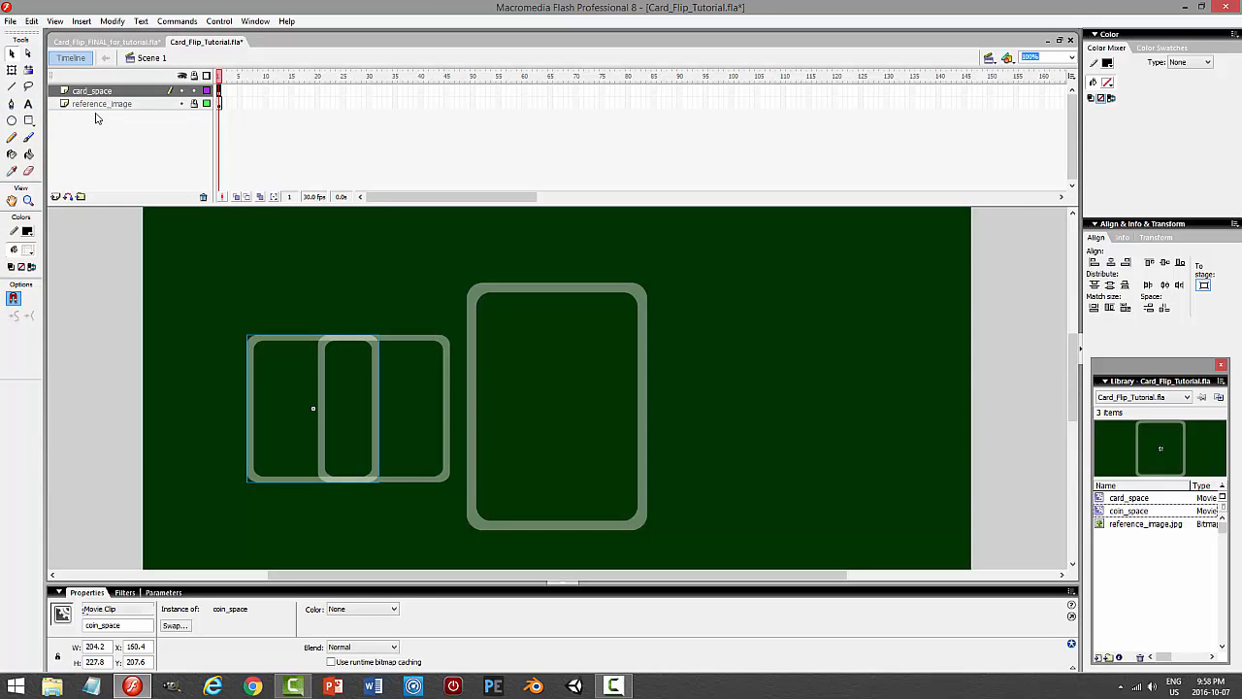
key(shift+Left)
key(shift+Left)
key(shift+Left)
key(shift+Left)
key(shift+Left)
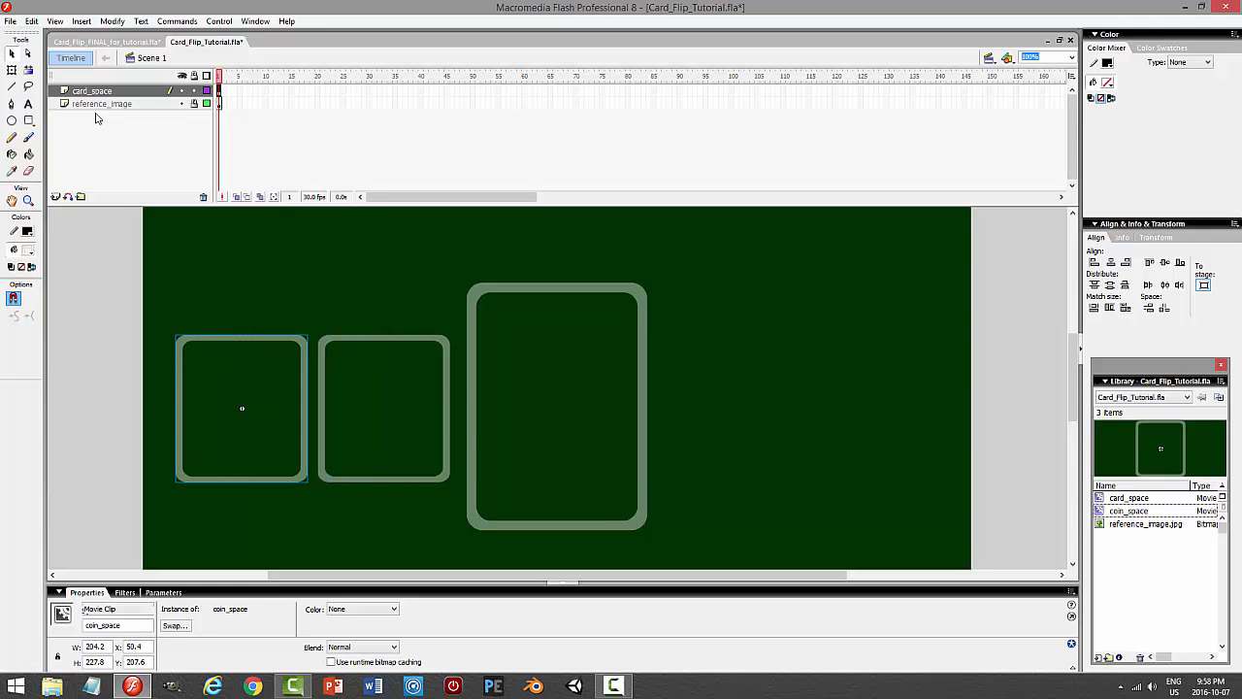
key(shift+Left)
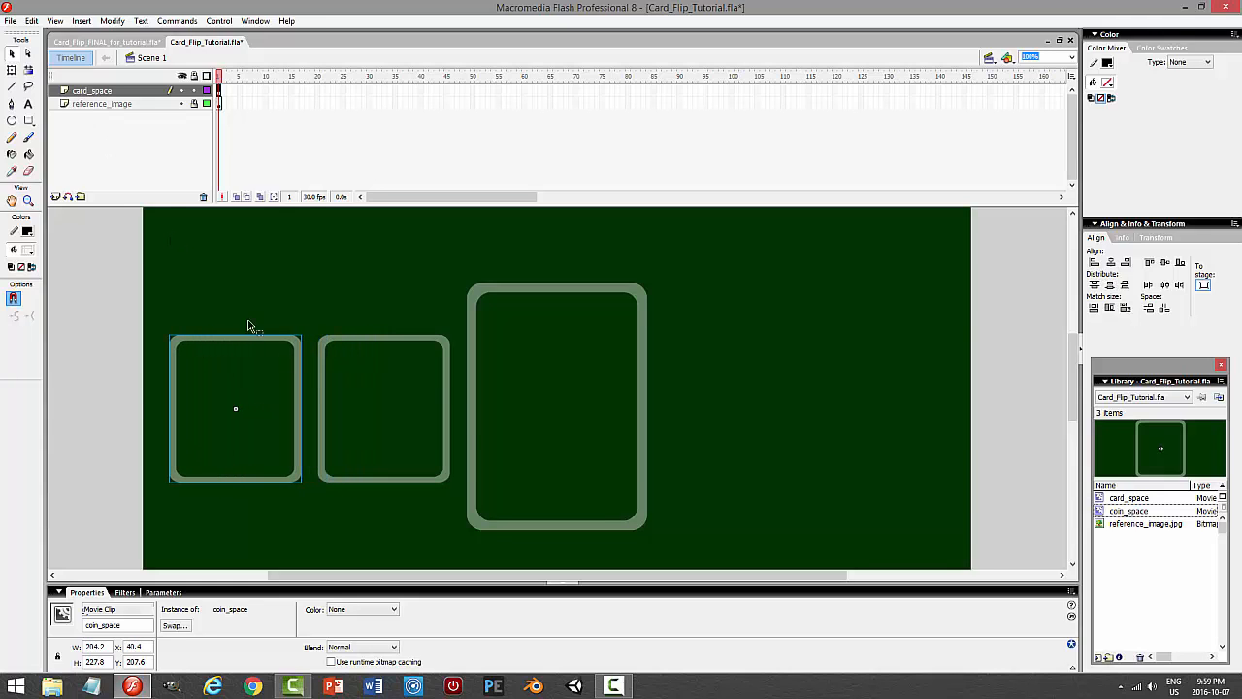
Duplicate both coin spaces together to the right of the card space at X 799.4, Y 207.6.
shift+click(358, 338)
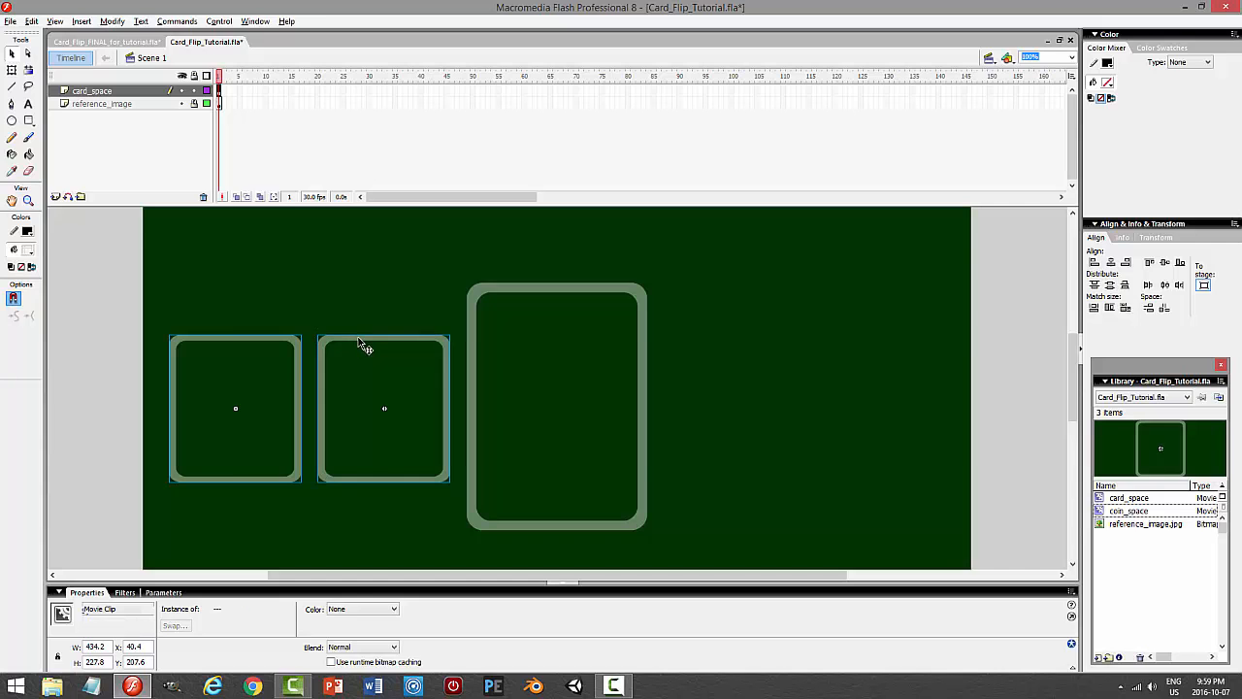
drag(359, 339, 849, 386)
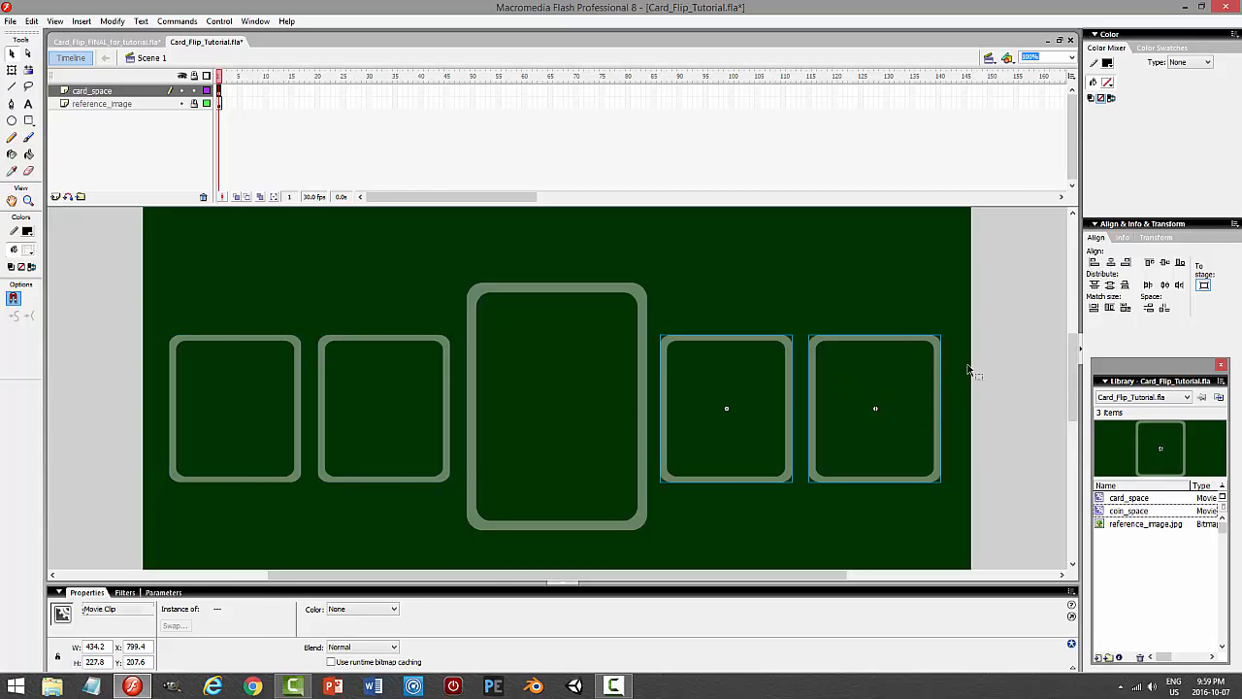
click(975, 369)
Nudge everything on the card_space layer 2 pixels right and about 16 pixels up.
click(126, 91)
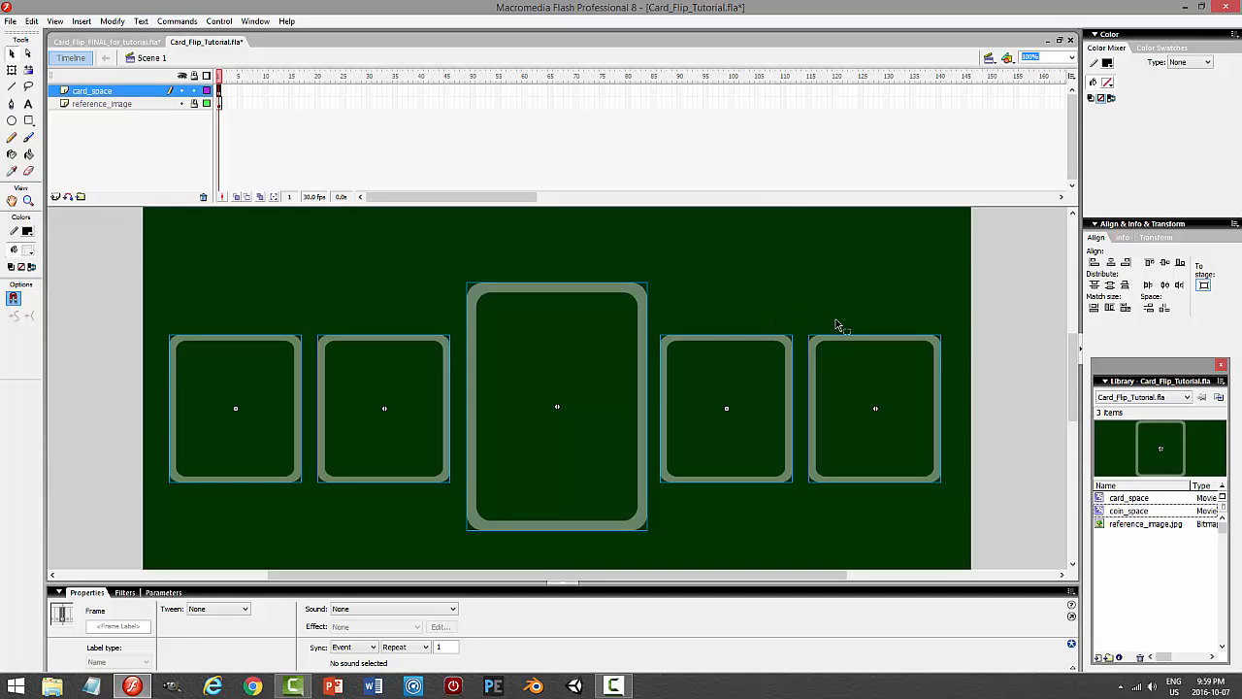
key(Right)
key(Right)
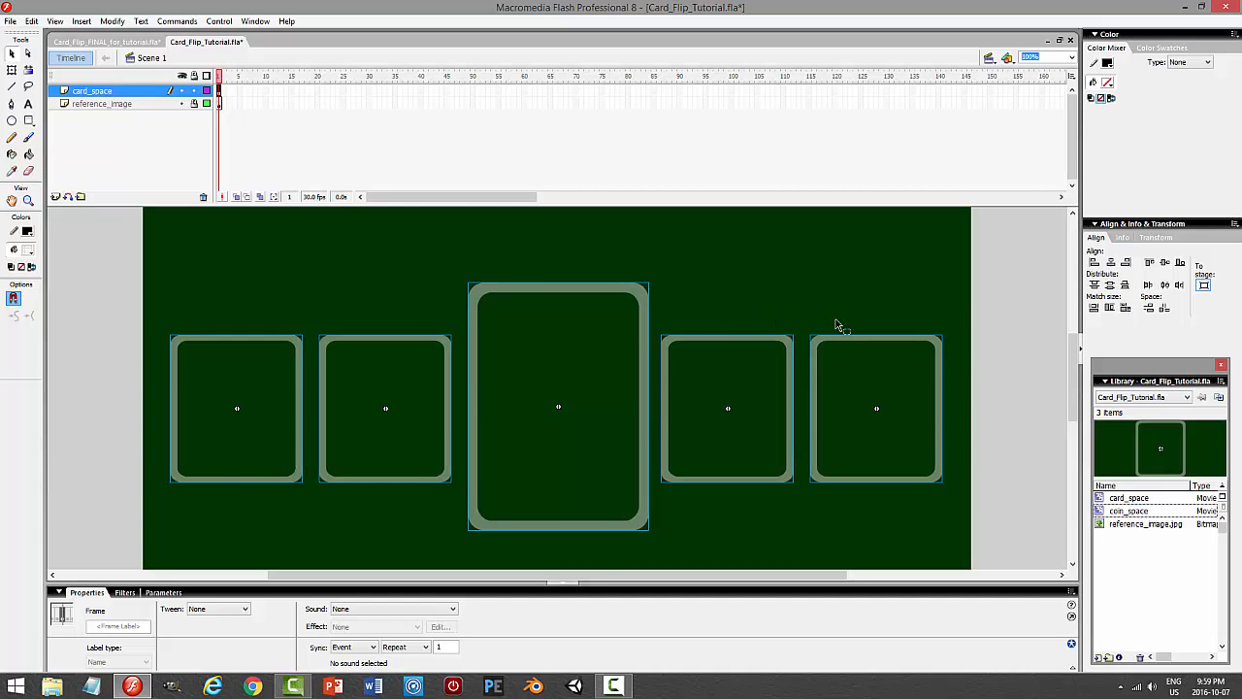
key(Up)
key(Up)
key(Up)
key(Up)
key(Up)
key(Up)
key(Up)
key(Up)
key(Up)
key(Up)
key(Up)
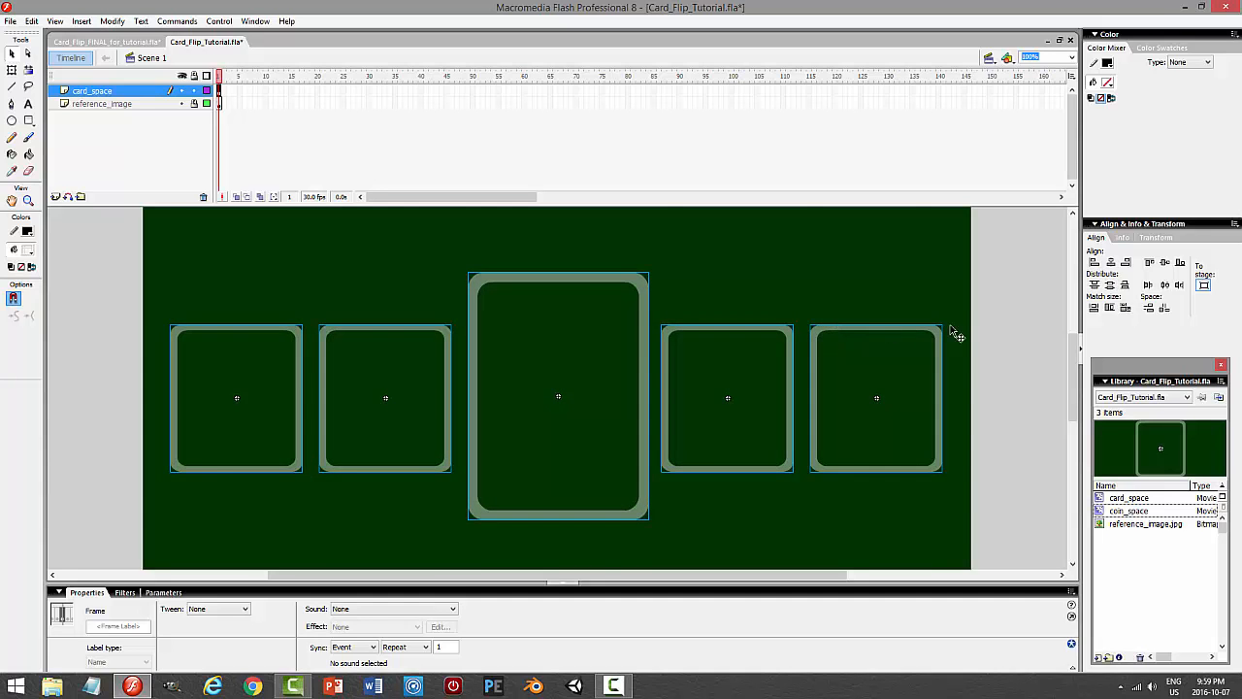
Compare the frame layout with the reference image, then test the movie and close the preview.
click(1073, 325)
click(1008, 313)
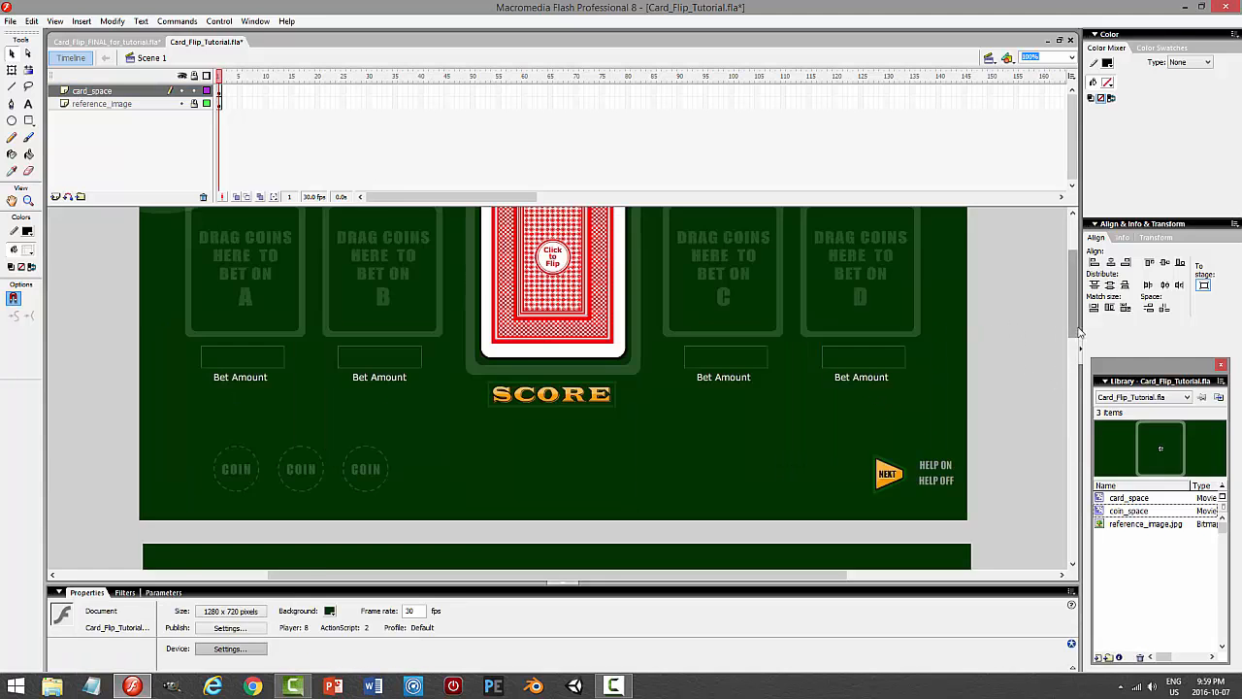
click(1075, 335)
key(ctrl+Return)
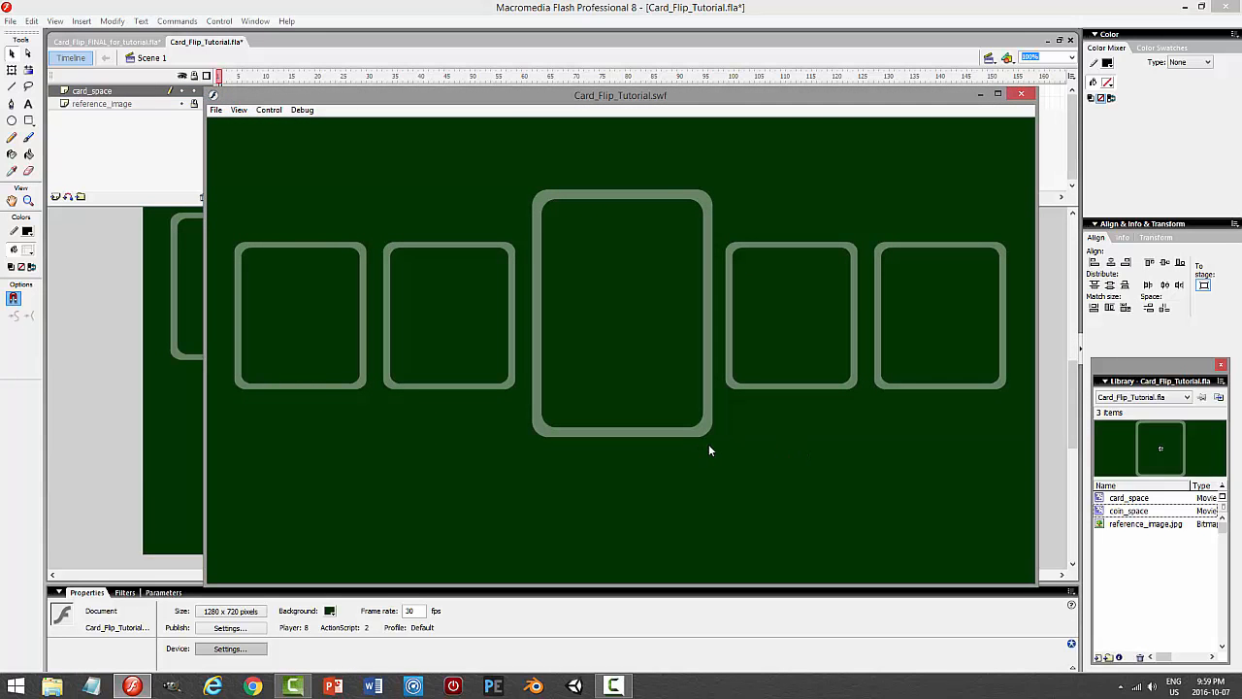
click(1021, 94)
Review the reference image and inspect the instance names of the card space and bet space B in Card_Flip_FINAL_for_tutorial.fla.
drag(1075, 386, 1063, 279)
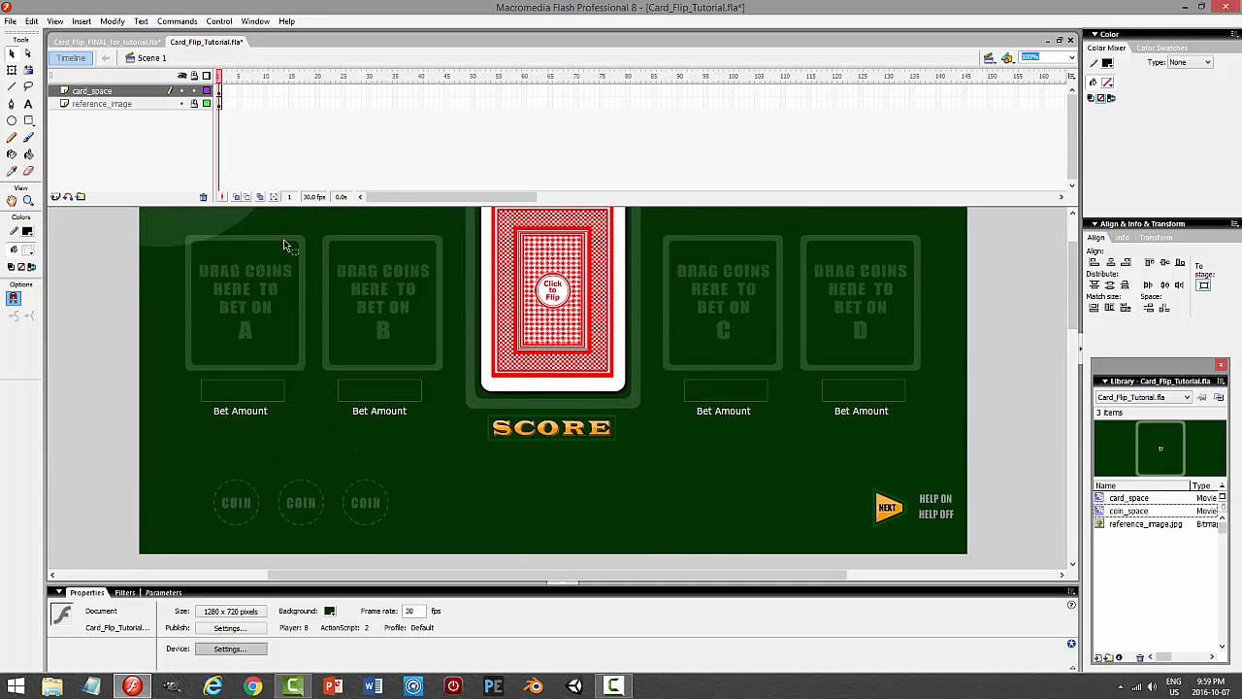
click(121, 44)
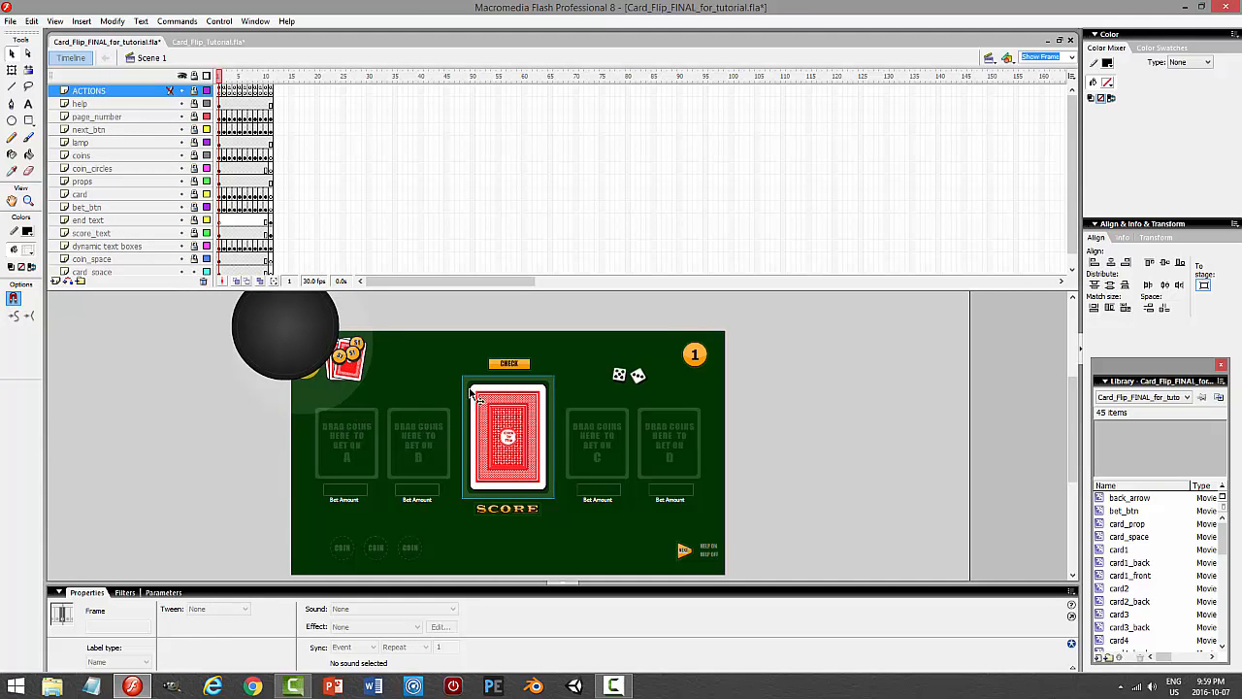
click(448, 417)
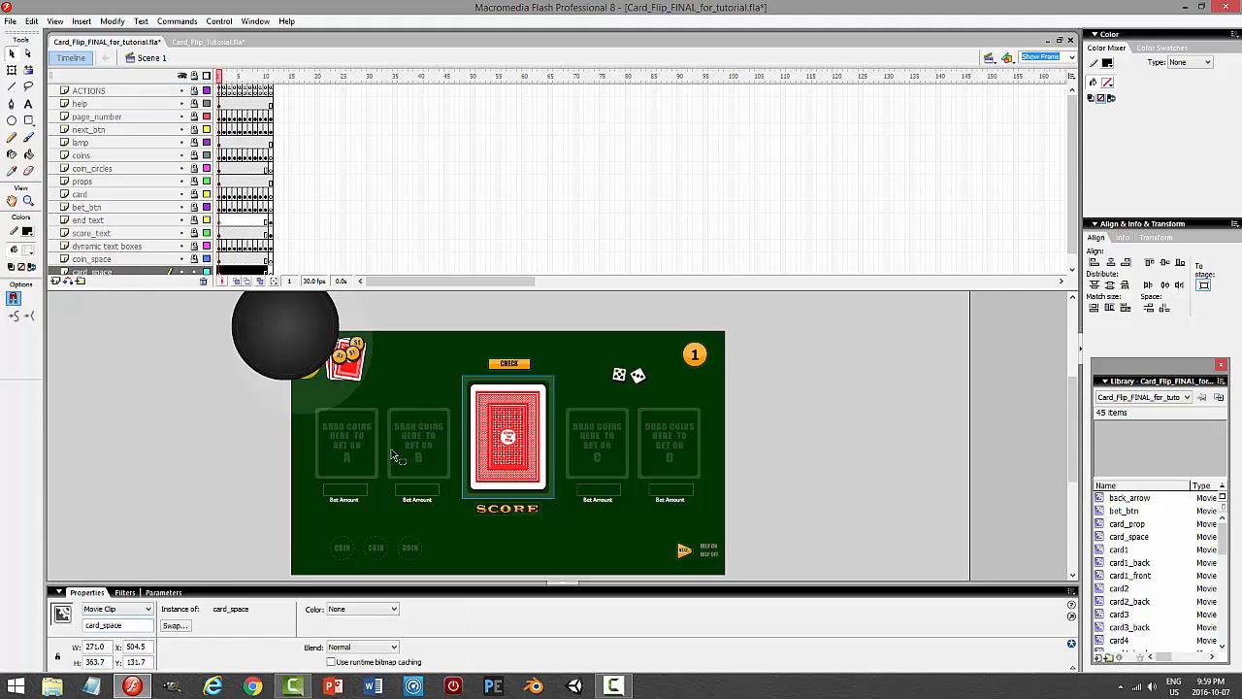
click(412, 417)
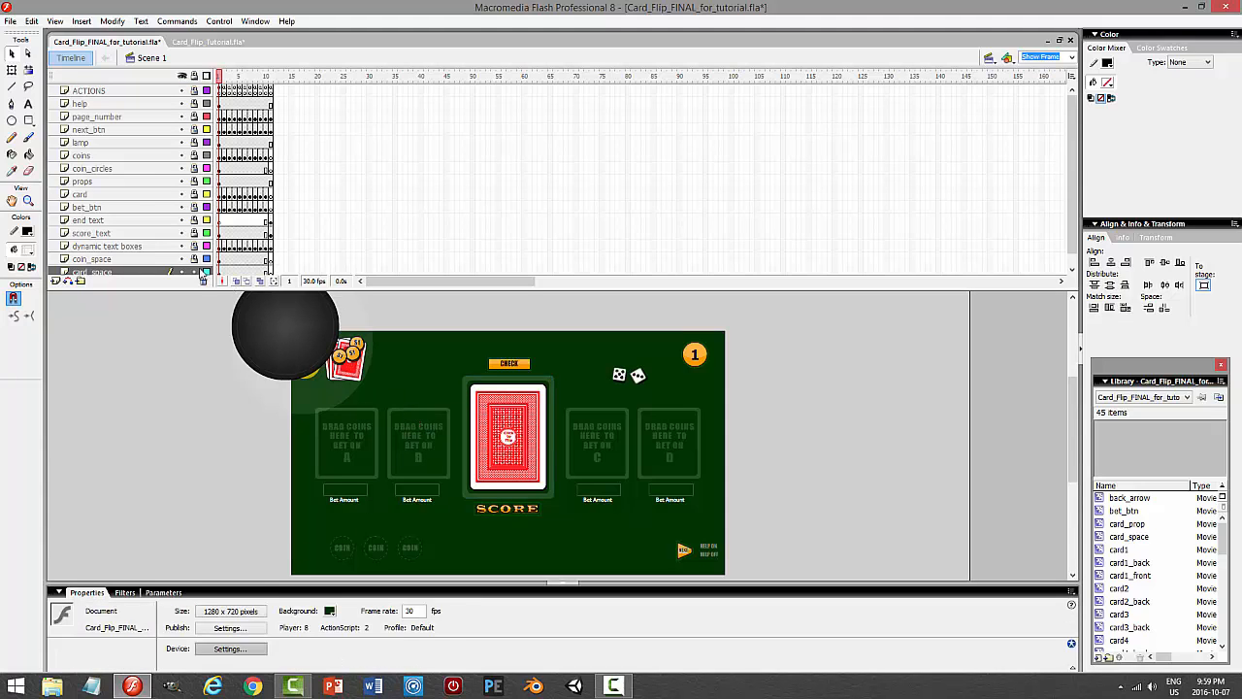
click(191, 270)
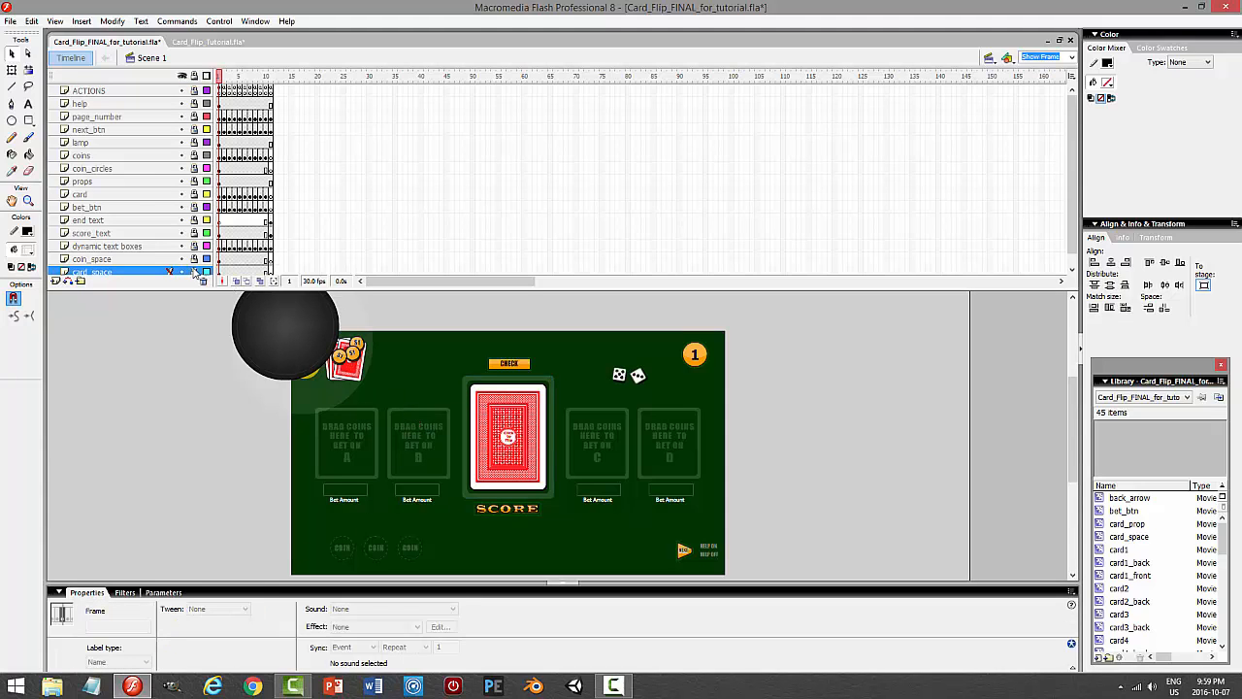
click(407, 420)
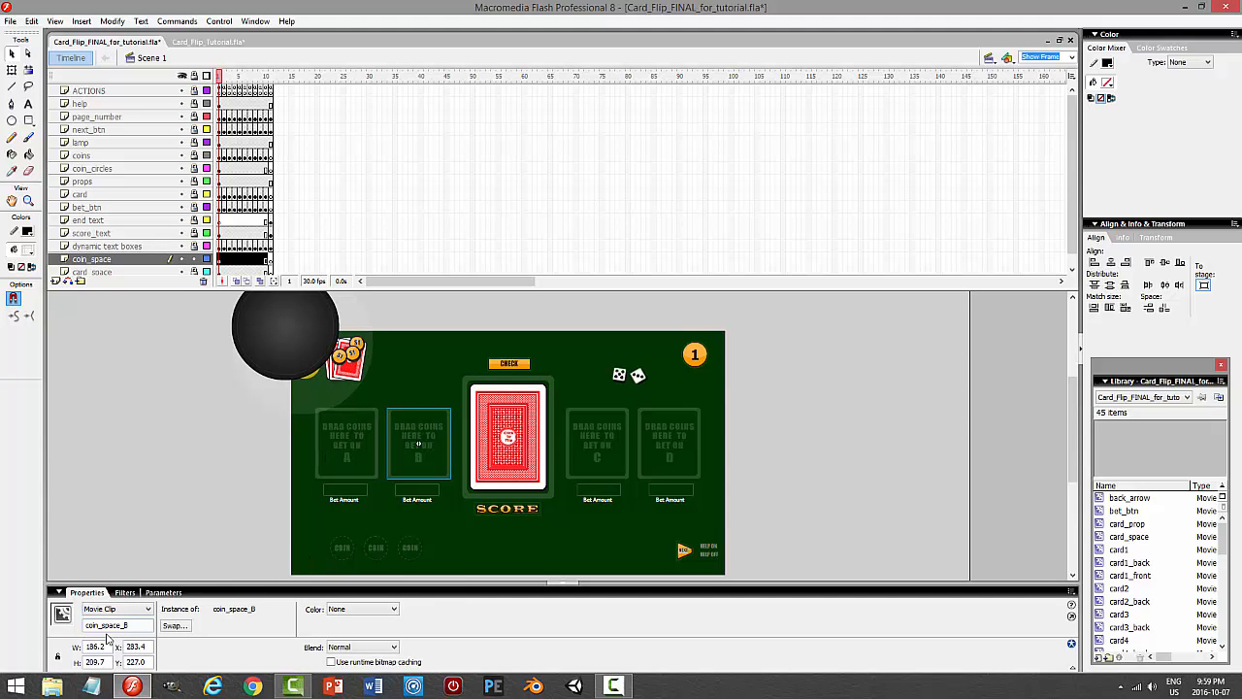
Return to Card_Flip_Tutorial.fla and rename the leftmost coin space instance to coin_space_A.
click(203, 43)
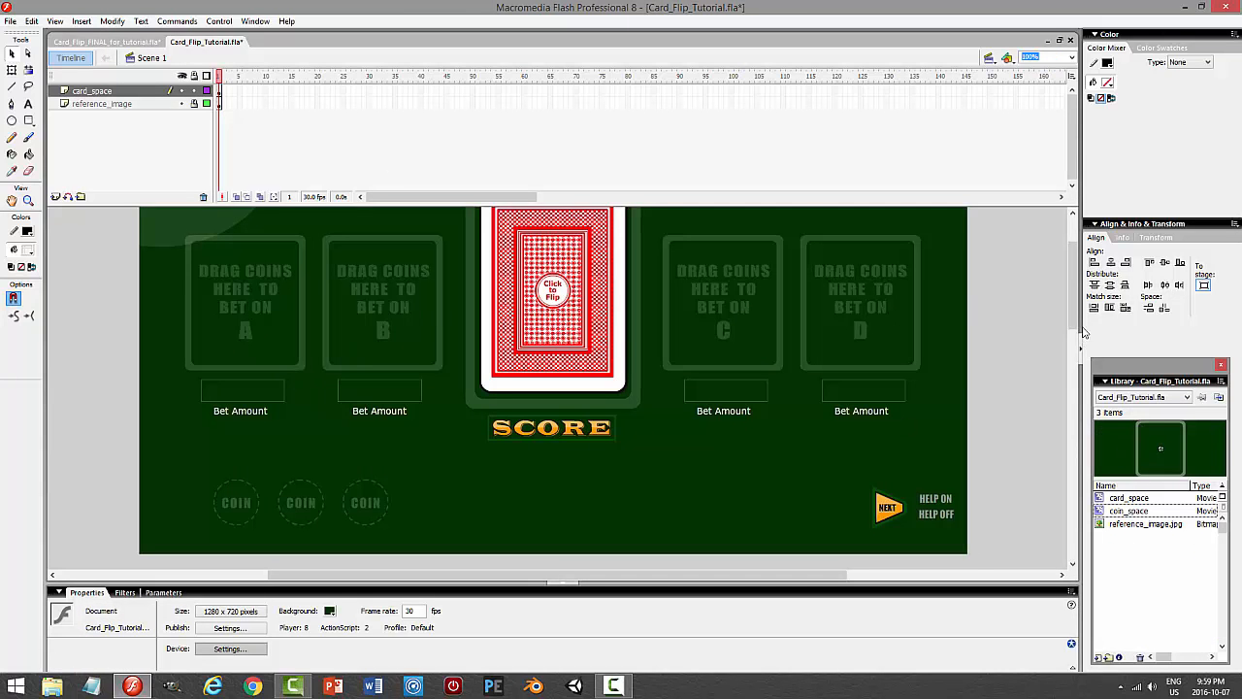
drag(1074, 325, 1066, 418)
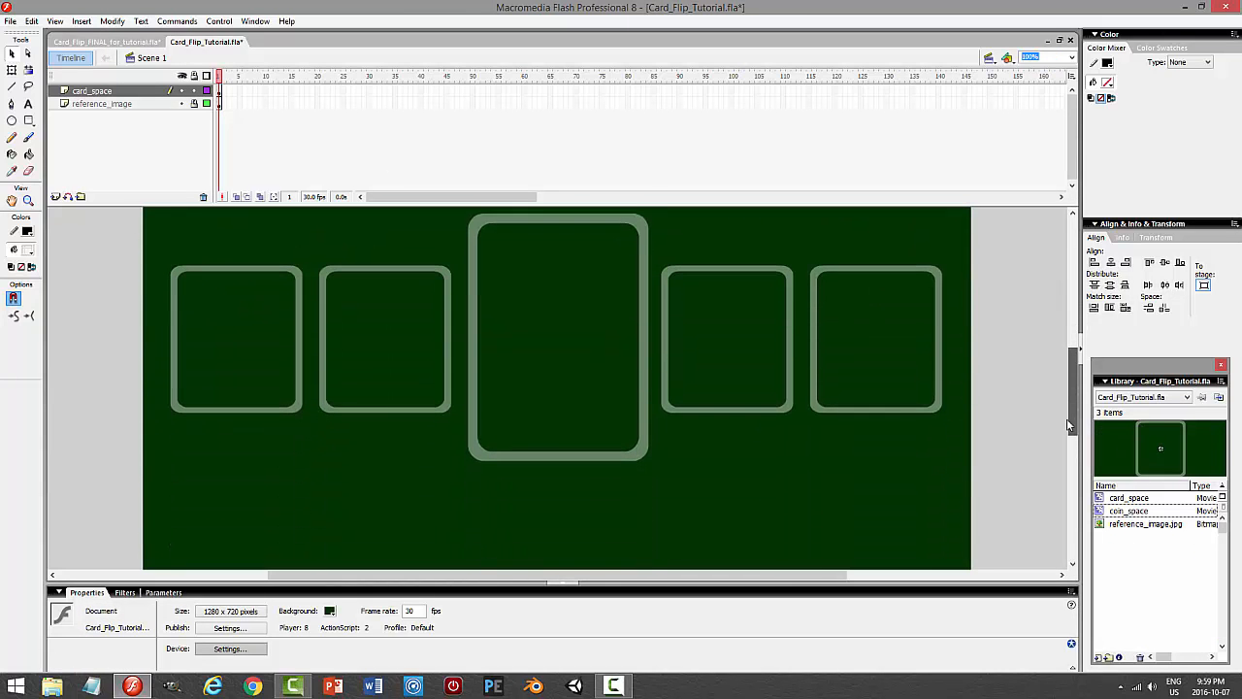
click(279, 412)
click(140, 625)
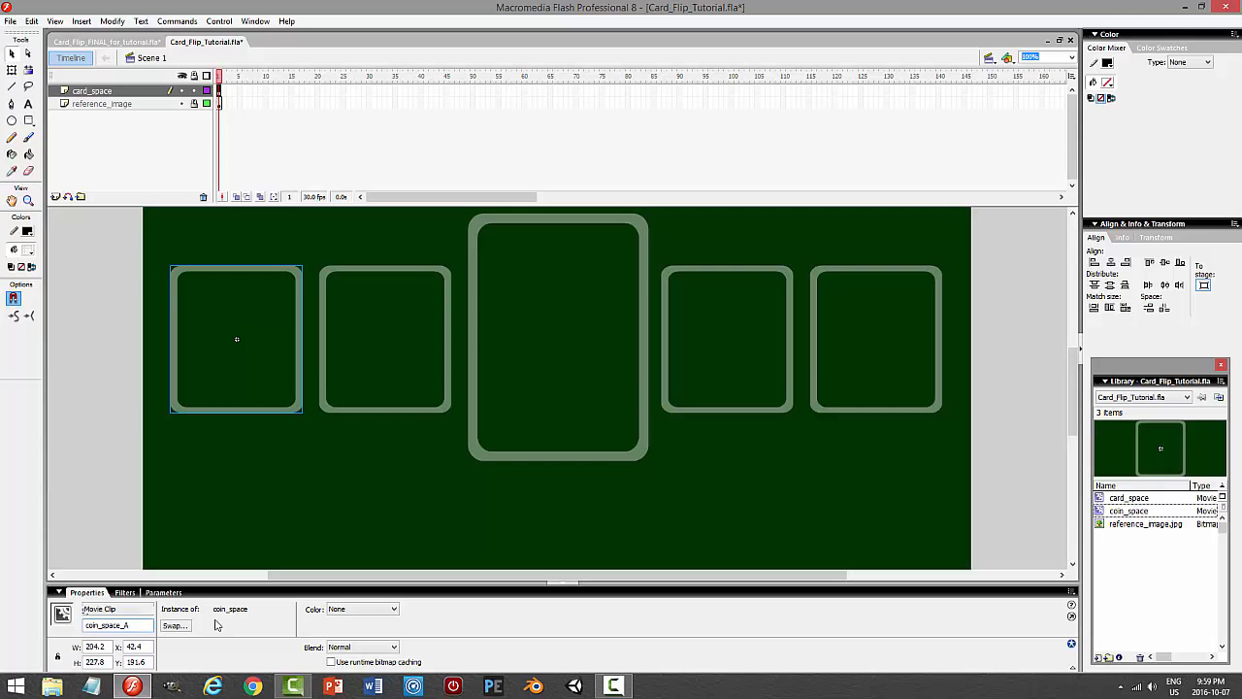
text(_A)
key(Return)
Rename the second coin space instance to coin_space_B and the one right of the card space to coin_space_C.
click(388, 412)
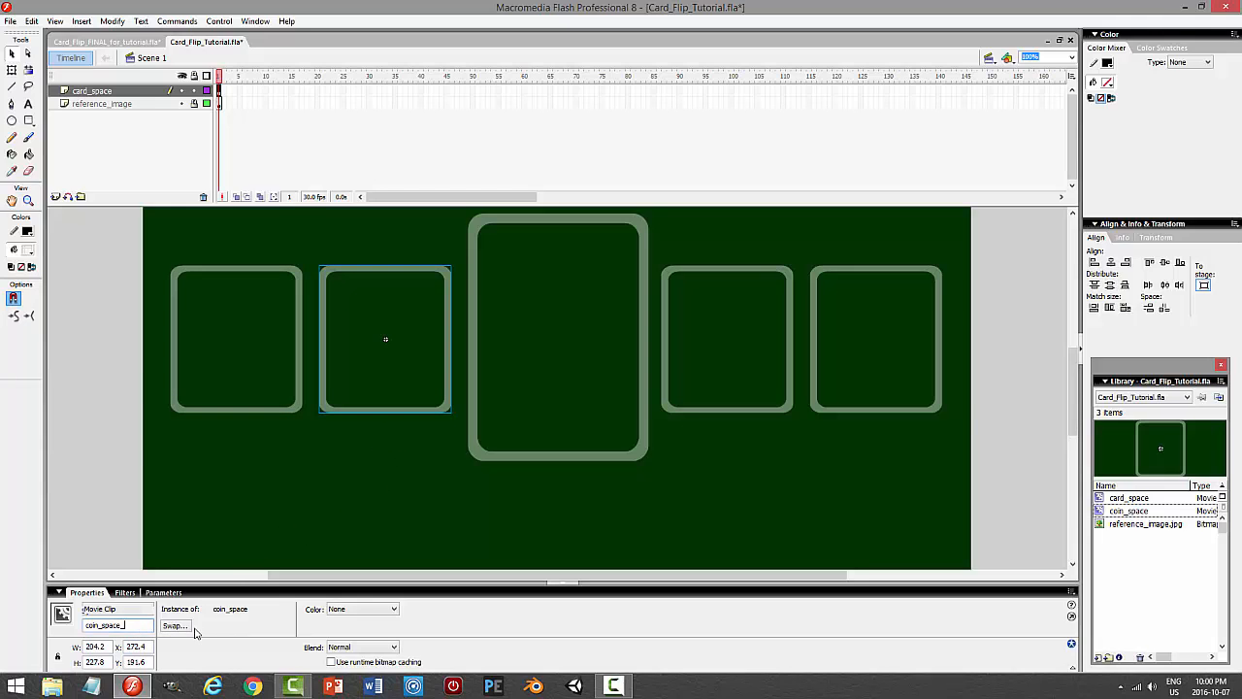
key(Return)
click(724, 410)
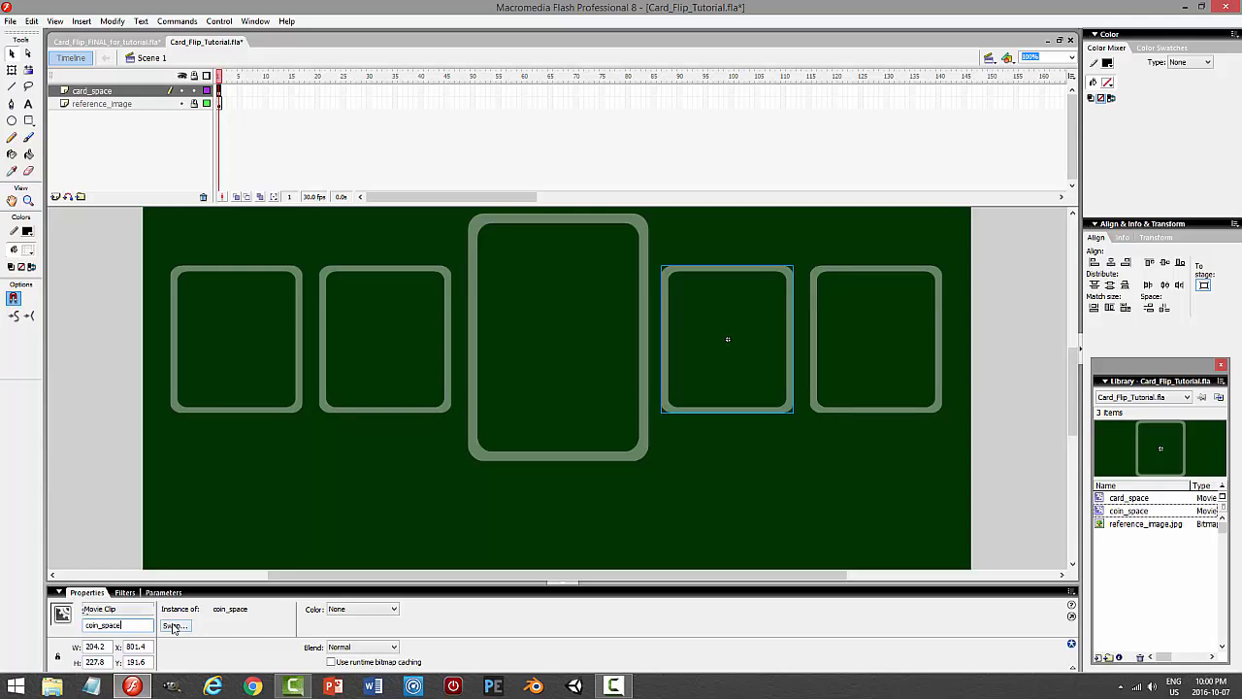
key(Return)
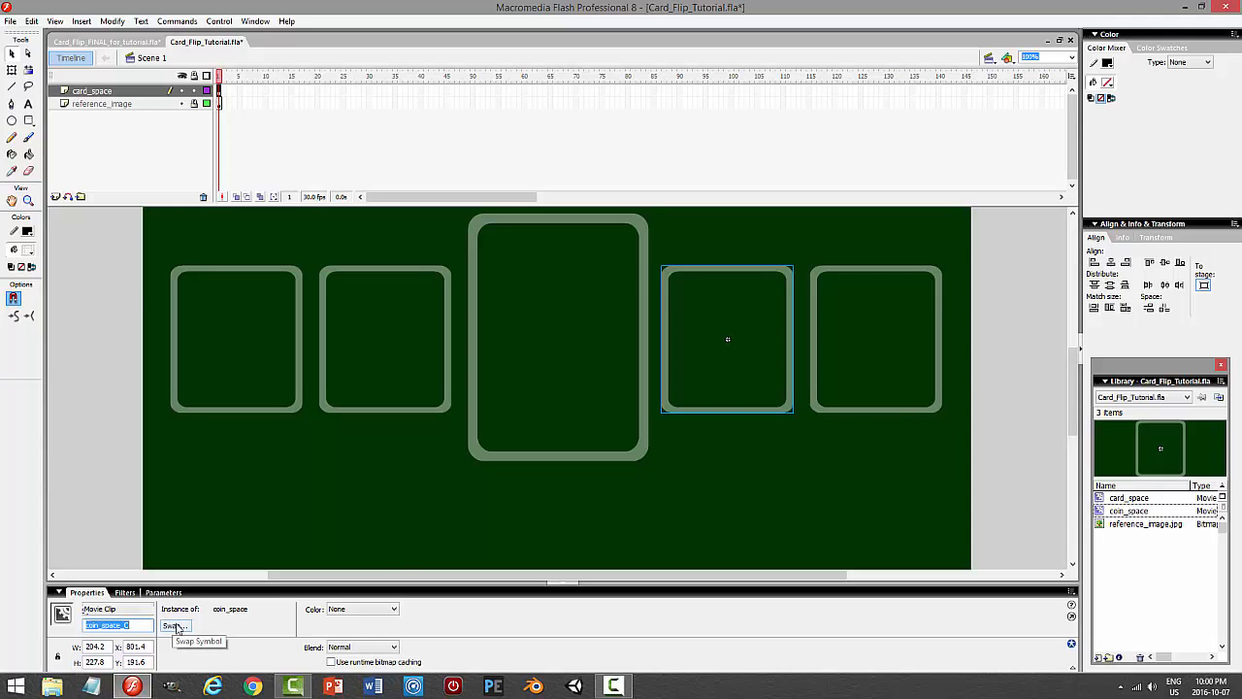
Rename the rightmost coin space instance to coin_space_D.
click(828, 413)
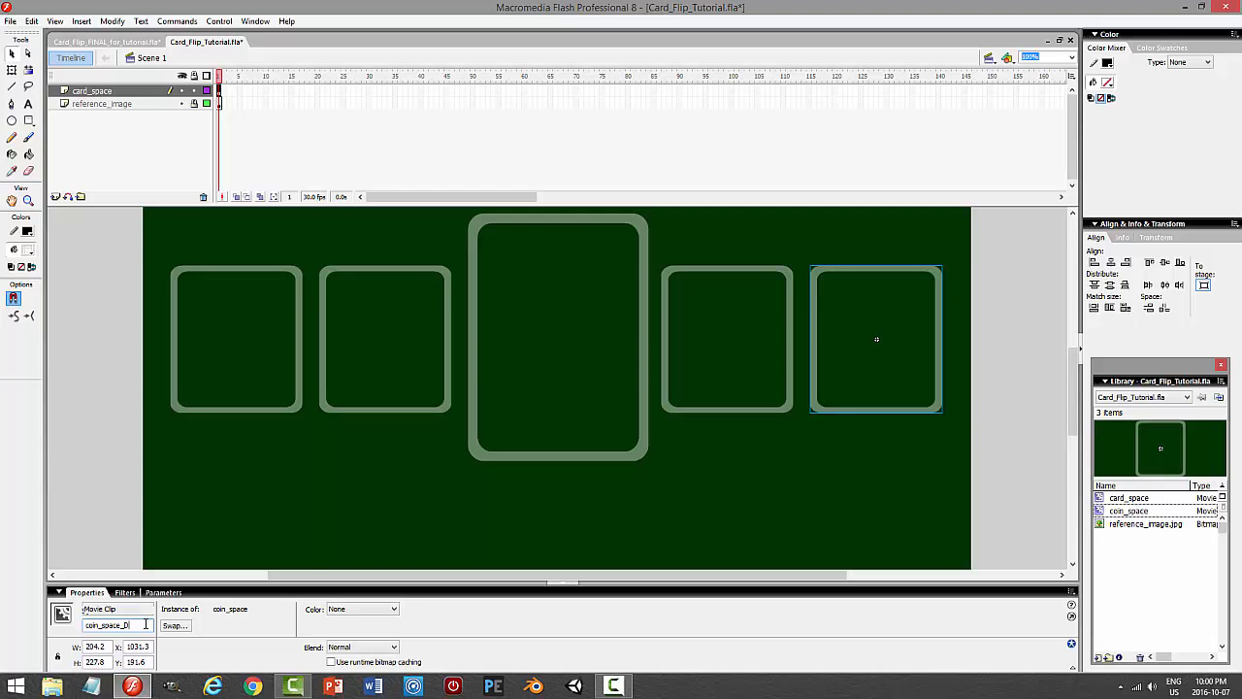
key(Return)
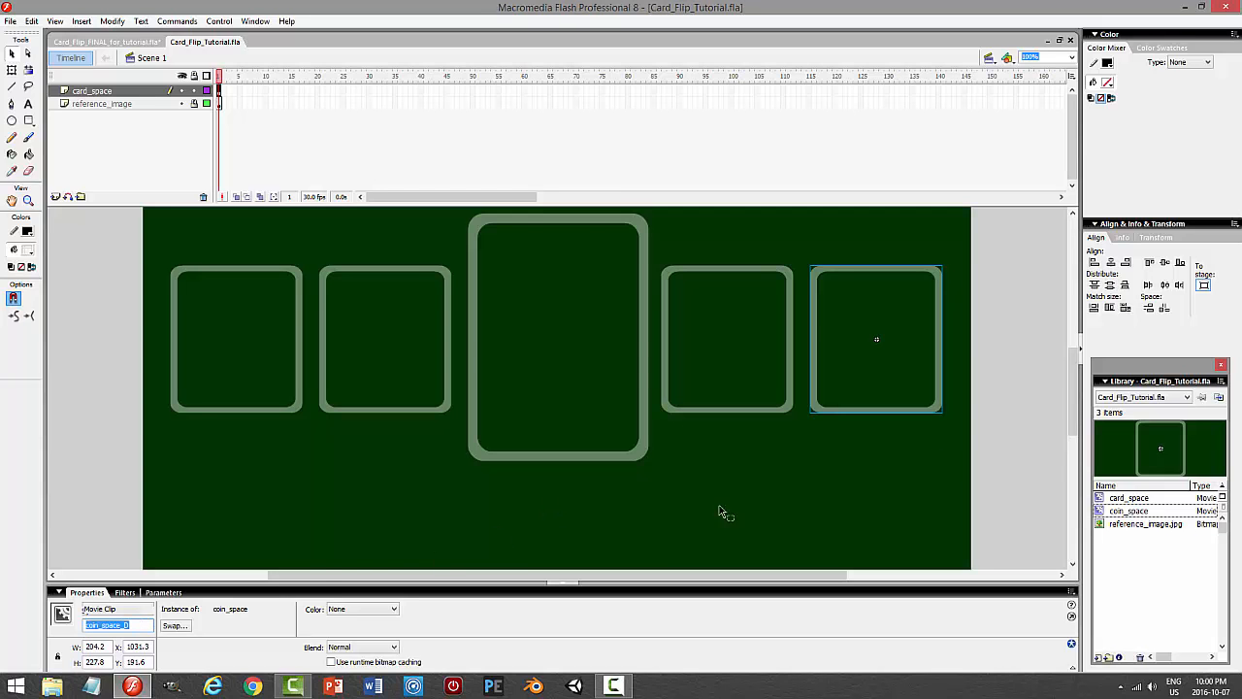
Open the leftmost coin space for in-place editing, then lock its Layer 1 and rename it body.
drag(1075, 387, 1075, 271)
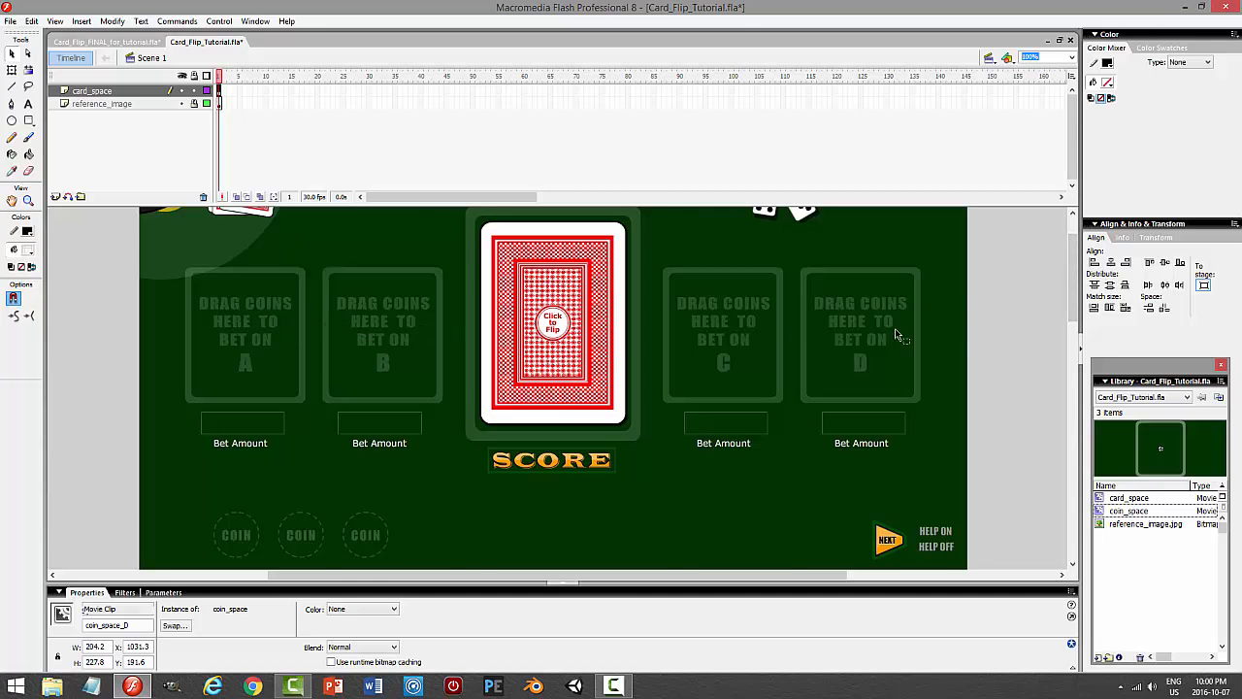
drag(1075, 297, 1074, 416)
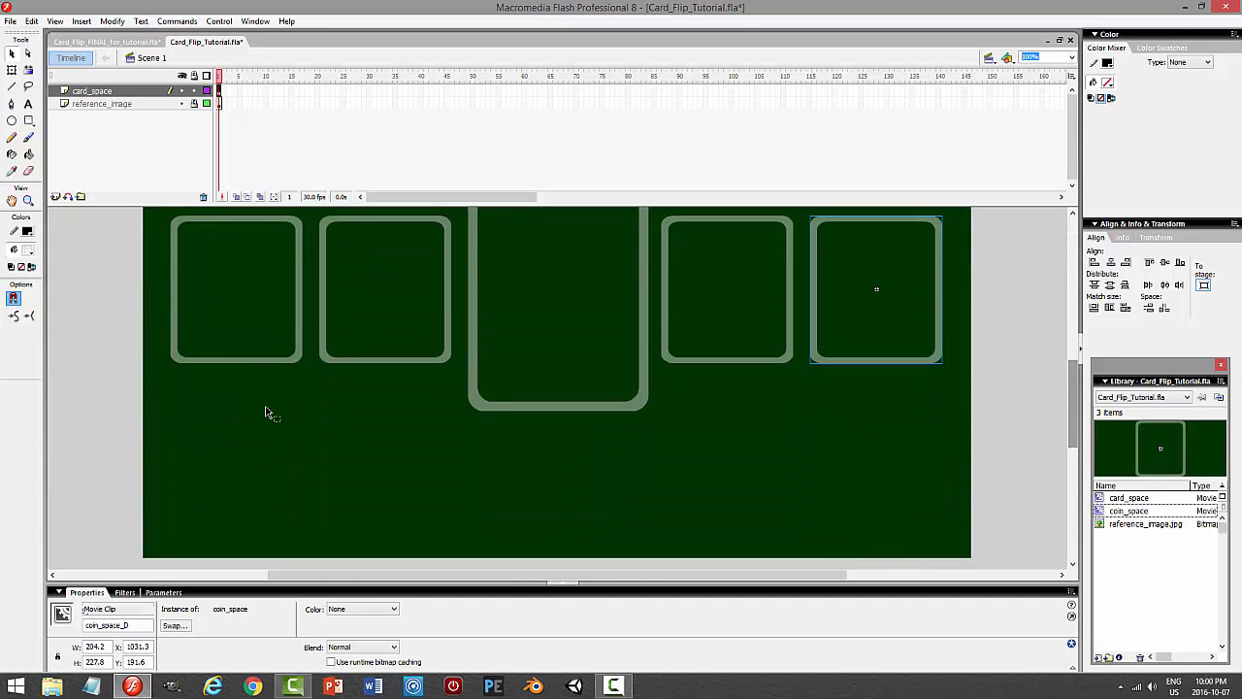
double_click(252, 359)
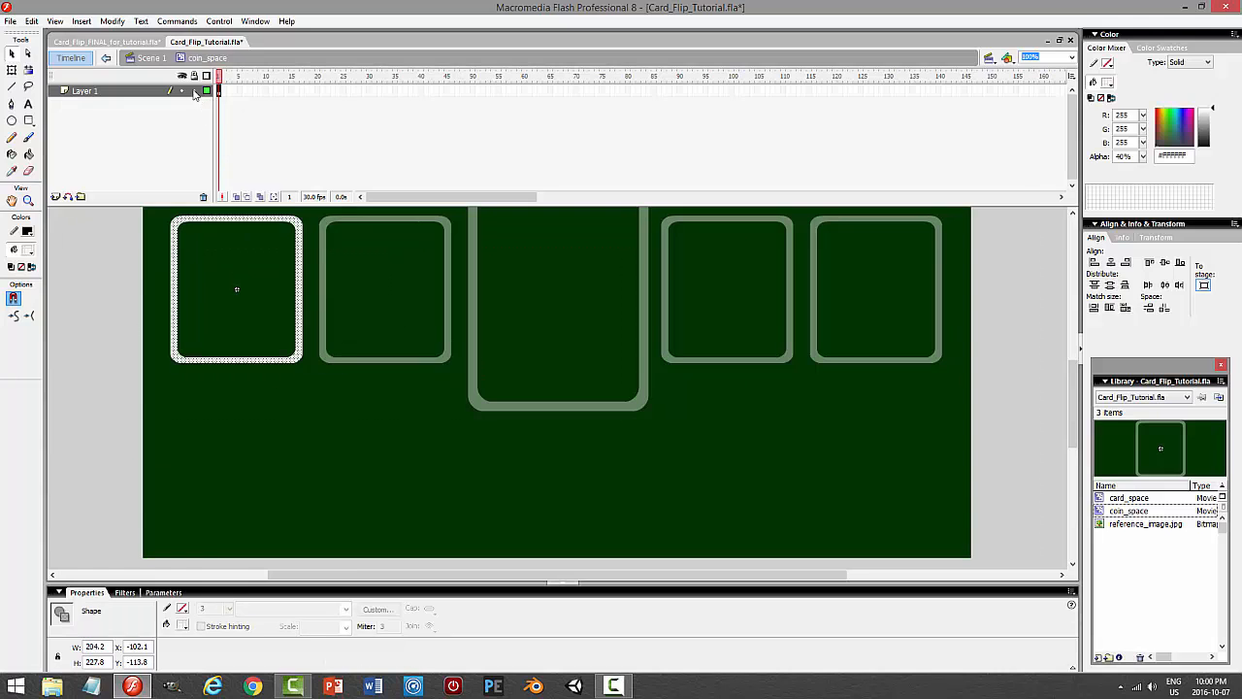
click(195, 92)
double_click(107, 90)
text(boo)
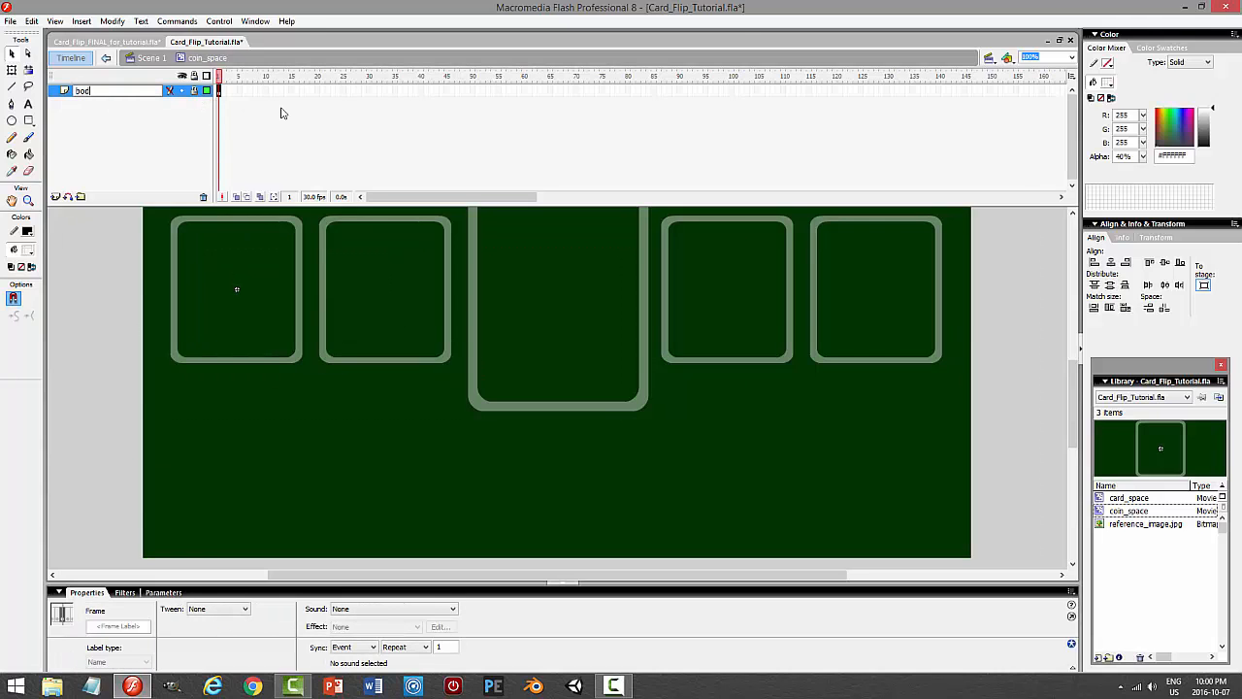
key(Return)
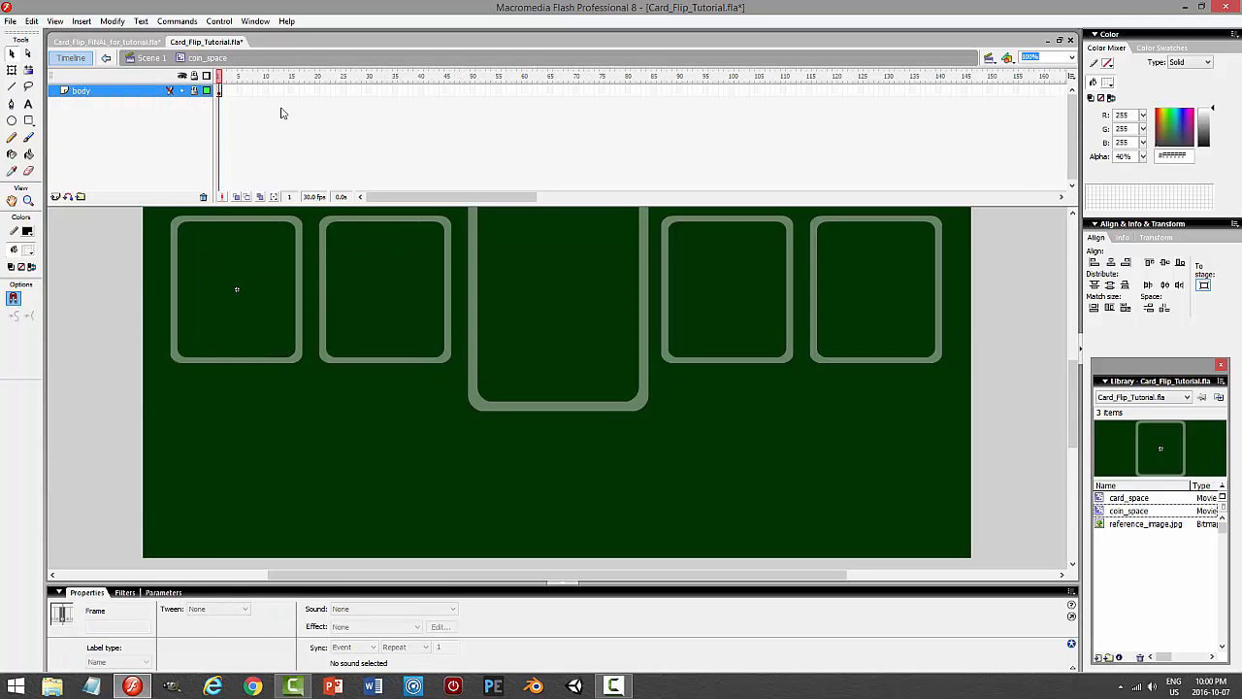
Add a layer named text above the body layer of the coin_space symbol.
click(56, 197)
double_click(88, 90)
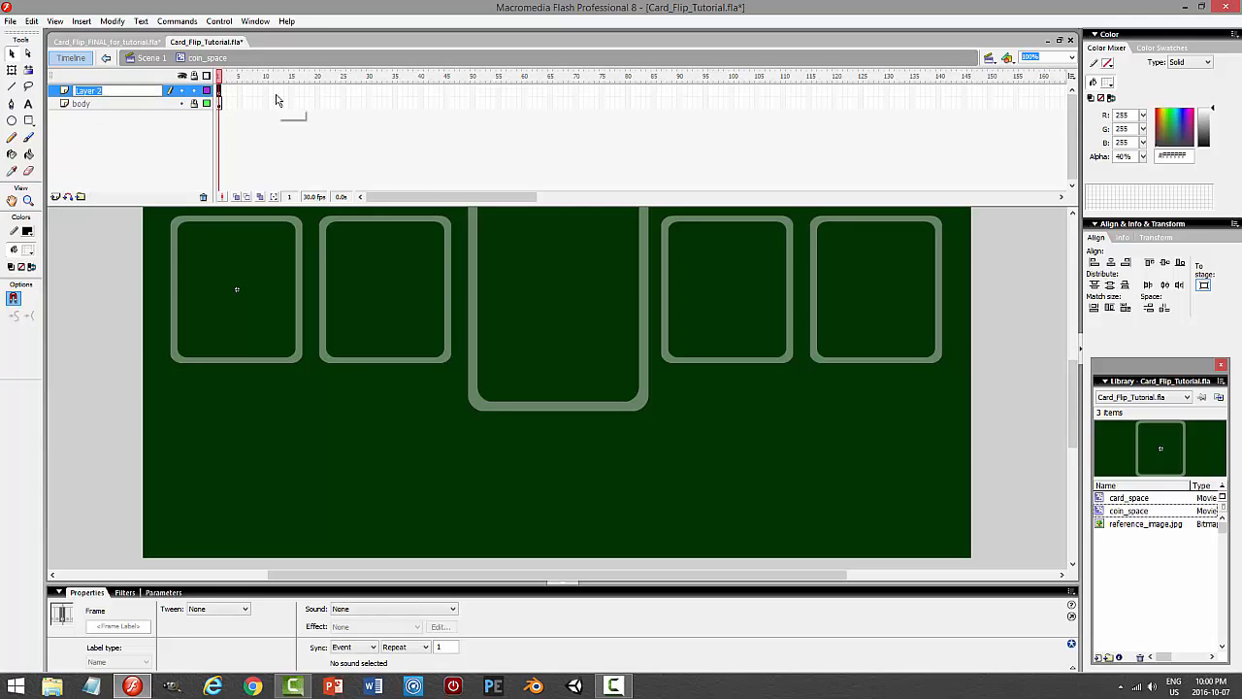
text(rca)
key(Return)
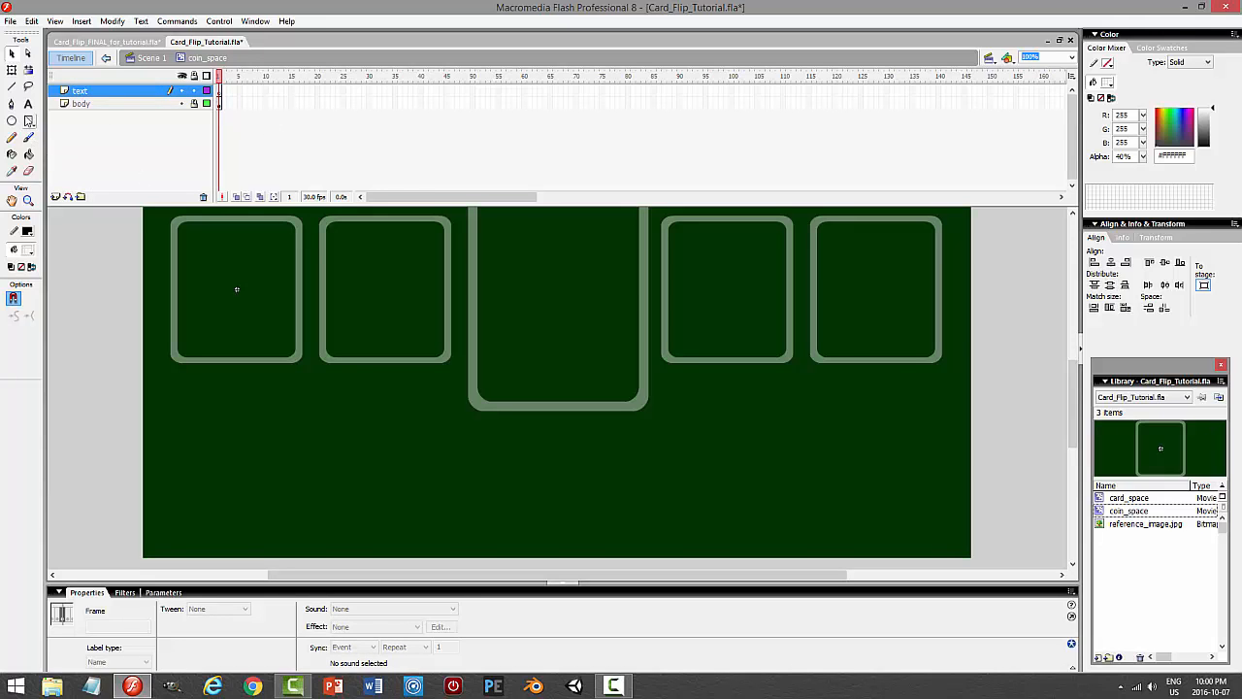
Add a static text box about 143 px wide inside the leftmost frame reading "DRAG COINS HERE TO BET ON ANSWER" with "A" on its own line.
click(28, 104)
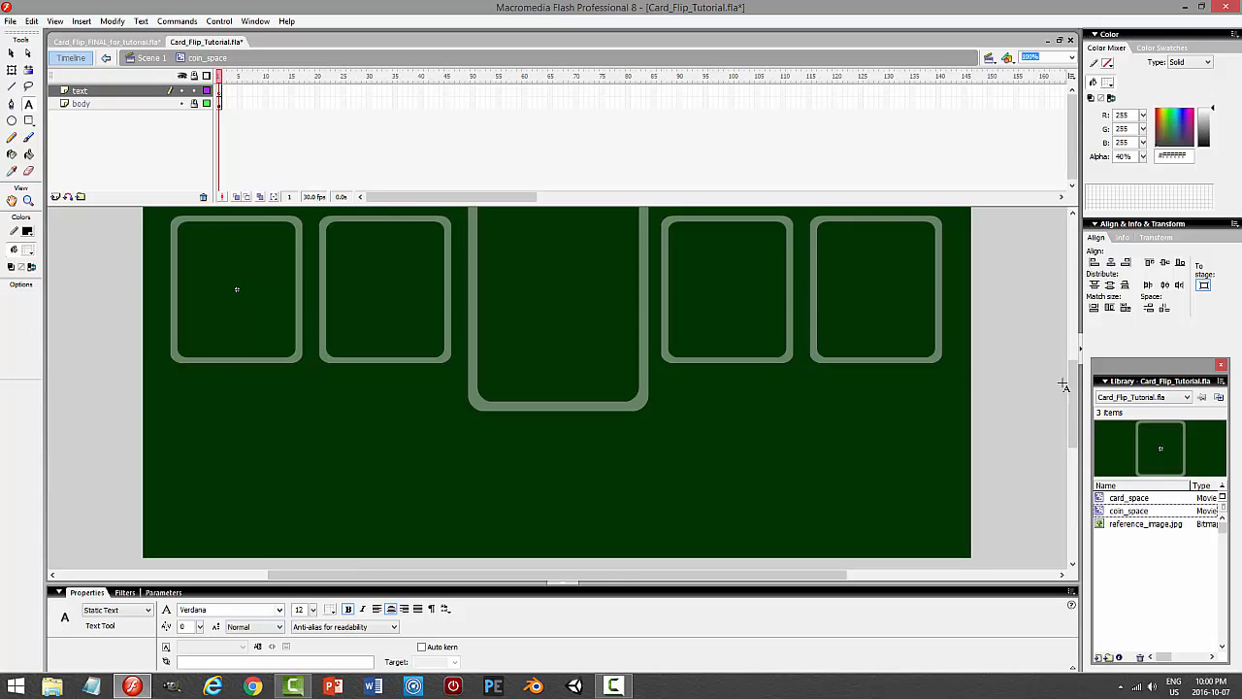
drag(1073, 390, 1072, 363)
drag(198, 332, 292, 351)
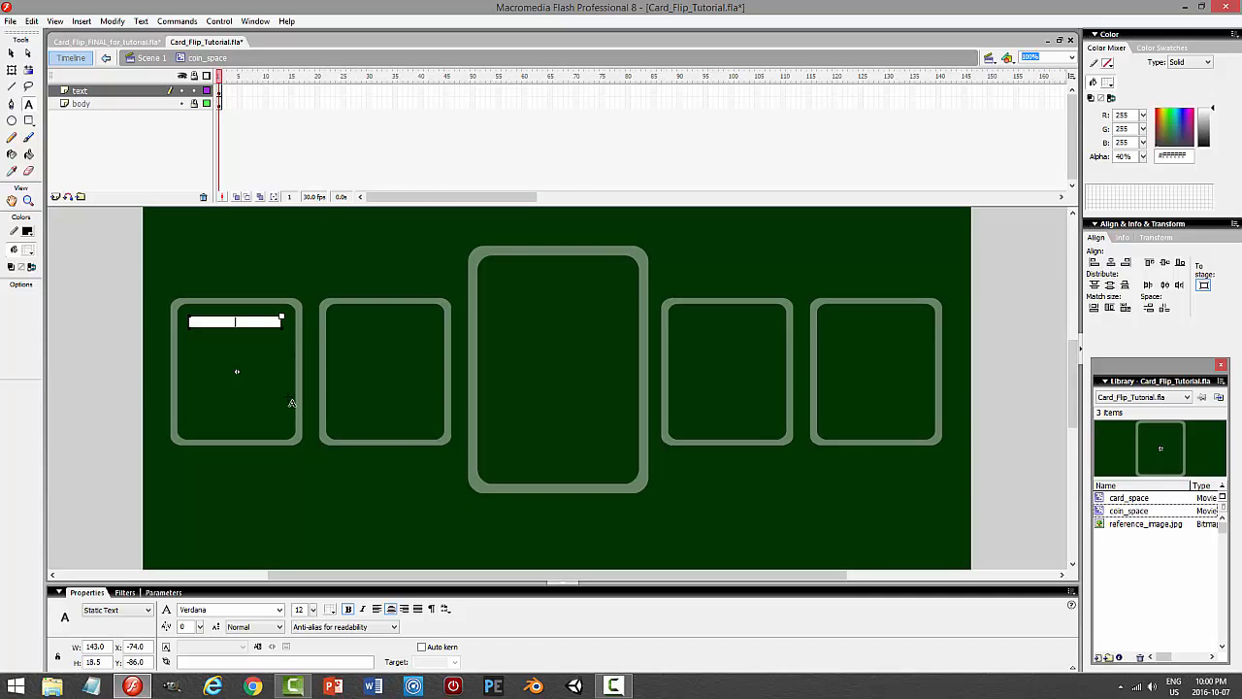
text(DRAG)
text(COIN)
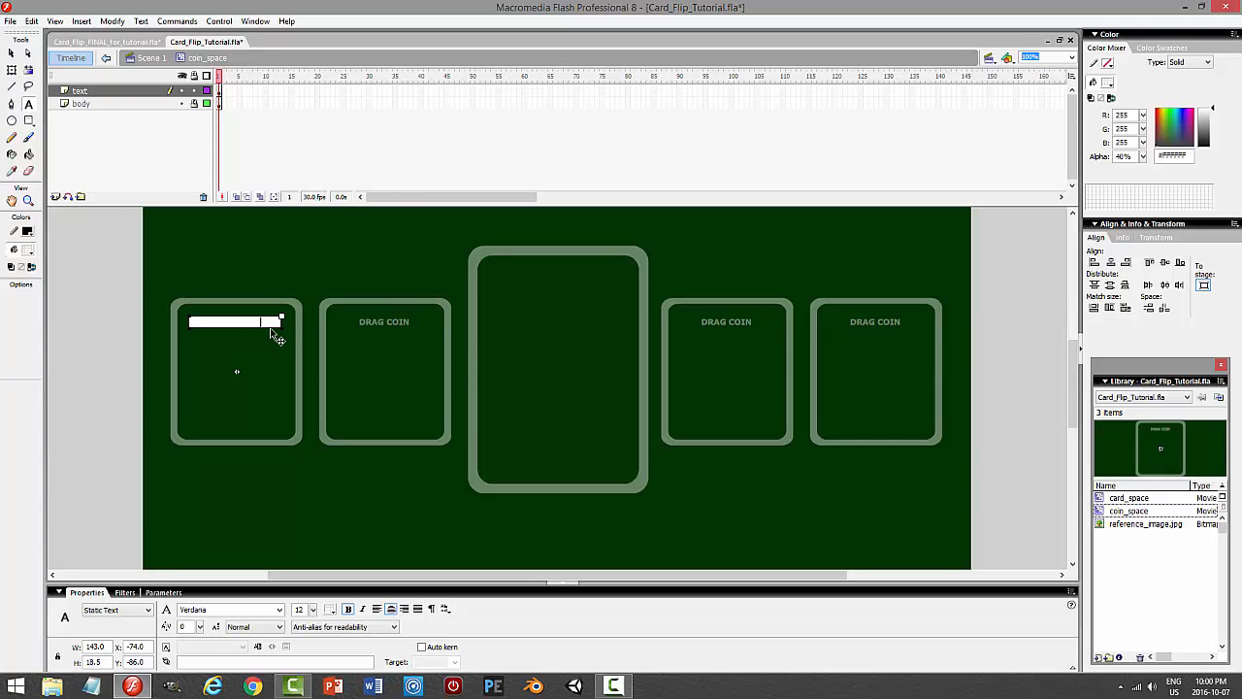
text(S HERE TO)
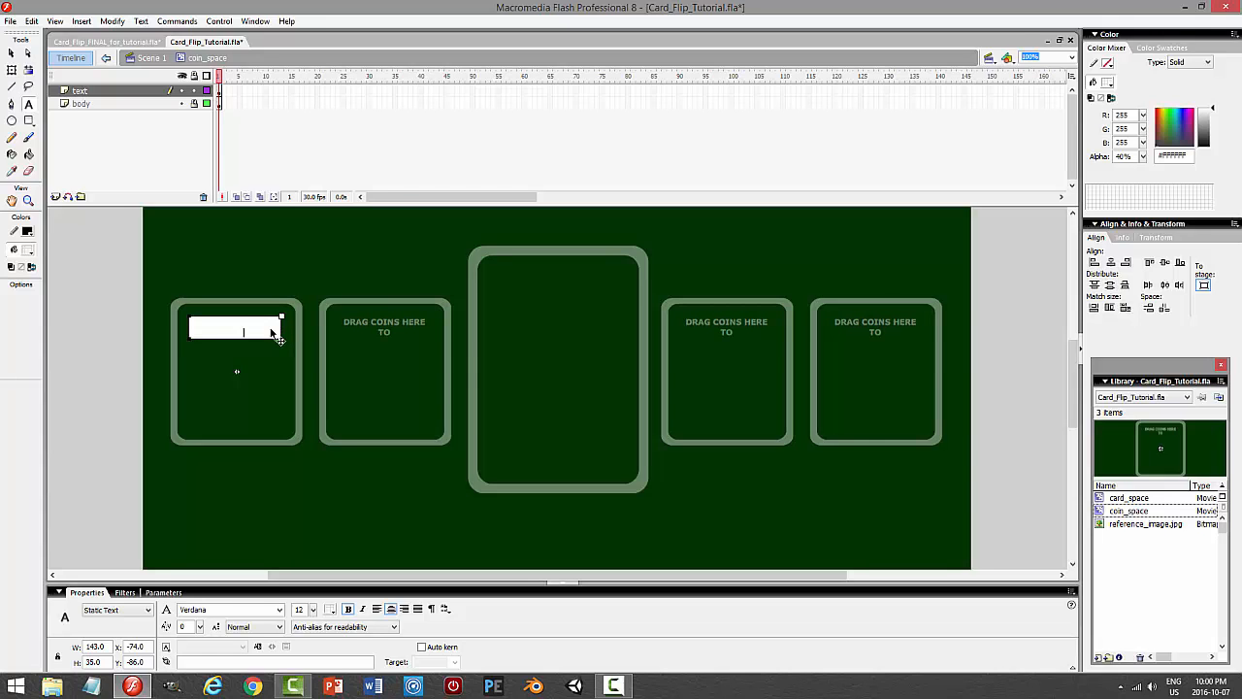
text( BET ON ANSWER)
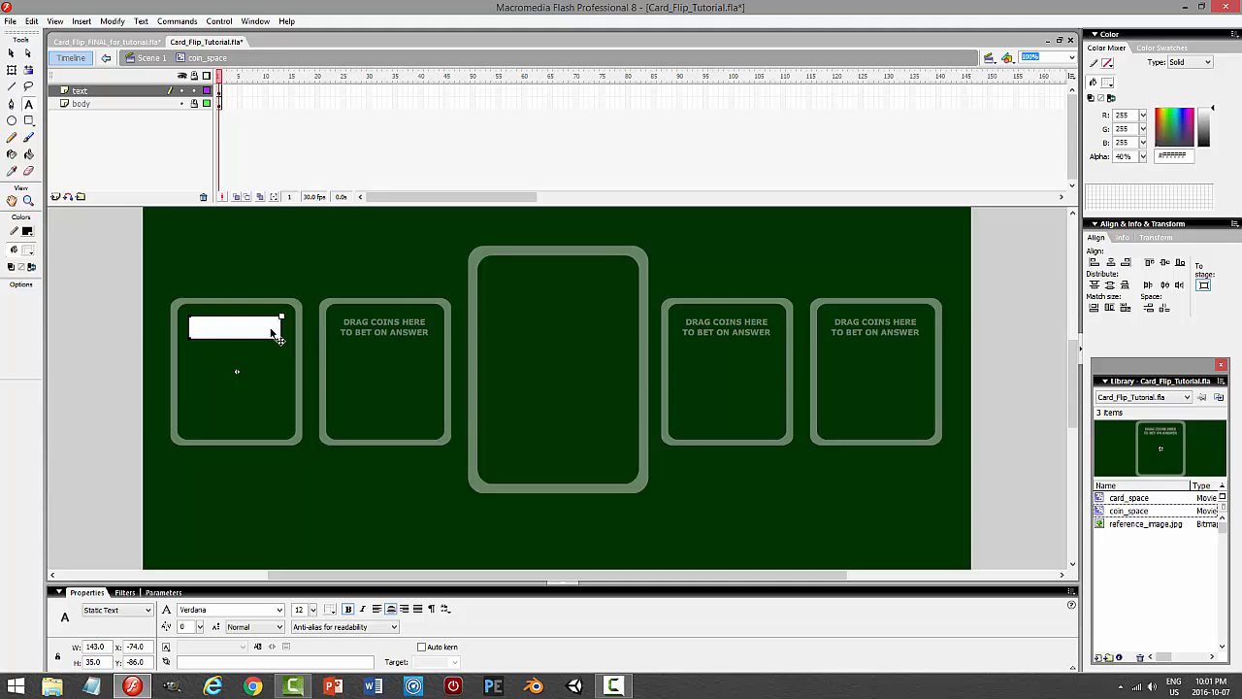
key(Return)
text(a)
key(BackSpace)
text(A)
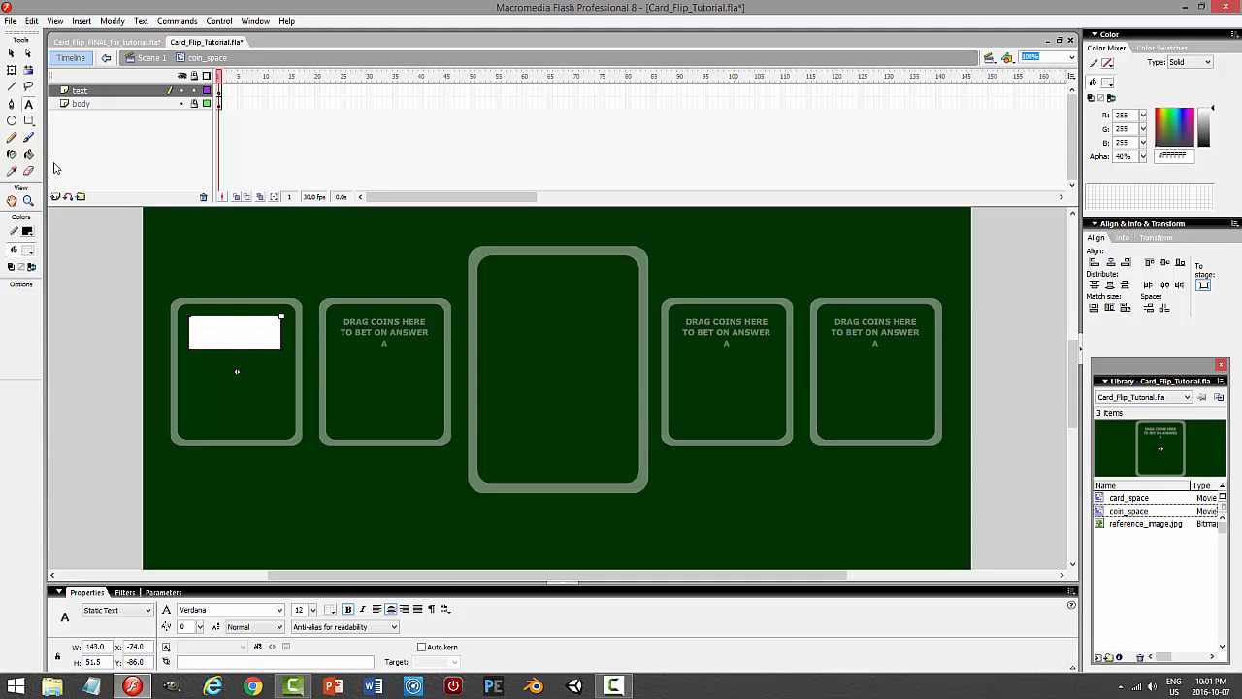
Set the coin space text to the Impact font at size 28 and deselect it.
click(14, 54)
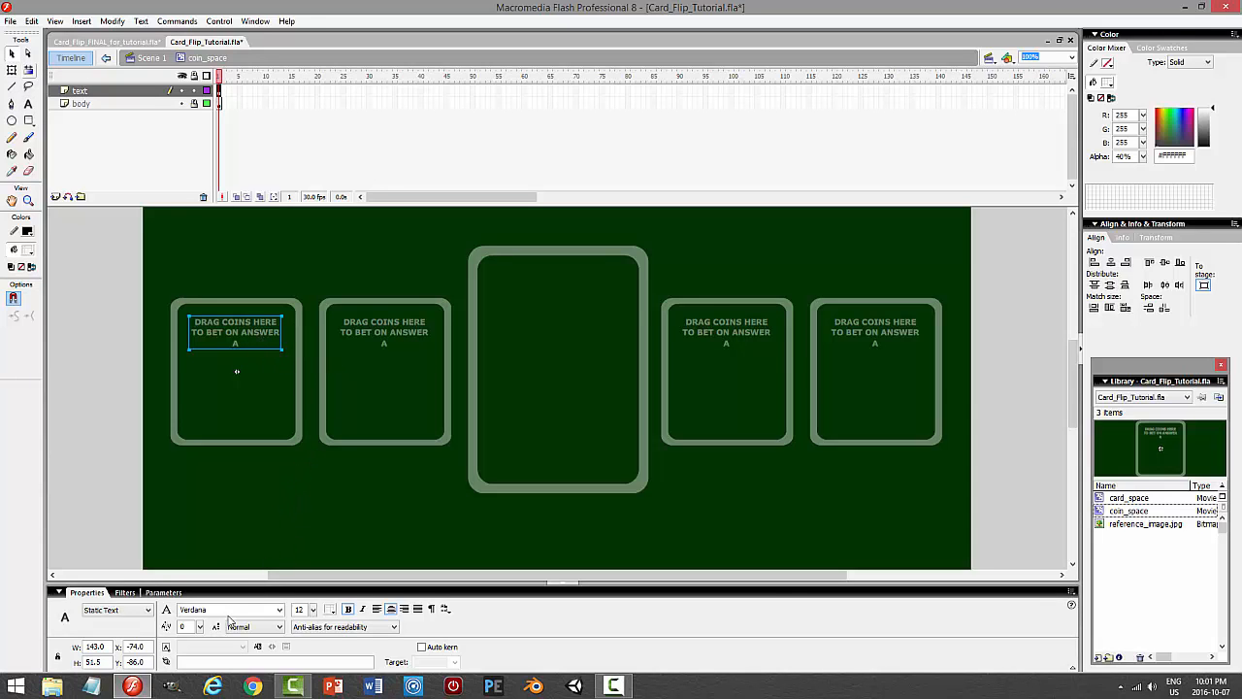
click(278, 610)
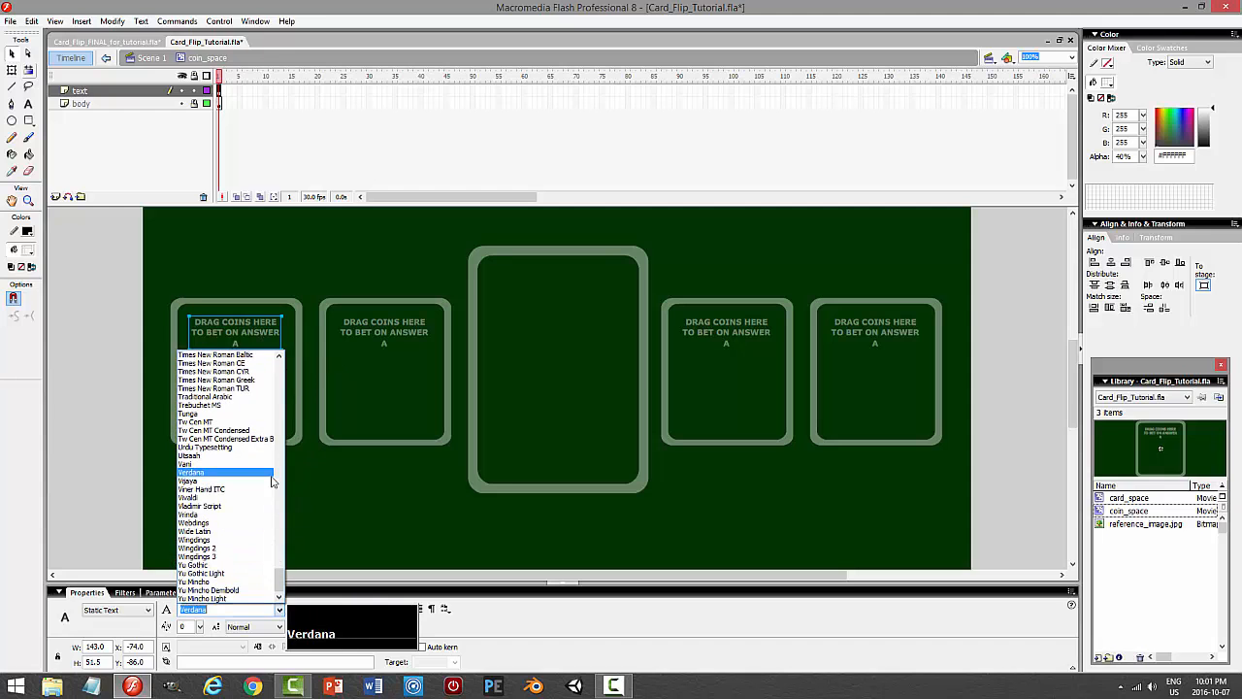
drag(279, 579, 287, 464)
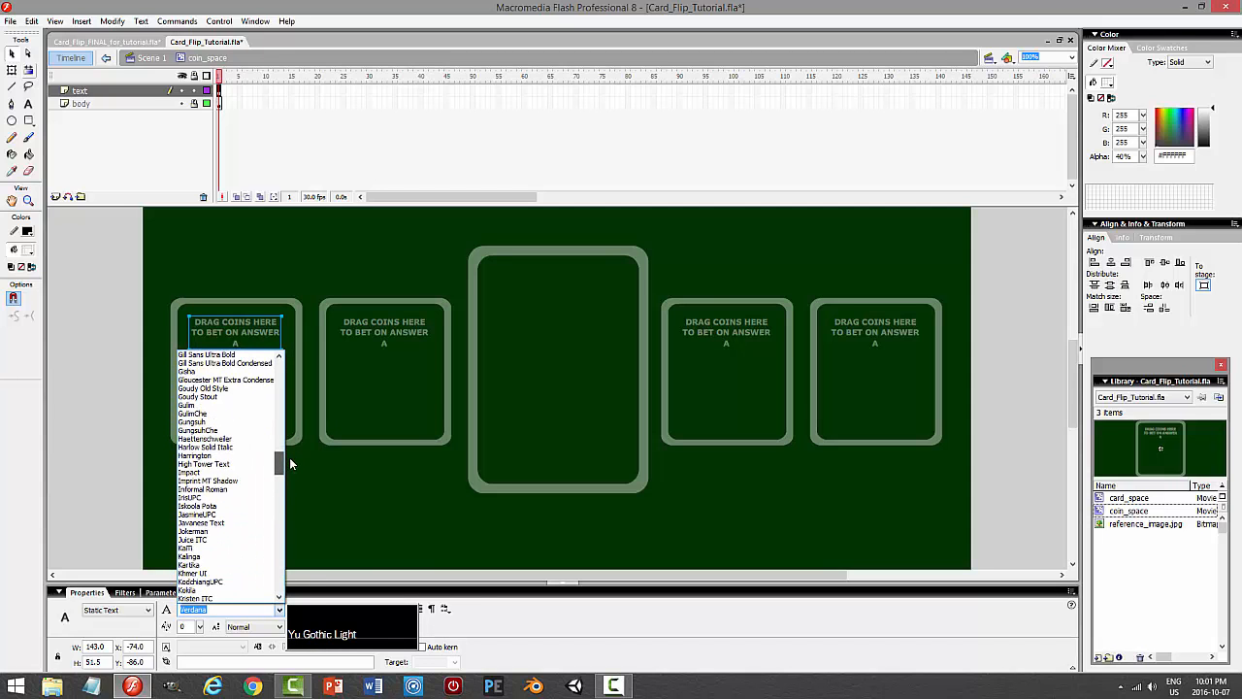
click(244, 475)
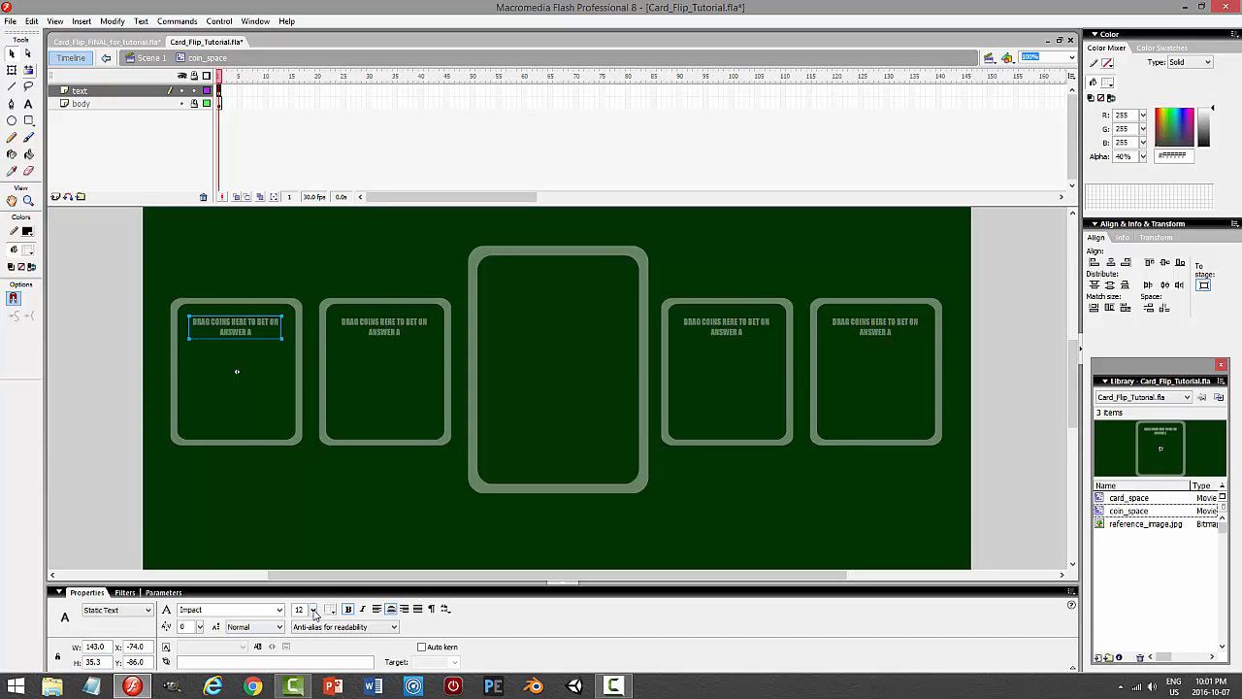
drag(313, 613, 316, 586)
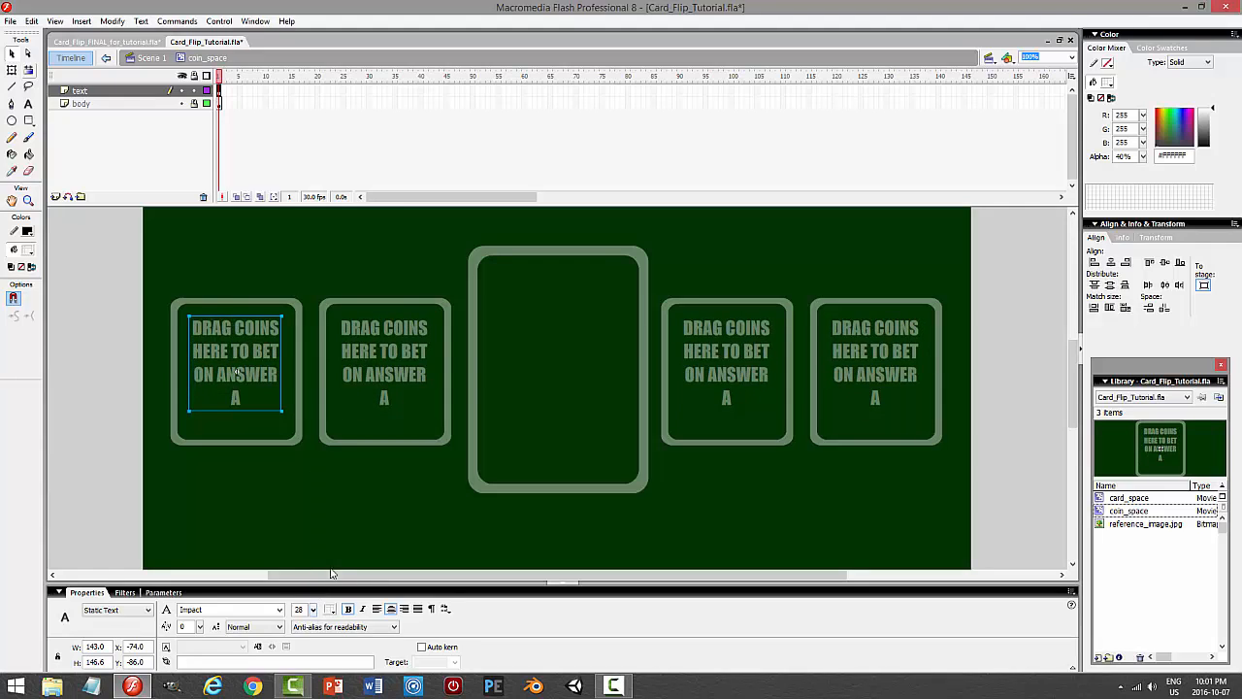
click(11, 55)
click(417, 255)
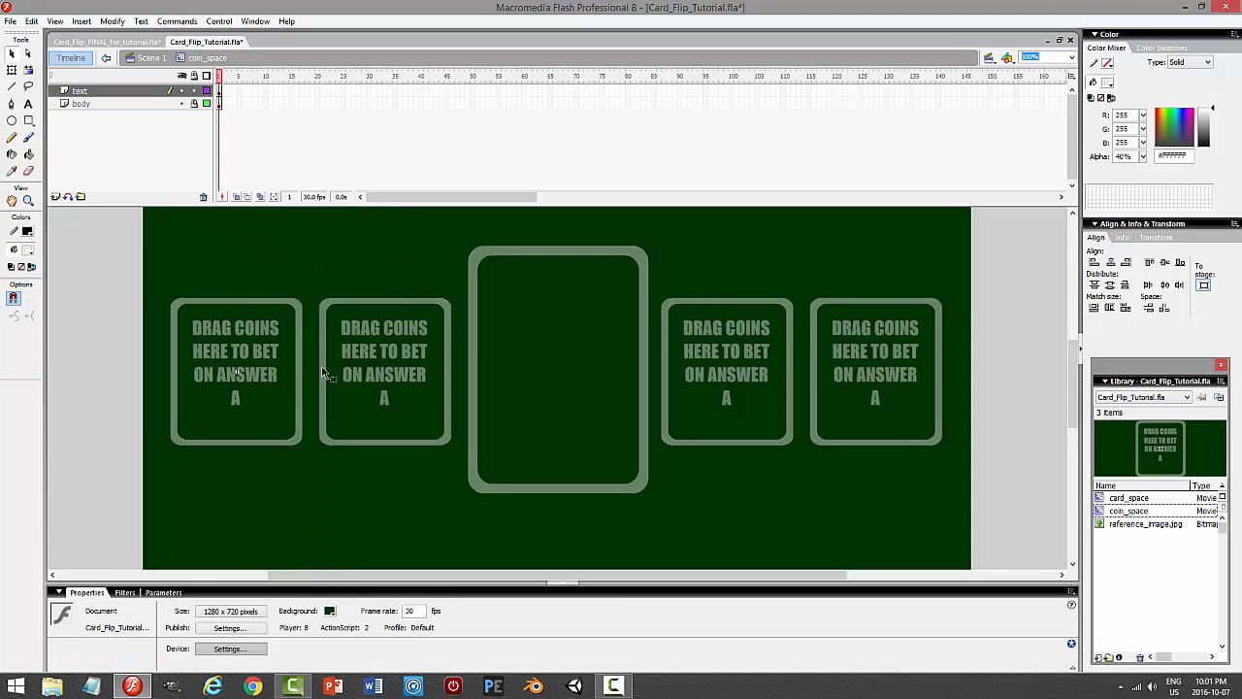
Lower the coin space text's fill alpha to 20% and deselect it.
click(262, 335)
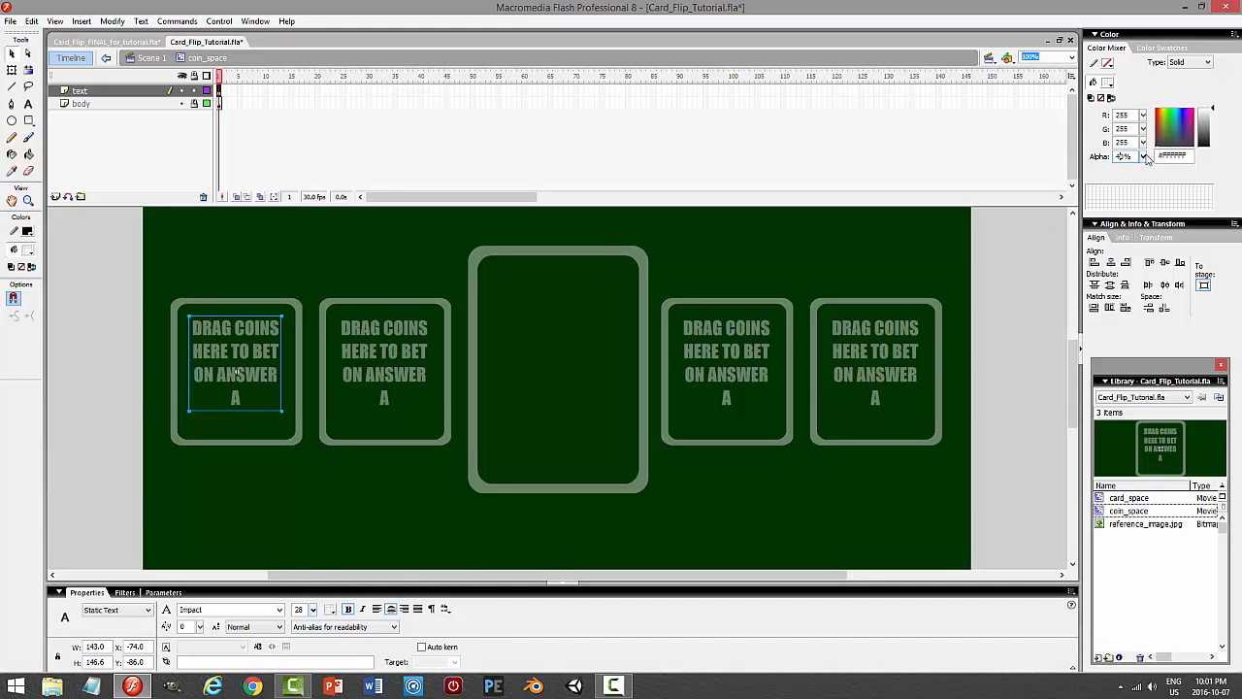
key(Return)
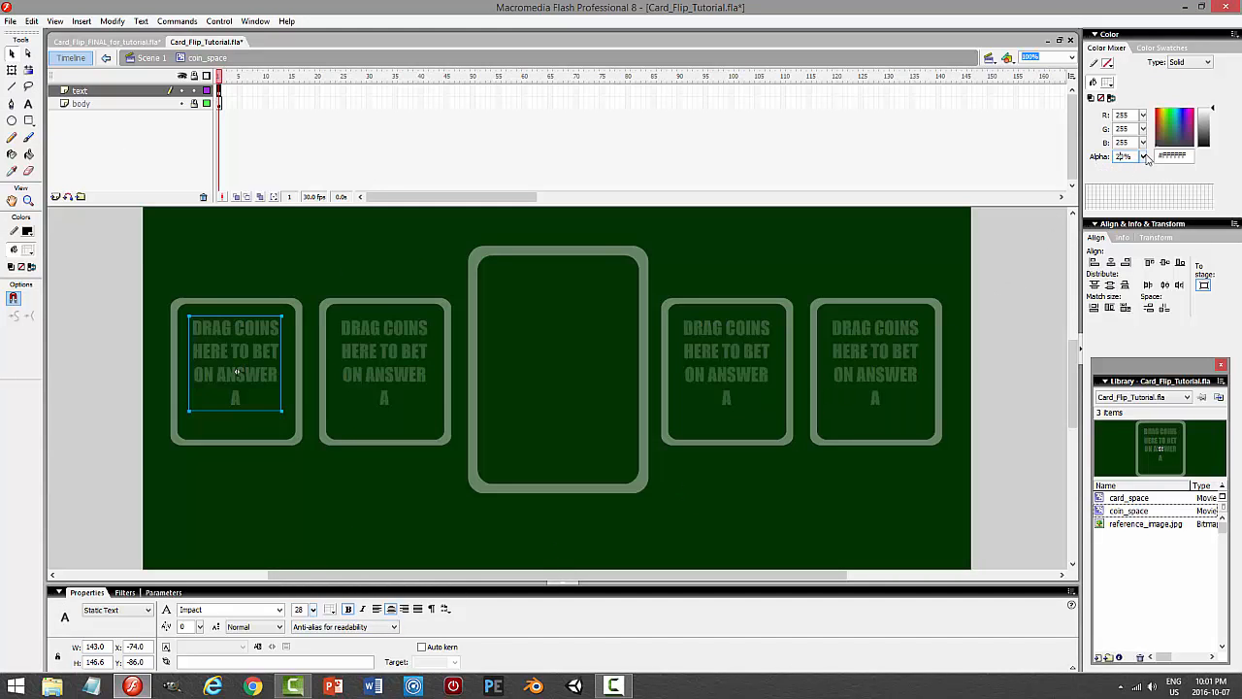
click(802, 498)
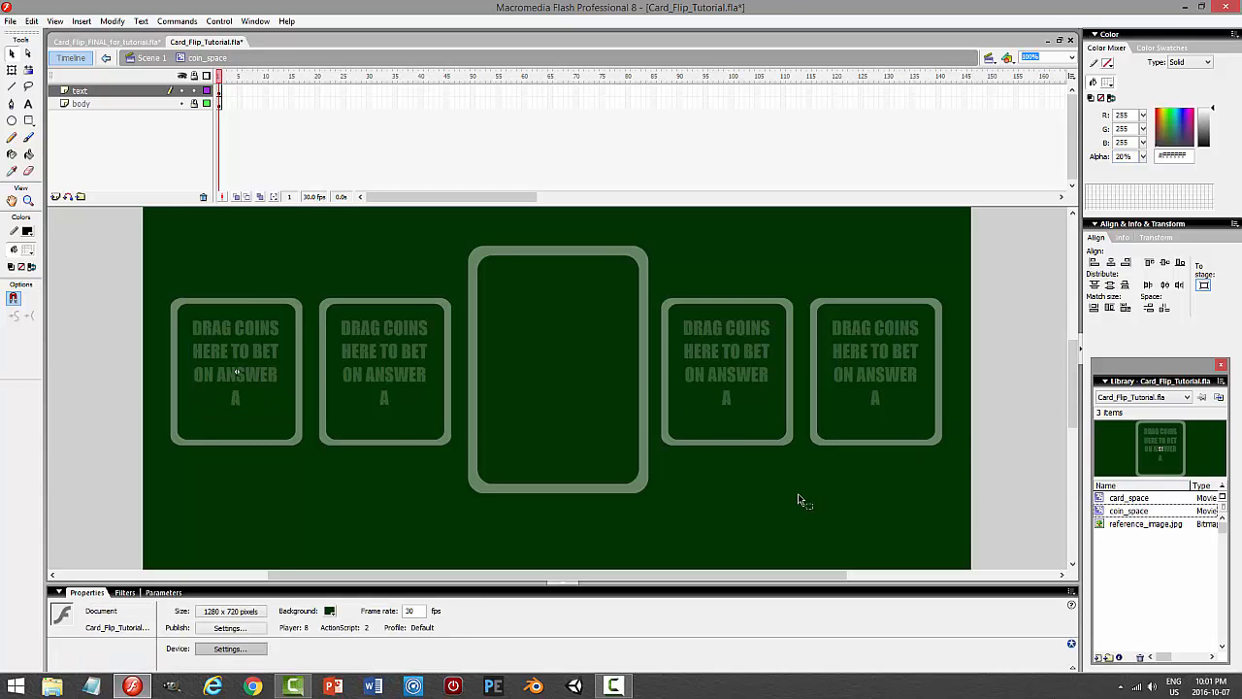
Remove the word ANSWER from the coin space text, keeping the letter A on its own line below "ON".
drag(1073, 378, 1105, 360)
click(27, 104)
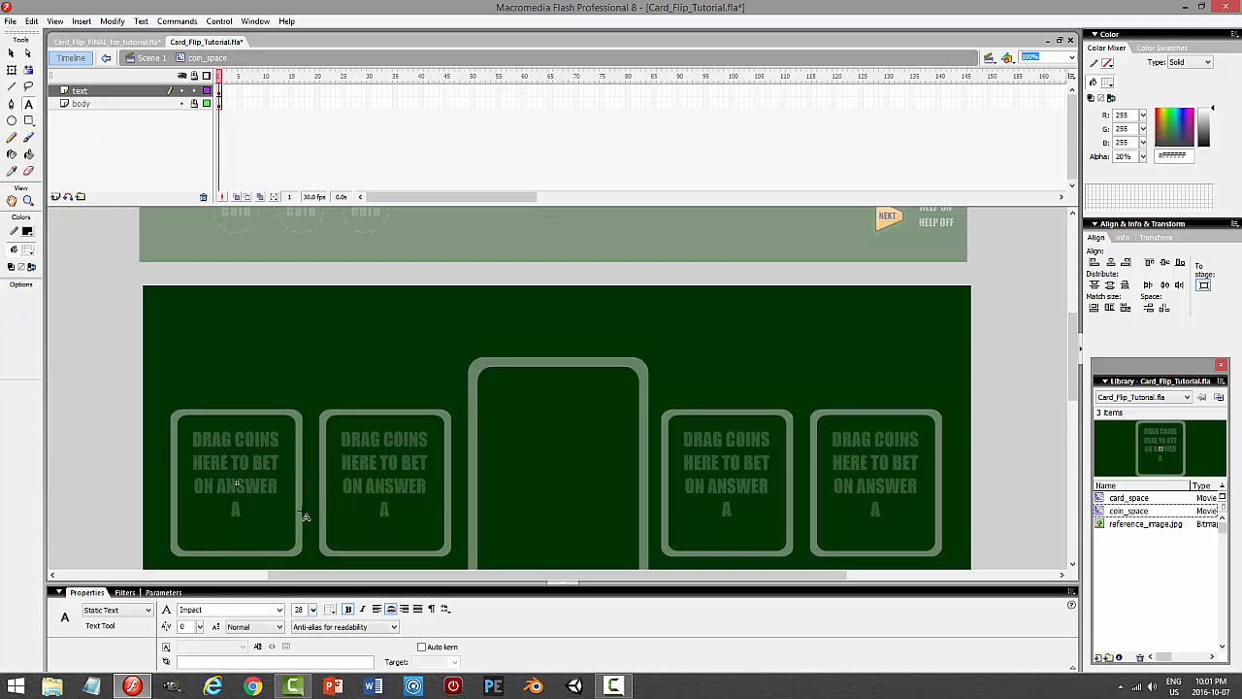
click(236, 483)
key(Delete)
key(Delete)
key(Delete)
key(Delete)
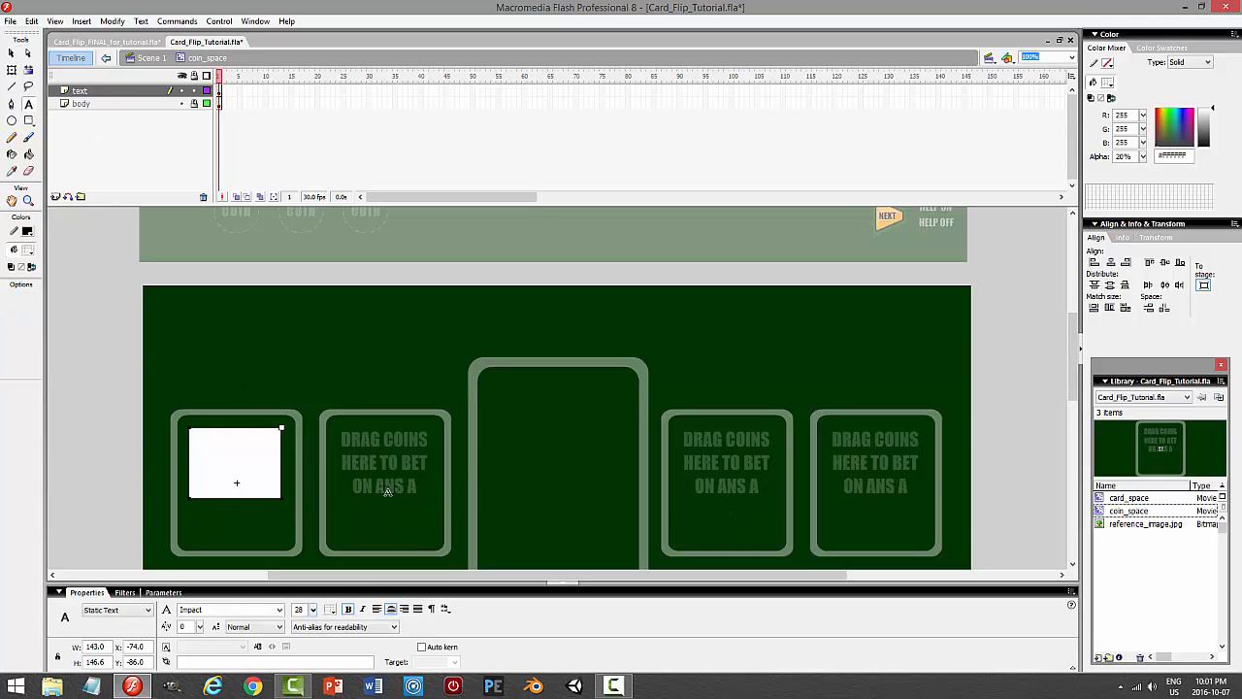
key(BackSpace)
key(BackSpace)
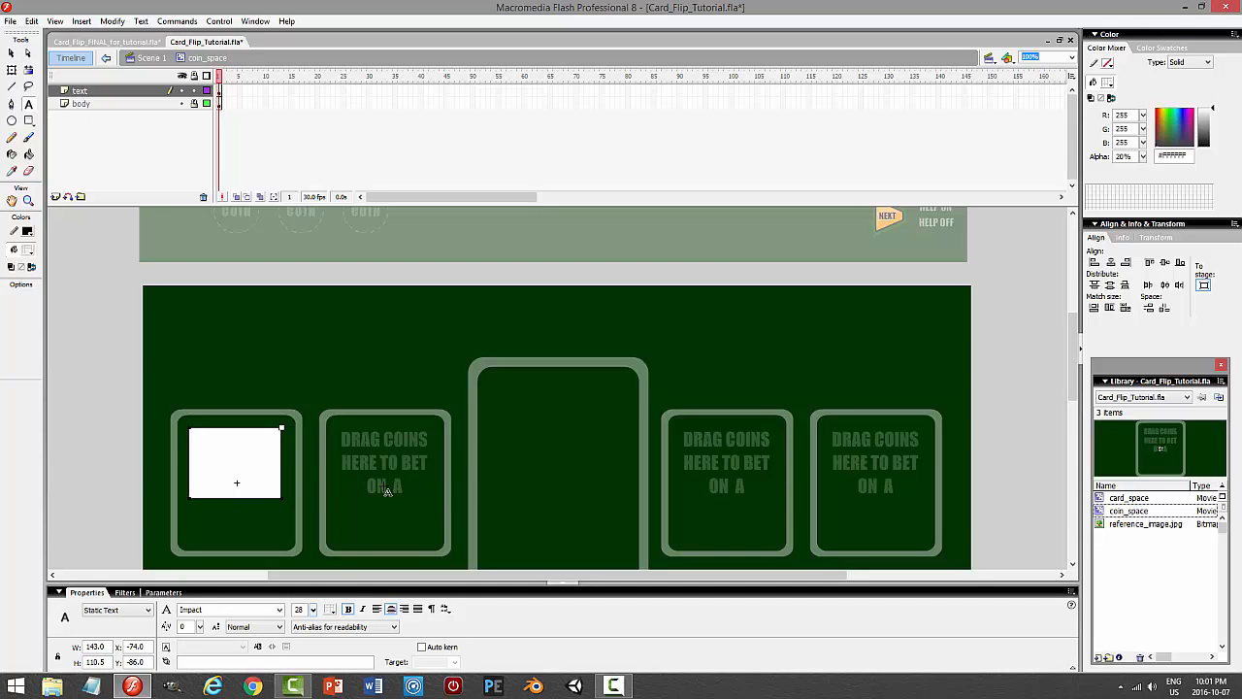
key(BackSpace)
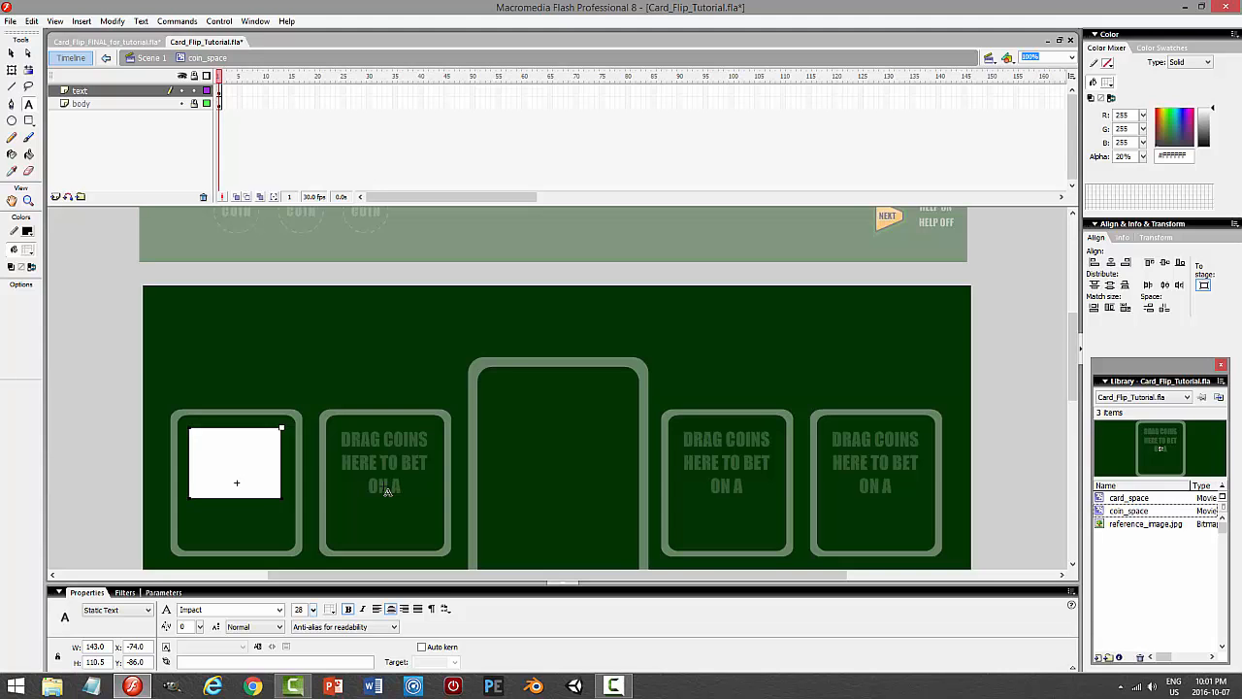
key(Return)
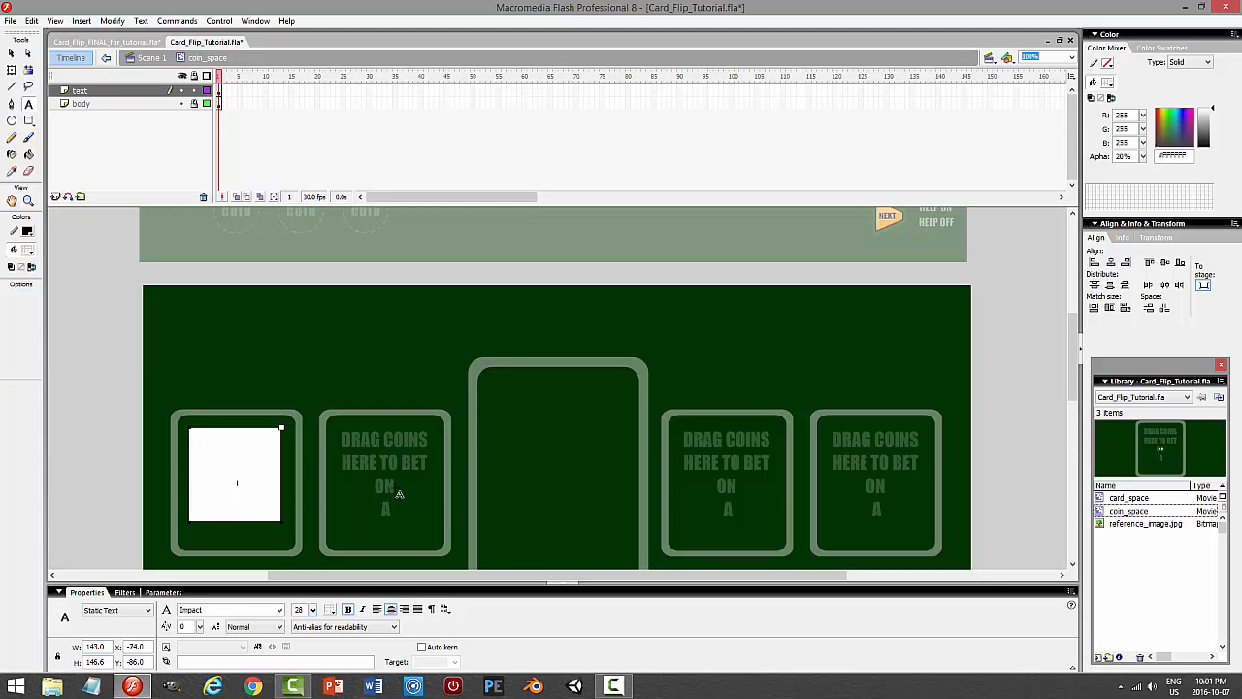
click(12, 54)
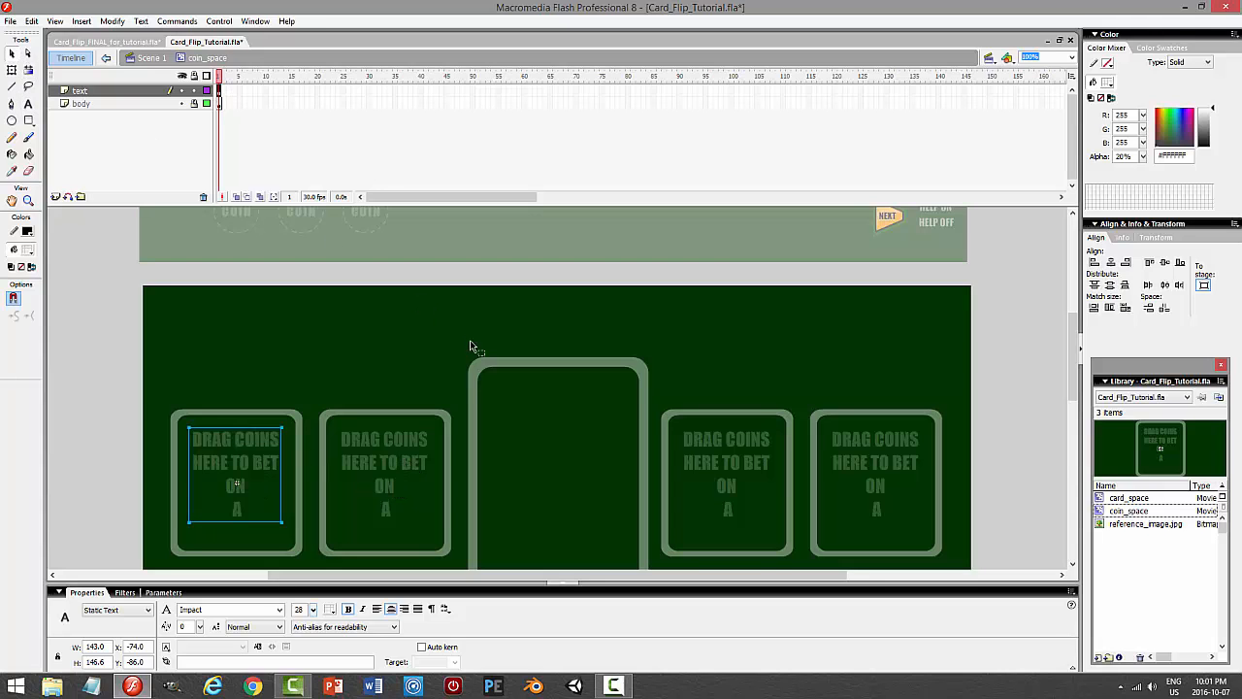
click(469, 346)
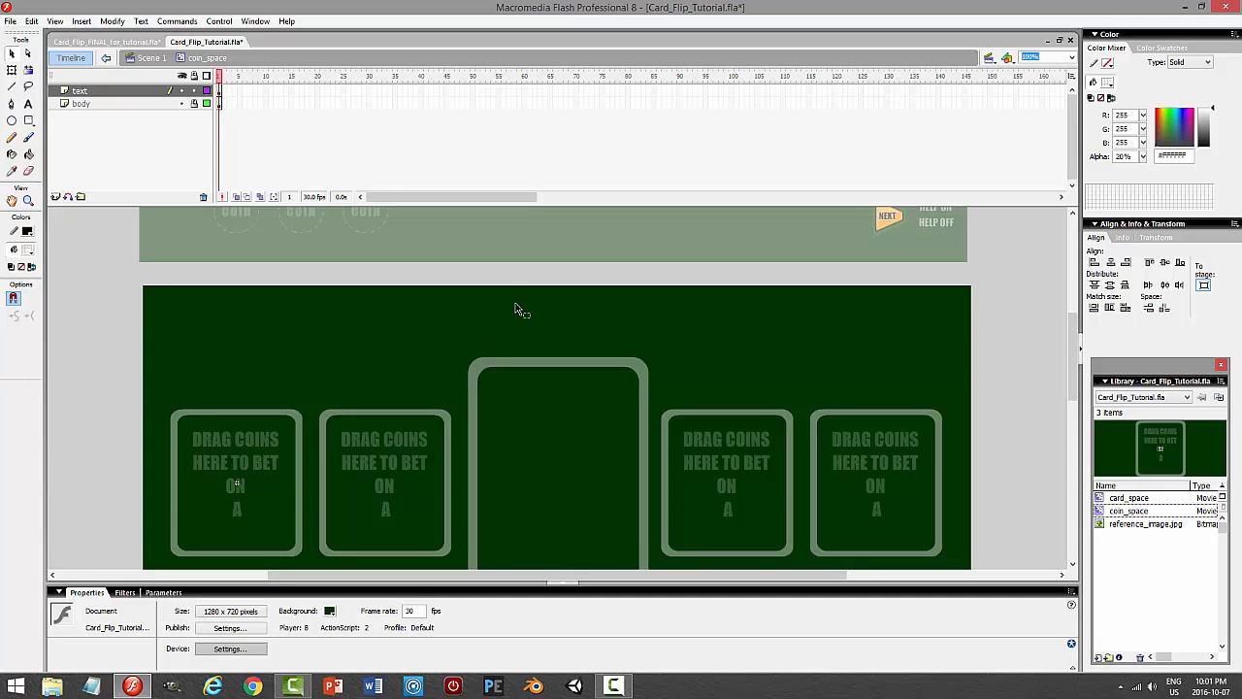
Return to Scene 1 and duplicate the leftmost coin space's symbol under the name coin_space_A.
click(149, 58)
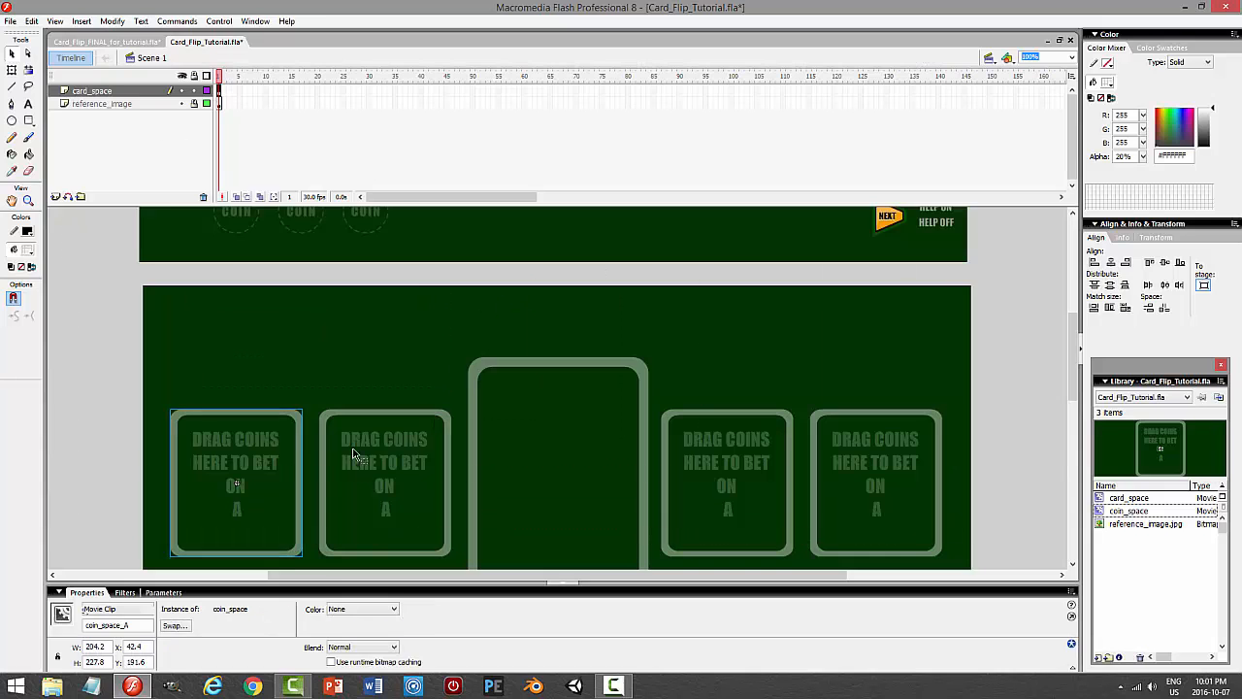
right_click(280, 414)
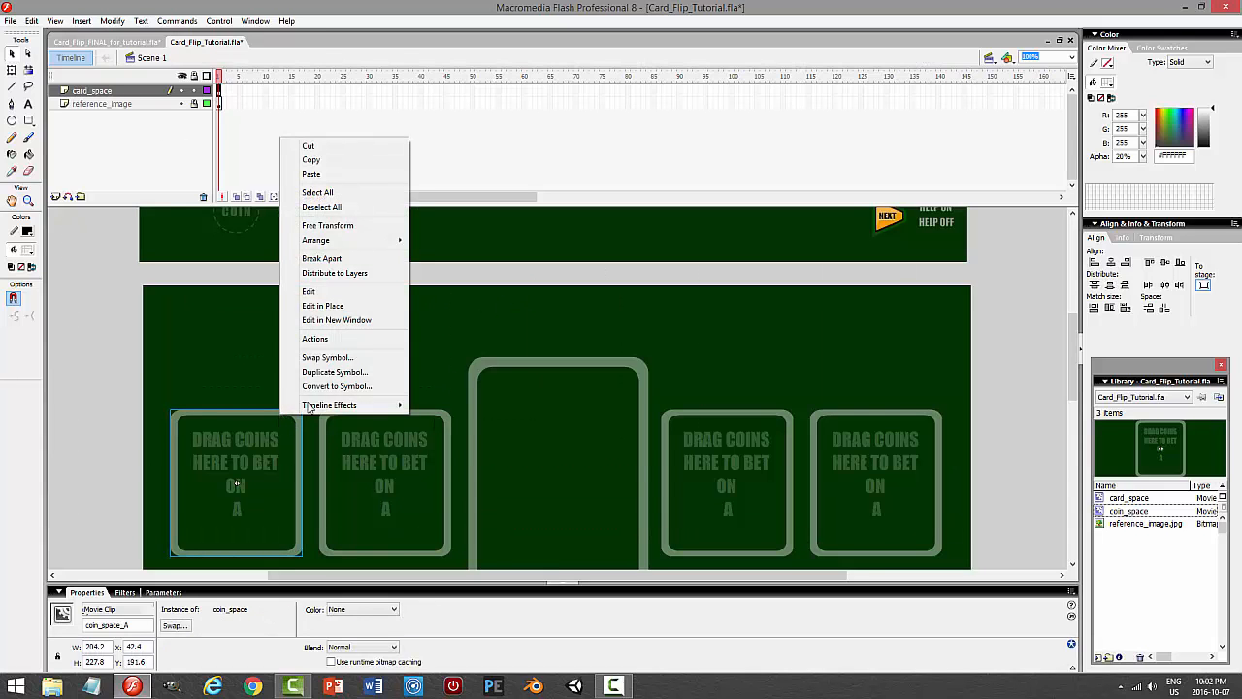
click(330, 376)
click(636, 347)
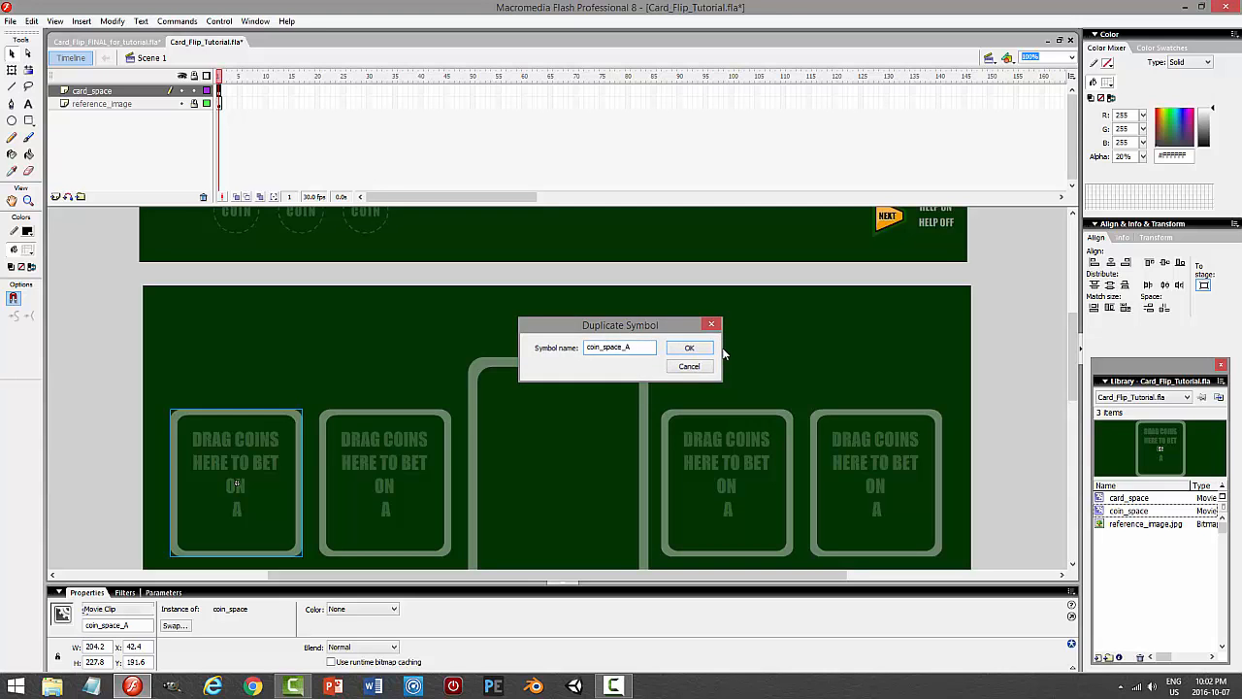
key(Return)
Duplicate the second coin space's symbol under the name coin_space_B.
right_click(389, 414)
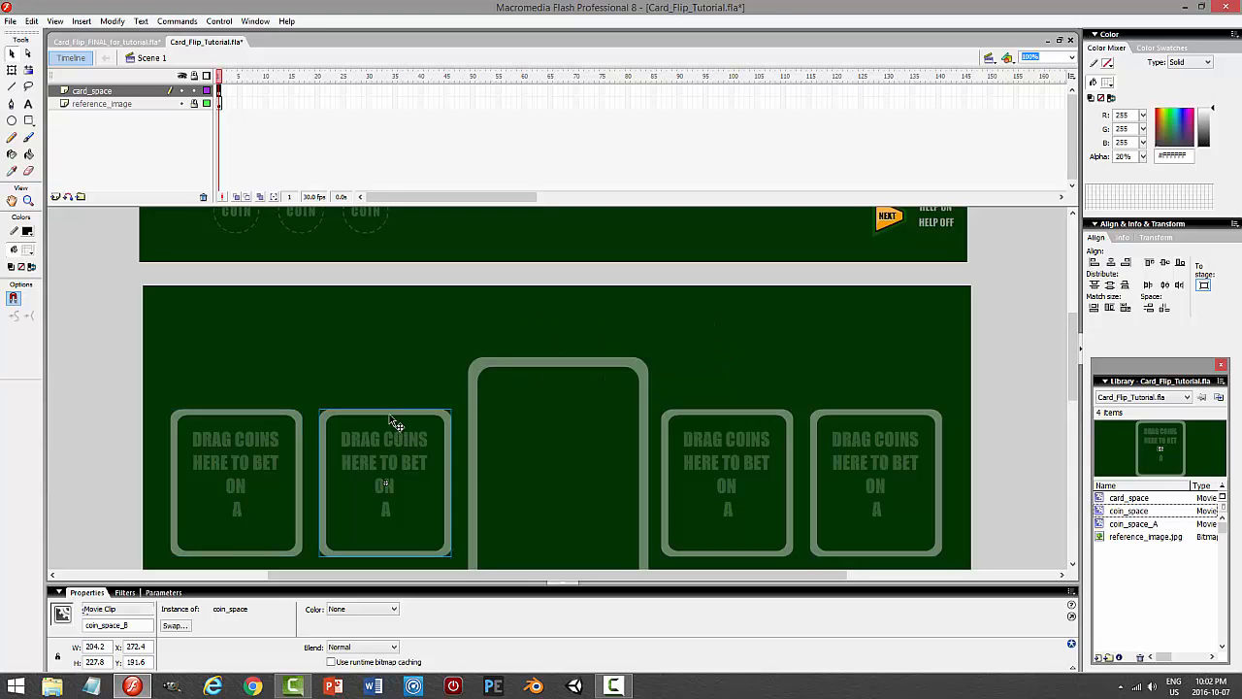
click(442, 373)
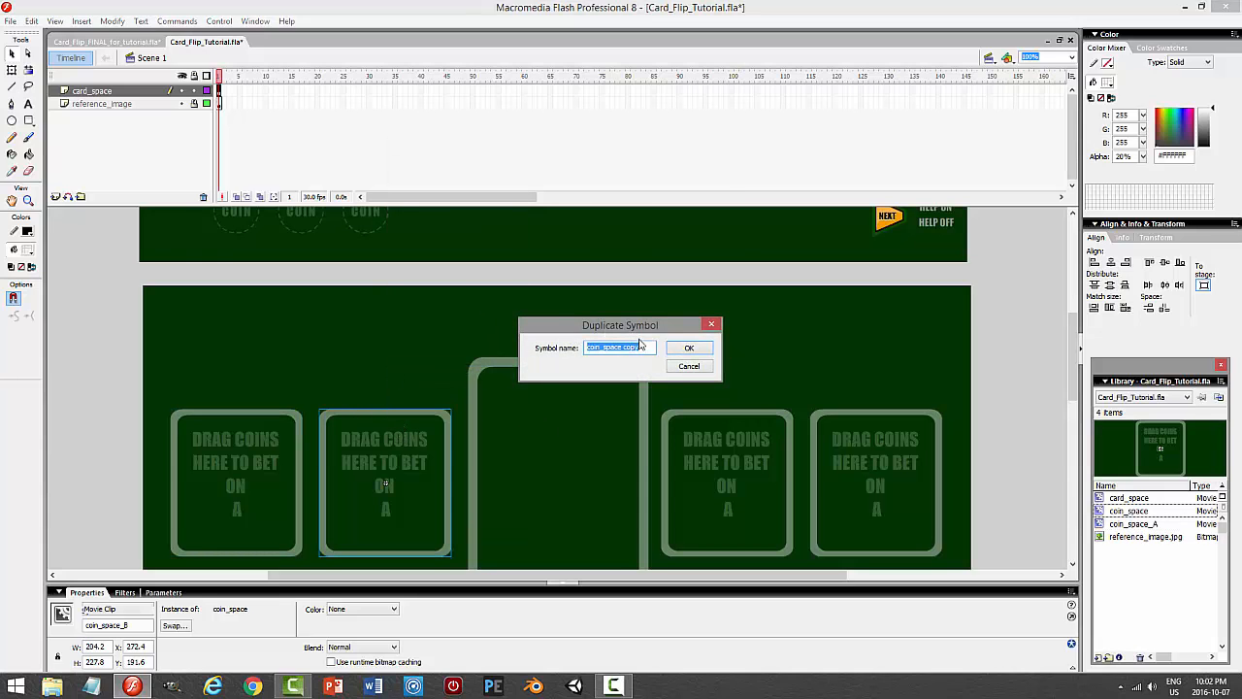
drag(642, 346, 626, 347)
text(_B)
key(Return)
Duplicate the symbol of the coin space just right of the central card space under the name coin_space_C.
click(732, 420)
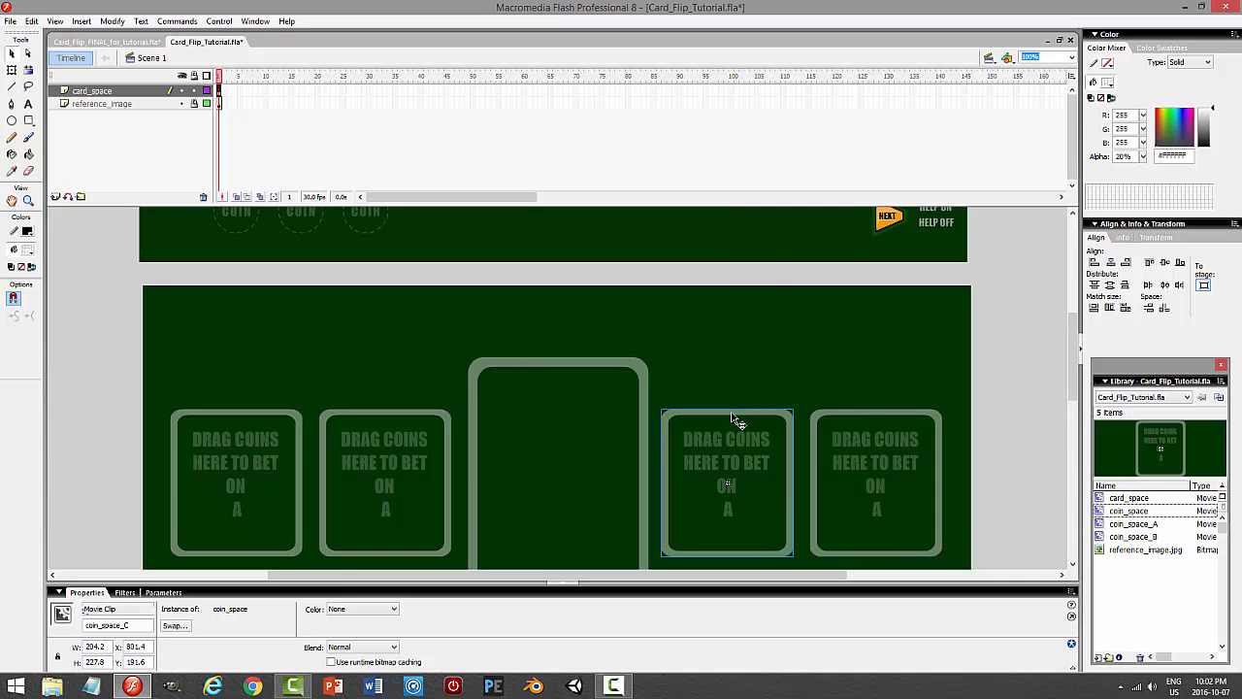
right_click(732, 420)
click(776, 372)
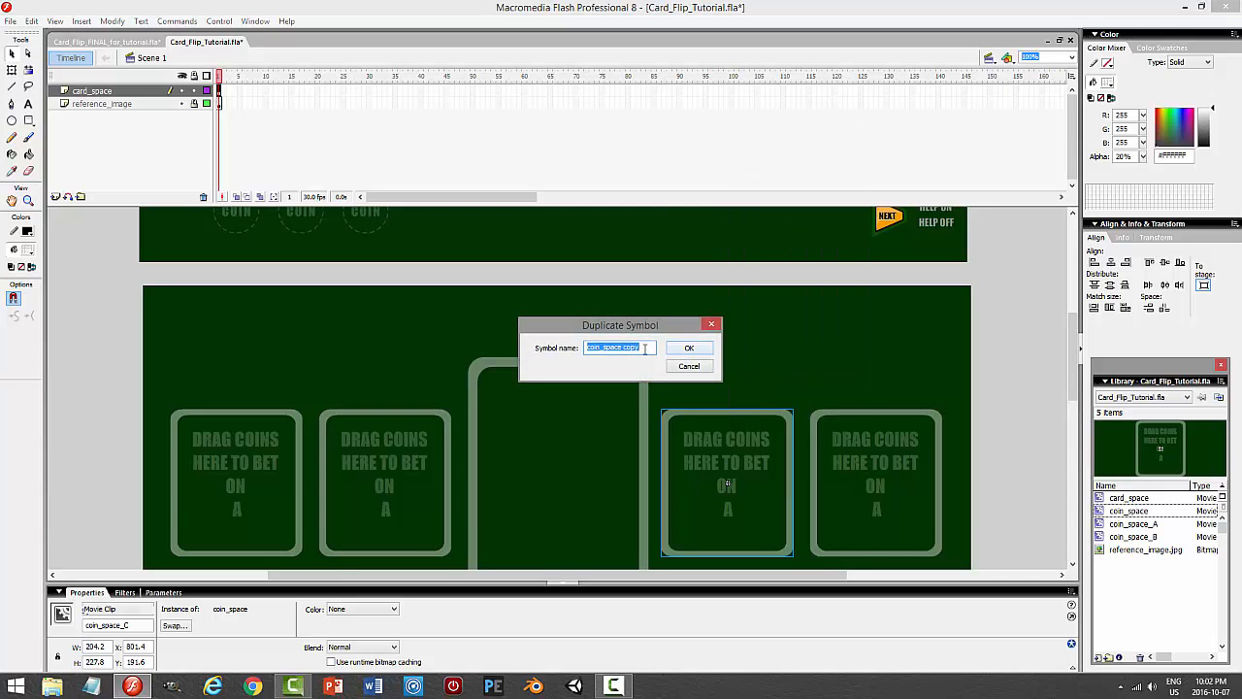
drag(644, 349, 624, 350)
text(_C)
key(Return)
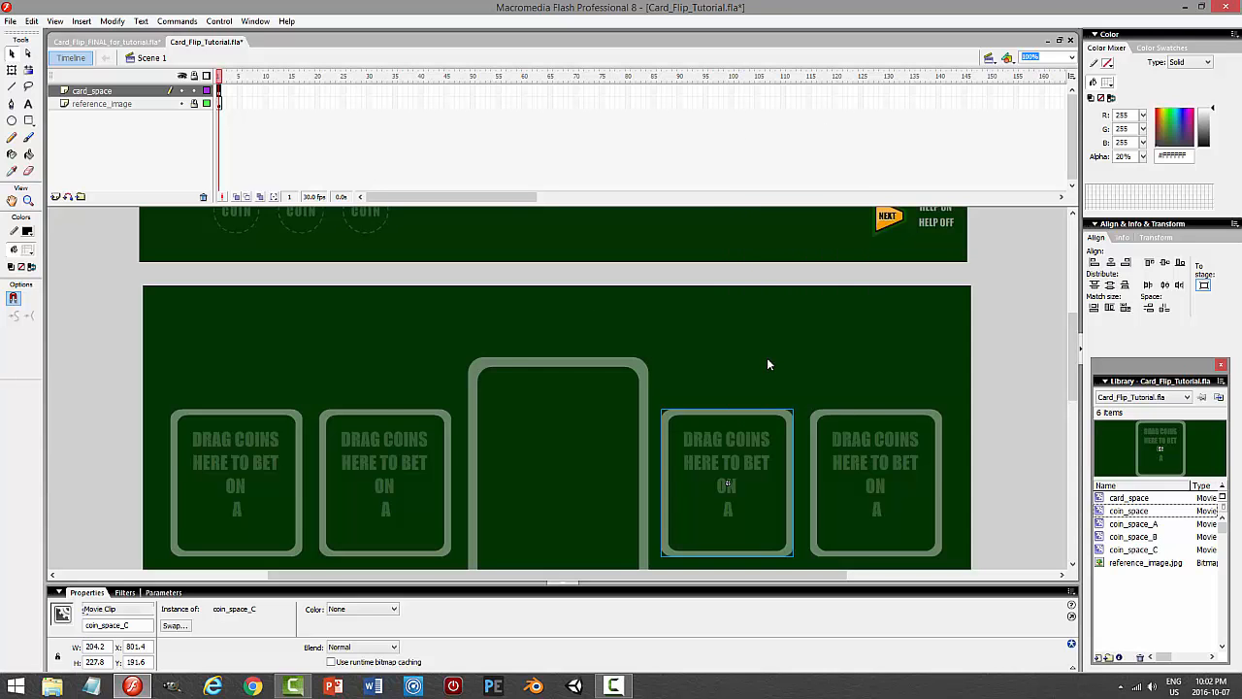
Duplicate the rightmost coin space's symbol under the name coin_space_D.
click(877, 421)
right_click(875, 415)
click(928, 371)
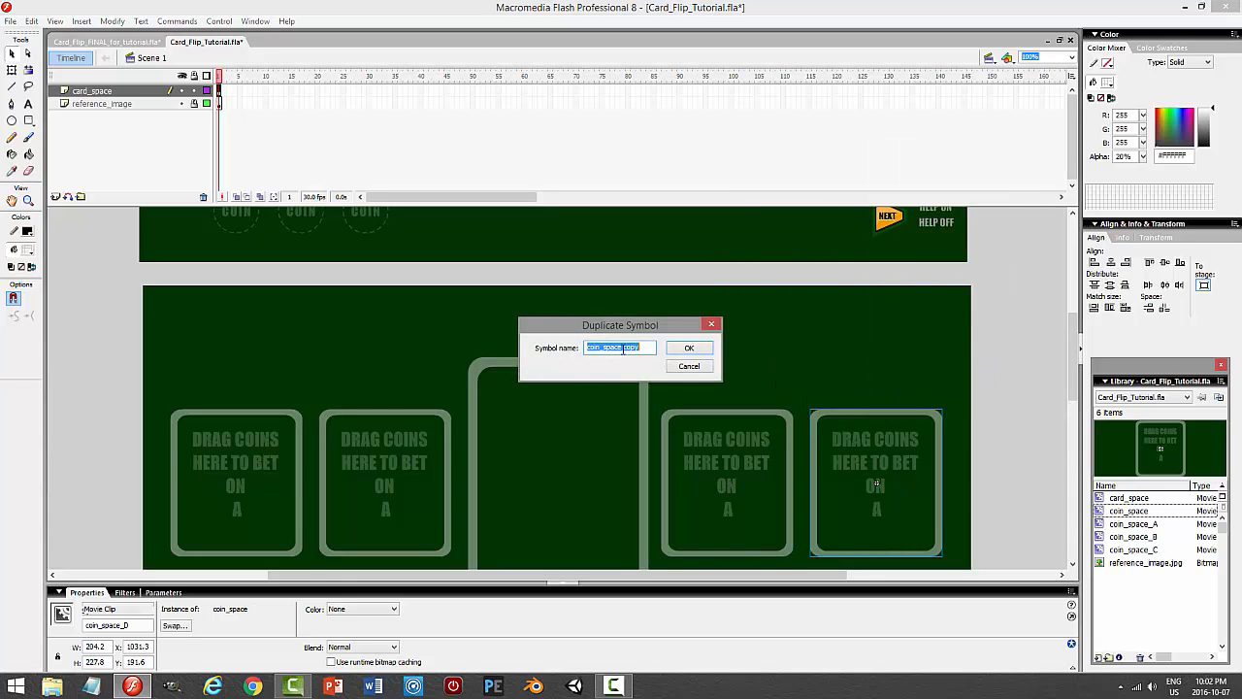
click(649, 346)
text(_D)
key(Return)
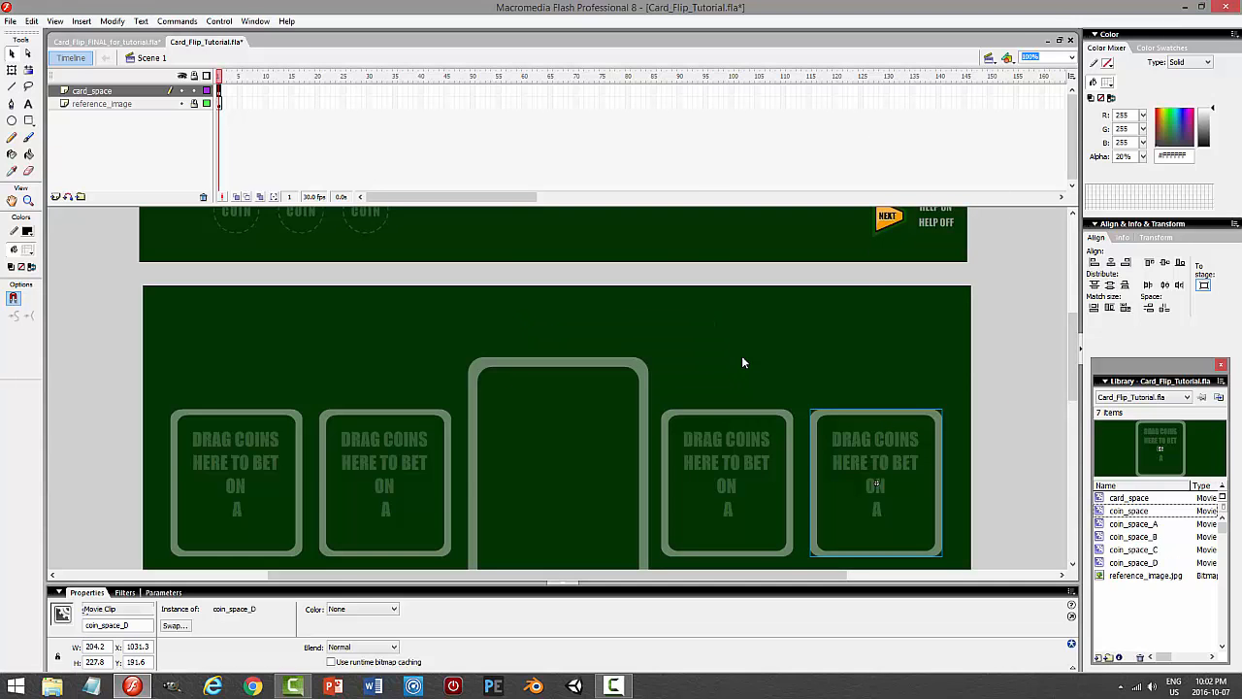
Change the letter in coin_space_B's text from A to B and return to Scene 1.
double_click(386, 446)
key(t)
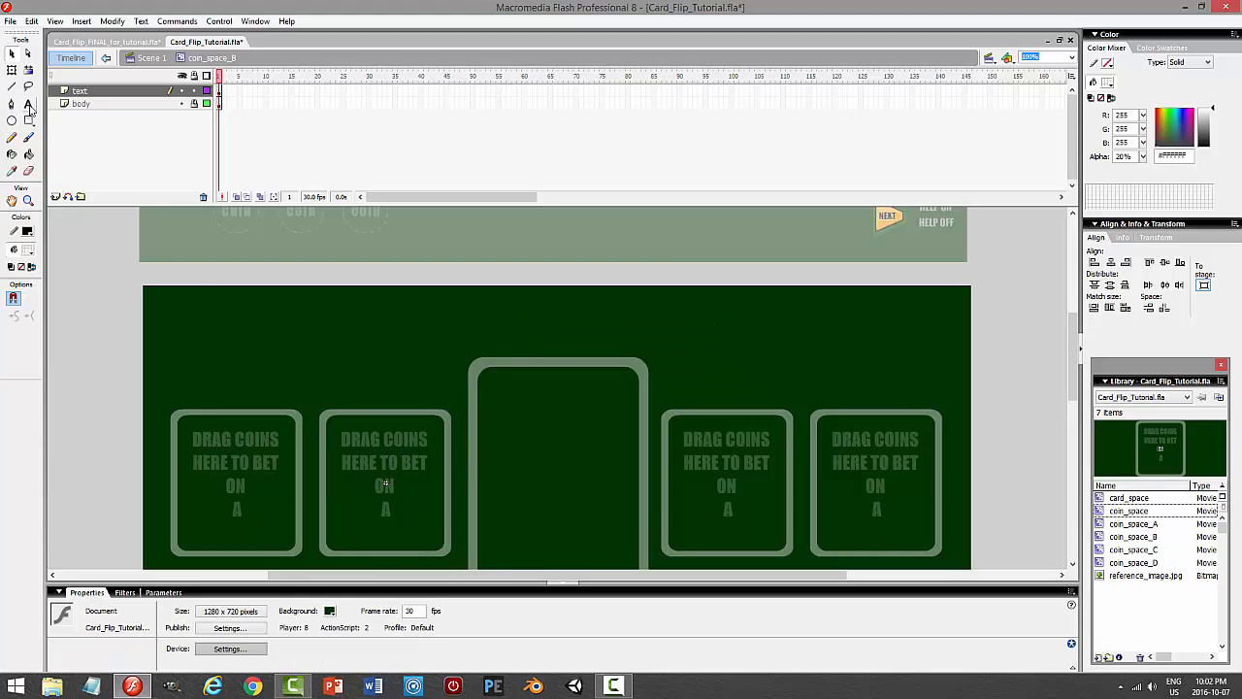
click(391, 509)
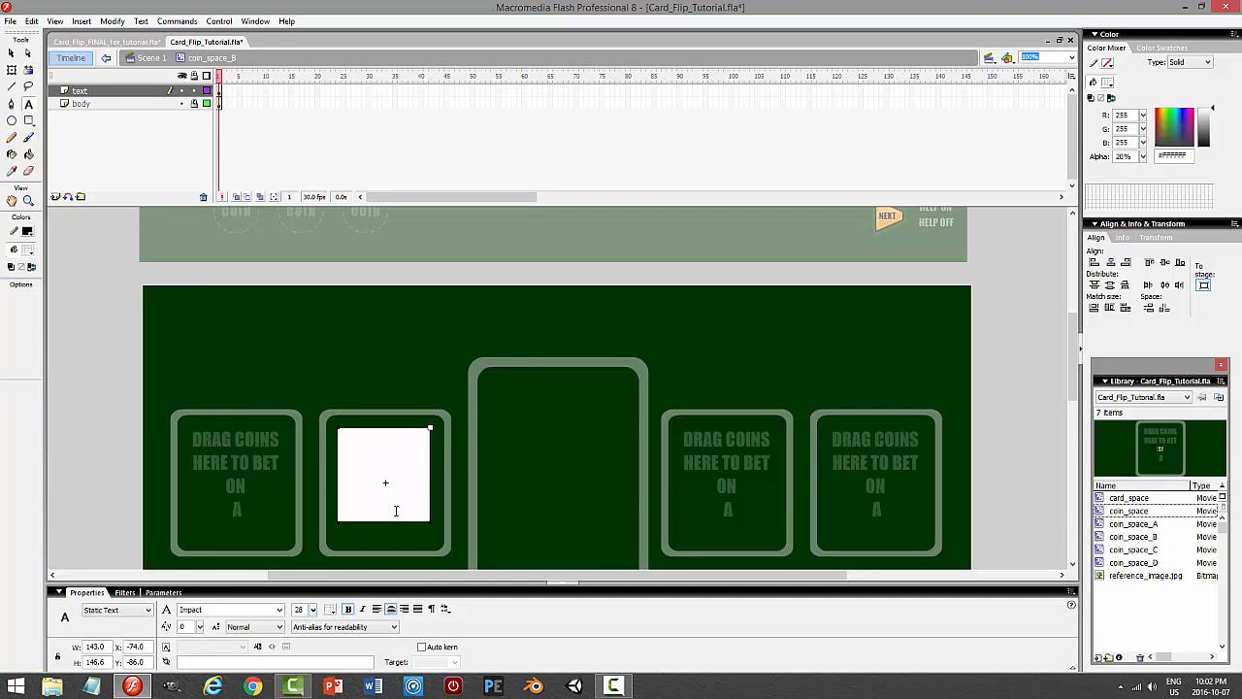
click(151, 58)
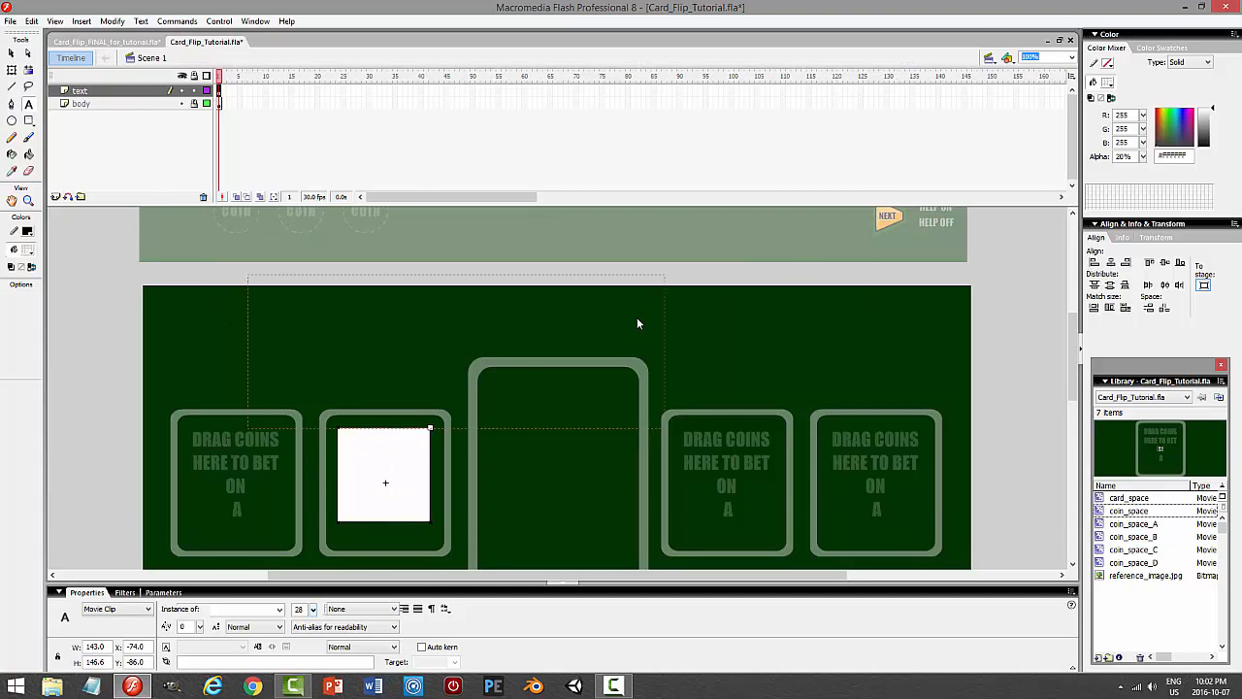
click(11, 54)
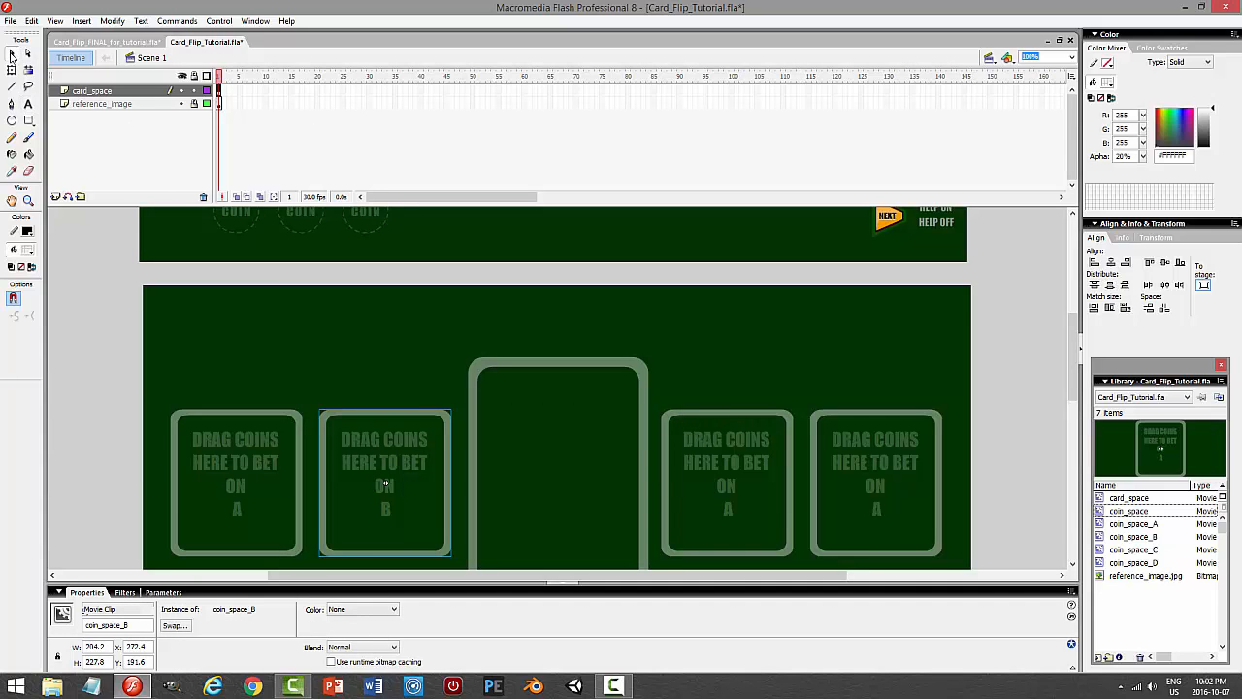
Change the letter in coin_space_C's text from A to C and return to Scene 1.
double_click(728, 423)
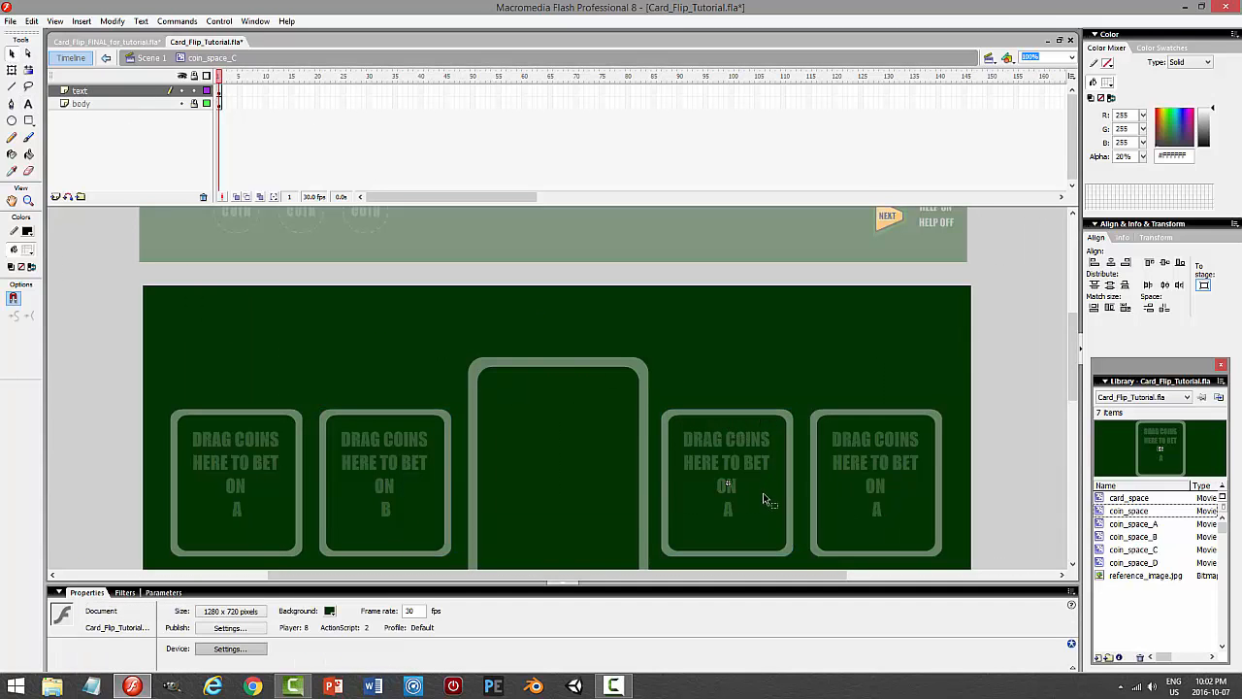
click(28, 103)
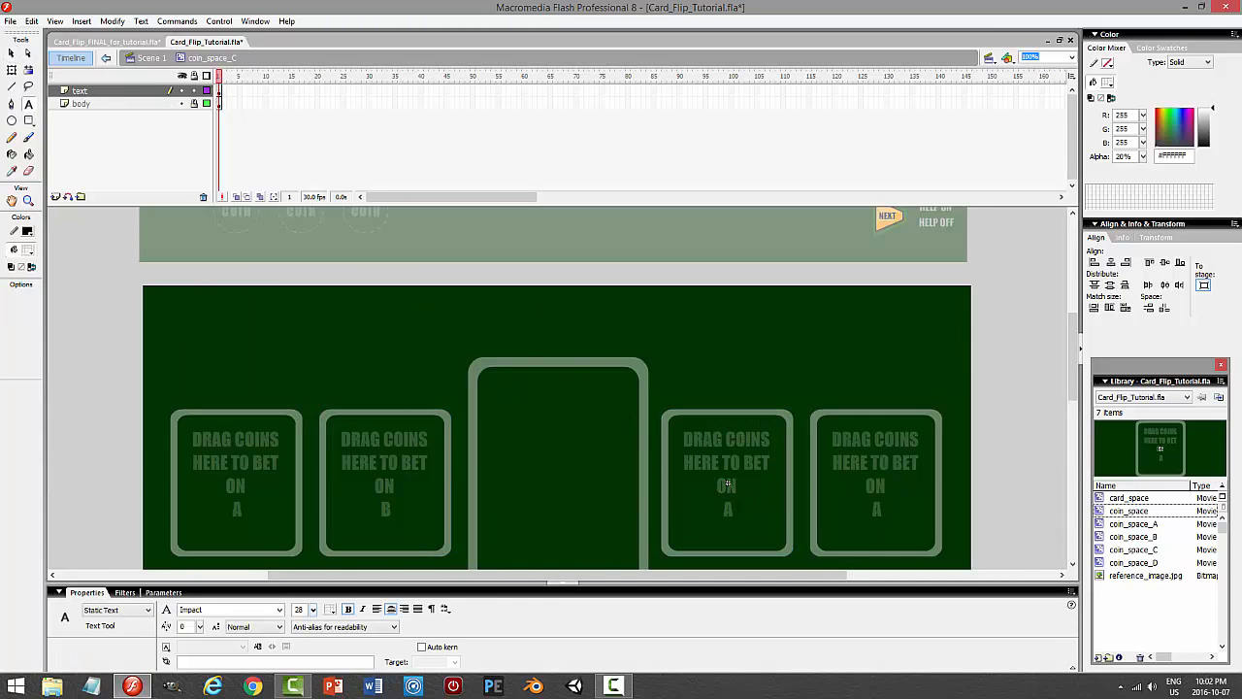
click(731, 510)
key(ctrl+a)
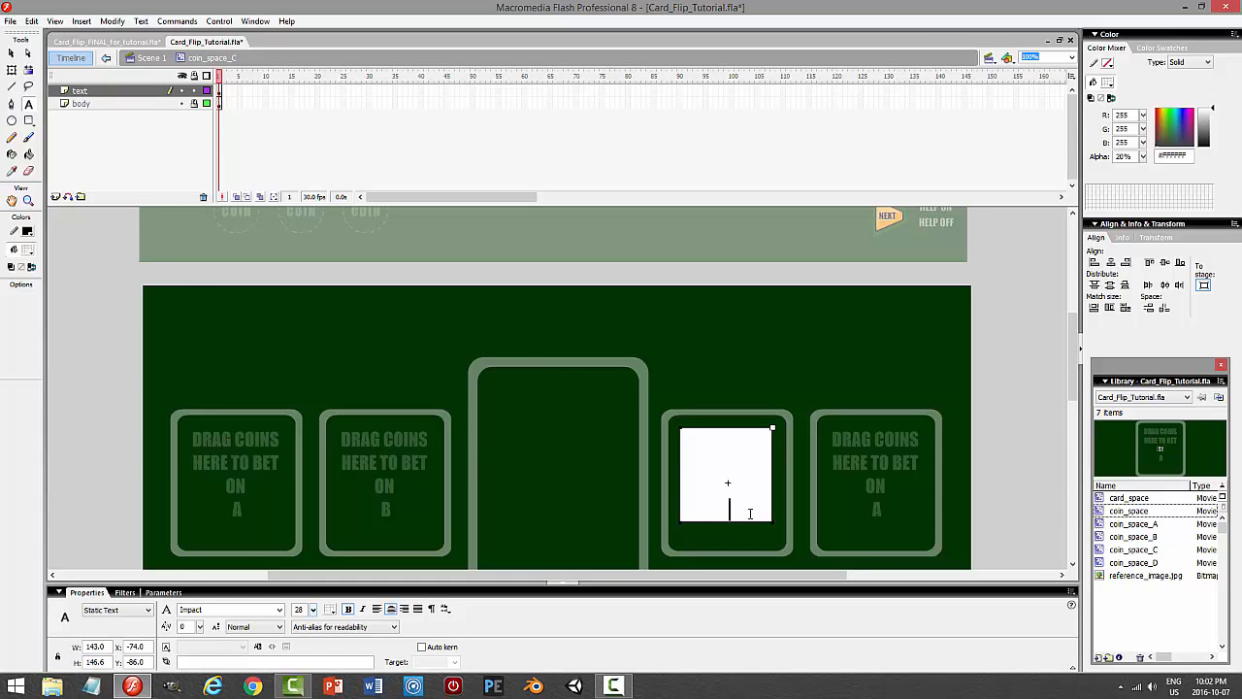
click(11, 53)
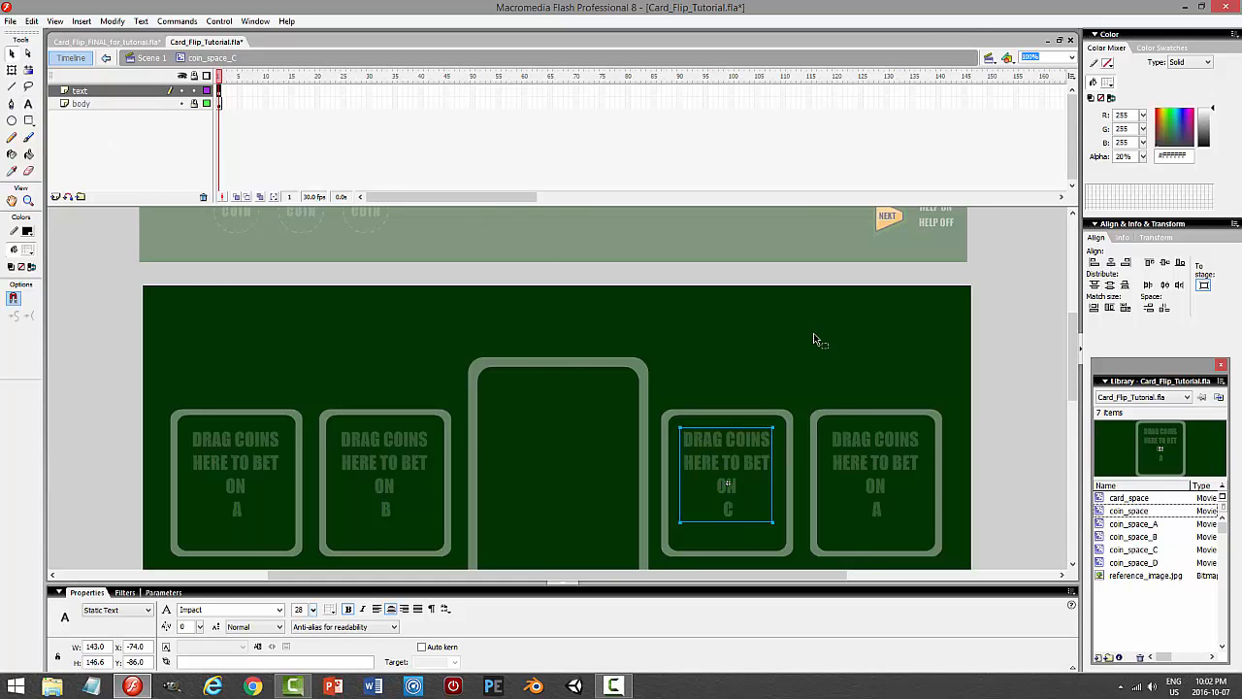
double_click(861, 437)
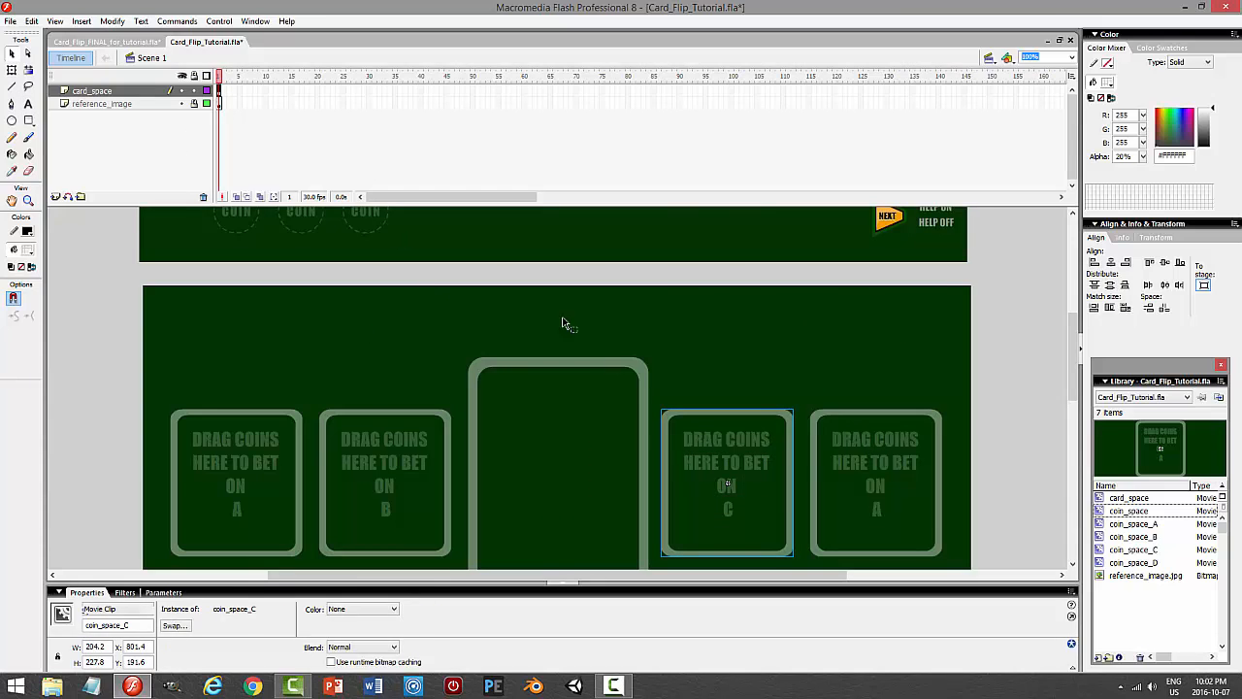
Open coin_space_D, change the letter in its text from A to D, and deselect the text.
click(845, 422)
click(859, 438)
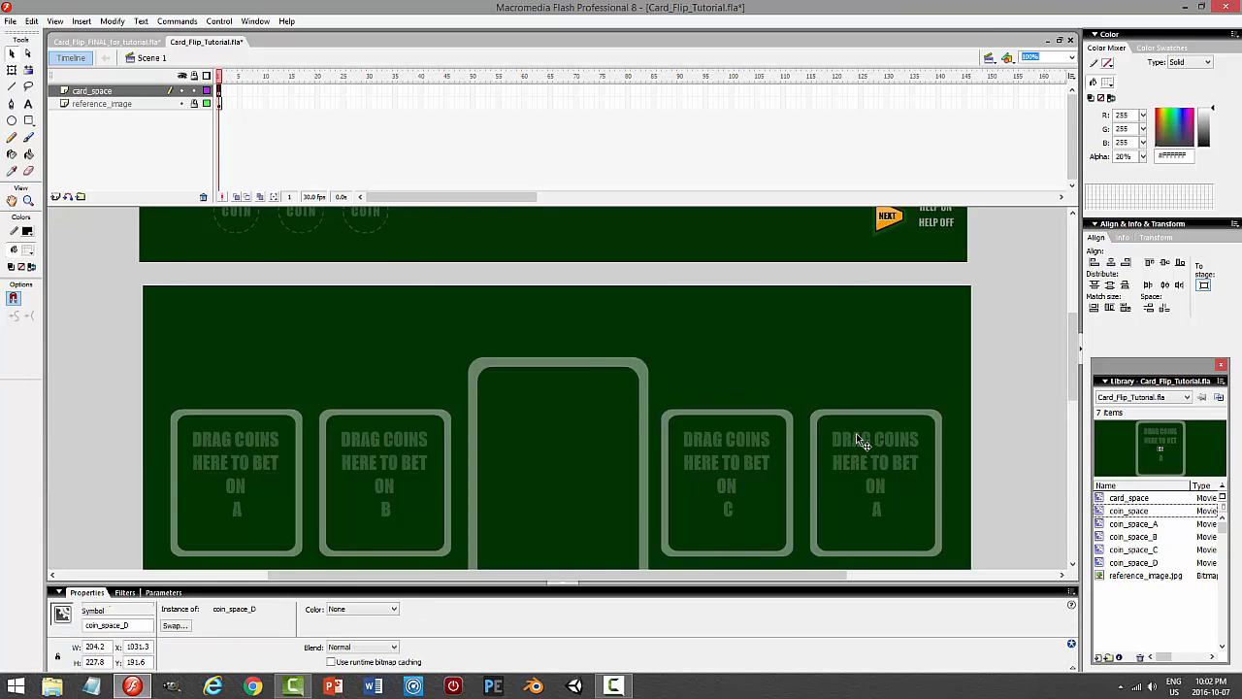
key(ctrl+e)
key(t)
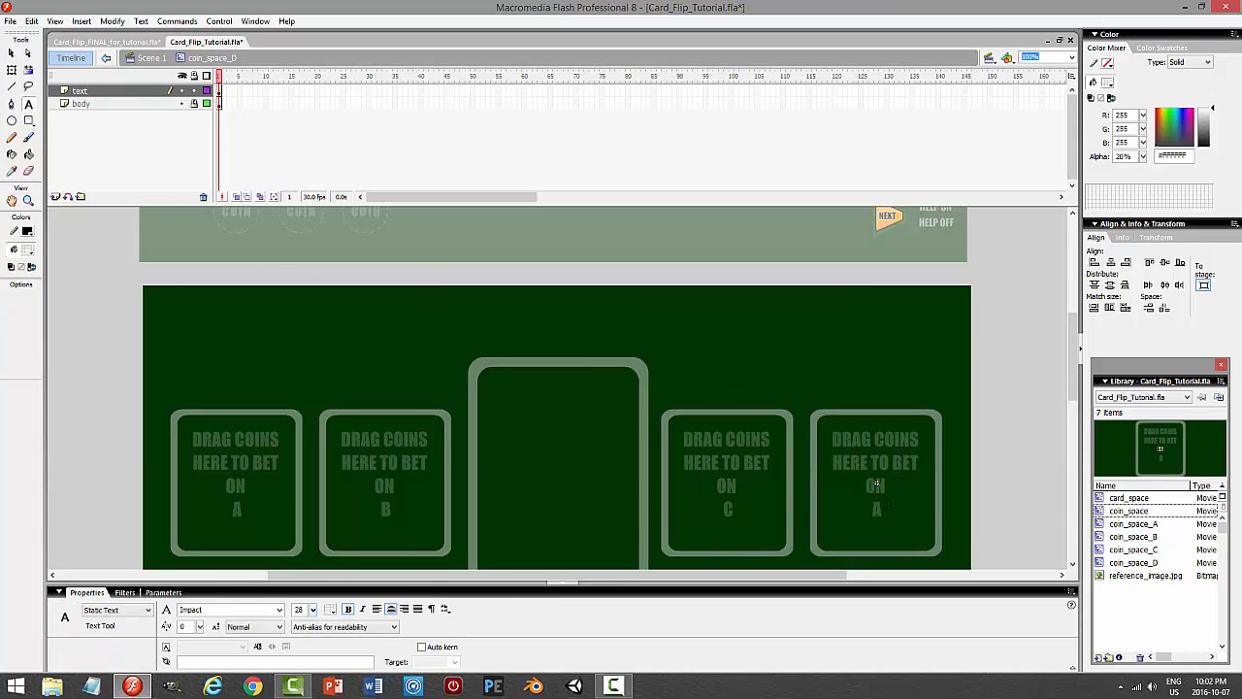
click(877, 482)
key(ctrl+a)
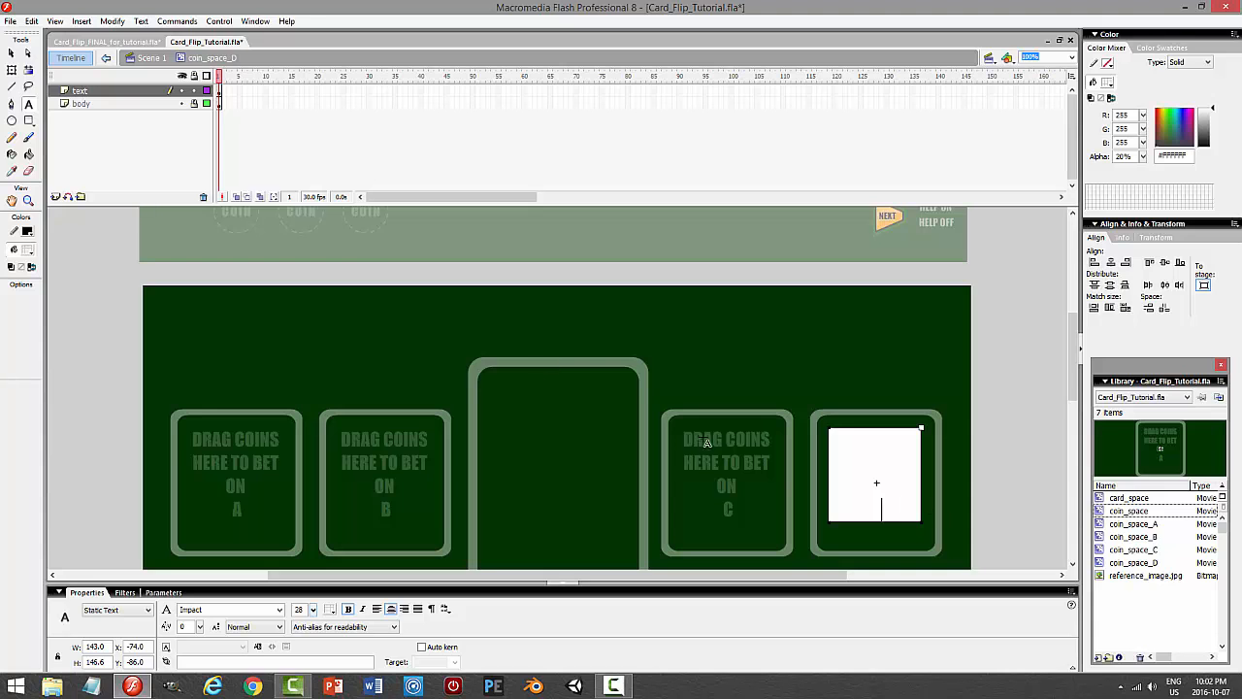
click(13, 54)
click(854, 340)
mouse_move(1077, 354)
mouse_down()
mouse_move(1079, 290)
mouse_move(1077, 368)
mouse_up()
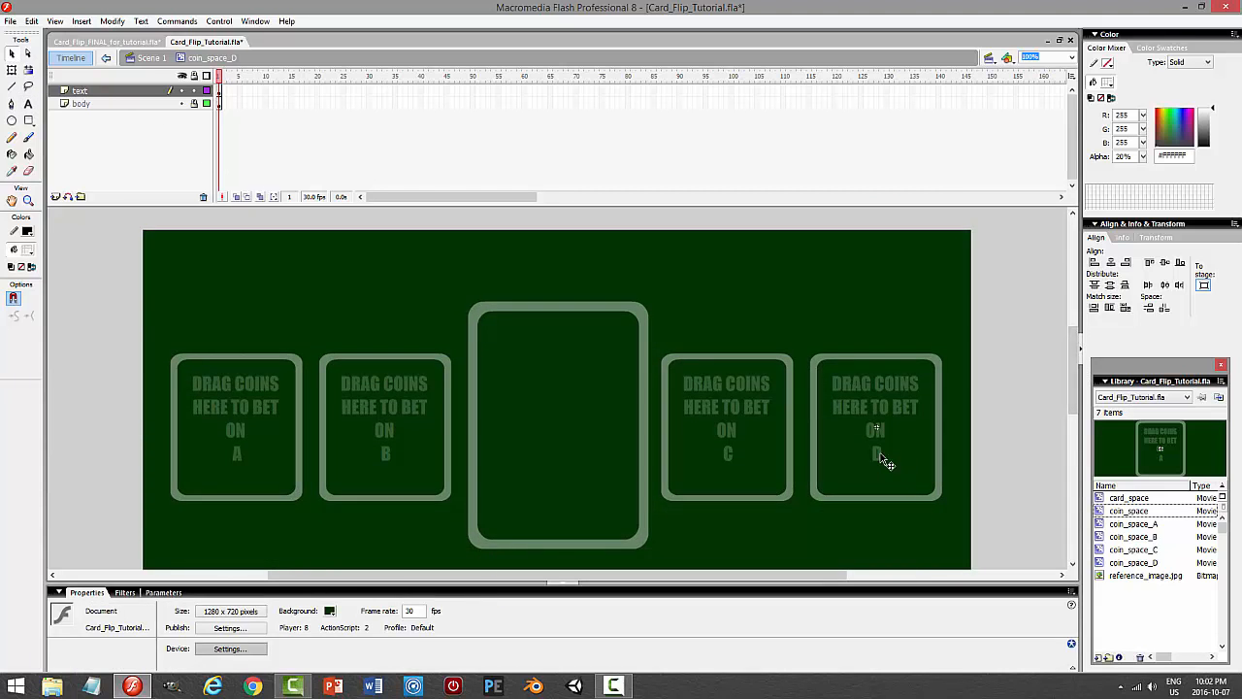
Try a larger font size for only the letter D in coin_space_D's text.
double_click(881, 456)
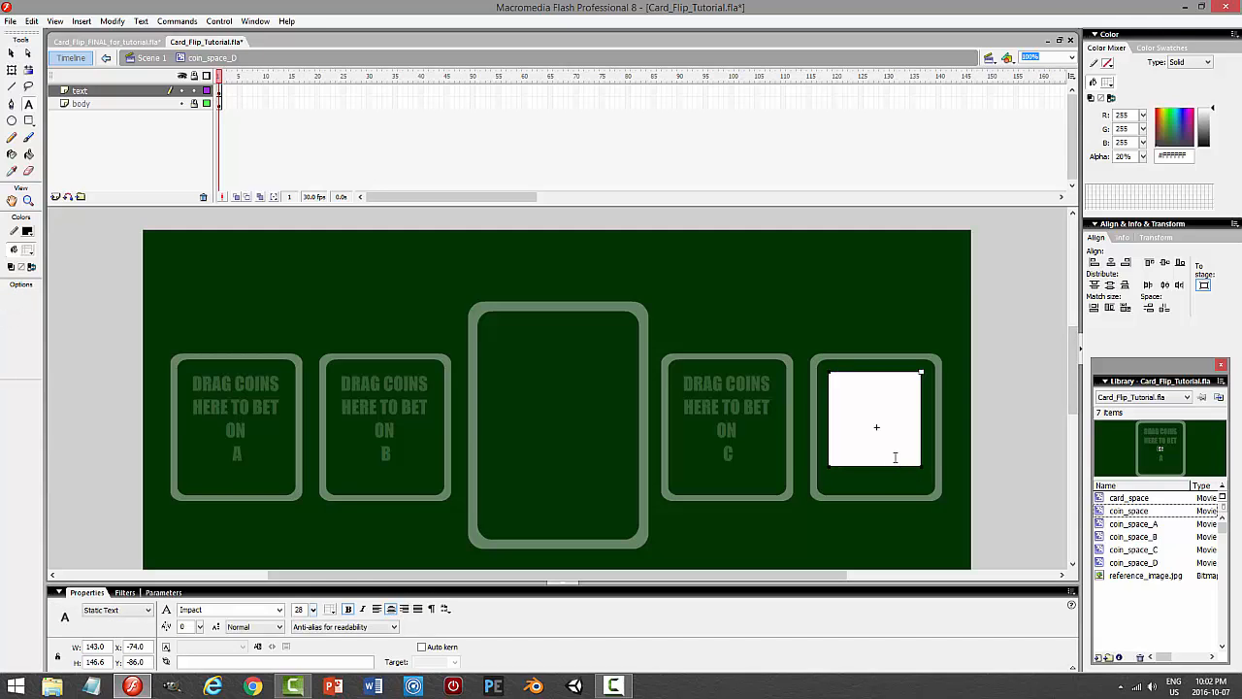
drag(896, 457, 868, 455)
click(312, 608)
key(Return)
click(12, 54)
click(917, 328)
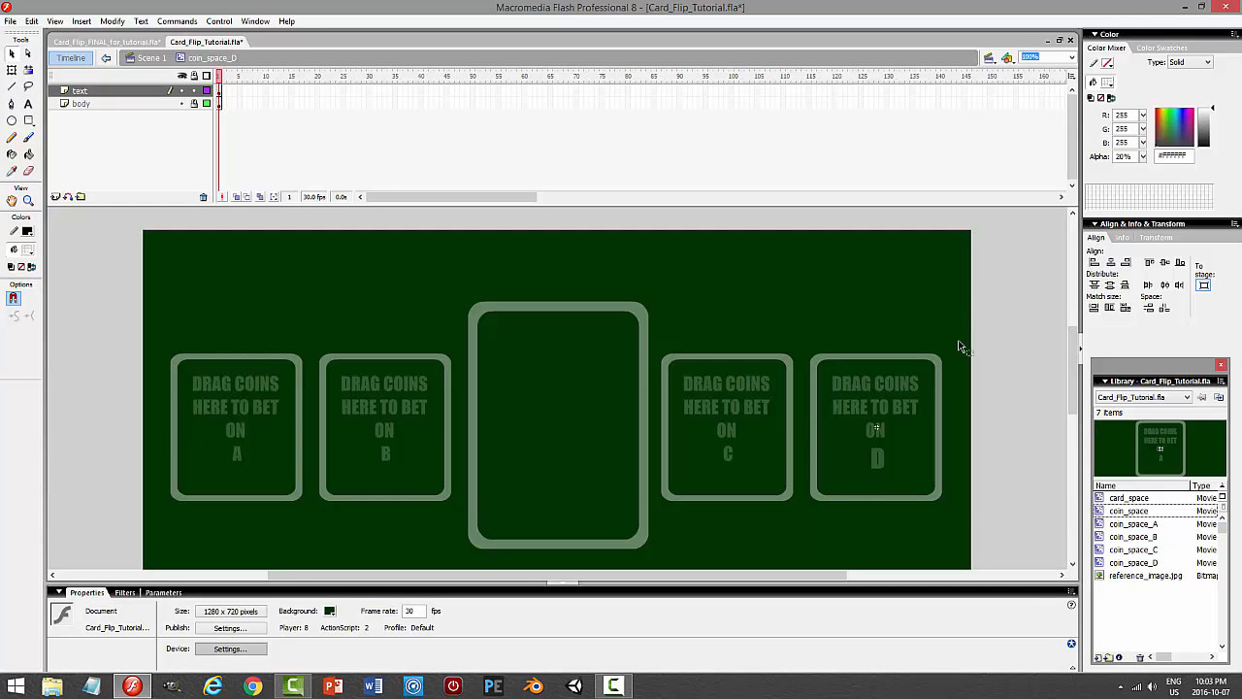
Undo the font size change of the letter D inside coin_space_D.
double_click(730, 437)
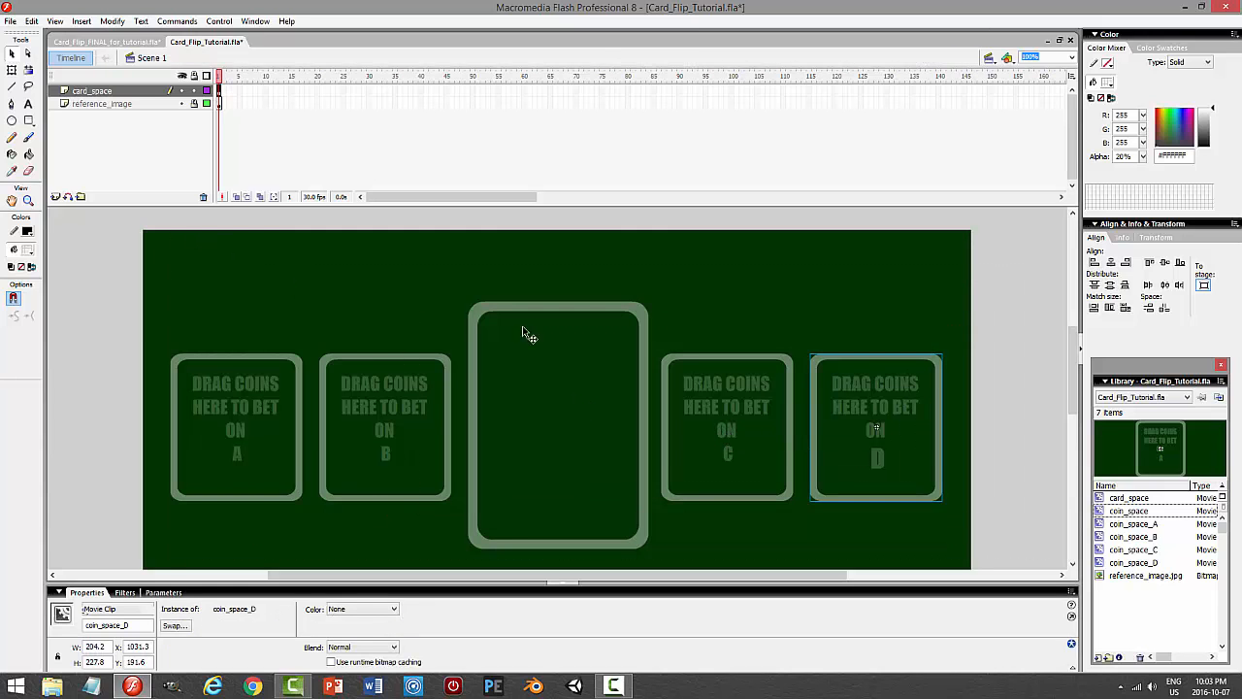
double_click(941, 441)
click(941, 441)
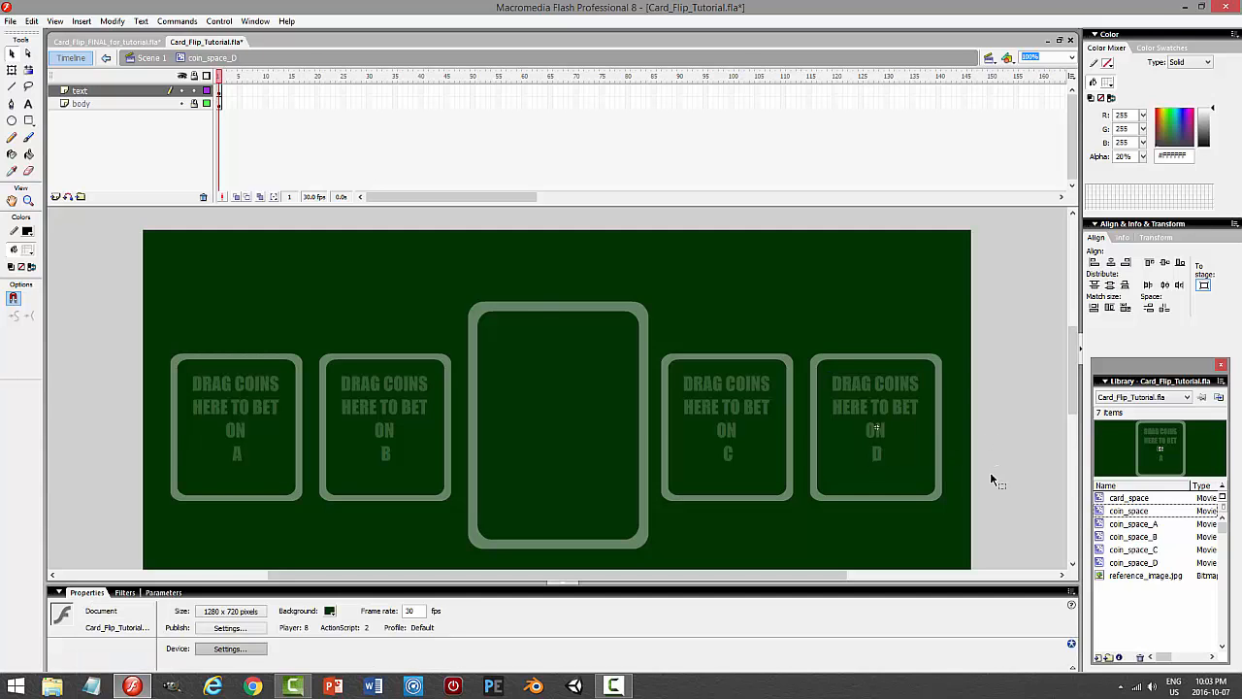
Return to Scene 1 with nothing selected and save Card_Flip_Tutorial.fla.
click(150, 57)
click(981, 317)
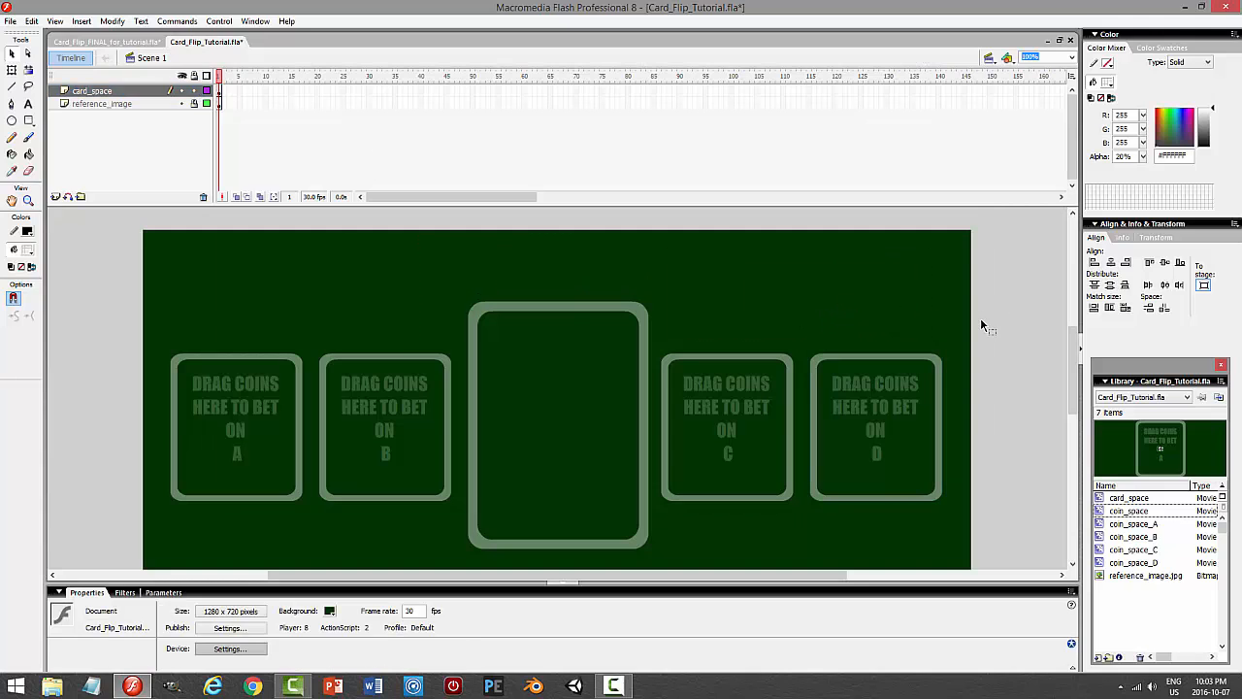
key(ctrl+s)
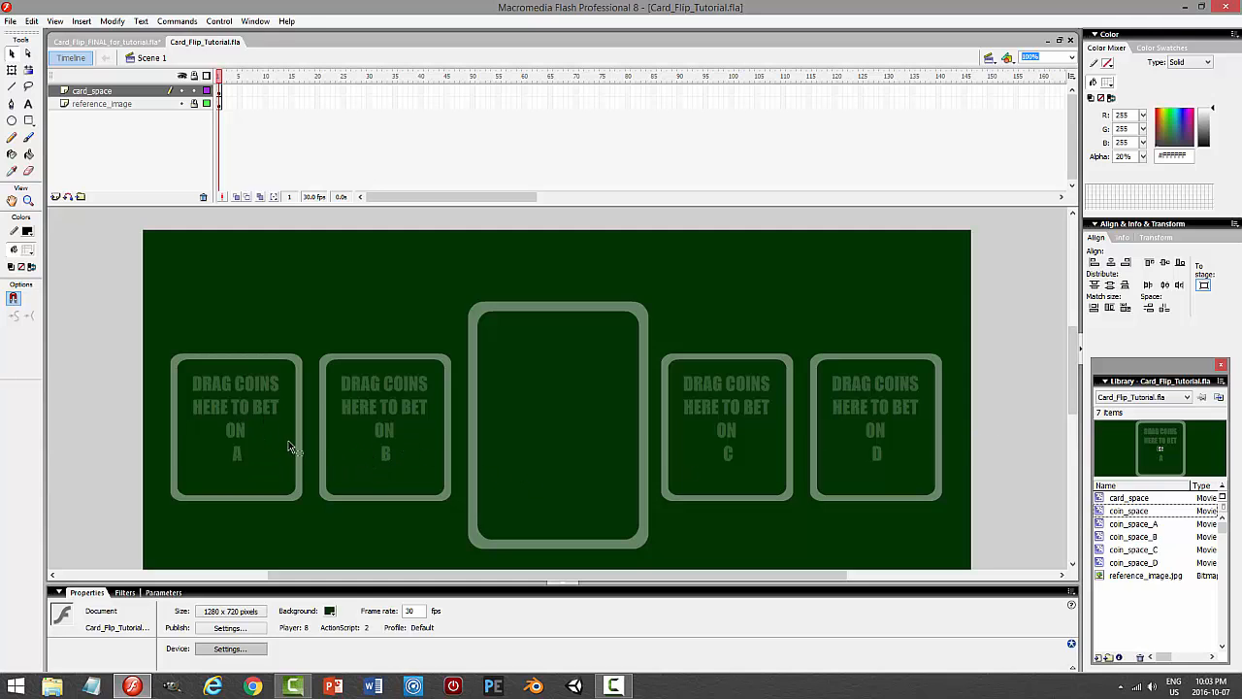
Examine the reference image and the finished layout in Card_Flip_FINAL_for_tutorial.fla at 100% zoom, ending back in Card_Flip_Tutorial.fla.
scroll(1073, 395, down, 2)
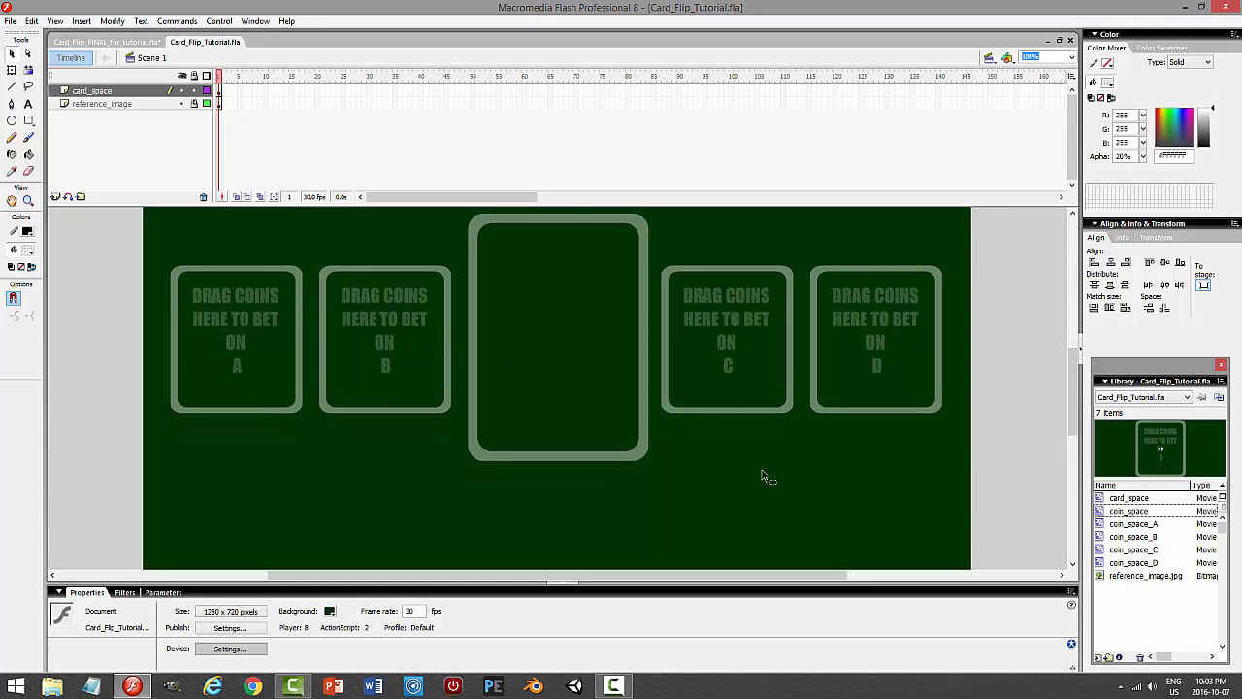
drag(1072, 391, 1080, 274)
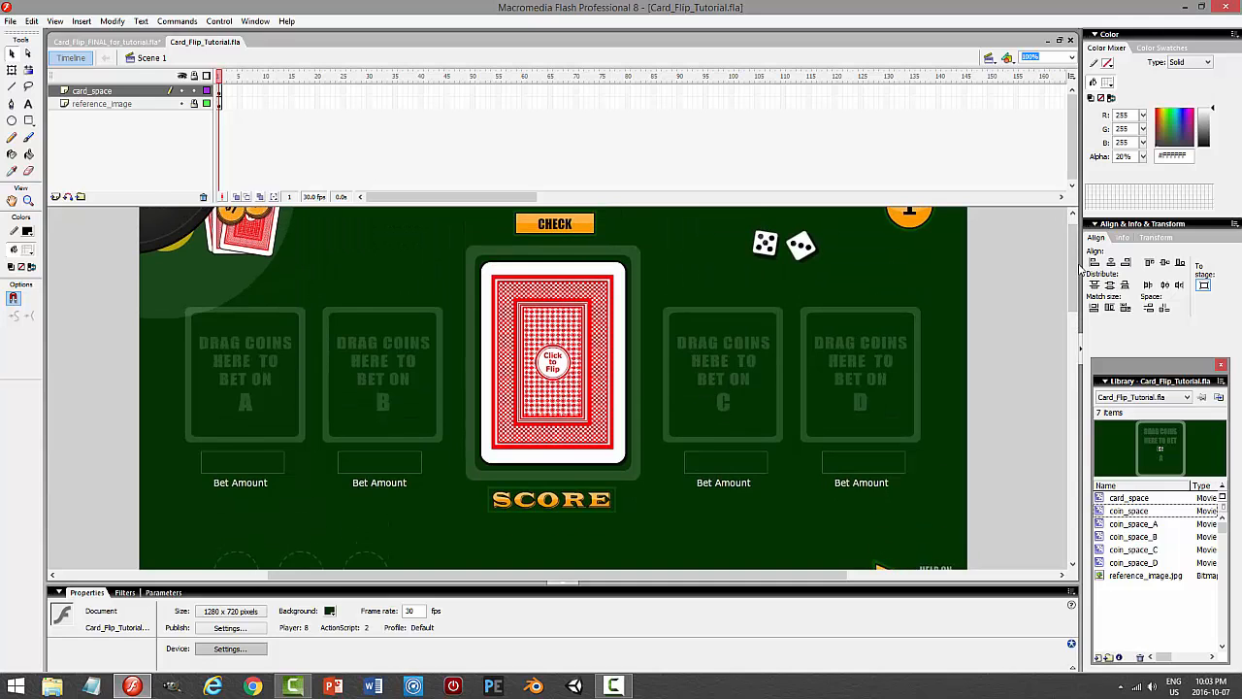
drag(1075, 264, 1077, 244)
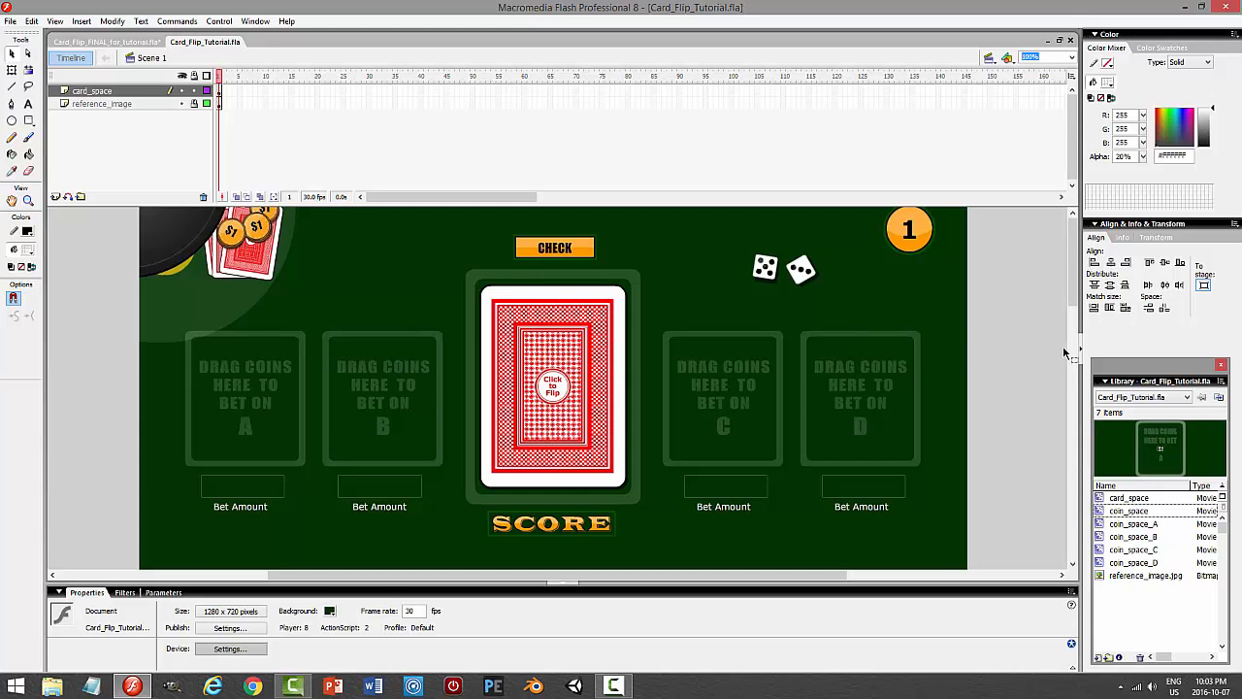
click(121, 42)
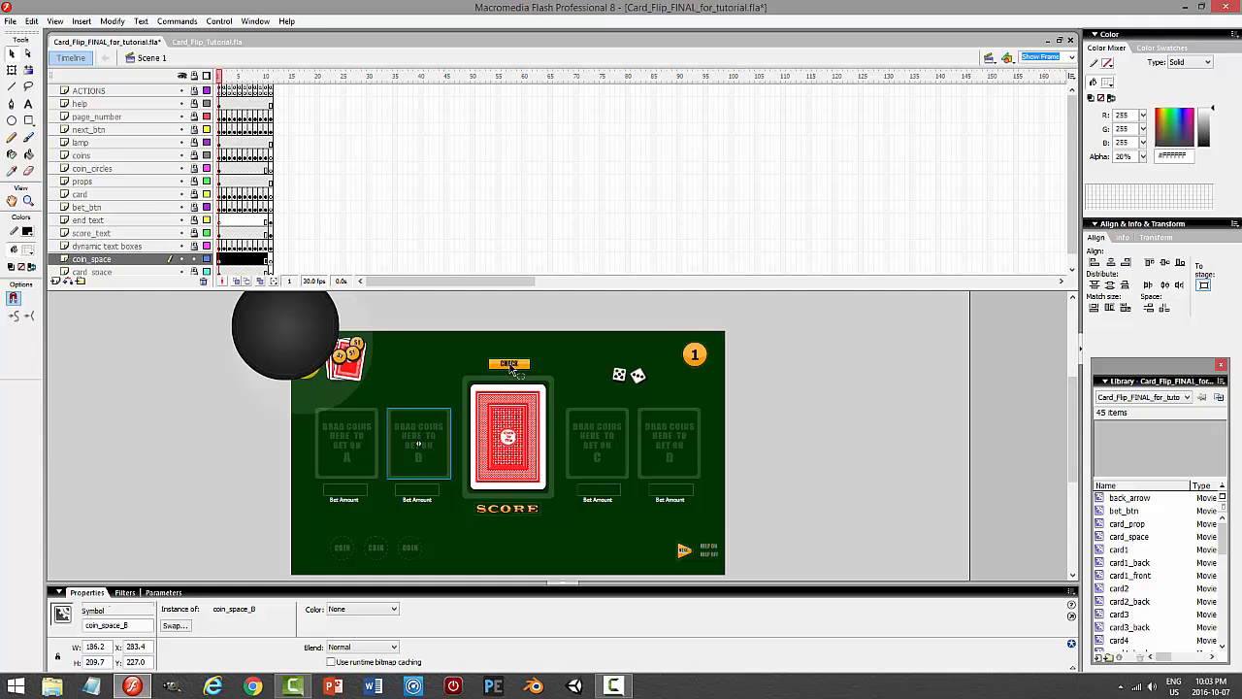
click(1072, 57)
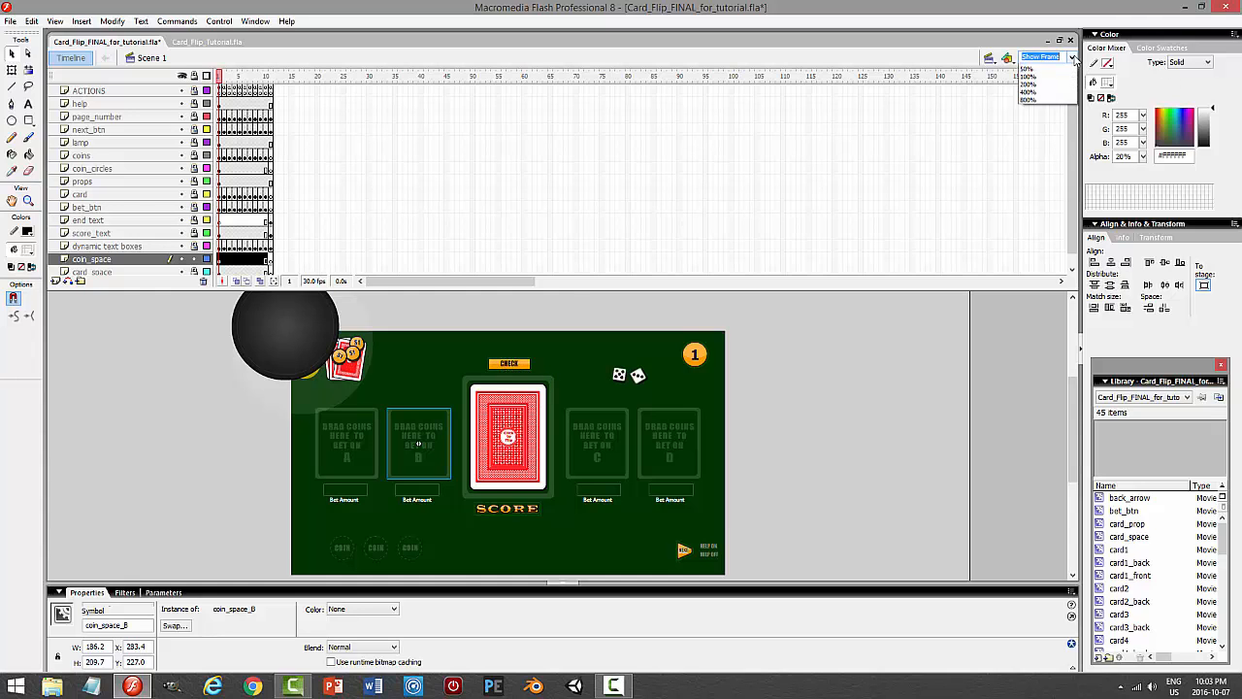
click(1045, 108)
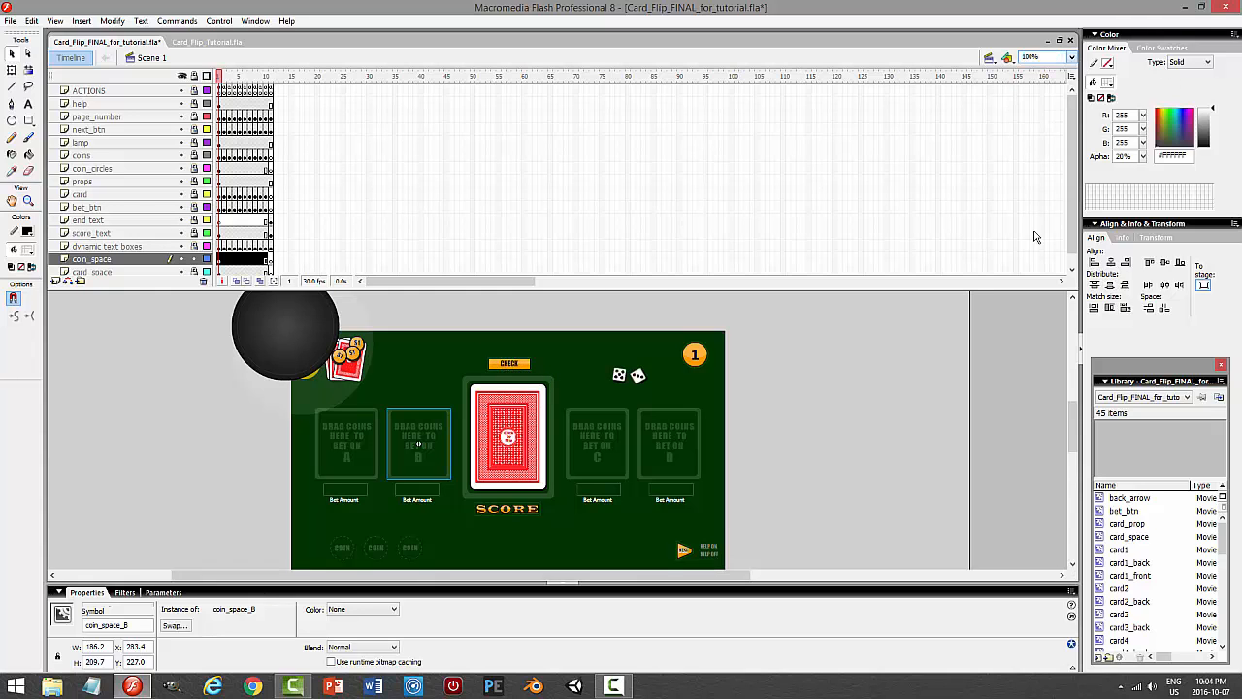
mouse_move(1073, 410)
mouse_down()
mouse_move(1073, 382)
mouse_move(1065, 416)
mouse_up()
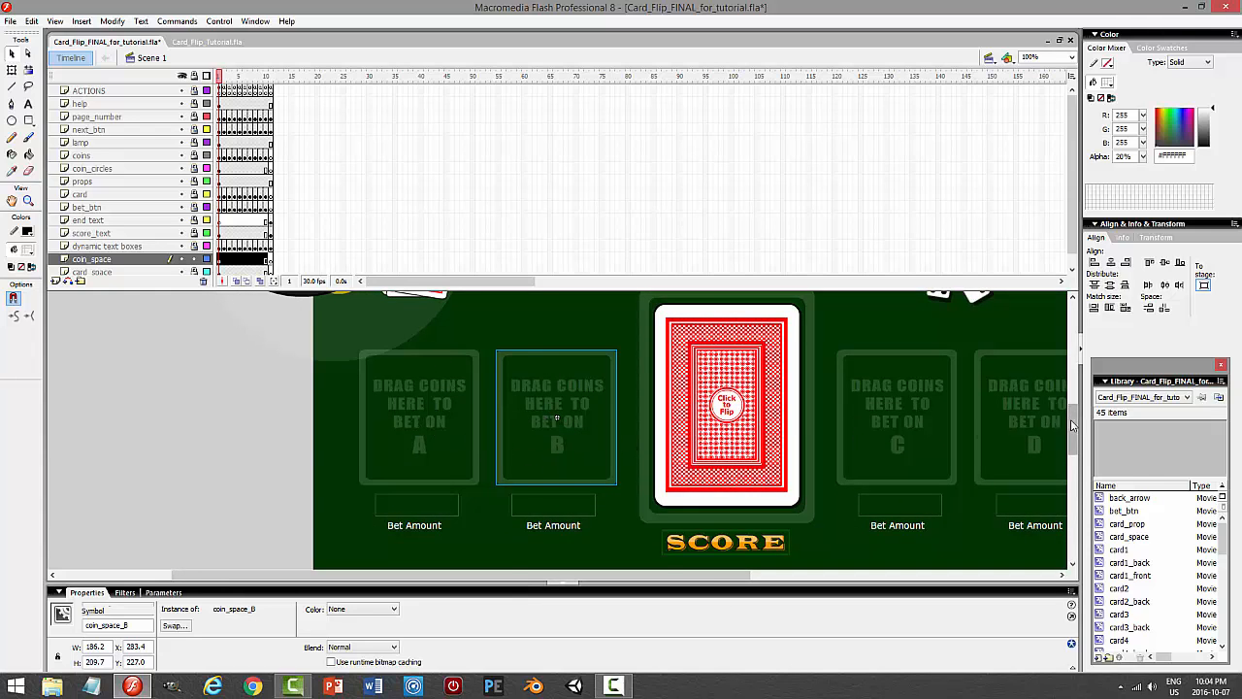
drag(1073, 425, 1074, 407)
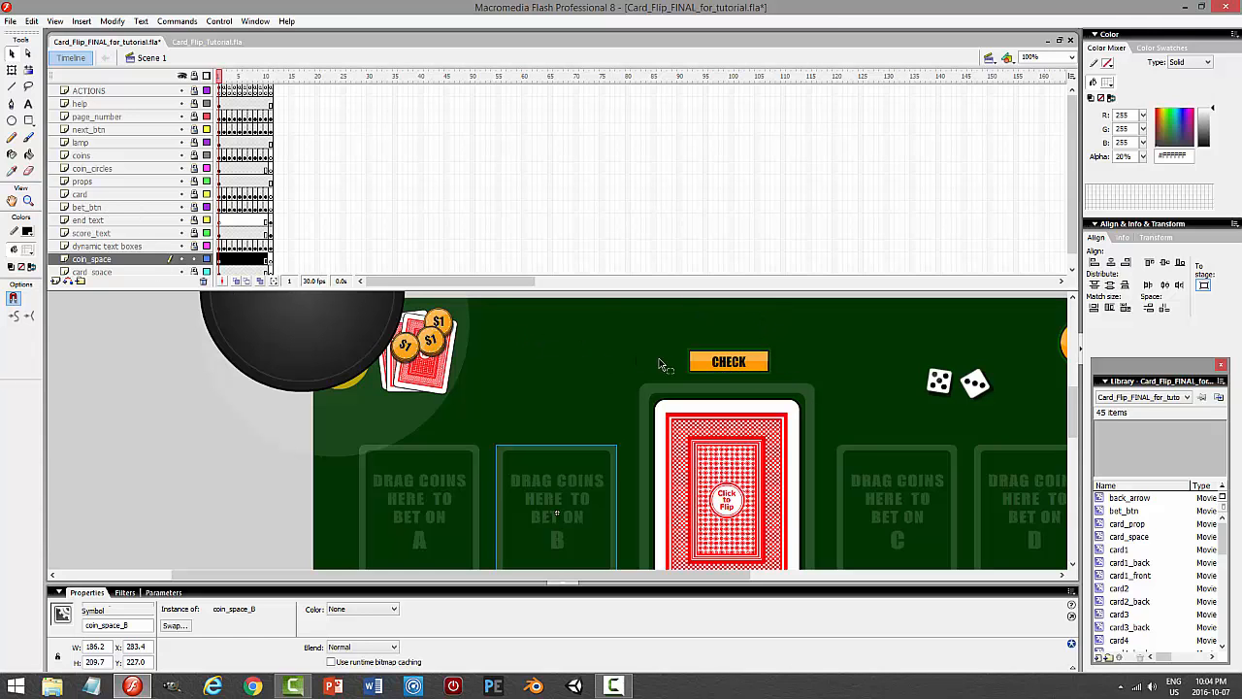
click(207, 42)
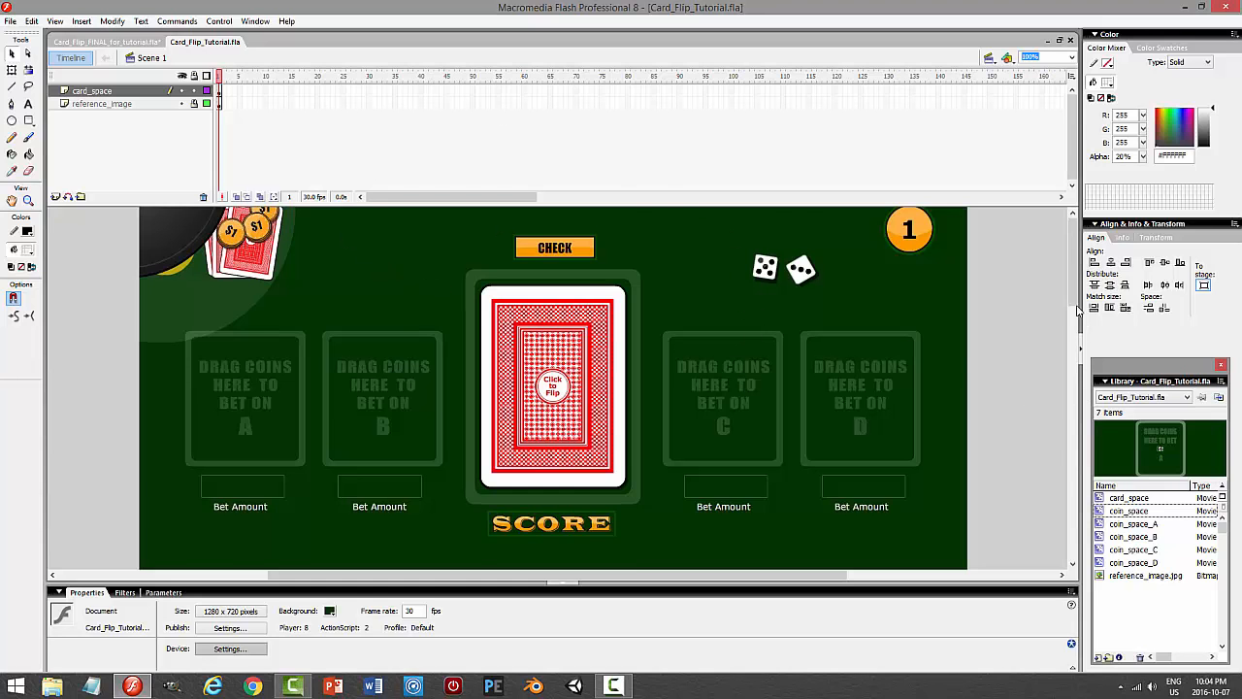
Lock the card_space layer and add a new layer above it.
drag(1078, 308, 1075, 393)
click(194, 90)
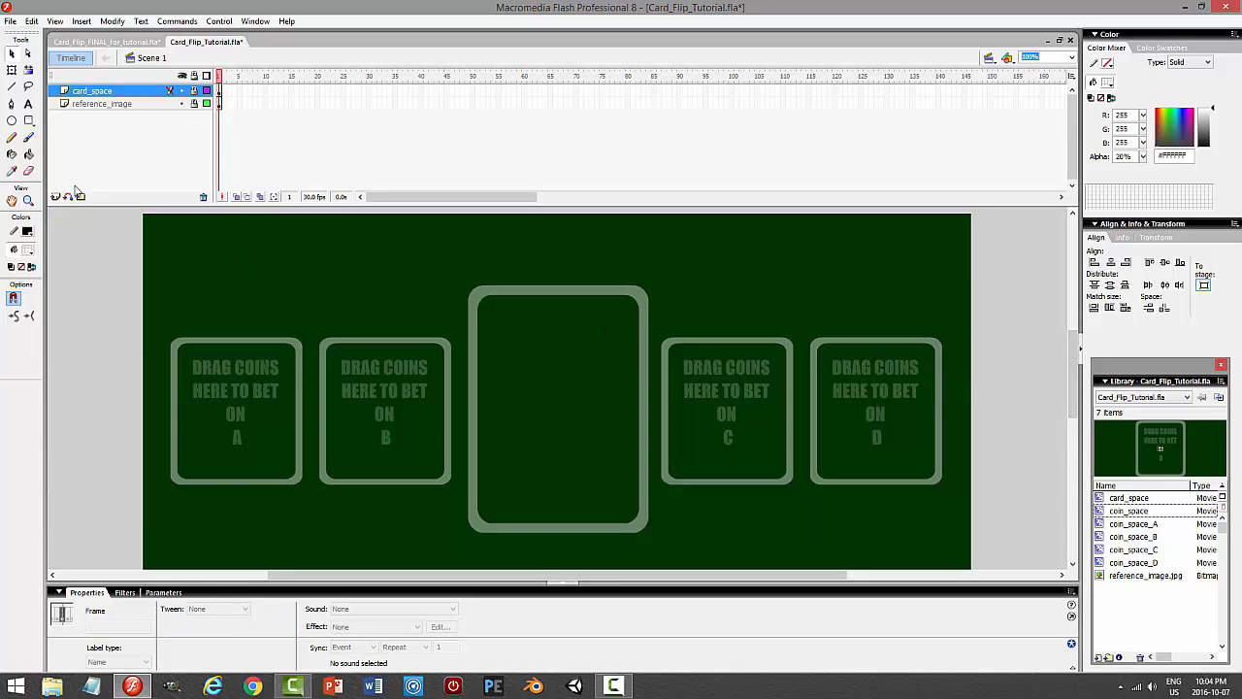
click(56, 197)
Draw a square-cornered rectangle about 187 by 39 px above the card space, with #FF9900 fill, black outline and corner radius 0.
mouse_move(1074, 388)
mouse_down()
mouse_move(1087, 250)
mouse_move(1087, 373)
mouse_up()
click(28, 121)
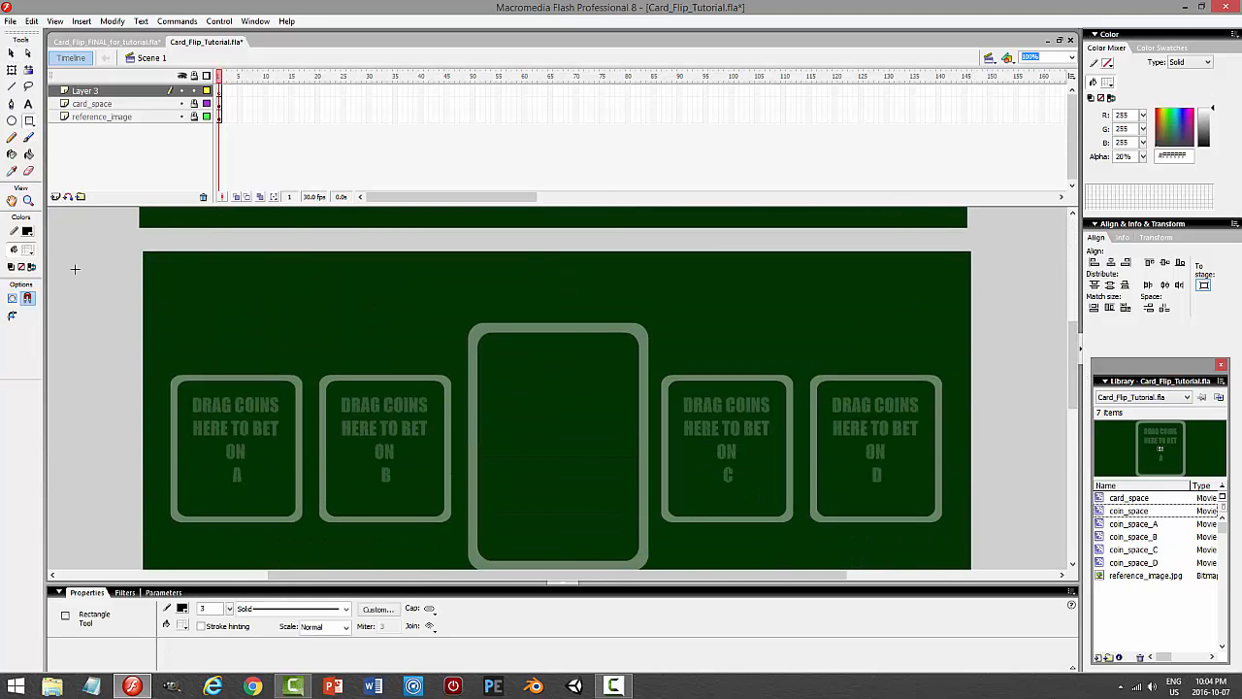
click(29, 252)
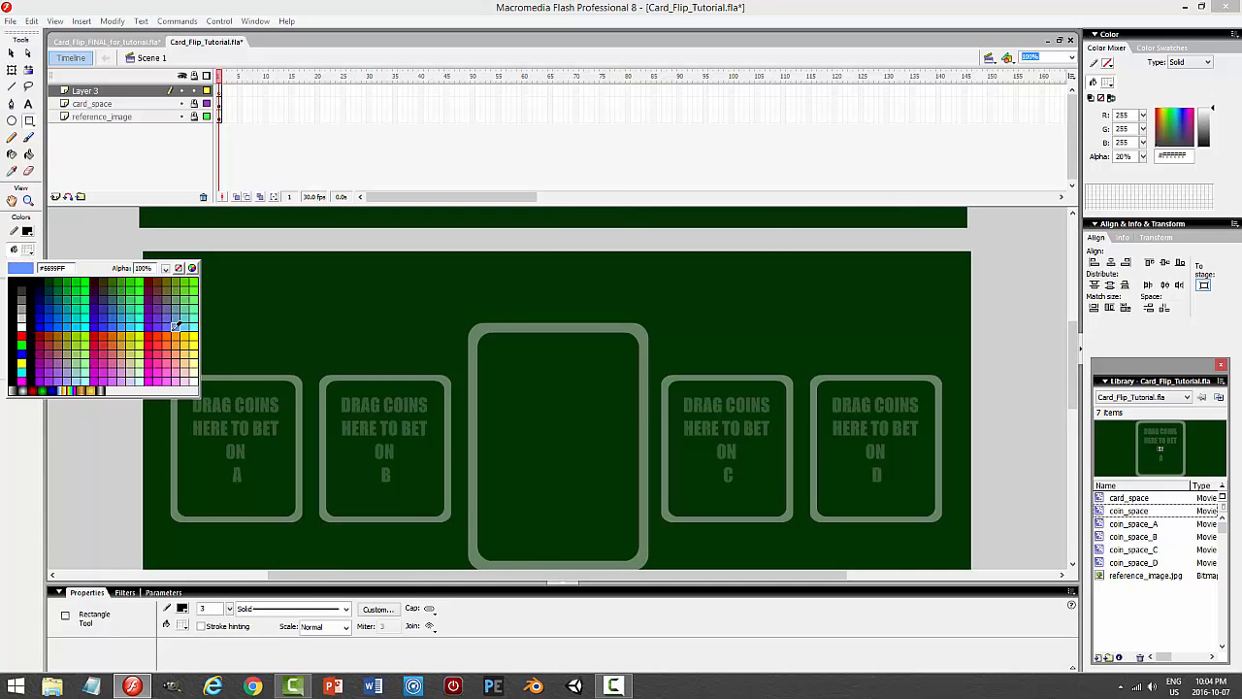
click(176, 330)
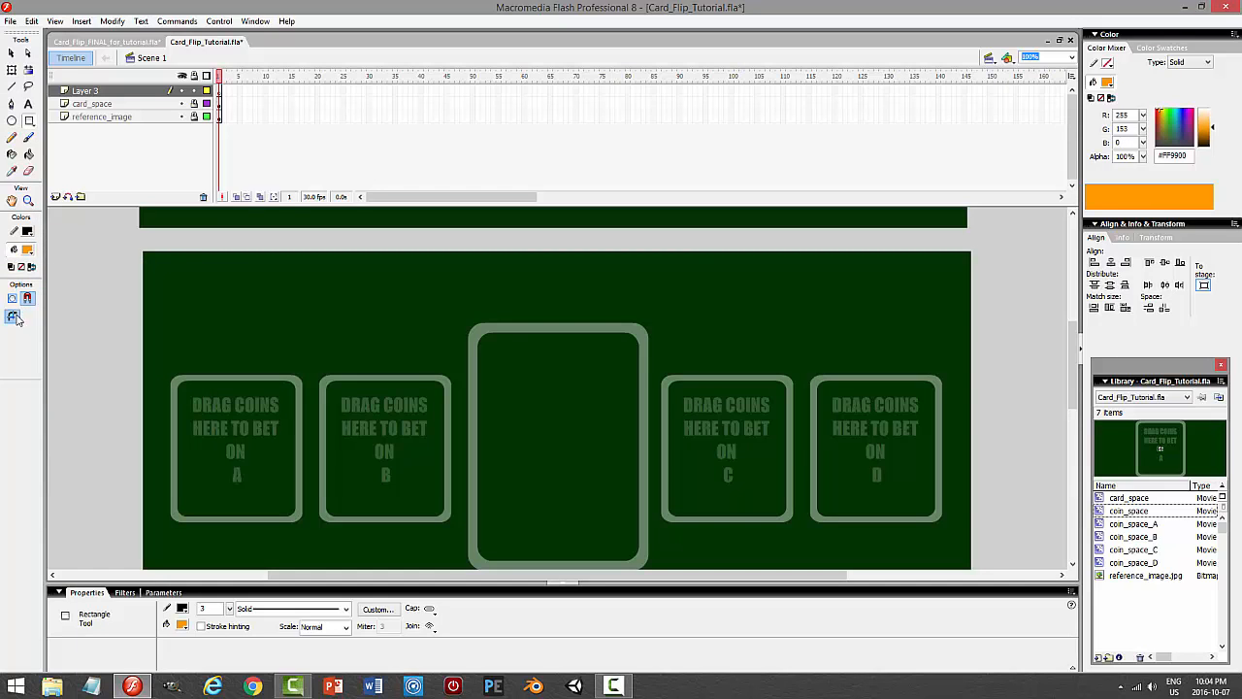
click(13, 317)
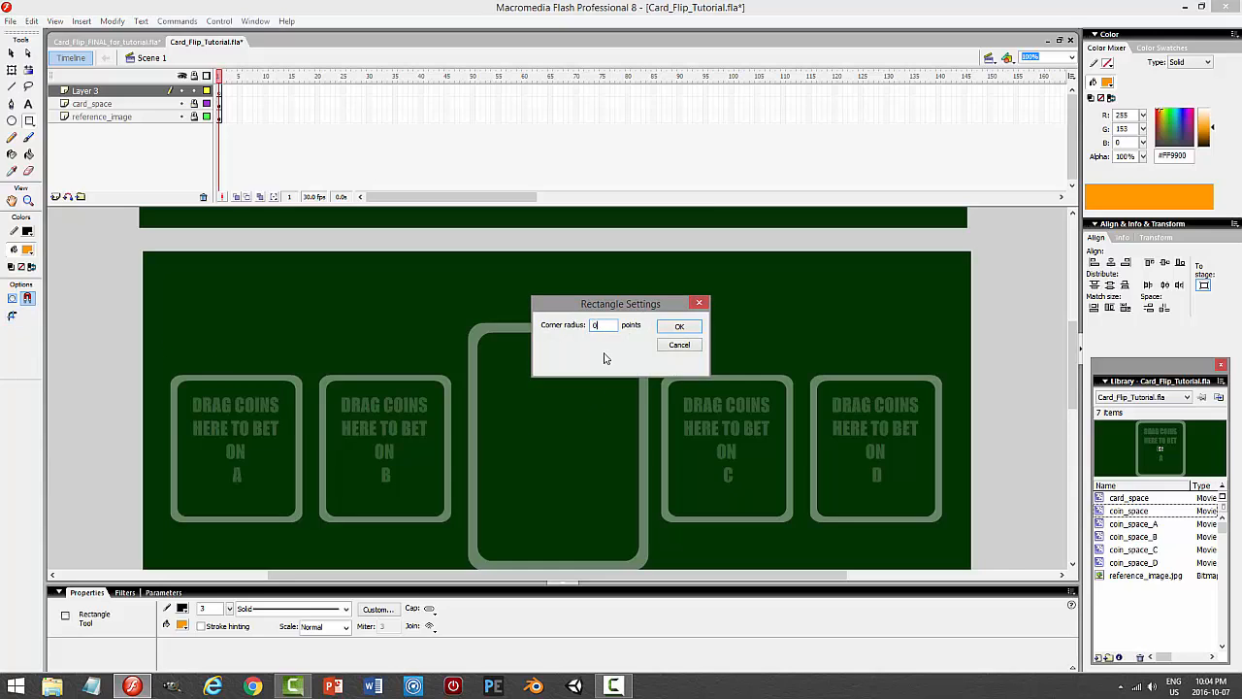
key(Return)
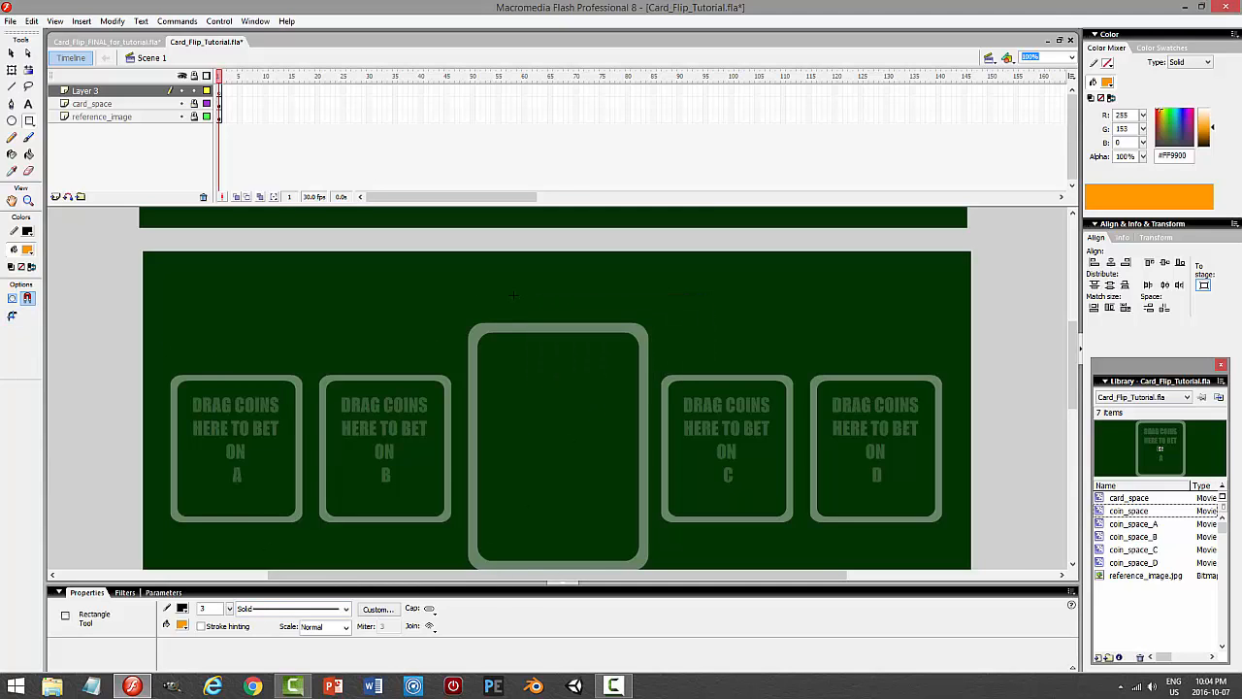
drag(493, 287, 614, 311)
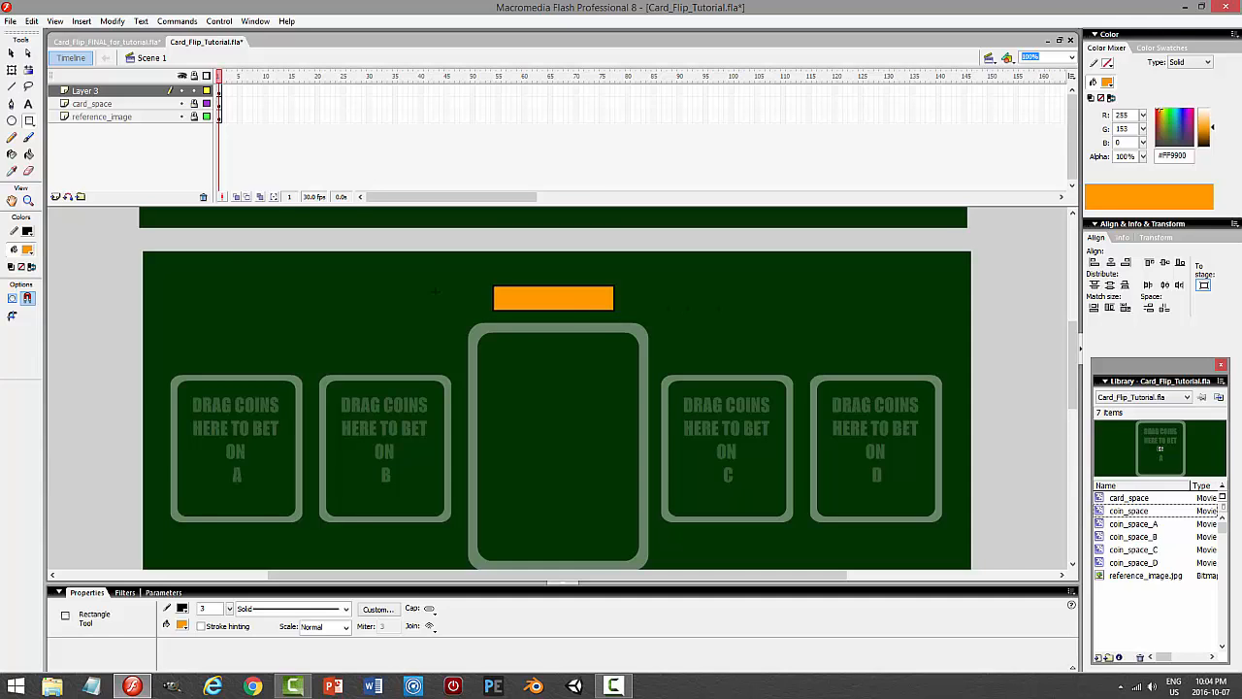
Convert the orange rectangle and its outline into a movie clip symbol named bet_btn.
click(11, 53)
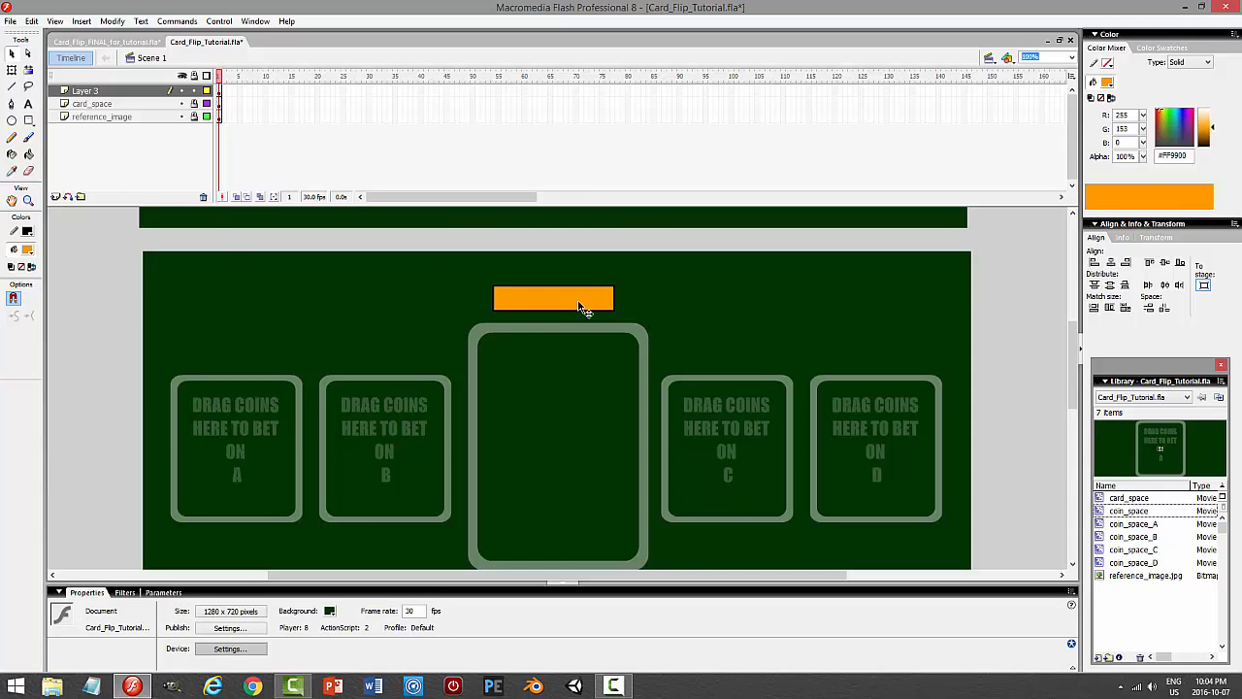
click(567, 296)
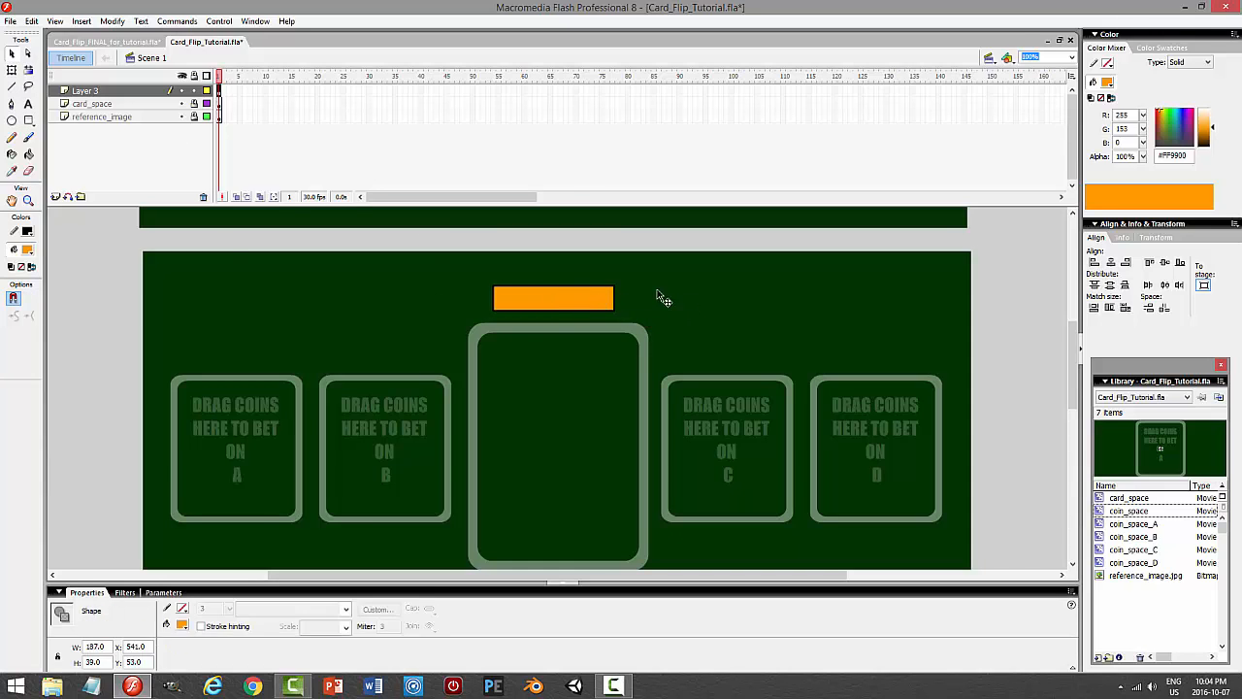
click(111, 20)
click(97, 55)
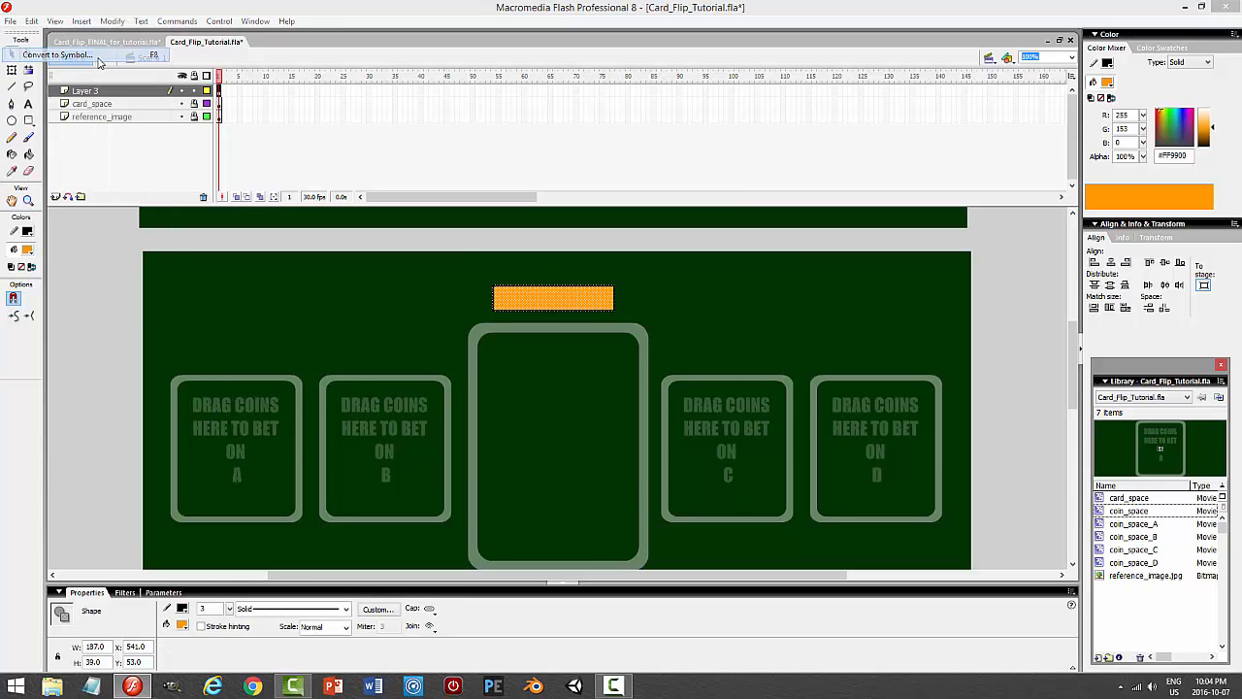
text(BET)
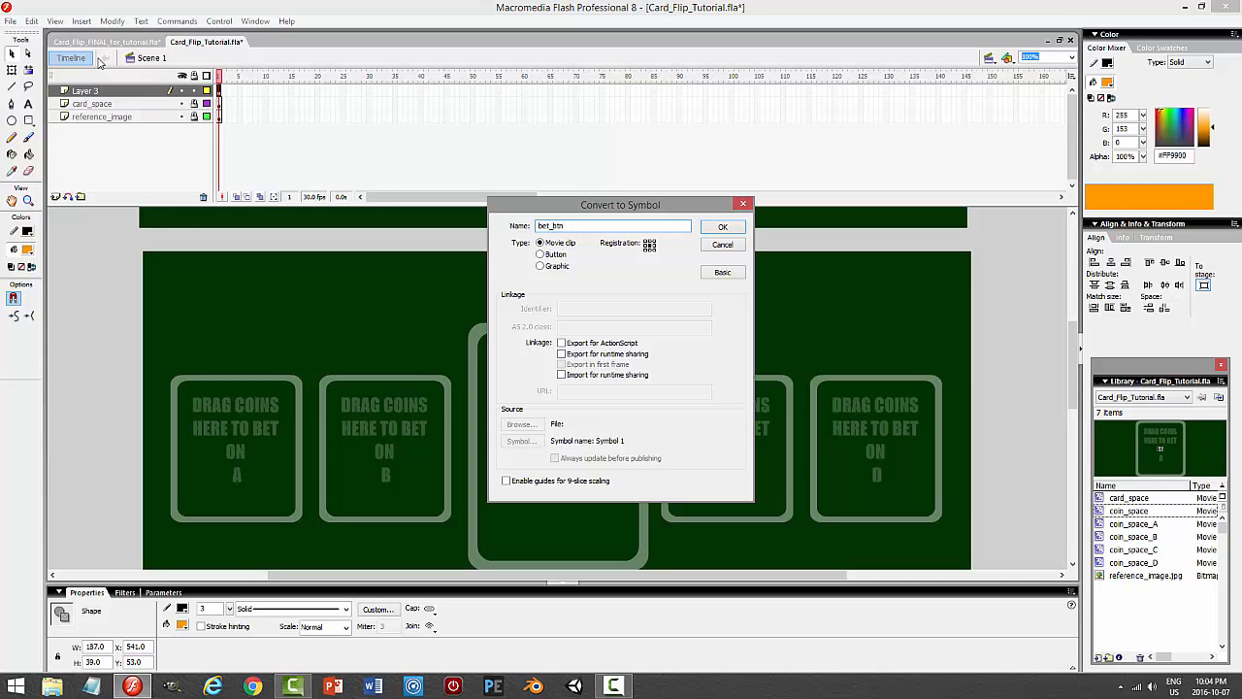
key(Return)
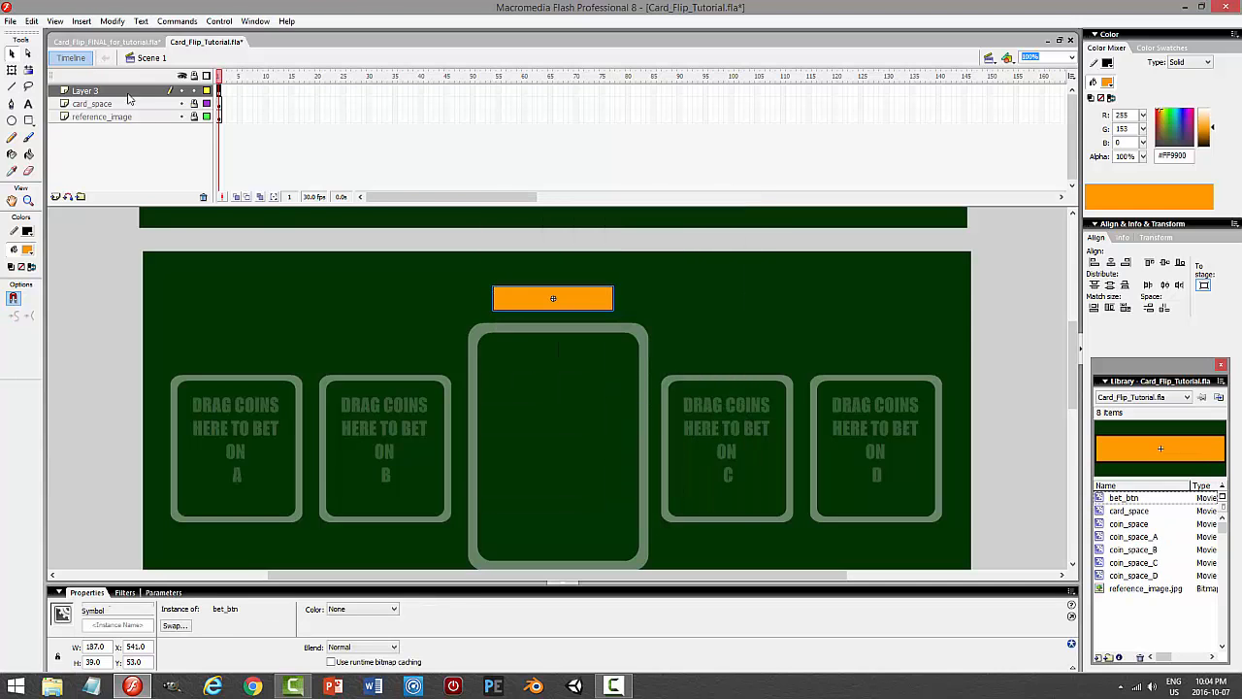
Rename Layer 3, which holds the orange button, as bet_btn.
double_click(122, 91)
text(bet_)
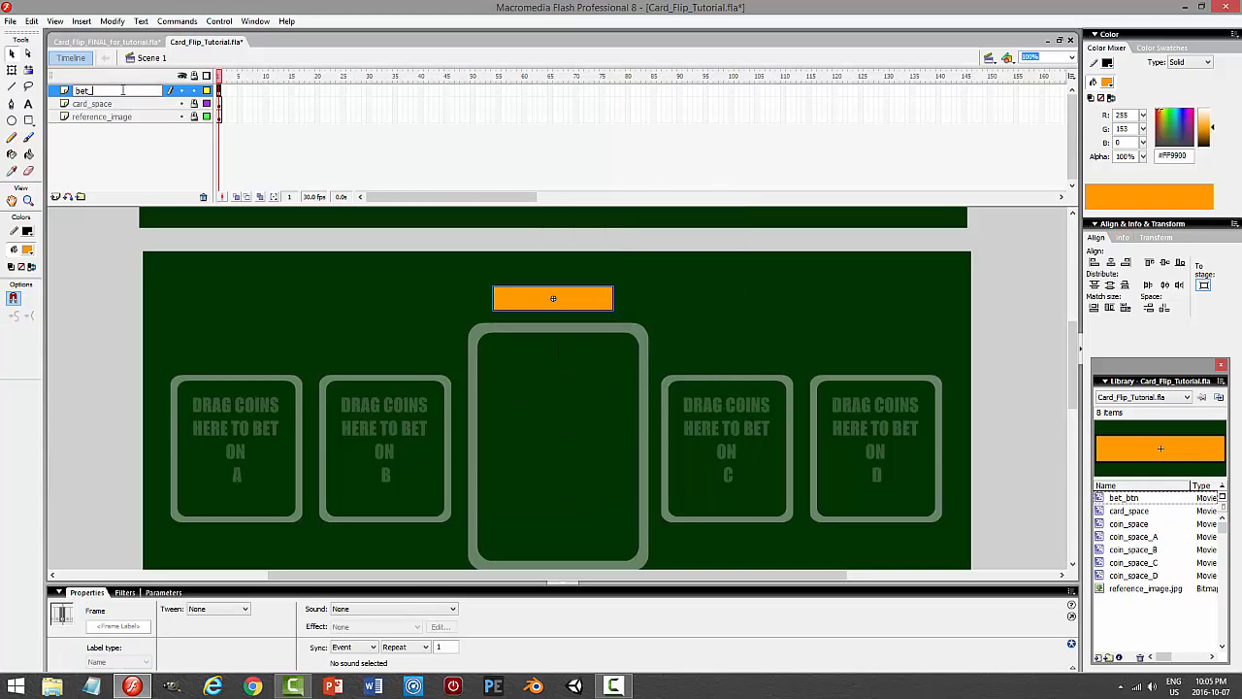
text(btn)
key(Return)
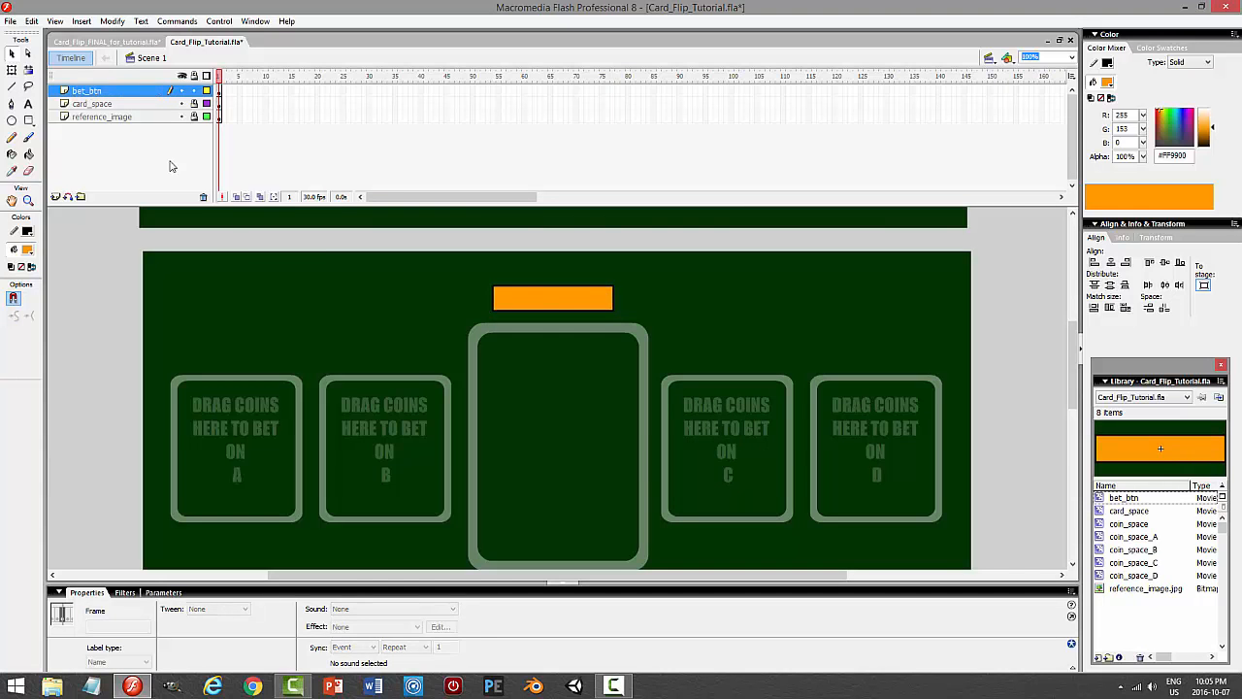
Give the orange button on the stage the instance name bet_btn.
click(562, 300)
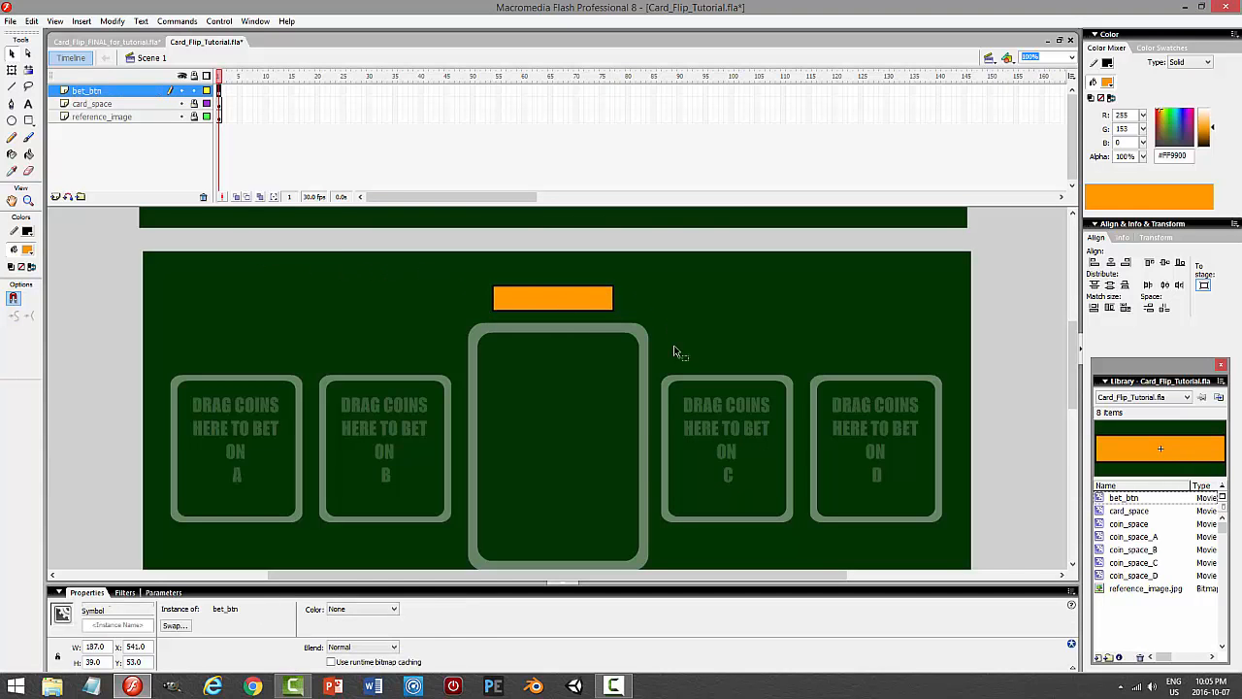
click(120, 626)
text(bet_btn)
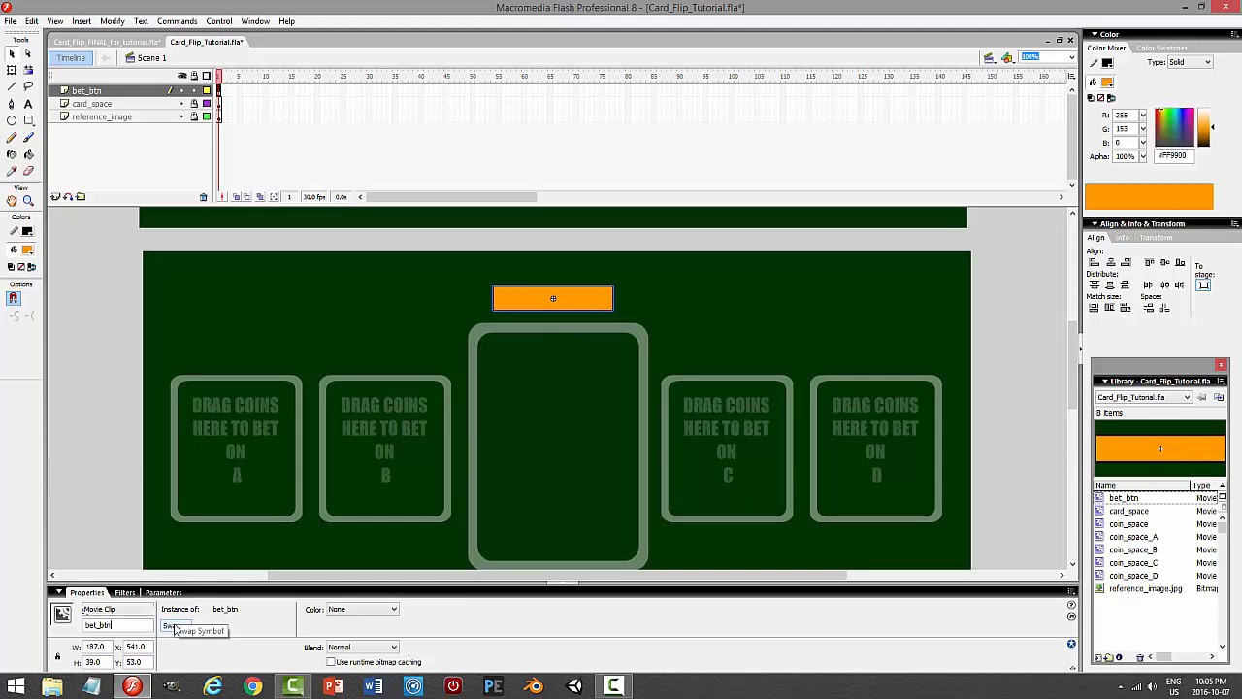
key(Return)
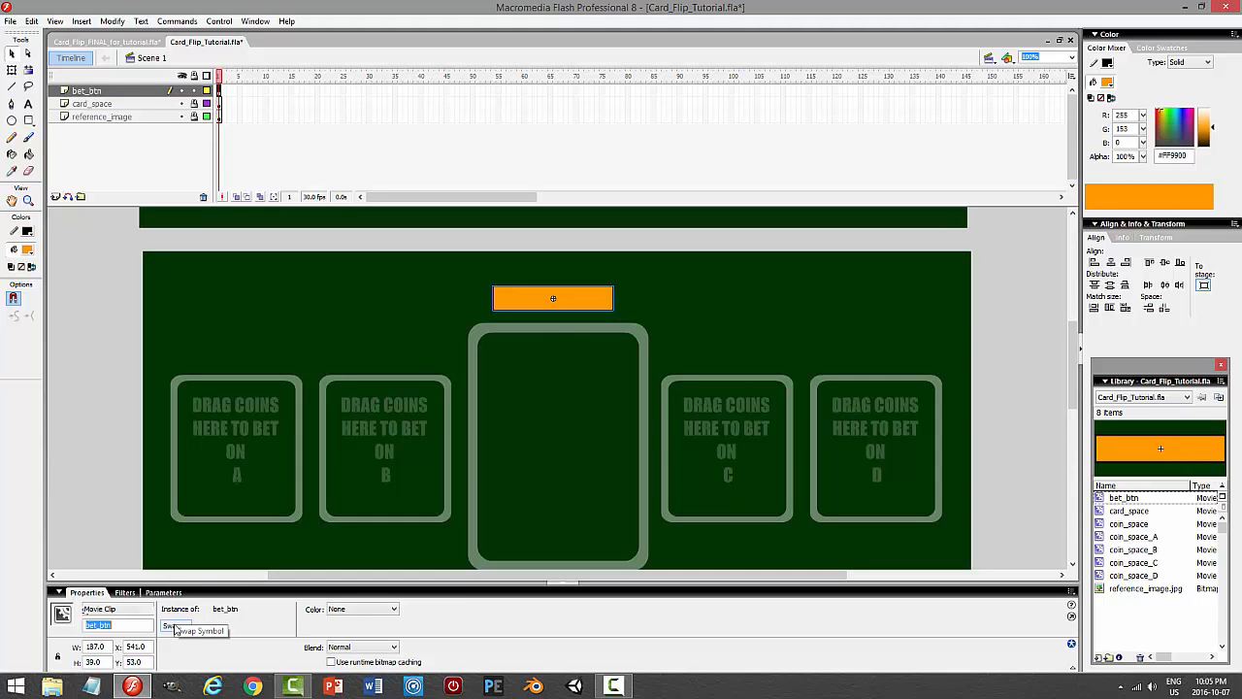
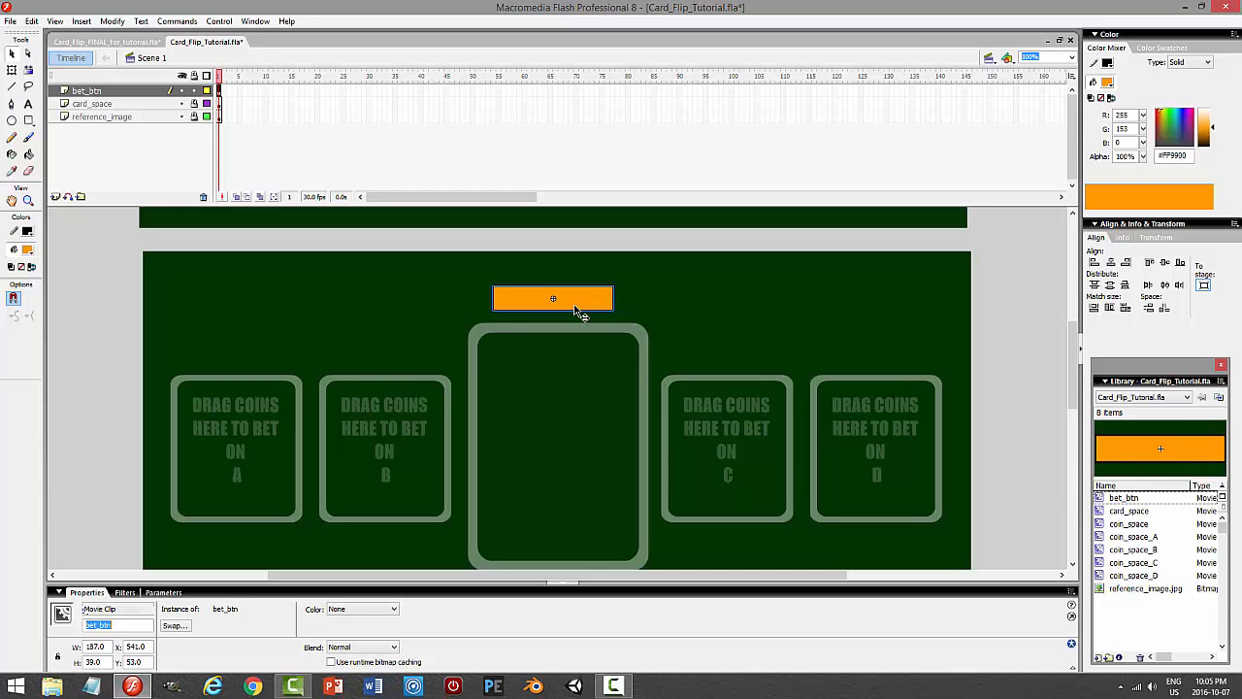
Inside the bet_btn symbol, rename the rectangle's layer as body, lock it and add a new layer above it.
double_click(570, 302)
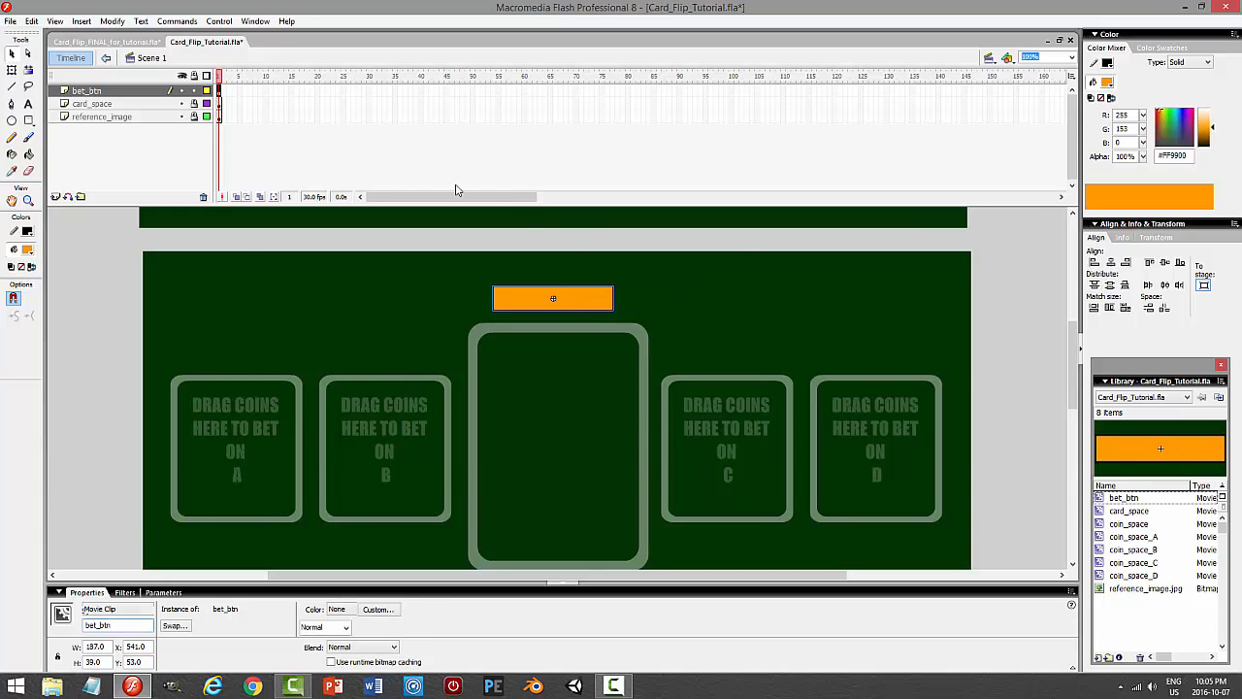
double_click(136, 90)
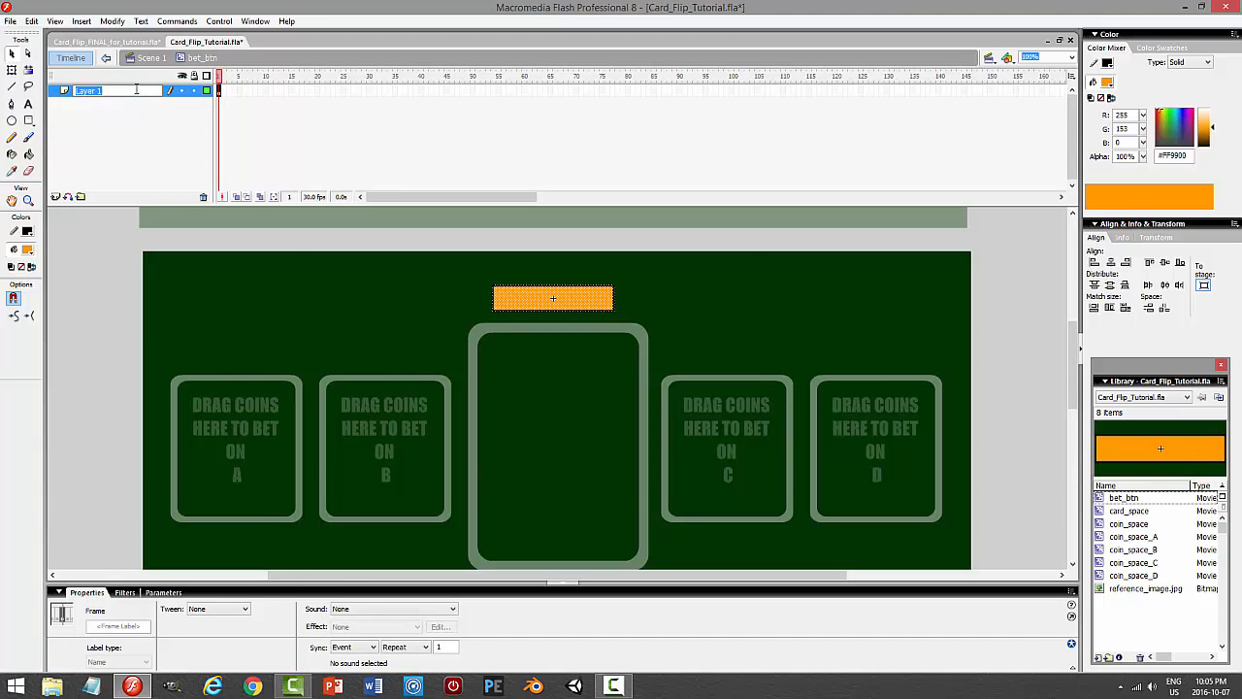
text(body)
click(136, 101)
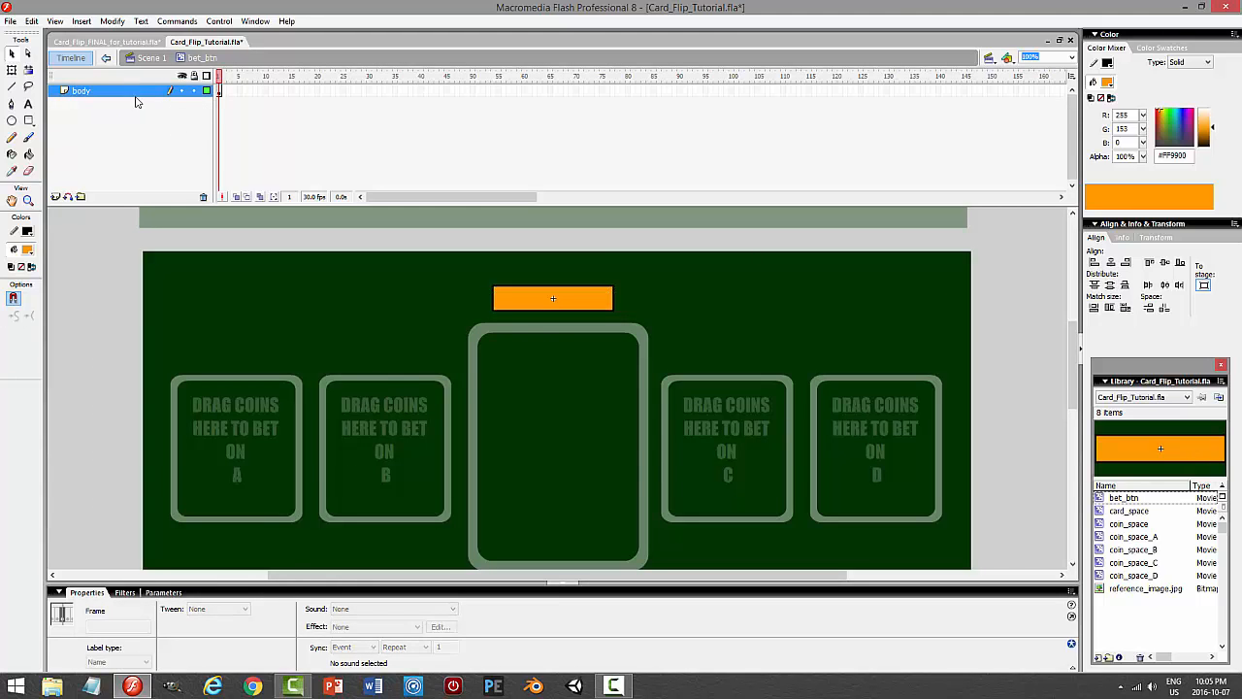
click(55, 197)
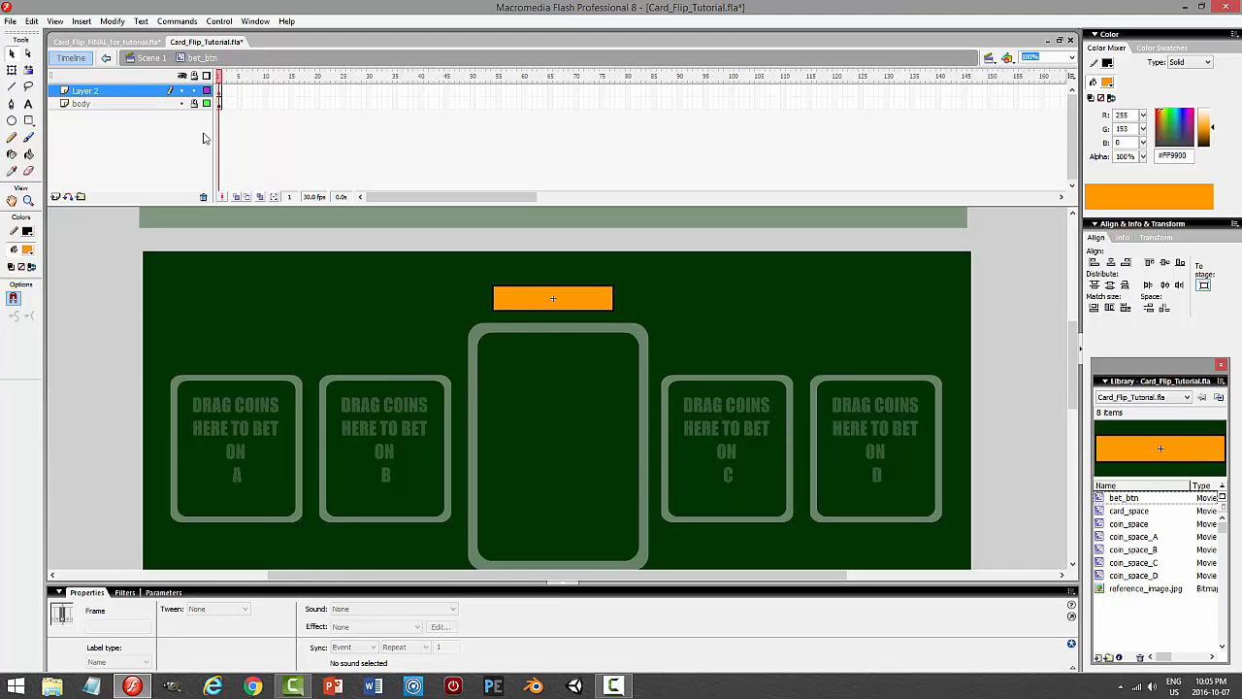
Choose white (#FFFFFF) as the Text tool's colour for the button label.
click(28, 104)
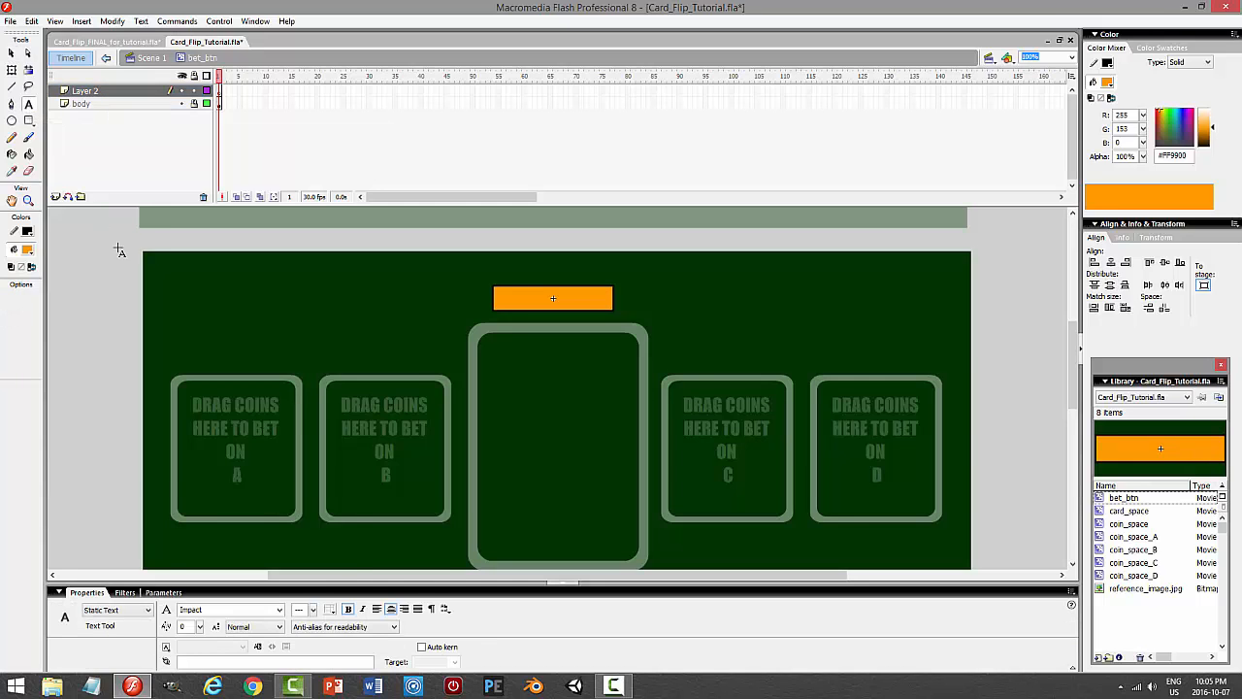
click(329, 610)
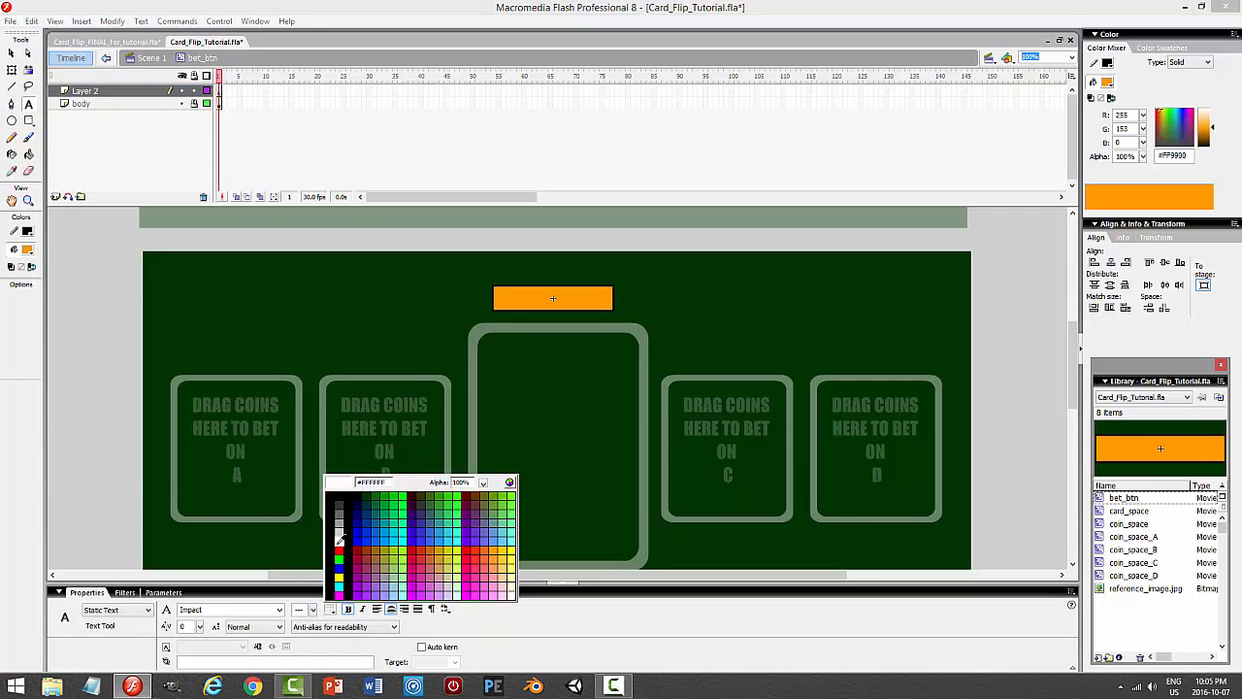
click(339, 539)
click(279, 610)
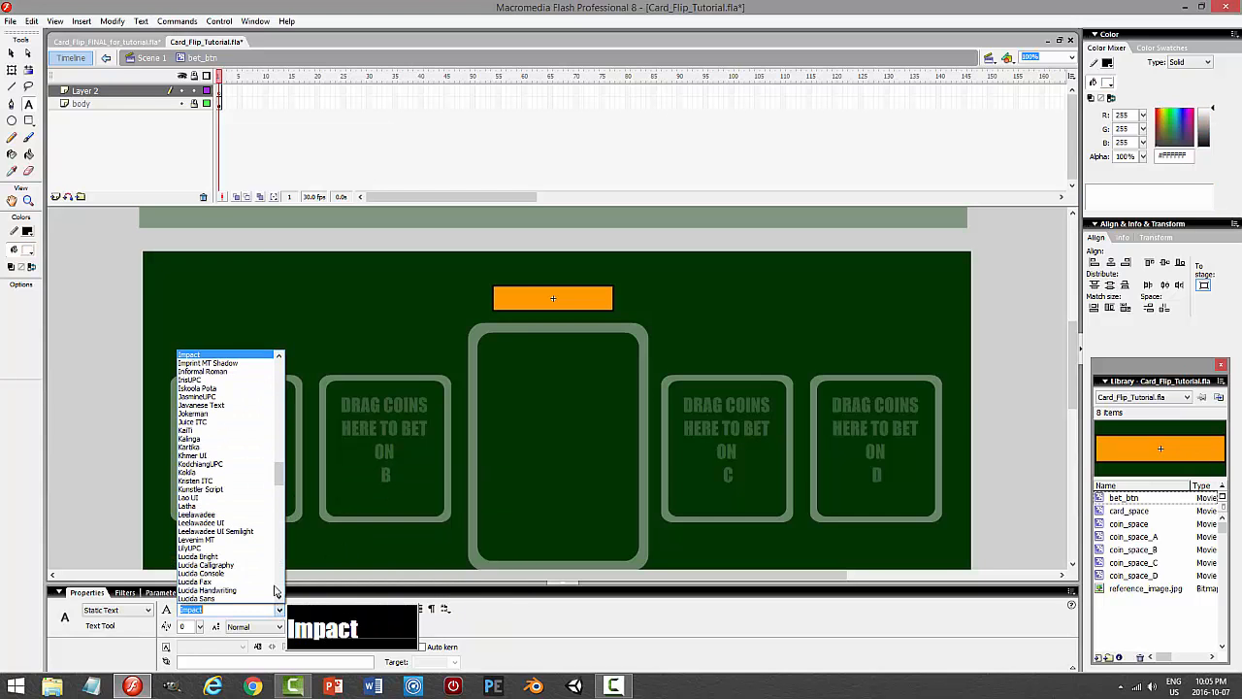
drag(279, 475, 293, 575)
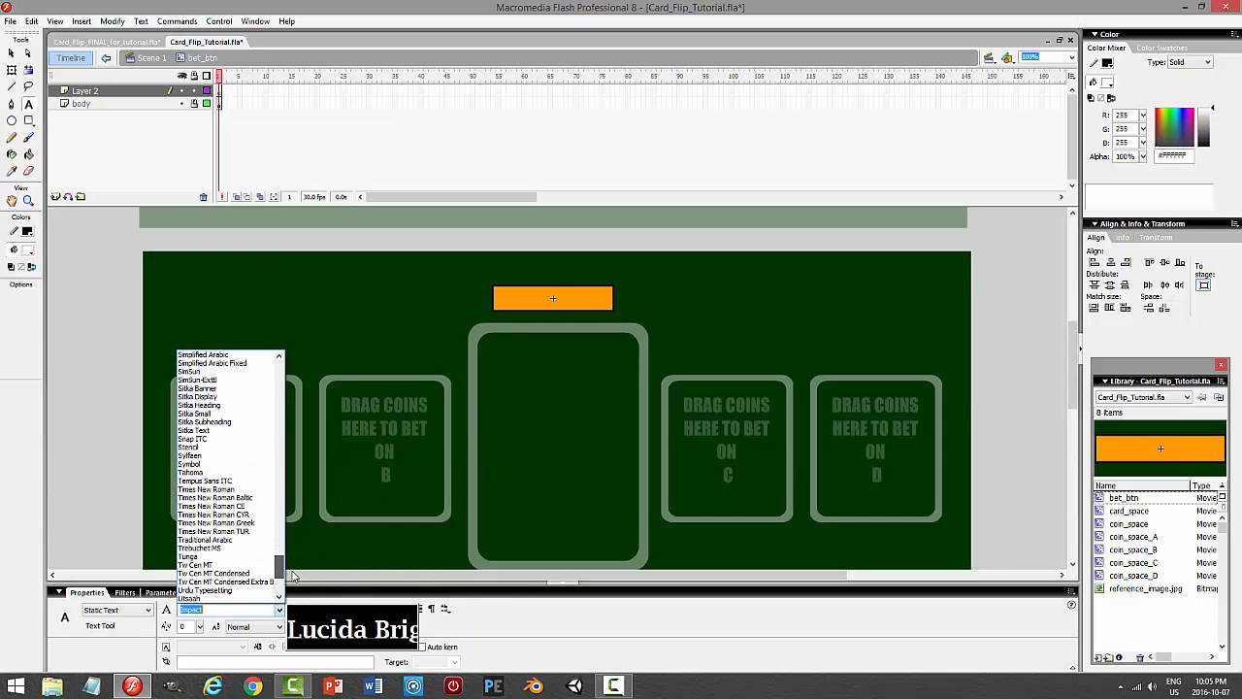
click(1074, 393)
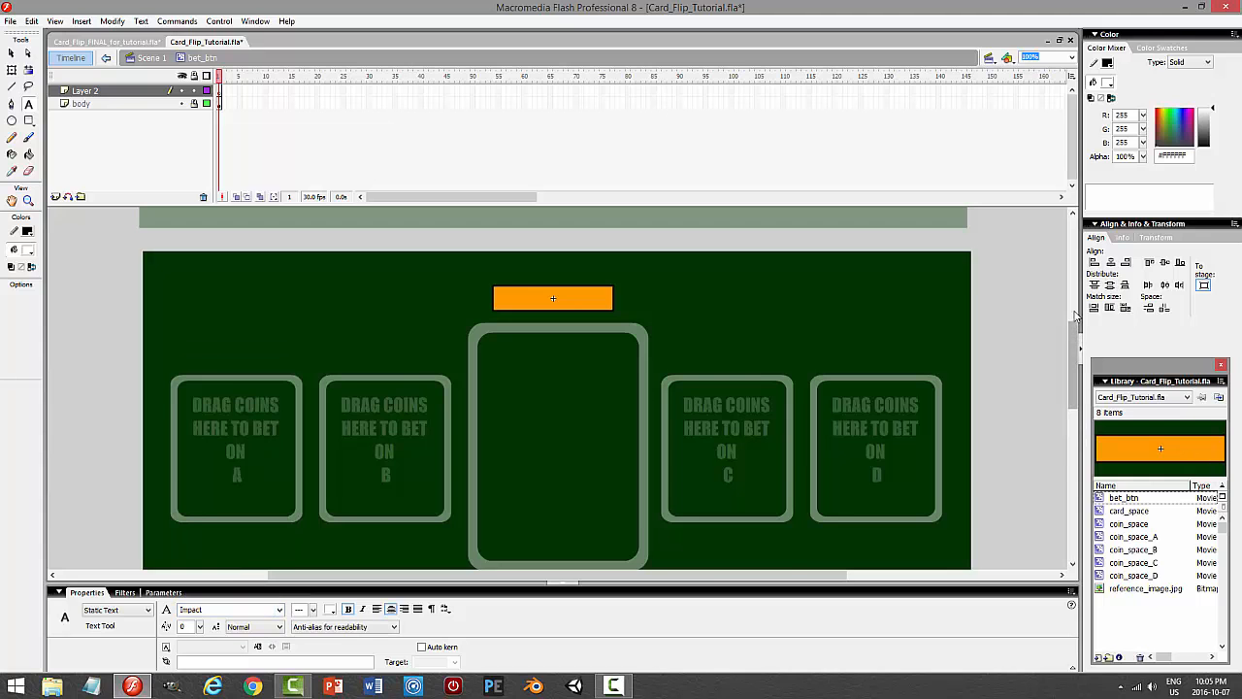
Add the static text CHECK in Impact, size 28, in a box about 132 px wide and centre it on the orange rectangle.
mouse_move(1073, 347)
mouse_down()
mouse_move(1077, 225)
mouse_move(1081, 432)
mouse_move(1079, 345)
mouse_up()
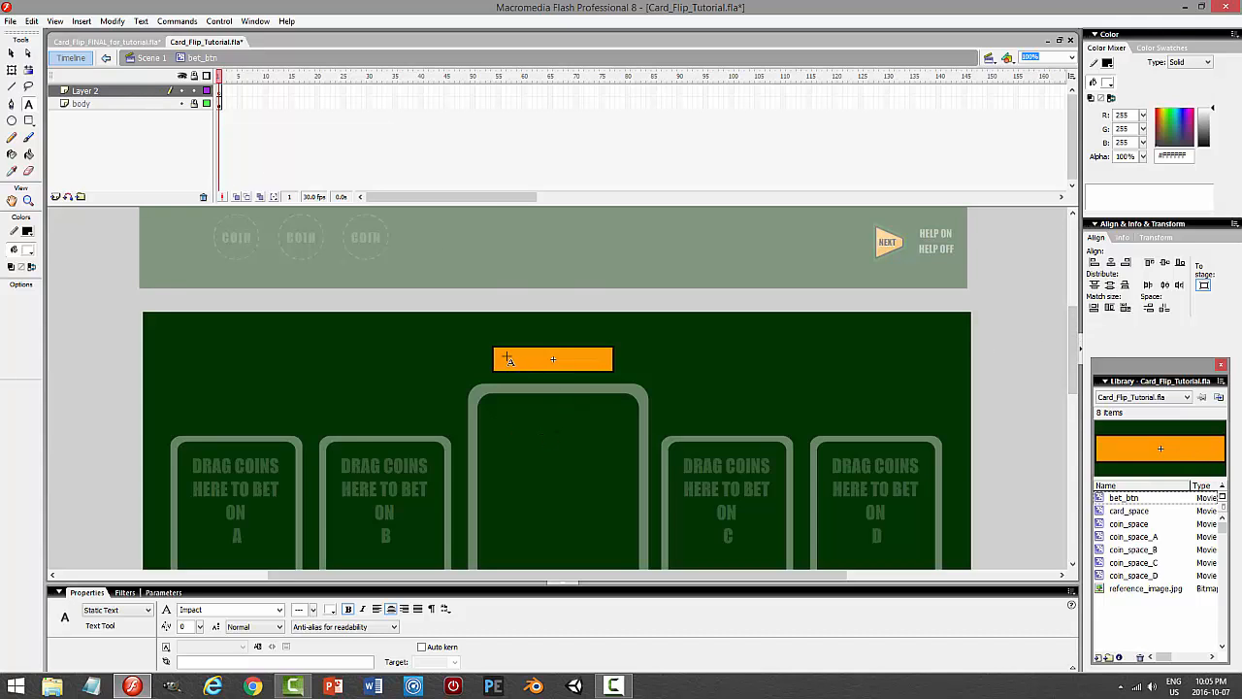
drag(507, 358, 589, 336)
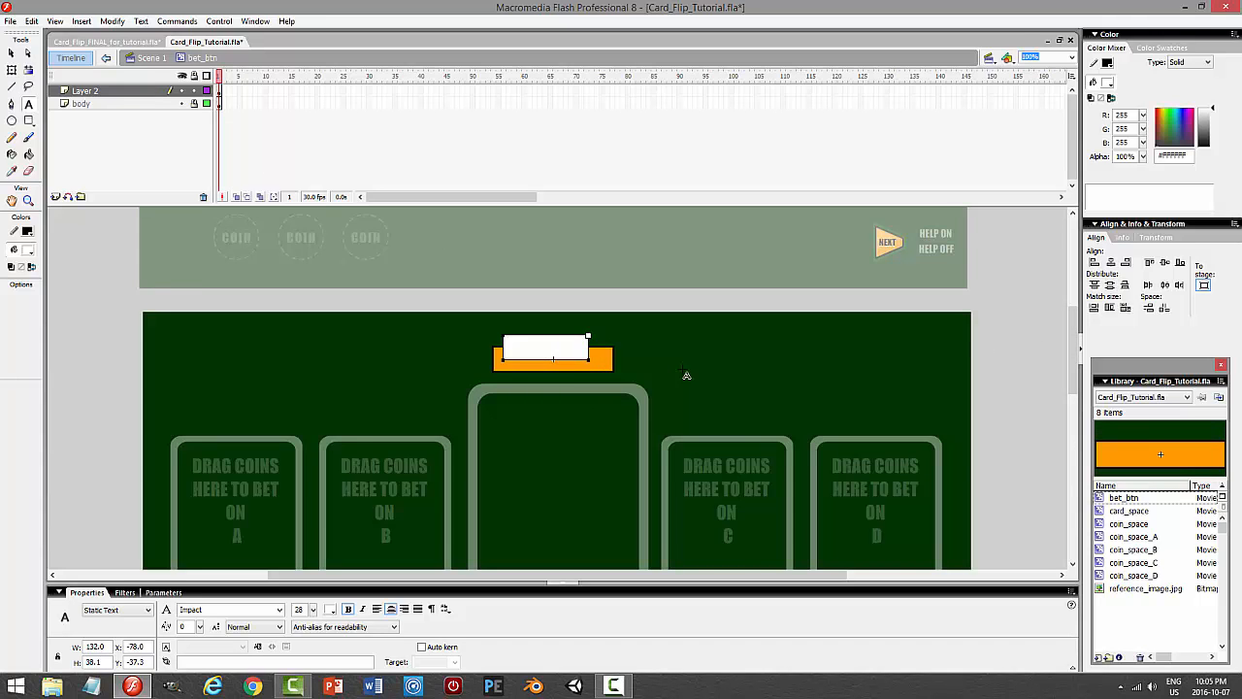
text(CHECK)
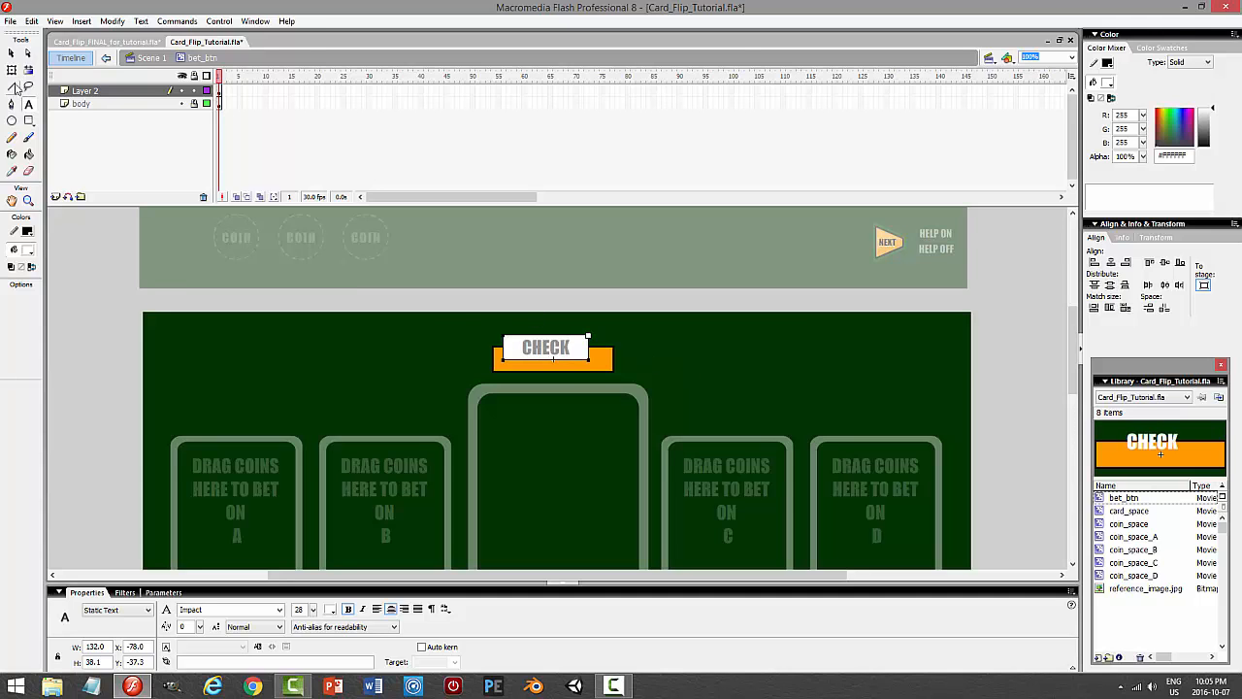
click(12, 53)
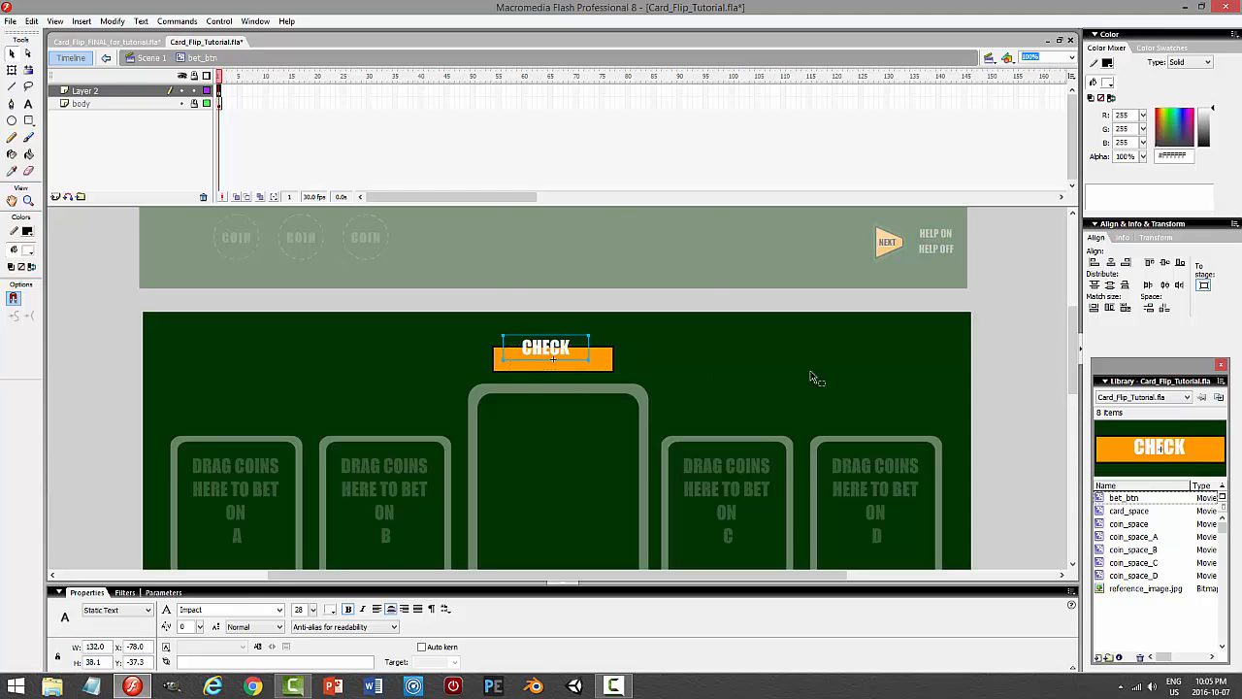
mouse_move(1074, 349)
mouse_down()
mouse_move(1078, 262)
mouse_move(1078, 361)
mouse_up()
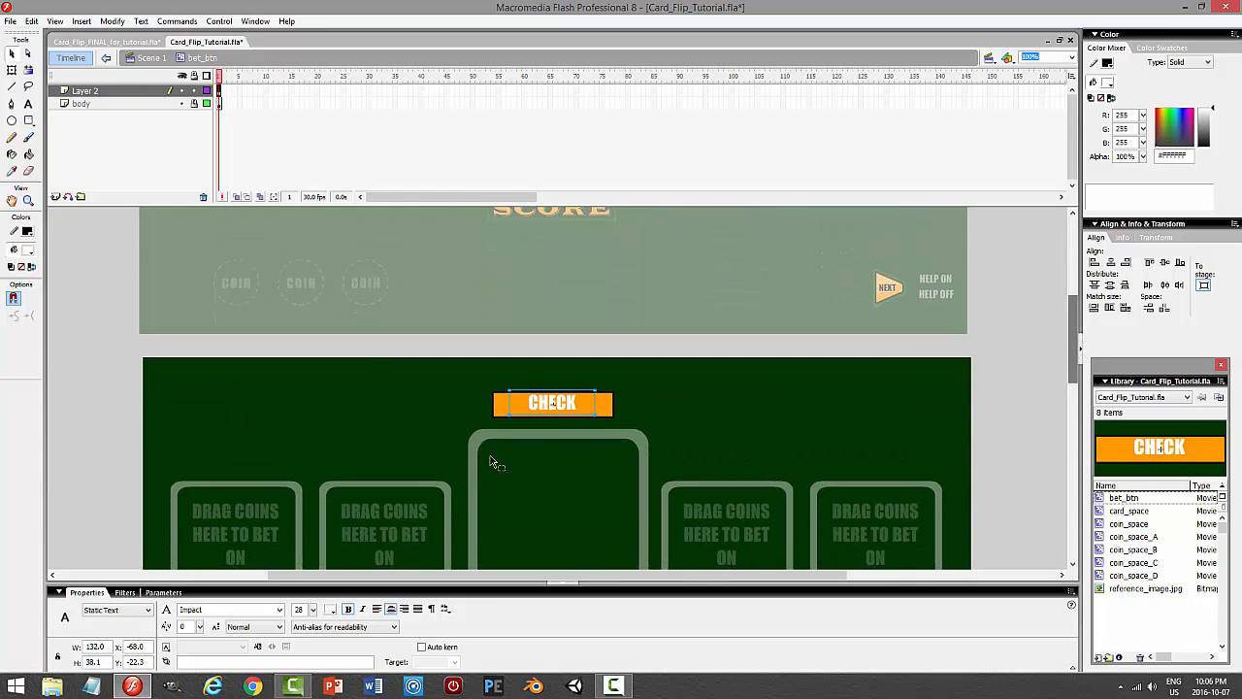
Change the font of the CHECK text to Verdana.
click(275, 613)
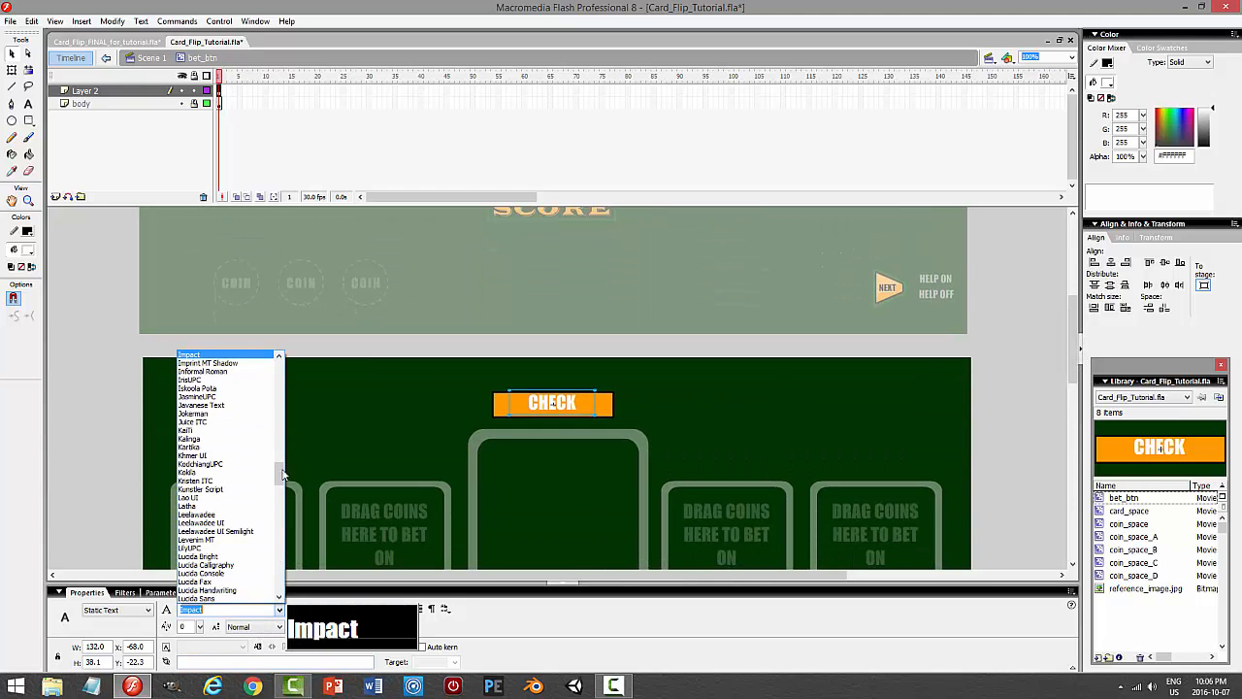
drag(286, 500, 289, 561)
scroll(221, 560, down, 10)
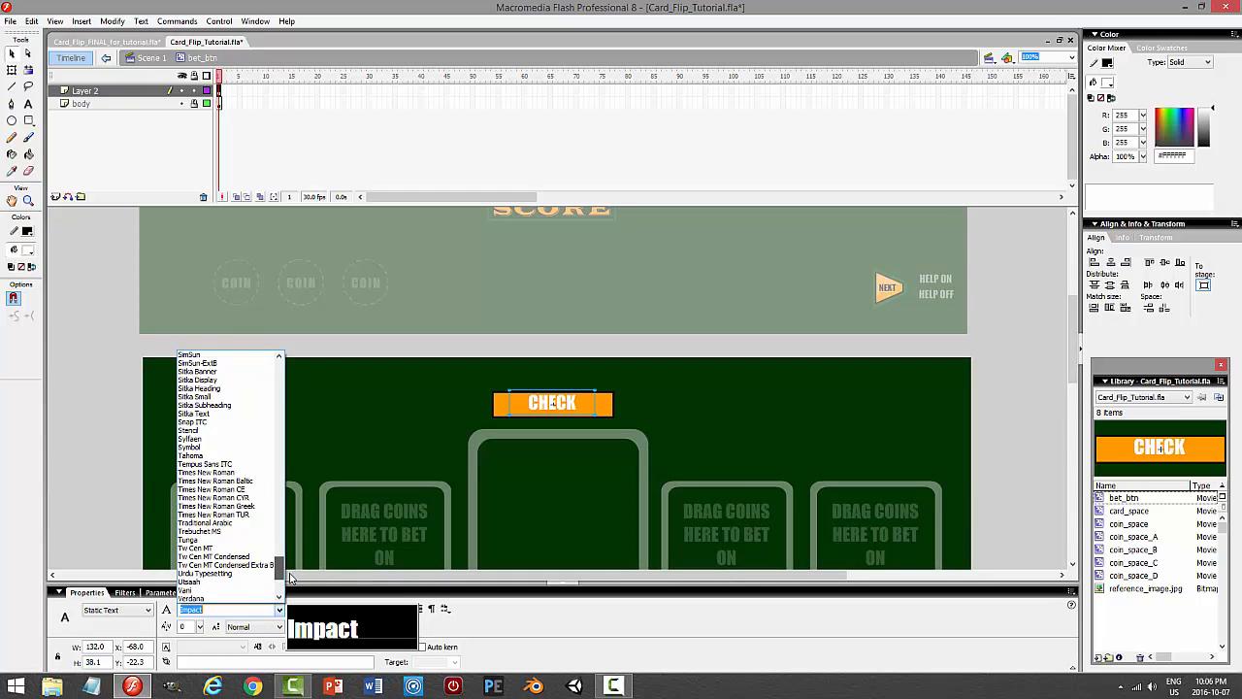
click(219, 549)
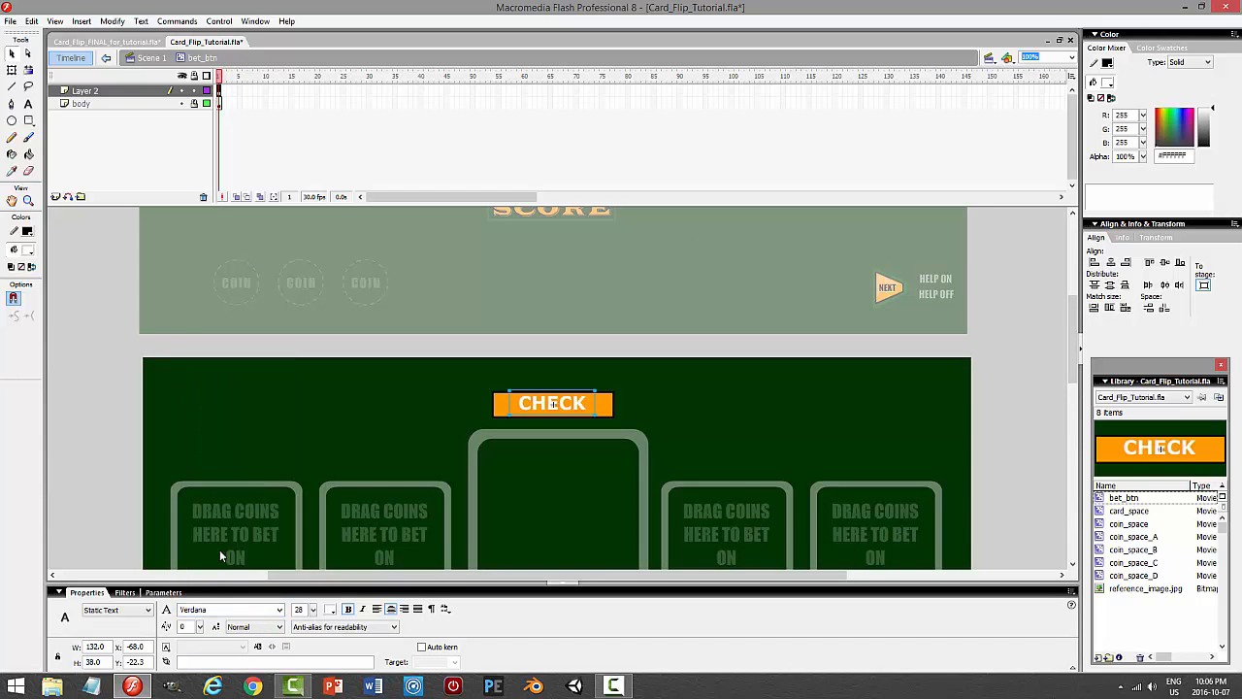
Set the CHECK text's font to Impact and move the text down 4 px to centre it on the orange rectangle.
click(279, 610)
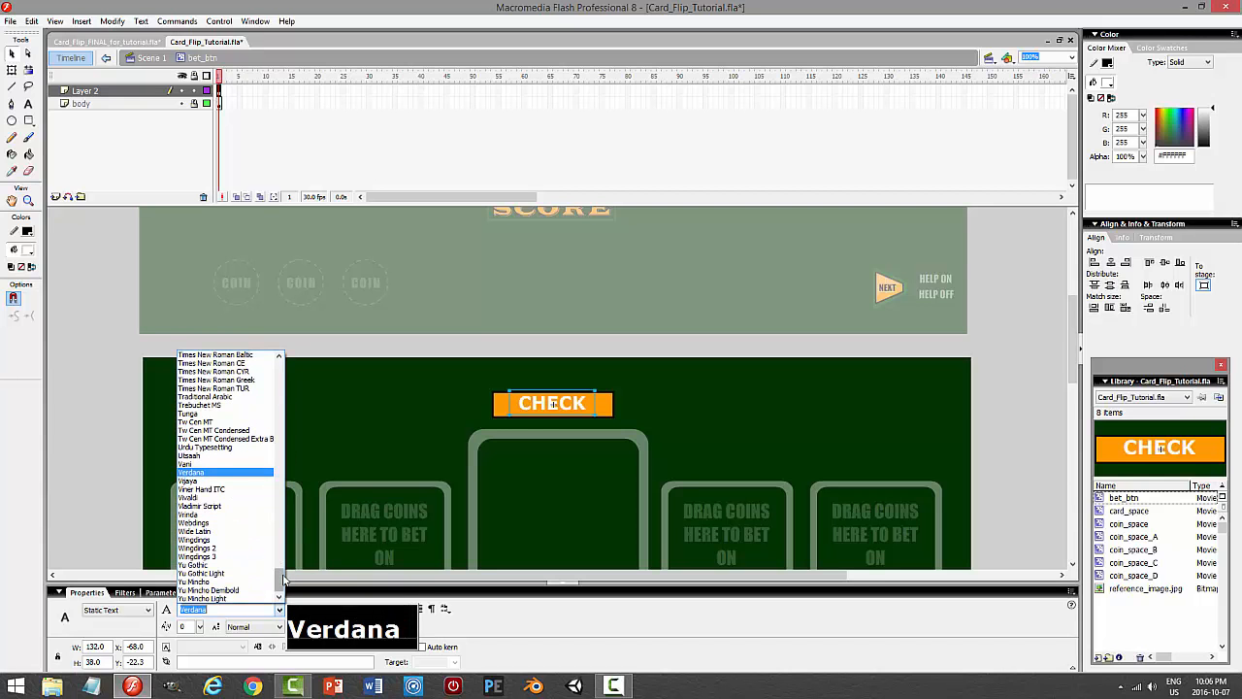
drag(282, 579, 284, 458)
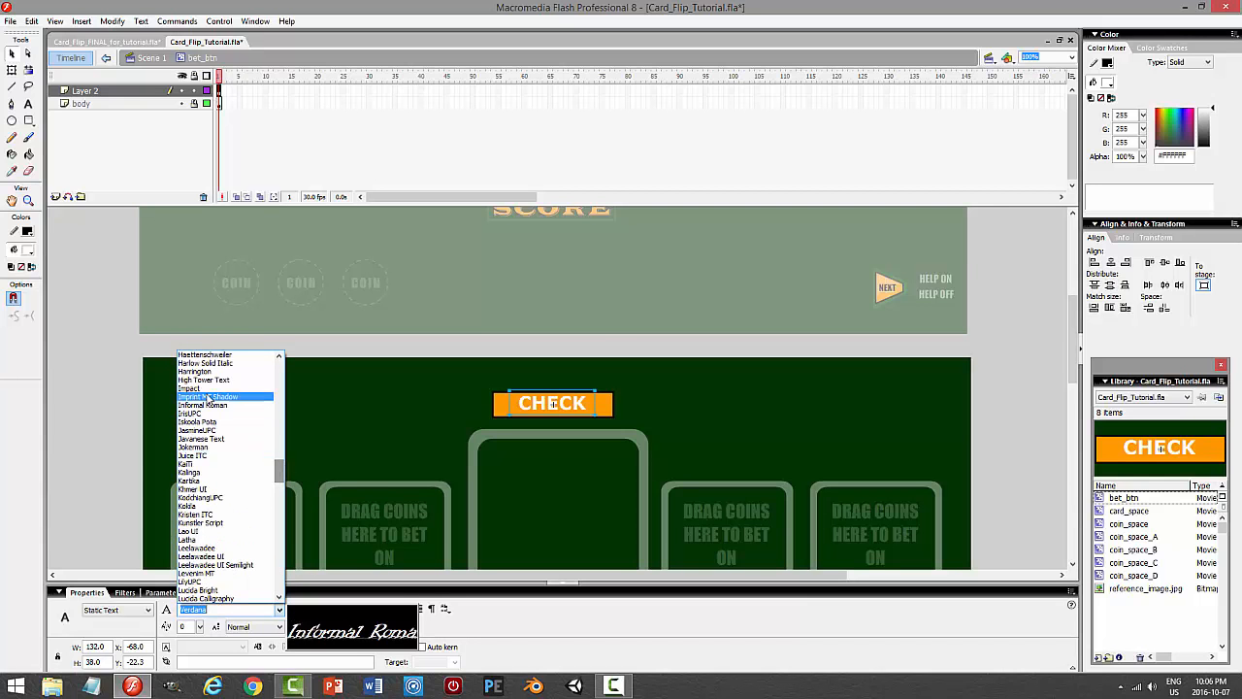
click(208, 388)
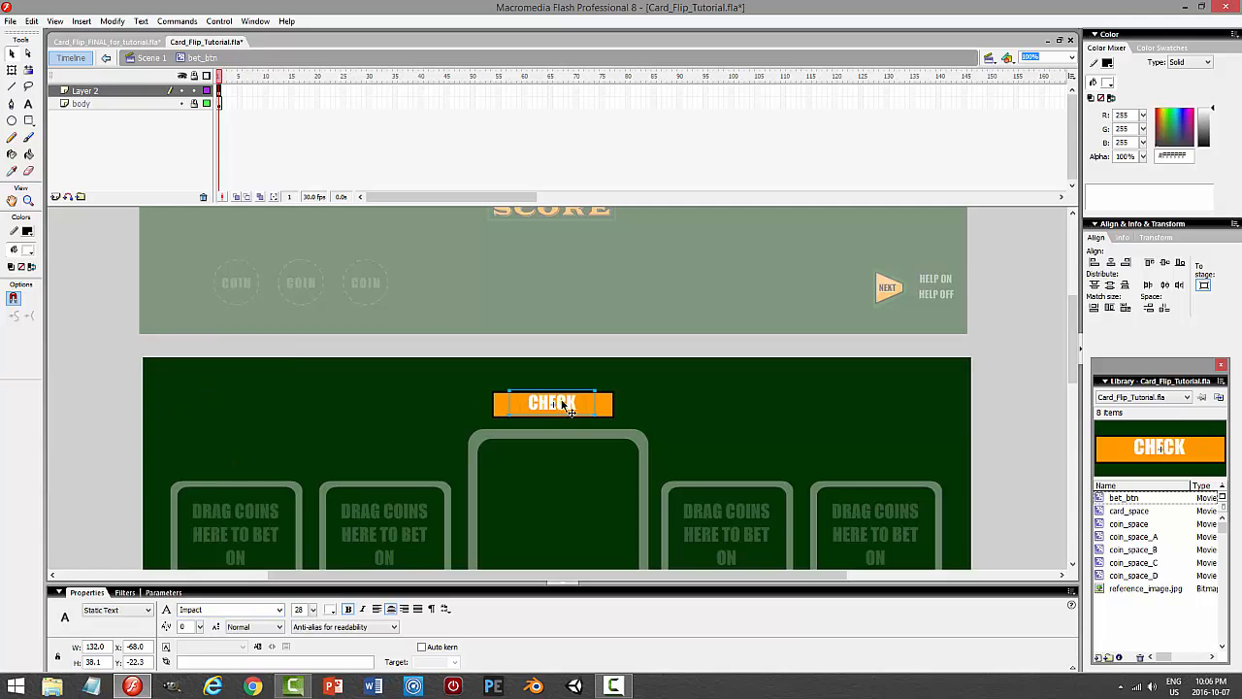
key(Down)
key(Down)
key(Down)
key(Down)
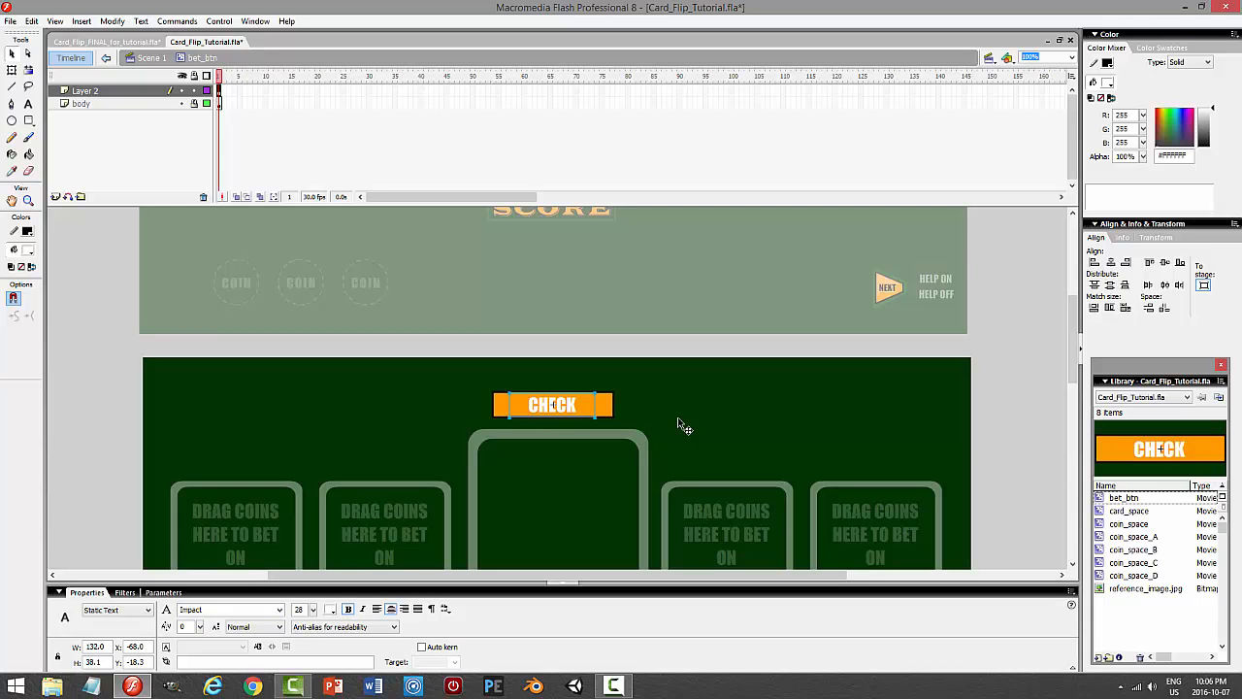
Set the letter spacing of the CHECK text to 2.
double_click(193, 626)
text(2)
key(Return)
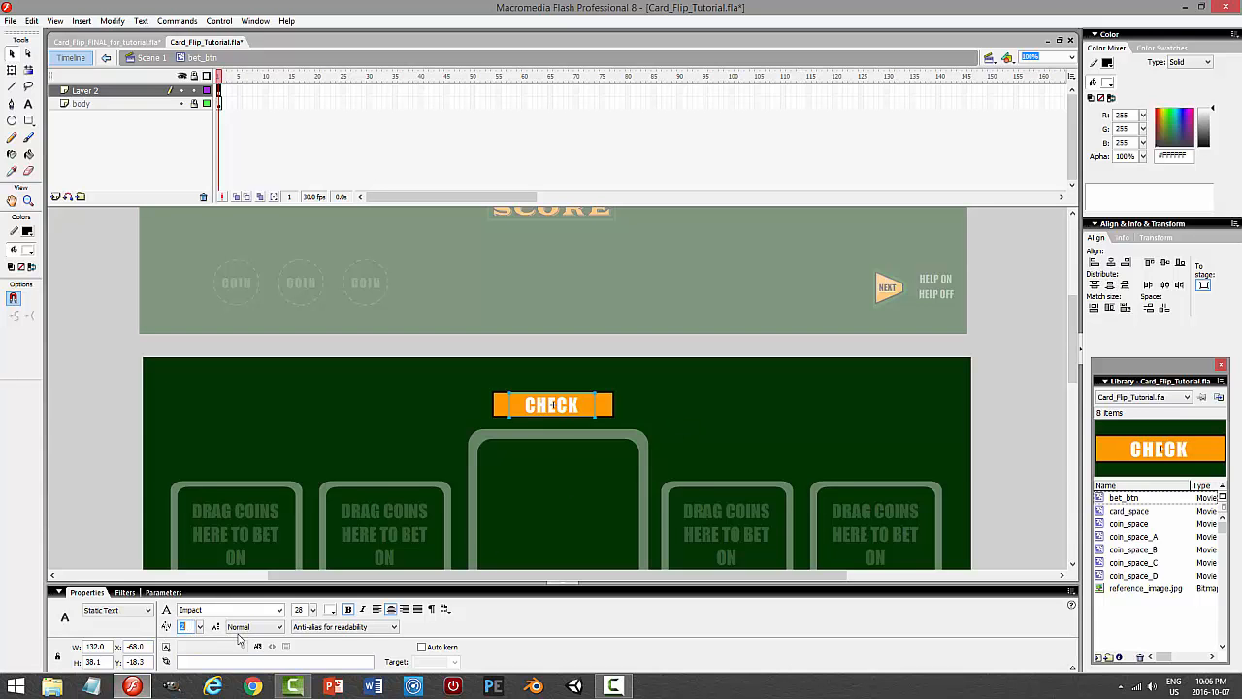
Paste a copy of the CHECK text in place, colour it black (#000000) and offset it 1 px left and 1 px up.
click(582, 404)
click(32, 20)
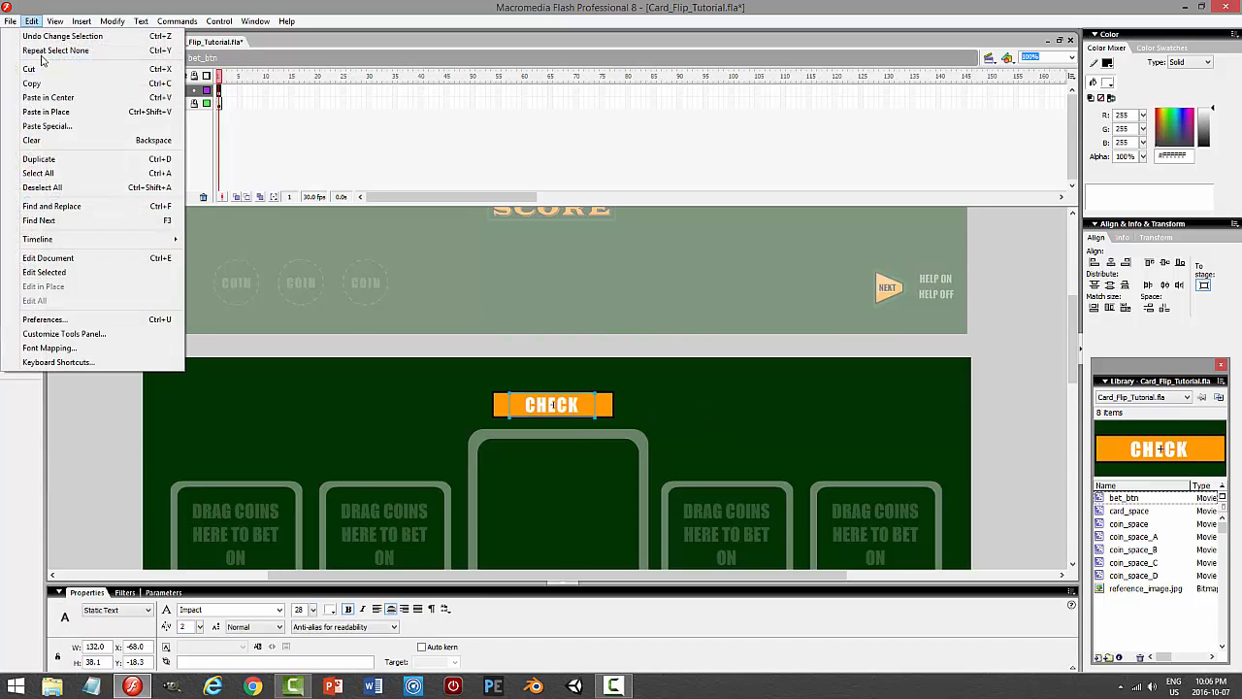
click(32, 21)
click(32, 21)
click(58, 111)
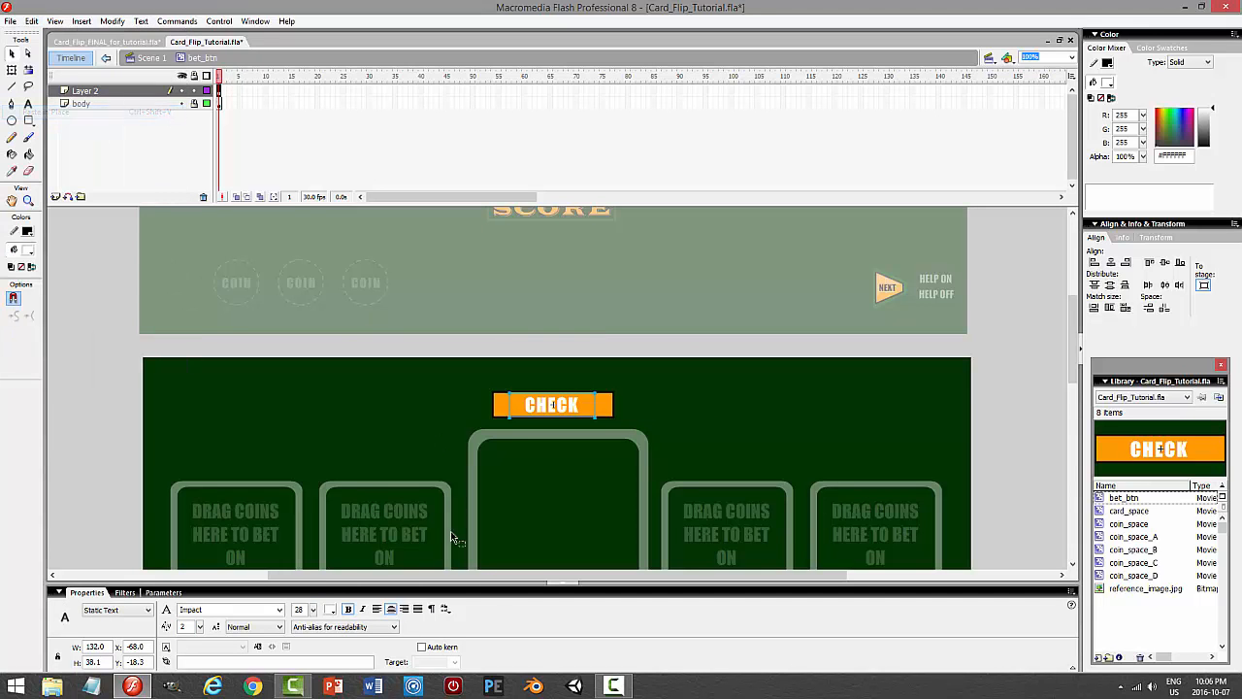
click(335, 608)
click(330, 495)
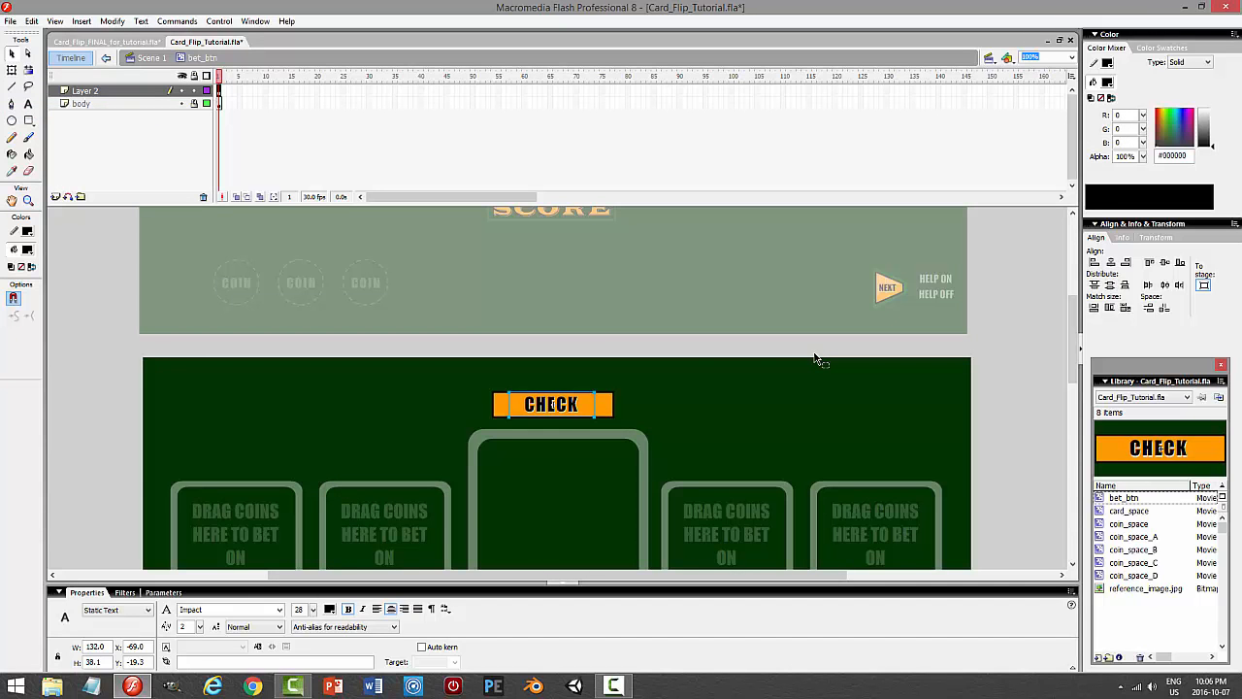
Test the movie to examine the two-tone CHECK label, and close the preview.
click(881, 398)
key(ctrl+Return)
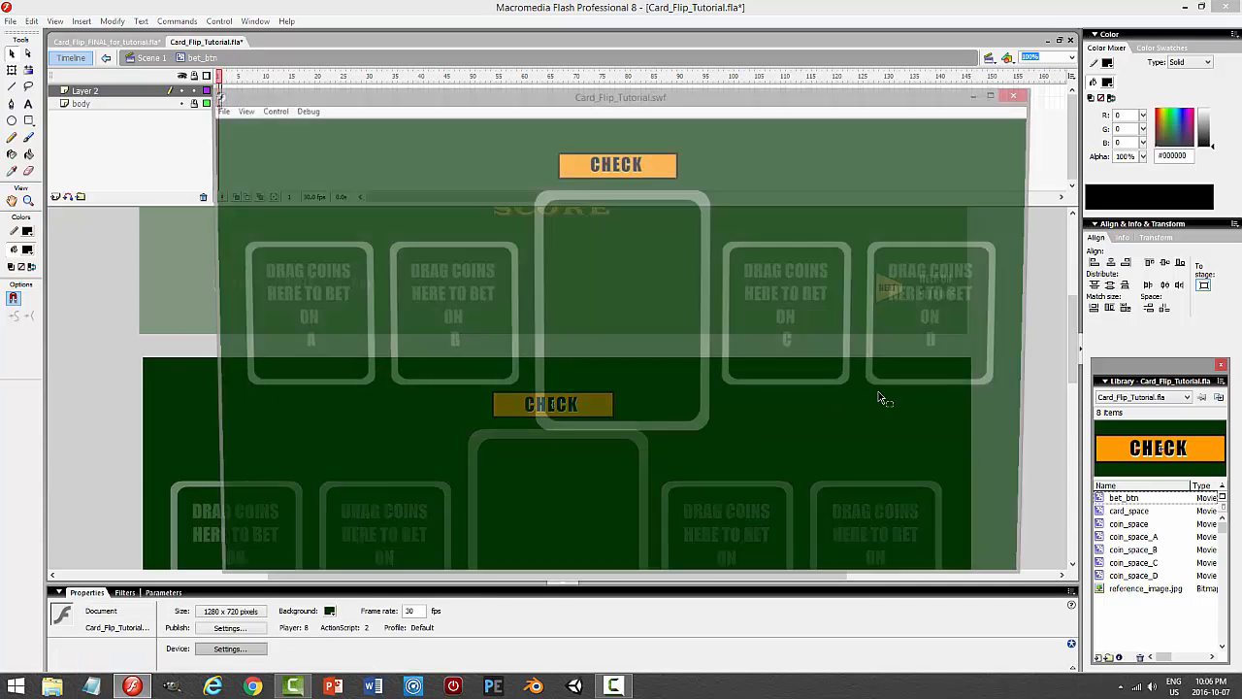
click(1021, 94)
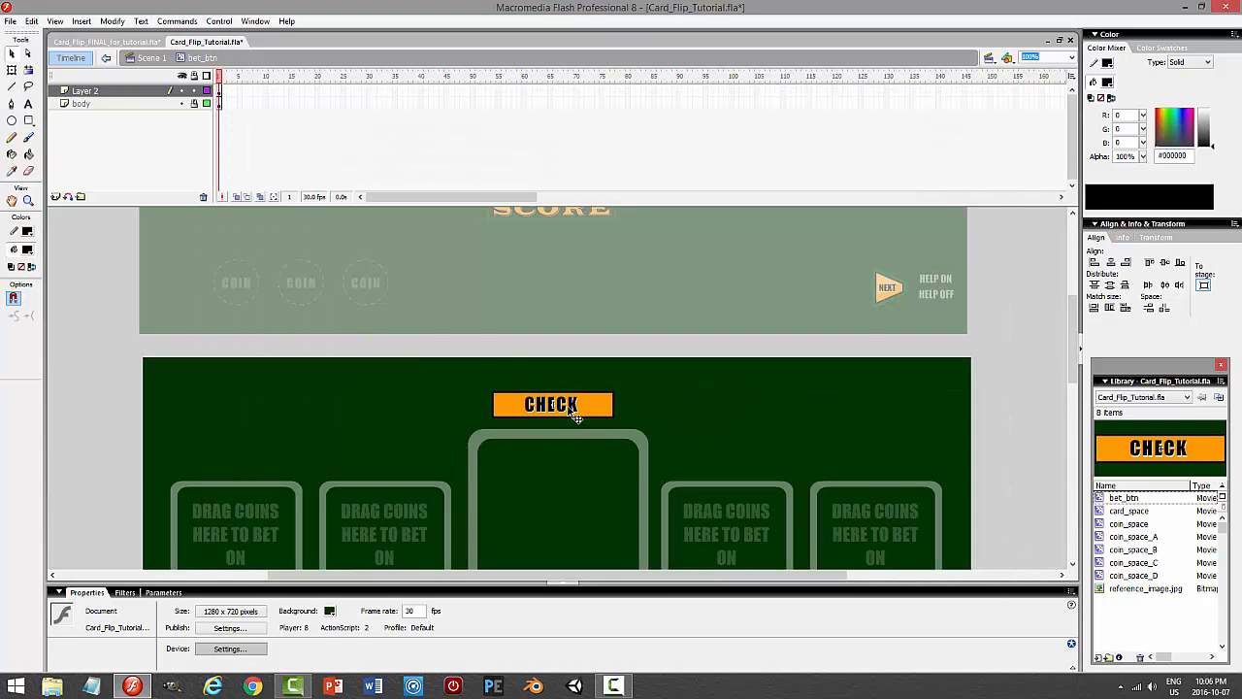
Move both CHECK texts on Layer 2 right by 2 px and check their position in a movie test.
click(149, 90)
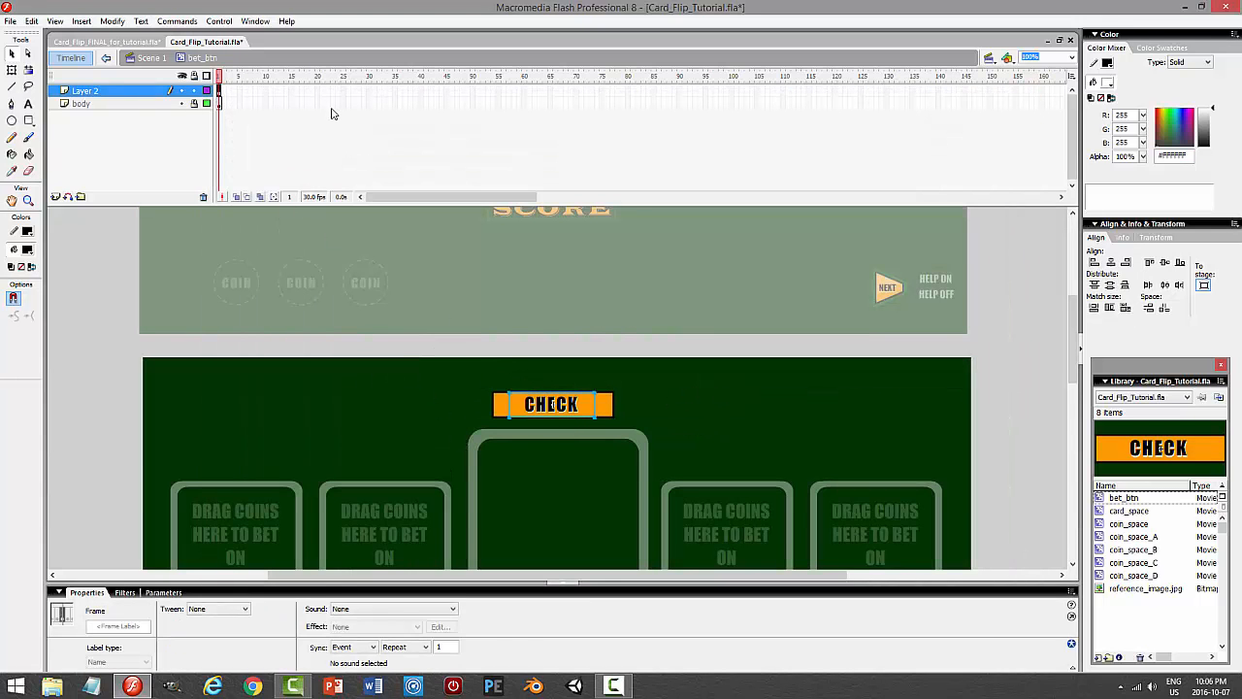
key(Right)
key(Right)
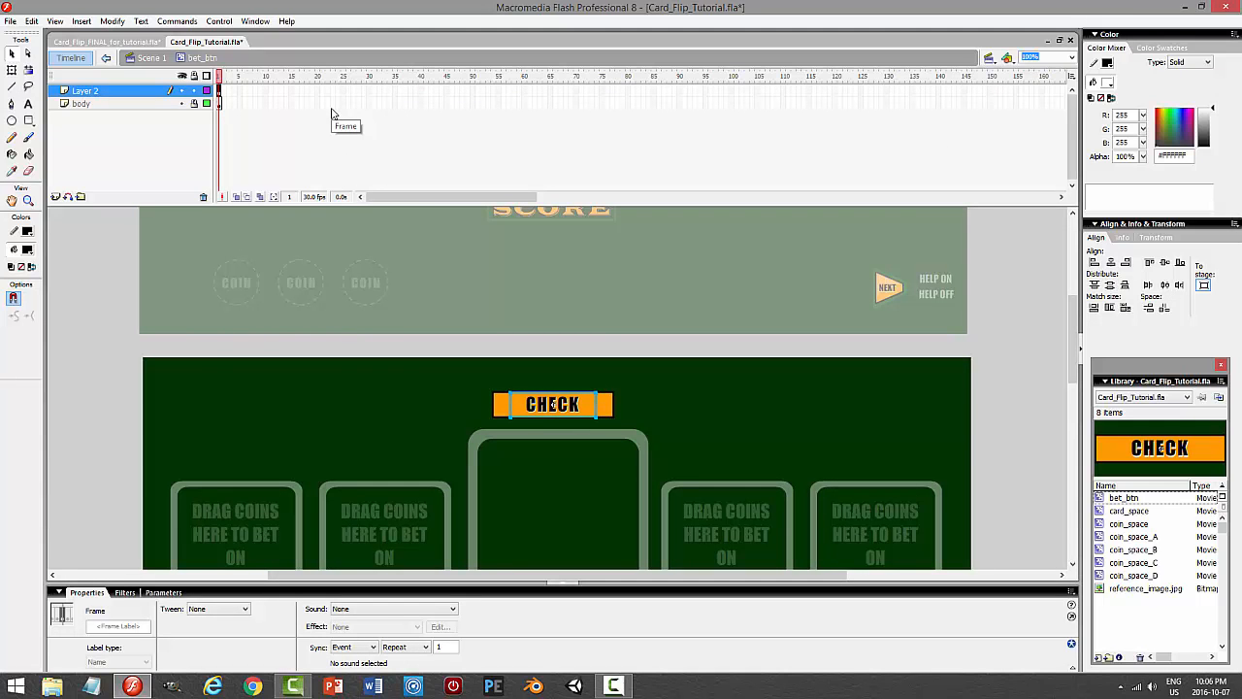
click(705, 375)
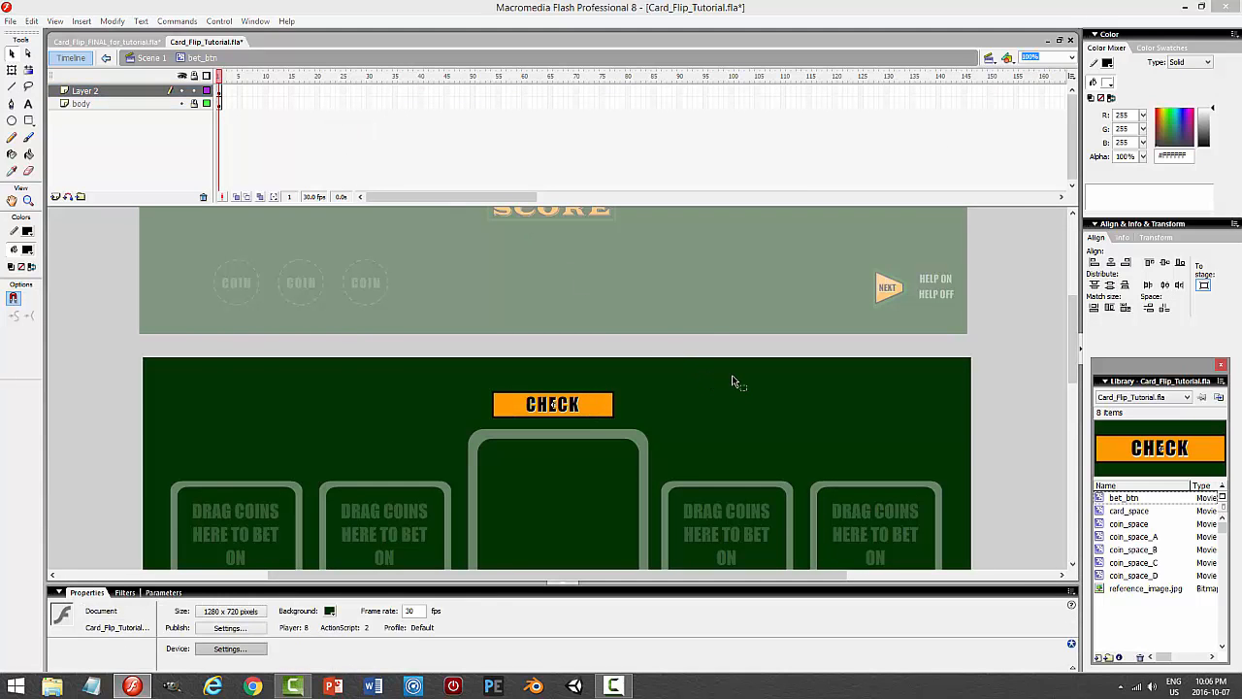
key(ctrl+Return)
key(ctrl+w)
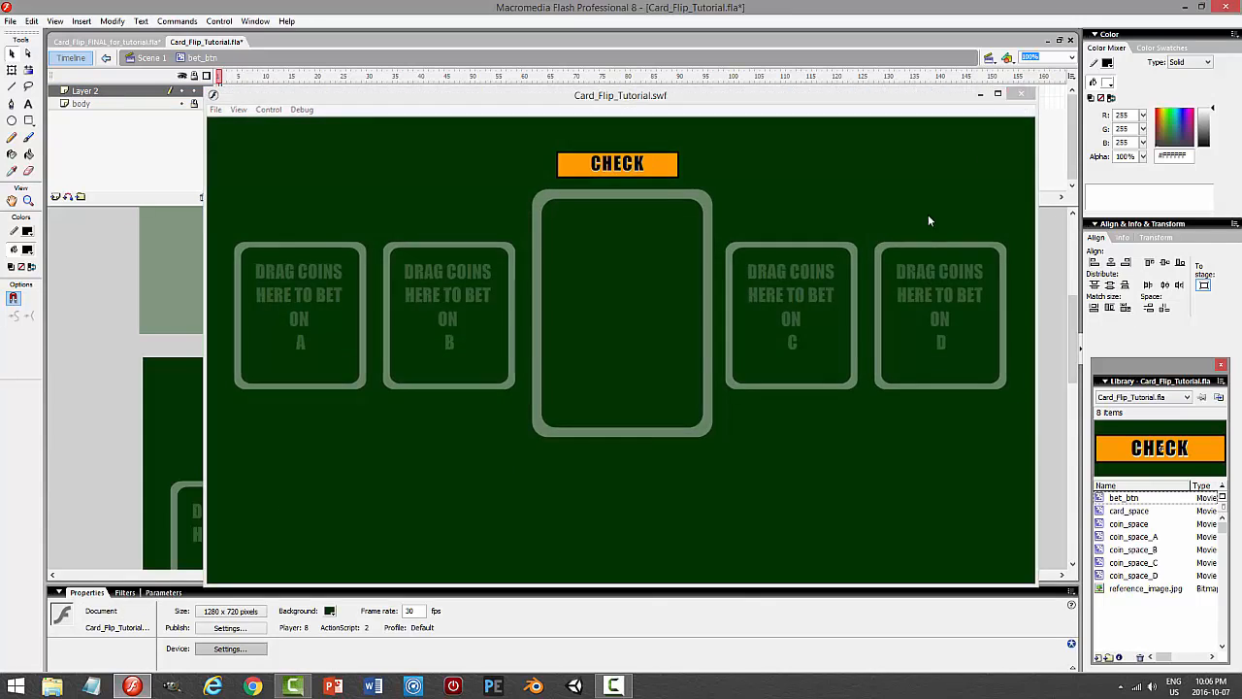
Move both CHECK texts down by 1 px and test the movie again.
click(125, 92)
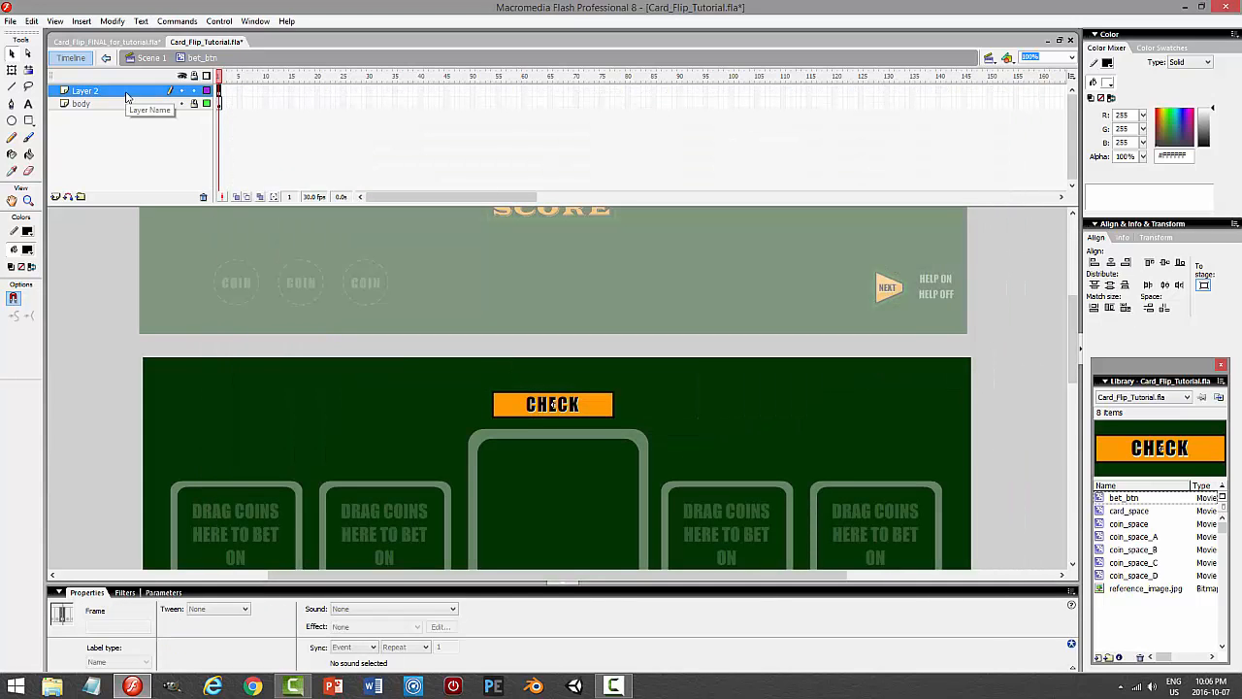
key(Down)
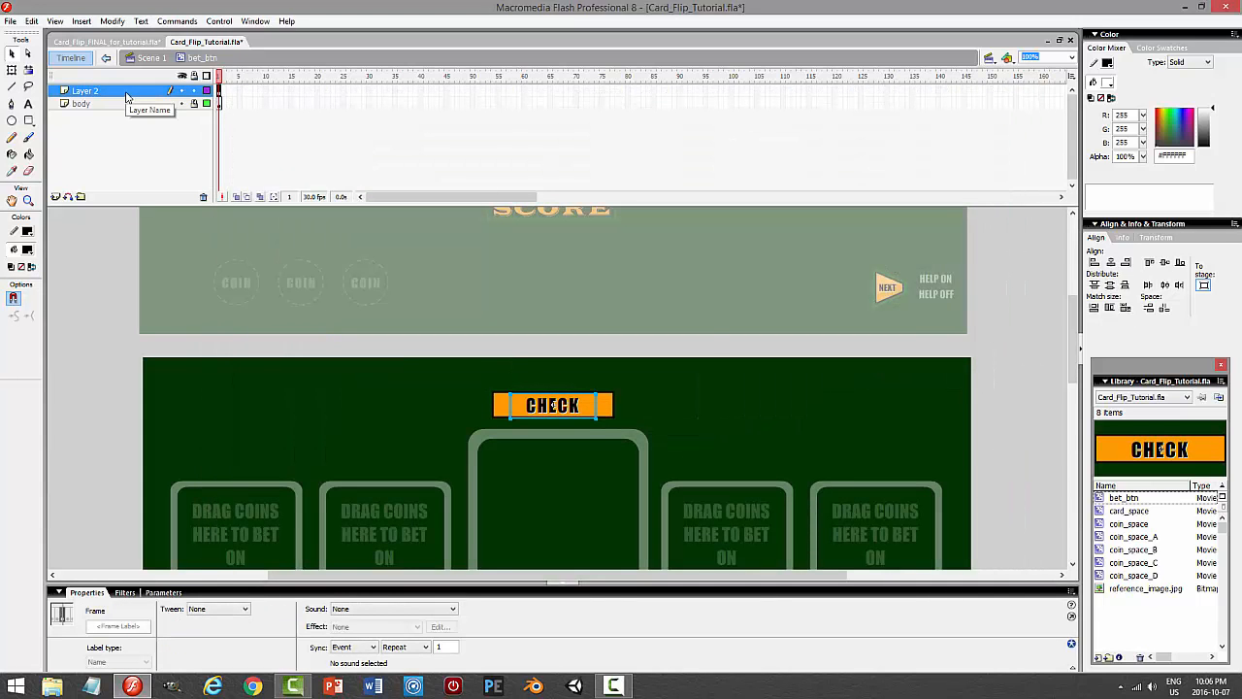
key(ctrl+Return)
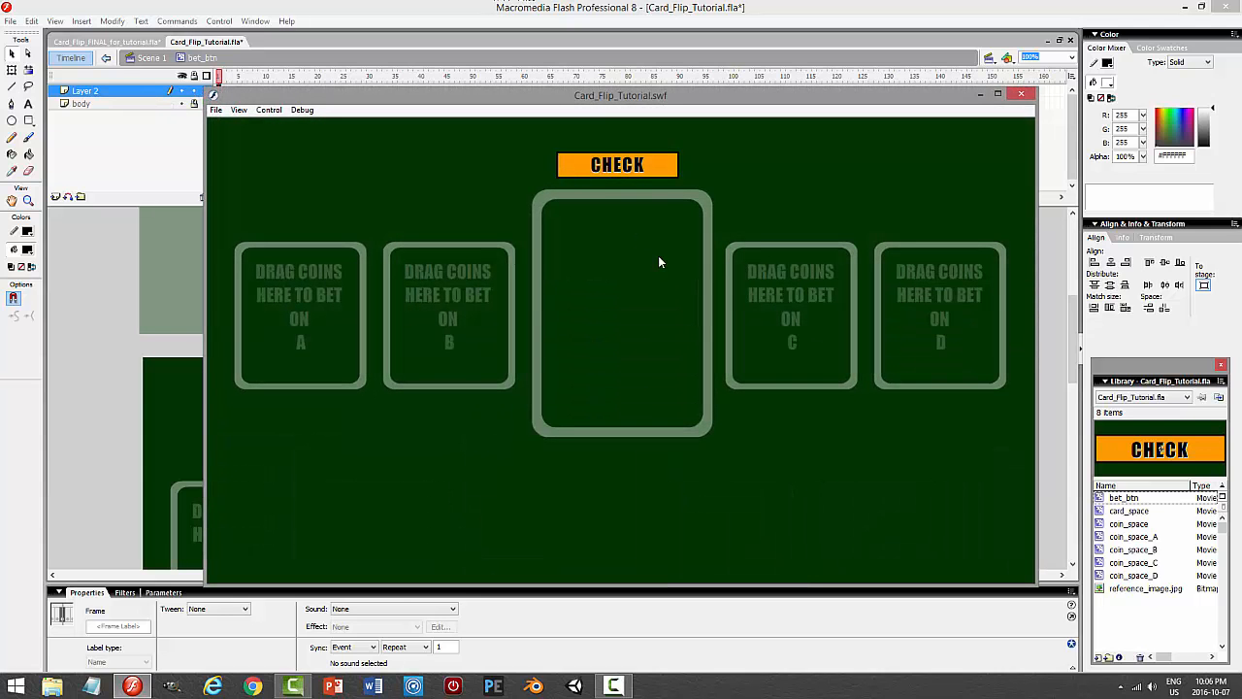
click(1021, 93)
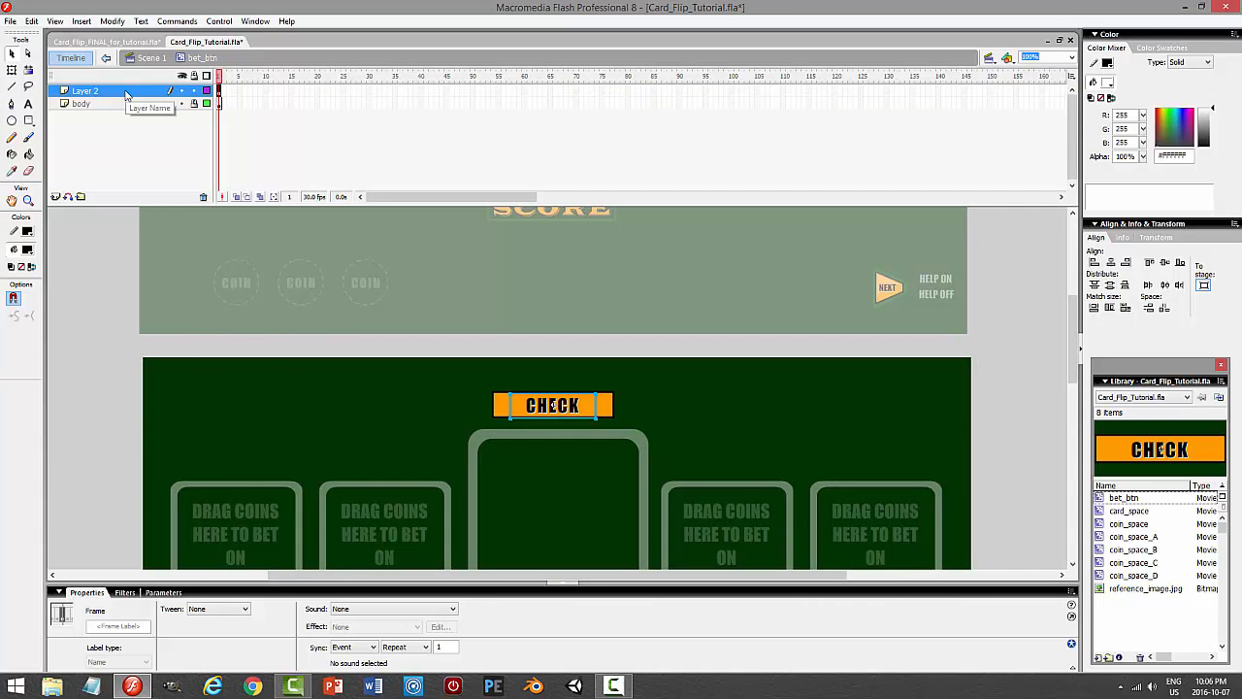
Rename the CHECK label's layer as text, lock it and unlock the body layer.
double_click(87, 91)
text(tra)
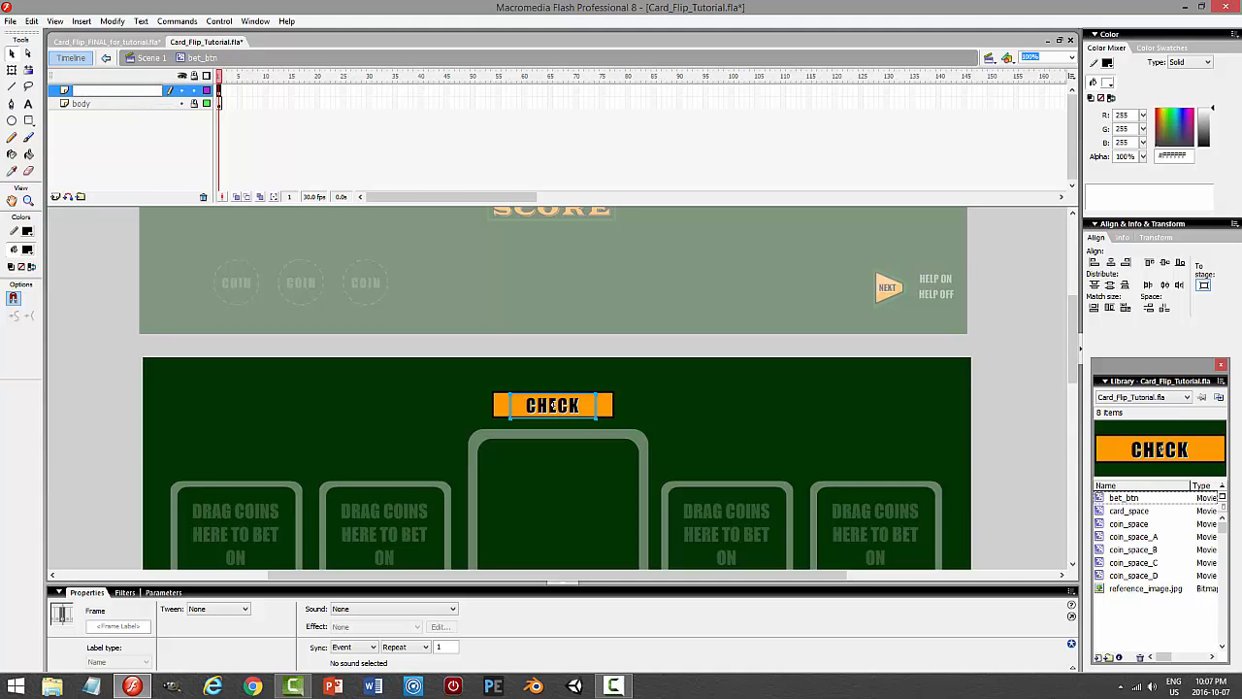
key(Return)
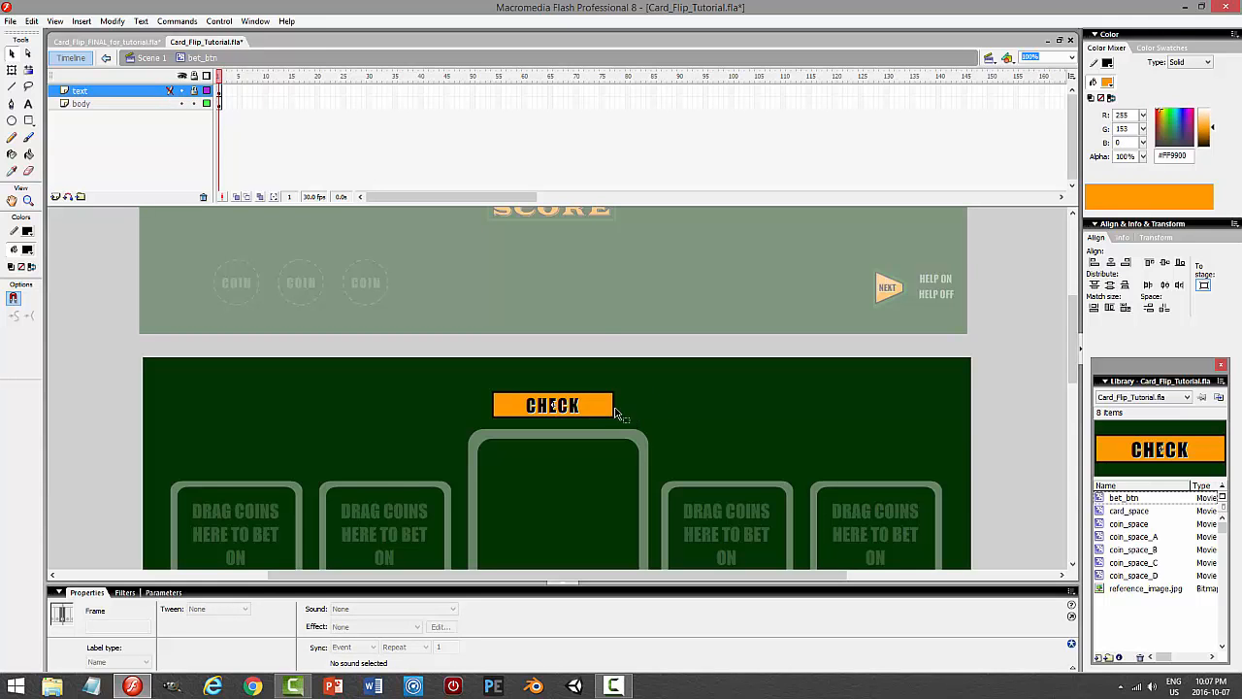
Copy the orange fill of the rectangle on the body layer and lock that layer.
click(605, 411)
click(657, 400)
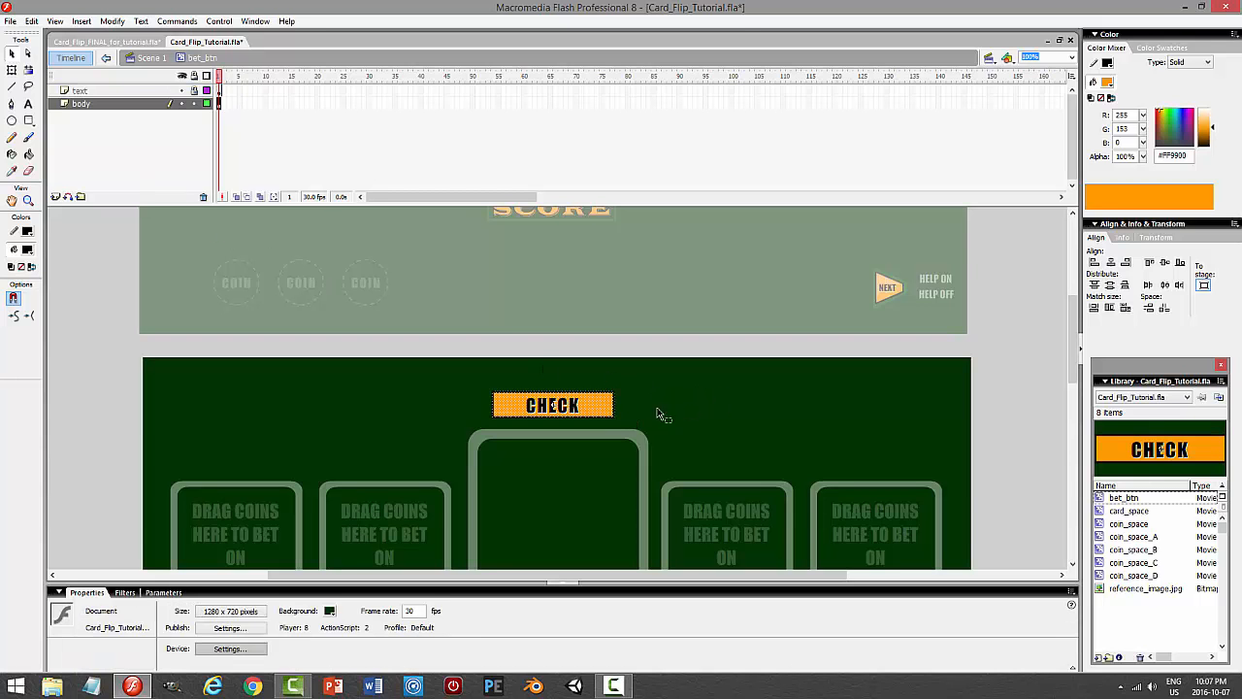
click(594, 400)
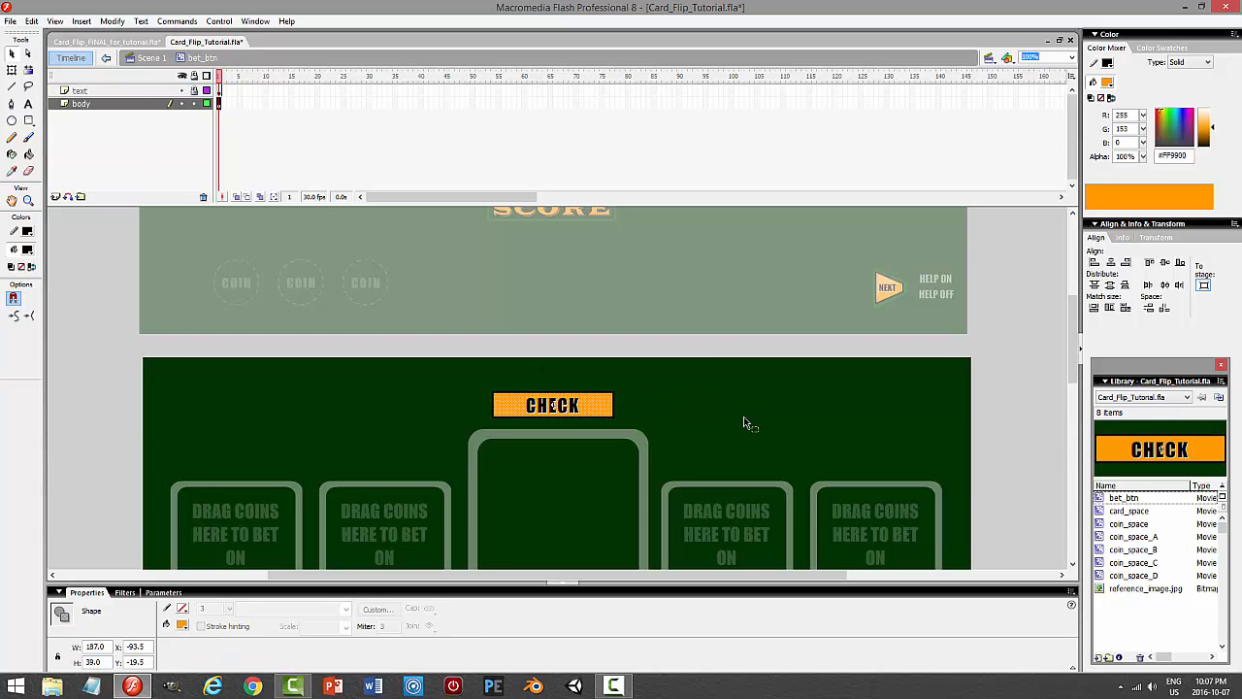
click(32, 24)
click(31, 82)
click(193, 104)
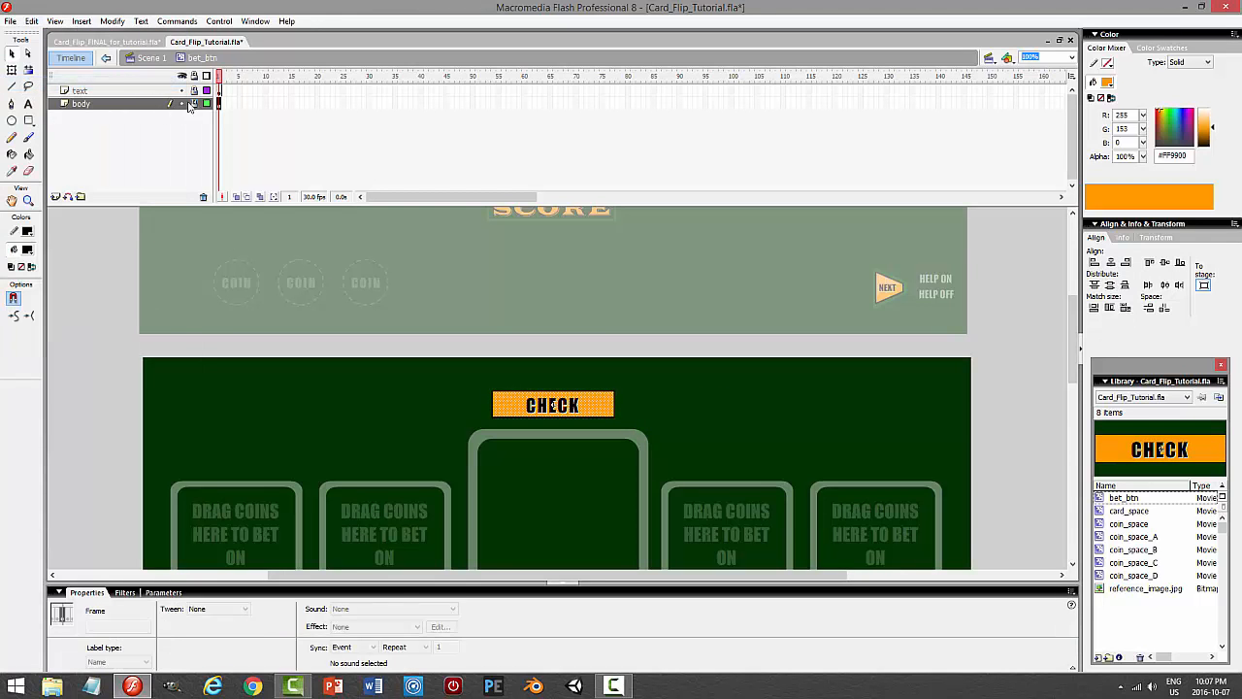
Paste the copied fill in place on a new layer between text and body, and delete its lower half.
click(32, 20)
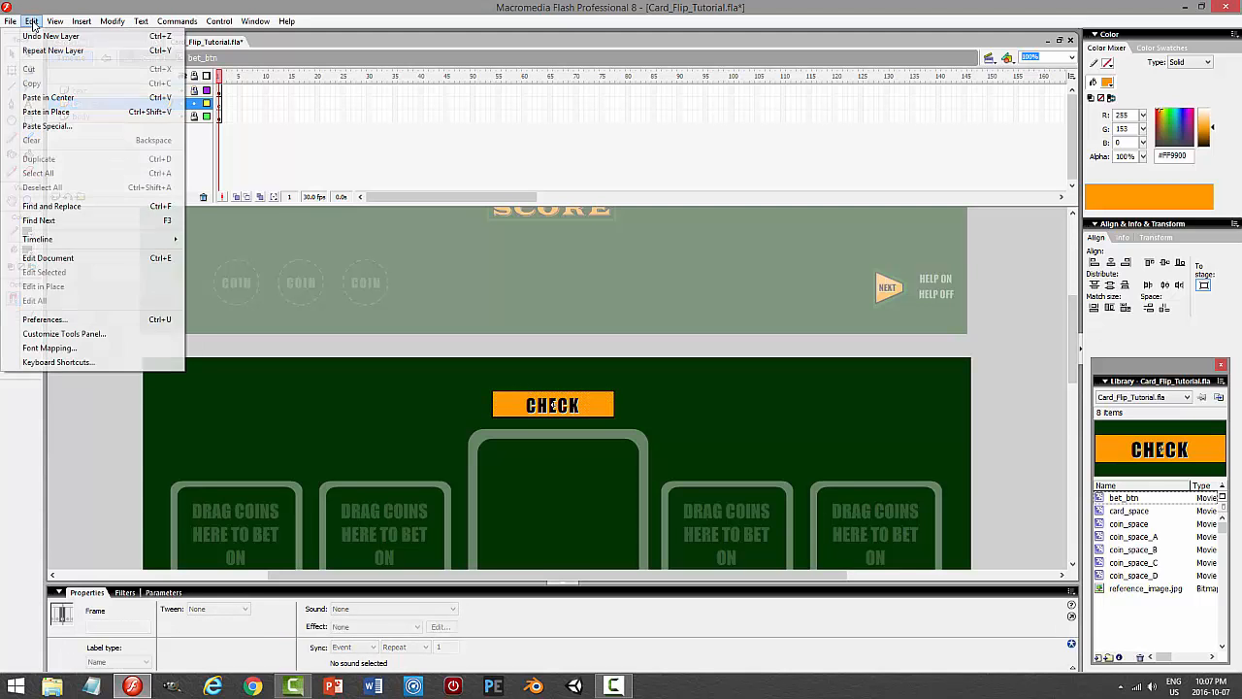
click(46, 112)
click(782, 449)
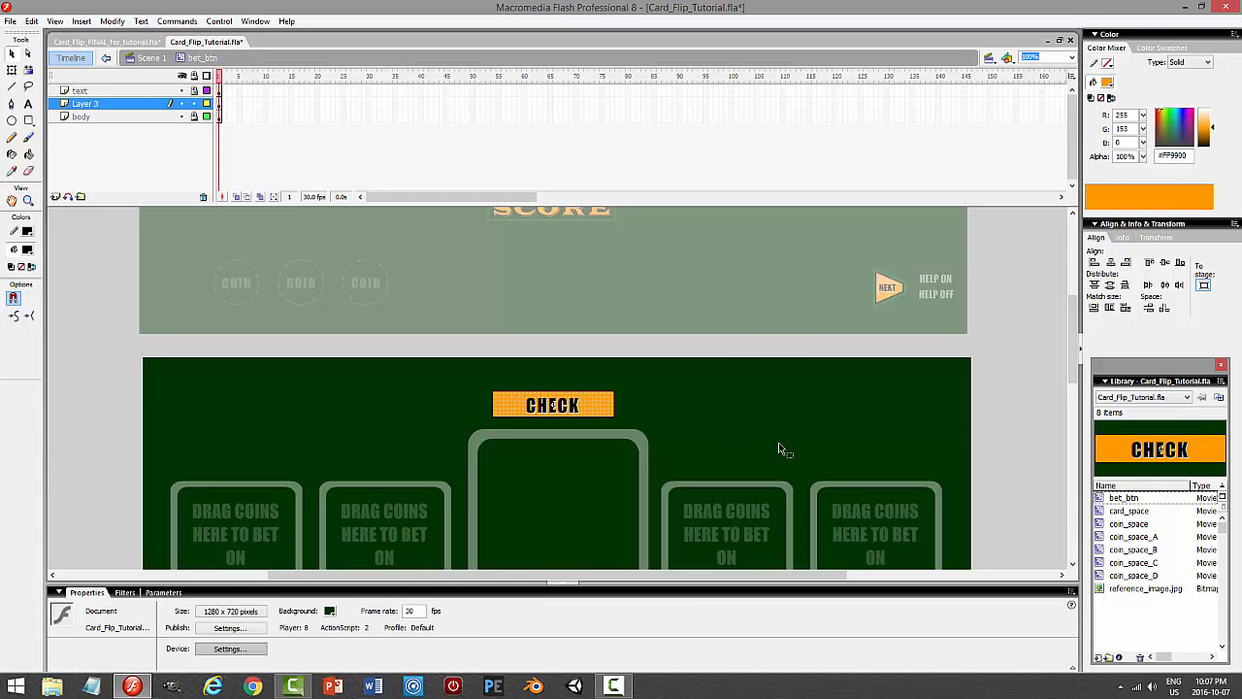
drag(752, 448, 726, 437)
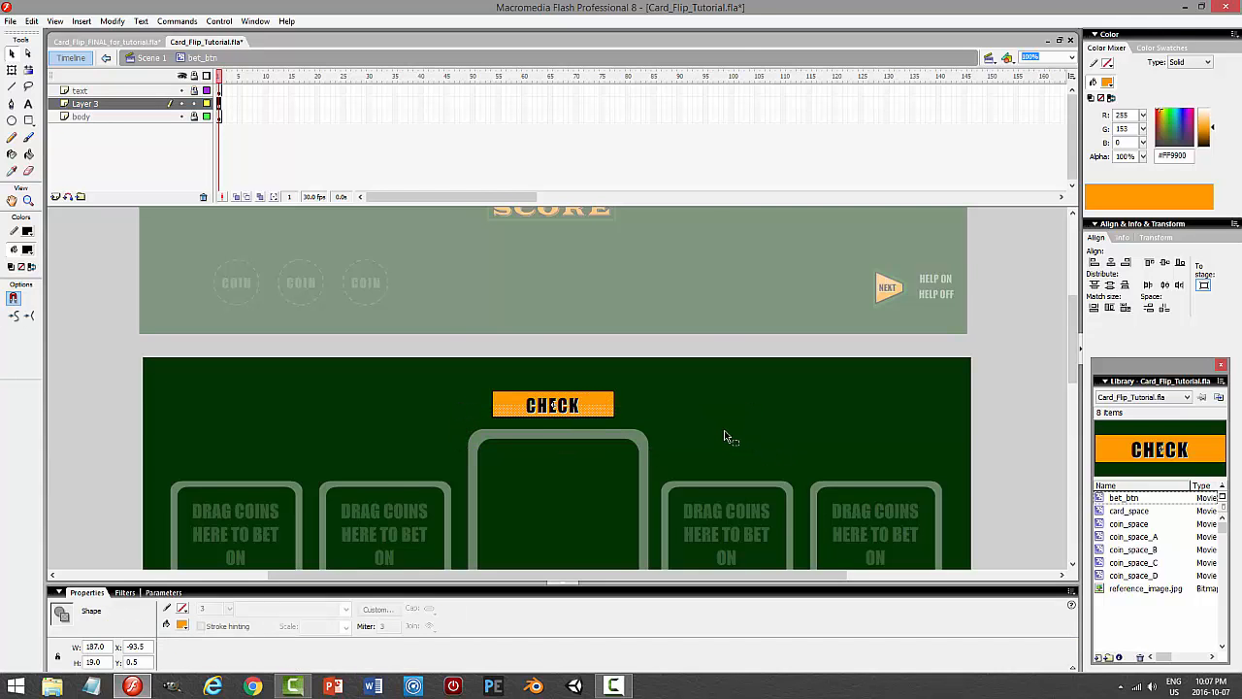
click(727, 435)
Recolour the remaining upper half of the pasted fill white (#FFFFFF) with 25% alpha.
click(612, 401)
click(1107, 82)
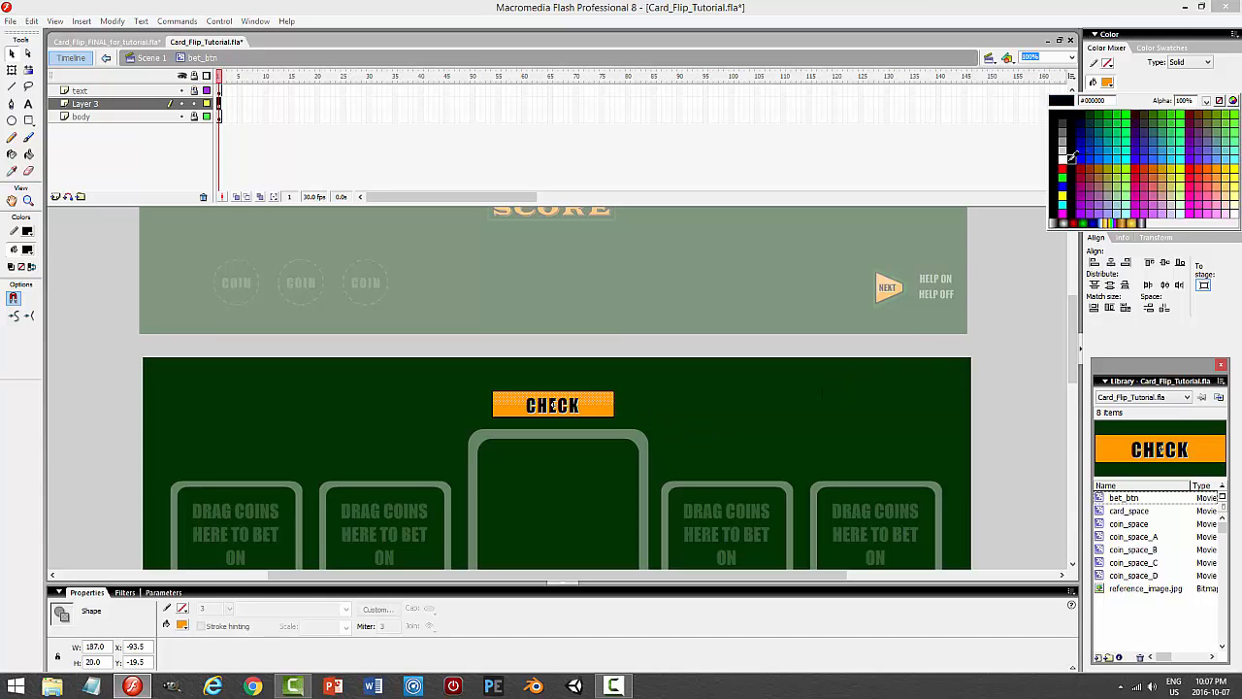
click(1061, 117)
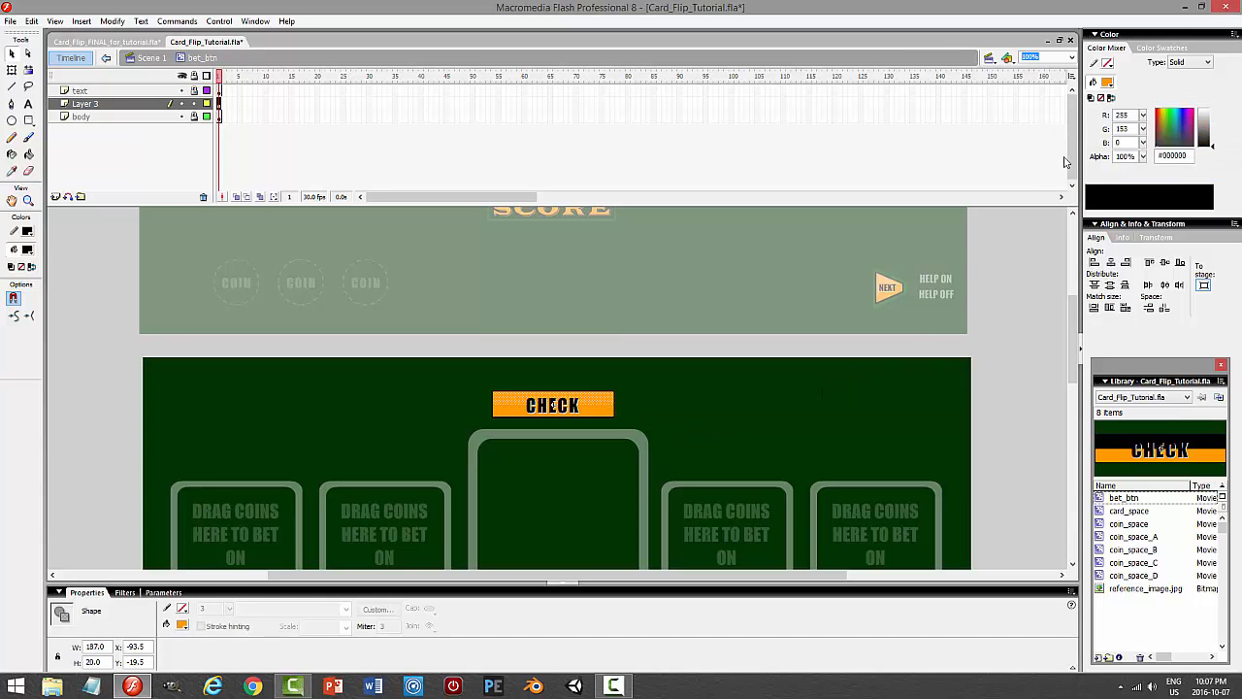
click(1110, 84)
click(1061, 170)
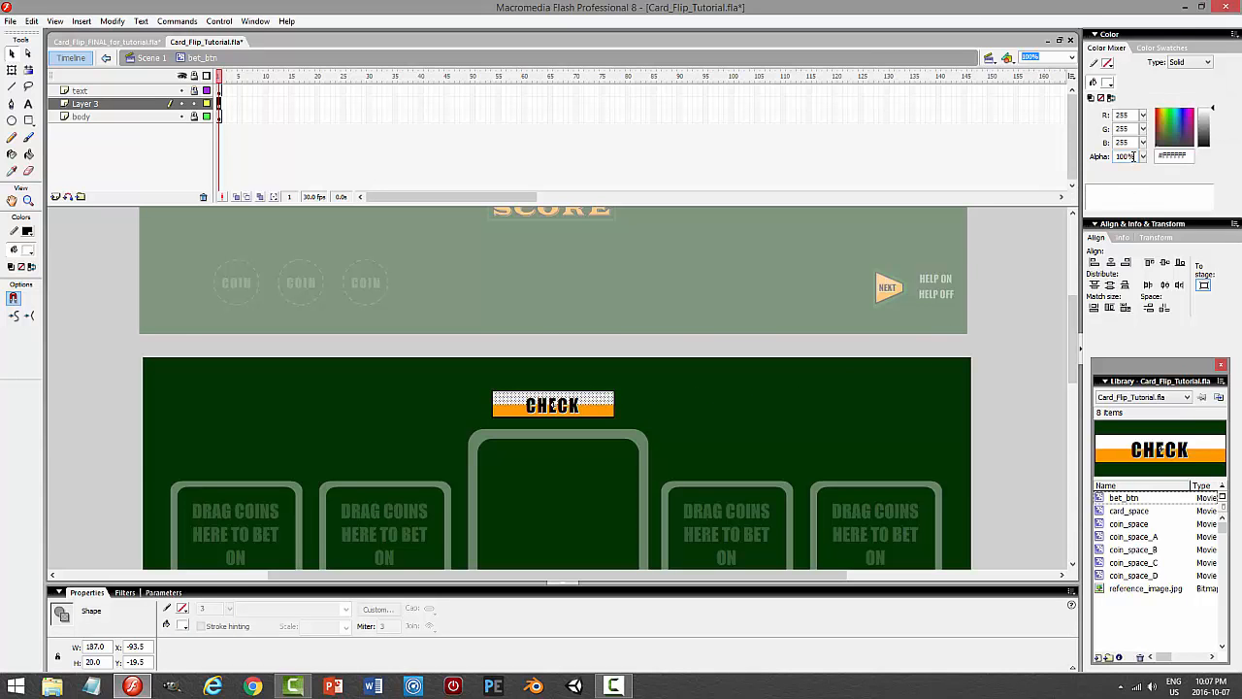
drag(1132, 157, 1104, 157)
text(25)
key(Return)
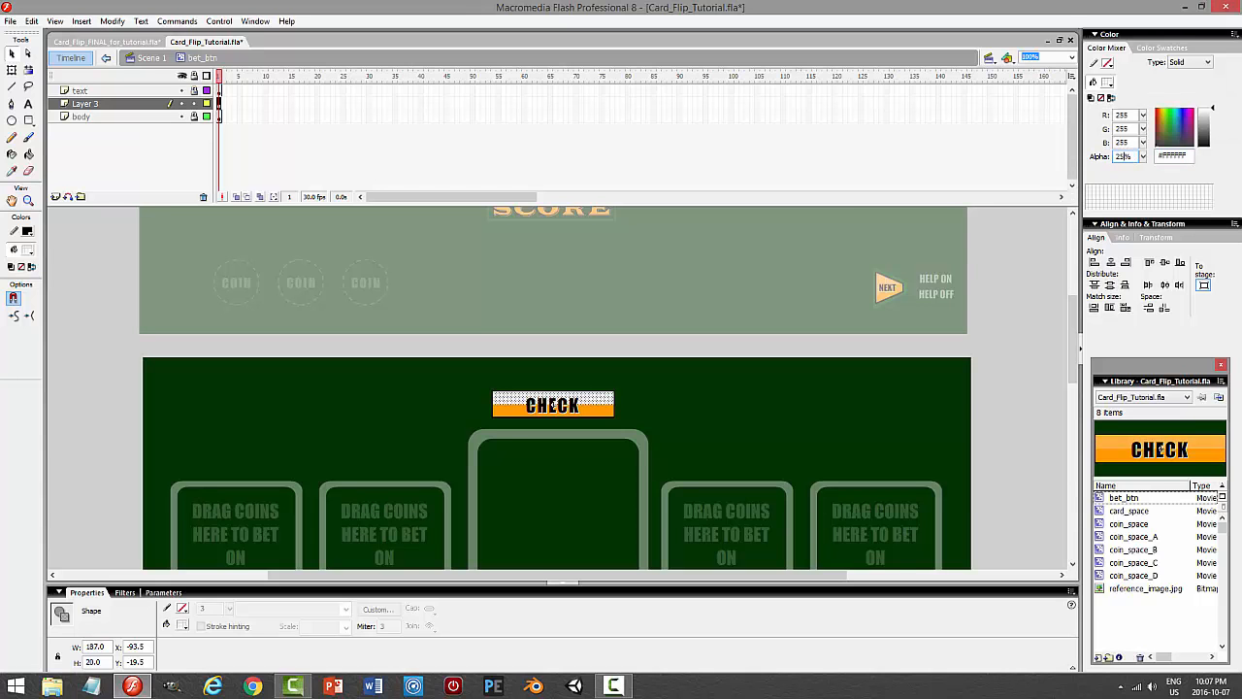
Test the movie to examine the highlight on the CHECK button, and close the preview.
click(916, 390)
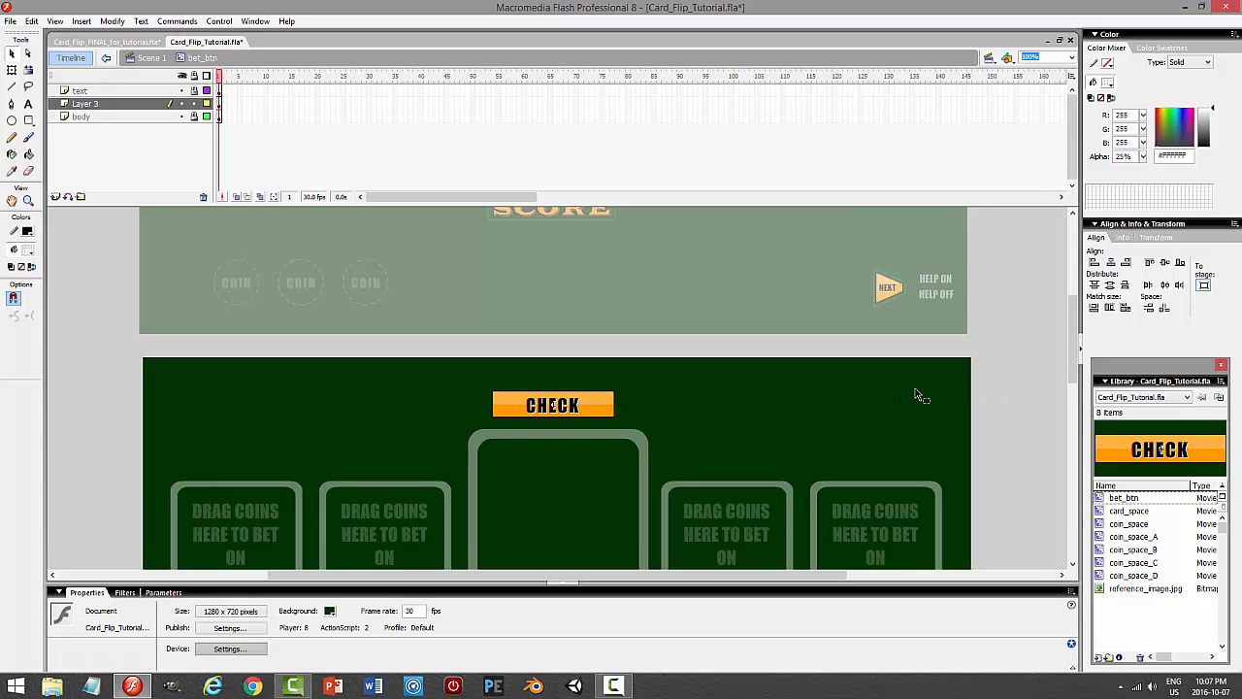
key(ctrl+Return)
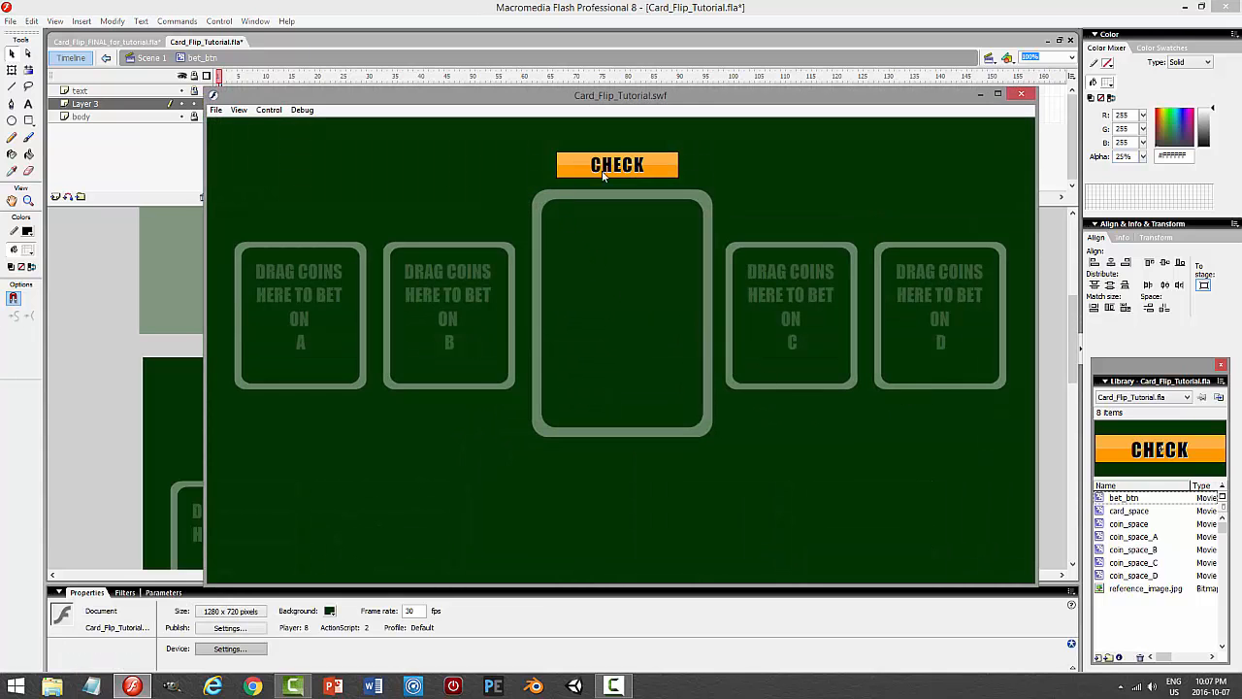
click(1021, 93)
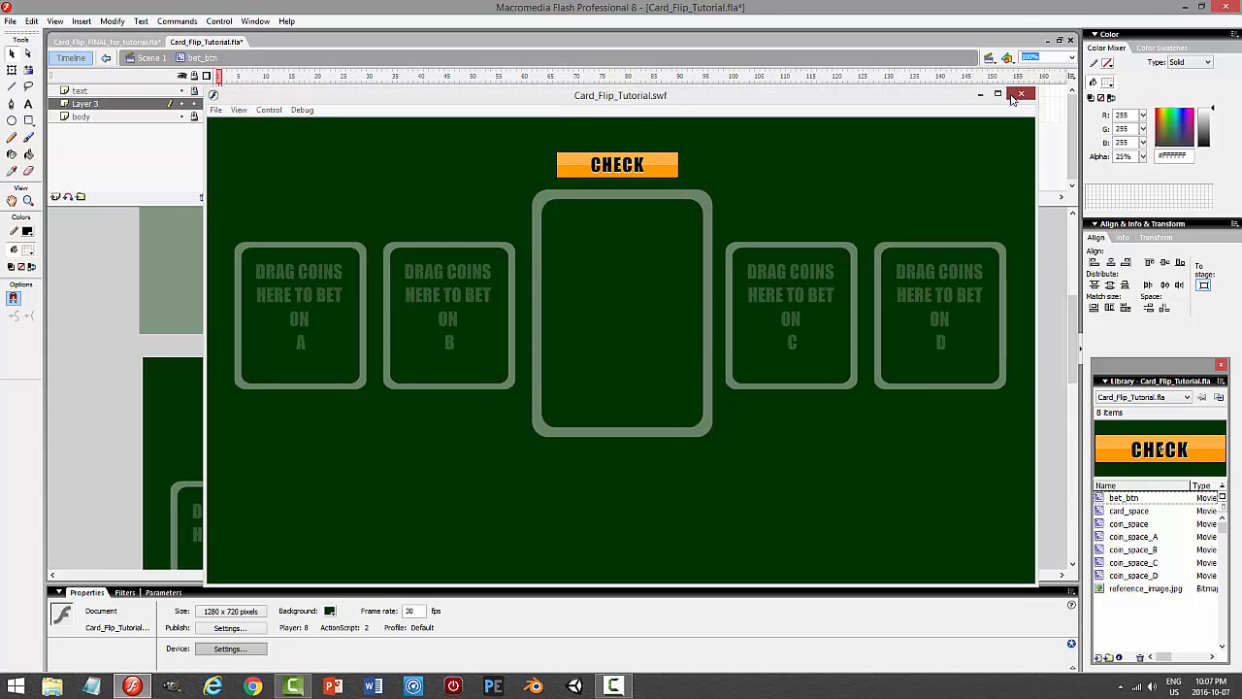
Rename the highlight layer between text and body as shine and lock it.
double_click(132, 110)
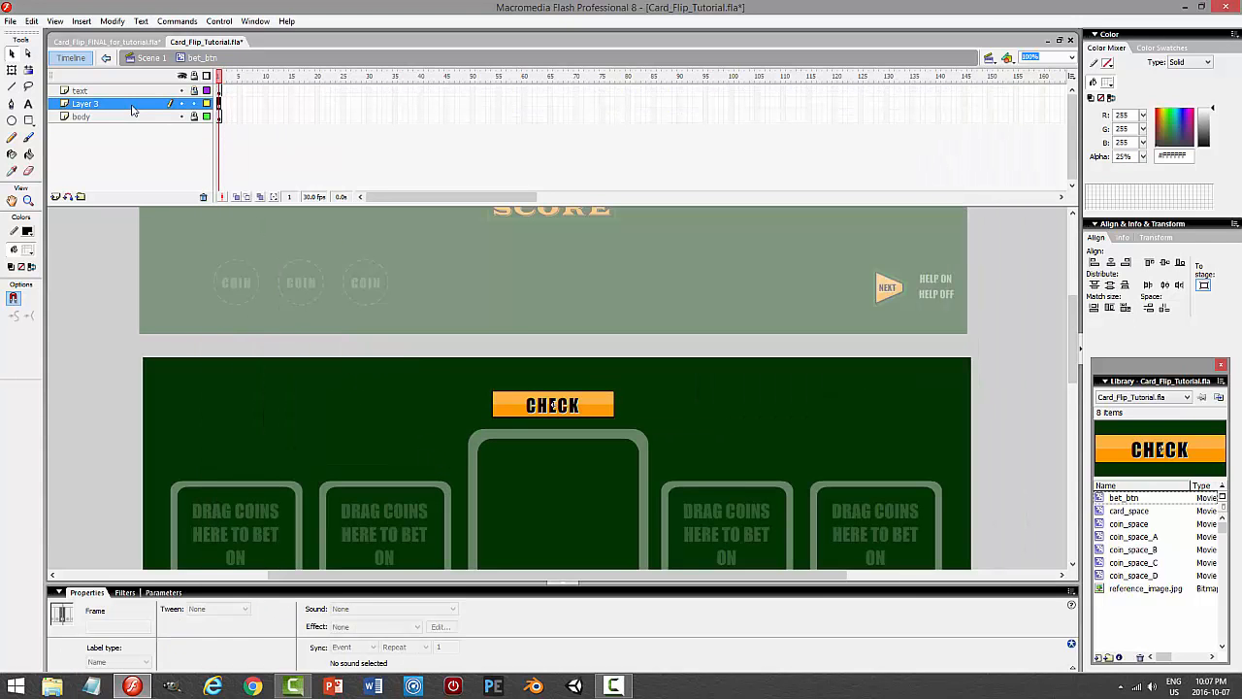
text(sh)
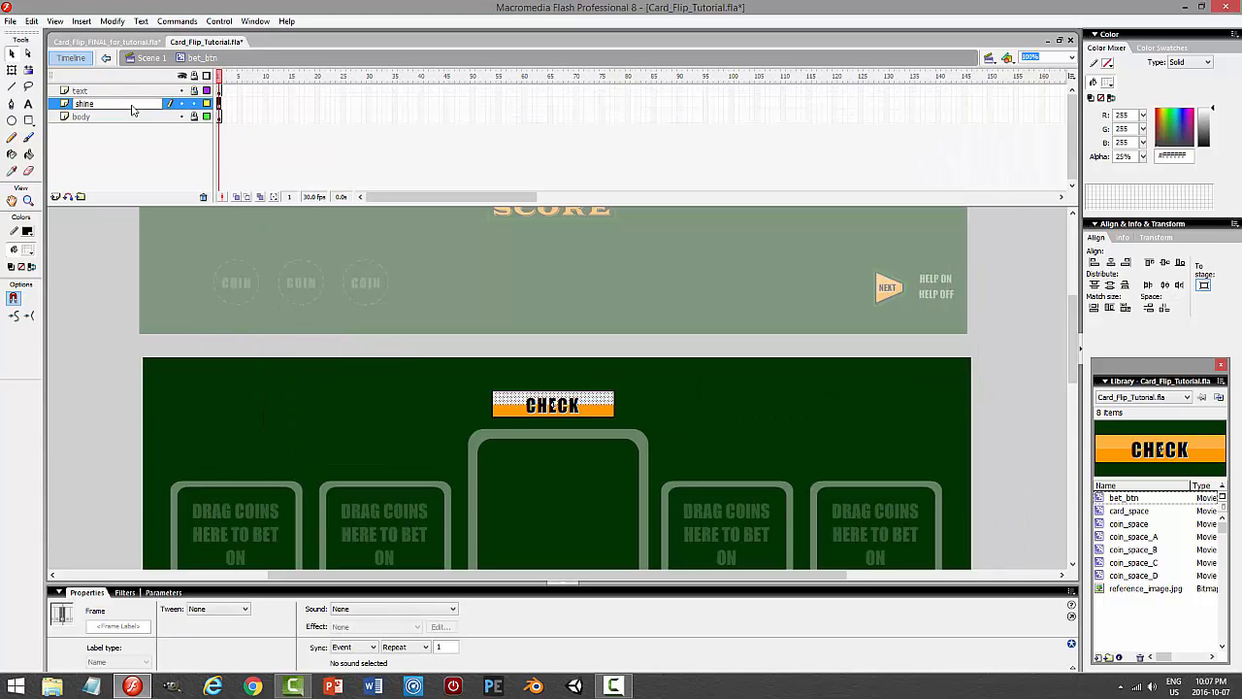
text(ine)
key(Return)
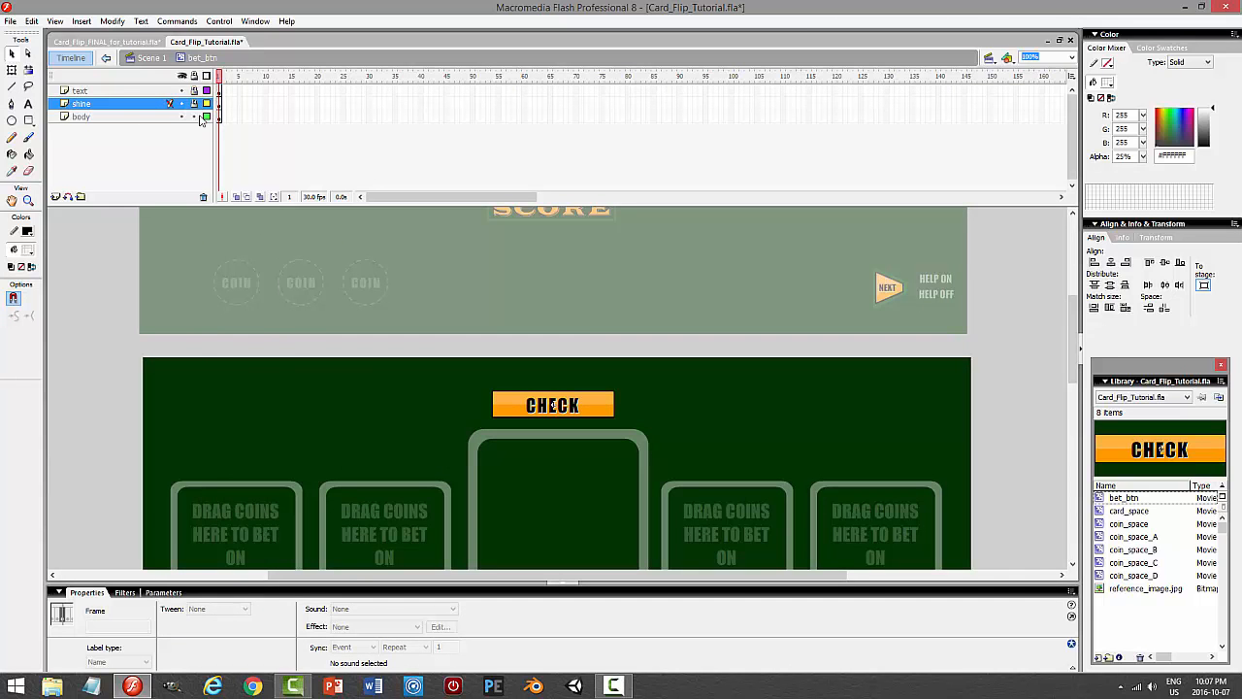
Copy the orange fill of the rectangle on the body layer and relock that layer.
click(722, 390)
click(609, 406)
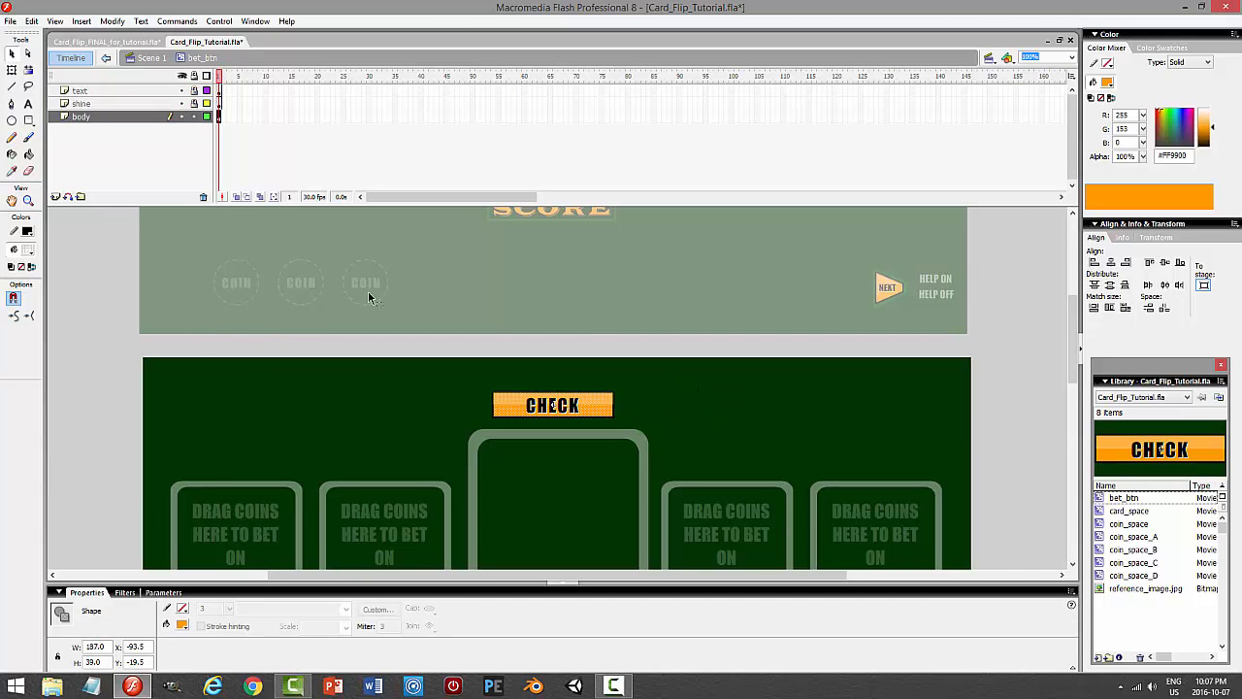
click(31, 20)
click(40, 86)
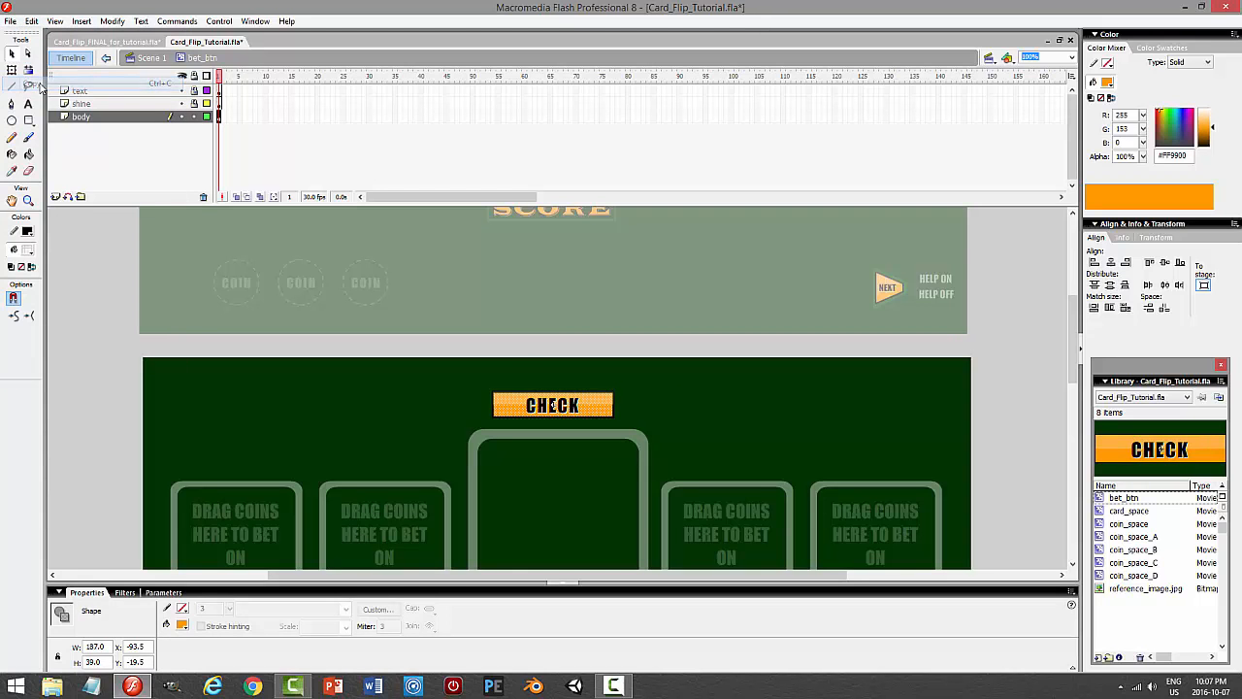
click(191, 118)
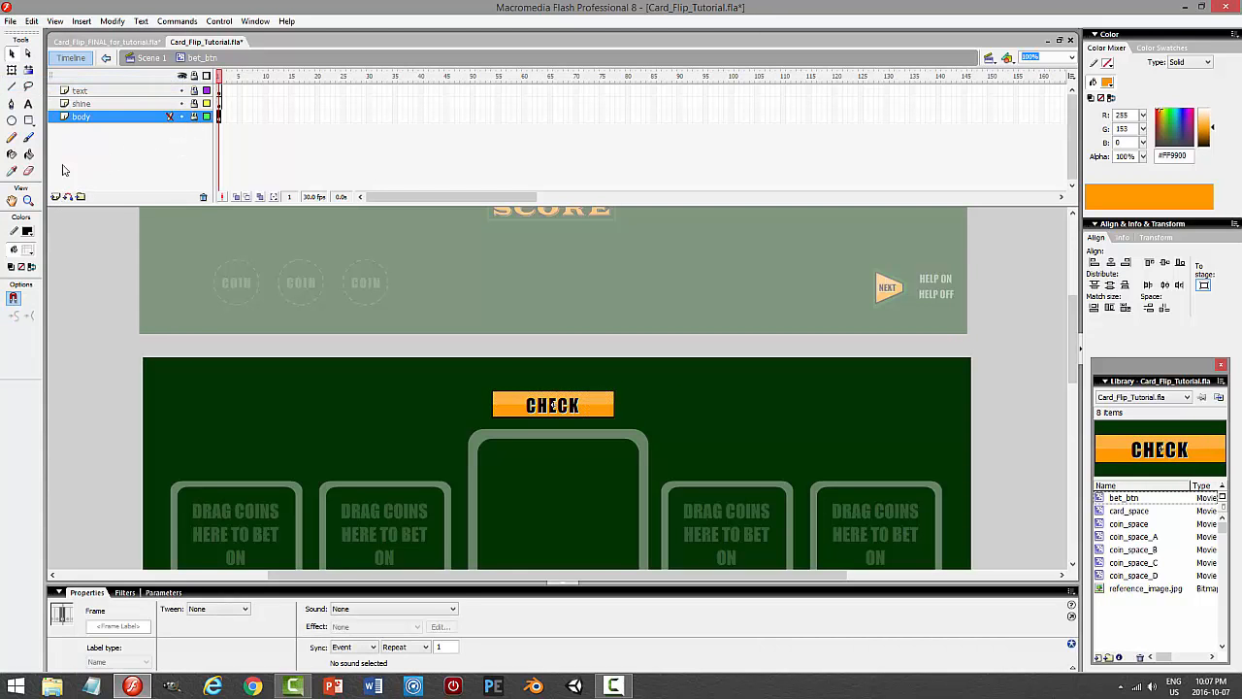
Paste the copied fill in place on a new layer and move that layer beneath body.
click(55, 196)
click(31, 20)
click(107, 119)
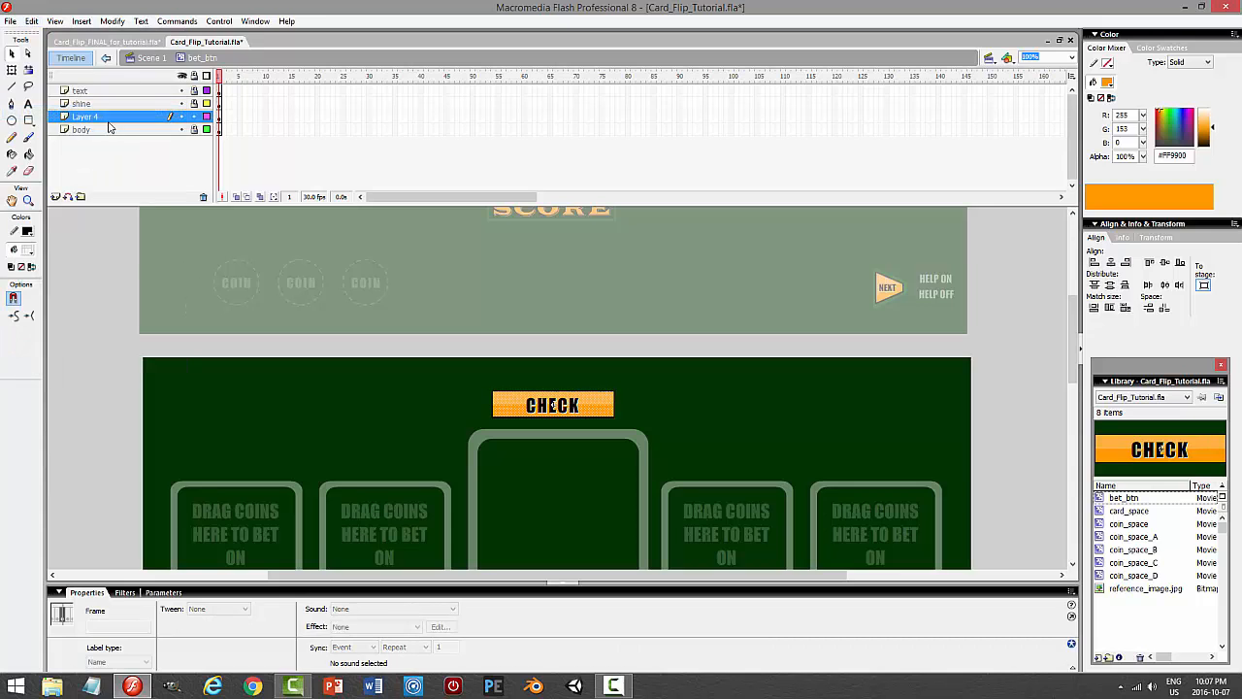
drag(110, 126, 111, 141)
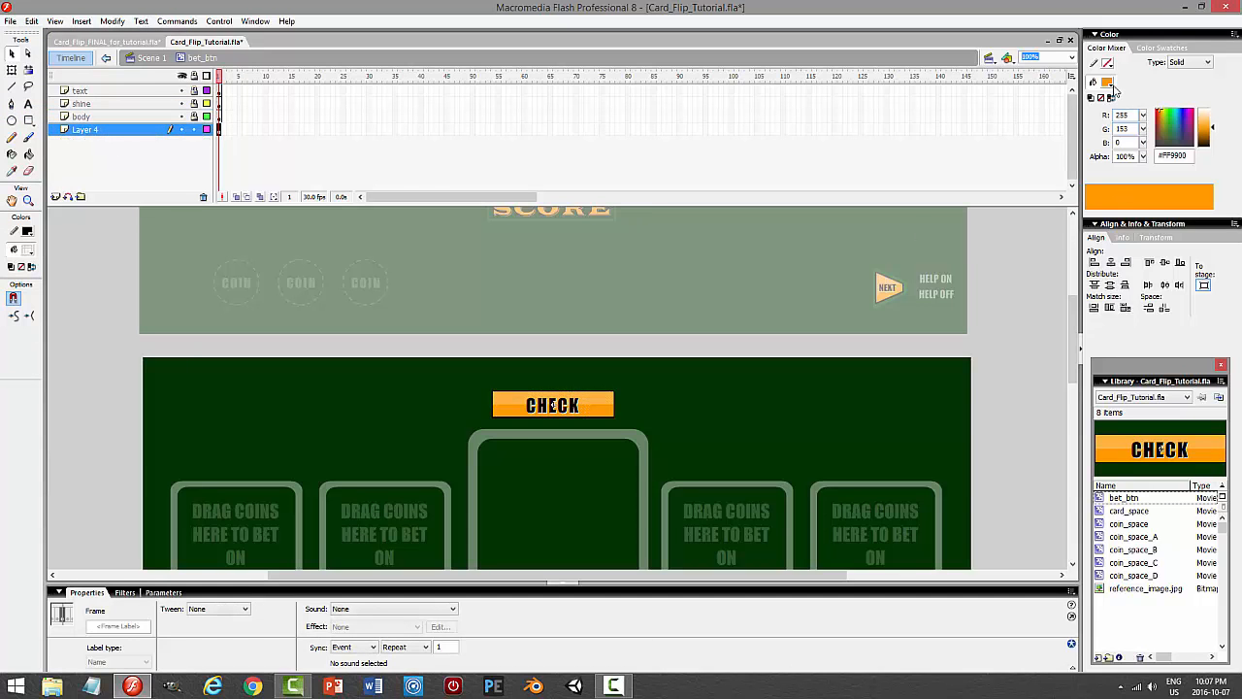
Recolour the pasted fill on the lowest layer black (#000000) with 50% alpha.
click(1109, 83)
click(1058, 108)
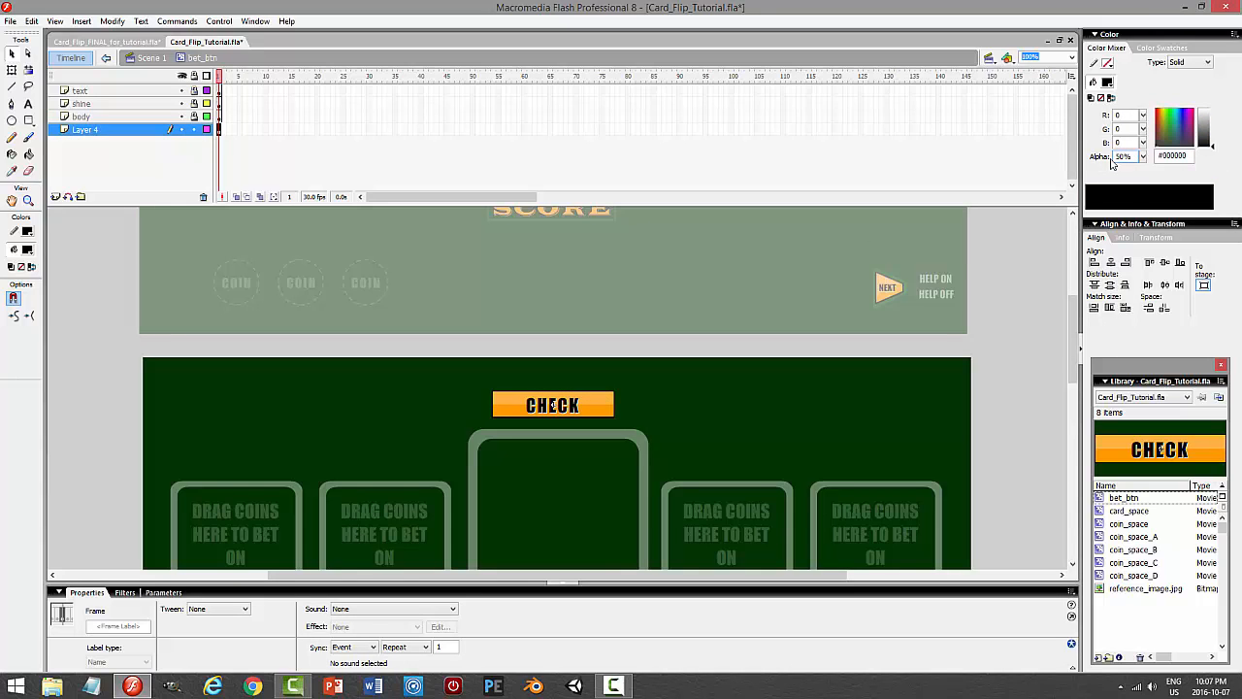
click(1056, 257)
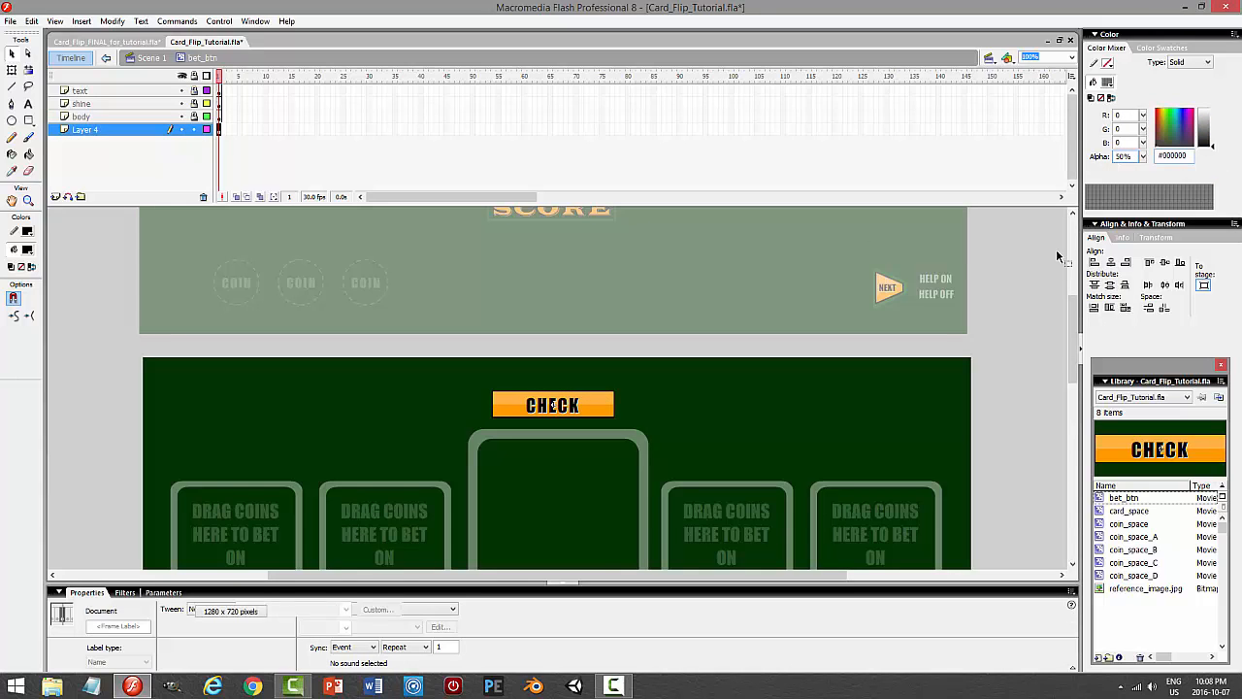
Recolour the pasted fill on the lowest layer dark green (#006600) with 100% alpha.
click(1109, 83)
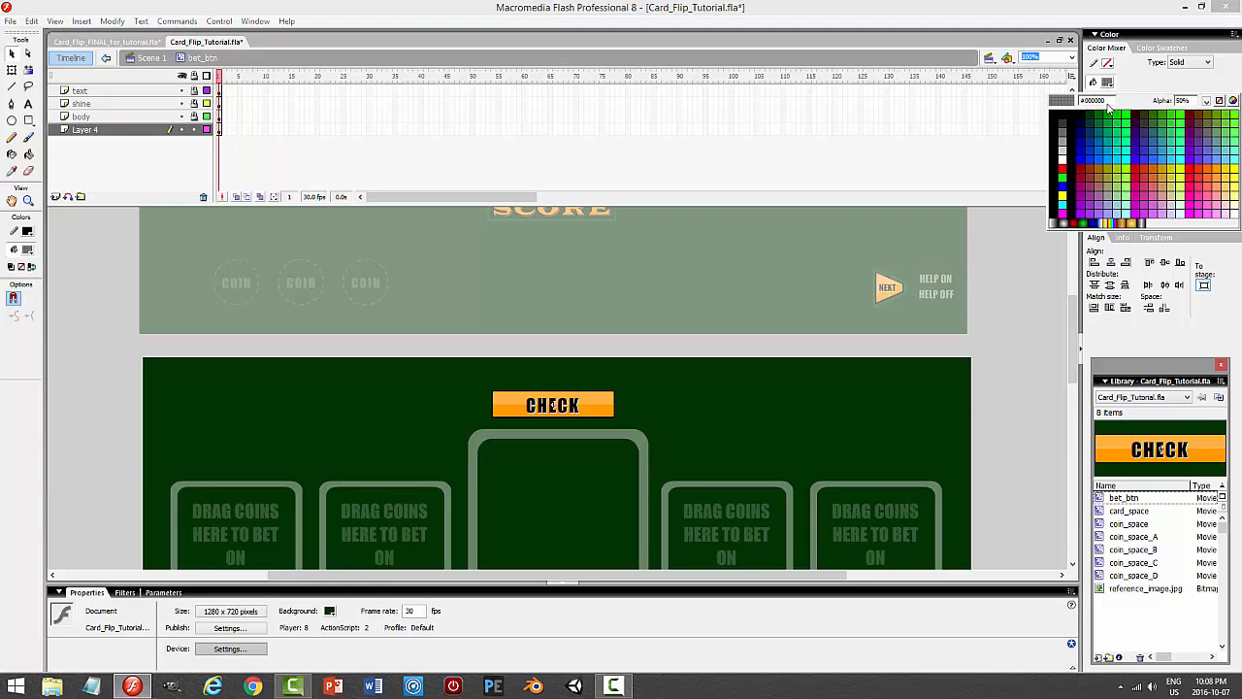
click(1100, 114)
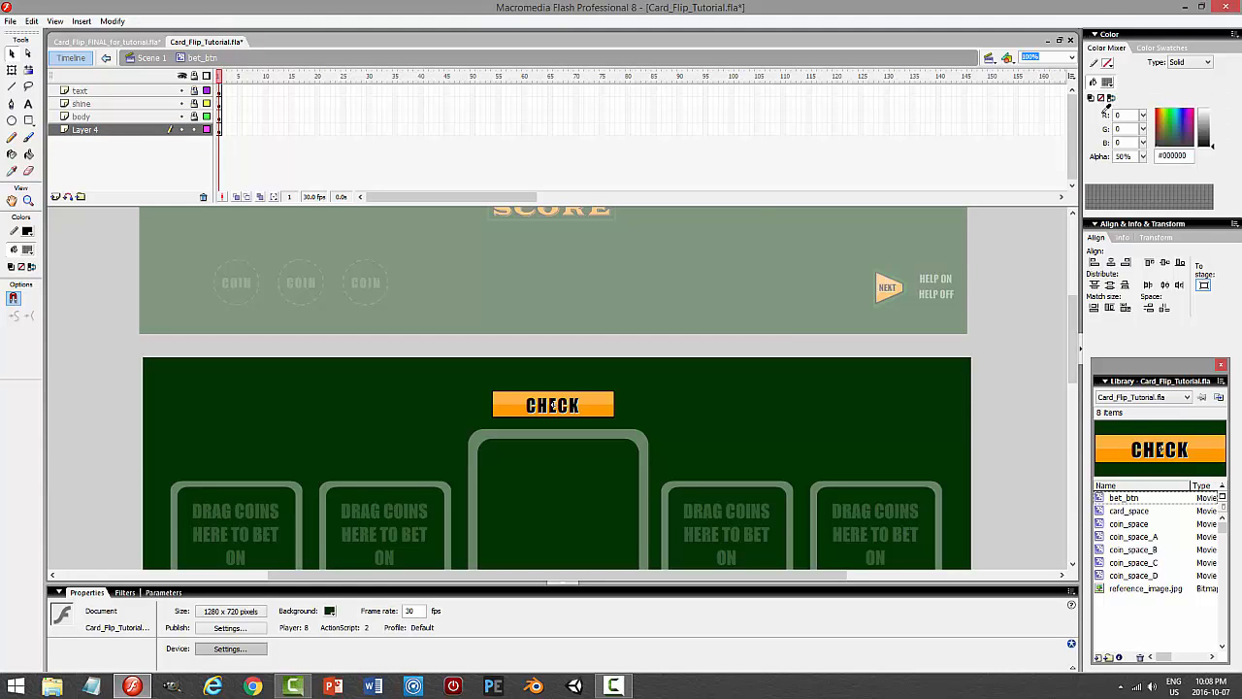
click(133, 131)
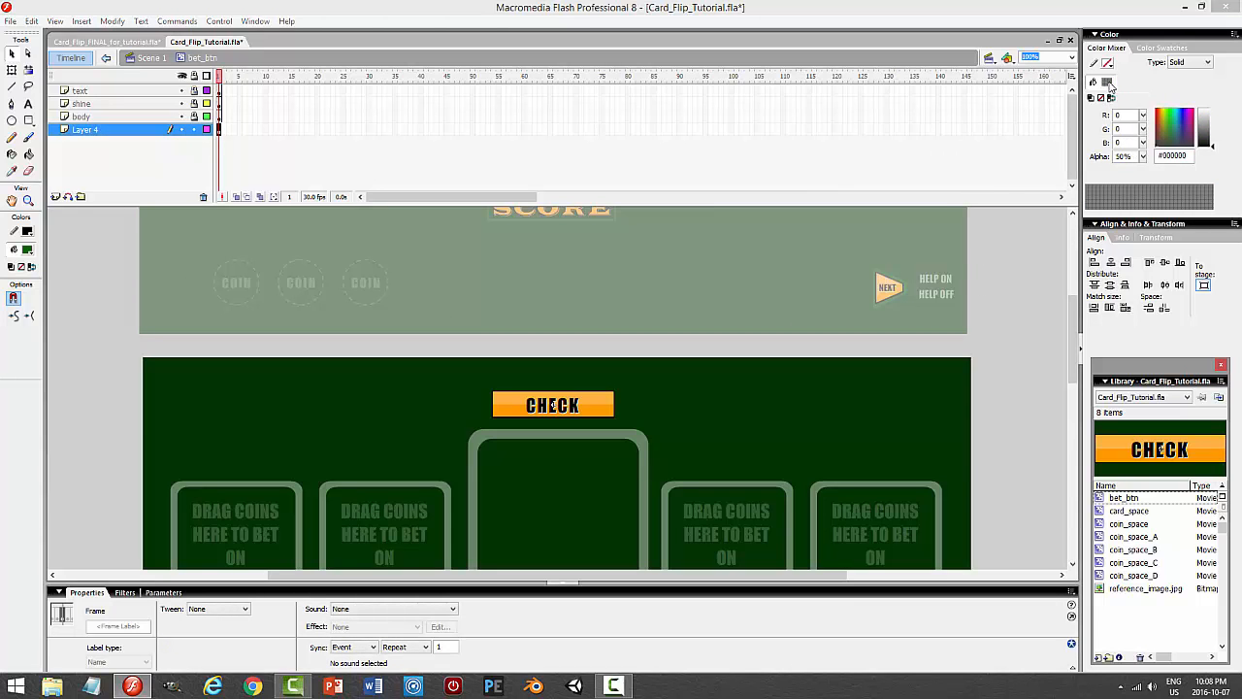
click(1108, 84)
click(1099, 112)
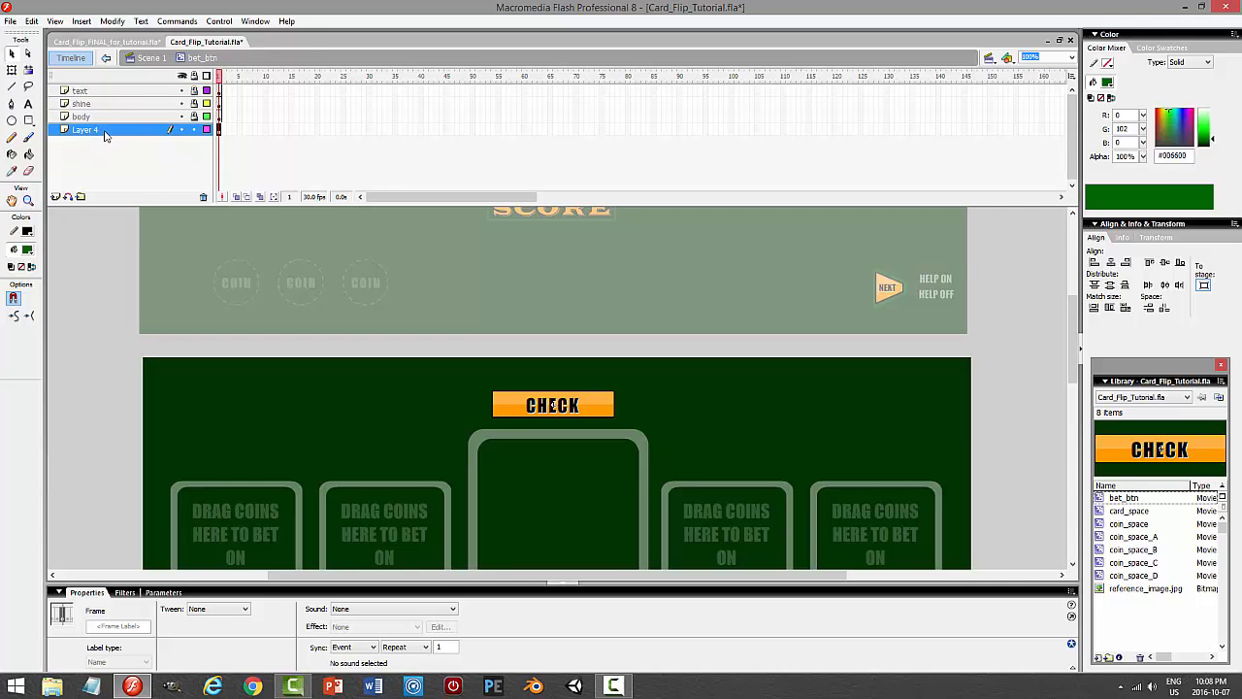
Enlarge the green fill around its centre with Free Transform so it borders the CHECK button, and preview the movie.
click(11, 70)
click(609, 410)
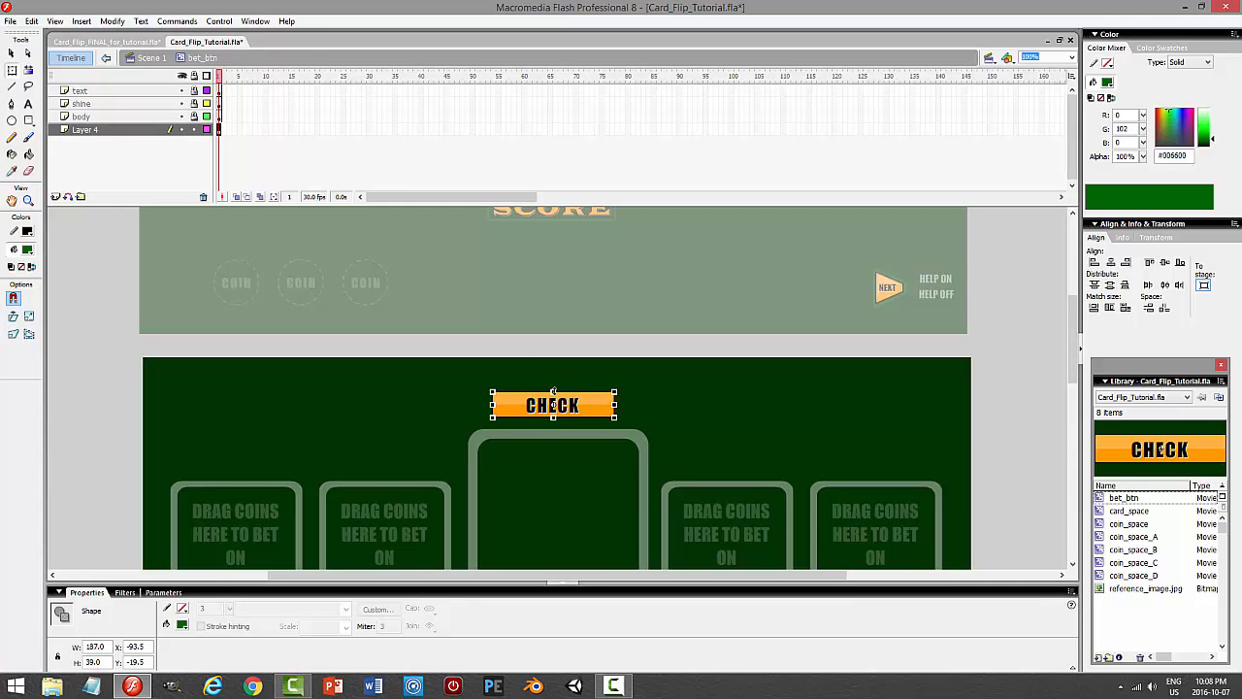
drag(554, 390, 619, 404)
click(720, 403)
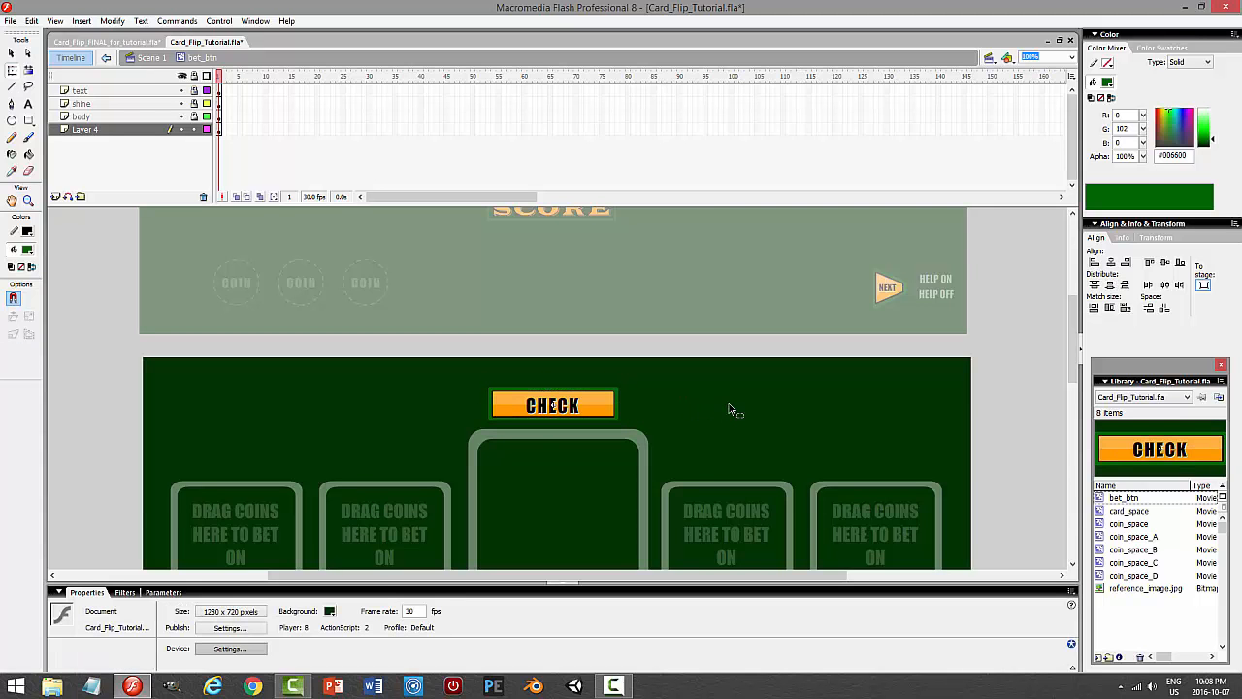
key(ctrl+Return)
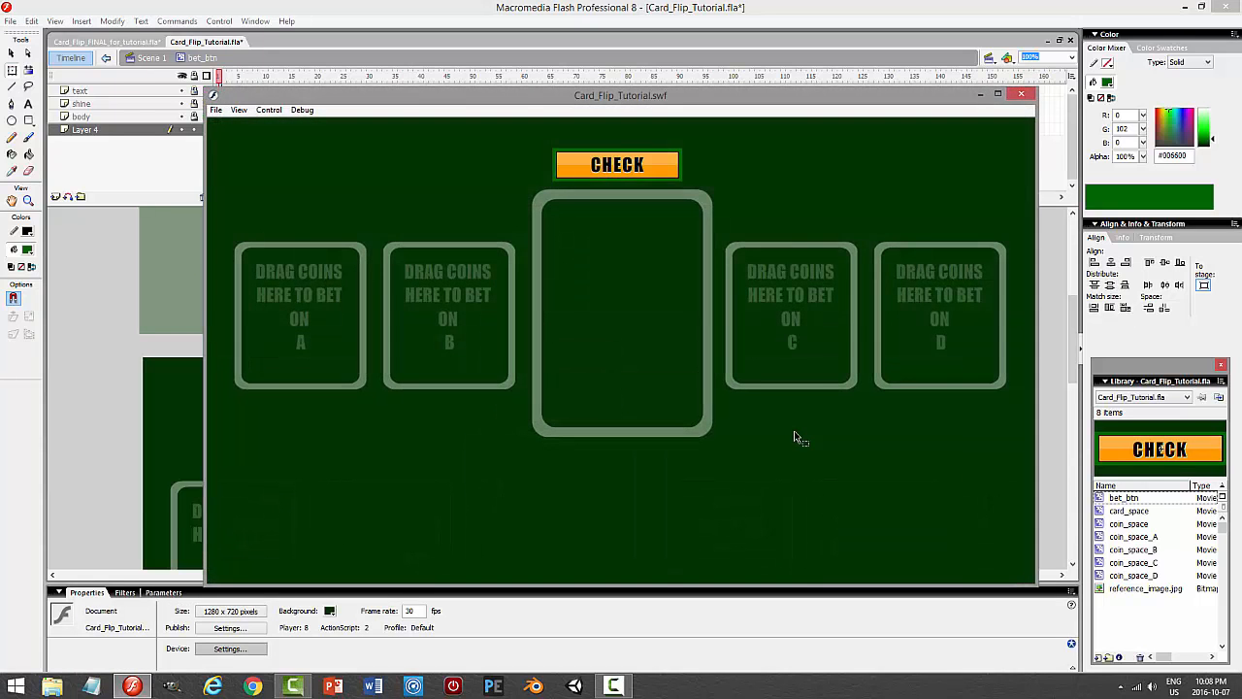
click(1021, 94)
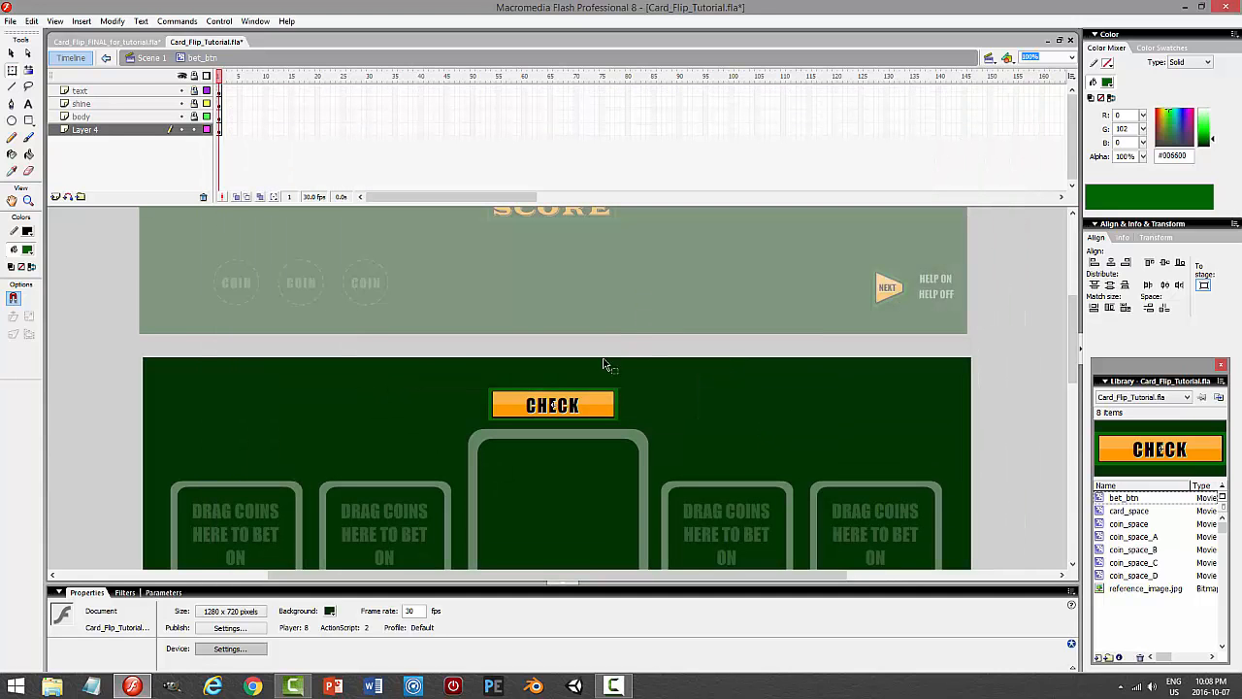
Recolour the border fill behind the CHECK button to the darker green #003300.
click(154, 131)
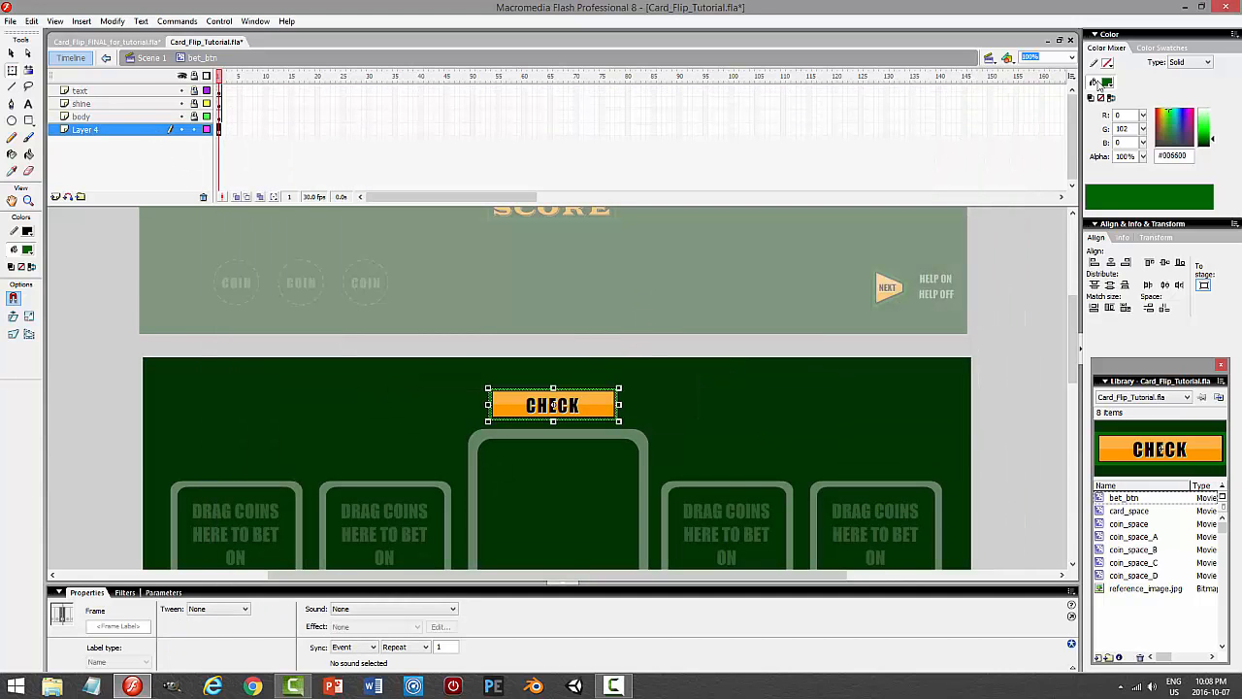
click(1108, 82)
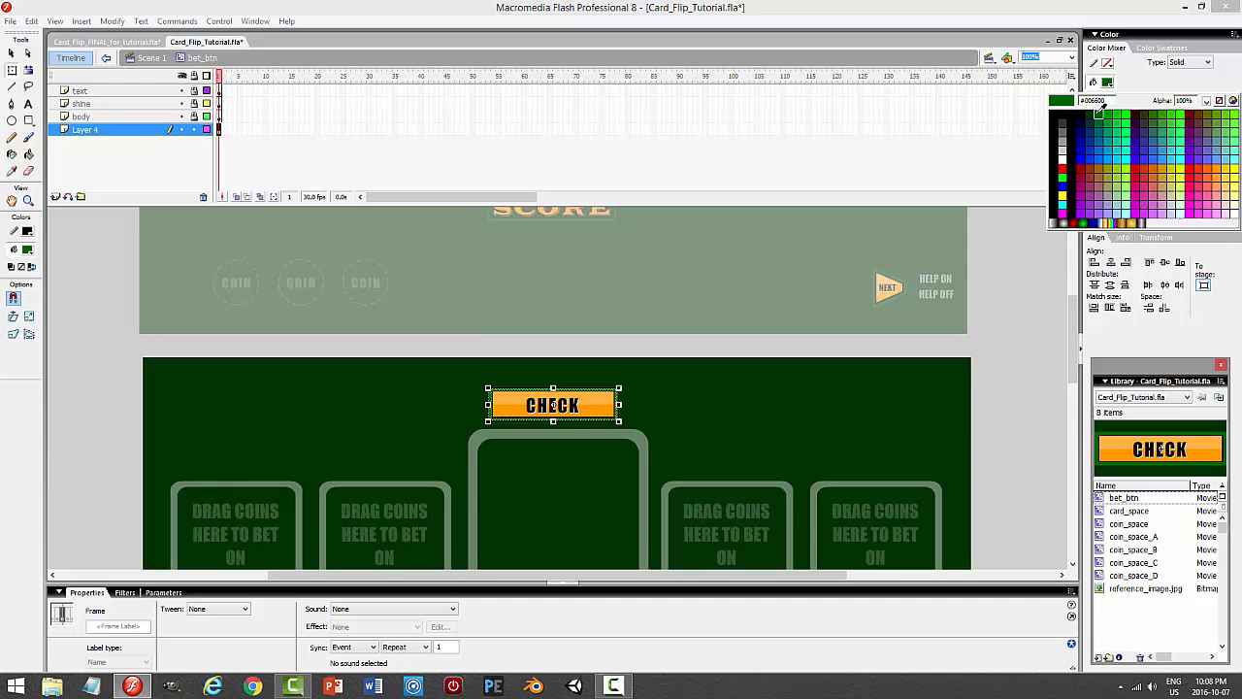
click(1089, 114)
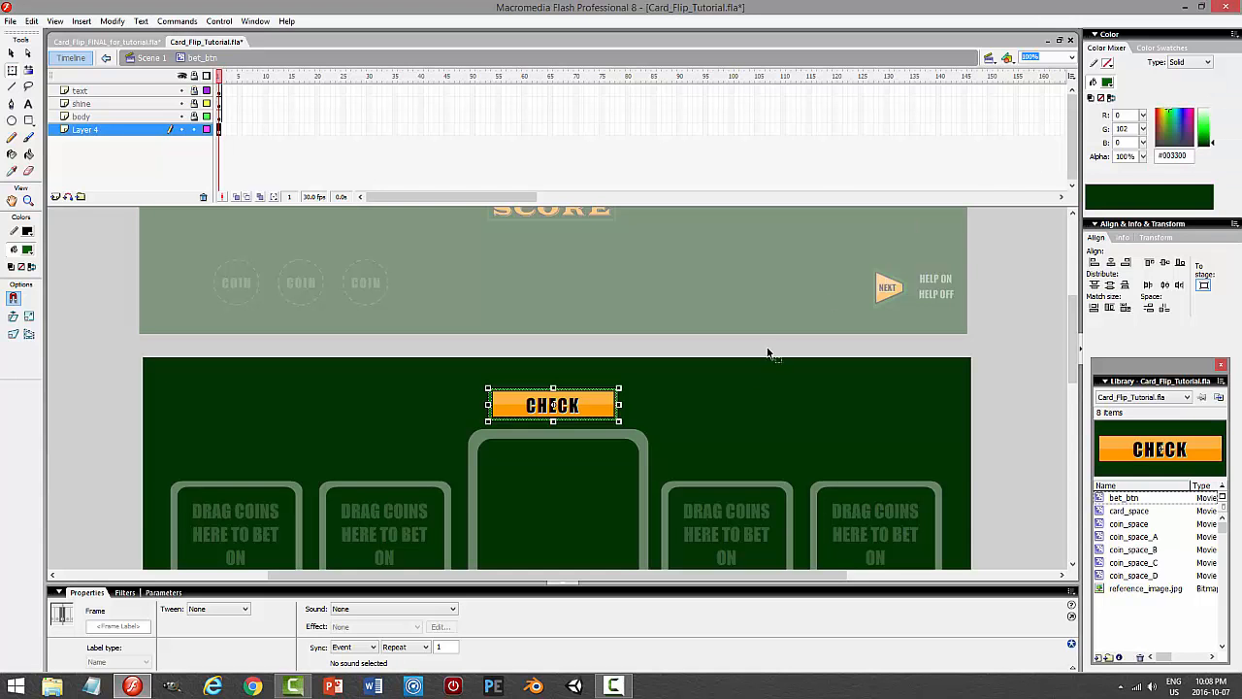
click(843, 393)
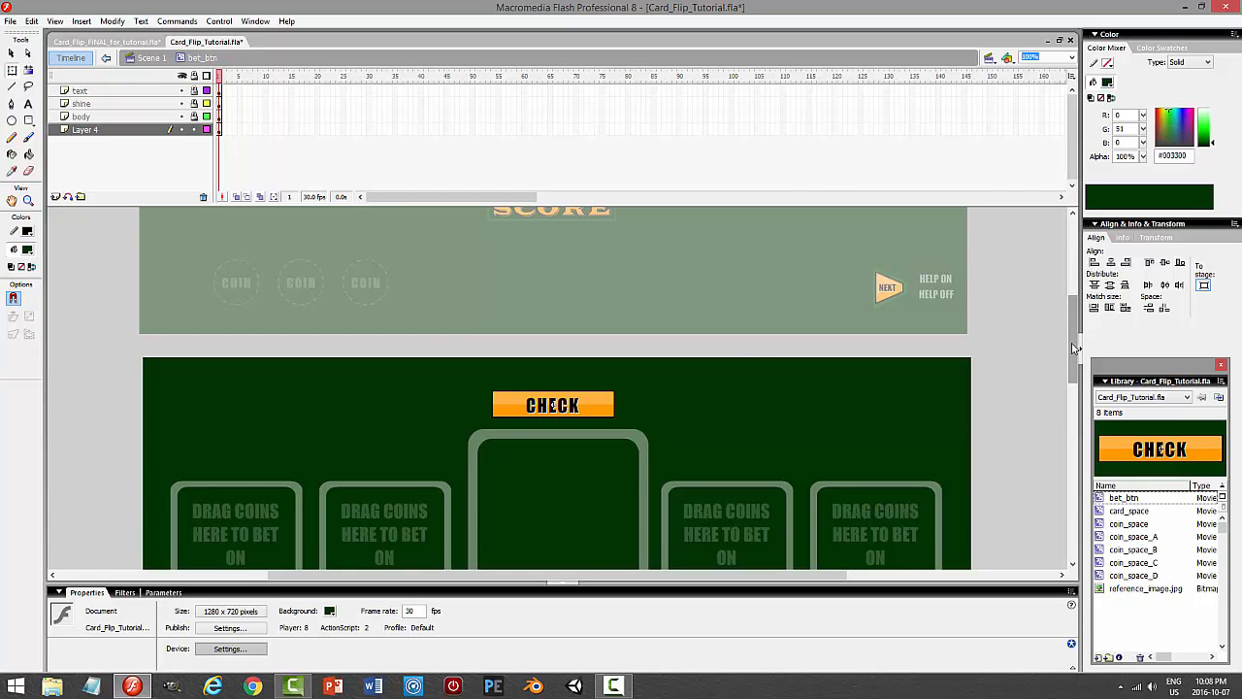
Set the border fill behind the CHECK button back to green #006600 and preview the movie.
drag(1071, 343, 702, 297)
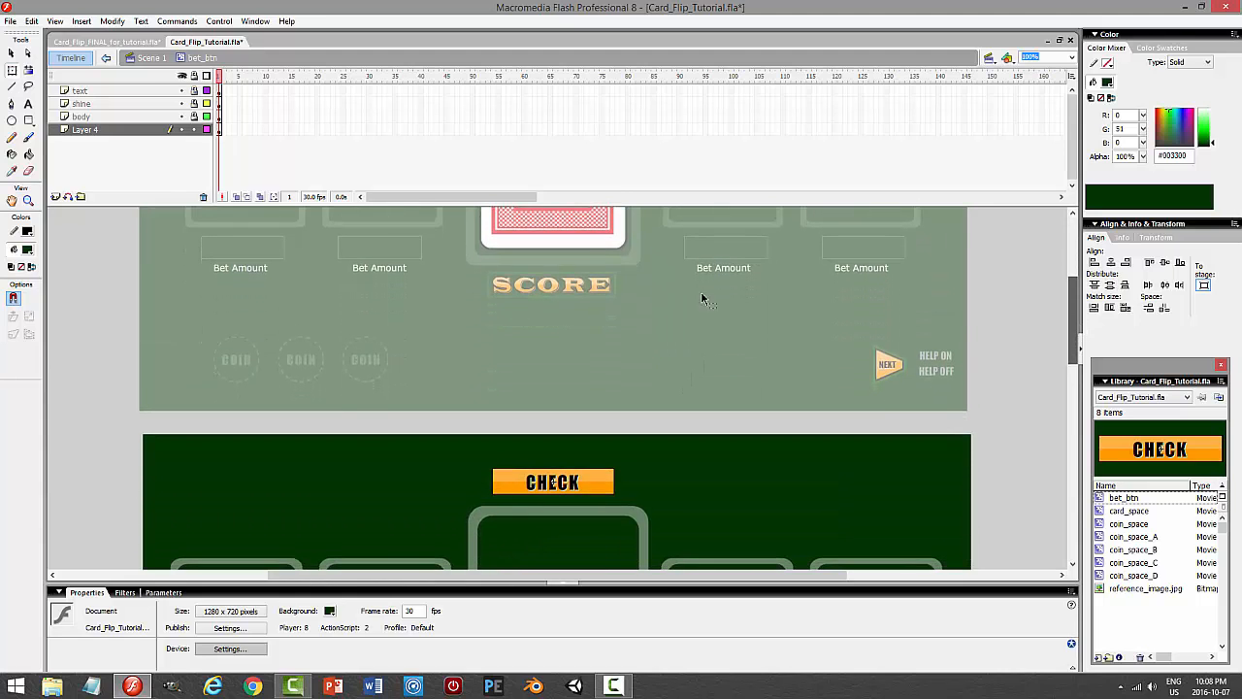
click(142, 130)
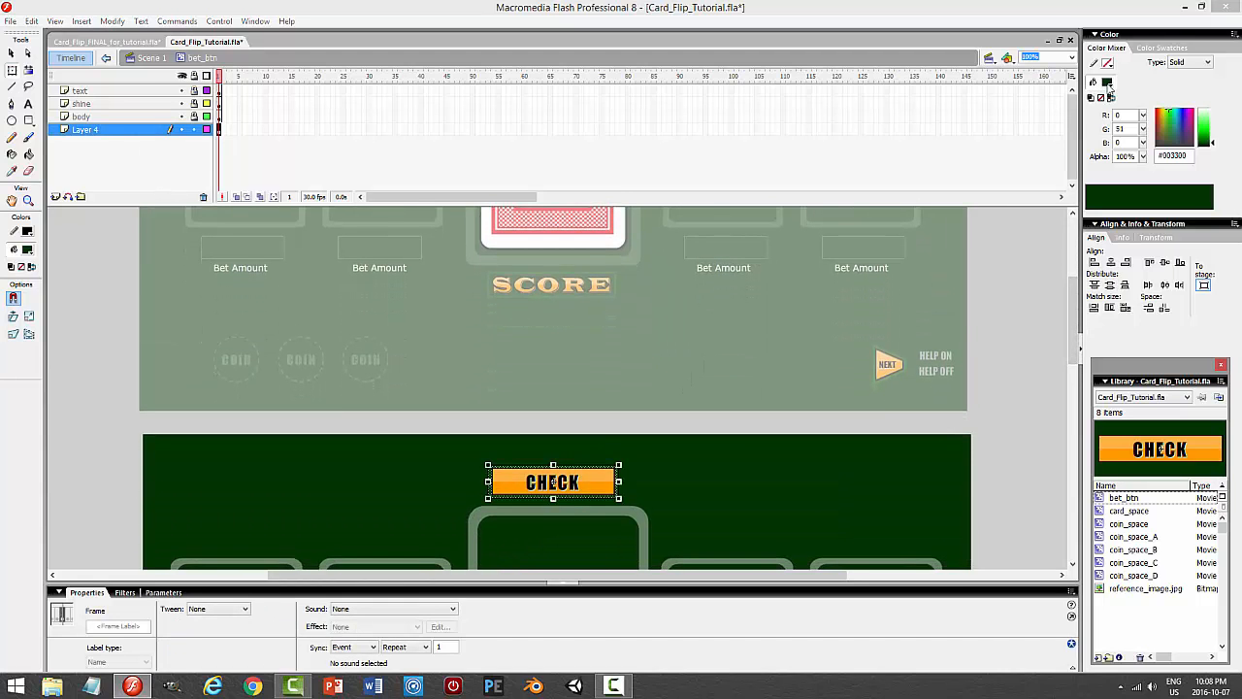
click(1106, 83)
click(1099, 117)
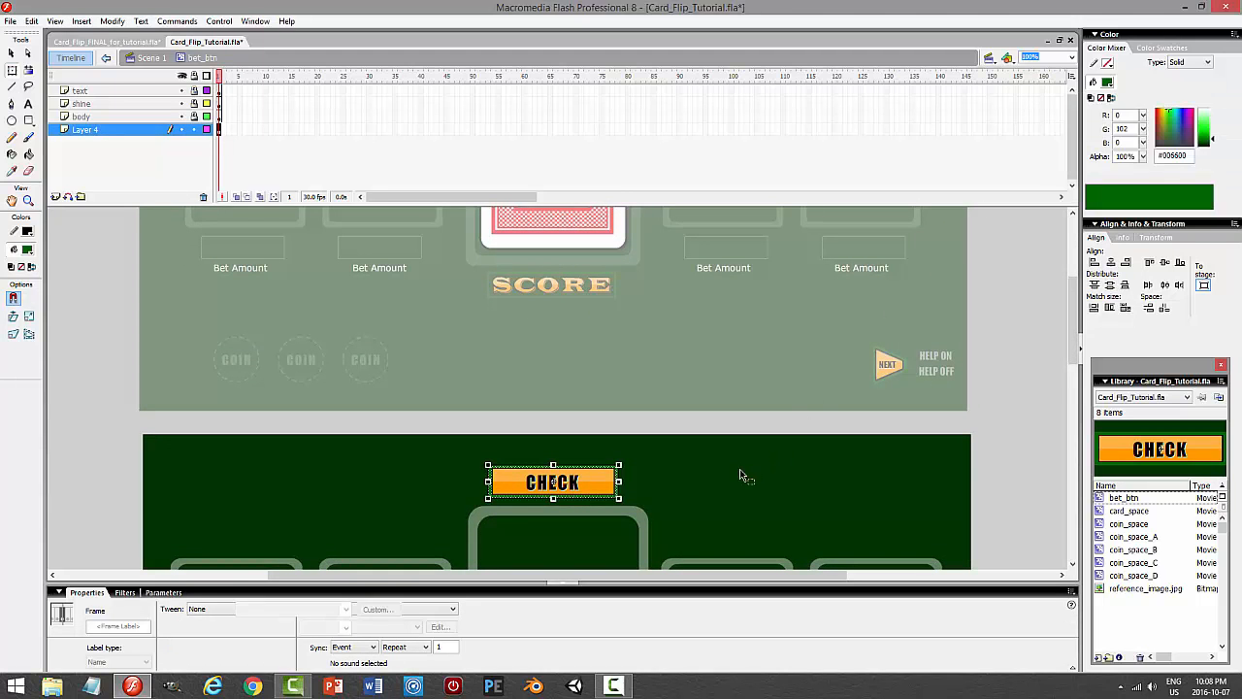
click(903, 467)
key(ctrl+Return)
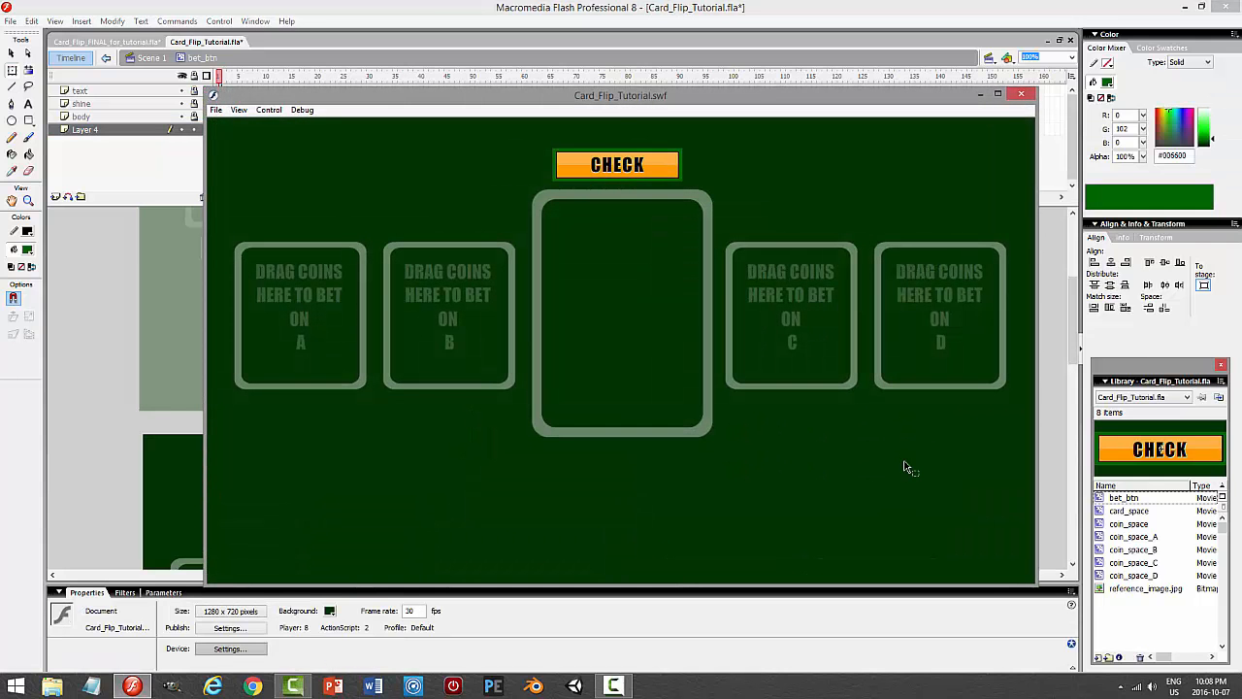
click(1021, 94)
Test the movie of Card_Flip_FINAL_for_tutorial.fla to examine its CHECK button, and return to Card_Flip_Tutorial.fla.
key(ctrl+Tab)
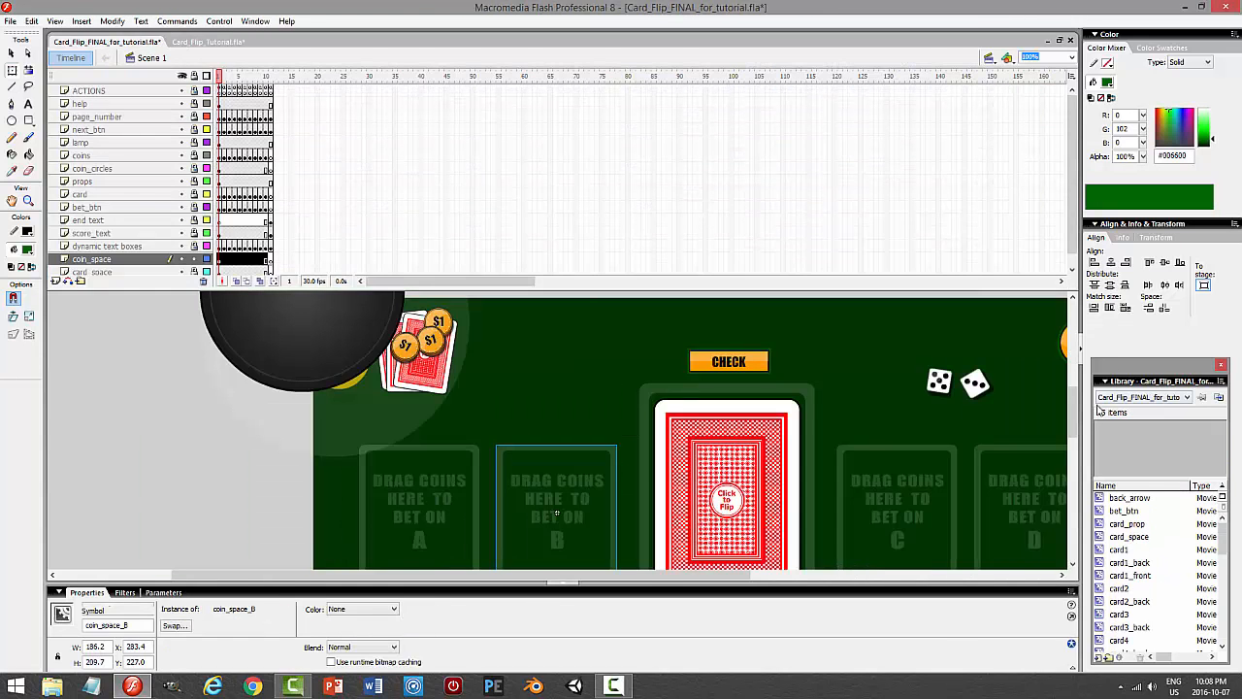
key(ctrl+Return)
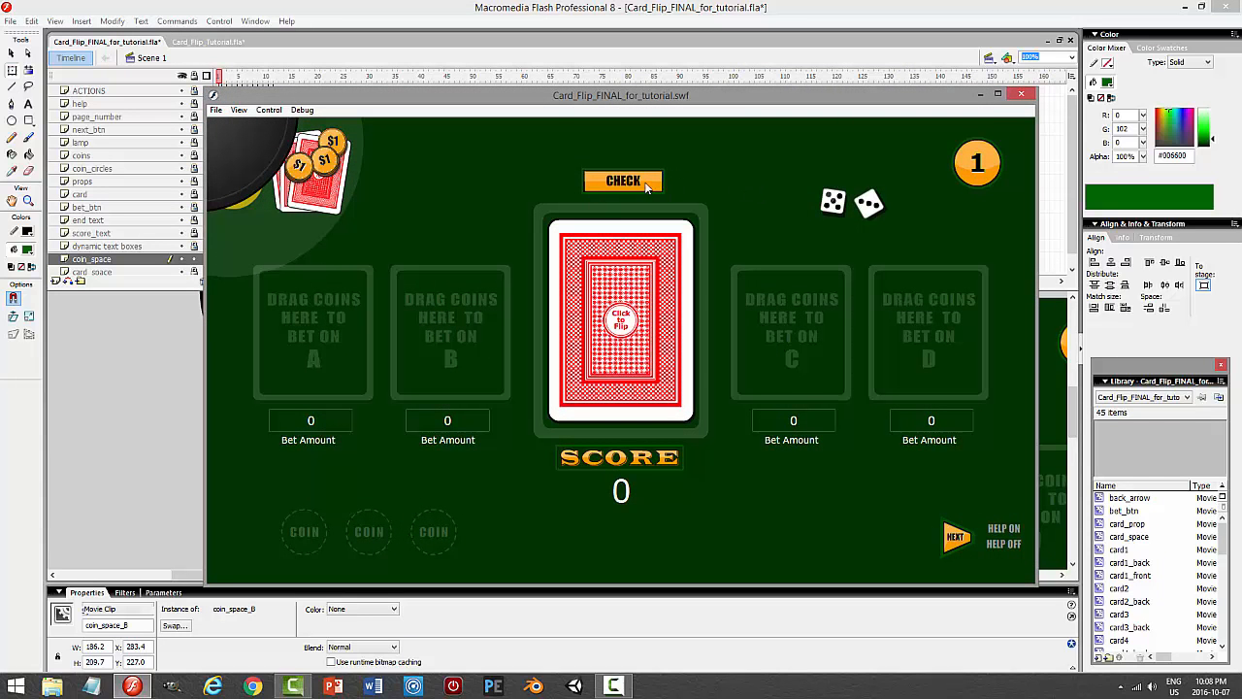
click(1021, 95)
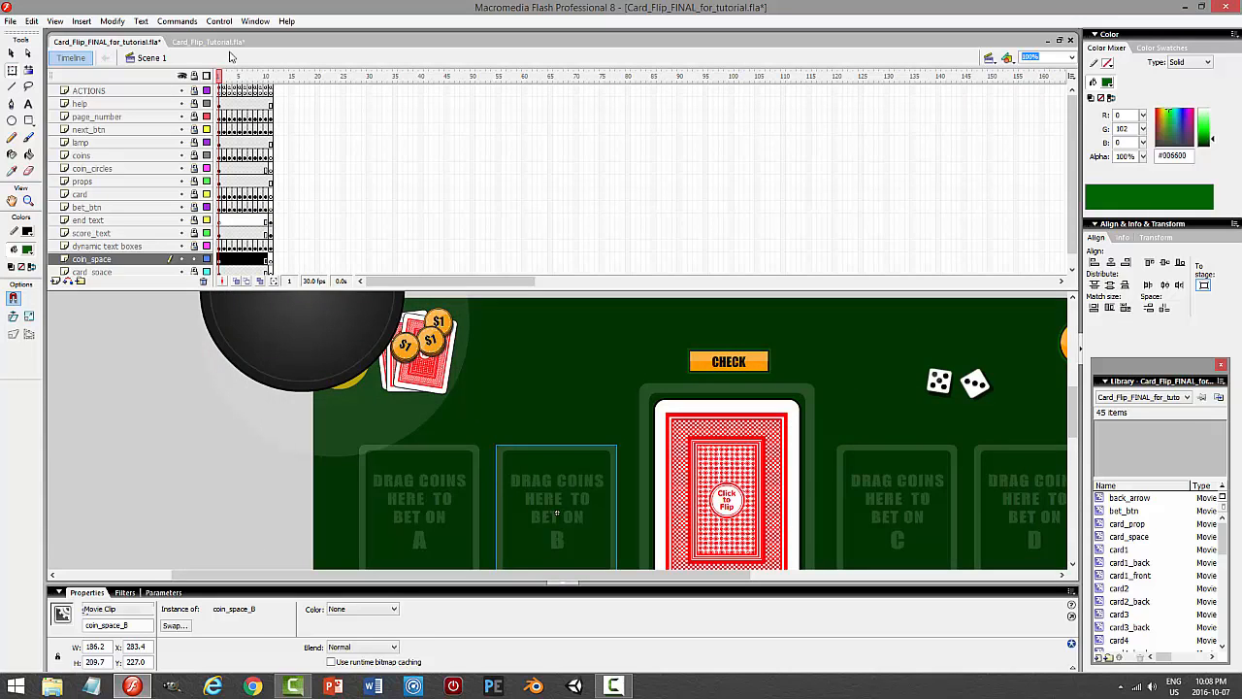
click(207, 41)
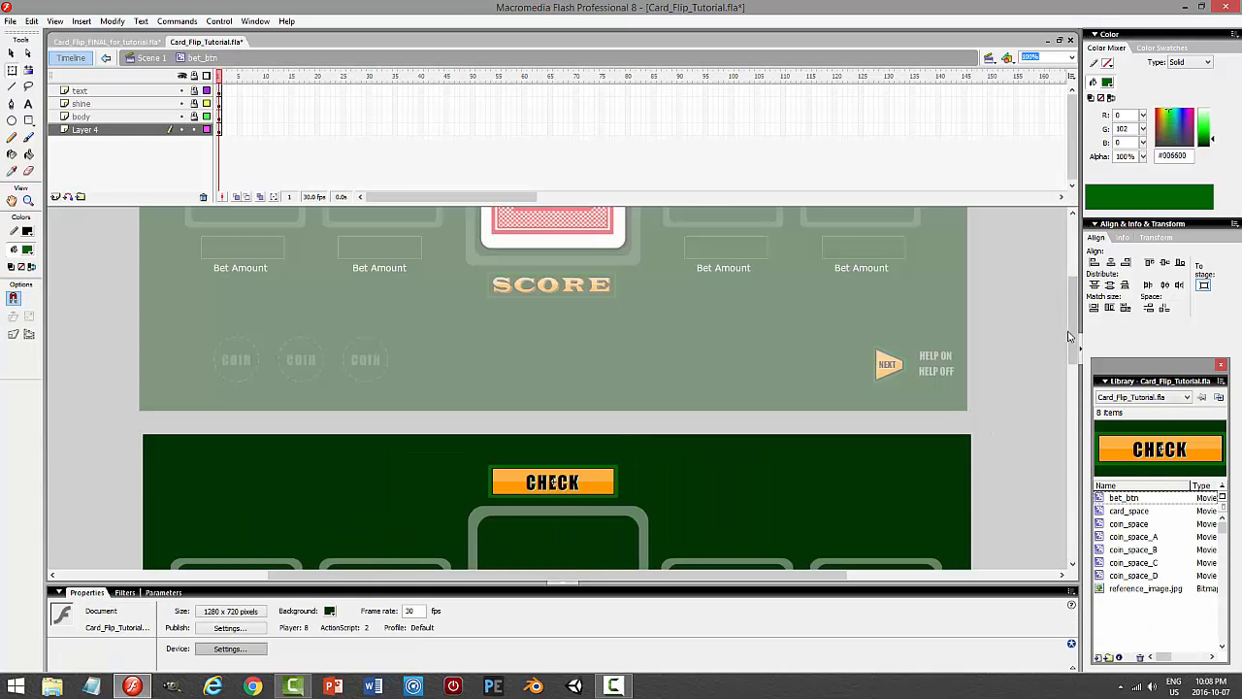
Narrow the green border around the CHECK button at 400% zoom, resizing its fill to about 195.5 by 49 px.
drag(1074, 338, 1075, 361)
click(146, 130)
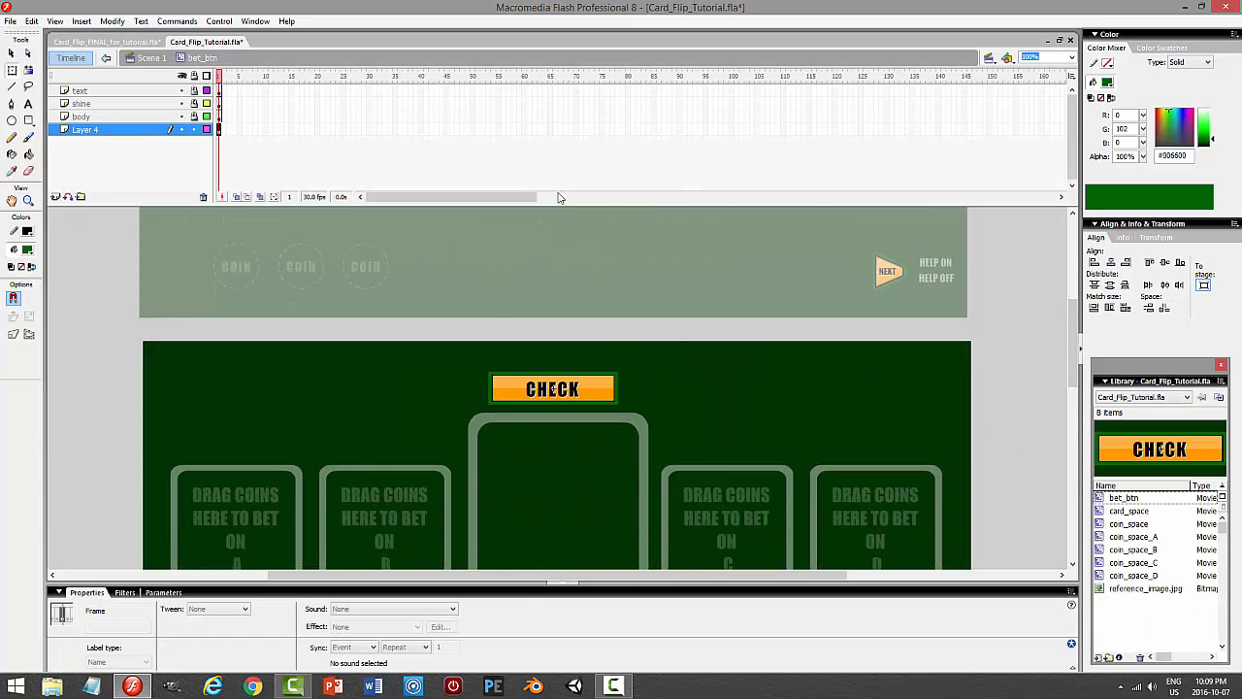
click(1072, 58)
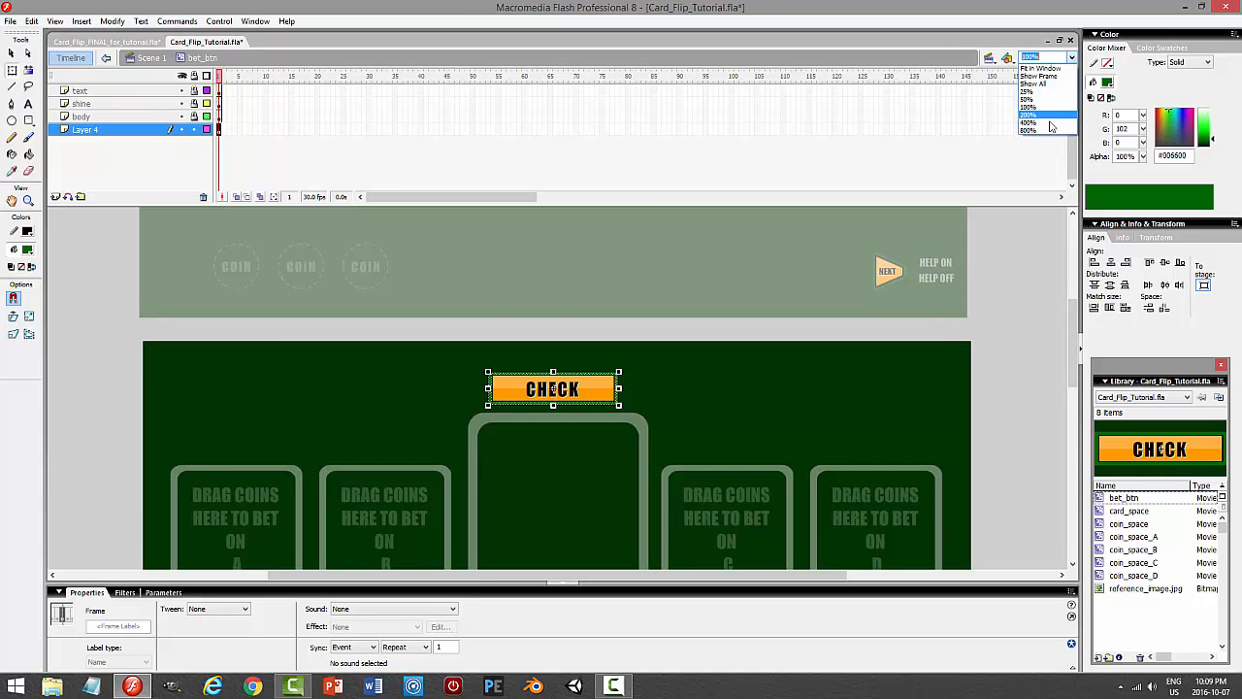
click(1037, 106)
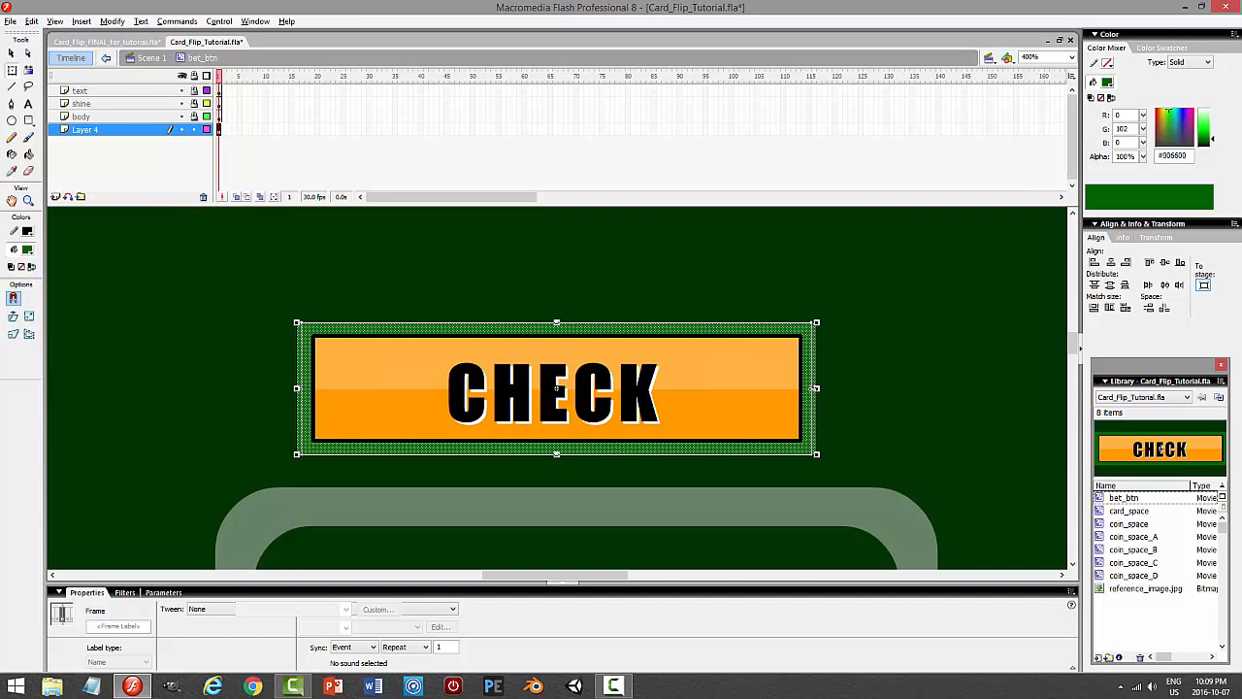
drag(813, 388, 809, 388)
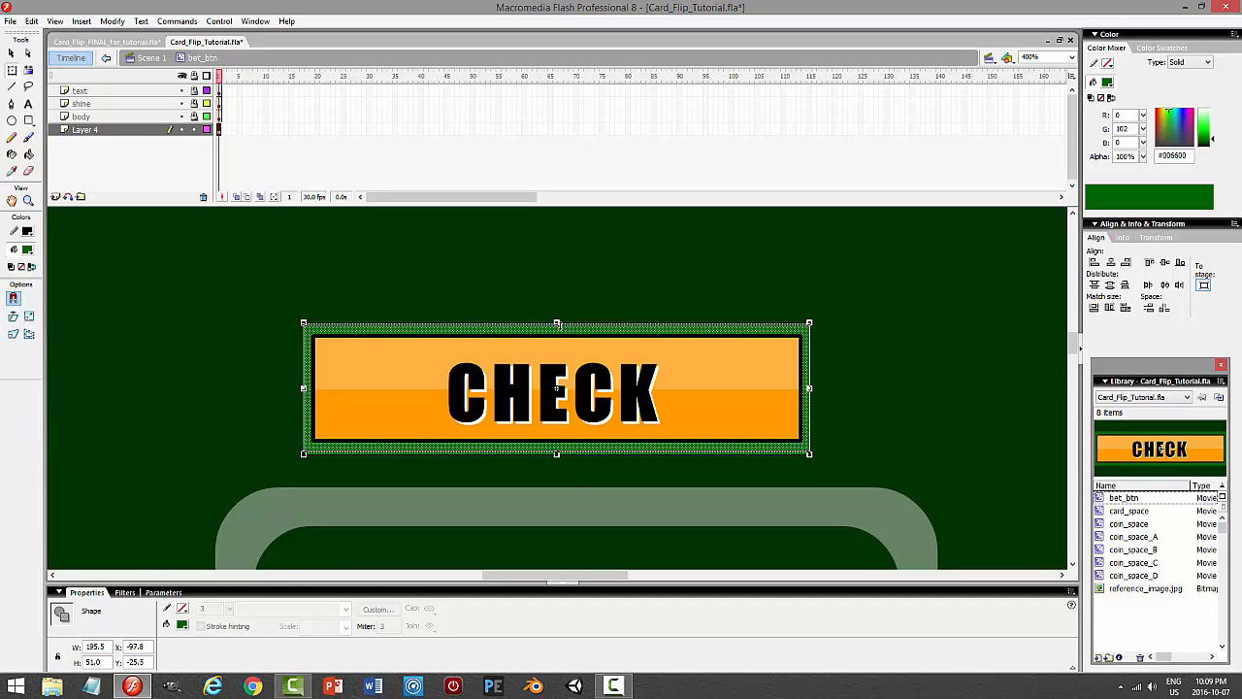
drag(557, 322, 573, 326)
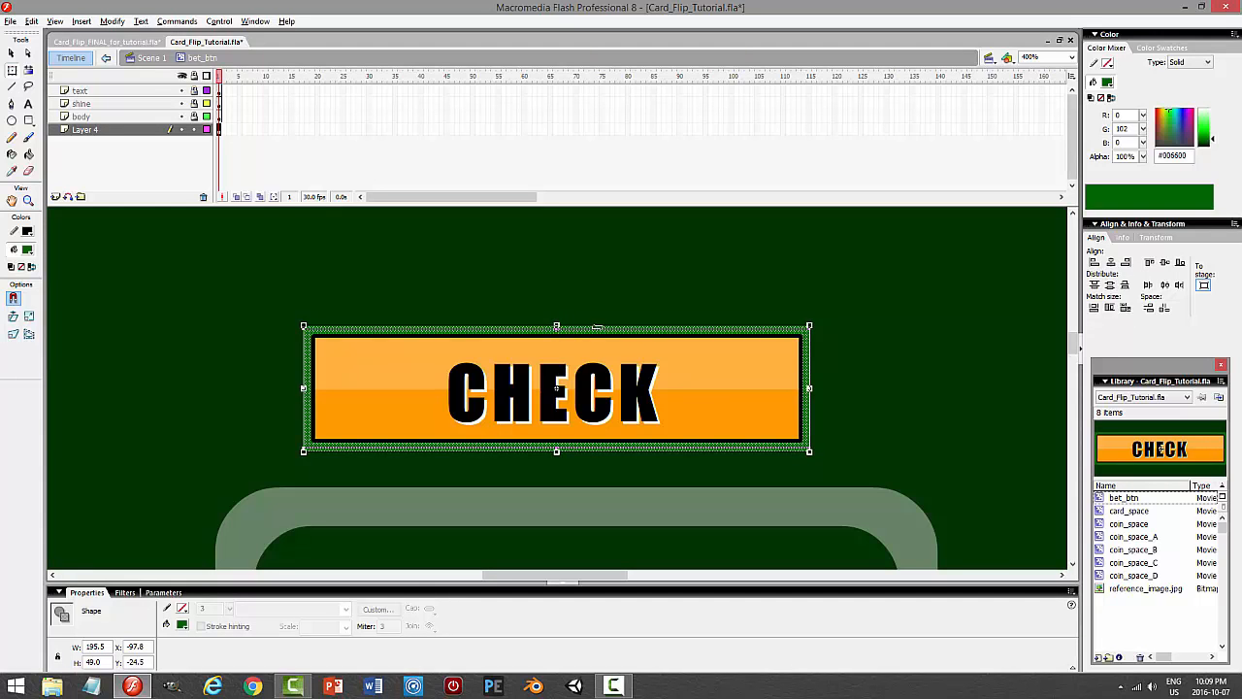
Reduce the green border fill behind the CHECK button to about 46 px high and preview the movie.
drag(597, 326, 600, 329)
click(942, 385)
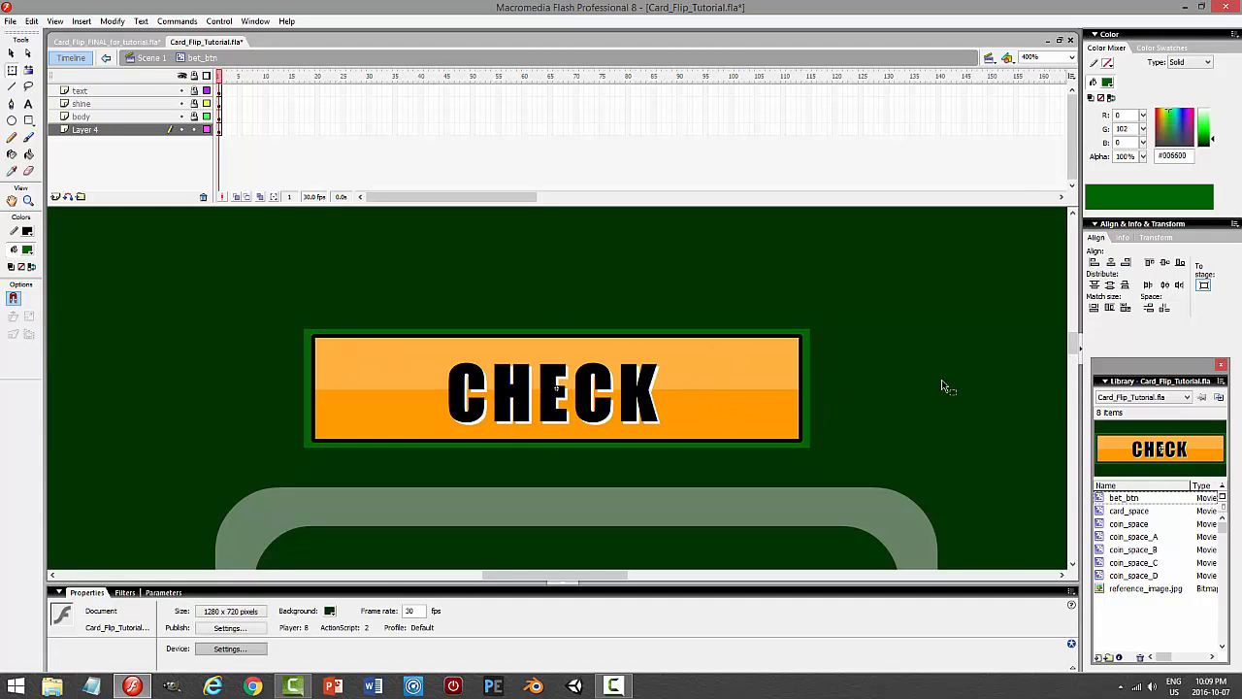
key(ctrl+Return)
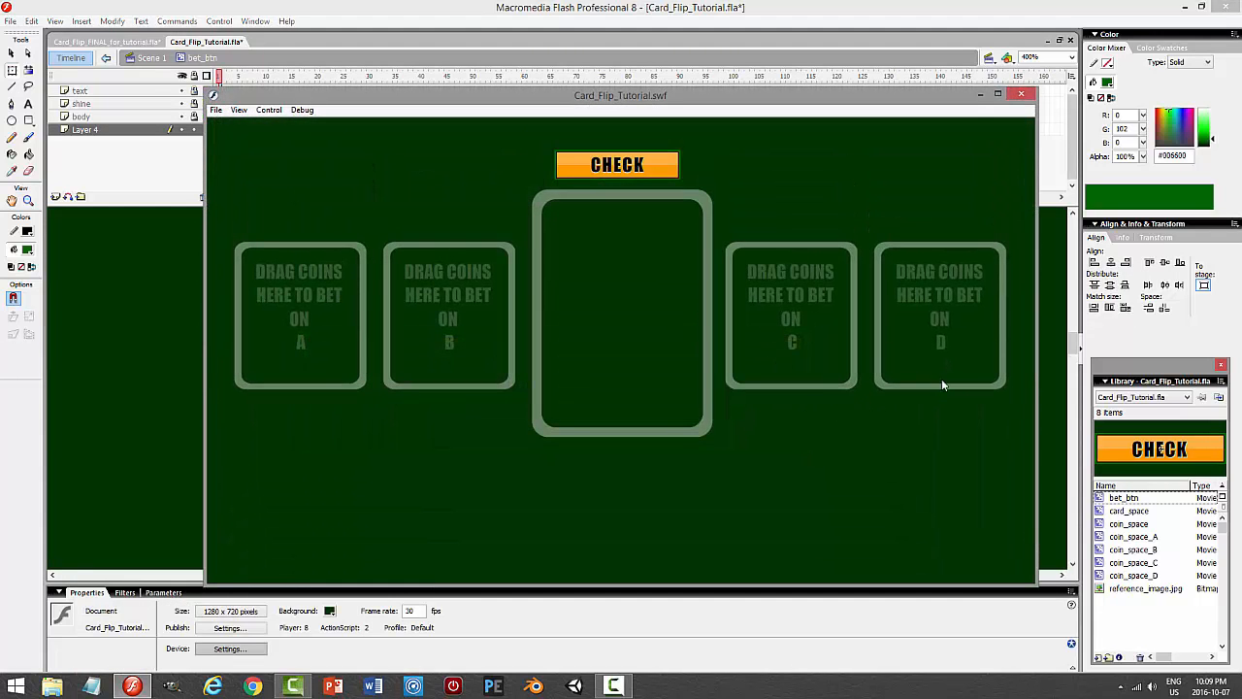
click(1020, 95)
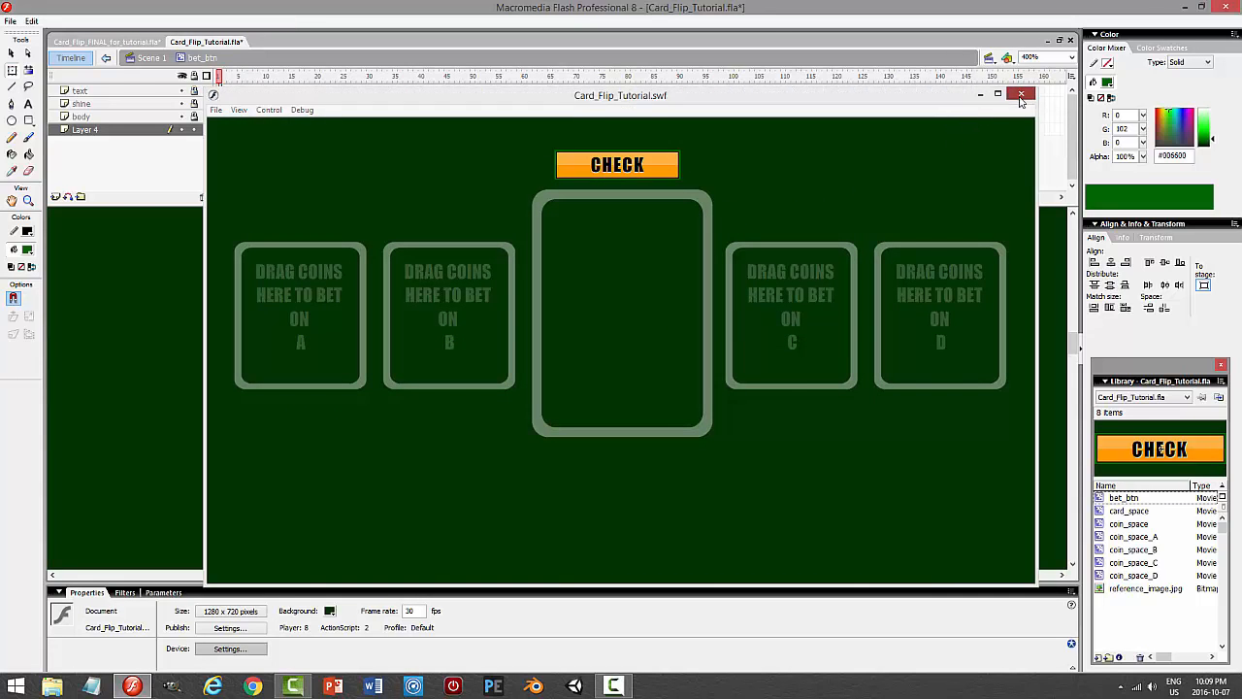
Rename Layer 4, which holds the green border, as inset and lock it.
double_click(111, 131)
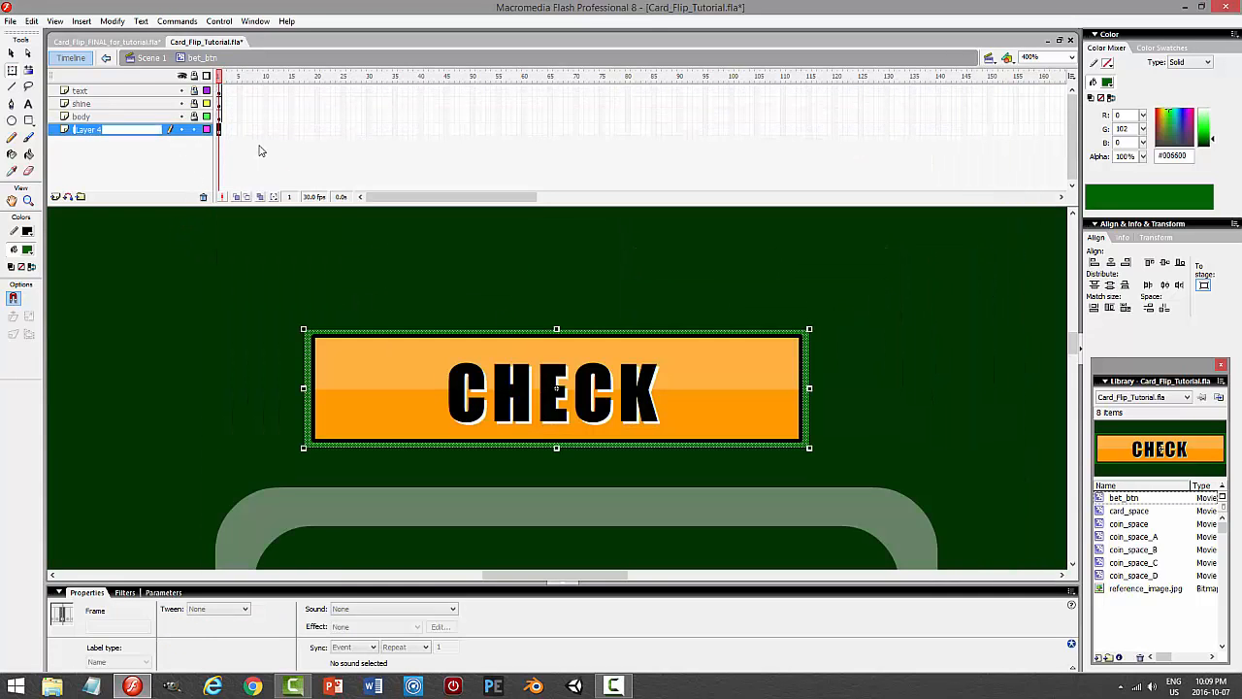
key(BackSpace)
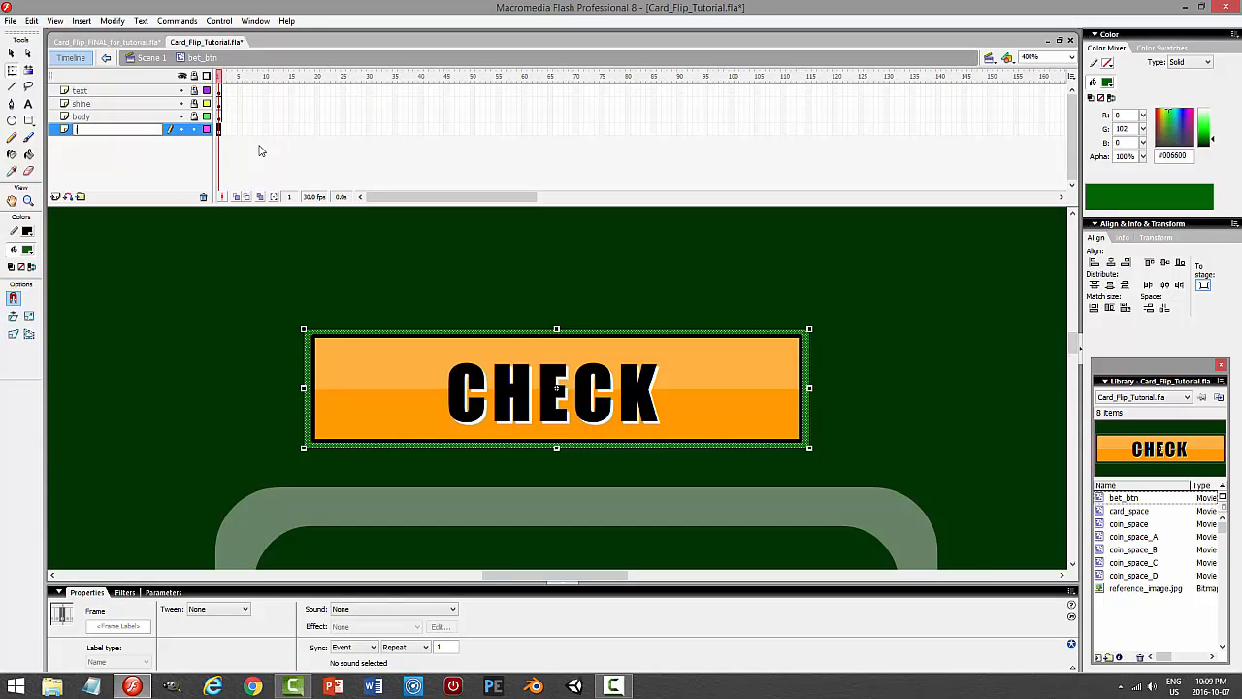
key(Return)
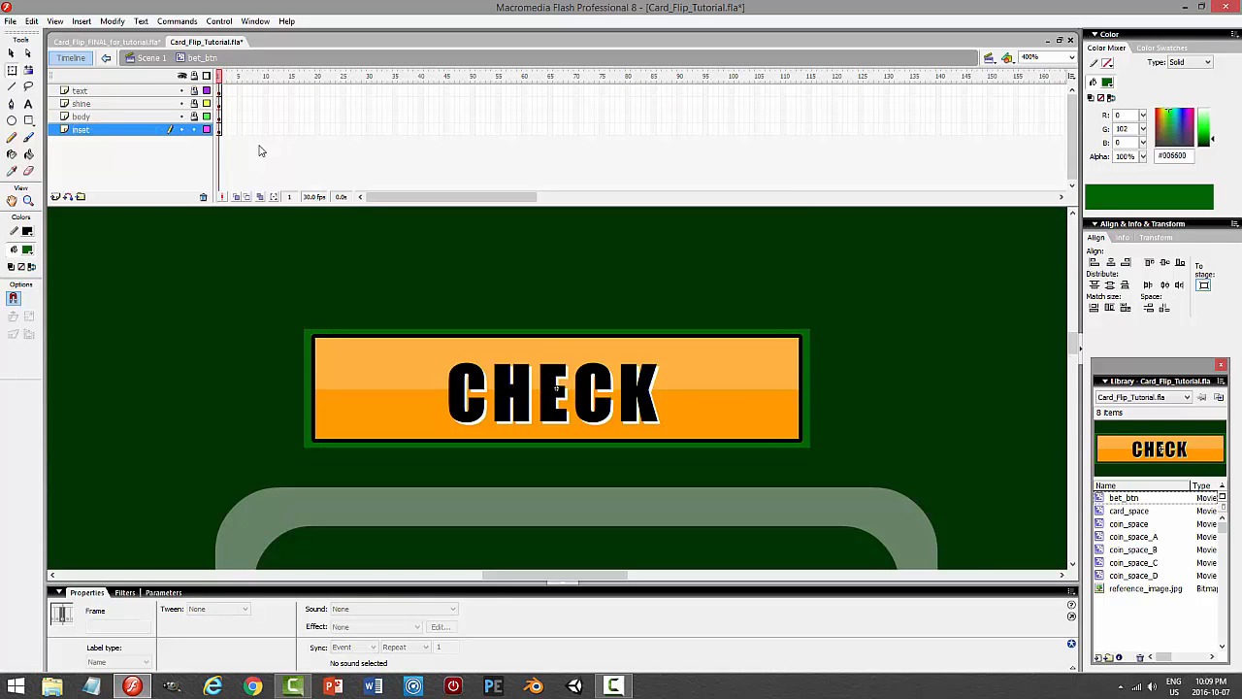
Add a new layer named ACTIONS above the text layer of bet_btn.
click(136, 92)
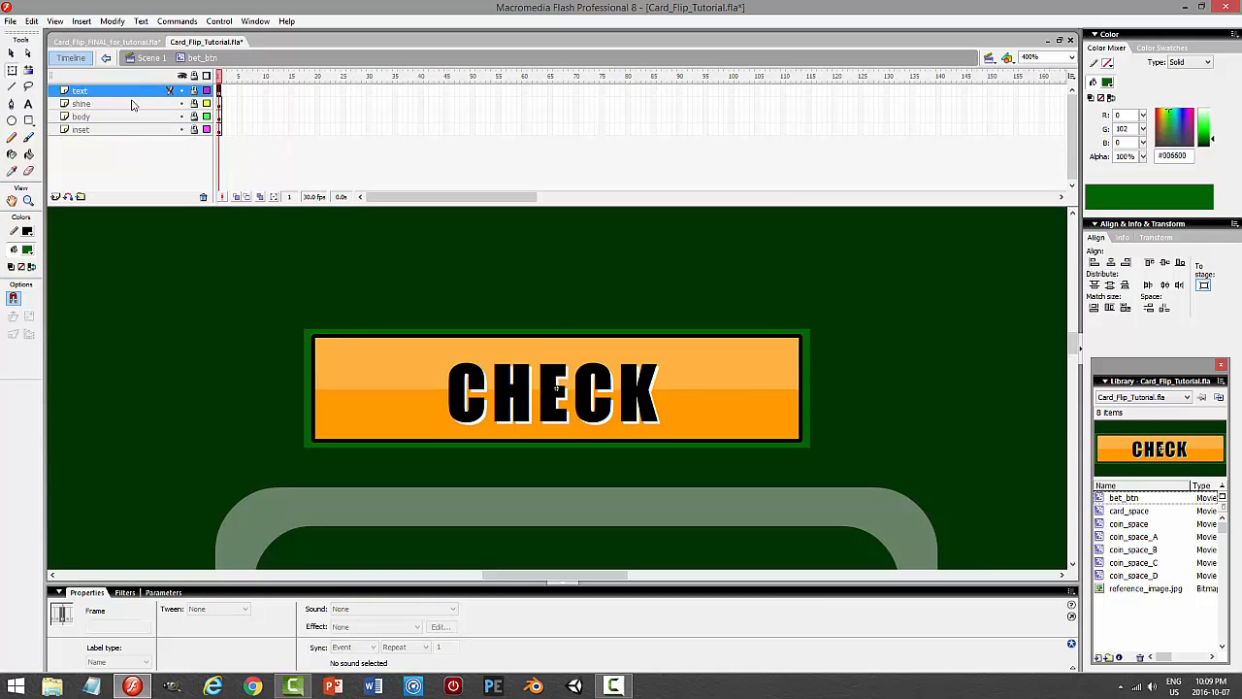
click(56, 196)
double_click(107, 92)
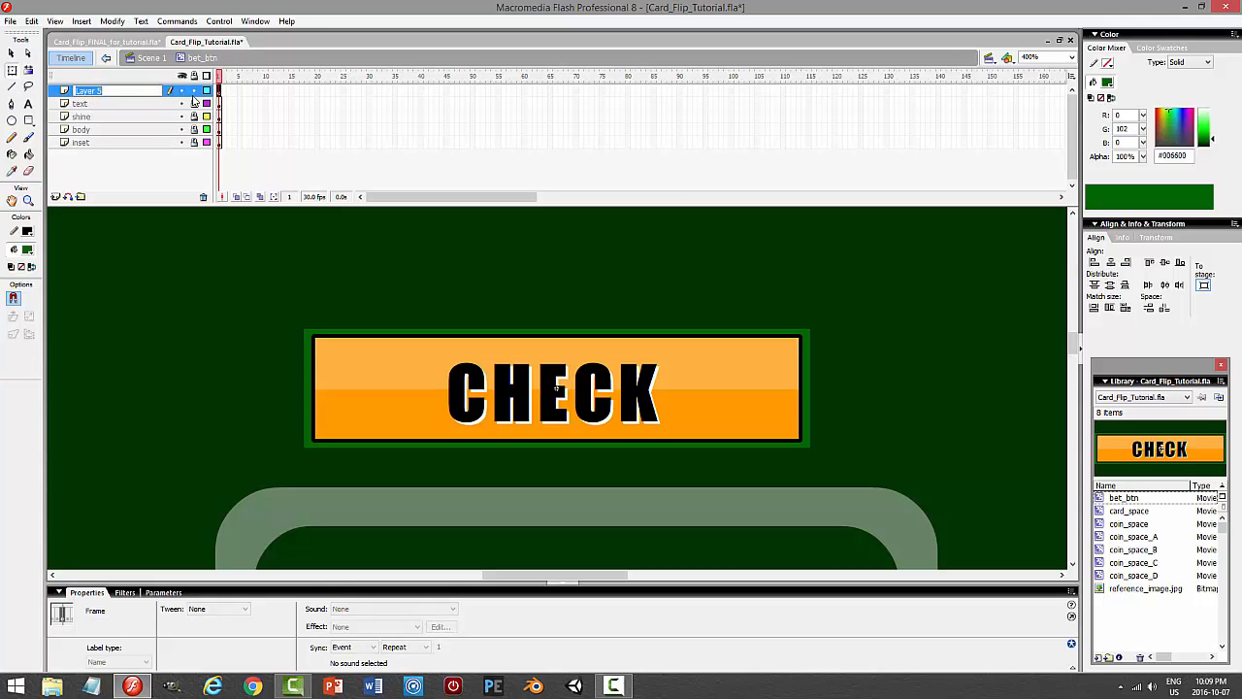
text(ACTIONS)
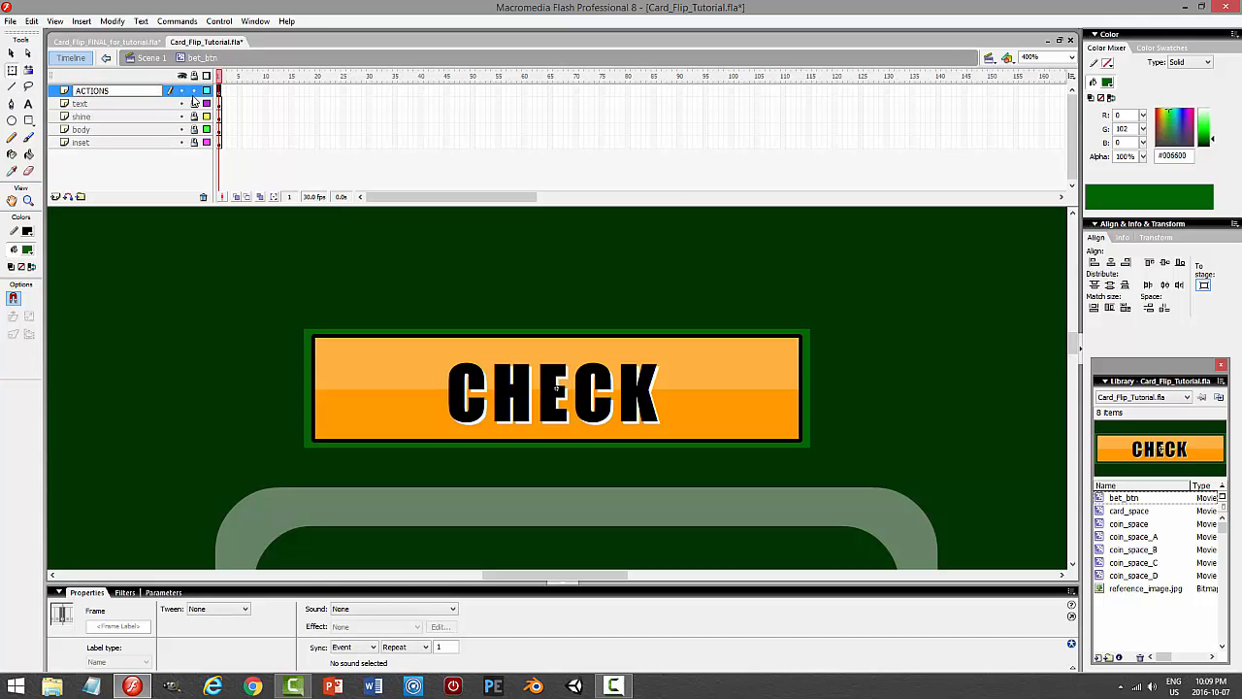
key(Return)
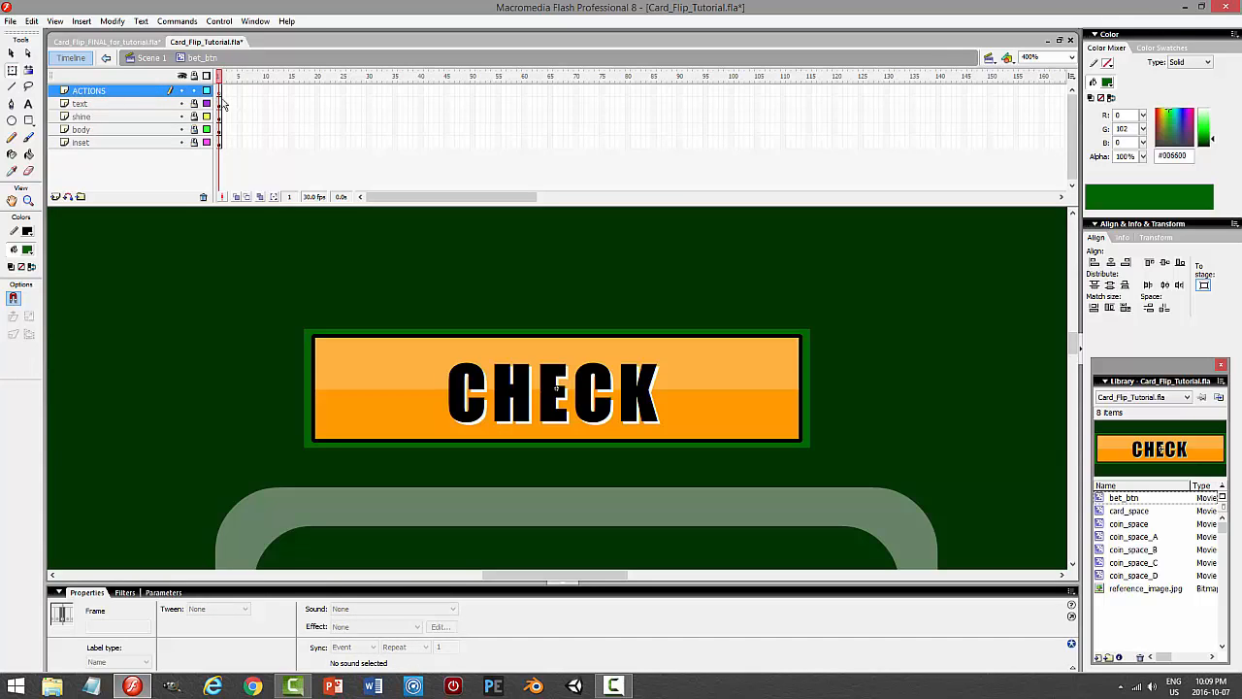
Add a stop() script to frame 1 of the ACTIONS layer.
click(221, 91)
key(F9)
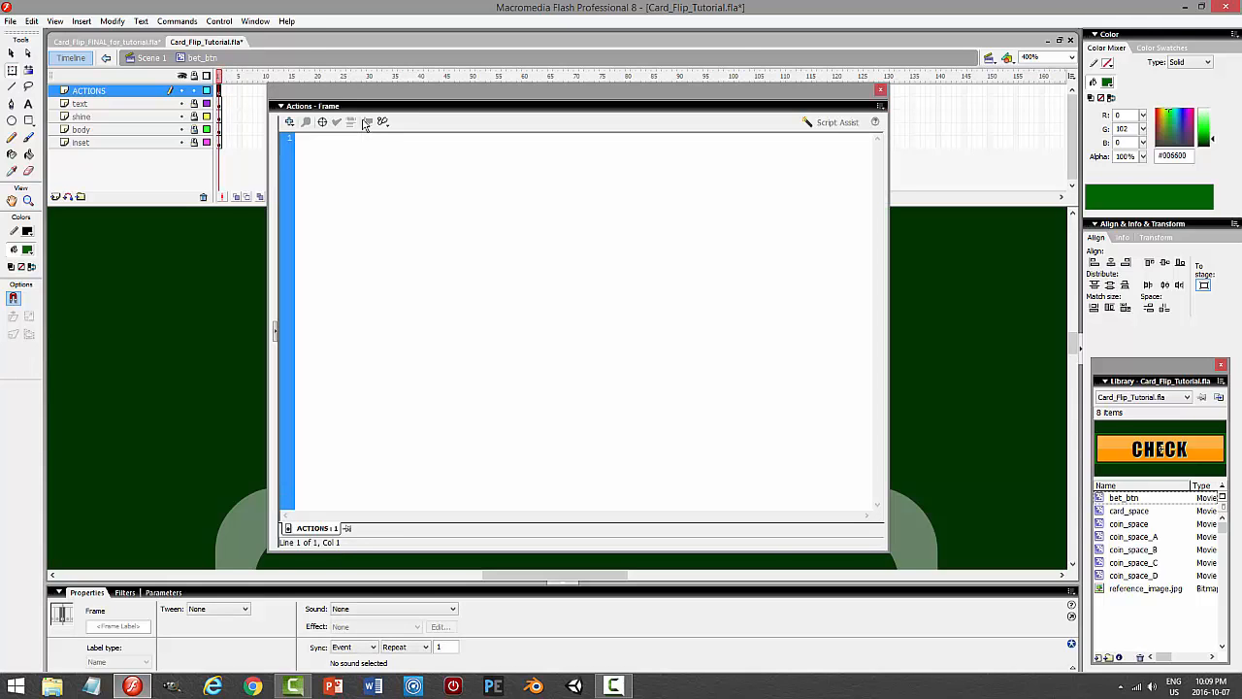
text(stop())
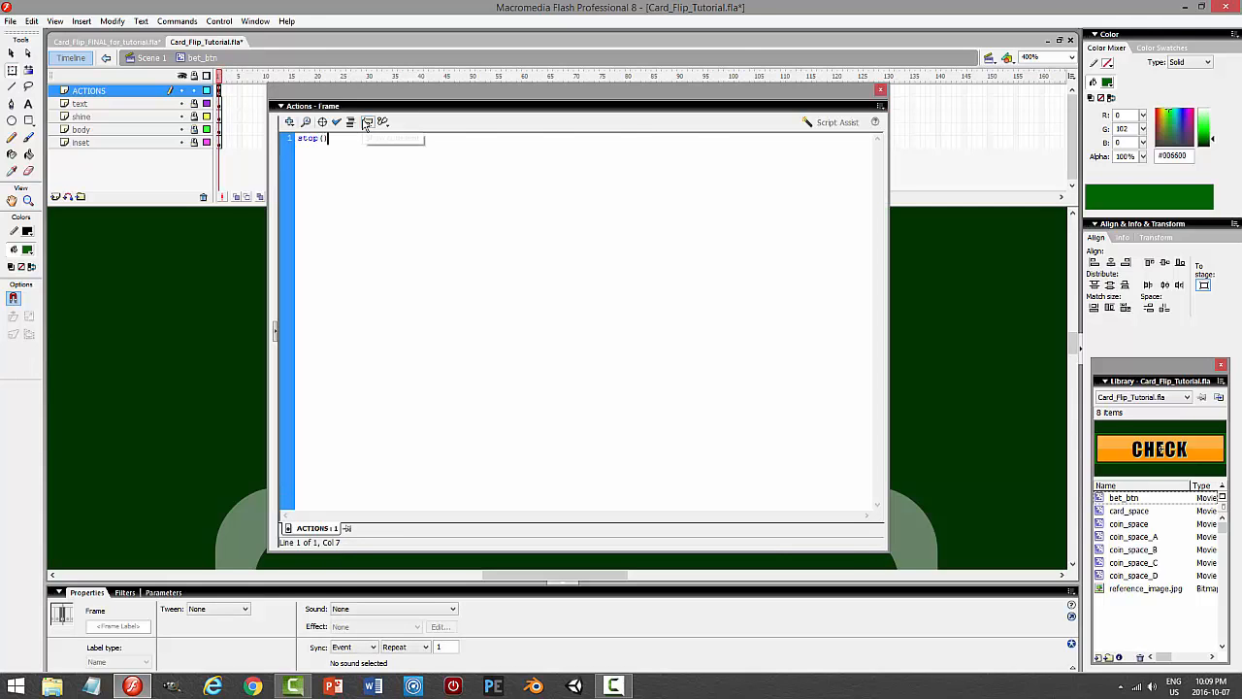
key(F9)
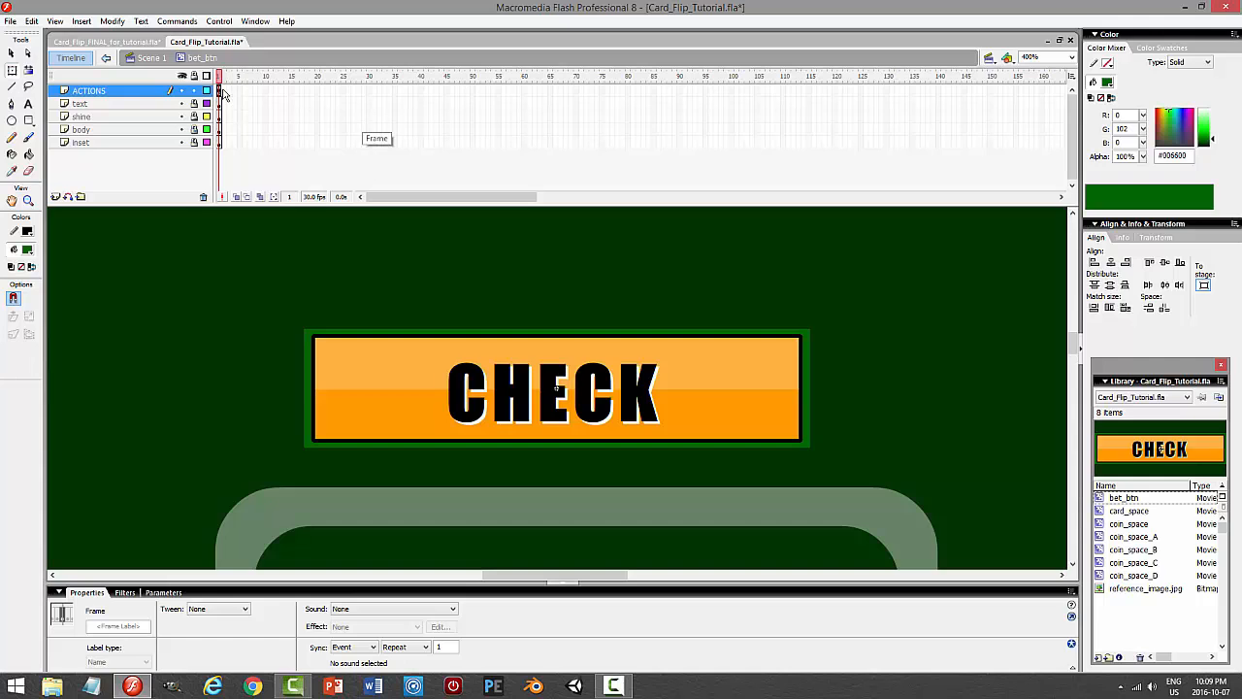
Extend all bet_btn layers to frame 2 and copy the stop() keyframe to frame 2 of the ACTIONS layer.
click(222, 143)
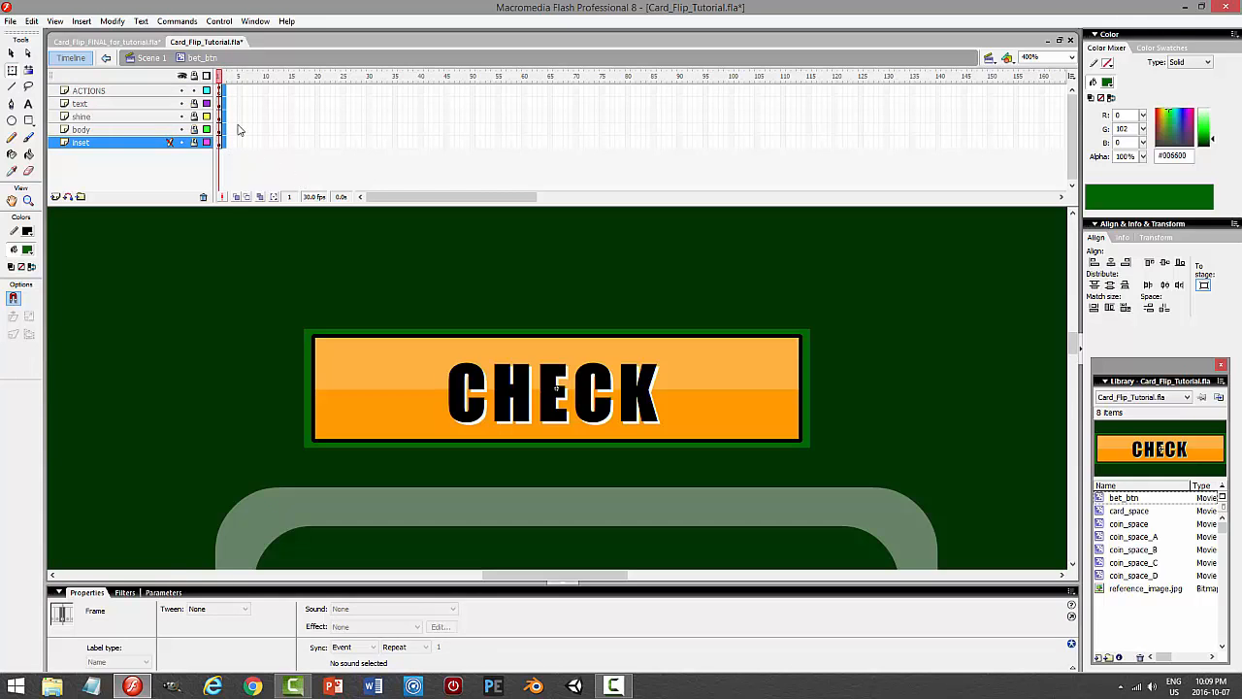
click(223, 90)
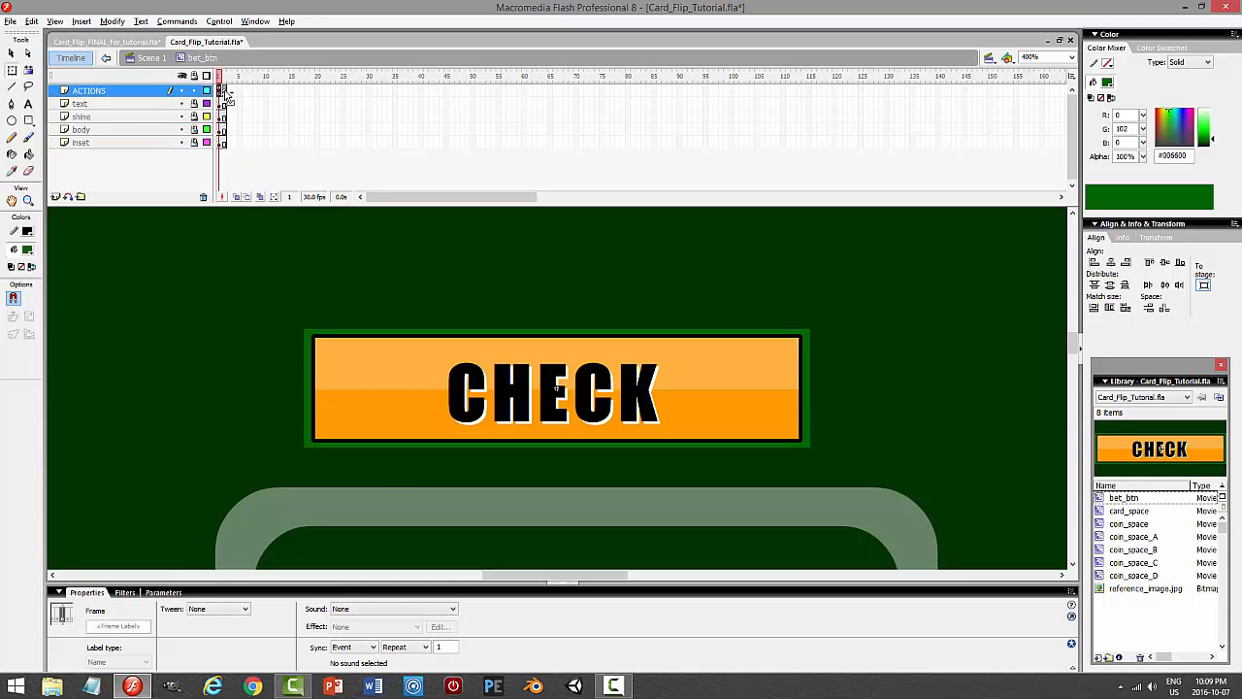
key(.)
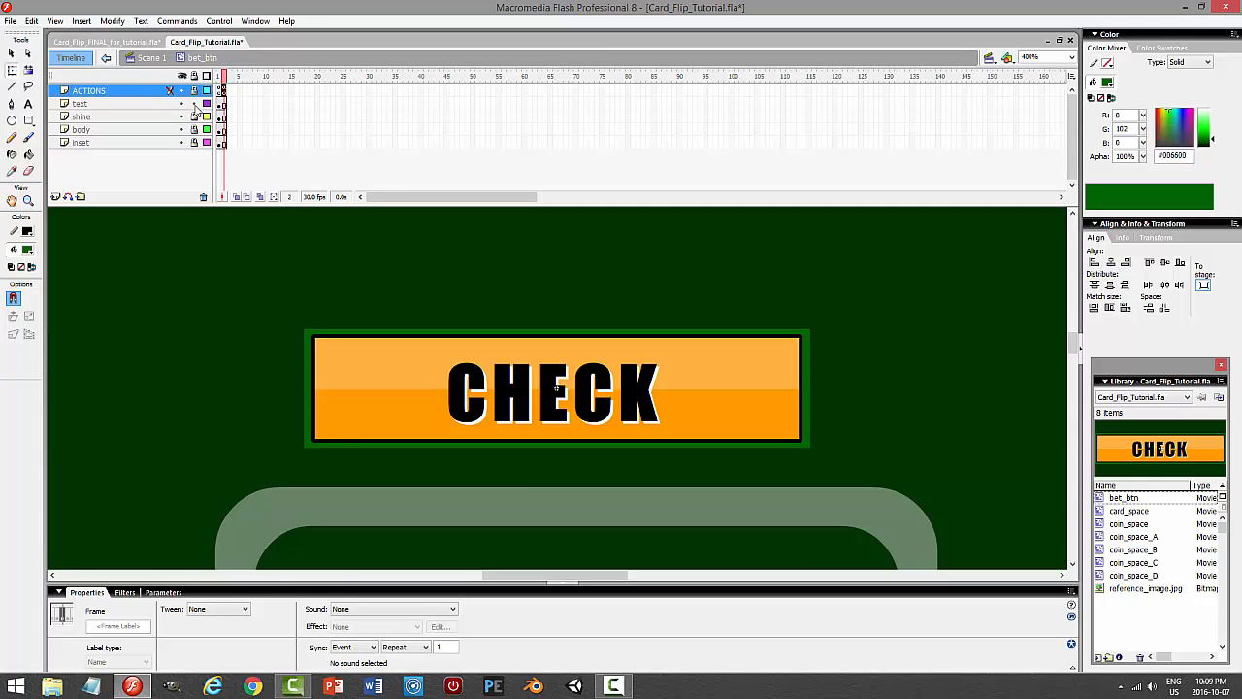
Unlock the body layer and insert a keyframe at its frame 2.
click(224, 116)
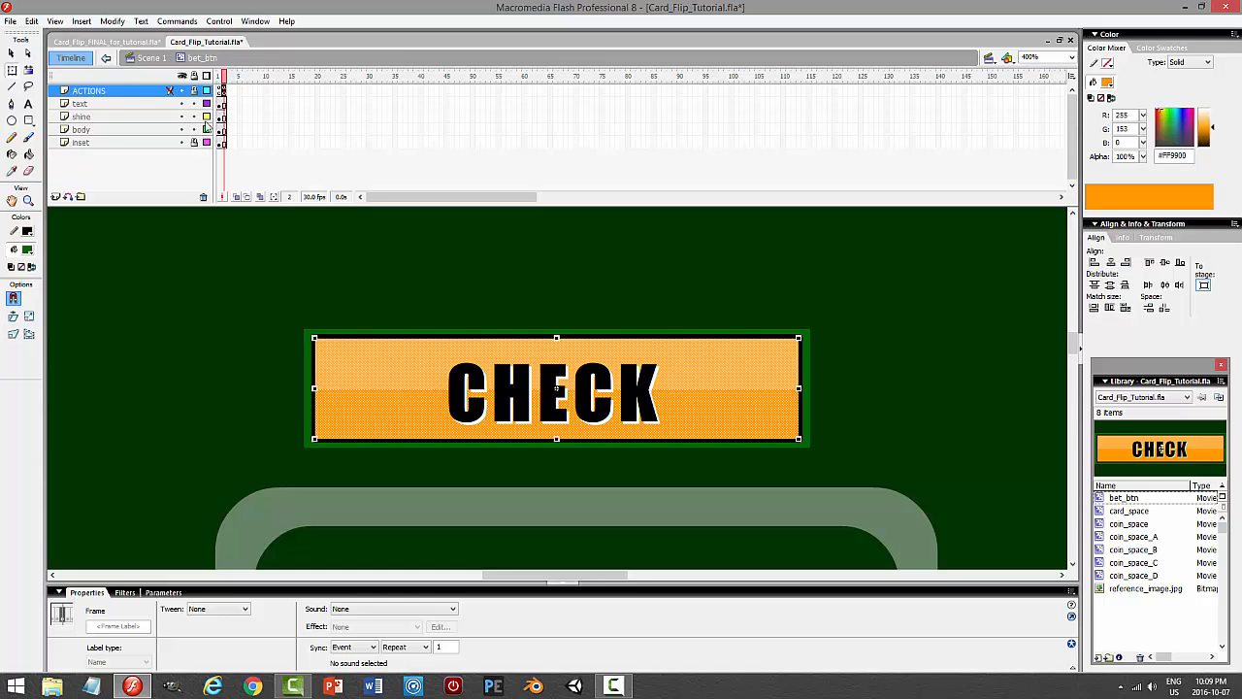
click(195, 129)
click(225, 129)
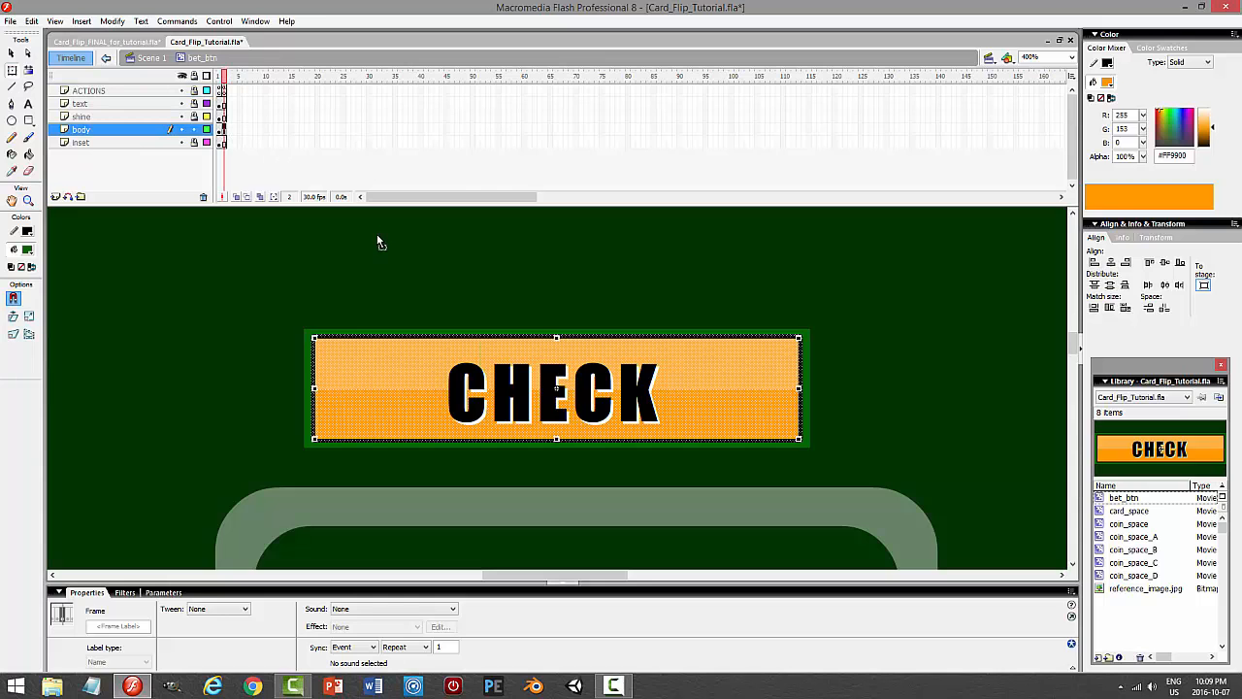
Recolour the fill of the CHECK button's body in frame 2 to the darker orange #FF6600.
click(893, 355)
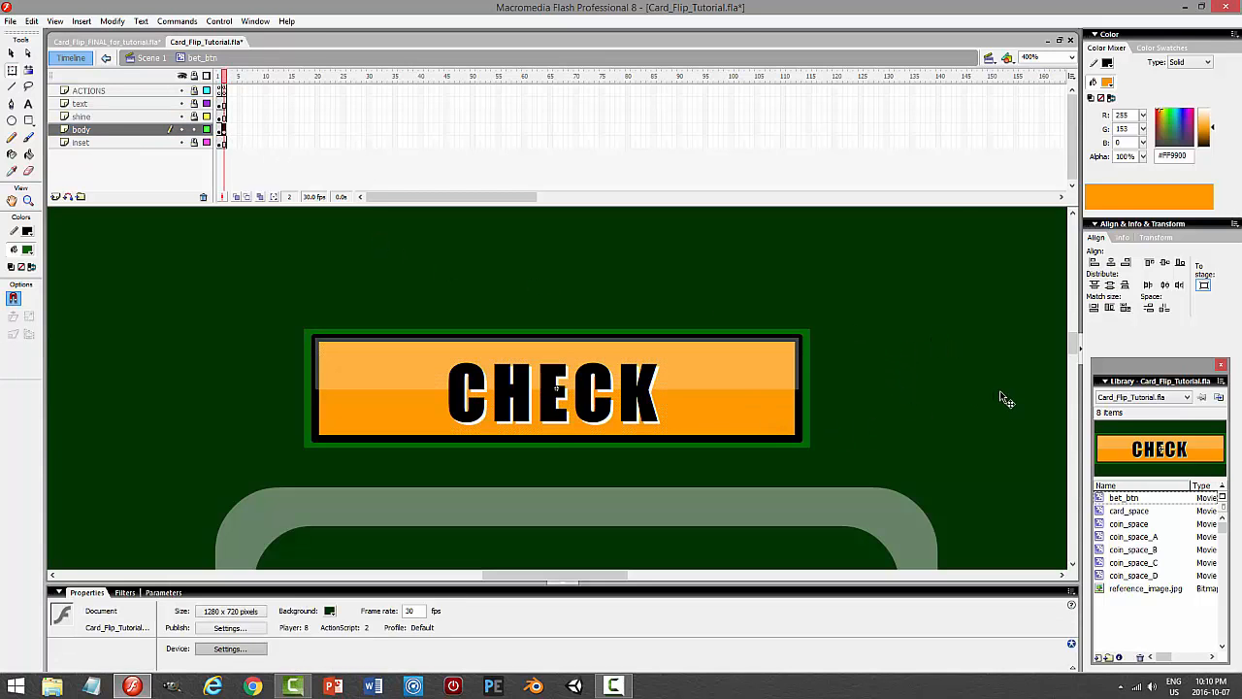
key(ctrl+a)
click(1107, 82)
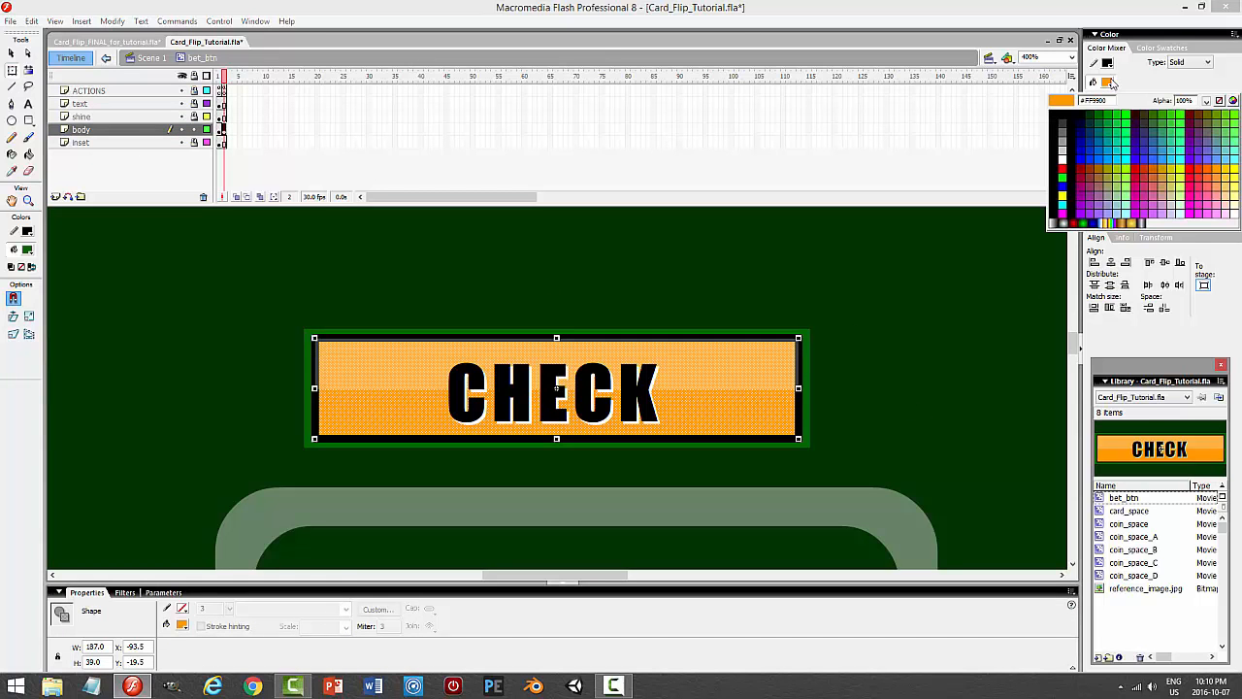
click(1209, 173)
click(905, 388)
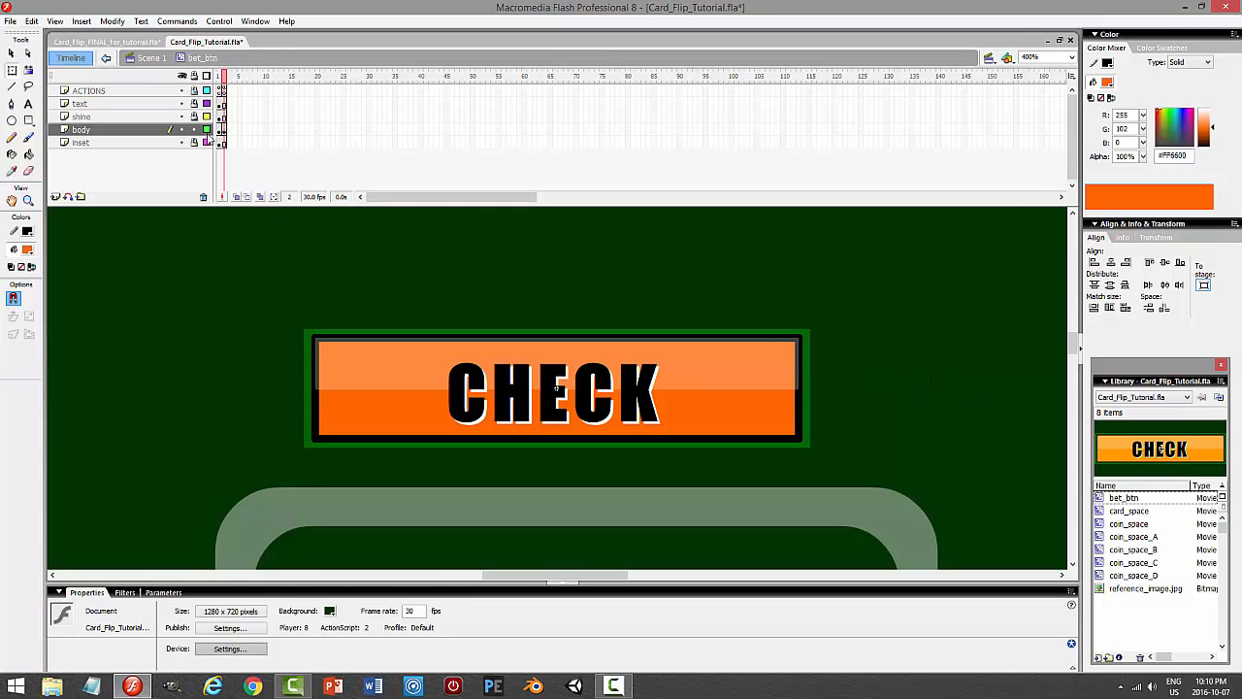
Return to Scene 1 and open the script of the bet_btn instance.
click(153, 58)
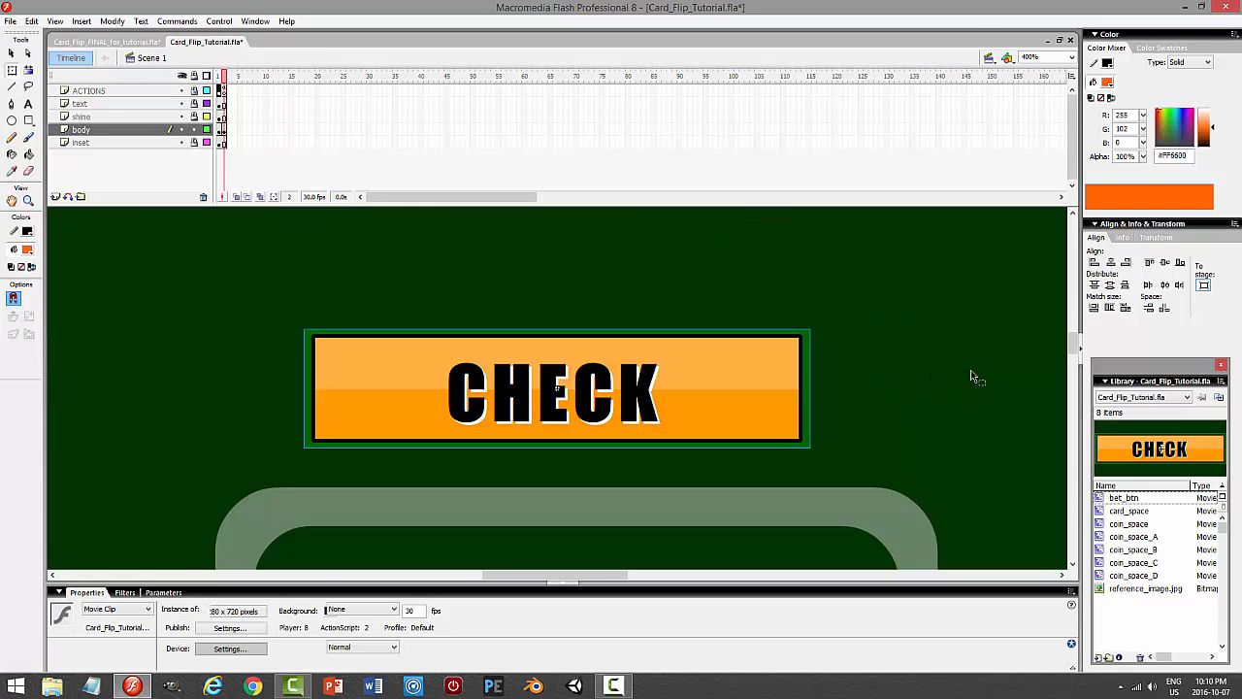
click(973, 372)
key(ctrl+a)
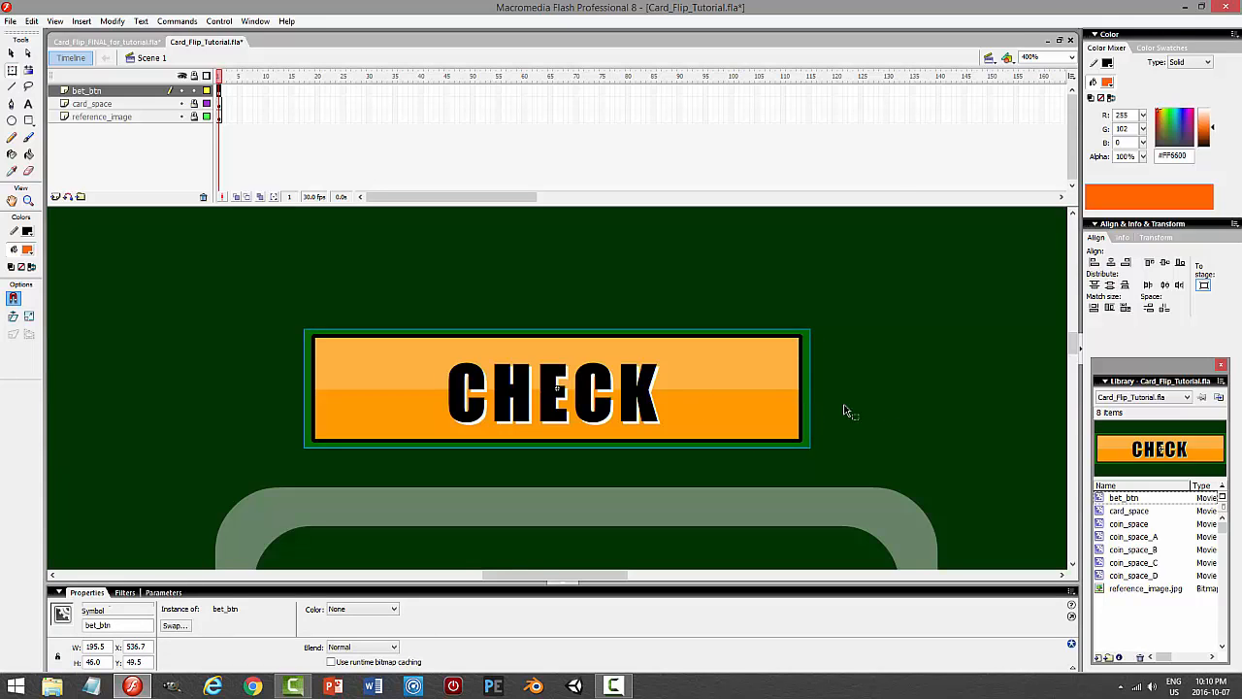
key(F9)
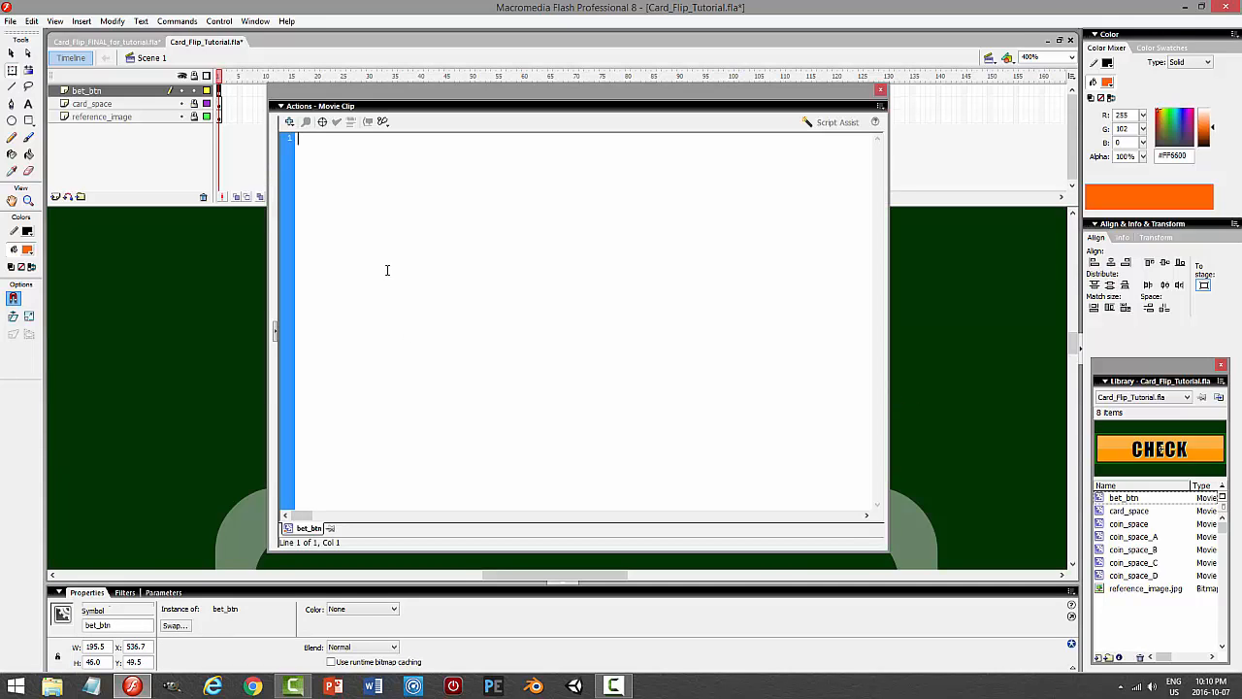
Write an on(press) handler for the bet_btn clip that runs this.gotoAndStop(2);.
text(on (press)
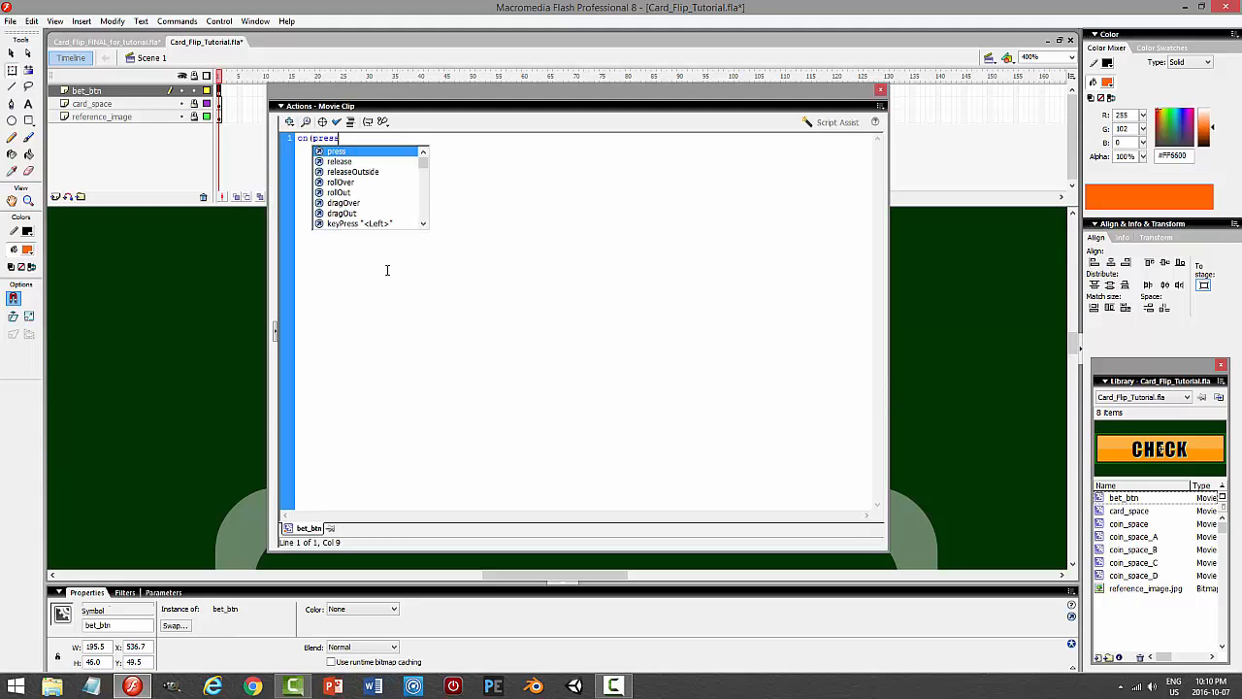
text(){)
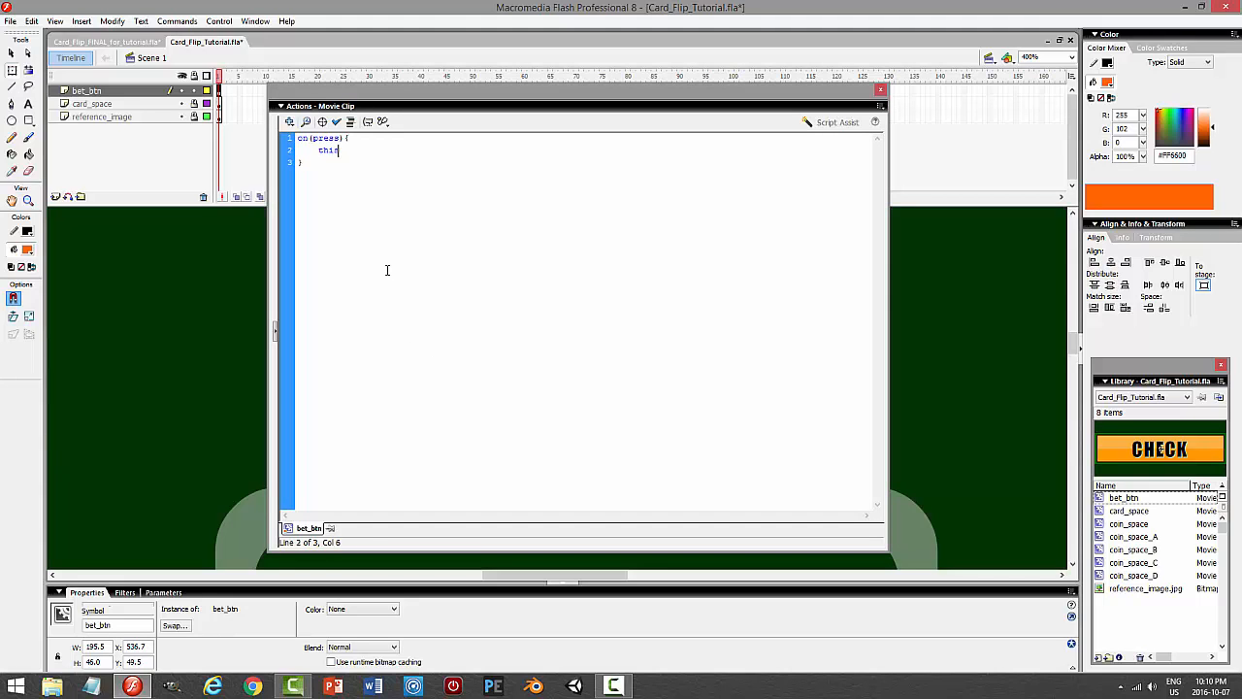
text(.gotoAndStop(2);)
Duplicate the press handler below itself and change the copy to on(release) with this.gotoAndStop(1);.
key(ctrl+a)
right_click(346, 138)
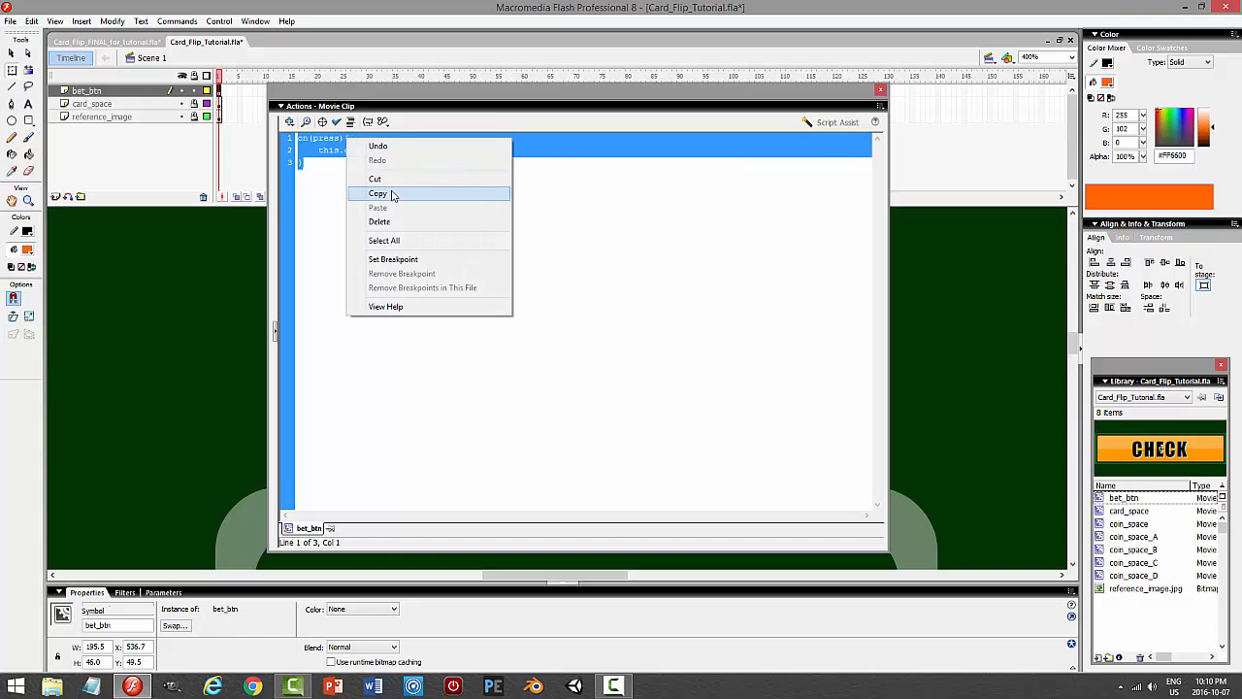
click(379, 191)
click(352, 172)
key(ctrl+v)
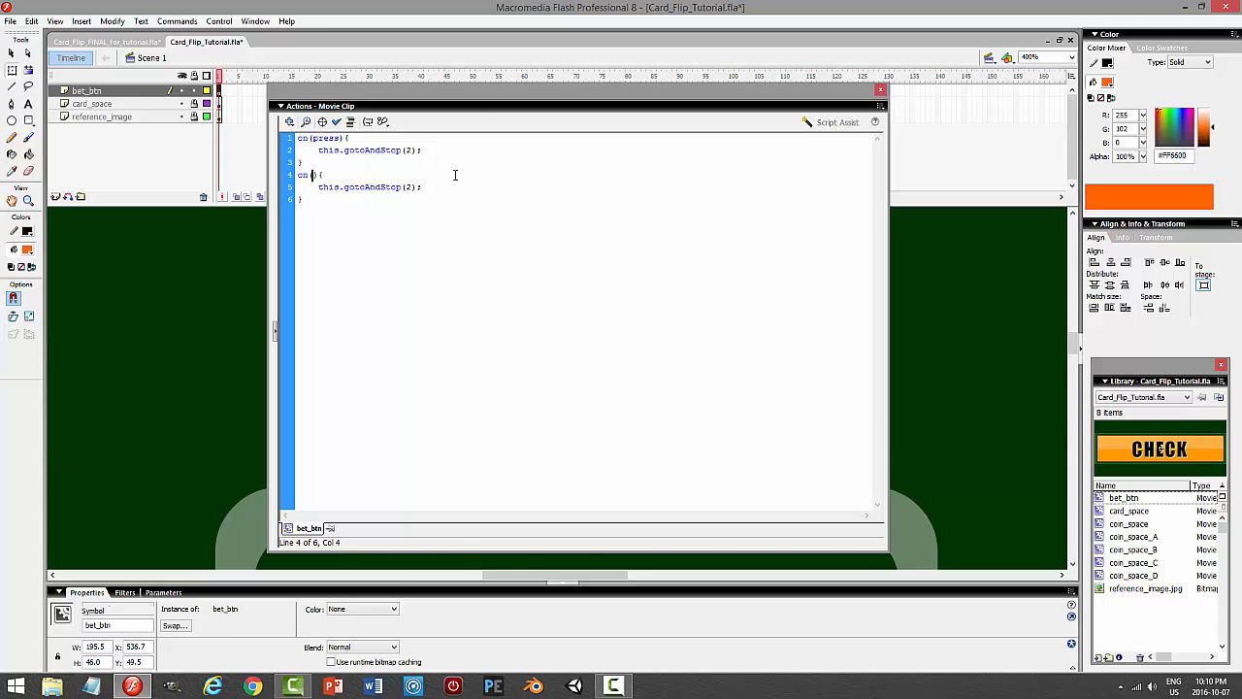
text(ase)
key(BackSpace)
text(1)
Duplicate the release handler below itself and change the copy's event to releaseOutside.
drag(305, 202, 297, 175)
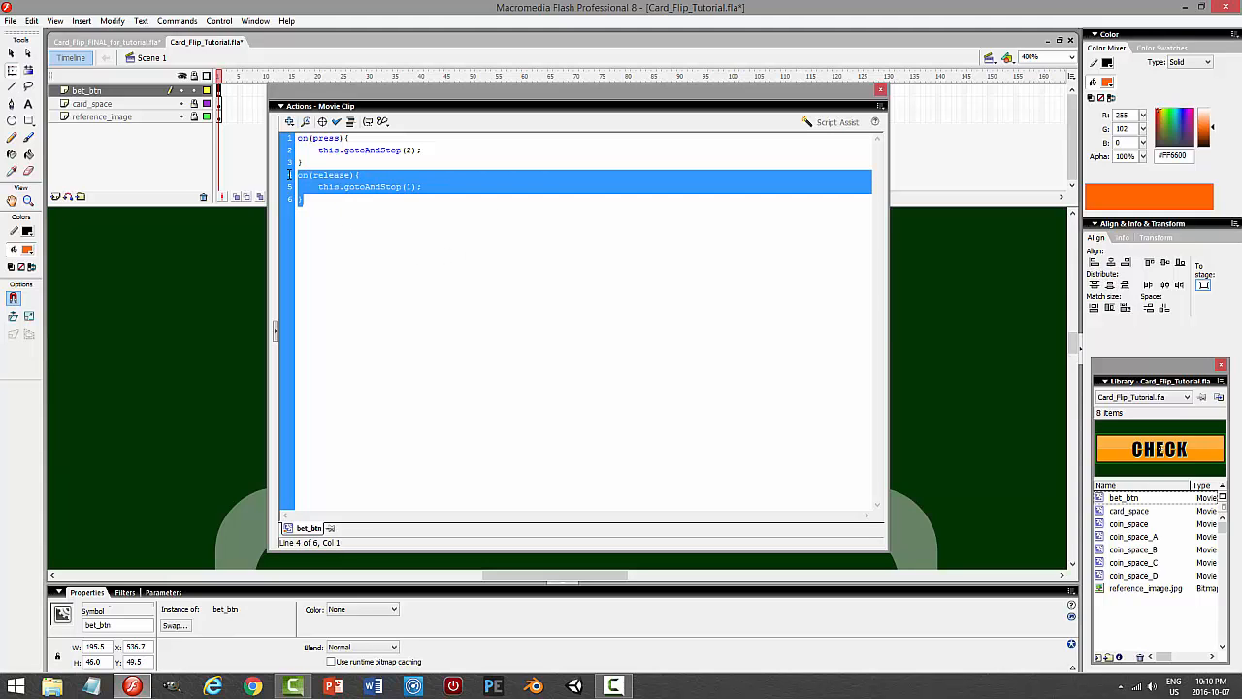
right_click(345, 175)
click(374, 228)
click(337, 206)
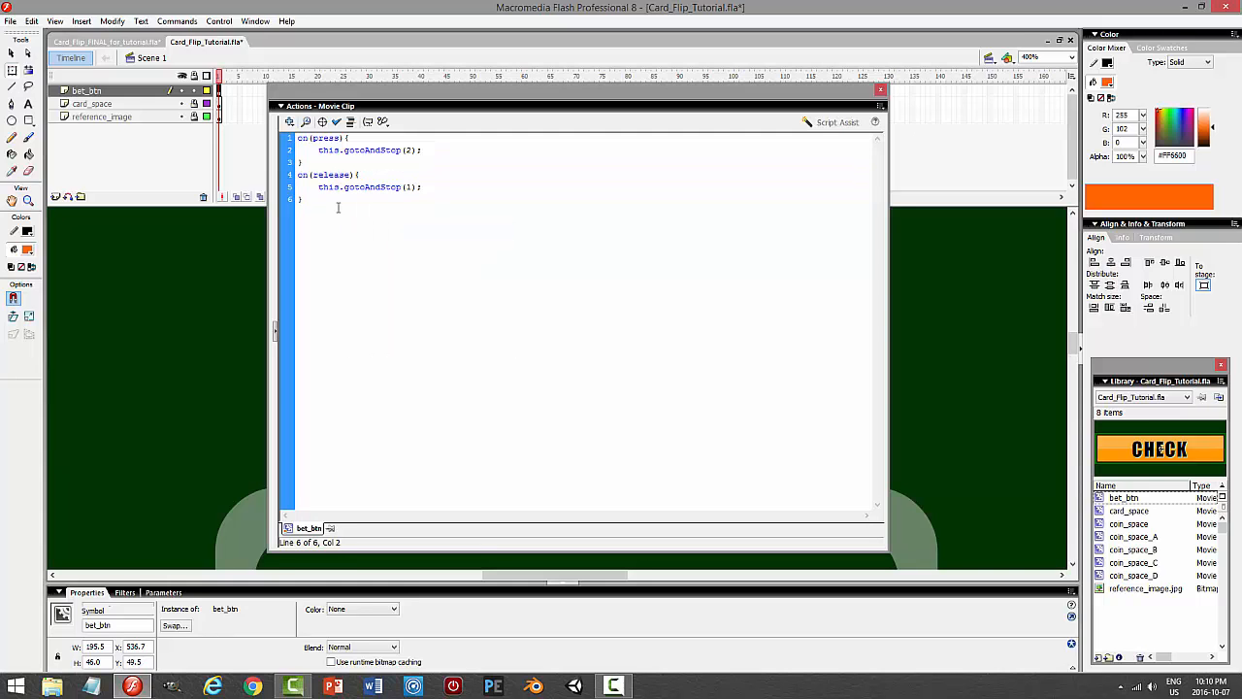
key(ctrl+v)
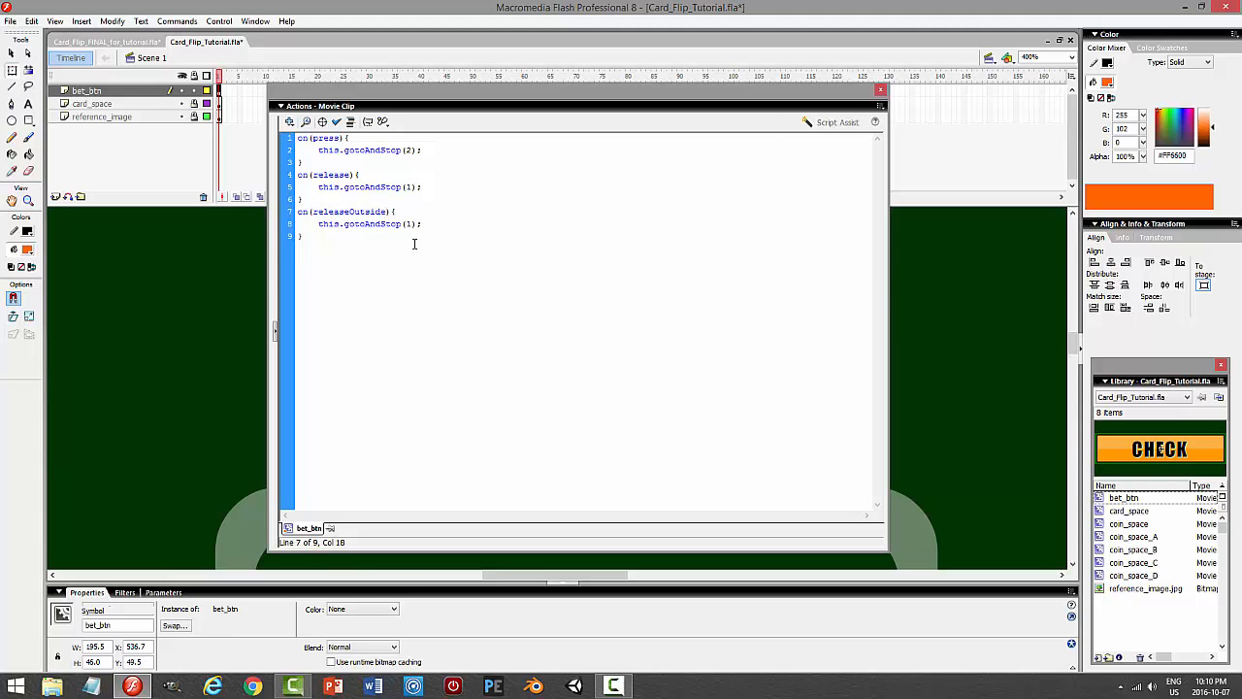
Check the bet_btn script's syntax and close the script editor.
click(335, 121)
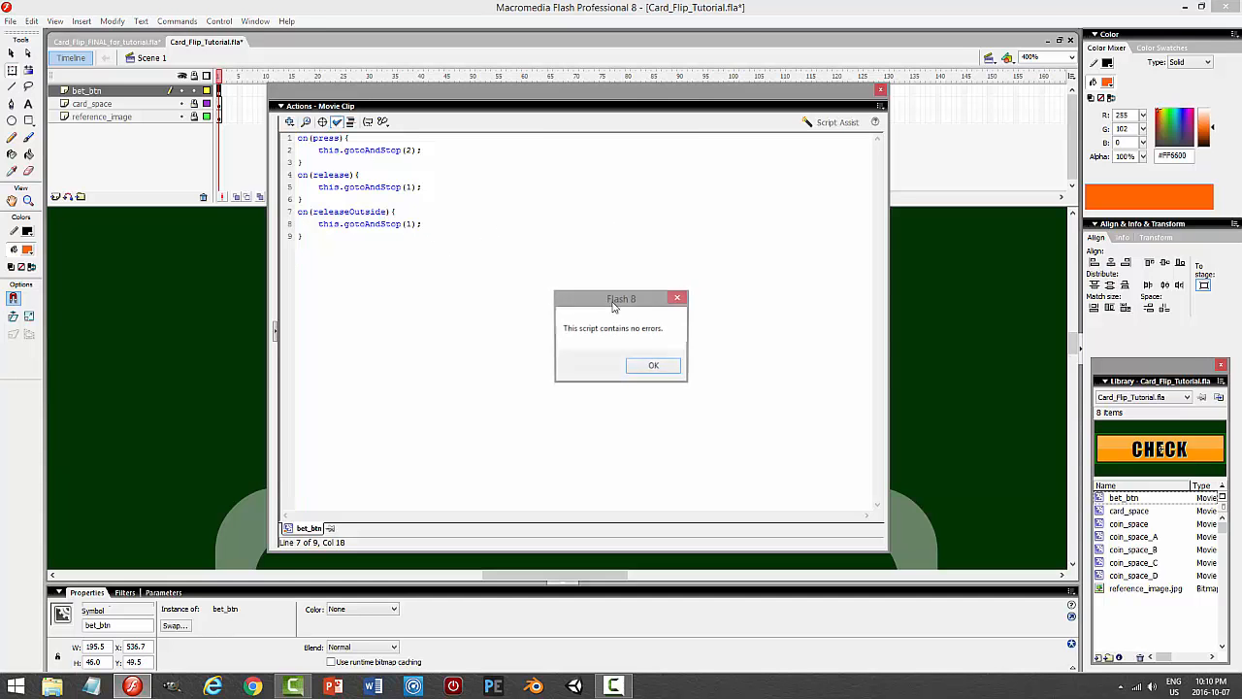
key(Return)
click(880, 90)
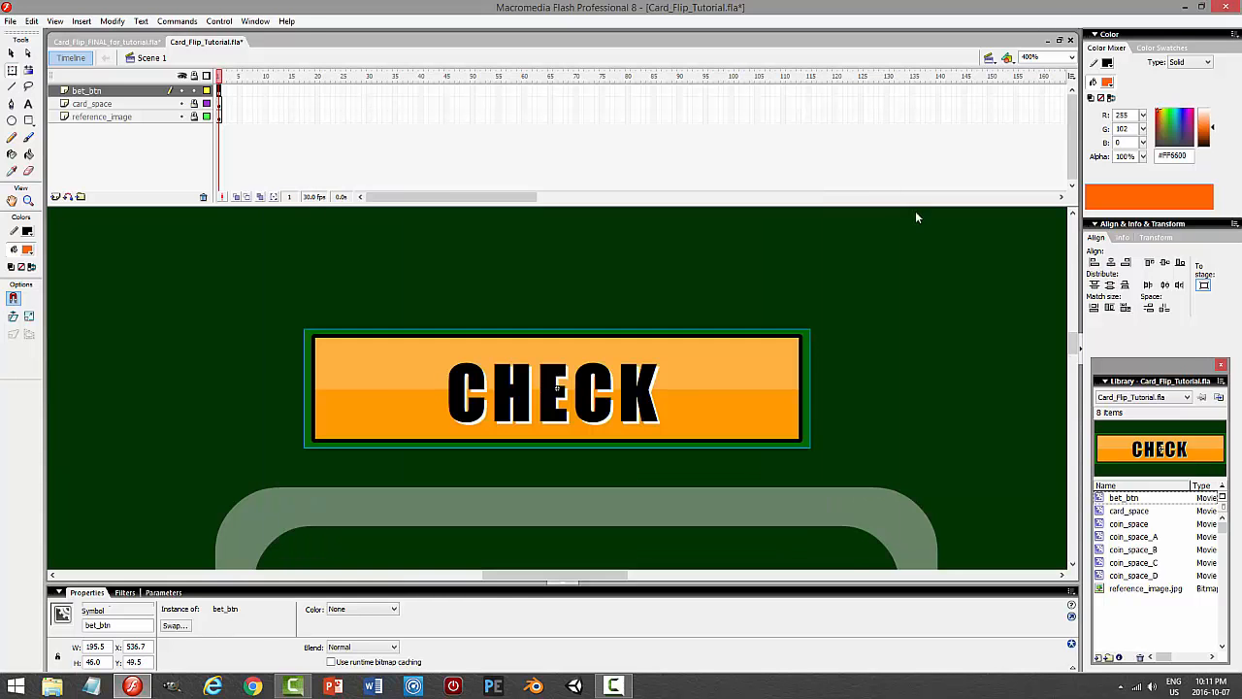
Save the file and test the movie, trying the CHECK button several times before closing the preview.
click(967, 294)
key(ctrl+s)
key(ctrl+Return)
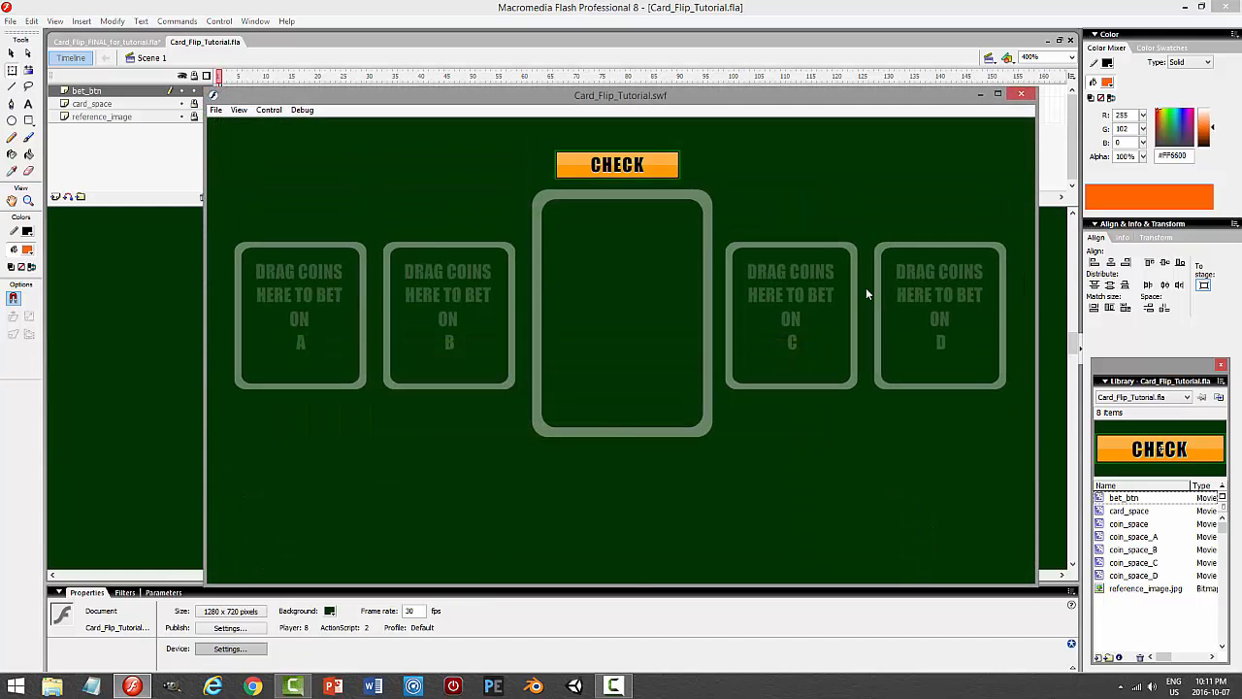
click(636, 163)
click(636, 163)
click(609, 168)
click(603, 172)
click(1021, 94)
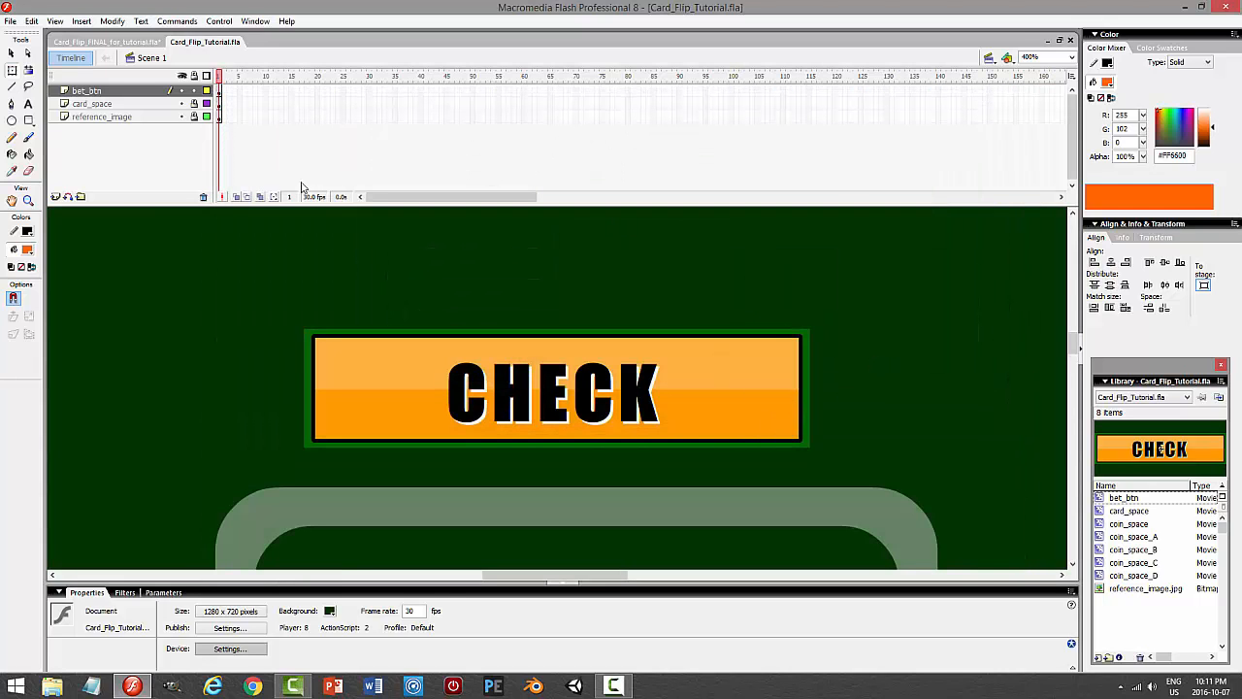
Lock the bet_btn layer and add a new layer named page_number above it.
click(194, 91)
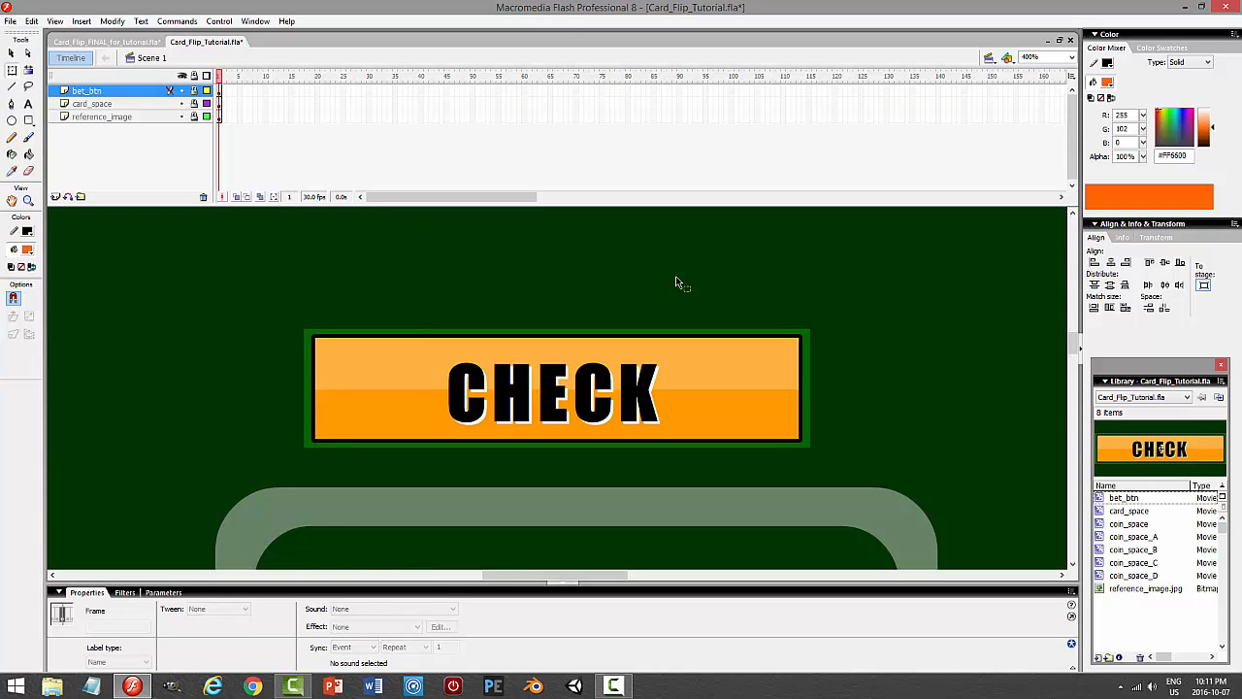
click(1071, 58)
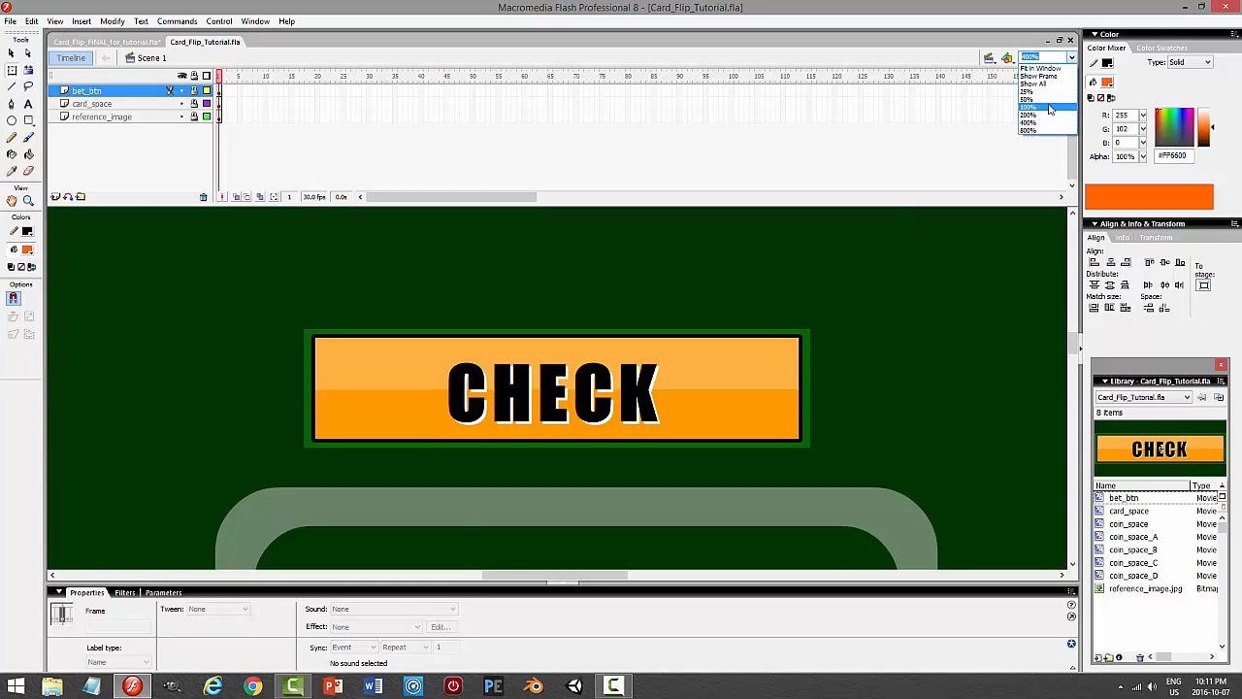
click(1048, 109)
drag(1075, 367, 1076, 279)
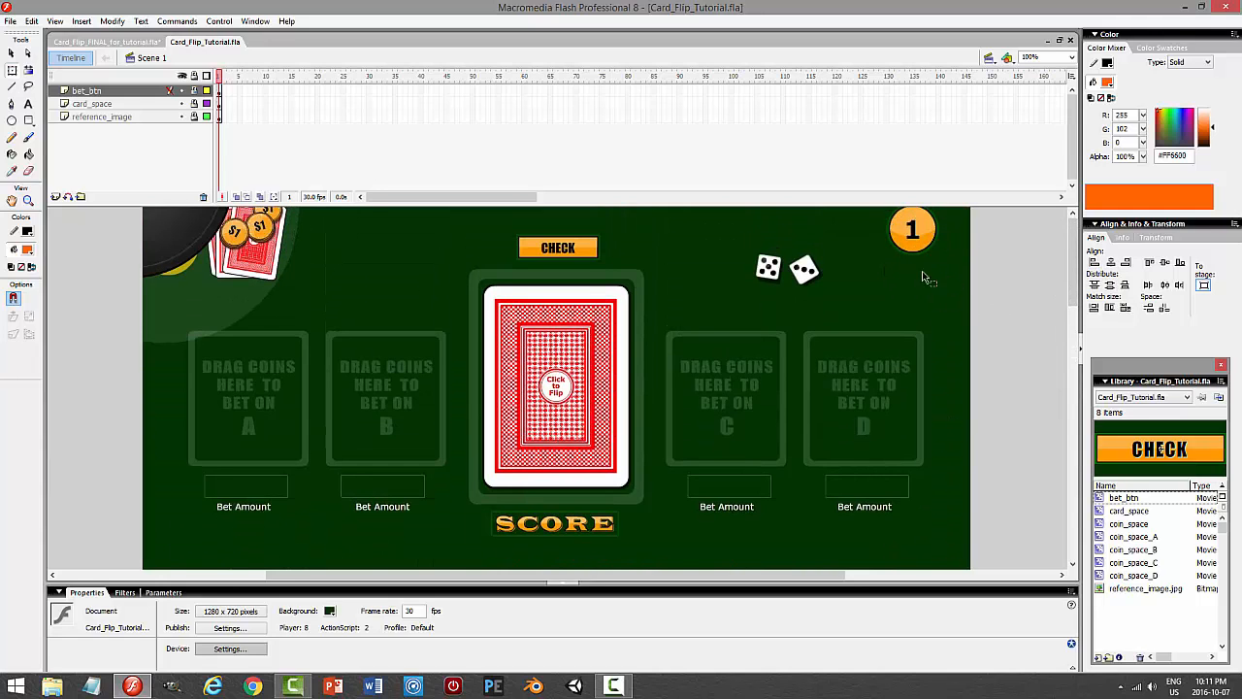
click(55, 196)
double_click(88, 91)
text(page_number)
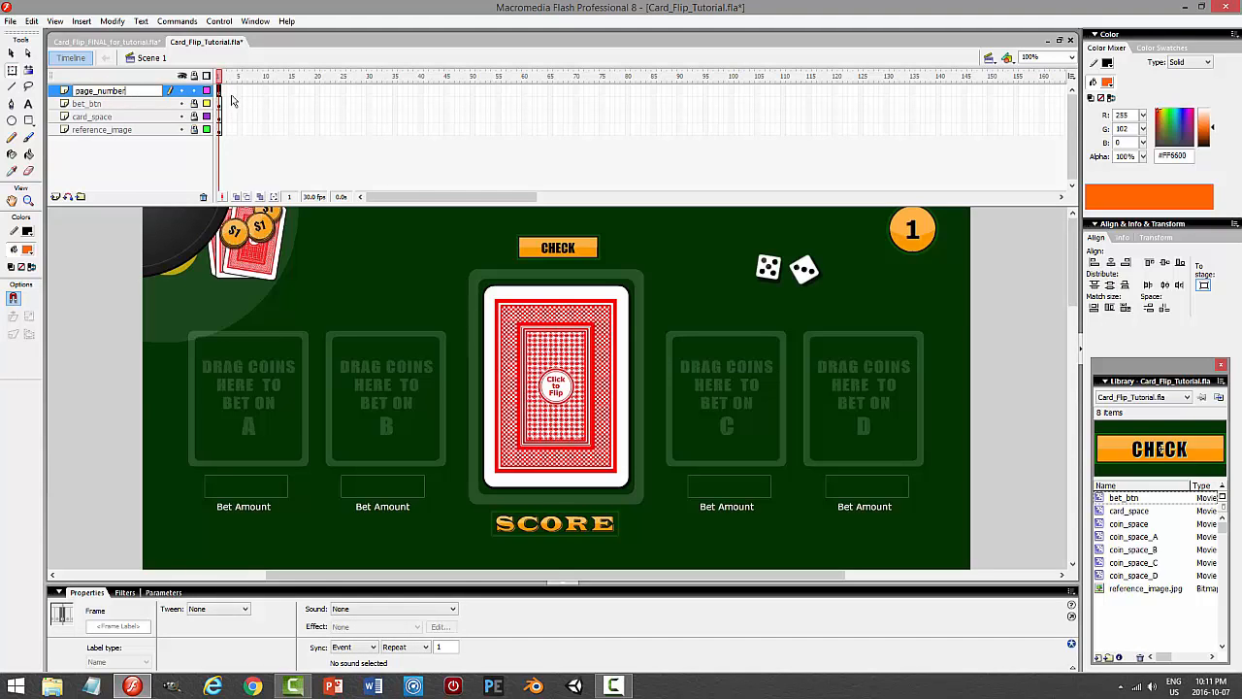
key(Return)
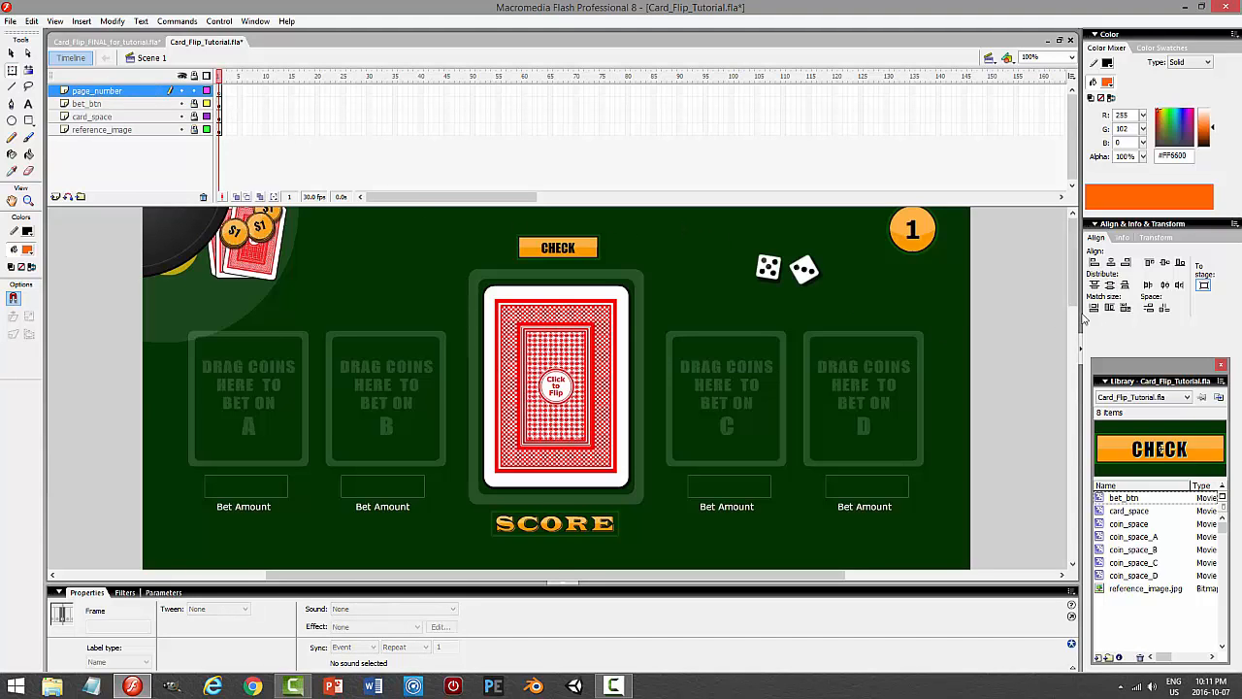
Draw a circle about 52 px wide with orange #FF9900 fill in the stage's upper-right corner using the Oval tool.
drag(1078, 296, 1083, 402)
click(11, 121)
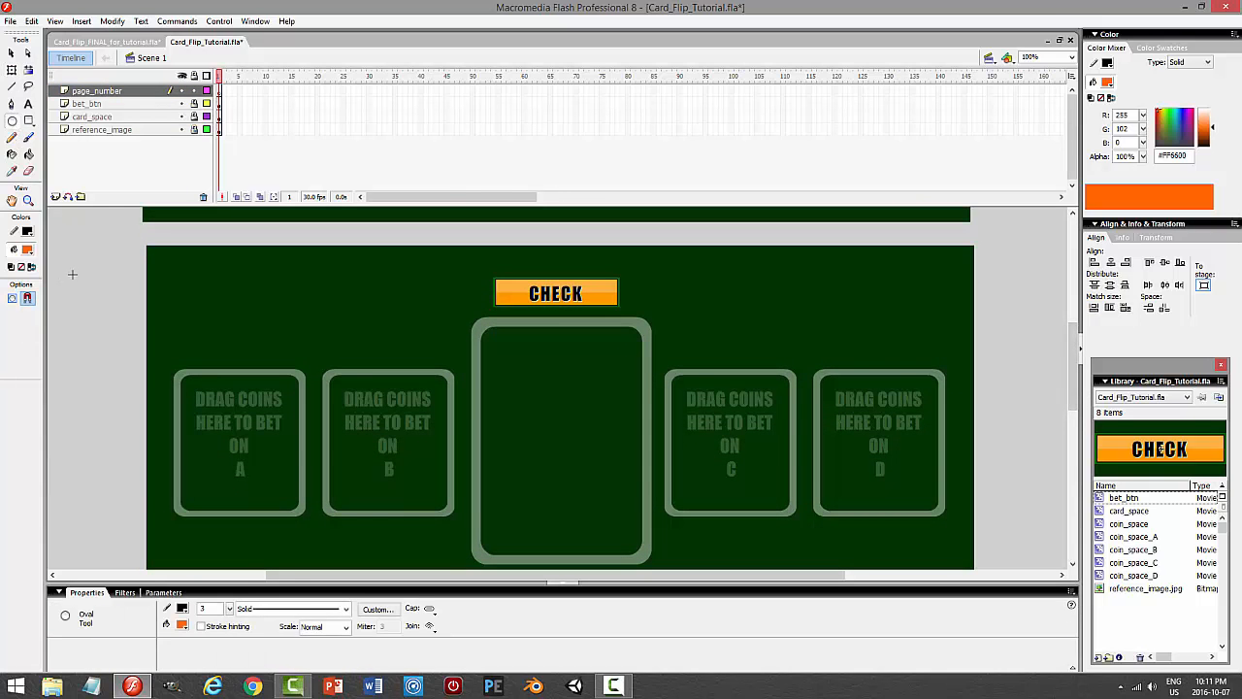
mouse_move(1074, 367)
mouse_down()
mouse_move(1077, 295)
mouse_move(1074, 372)
mouse_up()
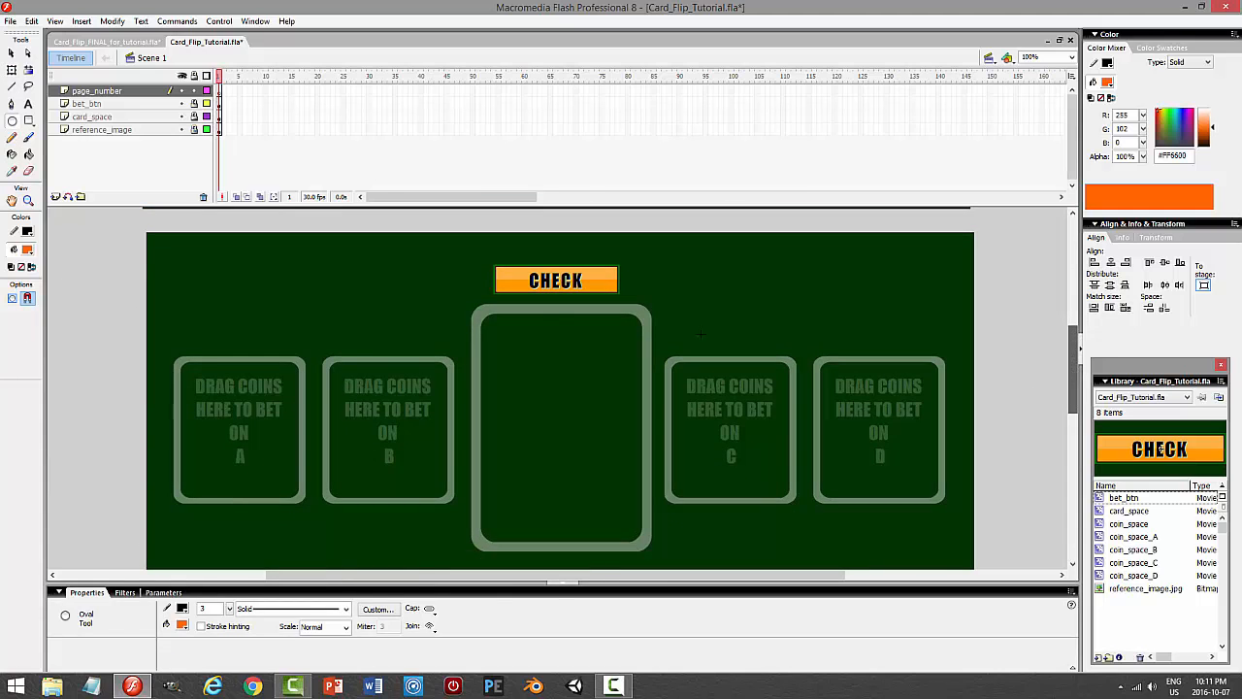
click(28, 251)
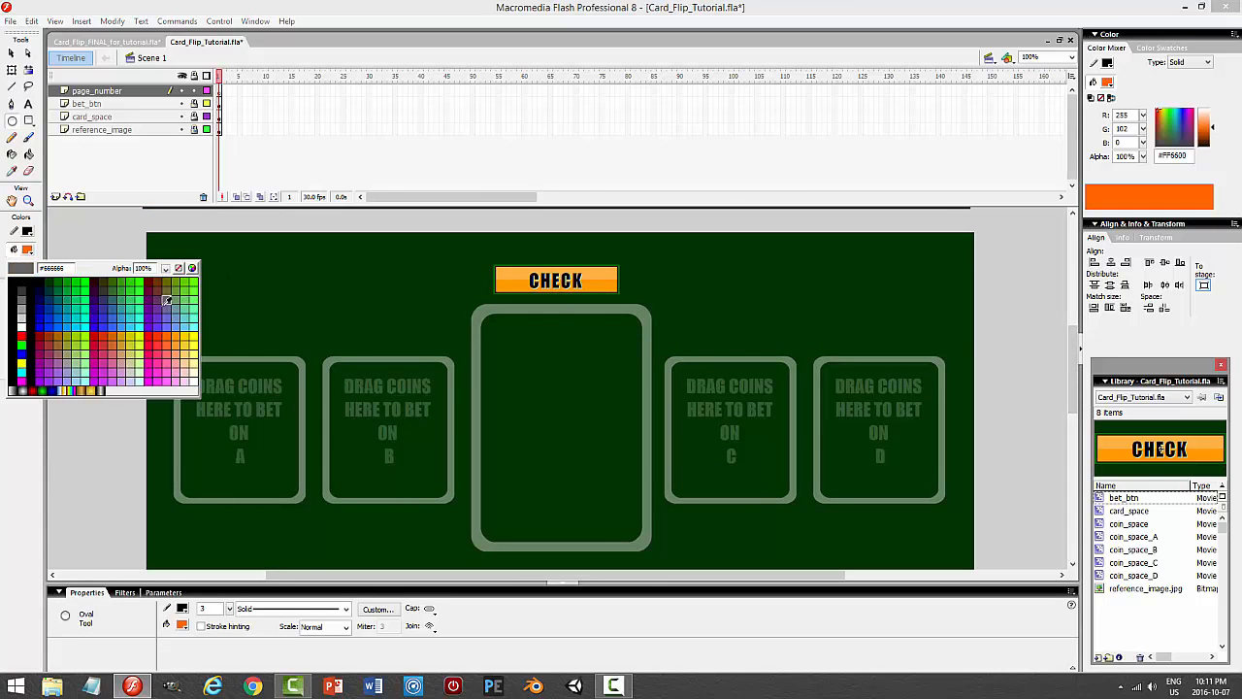
click(179, 330)
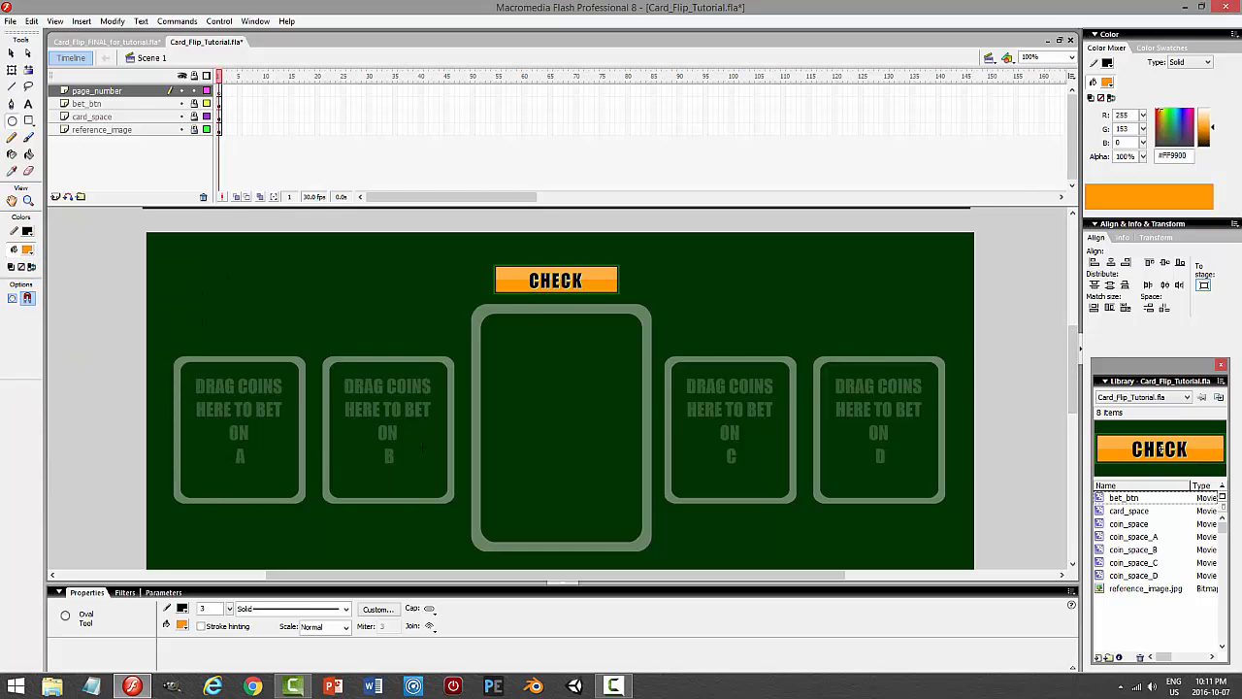
click(1074, 58)
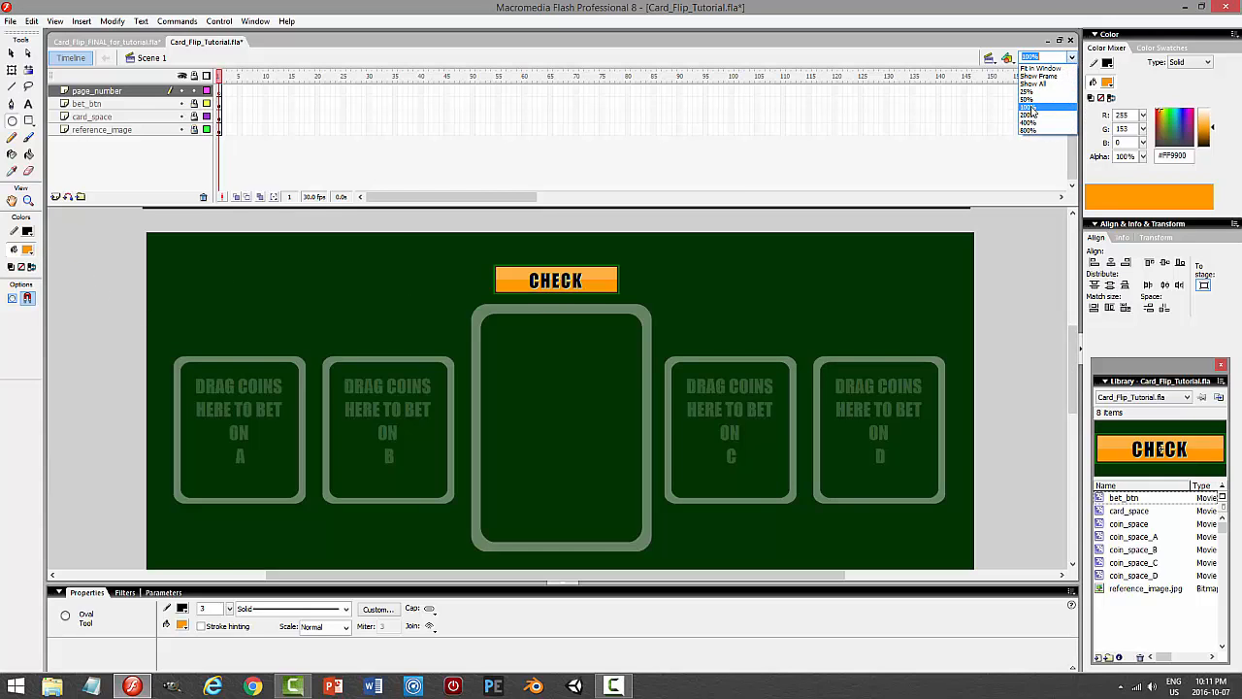
click(1040, 117)
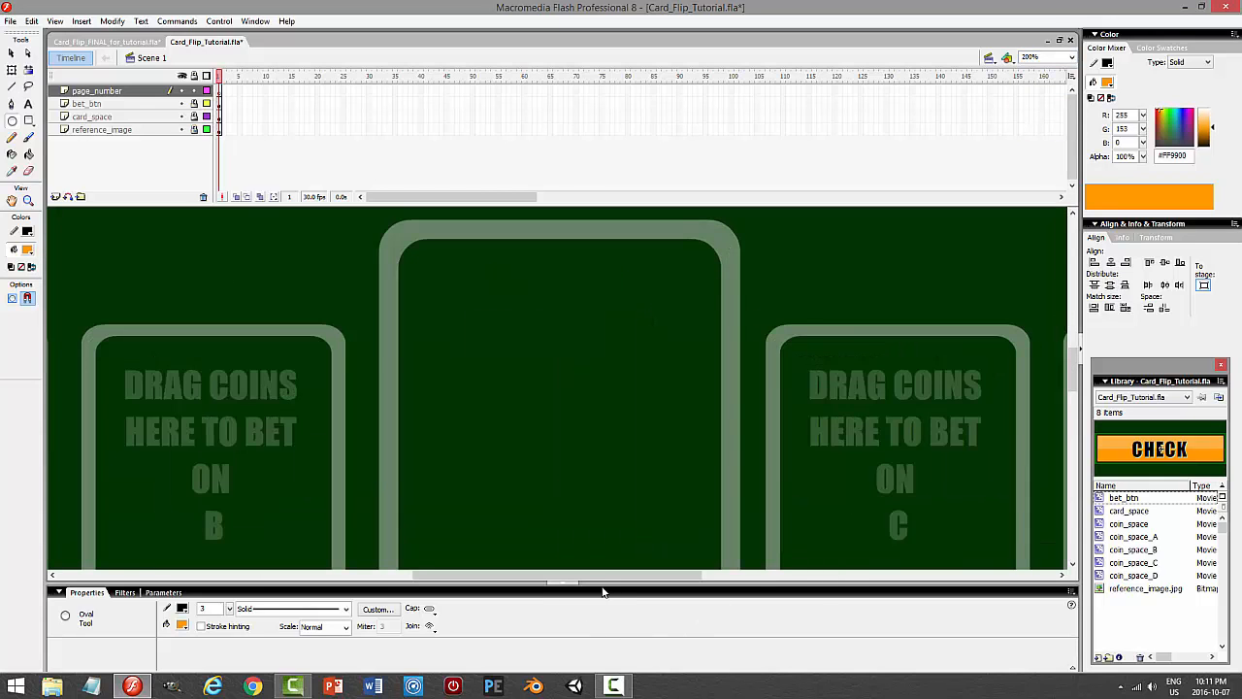
drag(602, 578, 755, 576)
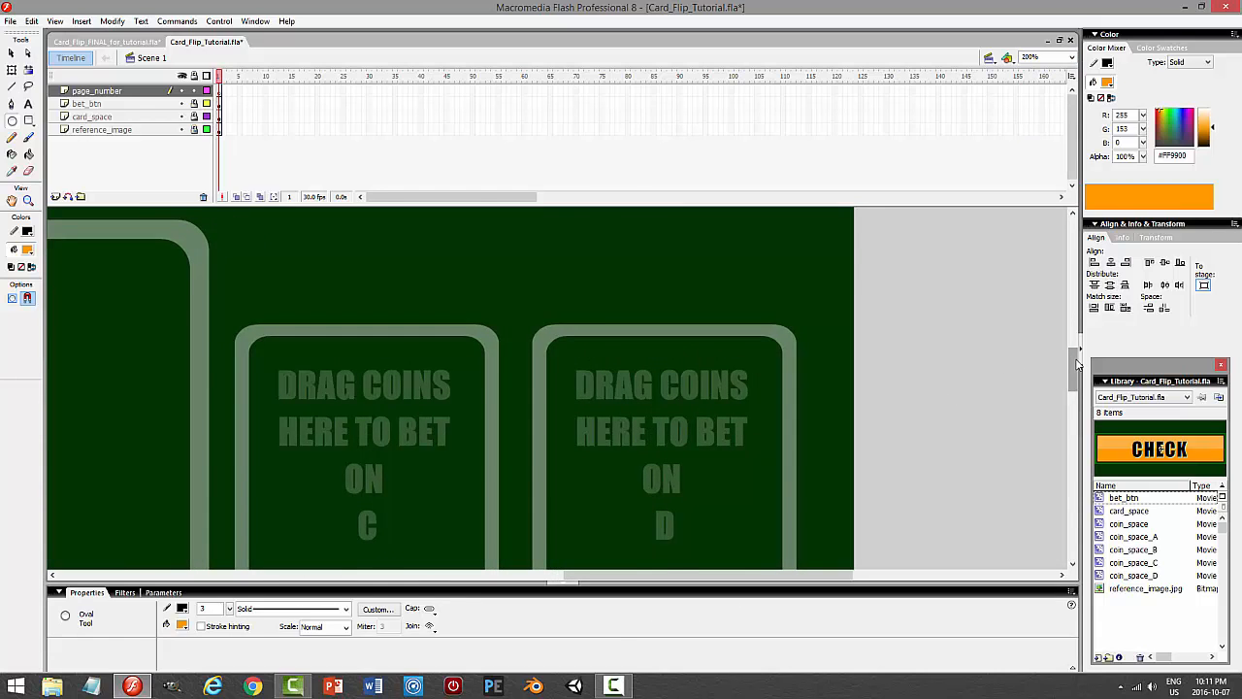
drag(1077, 363, 1075, 338)
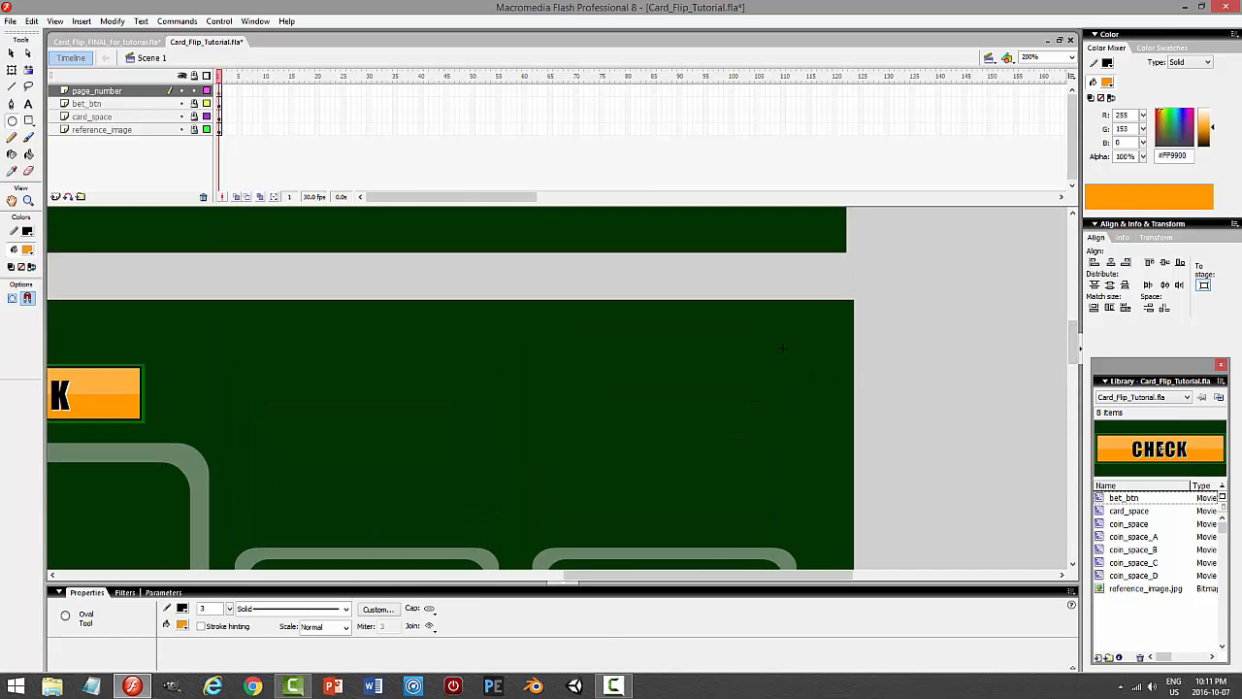
drag(777, 366, 813, 400)
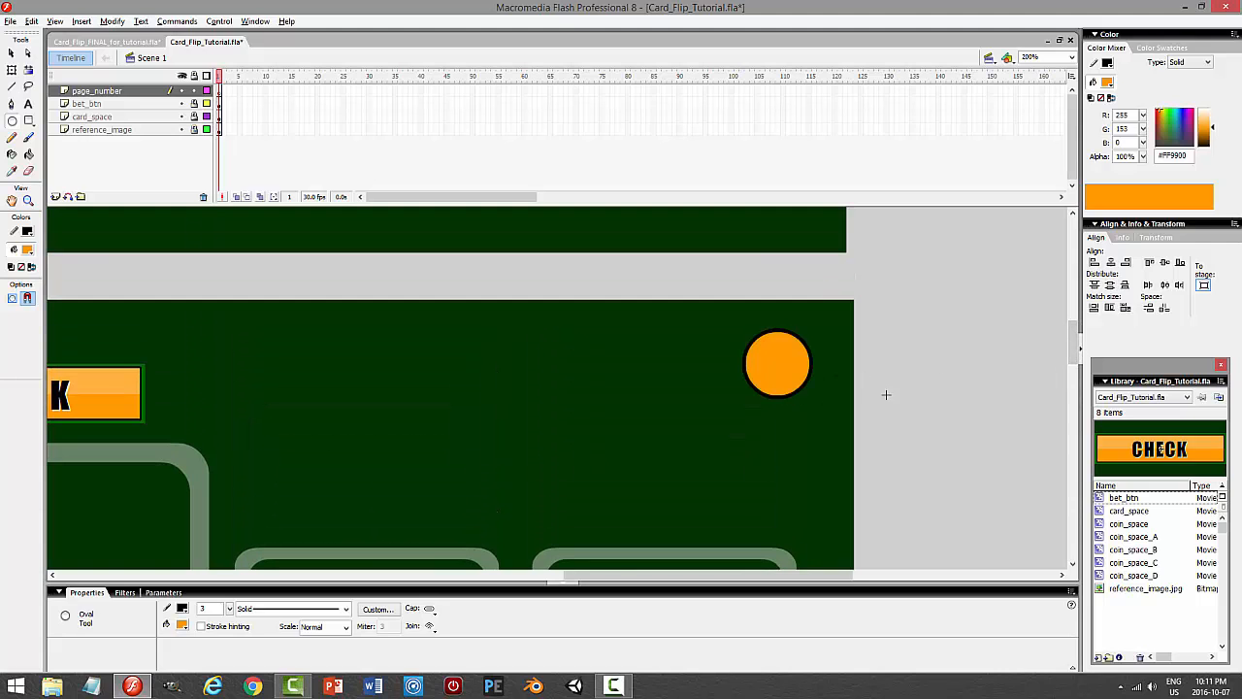
Set the stroke thickness of the orange circle's black outline to 2.
click(11, 53)
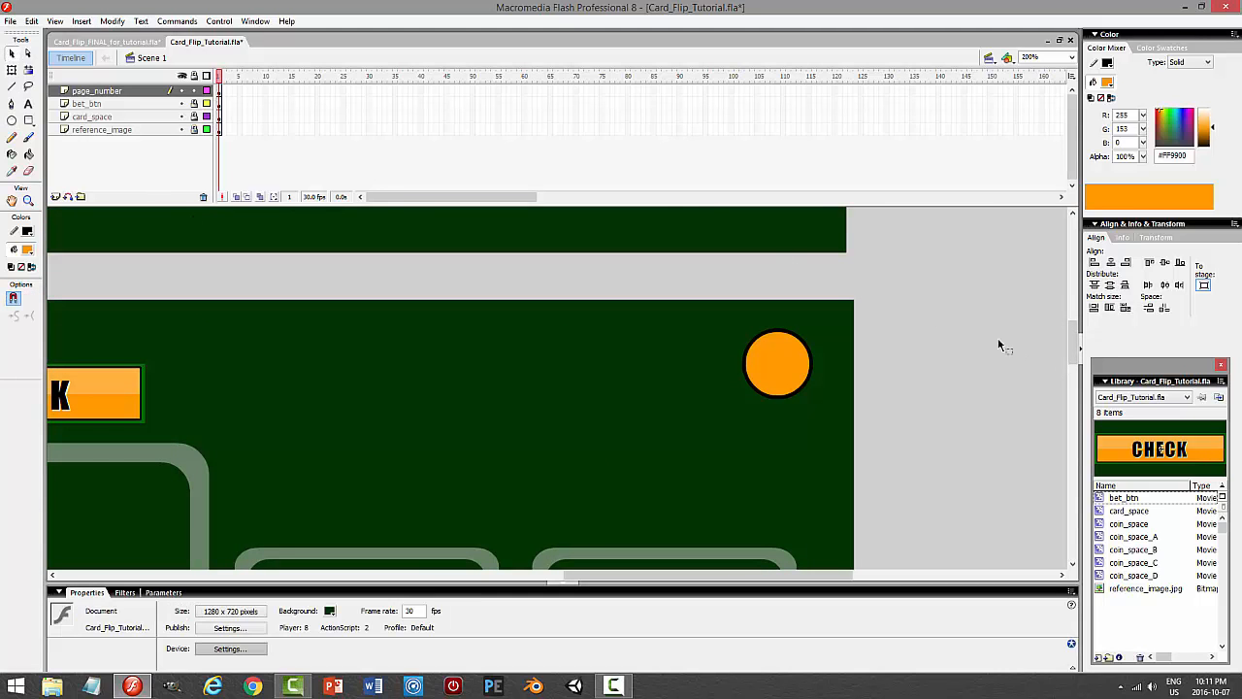
mouse_move(1076, 341)
mouse_down()
mouse_move(1075, 238)
mouse_move(1076, 354)
mouse_up()
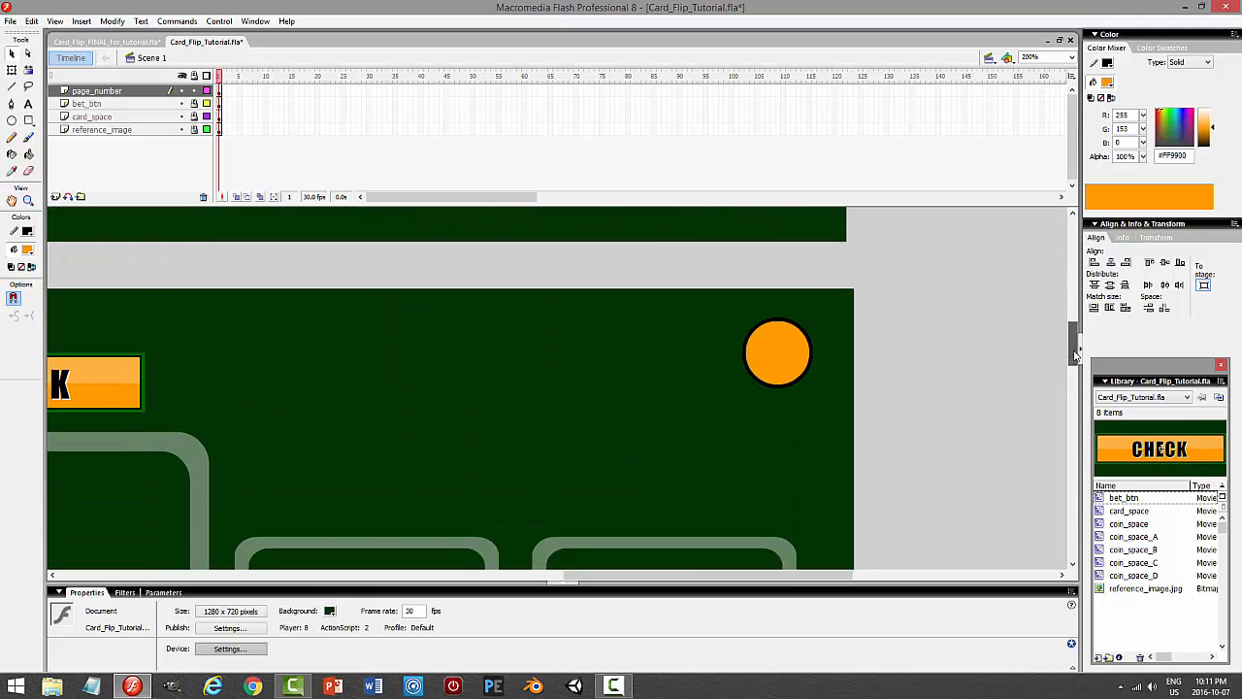
click(796, 328)
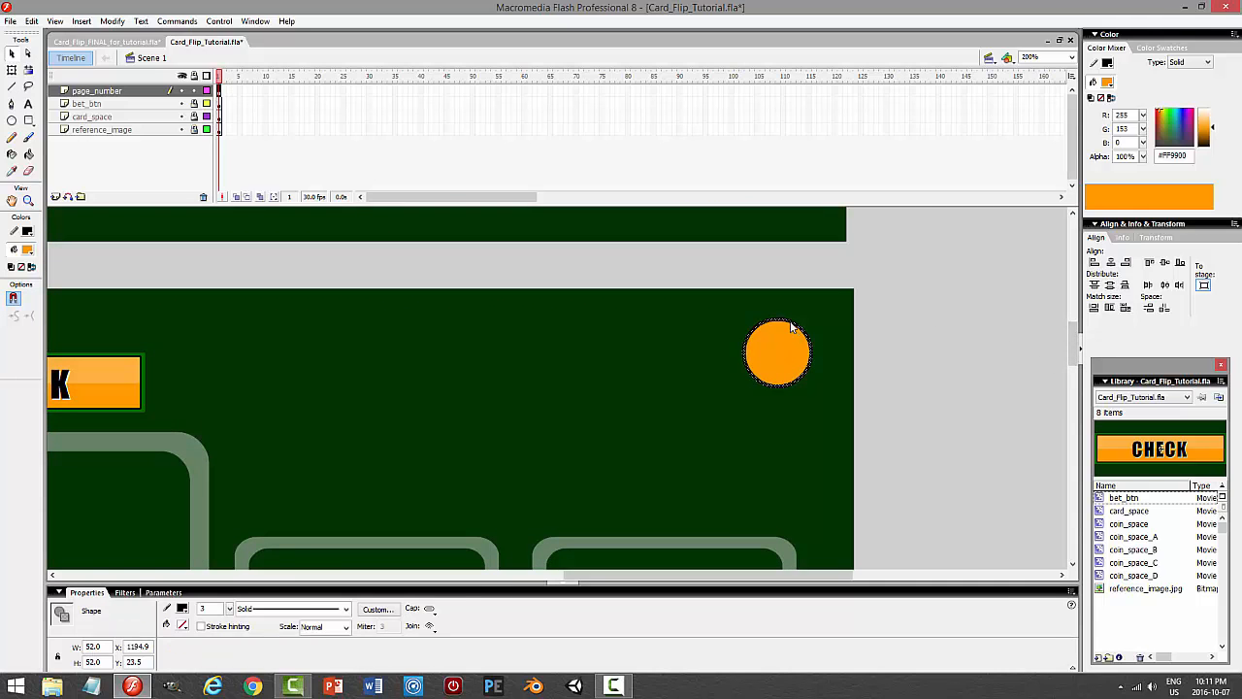
click(203, 609)
text(2)
key(Return)
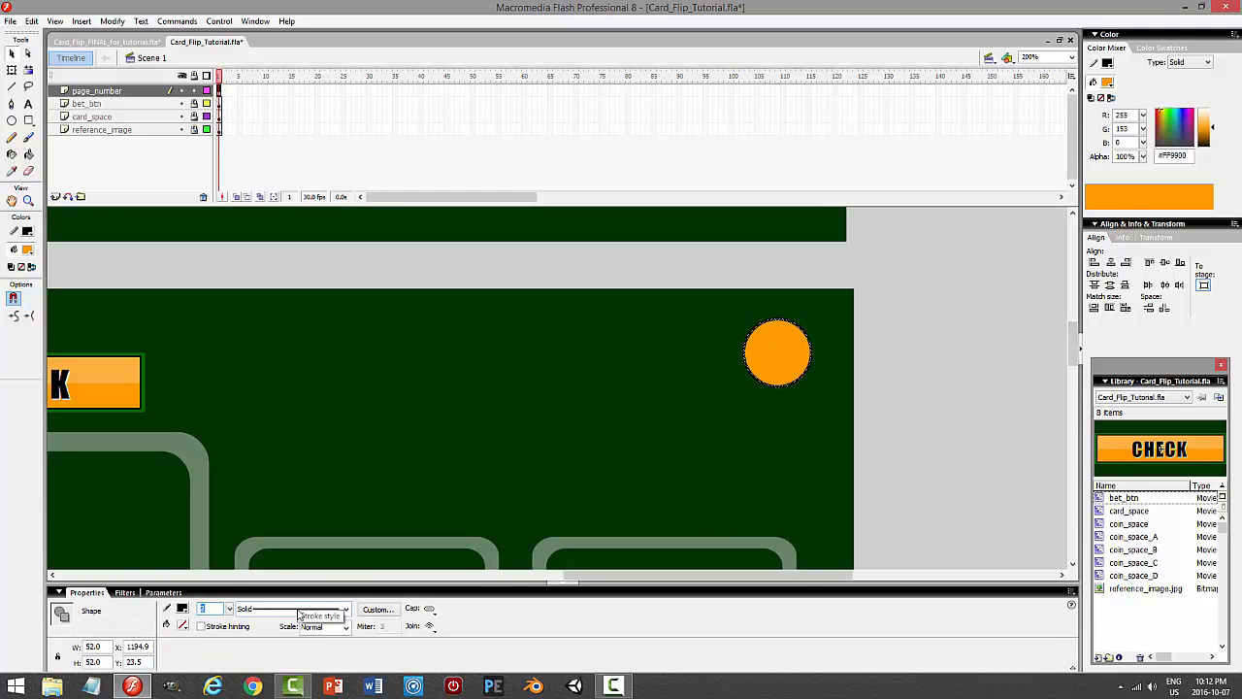
click(910, 411)
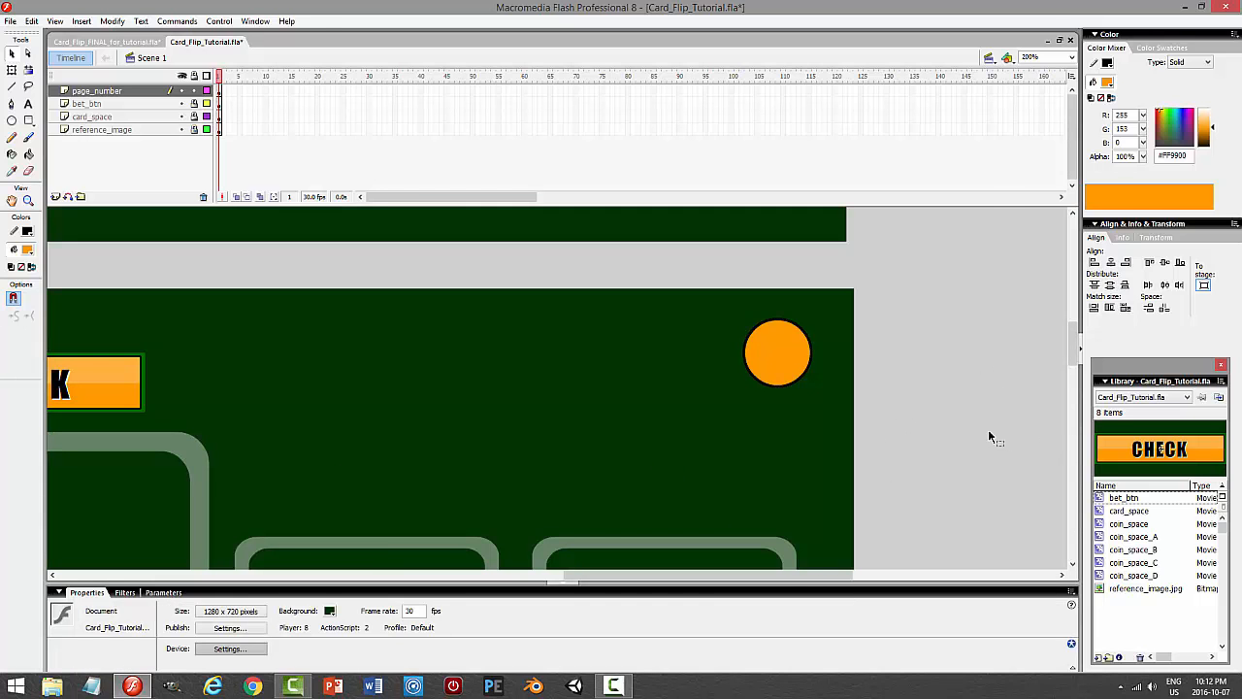
Convert the orange circle and its outline to a movie clip symbol named page_number.
mouse_move(1077, 362)
mouse_down()
mouse_move(1091, 257)
mouse_move(1085, 367)
mouse_up()
click(794, 330)
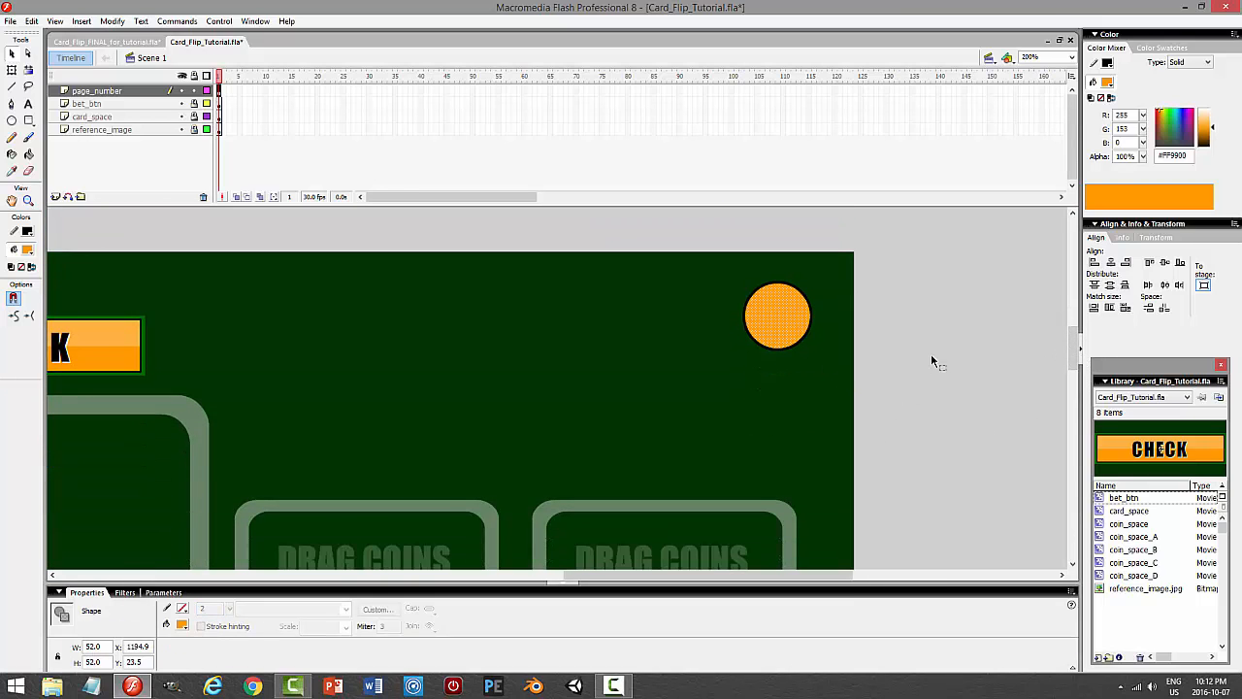
double_click(789, 315)
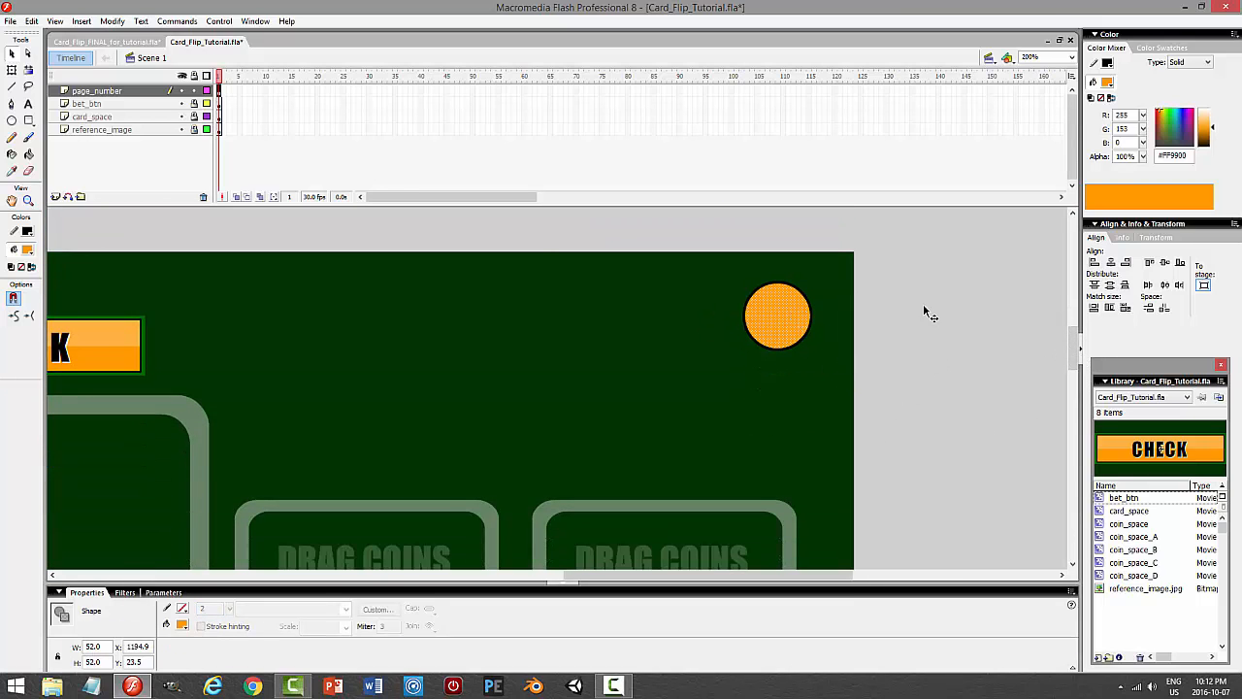
click(113, 21)
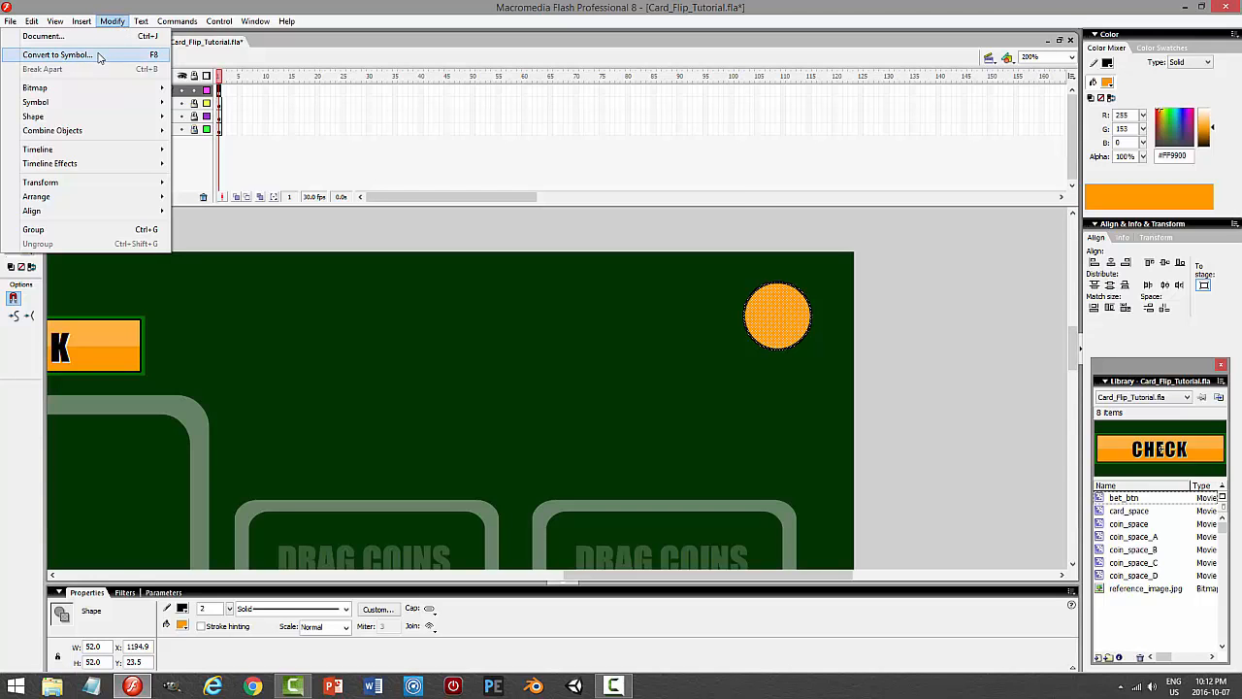
click(58, 54)
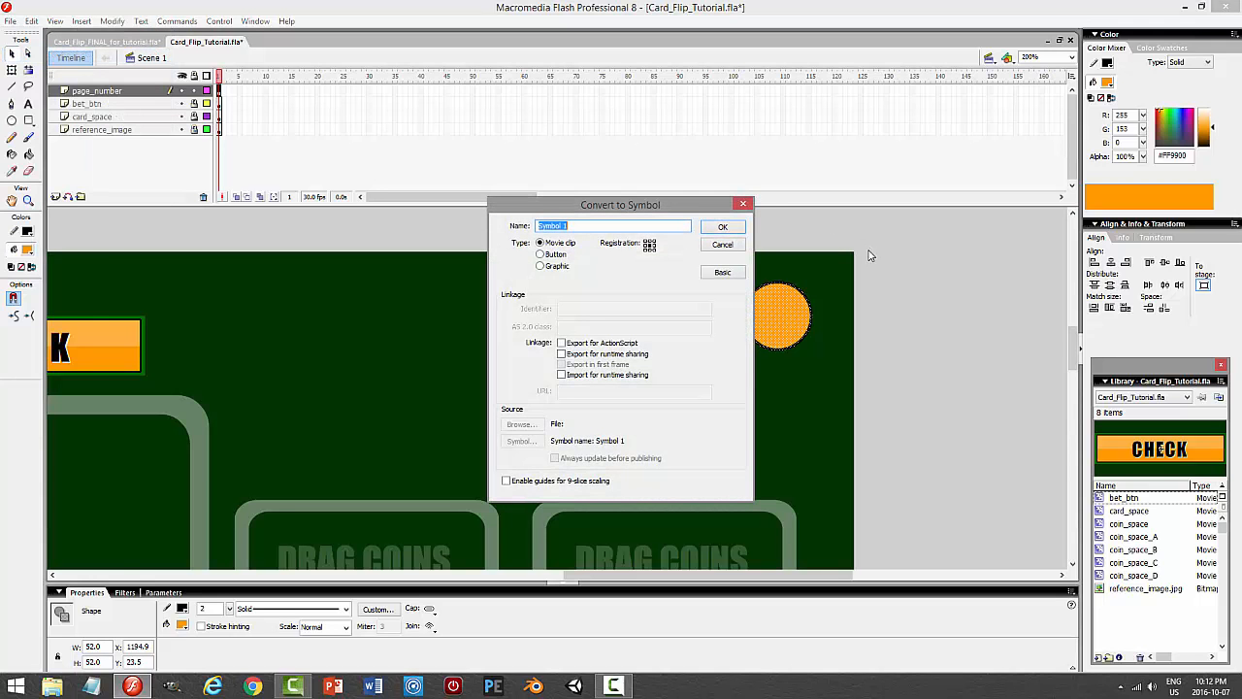
text(page_number)
key(Return)
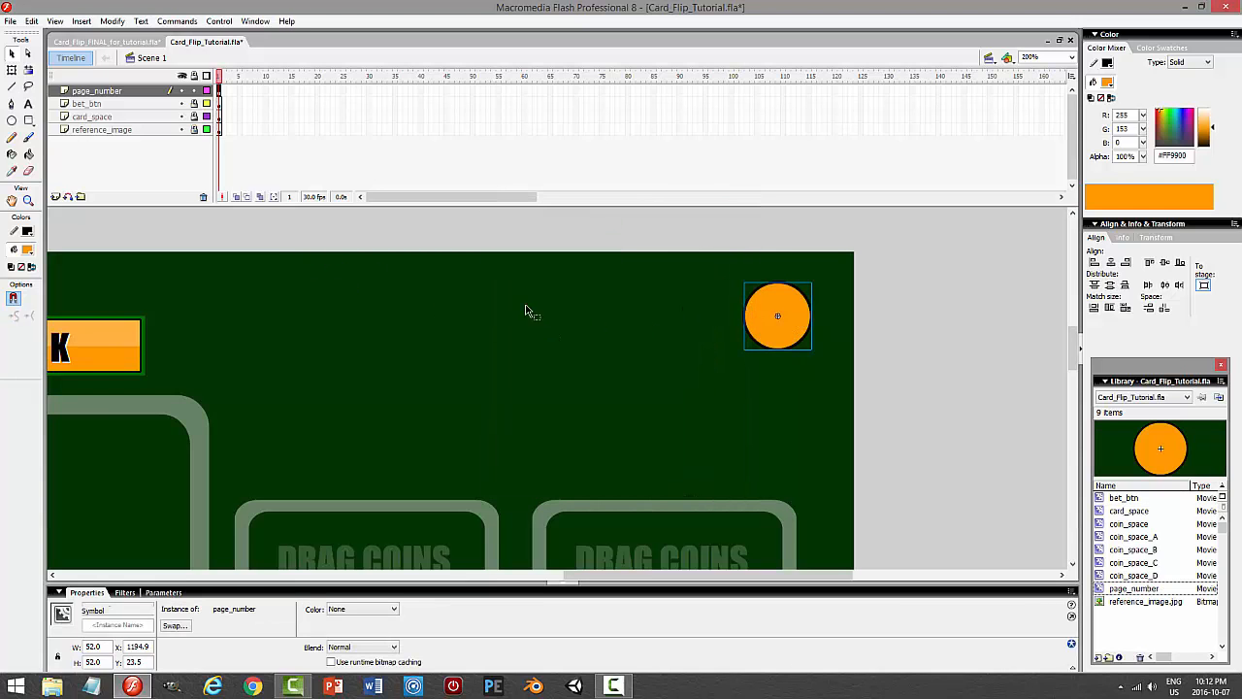
Open the page_number symbol for editing and copy the orange circle's fill.
double_click(794, 326)
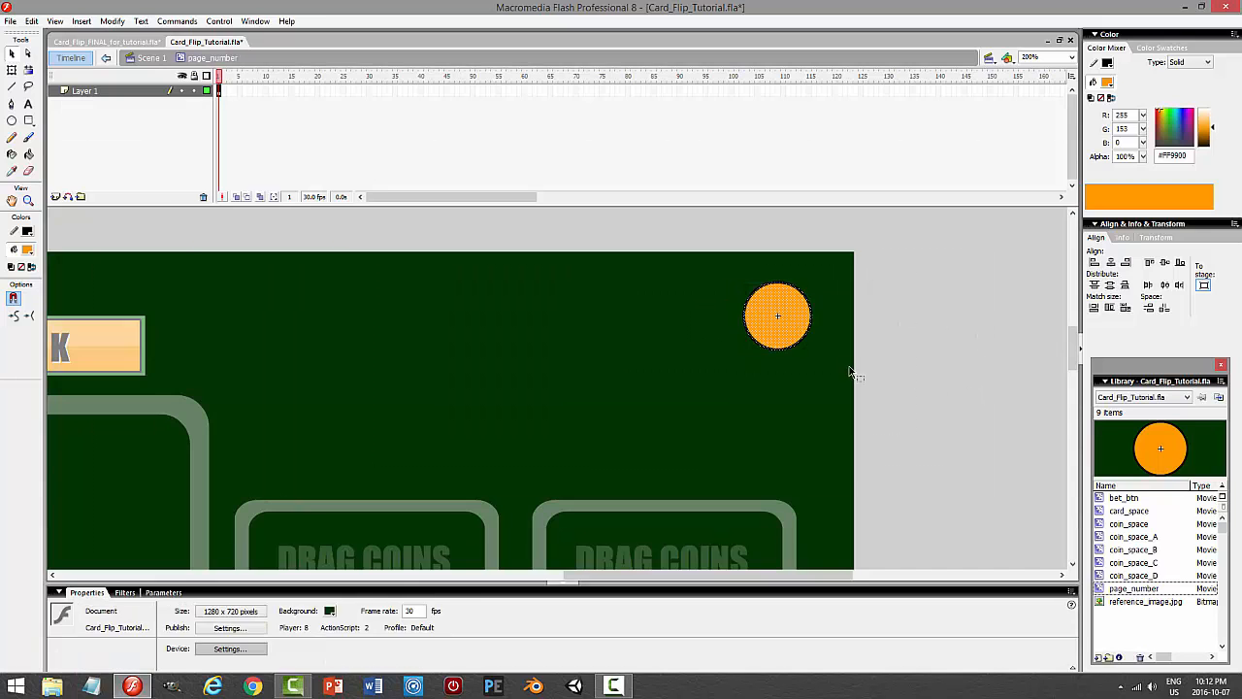
click(31, 21)
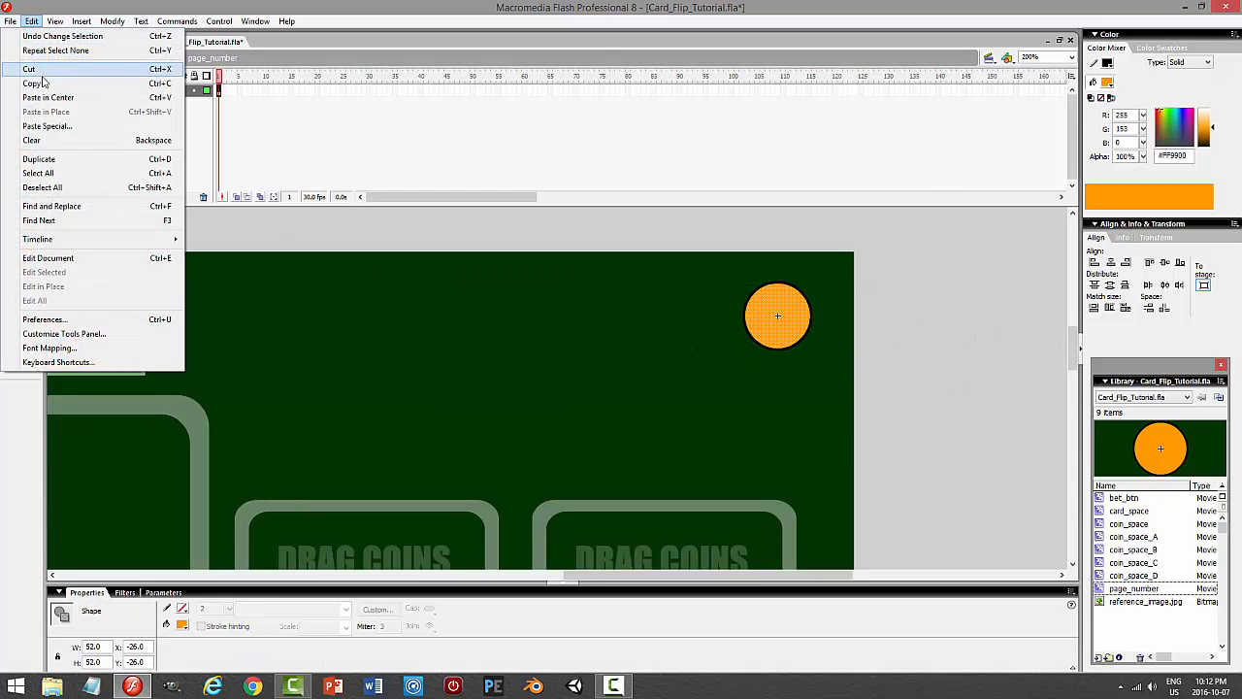
click(92, 84)
Rename the symbol's Layer 1 as body and lock it.
double_click(131, 92)
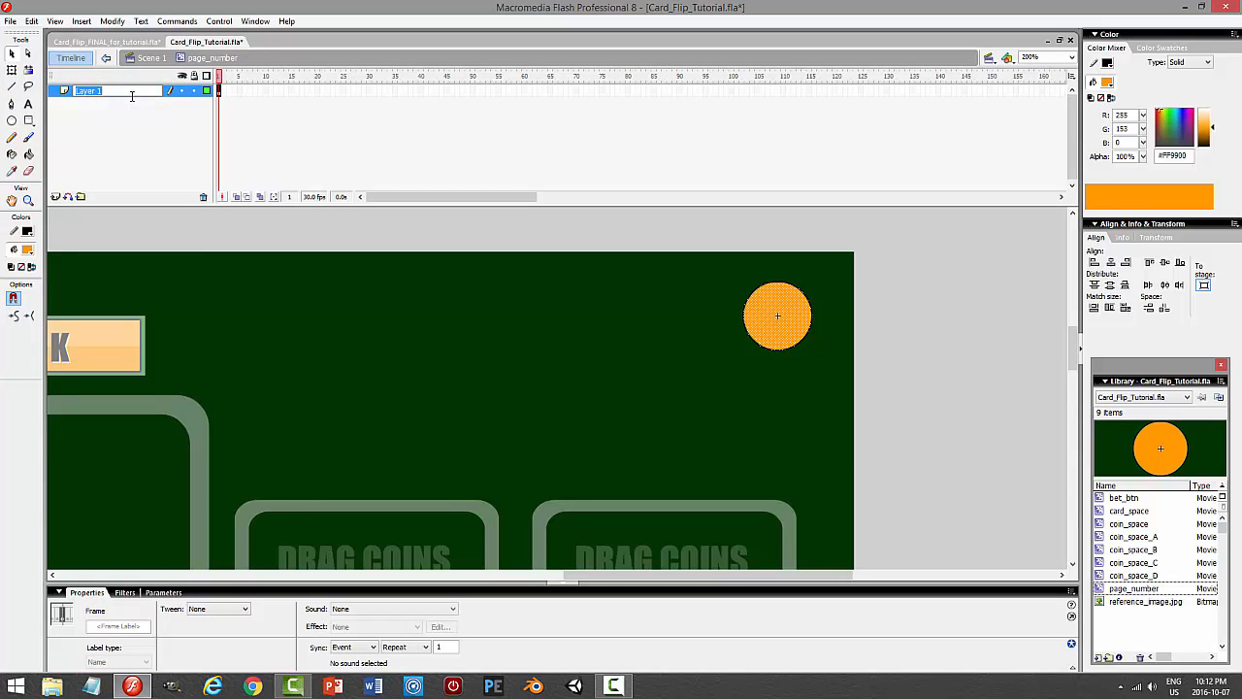
text(body)
key(Return)
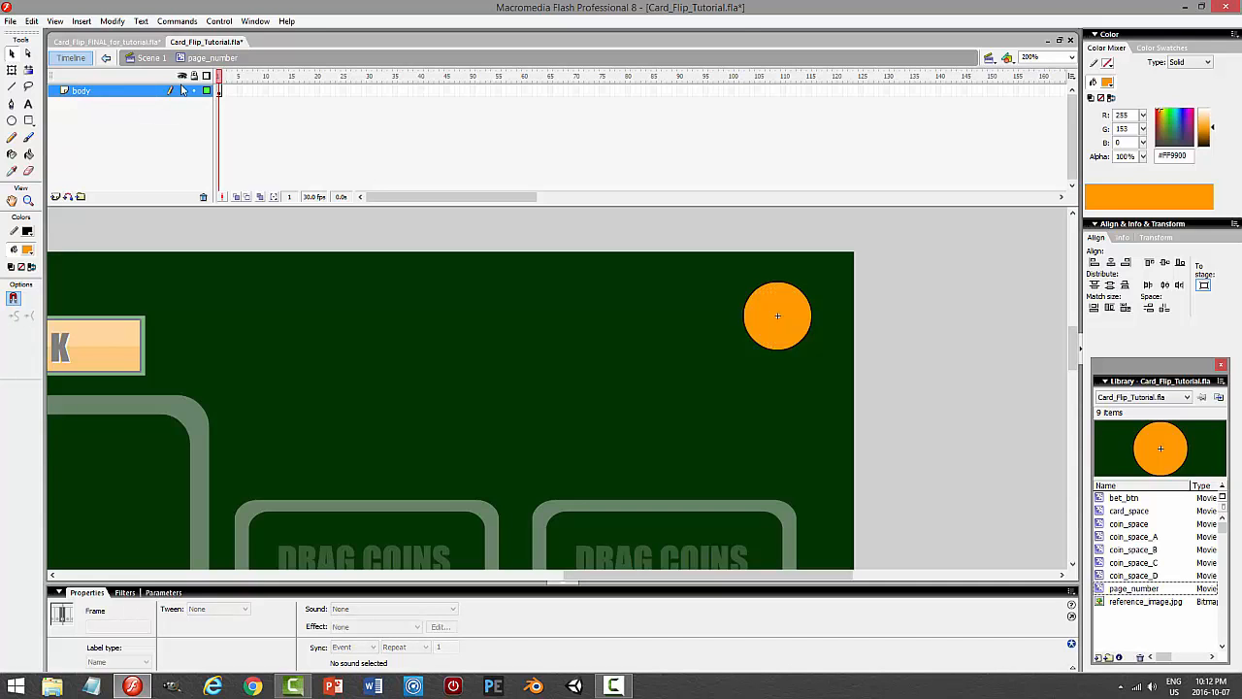
click(192, 90)
Add a new layer above body and paste the copied circle fill in place.
click(54, 197)
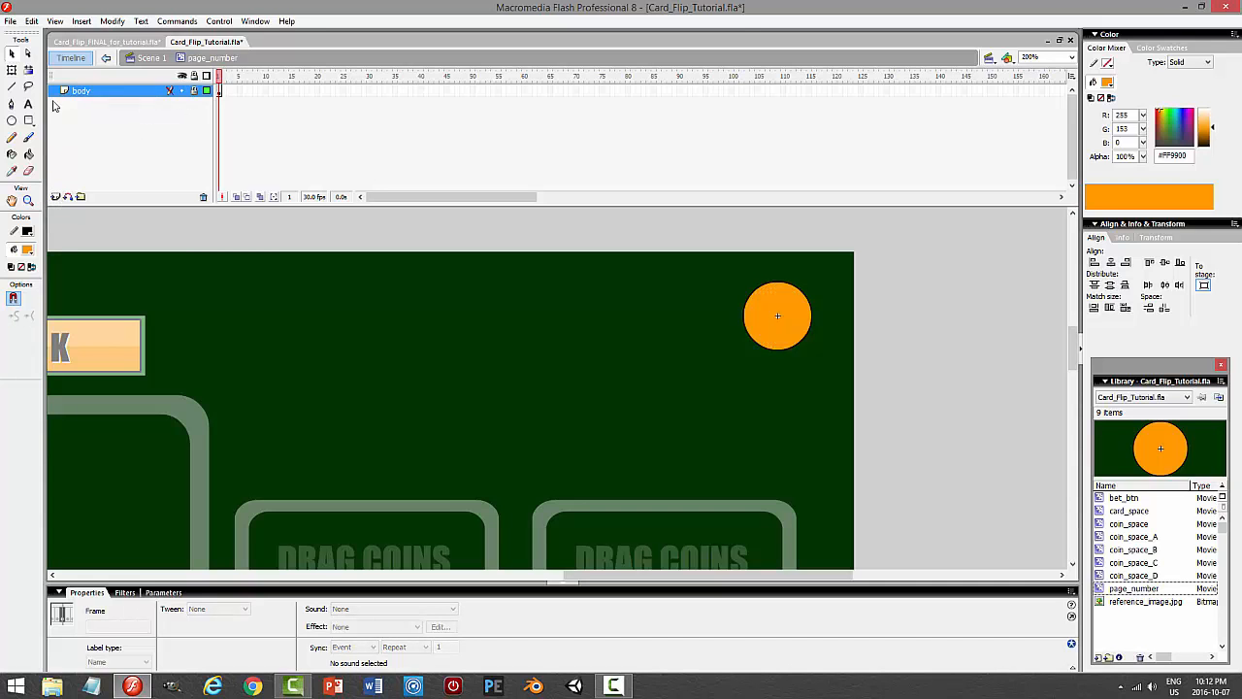
click(31, 21)
click(49, 112)
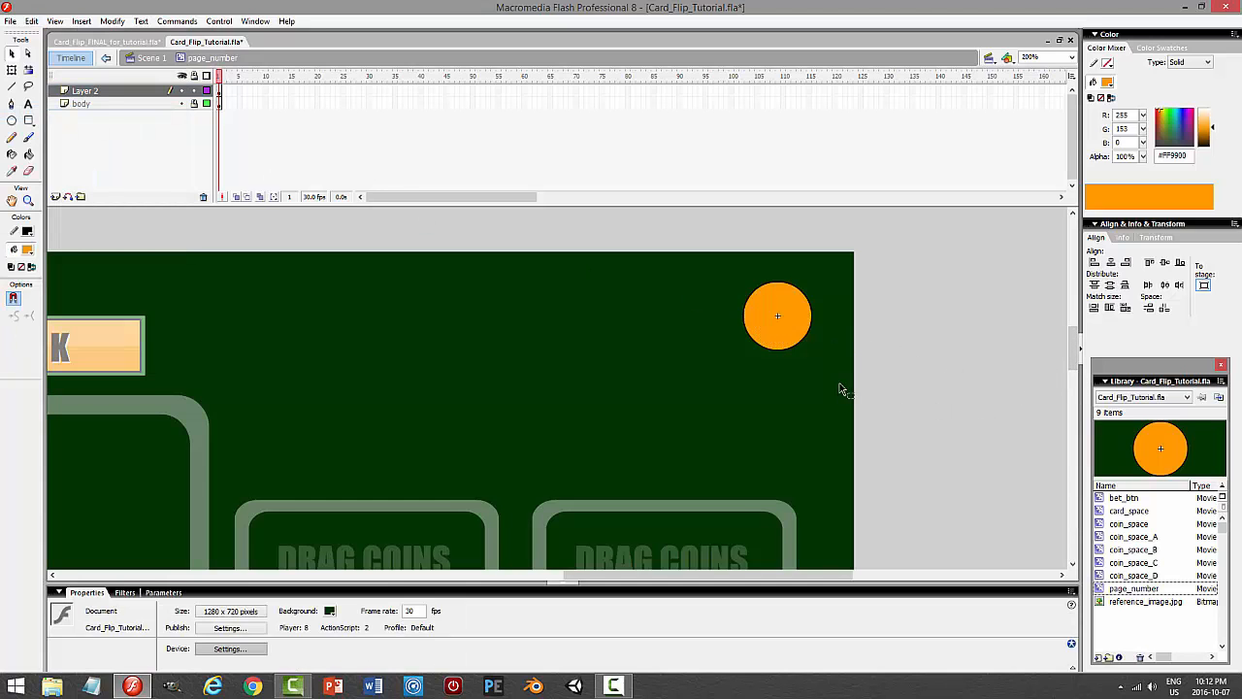
Divide the pasted circle across its middle and recolor the upper half white #FFFFFF at 25% alpha.
drag(838, 383, 719, 318)
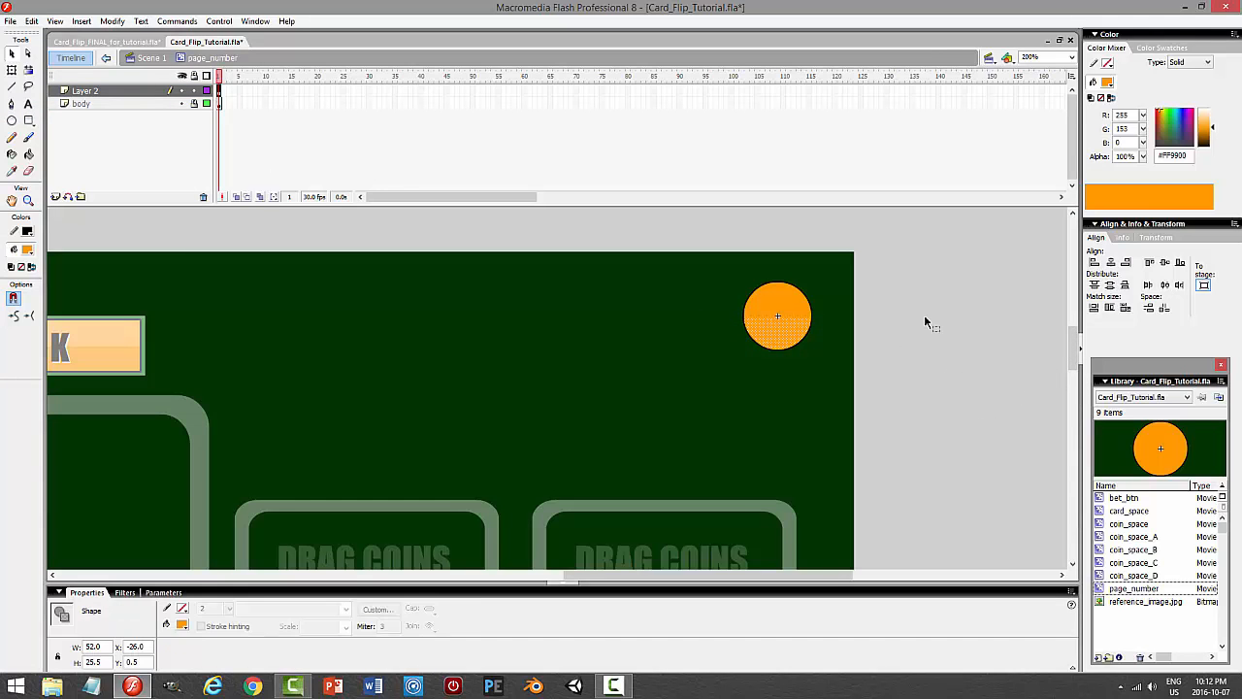
click(924, 314)
click(780, 308)
click(1107, 82)
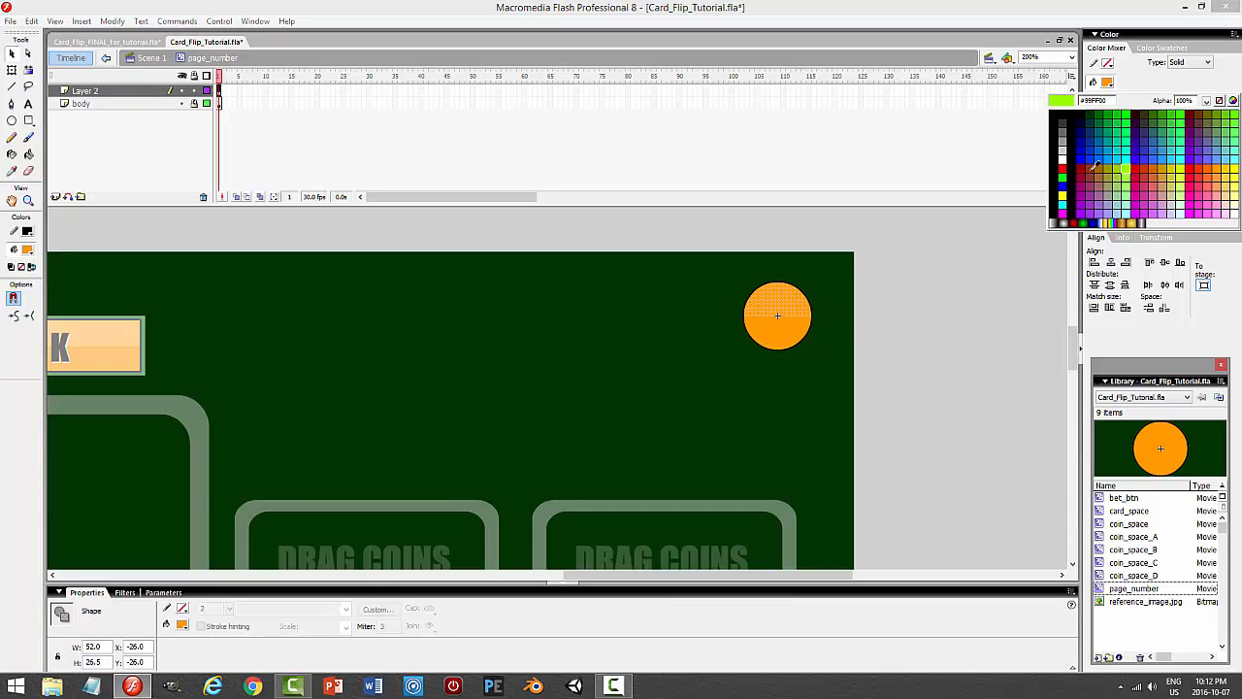
click(1064, 156)
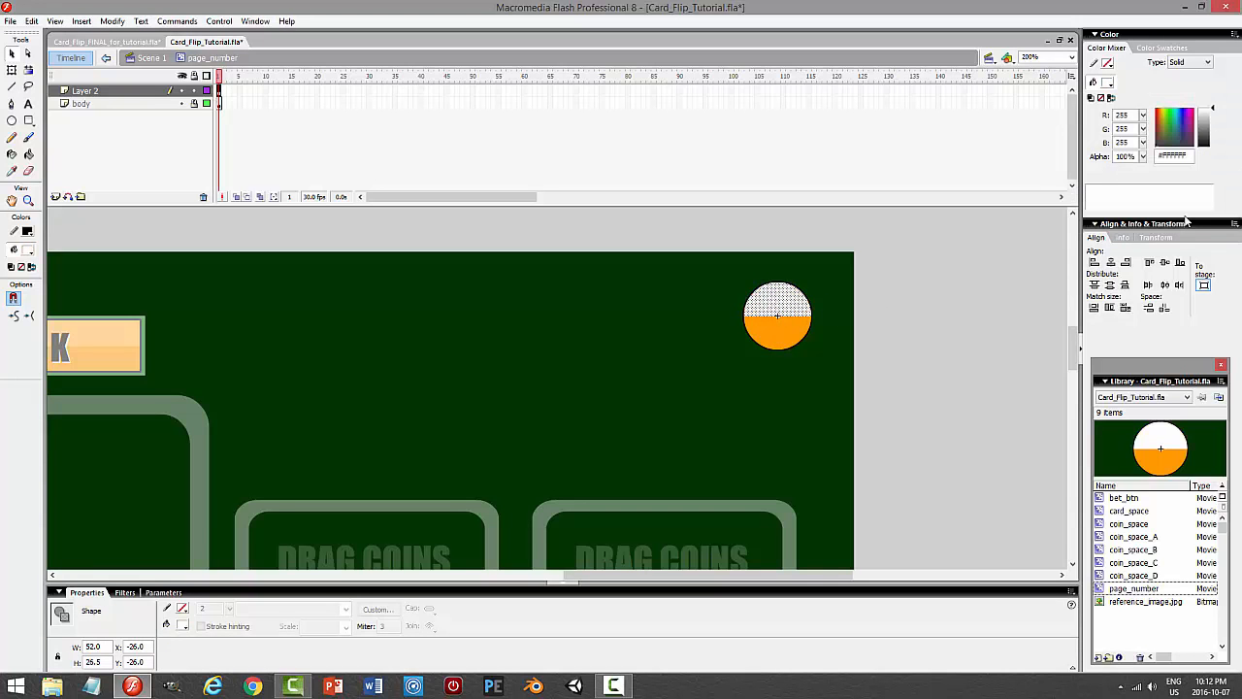
click(1124, 156)
text(25)
key(Return)
click(841, 335)
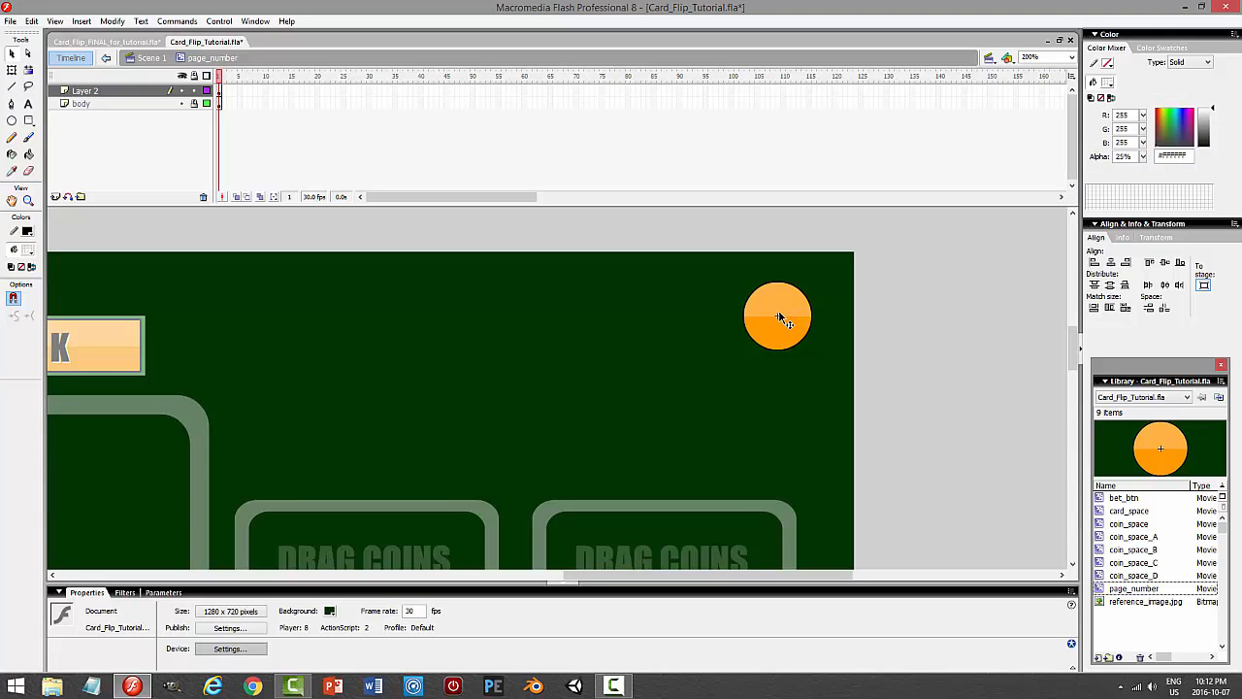
Bend the white highlight's lower edge slightly downward into a curve and test the movie.
drag(779, 323, 777, 330)
key(ctrl+Return)
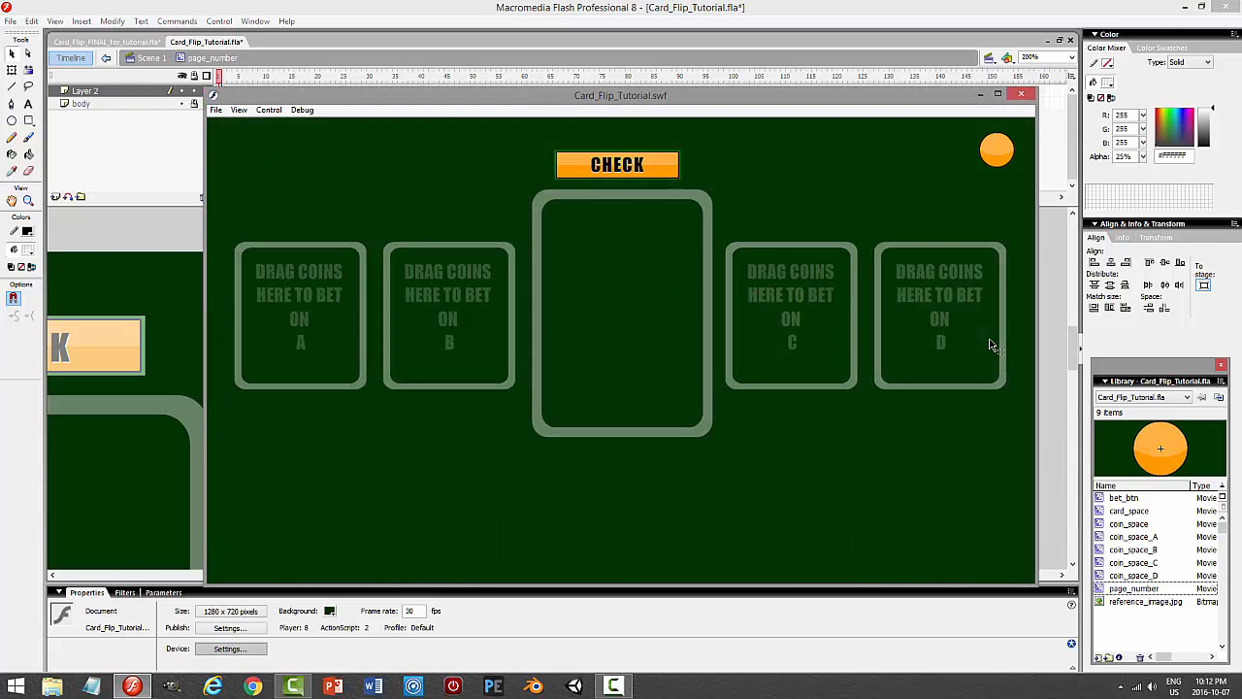
click(1029, 96)
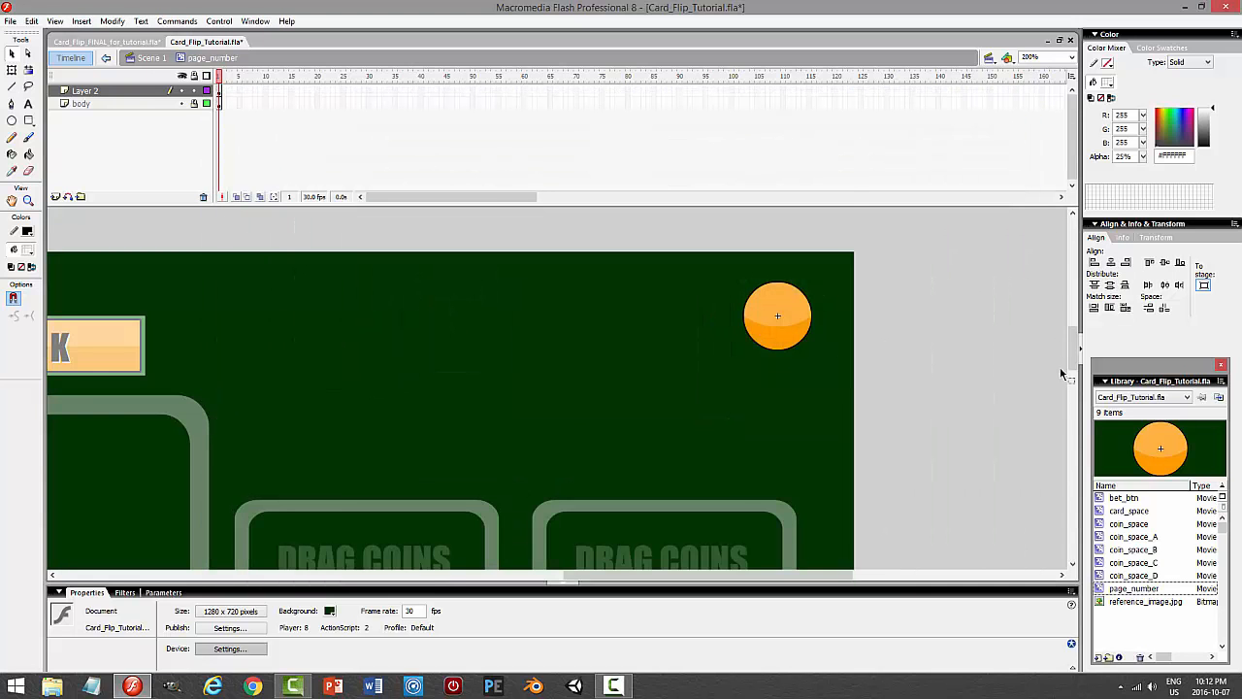
mouse_move(1075, 337)
mouse_down()
mouse_move(1075, 230)
mouse_move(1072, 347)
mouse_up()
Lock Layer 2, unlock the body layer and copy the orange circle's fill without its outline.
click(197, 91)
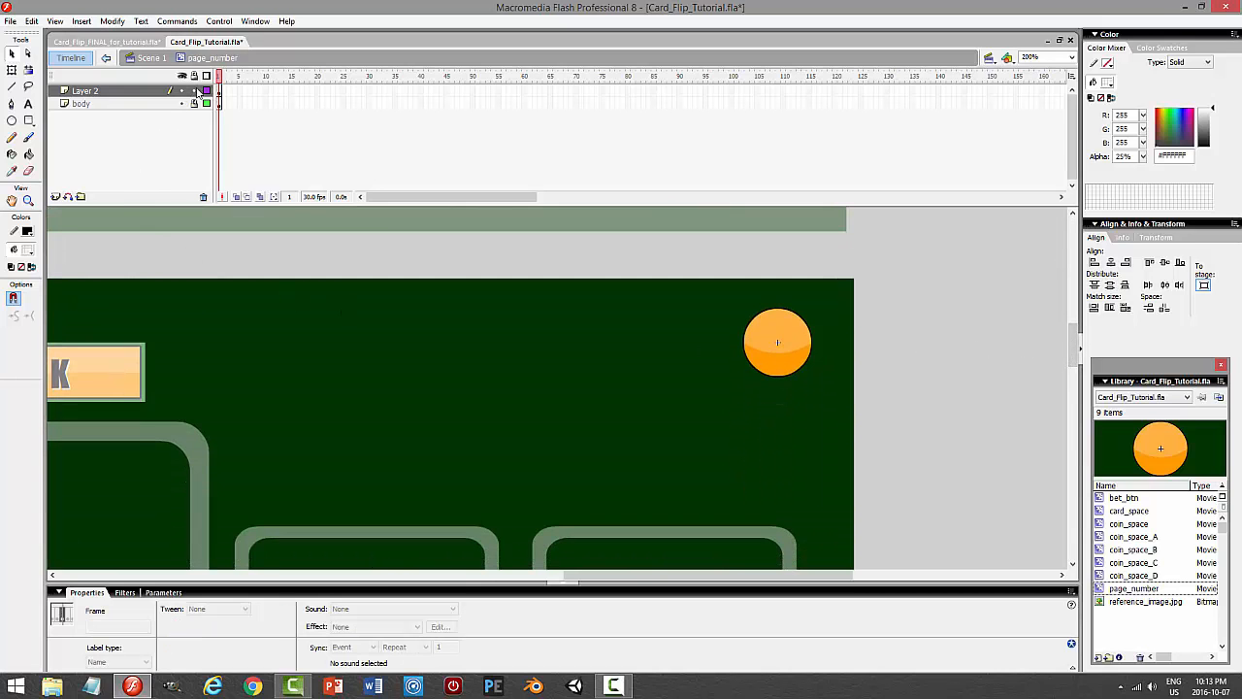
click(197, 90)
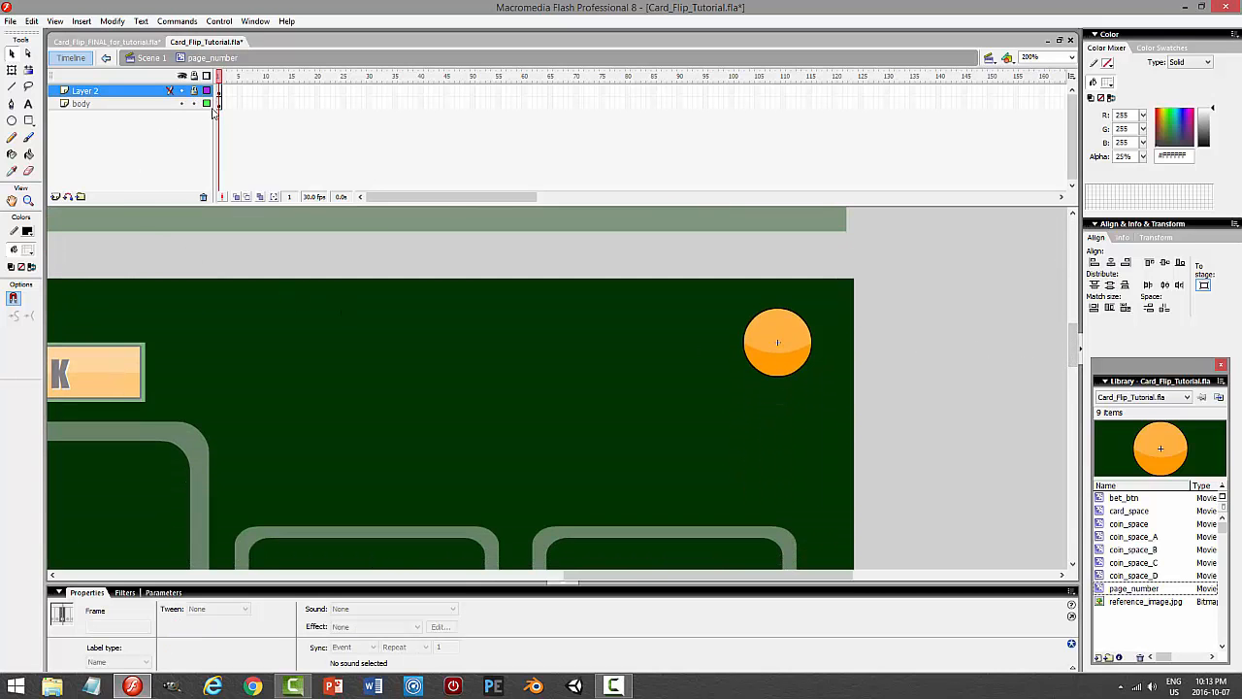
click(778, 377)
double_click(784, 386)
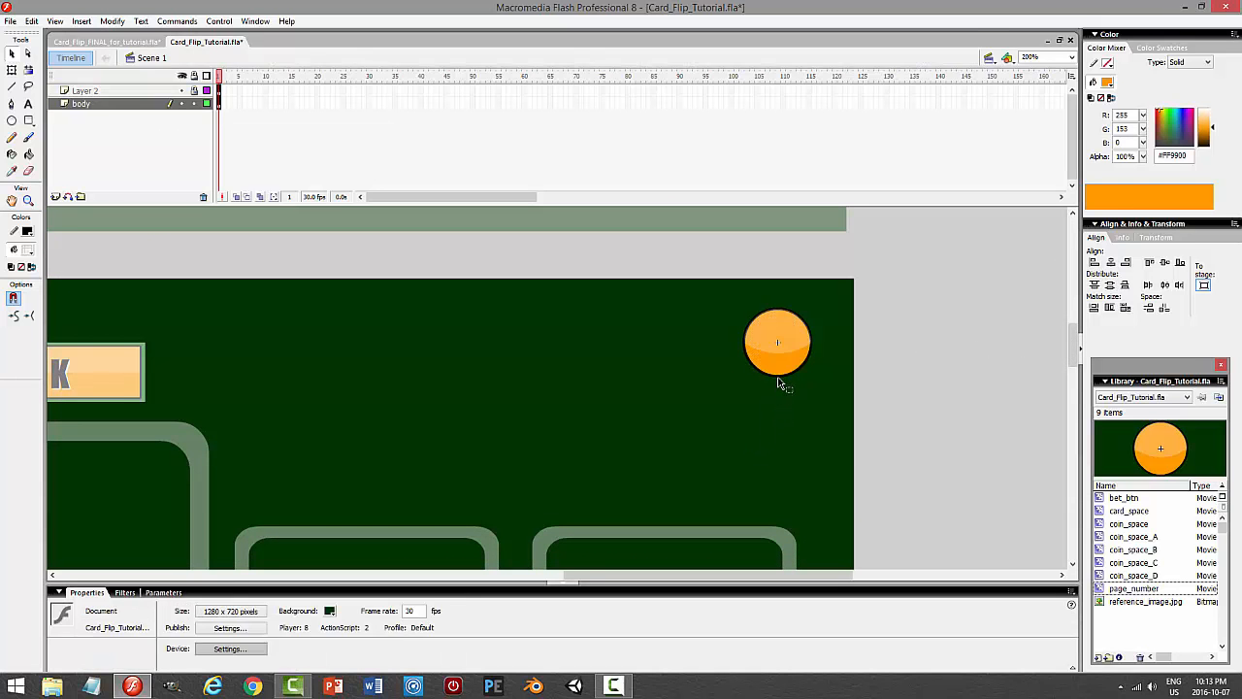
double_click(797, 375)
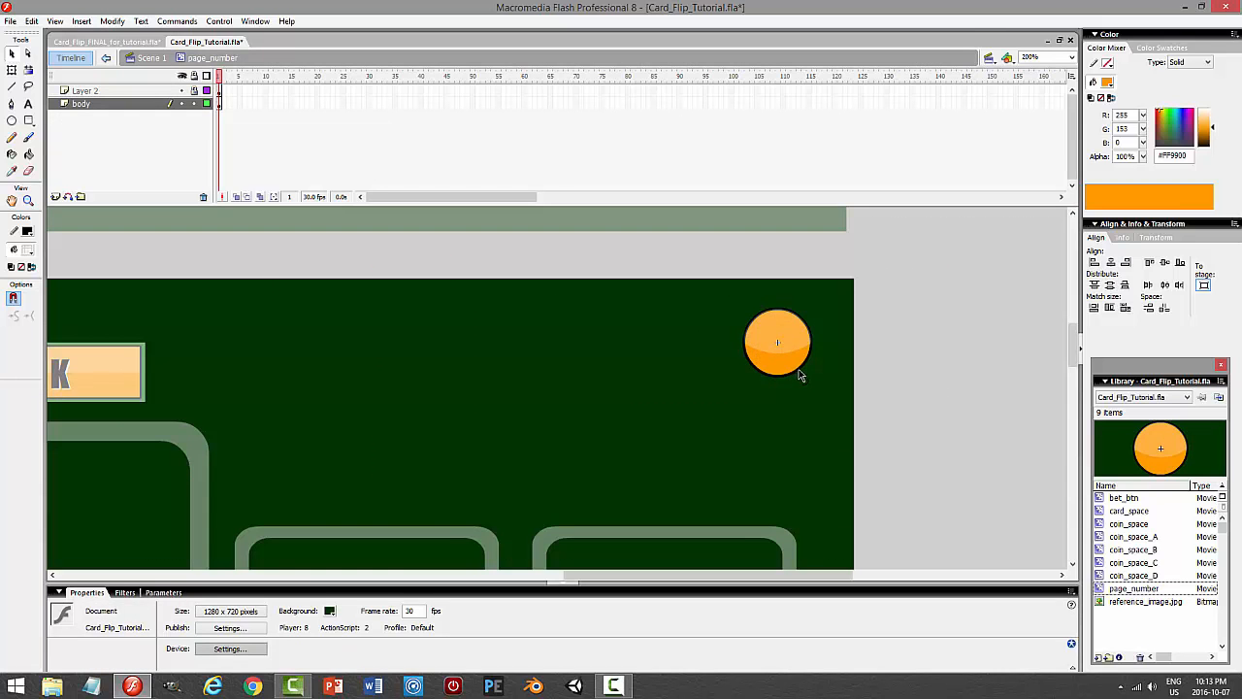
click(799, 370)
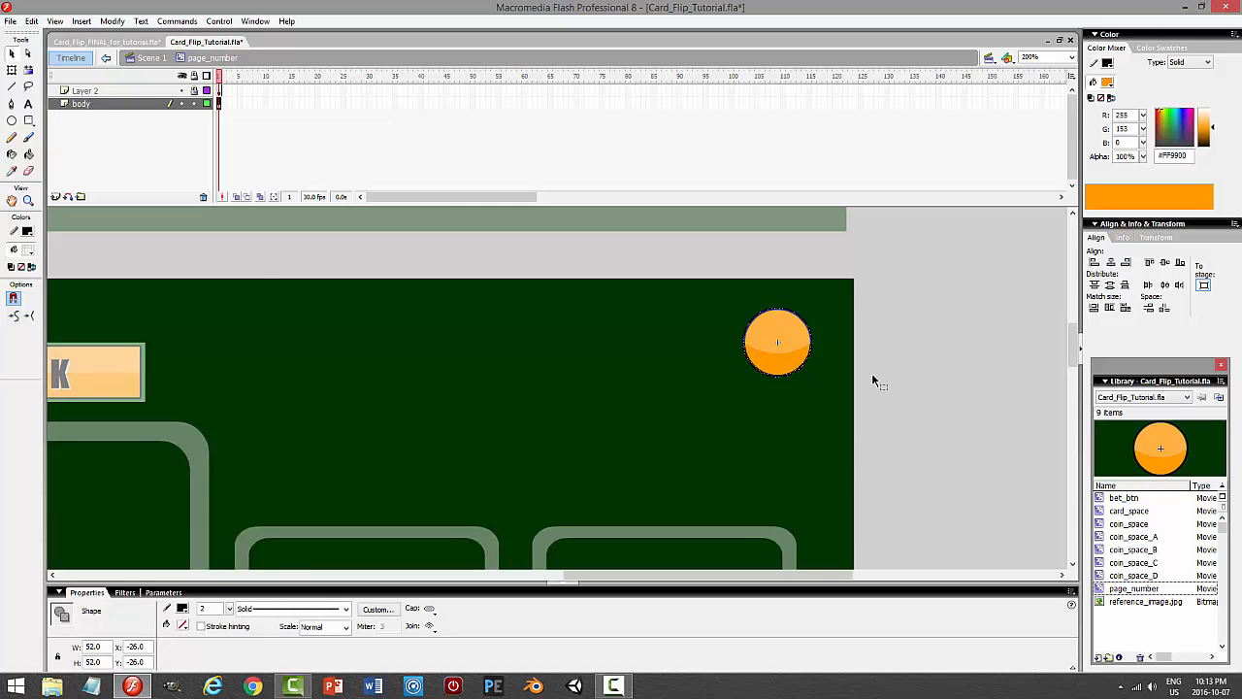
click(897, 424)
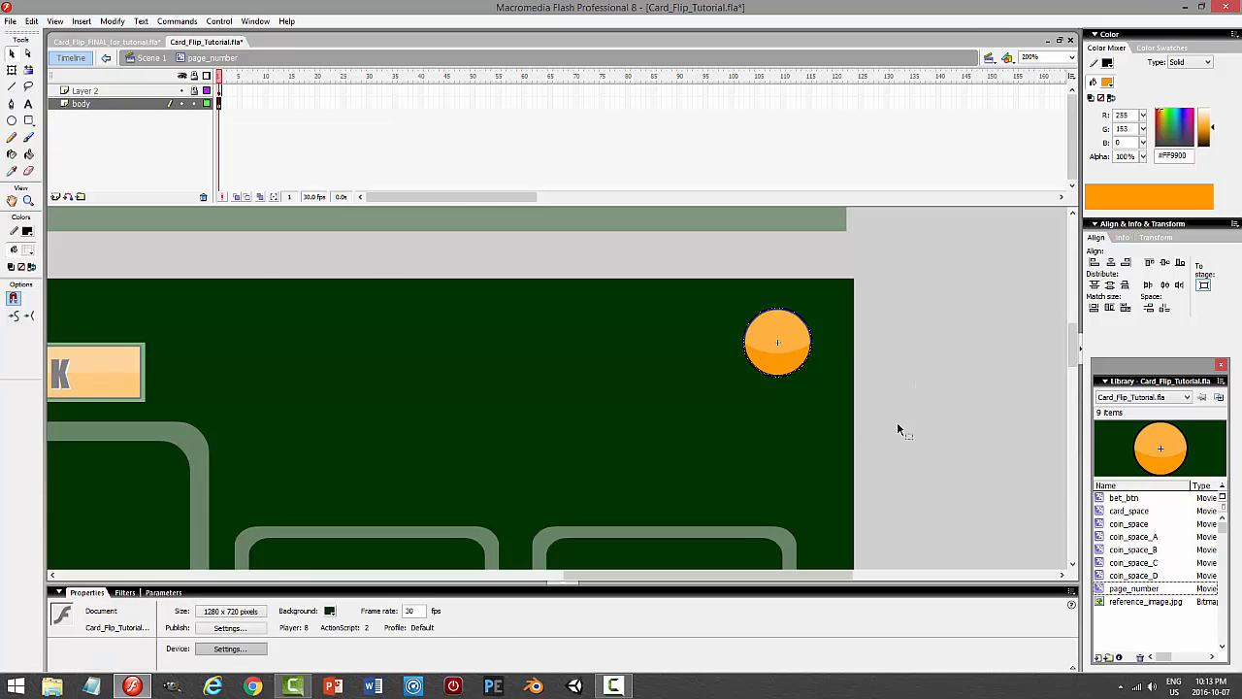
click(787, 371)
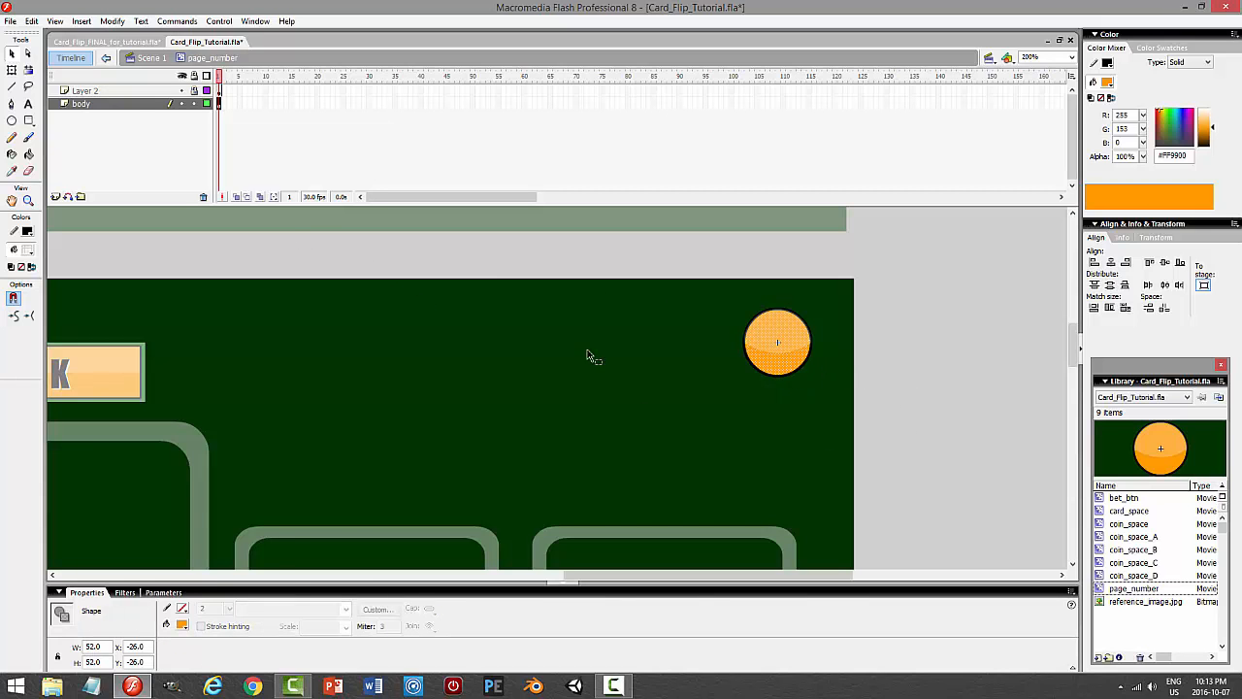
click(33, 23)
click(68, 170)
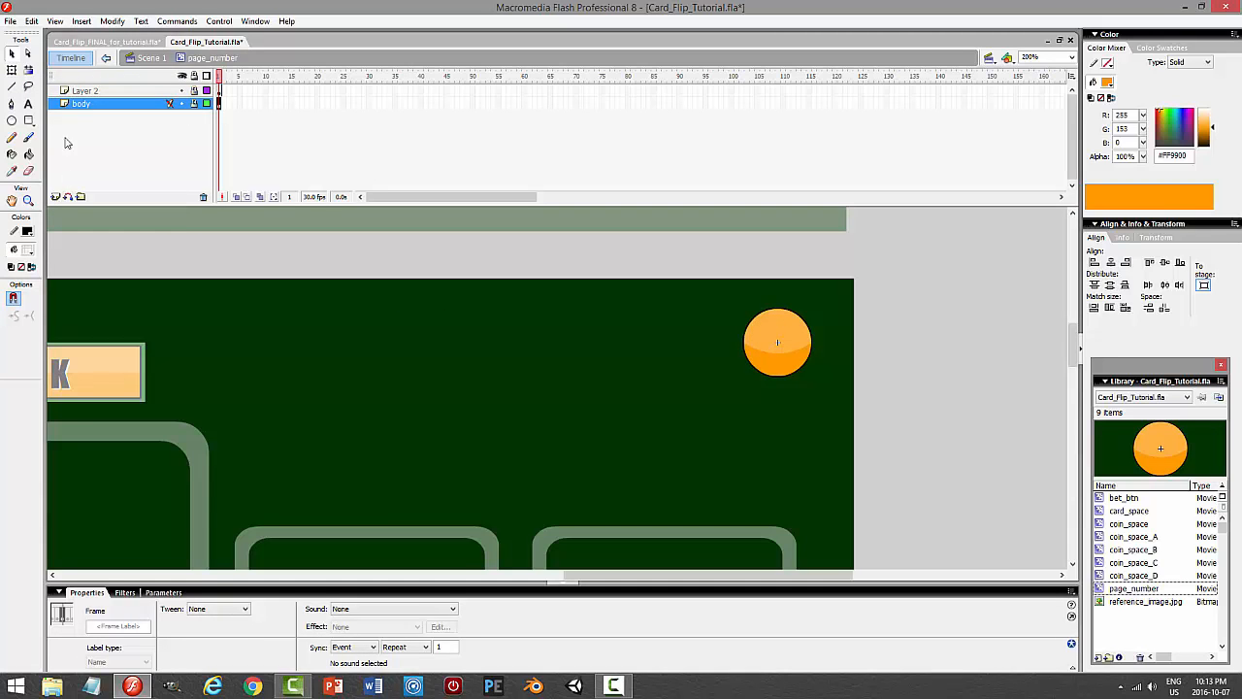
Paste the copied circle fill in place on a new layer and move that layer below body.
click(55, 196)
click(32, 21)
click(58, 84)
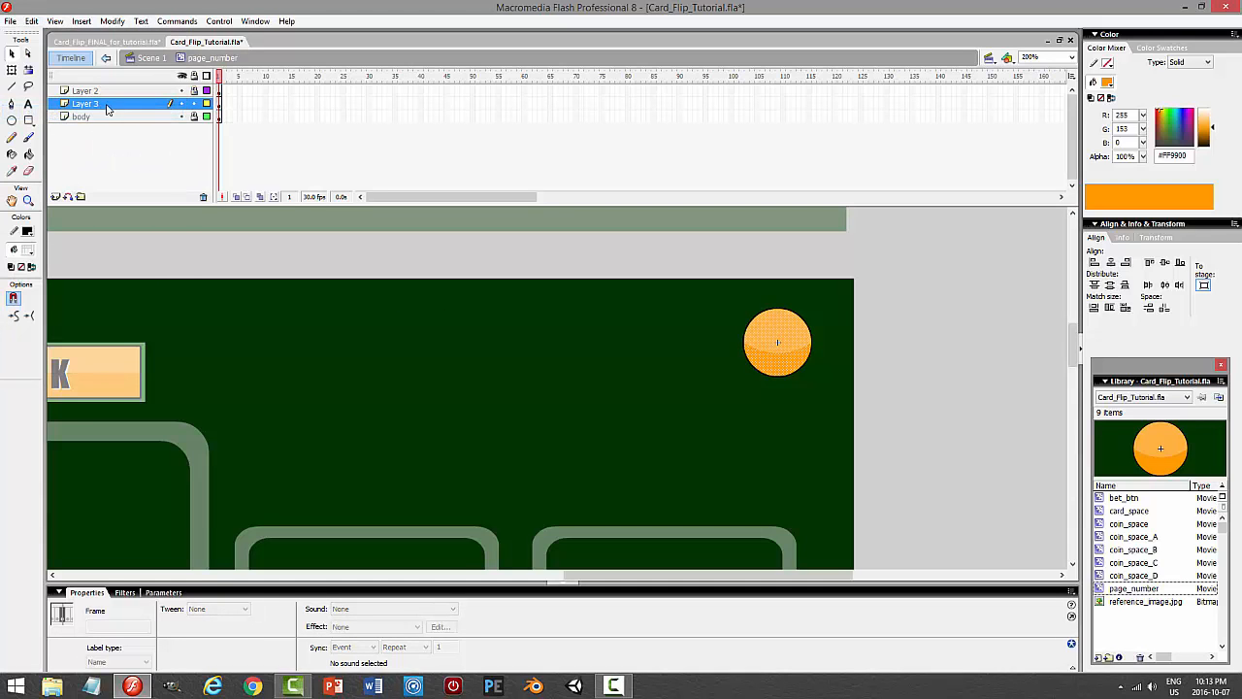
drag(107, 109, 311, 177)
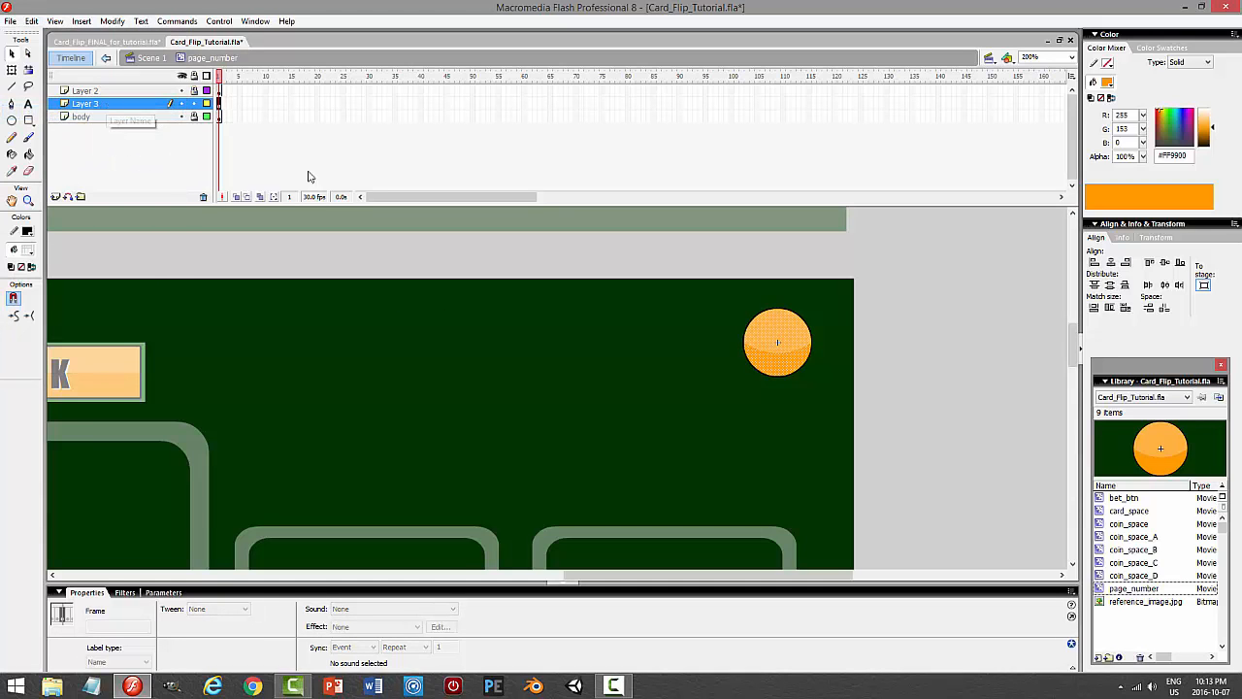
Fill the Layer 3 circle with green #006600 and enlarge it from its center to about 58 px wide with Free Transform.
click(1107, 84)
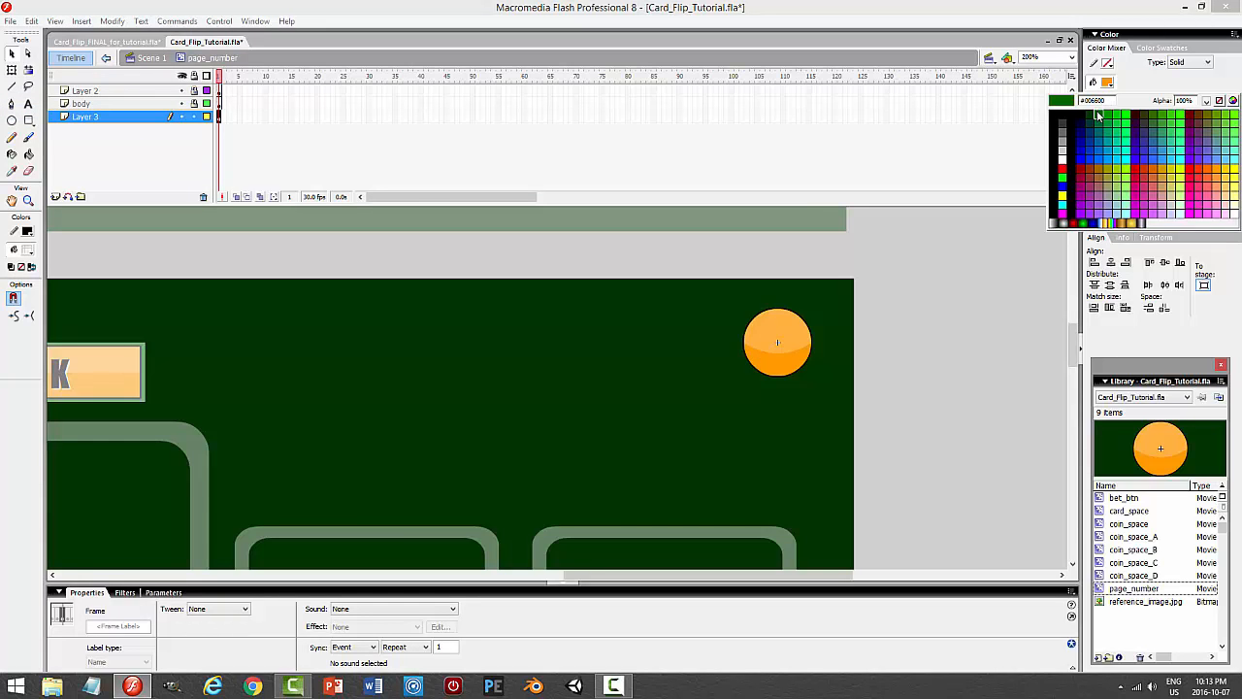
click(1100, 112)
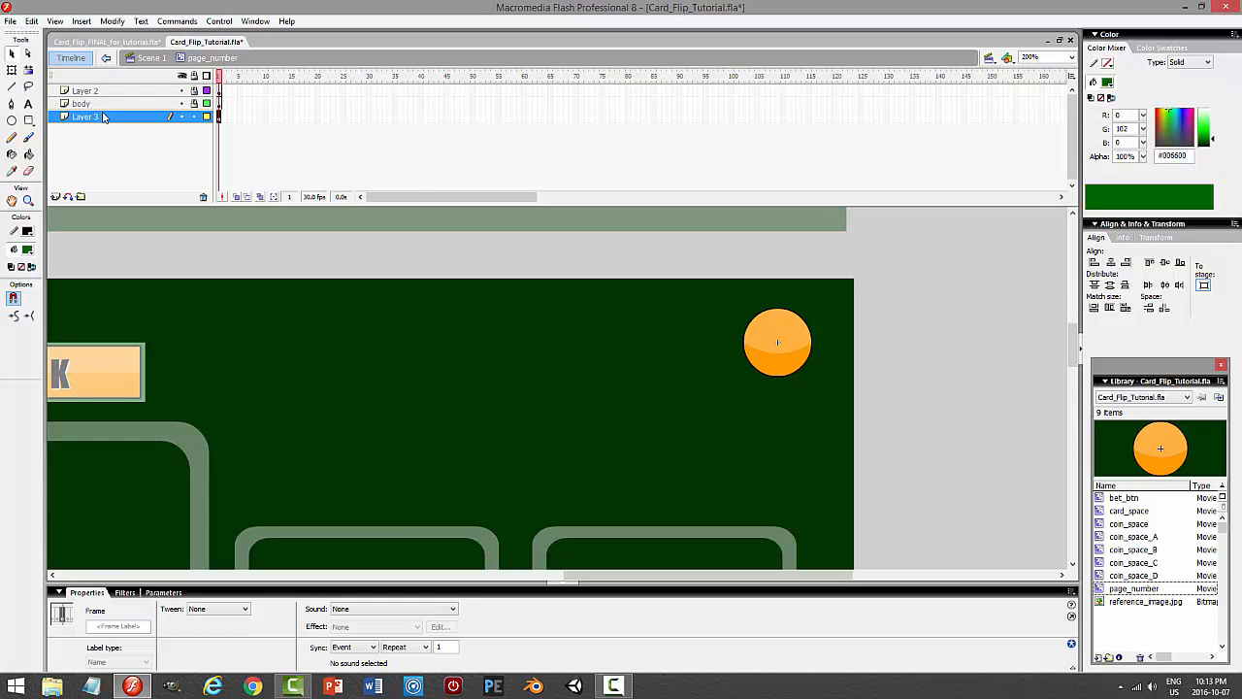
click(12, 70)
click(777, 330)
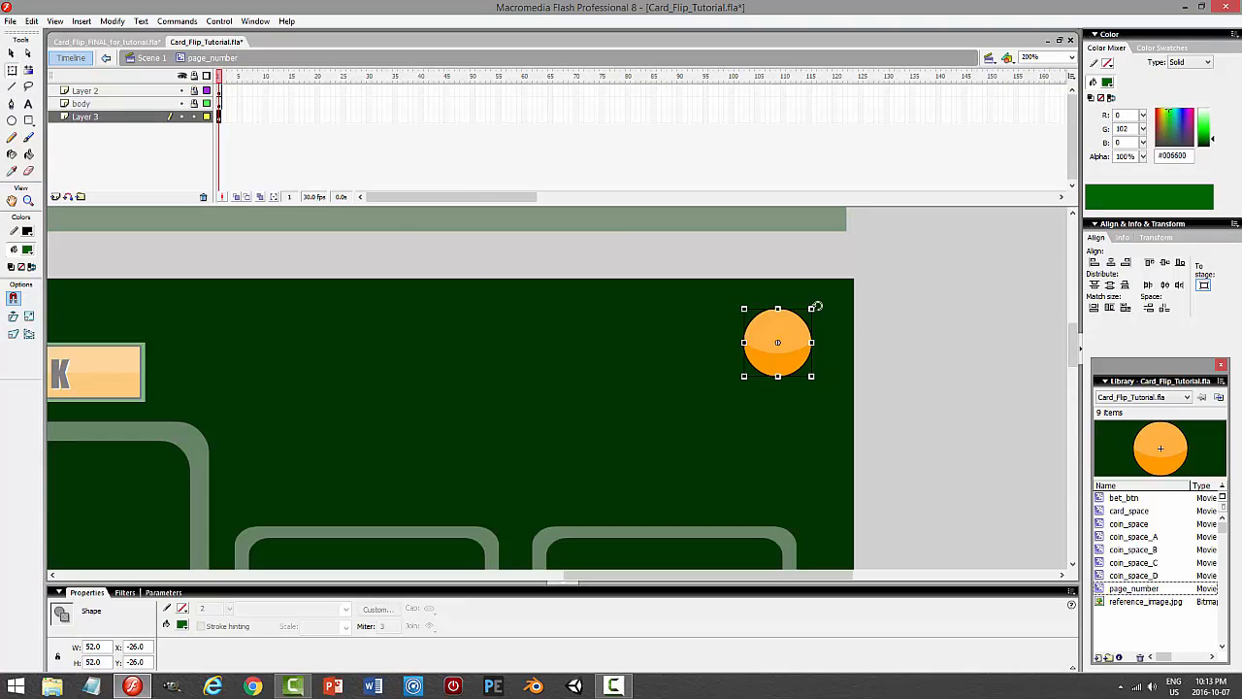
drag(809, 309, 815, 306)
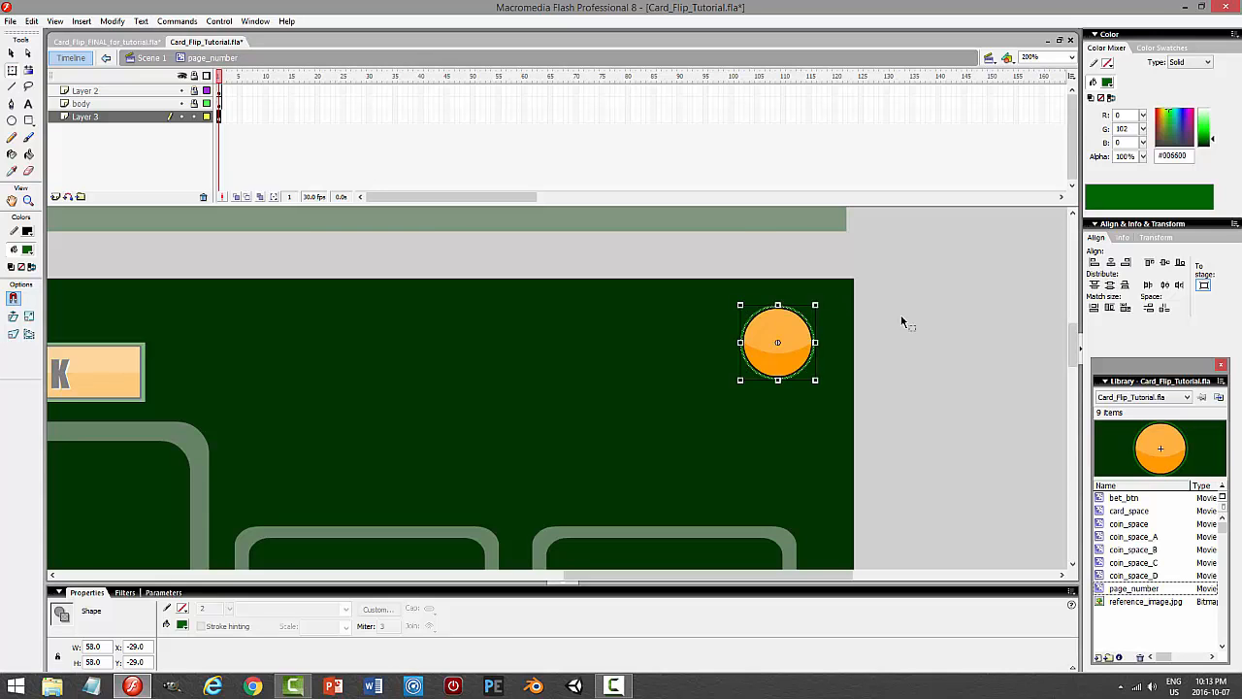
click(929, 320)
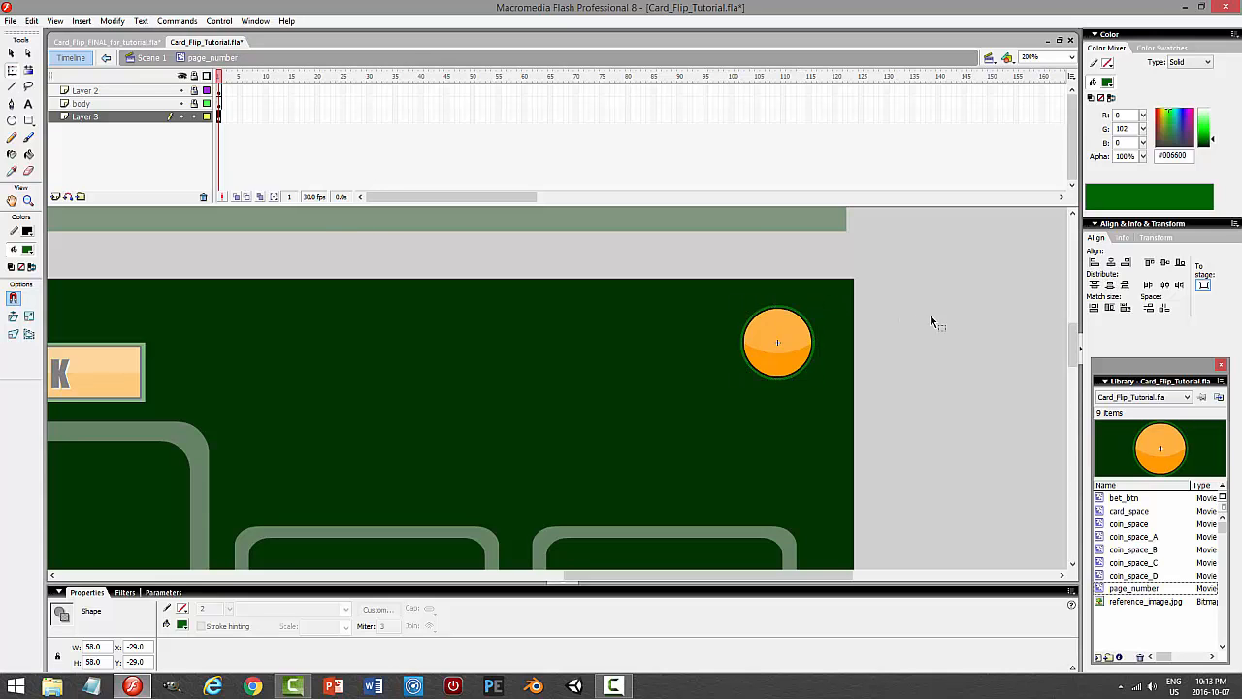
Lock Layer 3 and rename it inset.
click(195, 119)
double_click(97, 116)
text(inset)
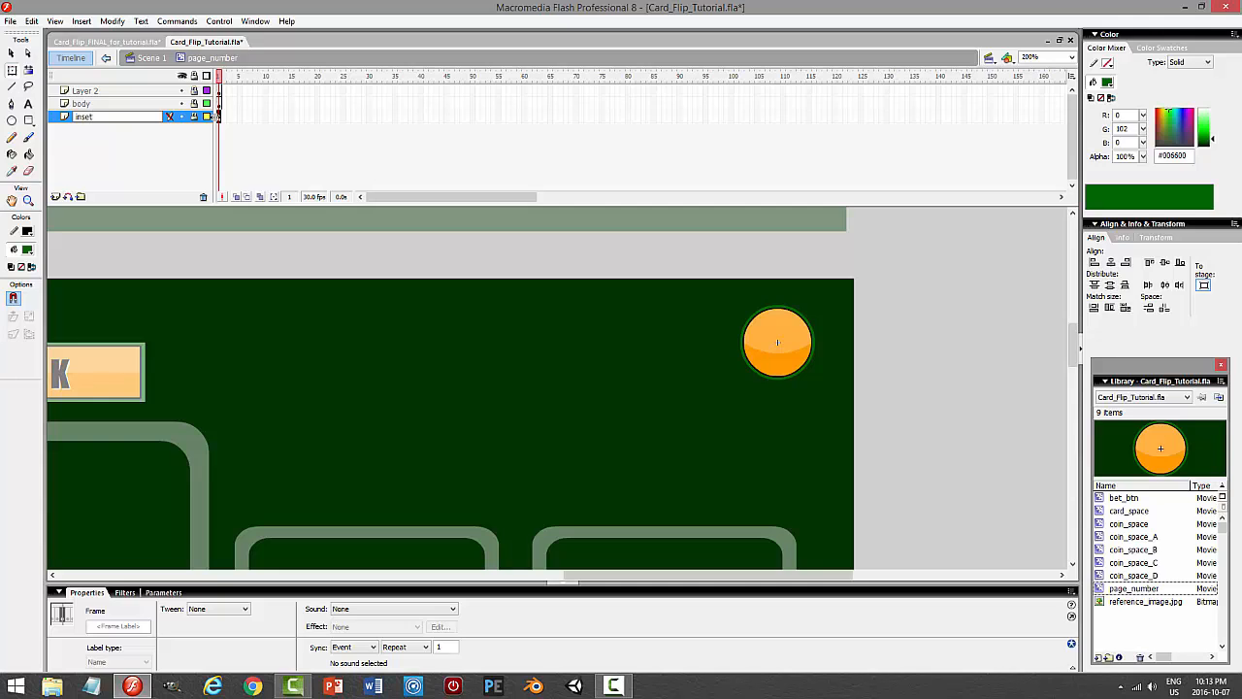
key(Return)
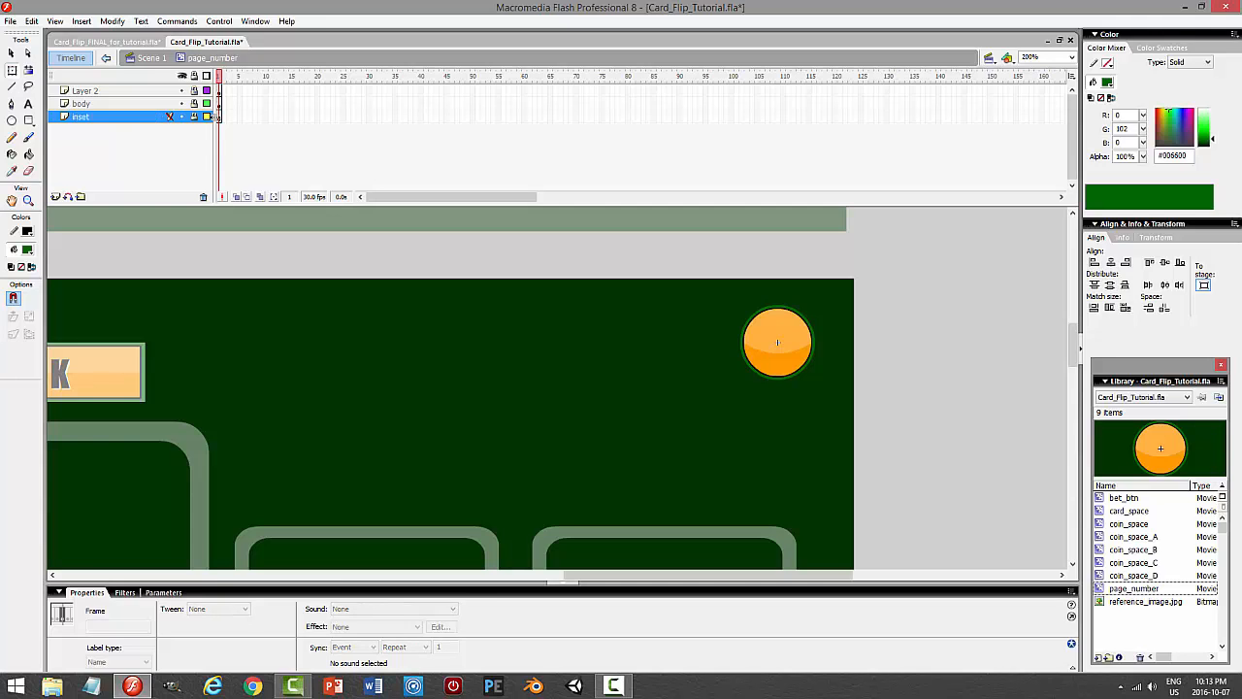
Rename Layer 2 as shine and test the movie.
click(122, 90)
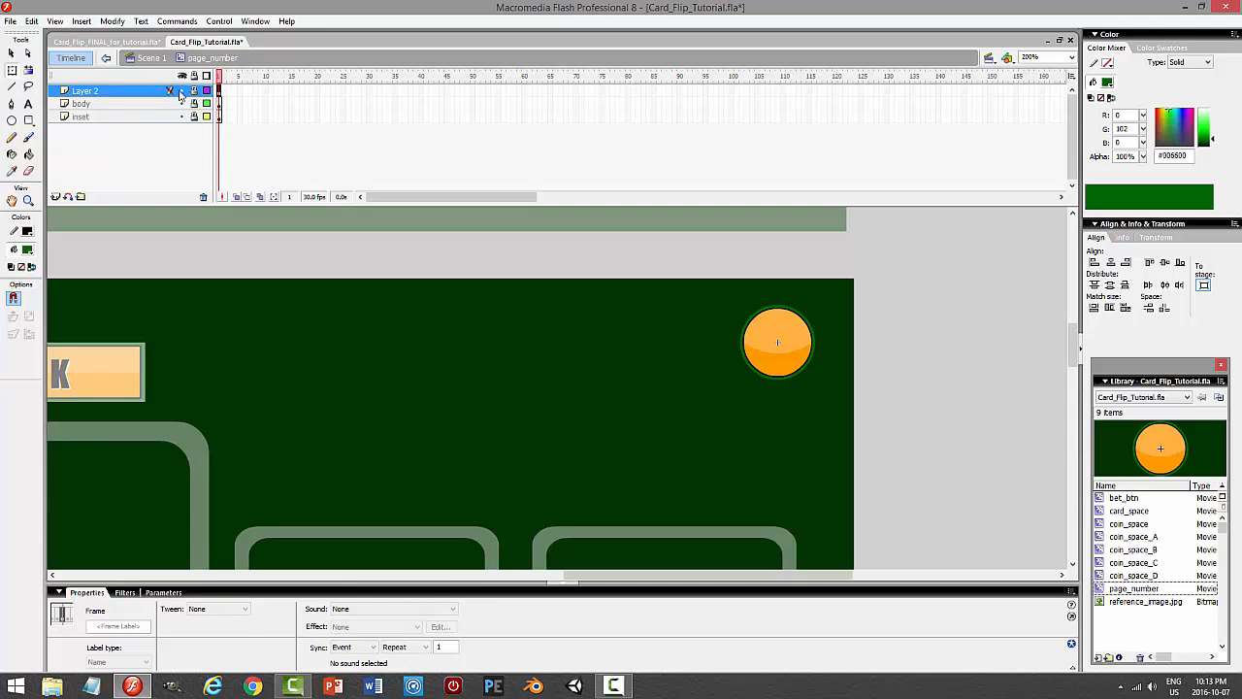
double_click(125, 90)
text(shine)
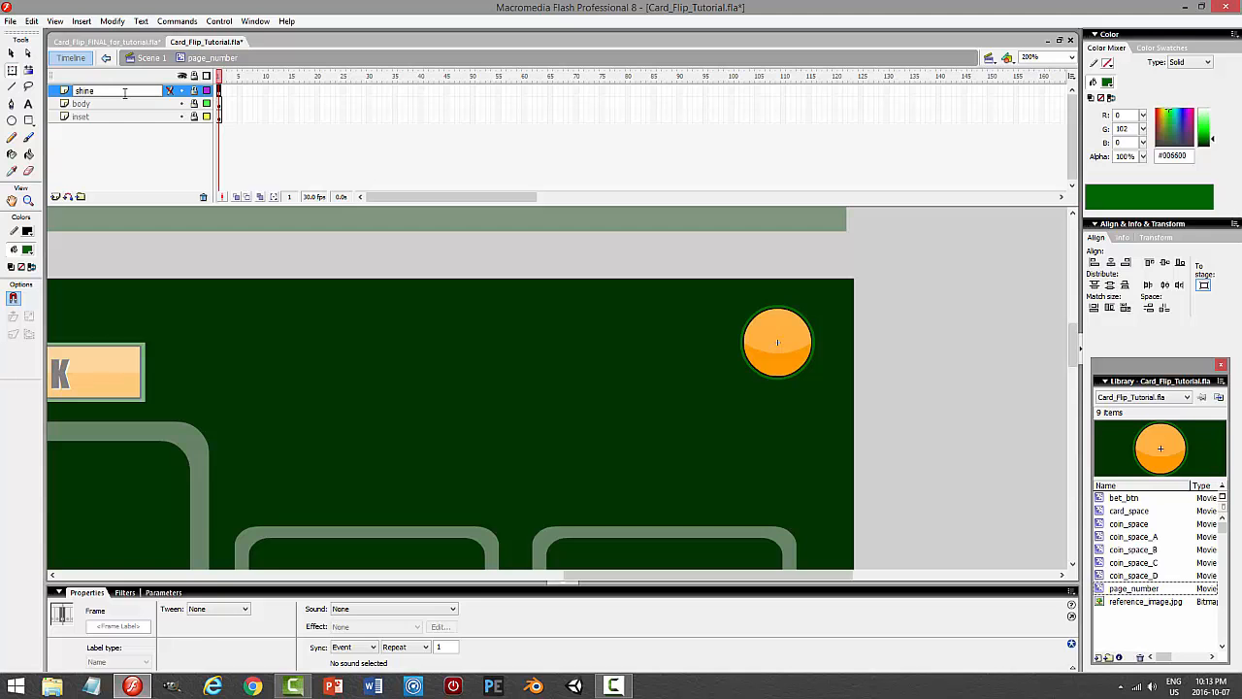
key(Return)
key(ctrl+Return)
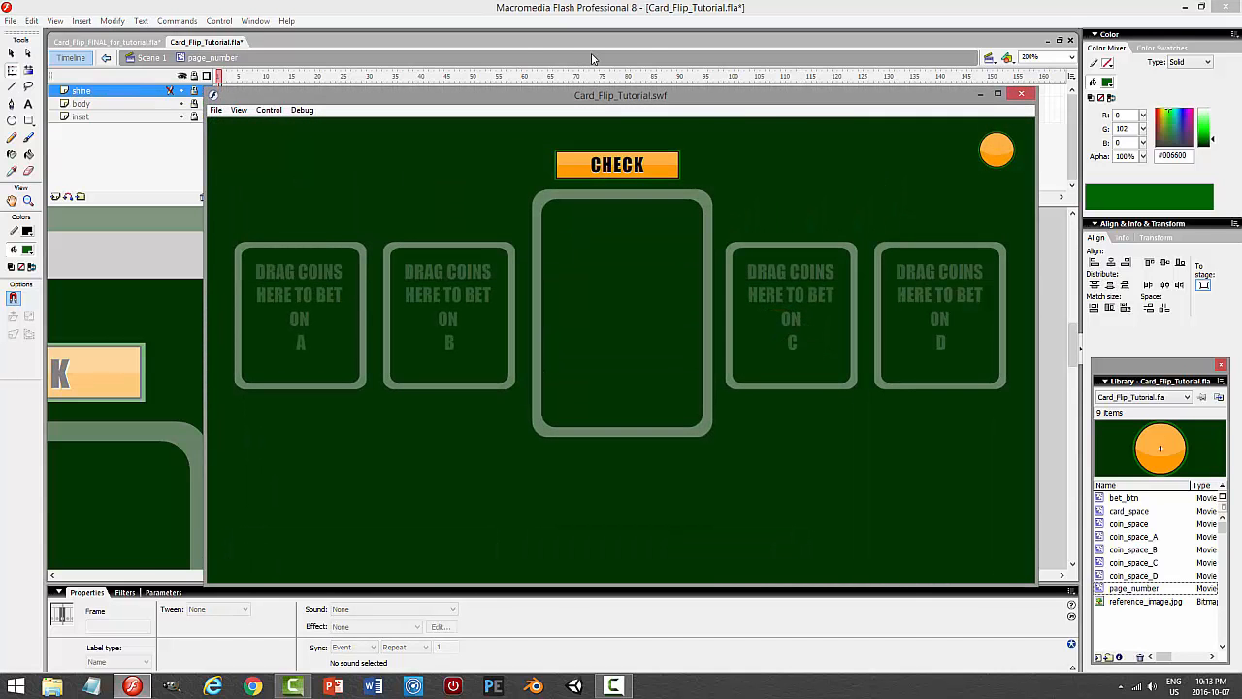
click(1022, 96)
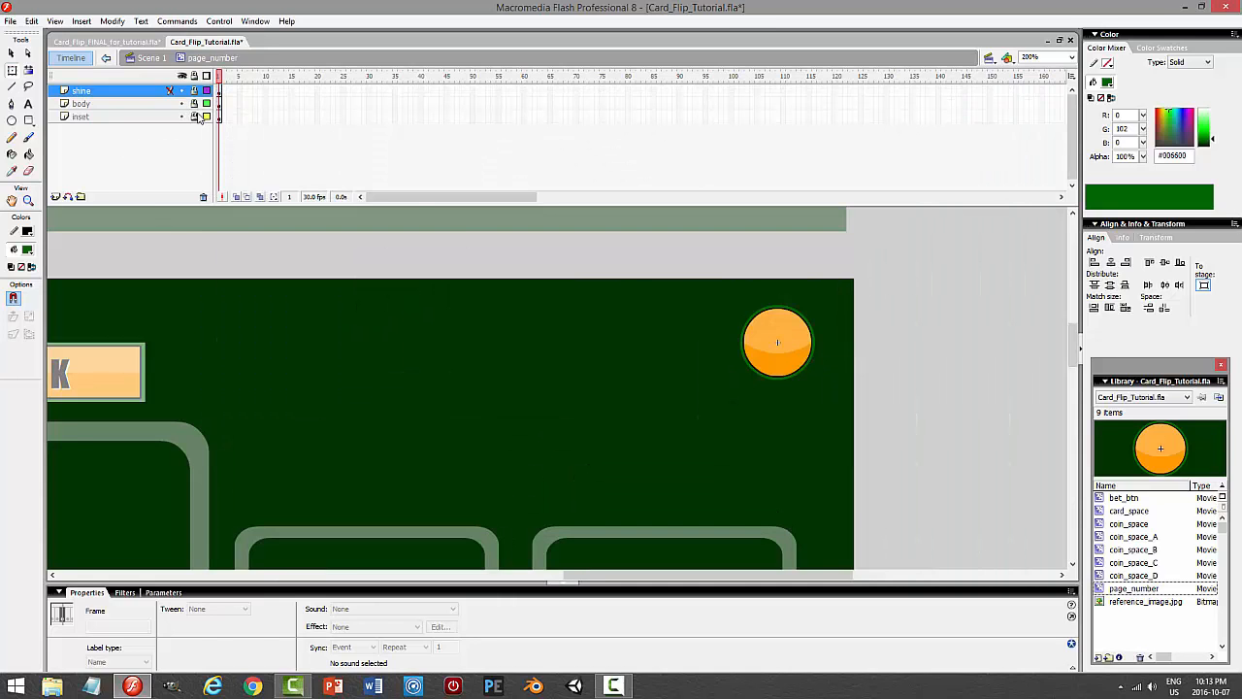
Set the body circle's black outline thickness to 3 and test the movie.
key(ctrl+a)
click(804, 378)
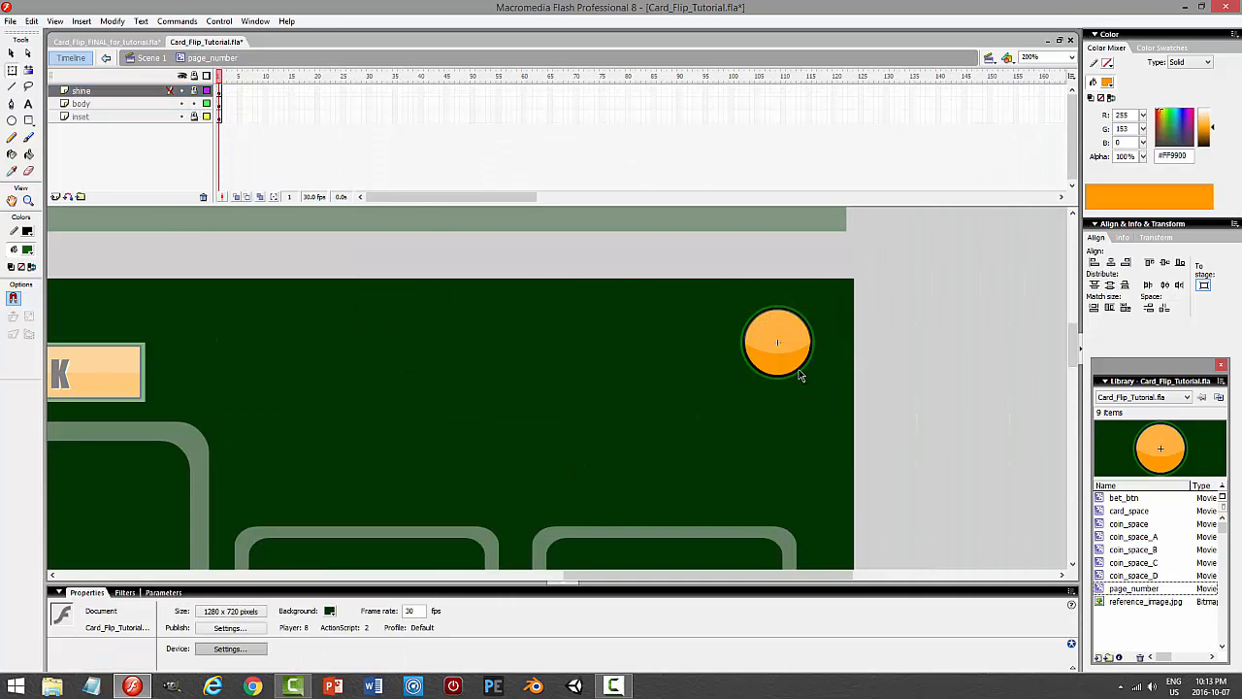
key(ctrl+a)
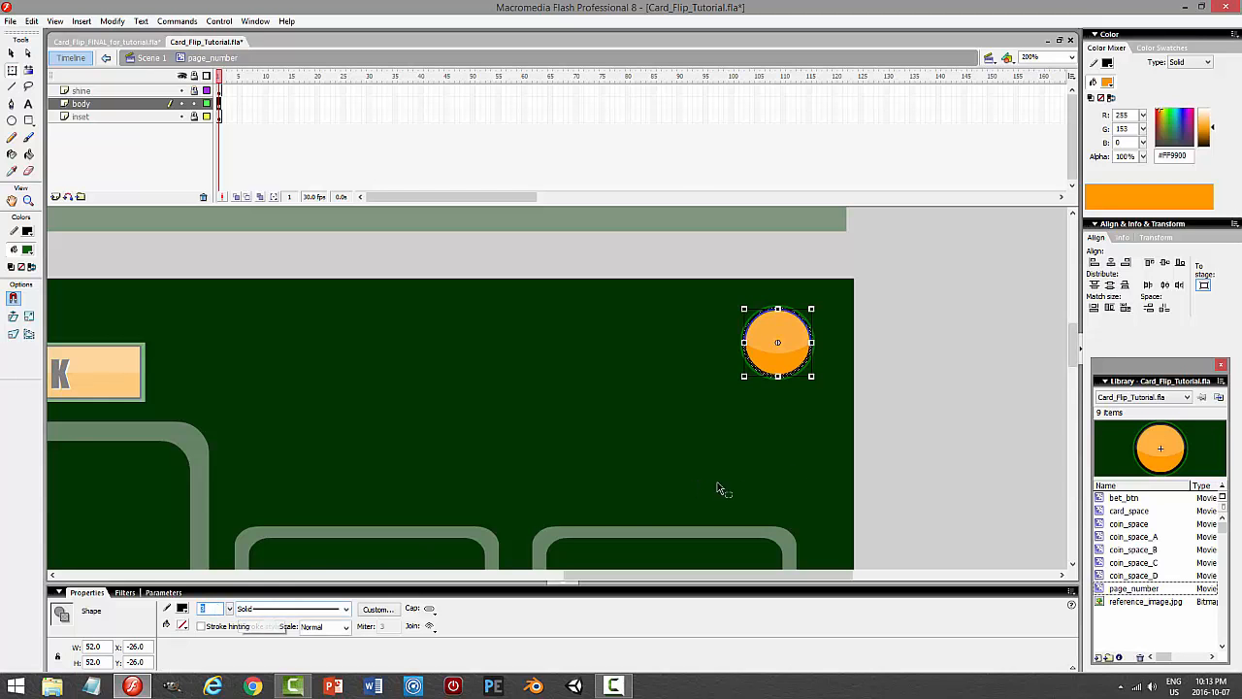
click(976, 423)
key(ctrl+Return)
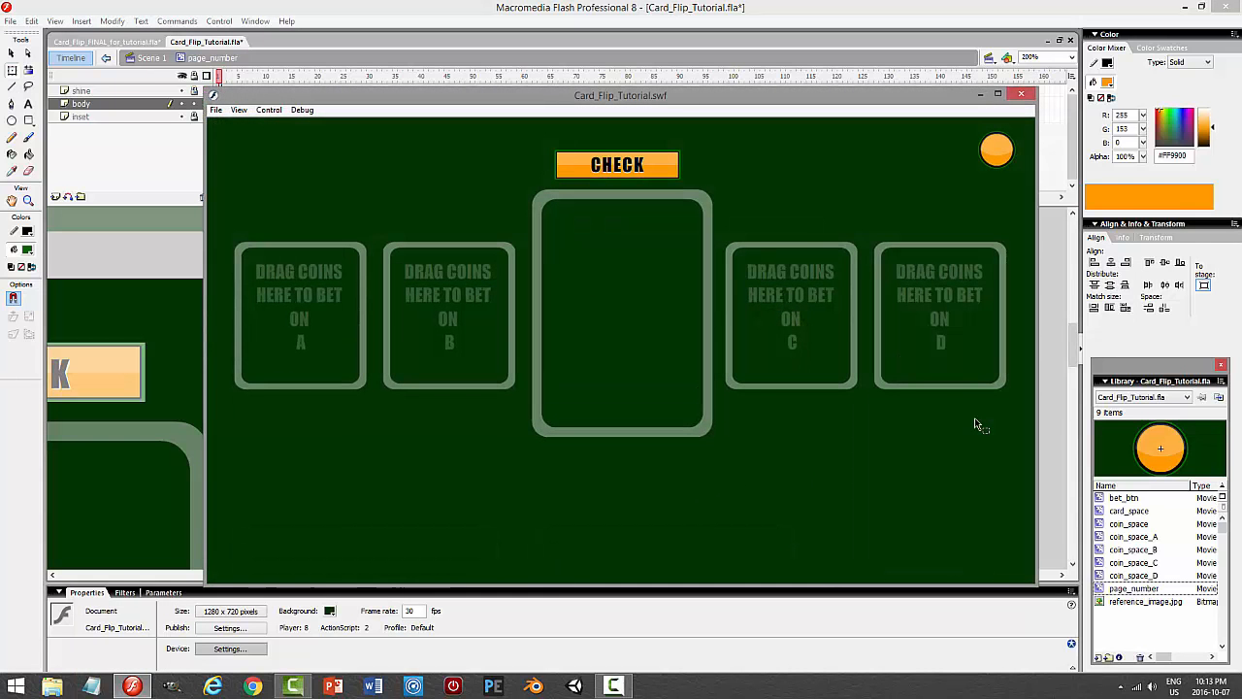
click(1022, 94)
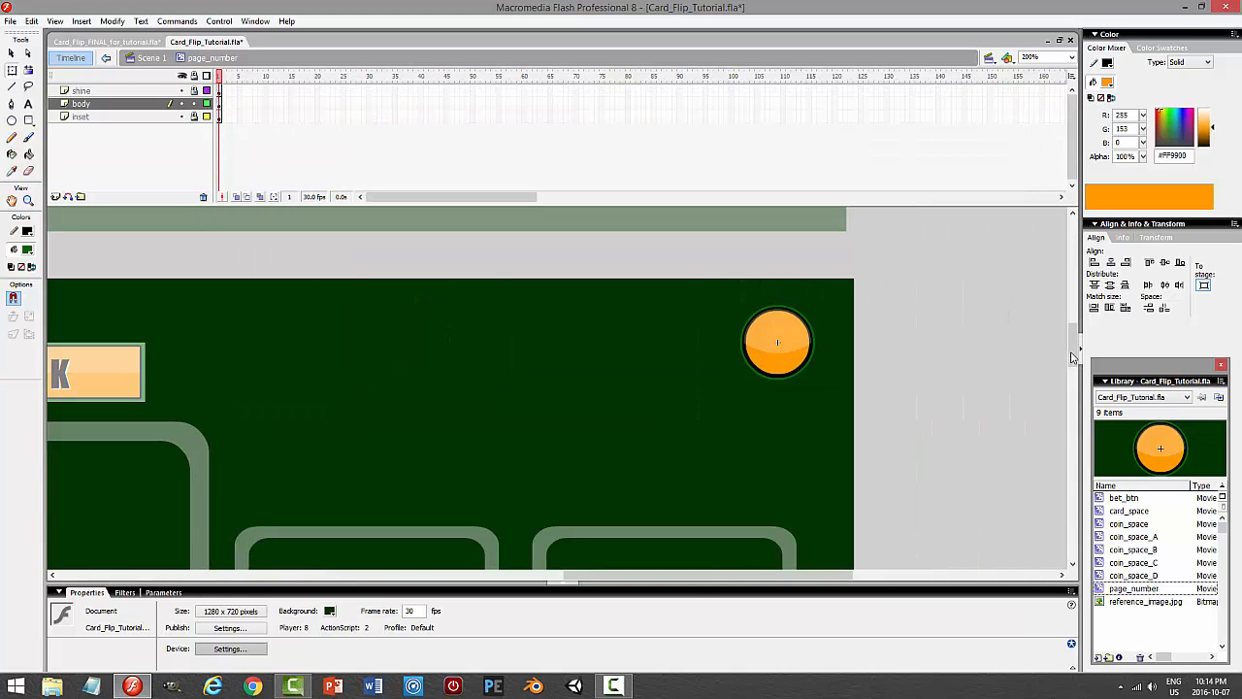
Reduce the stroke thickness of the body circle's outline and lock the body layer.
mouse_move(1075, 358)
mouse_down()
mouse_move(1073, 238)
mouse_move(1079, 335)
mouse_up()
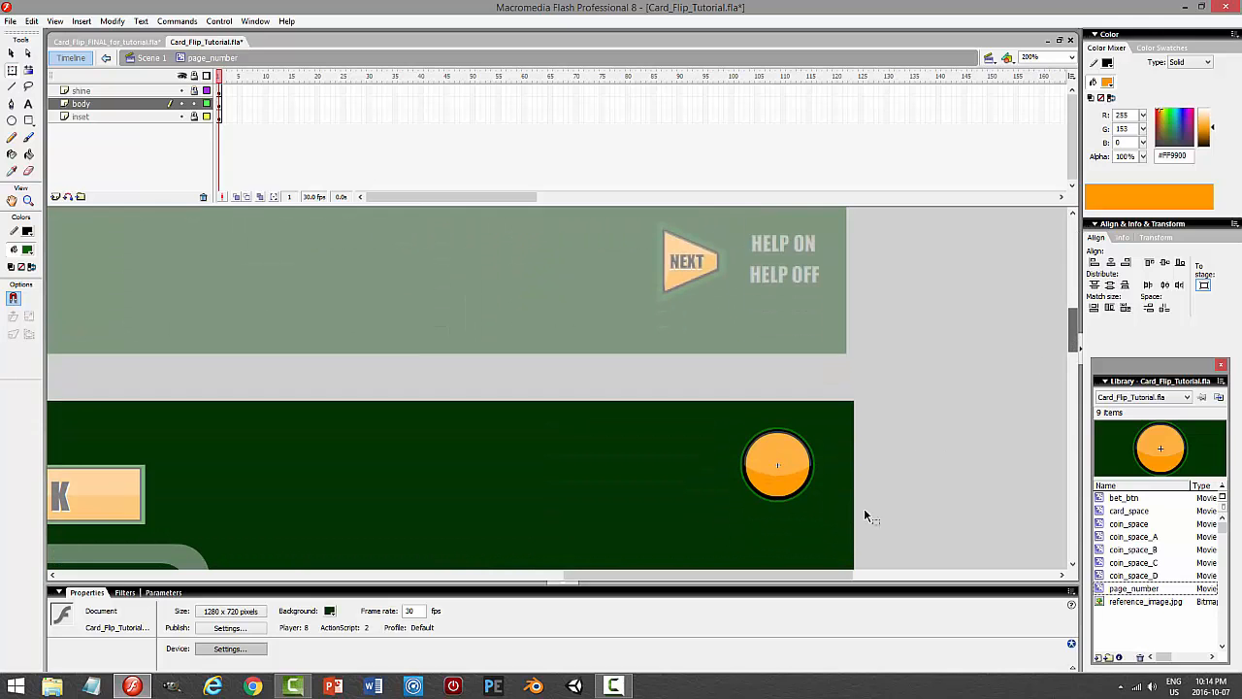
click(797, 490)
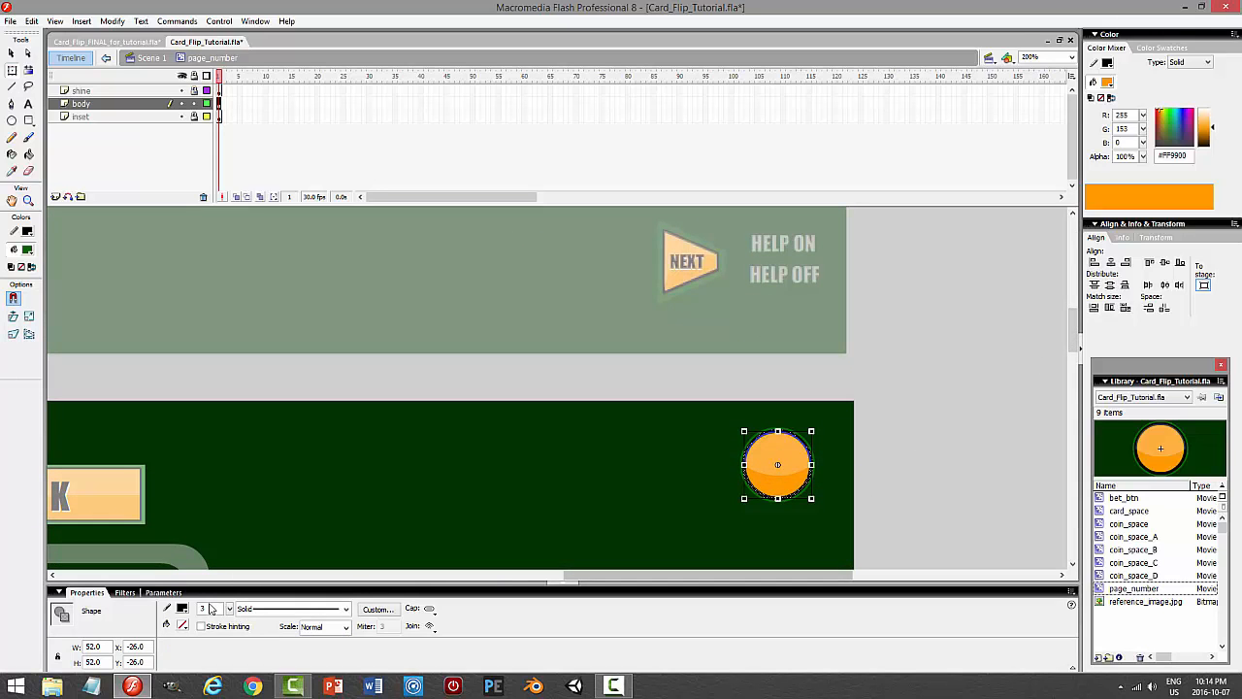
key(Return)
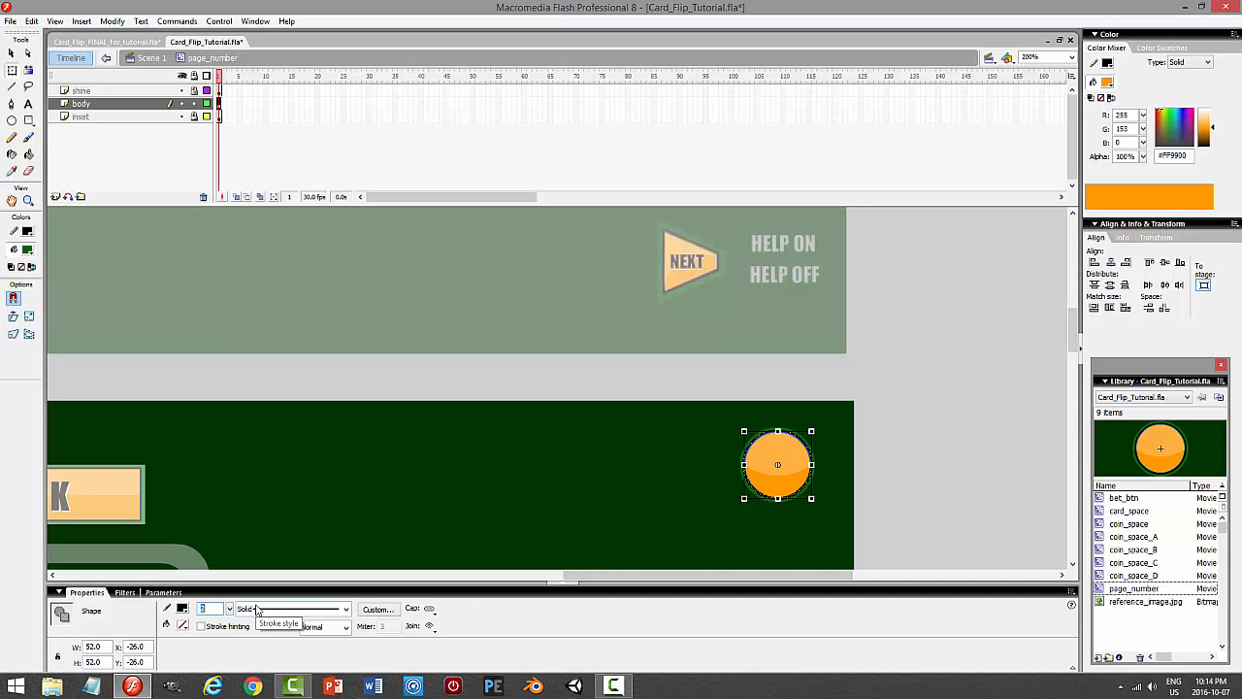
click(194, 103)
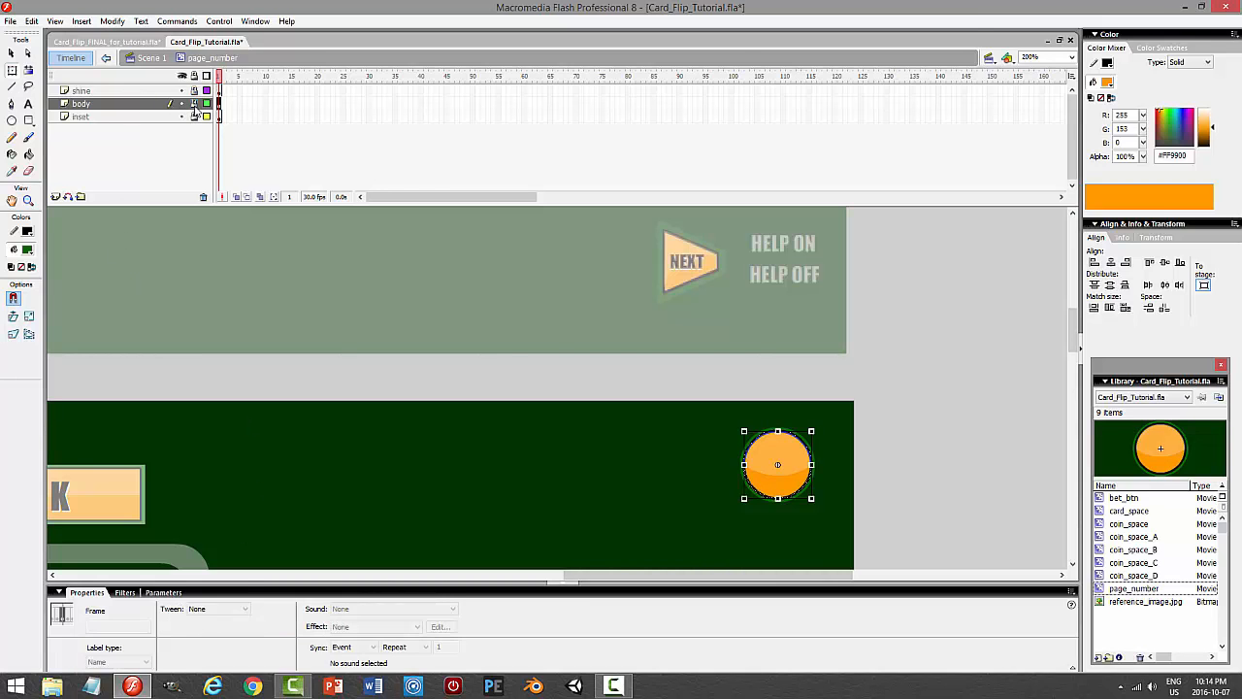
Return to Scene 1 and move the page number badge slightly down and left on the stage.
click(145, 60)
click(907, 364)
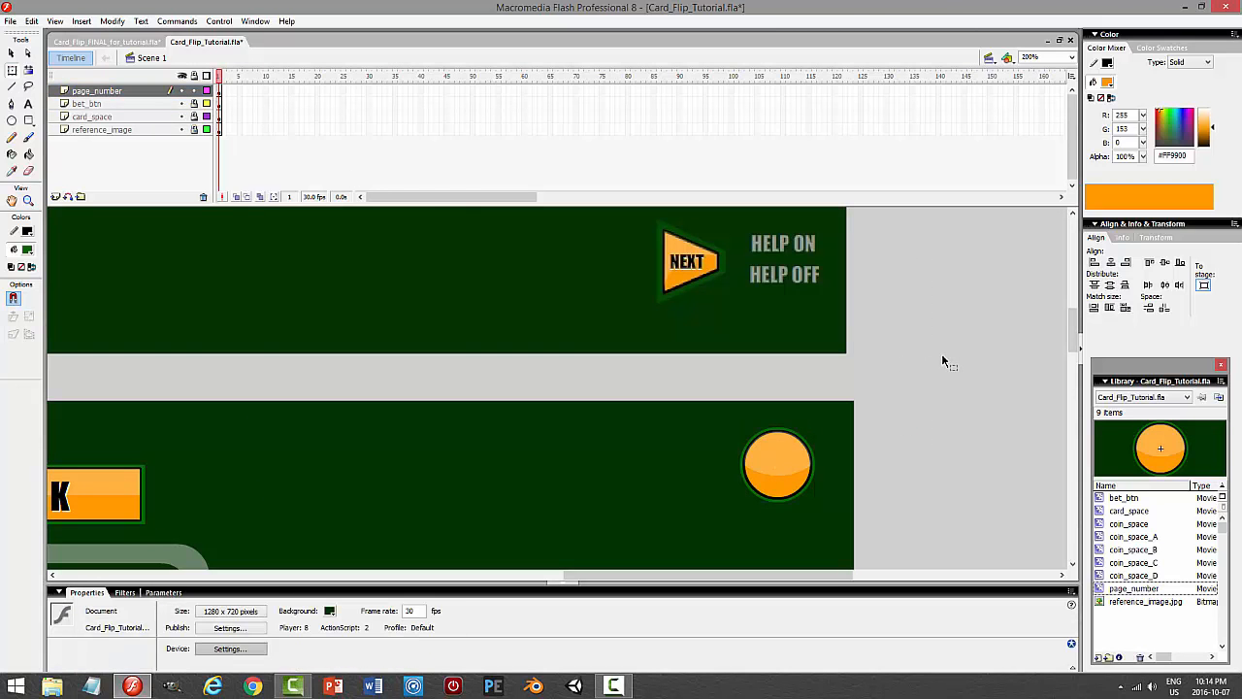
key(ctrl+s)
drag(779, 473, 771, 491)
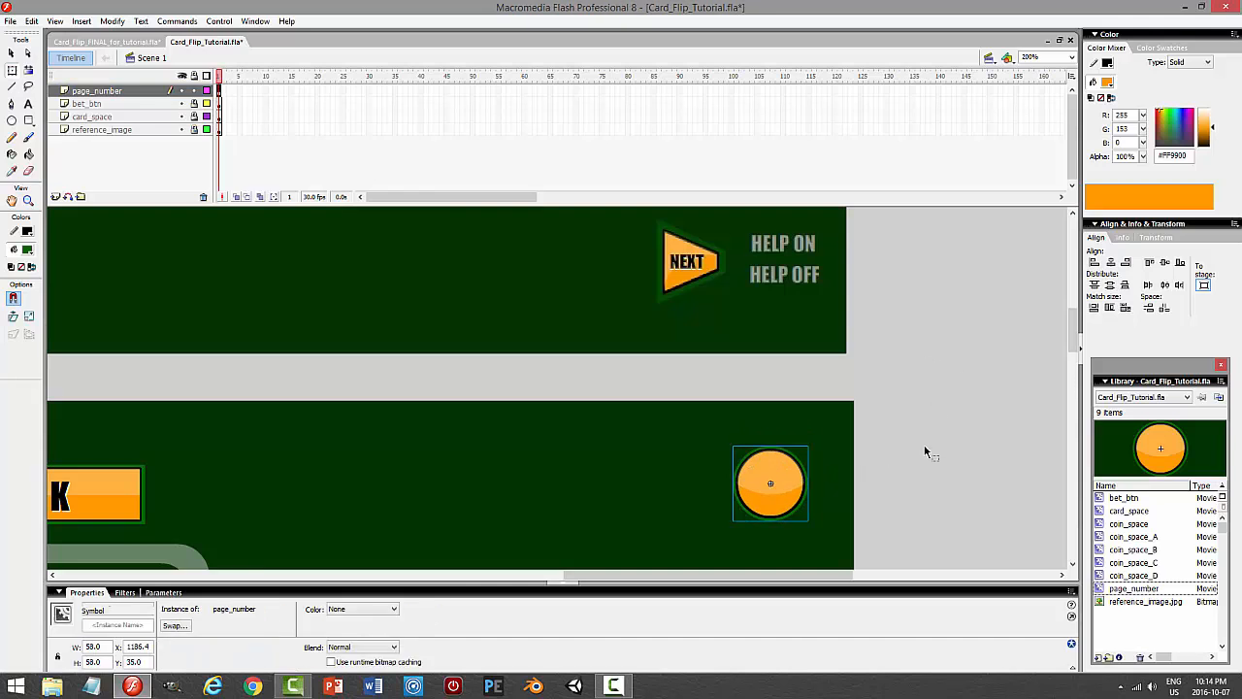
click(931, 471)
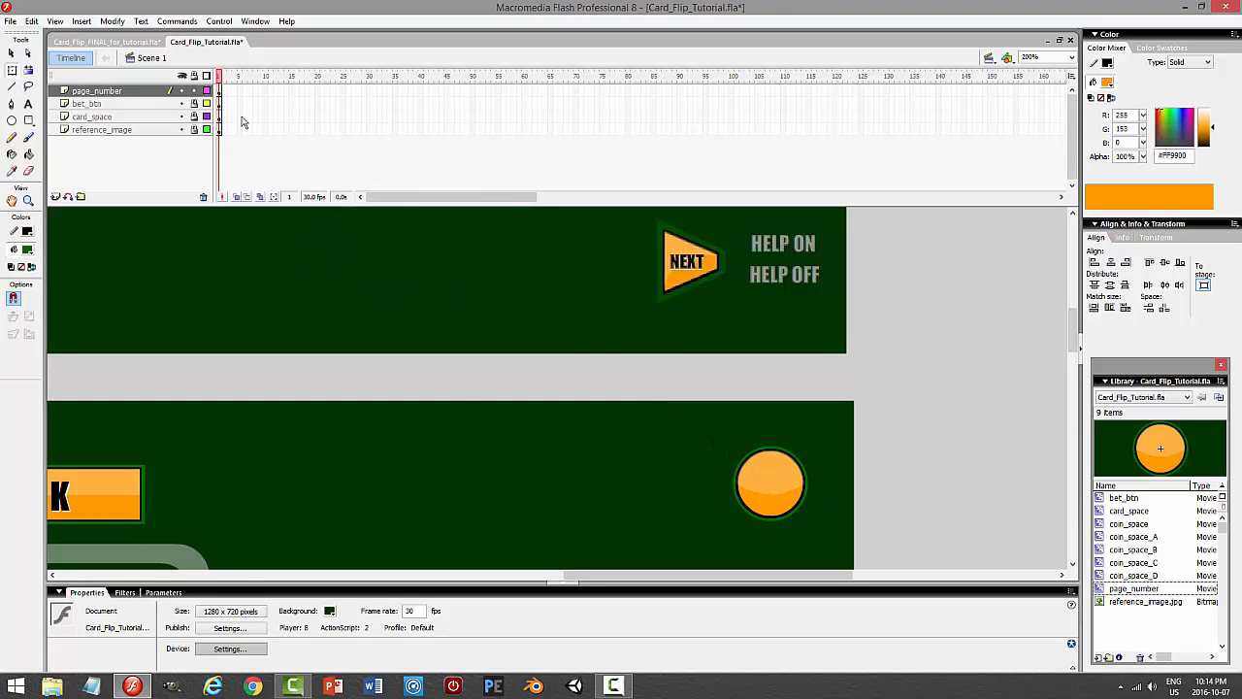
Add a white (#FFFFFF) text "1" in Impact size 28 and center it on the page number badge.
click(28, 104)
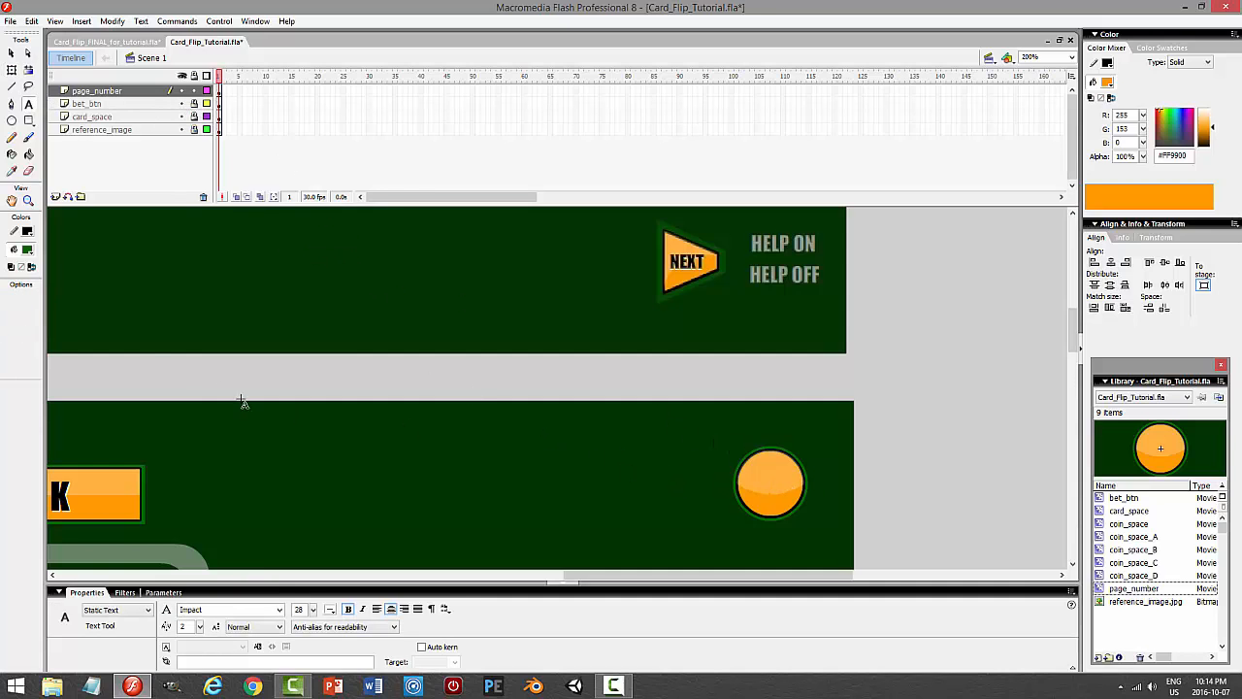
click(26, 254)
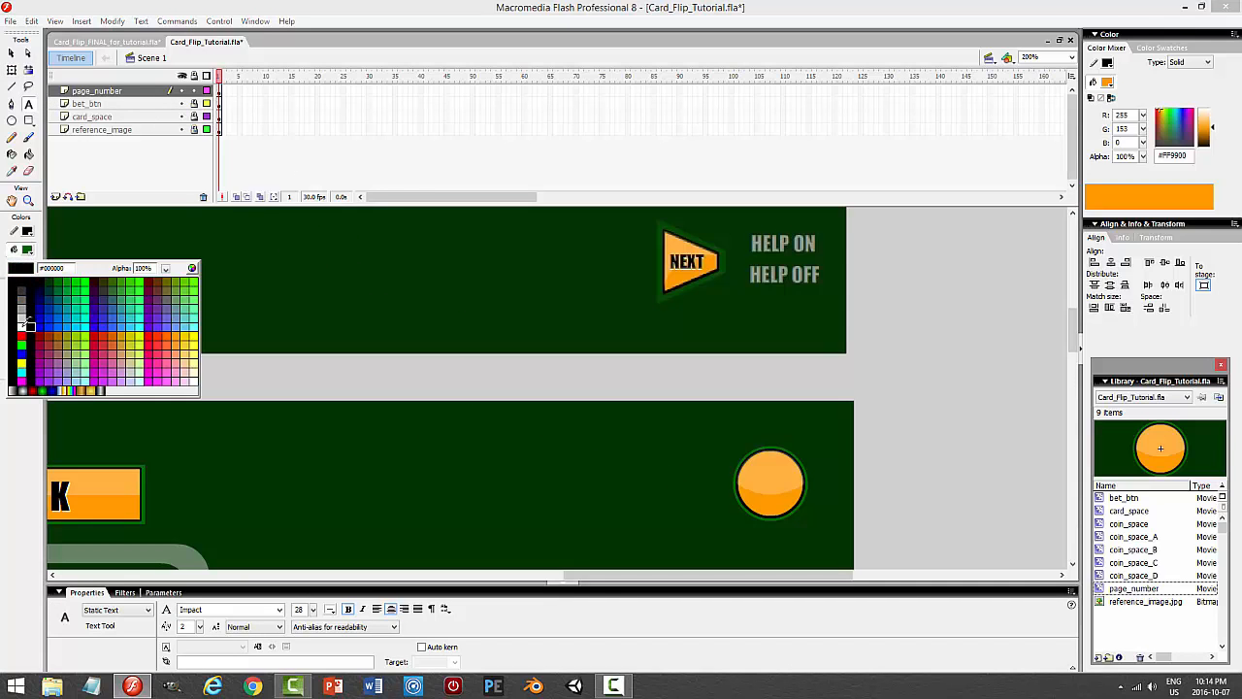
click(19, 328)
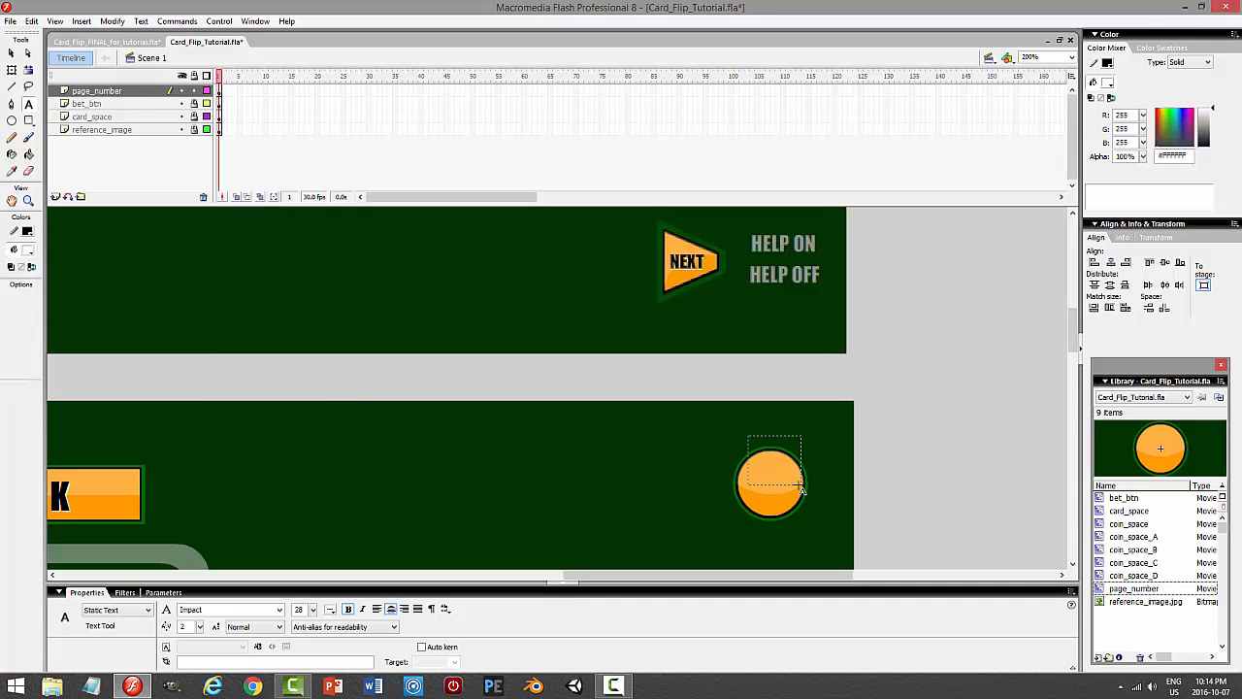
click(773, 447)
text(1)
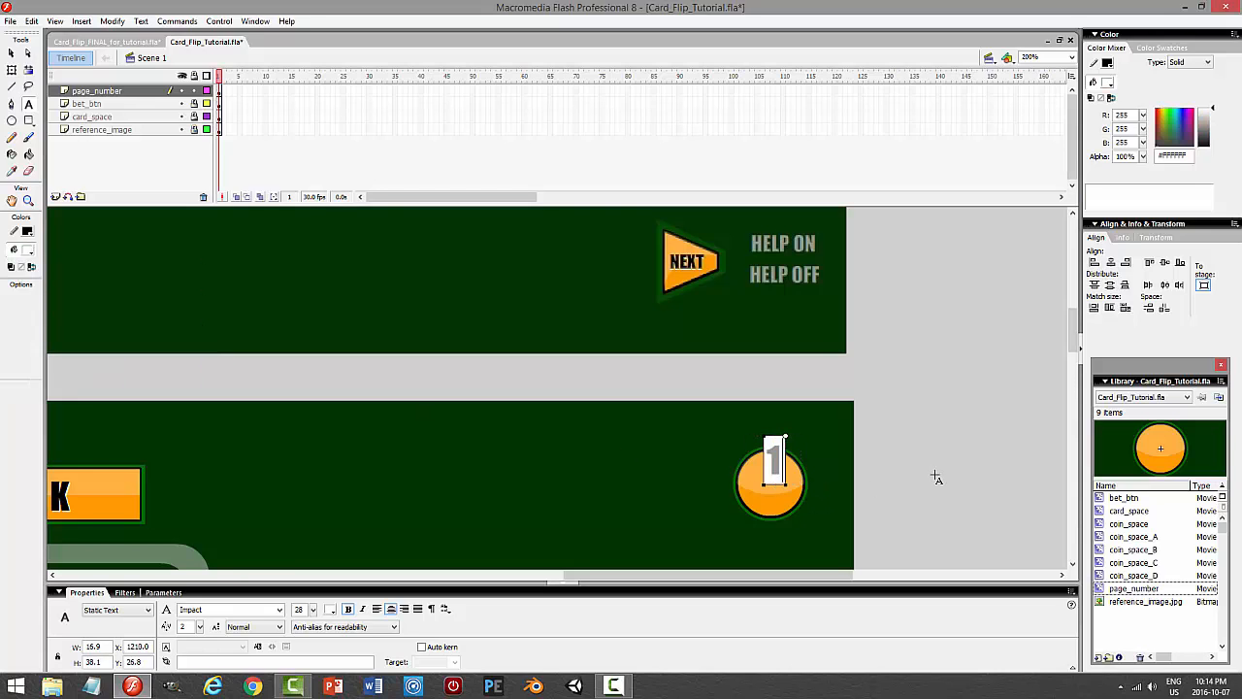
click(11, 55)
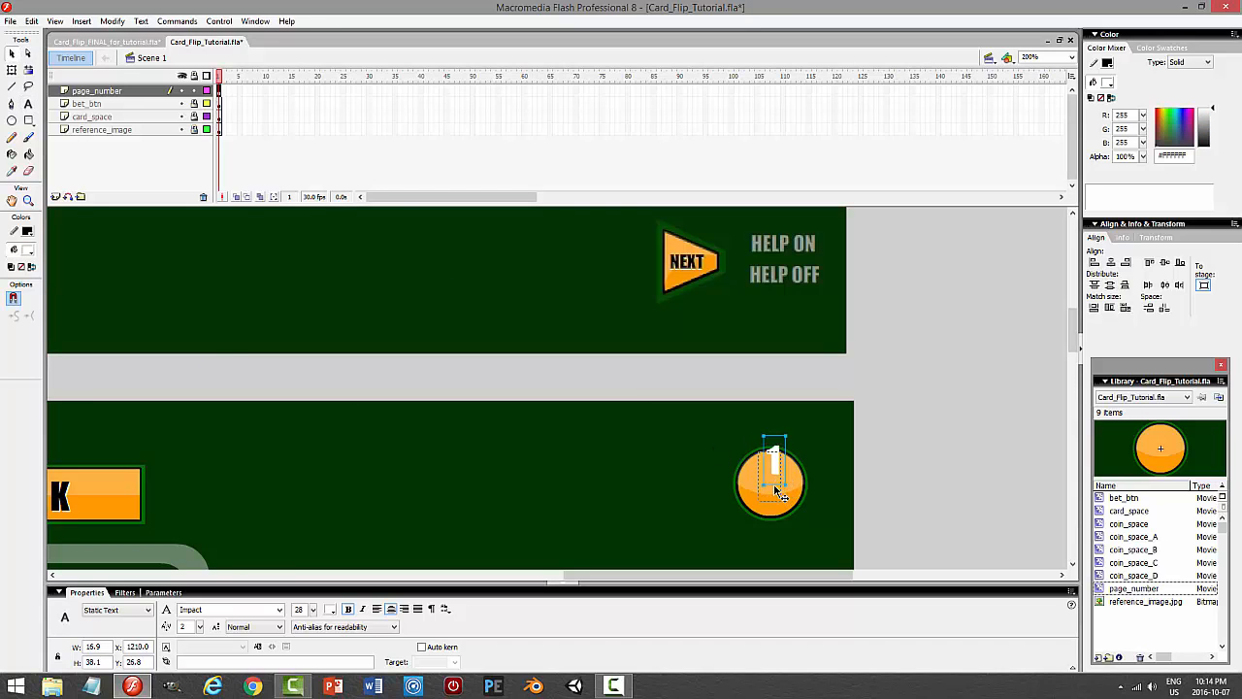
mouse_move(1072, 330)
mouse_down()
mouse_move(1077, 238)
mouse_move(1085, 380)
mouse_move(1085, 291)
mouse_move(1085, 351)
mouse_up()
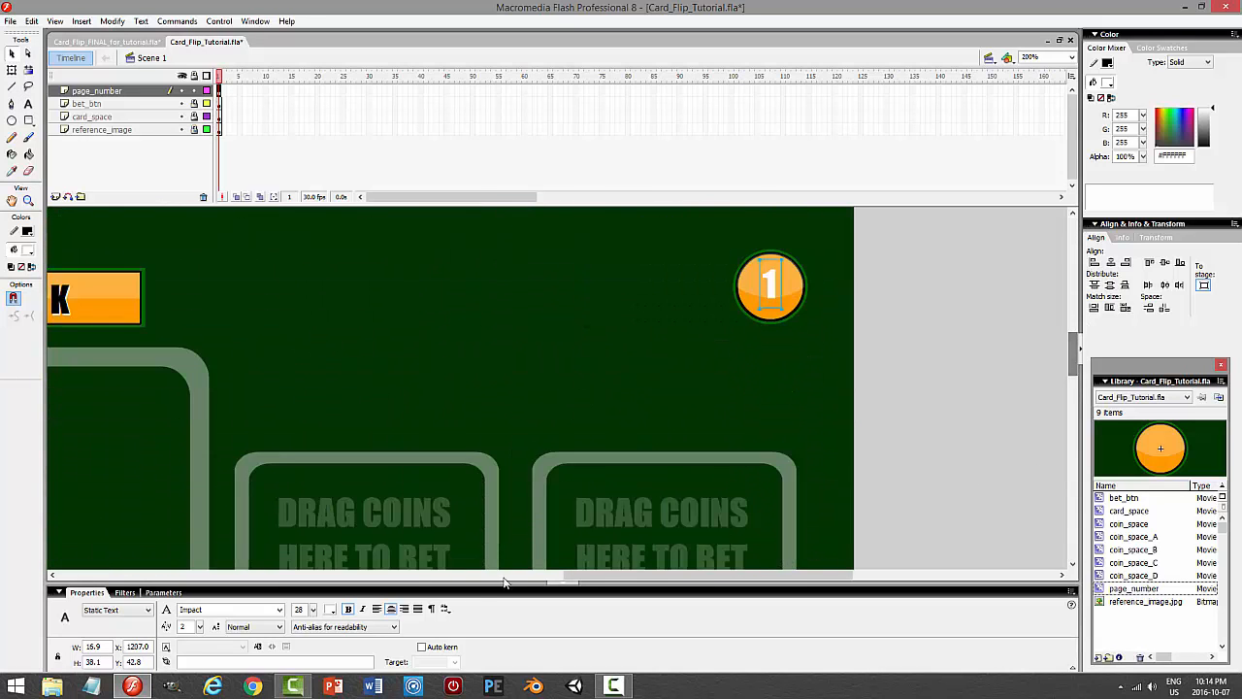
Change the font of the badge's "1" to Verdana and recenter it on the circle.
click(279, 610)
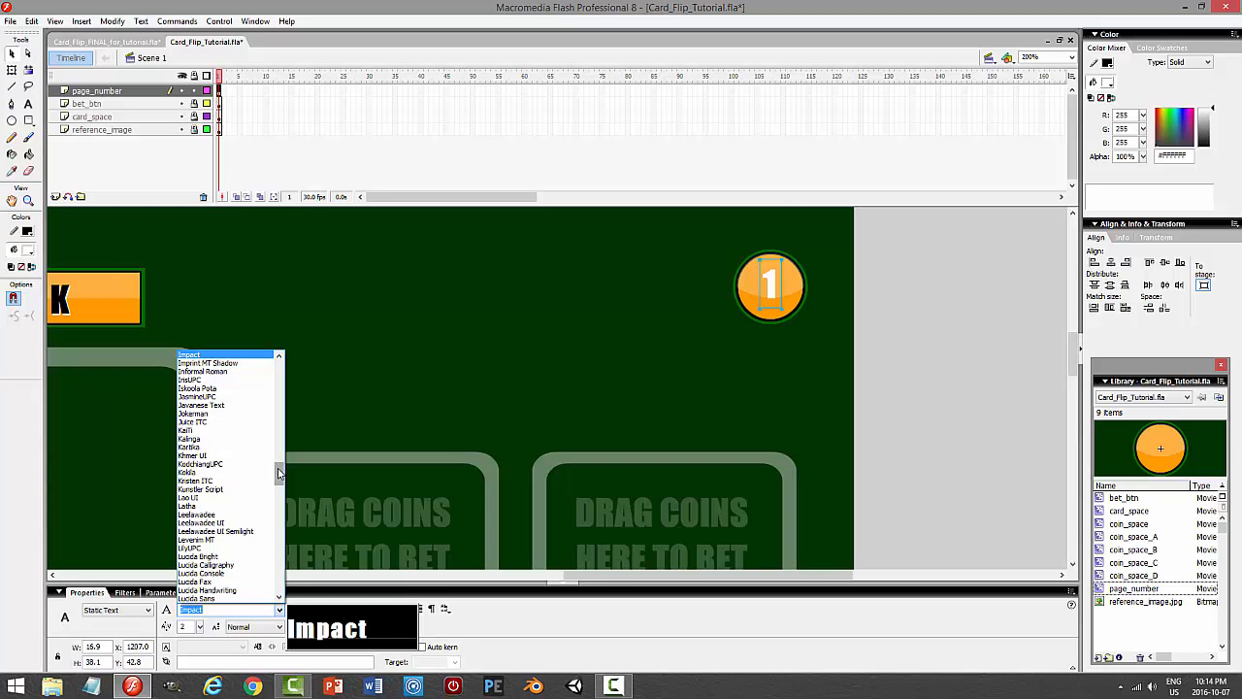
drag(279, 473, 279, 578)
click(212, 511)
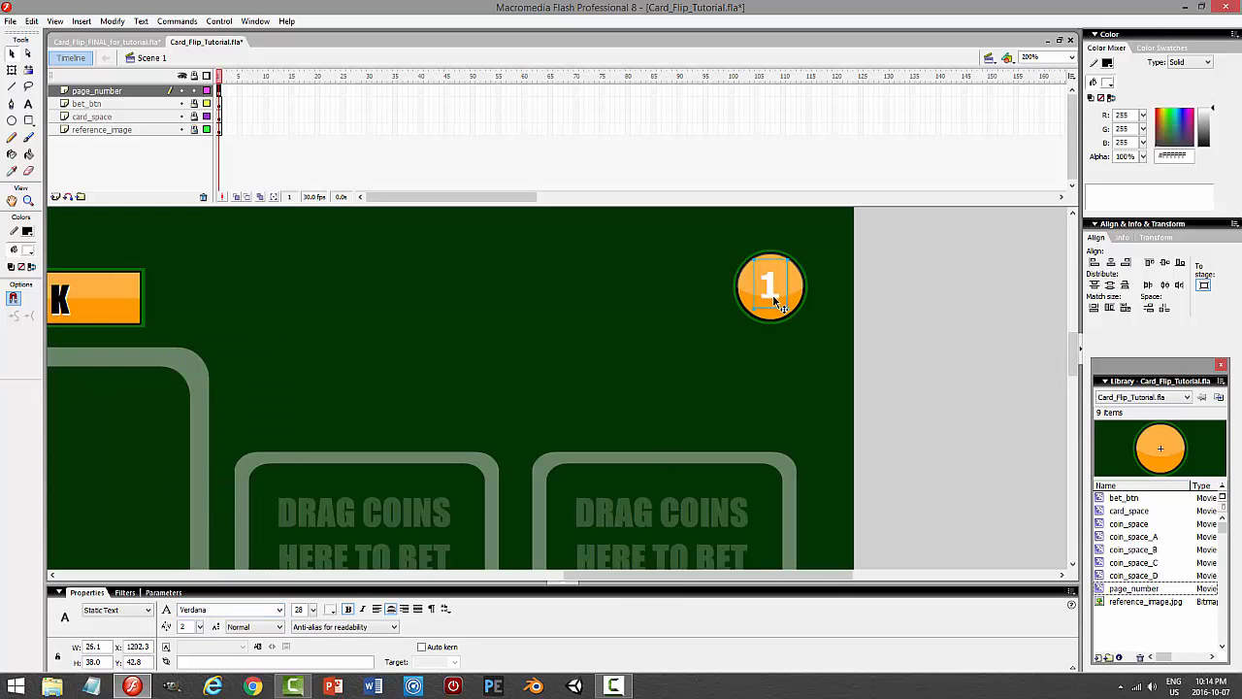
drag(773, 294, 777, 295)
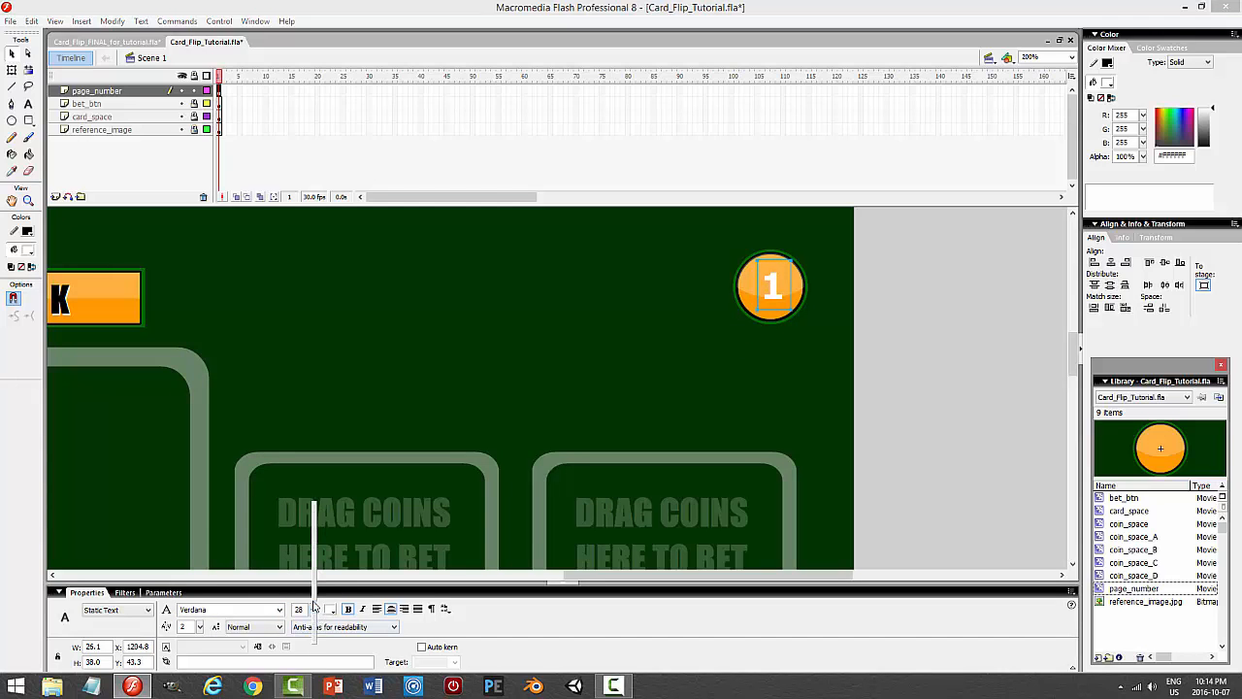
Set the badge number's font size to 31, center it on the circle and test the movie.
drag(314, 606, 311, 606)
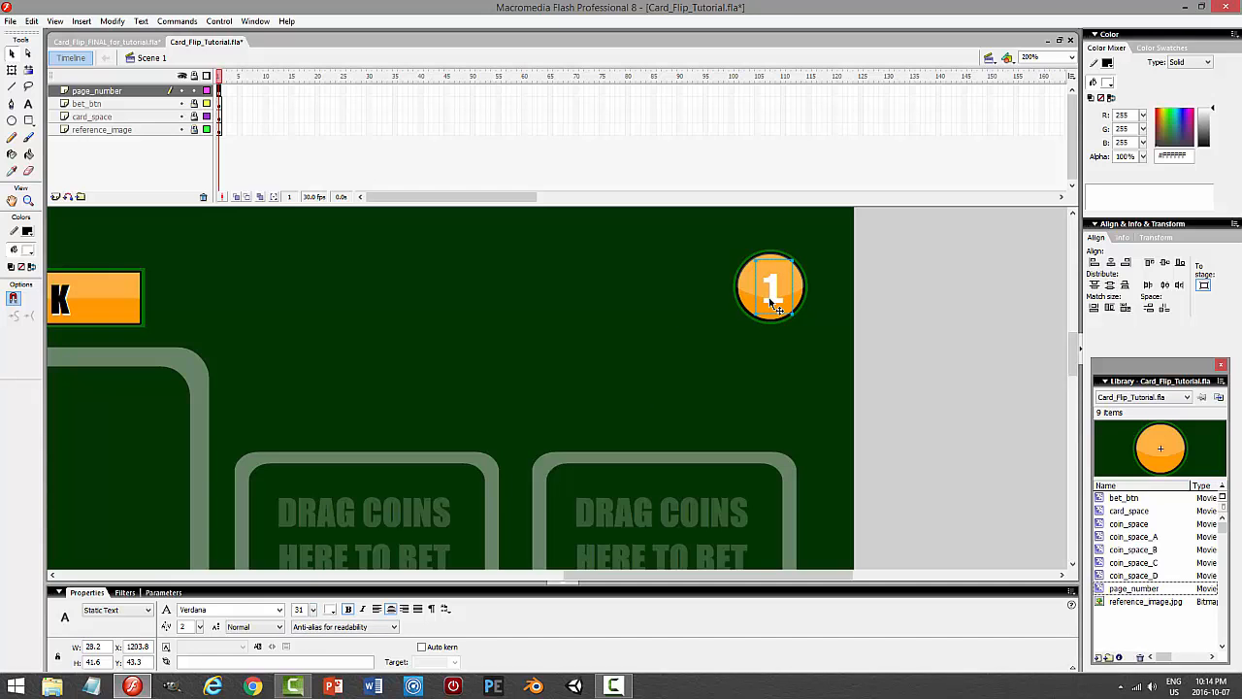
drag(769, 297, 768, 294)
click(872, 281)
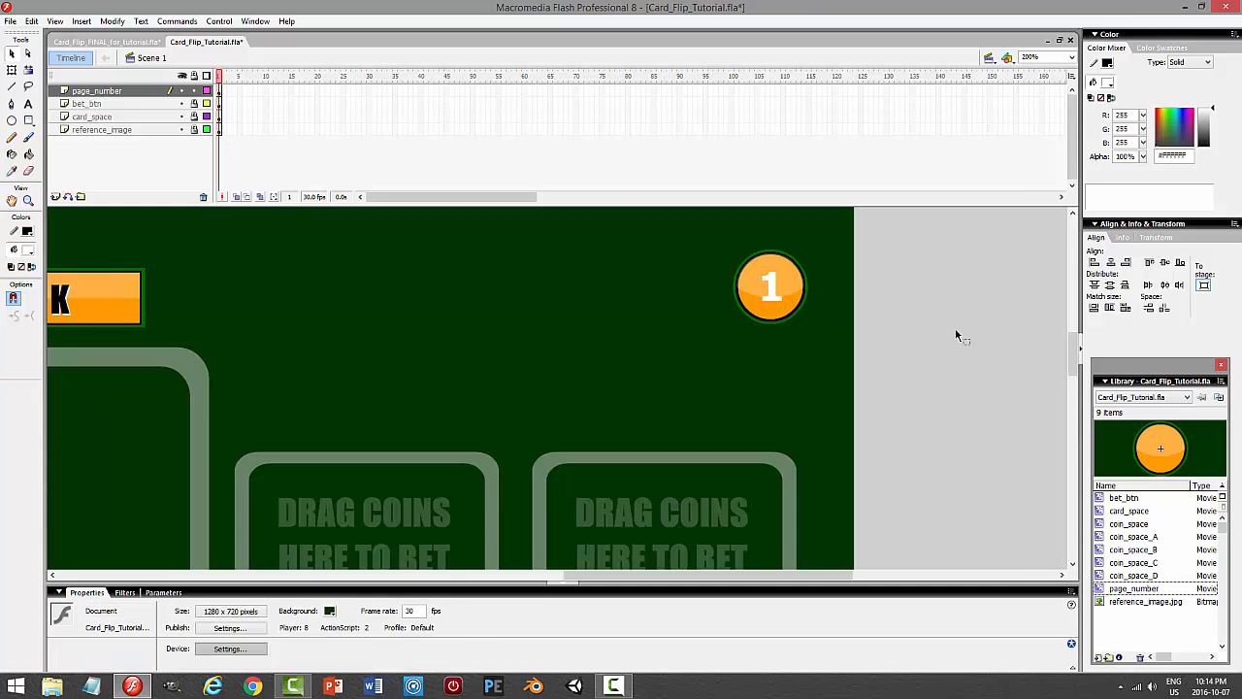
key(ctrl+Return)
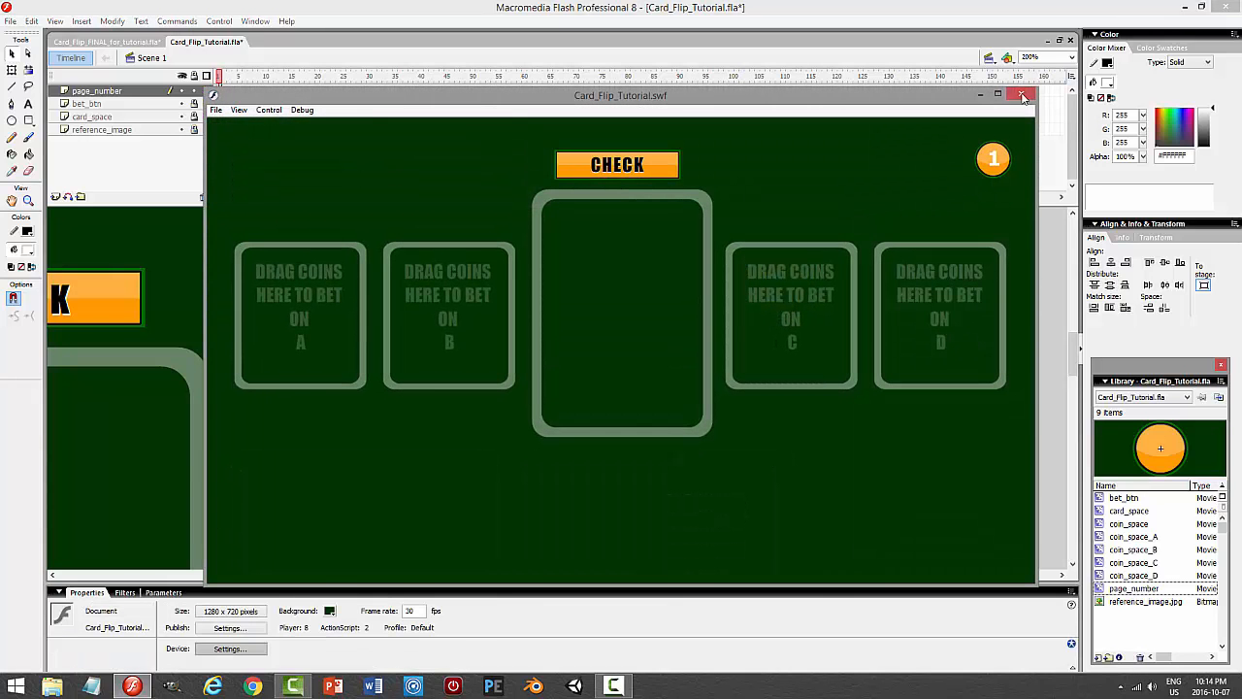
click(1021, 95)
Paste a copy of the white "1" in place and color the copy black (#000000).
click(774, 284)
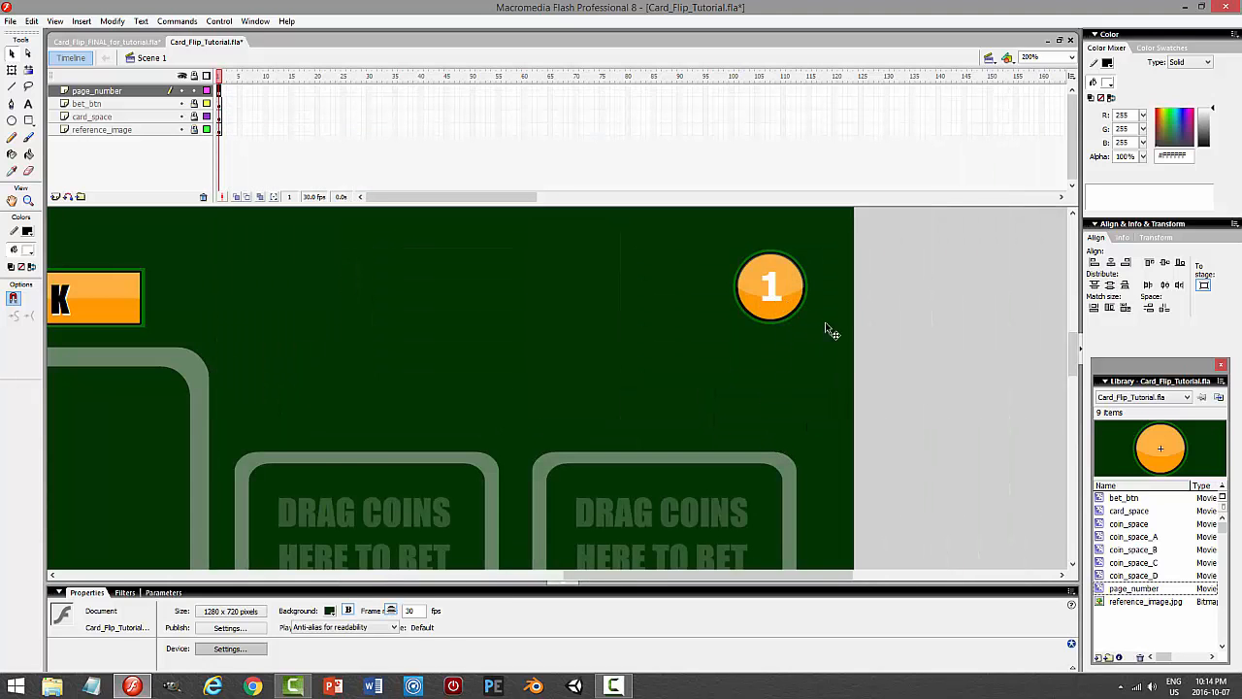
click(32, 21)
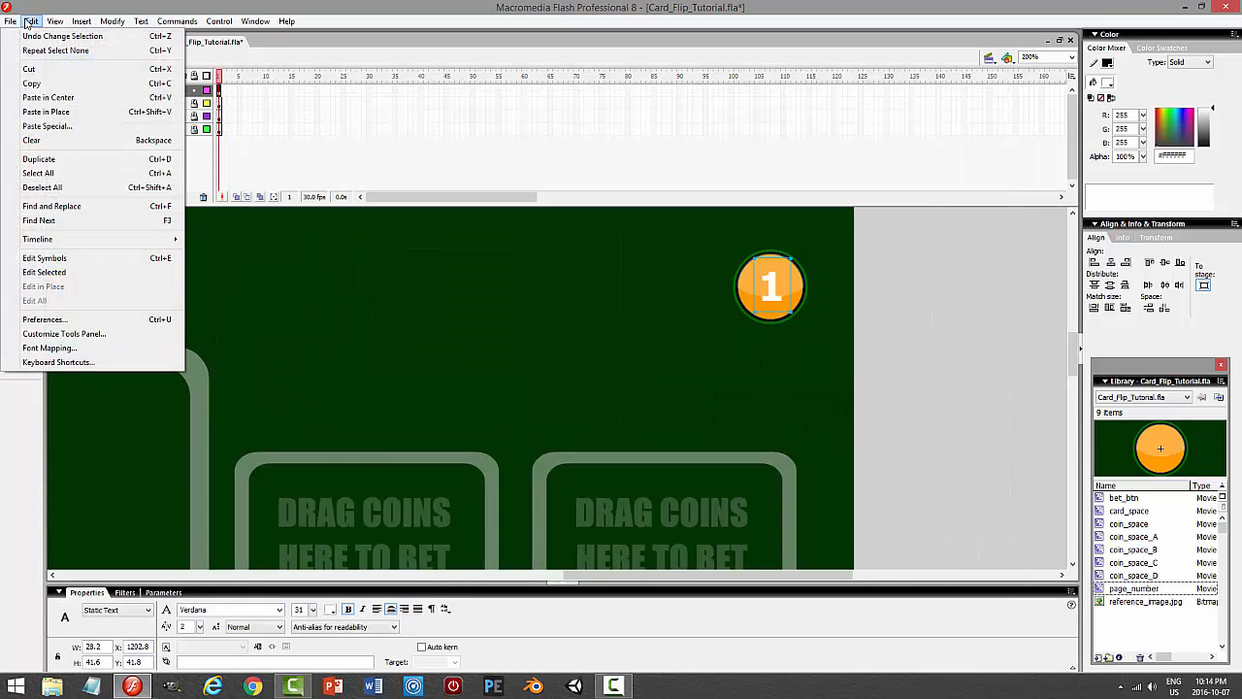
click(31, 84)
click(32, 21)
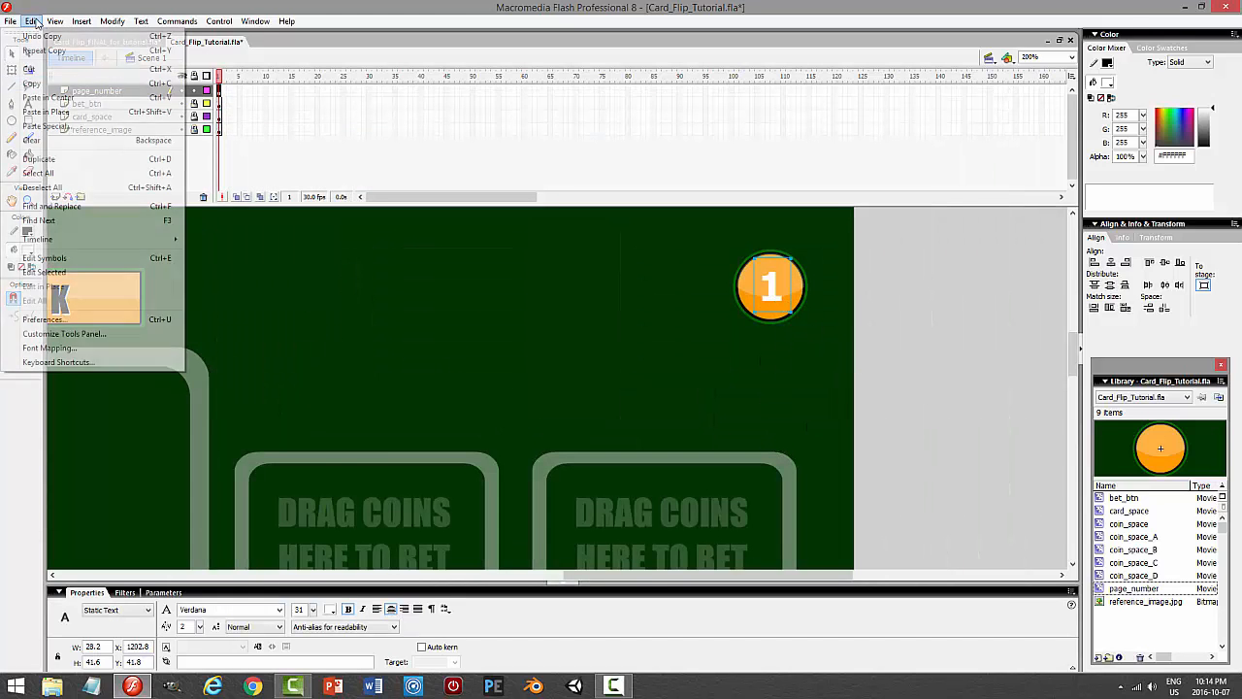
click(46, 112)
click(330, 610)
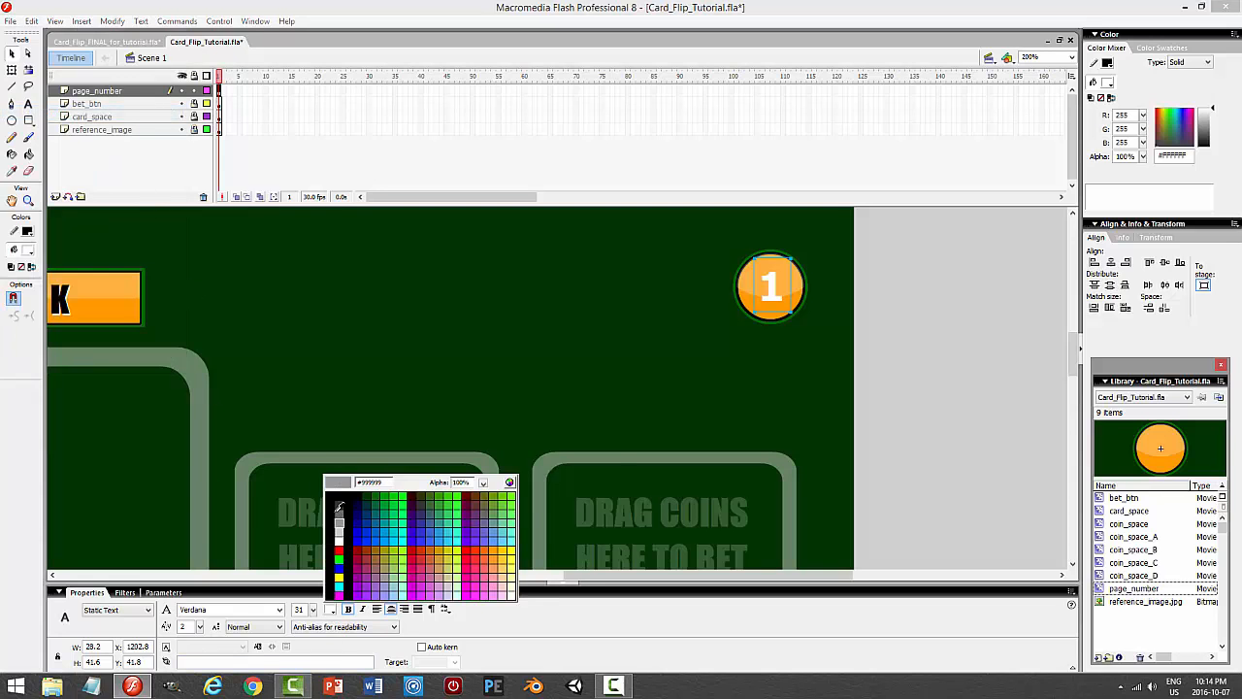
click(340, 493)
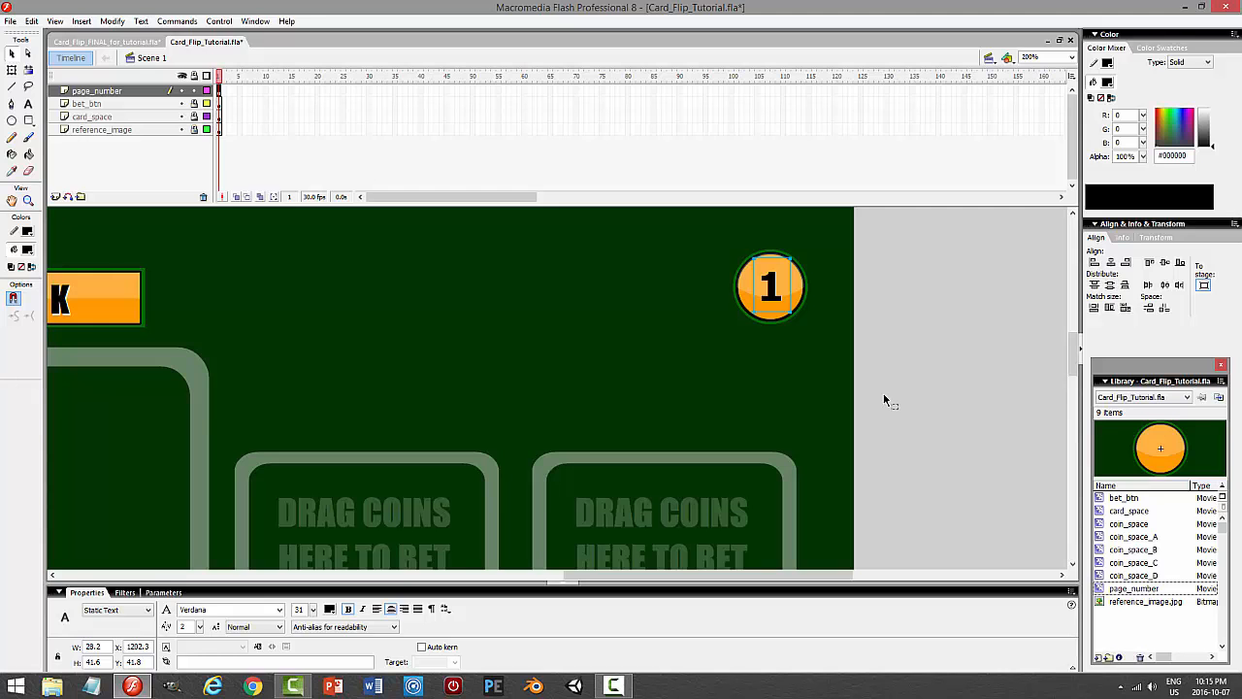
Nudge the black "1" slightly up from the white one and test the movie.
key(Up)
click(912, 355)
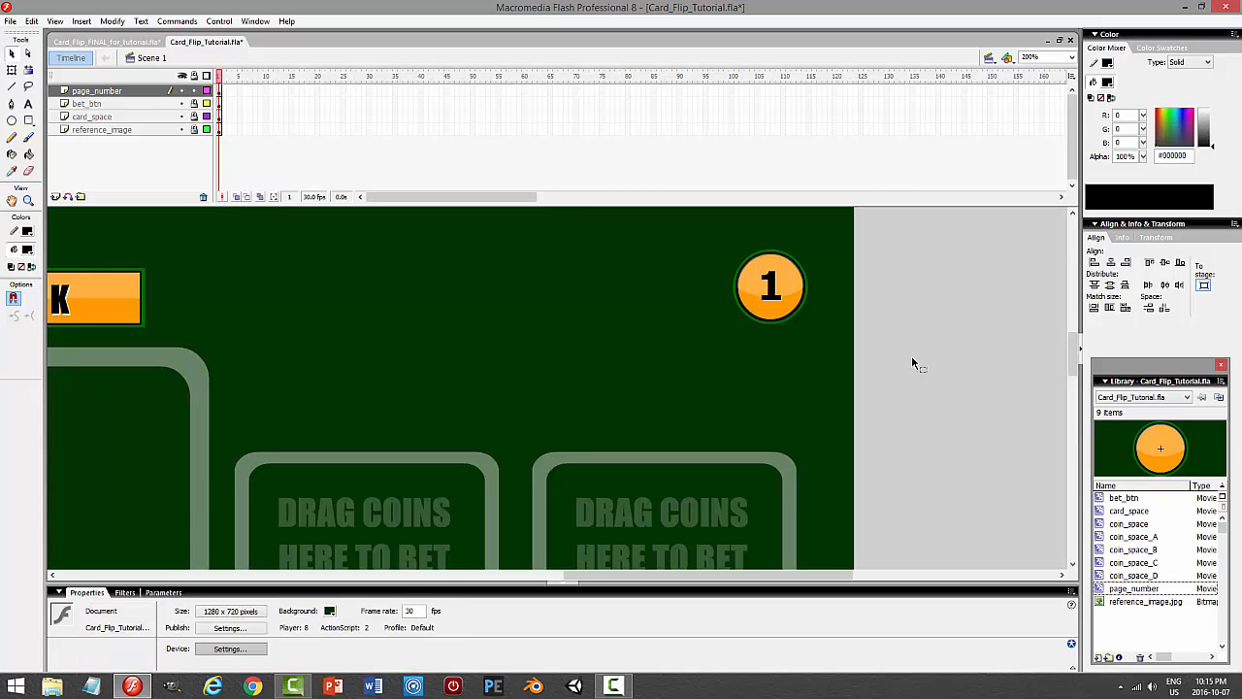
key(ctrl+Return)
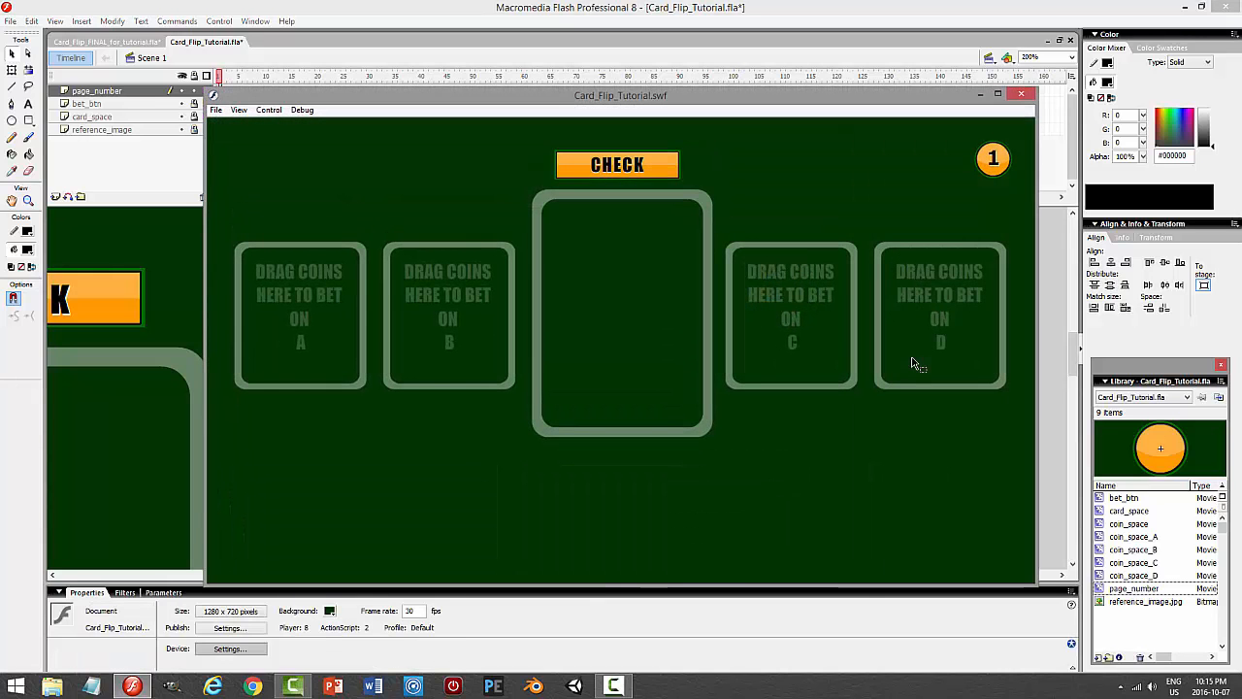
click(1021, 94)
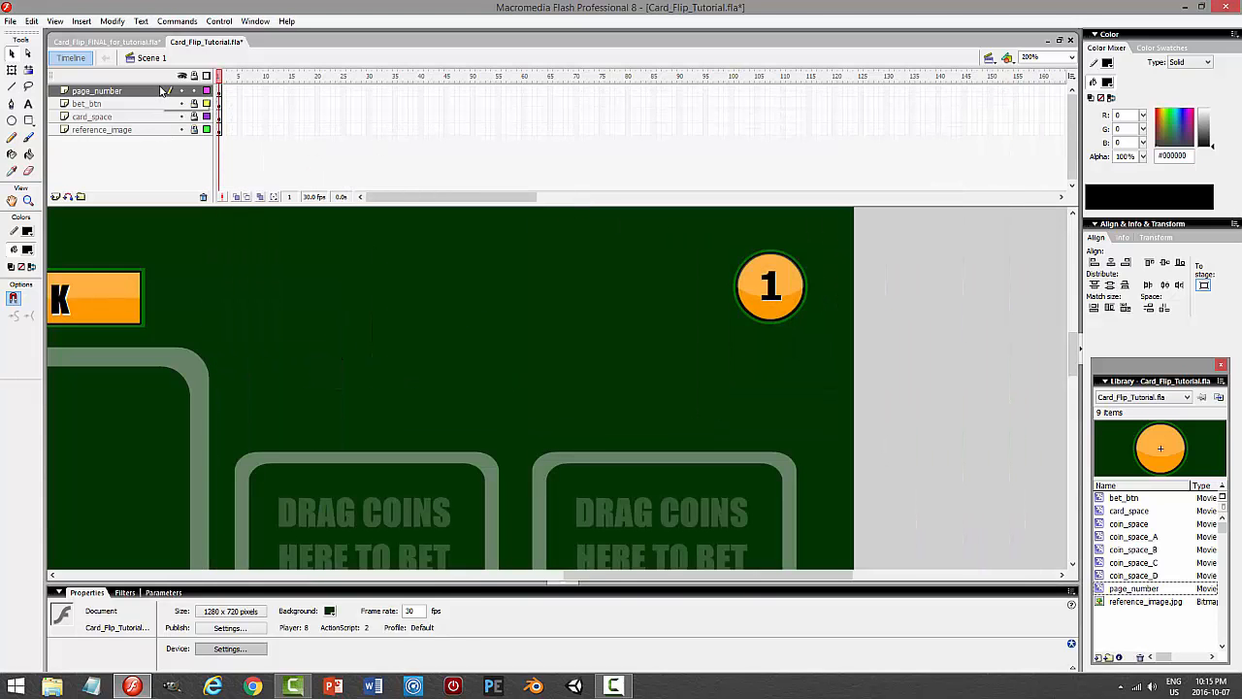
Lock the page_number layer and save the document.
click(194, 92)
key(ctrl+s)
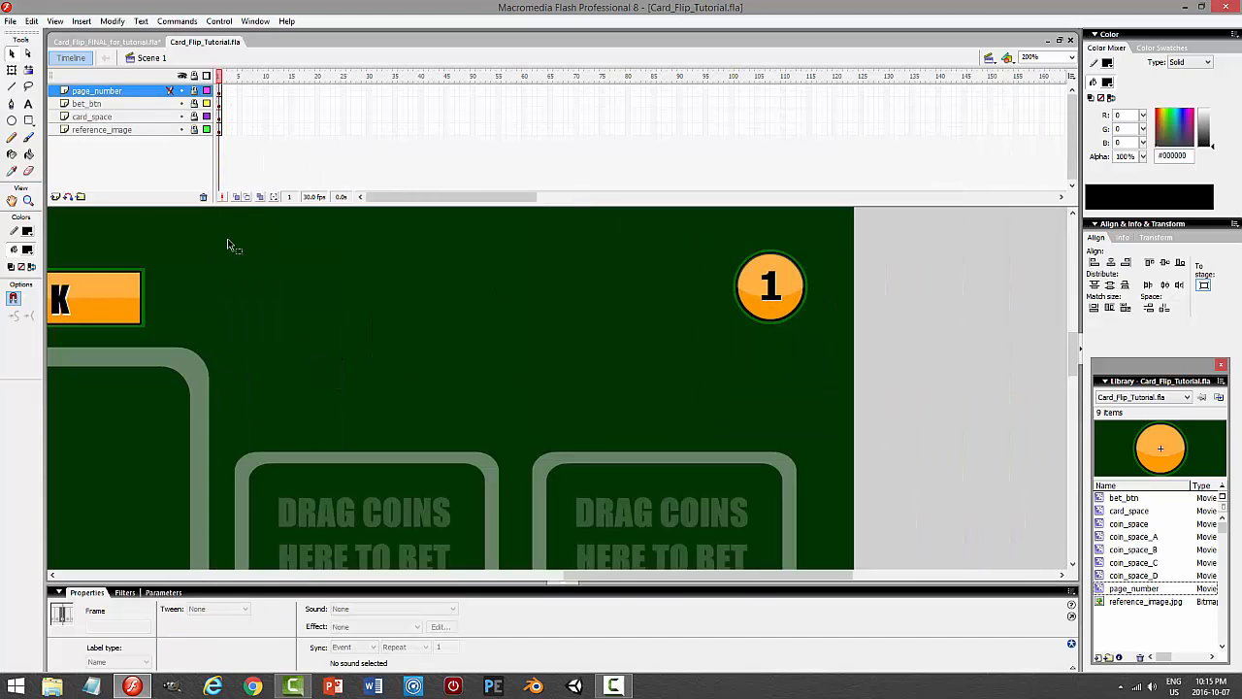
Add a new layer above page_number, name it ACTIONS and select its first frame.
click(55, 197)
double_click(114, 91)
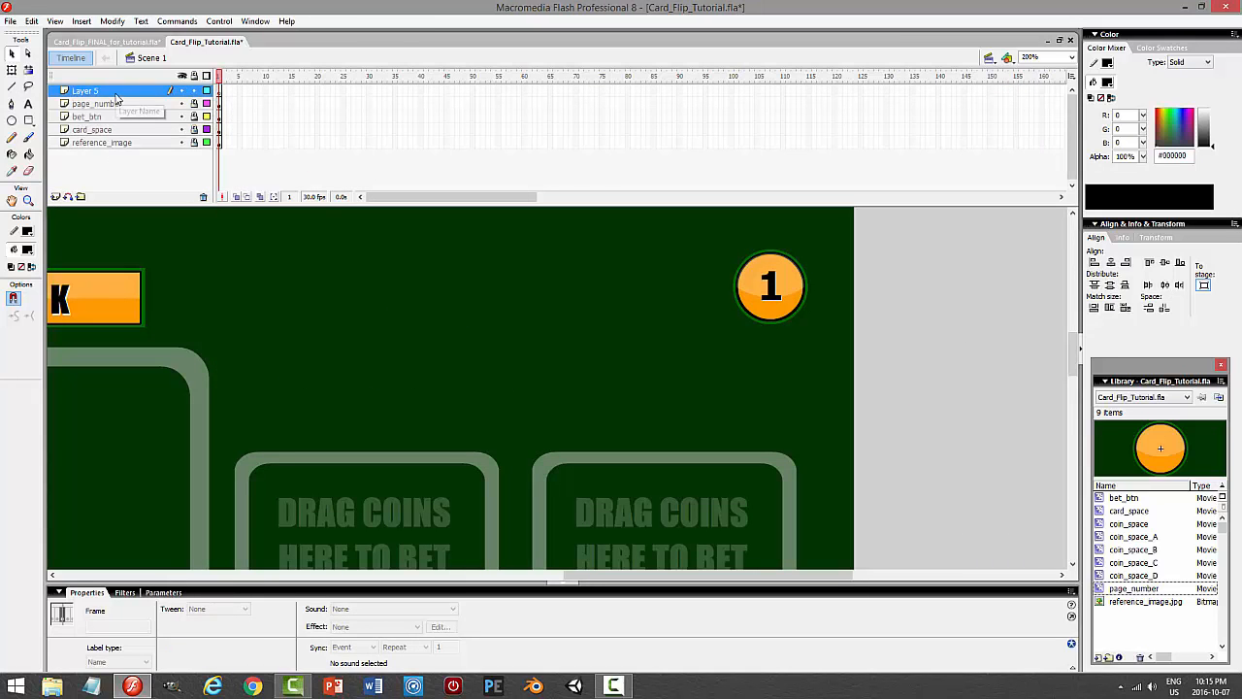
text(ACTIONS)
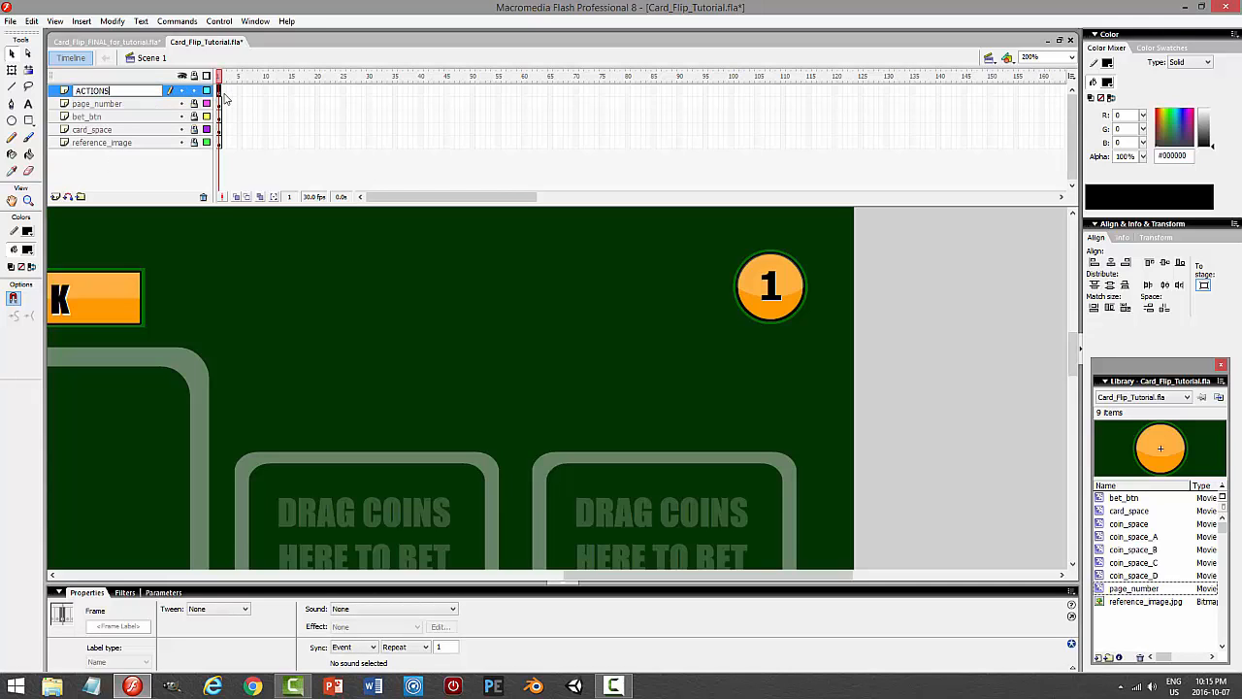
key(Return)
click(222, 90)
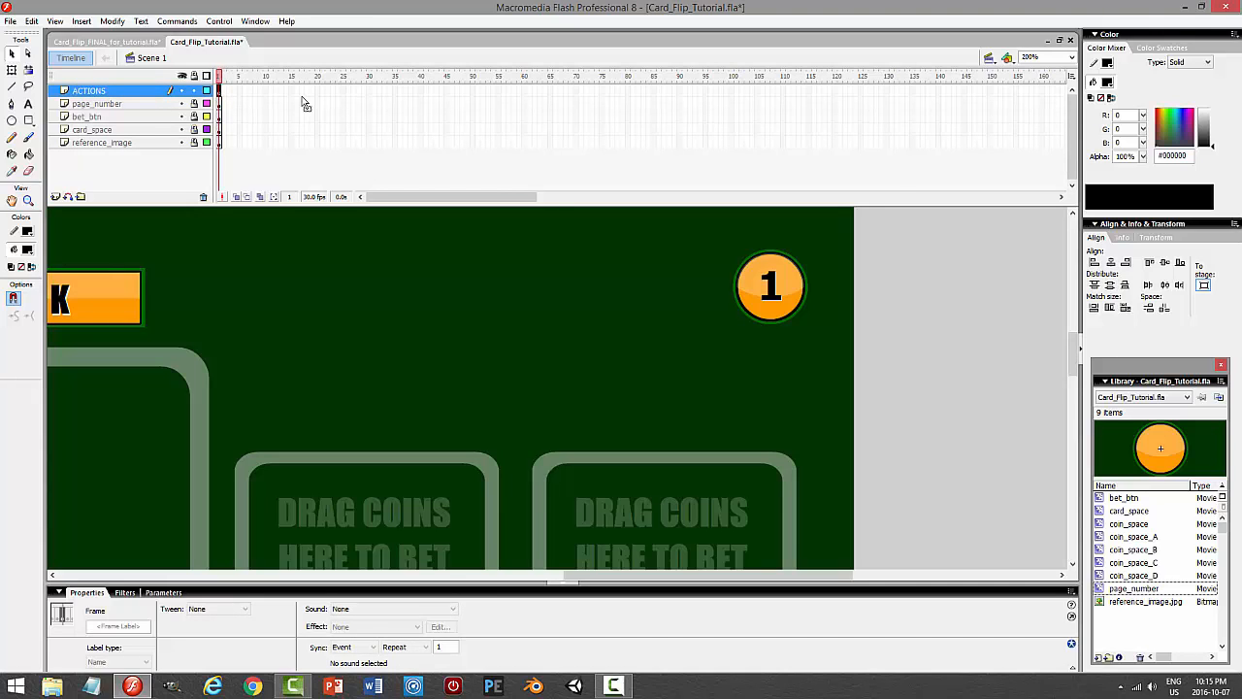
Add a stop(); script to the first frame of the ACTIONS layer and save the document.
key(F9)
text(stop();)
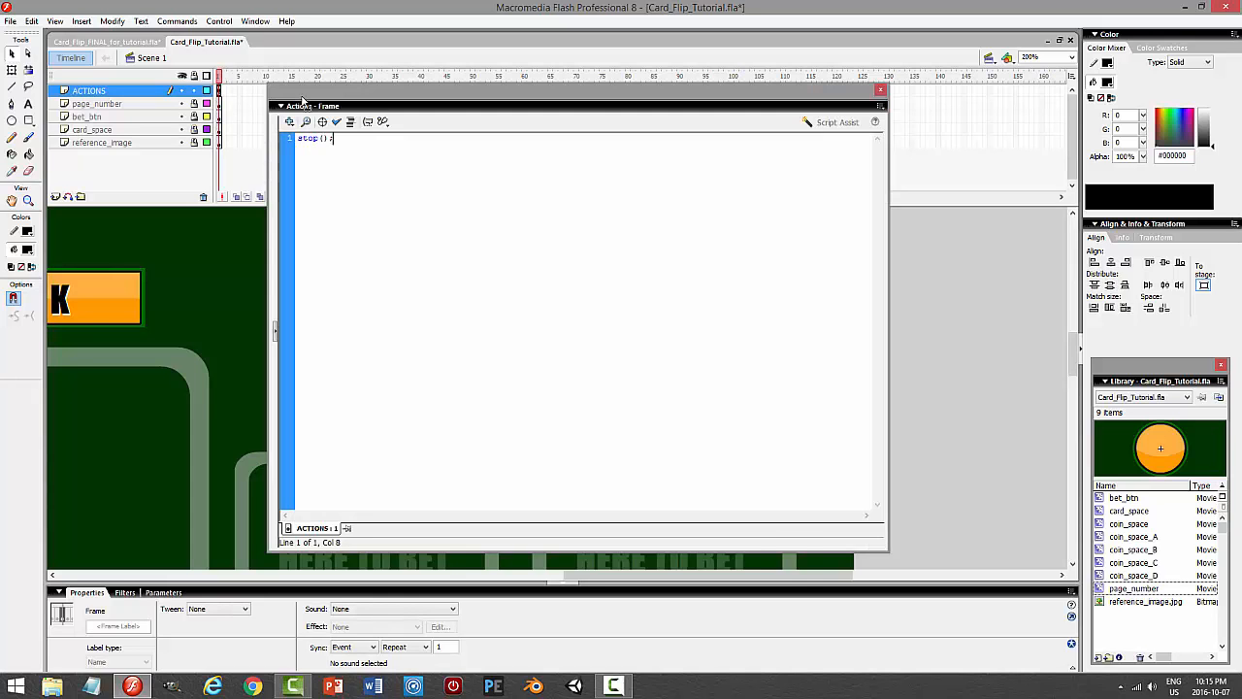
key(F9)
key(ctrl+s)
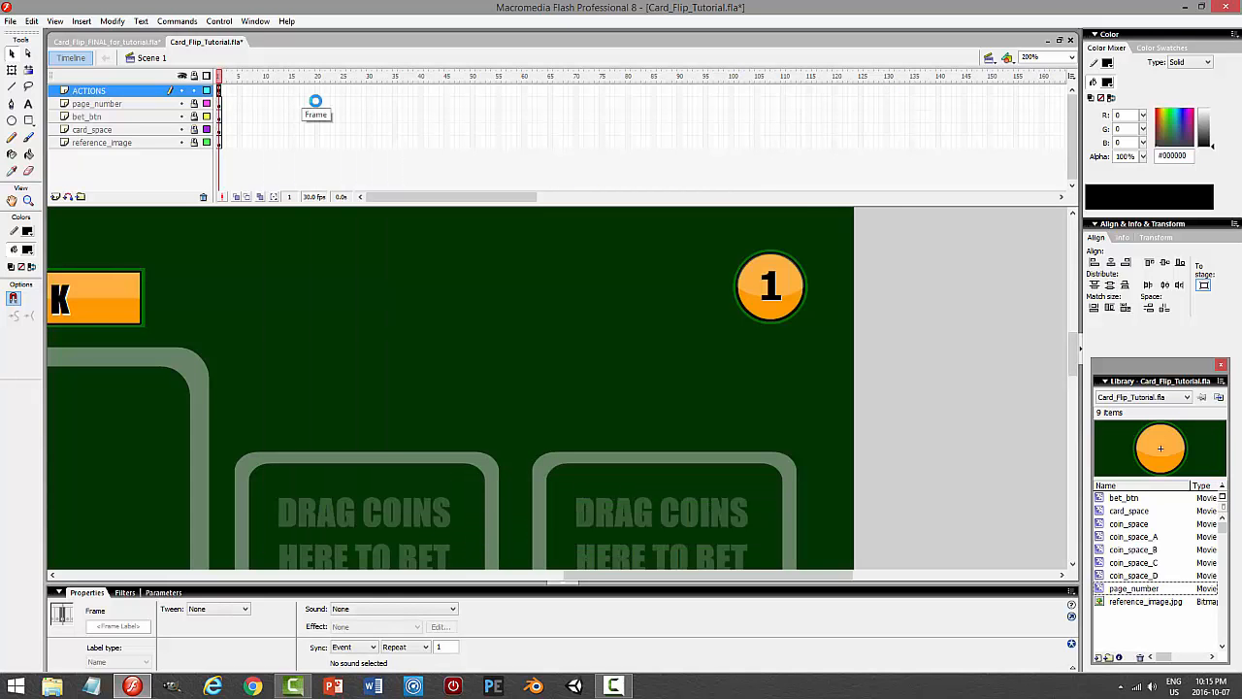
Test the movie to check the current game layout, and close the preview.
click(1007, 264)
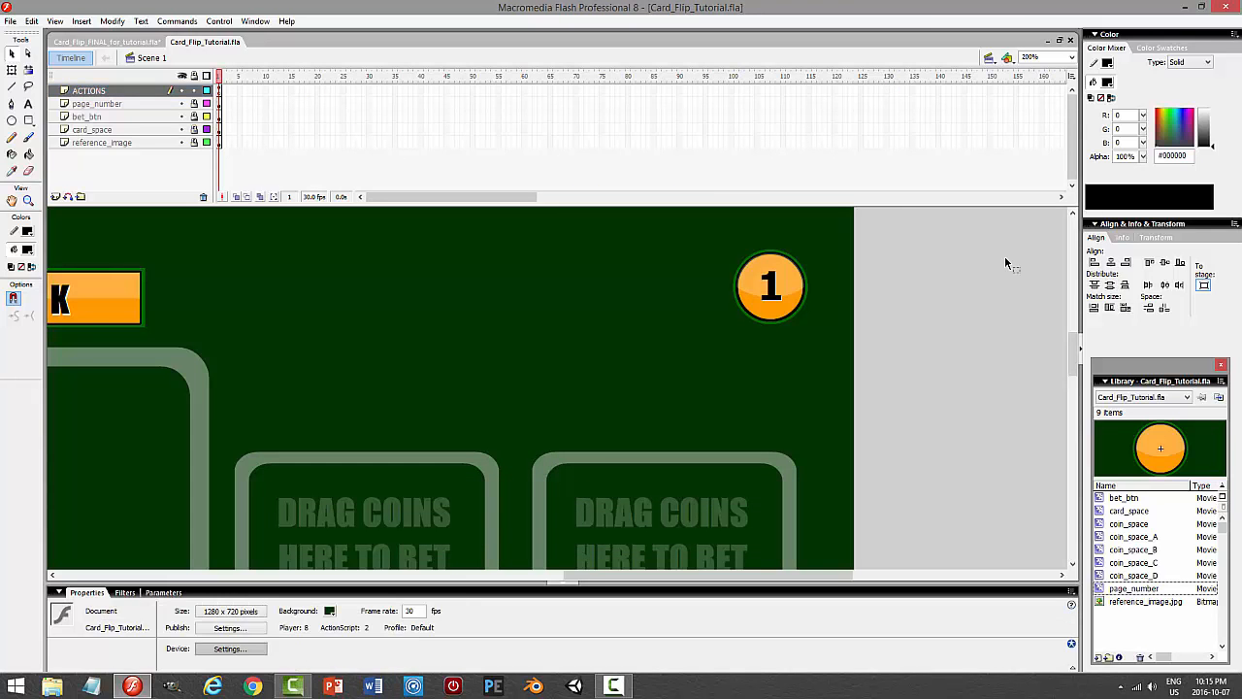
click(1071, 58)
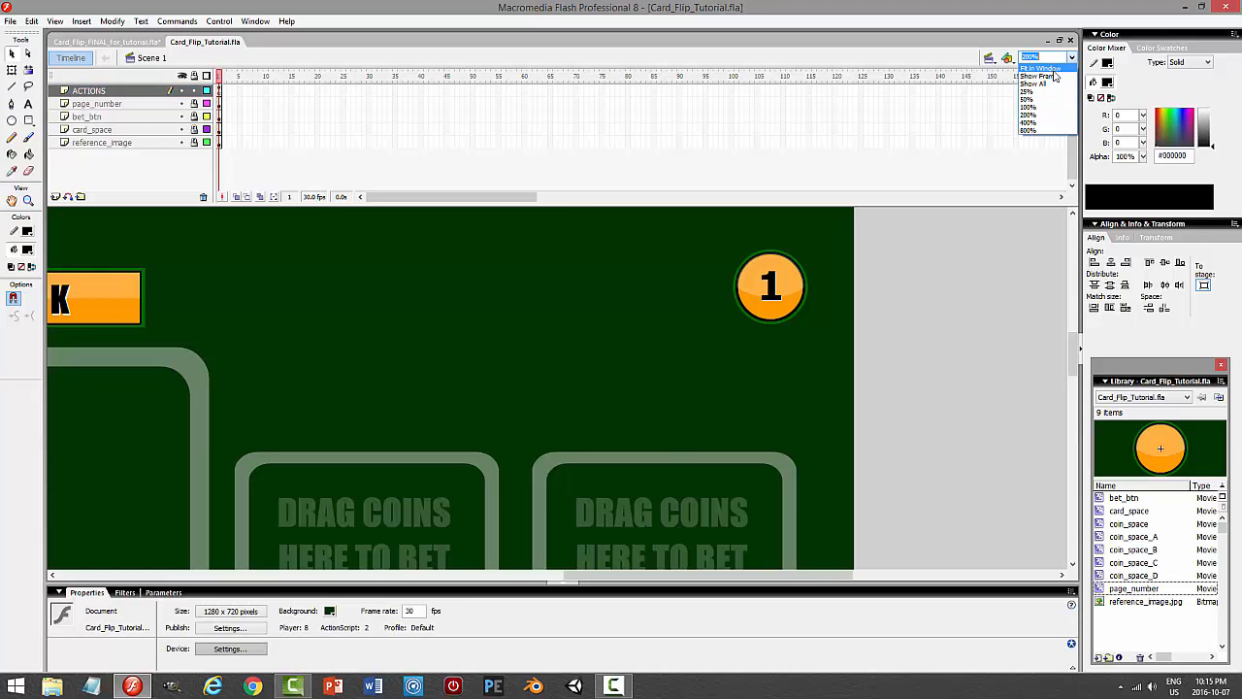
click(1046, 84)
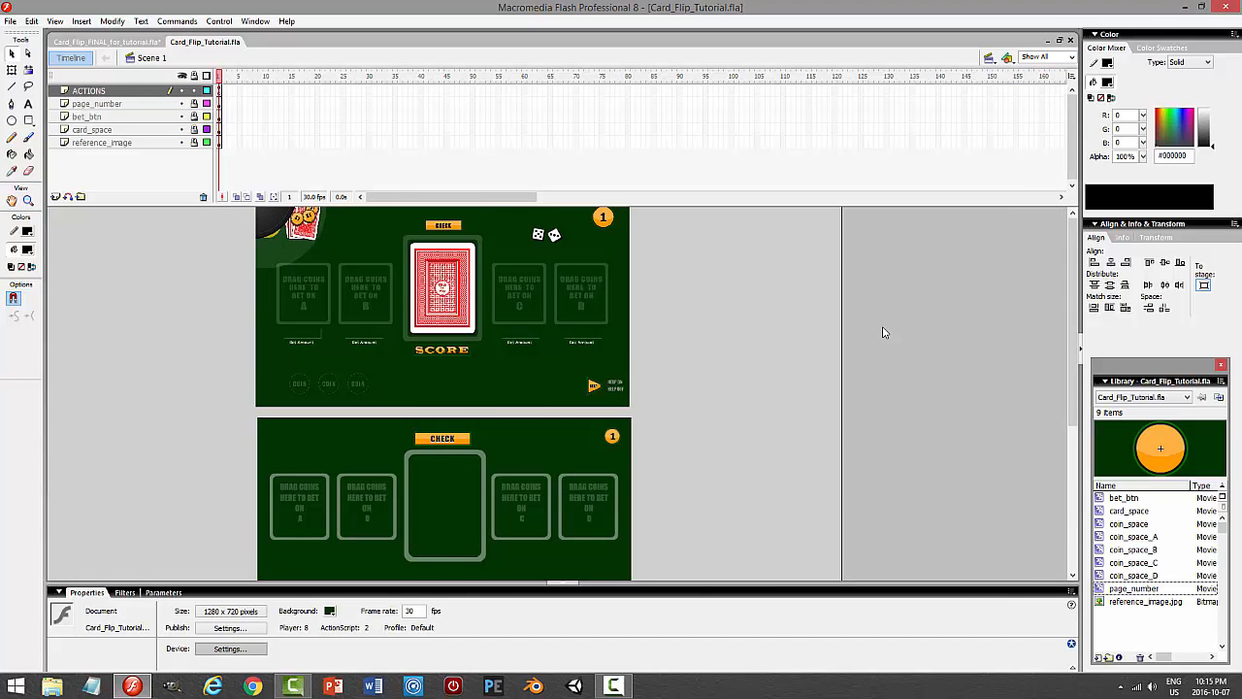
scroll(883, 333, down, 3)
key(ctrl+Return)
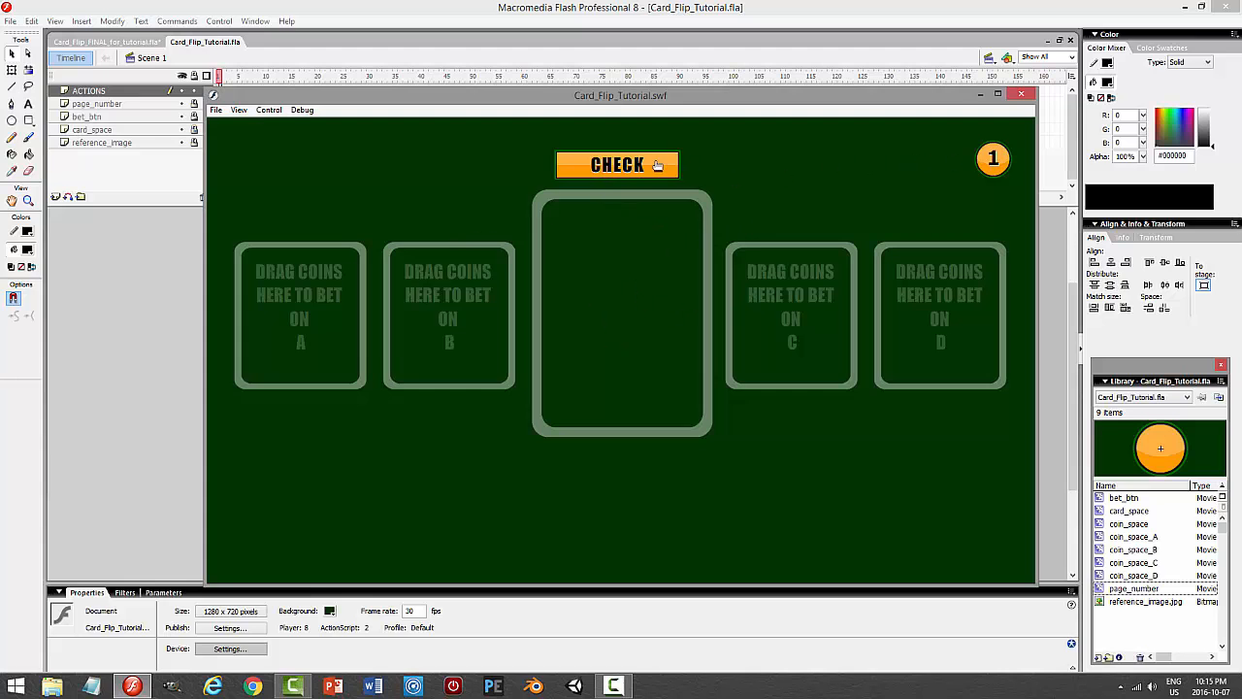
click(1021, 94)
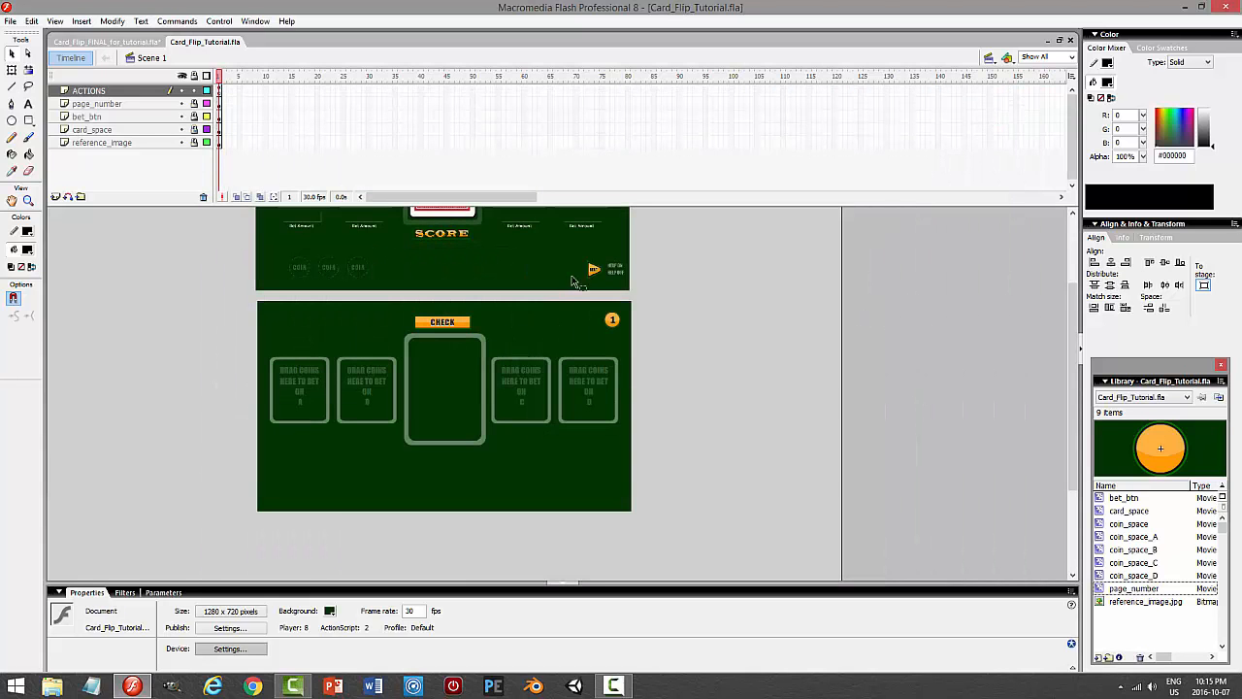
Nudge the page number badge slightly up in the unlocked page_number layer and lock that layer again.
click(219, 103)
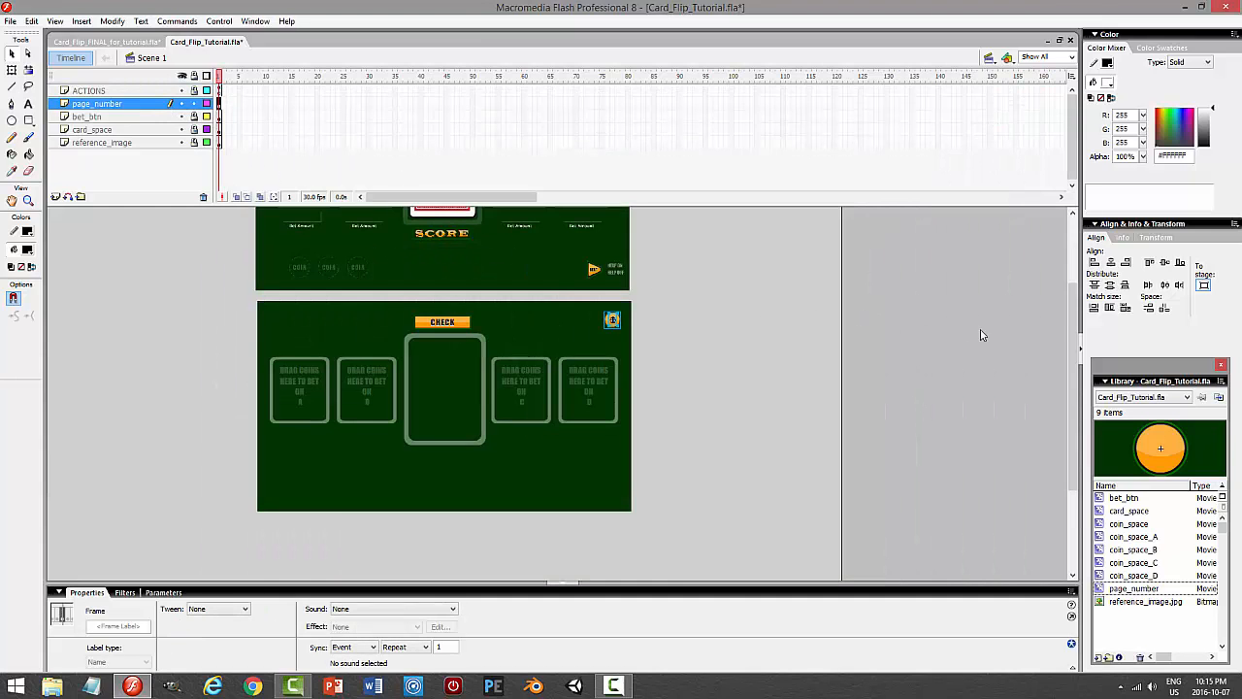
click(1073, 57)
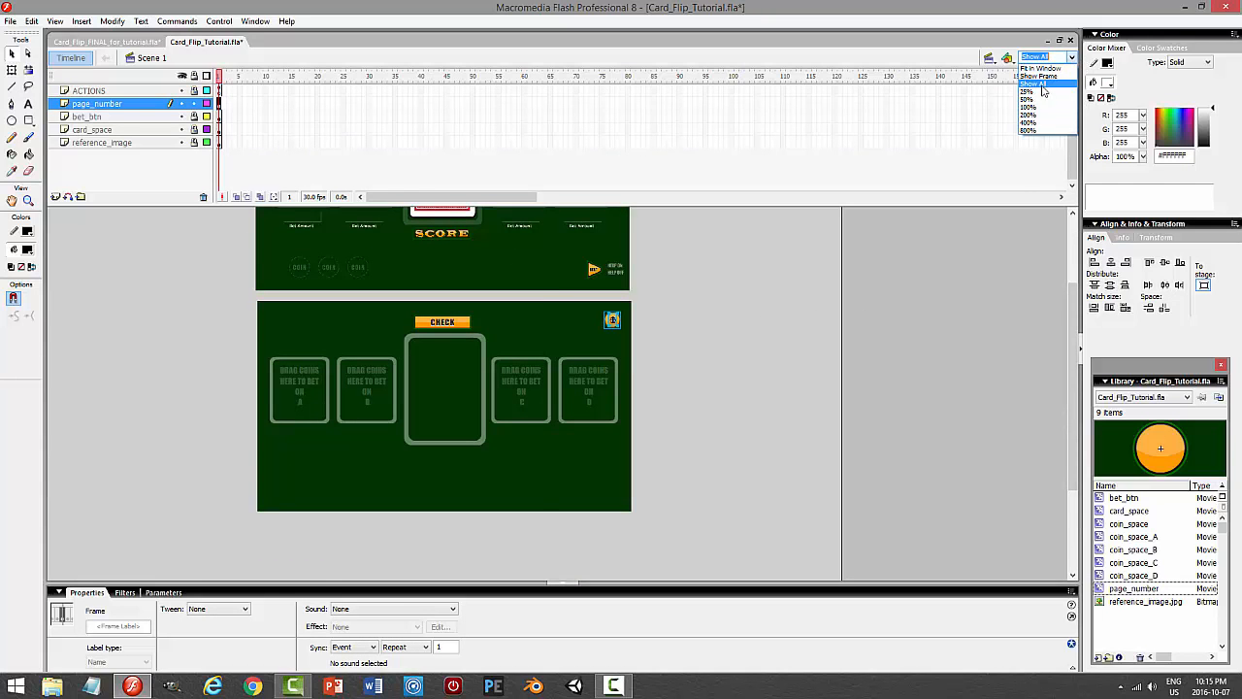
click(1037, 87)
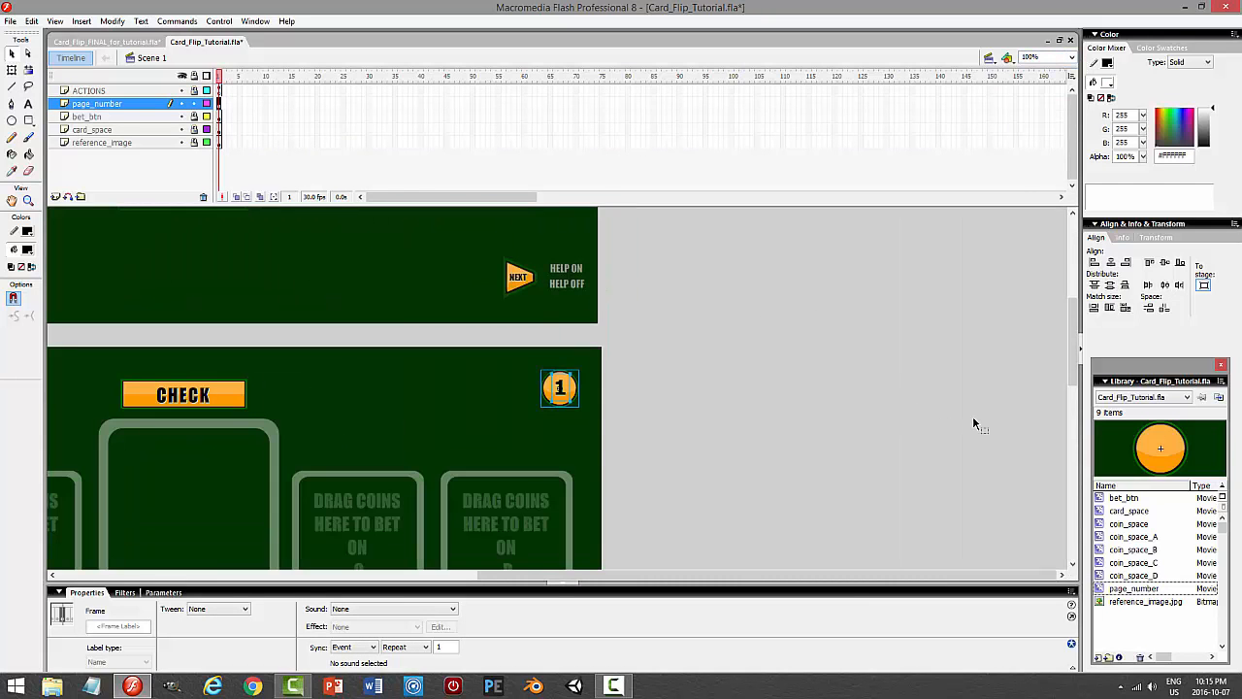
key(shift+Up)
click(816, 451)
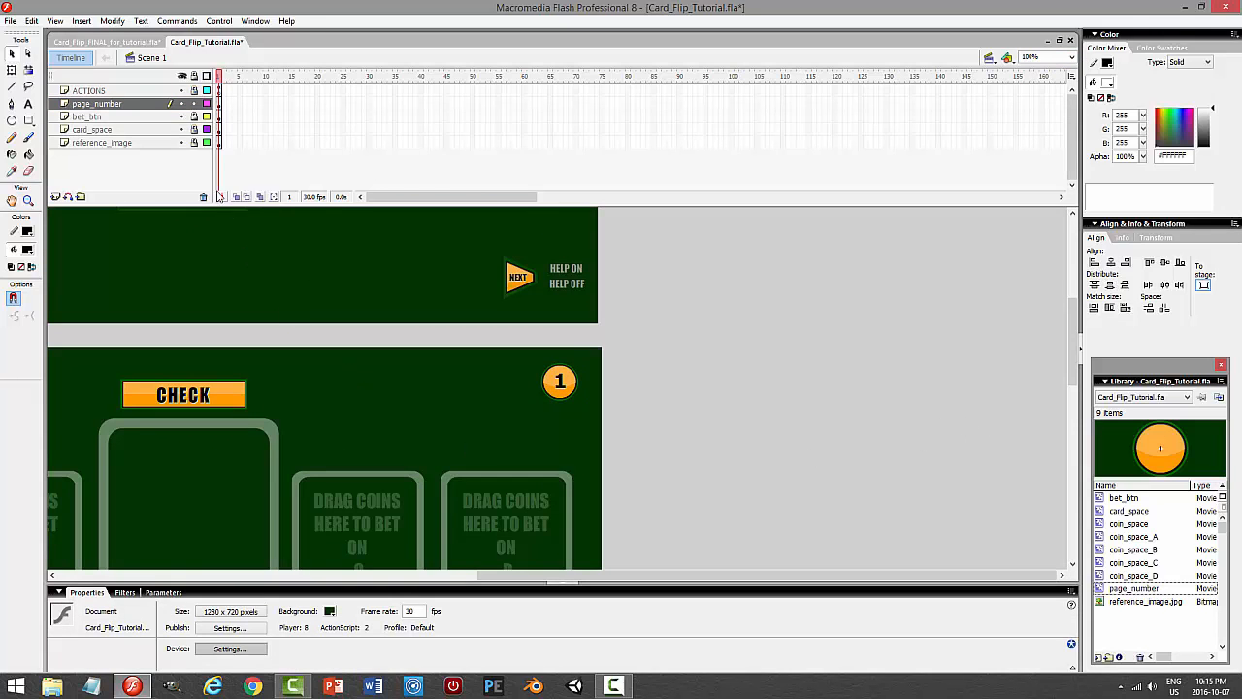
click(198, 105)
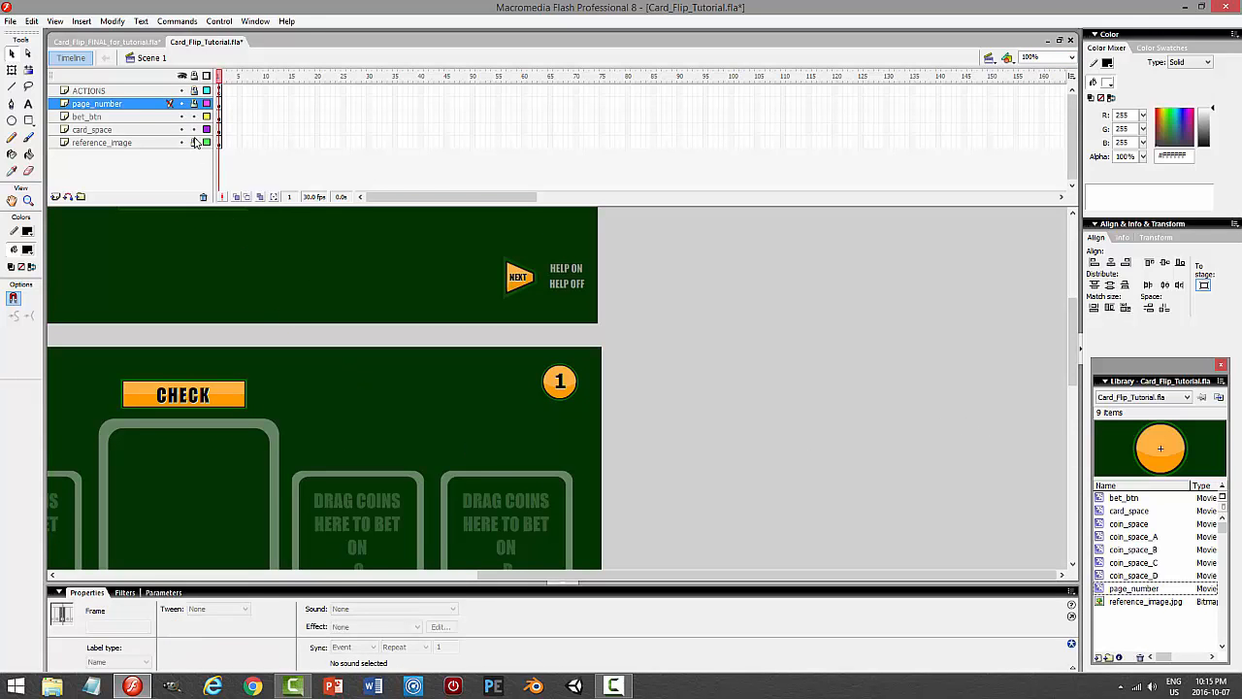
Select the contents of the bet_btn, card_space and reference_image layers together and nudge them two large increments down.
click(120, 117)
shift+click(118, 131)
shift+click(107, 143)
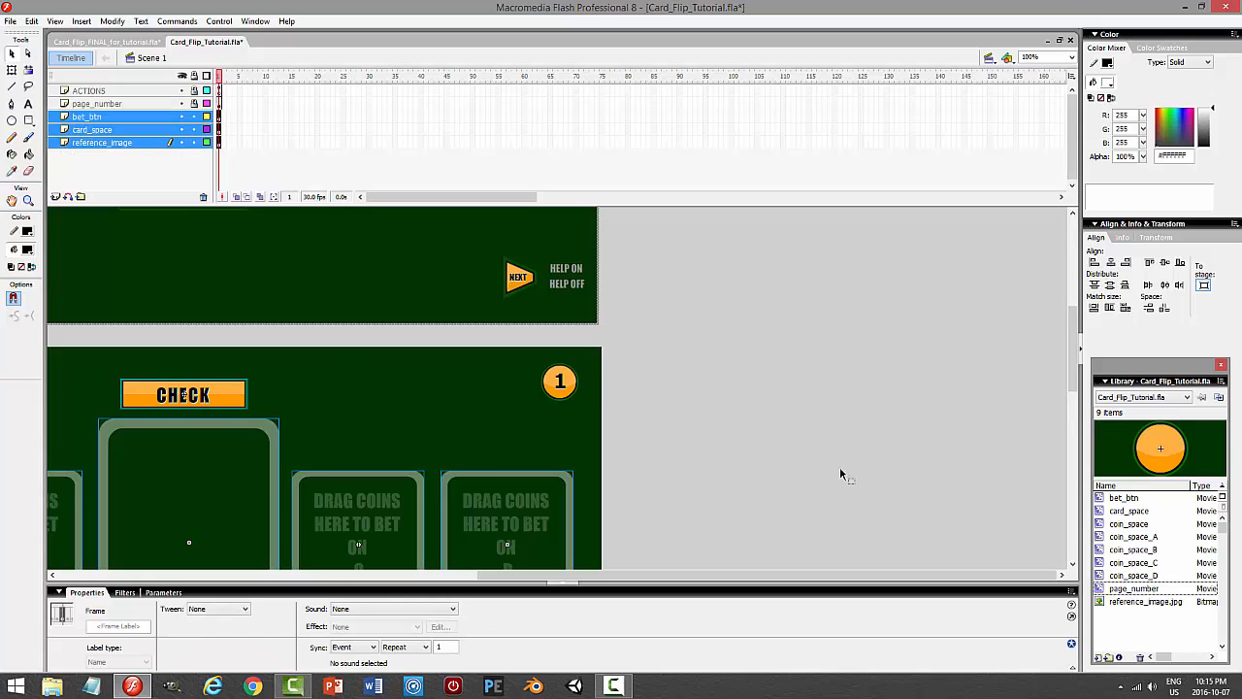
click(1072, 60)
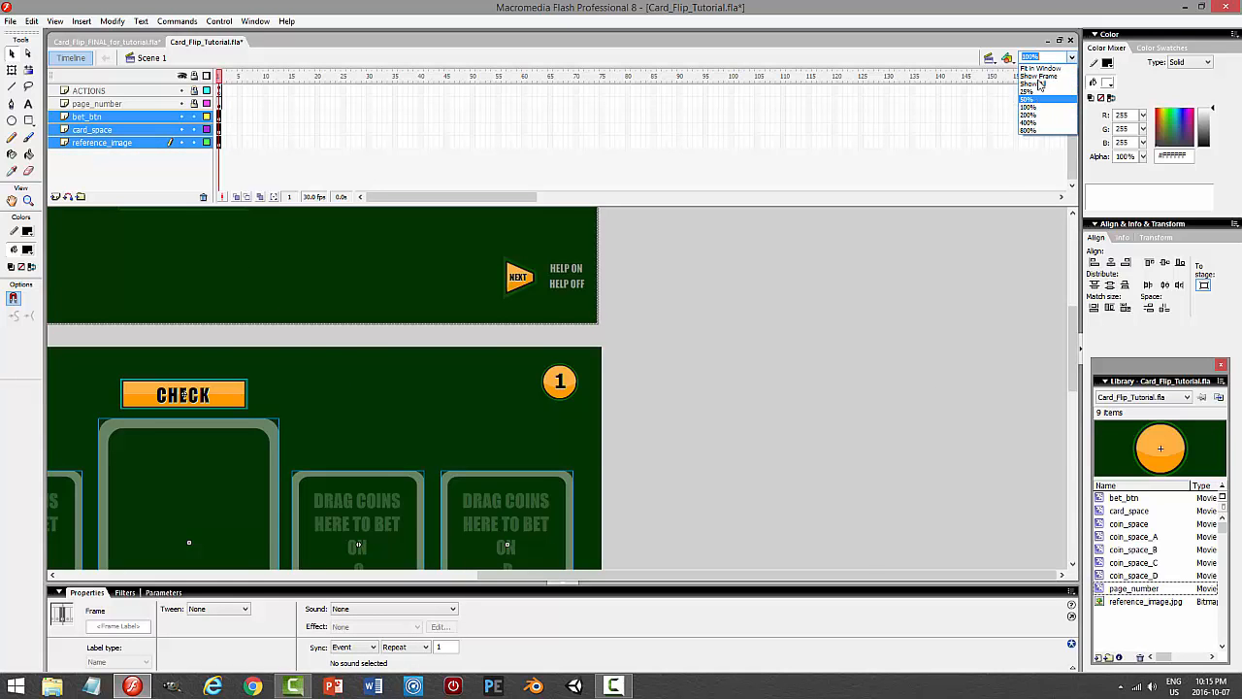
click(1043, 123)
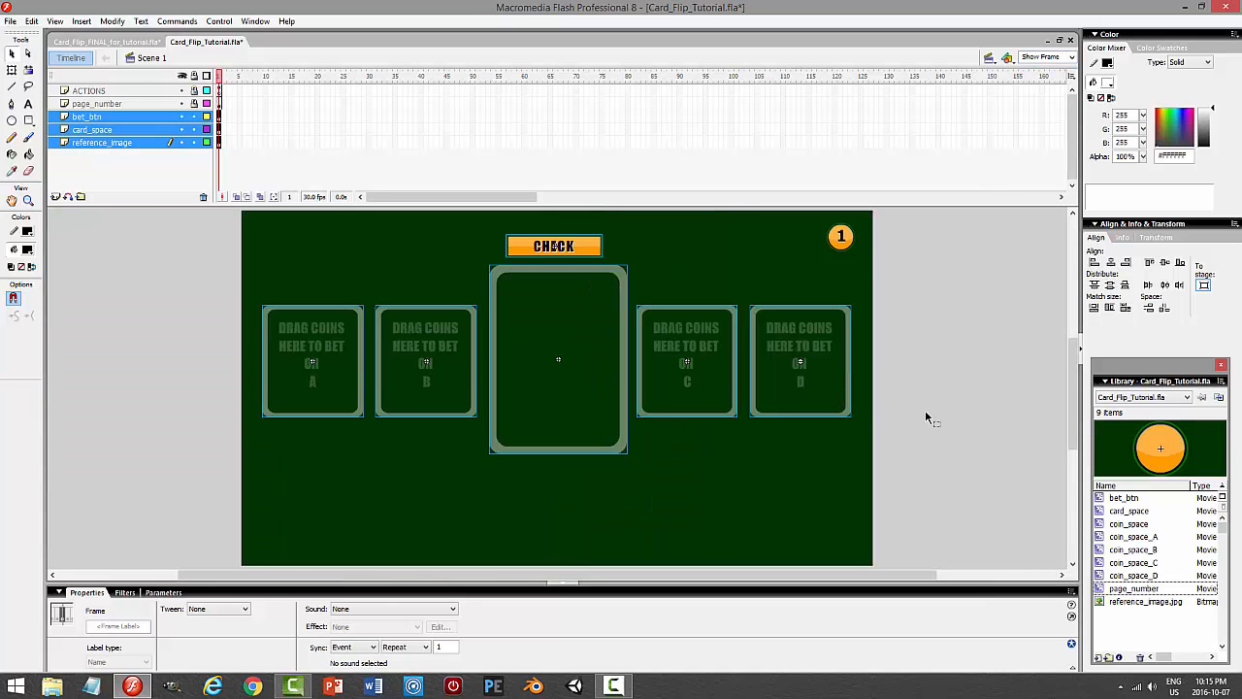
key(shift+Down)
key(shift+Down)
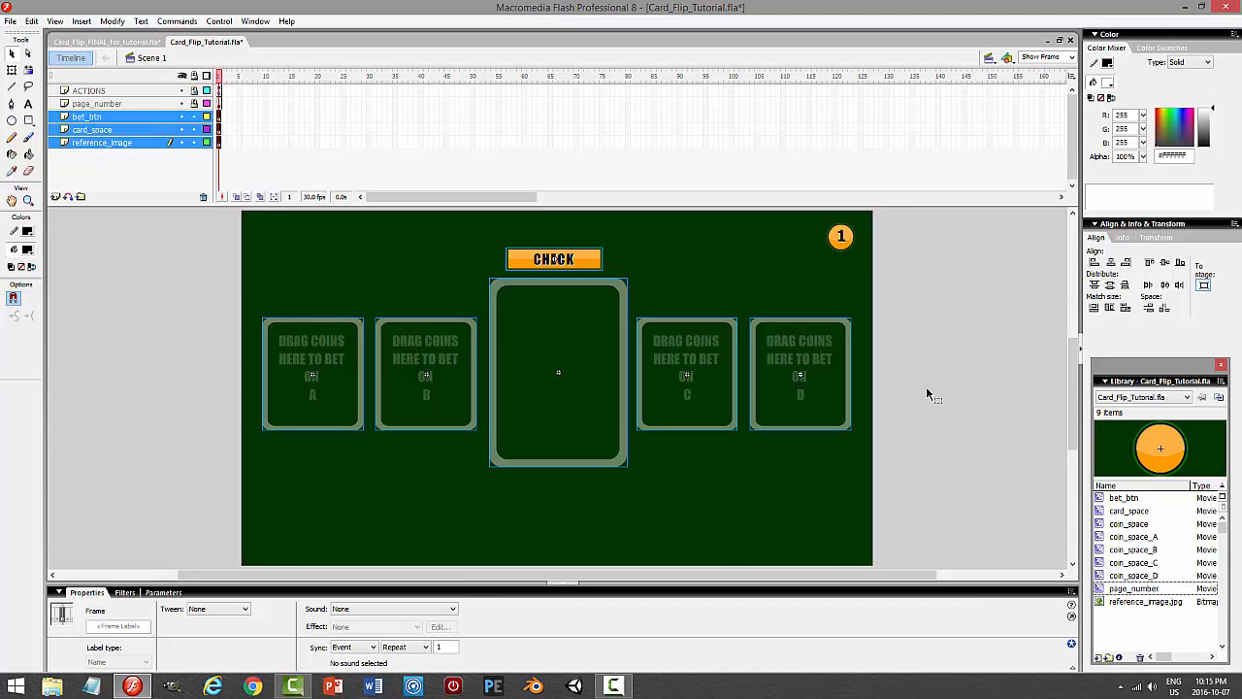
Test the movie, lock the bet_btn, card_space and reference_image layers again and save the document.
click(1034, 377)
key(ctrl+Return)
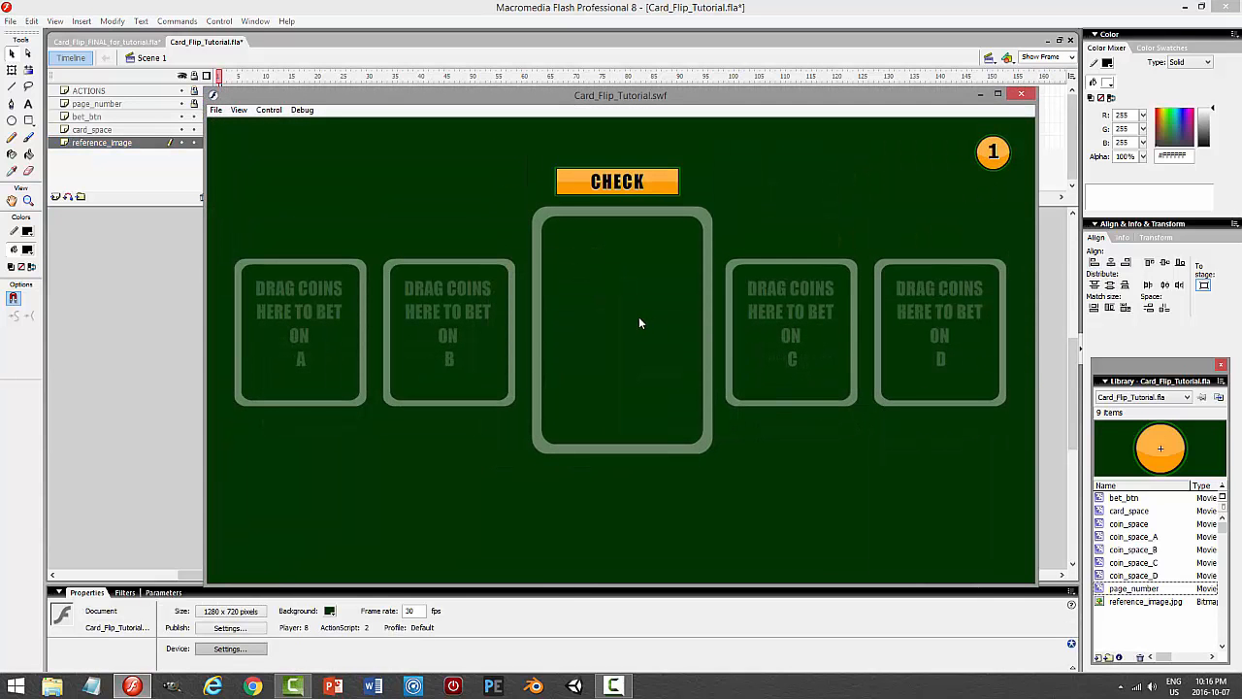
click(1022, 96)
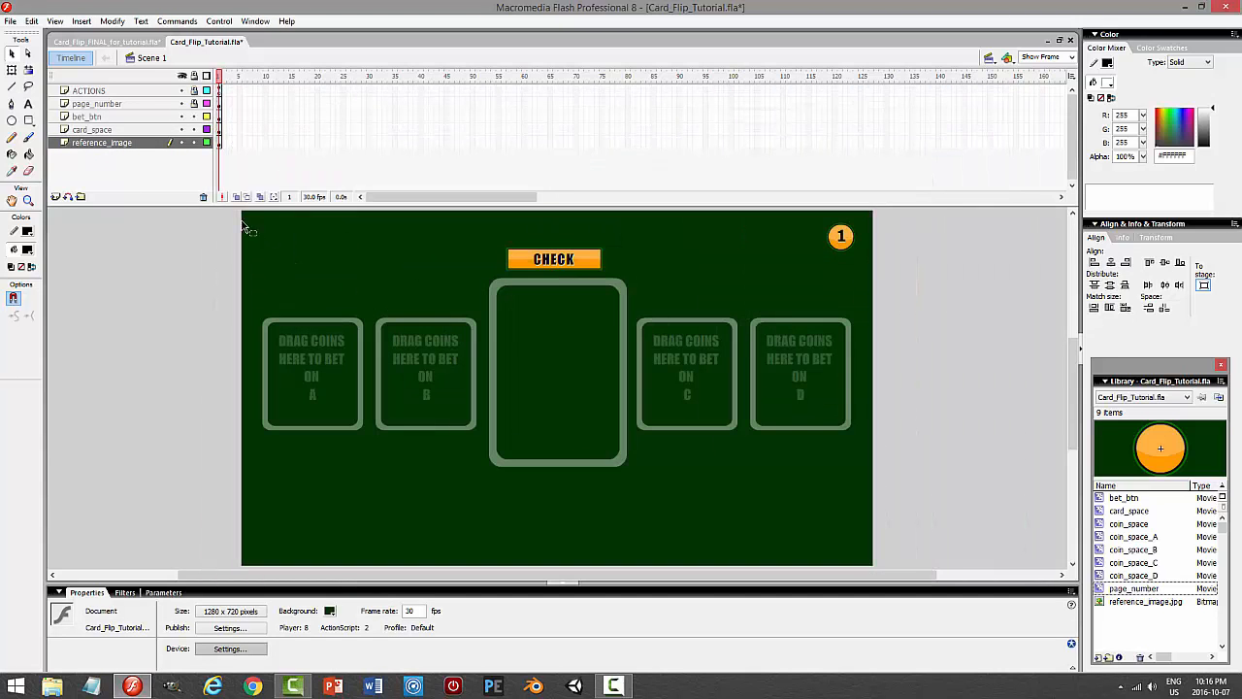
drag(194, 142, 195, 117)
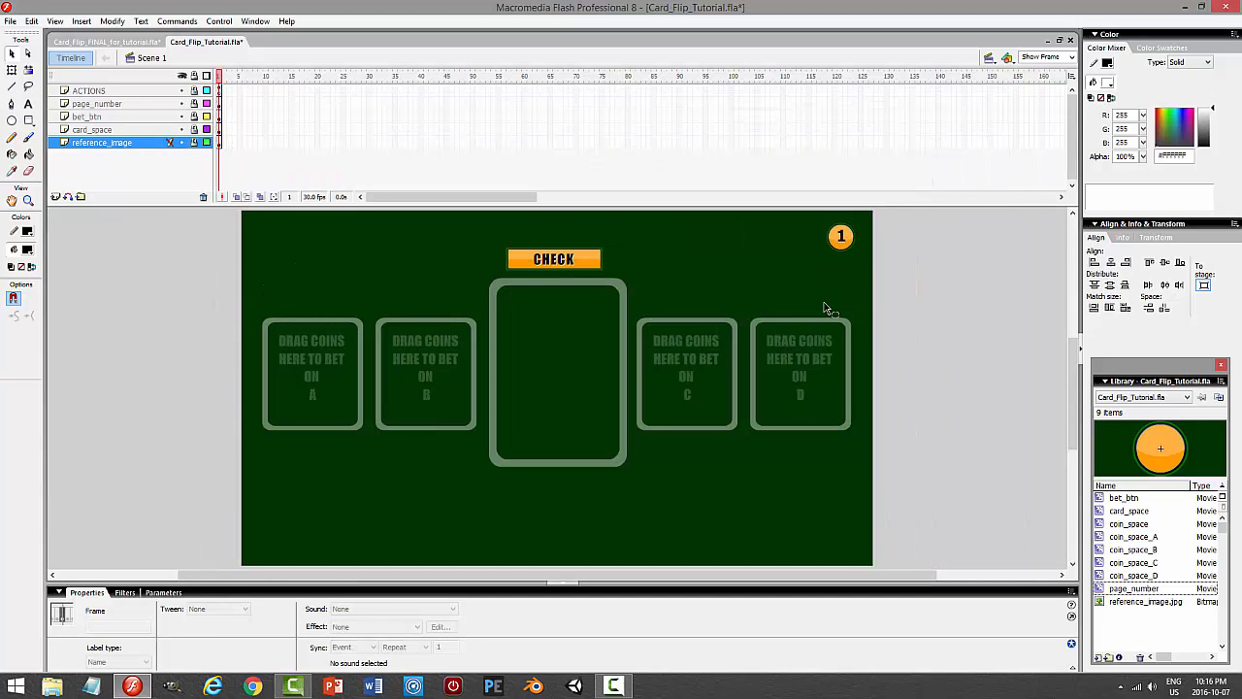
key(ctrl+s)
click(962, 314)
Check the NEXT button in the reference image, add a new layer above page_number and name it next_btn.
scroll(963, 313, up, 5)
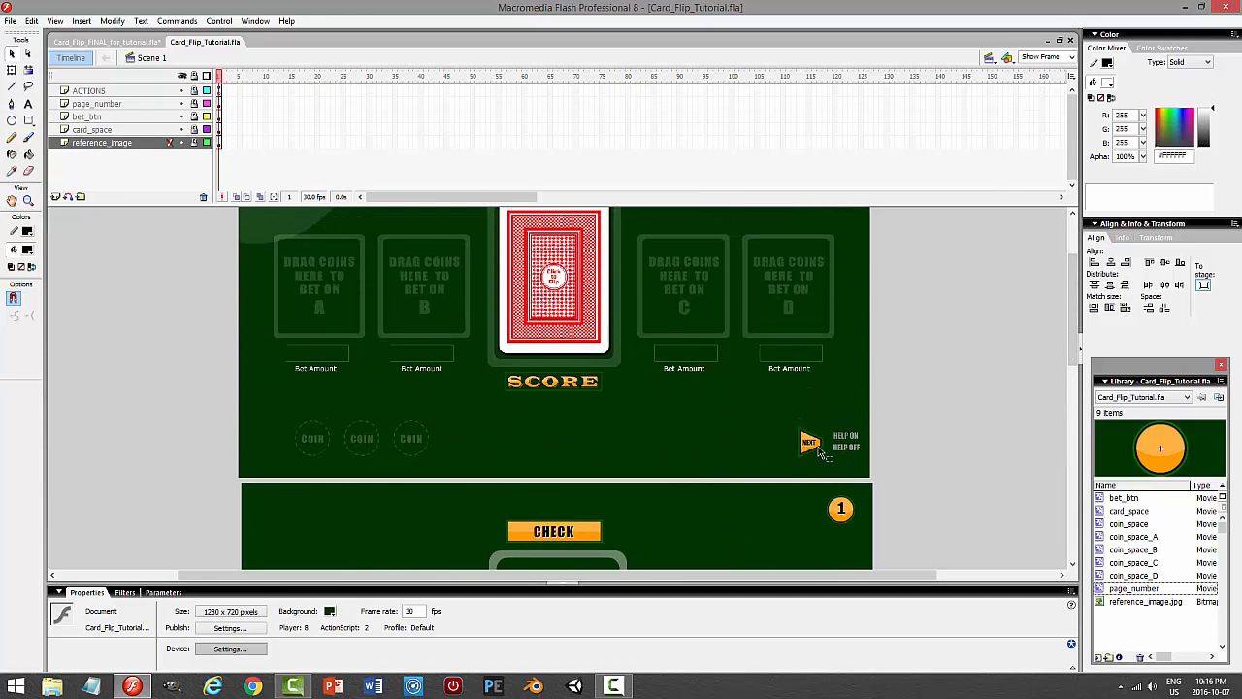
click(1073, 58)
click(1039, 109)
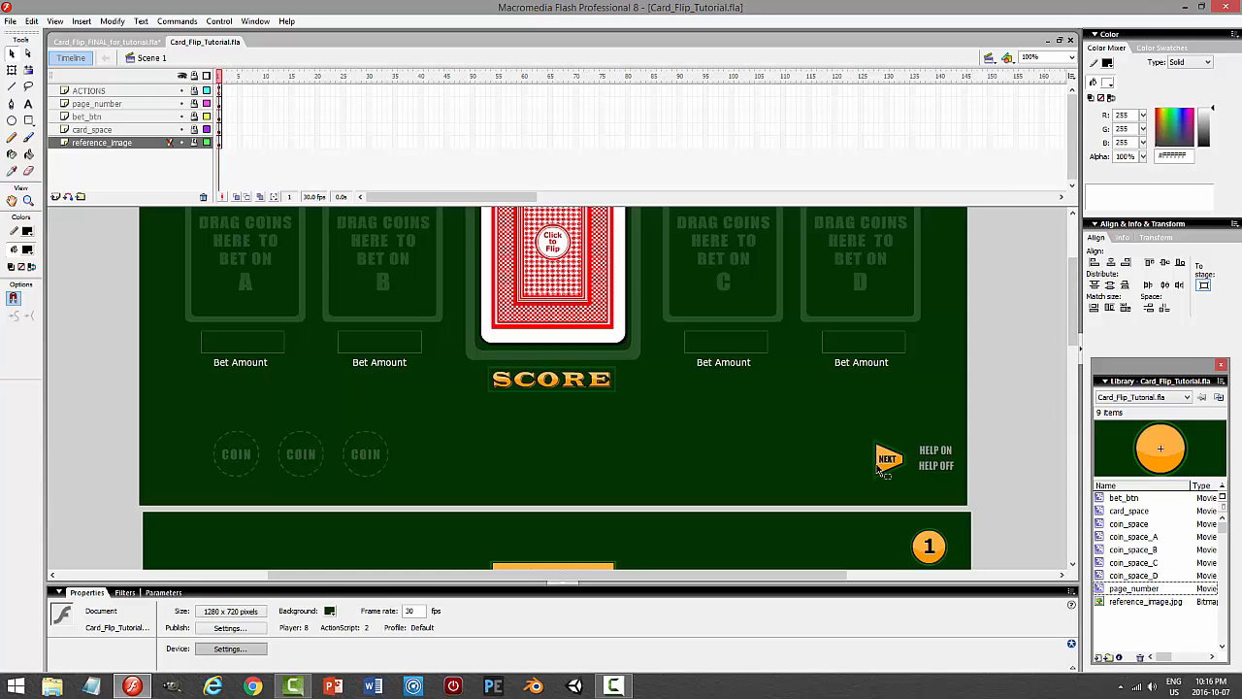
drag(1071, 303, 1071, 398)
click(134, 104)
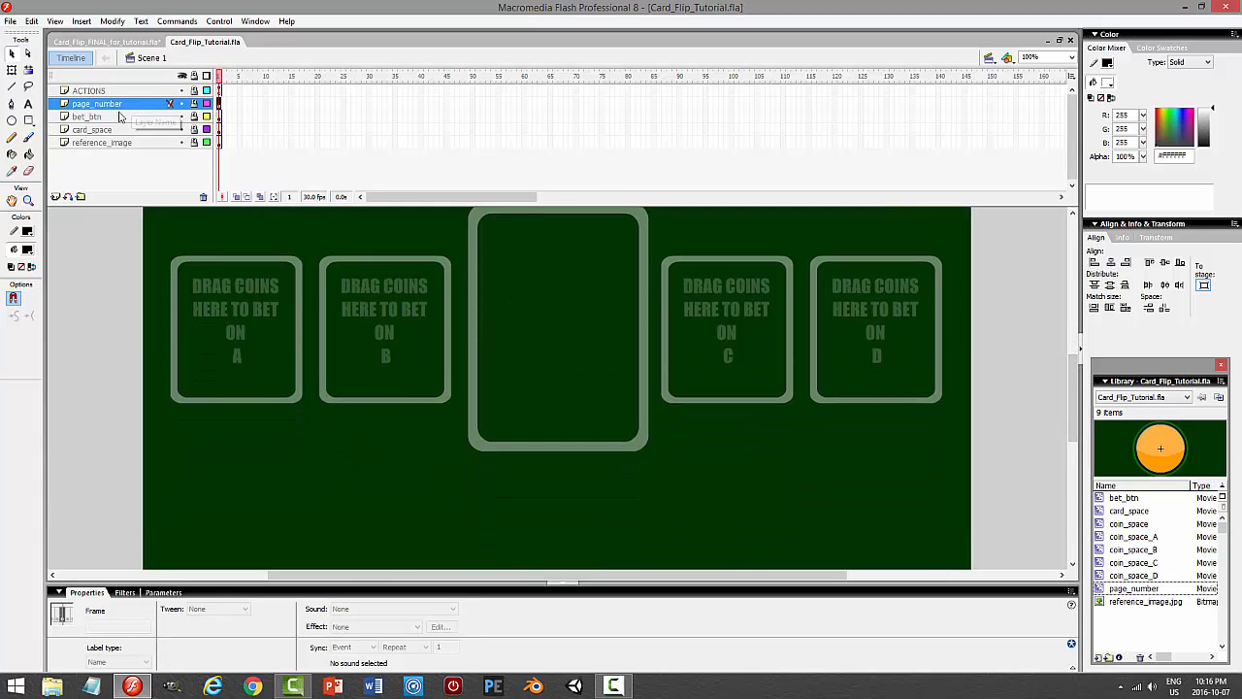
click(56, 197)
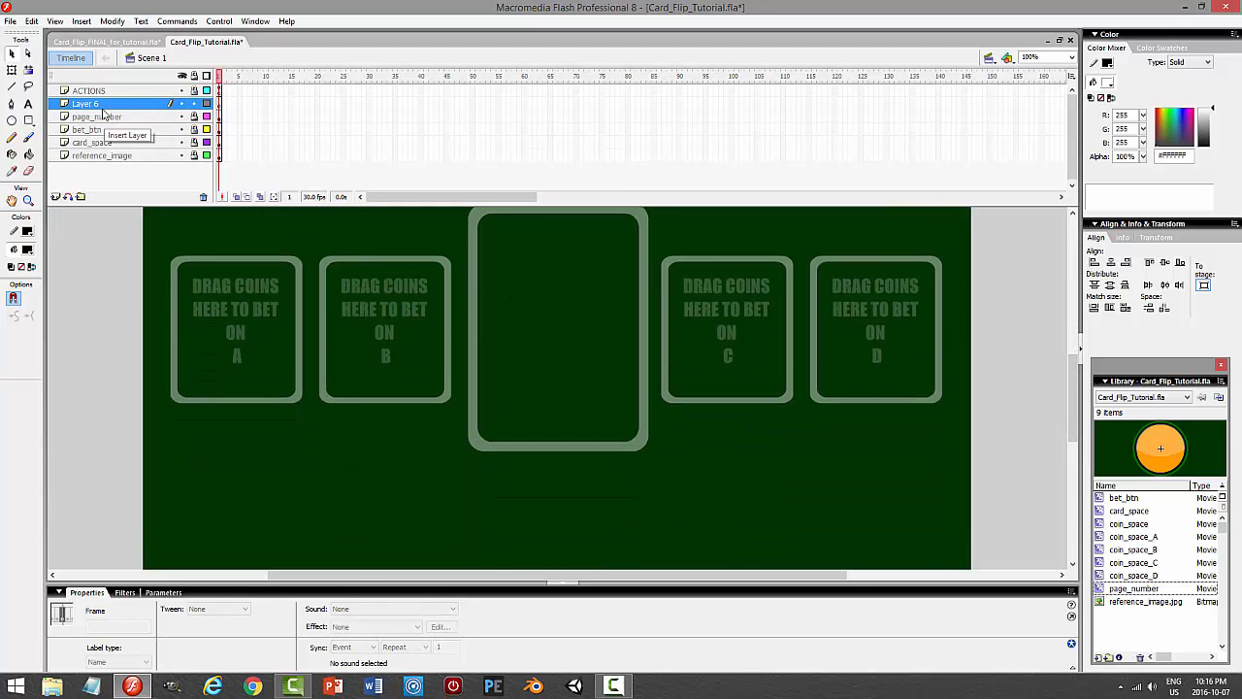
double_click(103, 104)
text(next_btn)
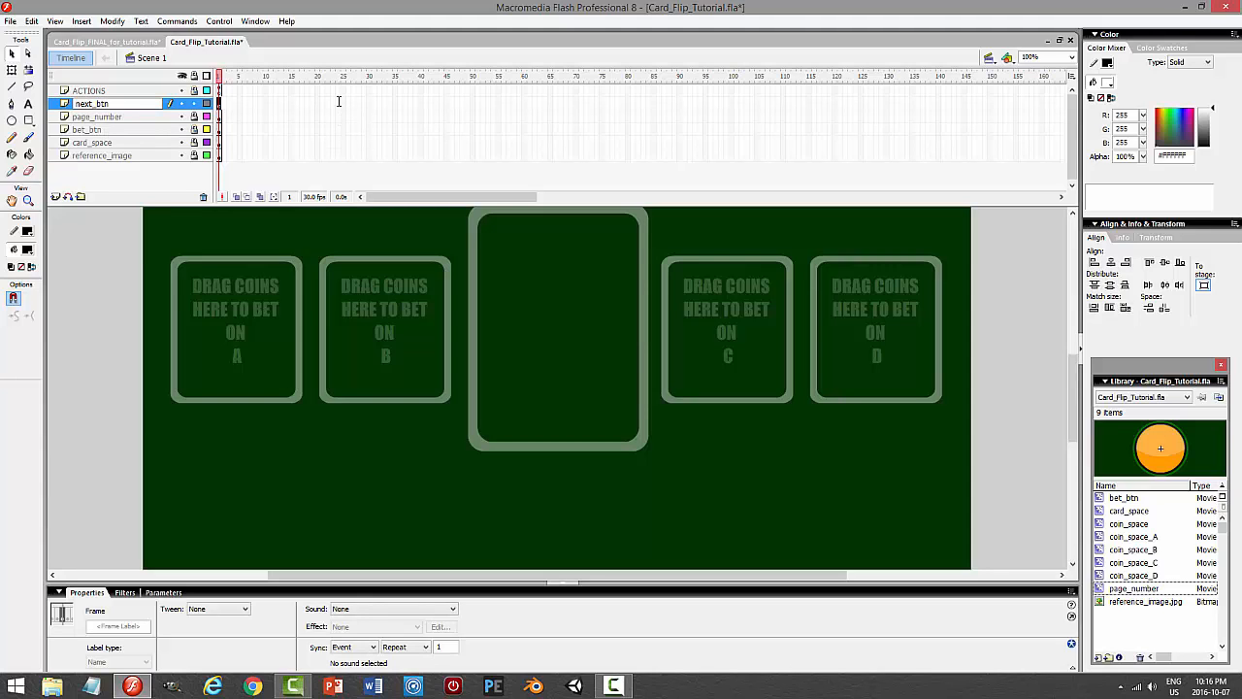
key(Return)
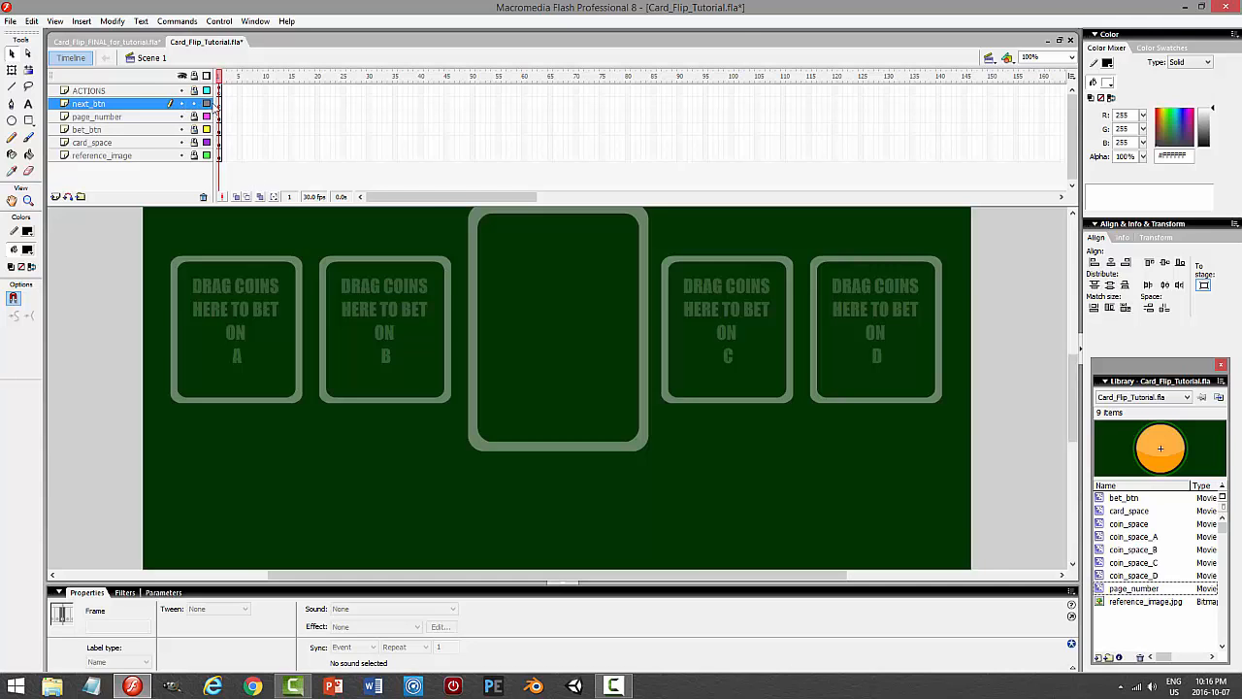
Draw an orange (#FF9900) rectangle with a black outline, about 81 by 53 px, near the stage's lower-right corner.
key(r)
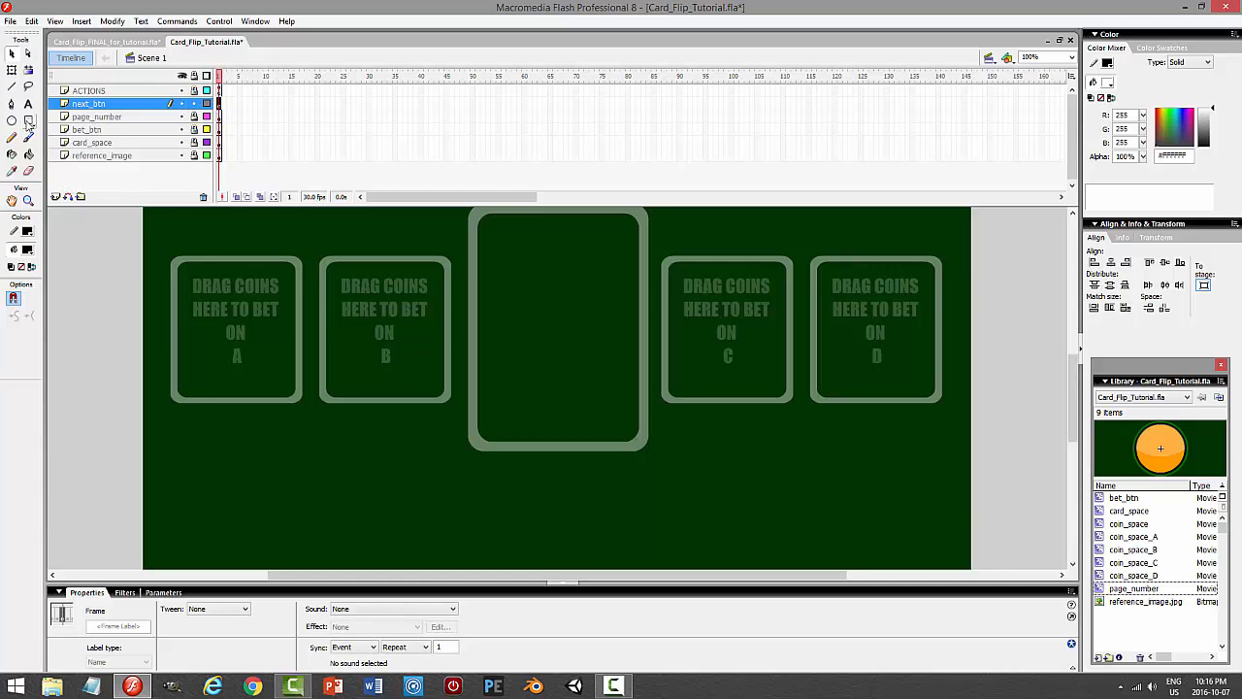
click(28, 251)
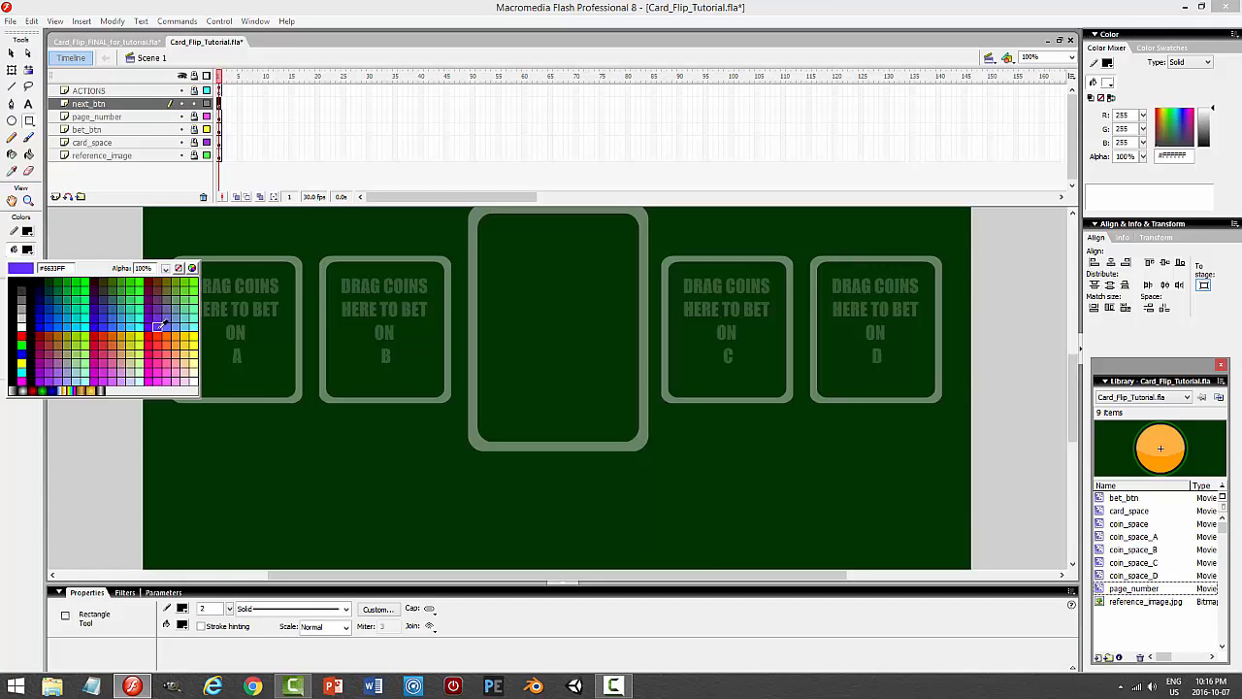
click(170, 334)
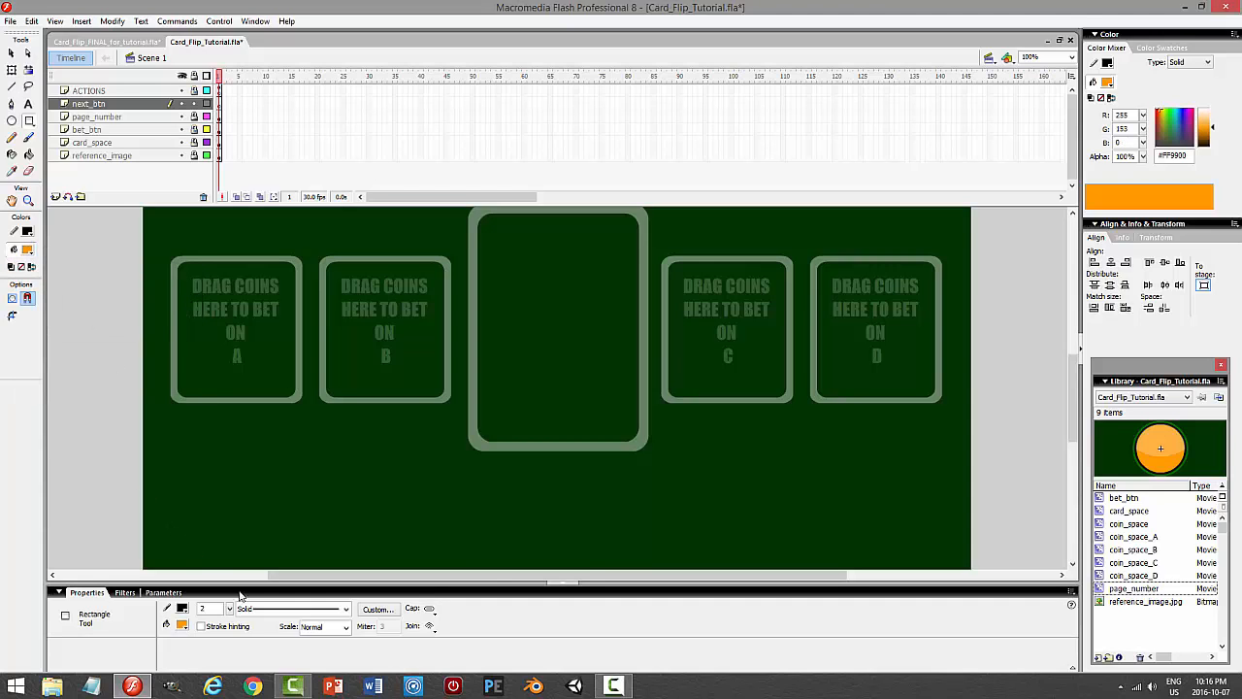
drag(1071, 387, 1071, 407)
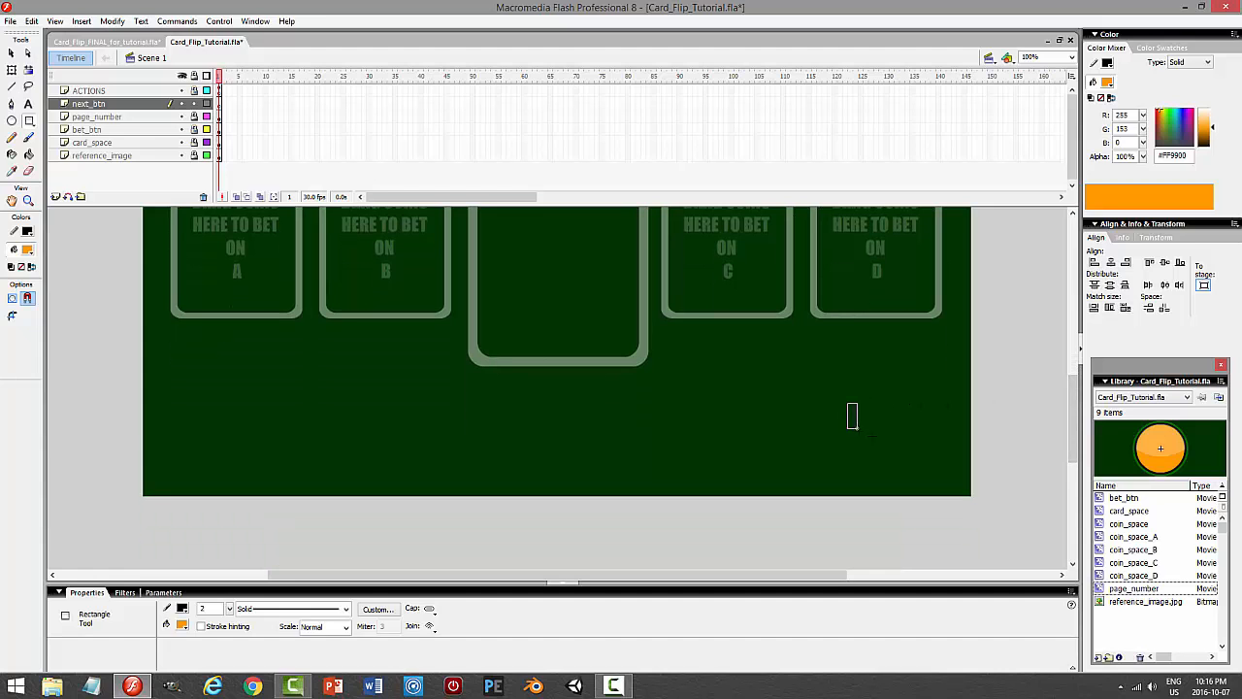
drag(857, 428, 900, 436)
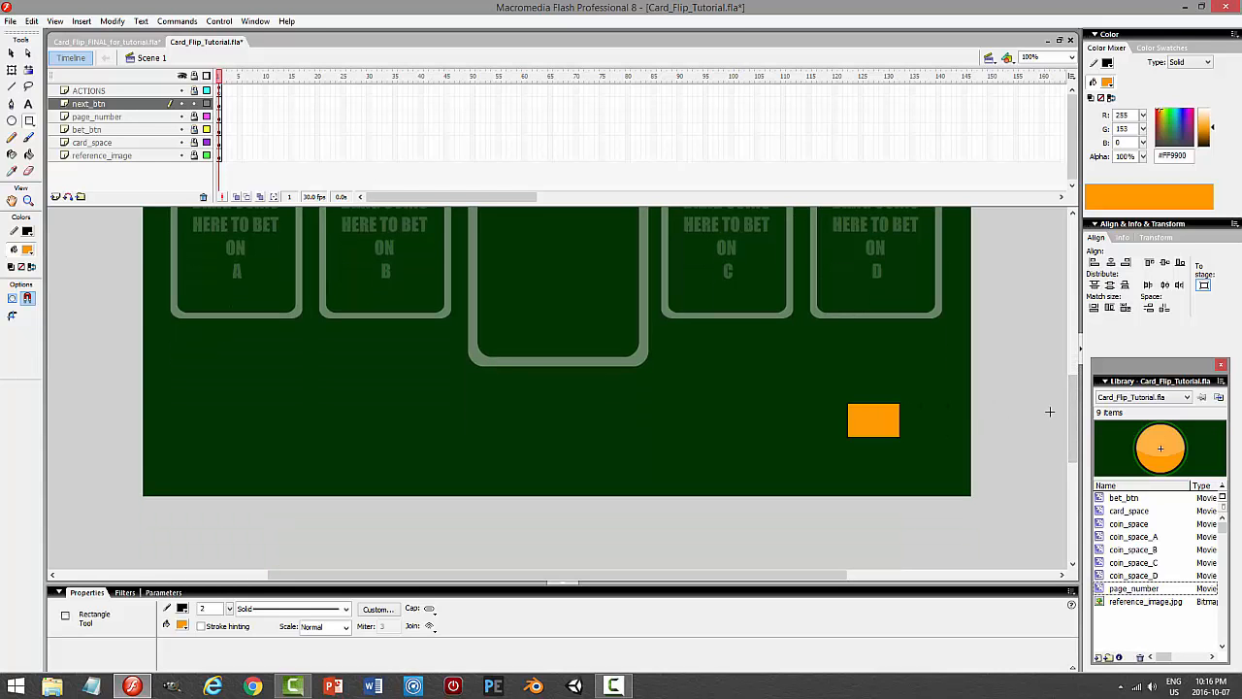
Select the orange rectangle and distort its right corners symmetrically inward to taper it into an arrow-like shape pointing right.
mouse_move(1071, 408)
mouse_down()
mouse_move(1080, 324)
mouse_move(1079, 406)
mouse_up()
click(13, 54)
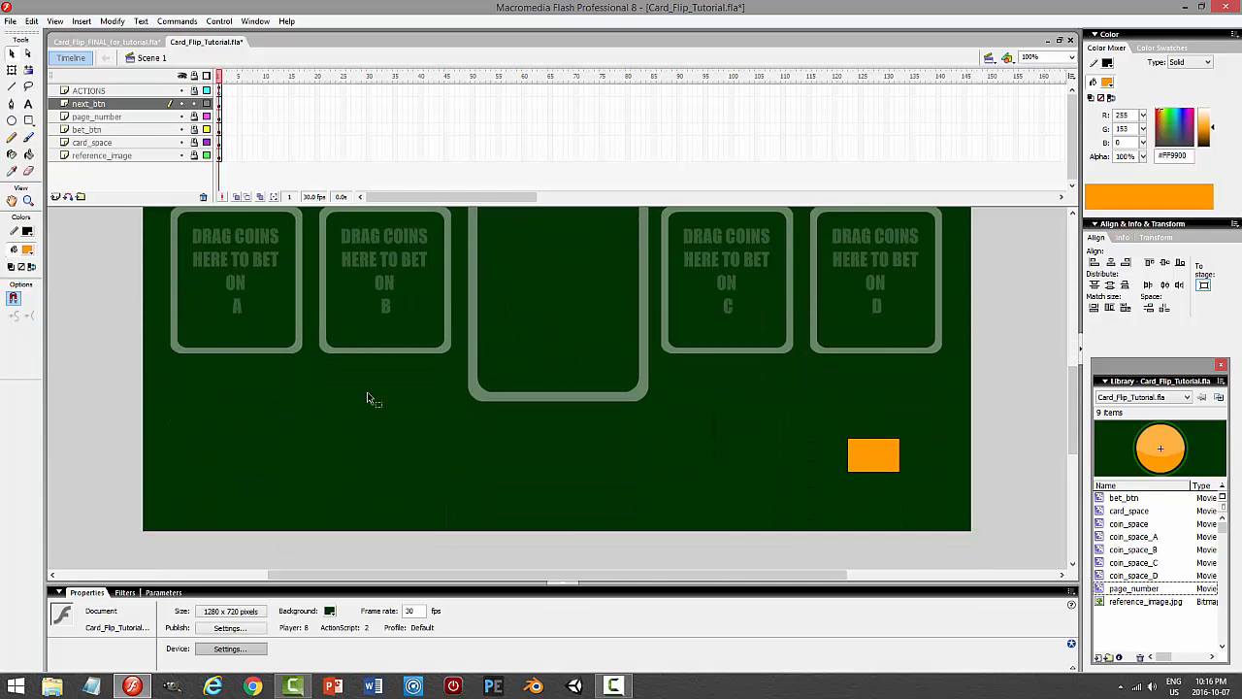
drag(809, 408, 962, 507)
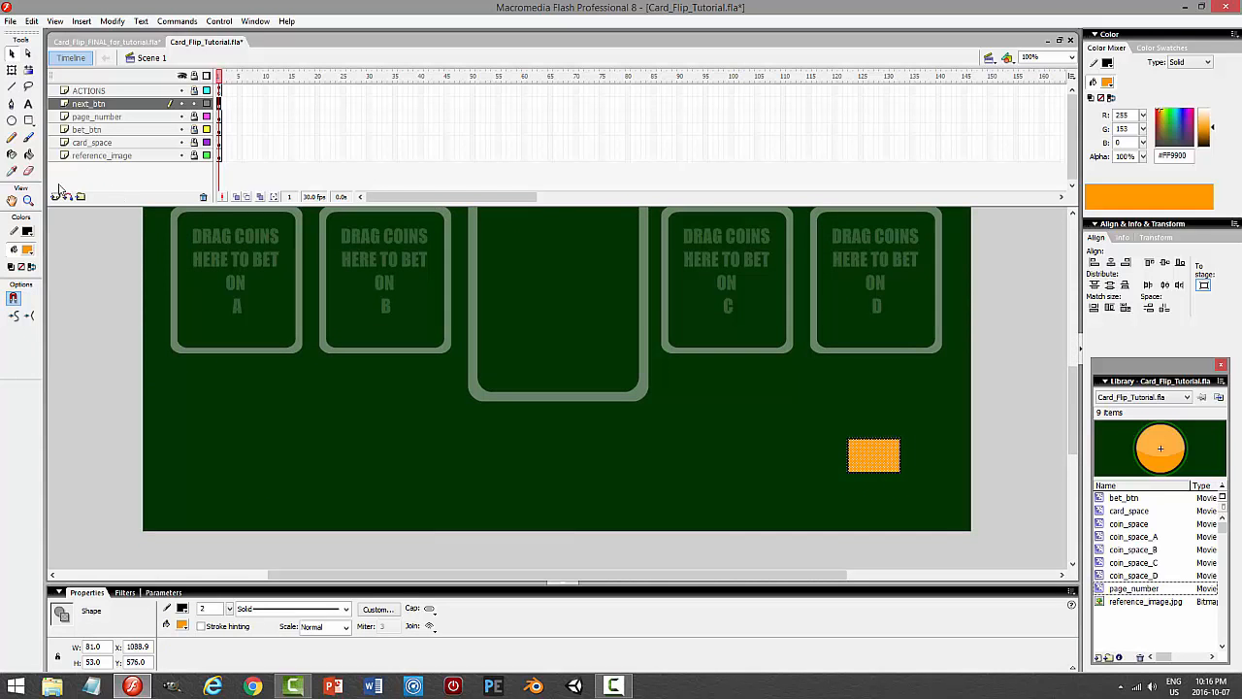
click(12, 69)
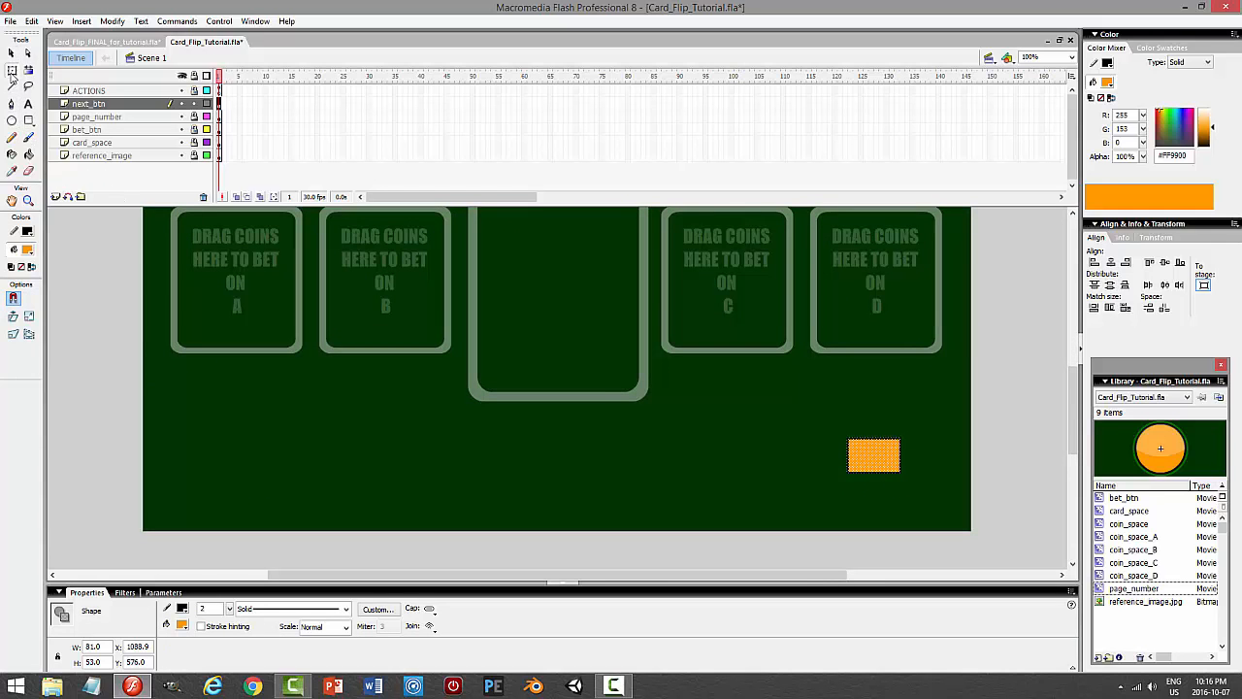
click(15, 335)
drag(901, 440, 906, 456)
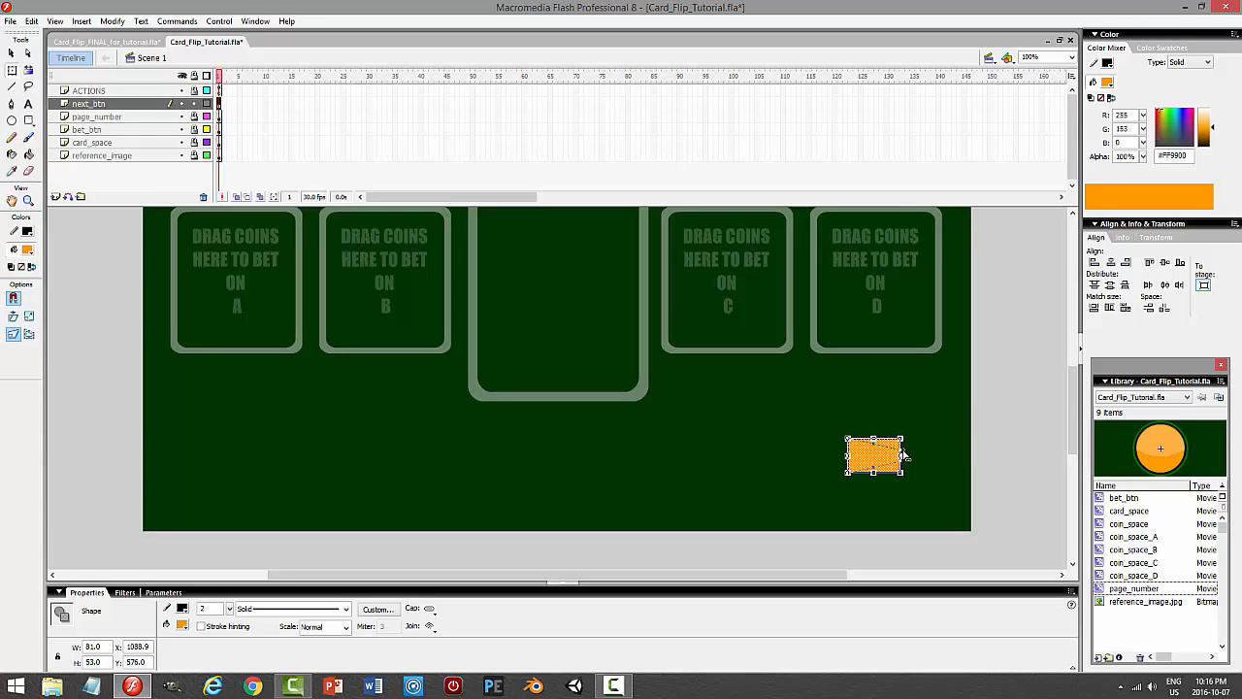
click(997, 464)
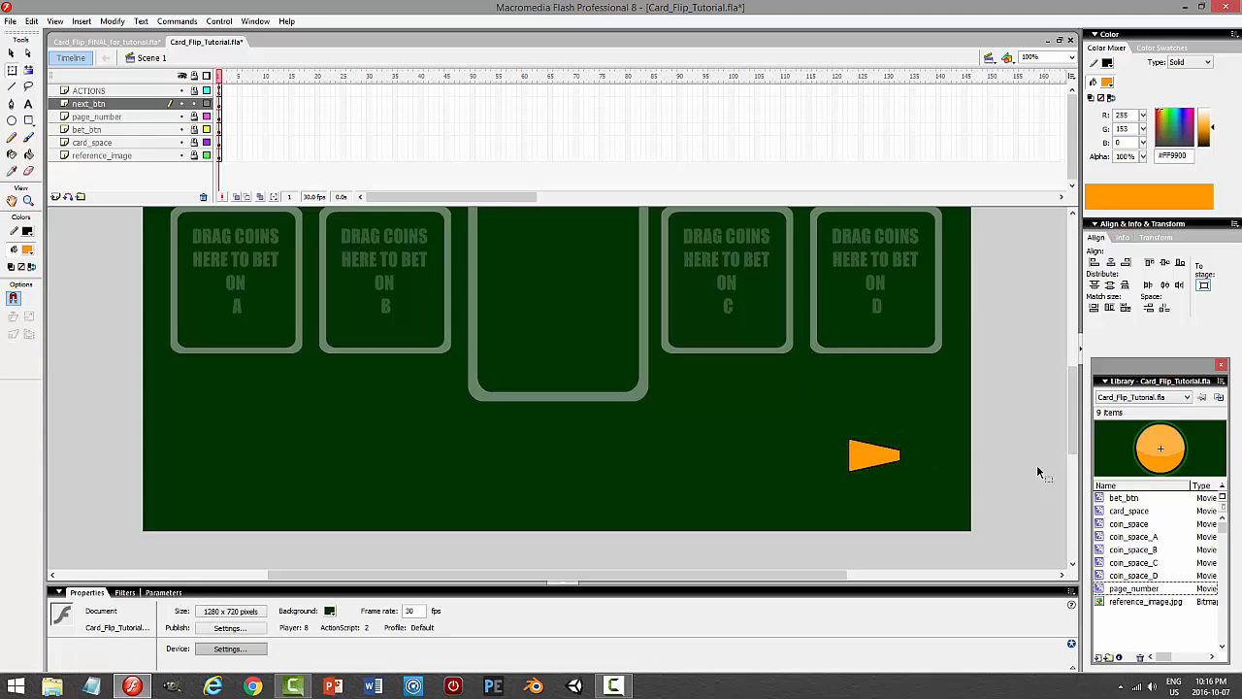
Select the tapered orange shape on the next_btn layer and resize it to about 73.5 by 55.3 px.
mouse_move(1076, 443)
mouse_down()
mouse_move(1075, 367)
mouse_move(1076, 442)
mouse_up()
click(144, 104)
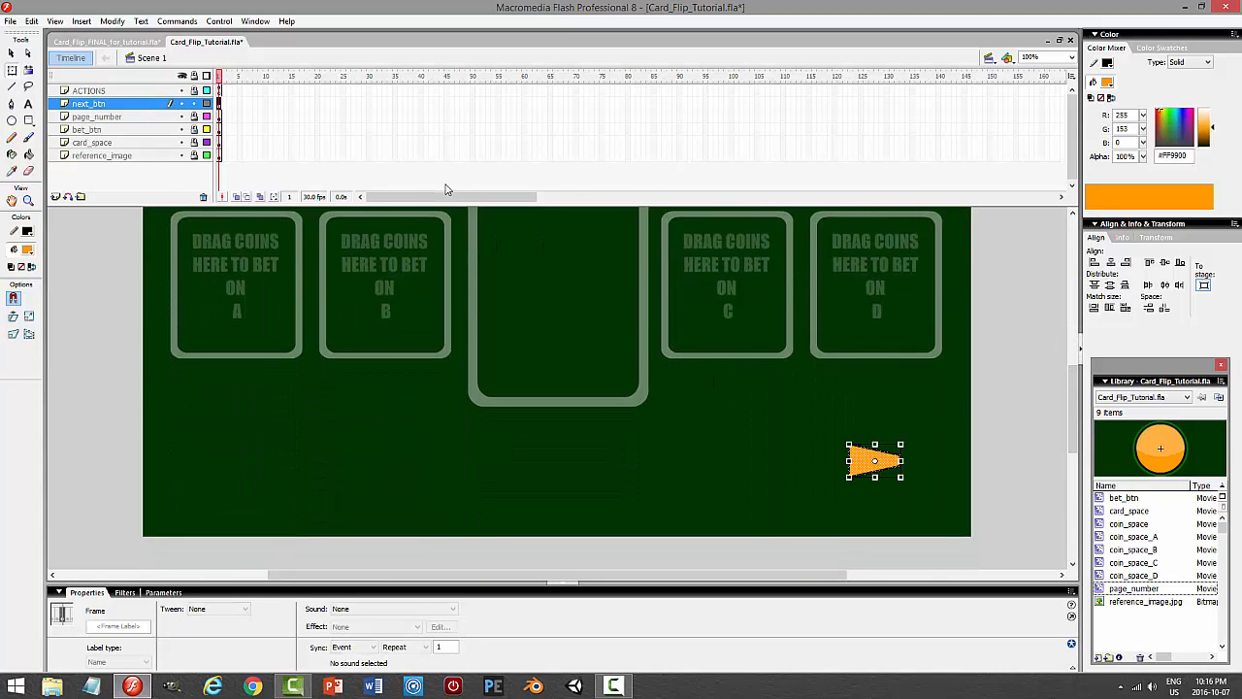
click(854, 458)
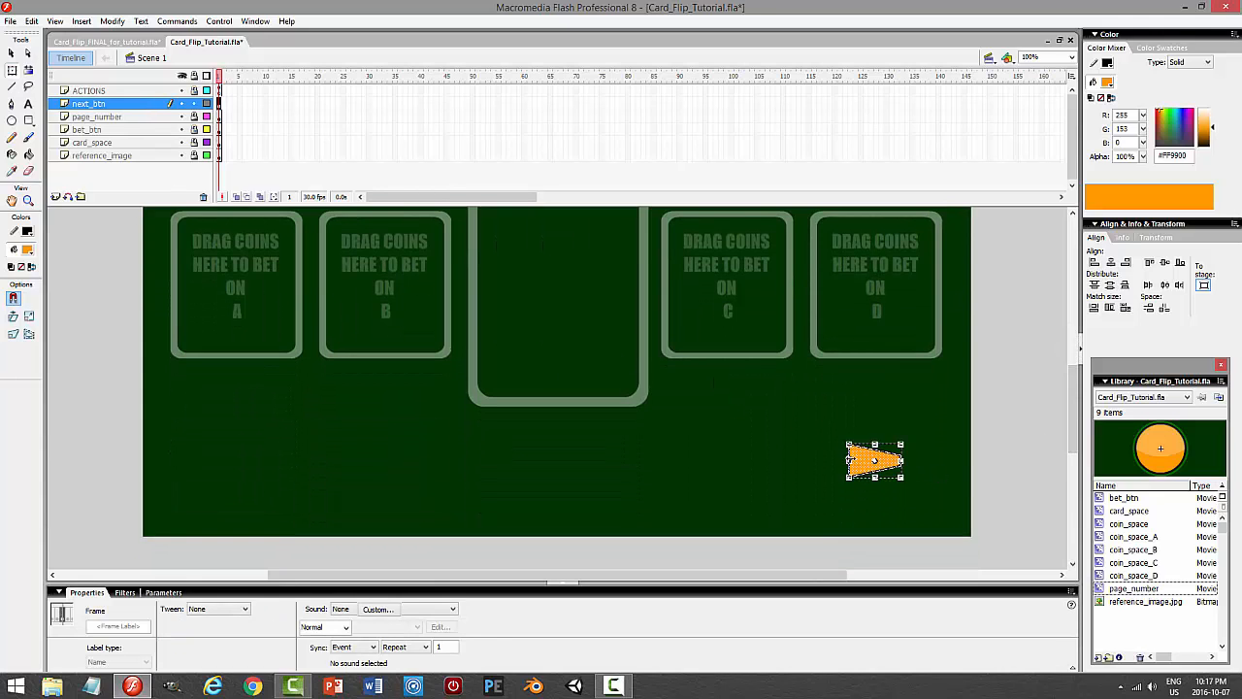
drag(854, 458, 905, 441)
click(982, 464)
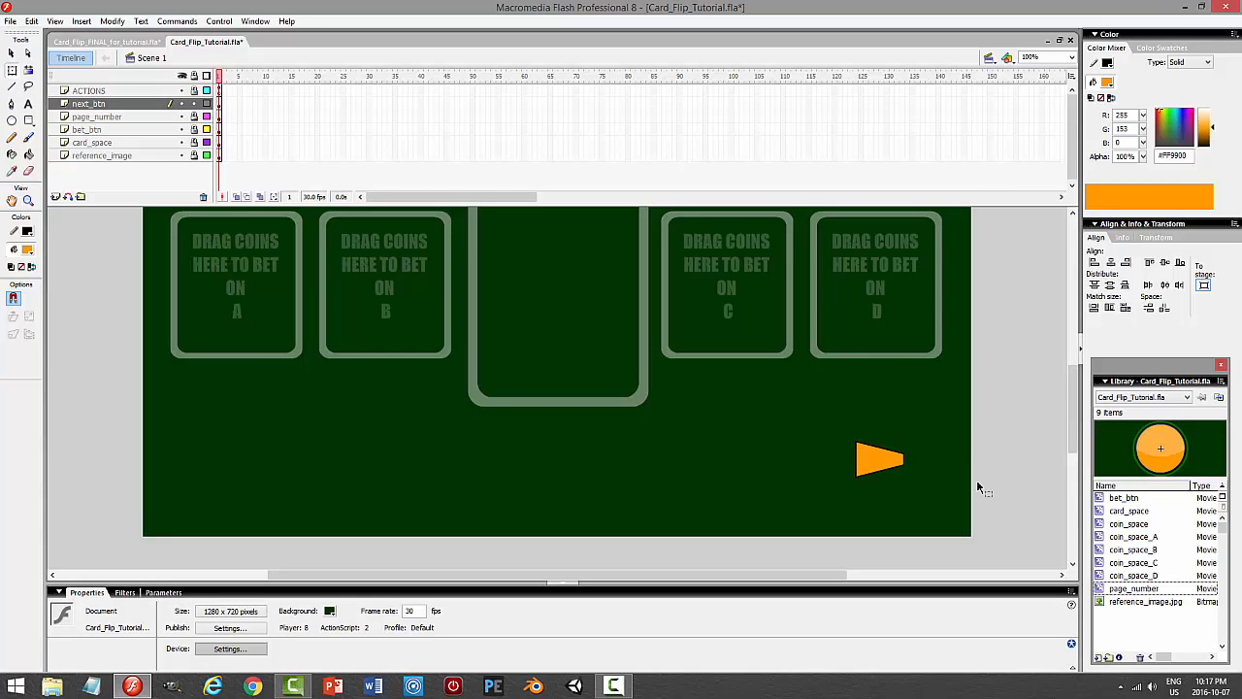
mouse_move(1074, 375)
mouse_down()
mouse_move(1075, 296)
mouse_move(1075, 380)
mouse_up()
Select the whole tapered shape and convert it to a movie clip symbol named next_btn.
drag(828, 421, 943, 521)
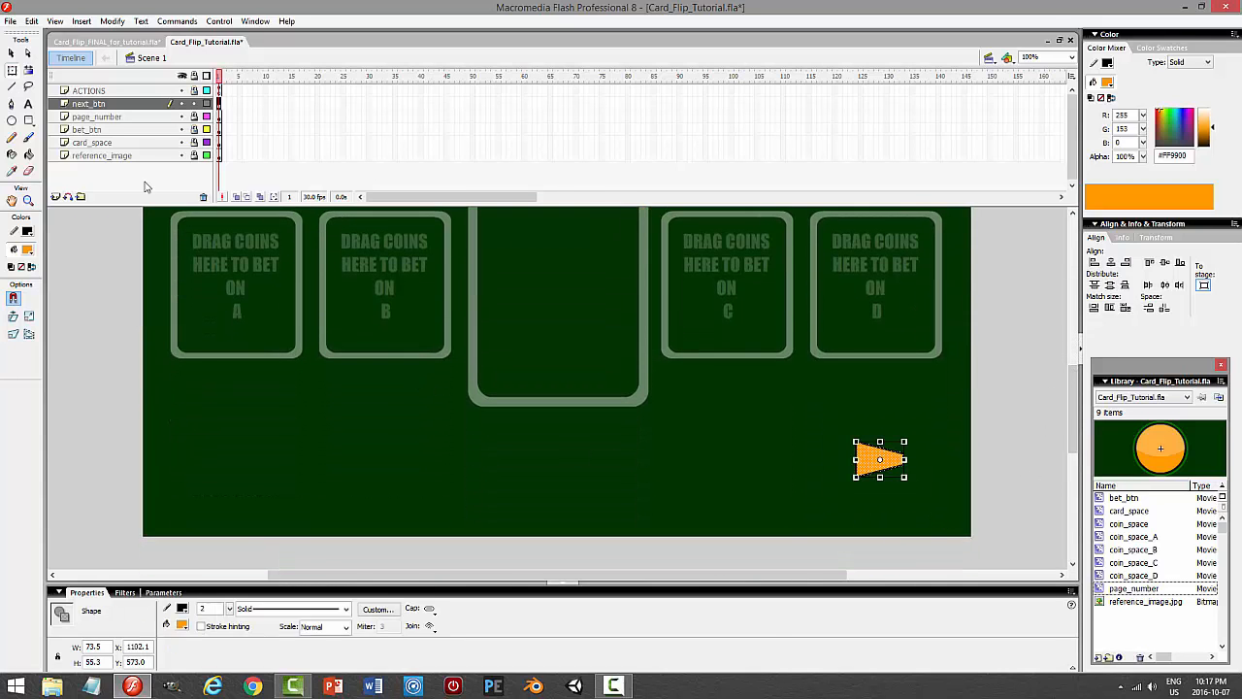
click(12, 52)
click(112, 20)
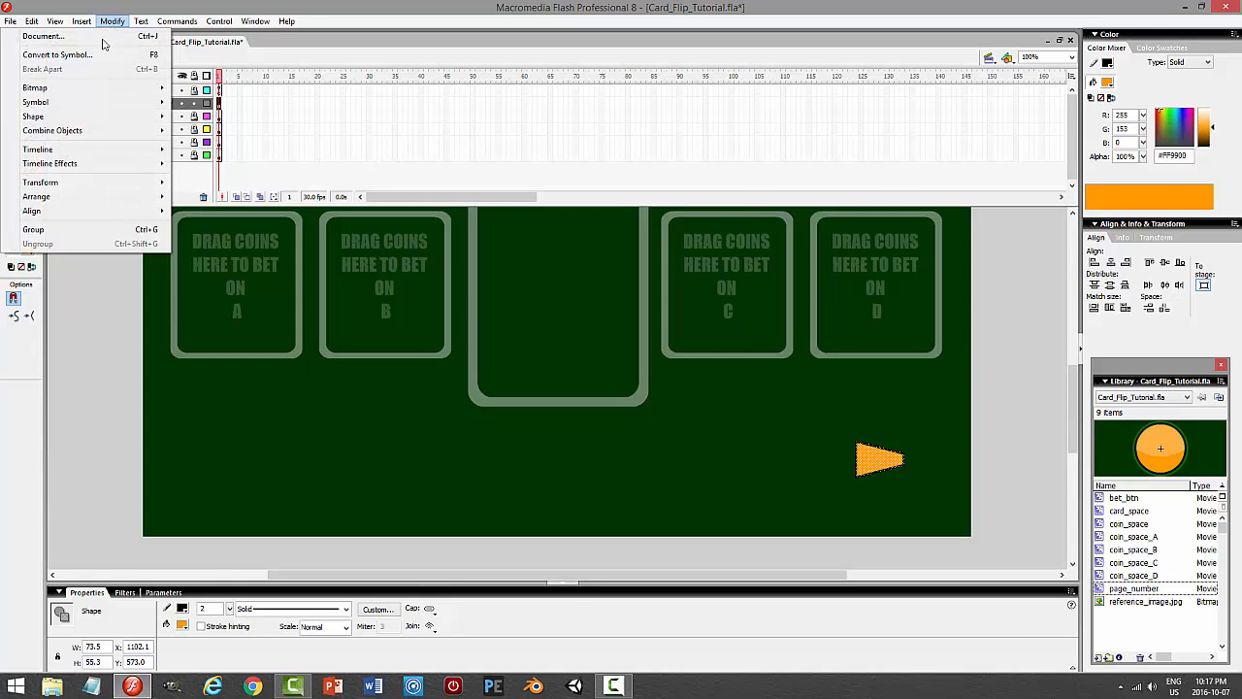
click(87, 55)
text(next_btn)
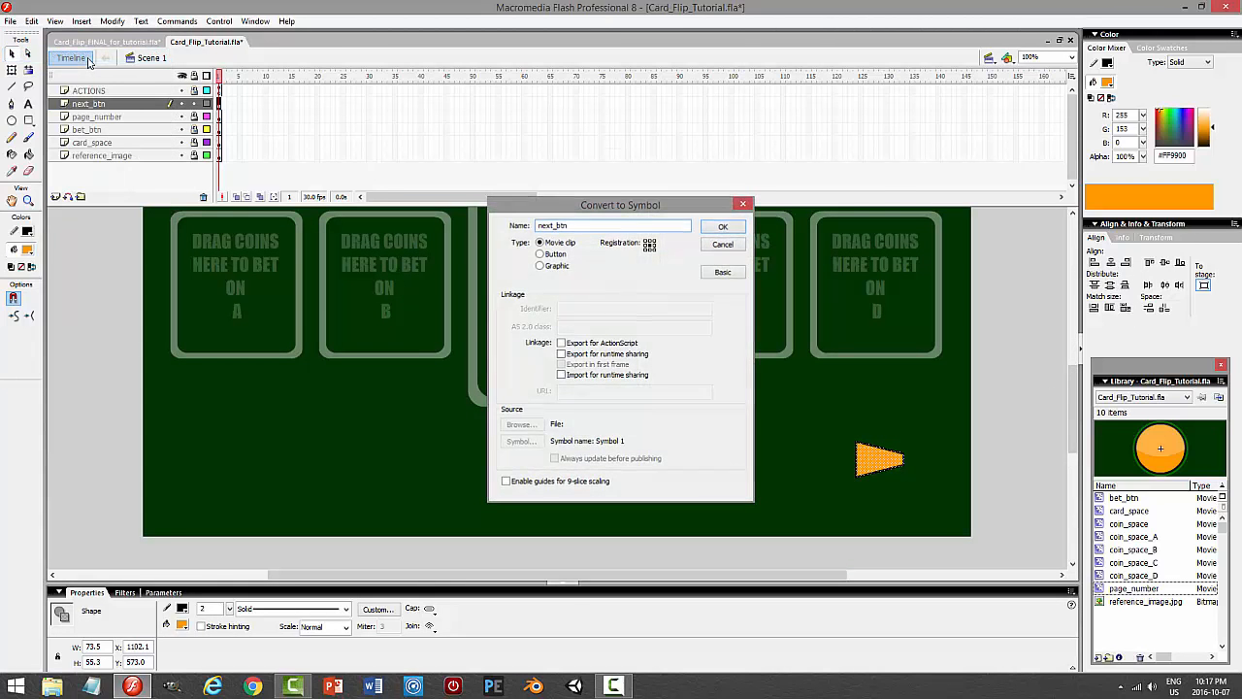
key(Return)
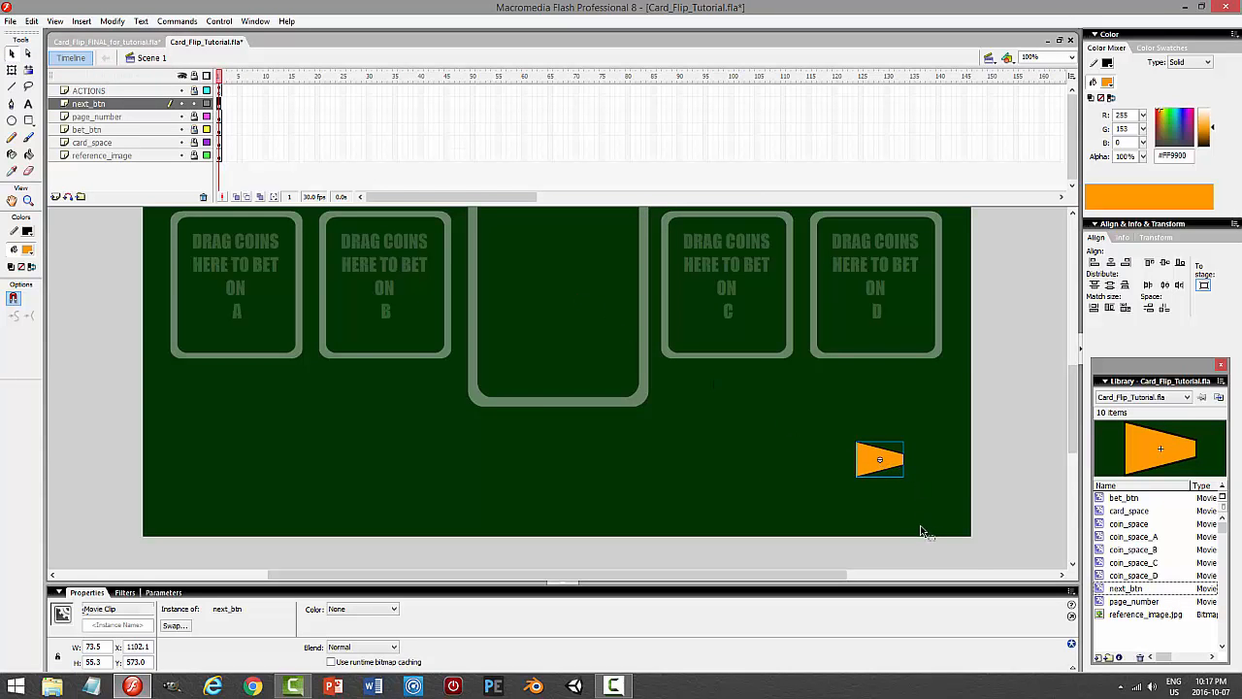
Open the next_btn symbol for editing, copy its orange fill, and rename its layer body and lock it.
mouse_move(1079, 437)
mouse_down()
mouse_move(1077, 340)
mouse_move(1070, 424)
mouse_up()
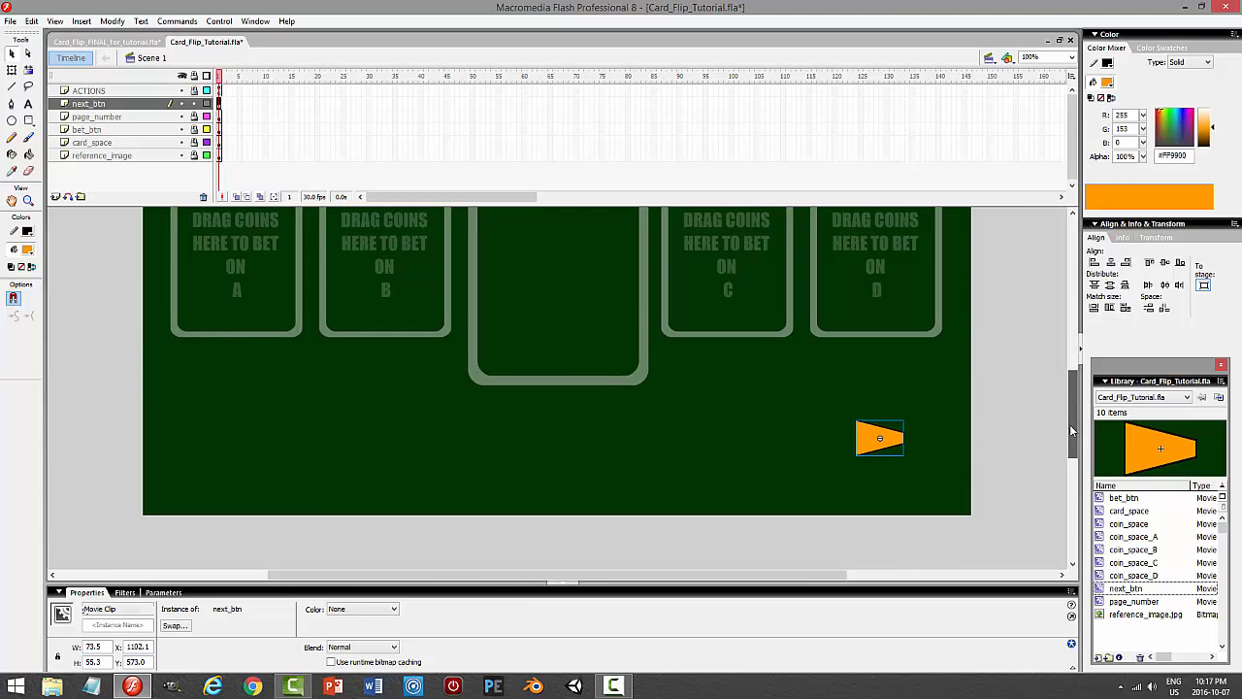
double_click(884, 444)
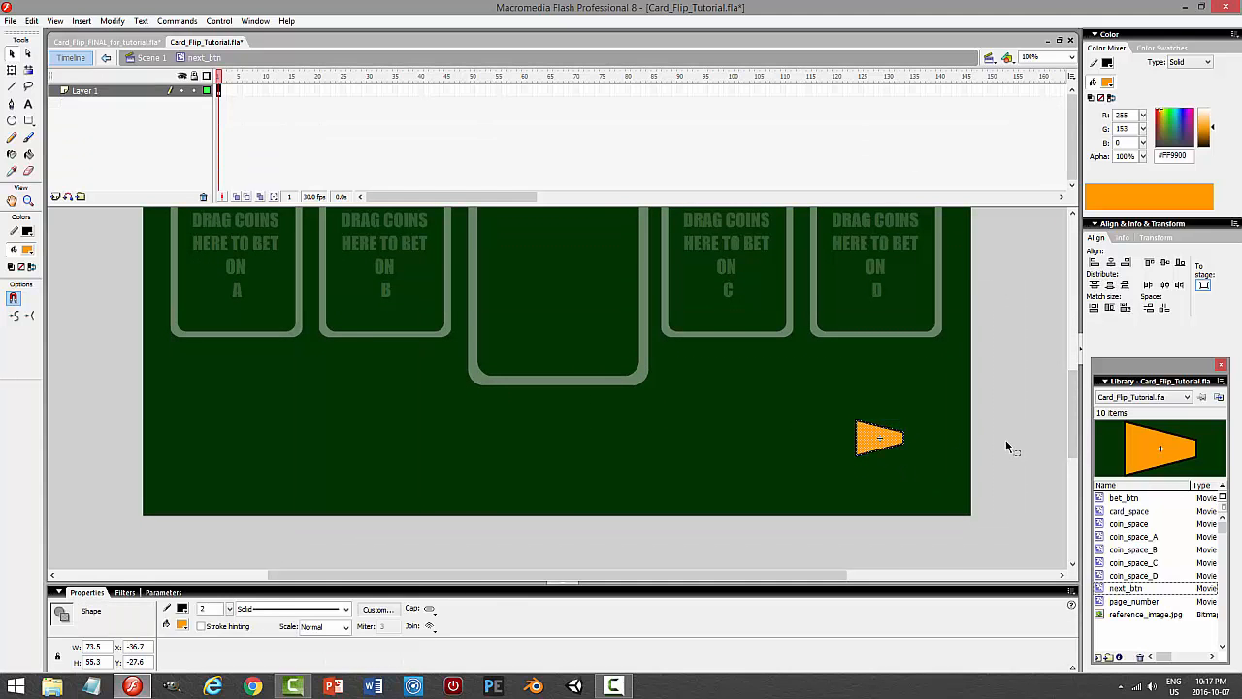
click(876, 447)
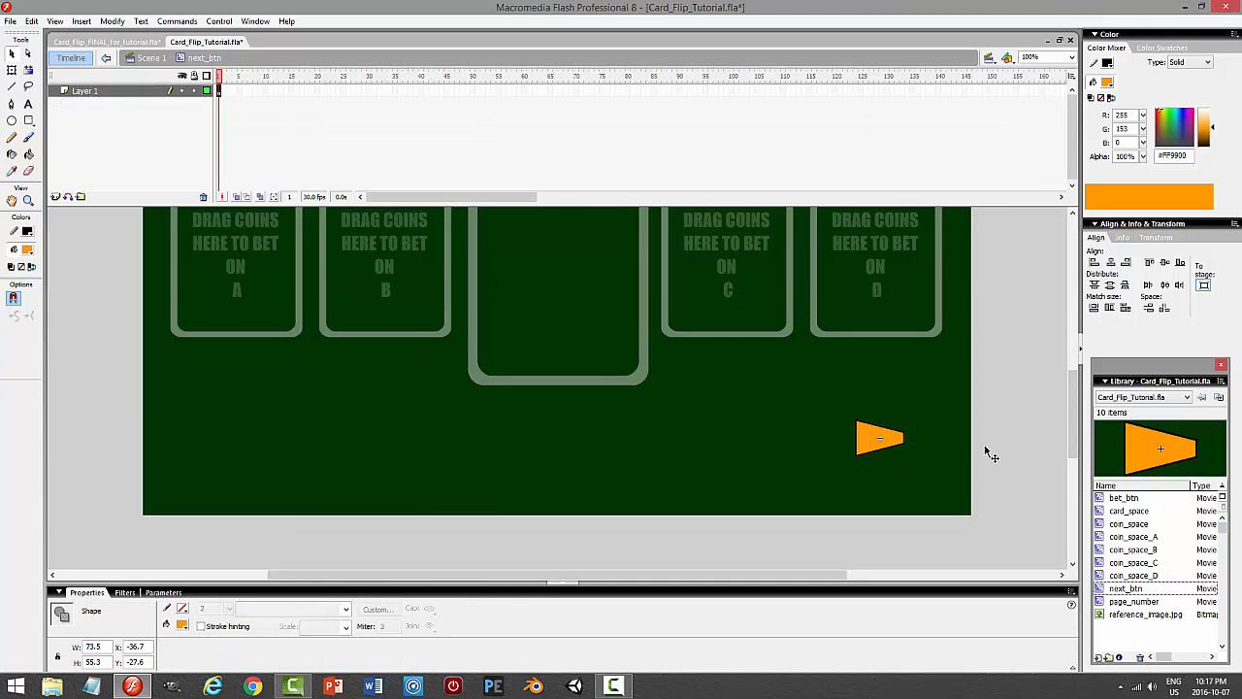
click(31, 22)
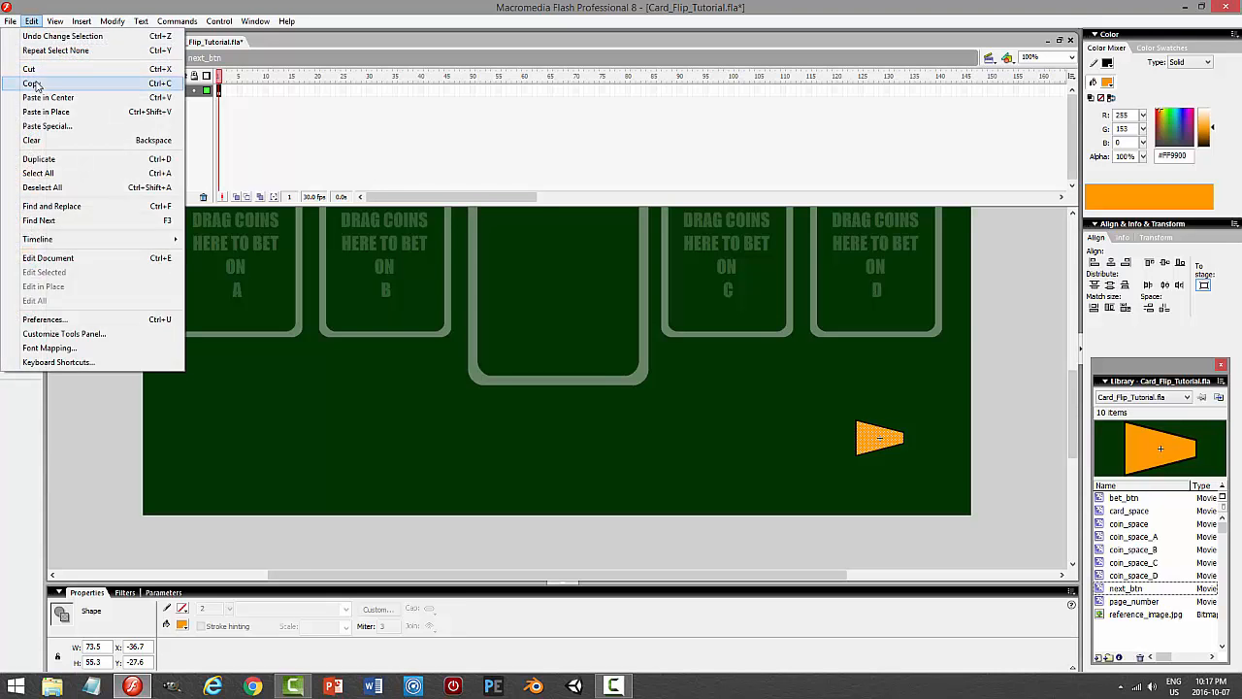
click(29, 78)
click(135, 91)
double_click(134, 90)
text(bac)
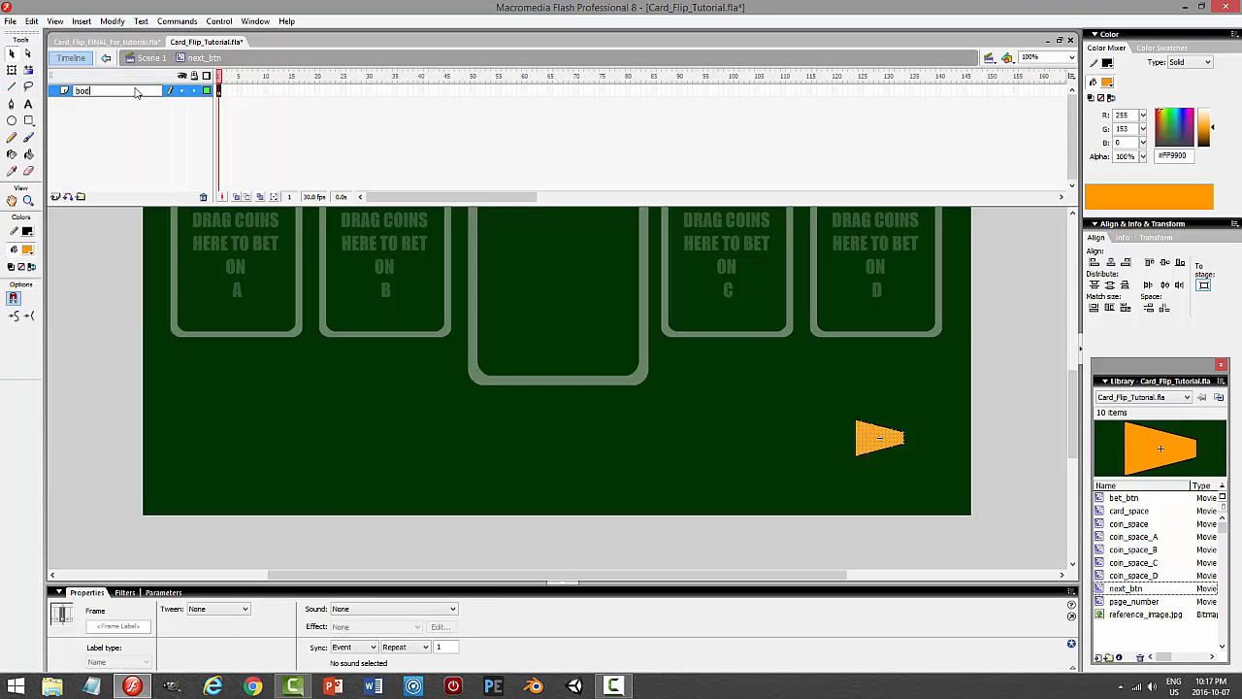
key(Return)
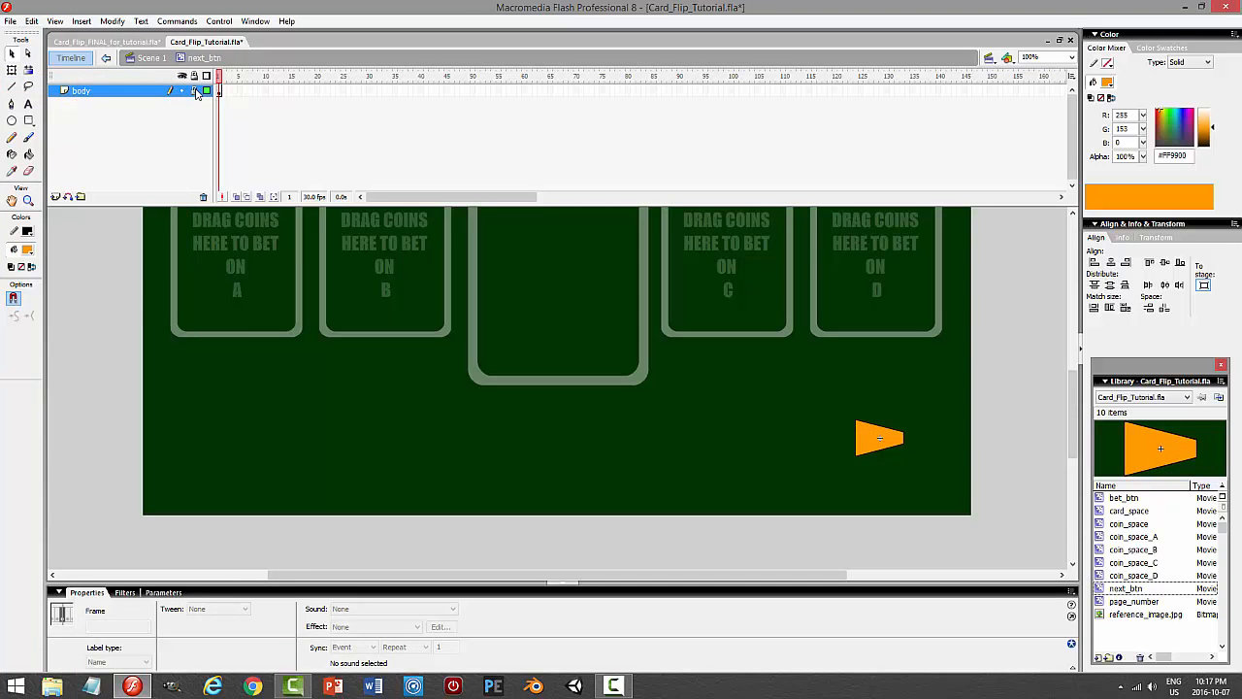
Paste the copied fill in place on a new layer above body and remove its lower half.
click(56, 197)
click(31, 21)
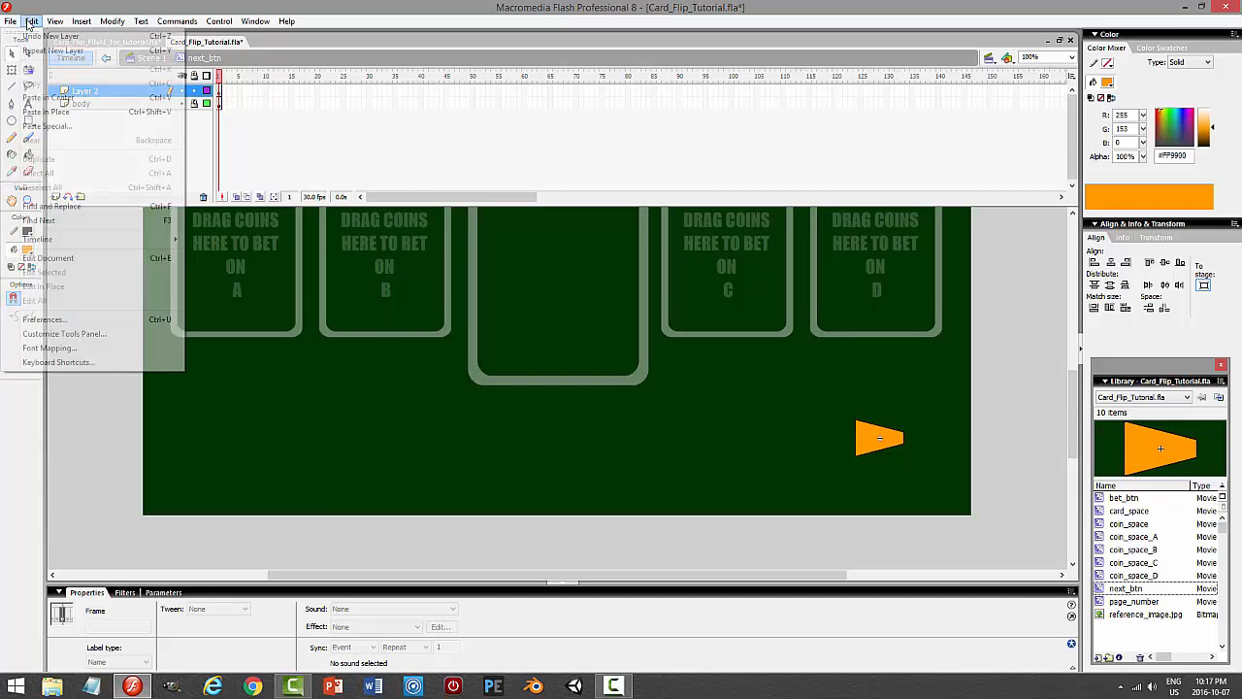
click(54, 112)
click(960, 470)
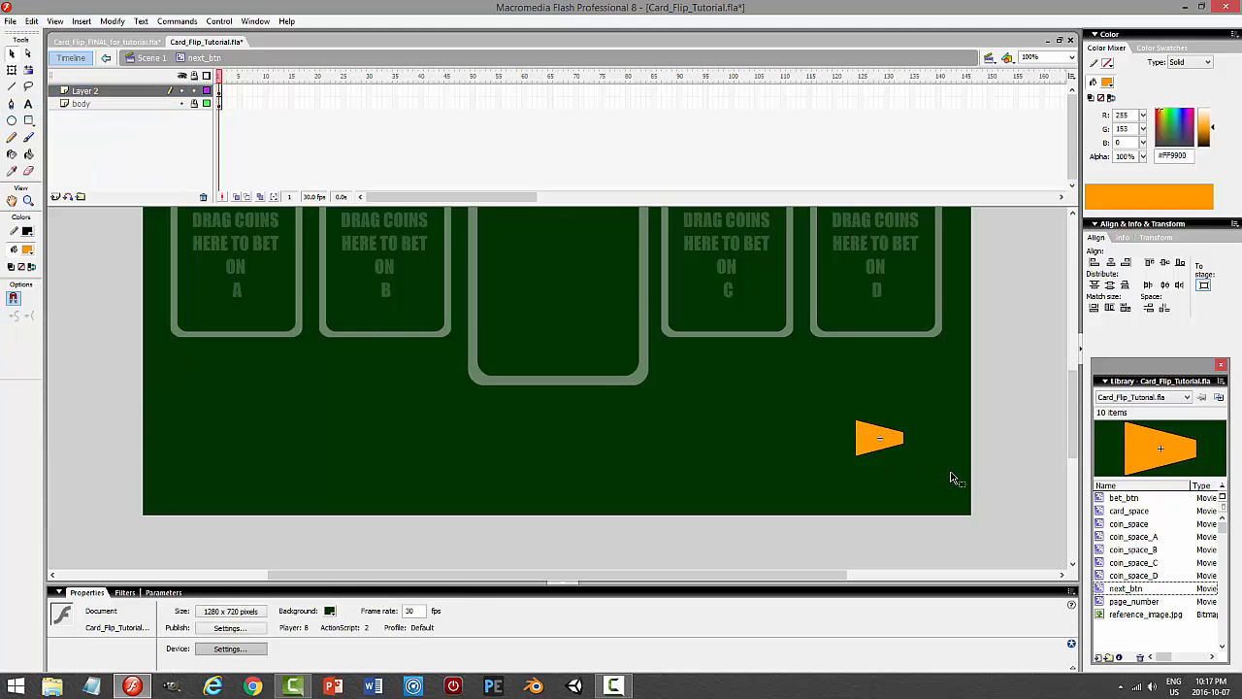
drag(951, 474, 826, 443)
click(1037, 447)
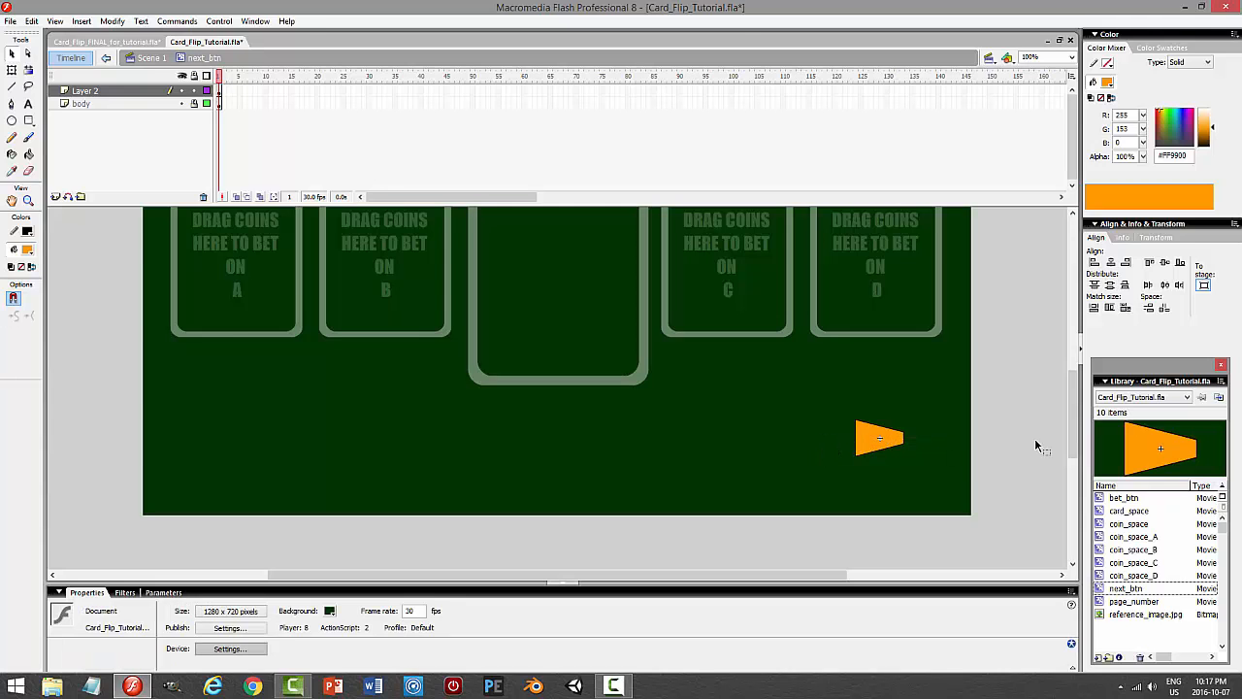
Recolour the remaining upper half of the pasted fill to white (#FFFFFF) with 25% alpha.
click(882, 433)
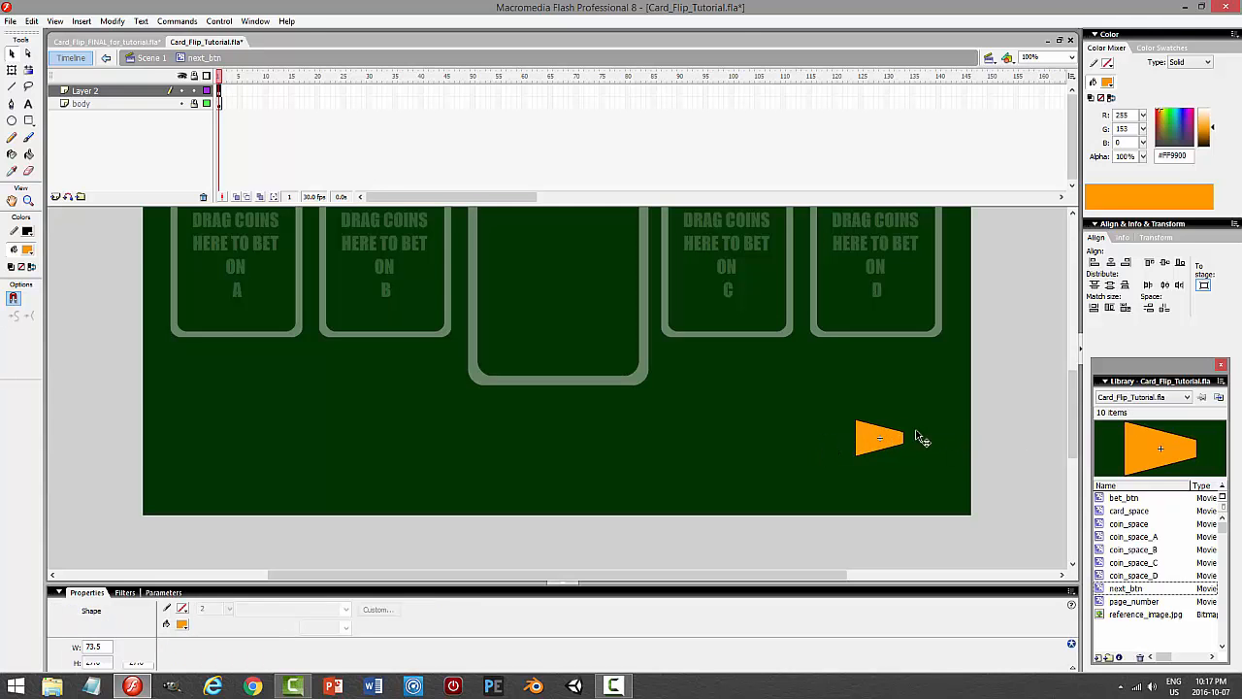
click(1108, 82)
click(1069, 161)
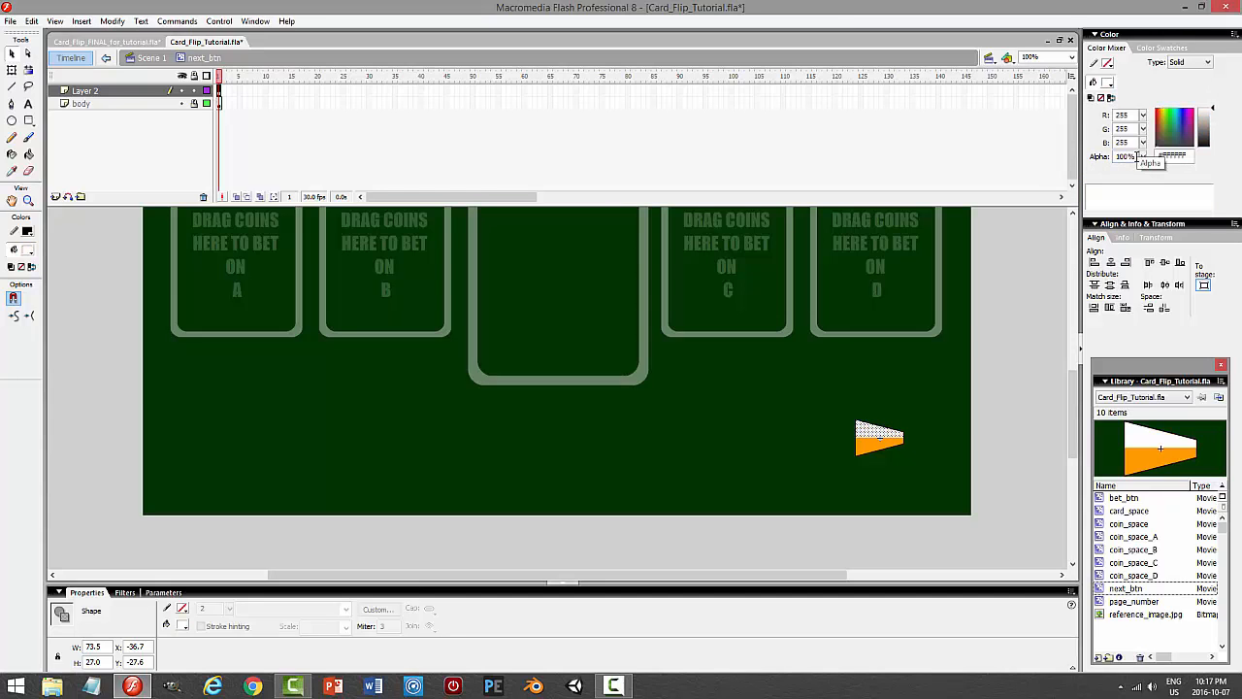
drag(1116, 157, 1171, 154)
text(25)
key(Return)
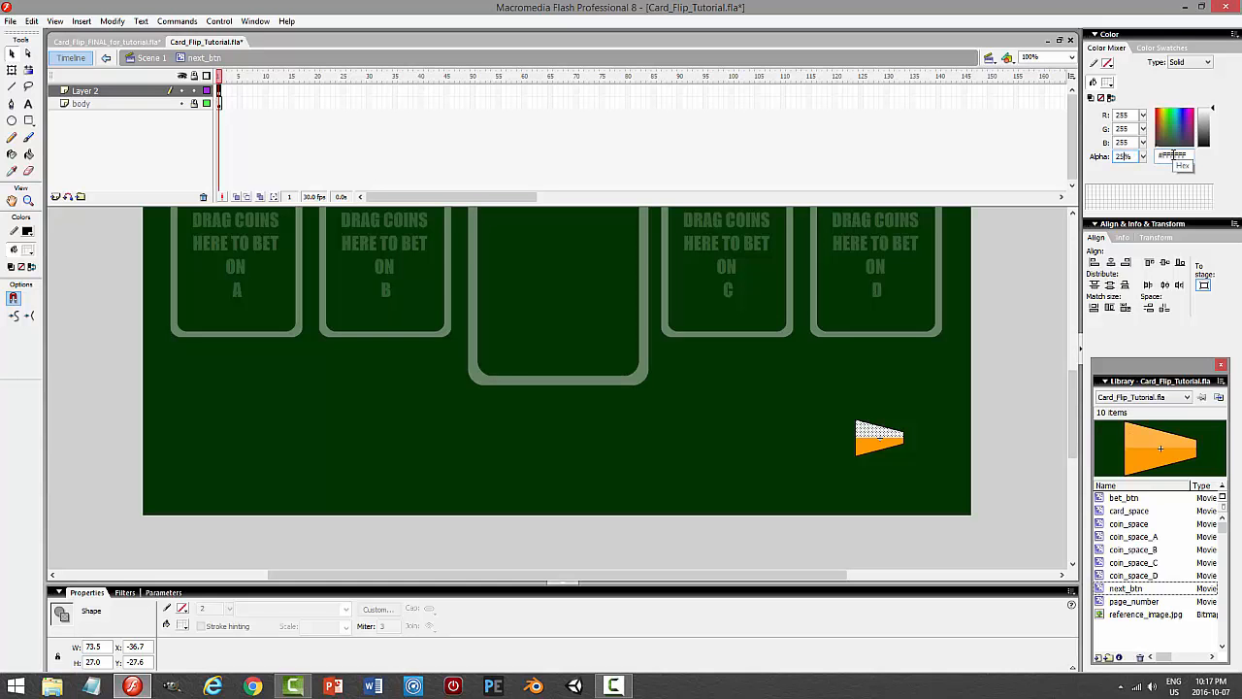
click(1001, 319)
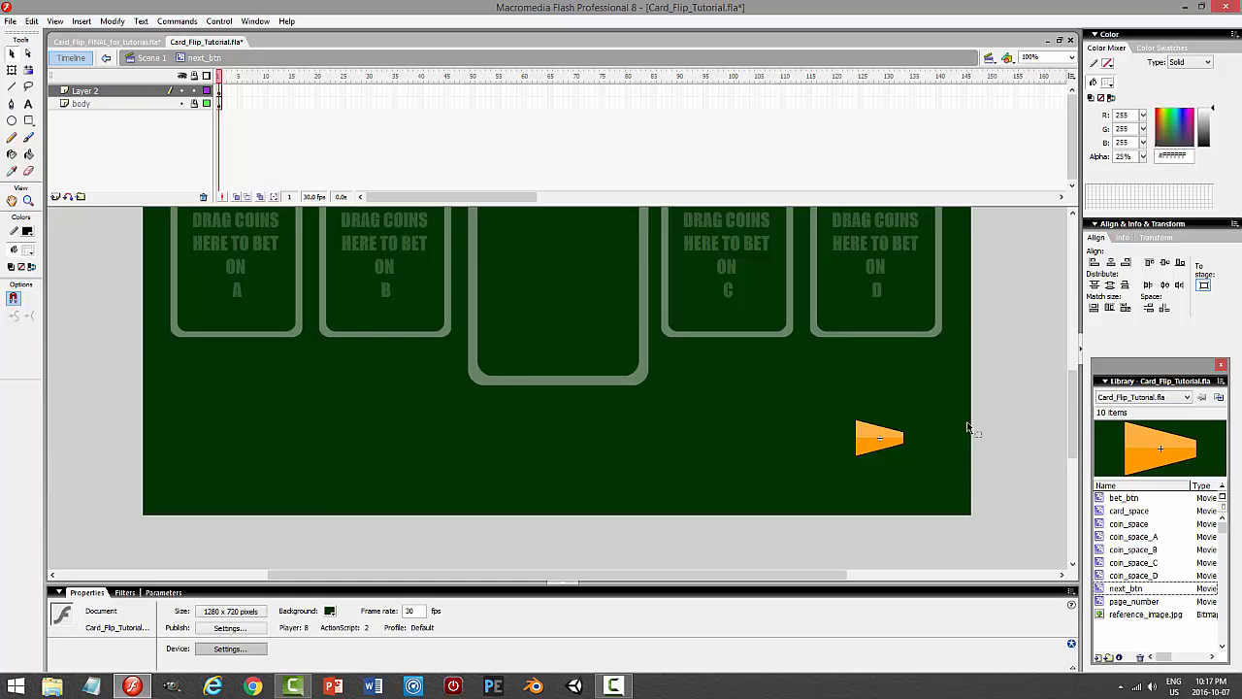
Examine the NEXT button's shine in the reference image and, at 400% zoom, in Card_Flip_FINAL_for_tutorial.fla.
drag(1073, 391, 1074, 311)
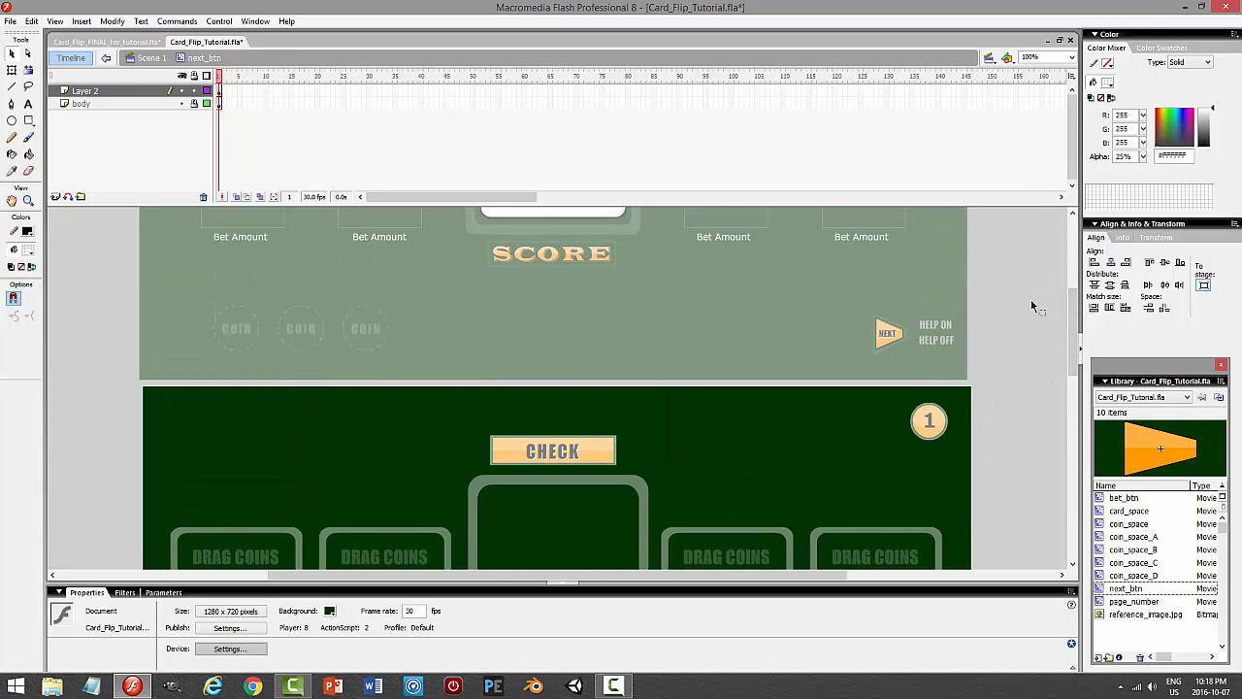
click(146, 57)
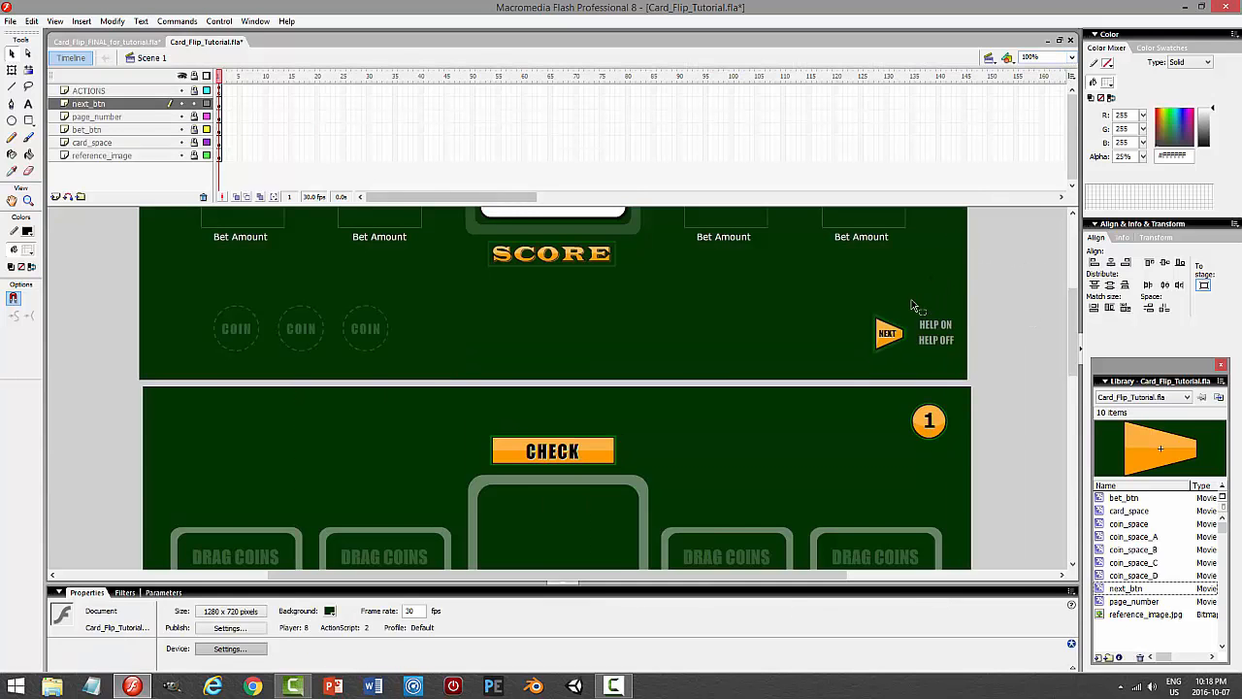
click(124, 44)
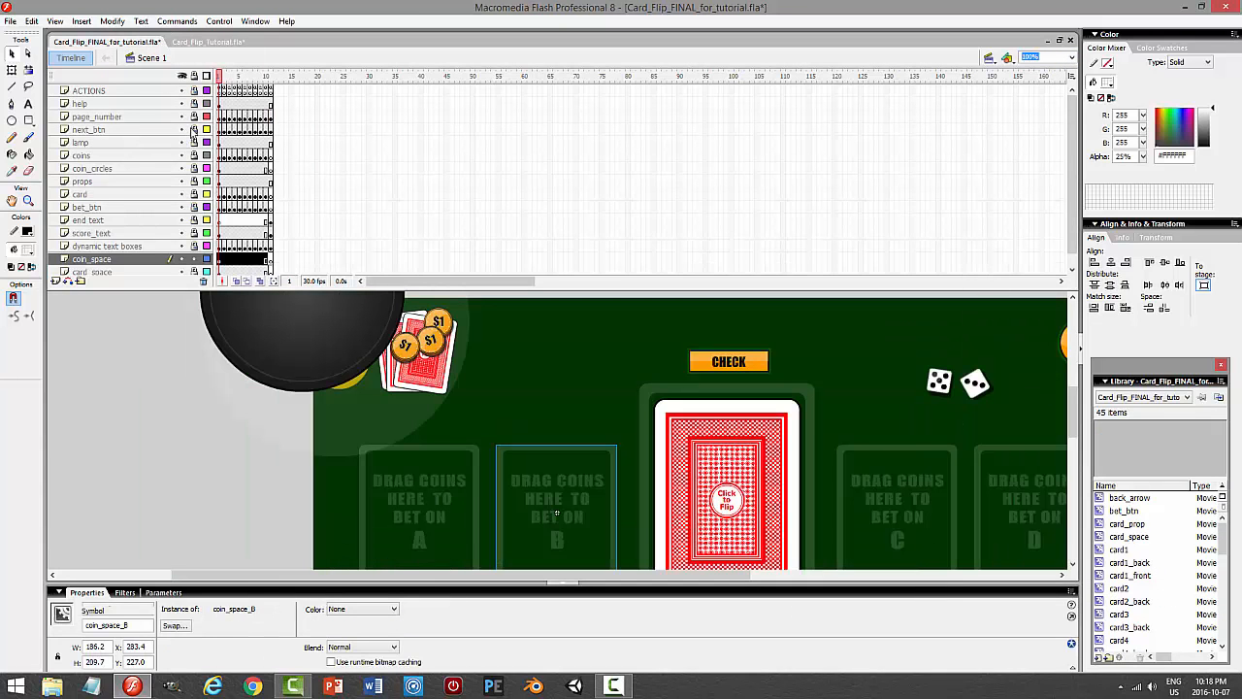
click(194, 130)
click(223, 130)
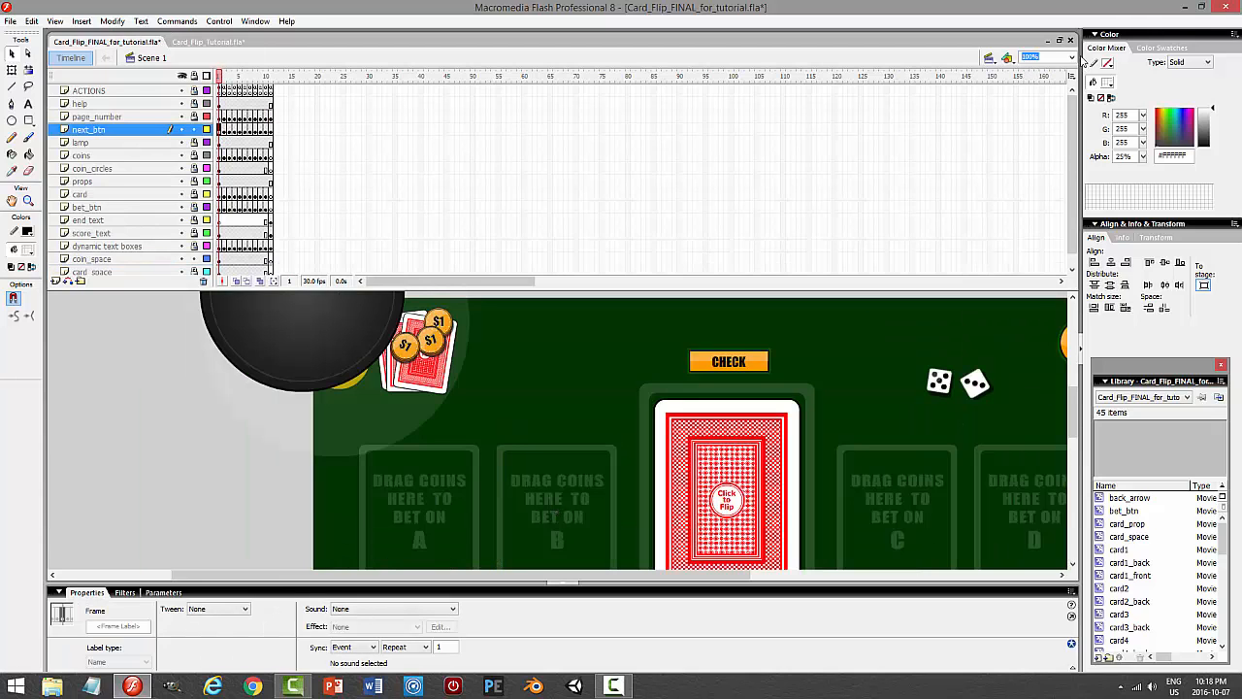
click(1071, 57)
click(1044, 123)
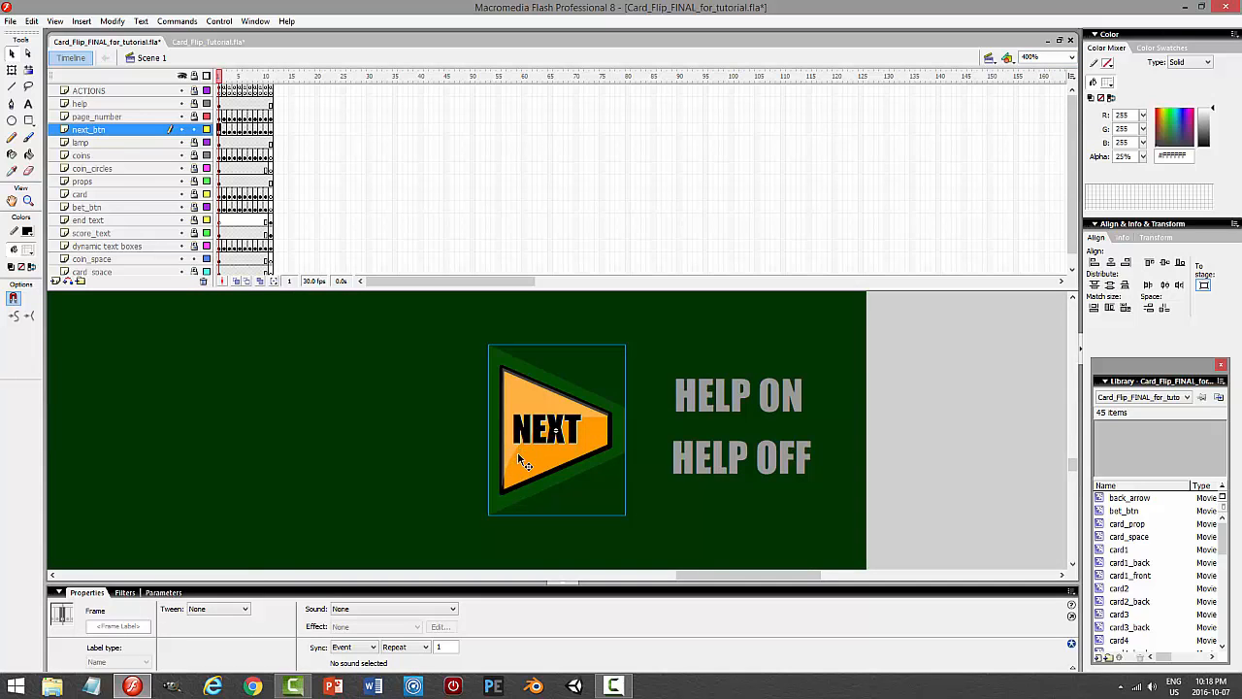
click(186, 41)
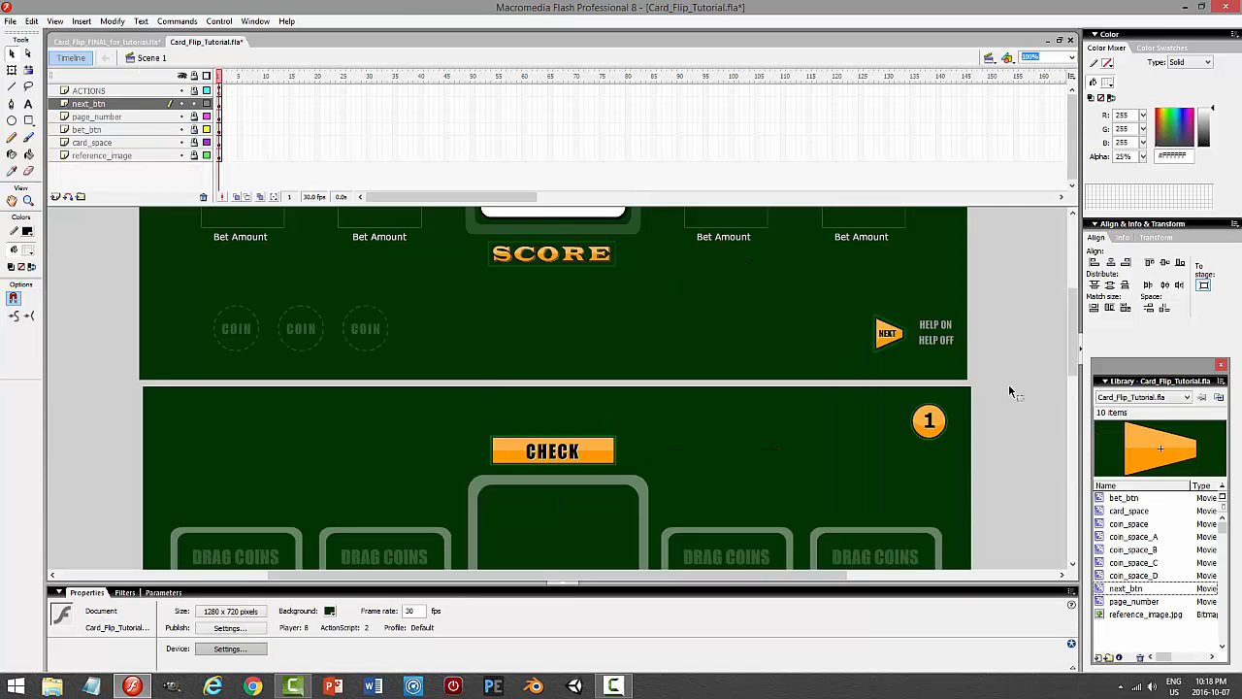
Reopen the next_btn symbol in Card_Flip_Tutorial.fla for editing and rename Layer 2 to shine.
drag(1073, 380, 1080, 381)
scroll(1081, 381, down, 5)
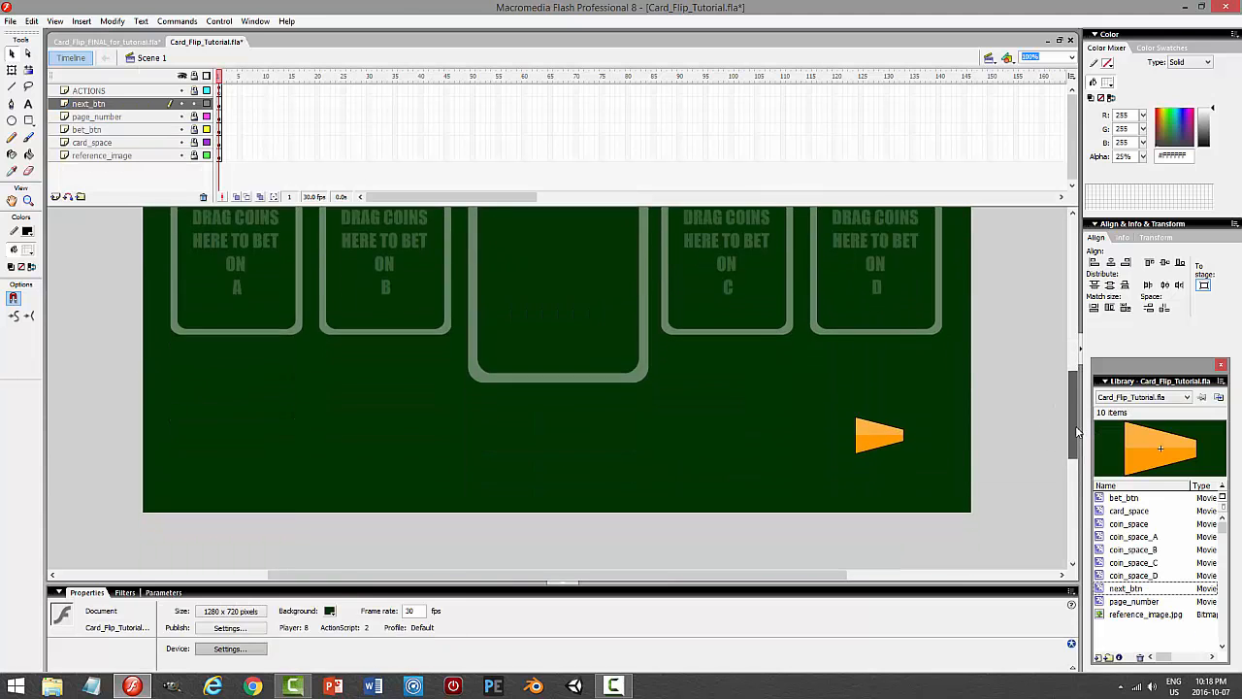
click(877, 424)
double_click(876, 425)
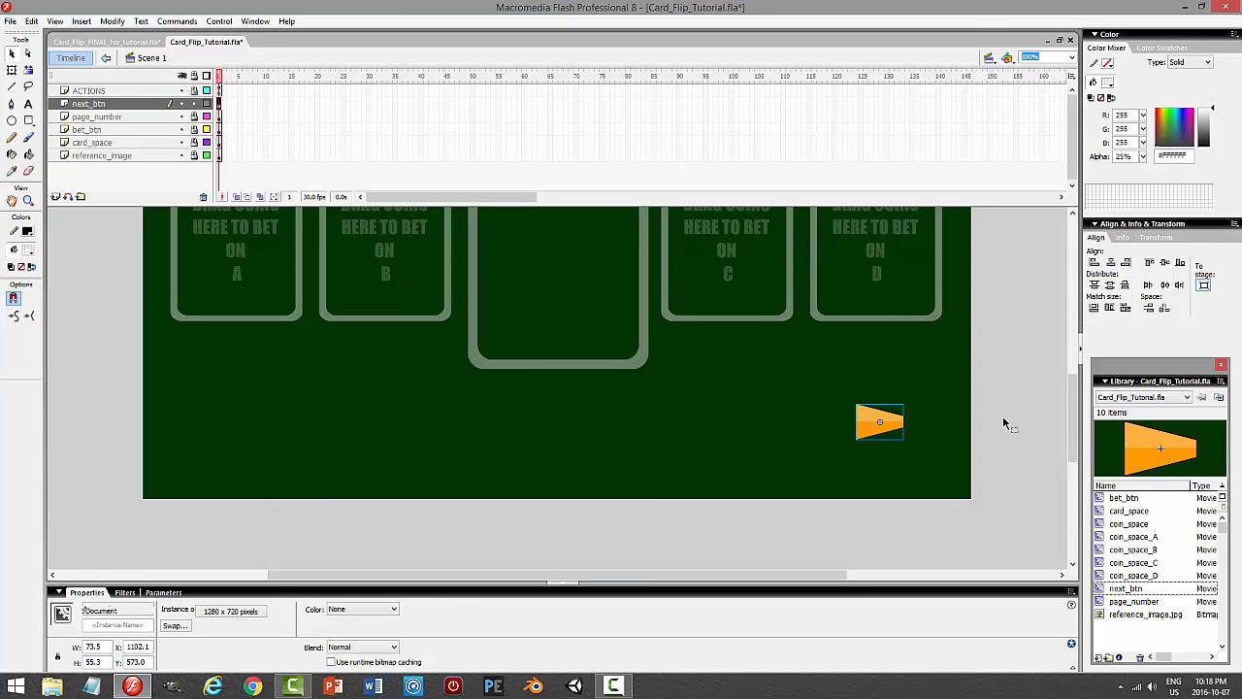
click(1072, 57)
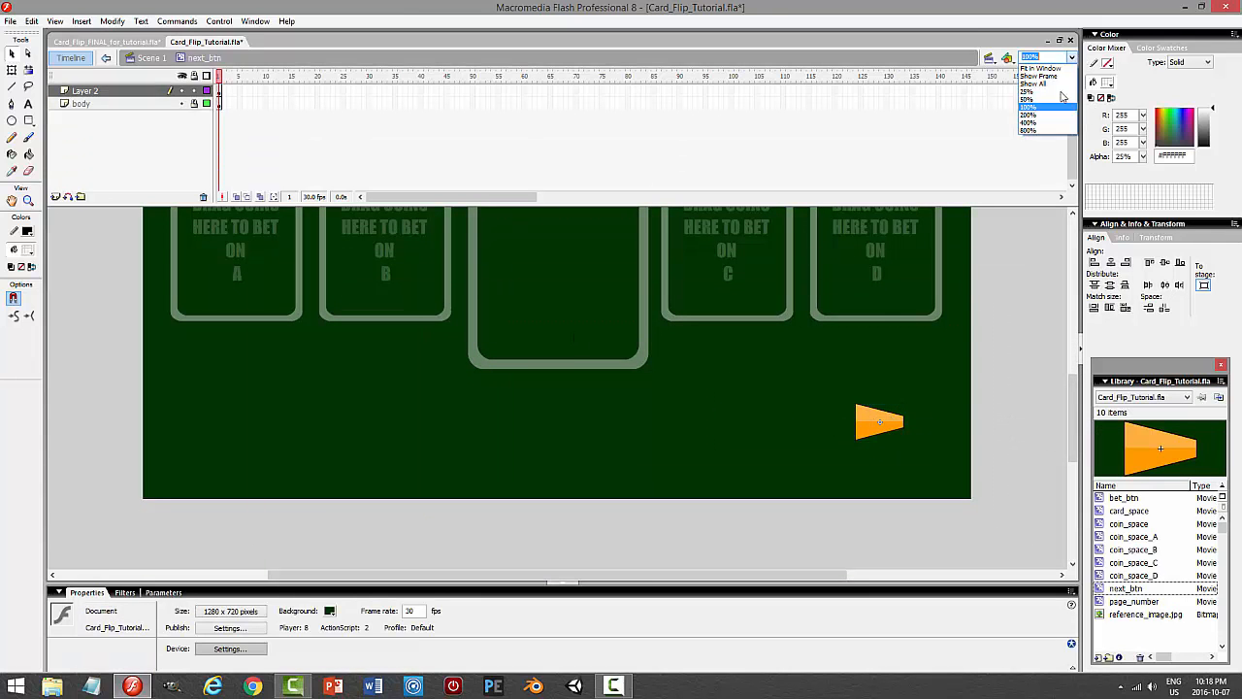
click(1041, 126)
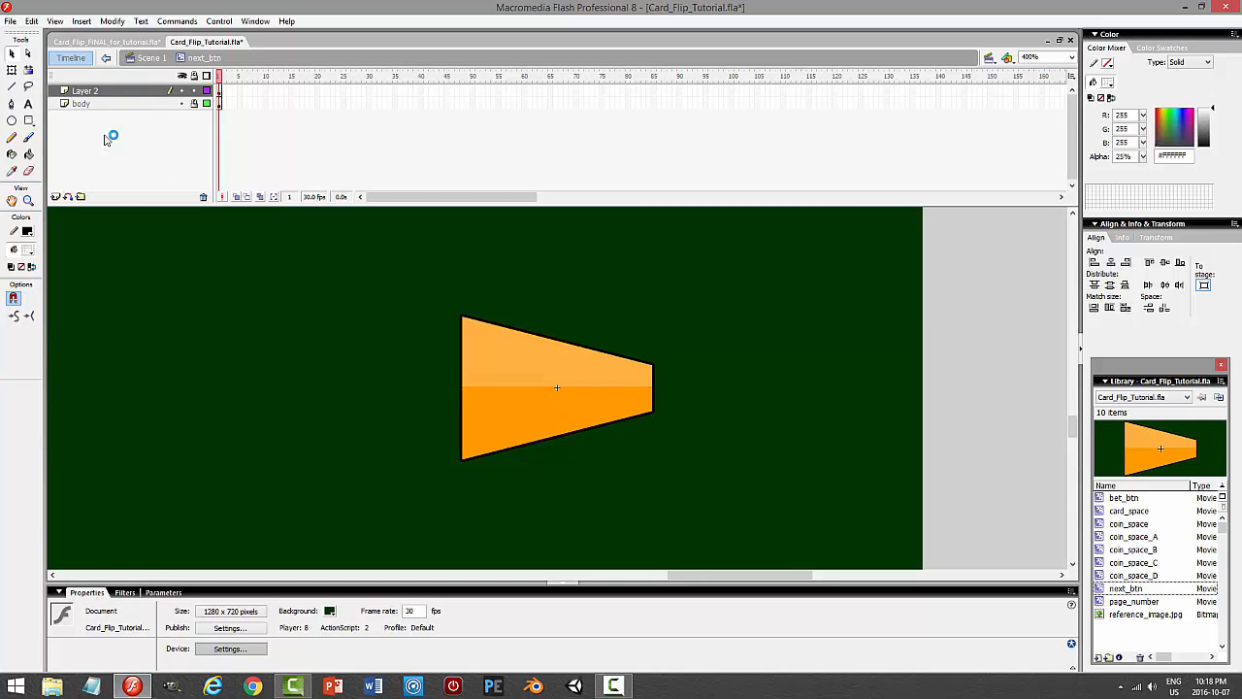
double_click(105, 90)
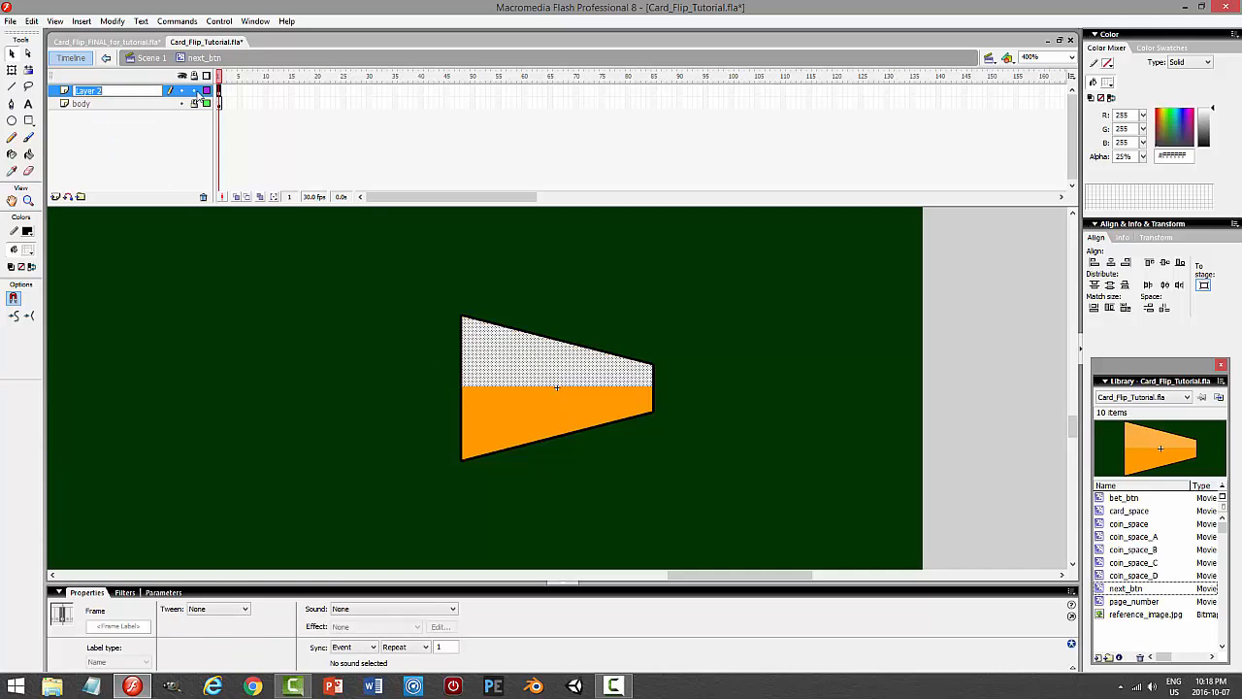
text(shine)
key(Return)
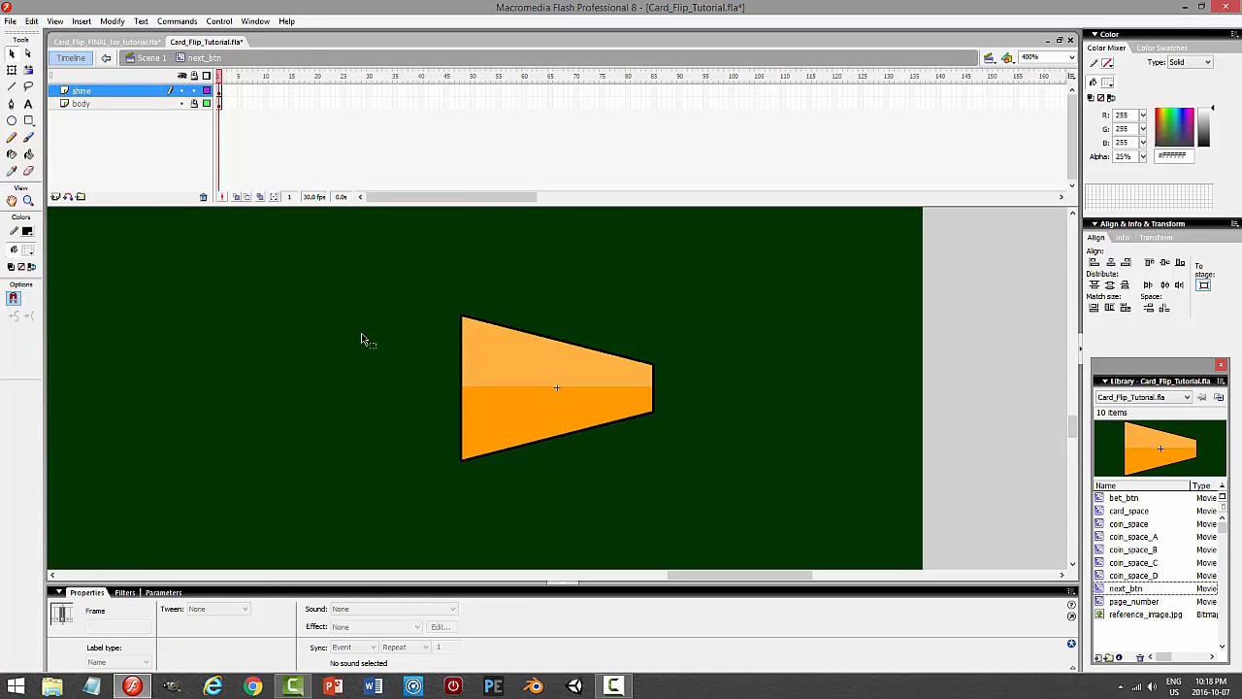
Reshape the shine so its lower edge arcs upward from the button's lower-left corner to its upper-right corner.
drag(463, 388, 463, 462)
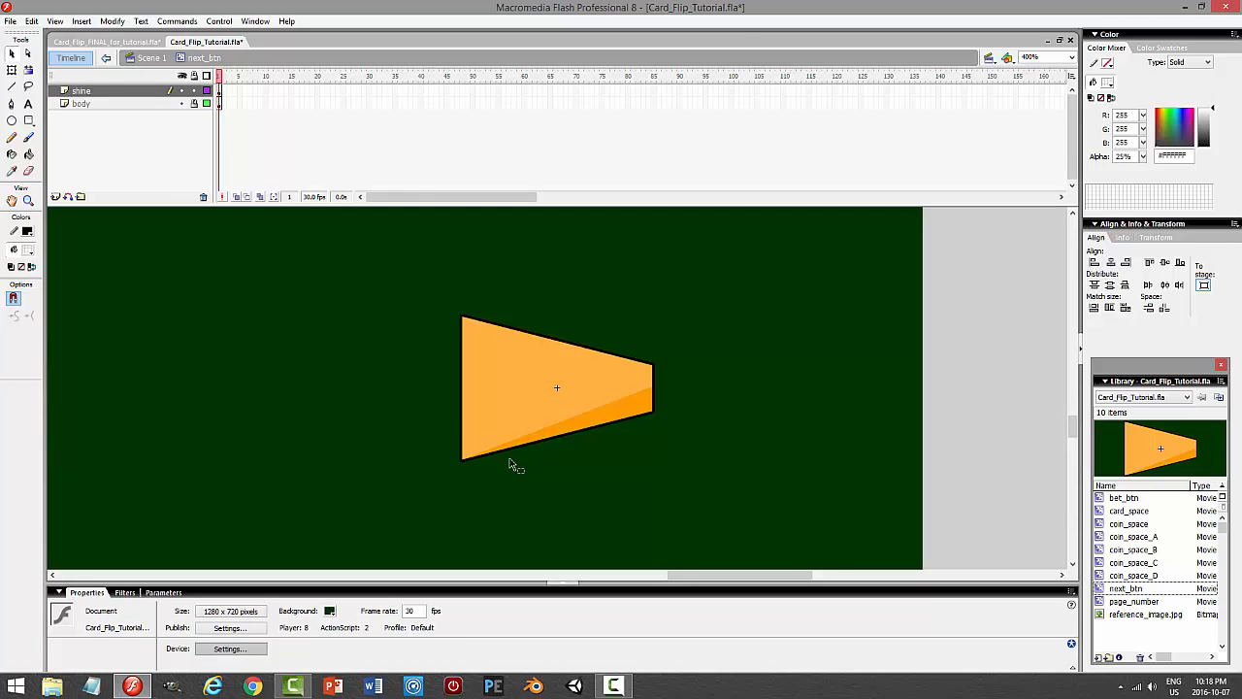
drag(542, 435, 529, 390)
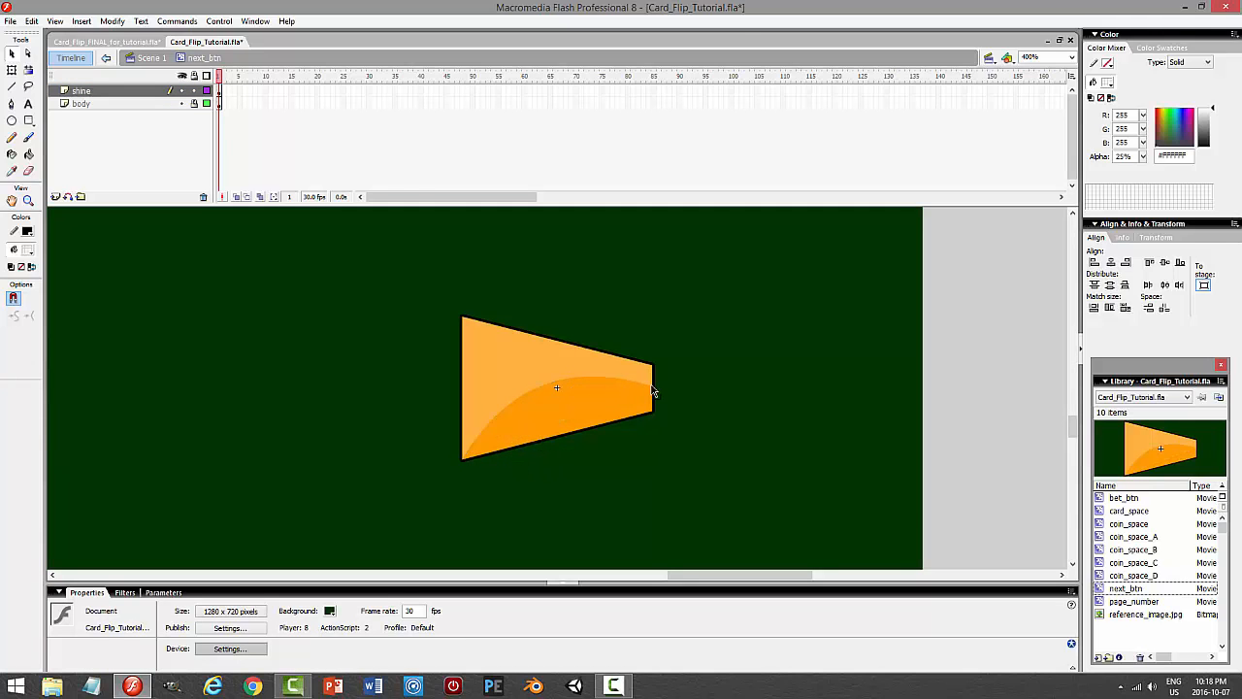
drag(653, 389, 656, 365)
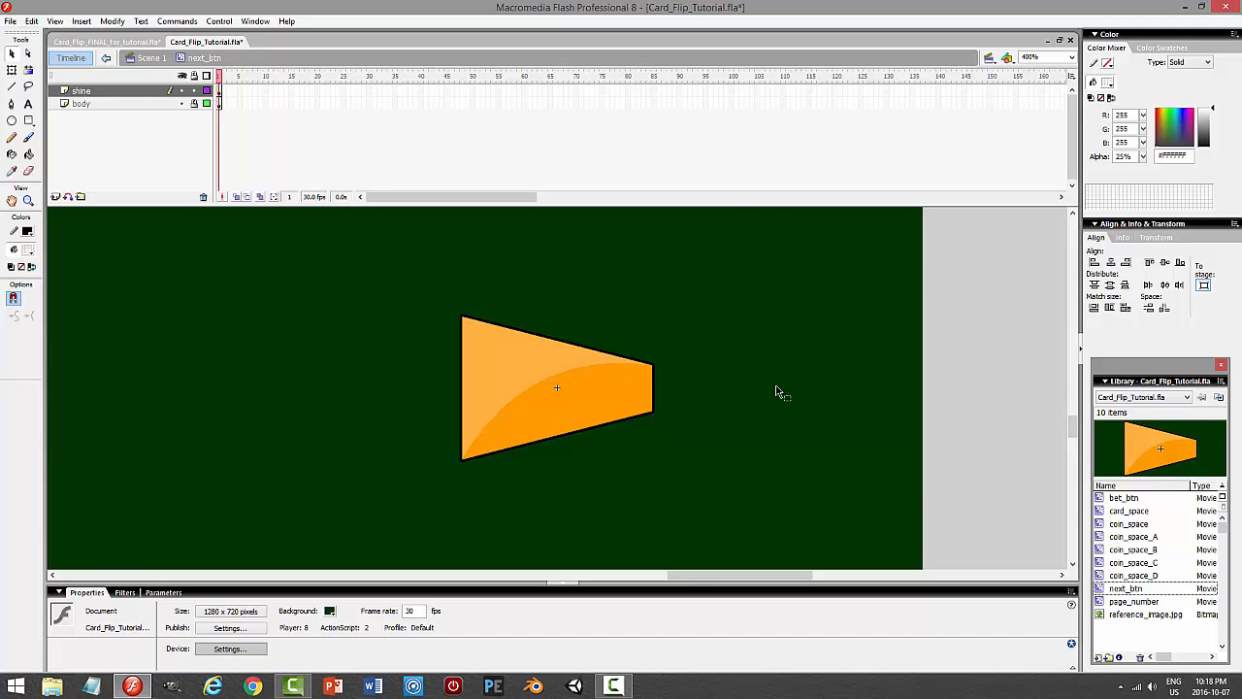
Lock the shine layer and, on a new layer above it, write NEXT in white Impact over the button.
click(194, 92)
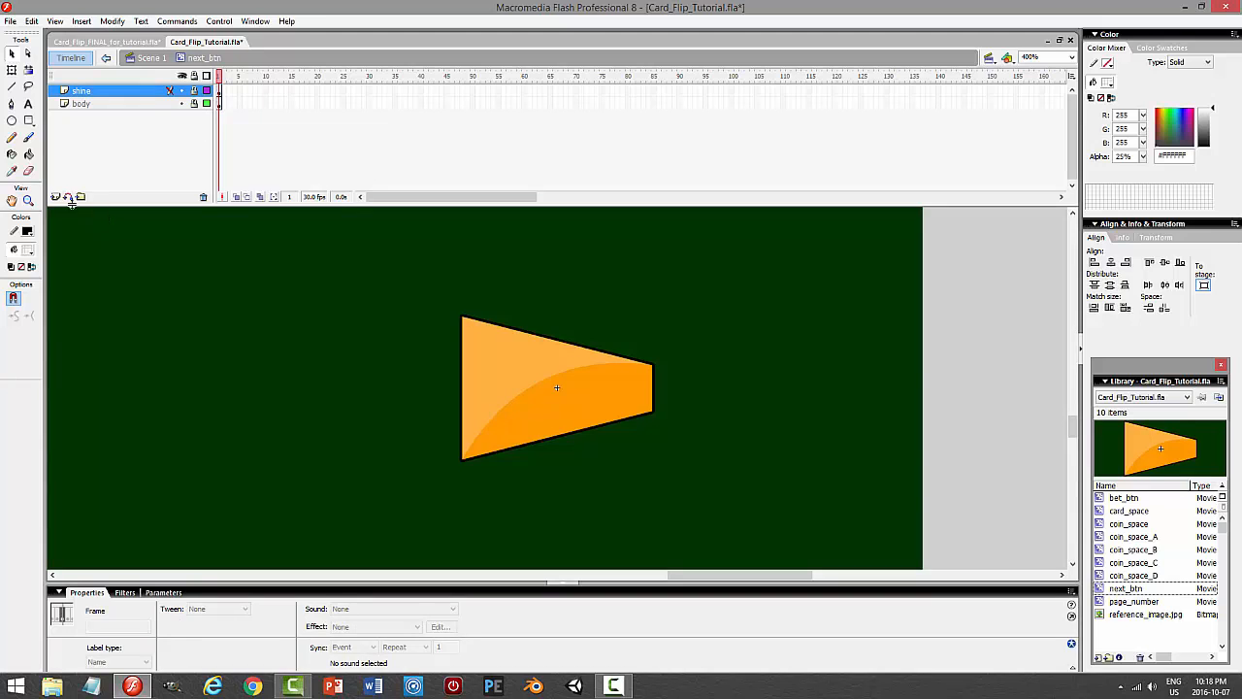
click(55, 197)
click(28, 103)
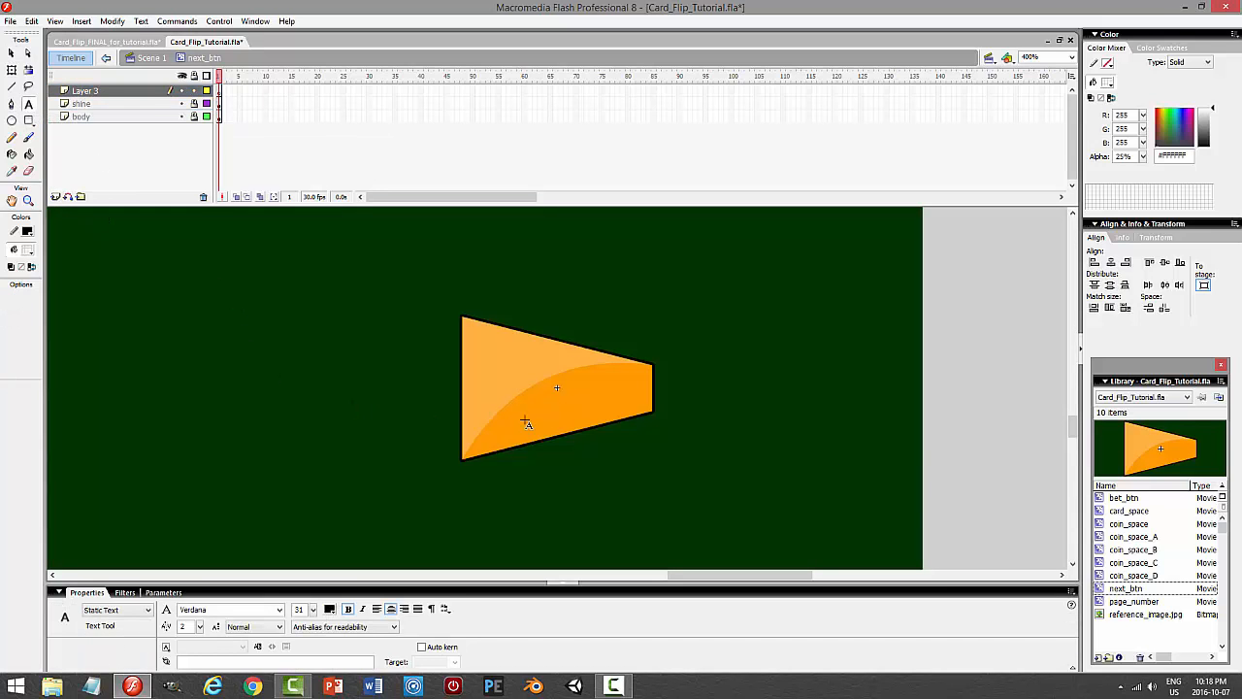
click(330, 608)
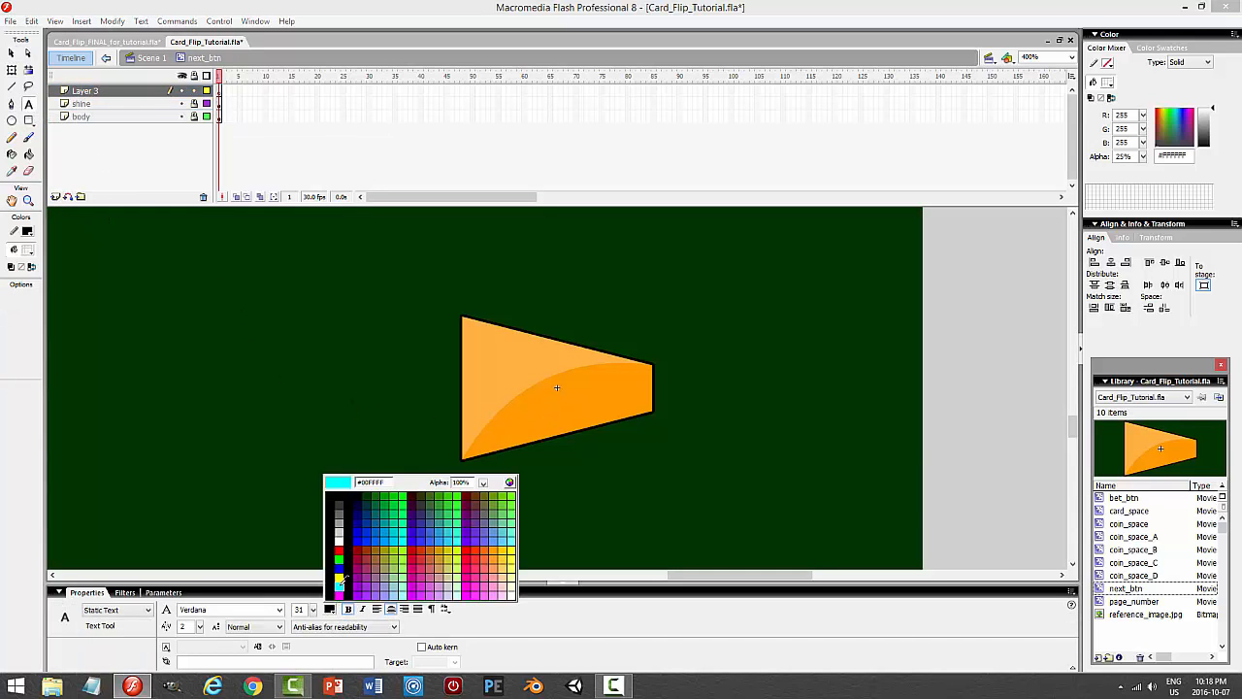
click(331, 549)
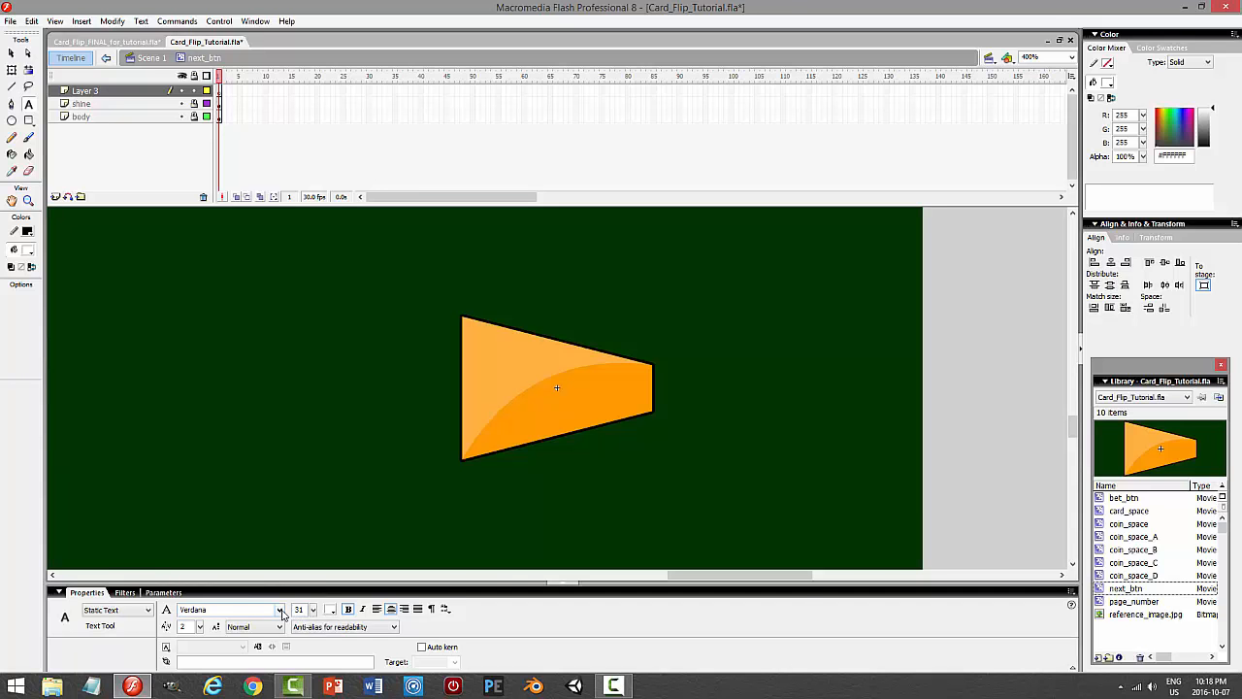
click(279, 610)
drag(280, 574, 282, 473)
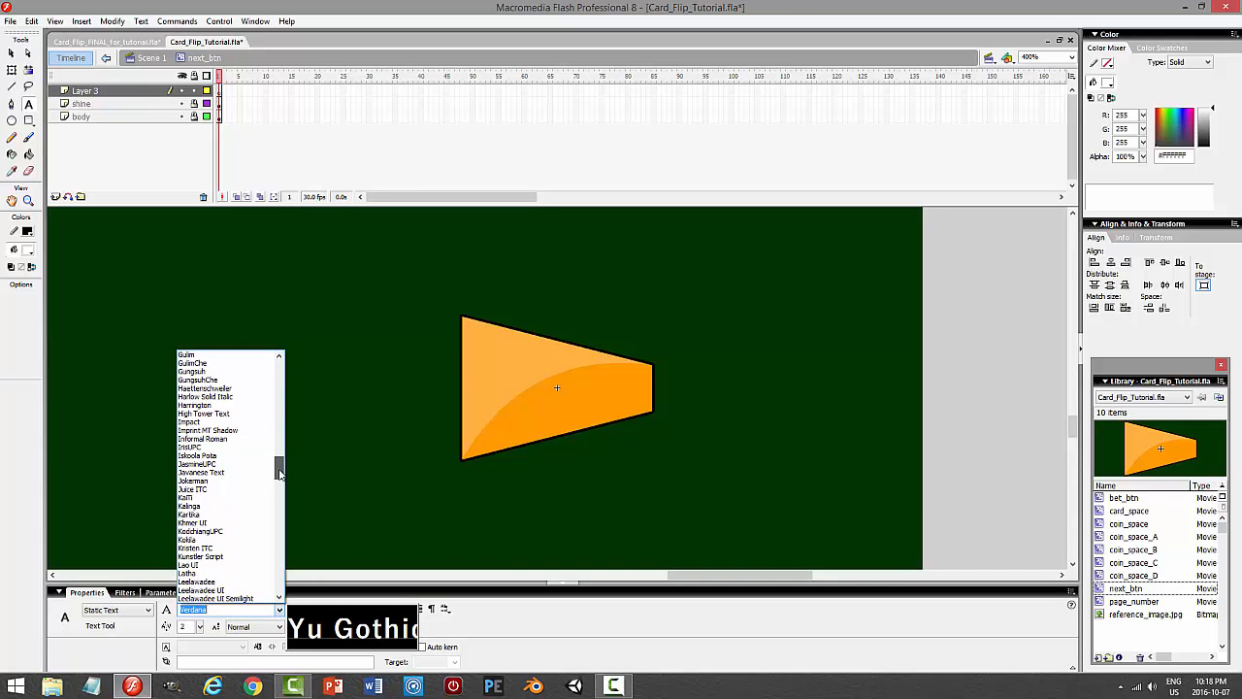
click(209, 422)
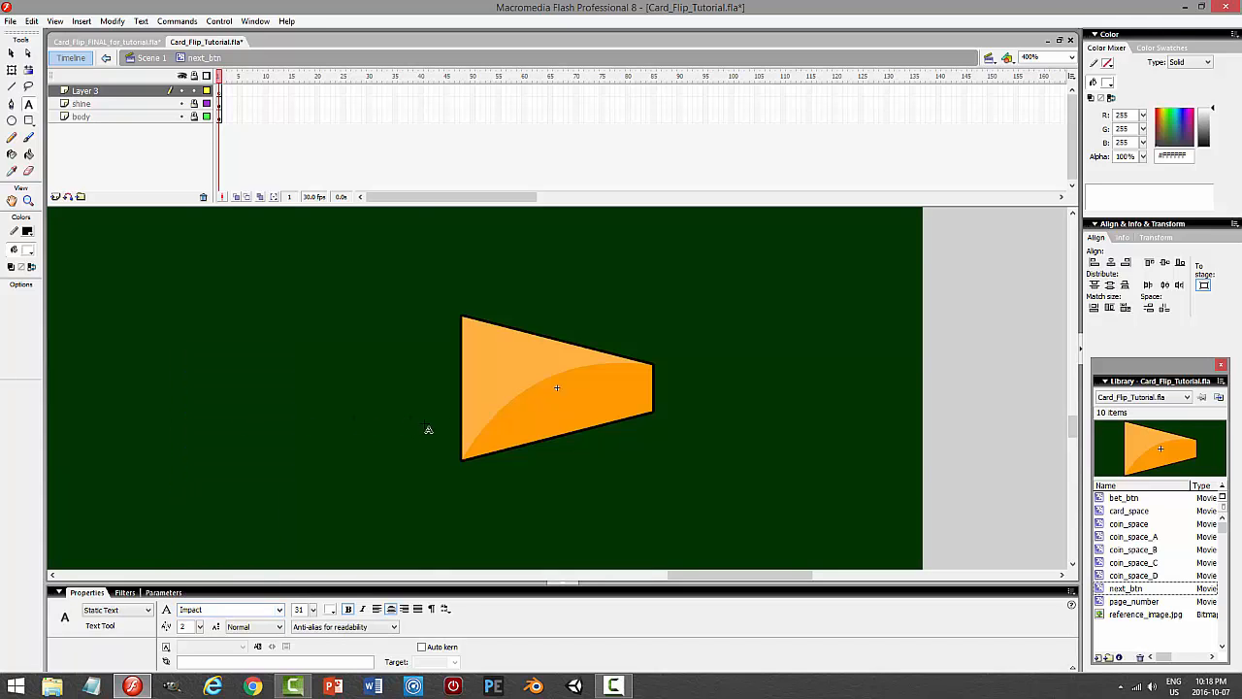
drag(468, 301, 575, 400)
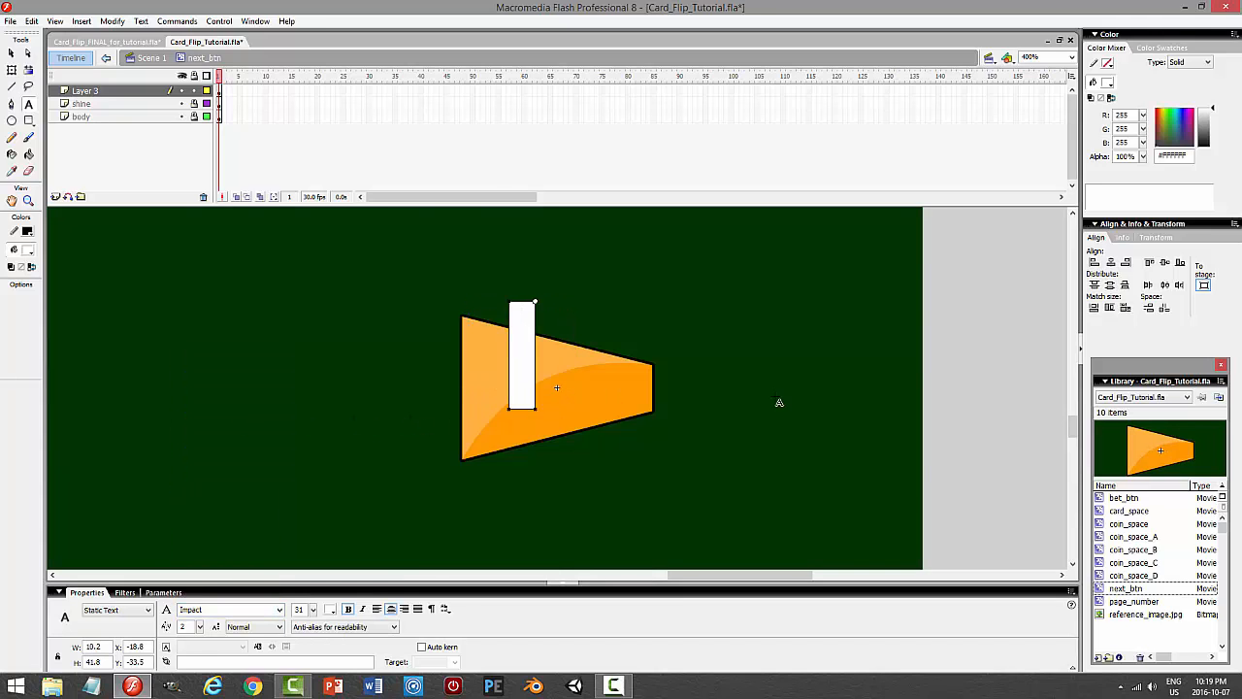
text(NEXT)
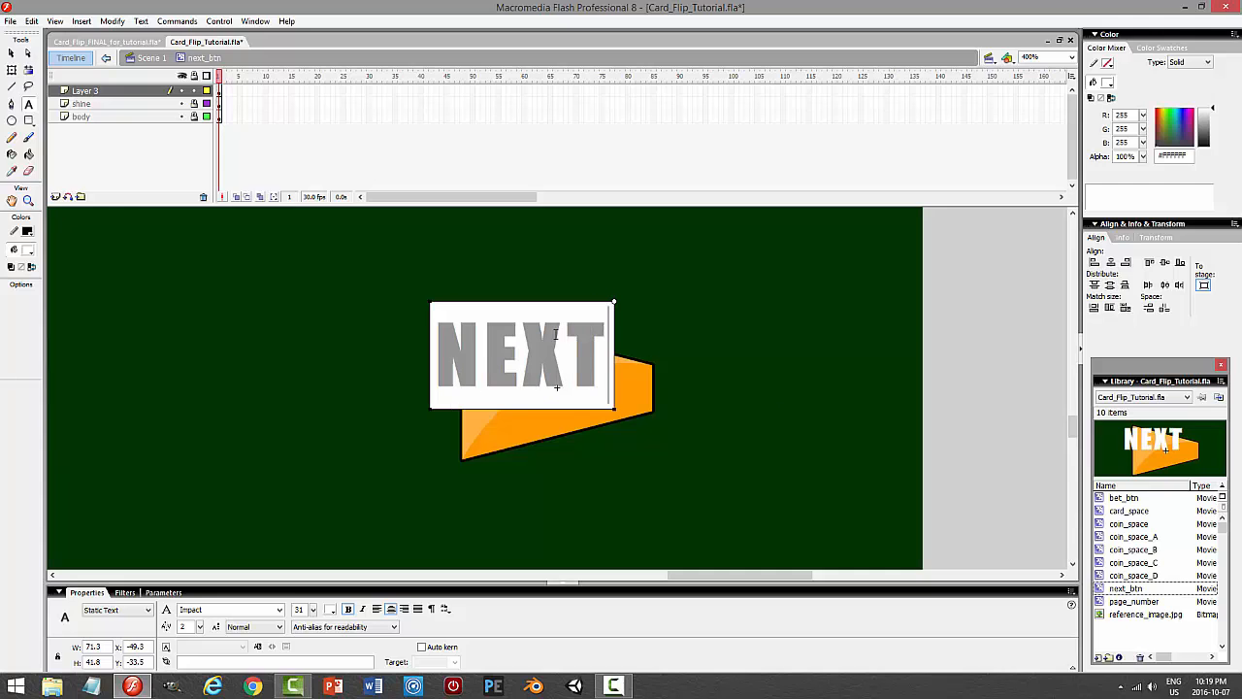
Set the NEXT text's font size to 24 and move it to the middle of the button.
click(12, 52)
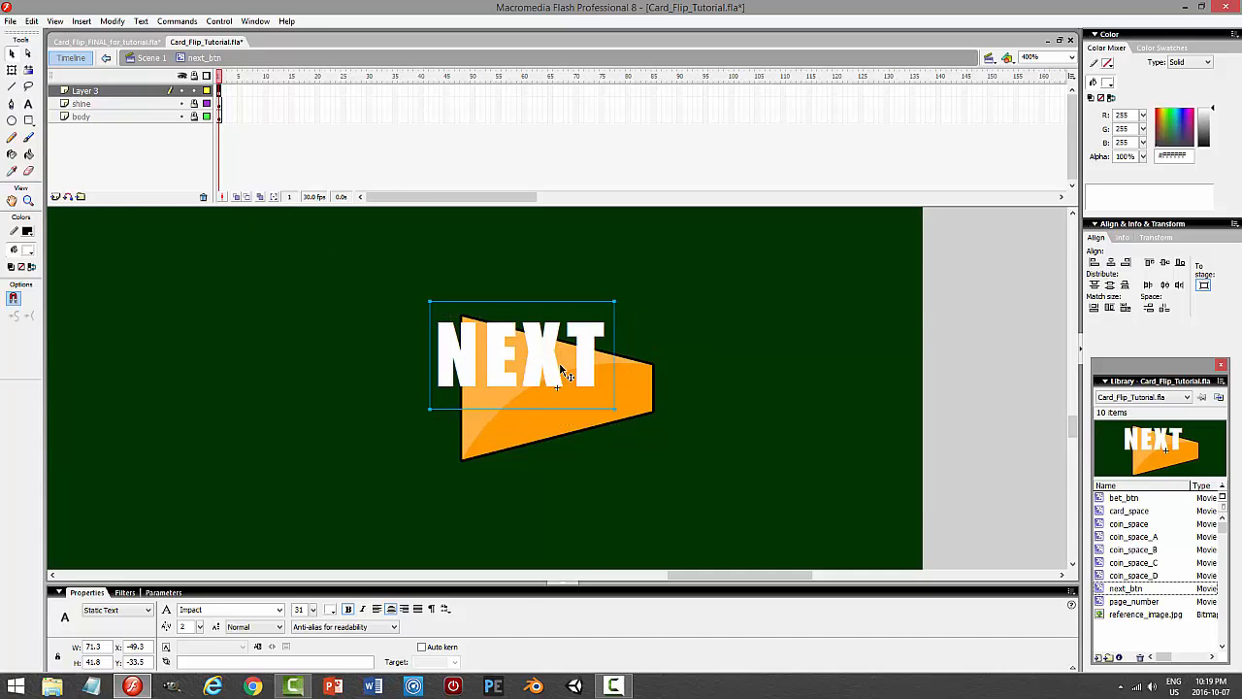
drag(559, 362, 580, 378)
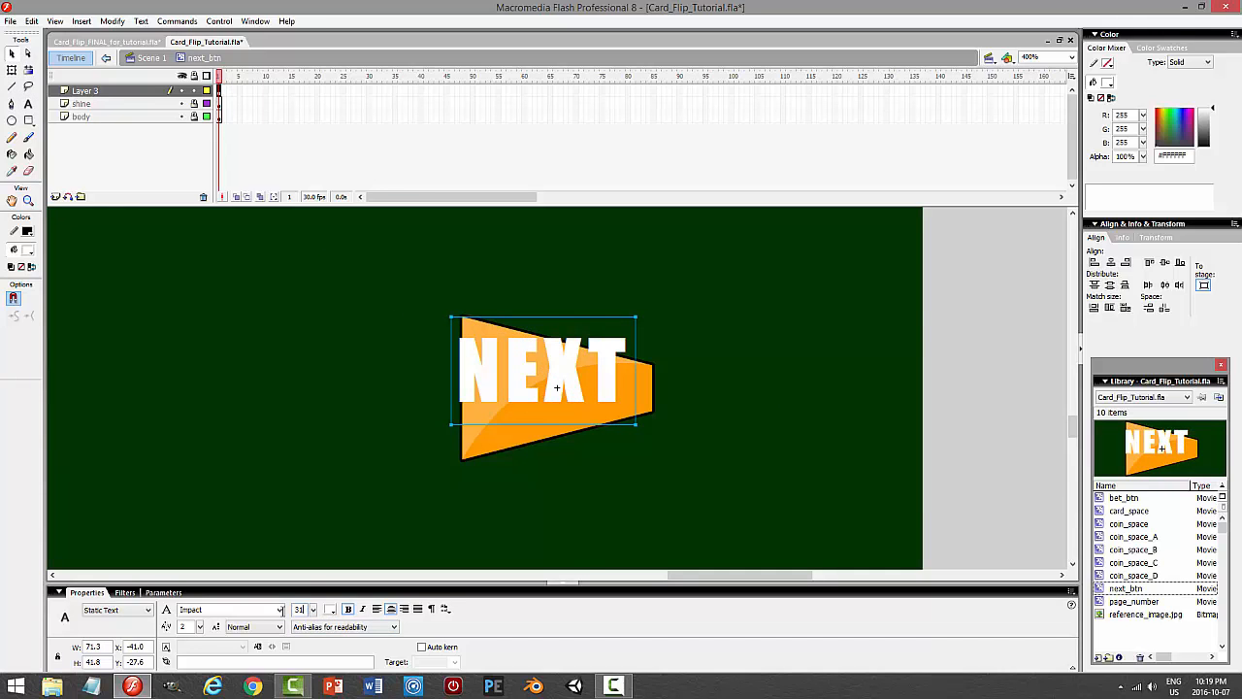
key(Return)
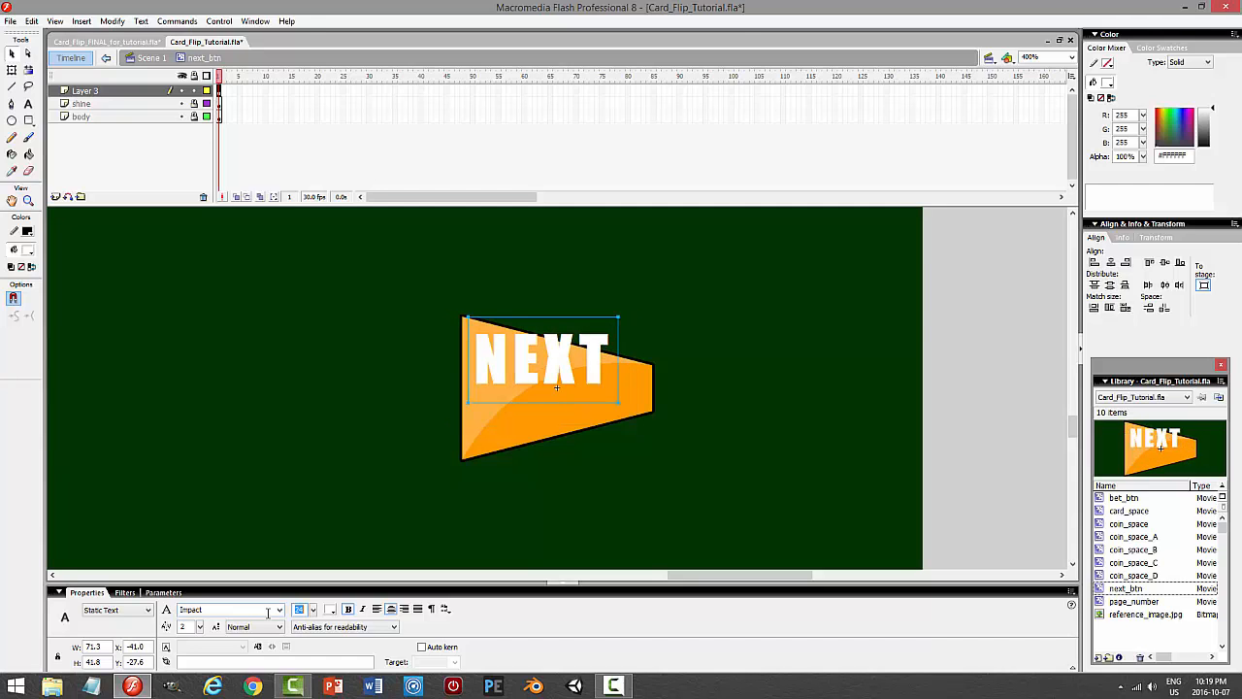
drag(563, 363, 570, 393)
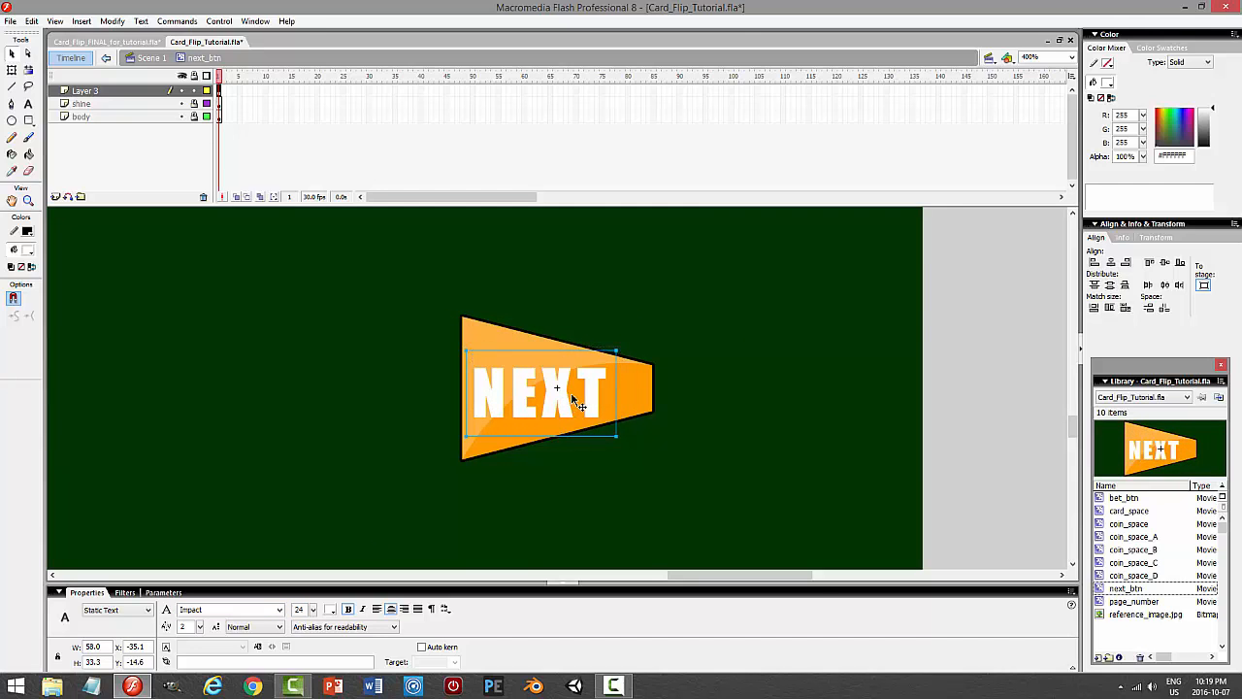
Test the movie to check the NEXT label at actual size, and close the preview.
click(738, 395)
key(ctrl+Return)
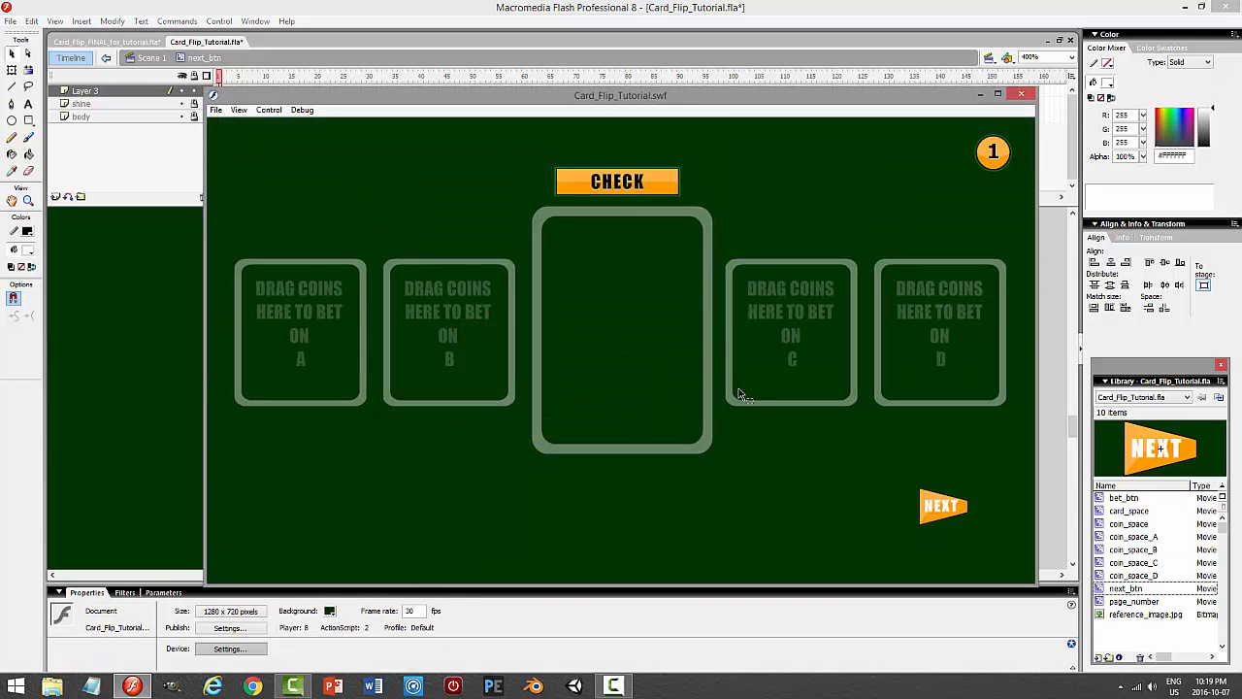
click(1021, 93)
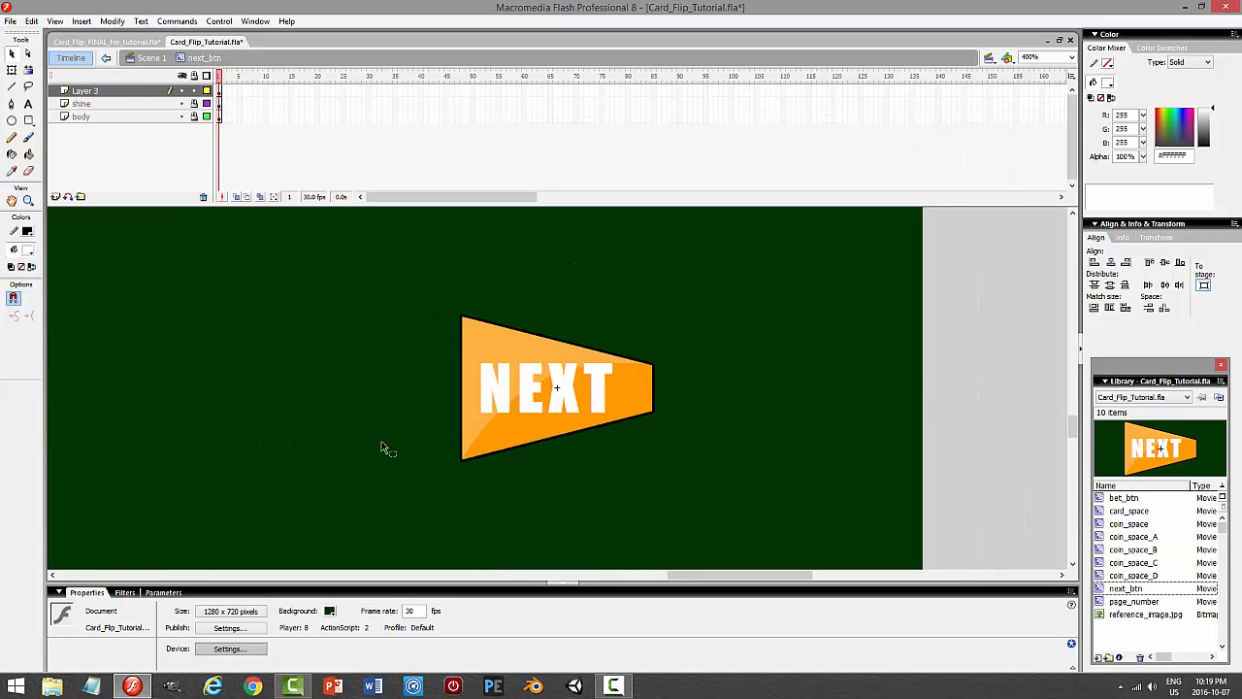
Tighten the NEXT text's letter spacing to 1 and set its font size to 20.
click(527, 402)
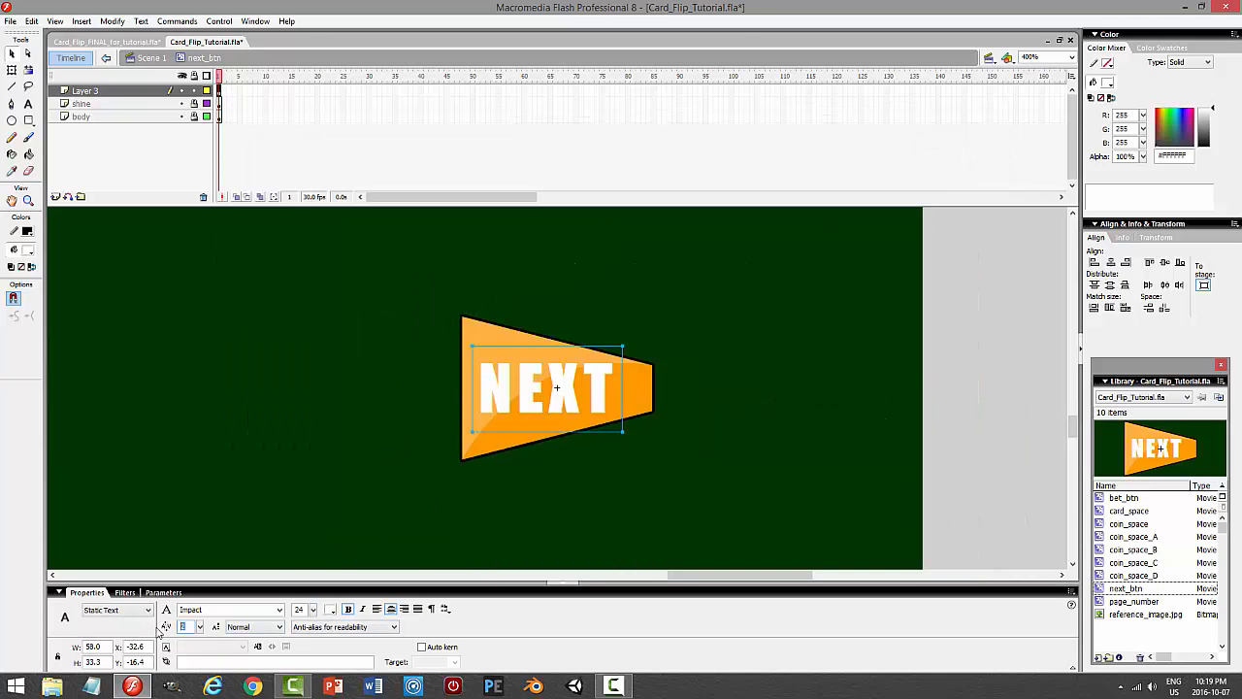
key(Return)
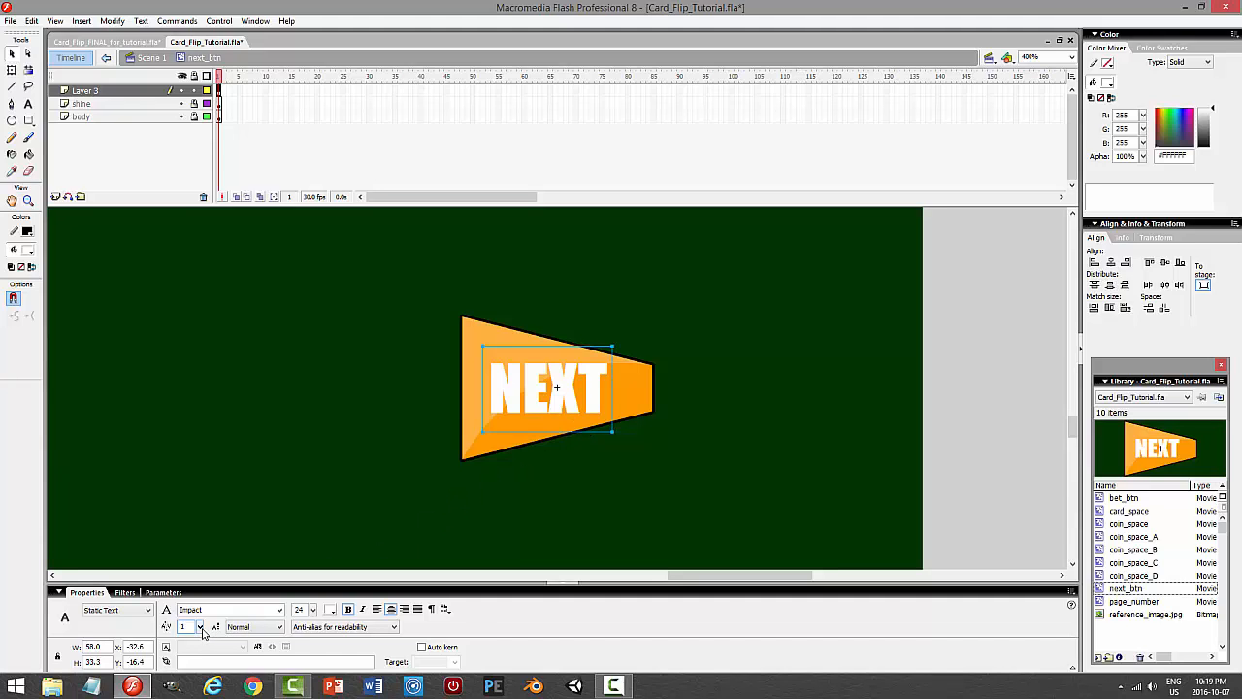
text(1)
key(Return)
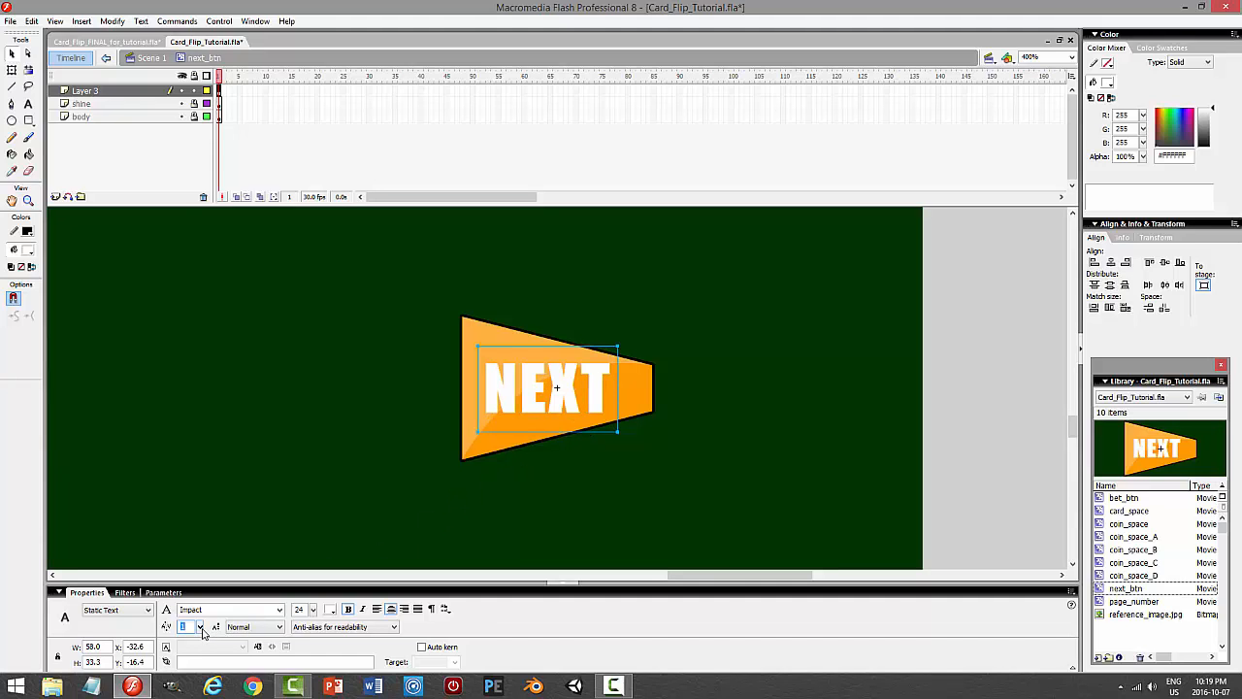
double_click(302, 610)
text(20)
key(Return)
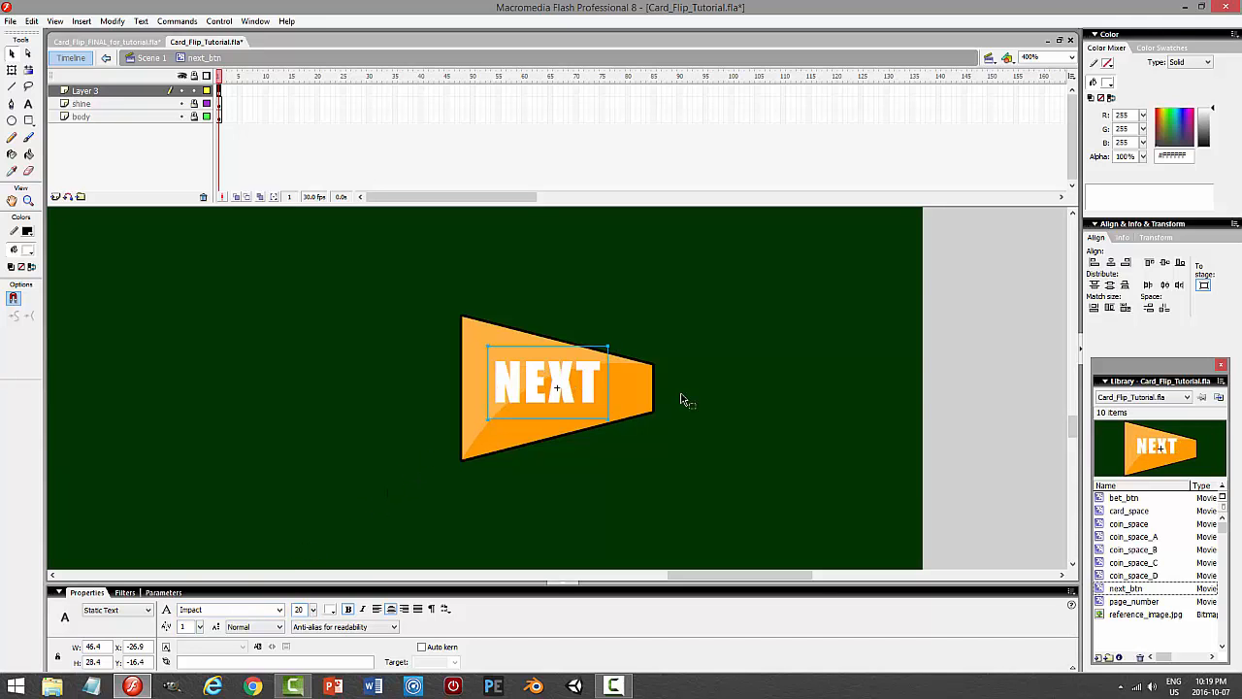
Nudge the NEXT text slightly down and left on the button, checking its placement in test movie previews.
key(Down)
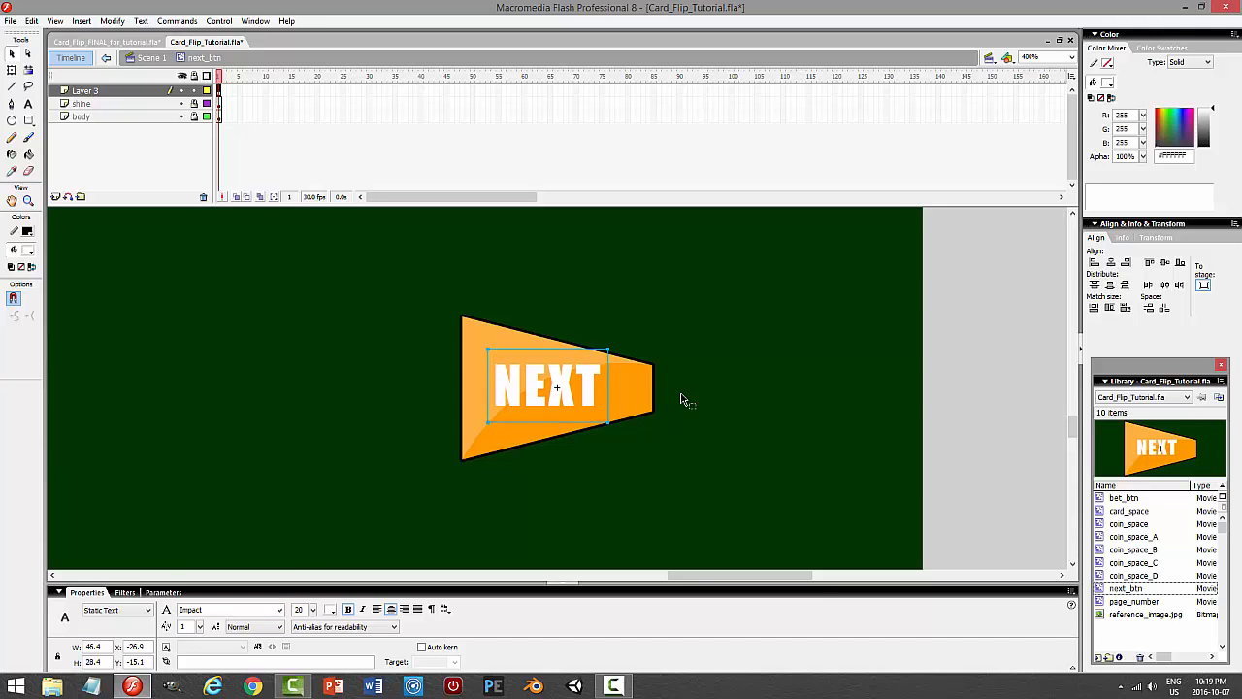
key(ctrl+Return)
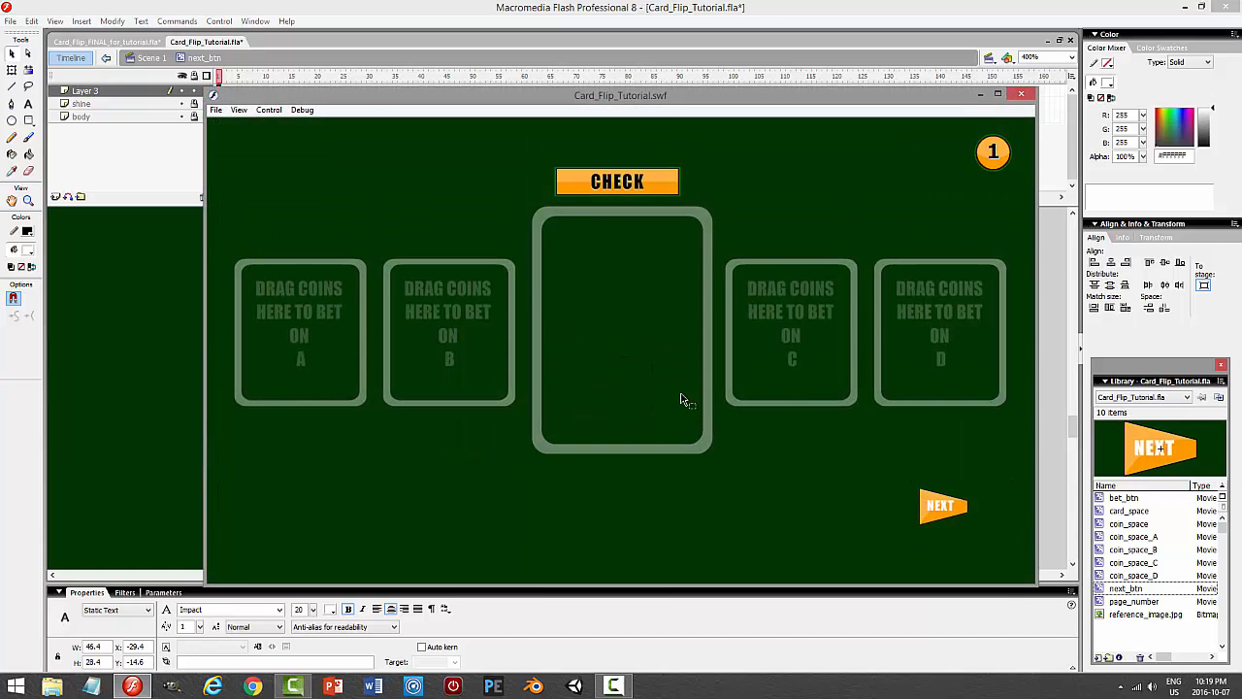
click(1021, 94)
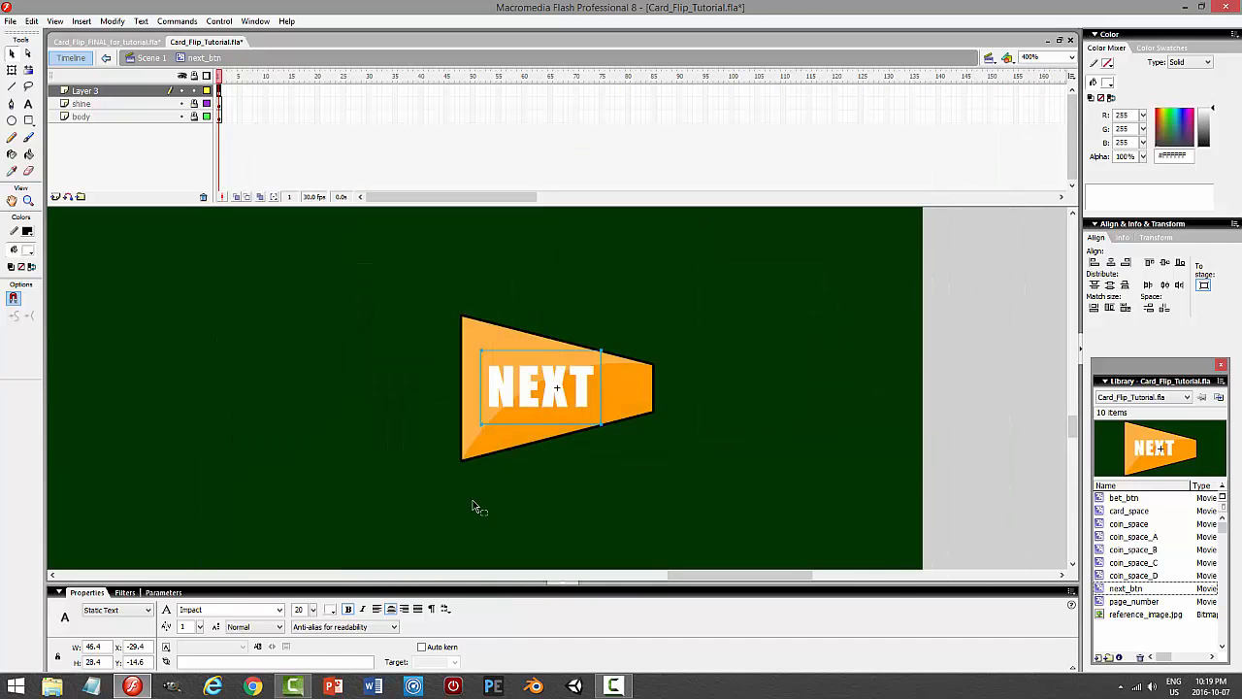
key(Left)
key(Left)
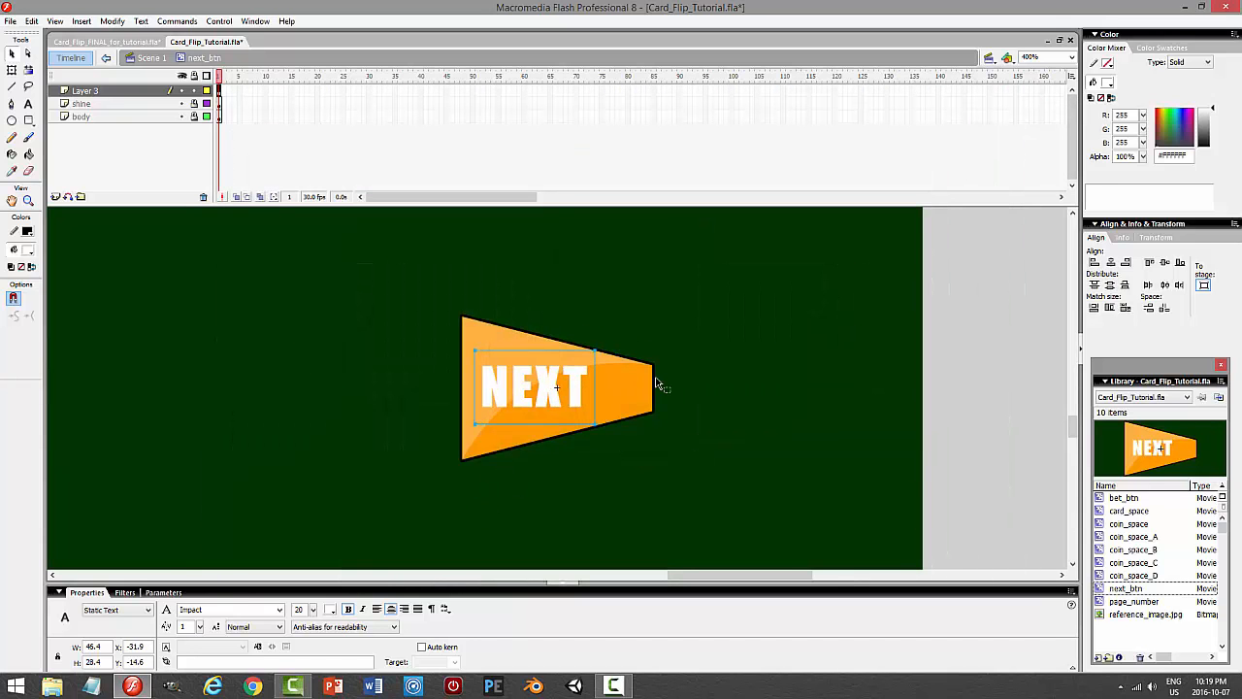
key(ctrl+Return)
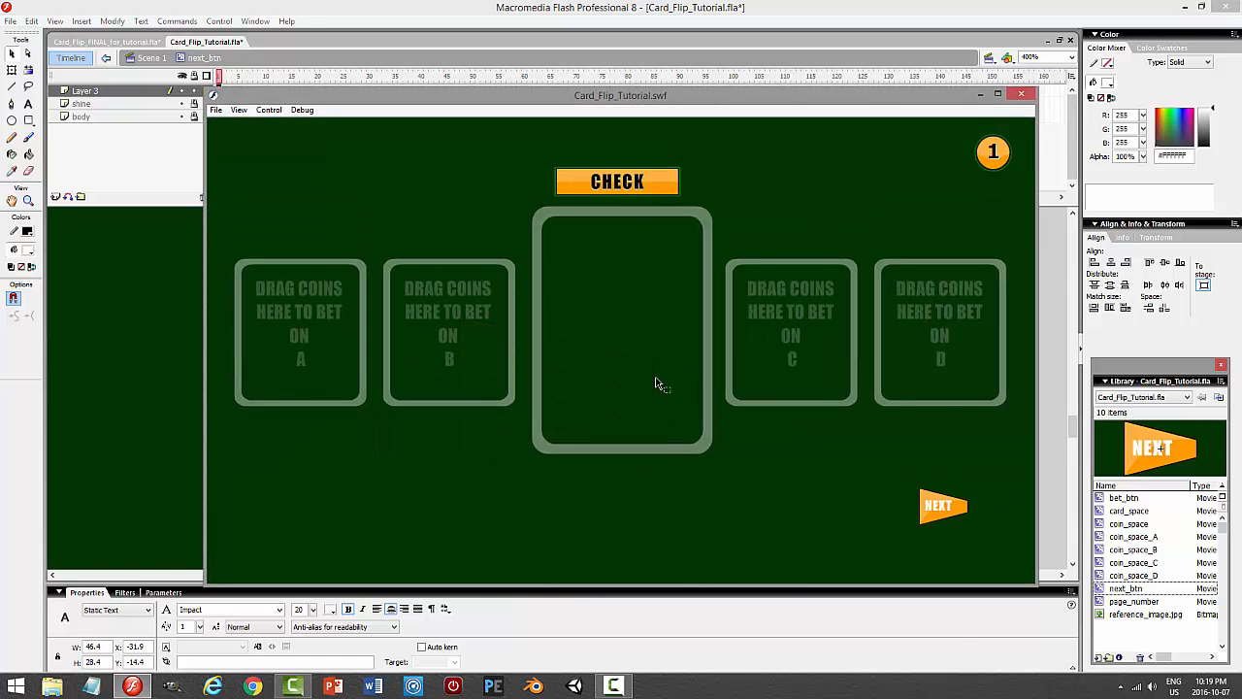
click(1016, 96)
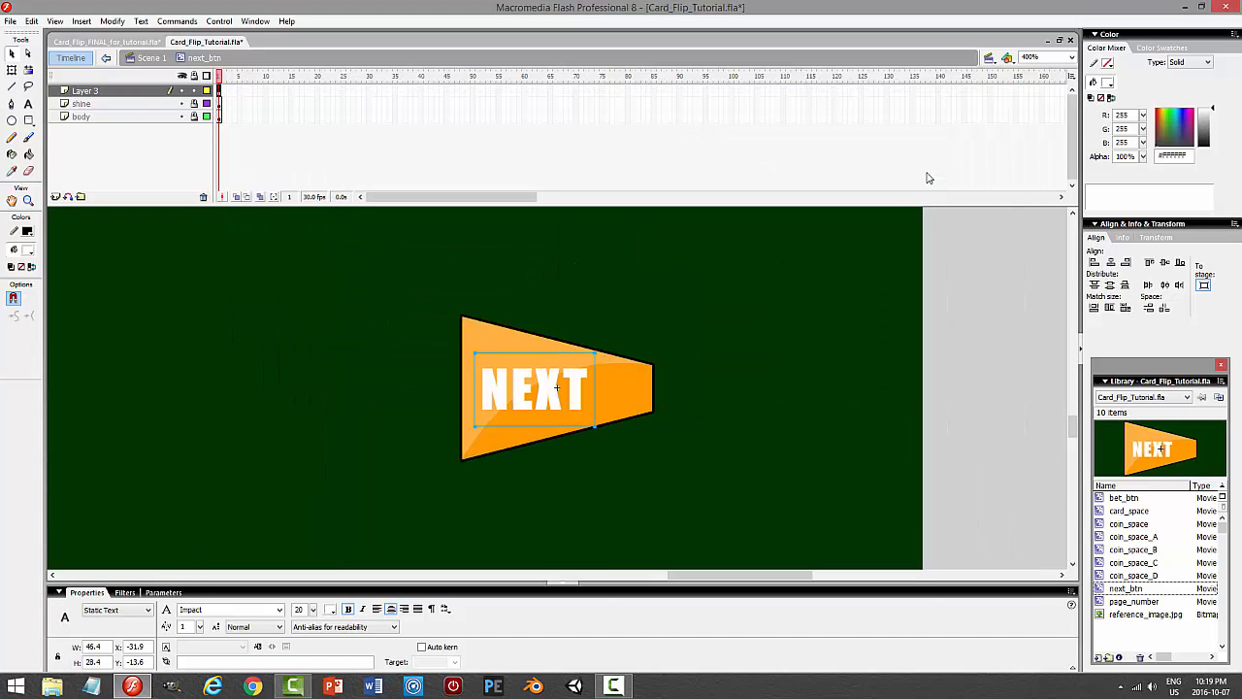
key(ctrl+Return)
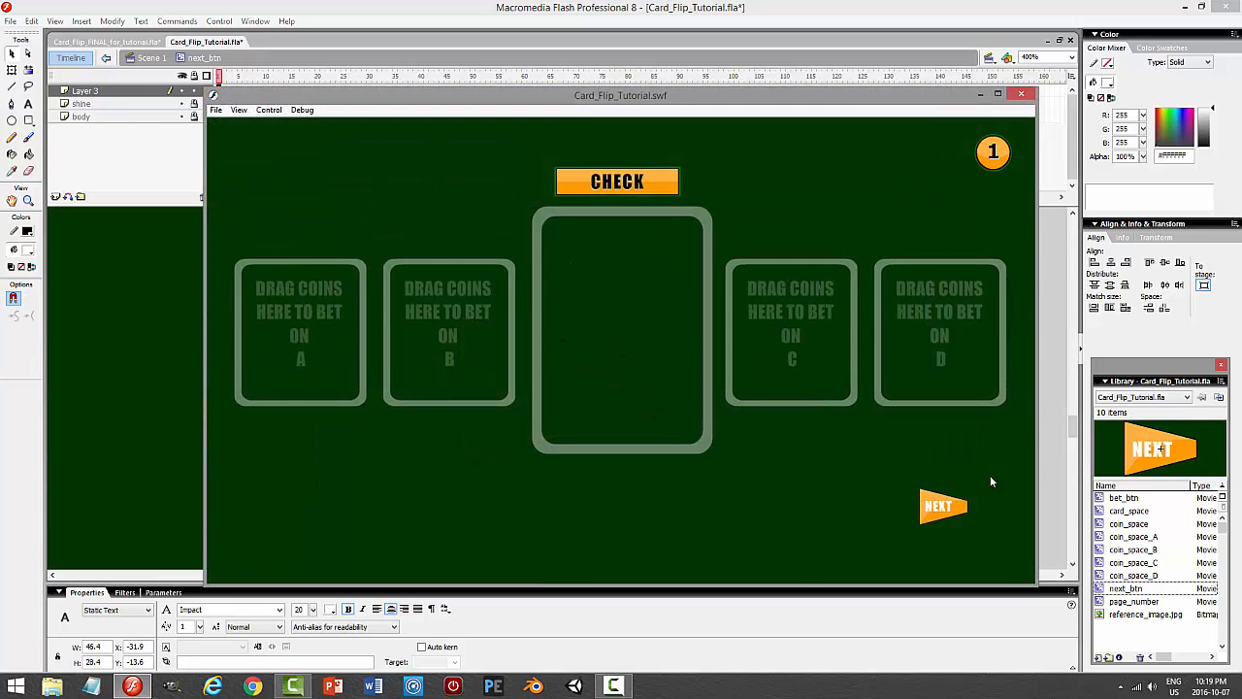
click(1021, 94)
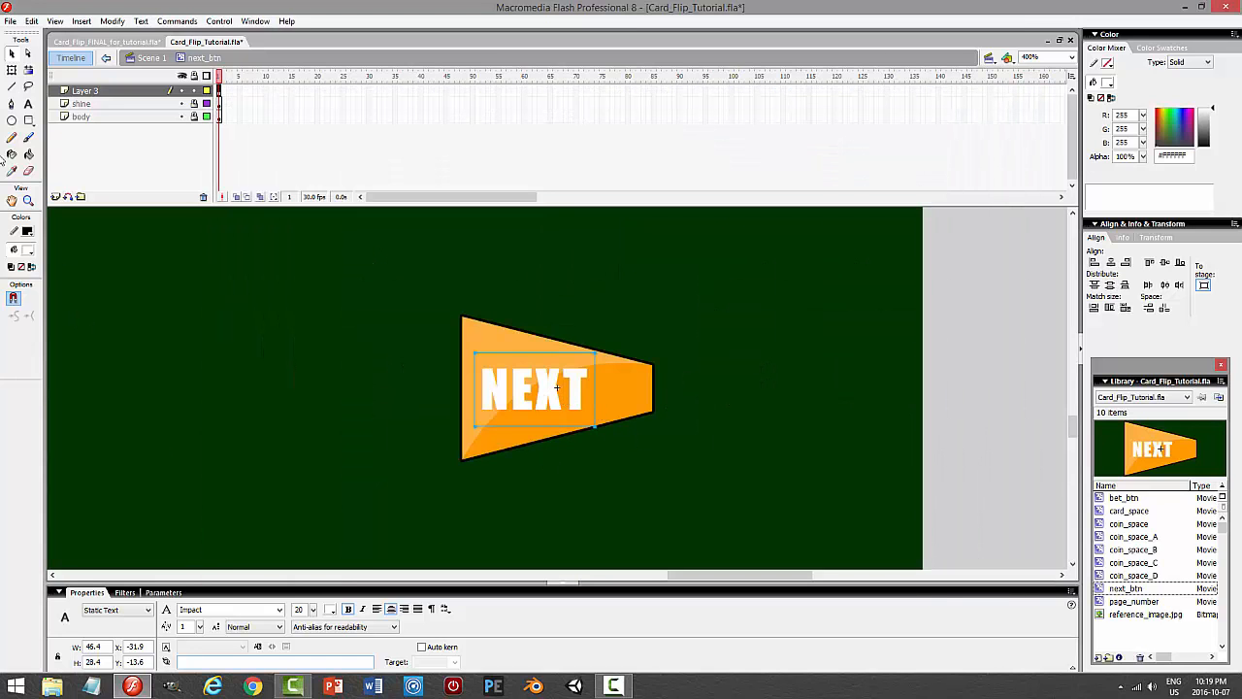
Duplicate the white NEXT text in place and colour the upper copy black (#000000).
click(31, 20)
click(31, 21)
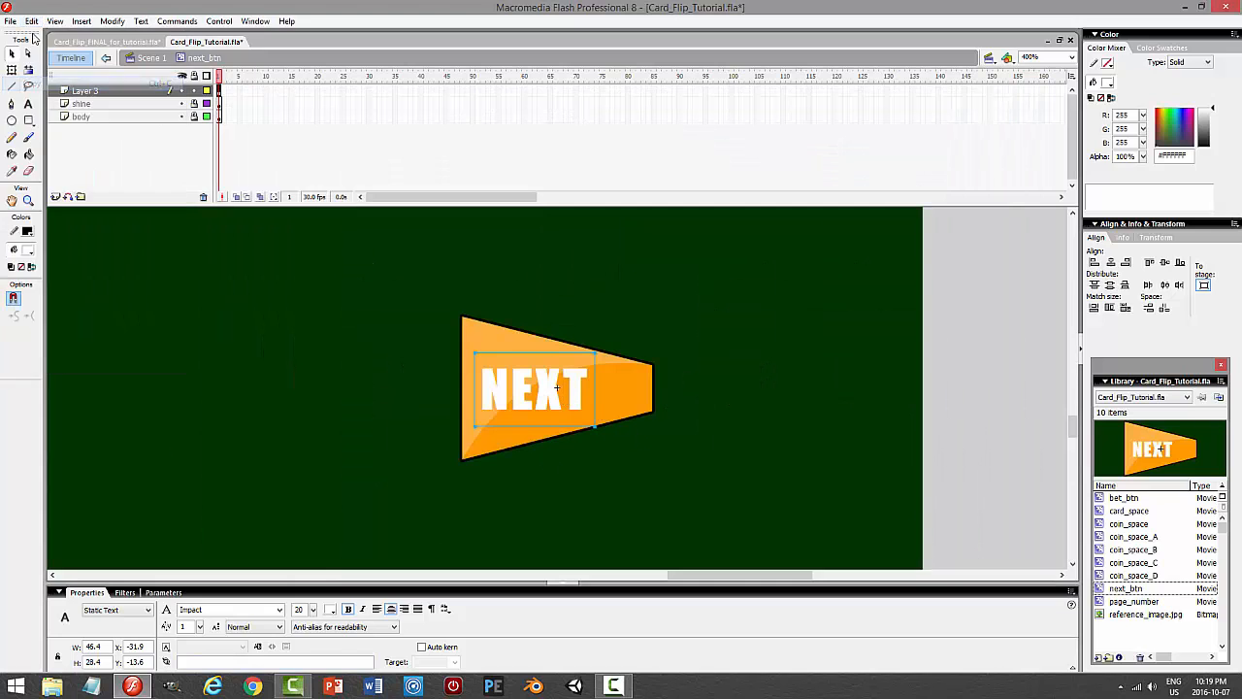
click(31, 20)
click(224, 447)
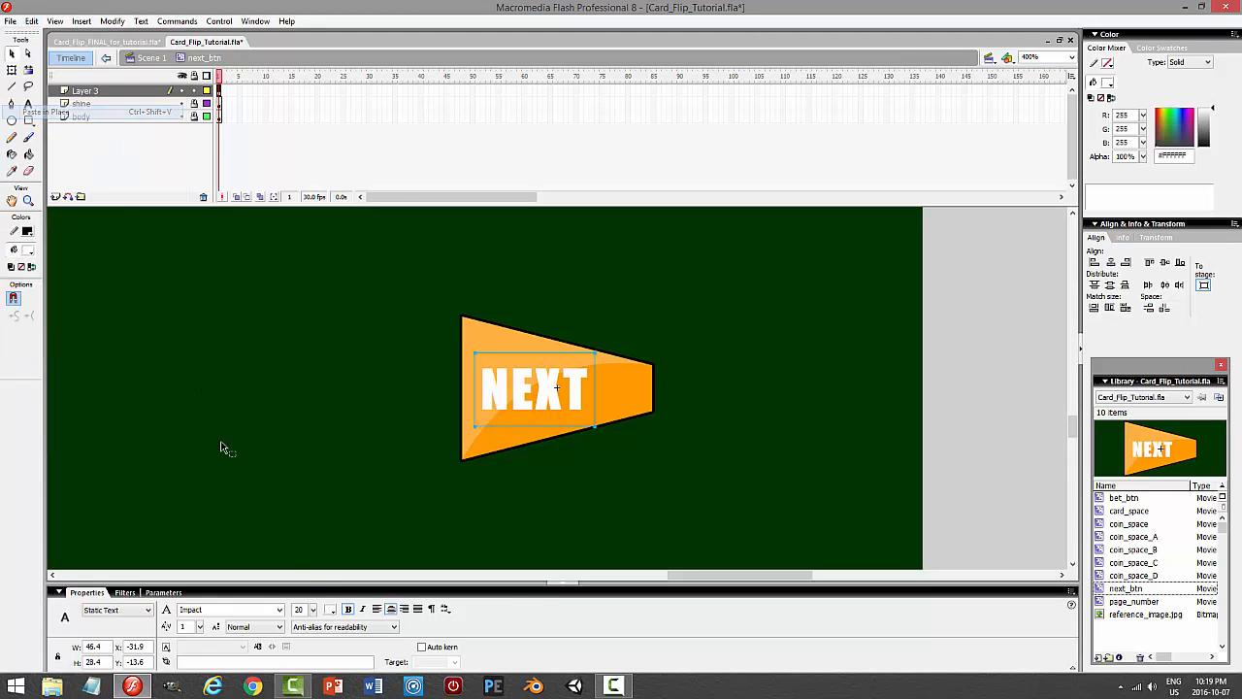
click(331, 608)
click(339, 491)
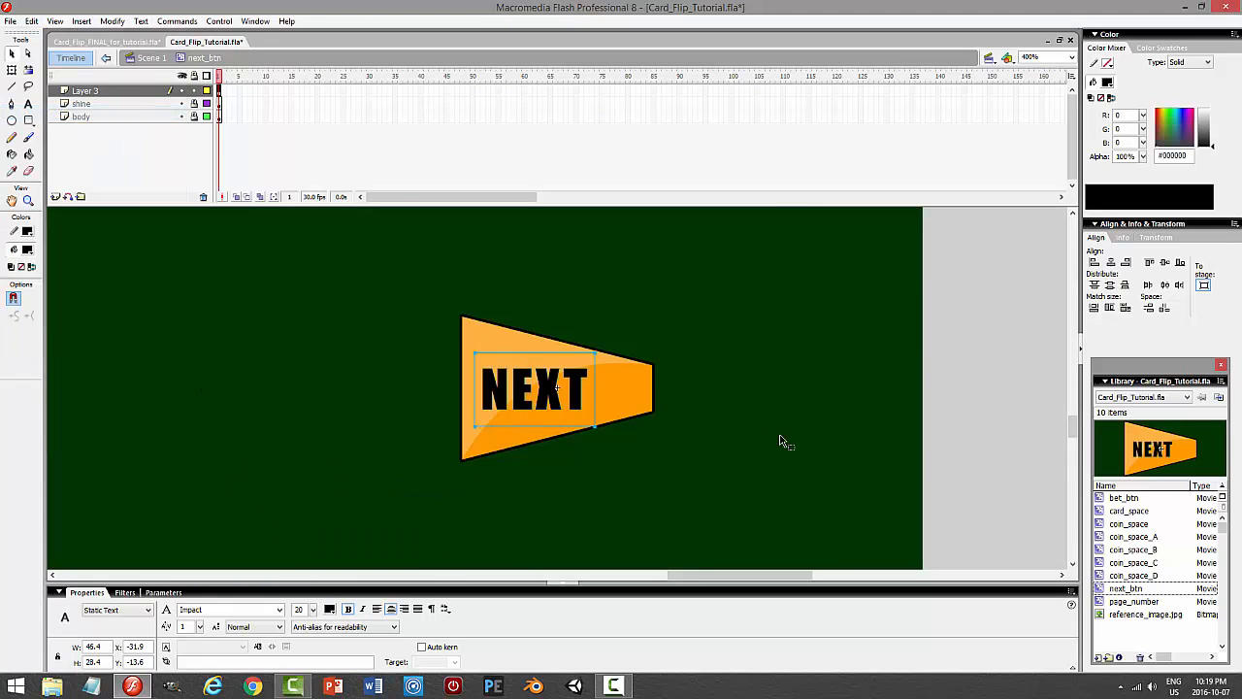
Offset the black NEXT text slightly left of the white copy and preview the movie.
click(721, 445)
click(545, 387)
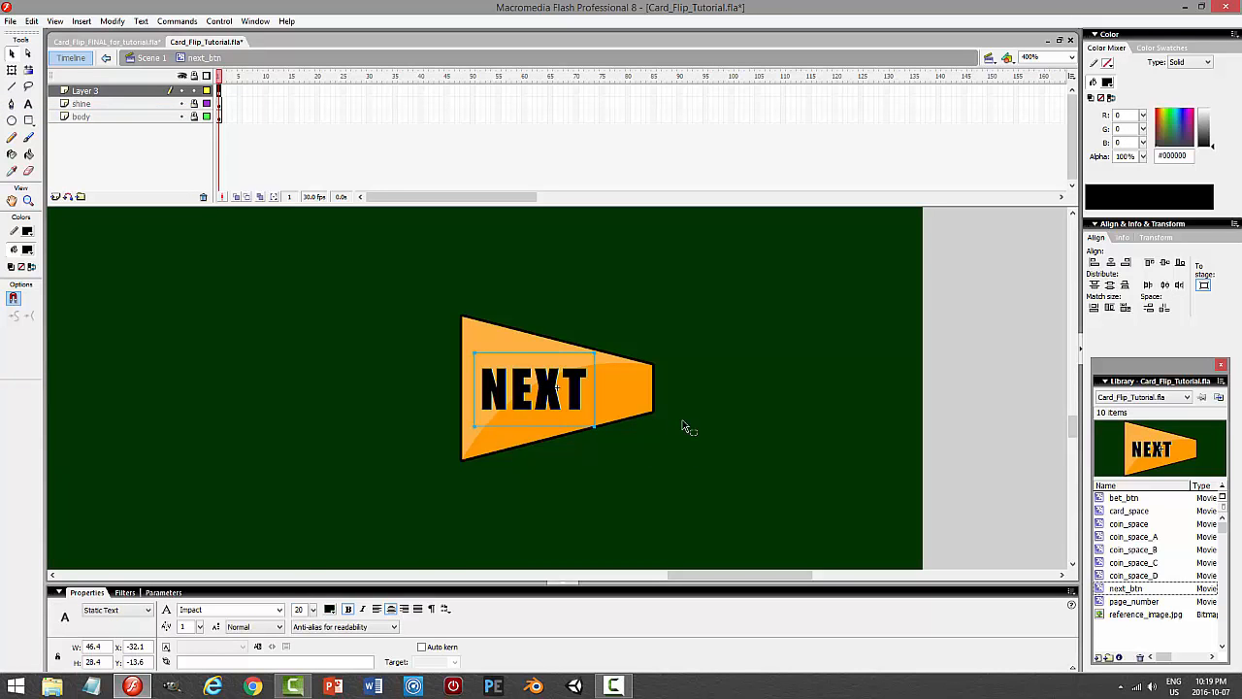
click(800, 404)
key(ctrl+Return)
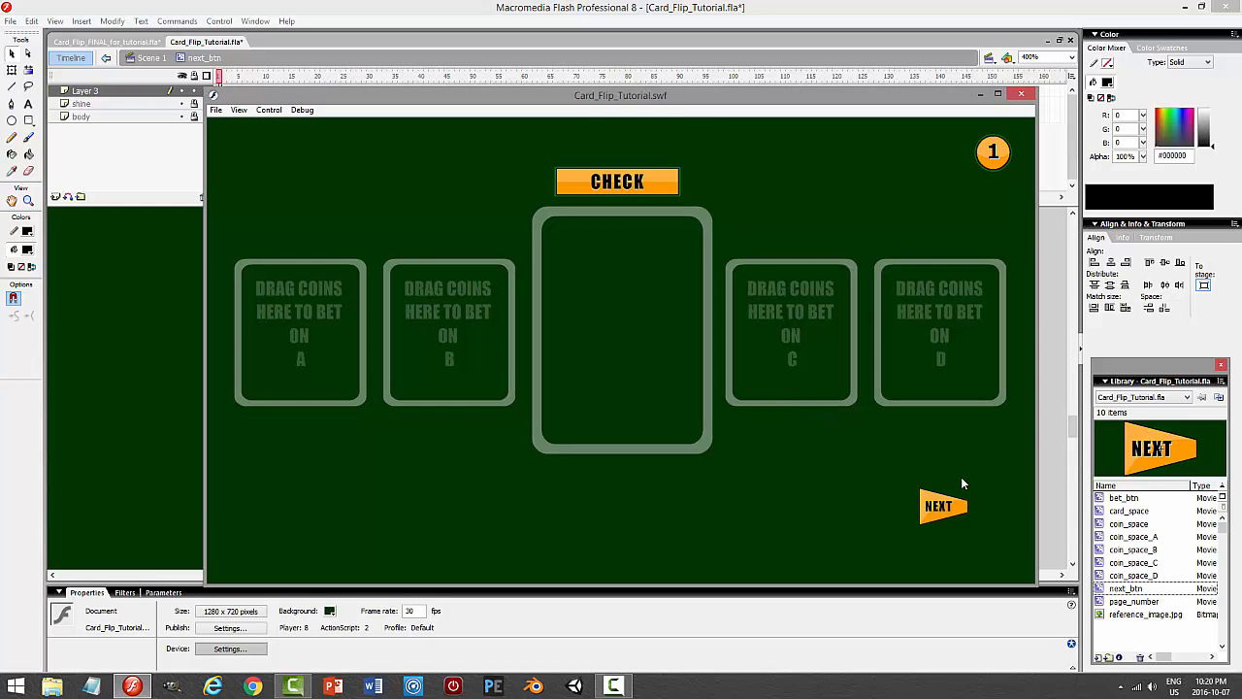
click(1029, 97)
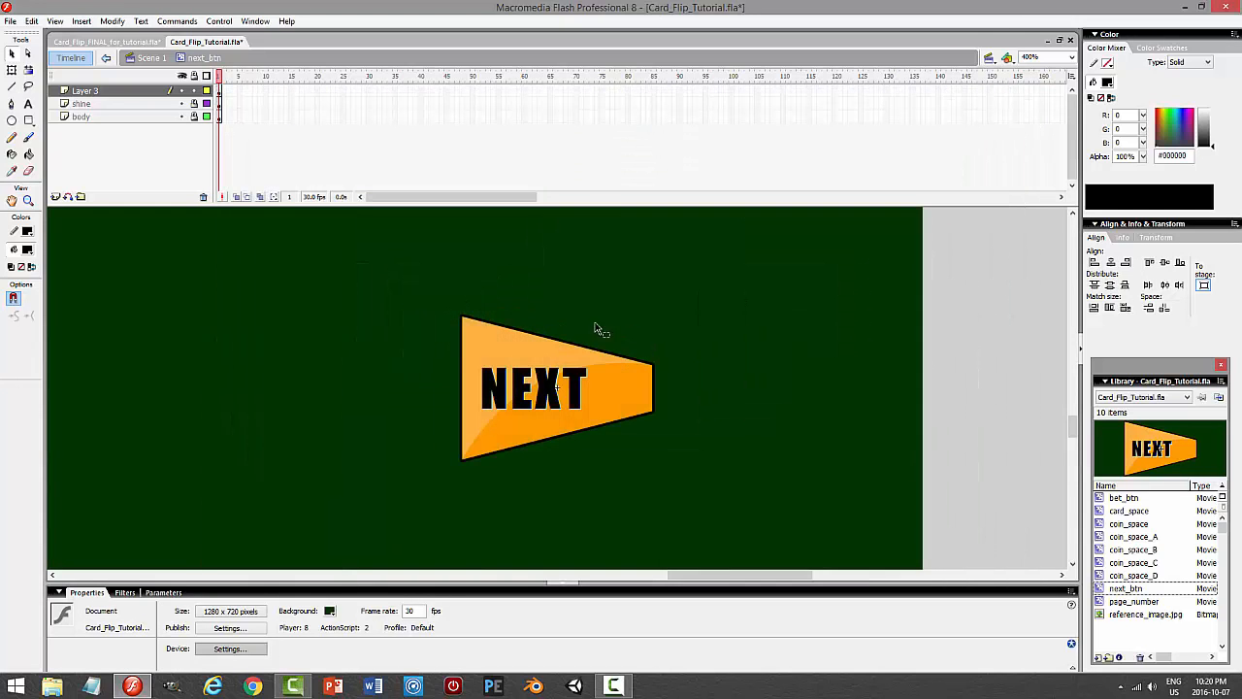
Shift both NEXT texts on Layer 3 together slightly to the right and preview the movie.
click(348, 91)
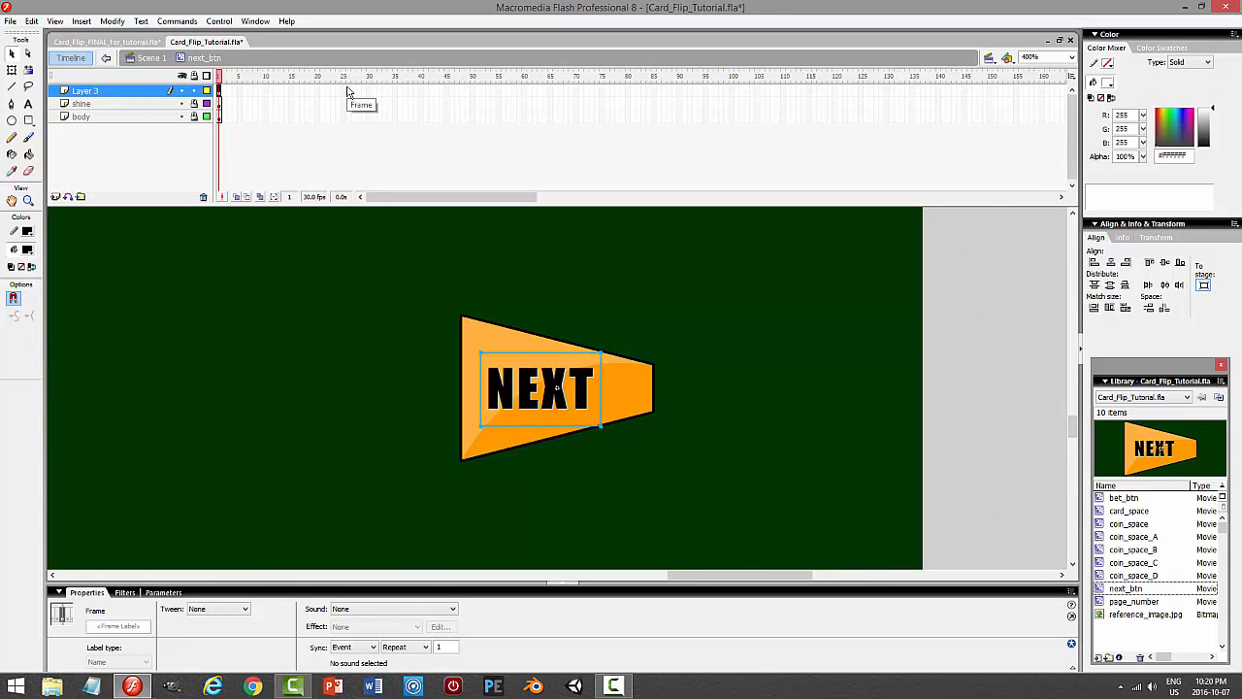
key(ctrl+Return)
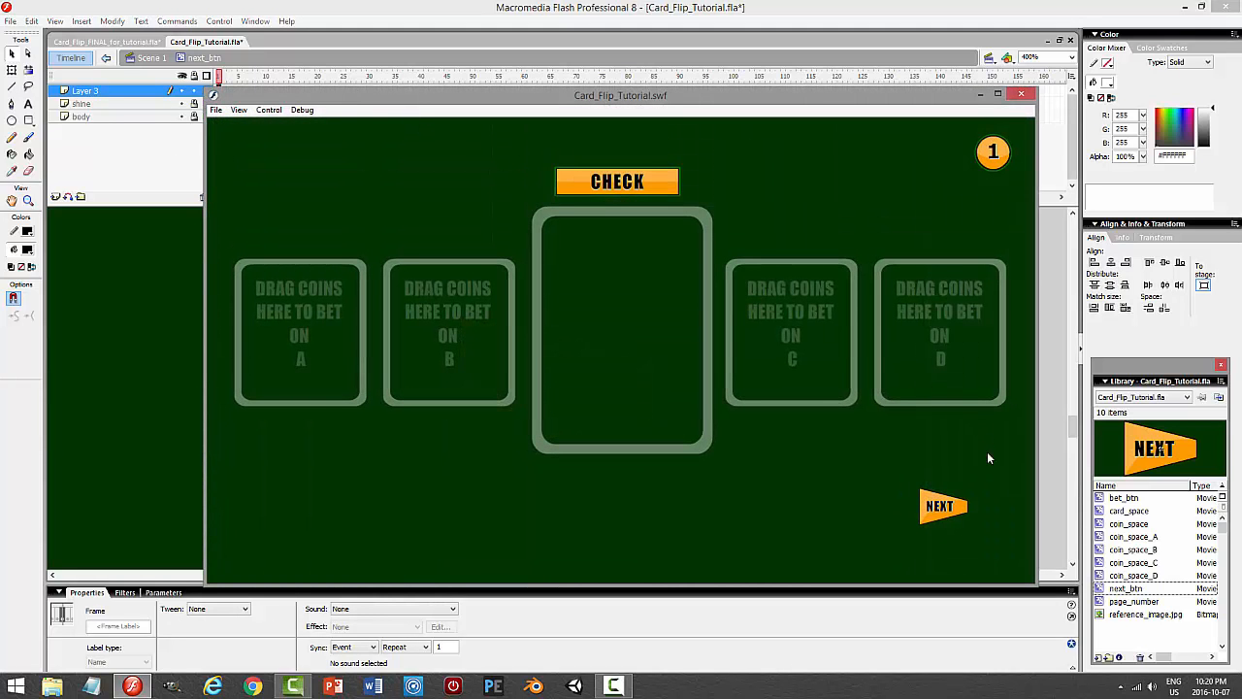
click(1021, 94)
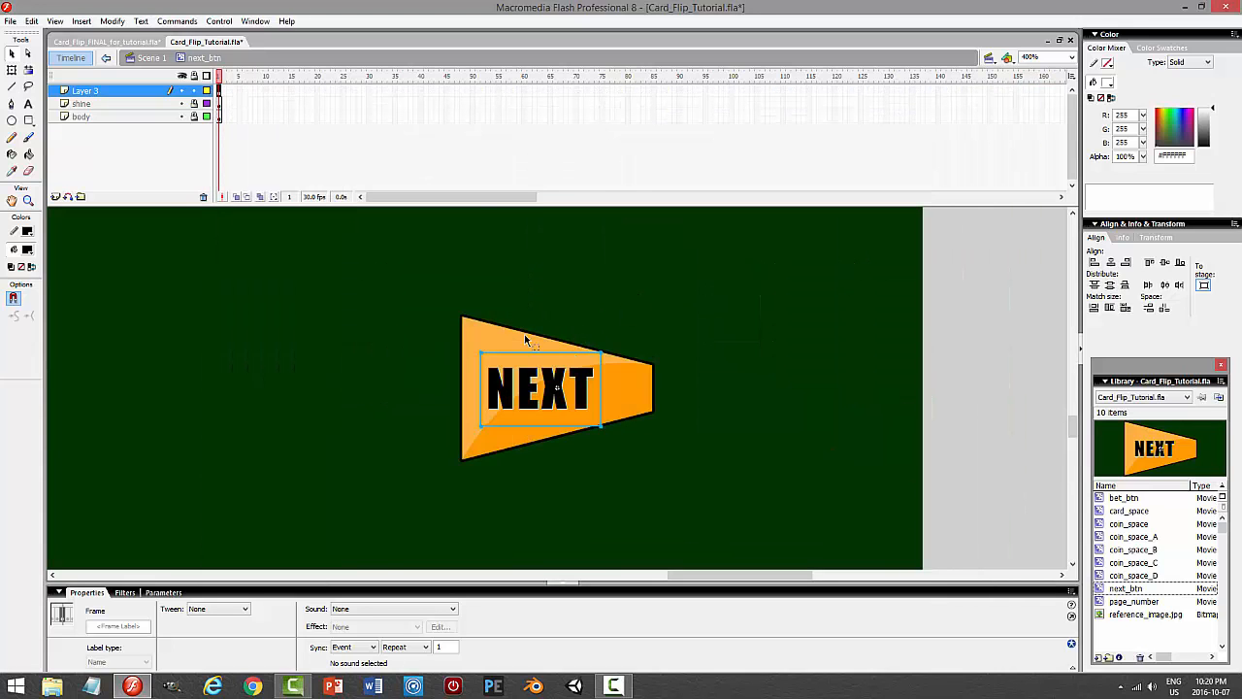
Set the black outline of the button shape on the body layer to a stroke height of 3 and preview the movie.
key(ctrl+Return)
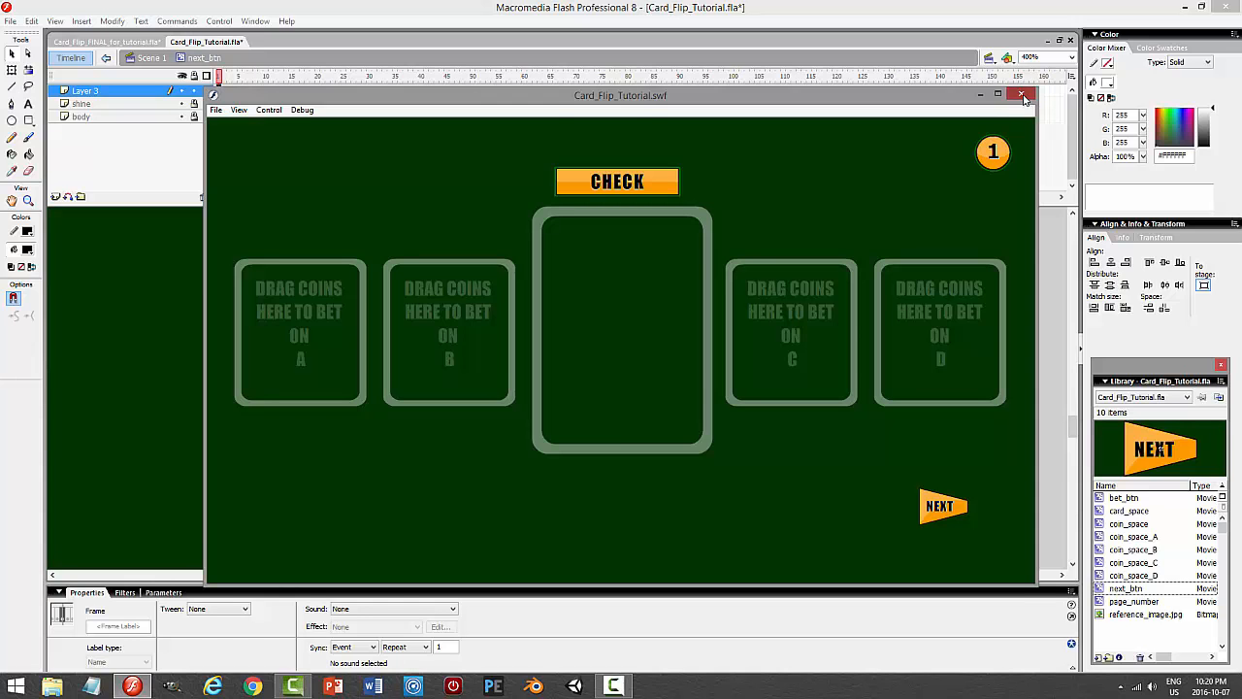
click(1023, 97)
click(194, 91)
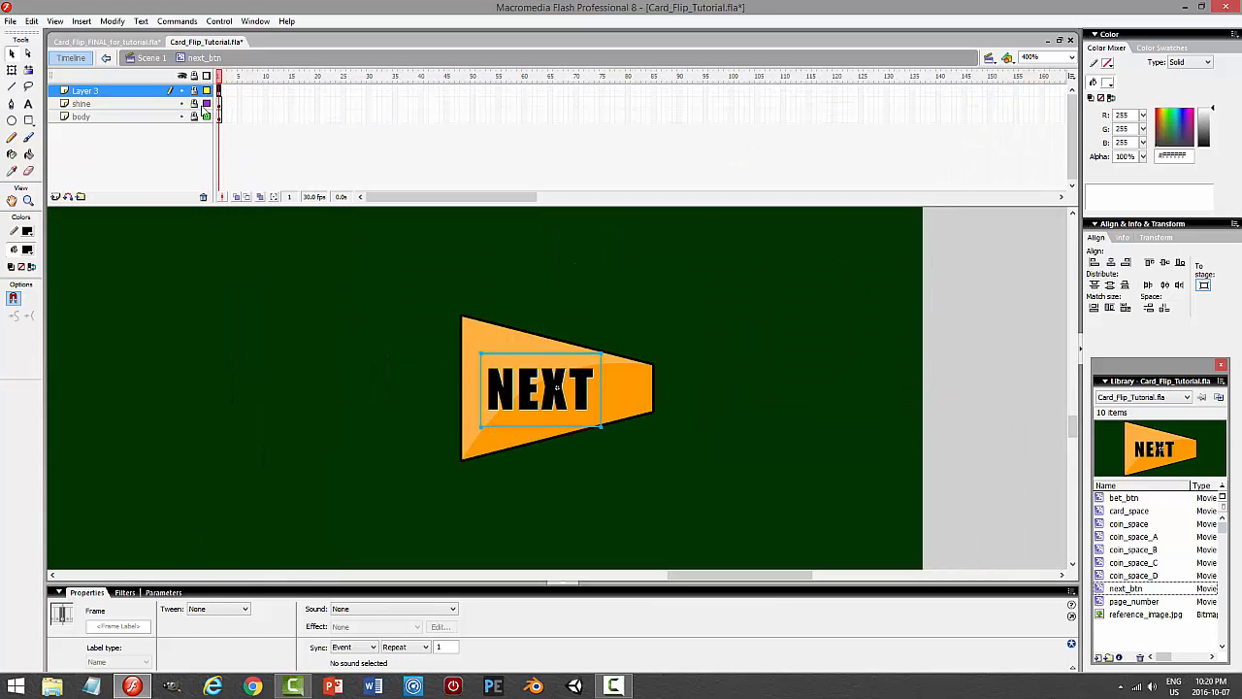
click(197, 117)
click(637, 349)
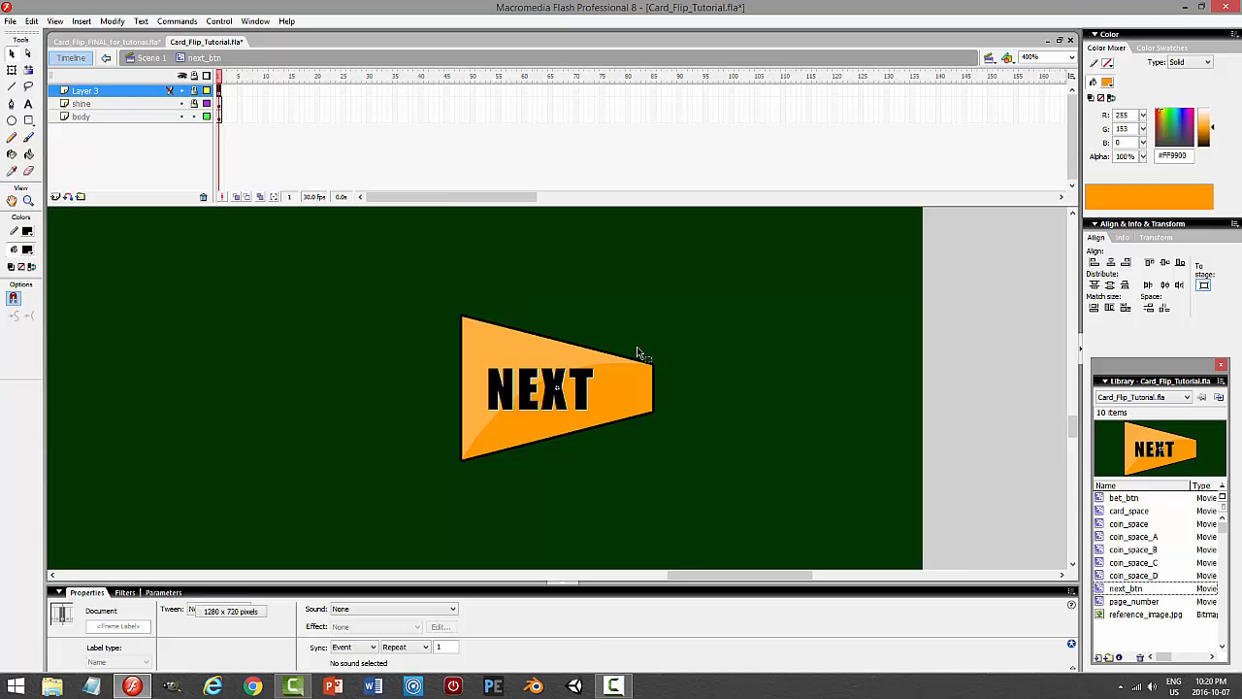
click(582, 351)
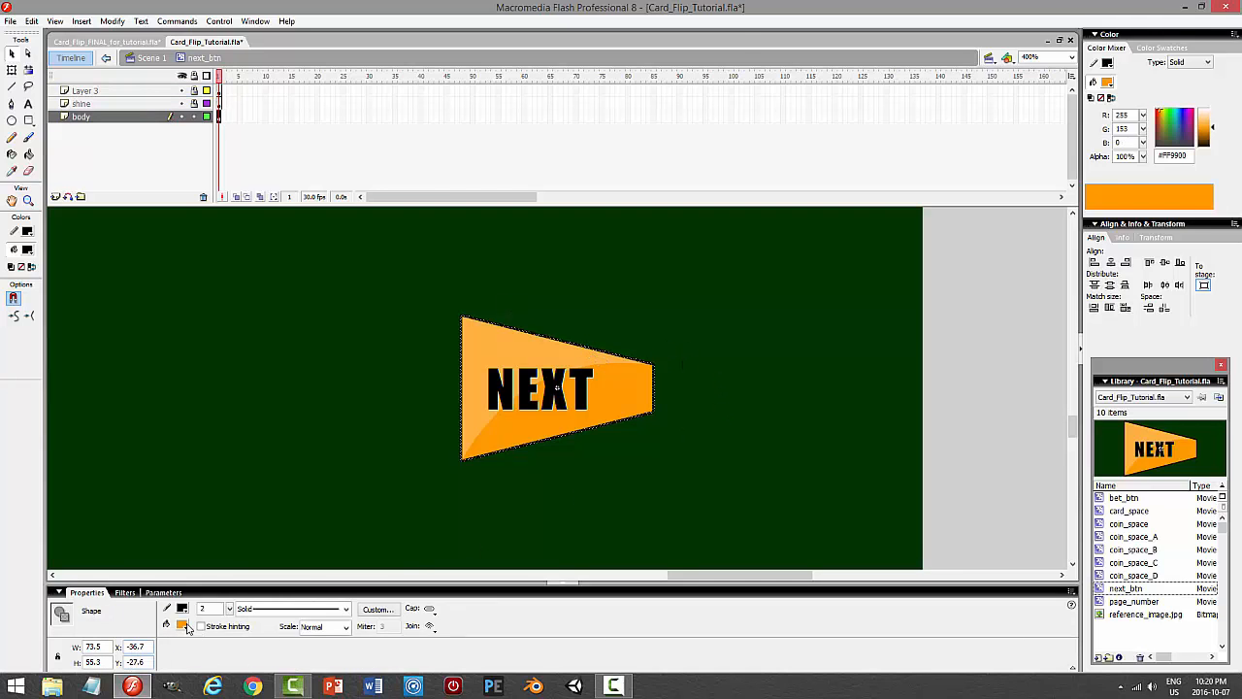
text(3)
key(Return)
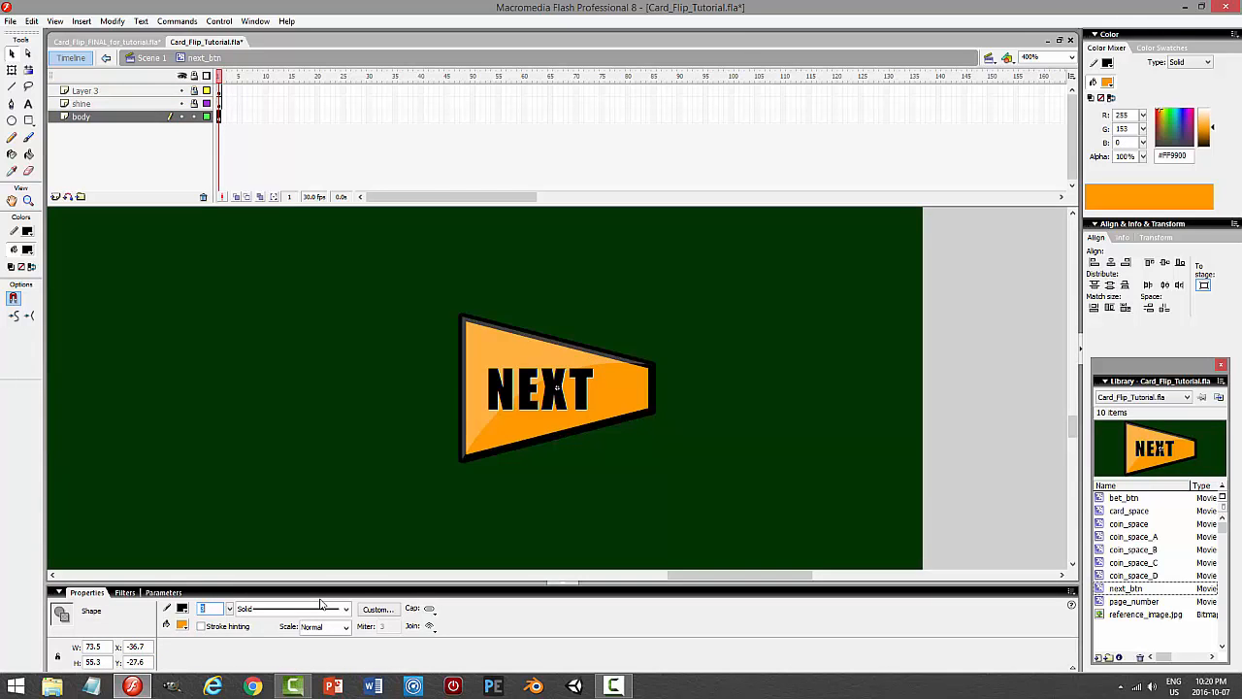
click(806, 408)
key(ctrl+Return)
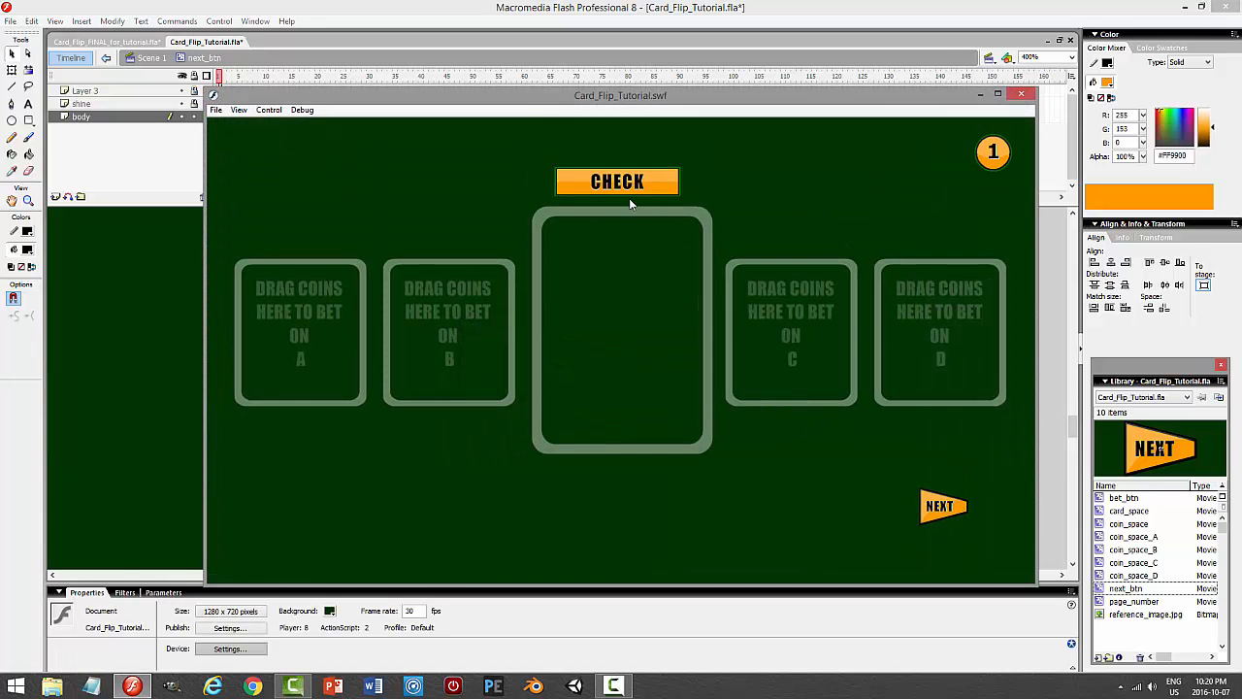
click(1020, 94)
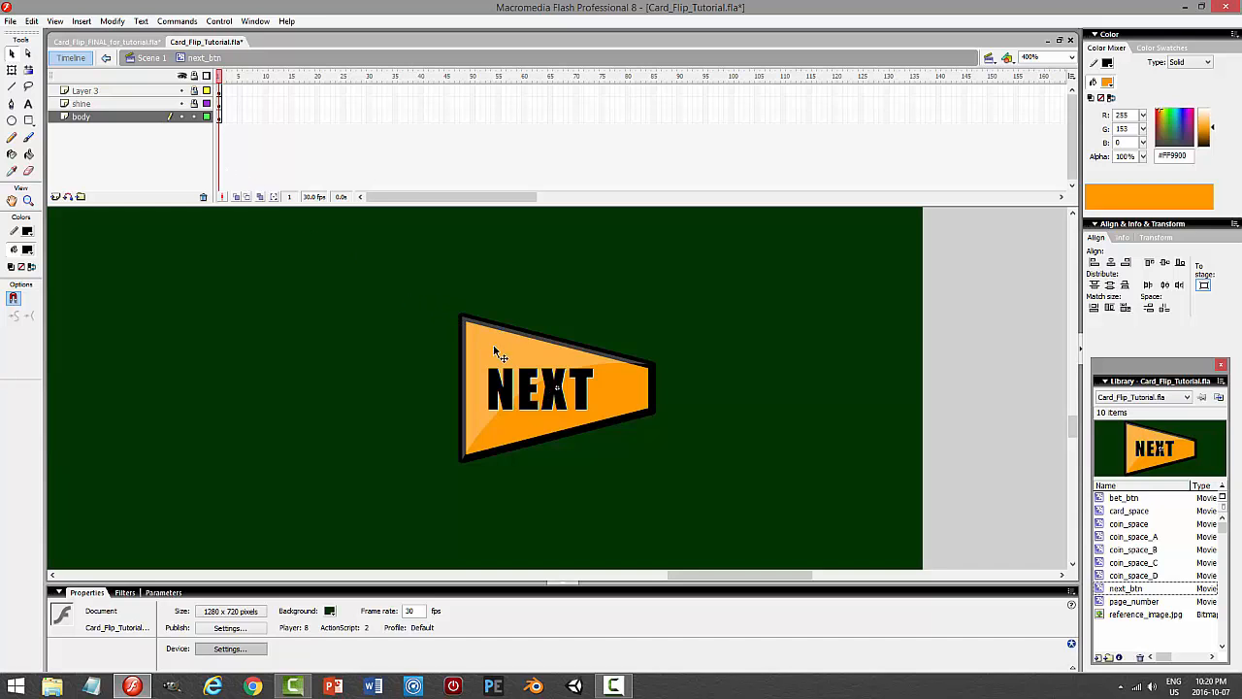
Copy the button's orange fill and paste it in place on a new layer directly above the locked body layer.
click(495, 347)
click(31, 20)
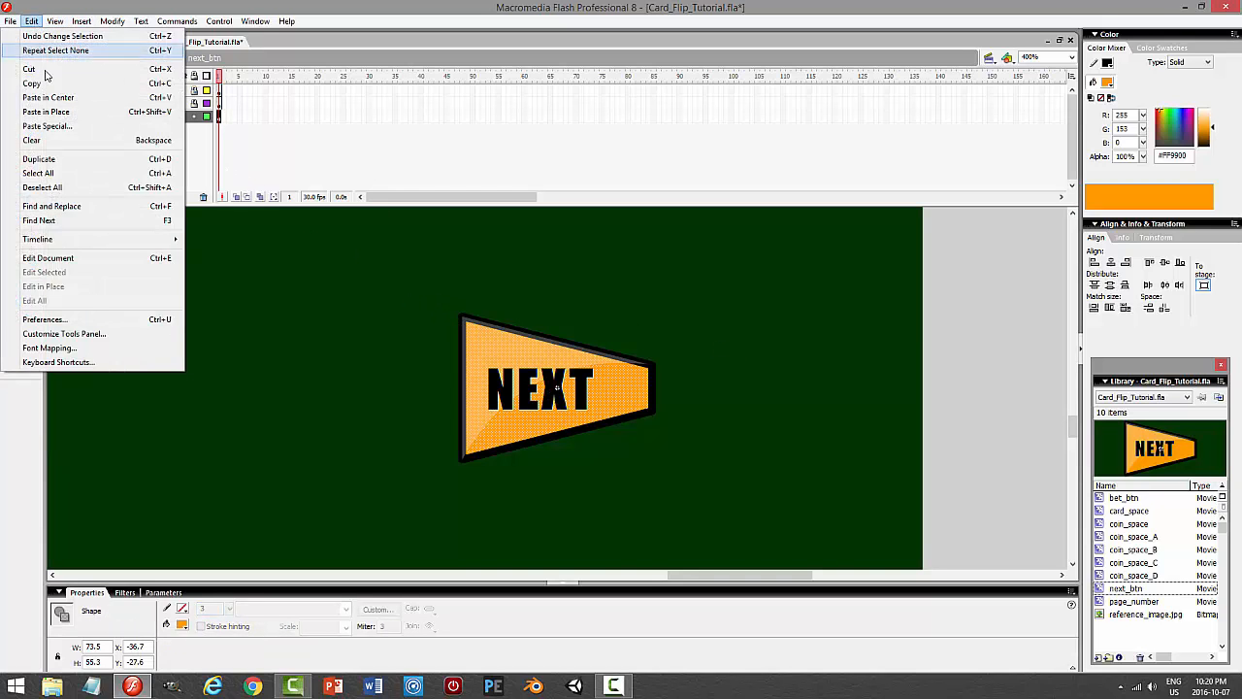
click(47, 83)
click(194, 118)
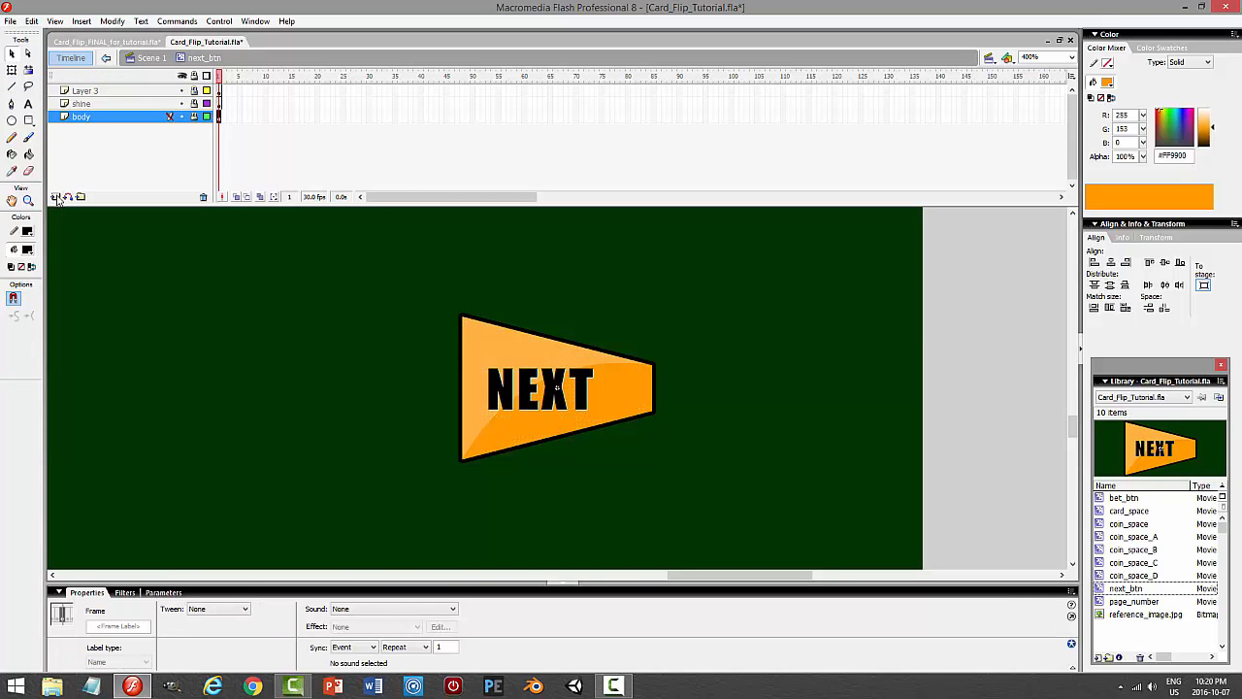
click(55, 197)
click(31, 20)
click(59, 113)
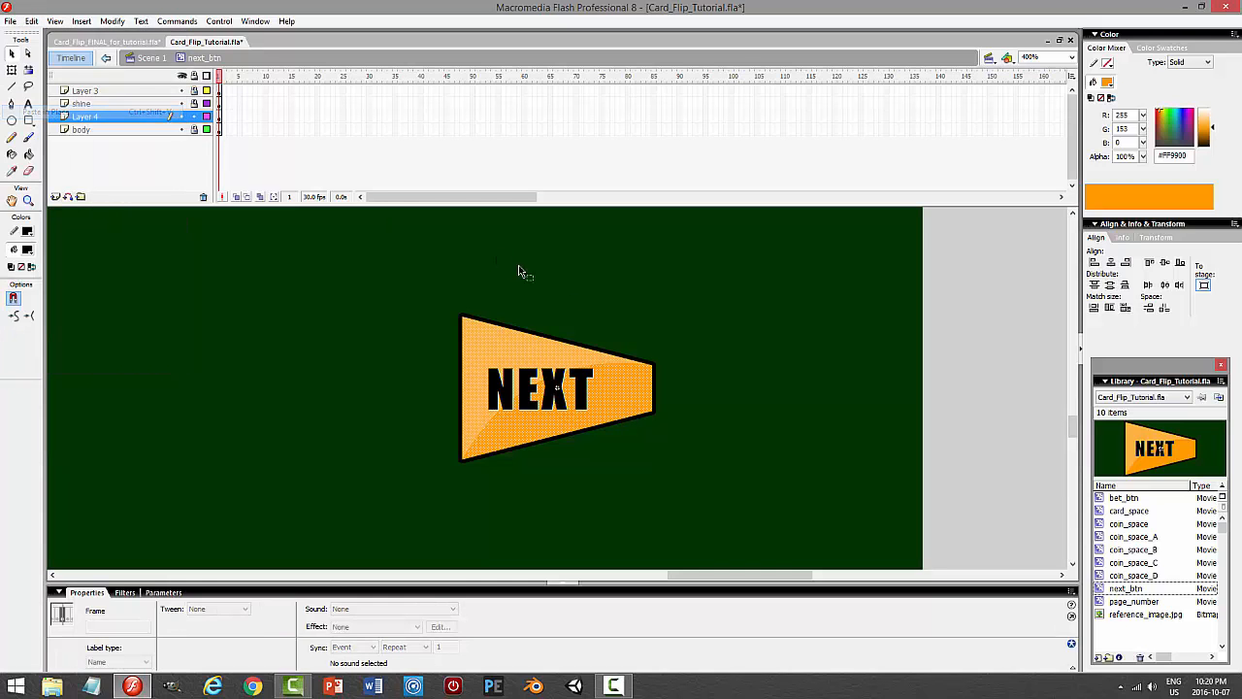
Colour the pasted shape green (#006600) and move its layer beneath the body layer.
click(1107, 83)
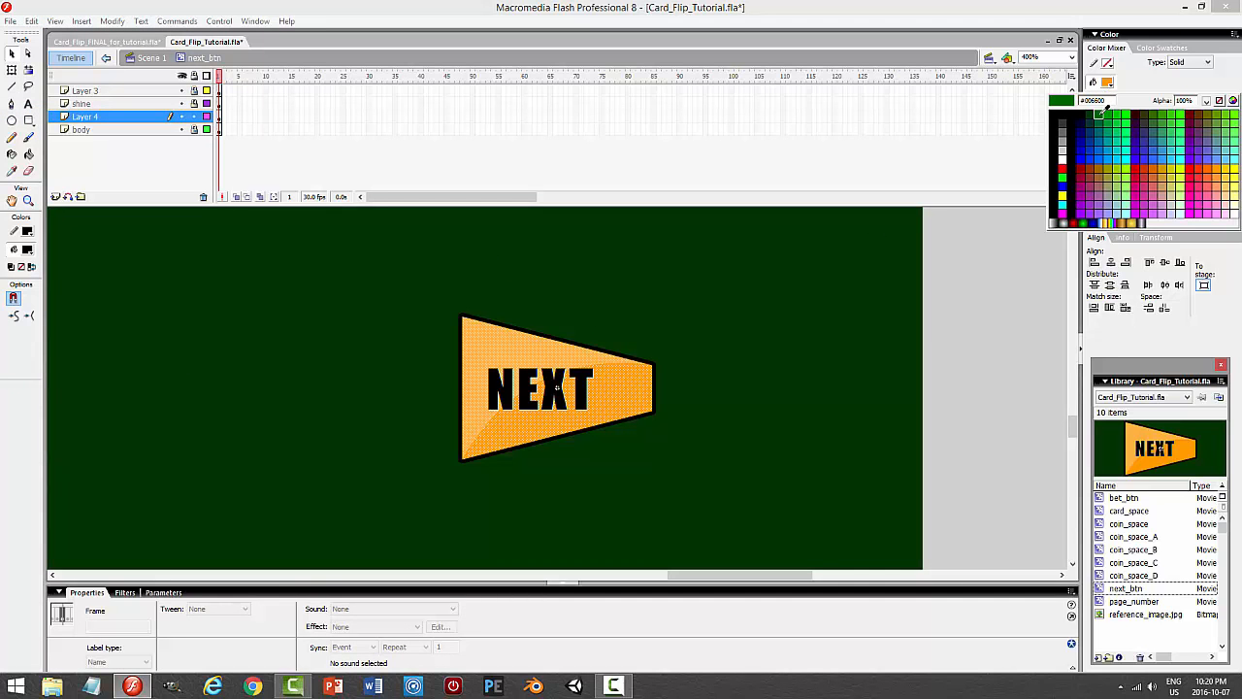
click(1099, 113)
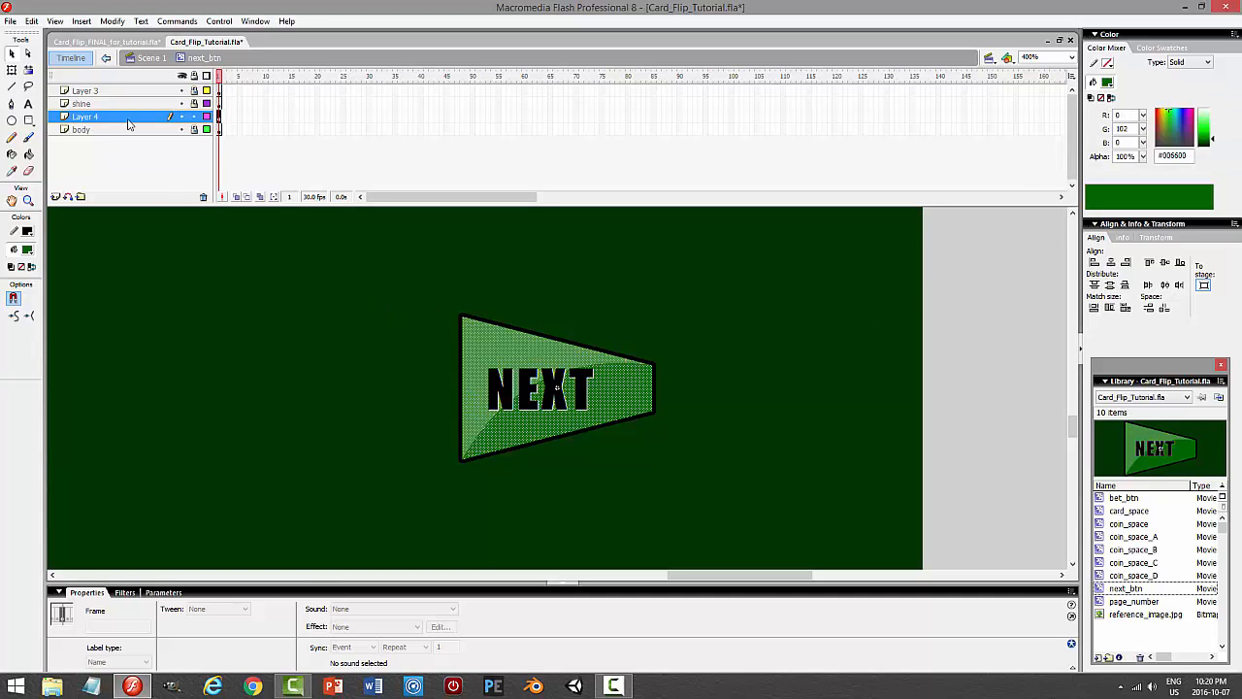
drag(128, 121, 130, 139)
Enlarge the green shape around its centre to about 83 by 71 so it borders the button, and preview the movie.
click(10, 72)
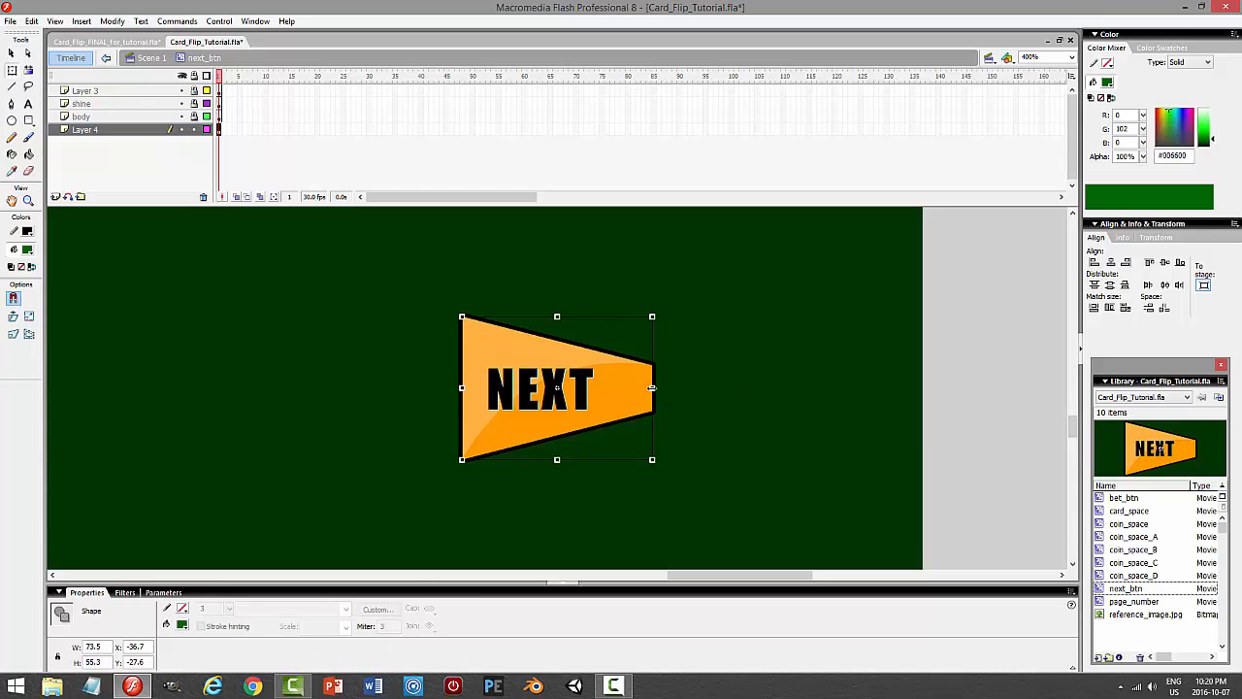
drag(653, 388, 665, 389)
drag(557, 316, 558, 296)
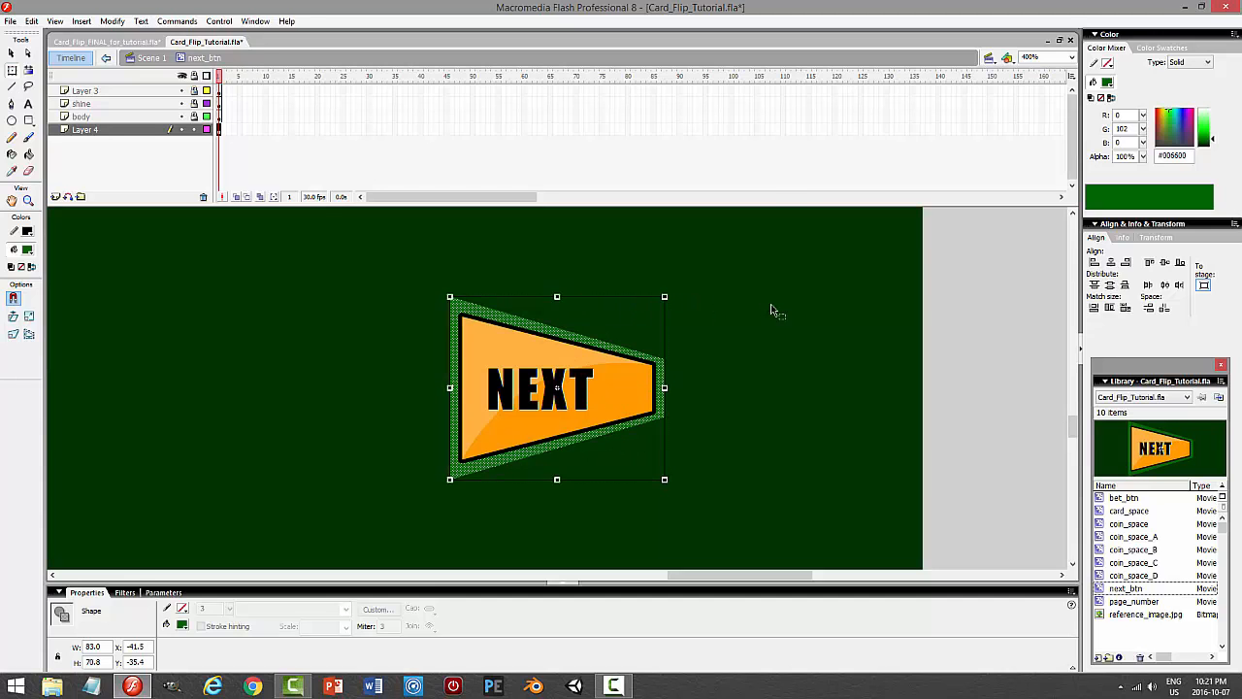
click(848, 318)
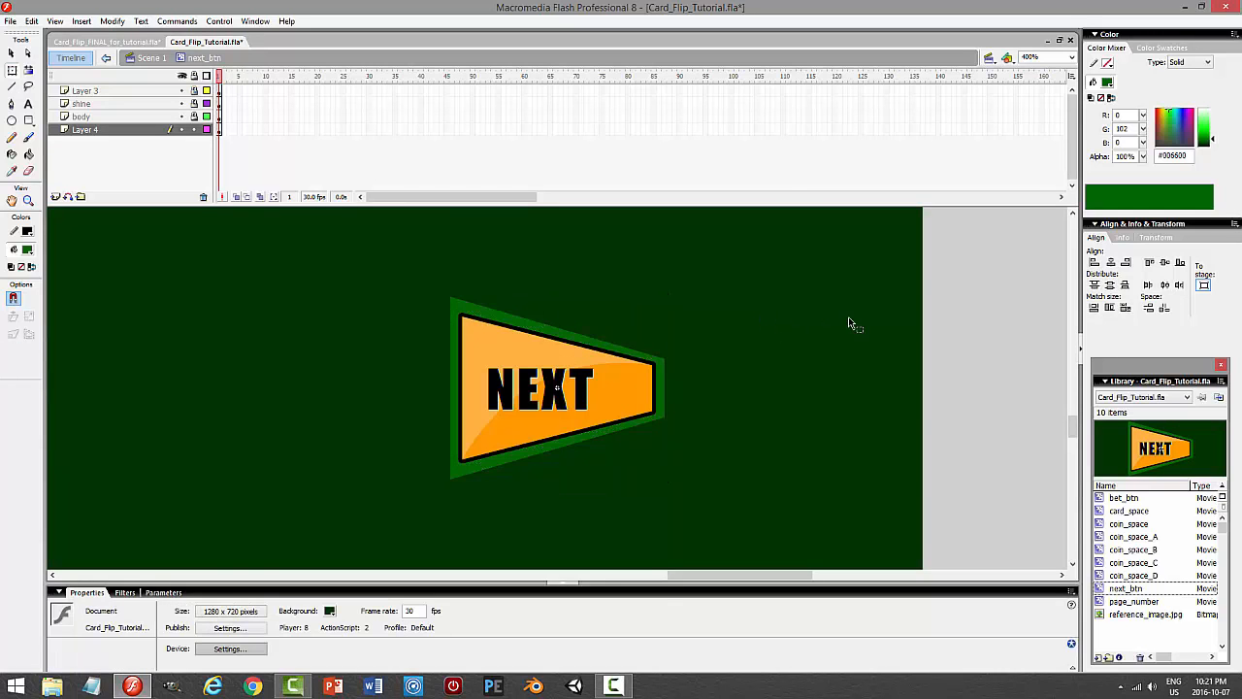
key(ctrl+Return)
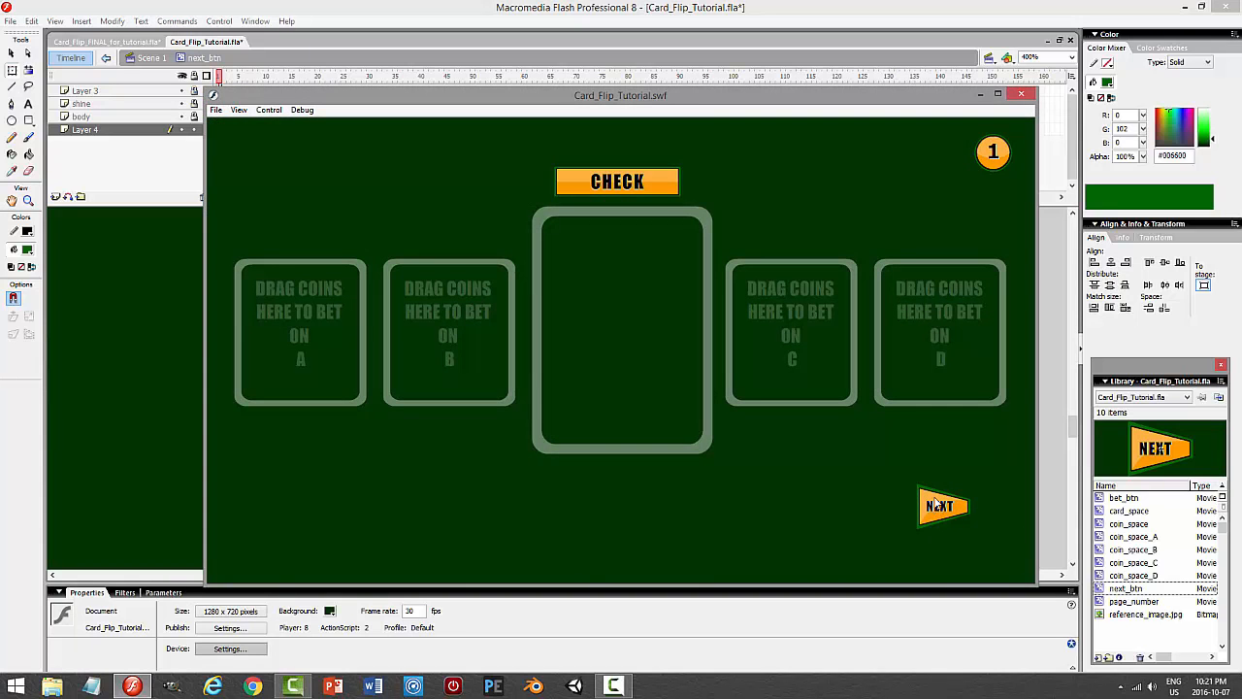
click(1021, 95)
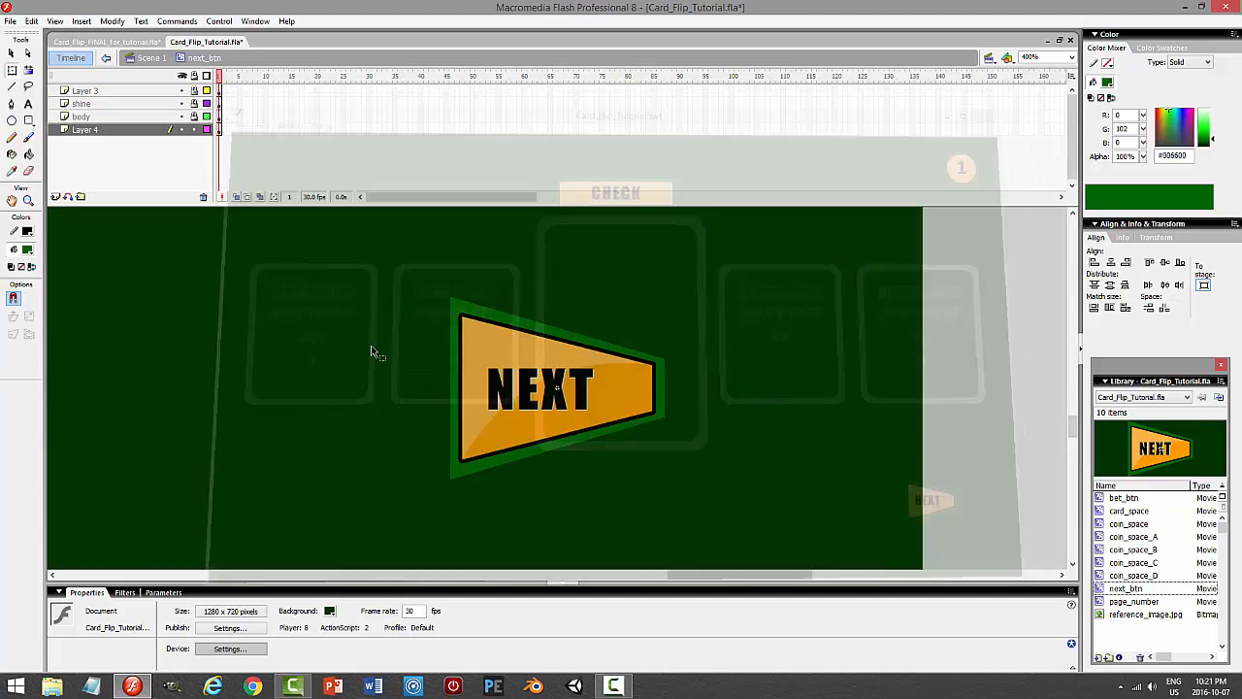
Rename the green shape's layer to inset and lock it, and rename Layer 3 to text.
double_click(113, 133)
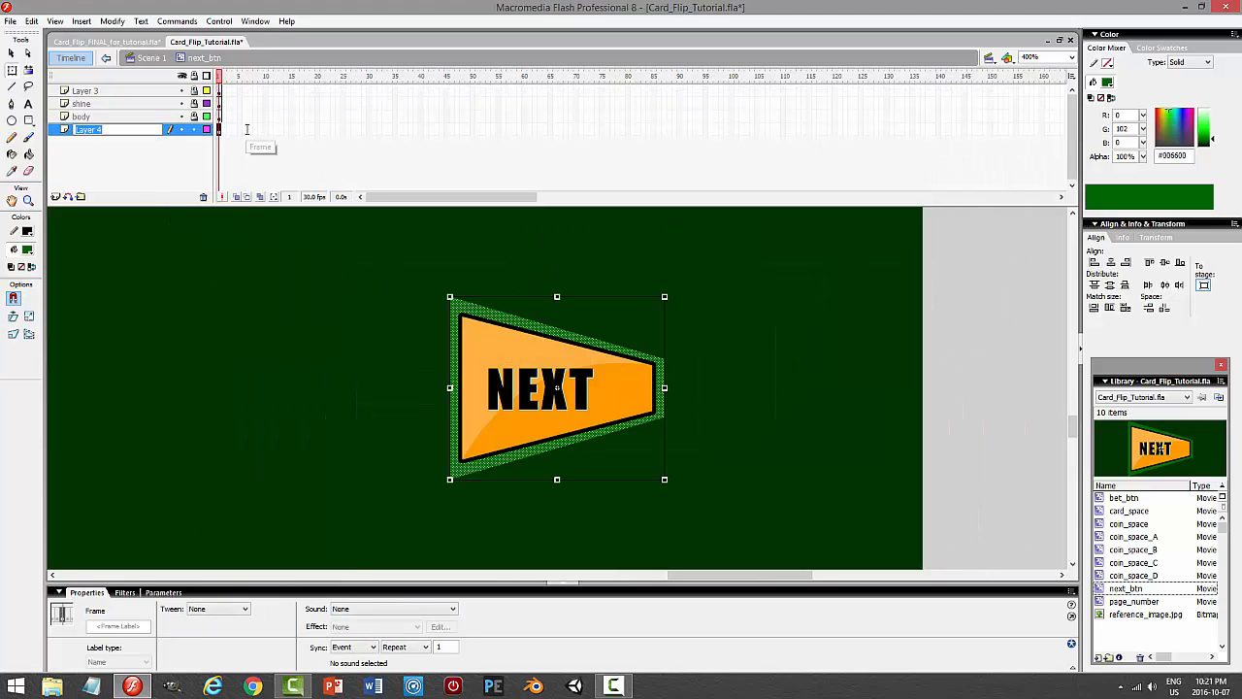
text(INSE)
key(Return)
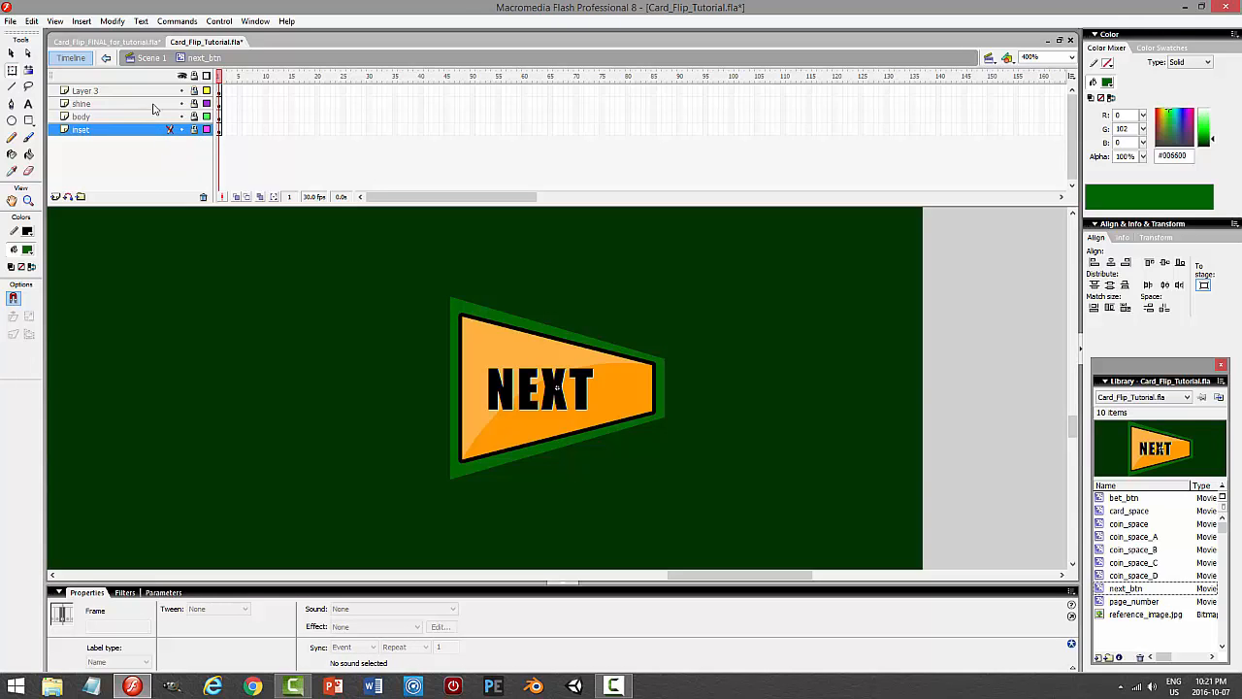
click(116, 91)
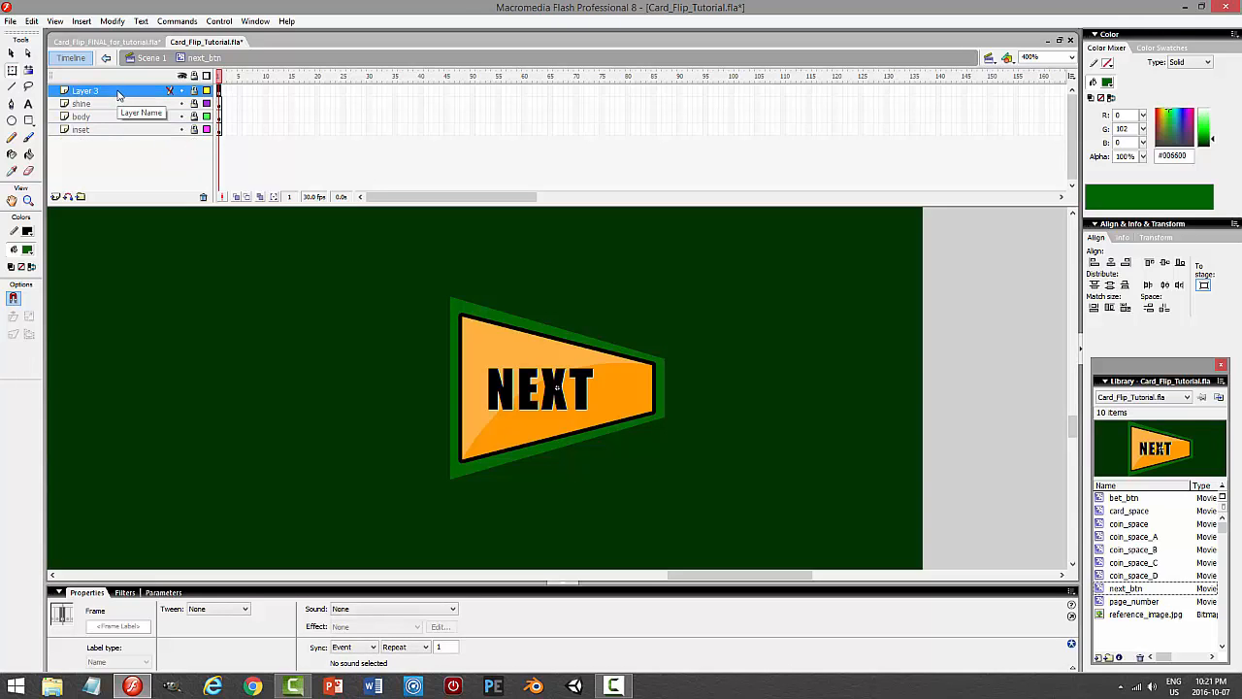
double_click(117, 91)
text(text)
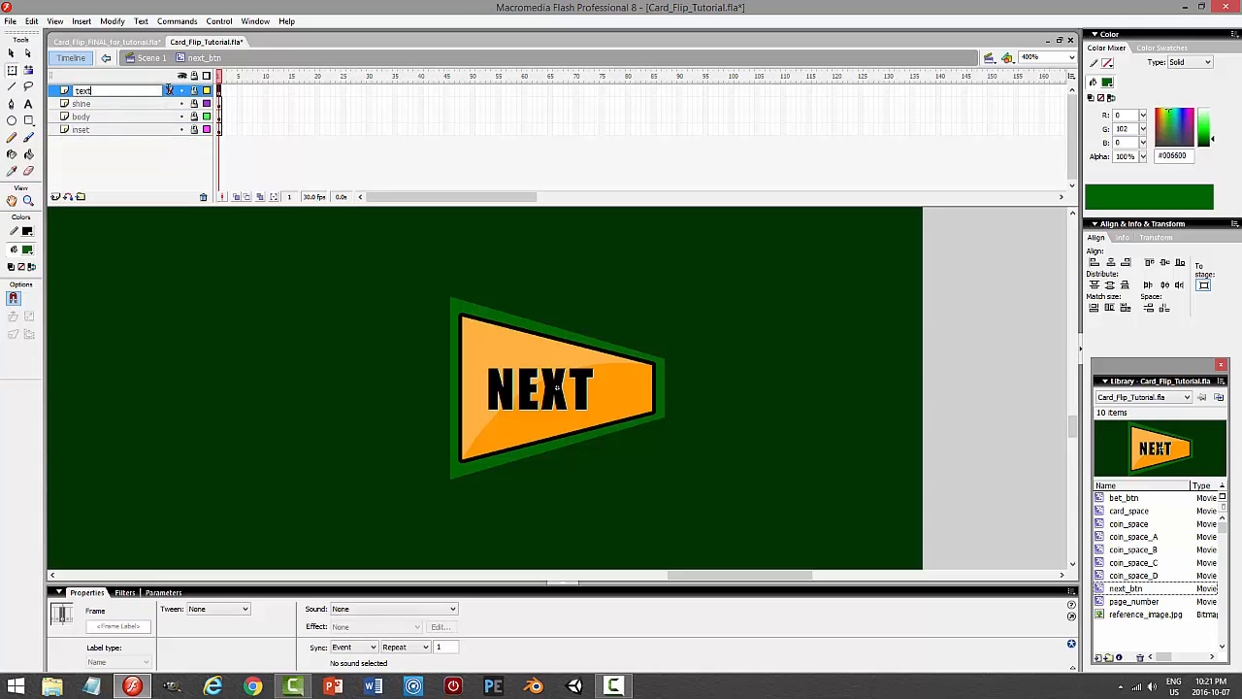
key(Return)
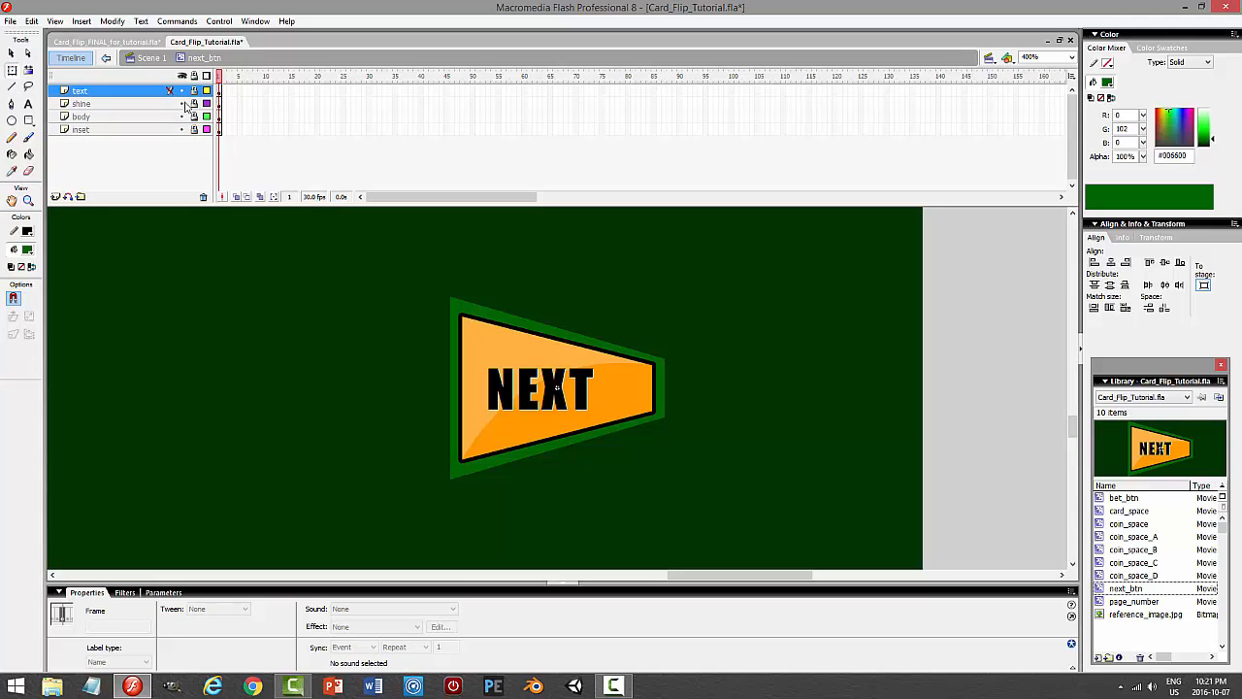
Add a top layer named ACTIONS with the script stop(); on its first frame.
click(56, 196)
double_click(98, 90)
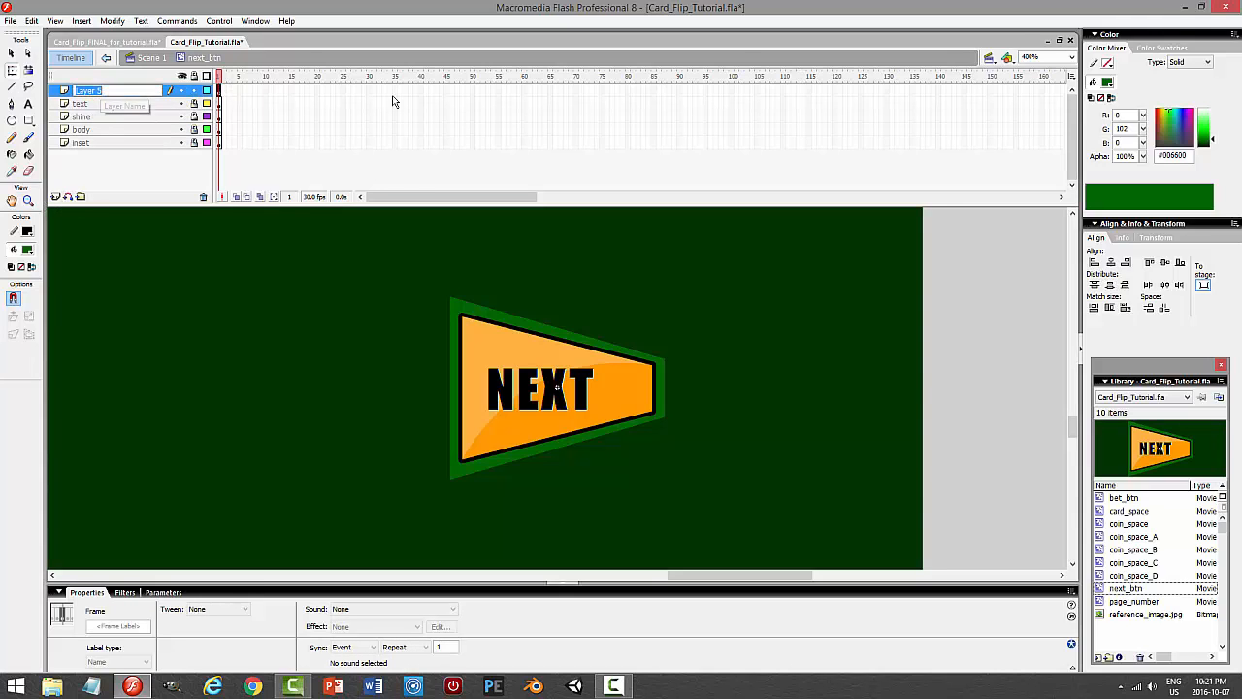
text(ACTIONS)
key(Return)
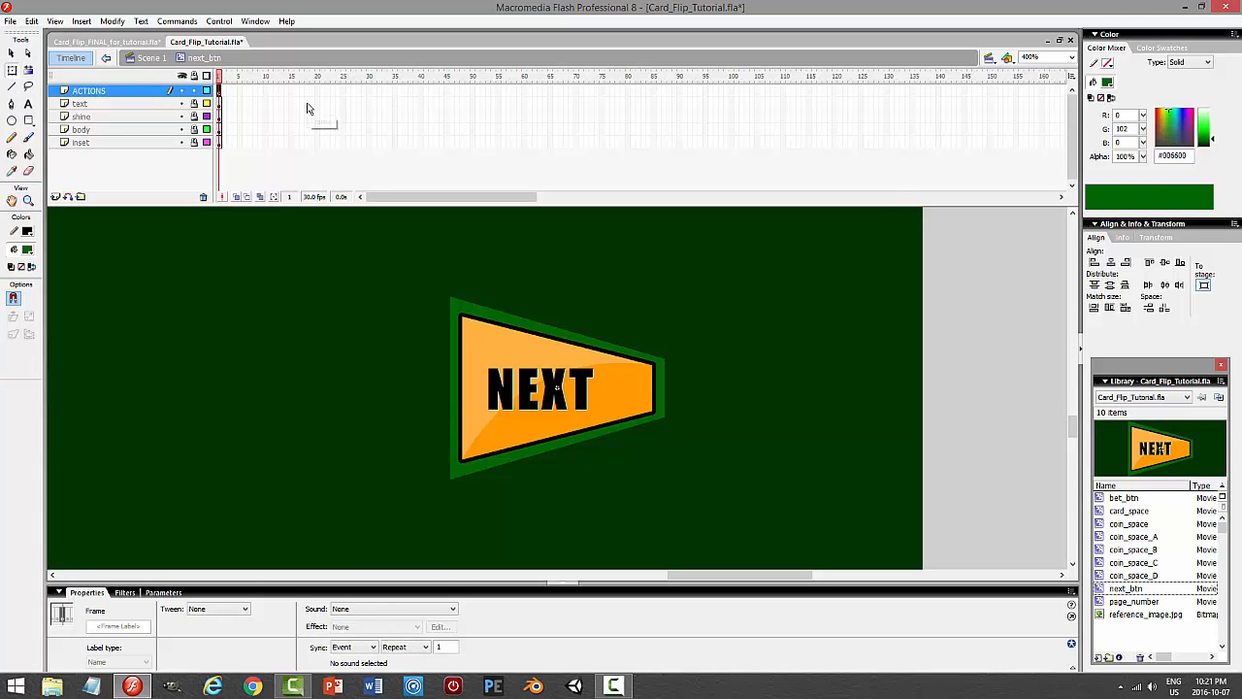
key(F9)
text(stop();)
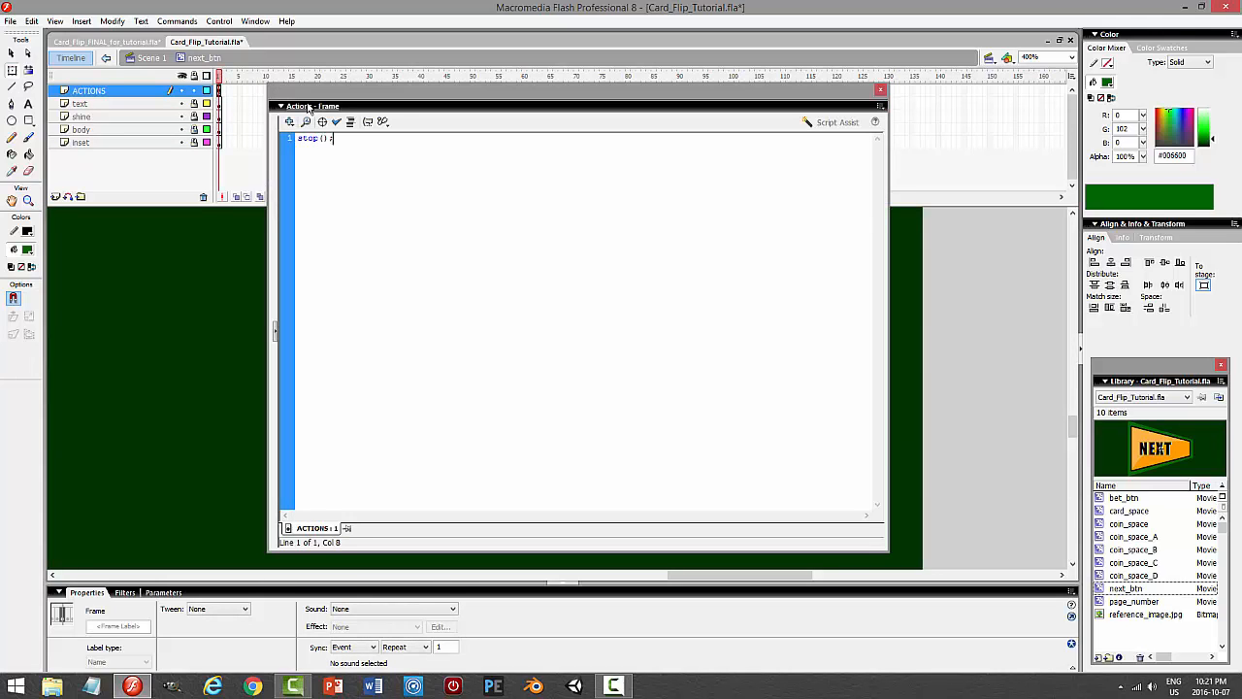
key(F9)
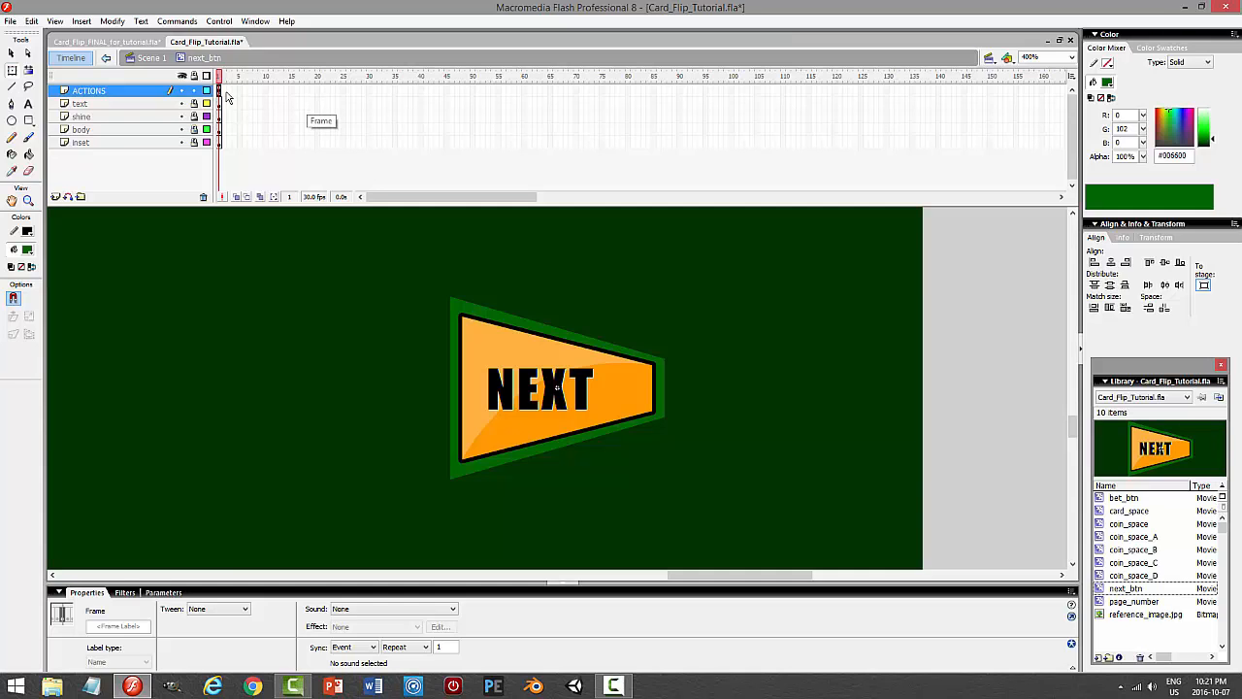
Extend all five layers of the next_btn timeline to frame 2.
shift+click(229, 144)
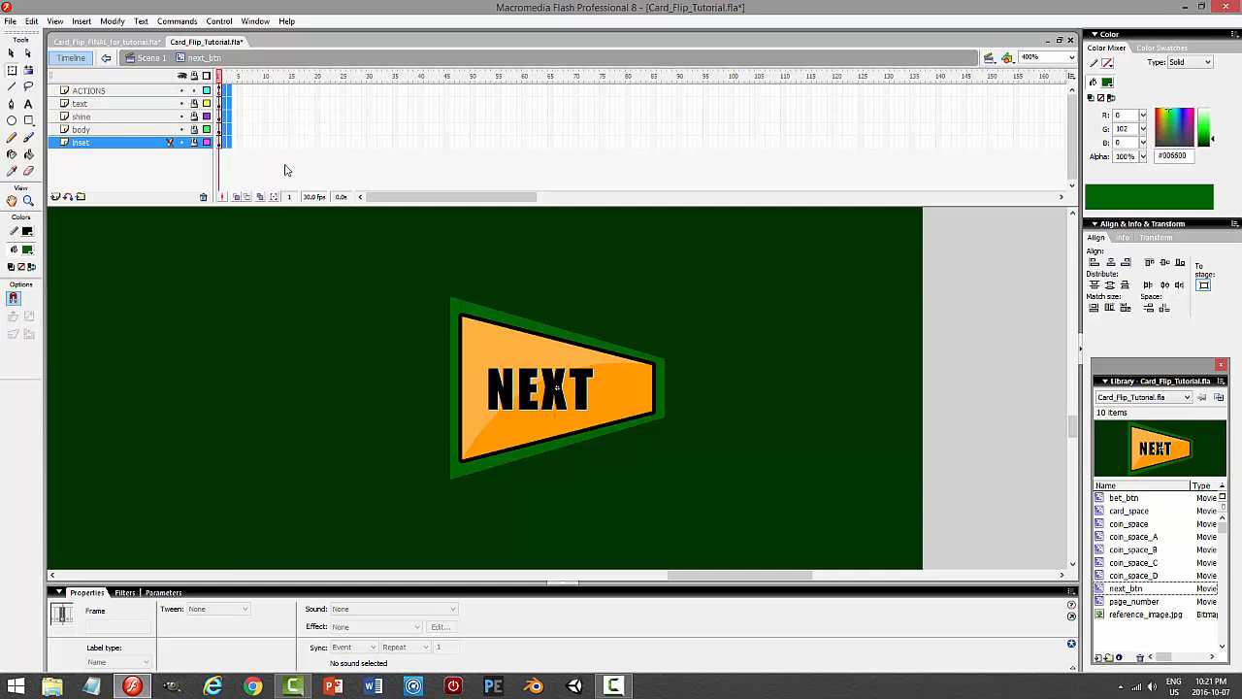
click(227, 91)
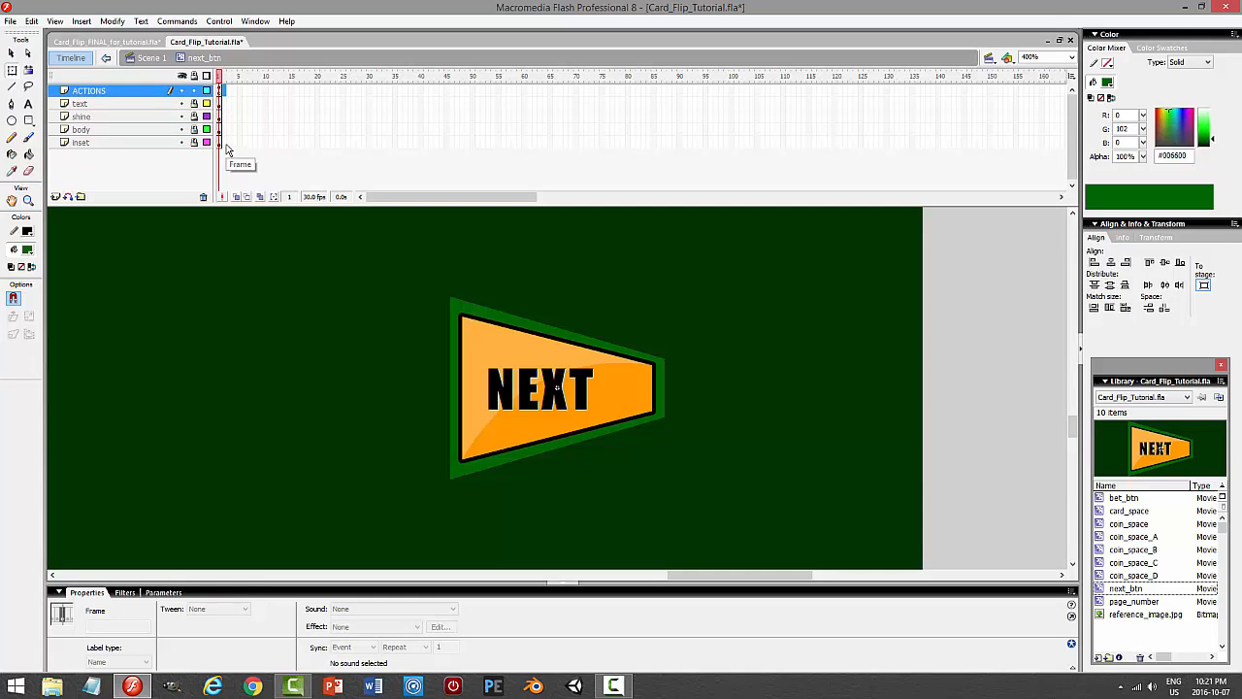
click(225, 145)
click(227, 93)
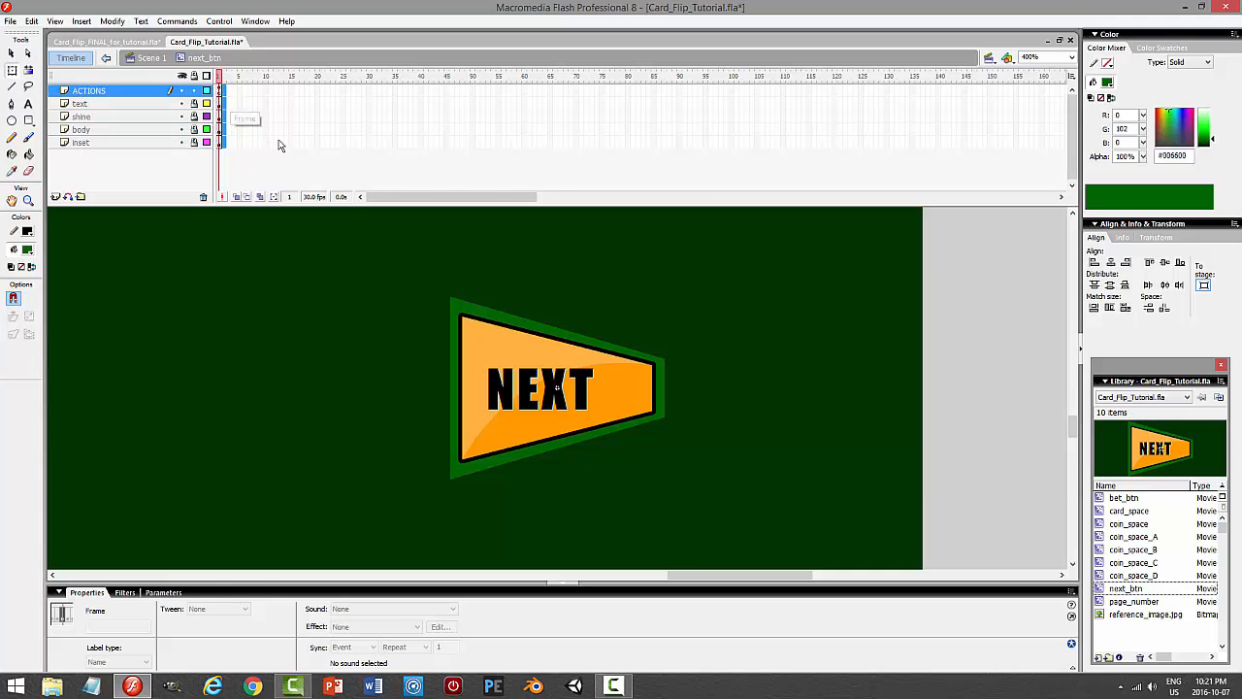
key(F5)
Copy the stop() keyframe to frame 2 of the ACTIONS layer and lock that layer.
click(220, 92)
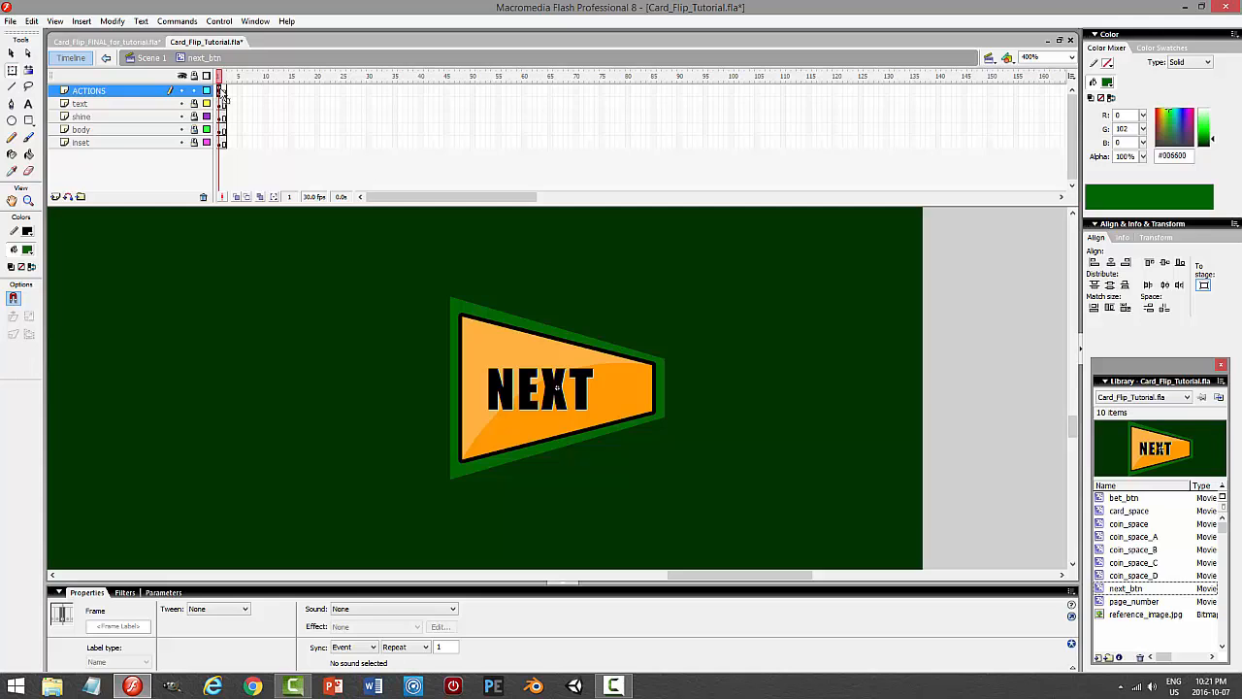
drag(222, 93, 225, 92)
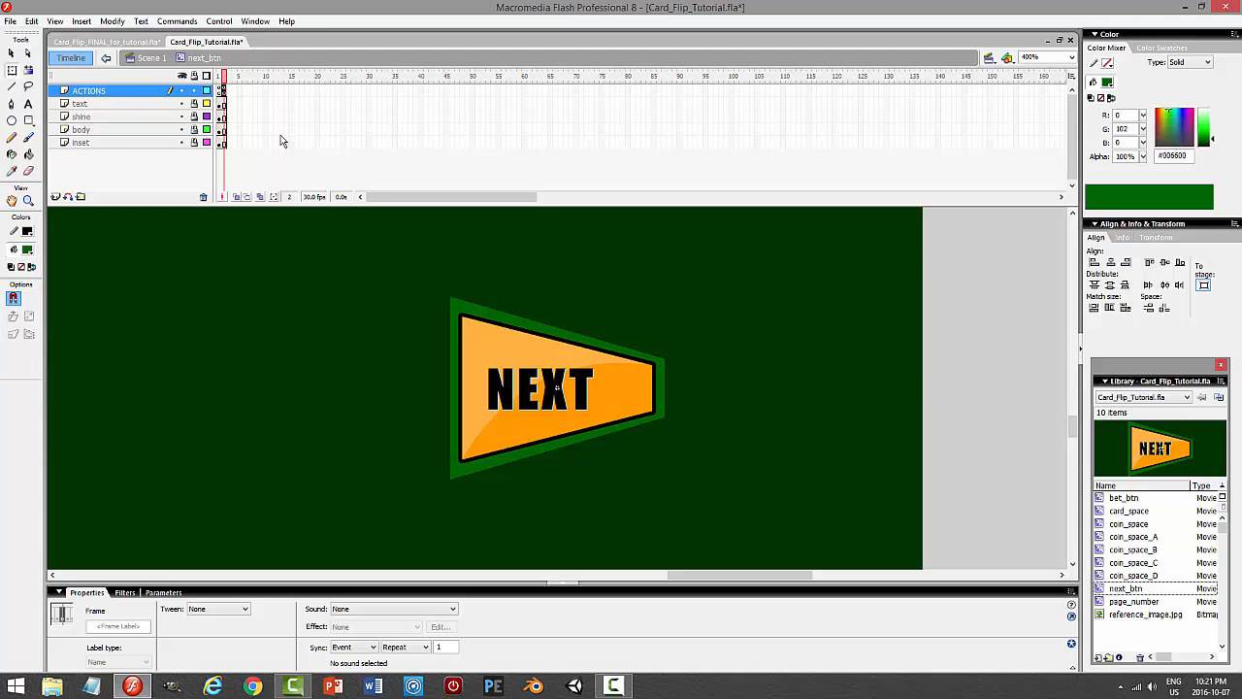
click(256, 172)
click(194, 90)
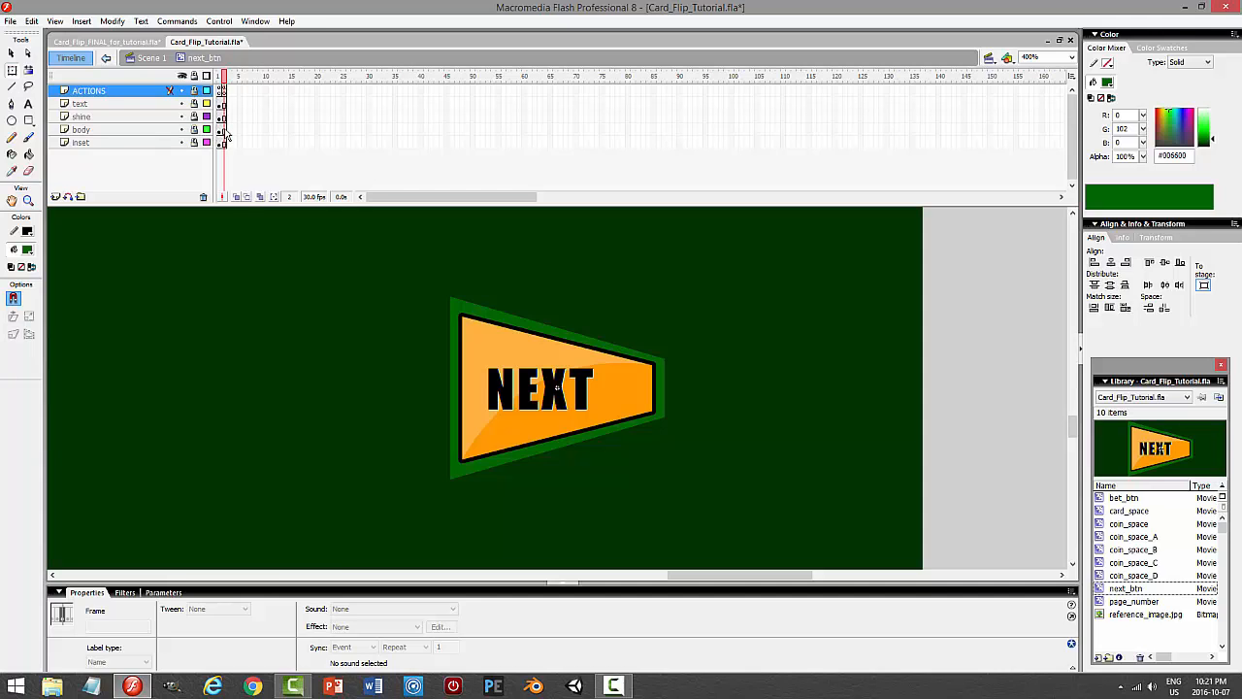
Recolour the body shape's fill on frame 2 of next_btn to #FF6600, and save the file from Scene 1.
click(224, 132)
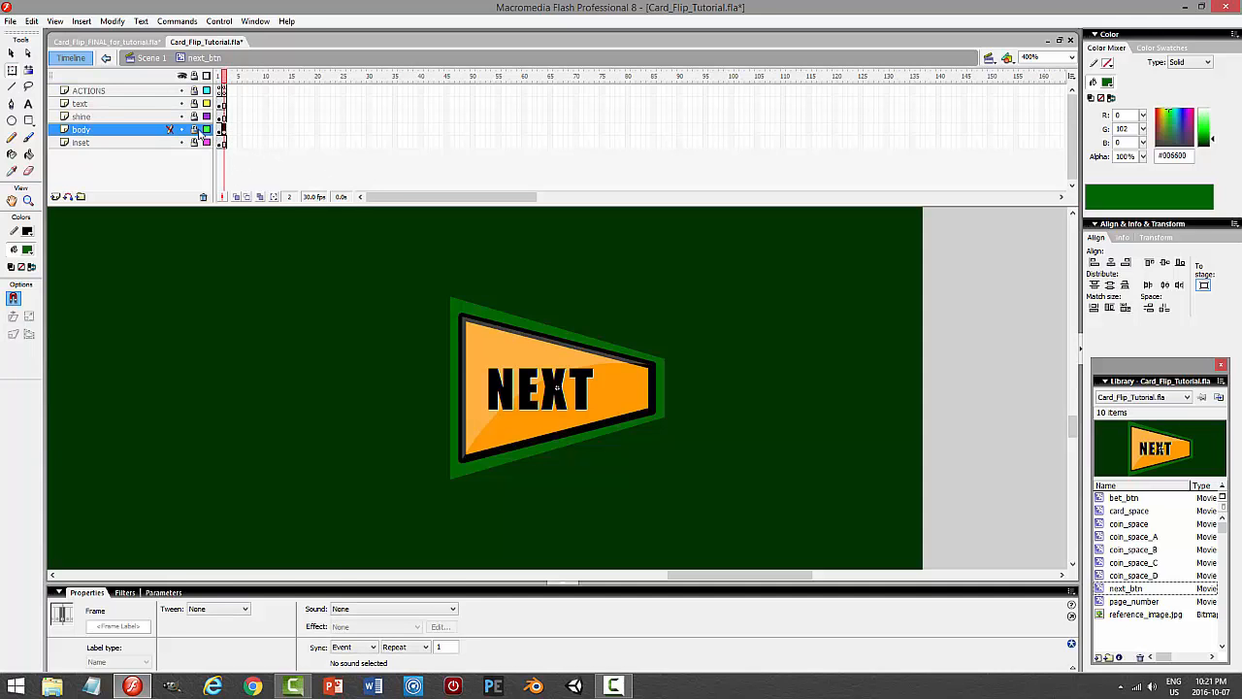
click(625, 388)
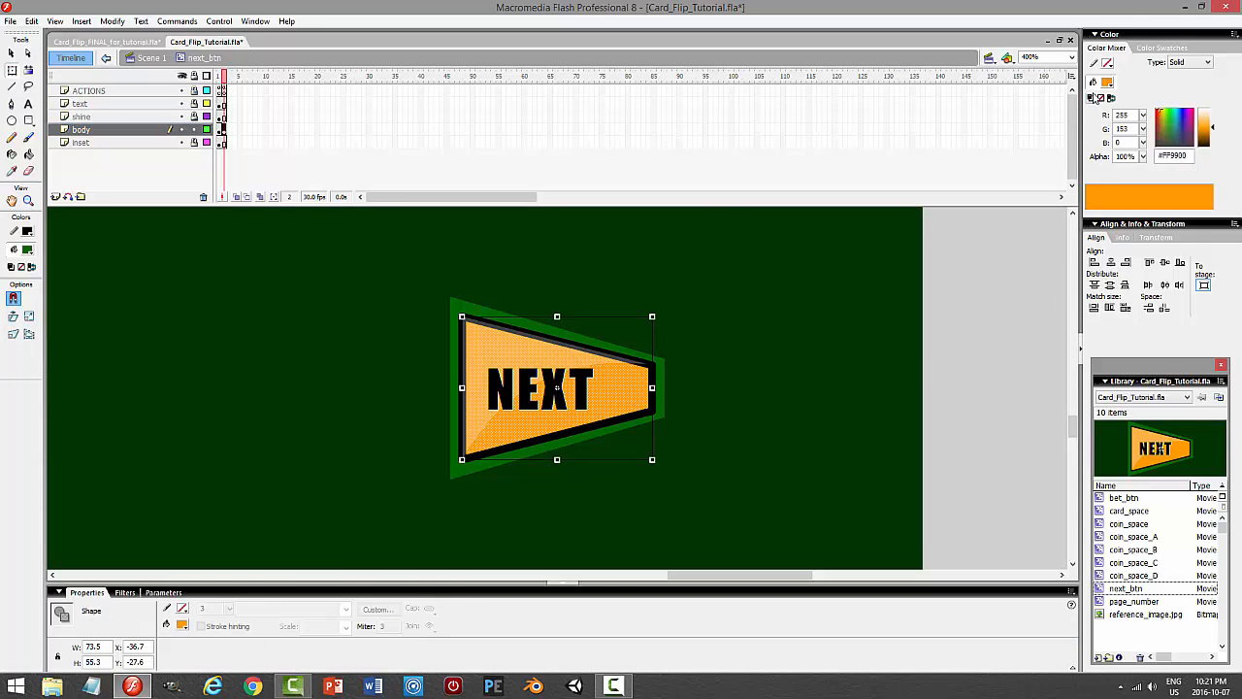
click(1108, 81)
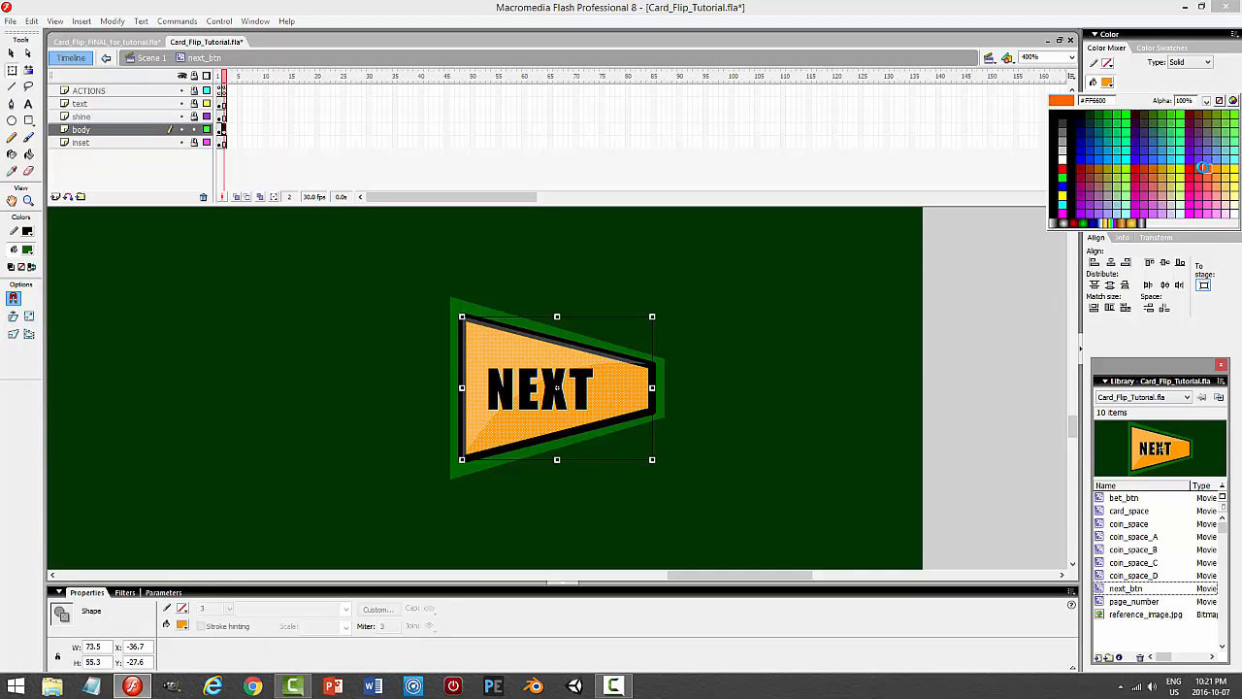
click(1203, 167)
click(770, 349)
click(195, 132)
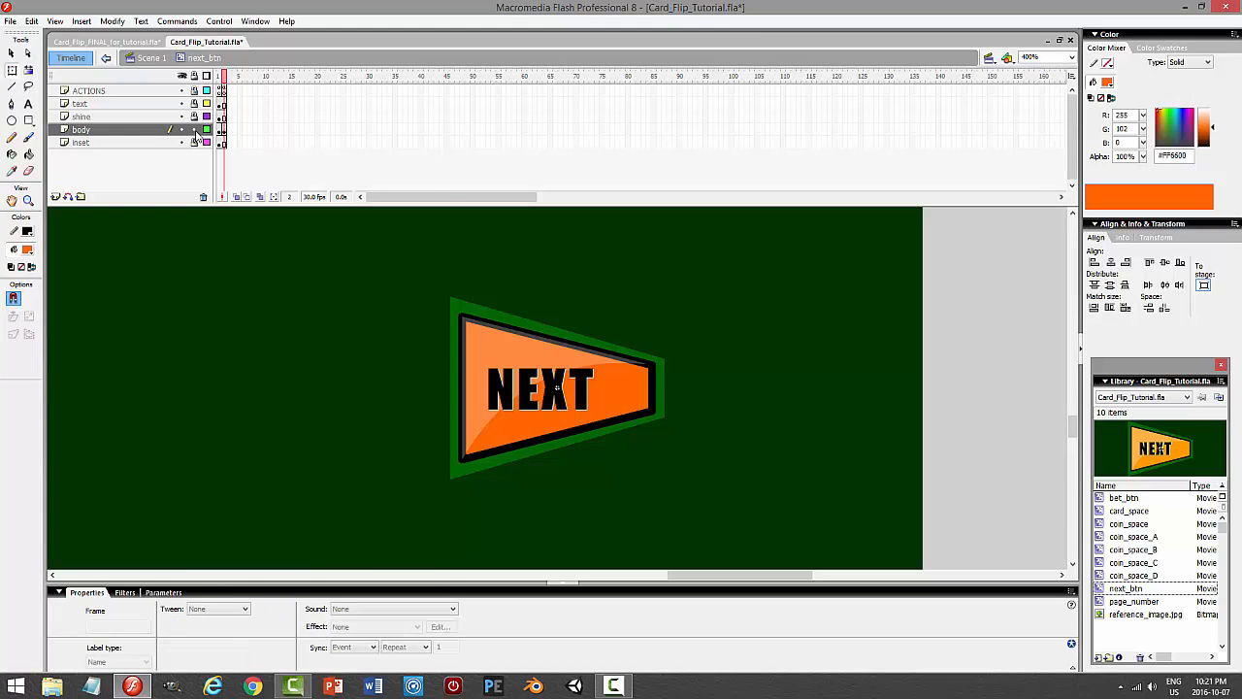
click(150, 57)
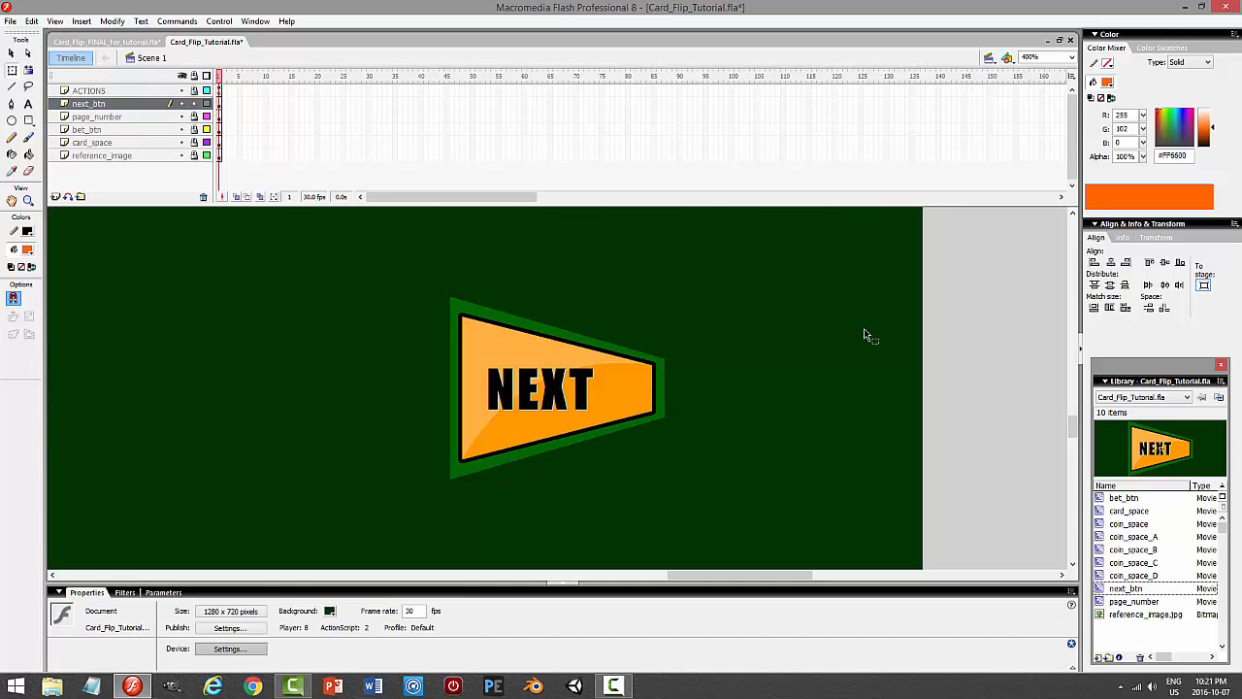
key(ctrl+s)
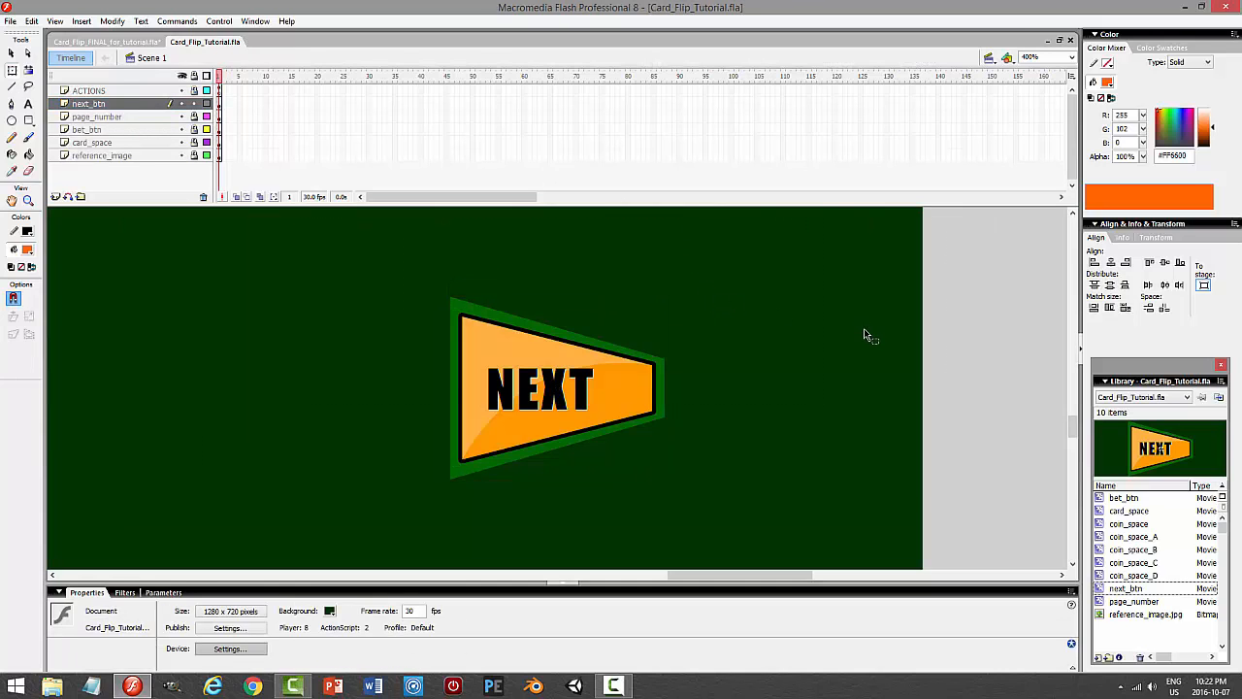
Give the next_btn instance an on(press) handler containing this.gotoAndStop(2);.
click(623, 370)
key(F9)
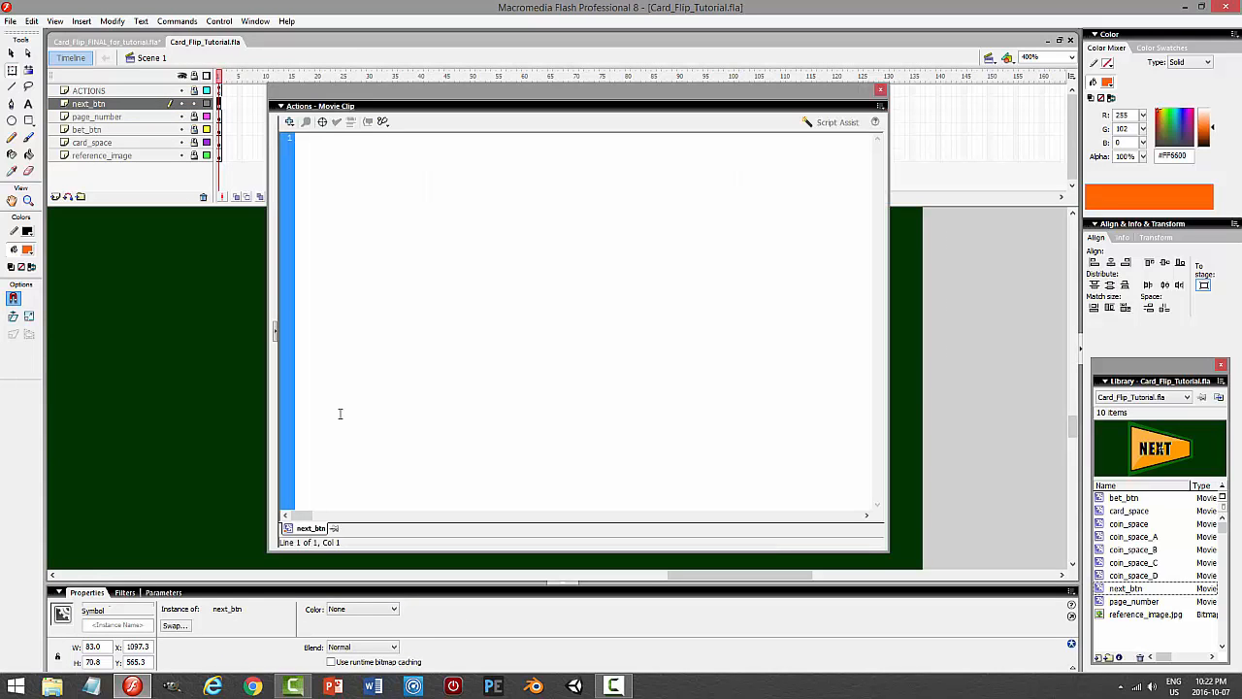
text(on ()
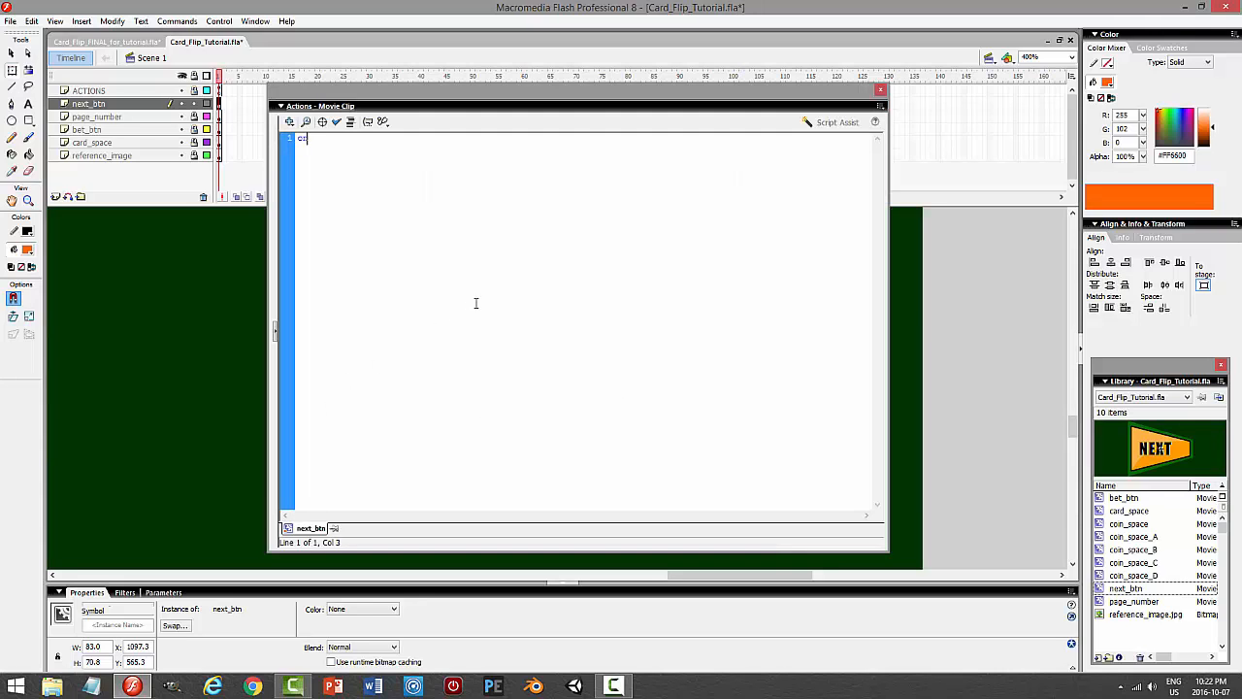
key(BackSpace)
key(BackSpace)
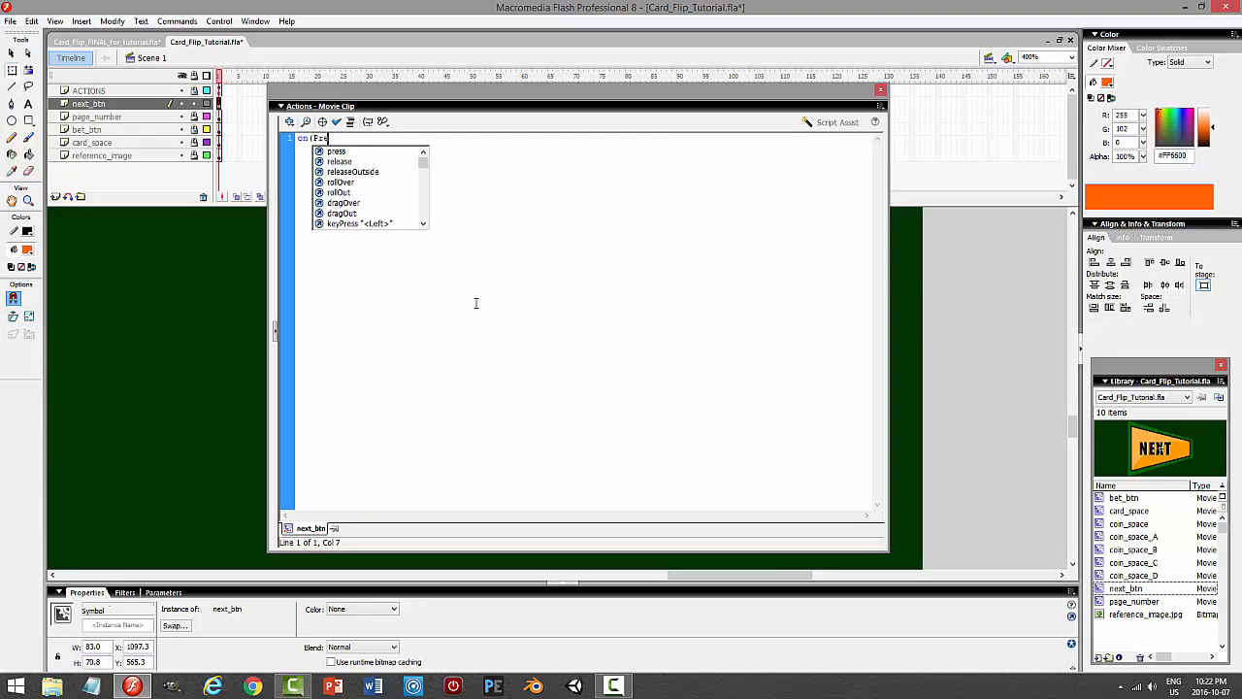
text(press){)
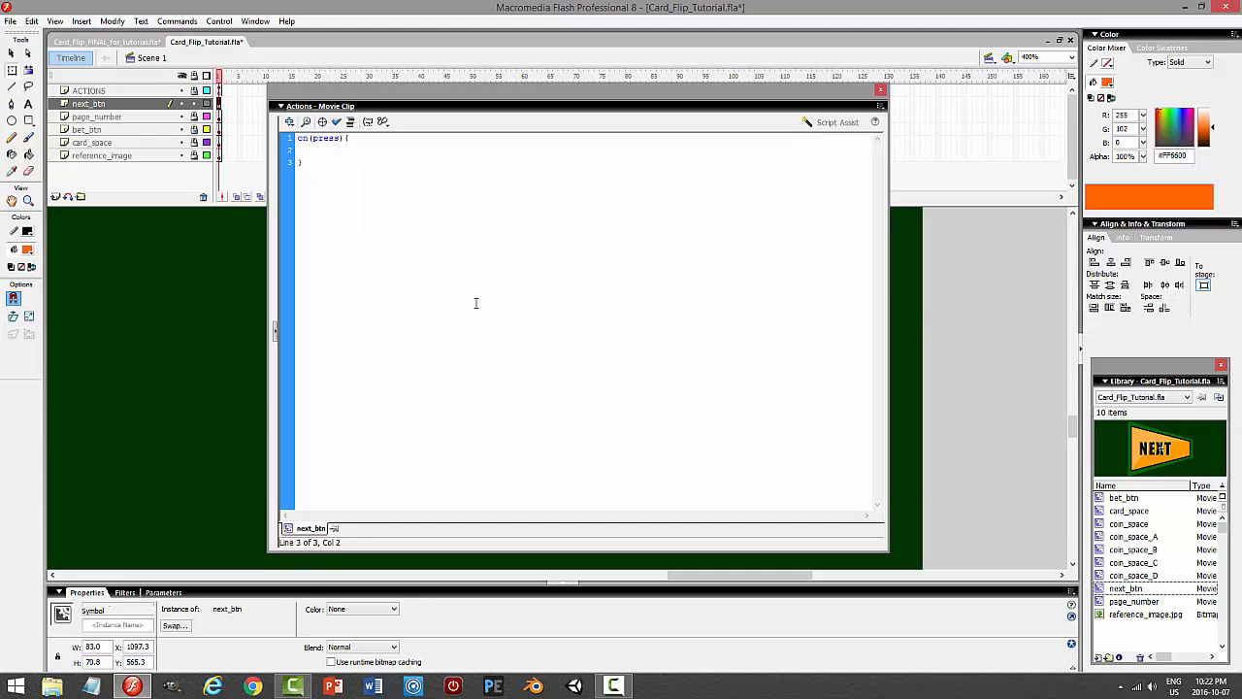
text( 	this.gotoAndStop(2);)
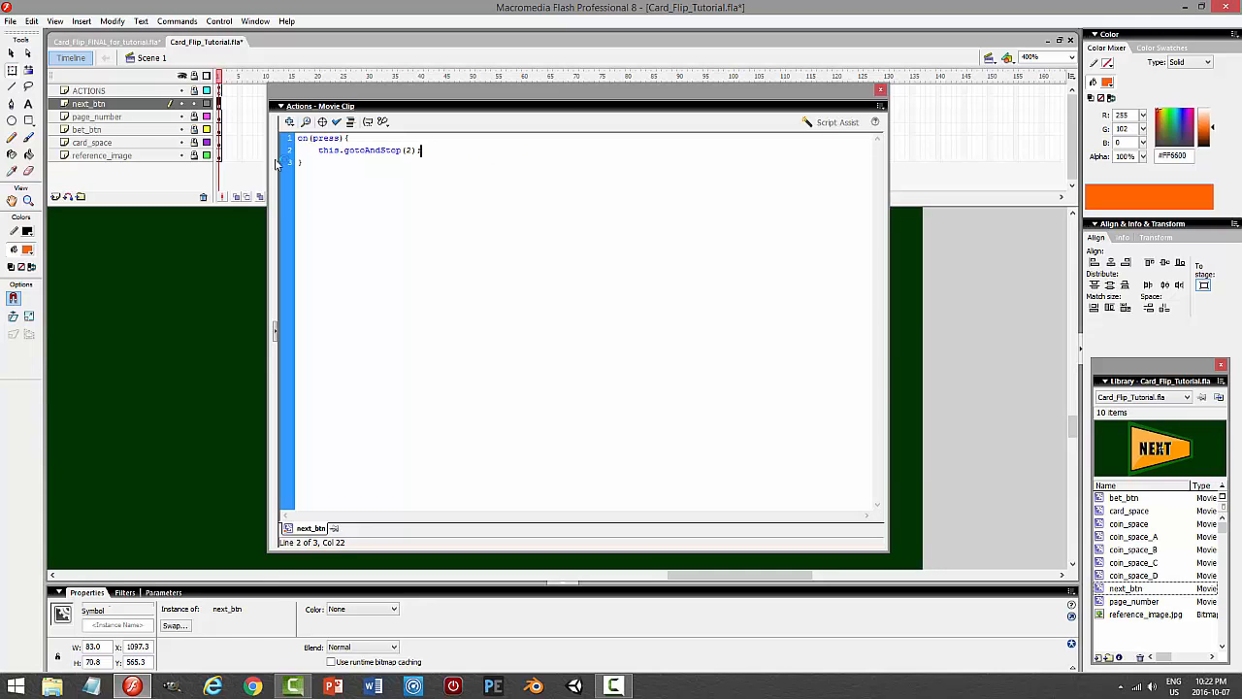
Duplicate the press handler below itself as on(release), with its command reading this.gotoAndStop(1);.
drag(303, 163, 296, 139)
right_click(340, 145)
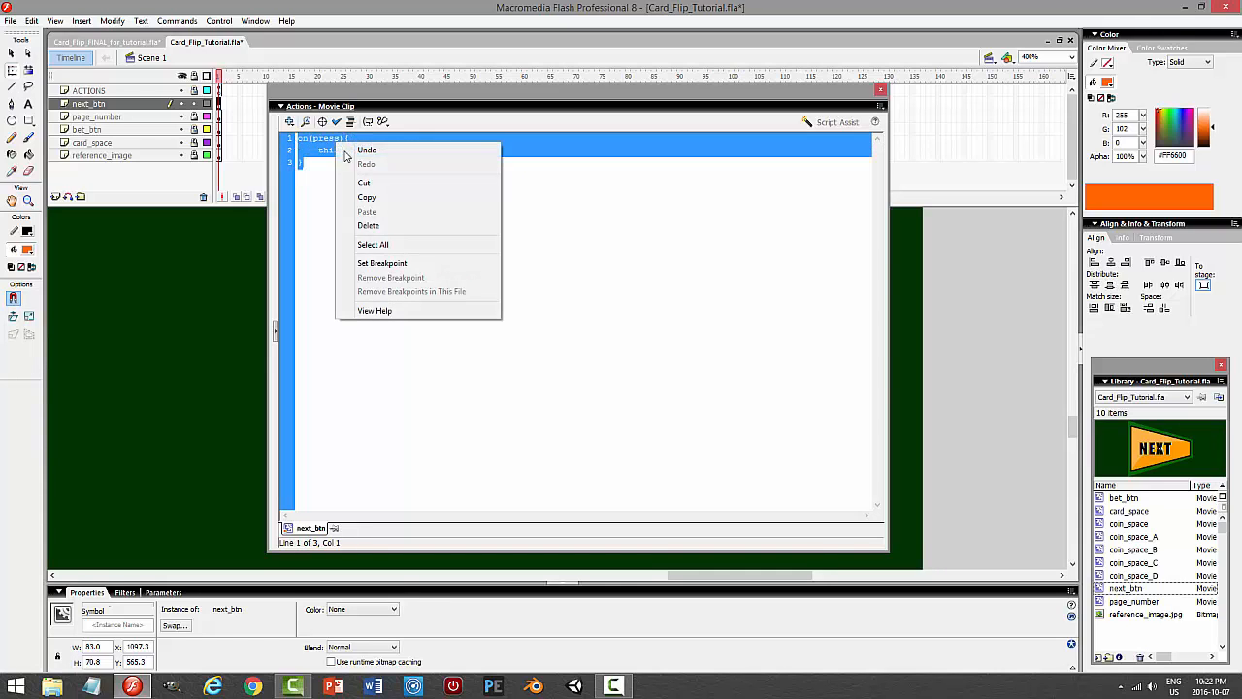
click(359, 196)
click(342, 175)
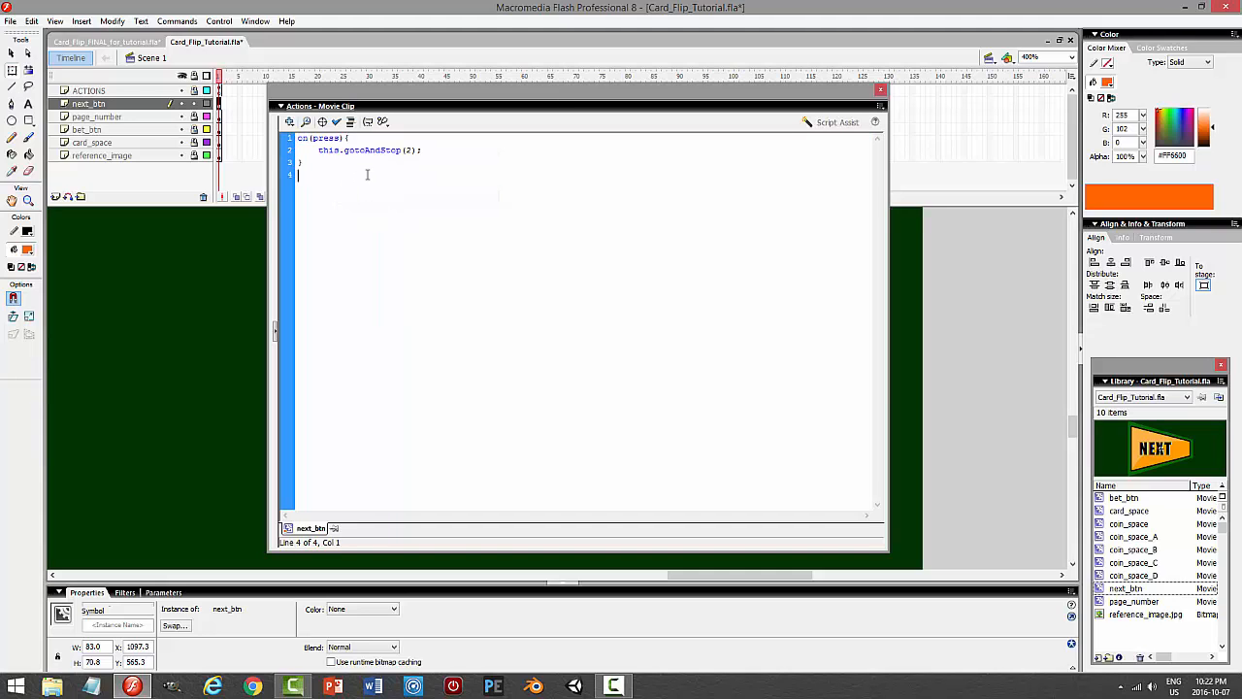
key(ctrl+v)
text(release)
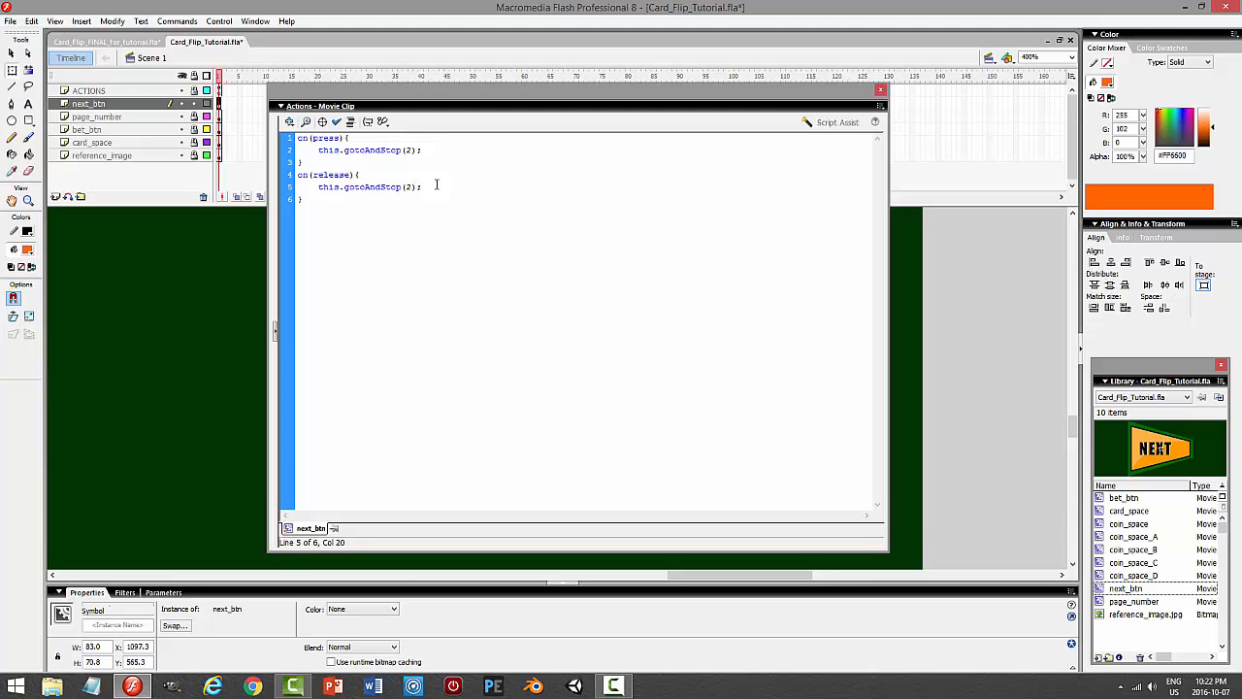
key(shift+Right)
text(1)
Insert _root.gotoAndStop(2); as the first line of the on(release) handler.
key(Return)
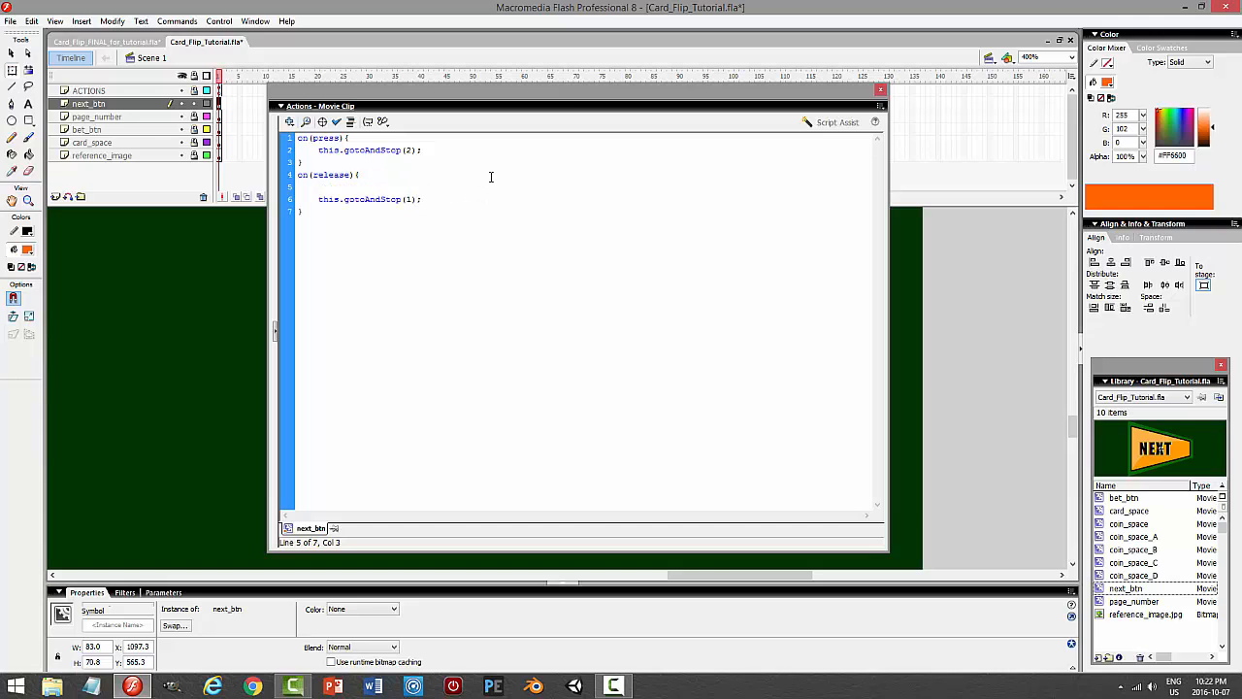
text(_root.gotoAnd)
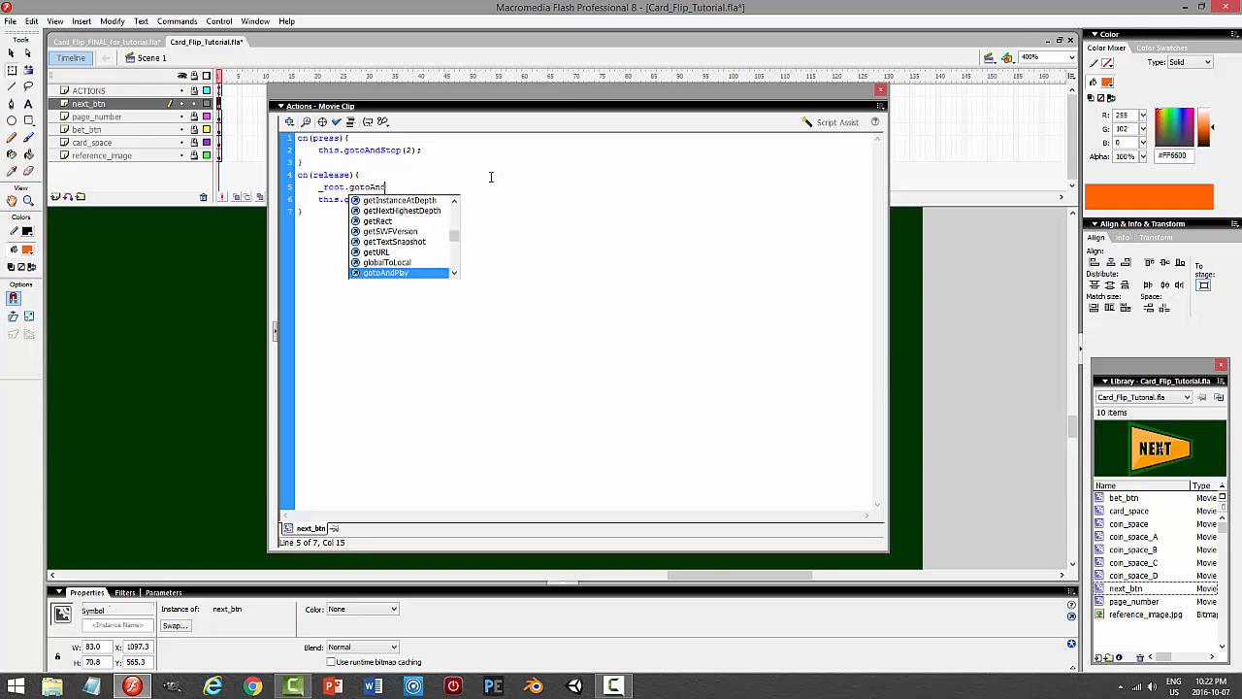
text(Stop(2);)
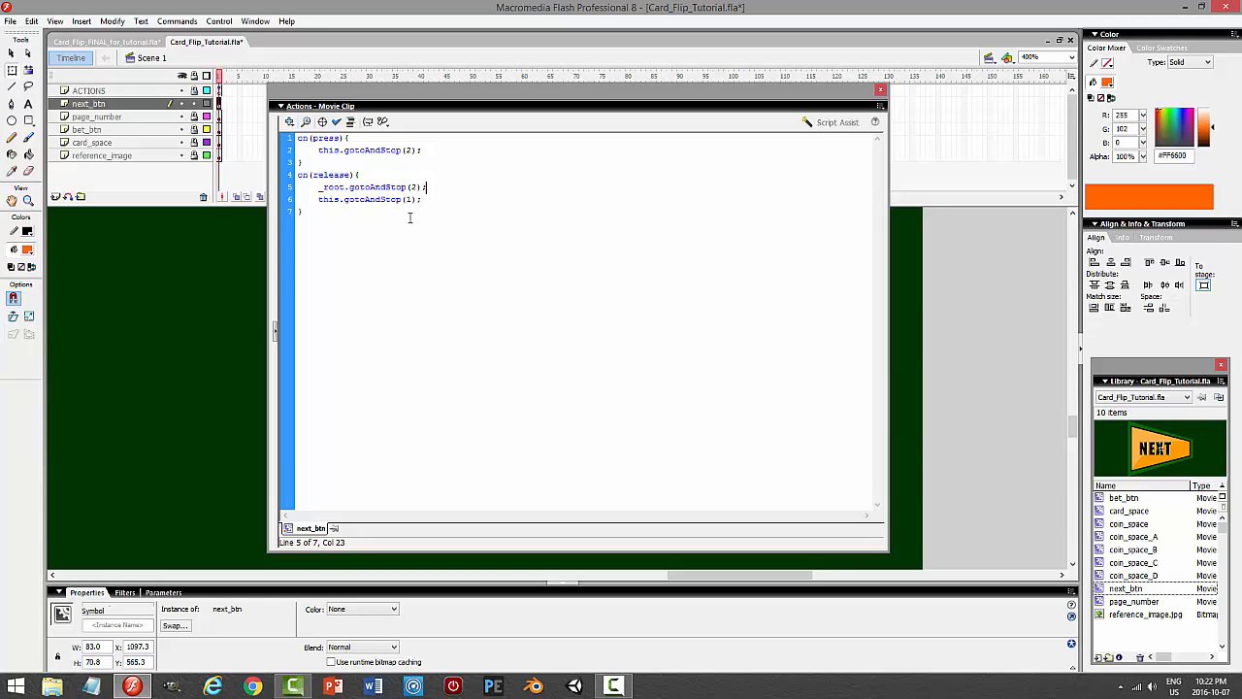
Duplicate the on(release) handler below itself as on(releaseOutside) and save the file.
drag(310, 220, 291, 175)
right_click(347, 189)
click(389, 253)
click(349, 219)
key(ctrl+v)
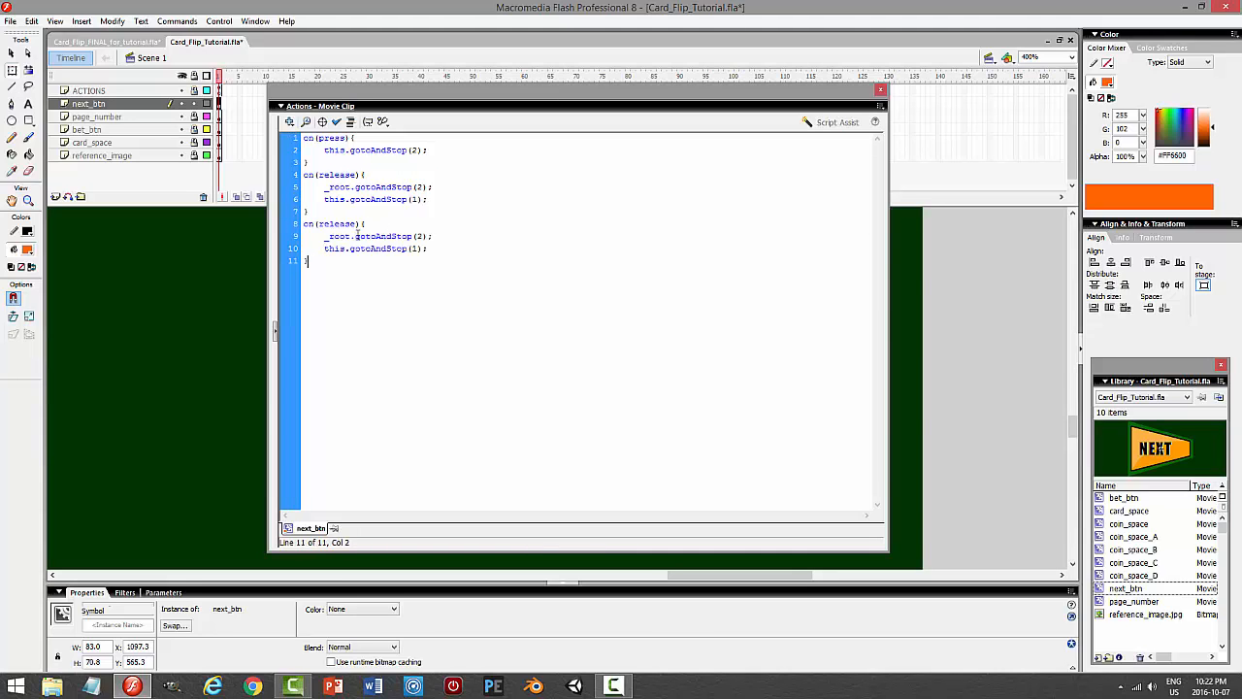
click(360, 223)
text(Outside)
key(ctrl+s)
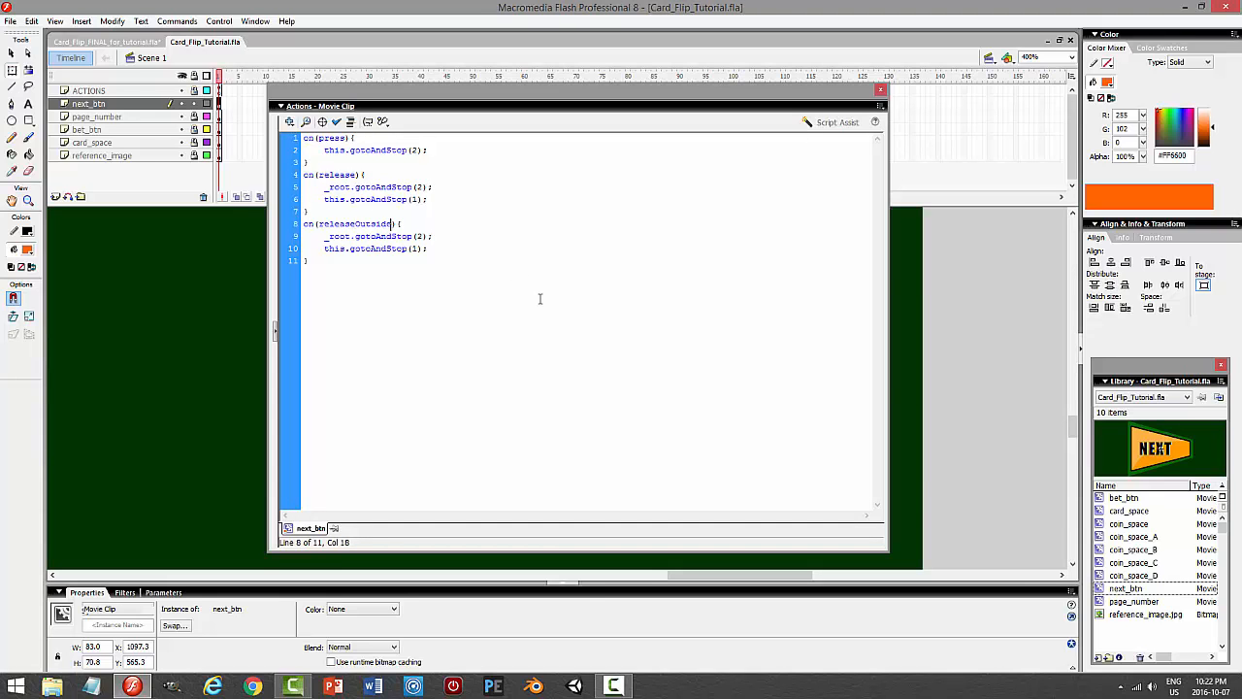
Test the movie by pressing the NEXT button several times, and close the preview and script editor.
key(ctrl+Return)
click(939, 507)
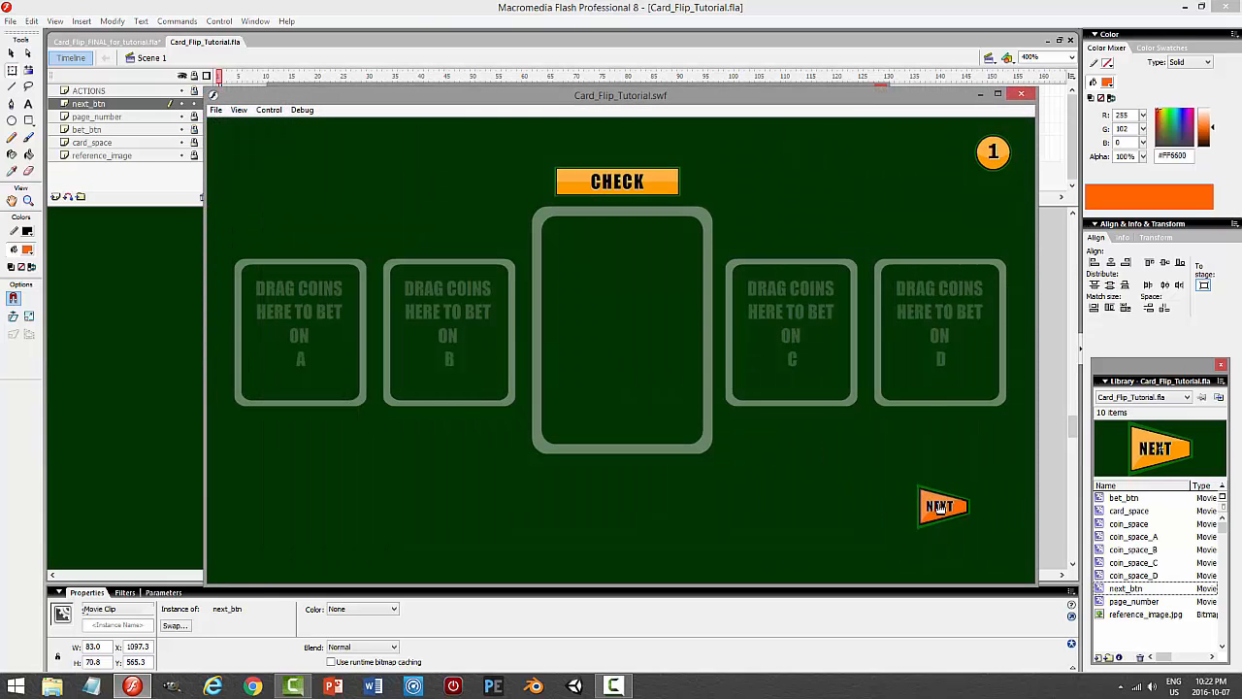
click(938, 506)
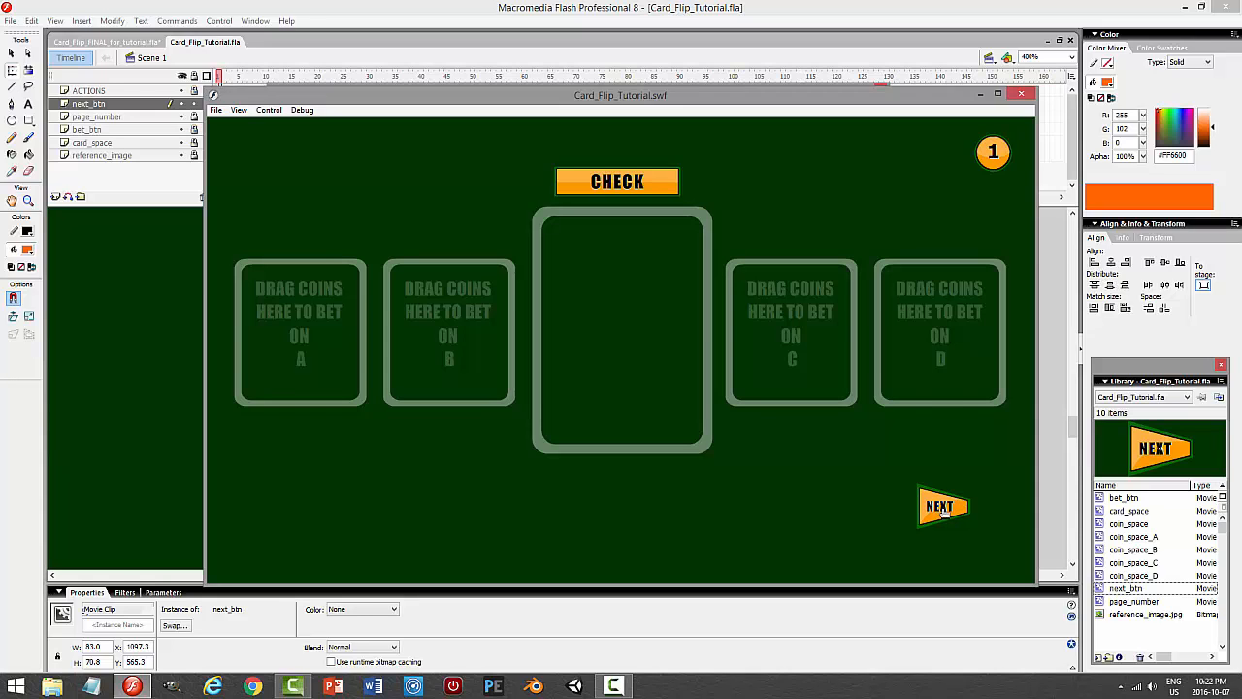
click(942, 511)
click(946, 498)
click(946, 507)
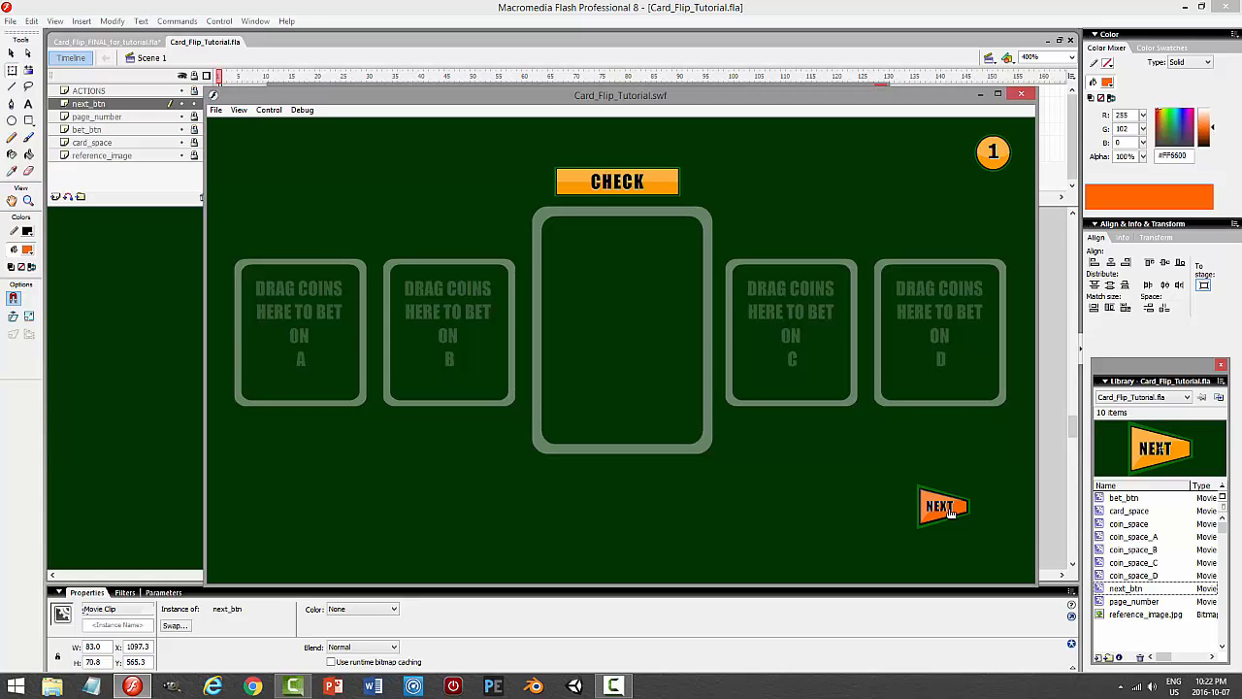
click(1021, 94)
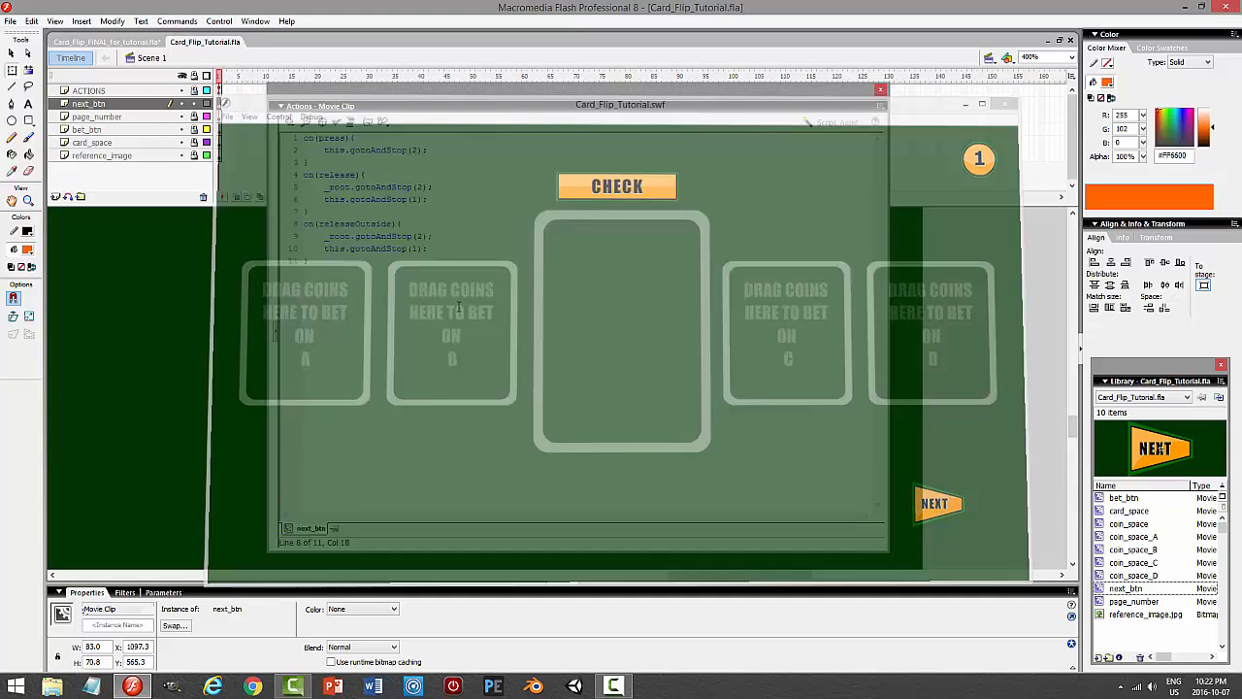
click(881, 89)
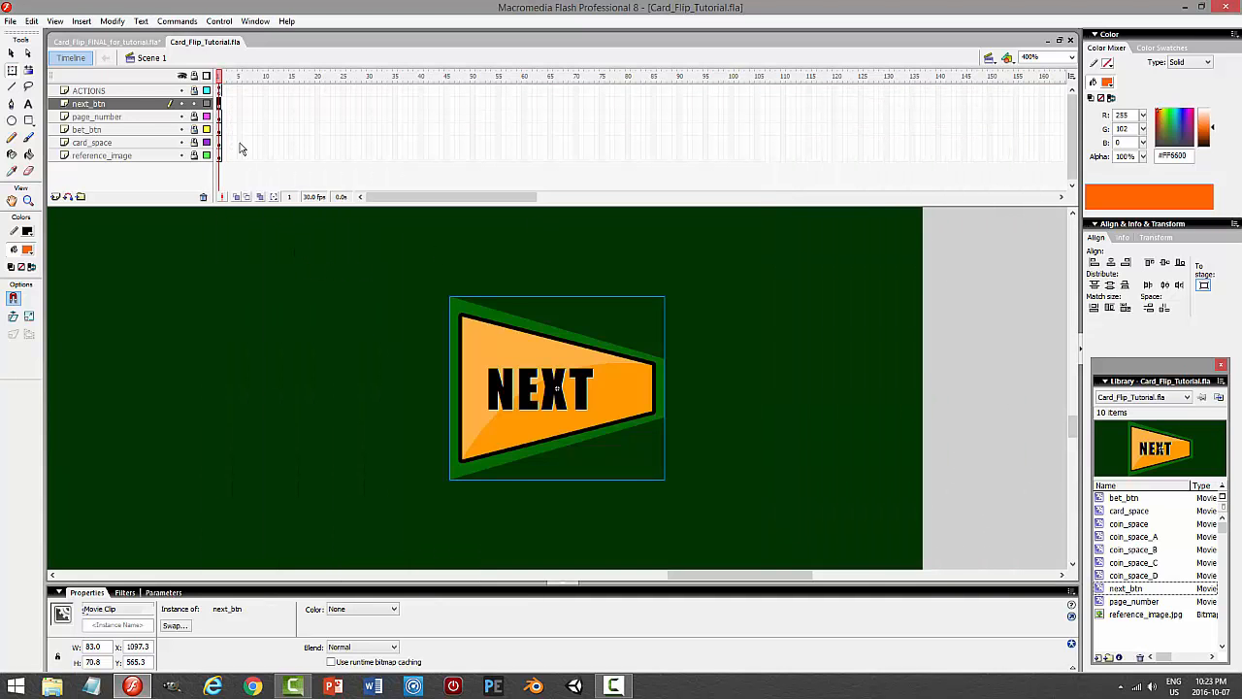
Open next_btn for editing and compare how the button looks on frames 1 and 2.
double_click(599, 379)
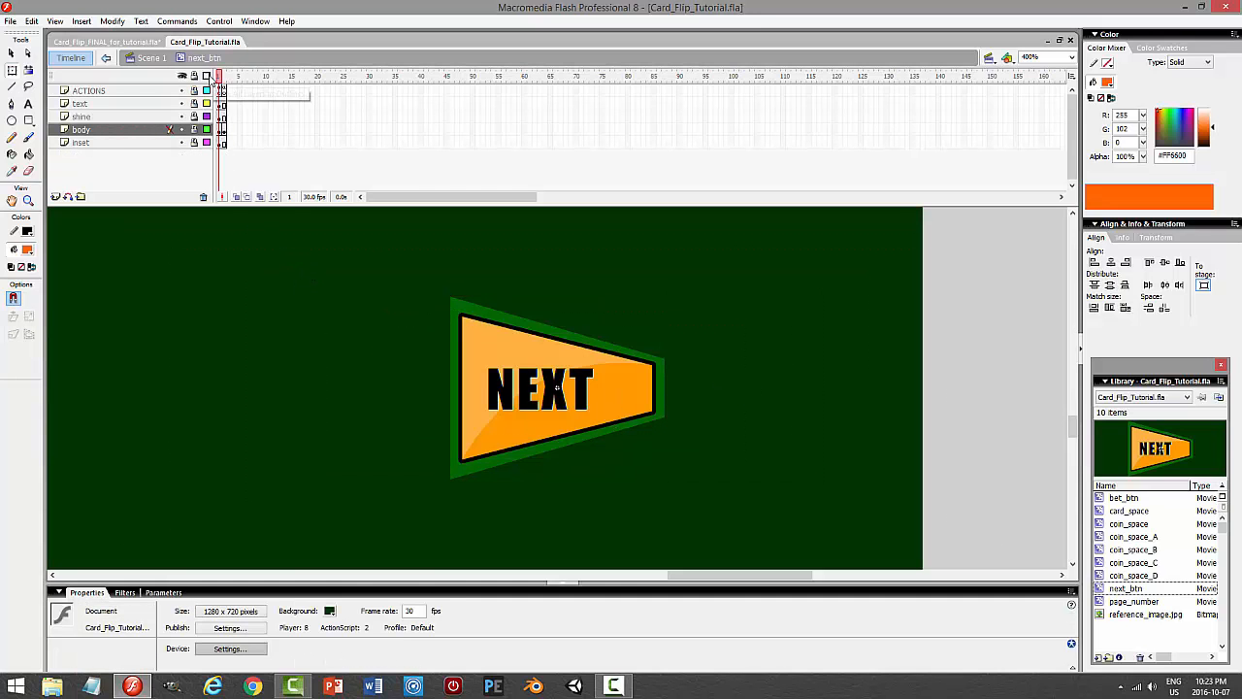
click(227, 77)
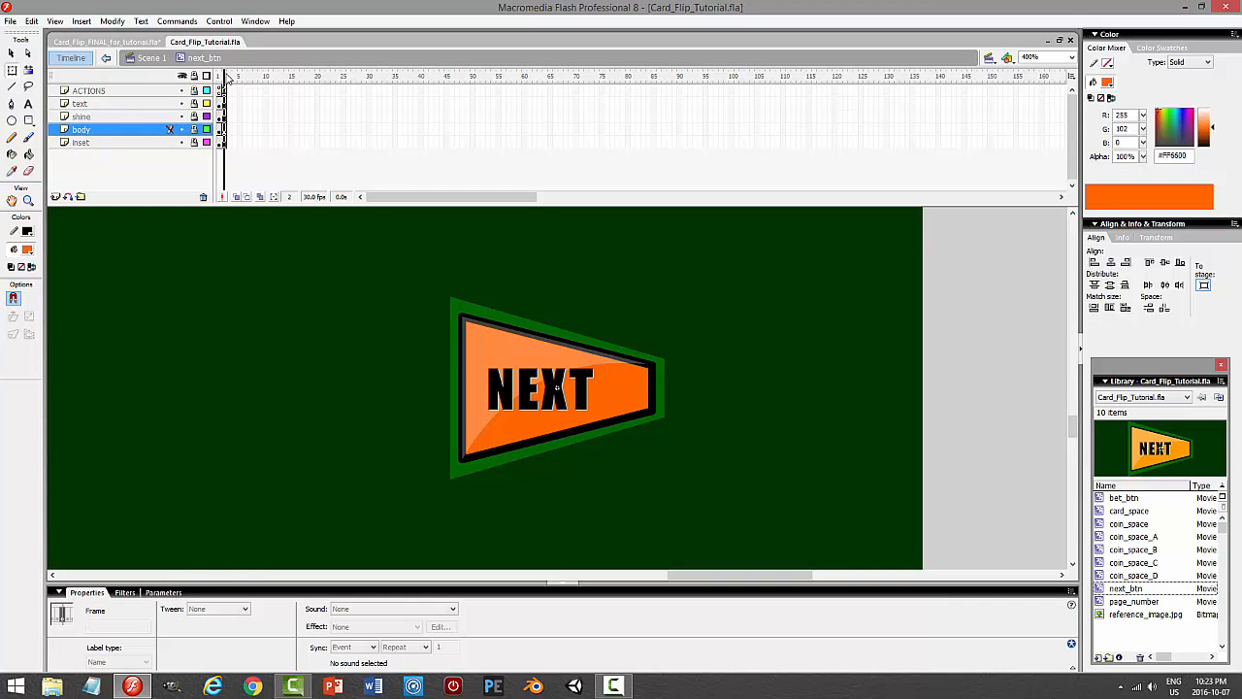
click(221, 78)
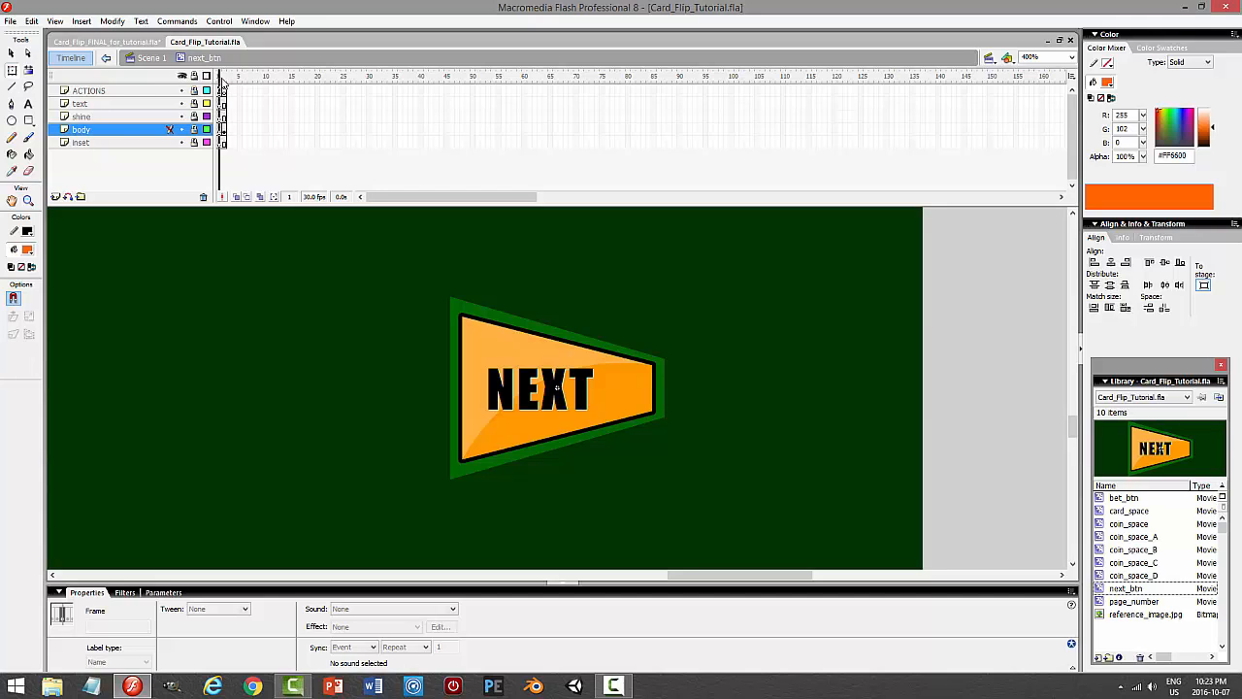
click(225, 79)
click(221, 84)
click(225, 81)
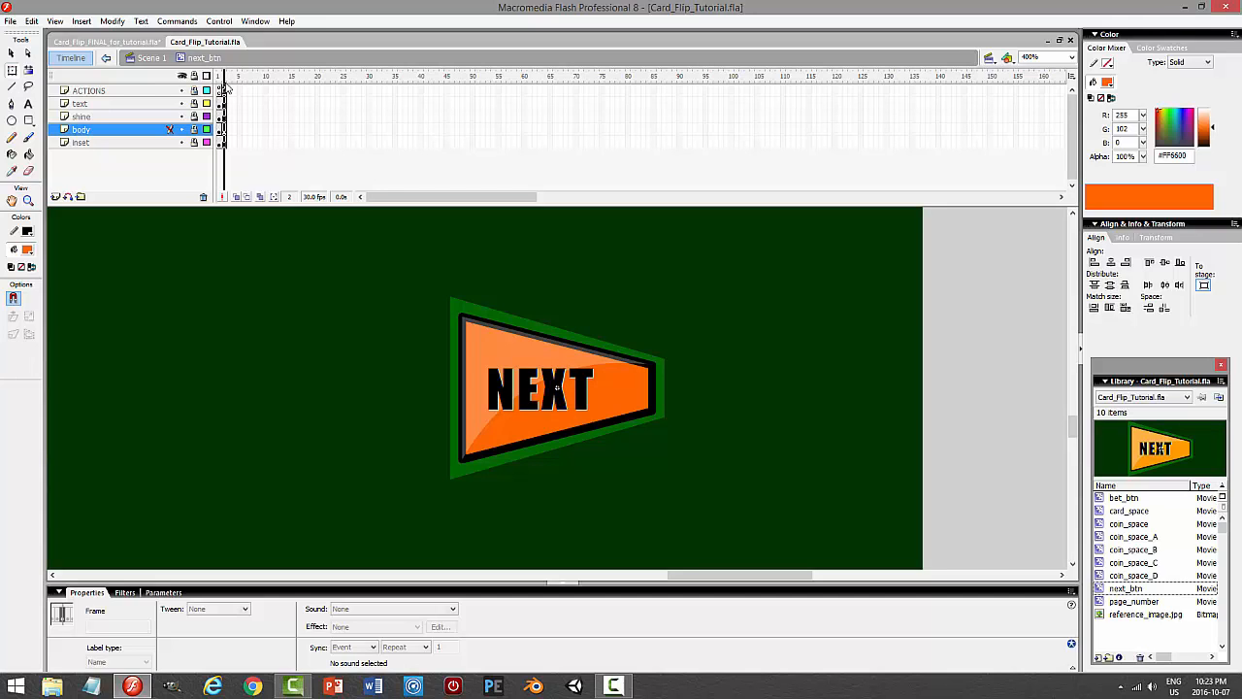
click(222, 84)
click(226, 84)
click(222, 84)
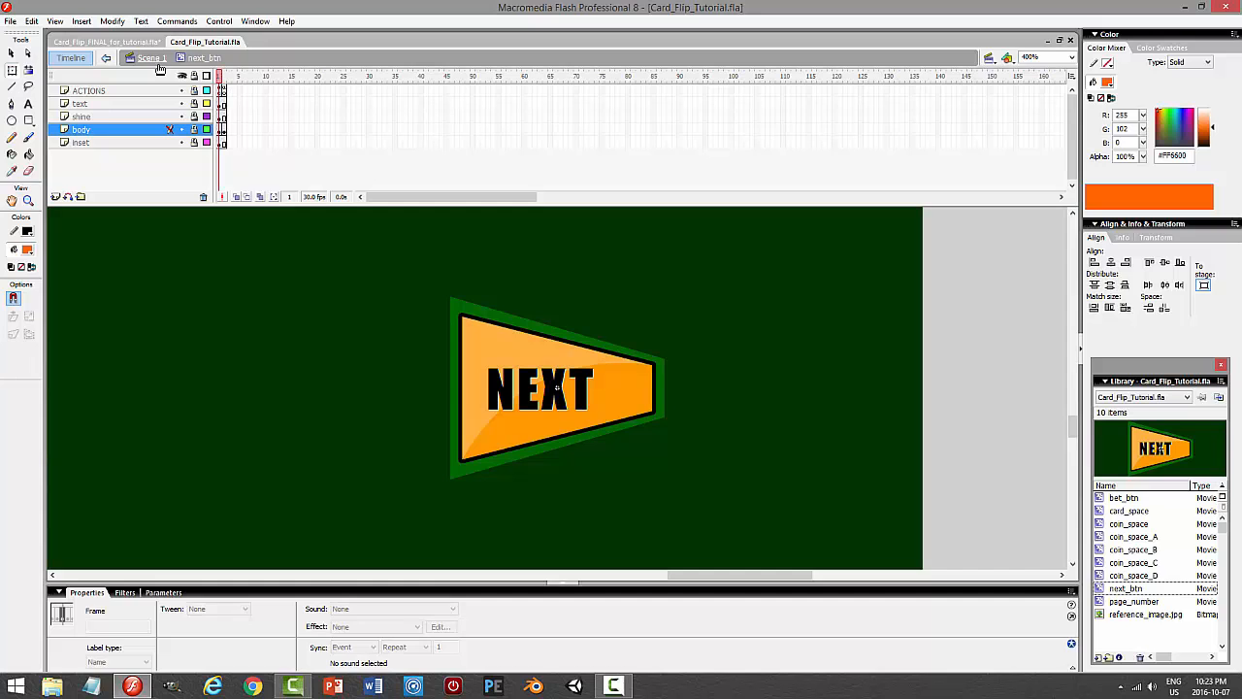
Unlock the body layer and set the thickness of the button's black outline on frame 1 to 2.
click(193, 129)
click(597, 330)
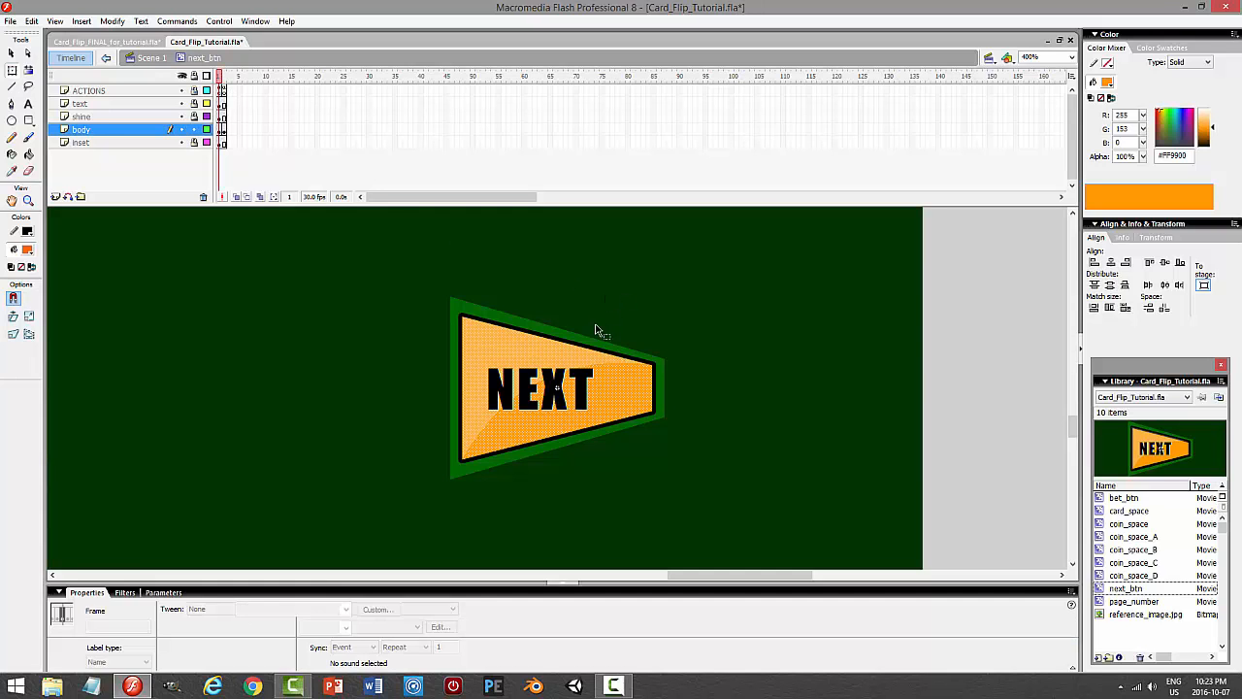
click(597, 330)
double_click(574, 341)
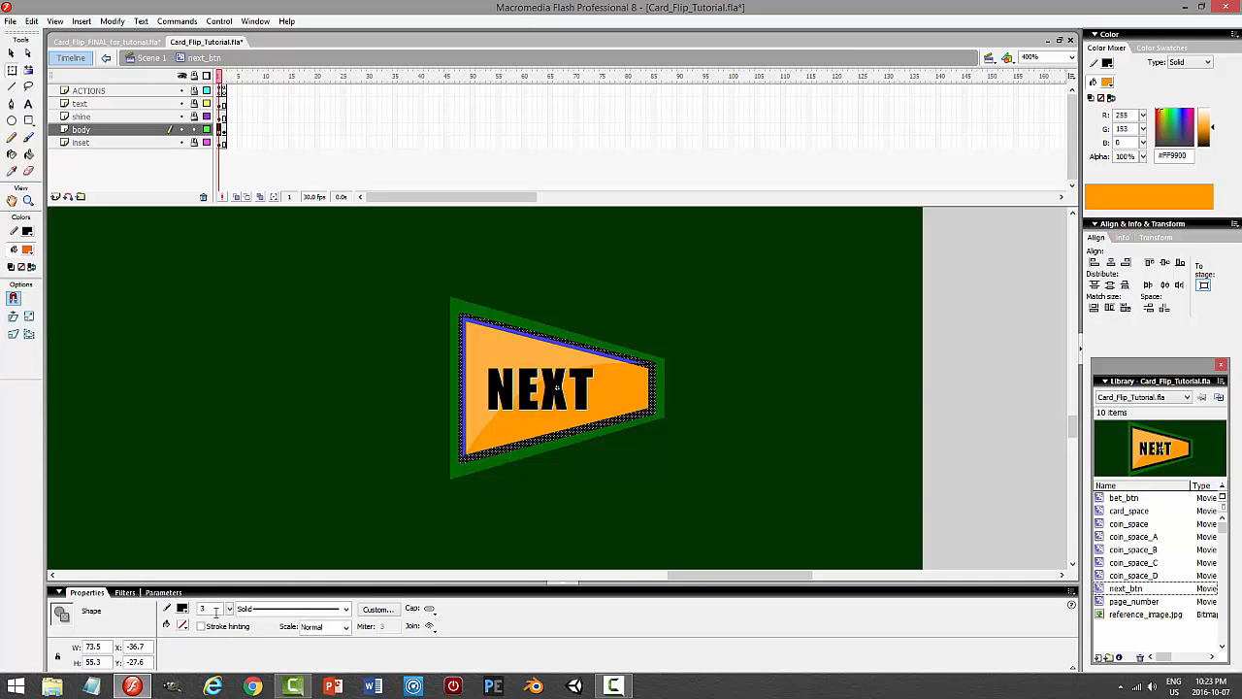
drag(216, 608, 194, 609)
text(5)
key(Return)
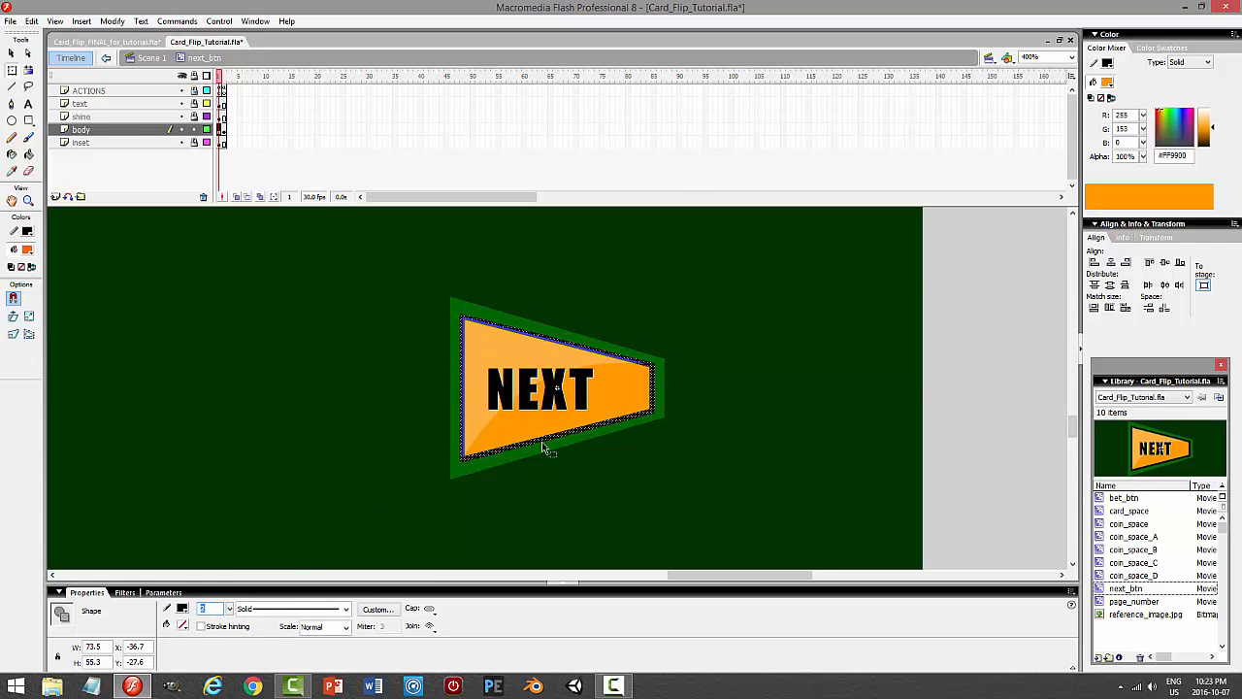
click(721, 276)
Test the movie again, checking the NEXT button's pressed look, and close the preview.
key(ctrl+Return)
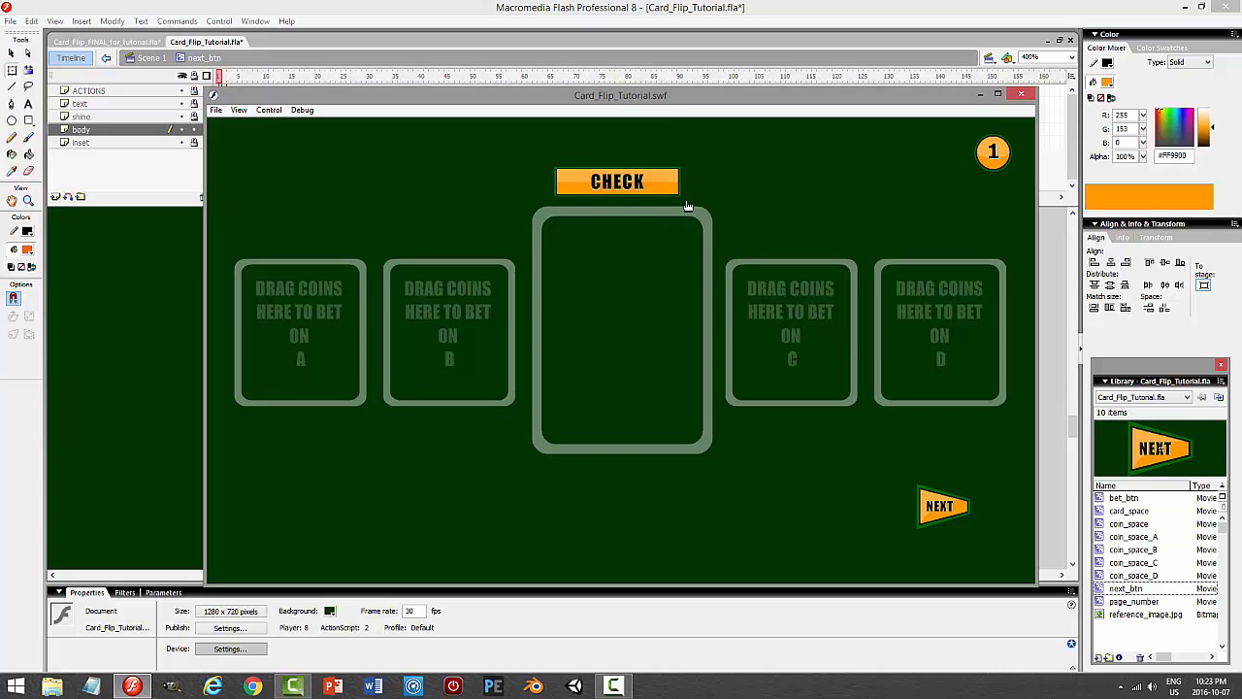
click(939, 506)
click(1021, 94)
Lock the body layer and return to Scene 1 with nothing selected.
click(199, 131)
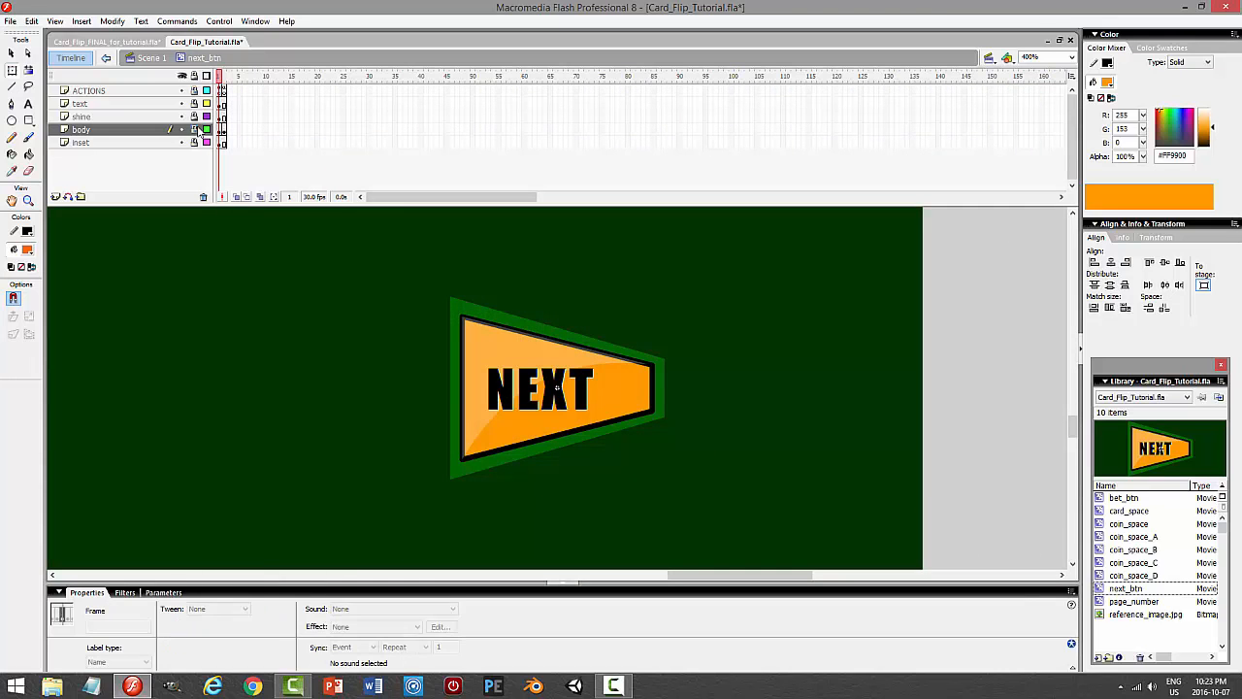
click(151, 57)
click(813, 328)
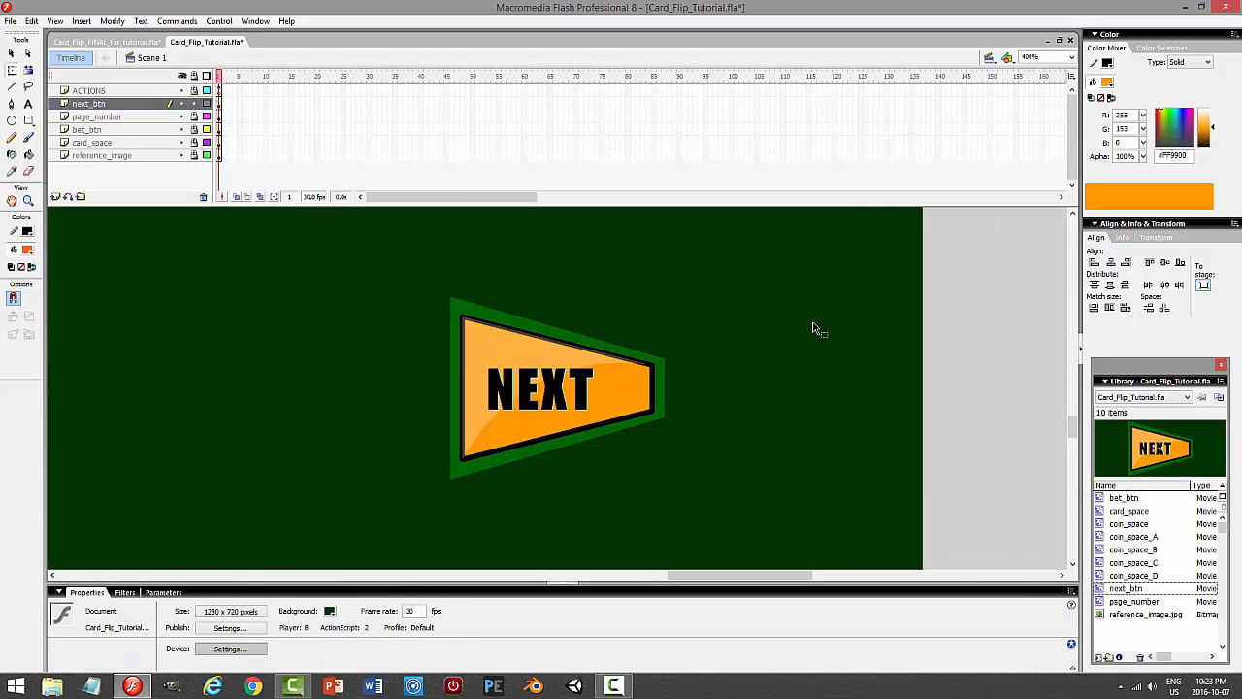
Save the document, show the whole frame and lock the next_btn layer.
key(ctrl+s)
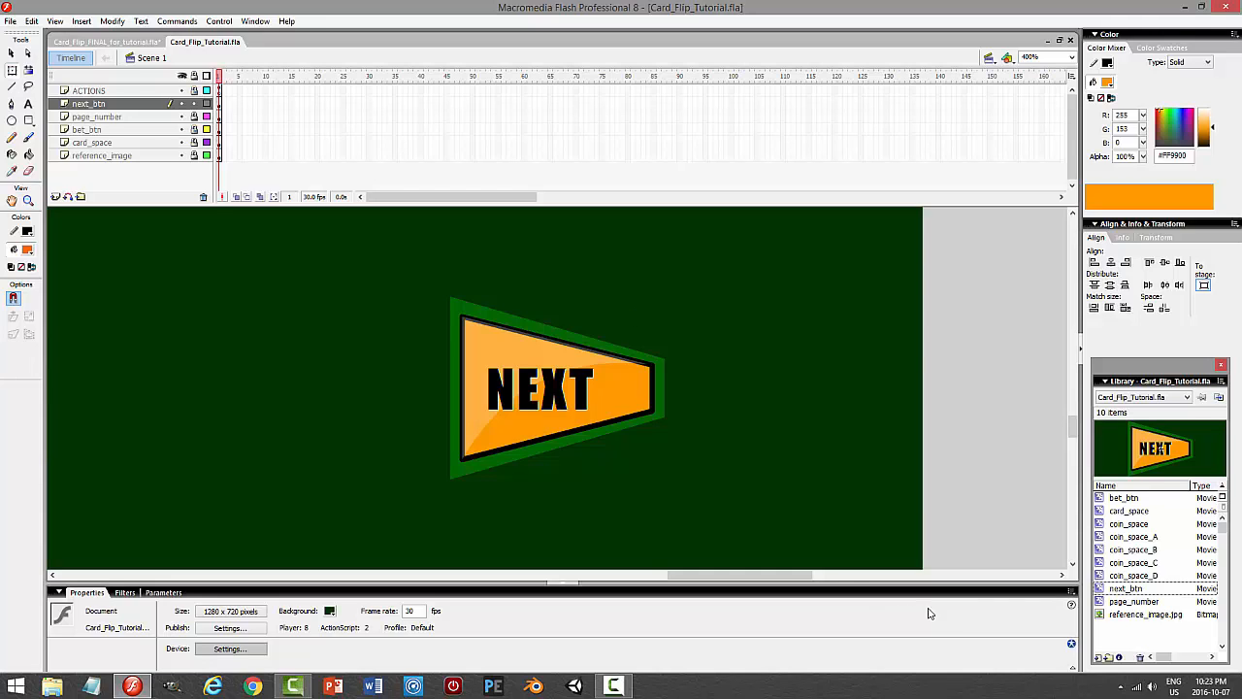
click(1063, 57)
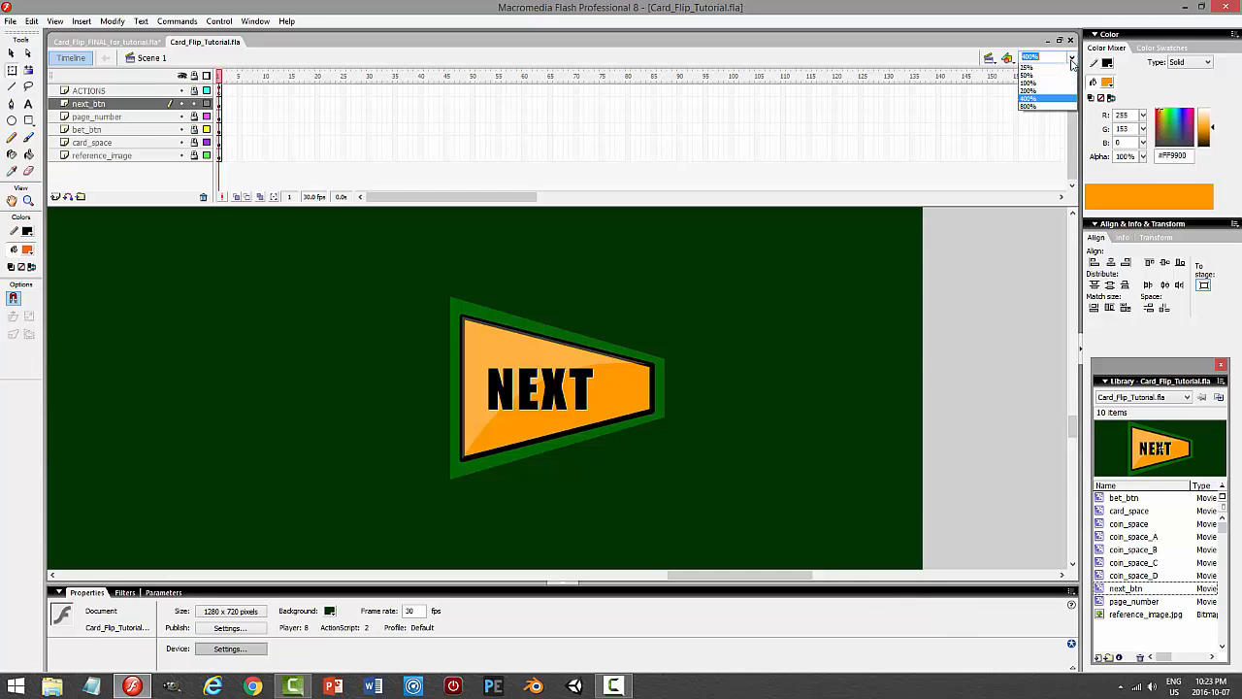
click(1038, 124)
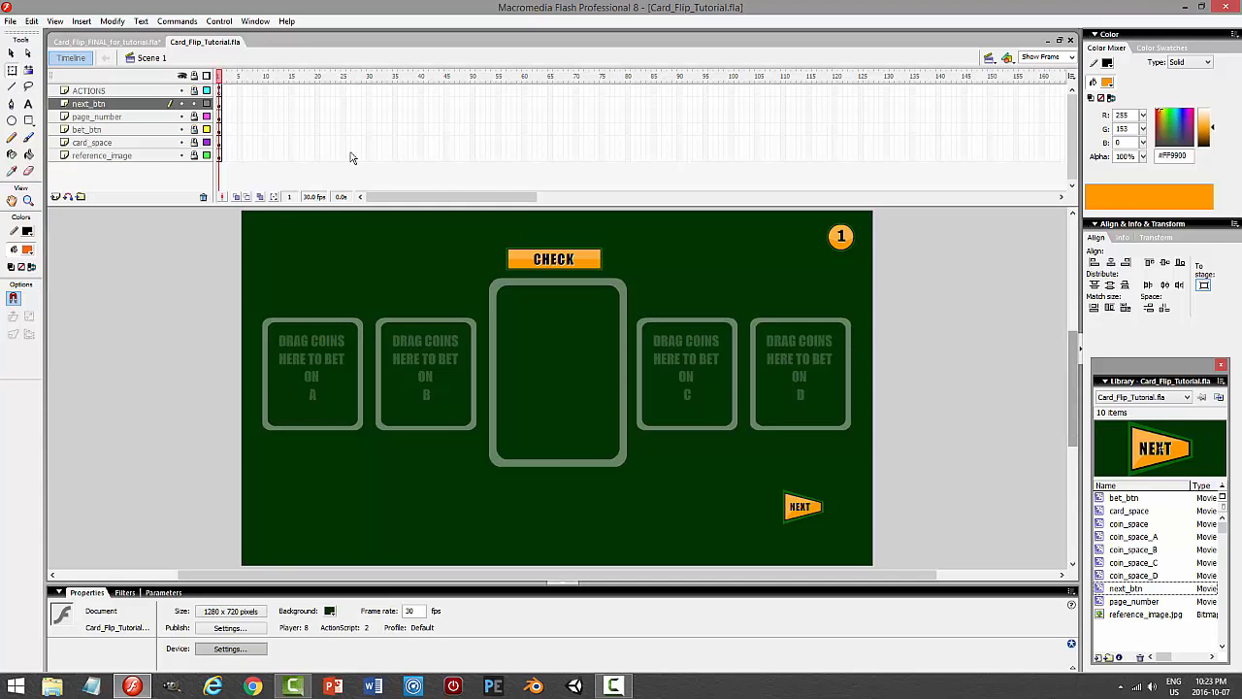
click(193, 104)
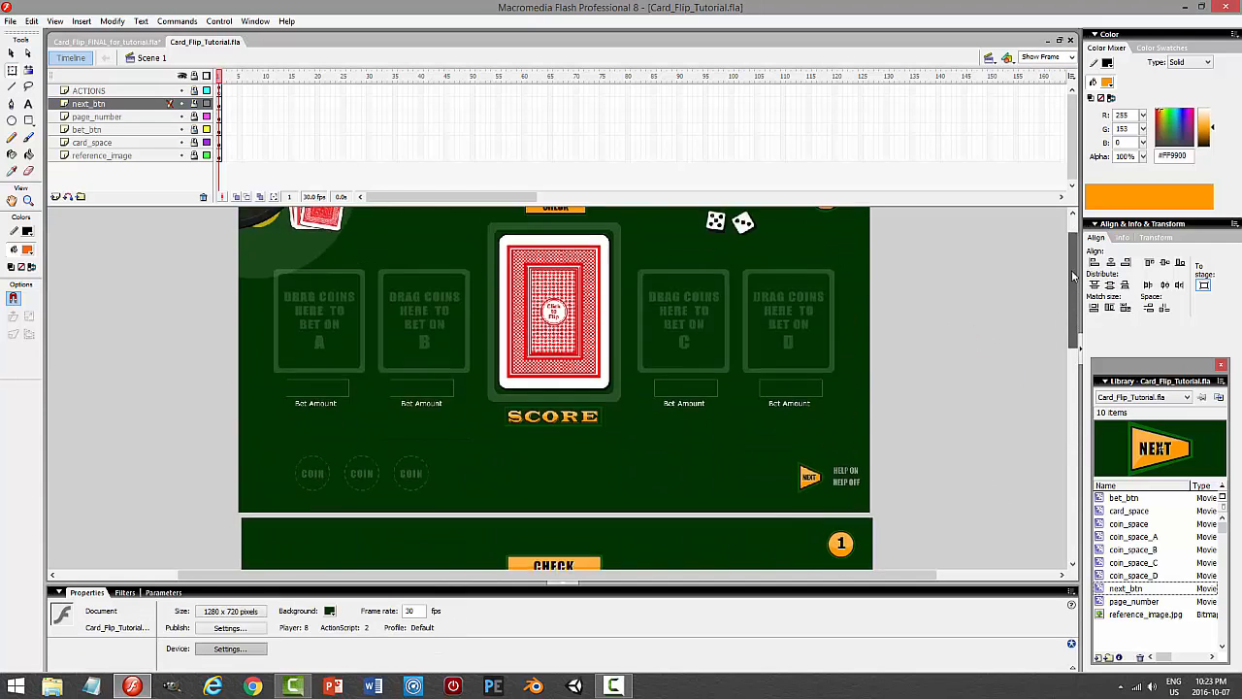
Add a layer named coins directly above next_btn and select its first frame.
scroll(1069, 265, up, 2)
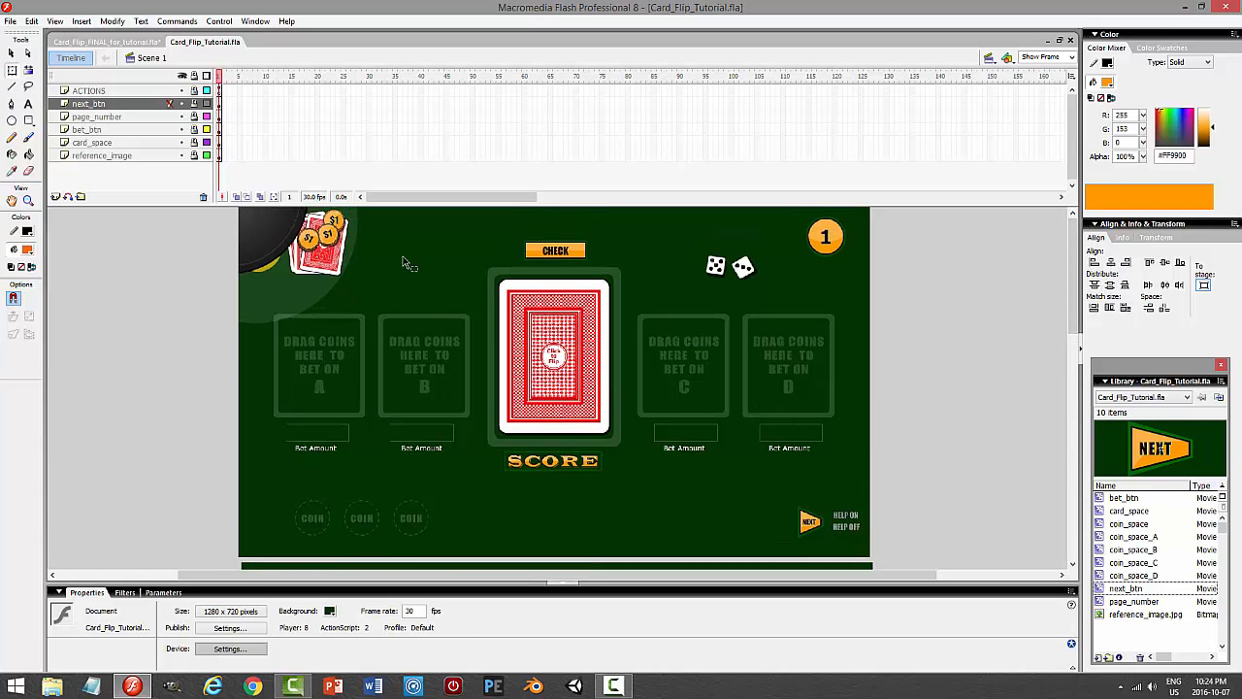
drag(1072, 321, 1065, 437)
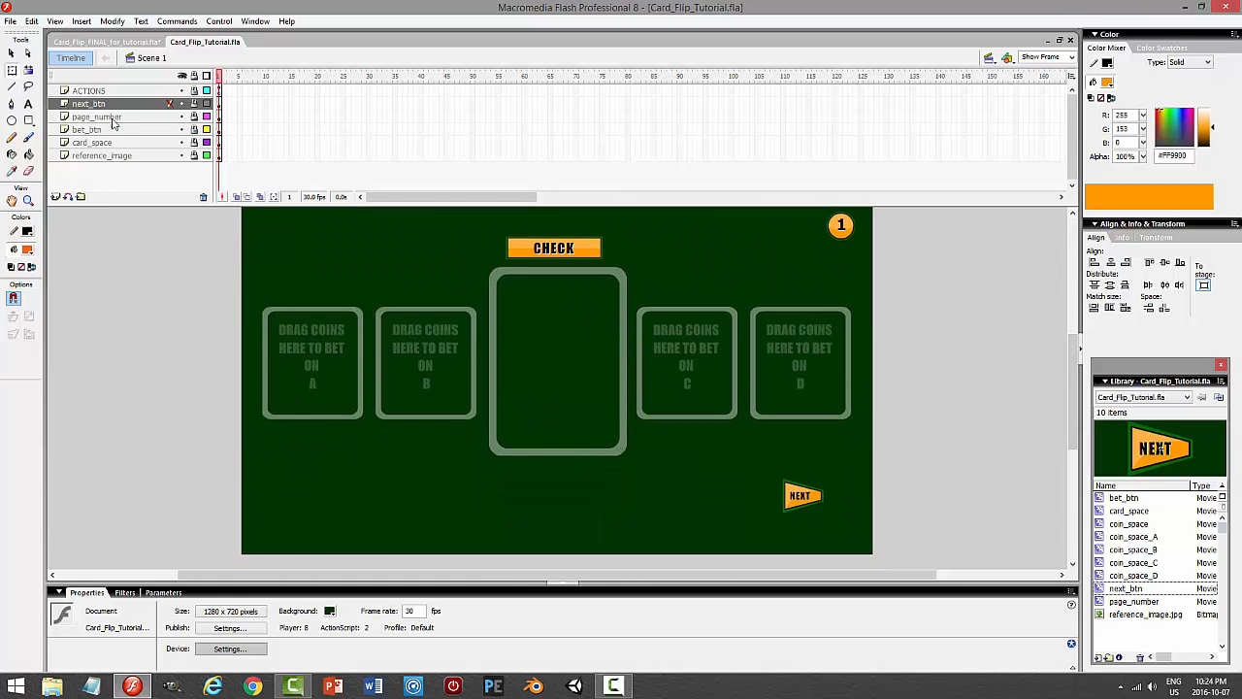
click(57, 199)
double_click(116, 104)
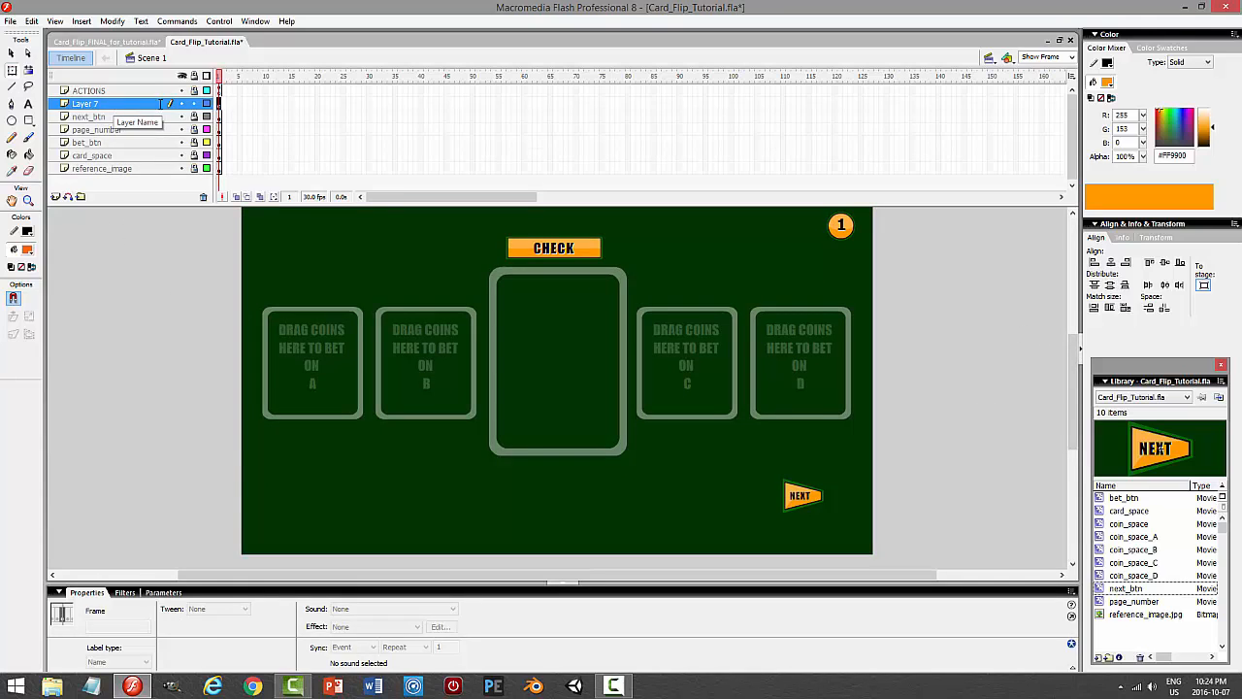
text(co)
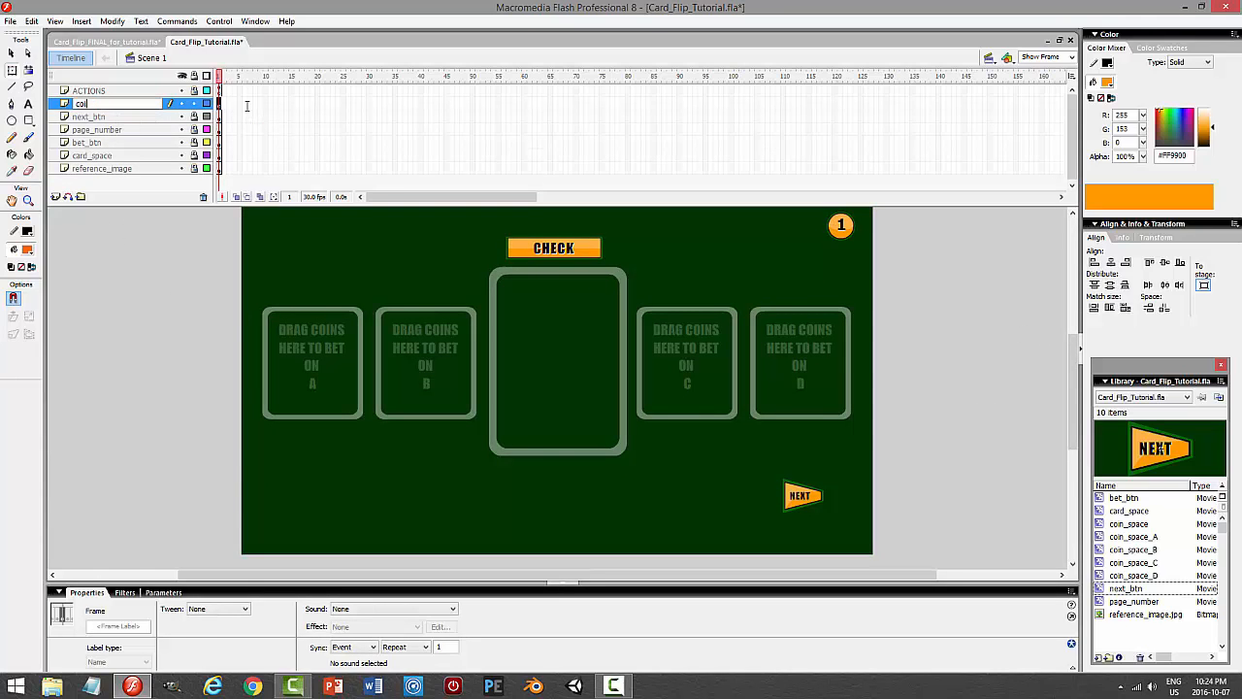
text(ins)
key(Return)
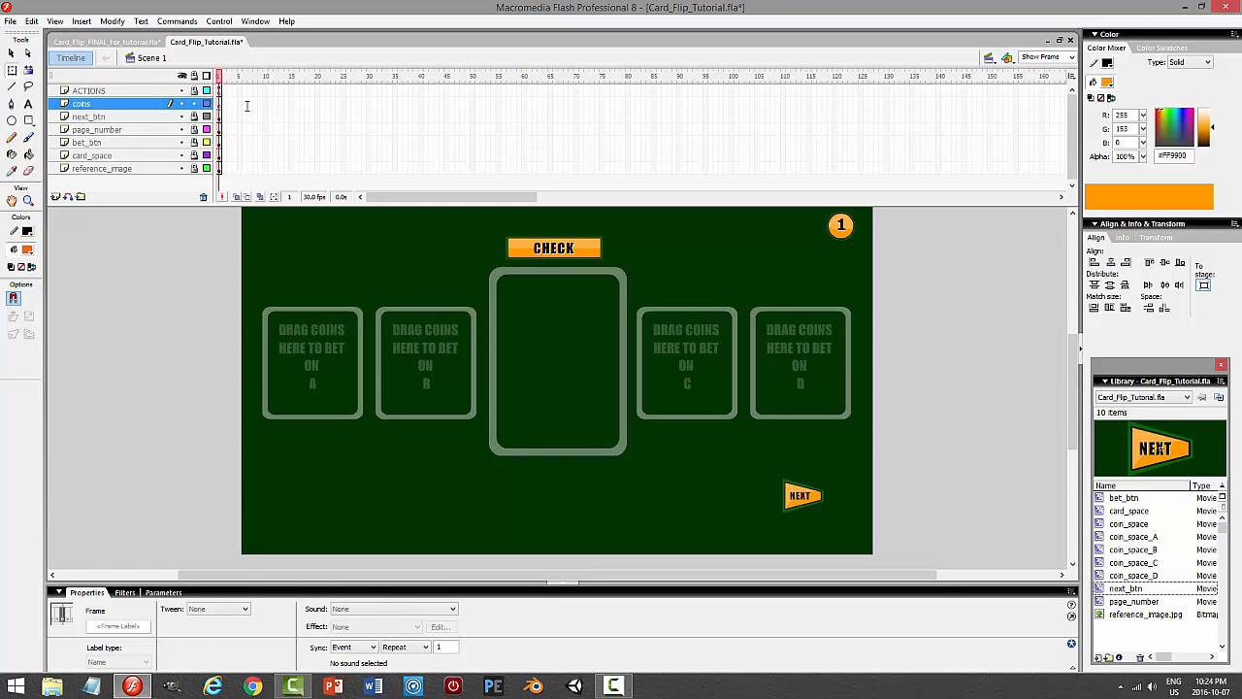
click(221, 106)
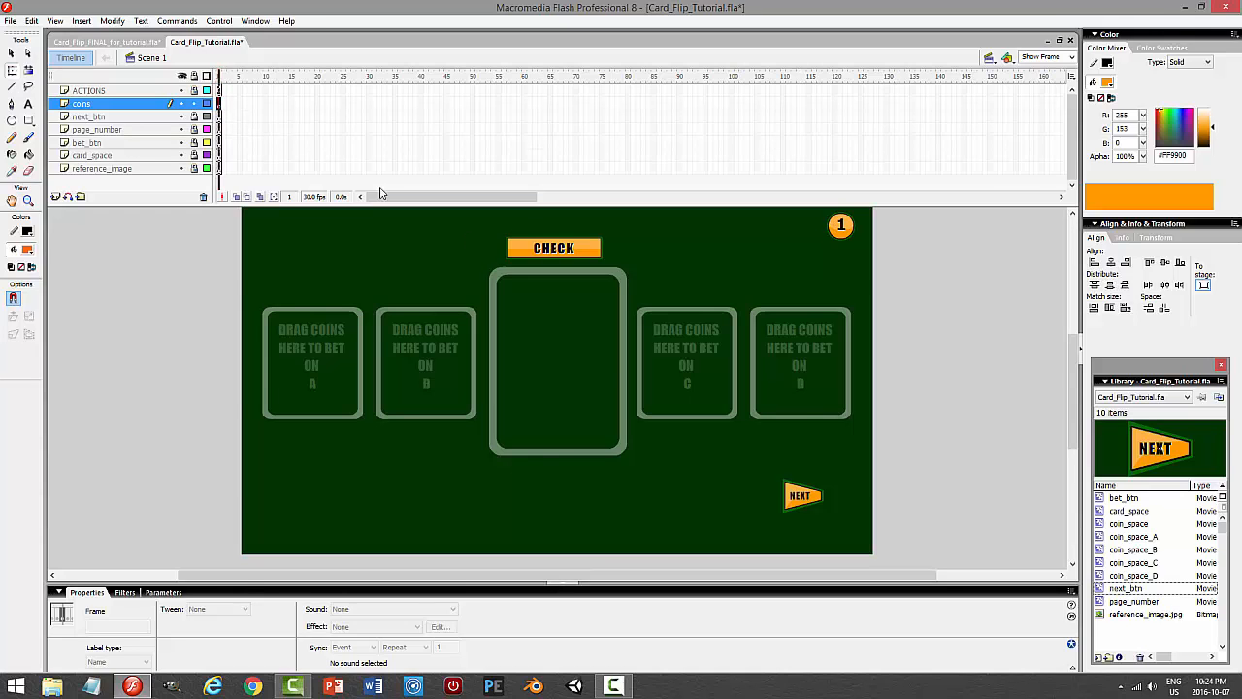
Draw an orange #FF9900 circle about 67 px wide with a black outline of thickness 2 over coin space B.
scroll(1072, 368, down, 3)
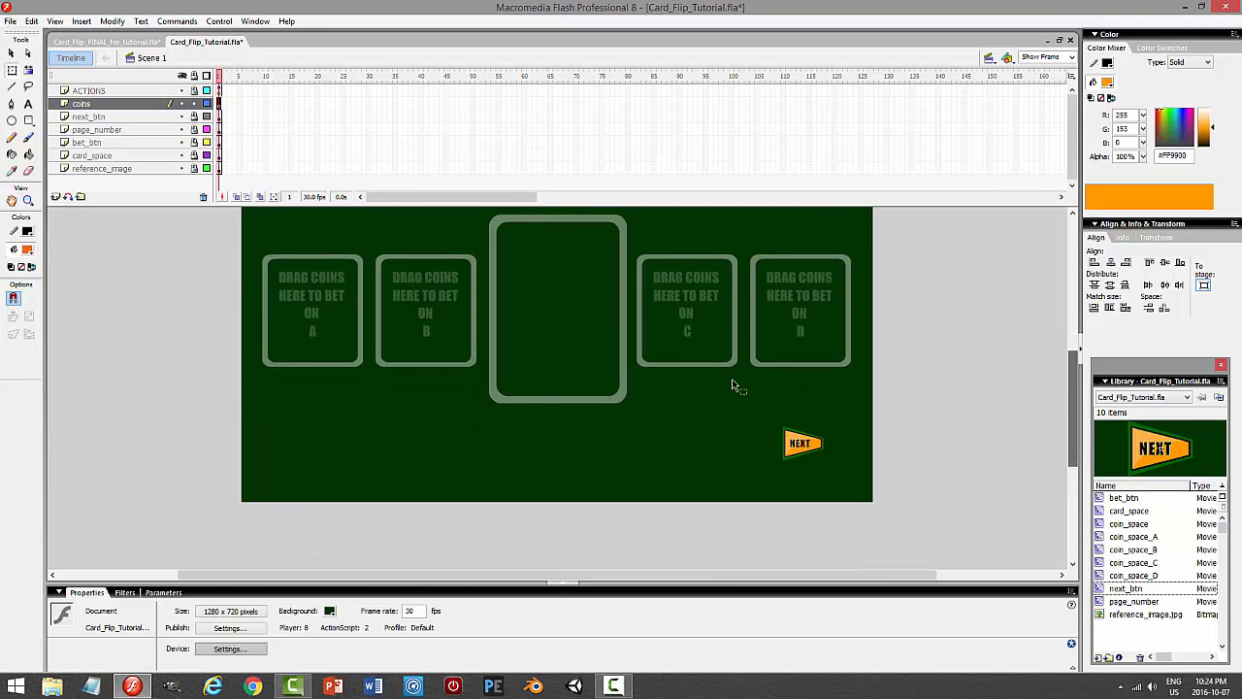
click(13, 120)
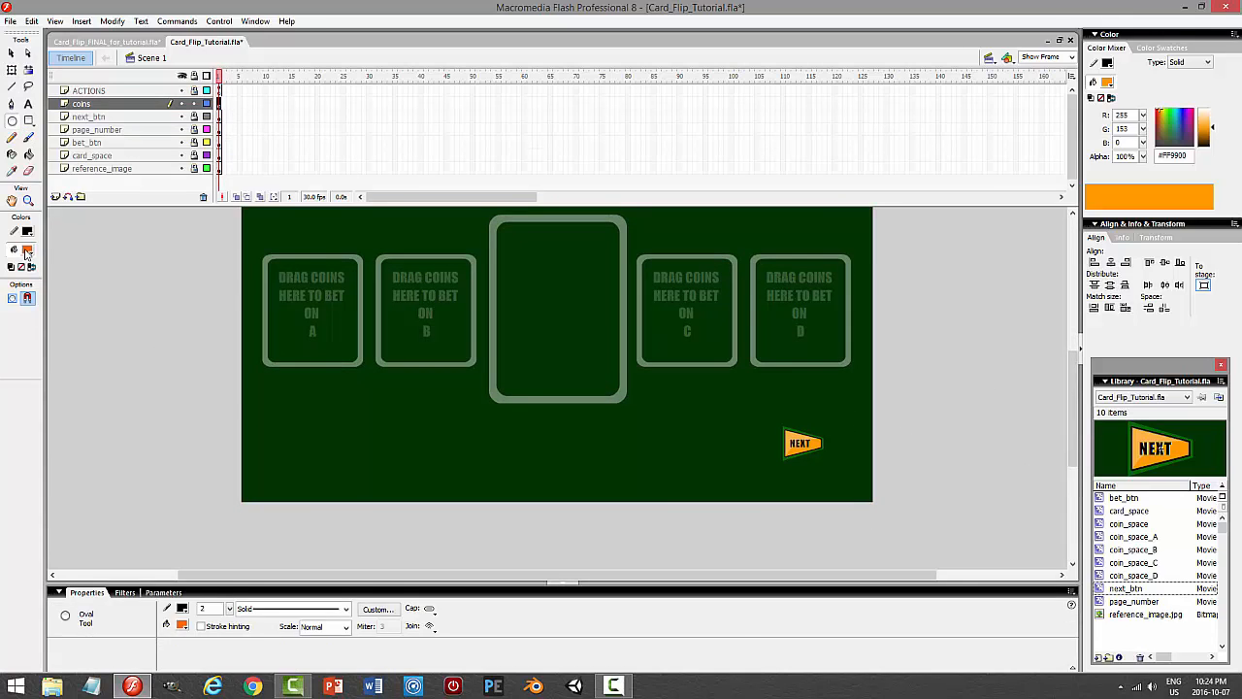
click(27, 250)
click(181, 330)
click(1073, 60)
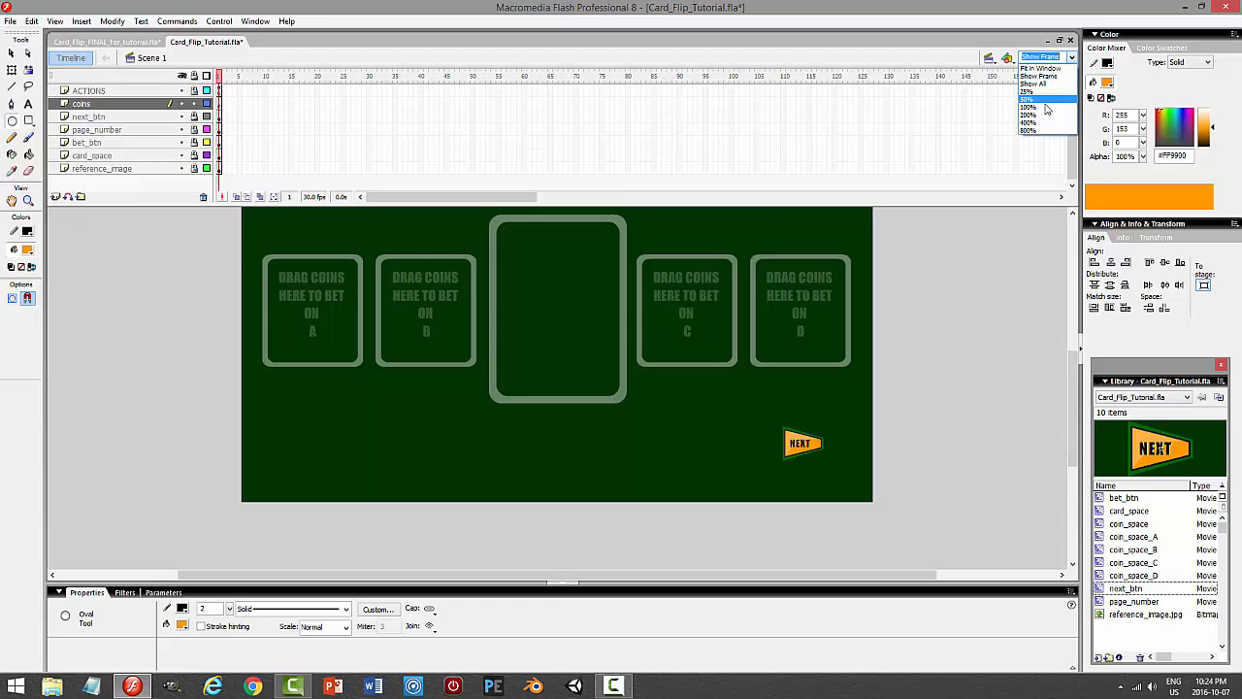
click(1042, 120)
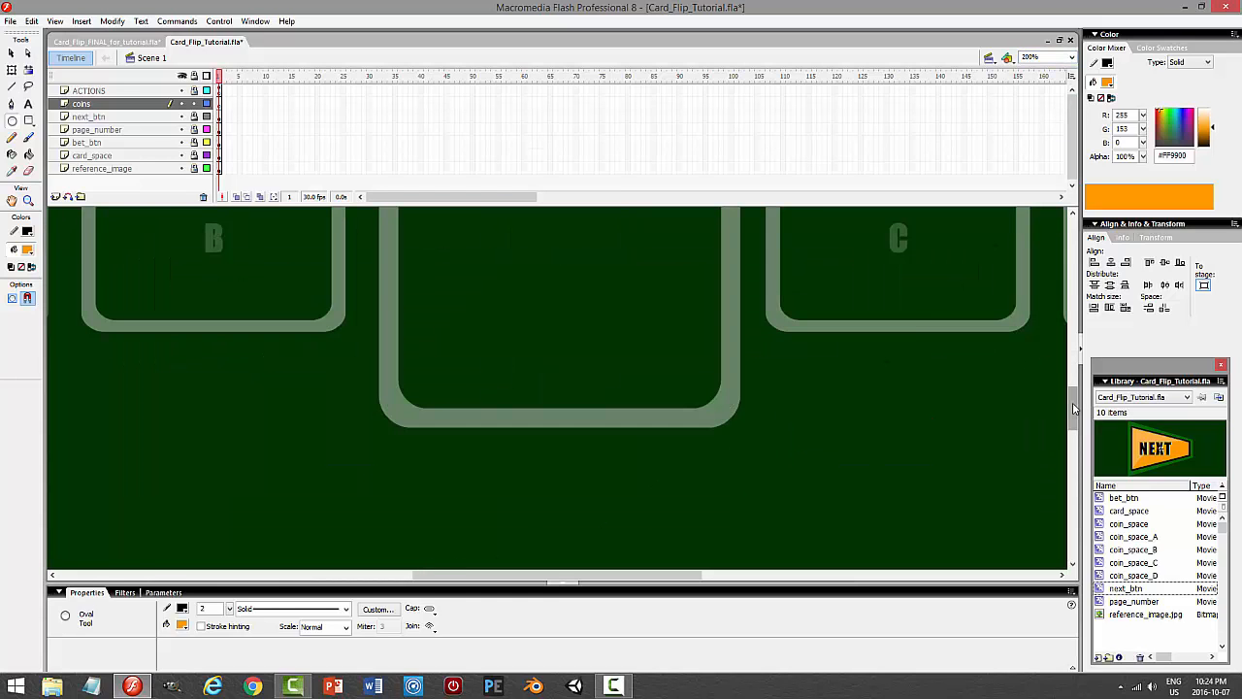
drag(1072, 402, 1074, 376)
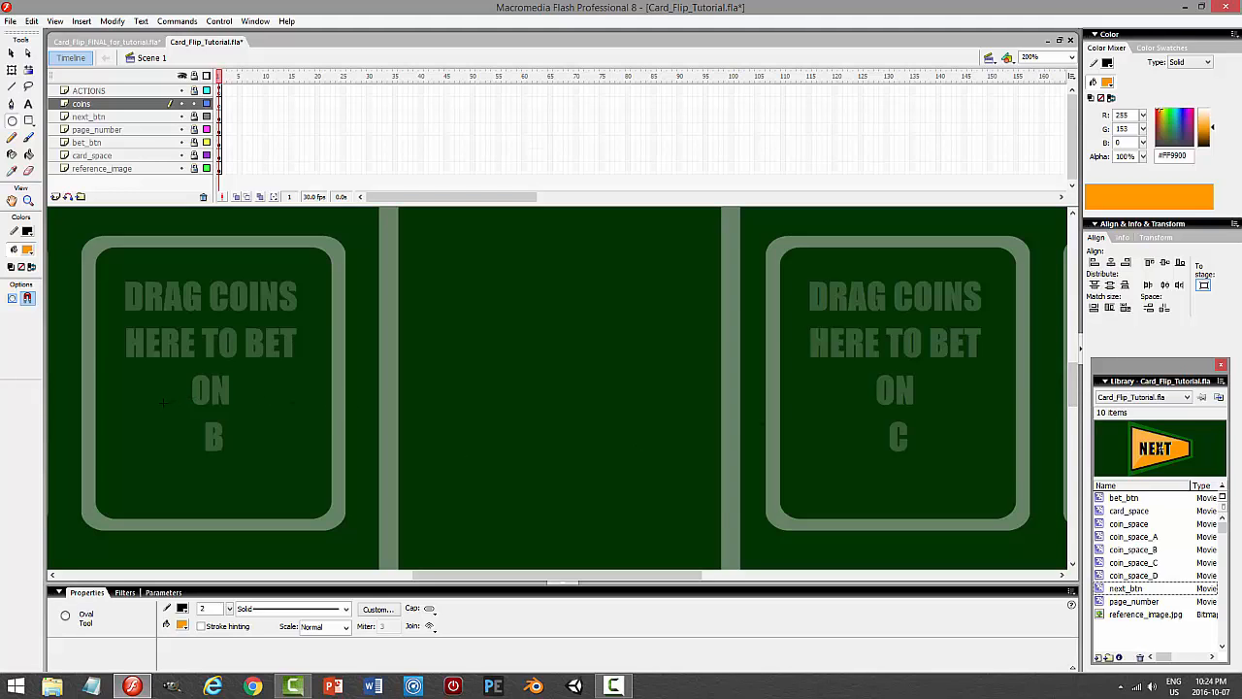
drag(166, 408, 196, 446)
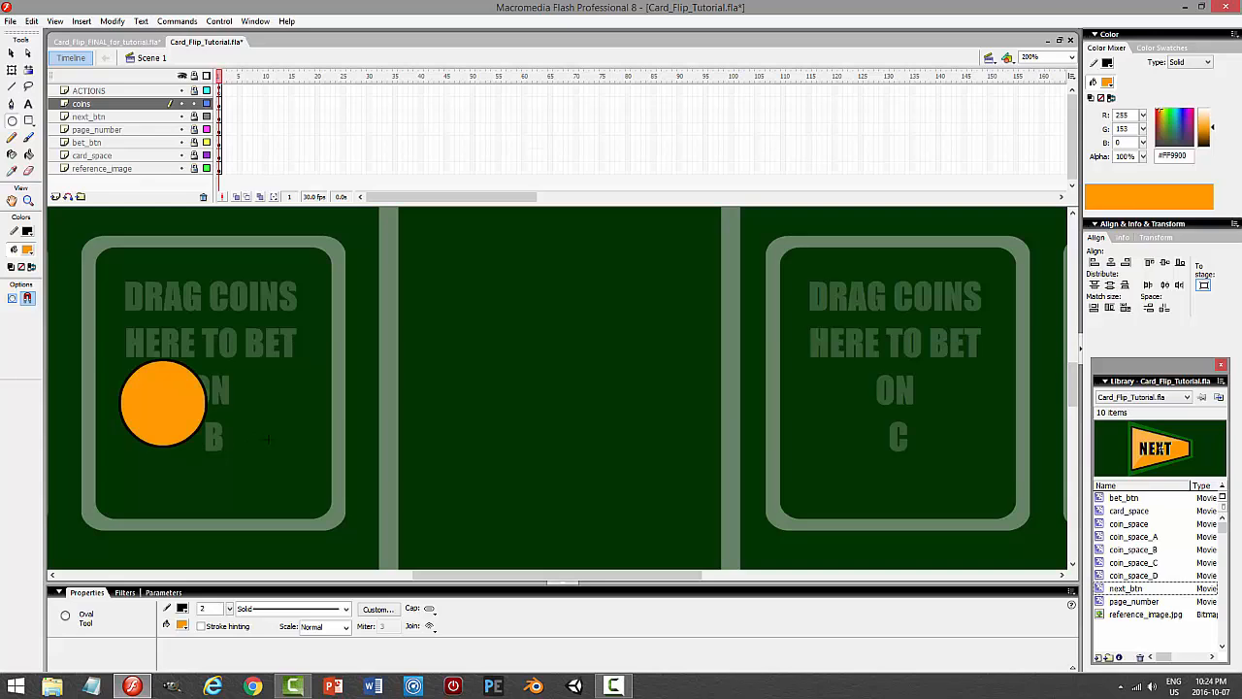
Select the circle's entire black outline, copy it and paste the duplicate in place.
click(11, 52)
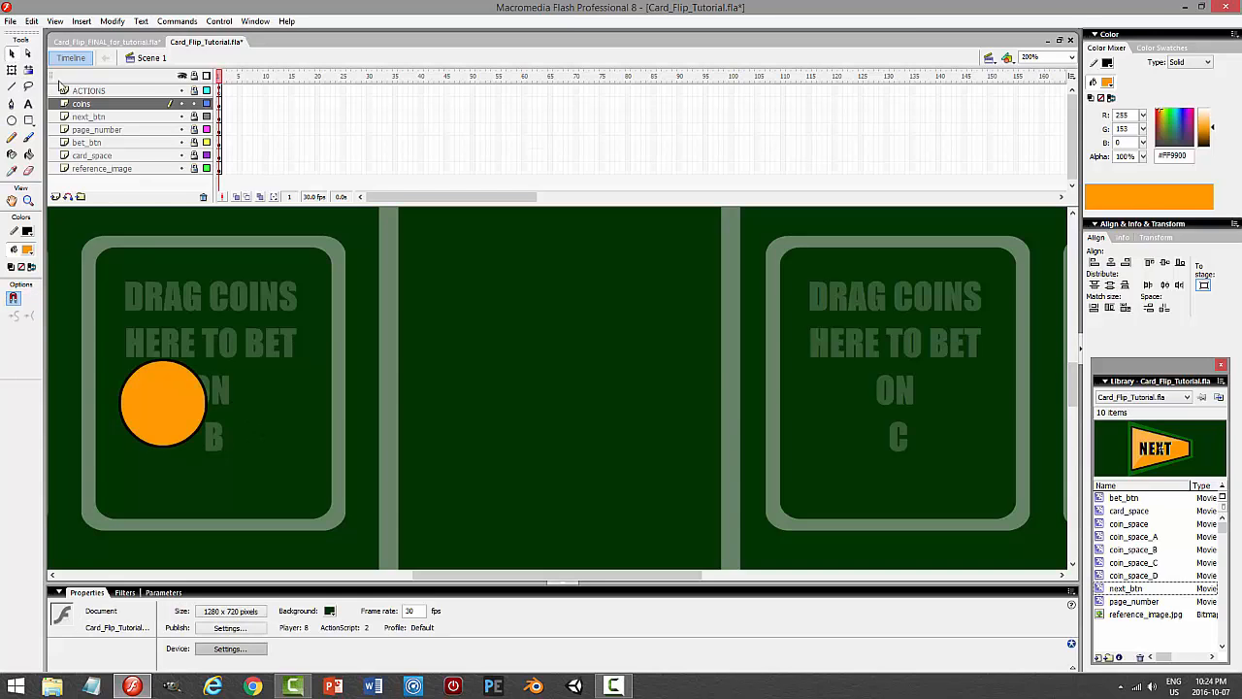
click(187, 370)
click(263, 369)
double_click(190, 374)
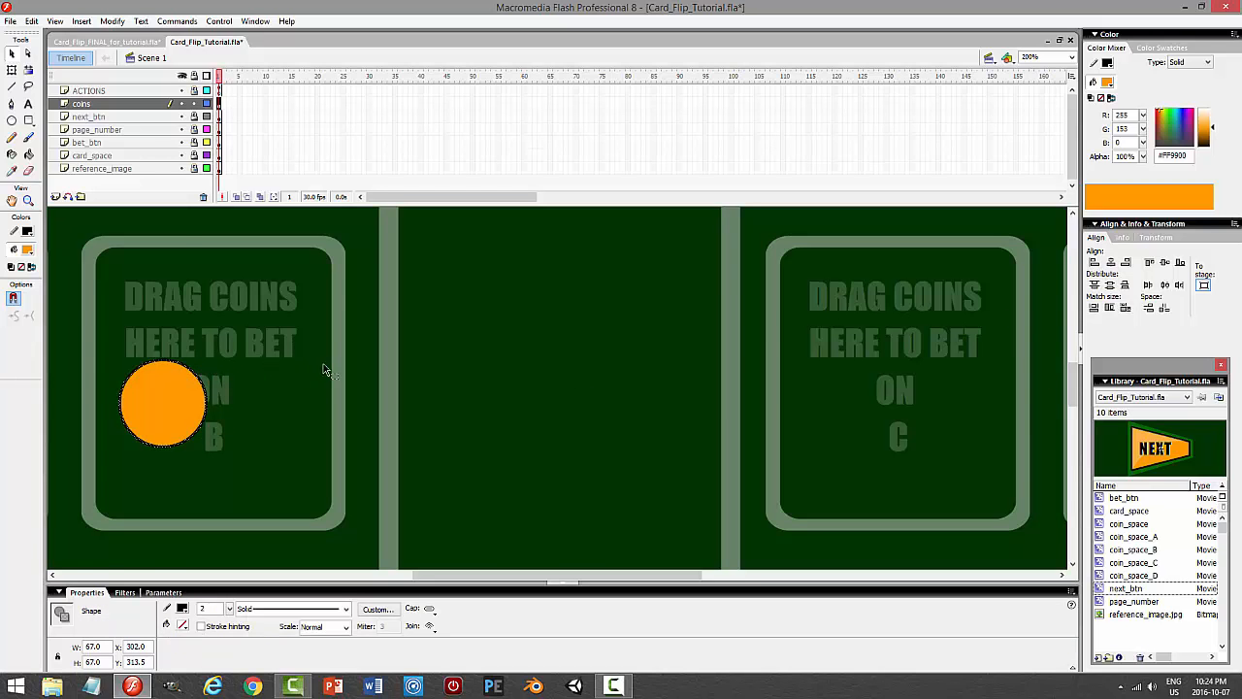
click(32, 20)
click(31, 84)
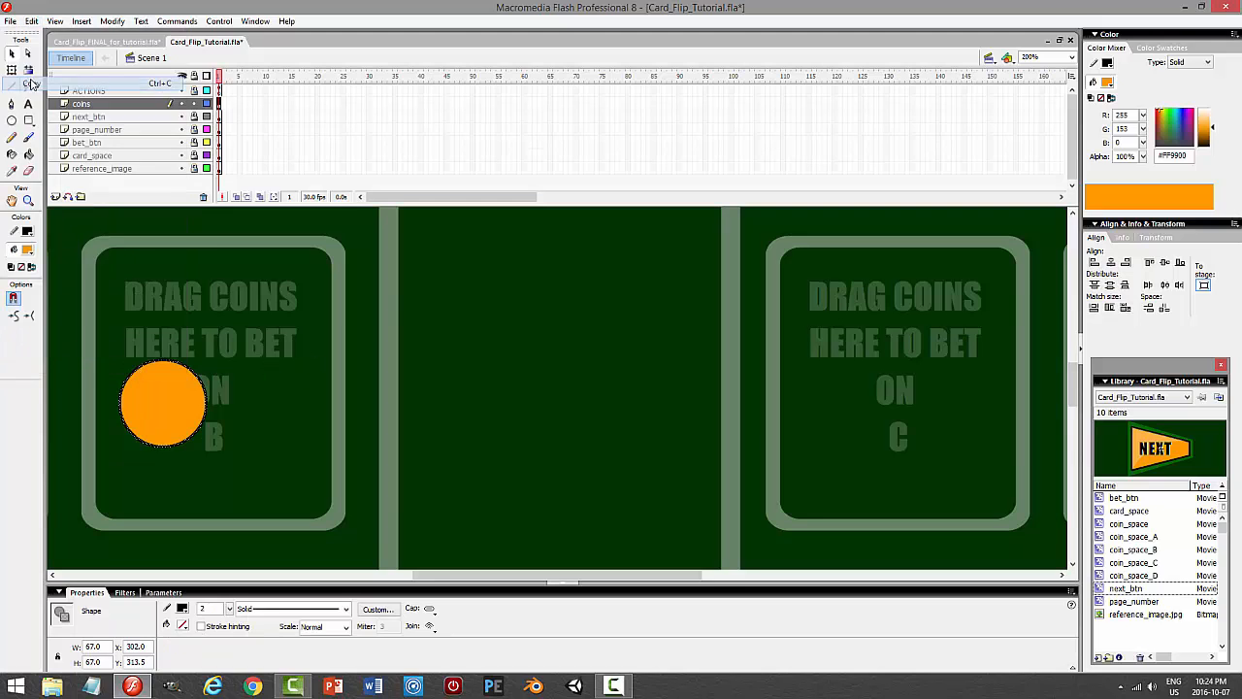
click(32, 20)
click(47, 112)
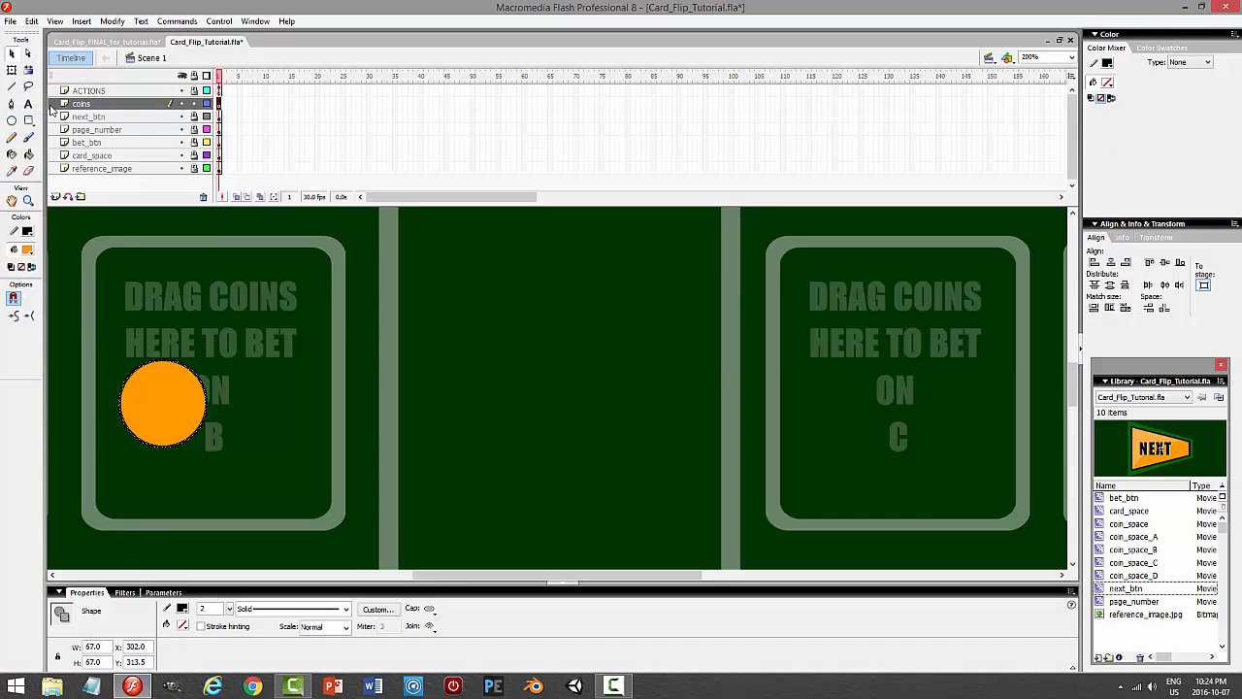
Nudge the duplicate outline down and to the right to X 303.5, Y 317.5.
key(Down)
key(Down)
key(Down)
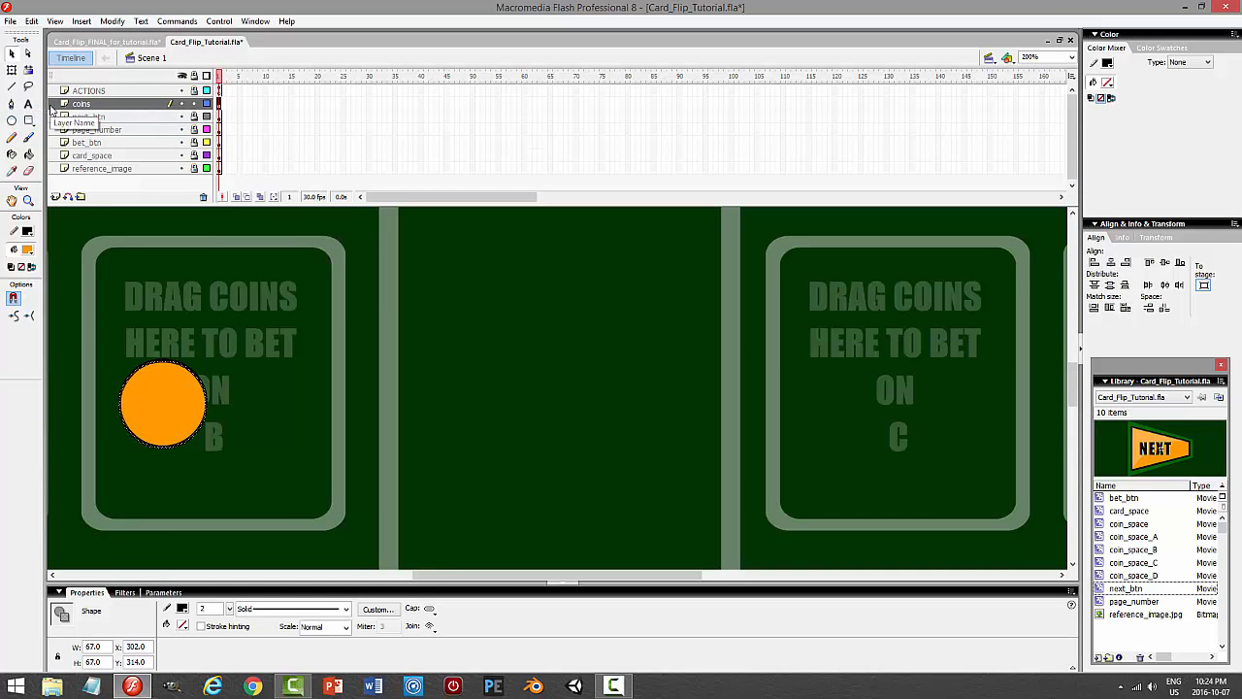
key(Down)
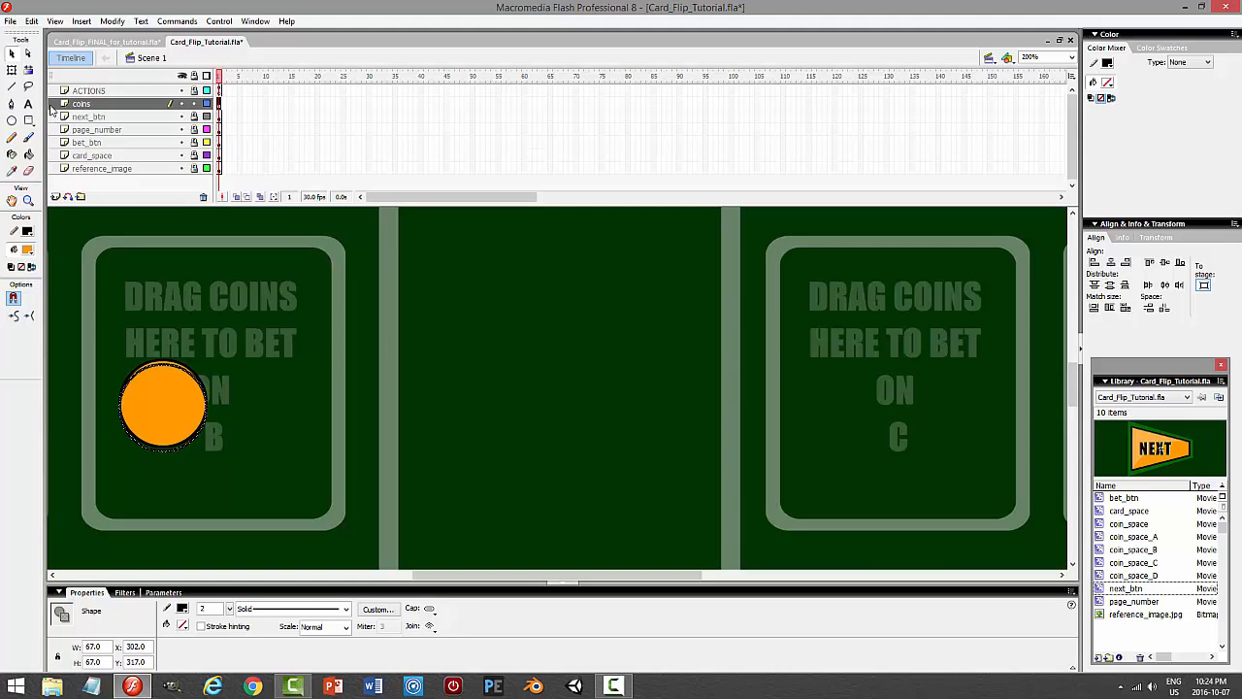
key(Down)
key(Right)
key(Right)
key(Right)
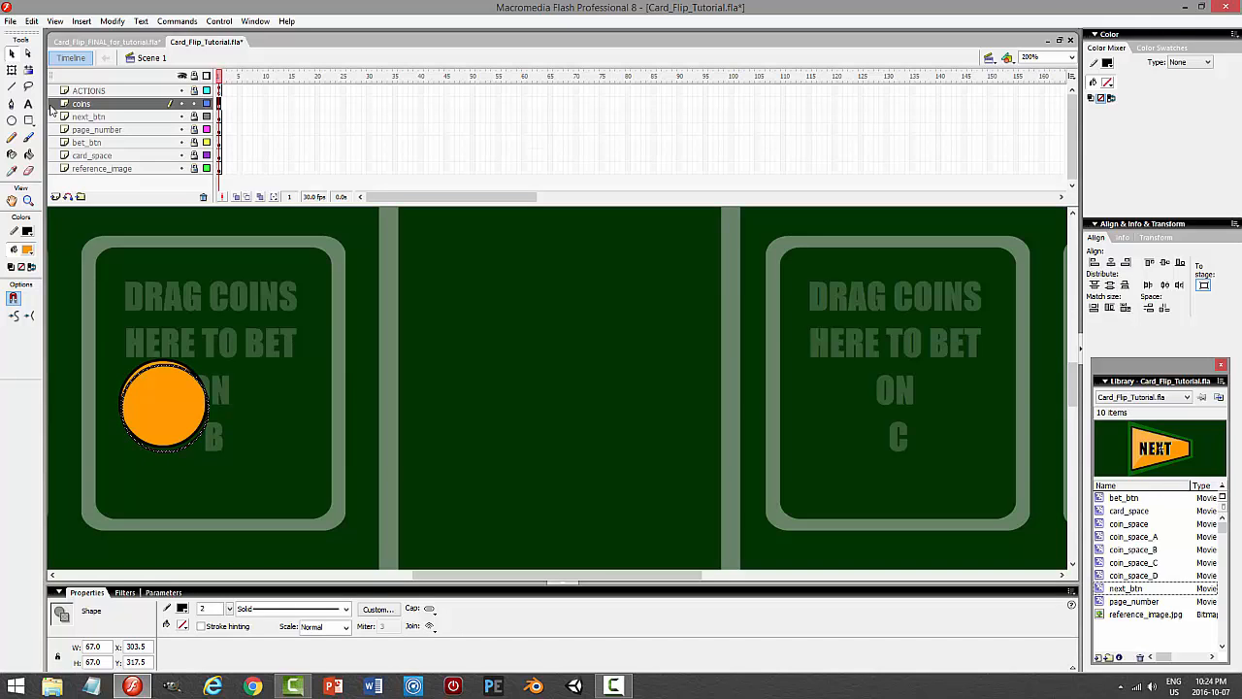
Delete the arc of the offset outline that crosses the orange circle, leaving only the coin's rim.
click(249, 394)
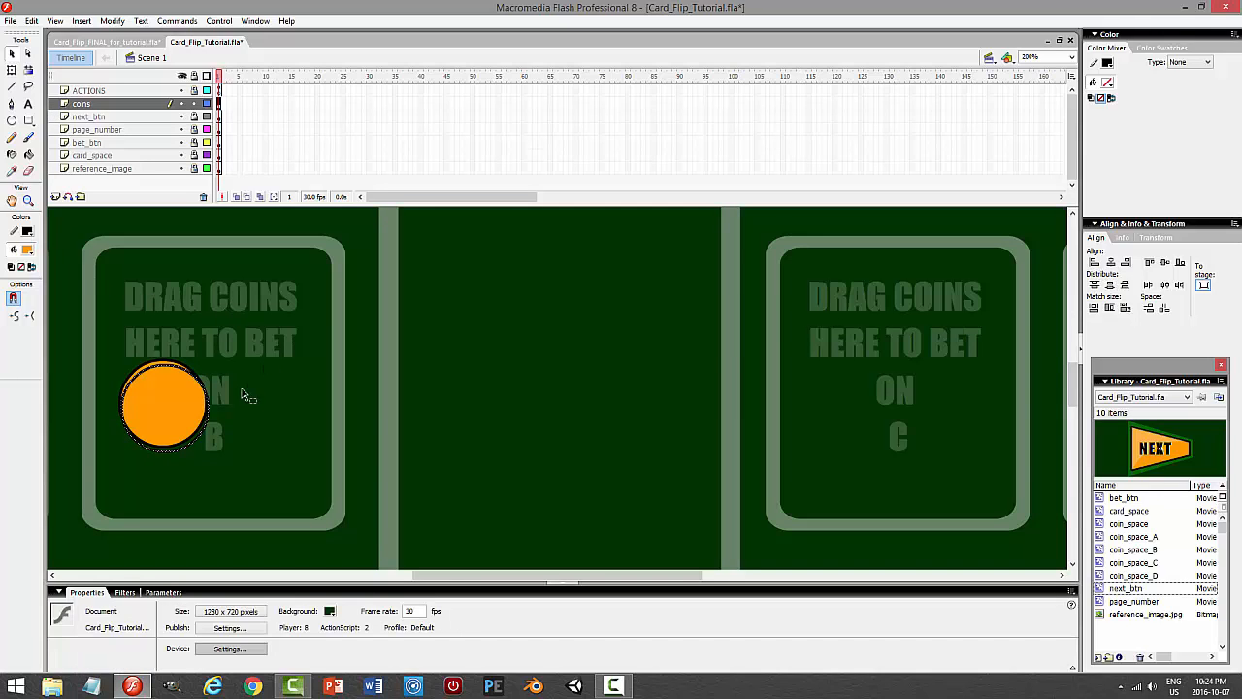
click(169, 371)
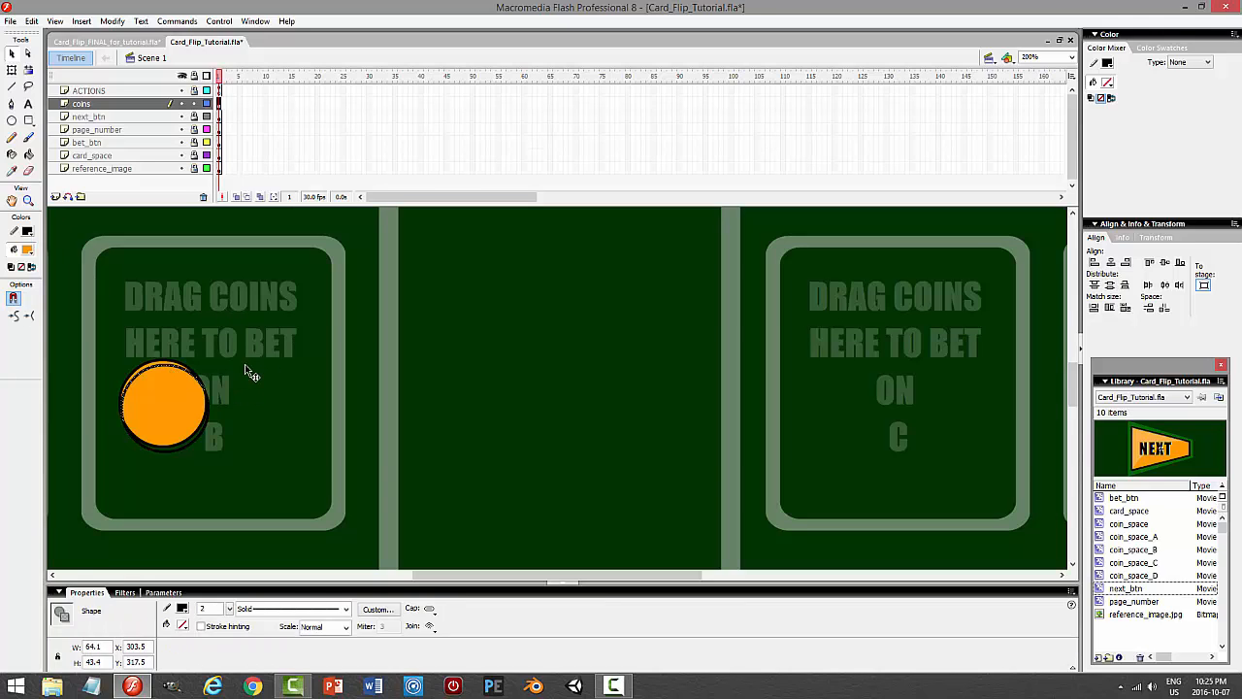
click(247, 370)
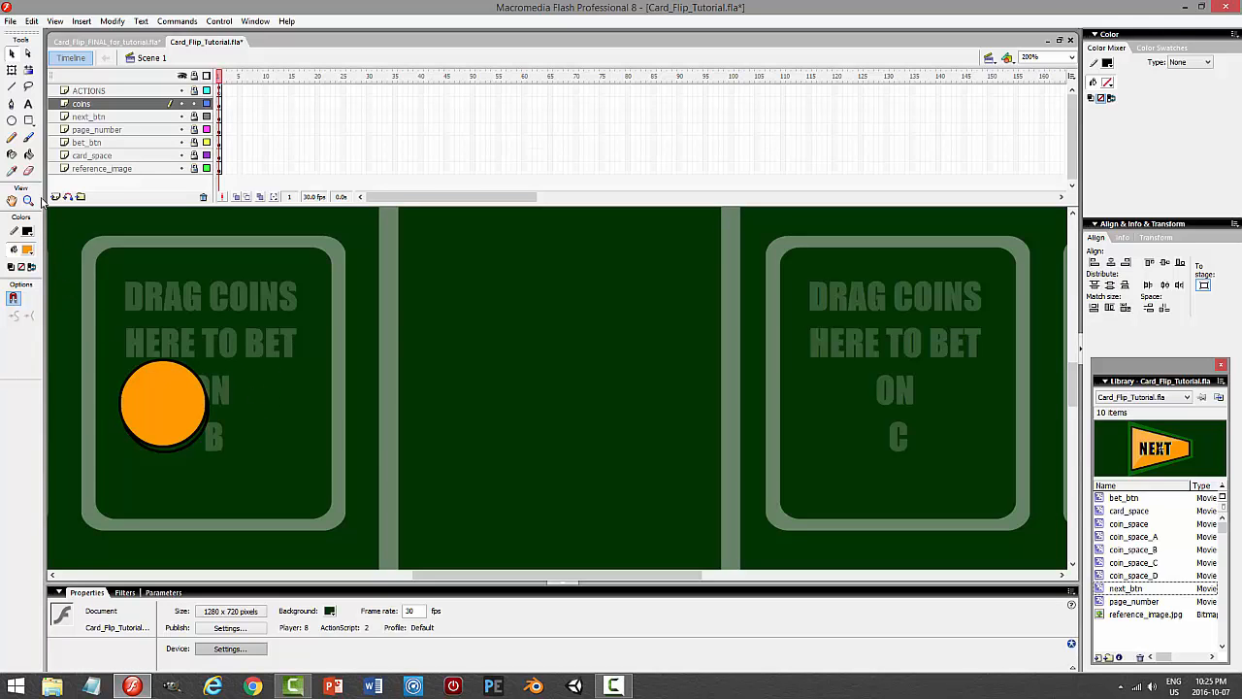
Fill the thin rim between the two coin outlines with the darker orange #FF6600 using the Paint Bucket.
click(28, 154)
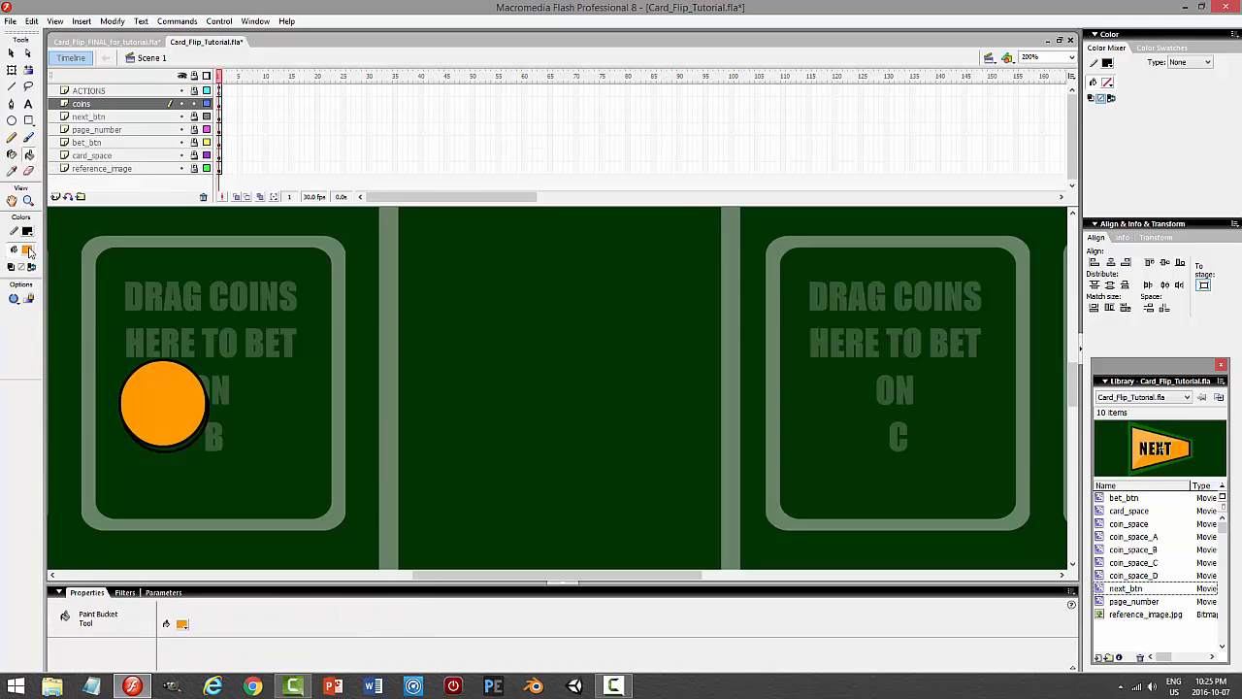
click(27, 250)
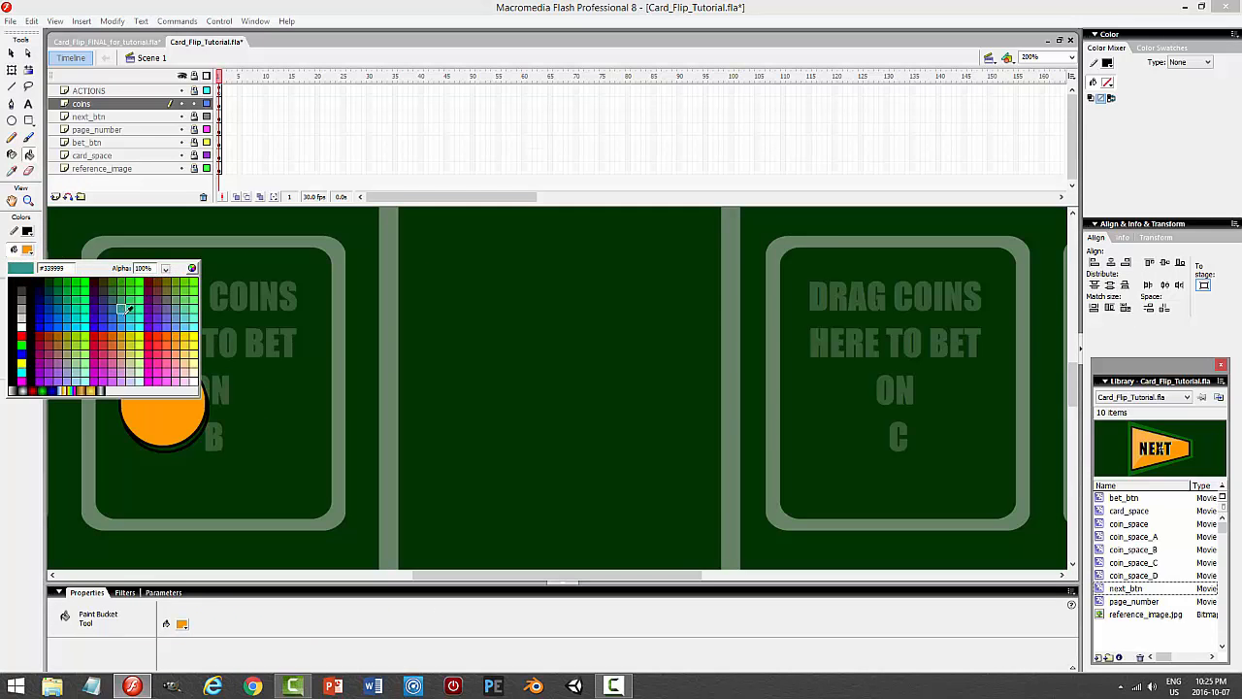
click(167, 333)
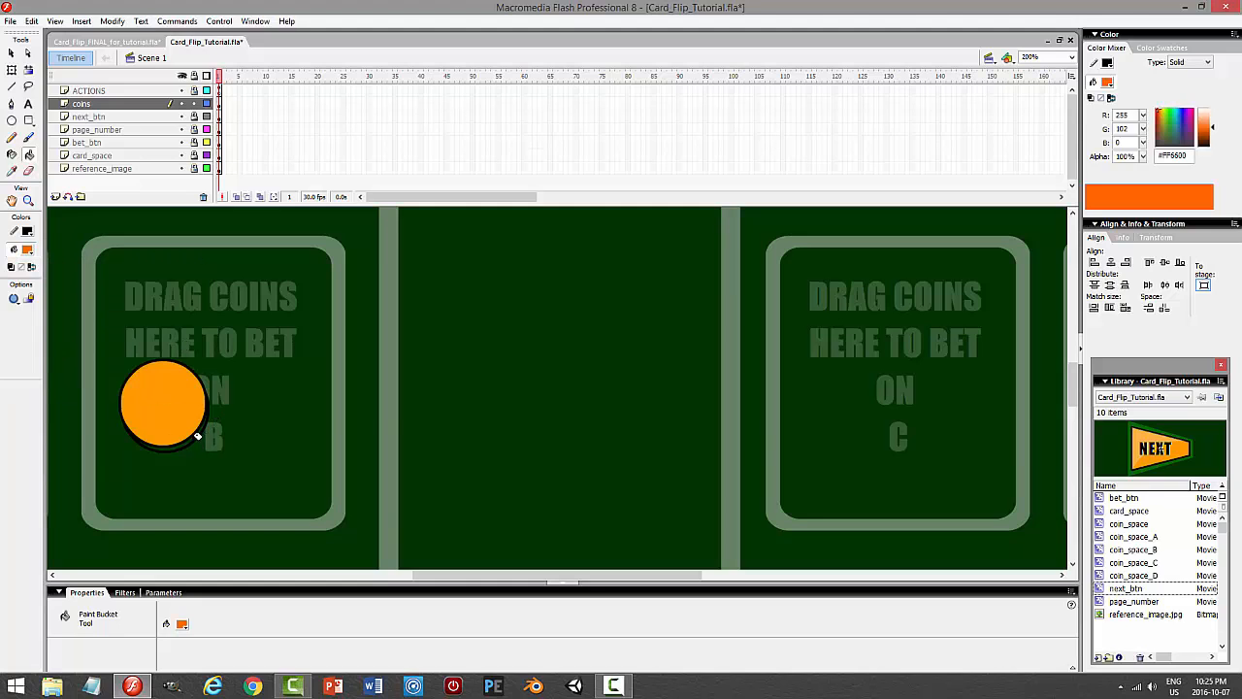
click(196, 435)
Convert the entire coin drawing, with its rim and outlines, into a movie clip symbol named coin.
drag(1073, 393, 1085, 256)
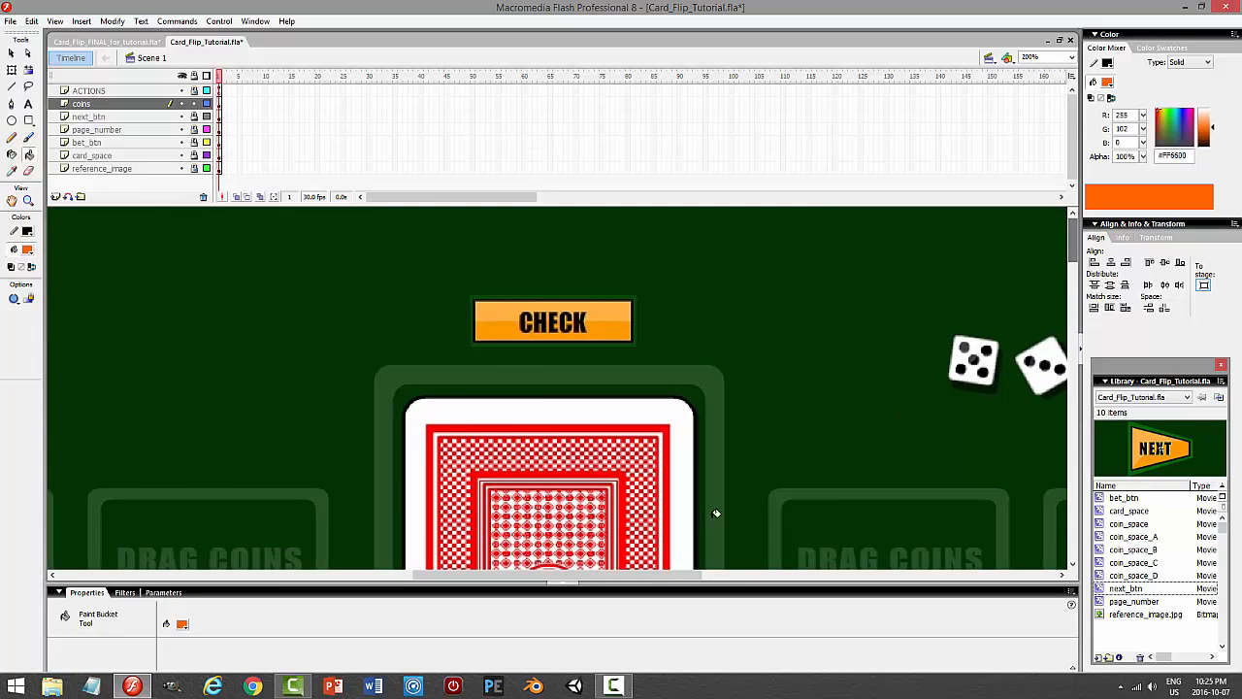
drag(640, 581, 558, 577)
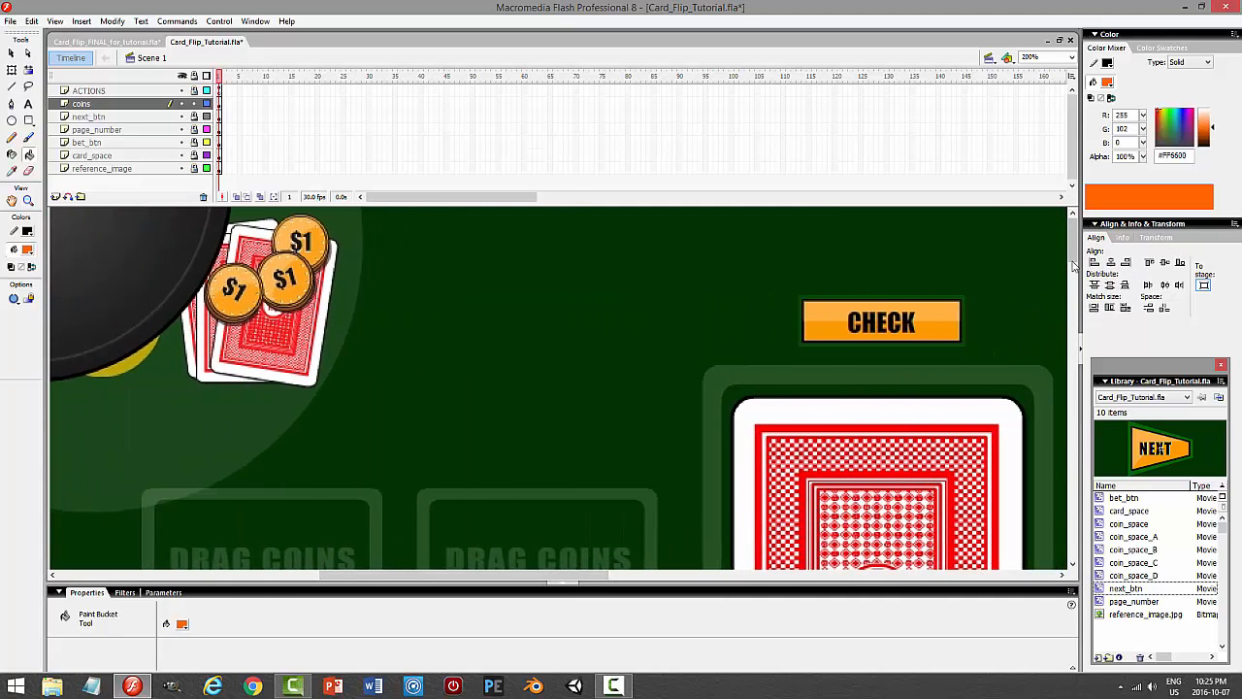
drag(1074, 262, 1075, 403)
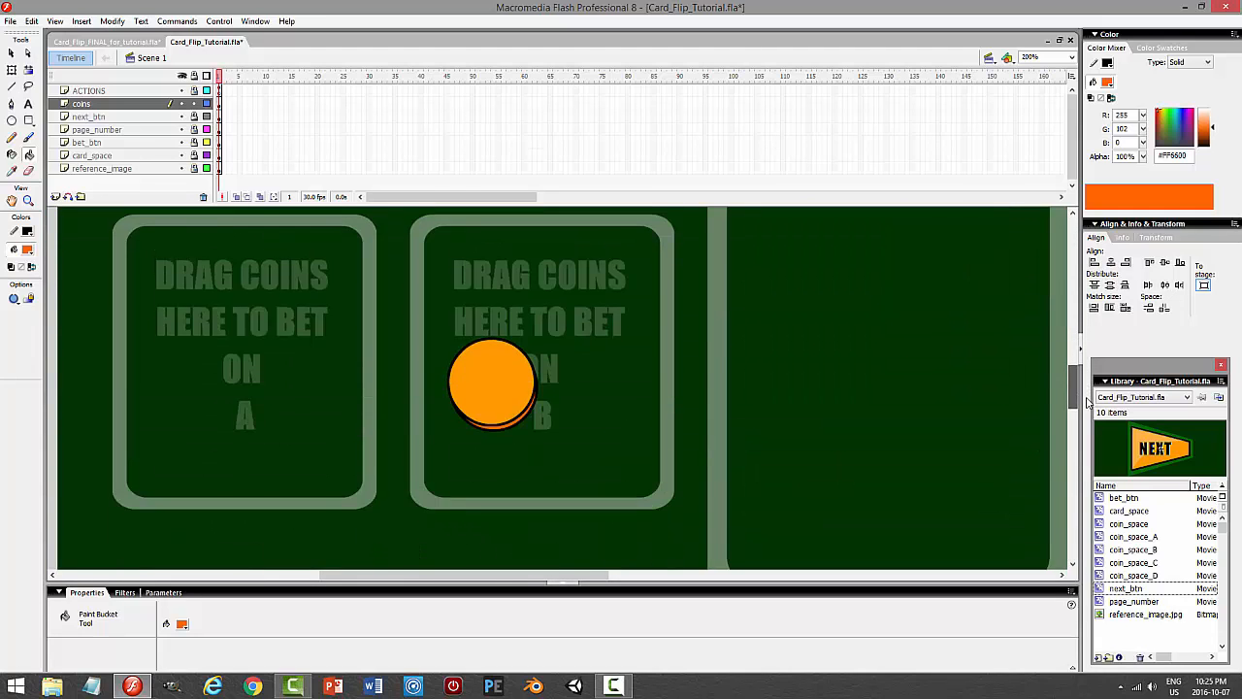
key(v)
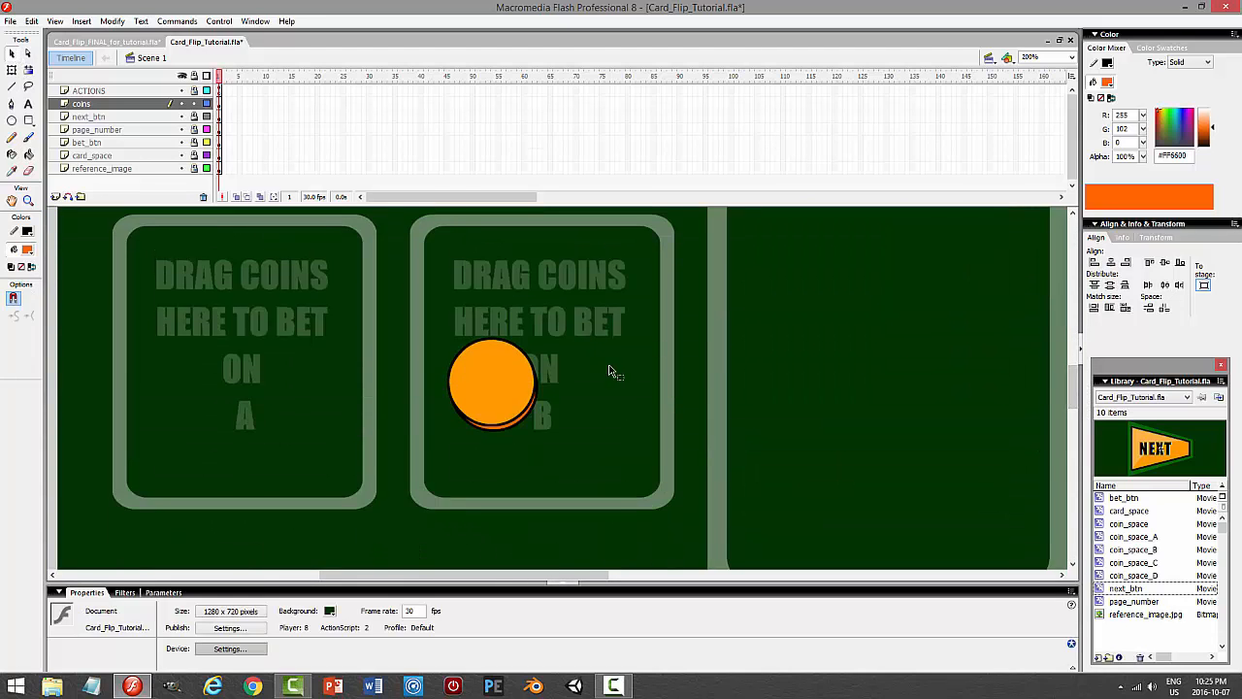
drag(424, 307, 644, 515)
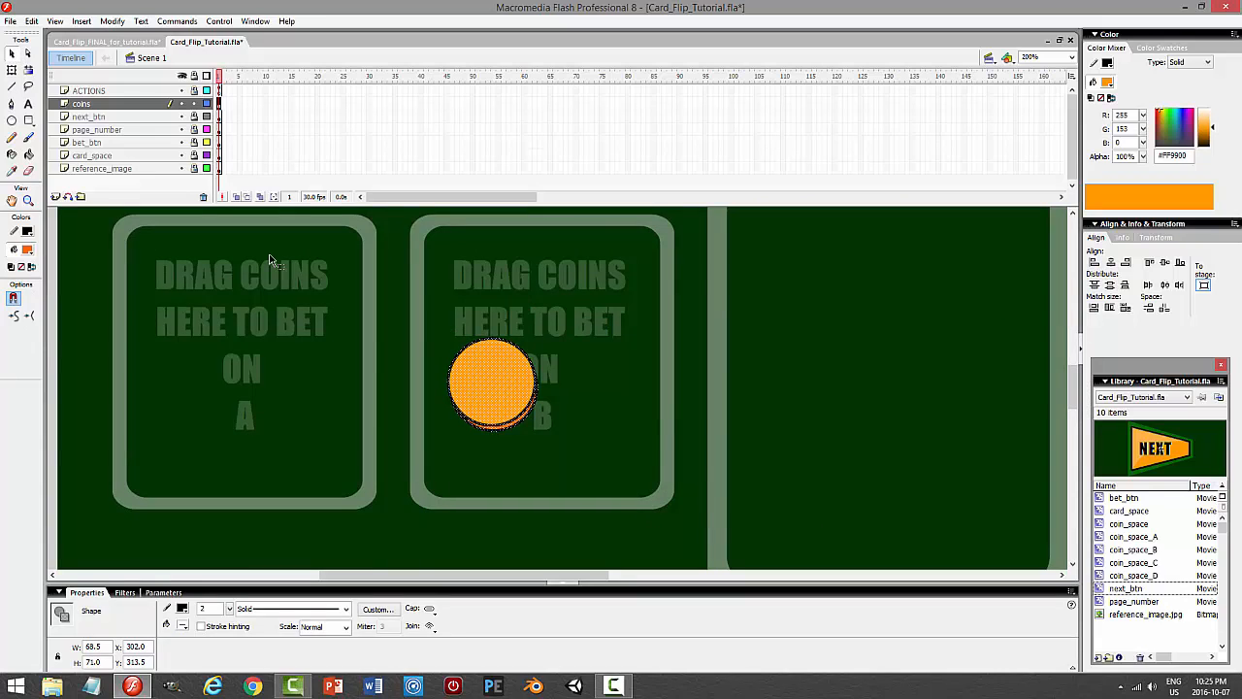
click(112, 22)
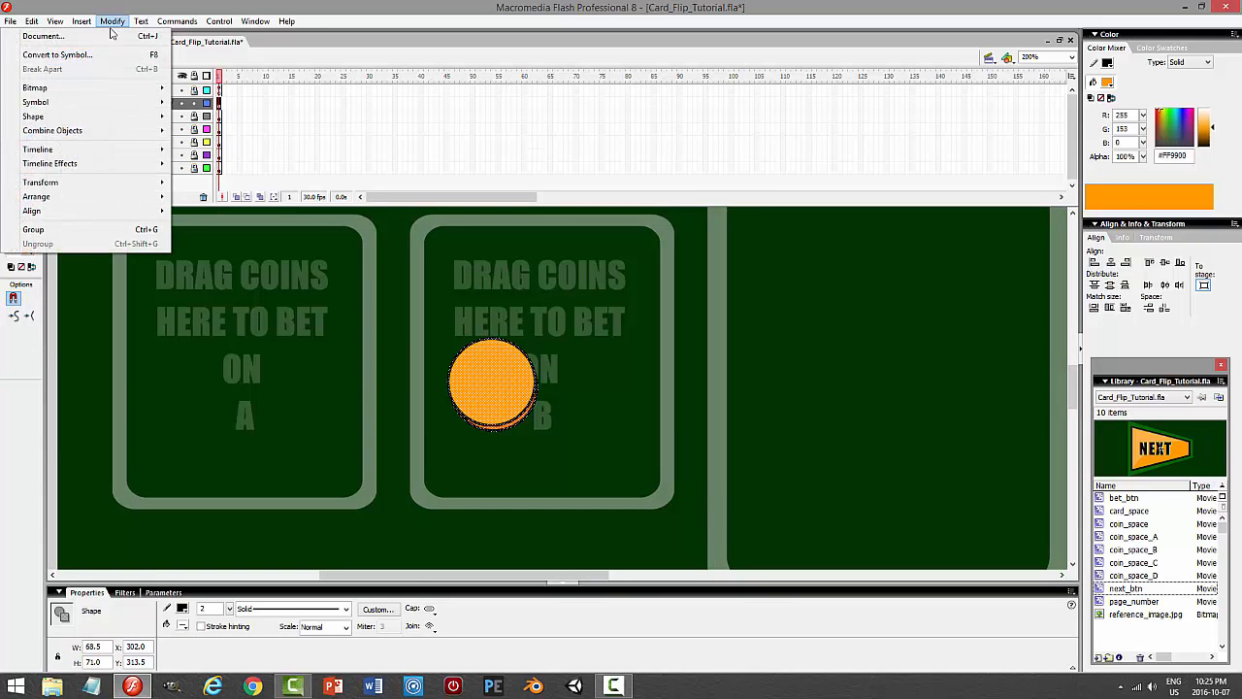
click(112, 55)
text(coin)
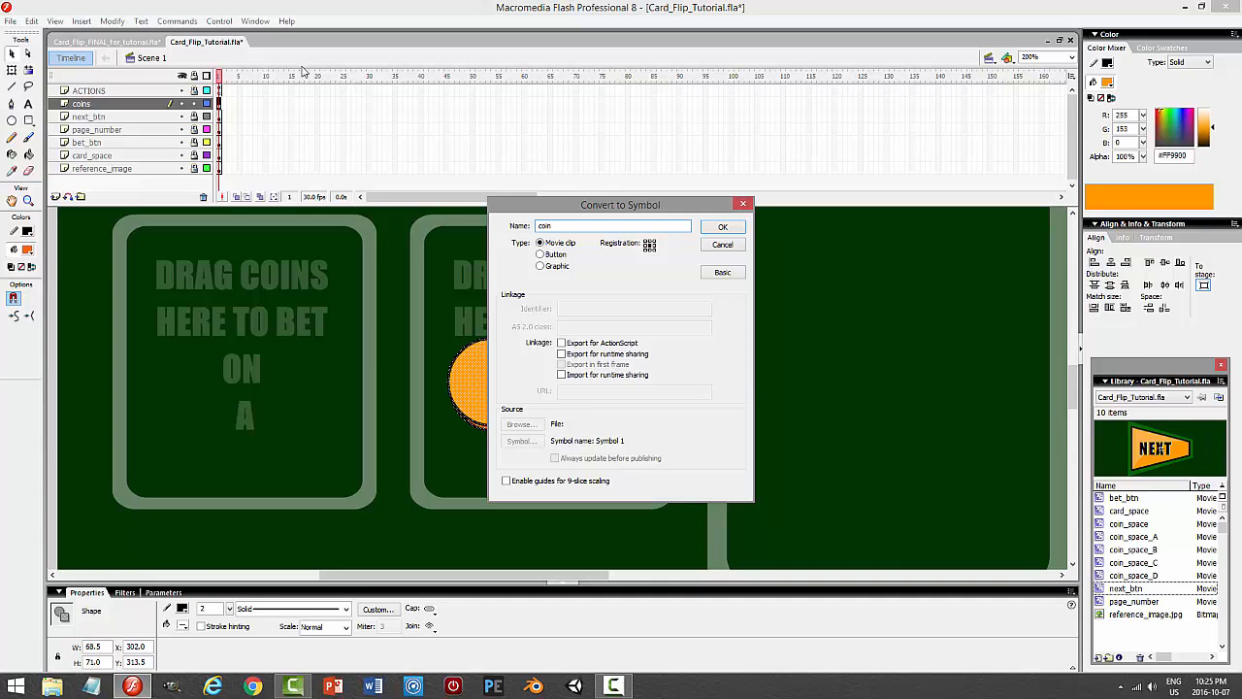
key(Return)
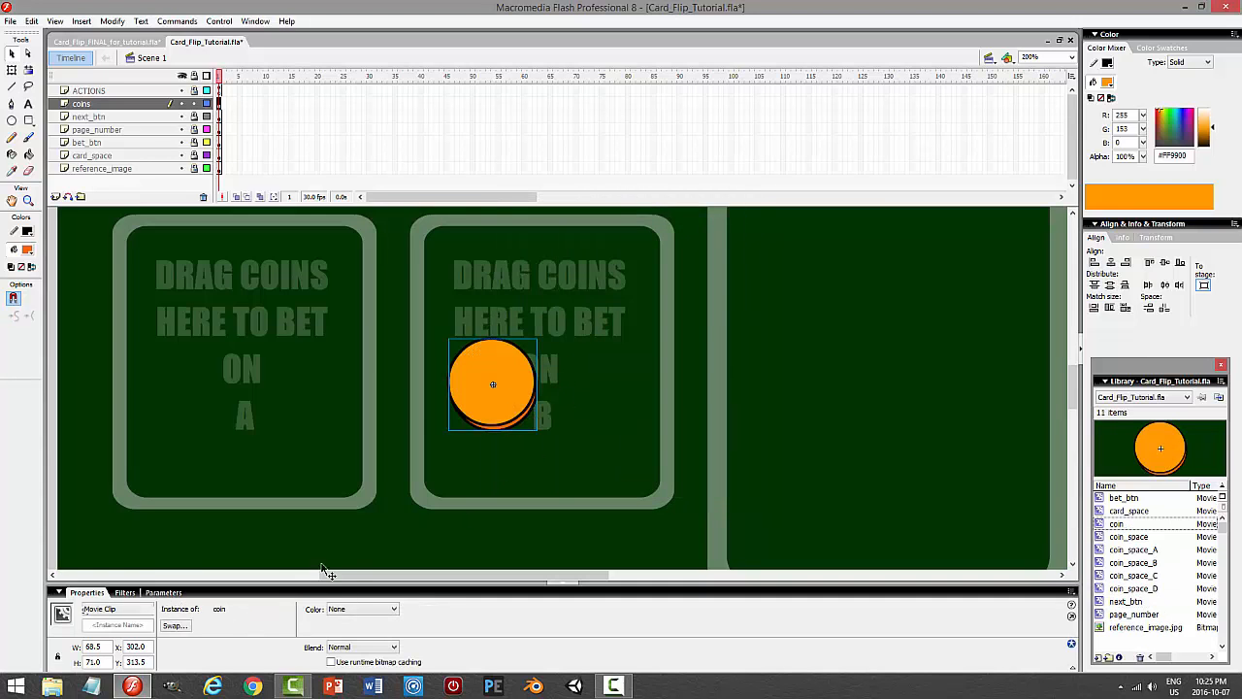
Give the coin on the stage the instance name coin1.
click(118, 624)
text(co)
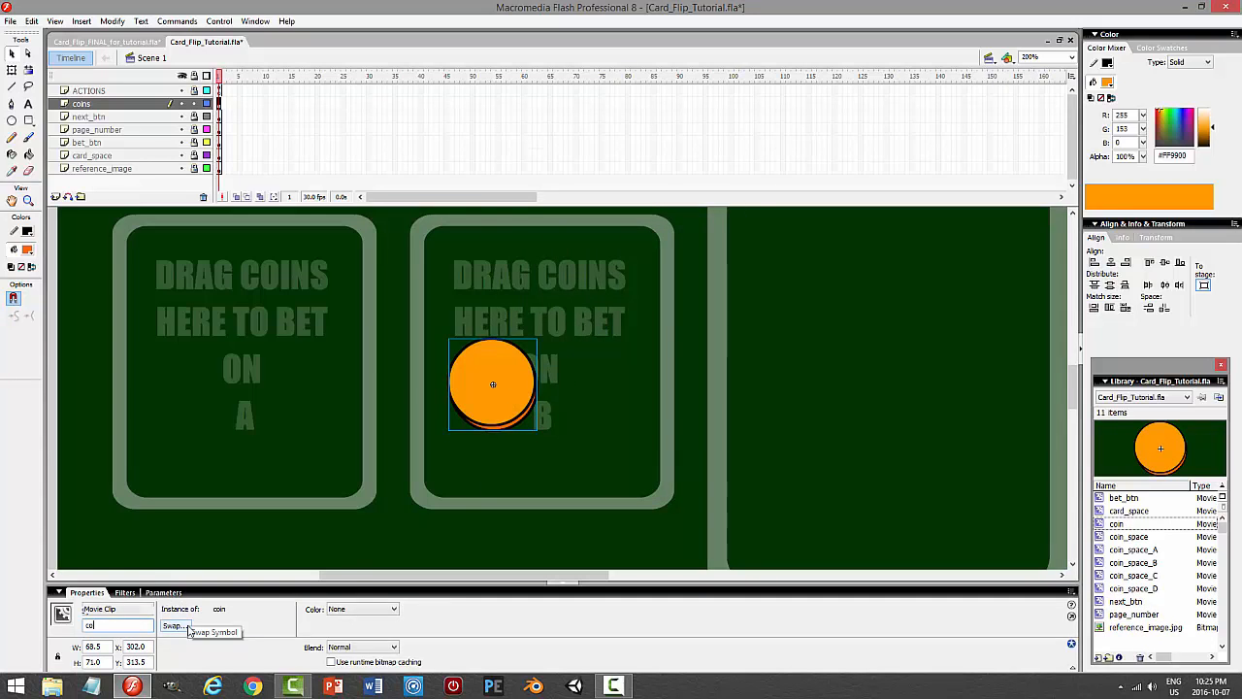
text(in1)
click(590, 430)
Open the coin symbol for editing and rename its only layer to body.
double_click(511, 410)
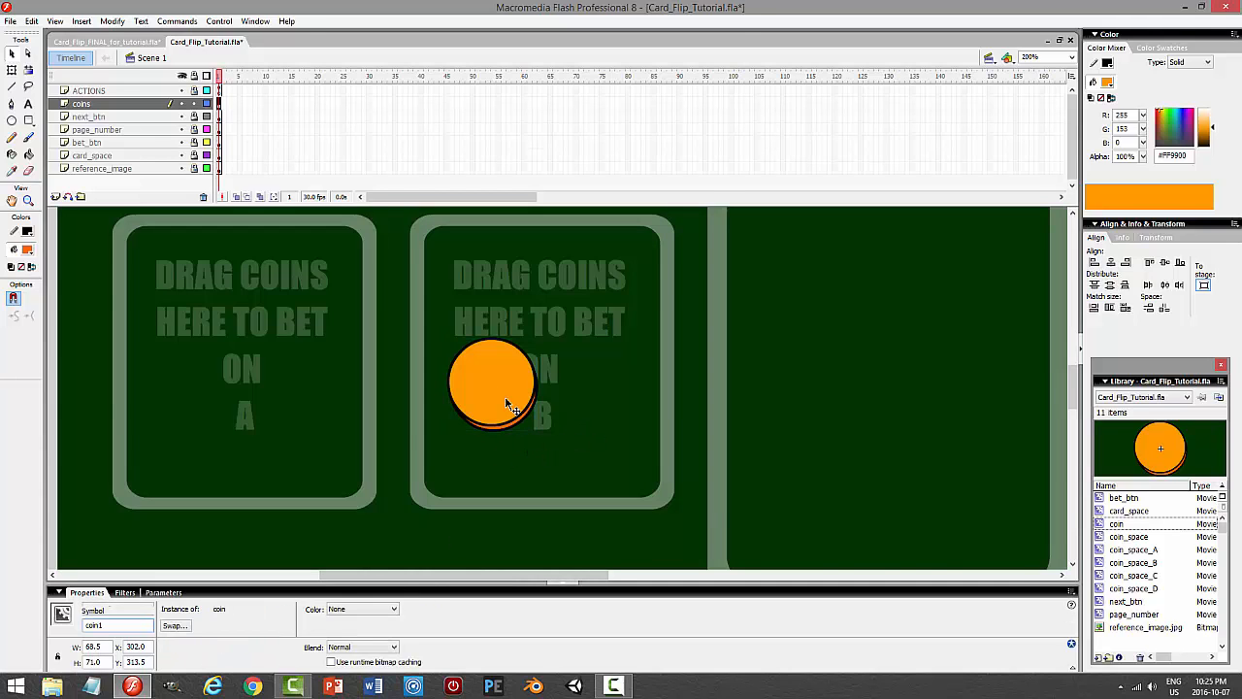
click(583, 405)
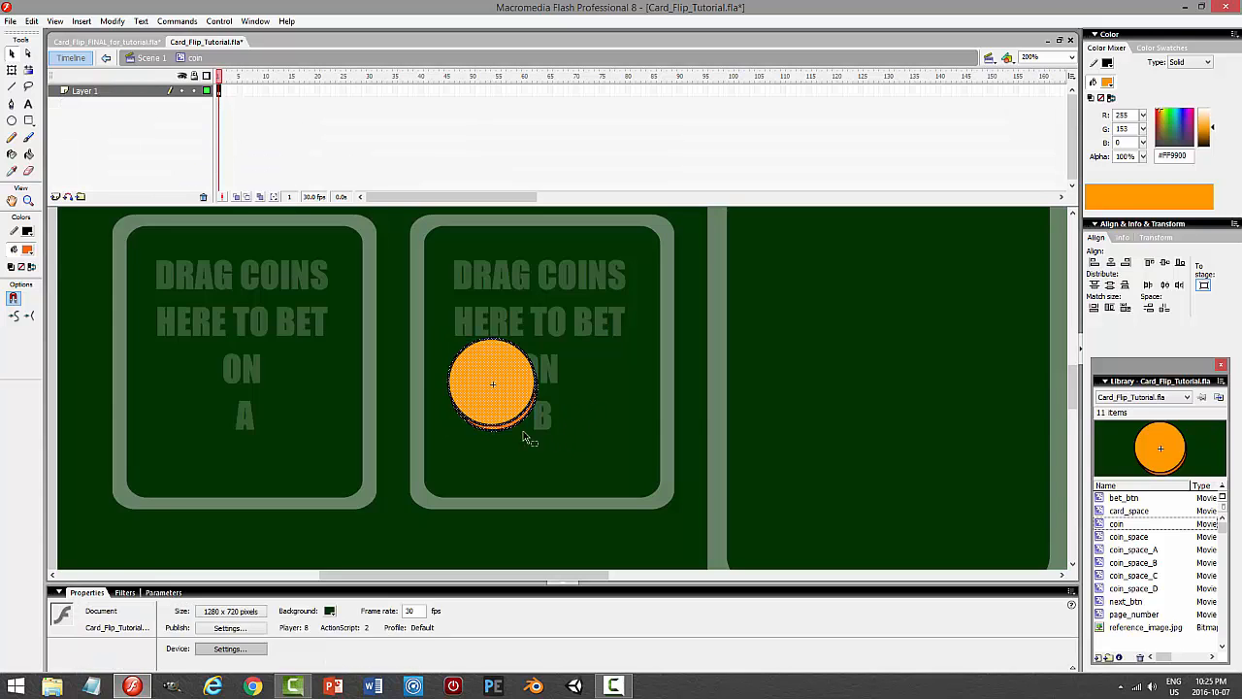
click(492, 388)
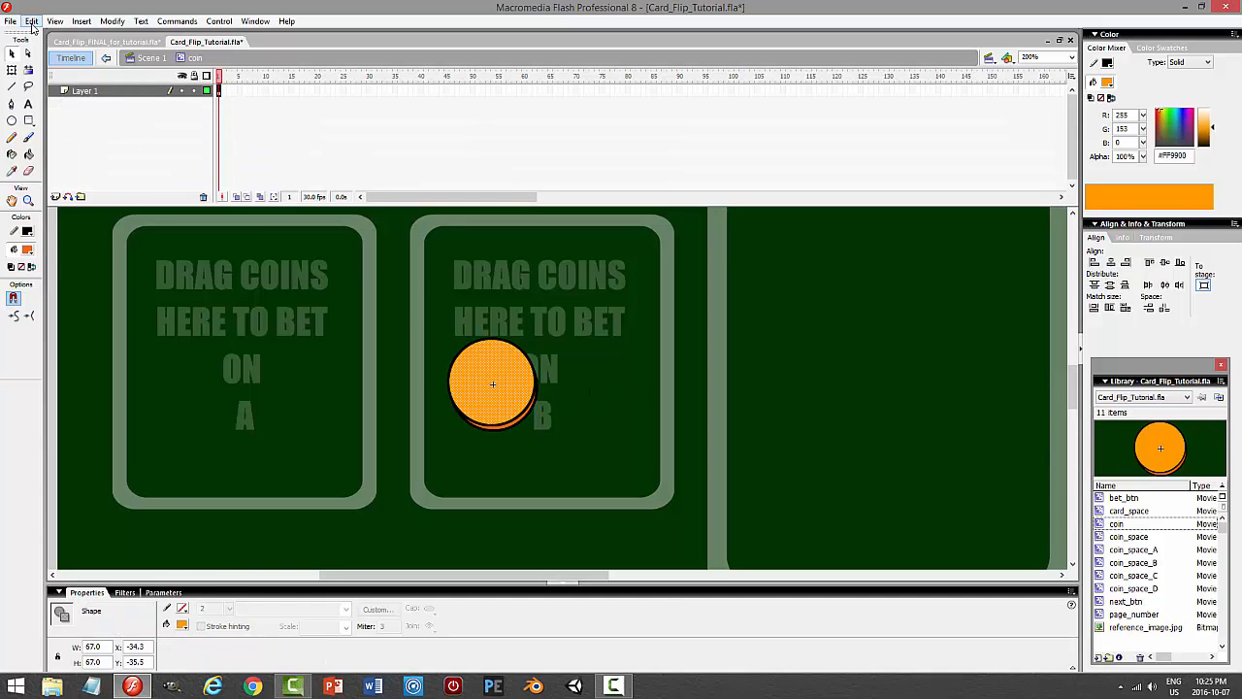
click(96, 91)
double_click(167, 91)
text(body)
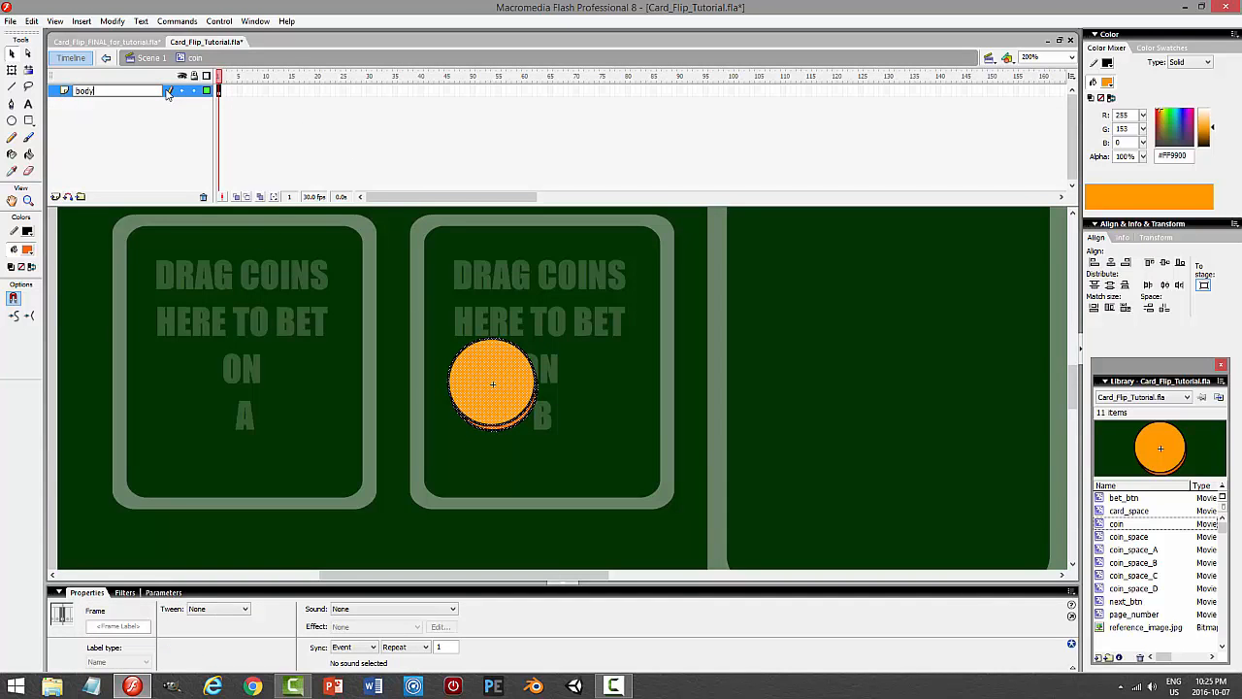
key(Return)
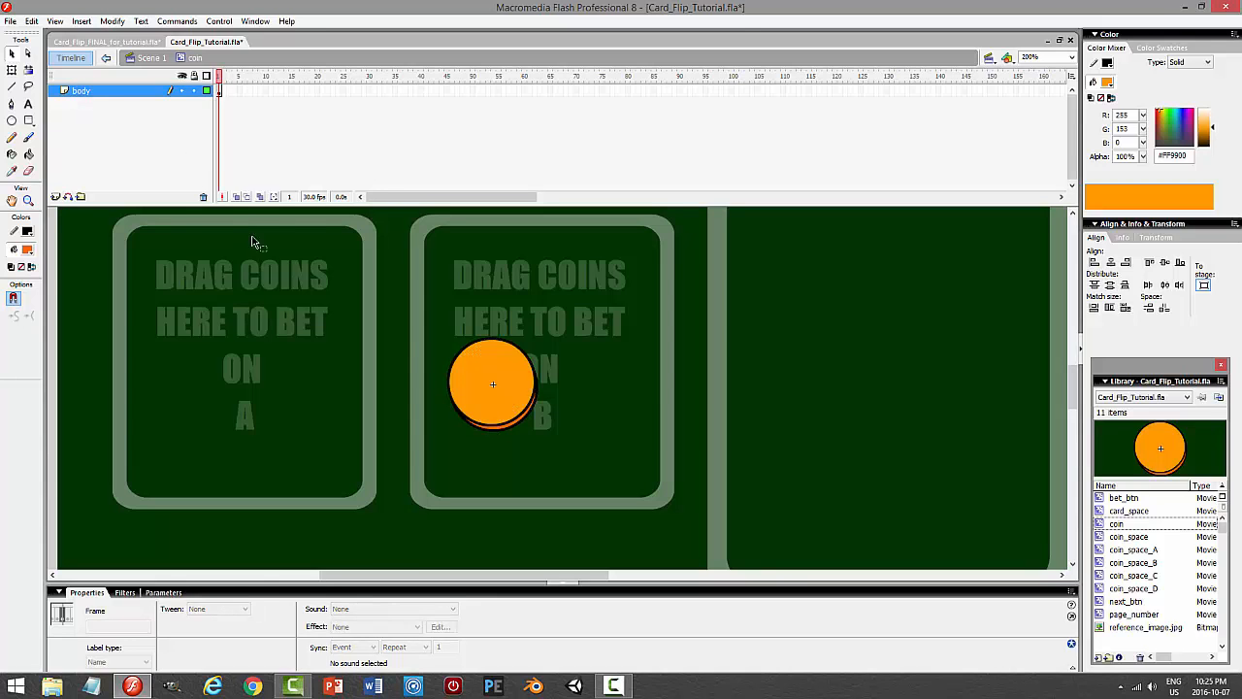
Copy the coin's orange face fill and paste it in place on a new layer above the locked body layer.
double_click(520, 366)
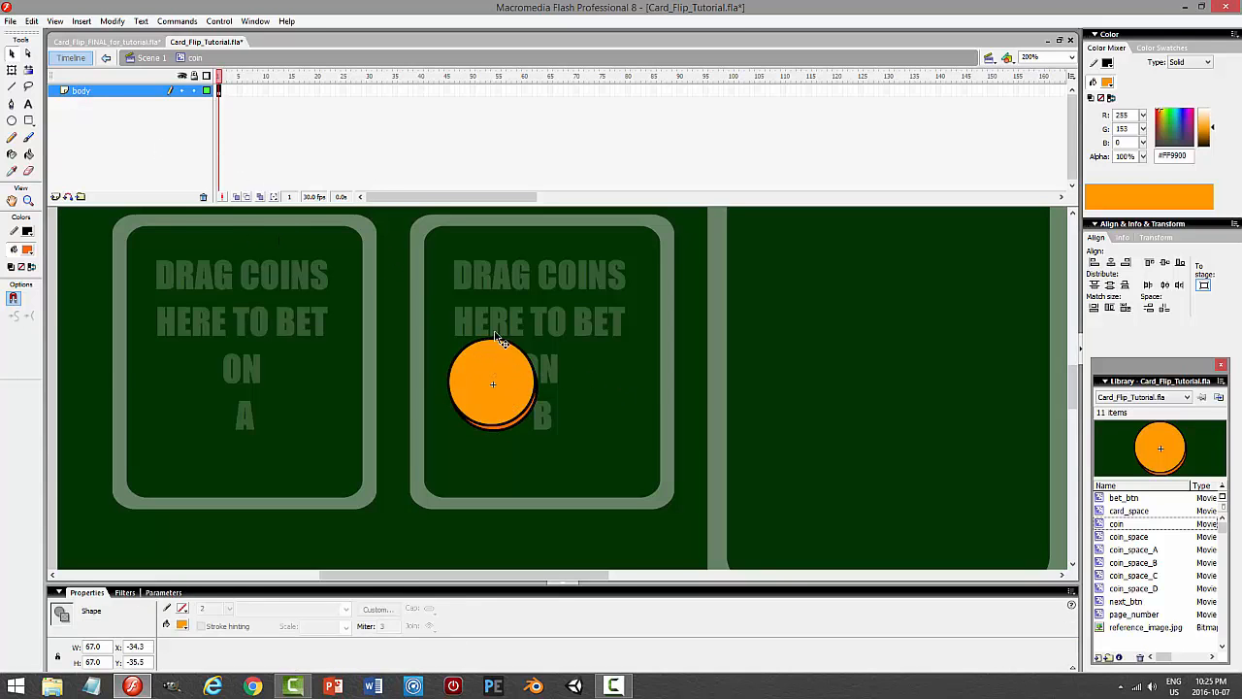
click(32, 21)
click(55, 83)
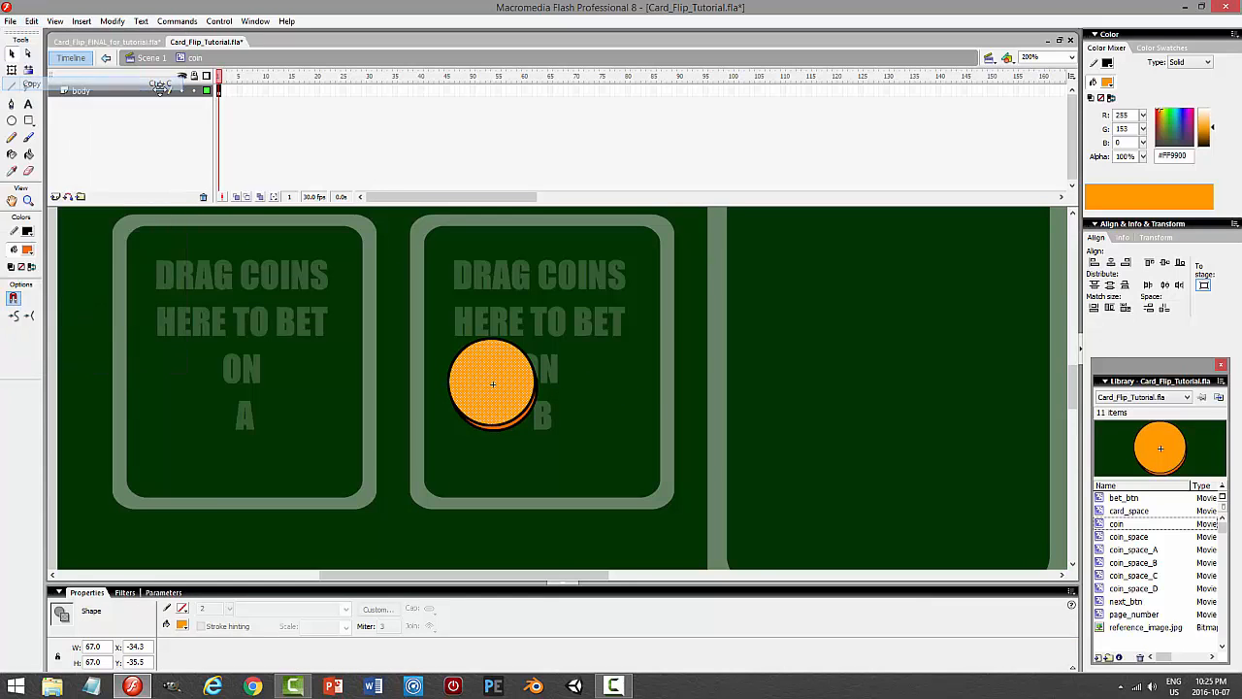
click(56, 197)
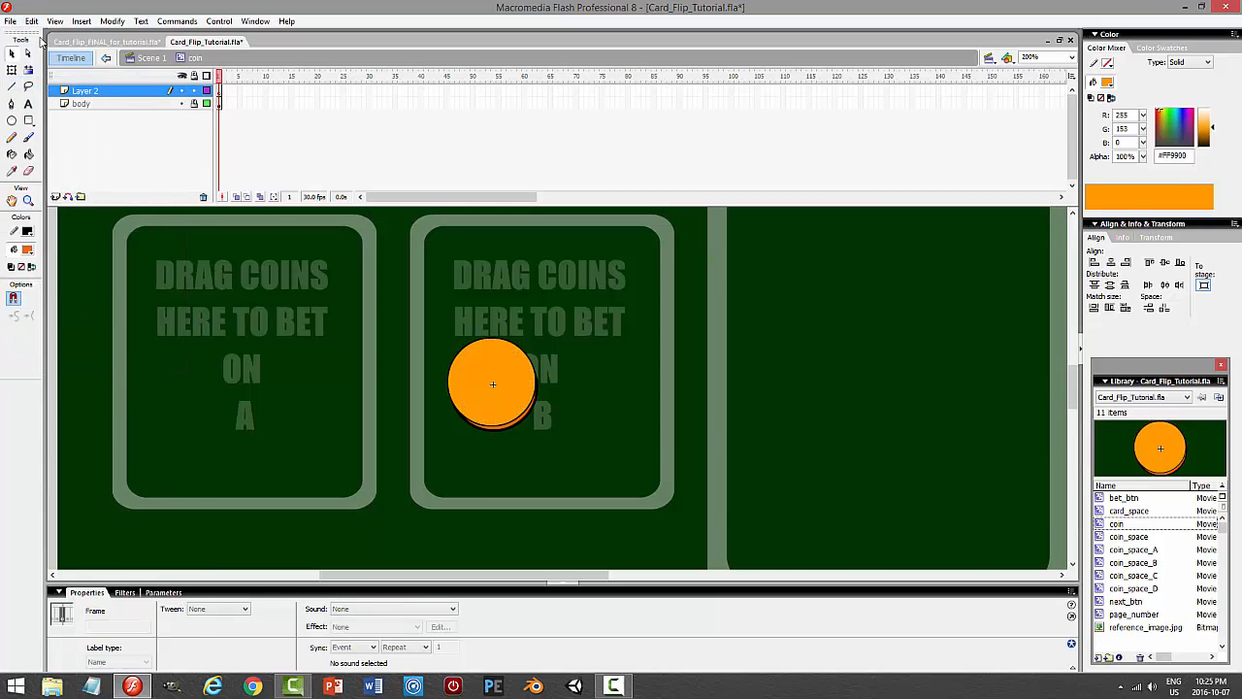
click(32, 21)
click(56, 112)
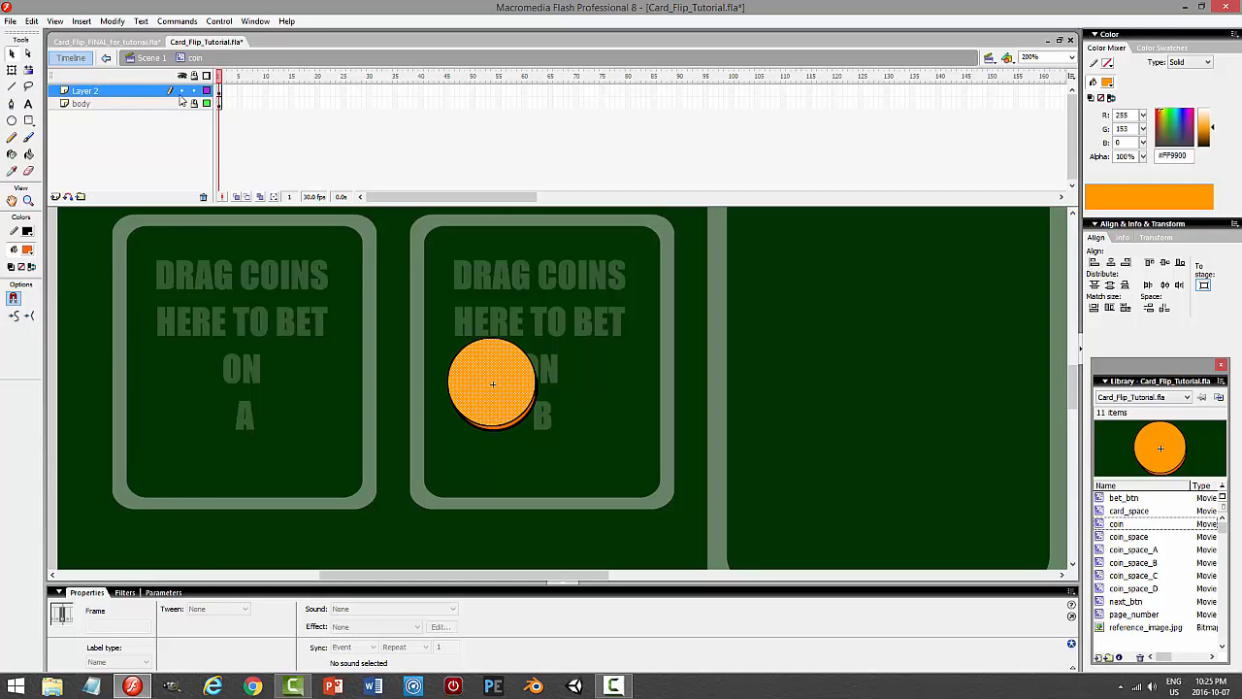
Recolor the pasted circle to black #000000 with 50% alpha.
click(144, 90)
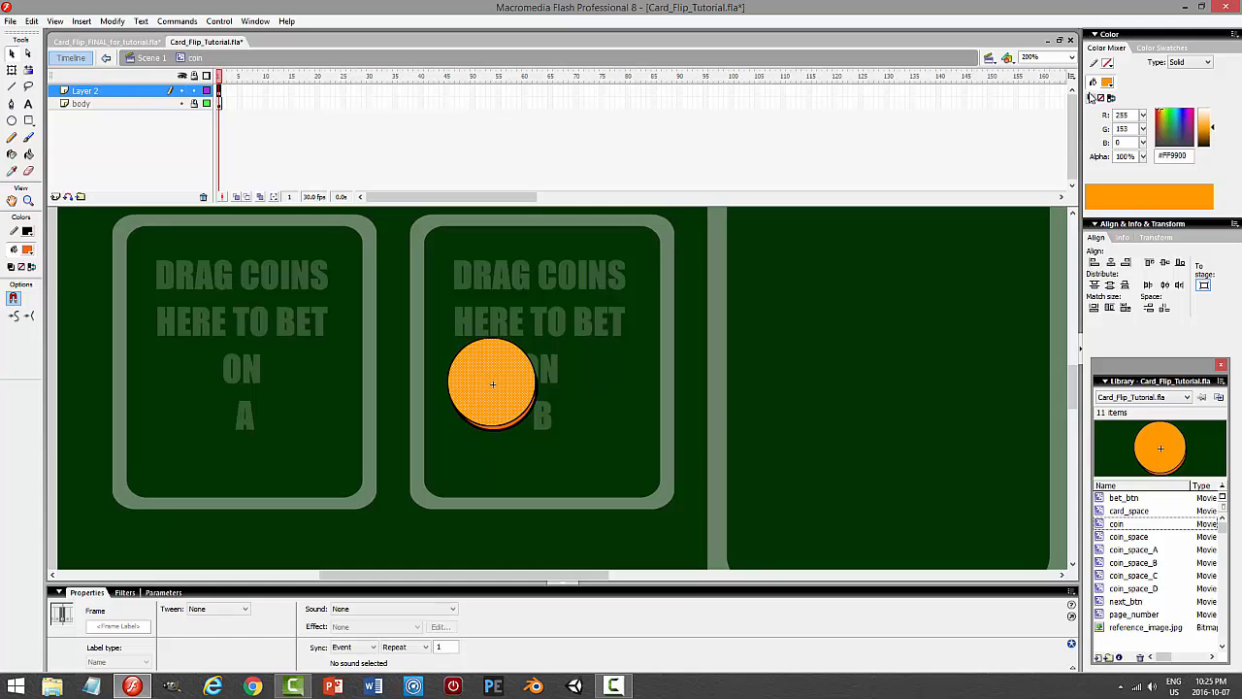
click(1105, 85)
click(1062, 114)
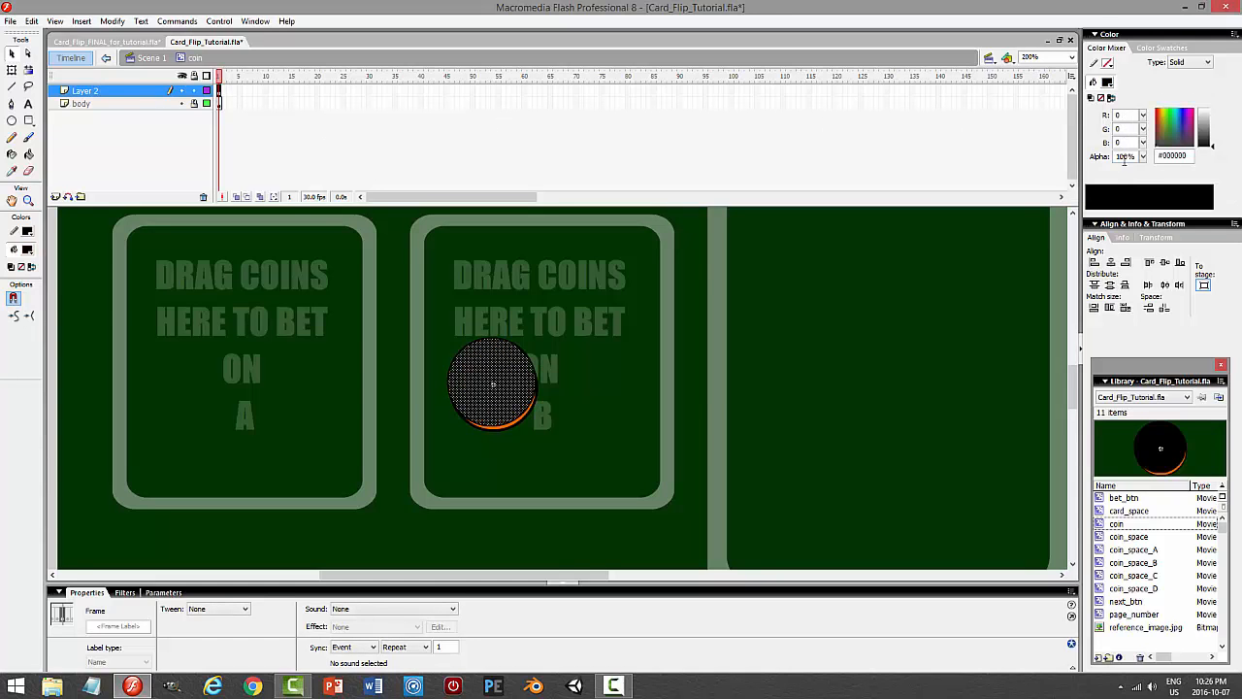
text(50)
key(Return)
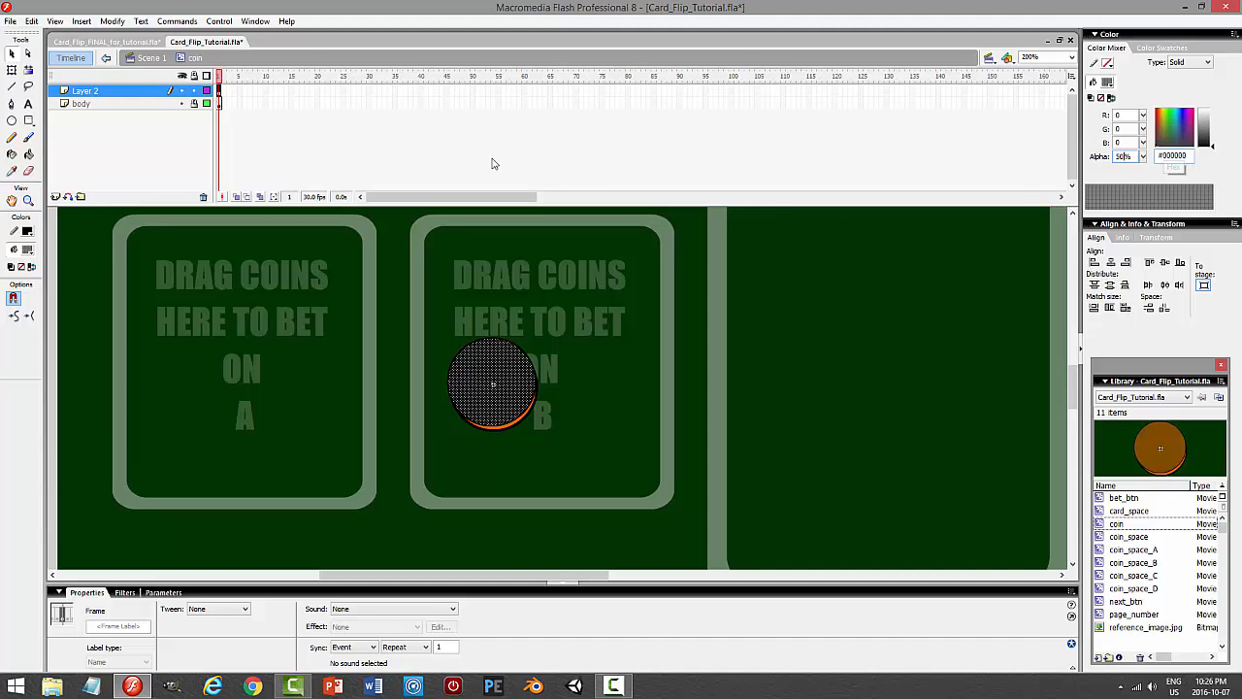
Name the new layer shadow and move it beneath body, with its circle offset slightly down and right of the coin.
double_click(126, 97)
text(shadow)
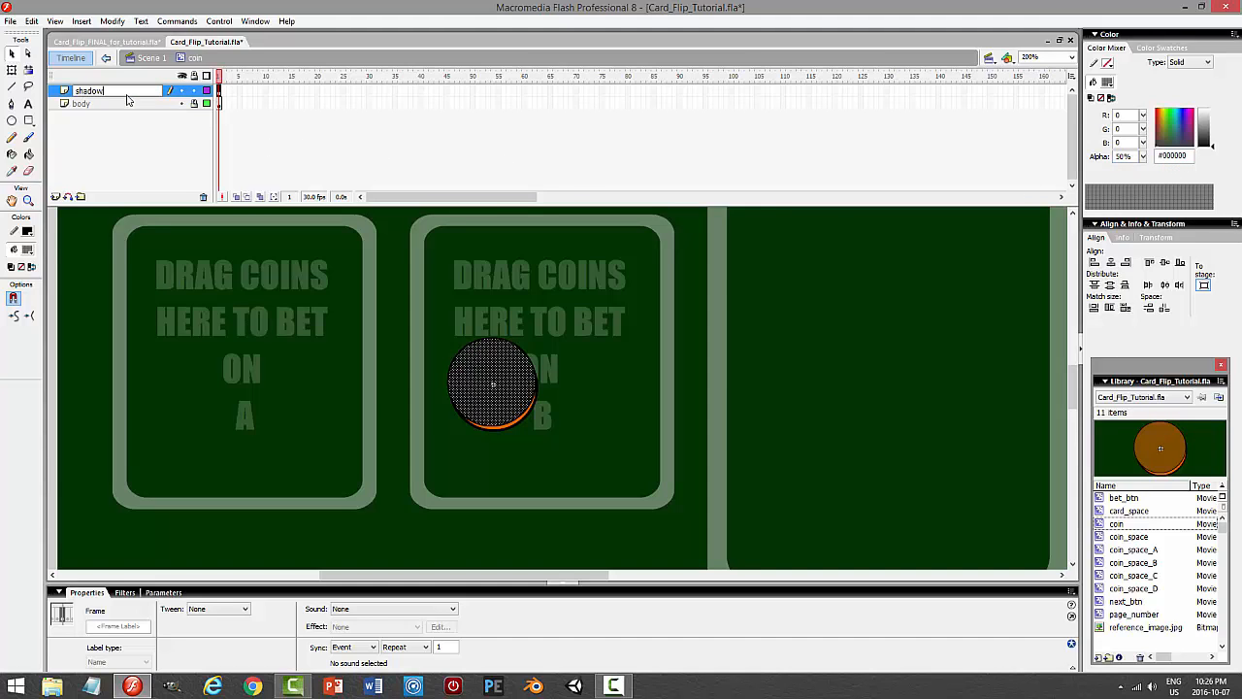
key(Return)
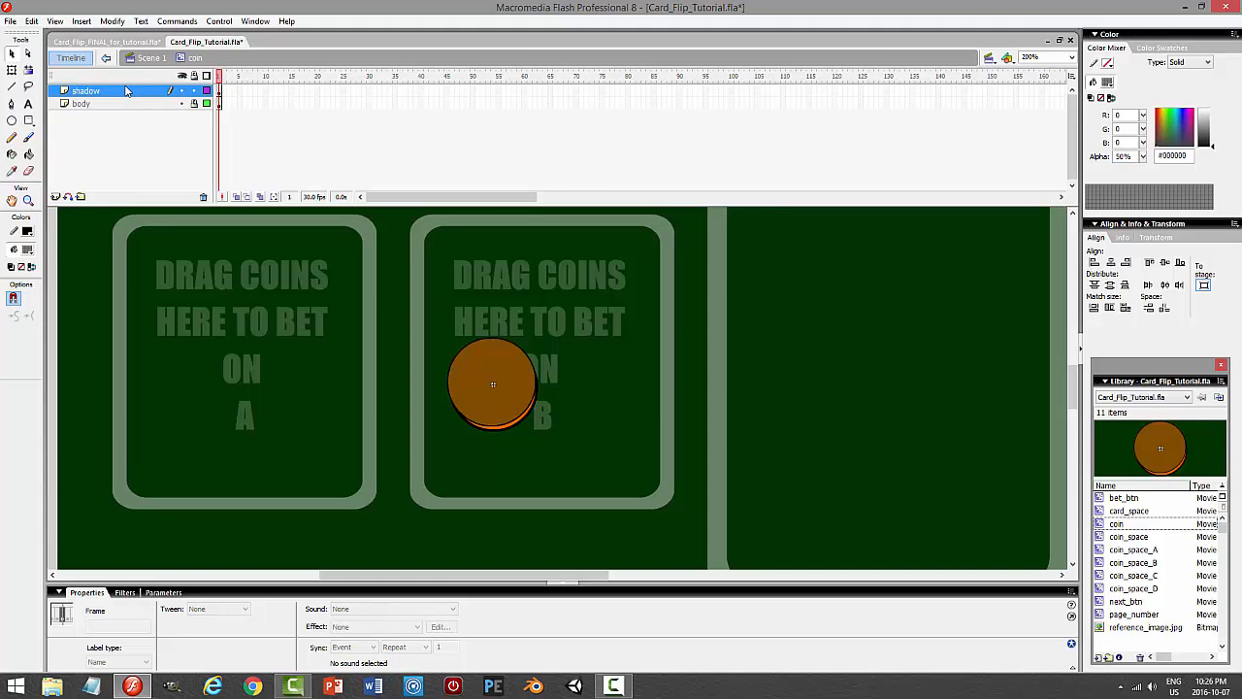
drag(127, 96, 388, 161)
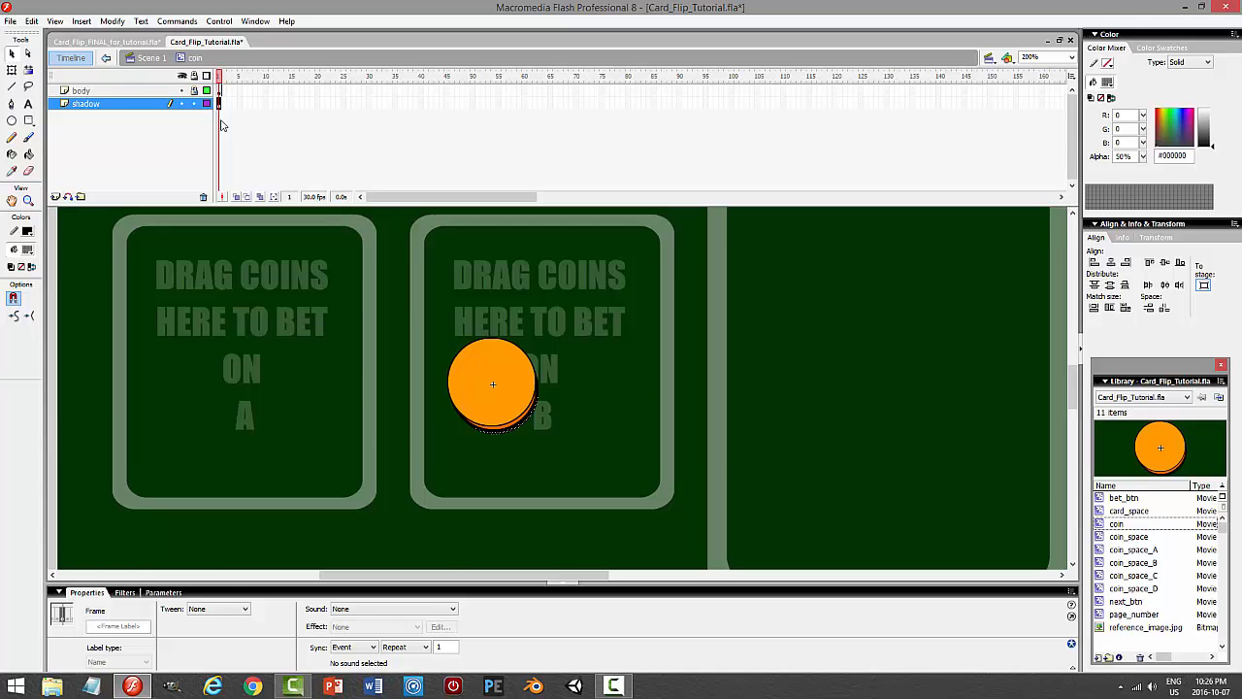
Test the movie to check how the coin and its shadow look, and close the preview.
click(625, 399)
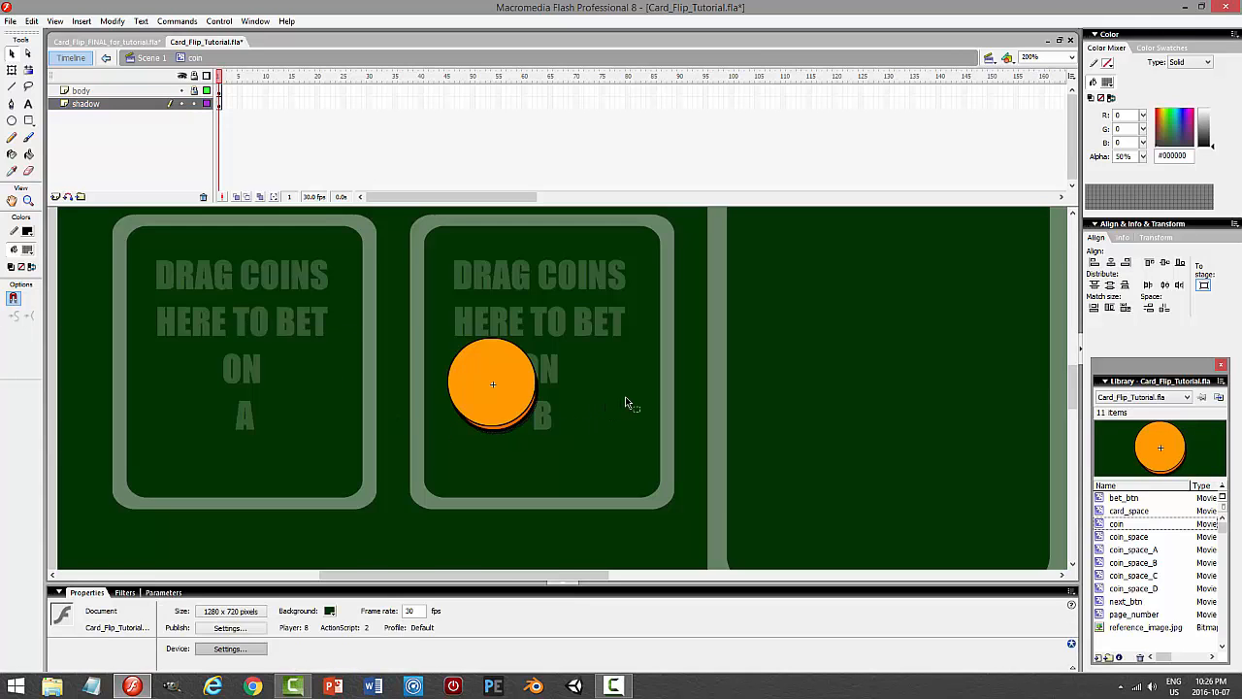
key(ctrl+Return)
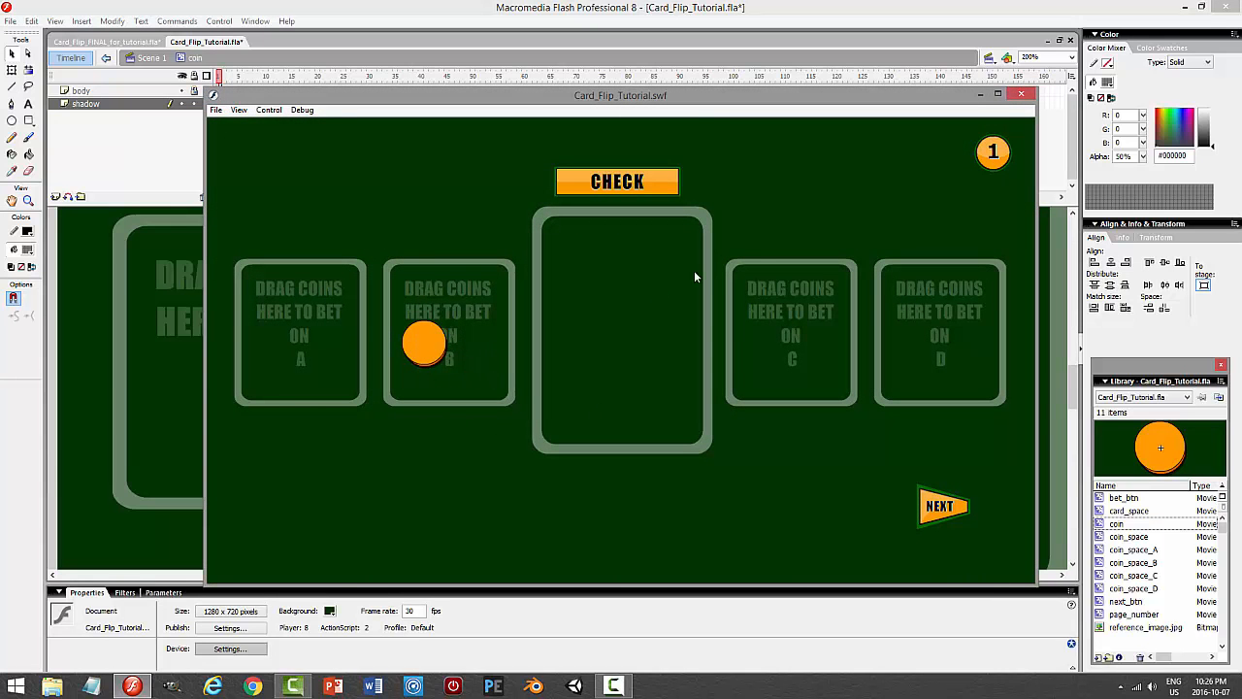
click(1022, 95)
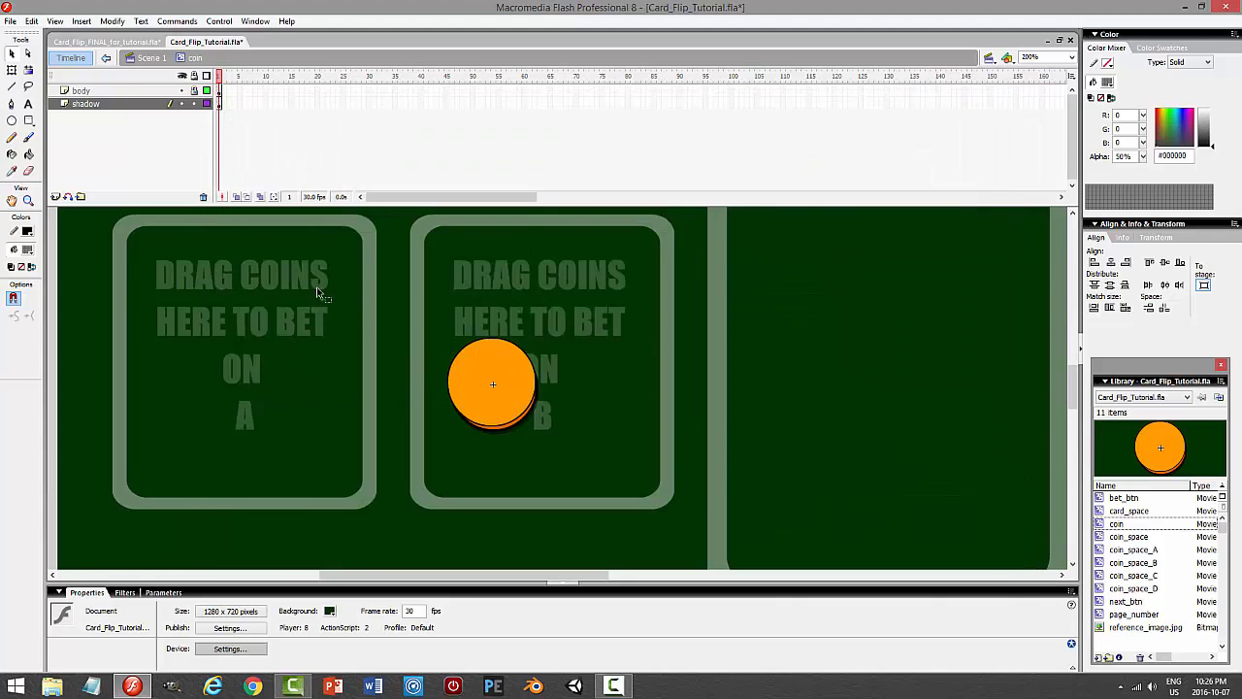
Lock the shadow layer, unlock the body layer and select the coin's orange face with its outline.
click(194, 105)
click(194, 105)
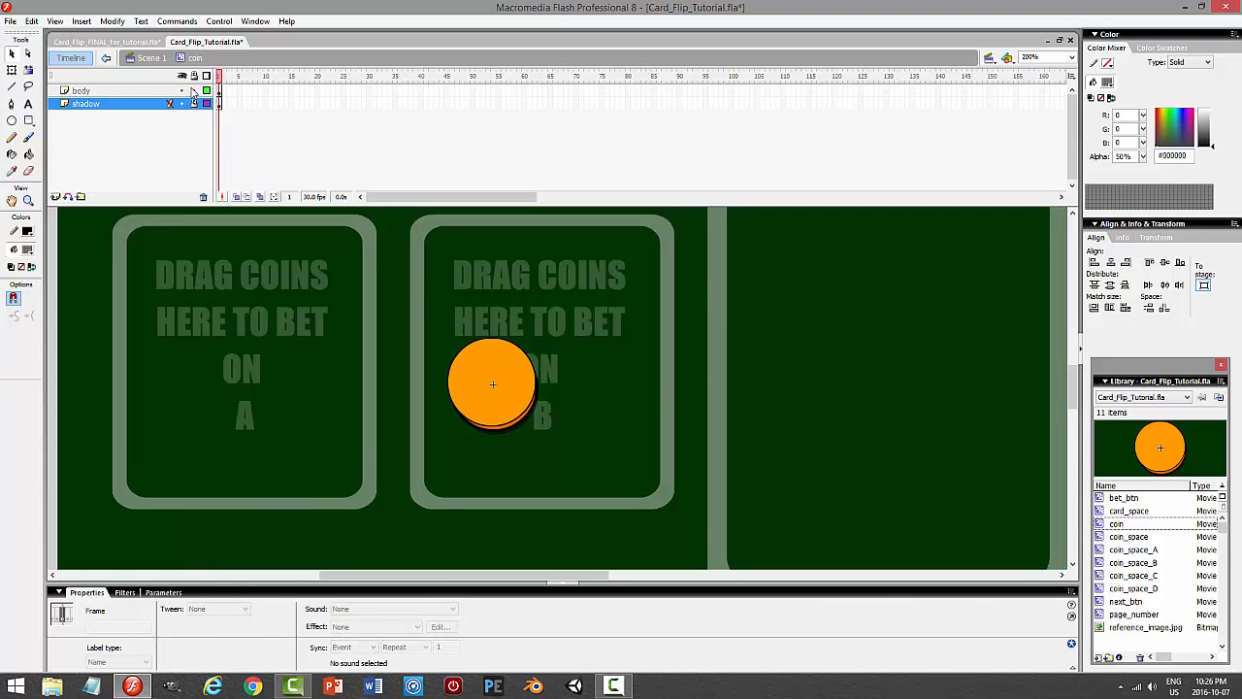
click(651, 319)
click(520, 353)
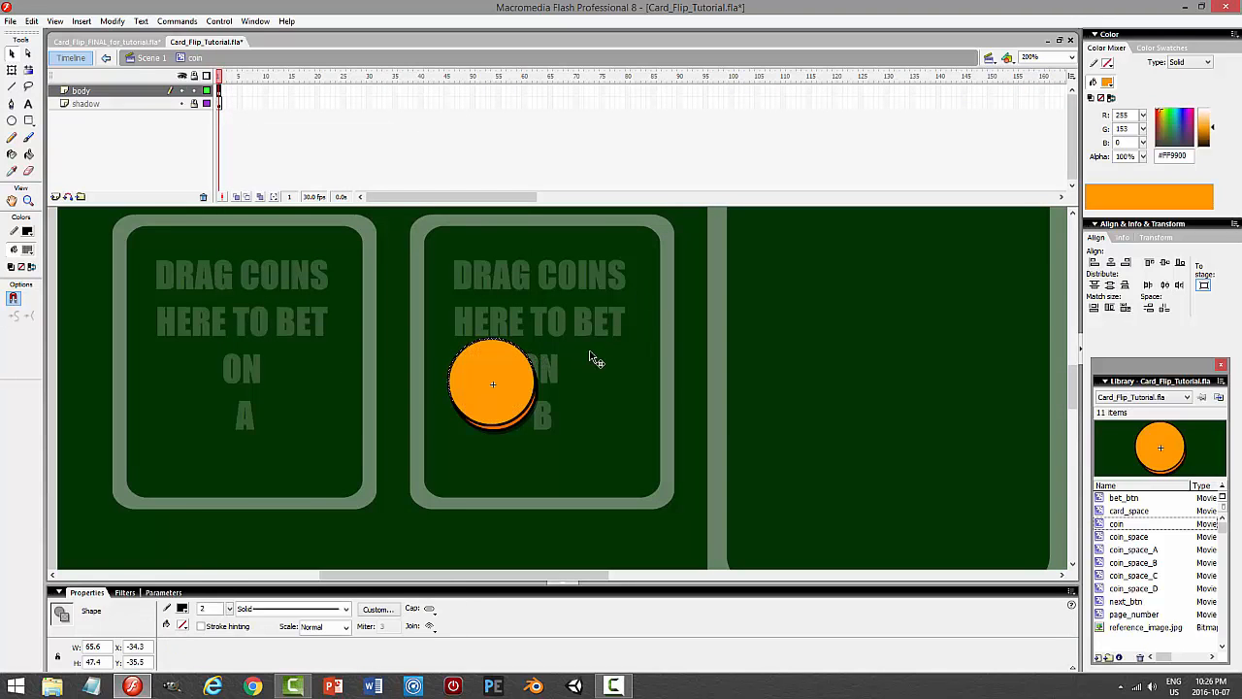
double_click(531, 402)
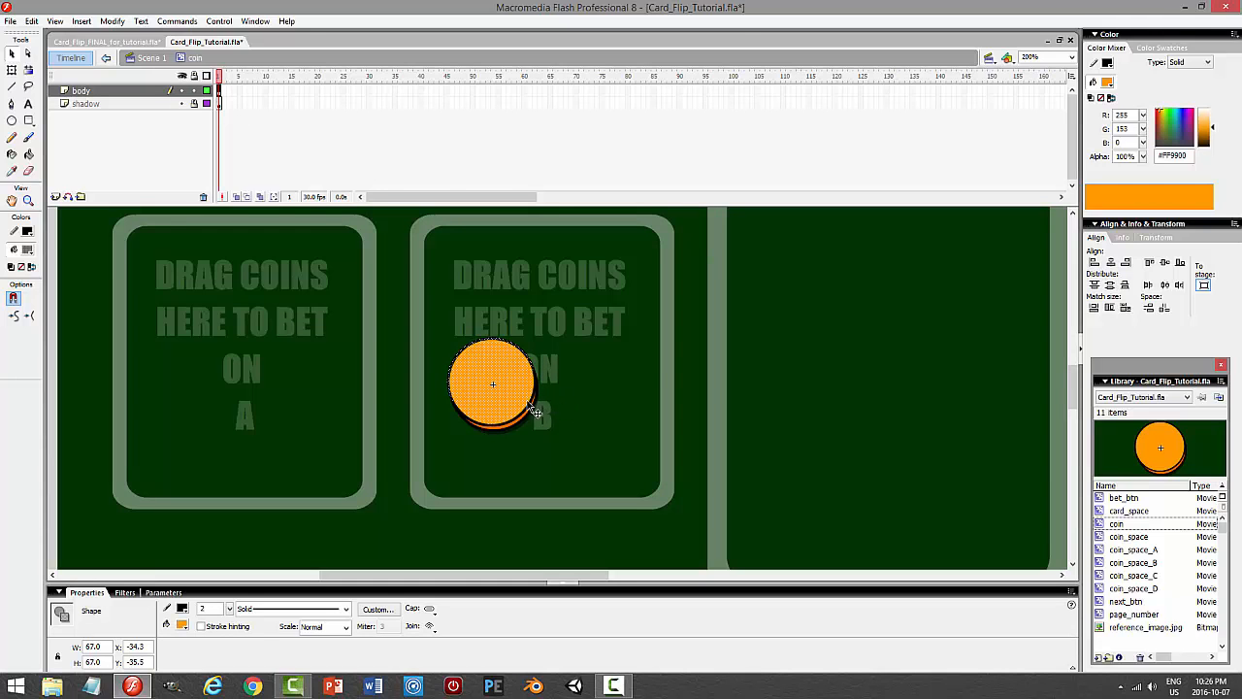
Copy only the black circular outline around the coin's top face and lock the body layer.
click(574, 385)
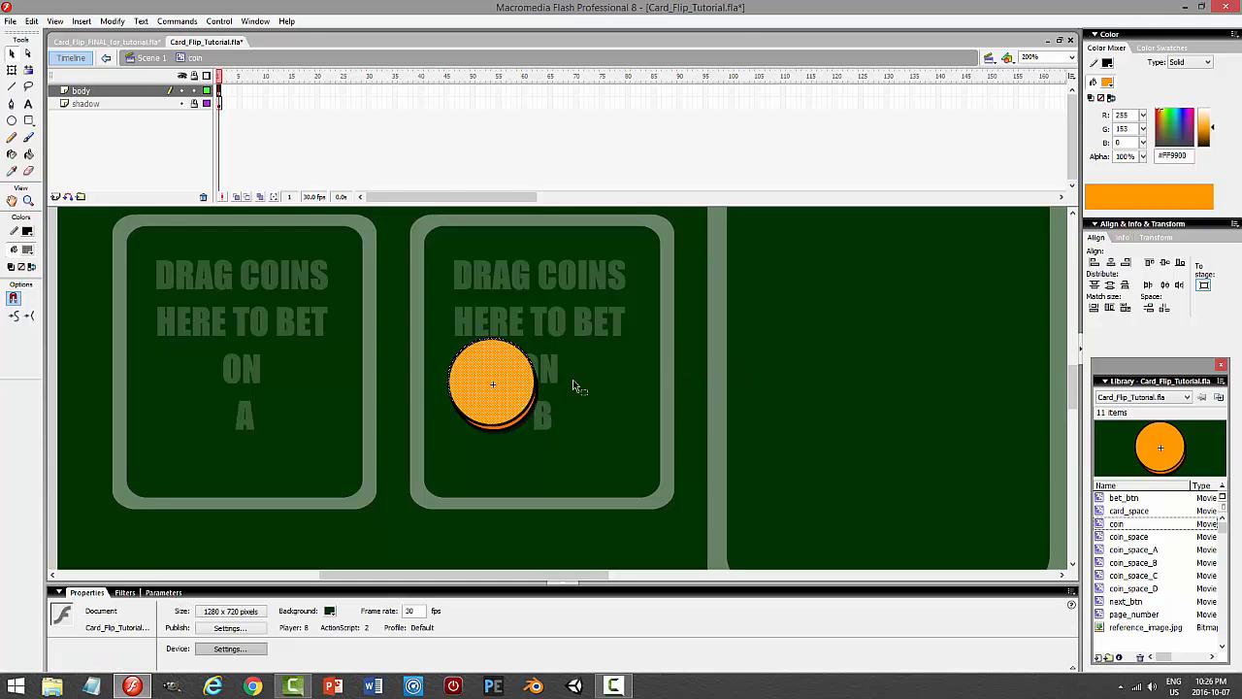
click(499, 346)
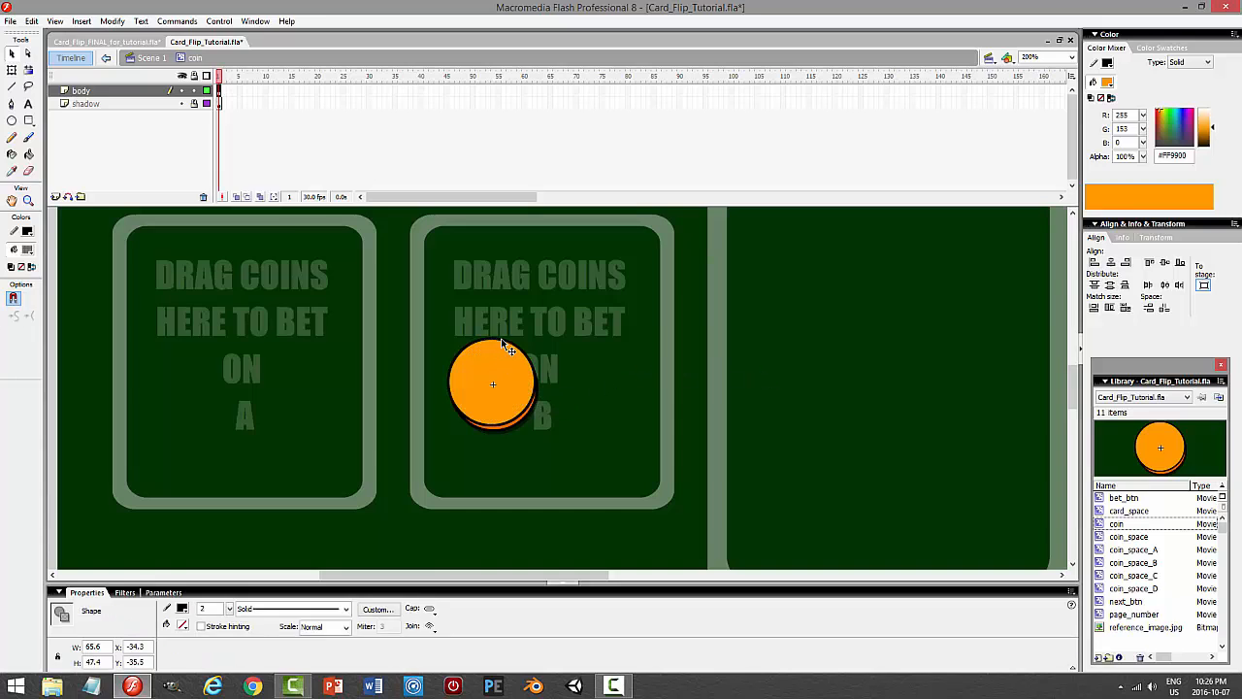
click(1071, 57)
click(1044, 105)
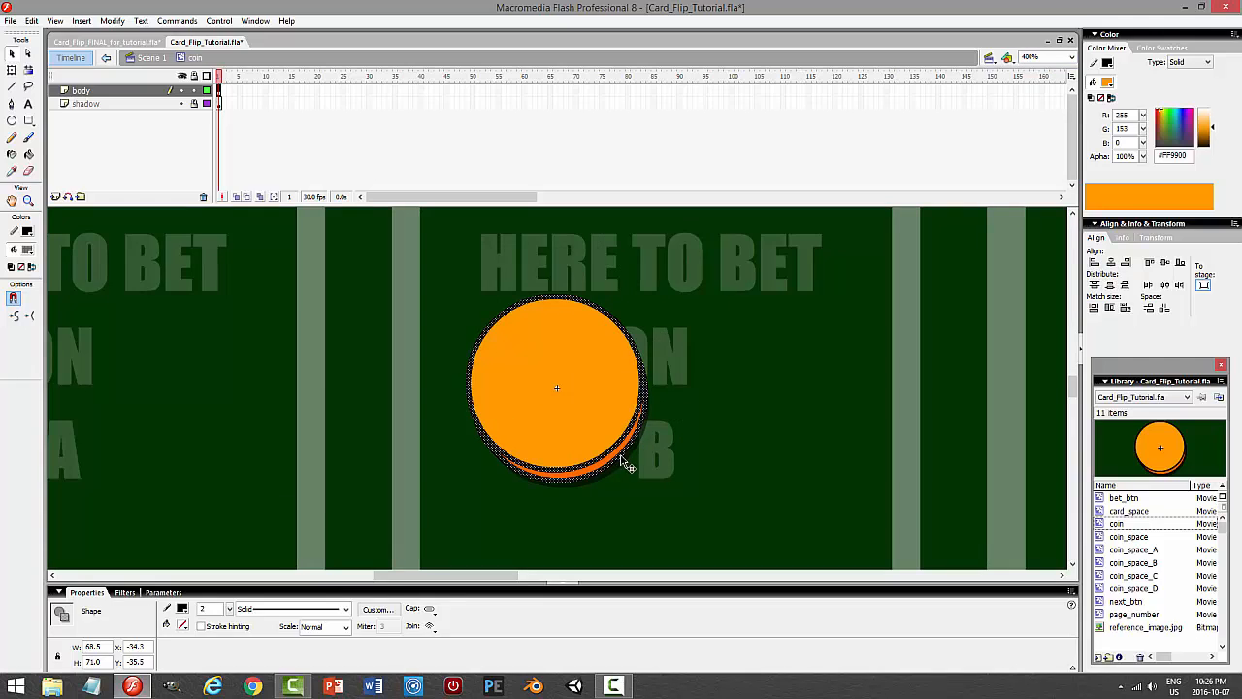
shift+click(624, 456)
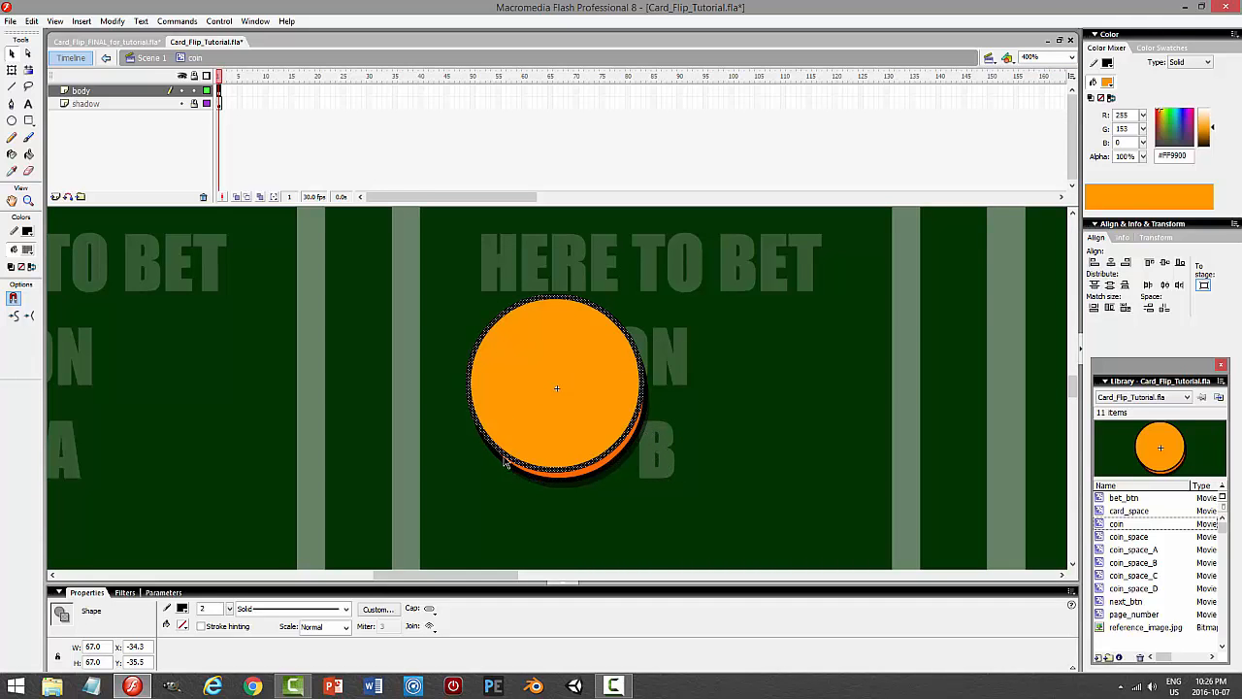
shift+click(575, 483)
click(31, 20)
click(37, 84)
click(194, 90)
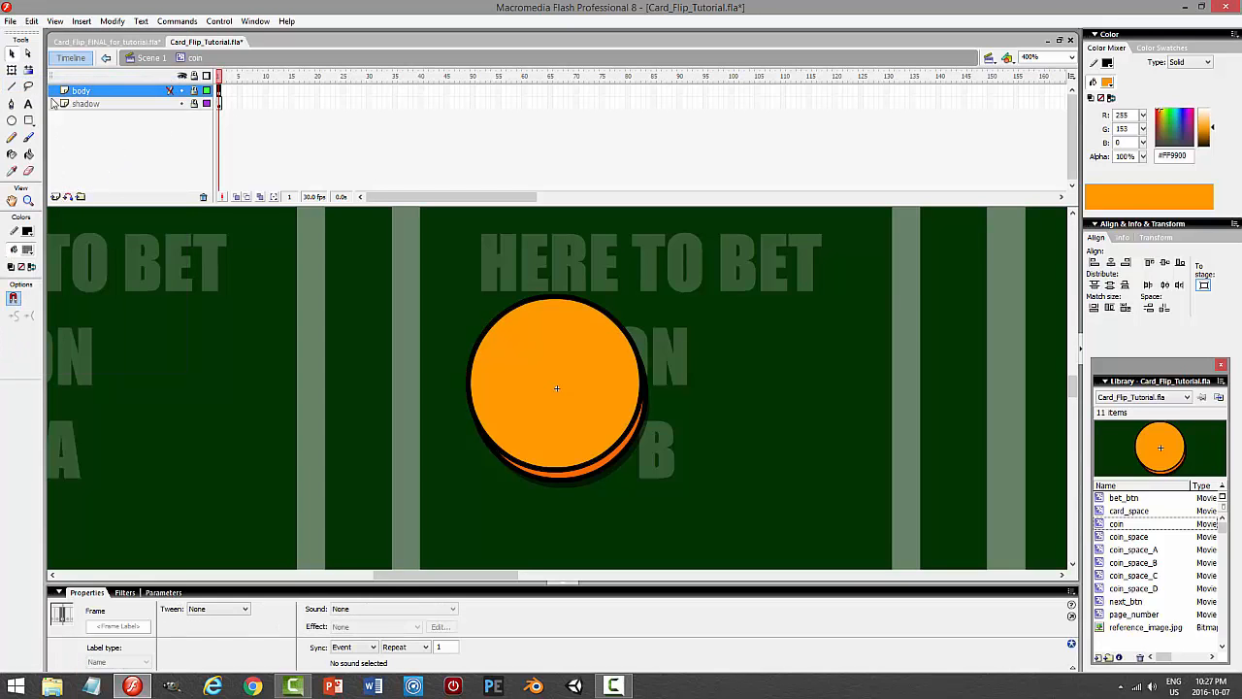
Paste the outline in place on a new layer above body and scale it down evenly to about 61 px across.
click(32, 21)
click(43, 117)
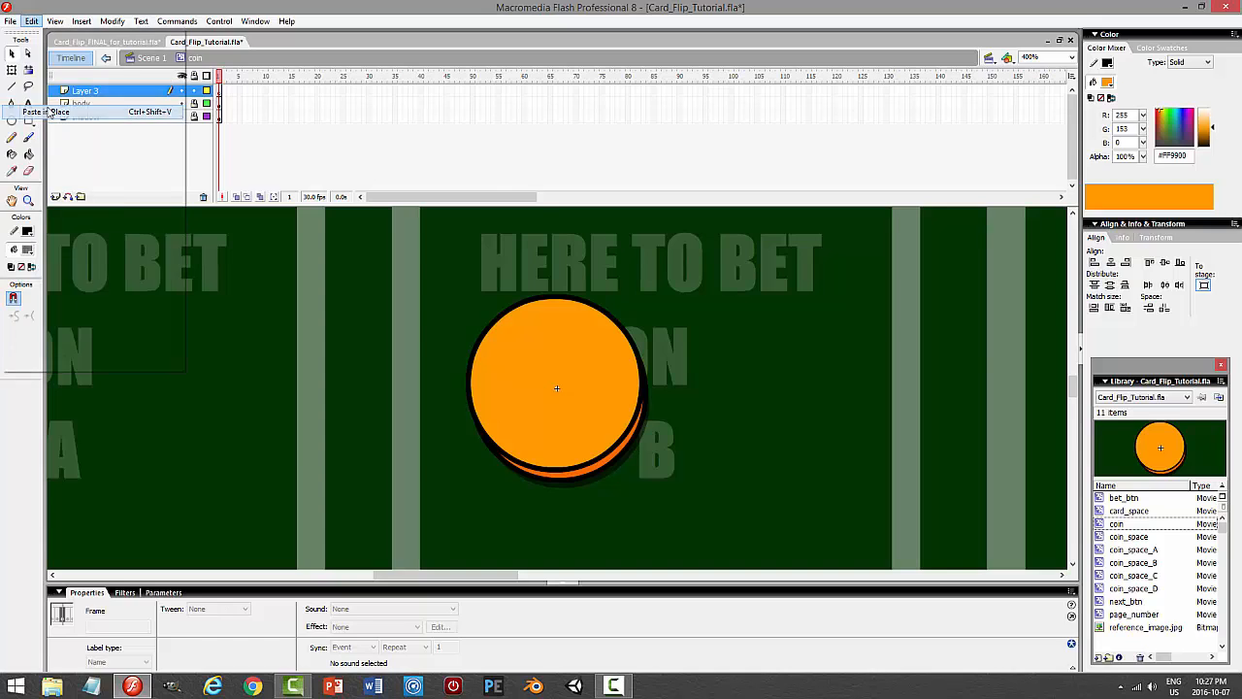
click(12, 70)
click(633, 318)
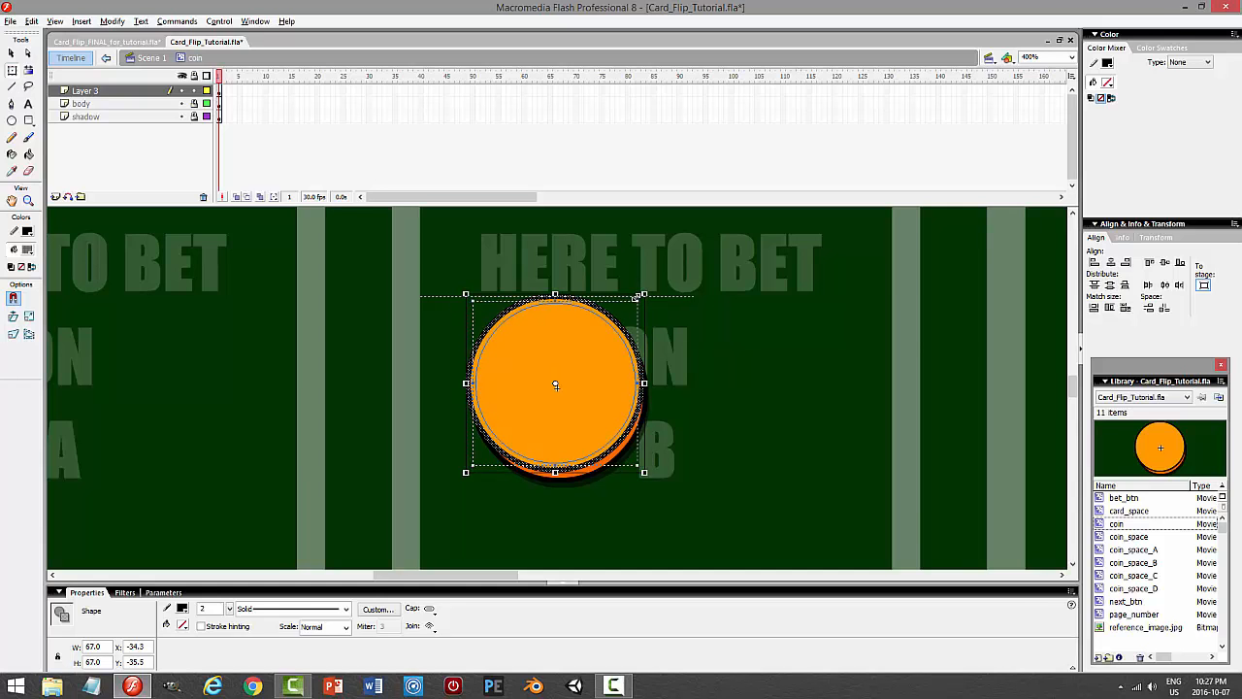
drag(635, 298, 628, 305)
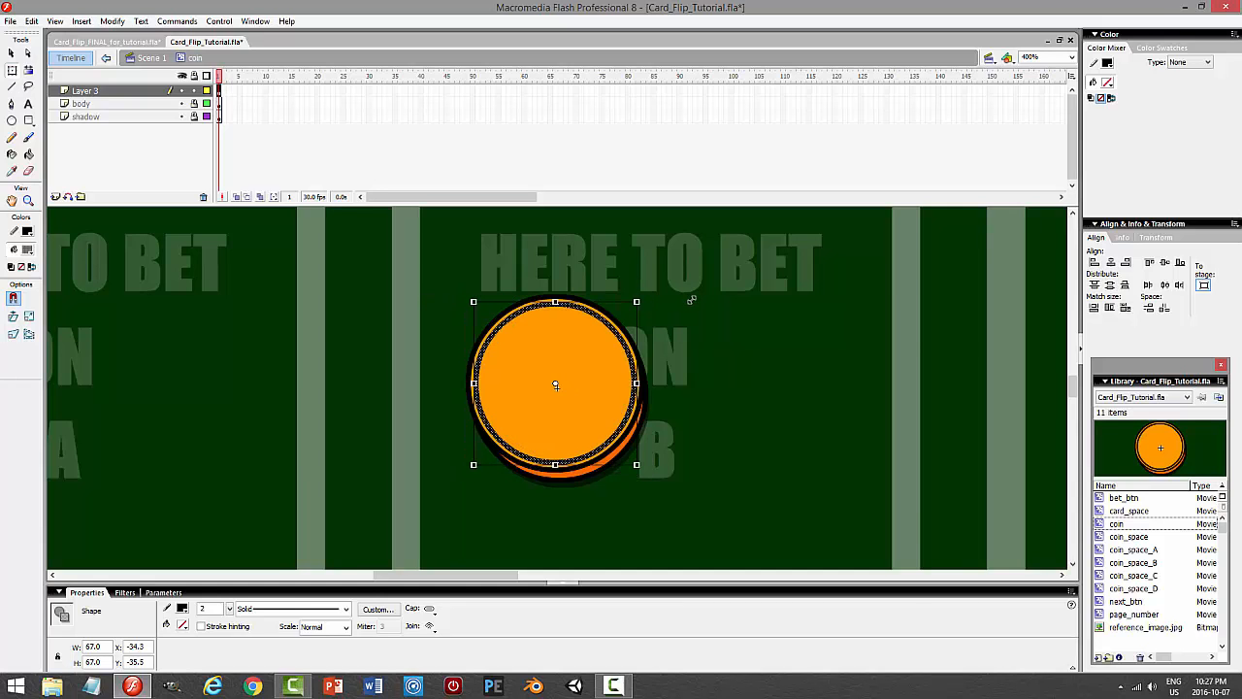
Give the inner circle outline a hairline stroke coloured #666666.
click(278, 608)
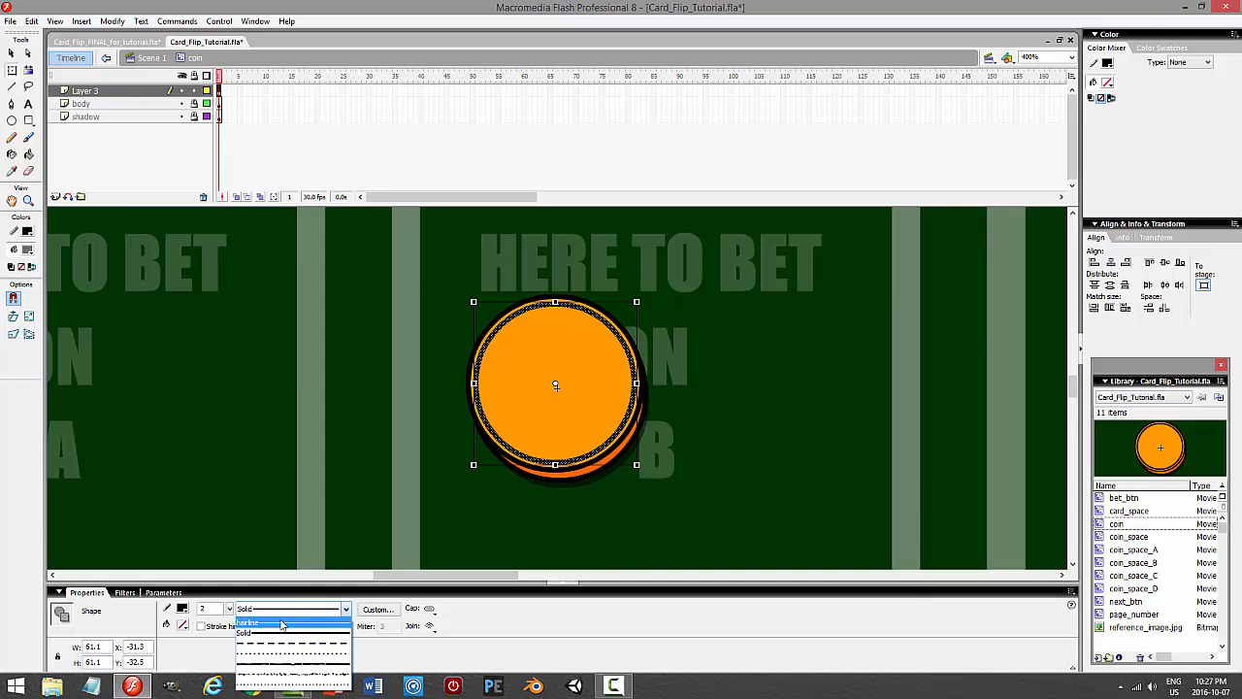
click(286, 622)
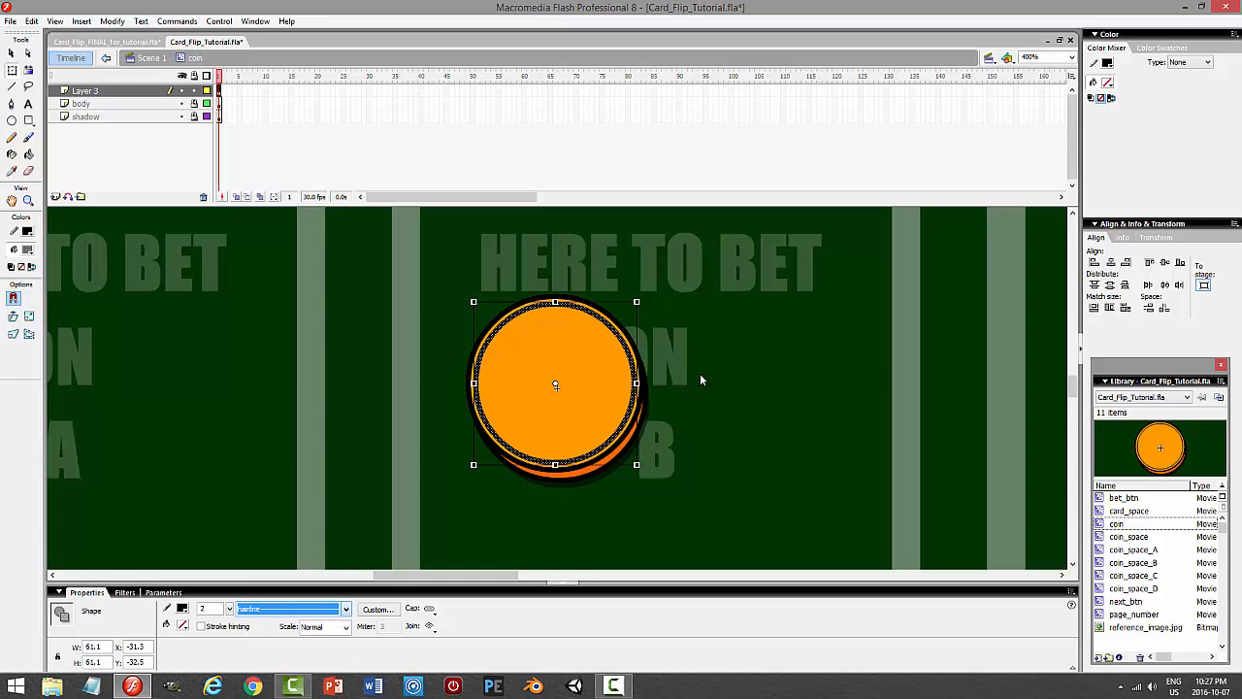
click(1108, 63)
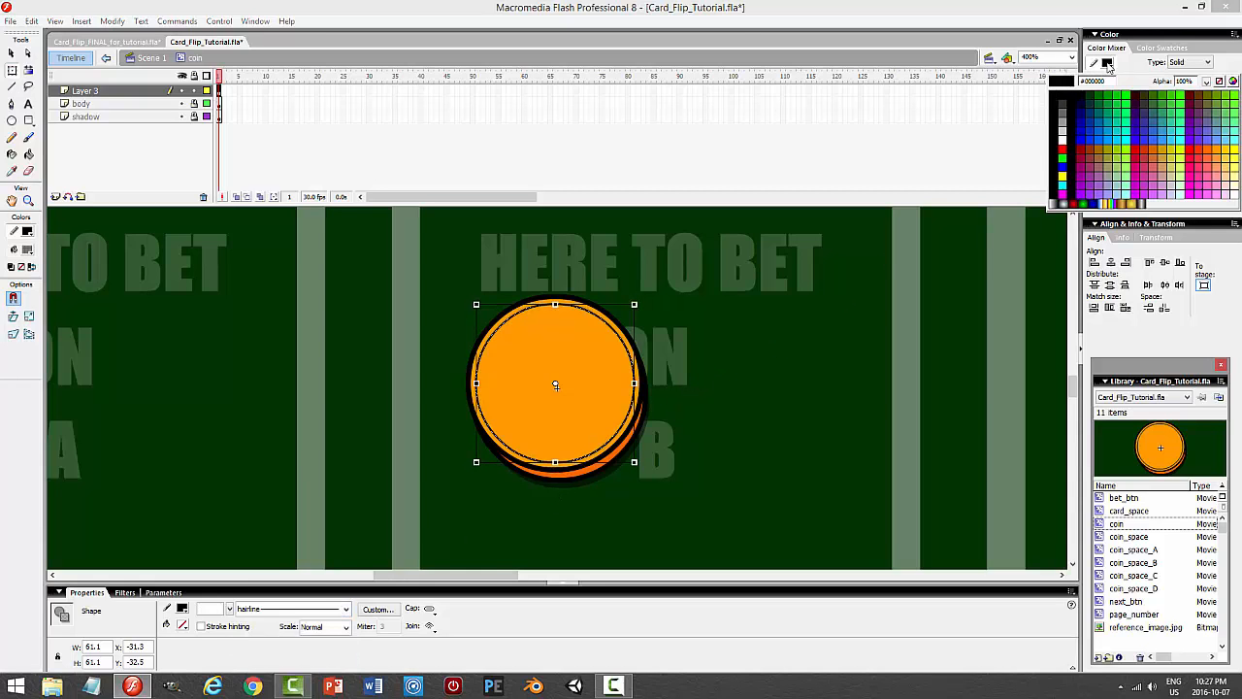
click(1062, 117)
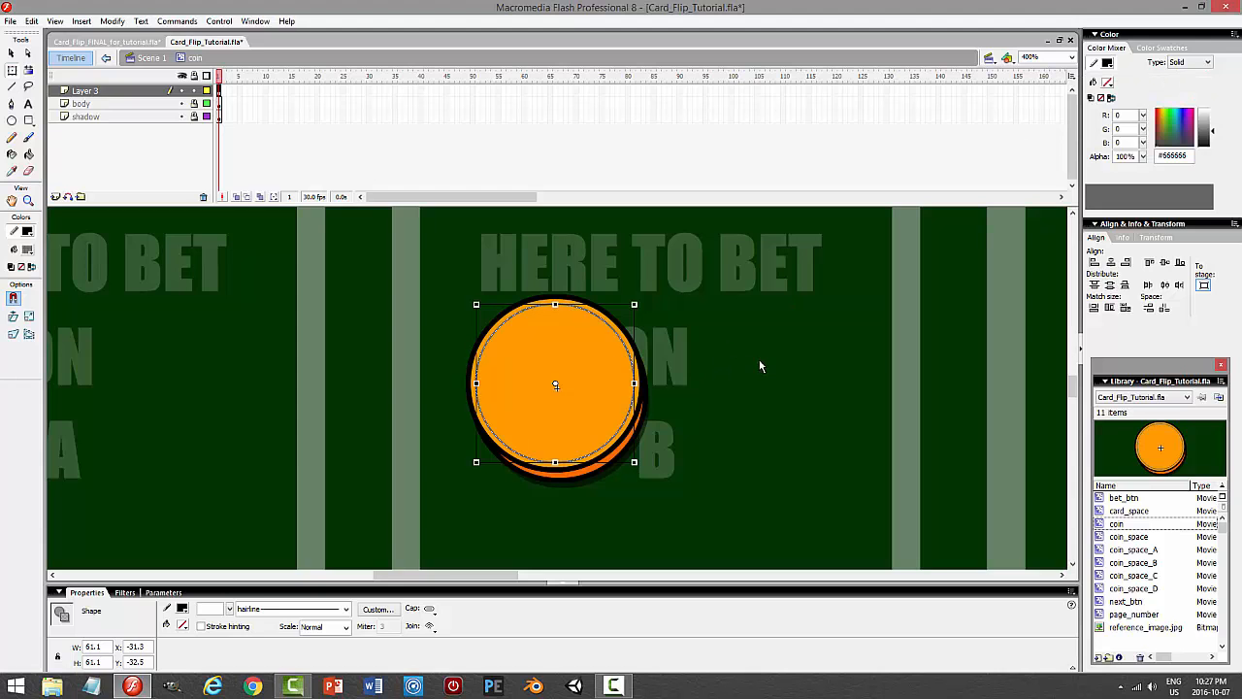
click(745, 389)
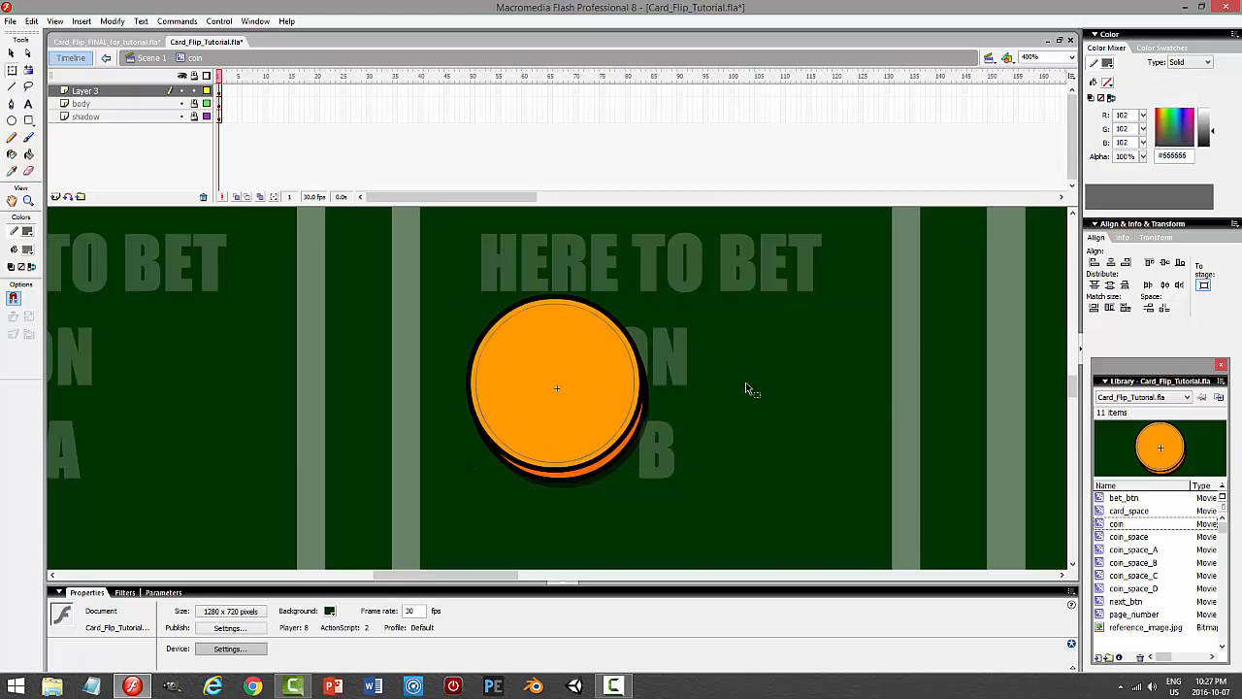
Preview the movie to check the coin, and examine the $1 coins in the reference image for comparison.
key(ctrl+Return)
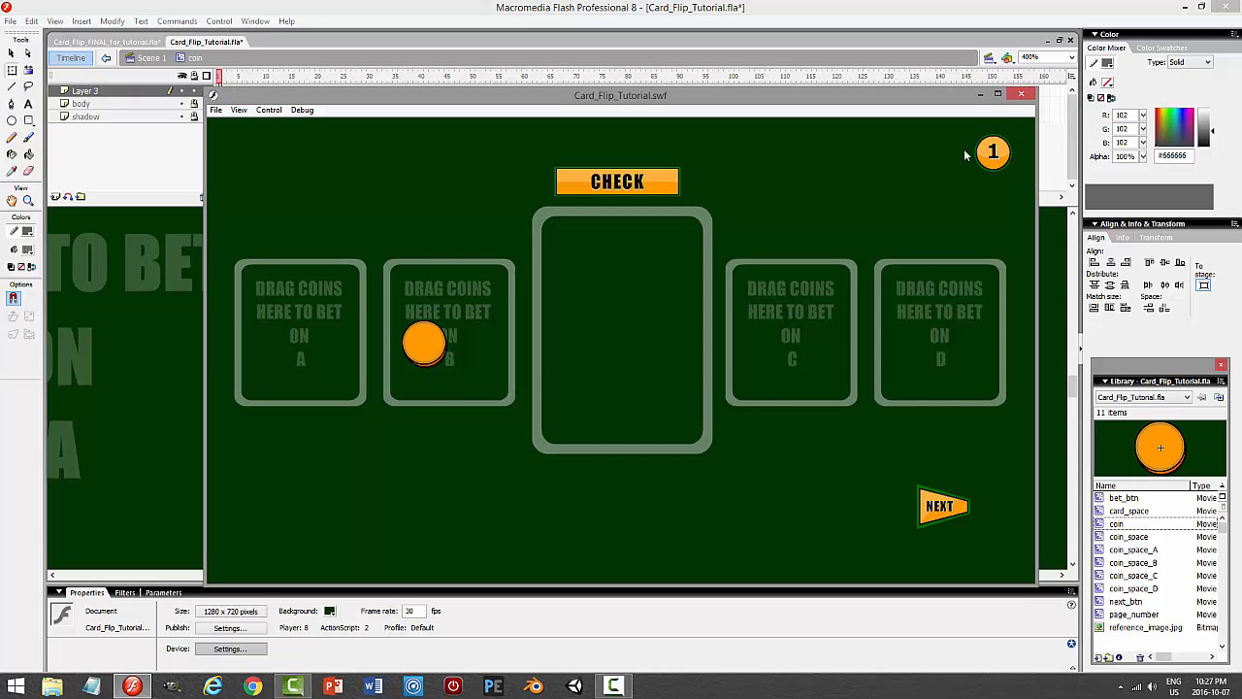
click(1022, 94)
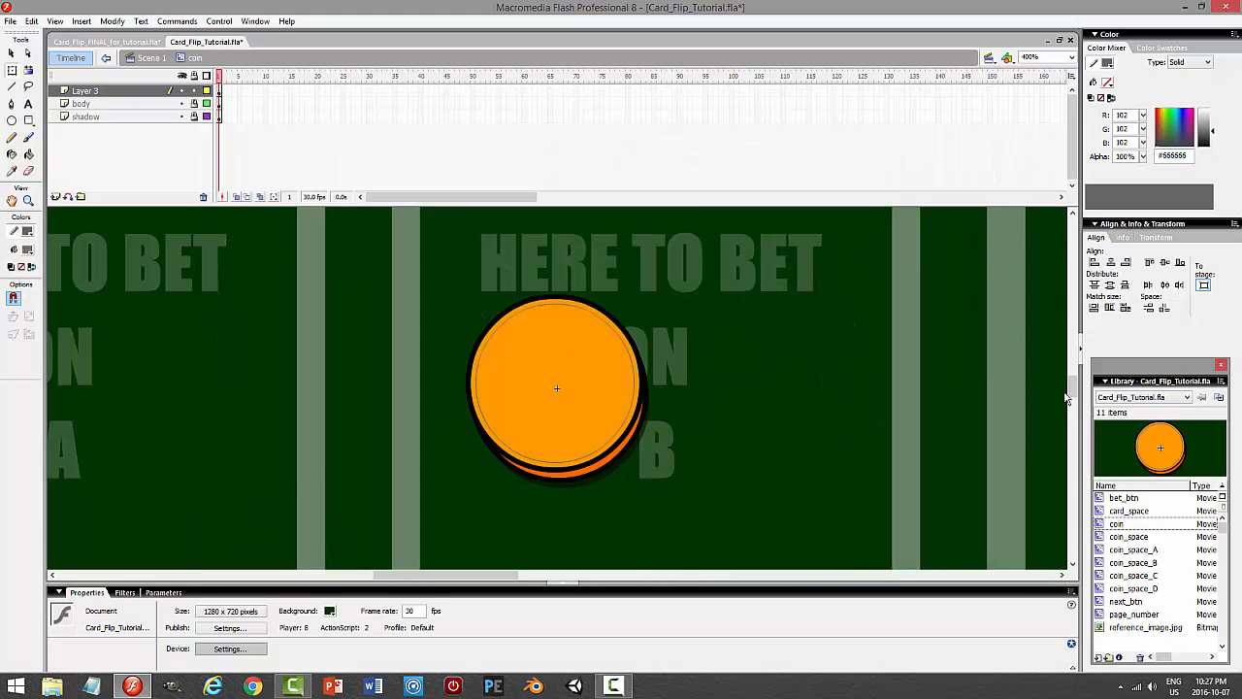
drag(1068, 393, 1081, 281)
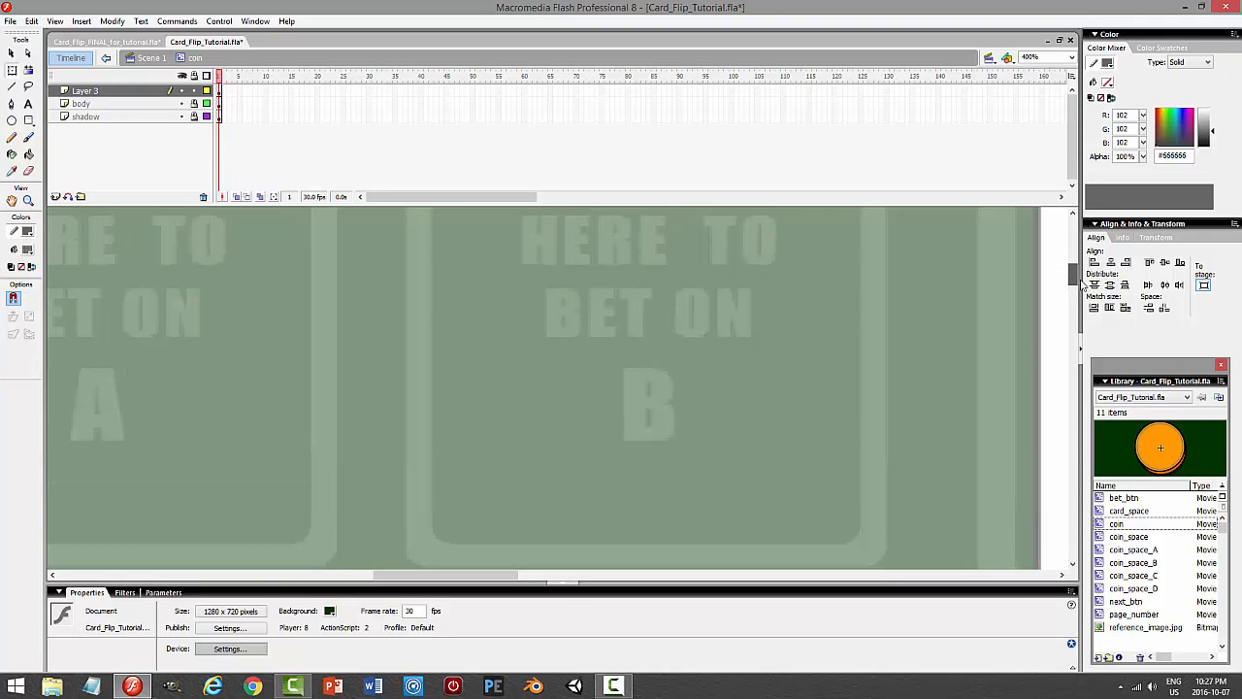
drag(445, 575, 339, 575)
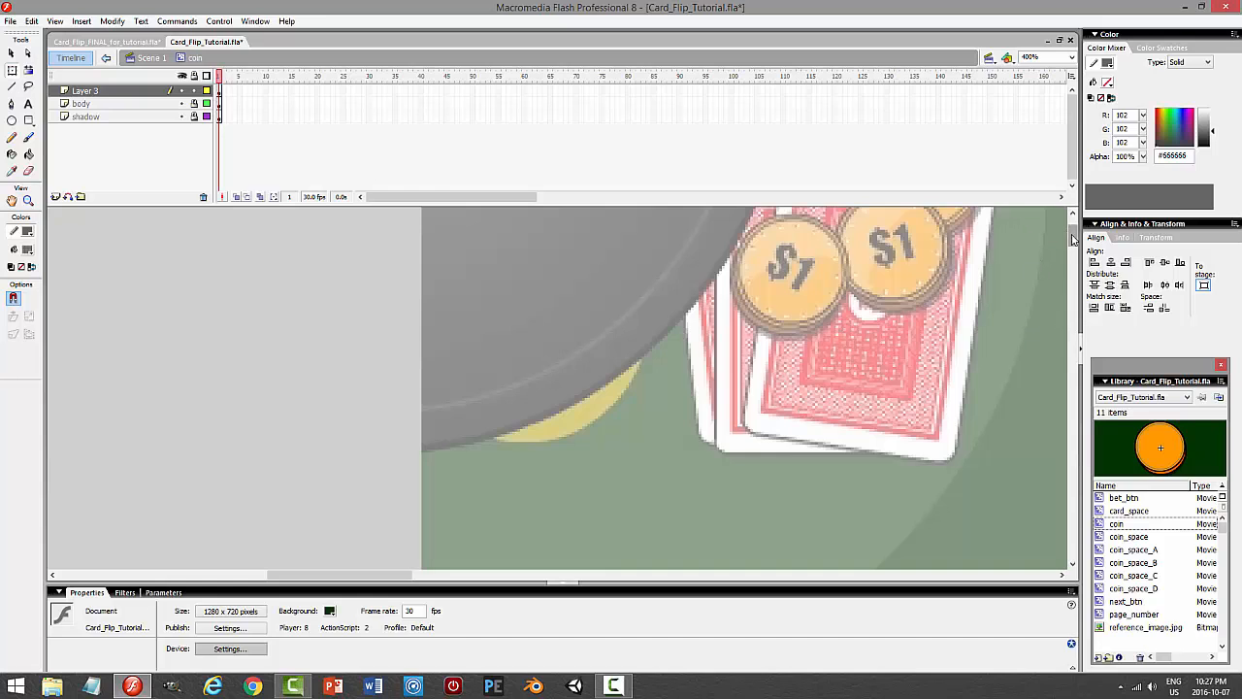
drag(1073, 238, 1075, 393)
drag(410, 579, 536, 581)
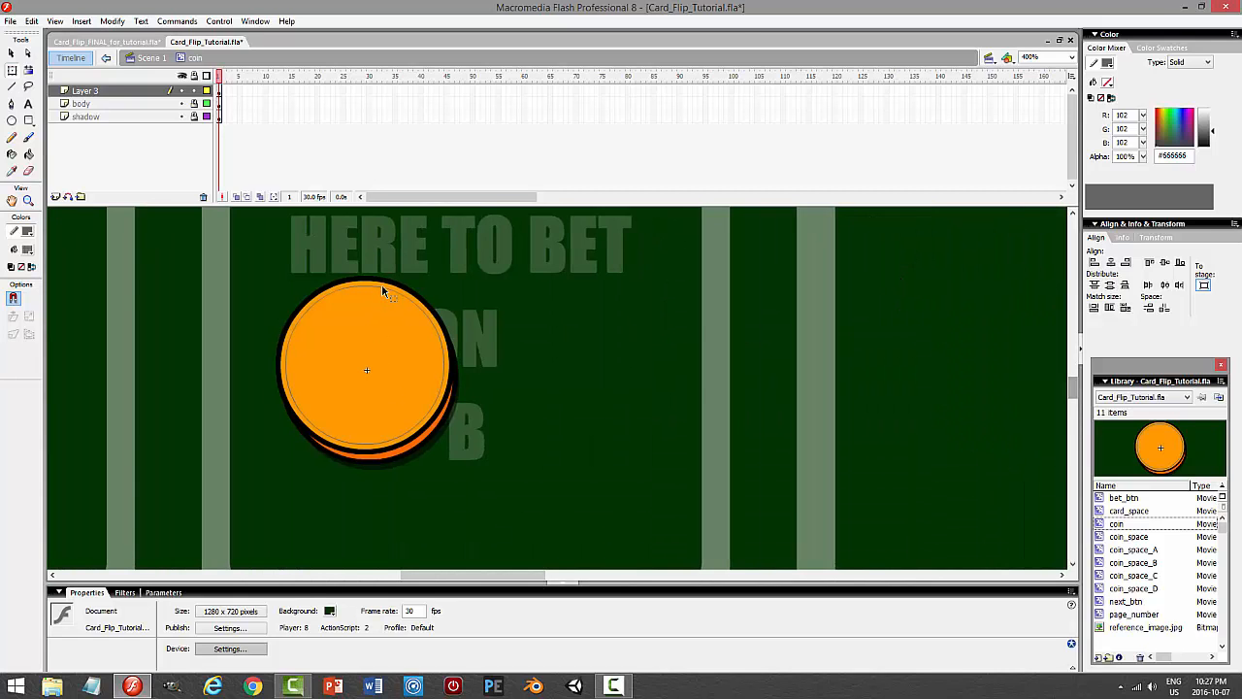
Change the inner circle's stroke to colour #333333 with the Solid line style.
click(383, 288)
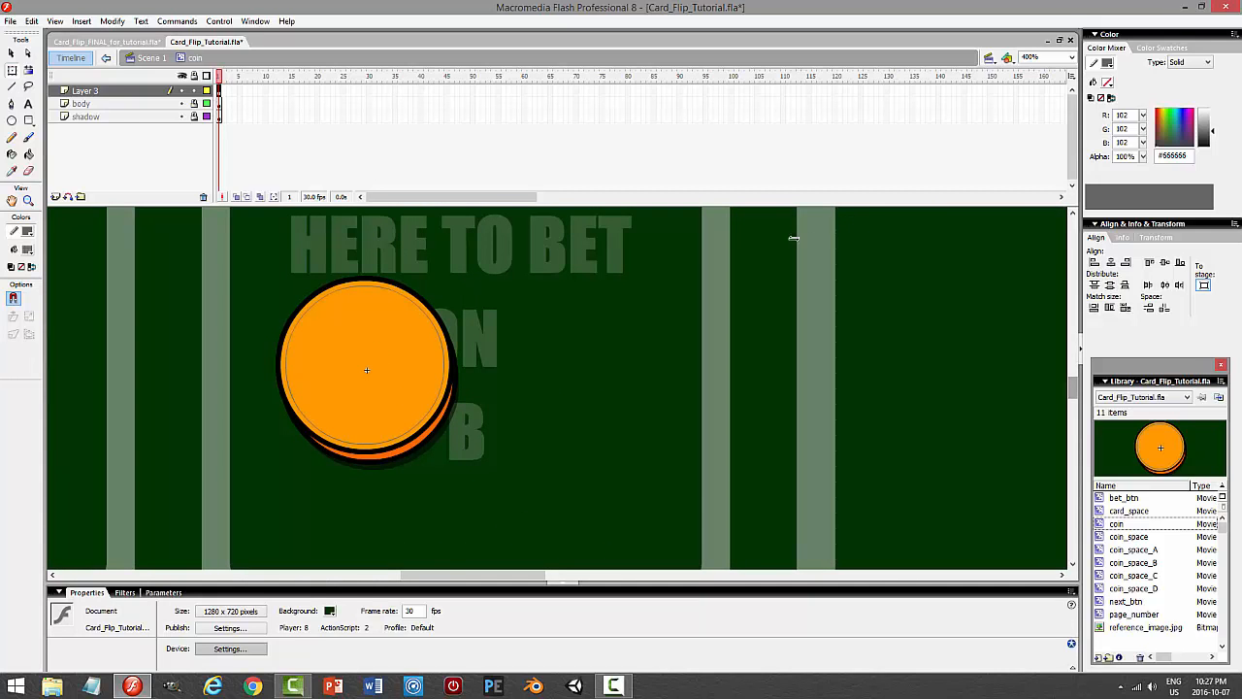
click(1107, 64)
click(1062, 108)
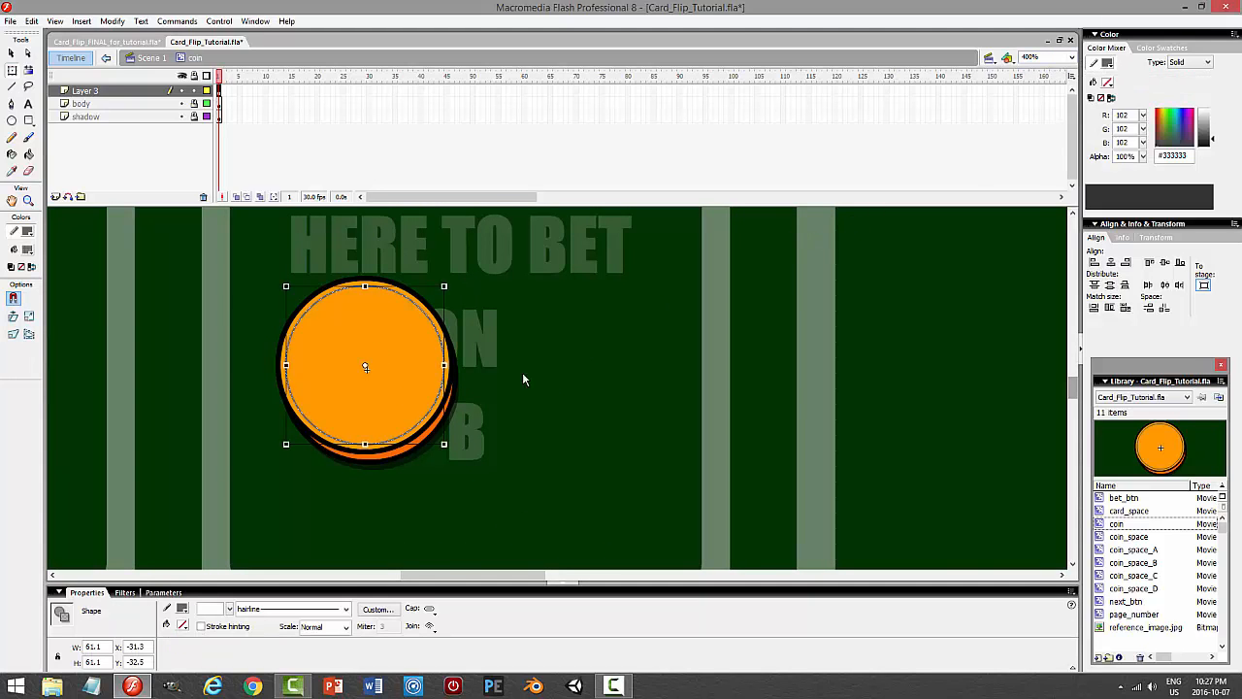
click(264, 612)
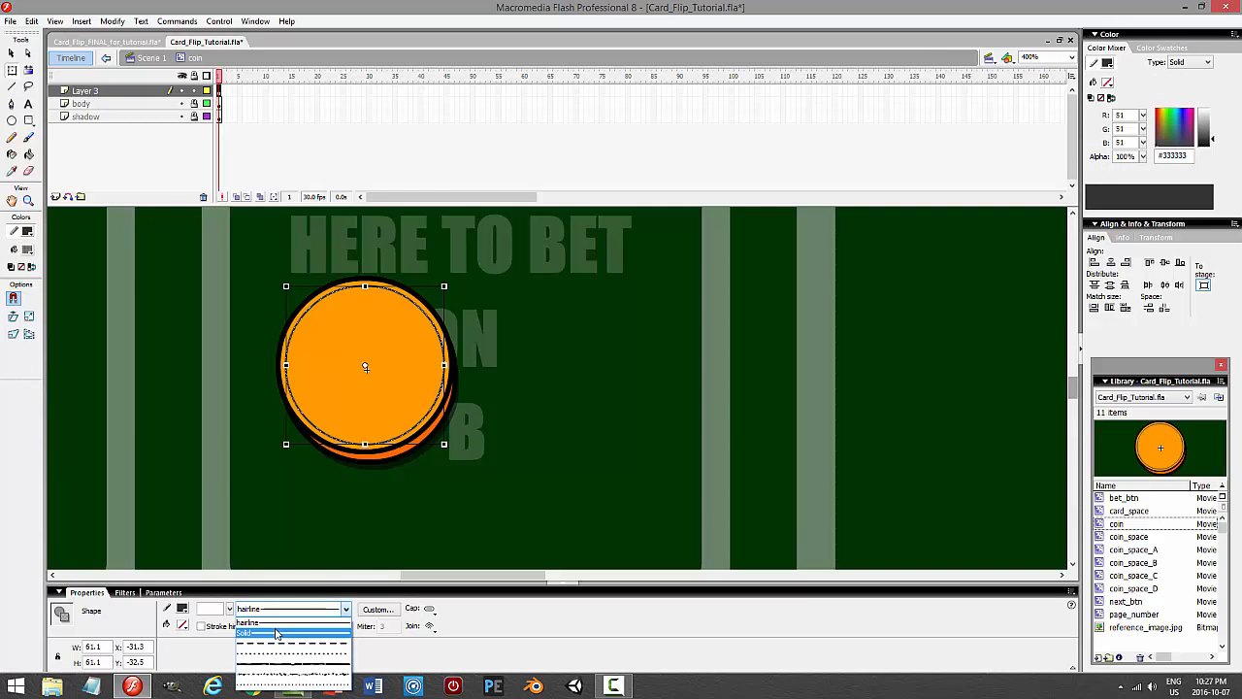
click(276, 633)
click(568, 371)
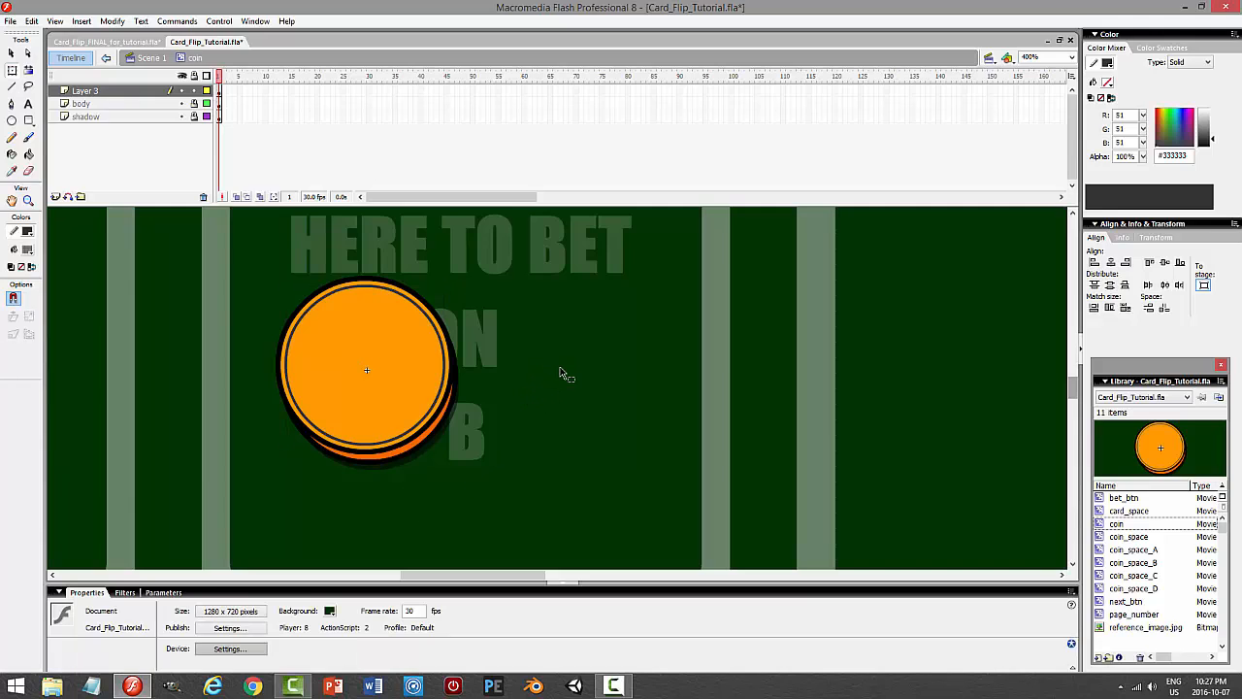
Rename Layer 3 to "ring" and lock it.
click(125, 91)
double_click(124, 91)
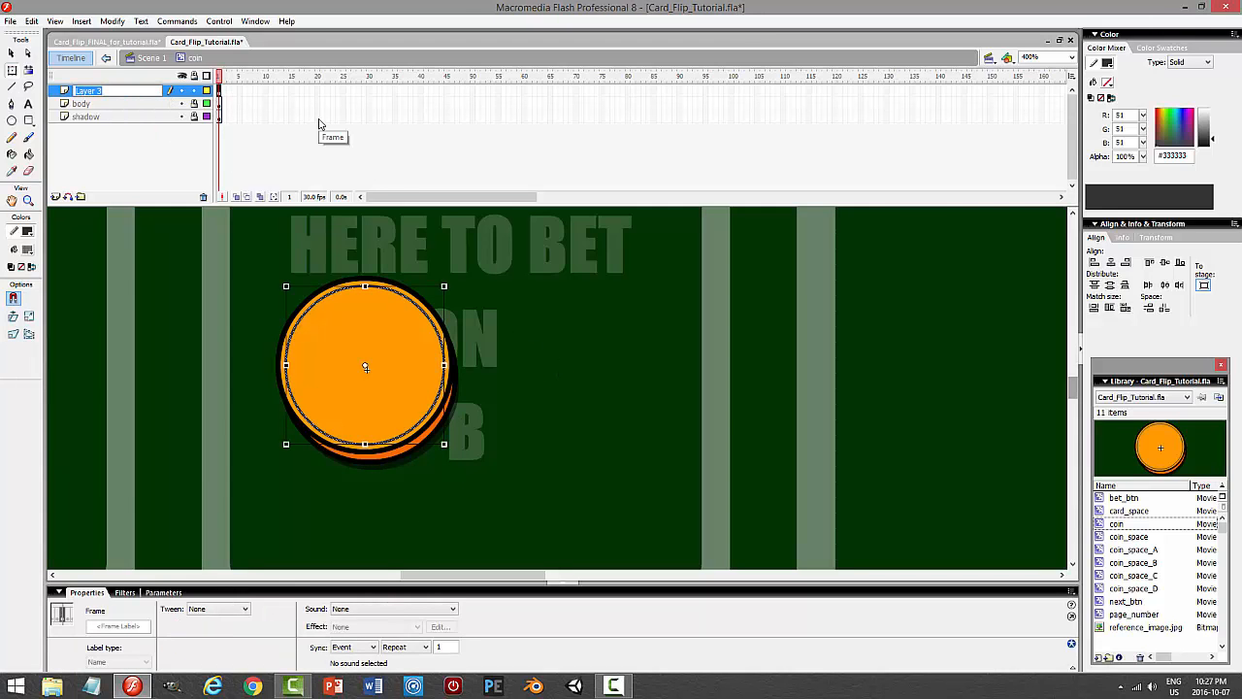
text(ring)
click(320, 125)
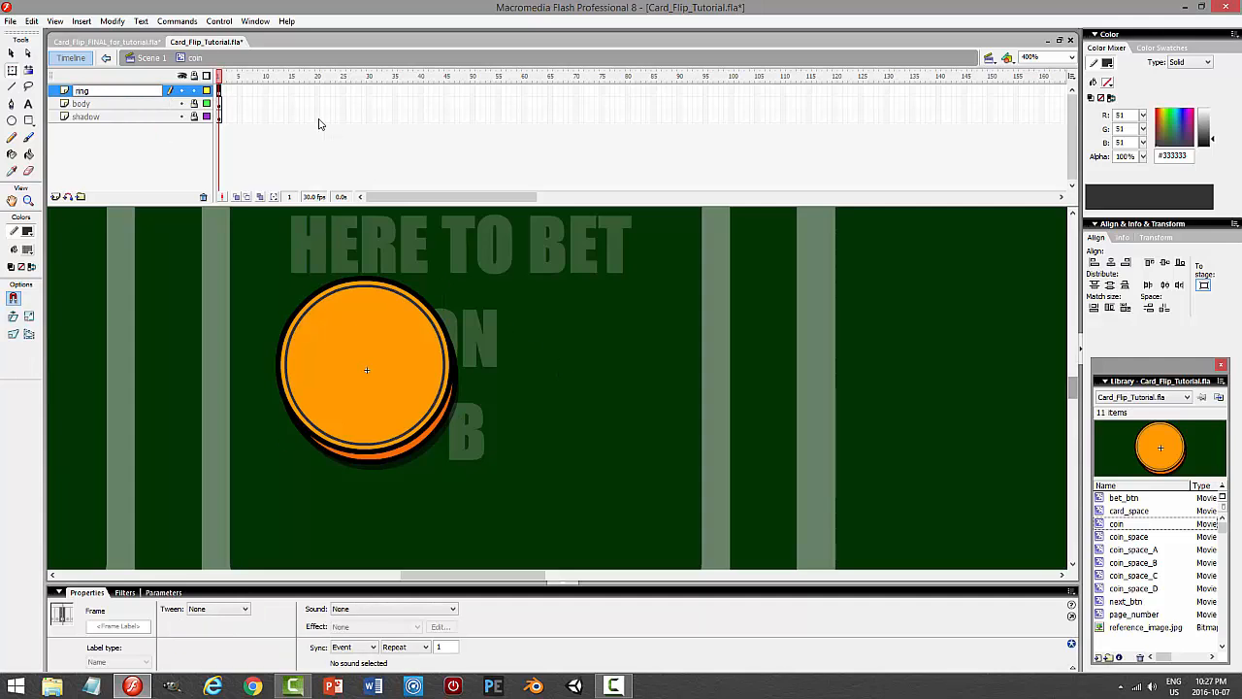
click(194, 91)
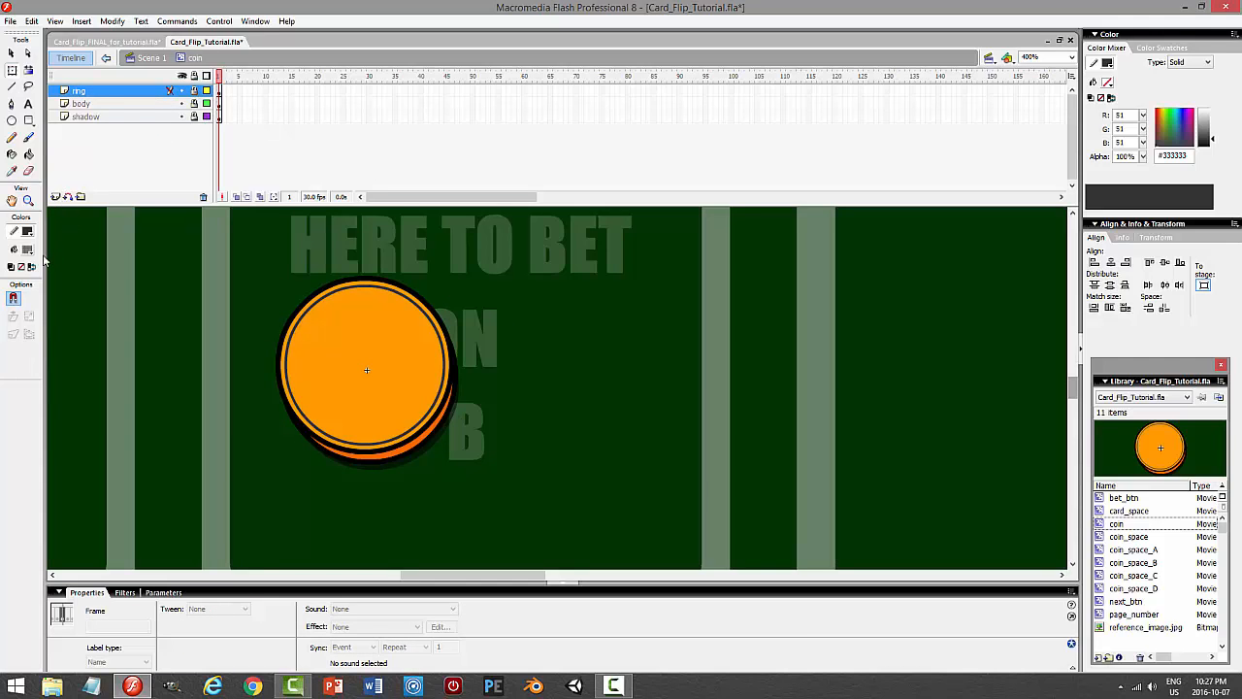
Add a new layer above ring and set the drawing colours to fill #FF6600 with no stroke.
click(55, 197)
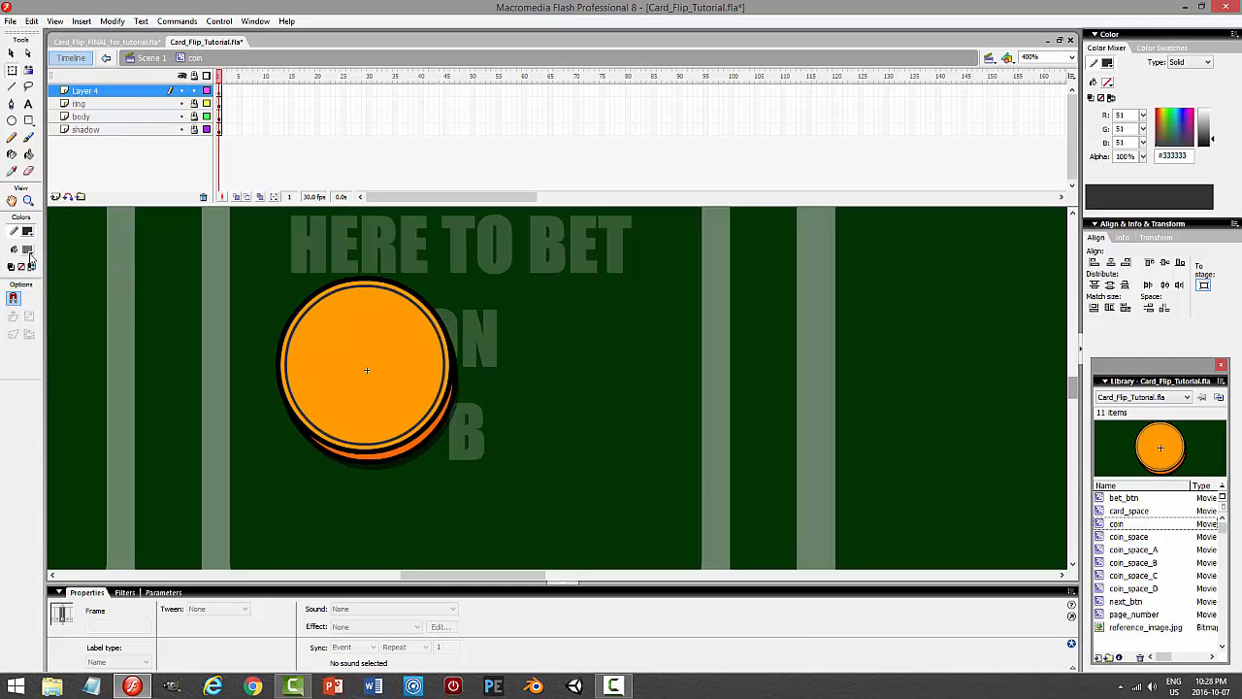
click(28, 253)
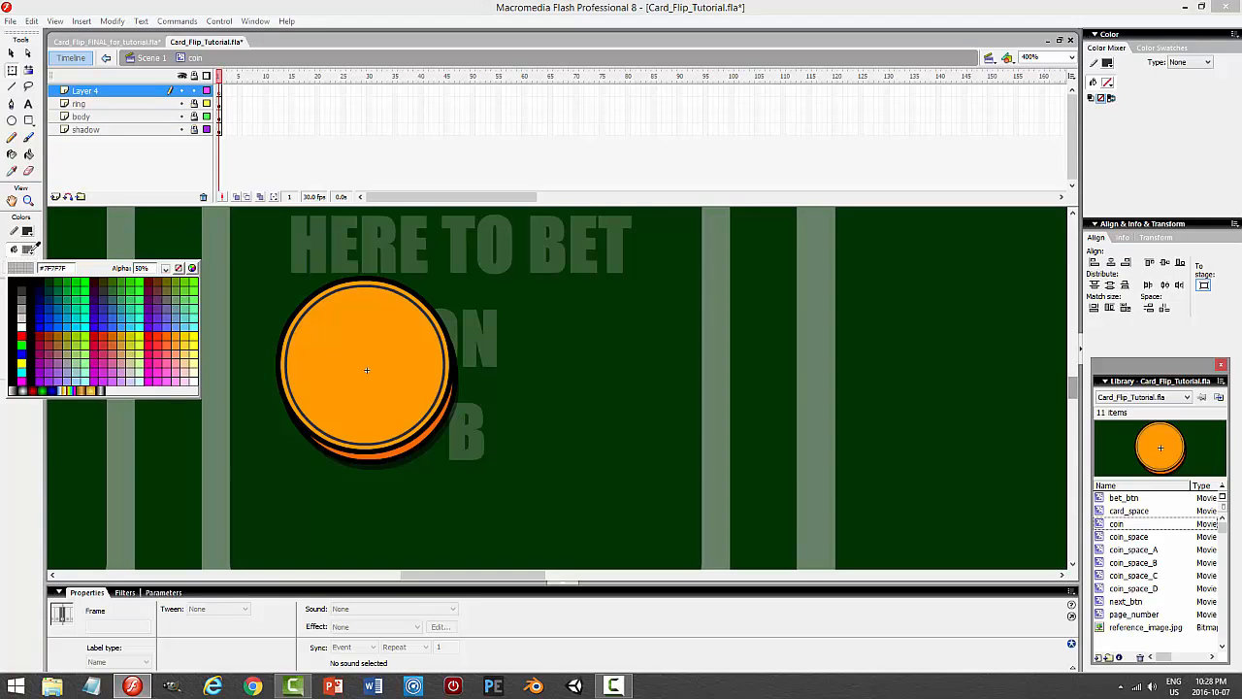
click(179, 333)
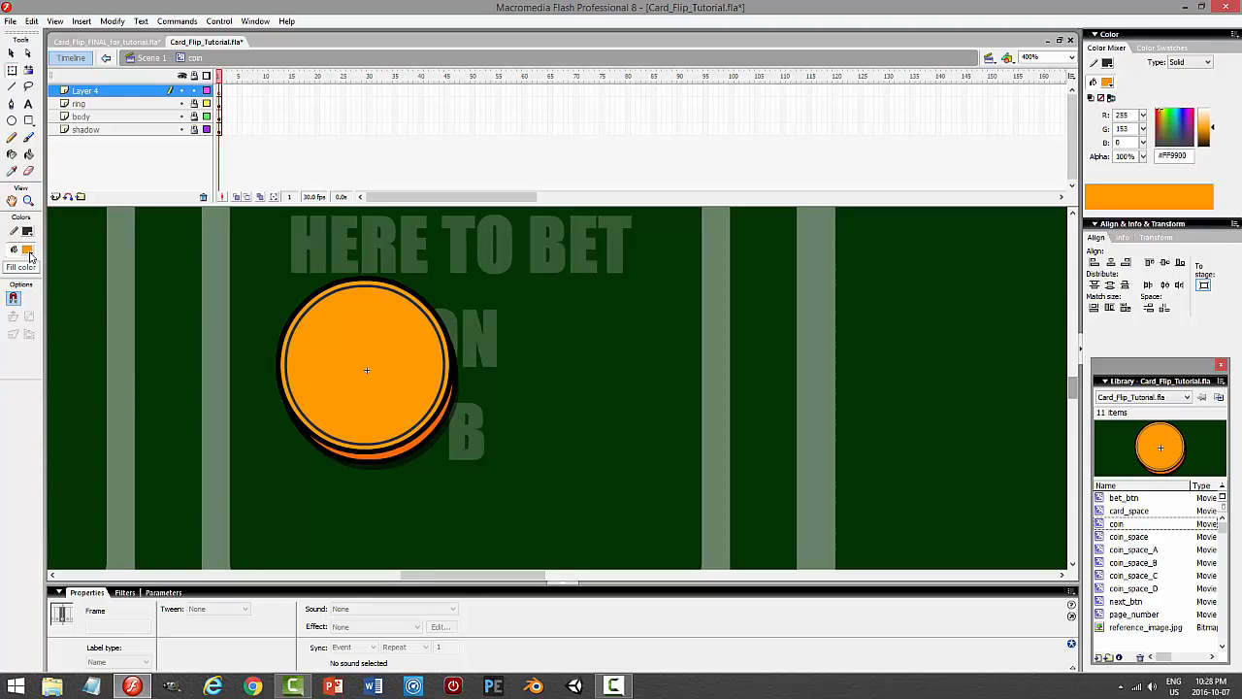
click(28, 252)
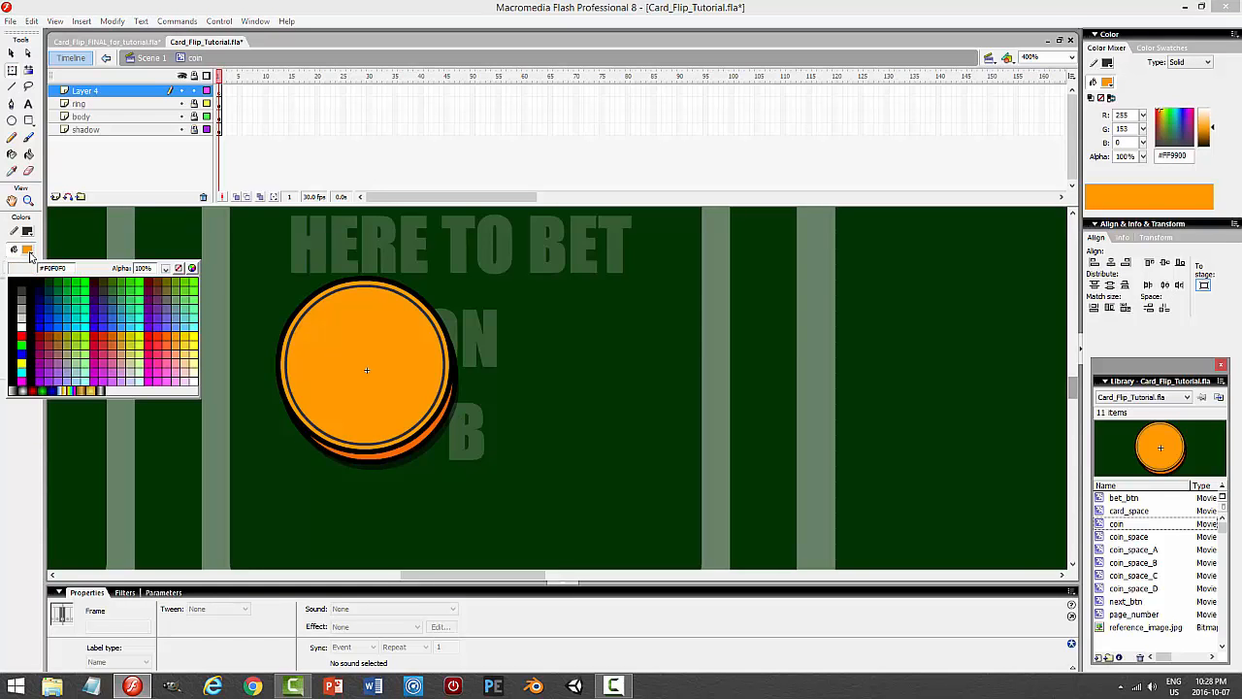
click(167, 333)
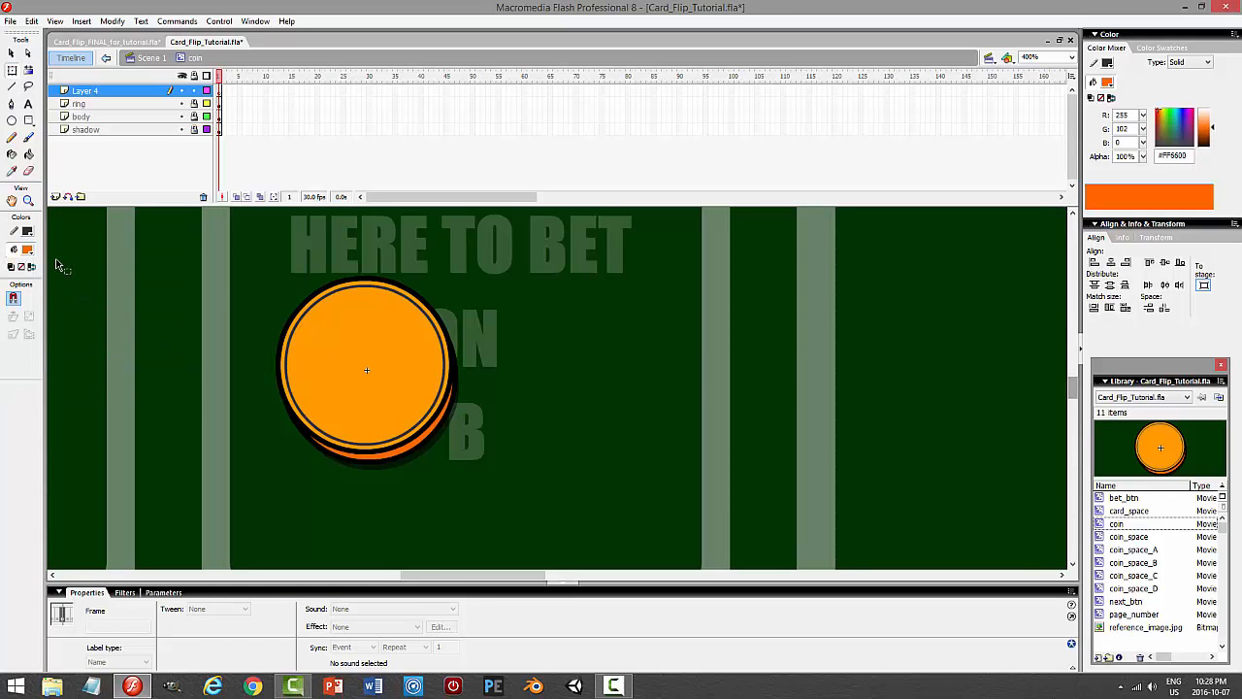
click(28, 231)
click(179, 250)
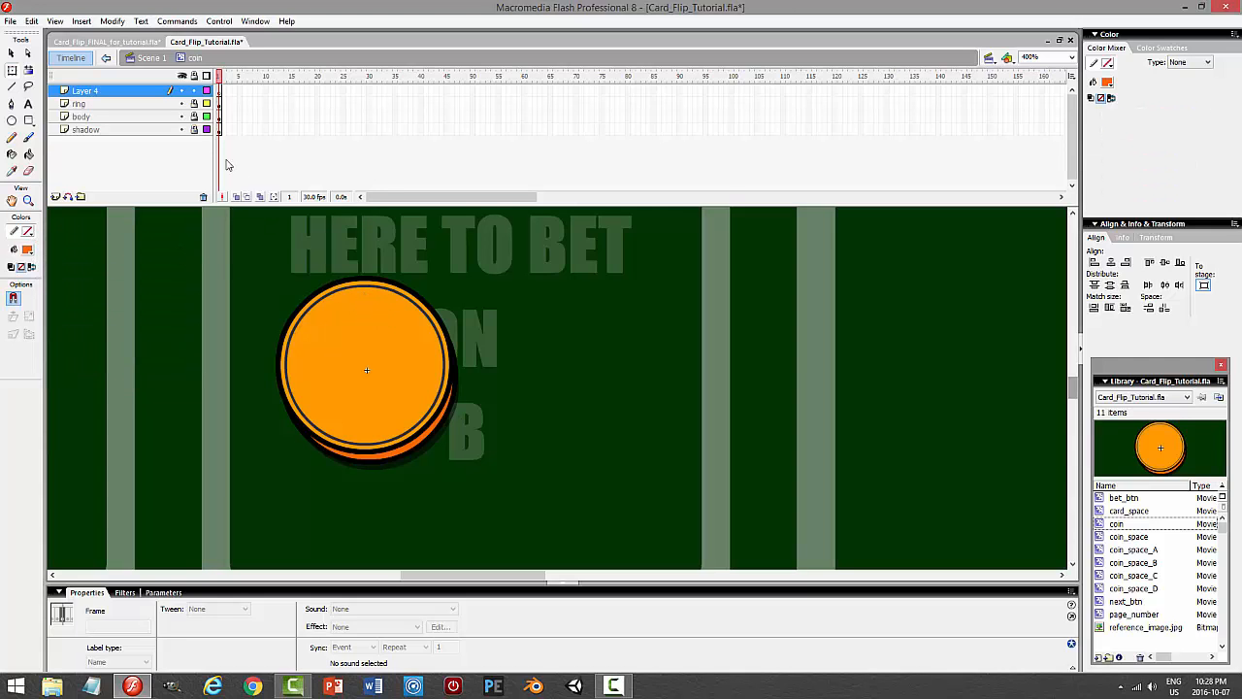
Draw a small dot about 3.2 px wide just inside the ring at the coin's upper edge and select it.
click(11, 120)
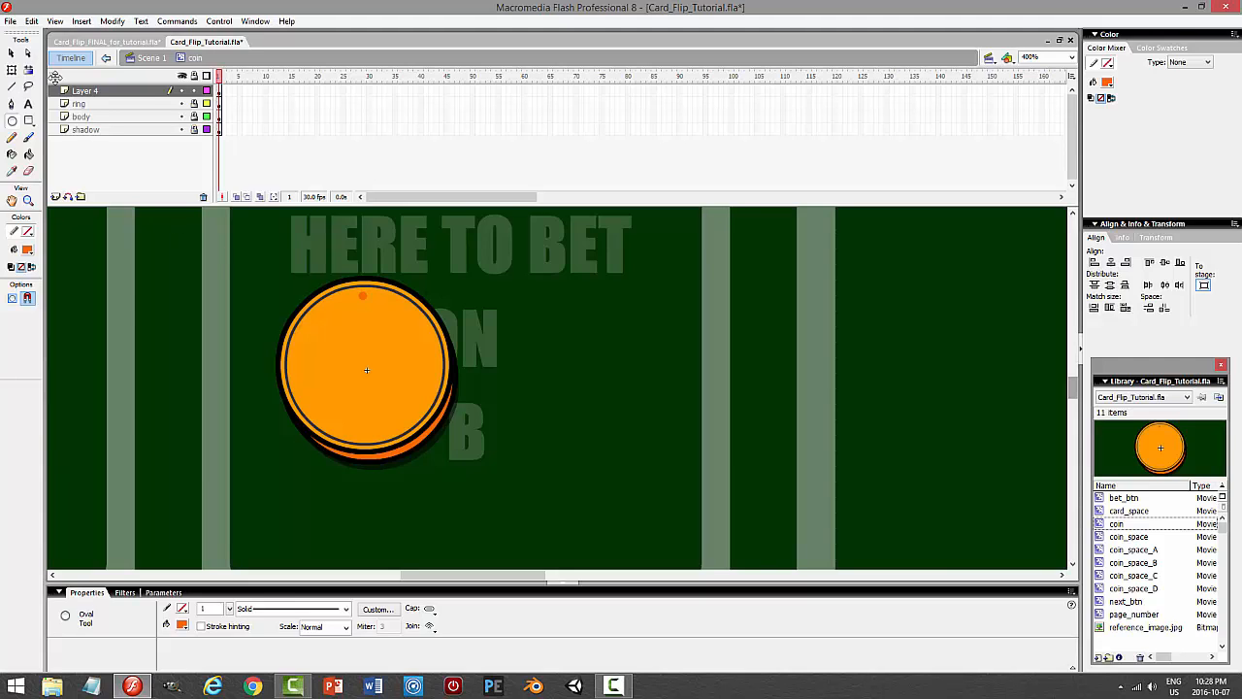
click(11, 54)
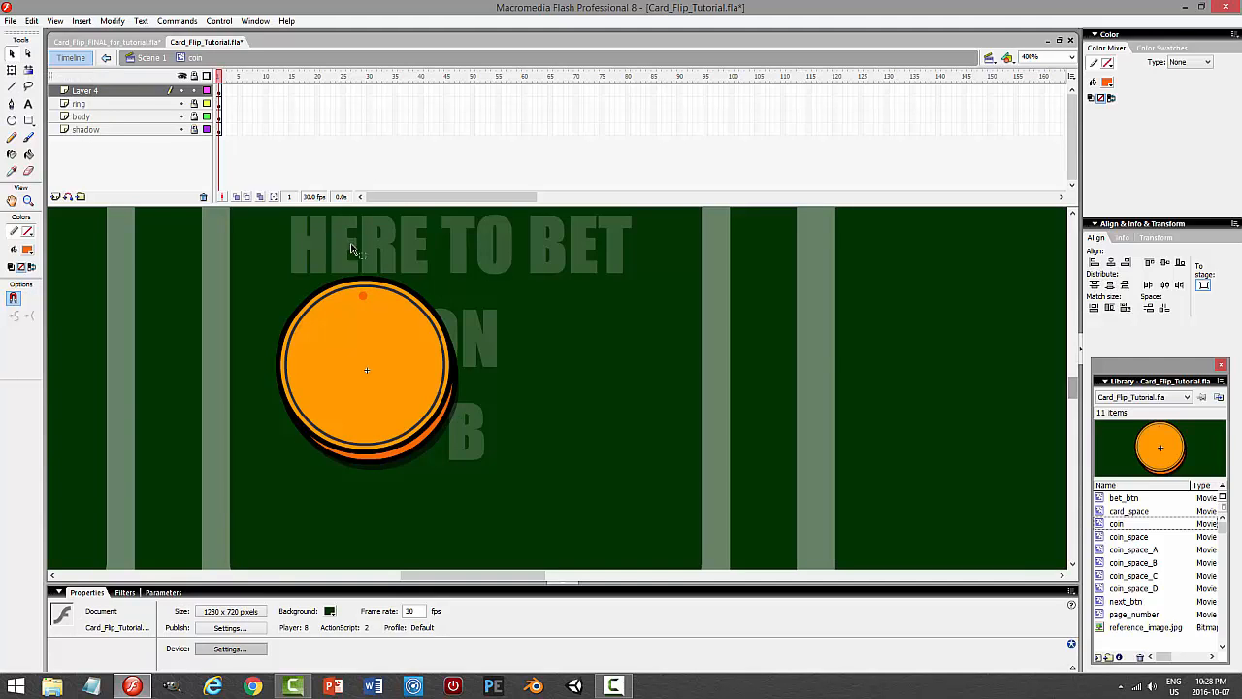
click(363, 298)
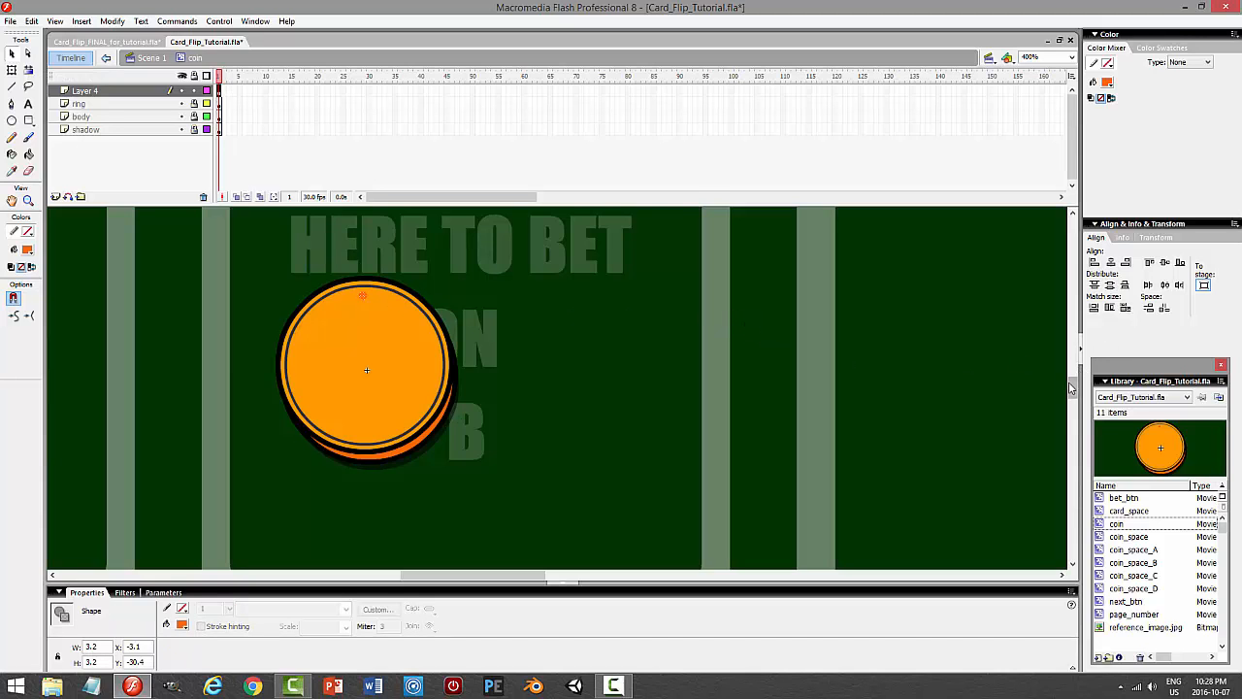
Check the dots on the reference image's coins and change the selected dot's fill to white (#FFFFFF).
drag(1071, 388, 1072, 228)
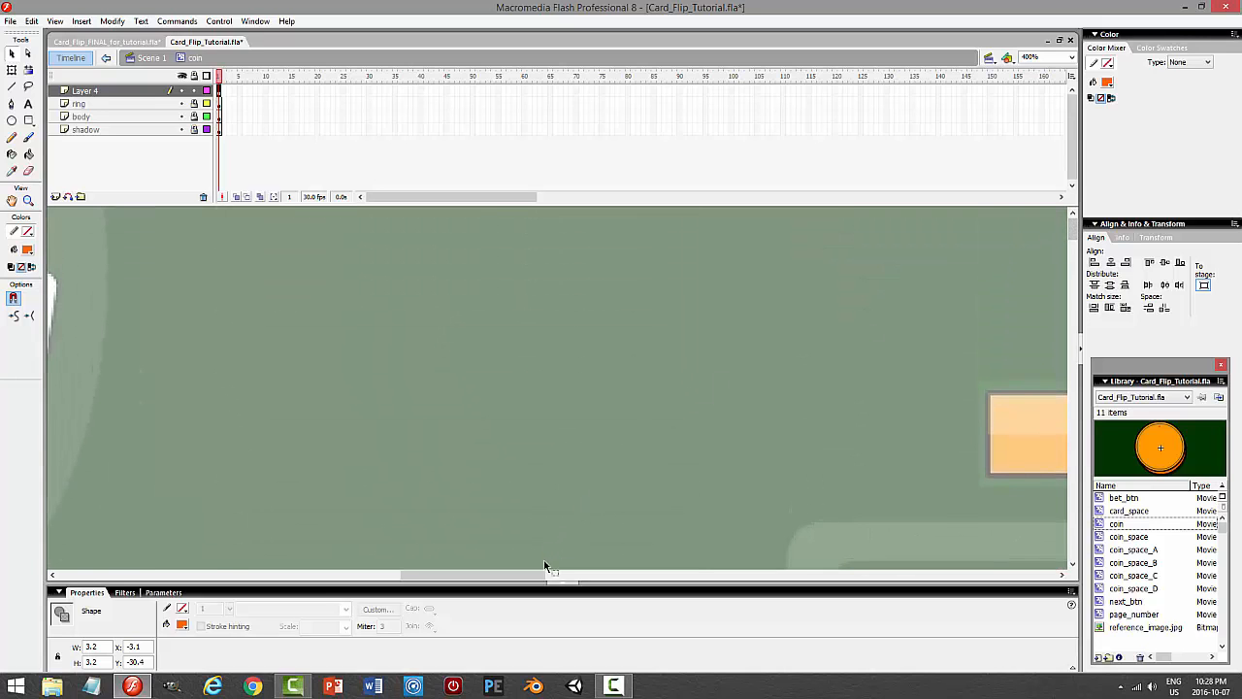
drag(544, 573, 482, 580)
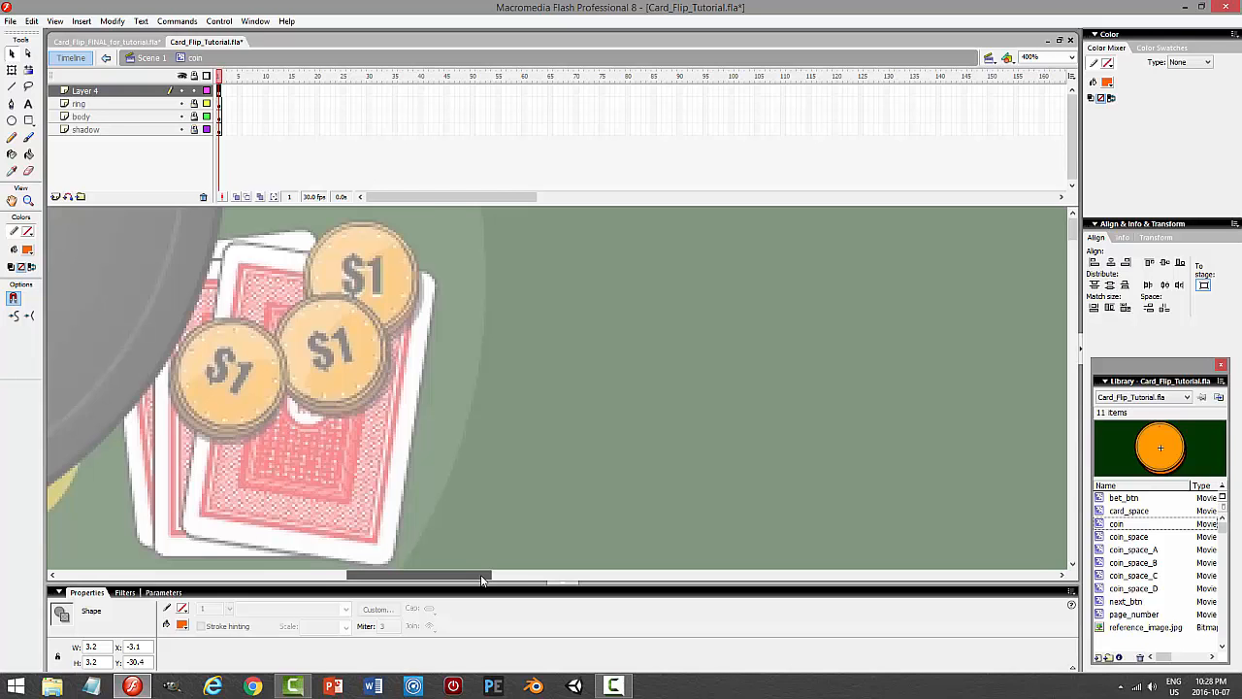
drag(482, 579, 488, 580)
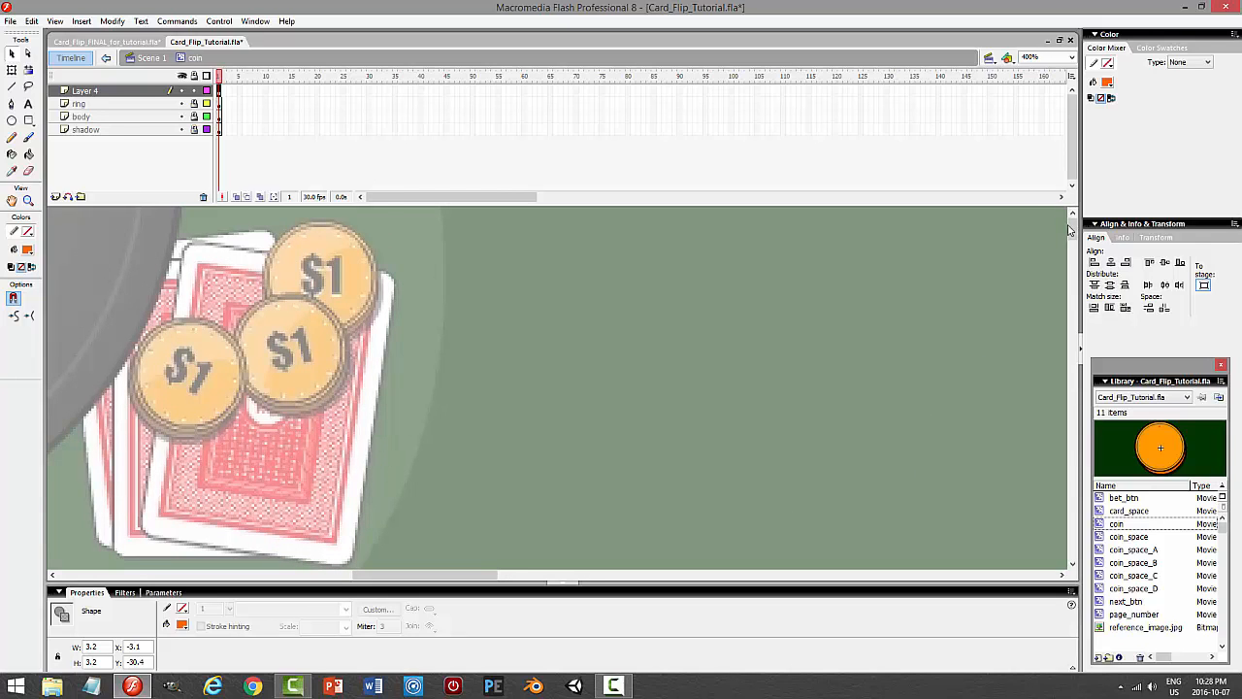
drag(1070, 229, 1065, 369)
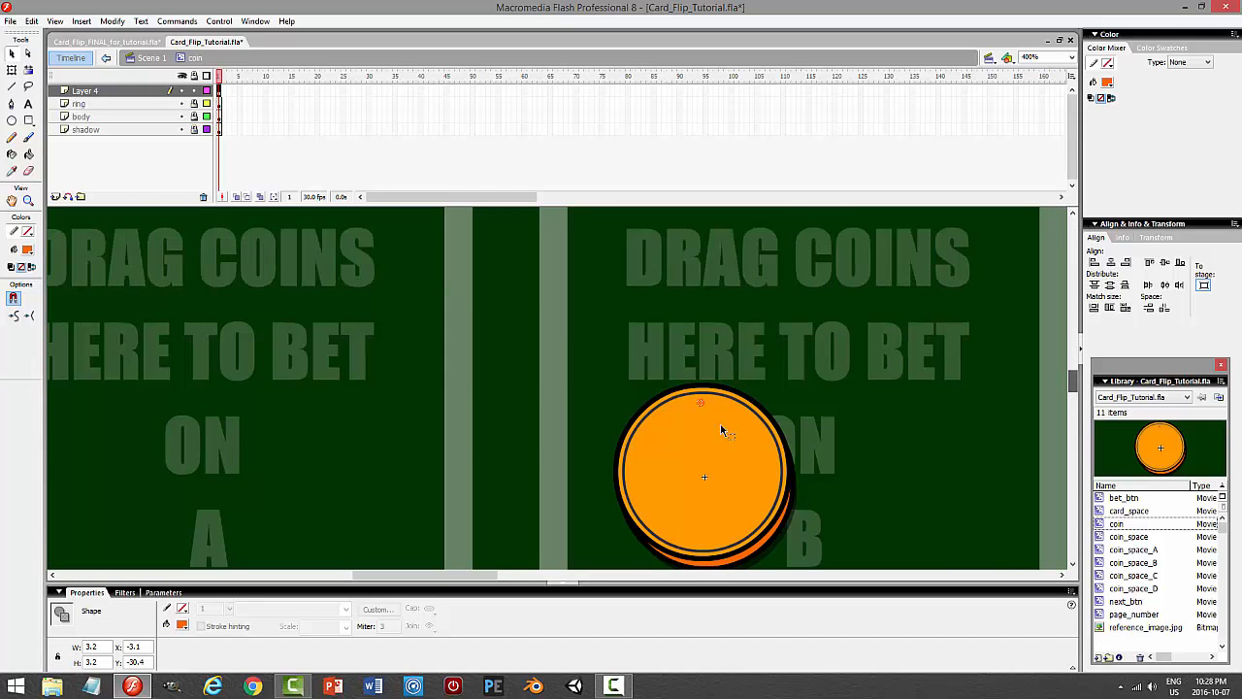
click(31, 251)
click(21, 327)
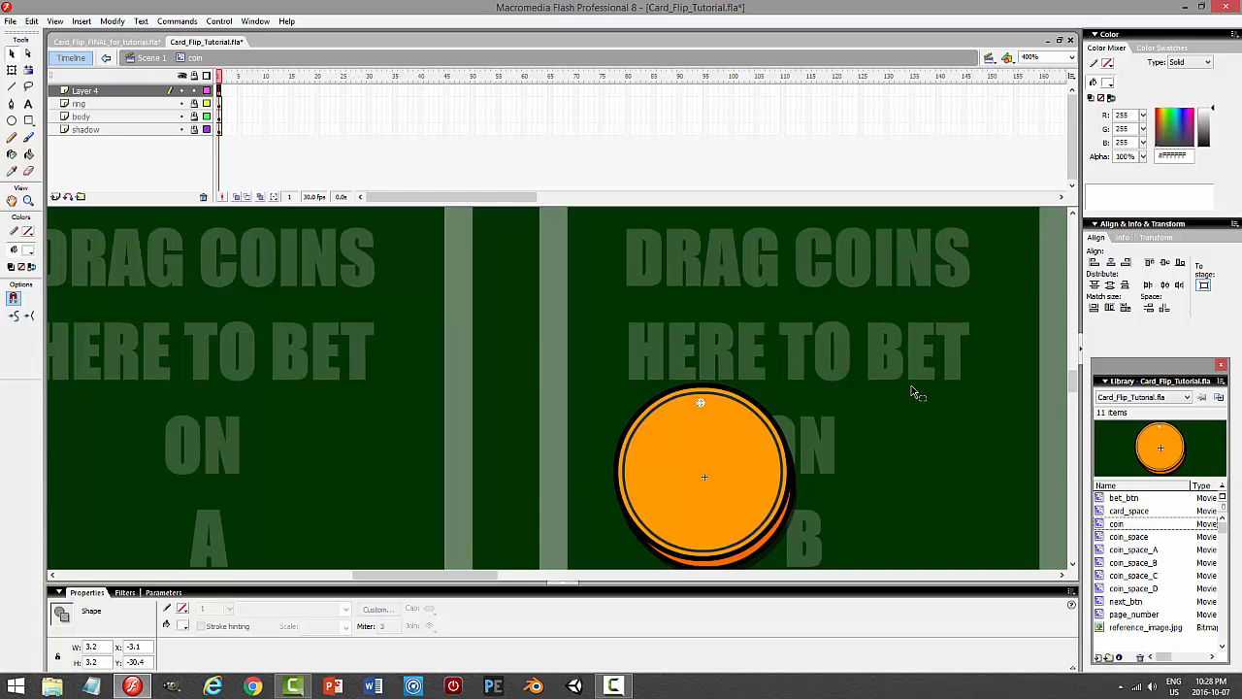
Centre the white dot horizontally on the coin and place it just inside the ring at X -1.6, Y -30.1.
key(Left)
key(Down)
click(1111, 262)
key(ctrl+alt+5)
key(shift+Up)
key(shift+Up)
key(shift+Up)
key(shift+Up)
key(shift+Up)
key(shift+Up)
Copy the white dot and paste the copy in place.
click(31, 21)
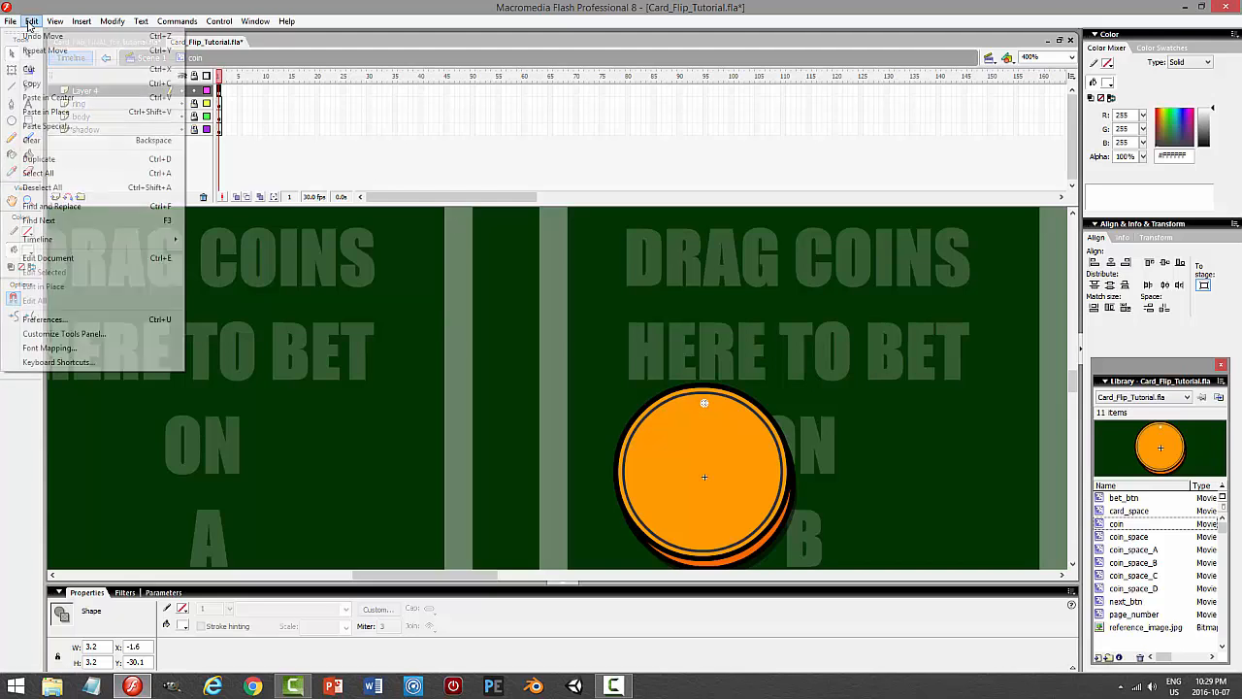
click(51, 89)
click(35, 24)
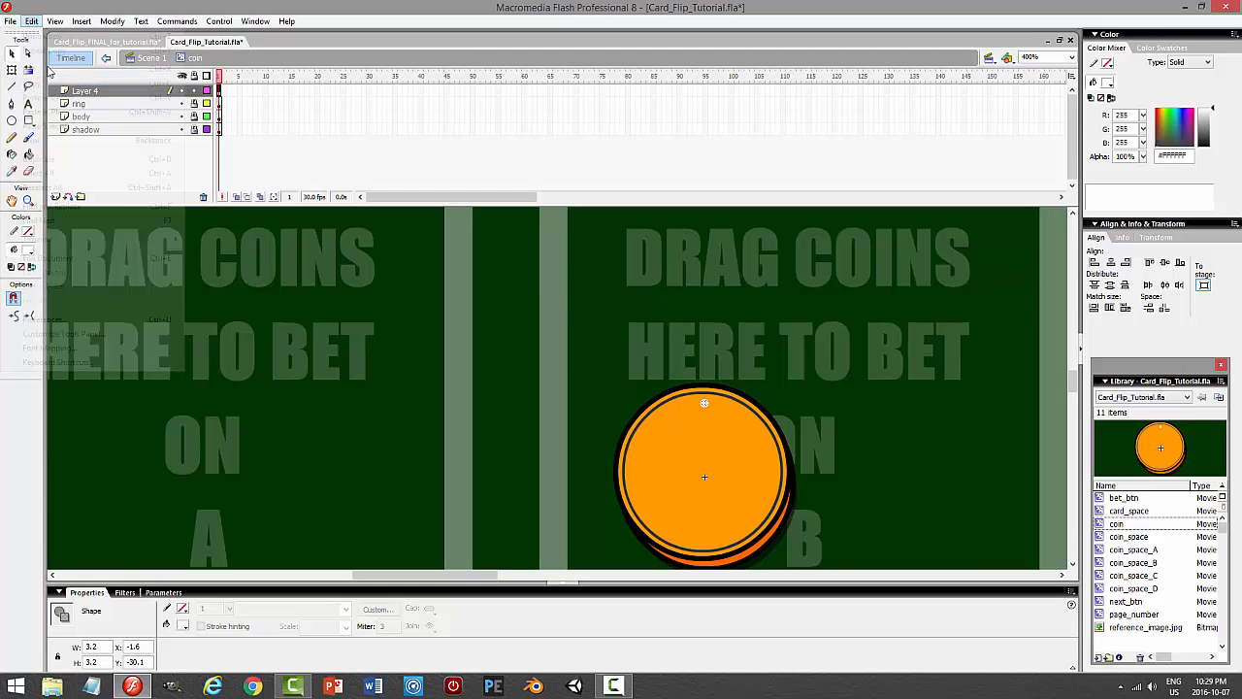
click(46, 112)
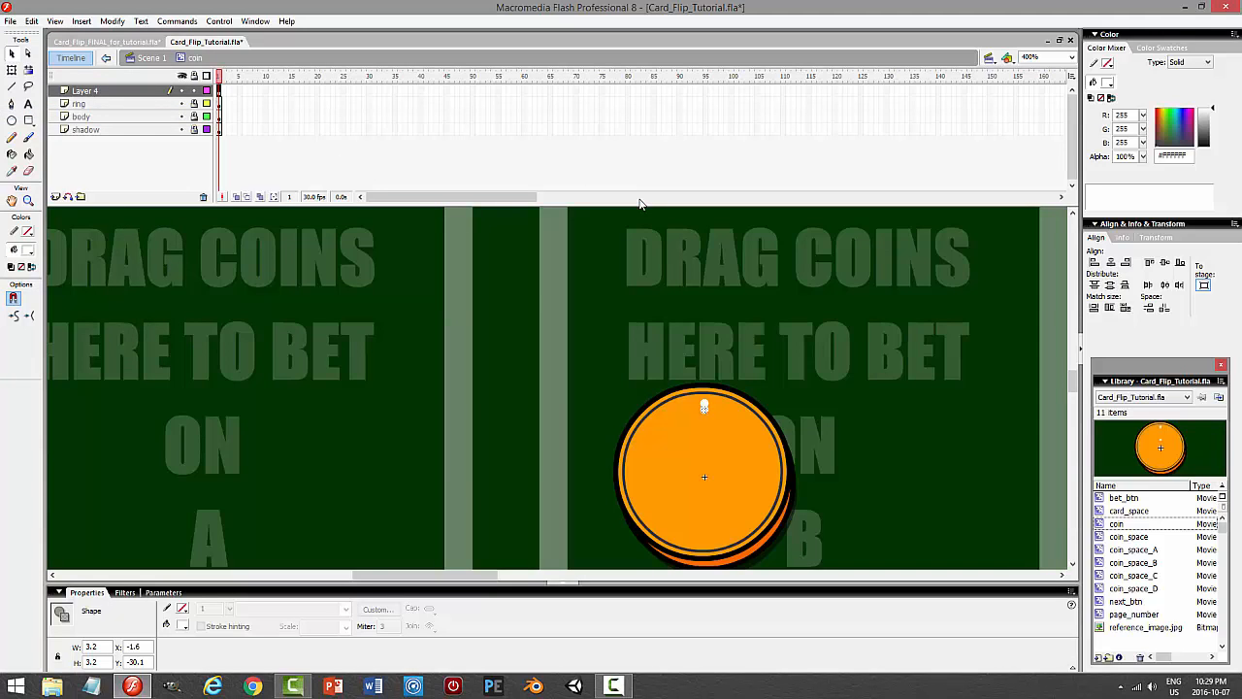
Move the pasted dot straight down until it sits just inside the ring at the coin's lower edge.
key(shift+Down)
key(shift+Down)
key(shift+Down)
key(shift+Down)
key(shift+Down)
key(shift+Down)
key(shift+Down)
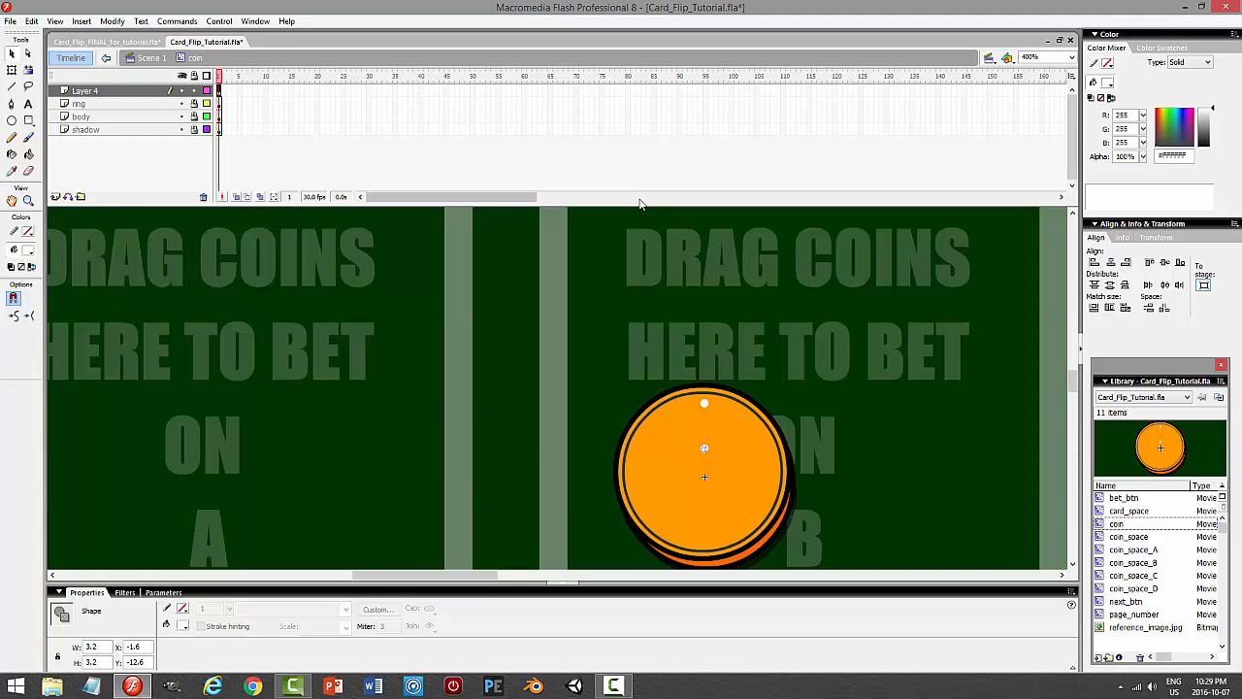
key(shift+Down)
key(shift+Down)
key(shift+Down)
key(shift+Down)
key(shift+Down)
key(shift+Down)
key(shift+Down)
key(shift+Down)
key(shift+Down)
key(shift+Down)
key(shift+Down)
key(shift+Down)
key(shift+Down)
key(shift+Down)
Copy both dots on Layer 4, paste them in place and rotate the copies 90° clockwise.
click(88, 93)
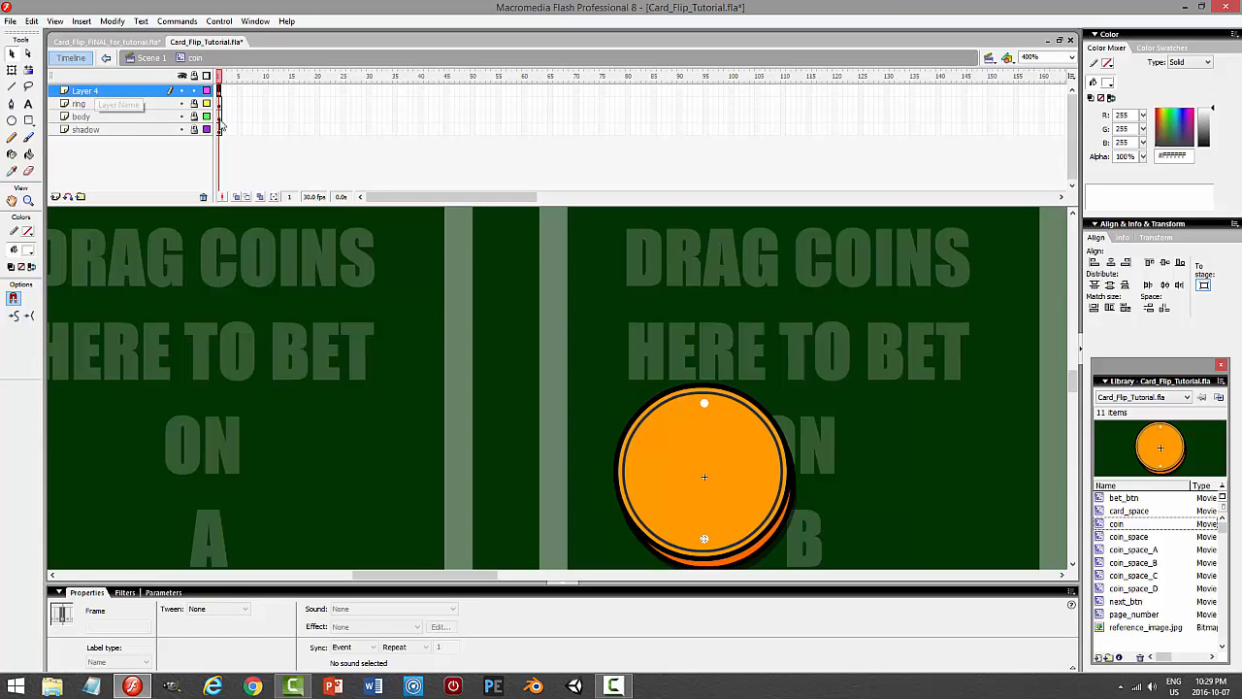
click(32, 20)
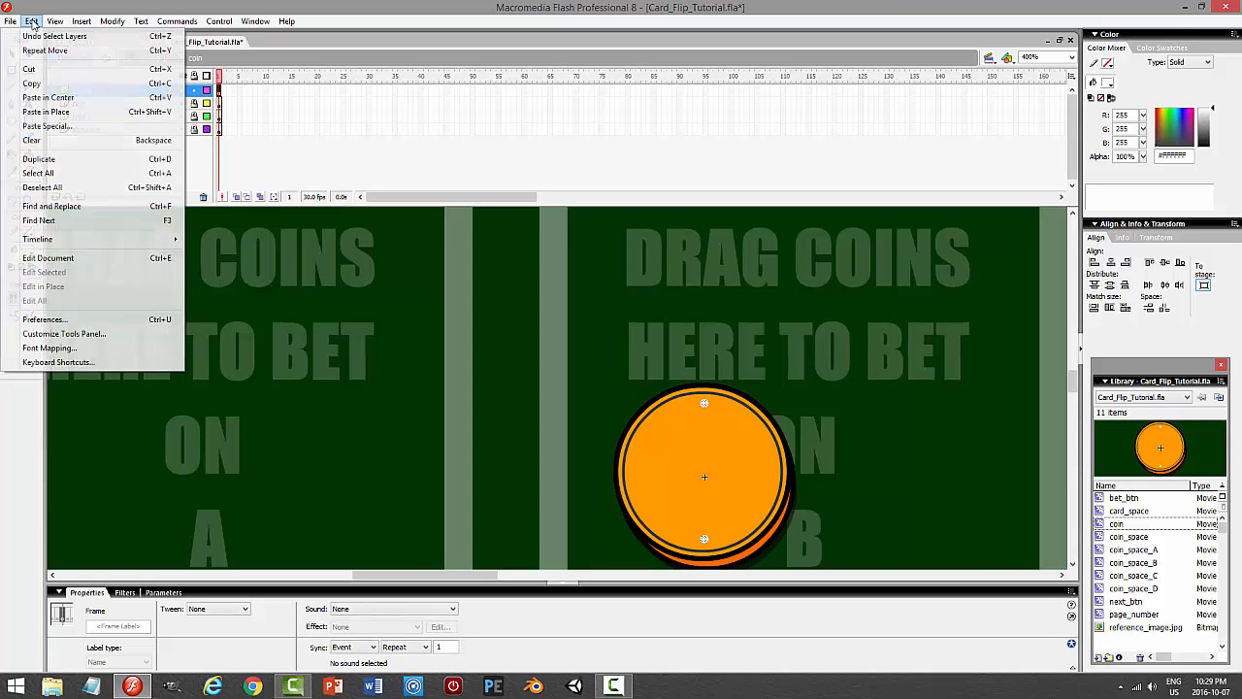
click(45, 85)
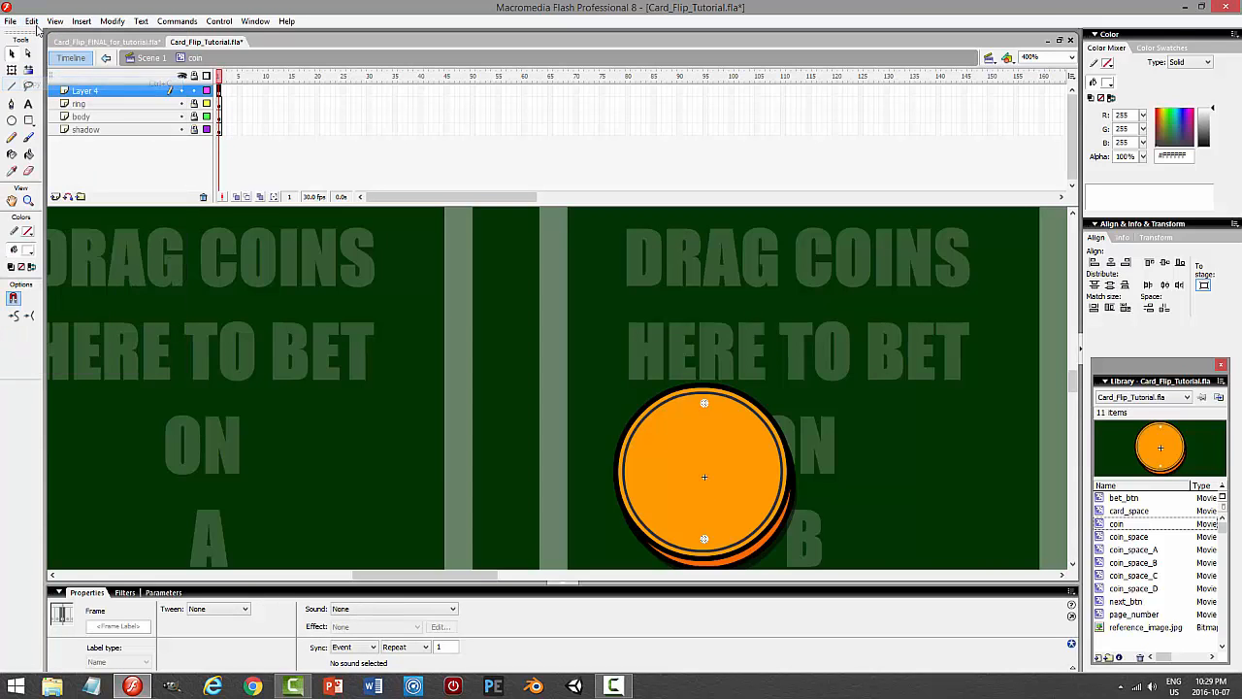
click(32, 21)
click(55, 113)
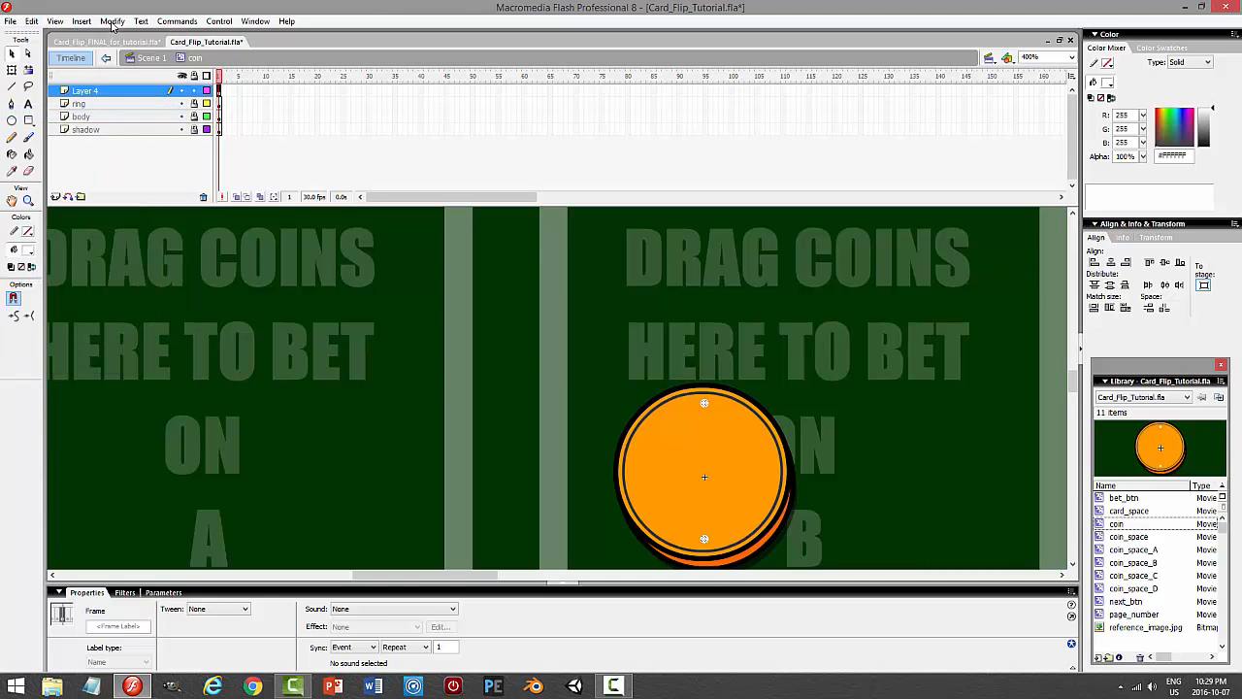
click(111, 20)
mouse_move(71, 185)
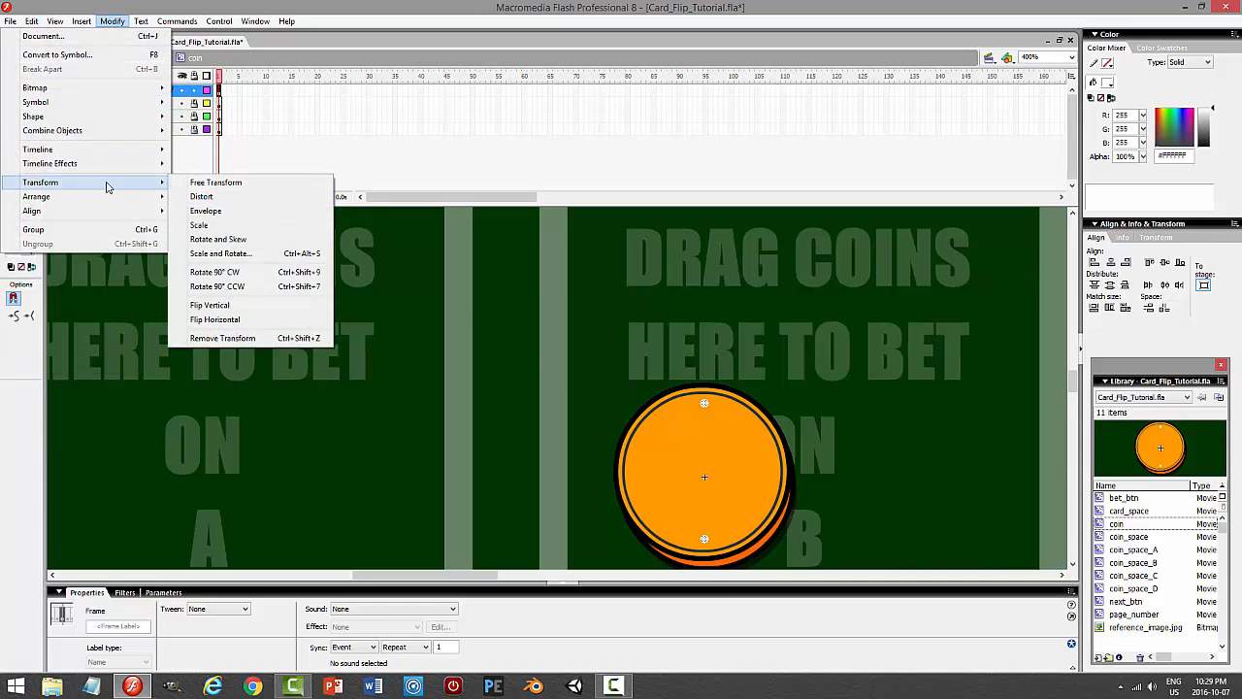
click(242, 273)
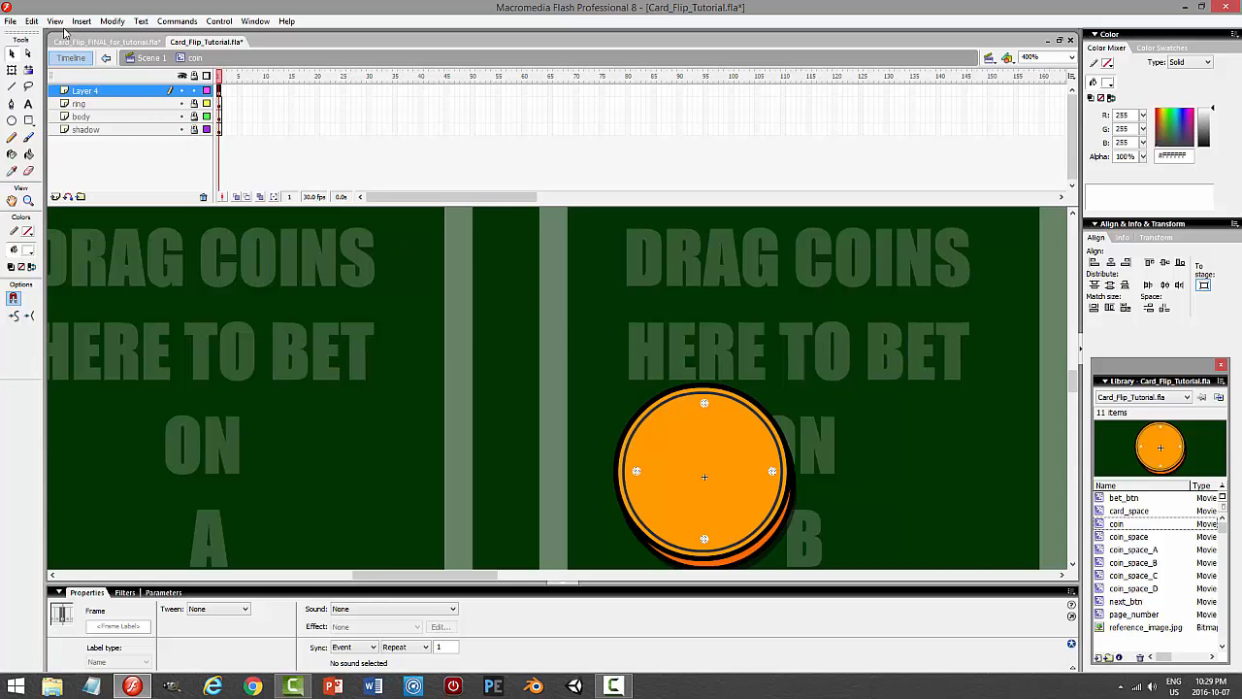
Copy the four dots, paste them in place and rotate the copies by 45 degrees.
click(32, 20)
click(36, 22)
click(68, 113)
click(112, 21)
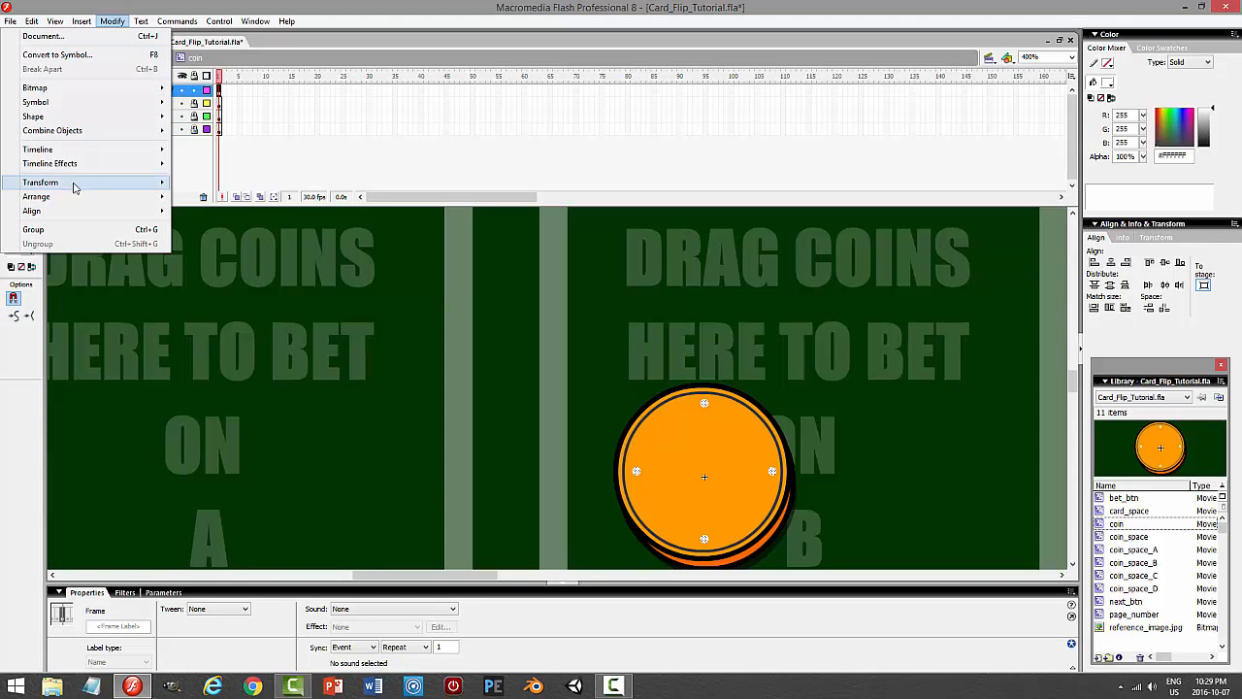
mouse_move(110, 189)
click(221, 254)
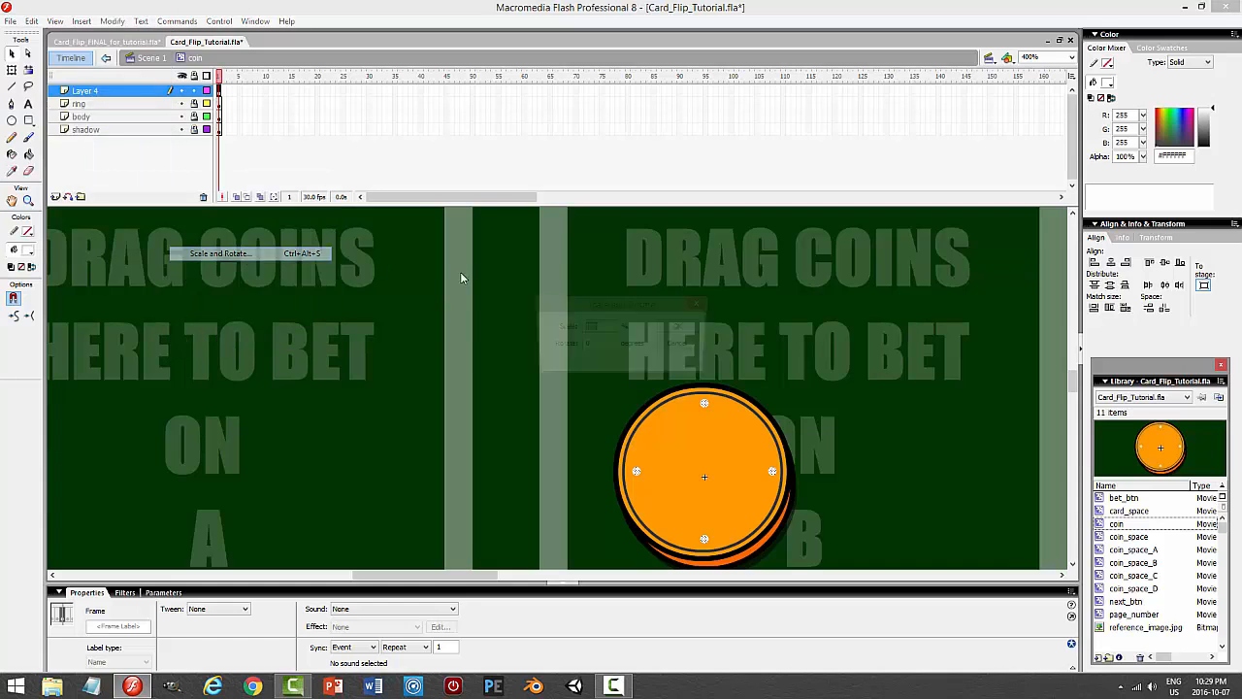
double_click(599, 345)
text(45)
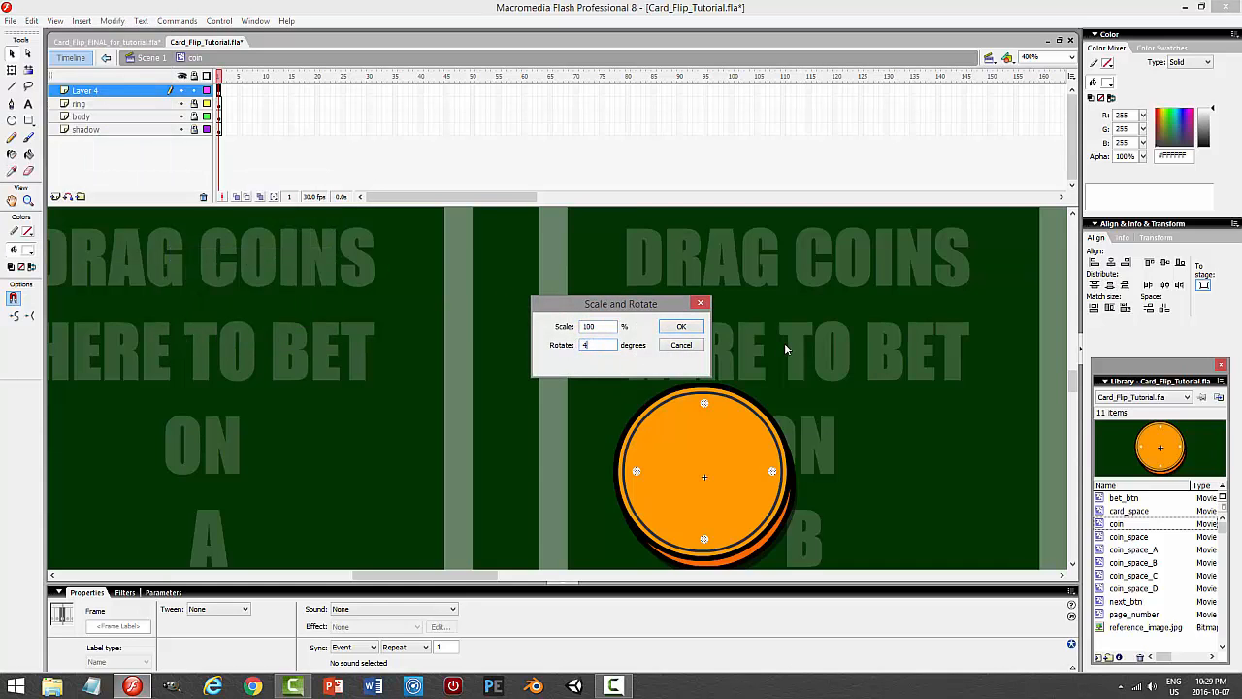
key(Return)
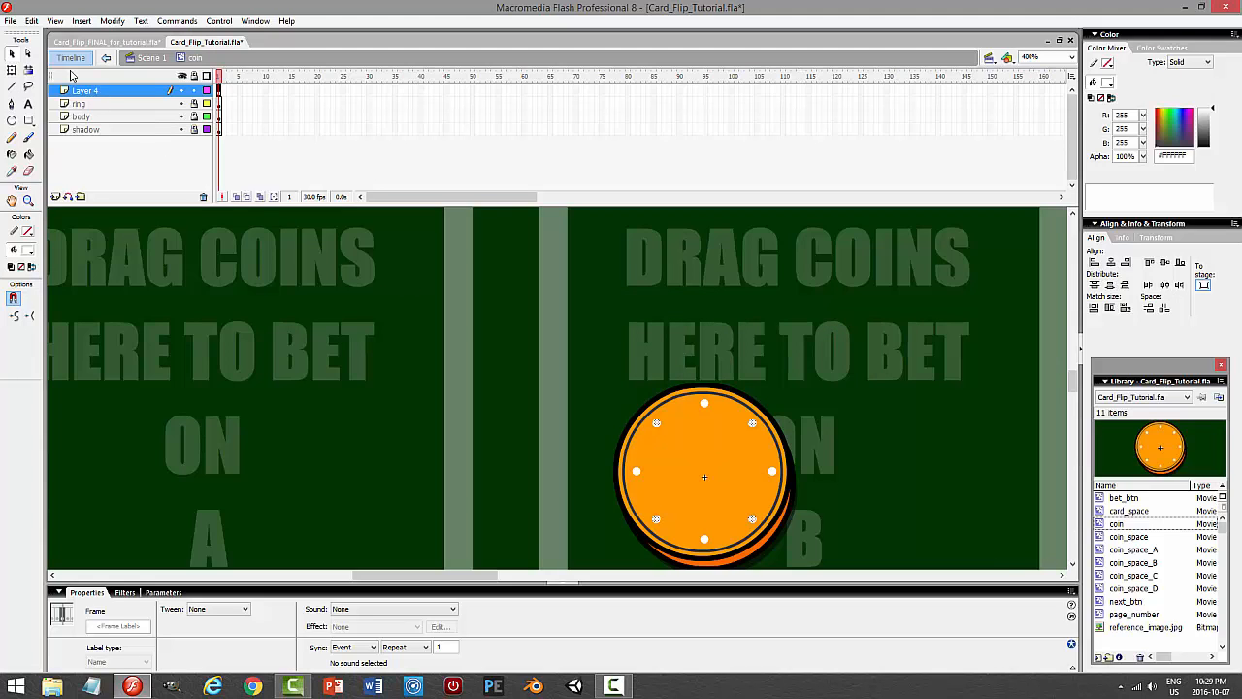
Copy the eight dots, paste them in place and rotate the copies by 22.5 degrees.
click(31, 20)
click(33, 22)
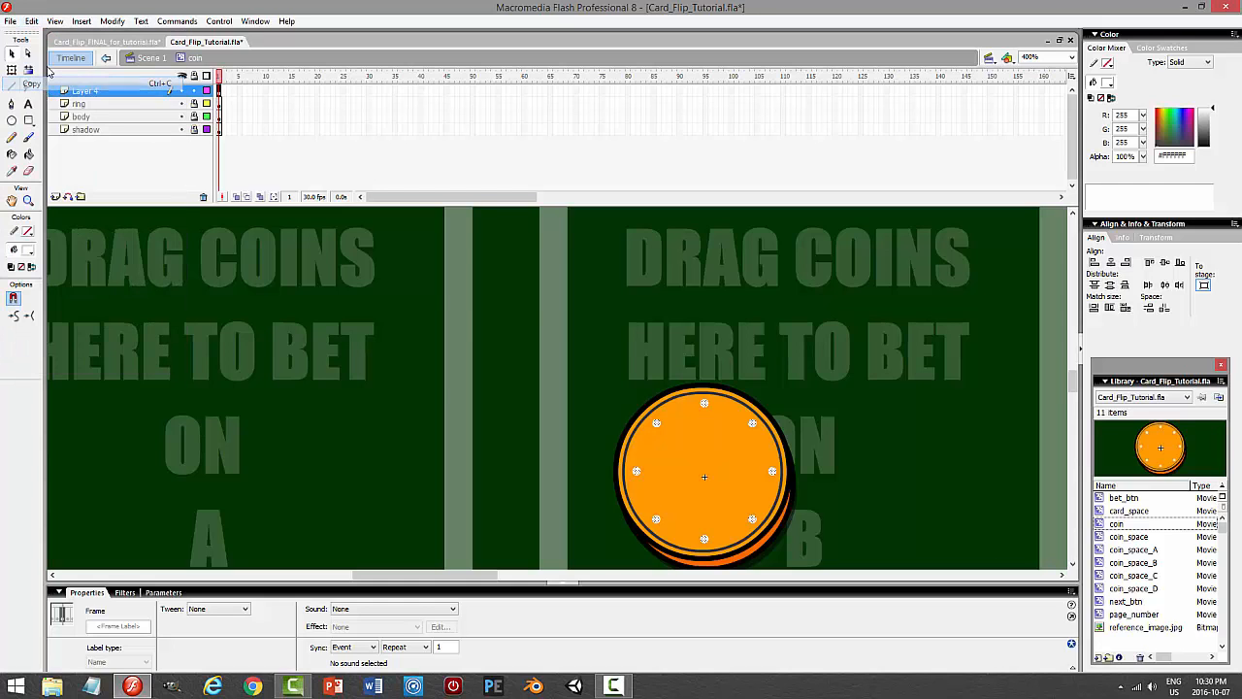
click(32, 20)
click(78, 112)
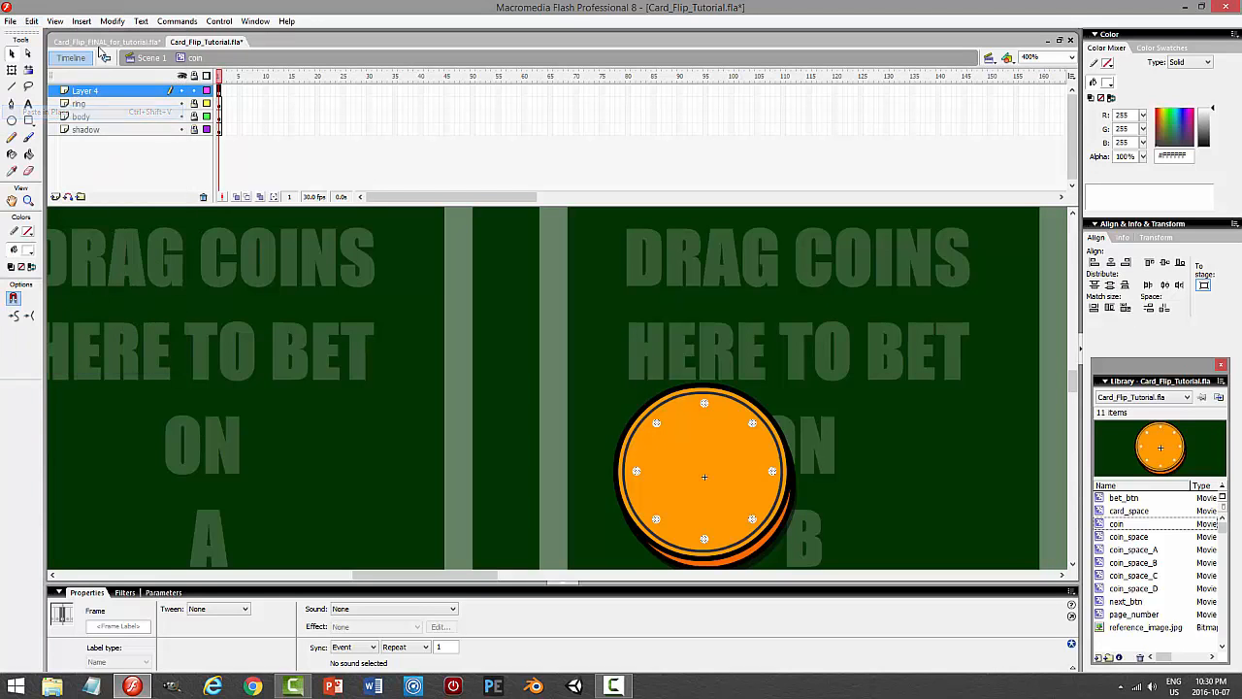
click(111, 21)
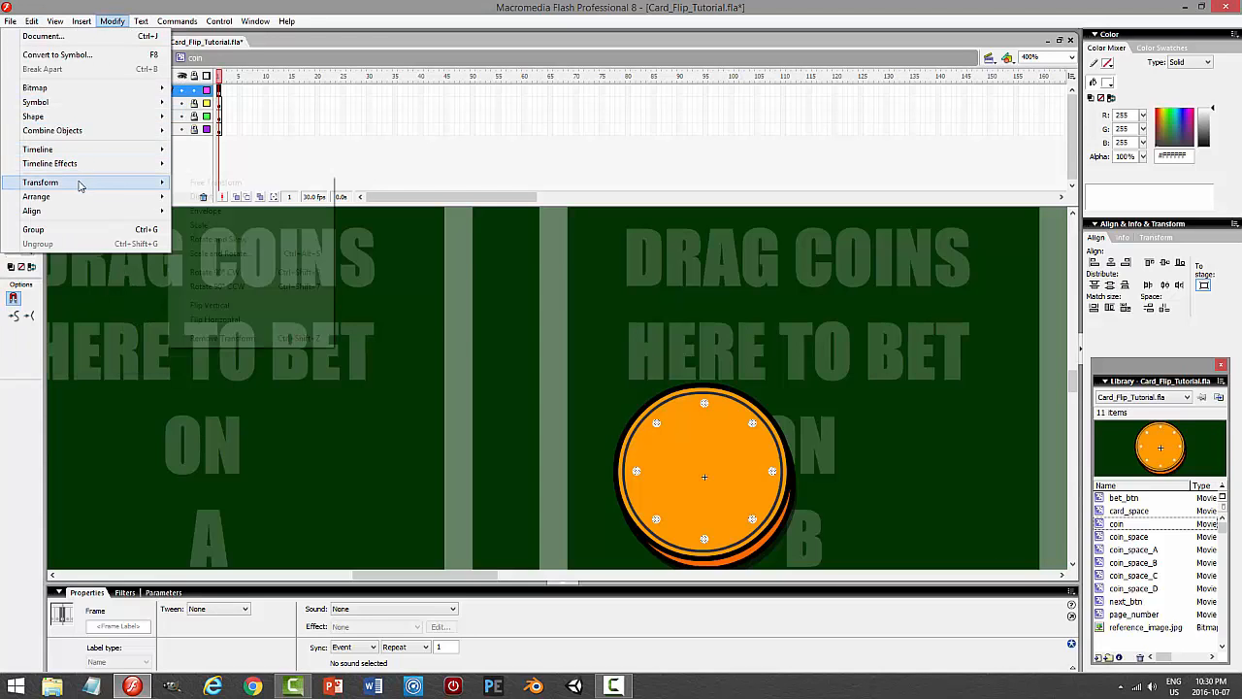
mouse_move(83, 183)
click(224, 255)
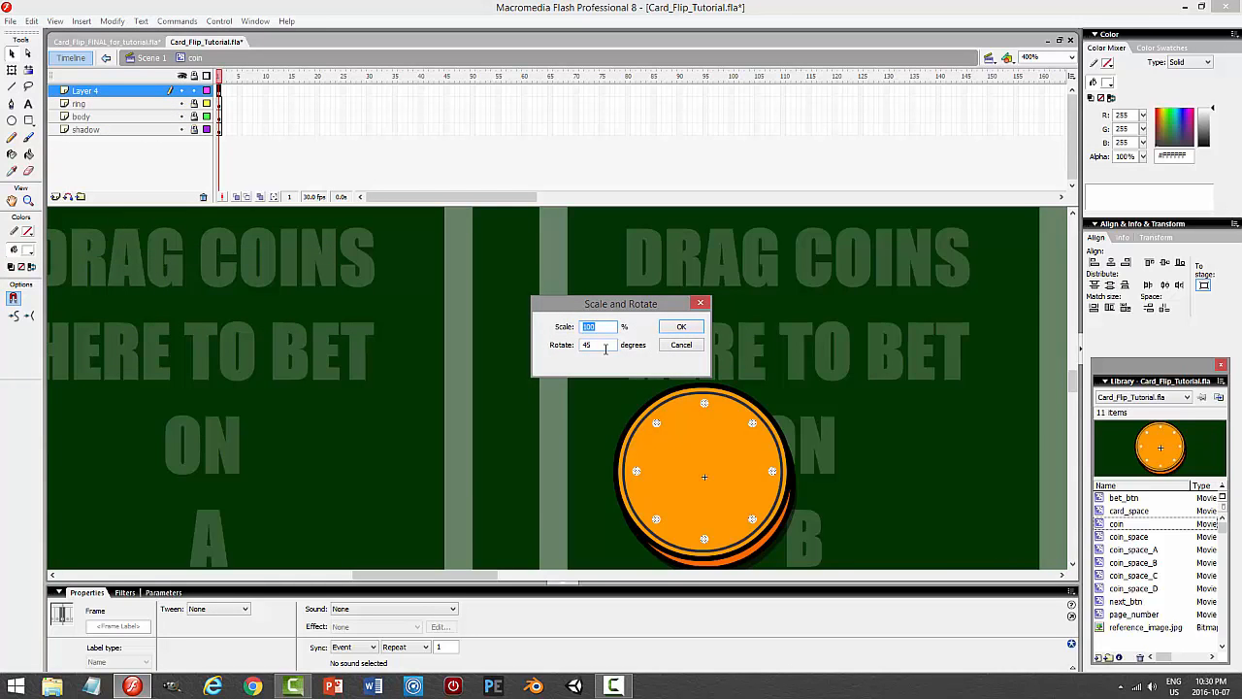
key(Tab)
text(22.5)
key(Return)
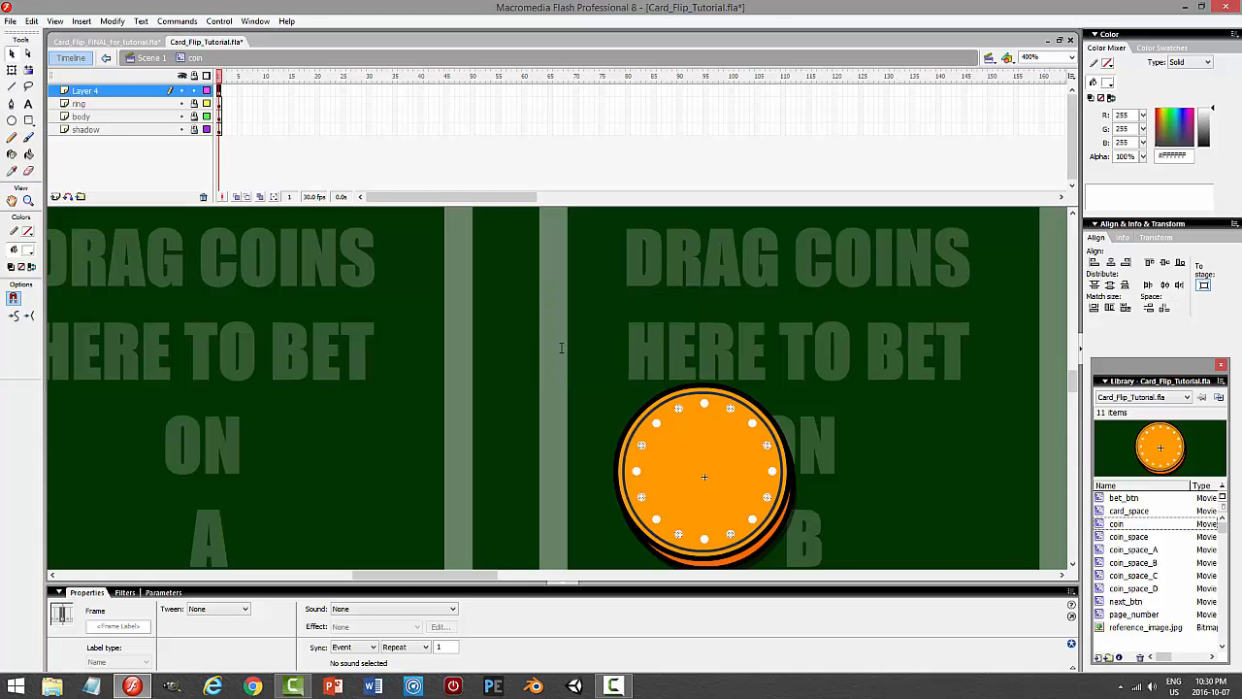
Rename Layer 4 to "dots".
click(859, 351)
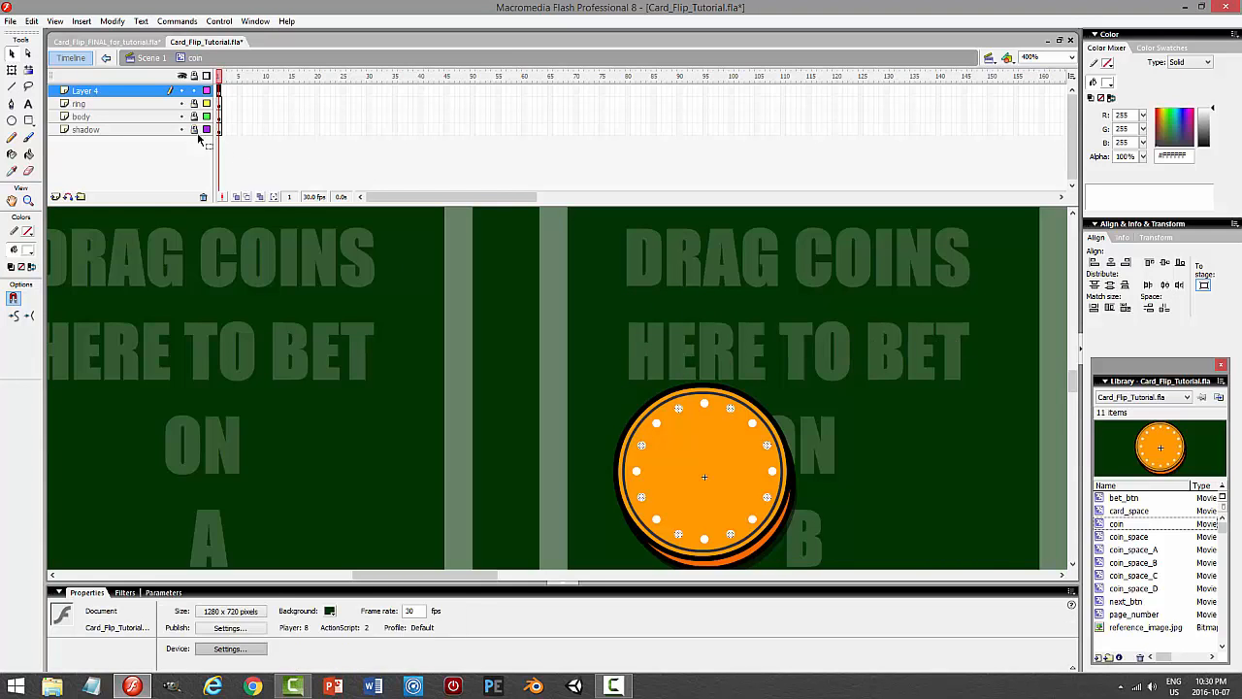
click(130, 92)
double_click(130, 91)
text(dot)
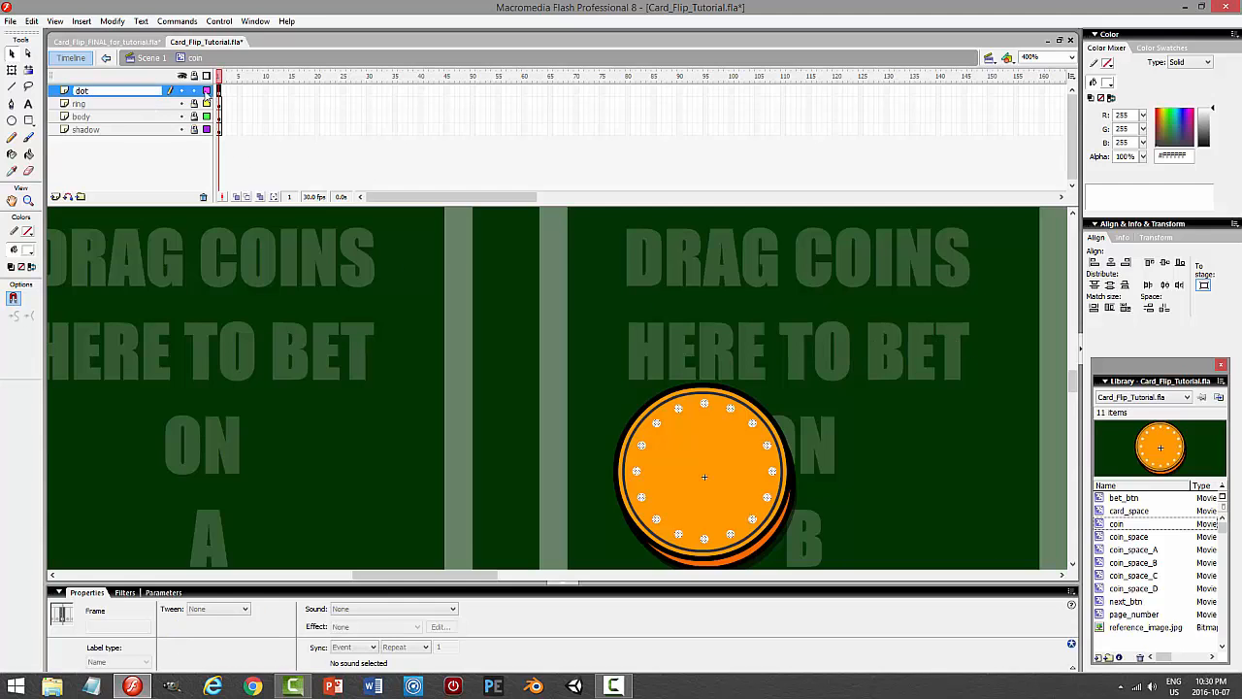
text(s)
key(Return)
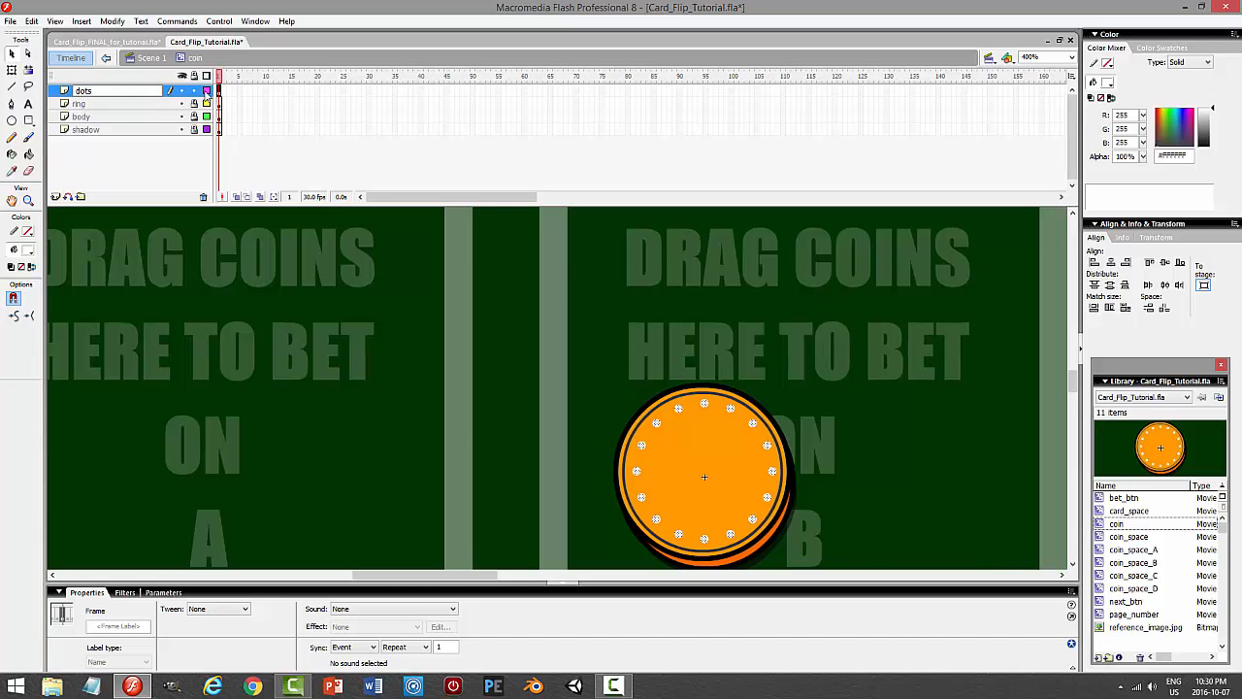
Save the document, then test the movie to check the coin and close the preview.
key(ctrl+s)
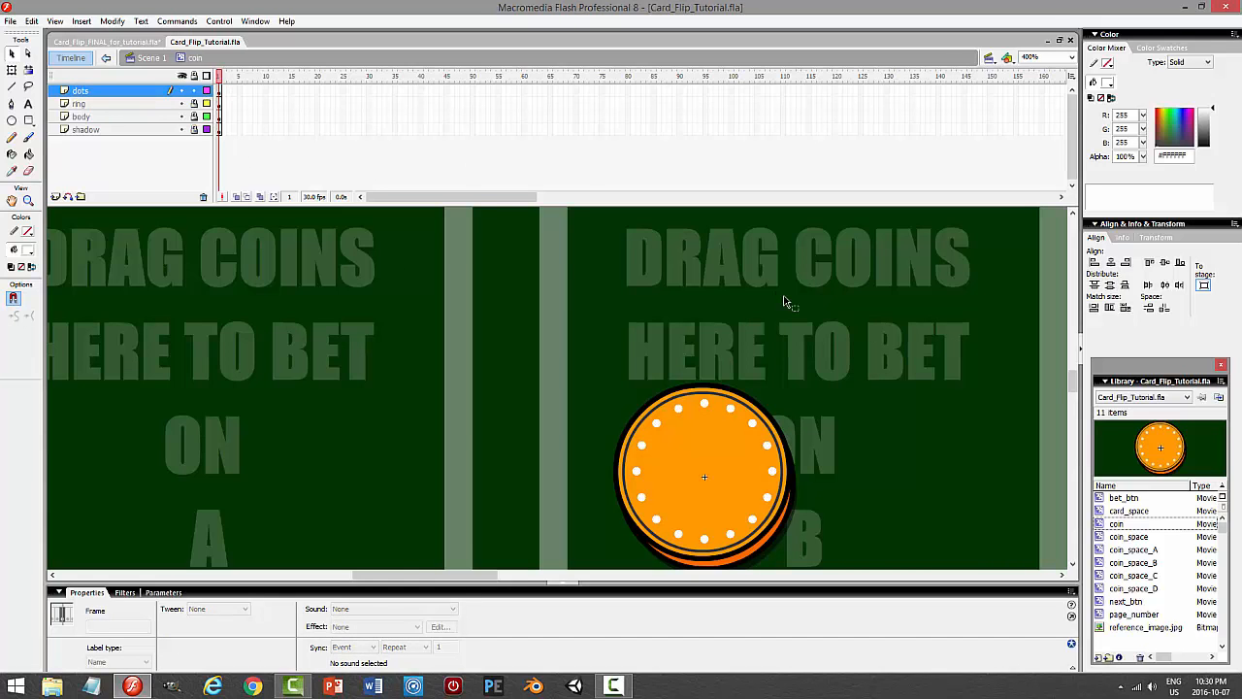
key(ctrl+Return)
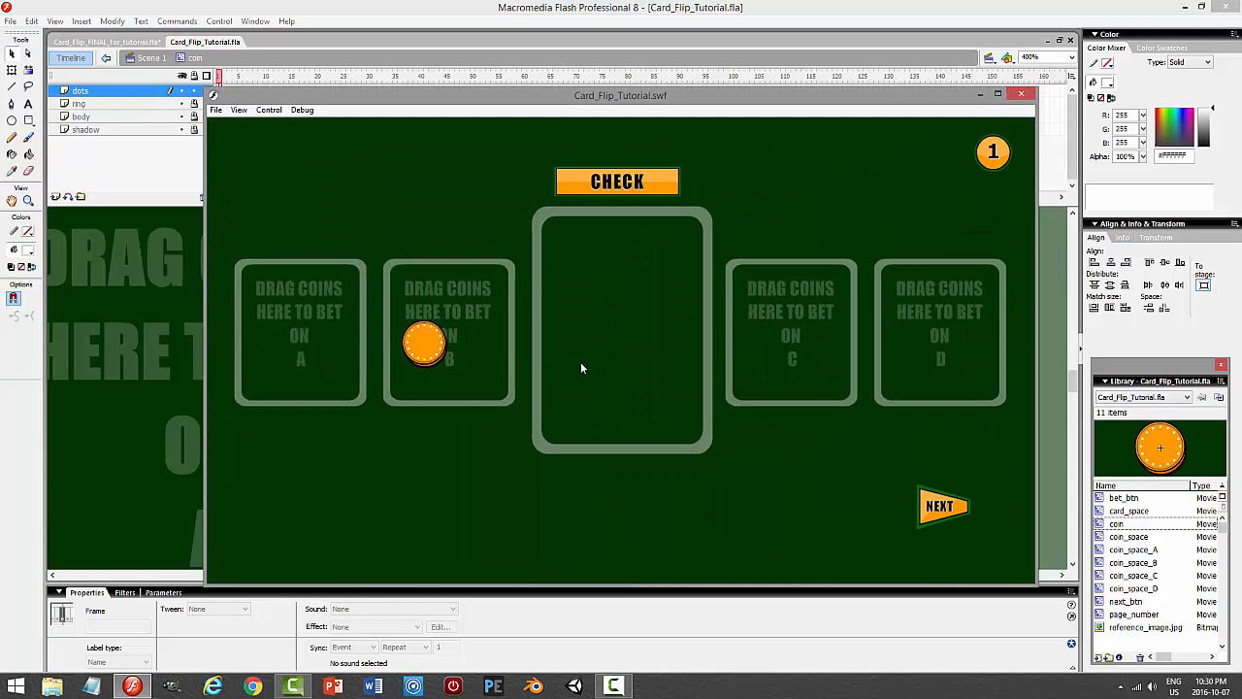
click(1020, 98)
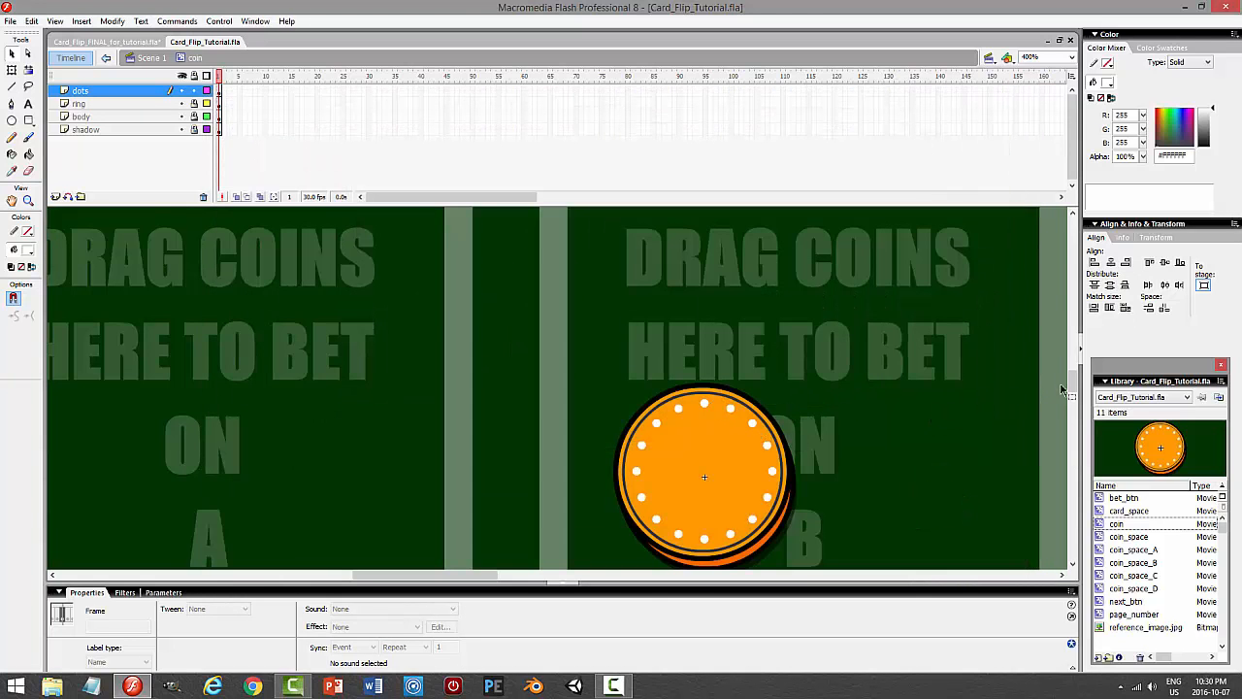
Copy all the white dots, paste them in place on a new layer above the dots layer and fill the copies with black (#000000).
drag(1073, 385, 1077, 388)
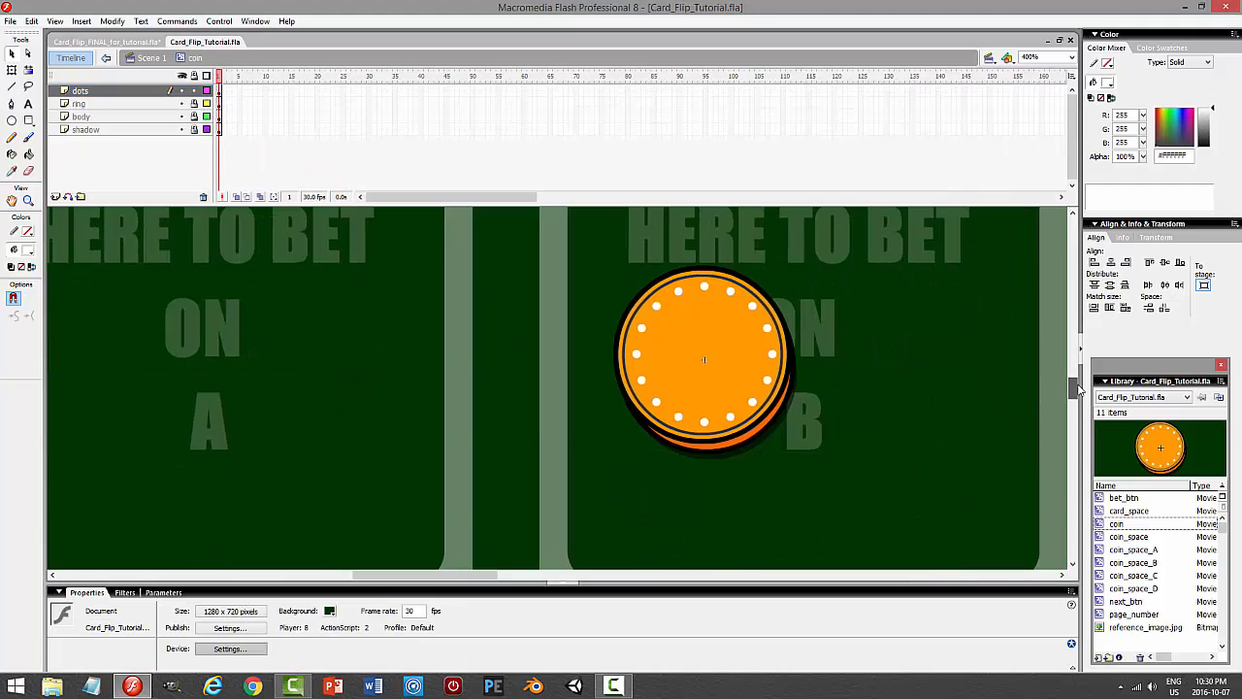
click(706, 289)
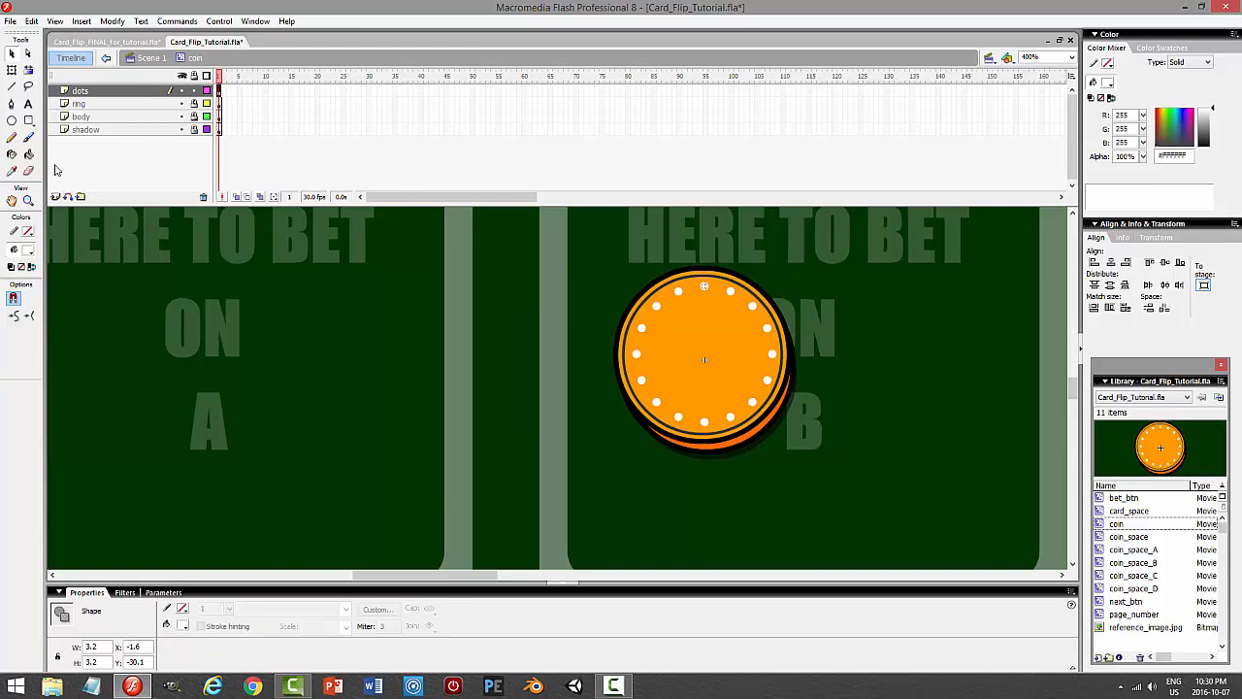
click(111, 92)
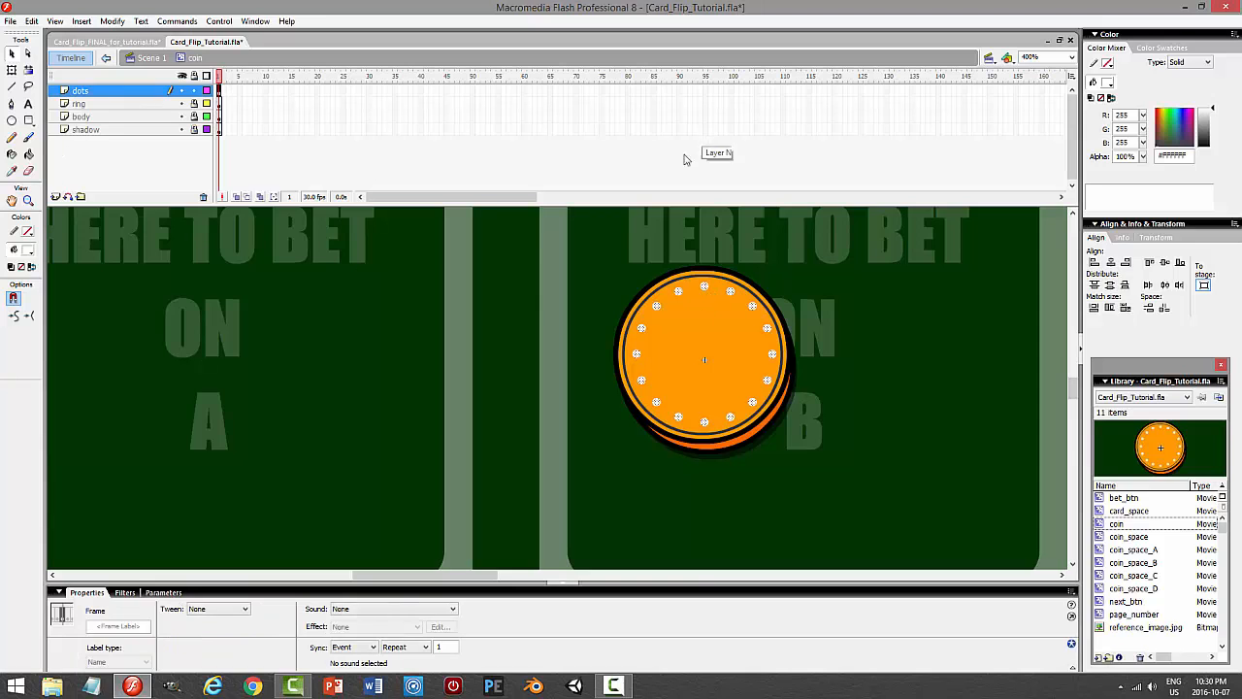
click(31, 21)
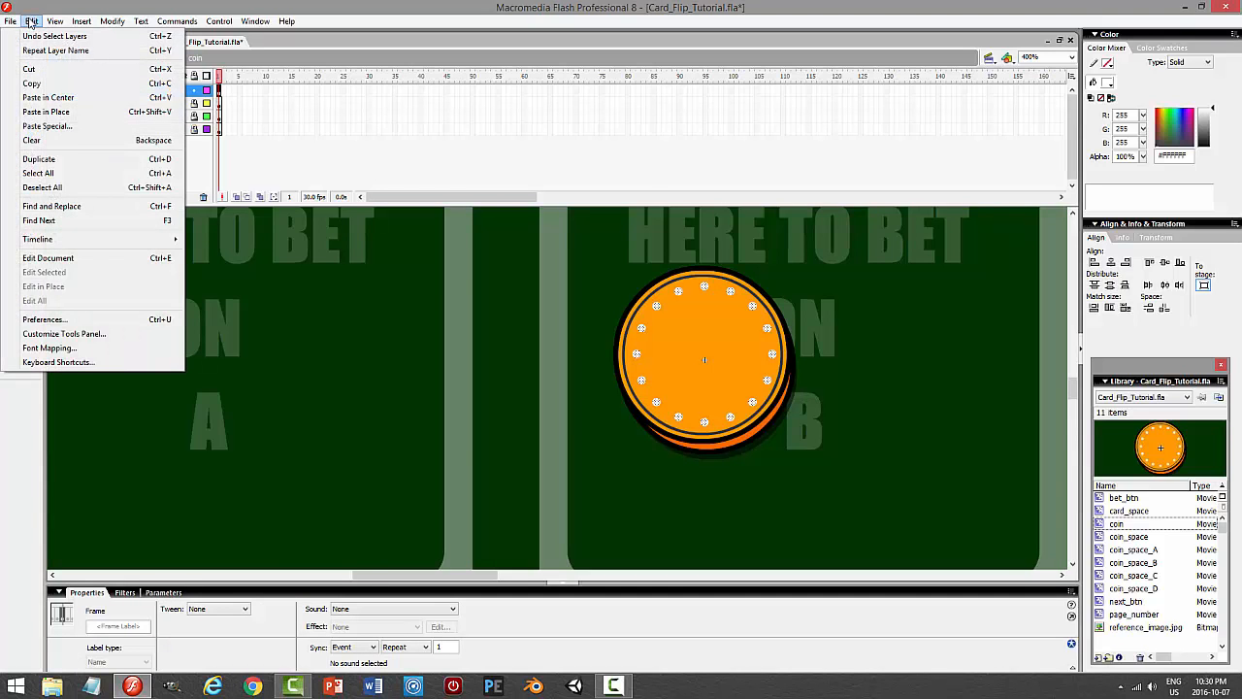
click(44, 84)
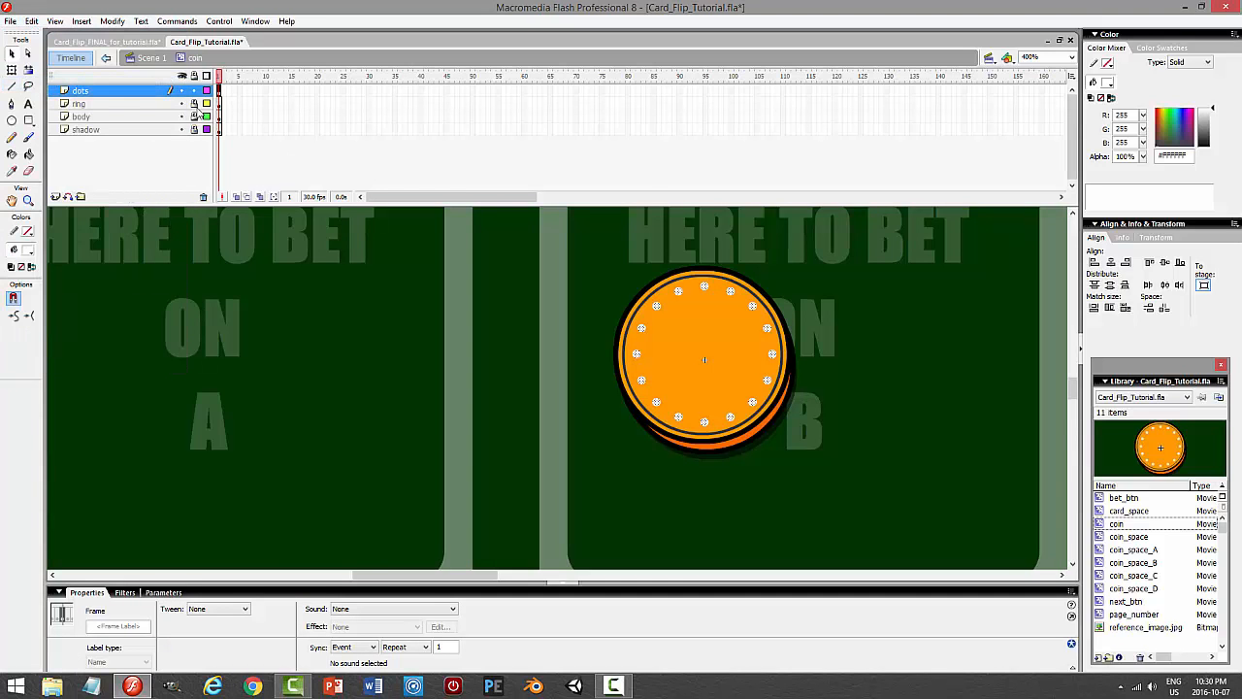
click(55, 196)
click(31, 21)
click(47, 97)
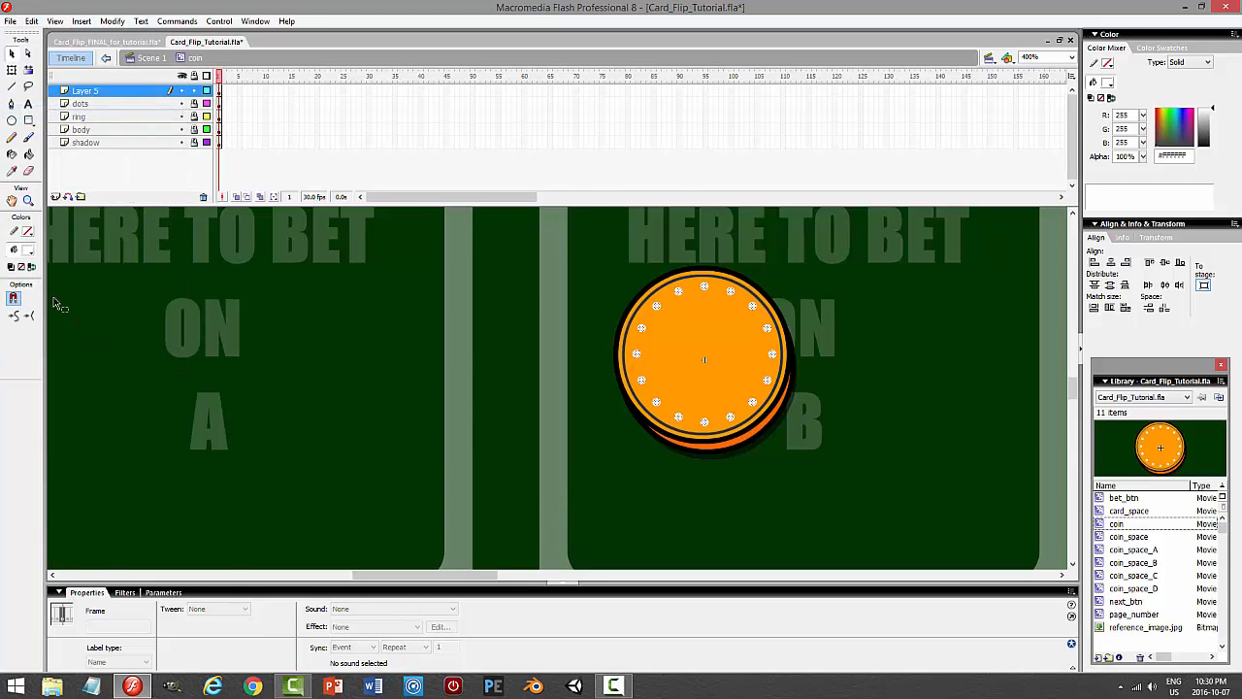
click(28, 251)
click(21, 282)
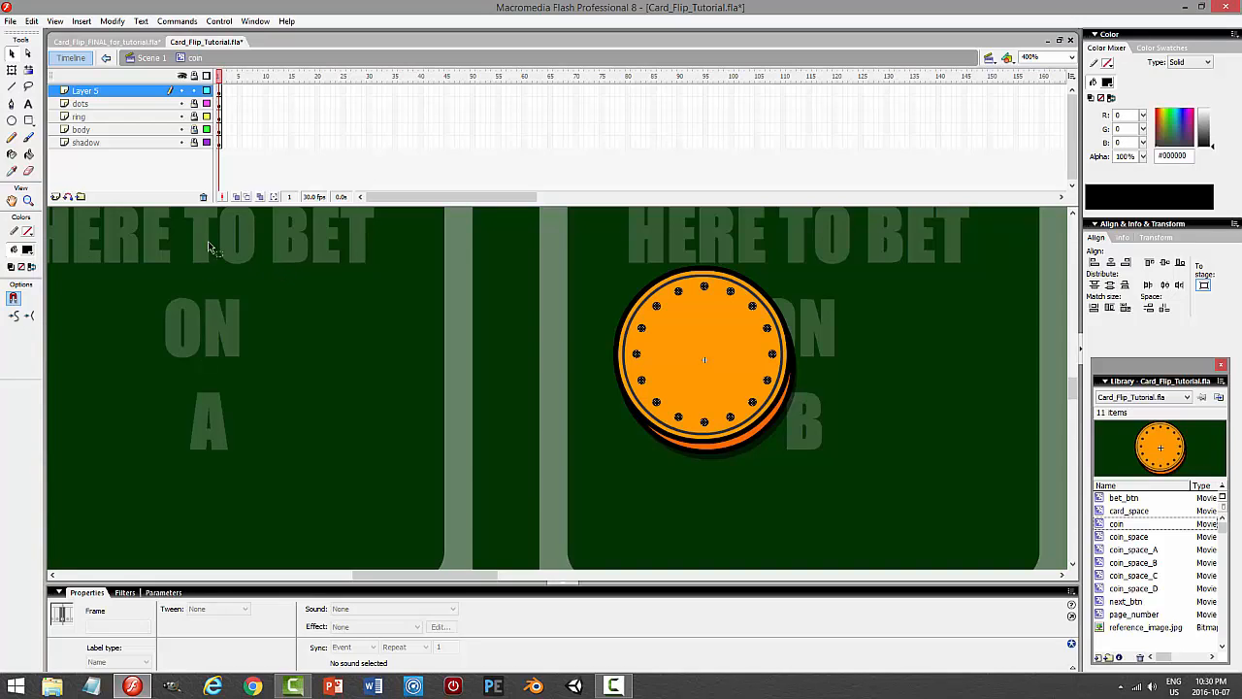
Rotate the black dots slightly clockwise with object snapping turned off, and test the movie to check the coin.
click(12, 54)
click(715, 302)
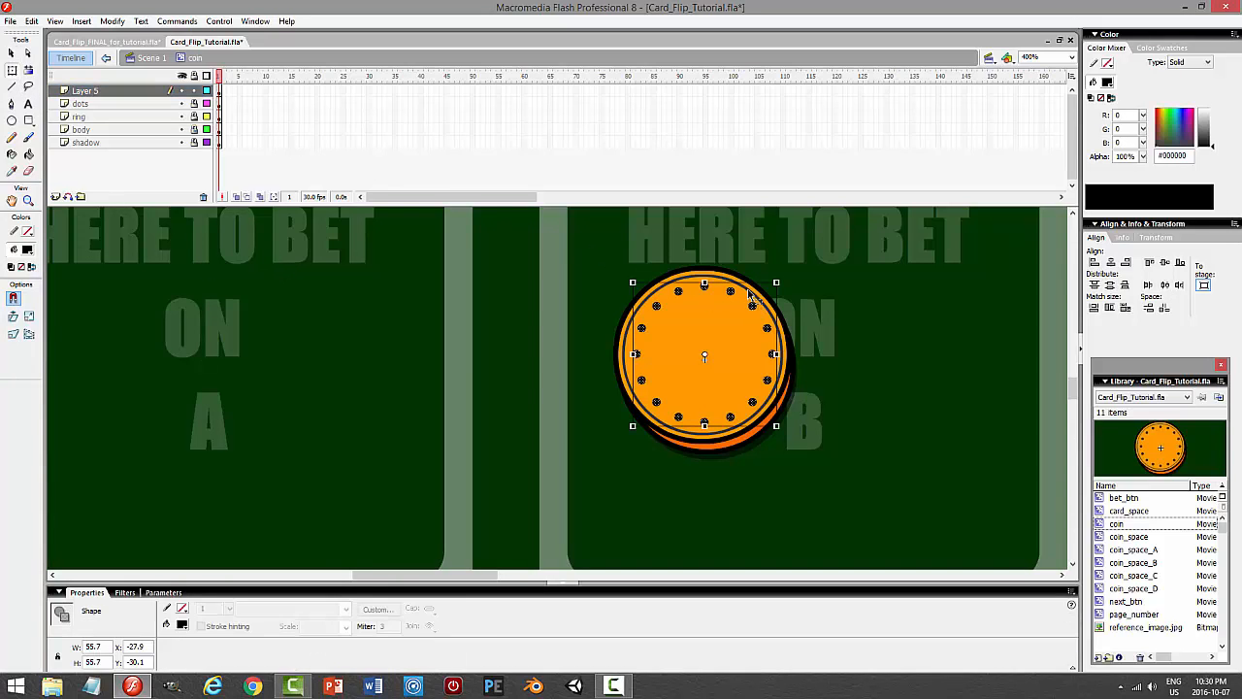
drag(786, 275, 788, 276)
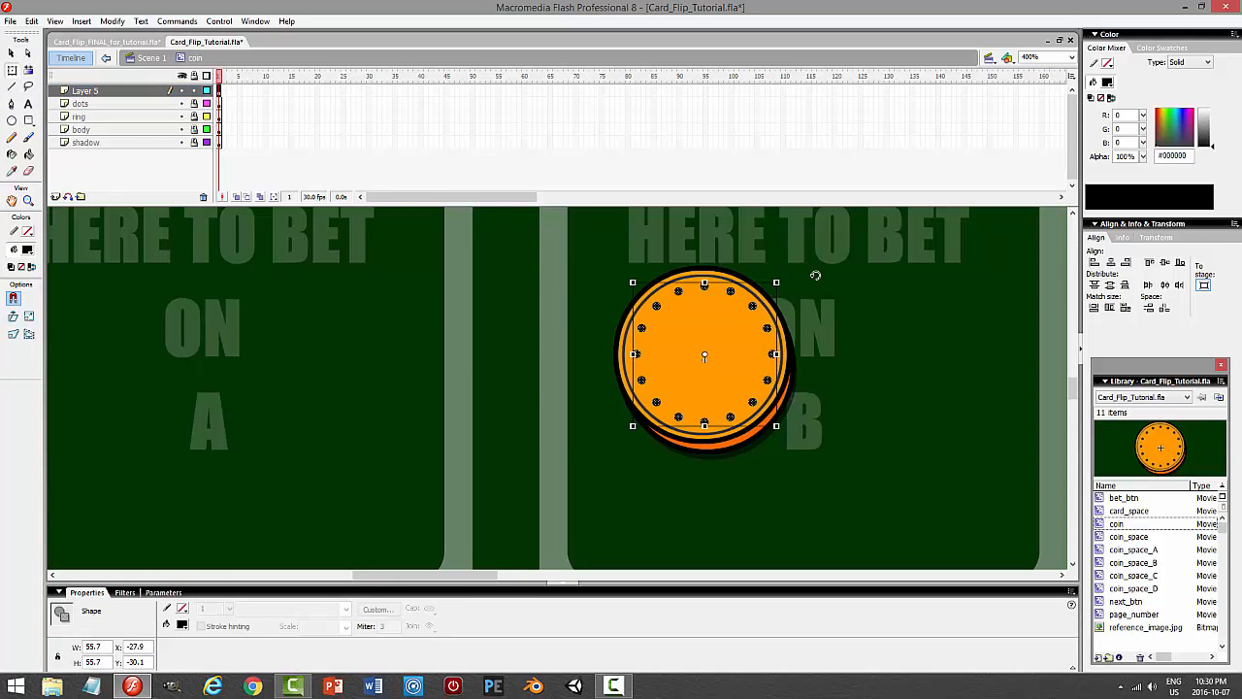
click(13, 298)
drag(783, 277, 817, 274)
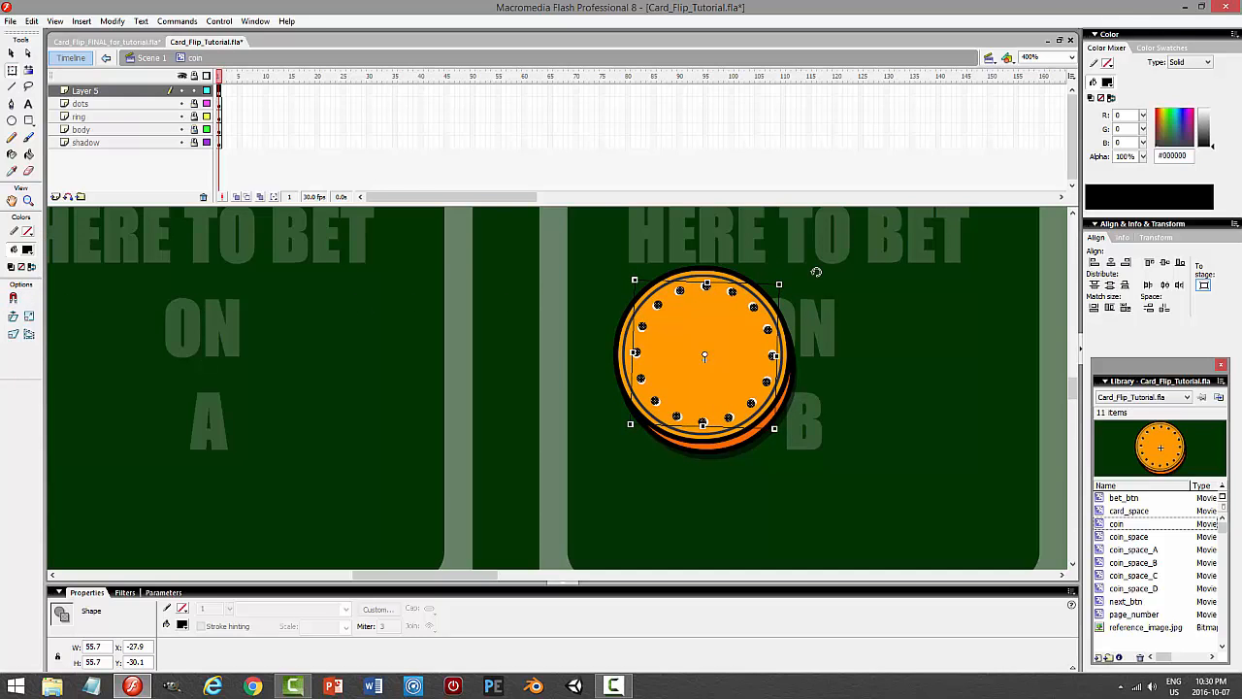
click(898, 313)
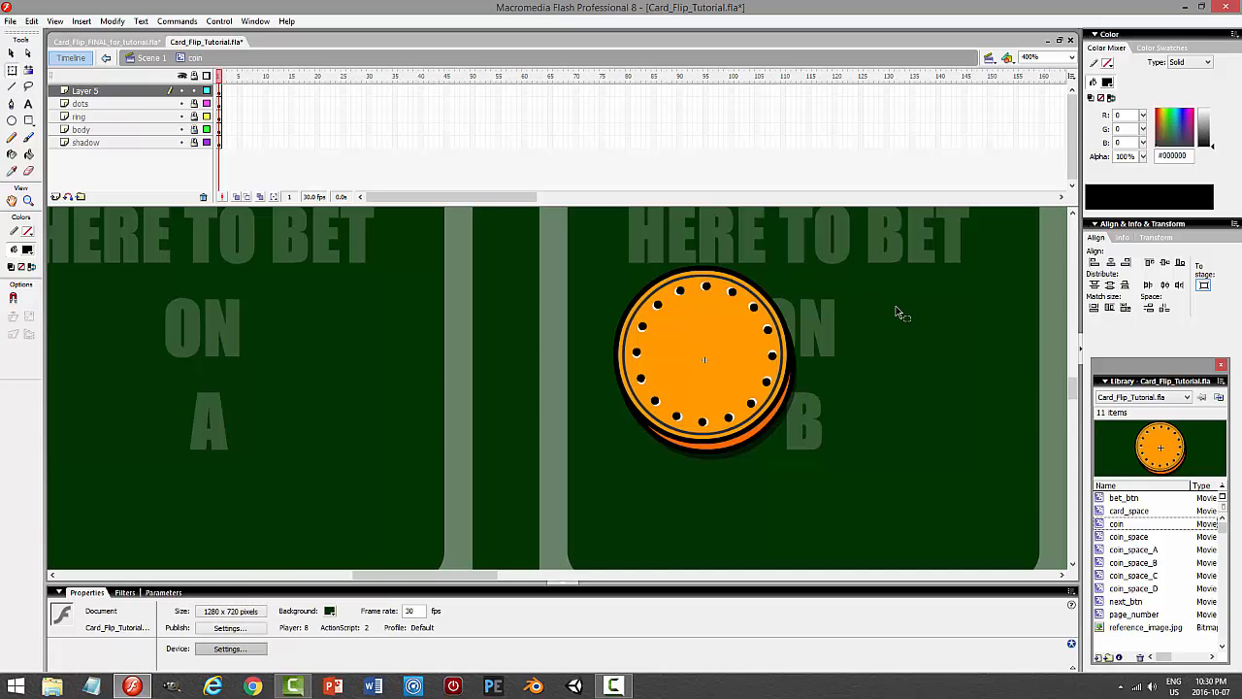
key(ctrl+Return)
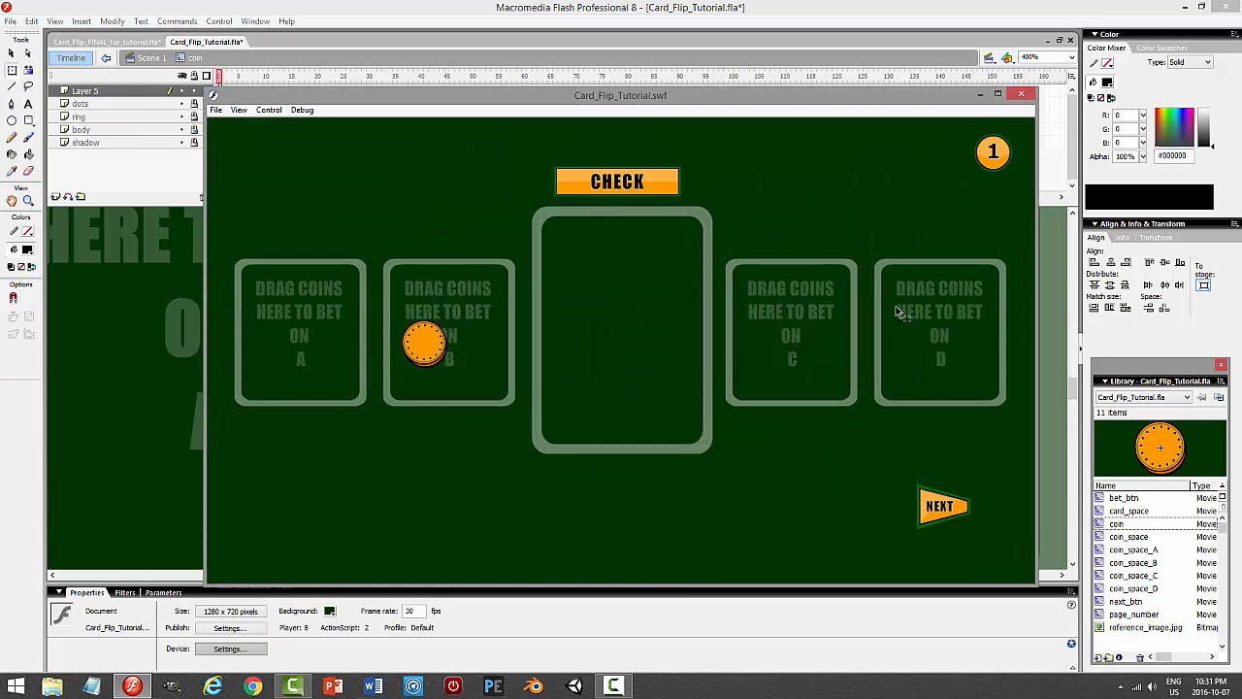
click(1022, 96)
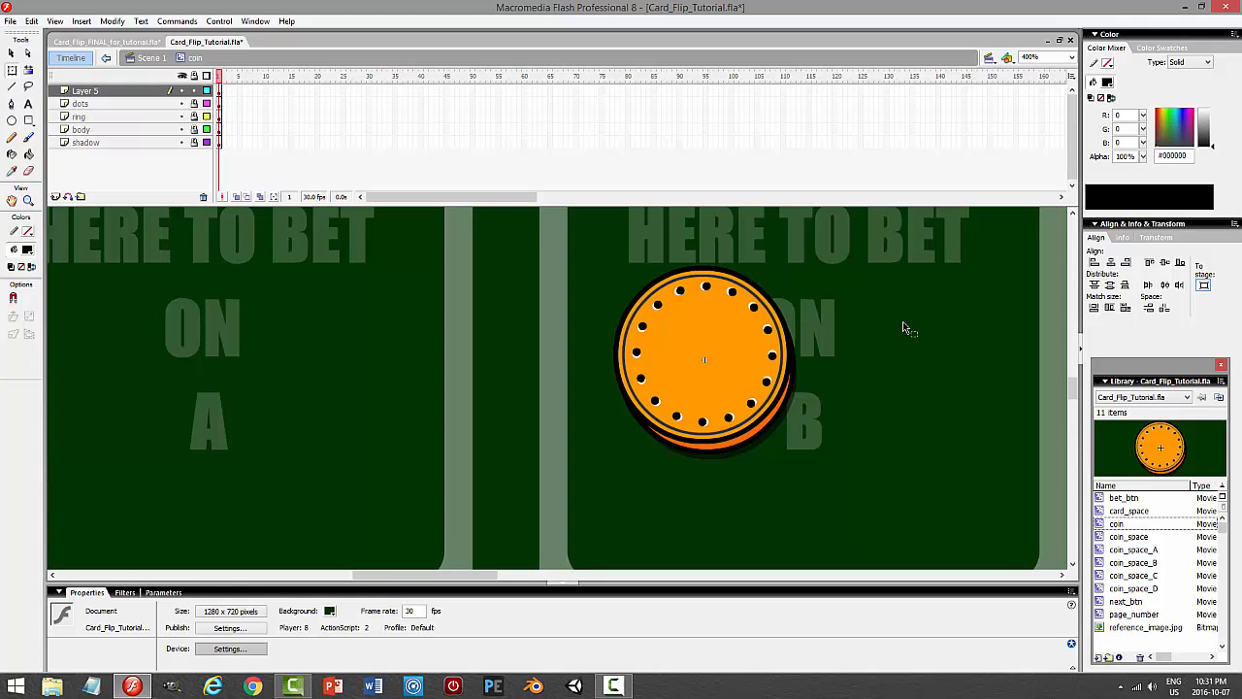
Try a #FF6600 orange fill on the dots of Layer 5 and test the movie to check the look.
click(123, 95)
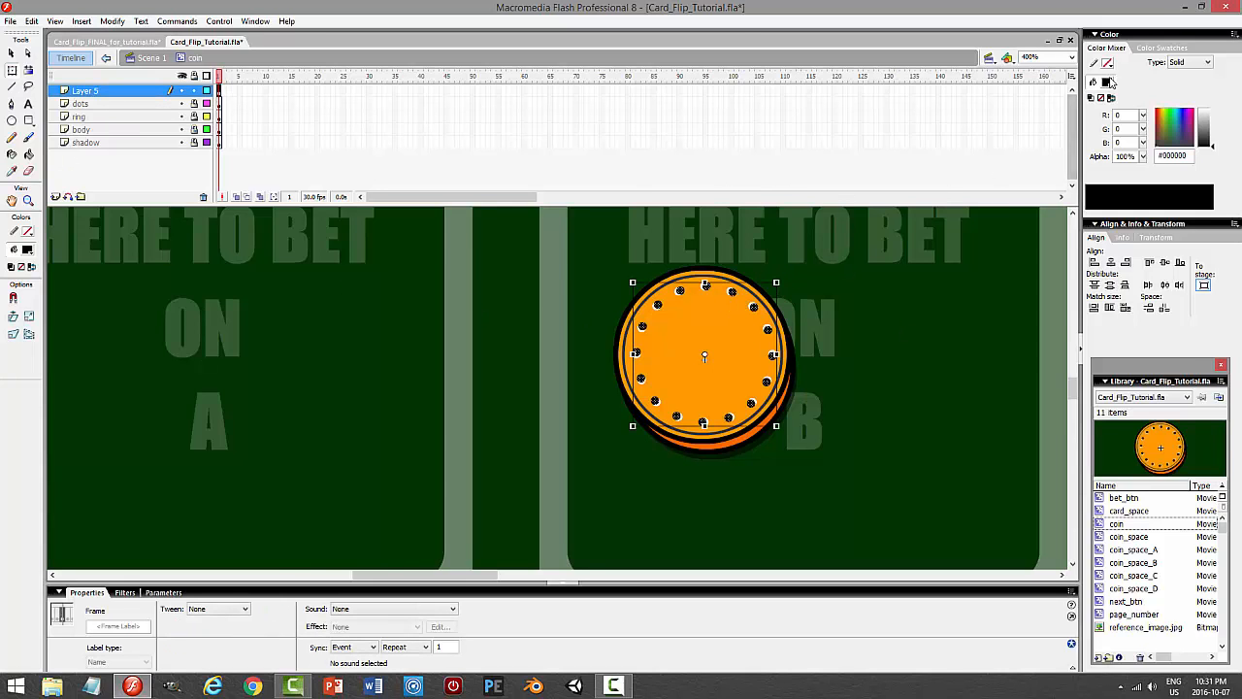
click(1110, 83)
click(1208, 163)
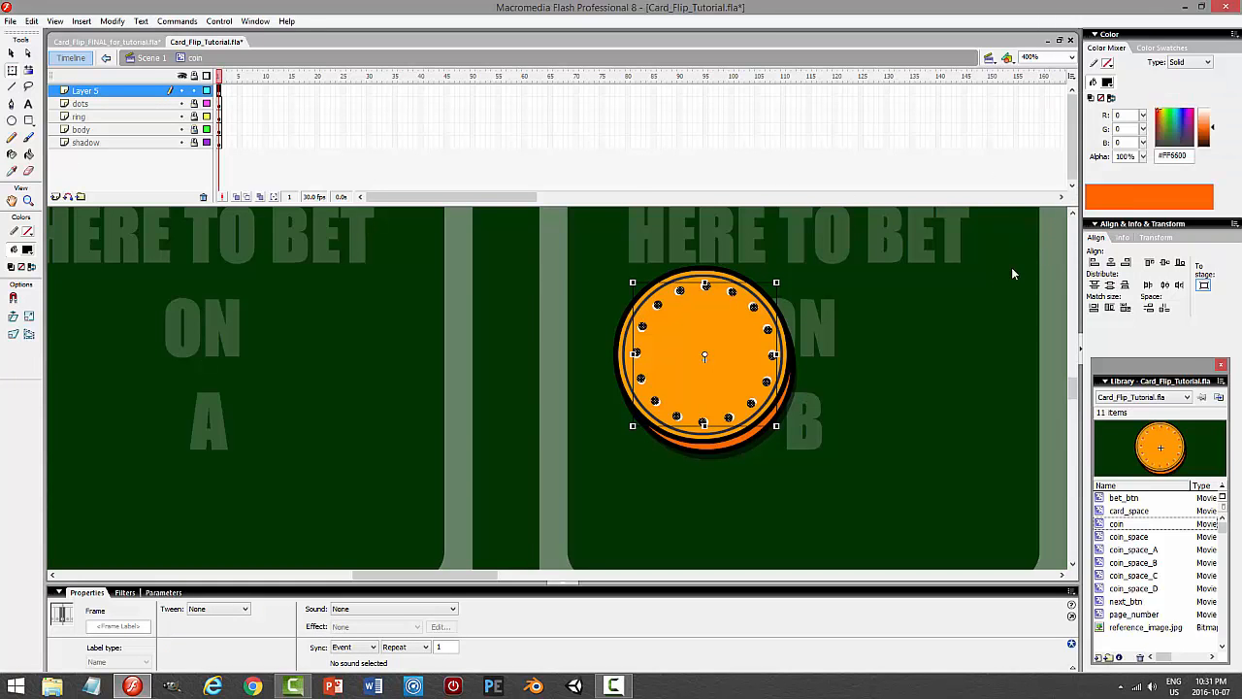
click(927, 299)
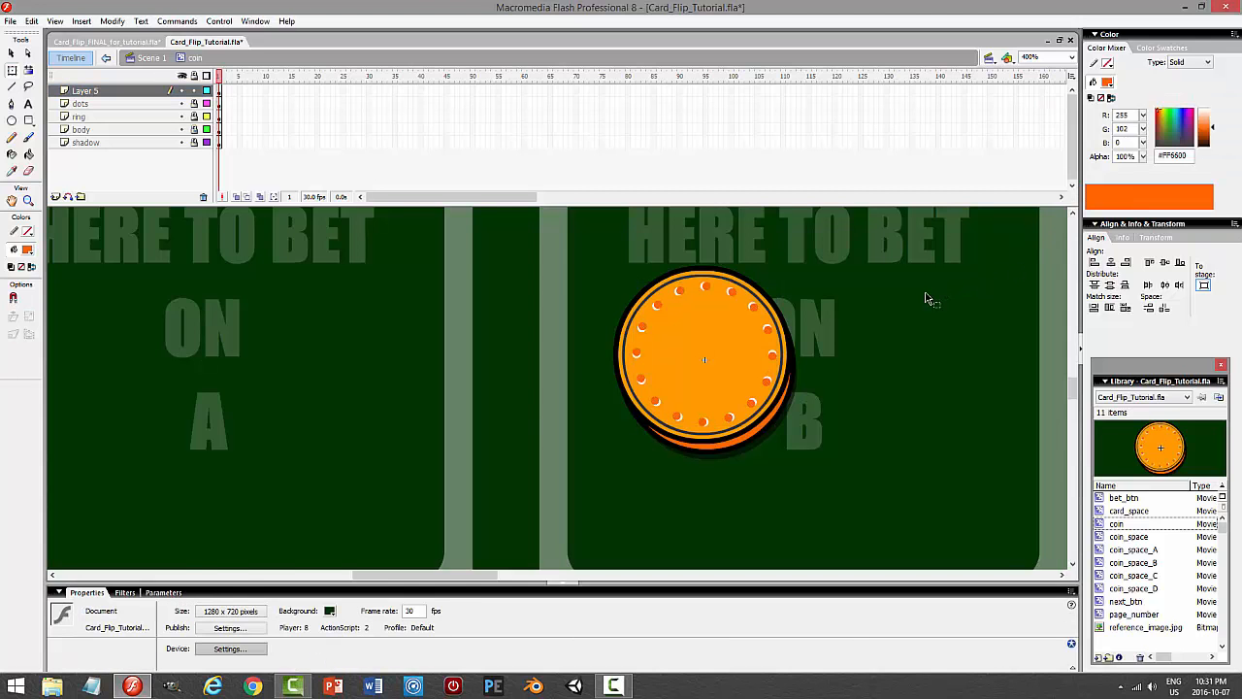
key(ctrl+Return)
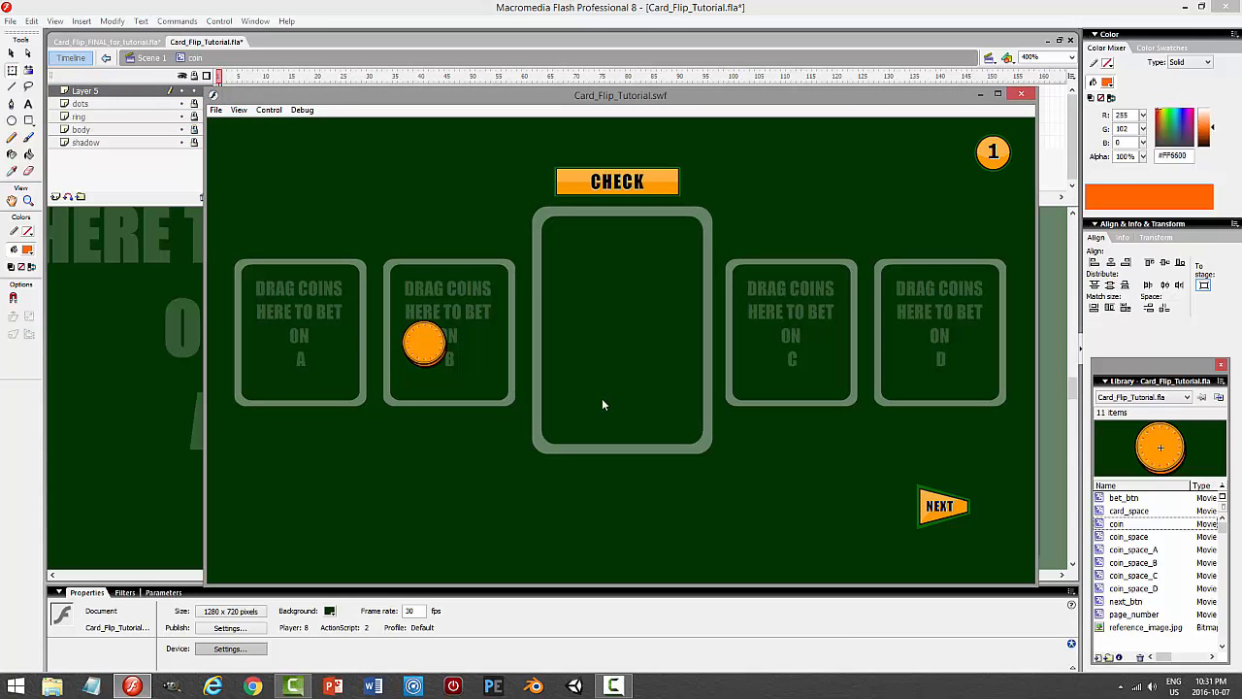
click(1021, 96)
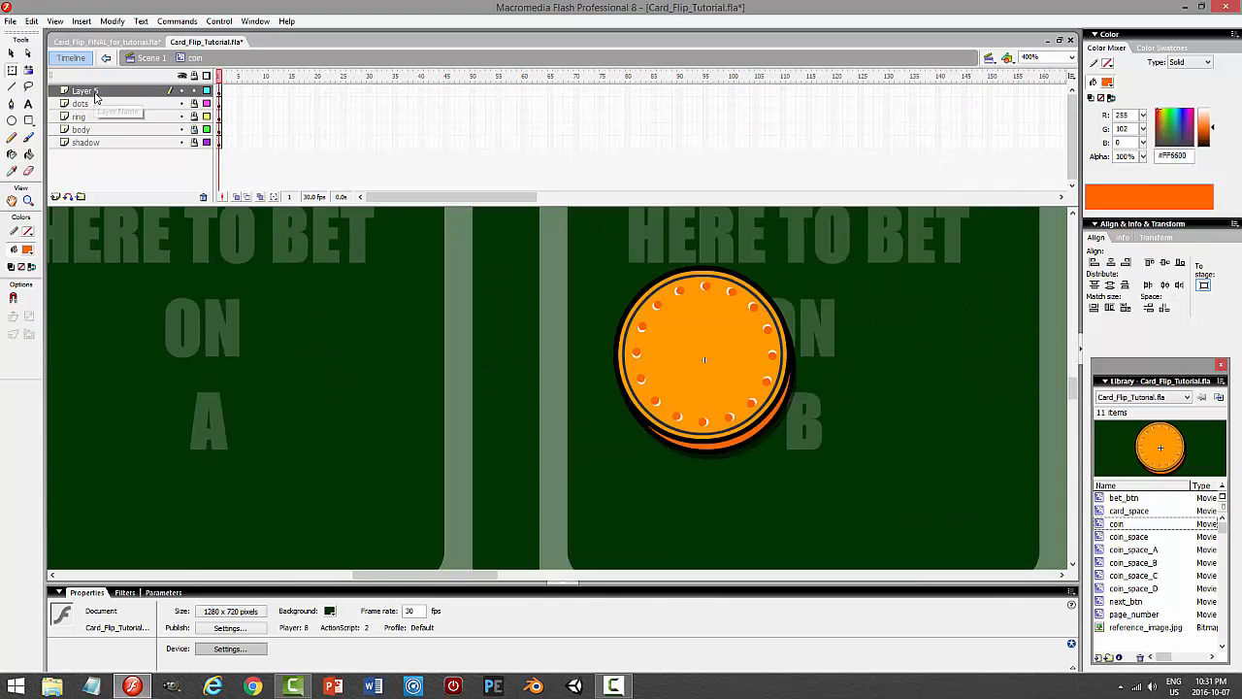
Set the fill of the dots on Layer 5 back to black (#000000).
click(95, 91)
click(1107, 83)
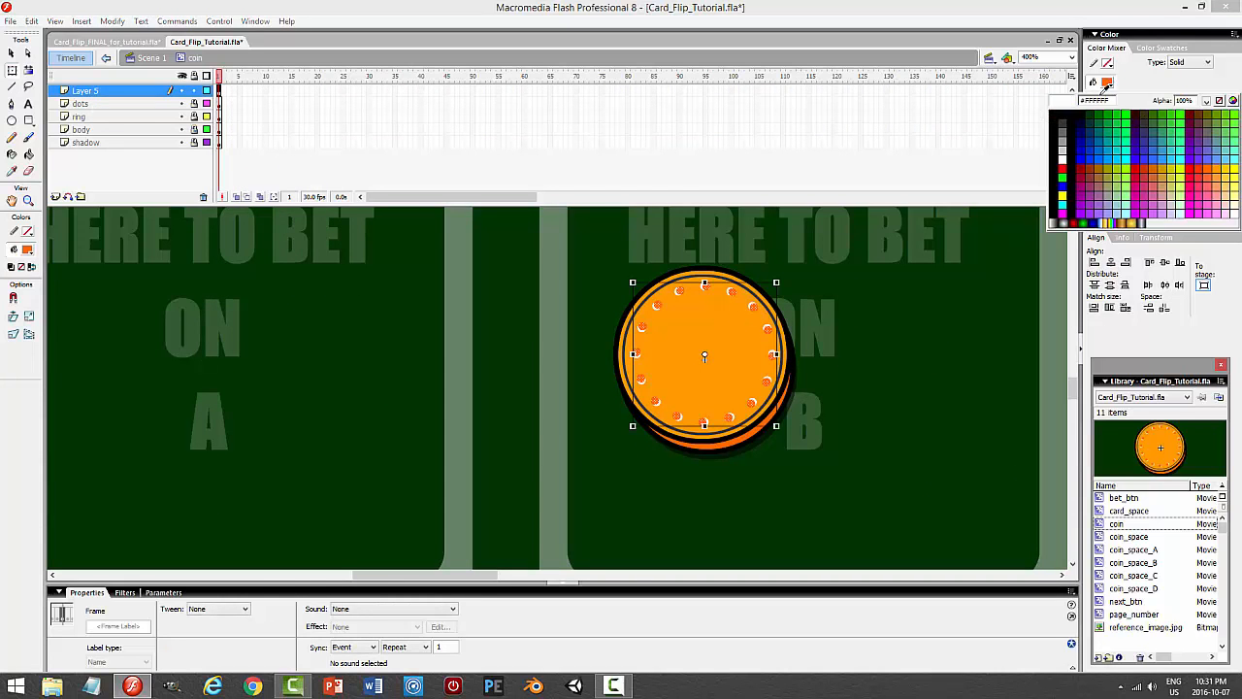
click(1062, 114)
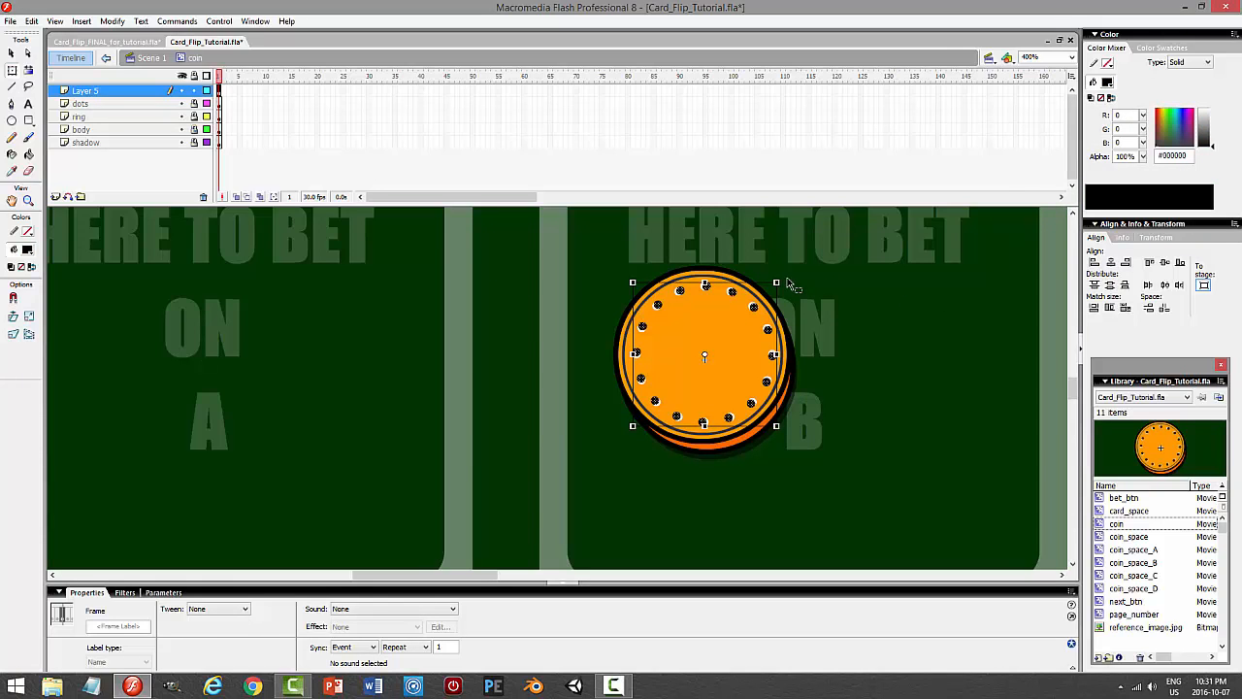
Rotate the black dots slightly counterclockwise around the coin's centre, and test the movie to check the result.
drag(785, 275, 820, 275)
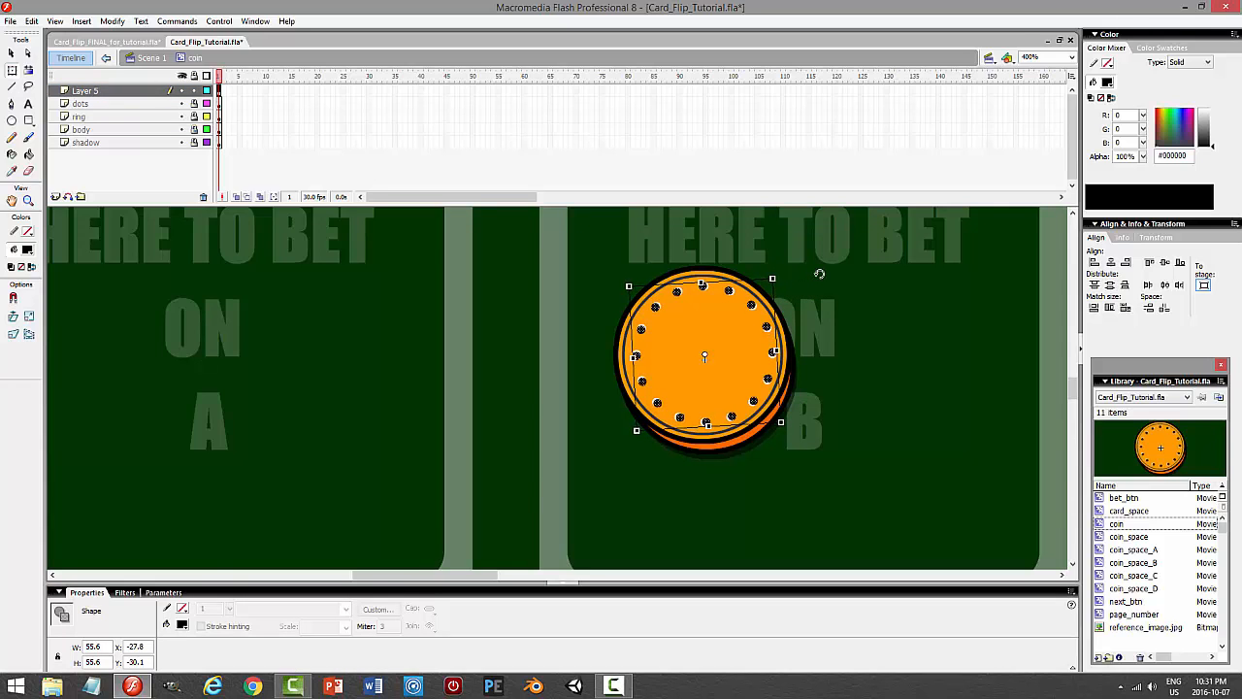
click(816, 281)
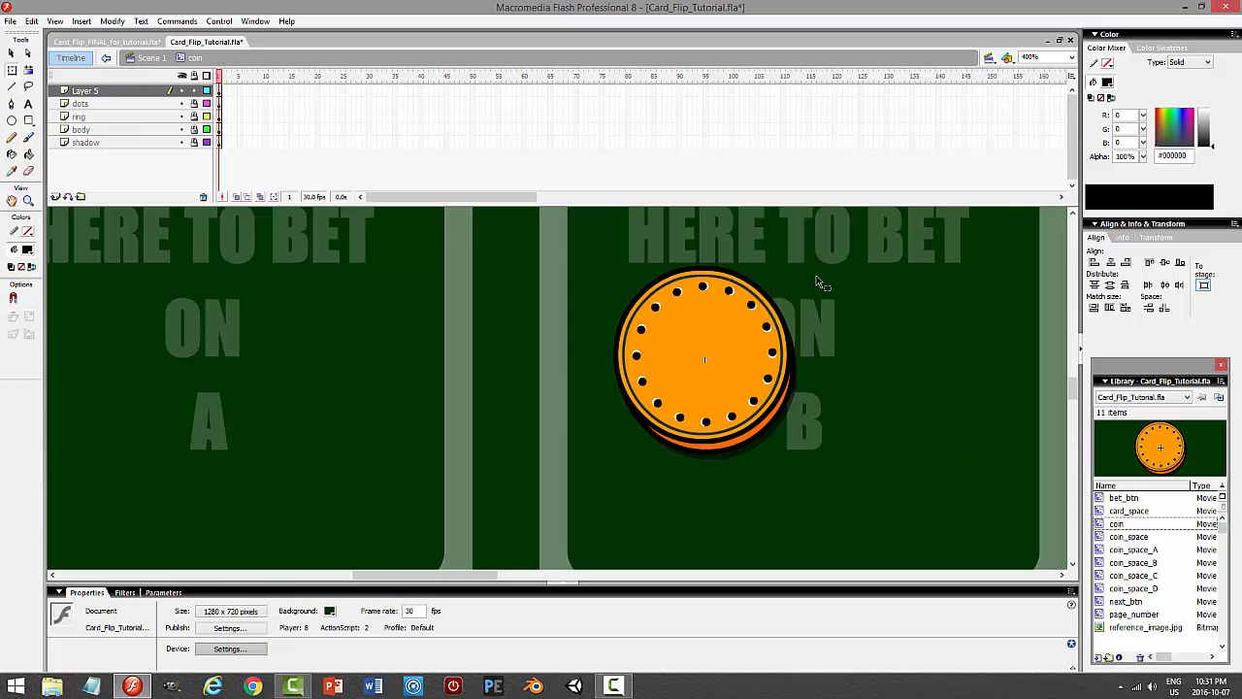
key(ctrl+Return)
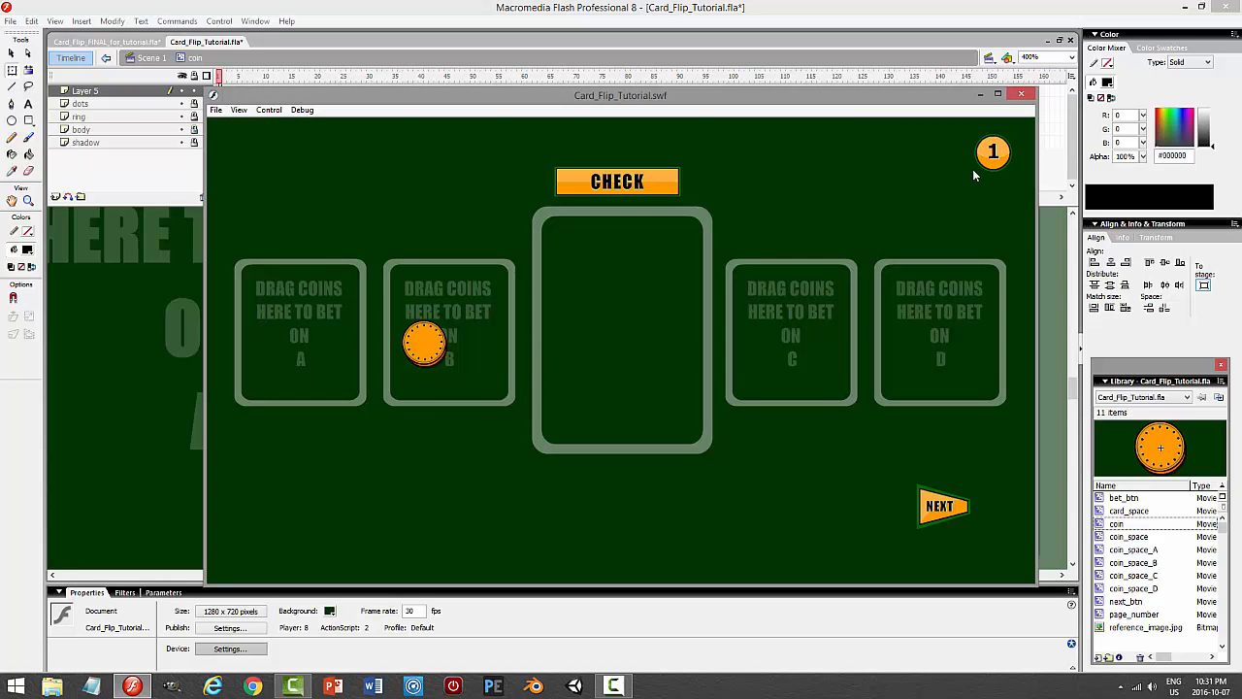
click(1022, 95)
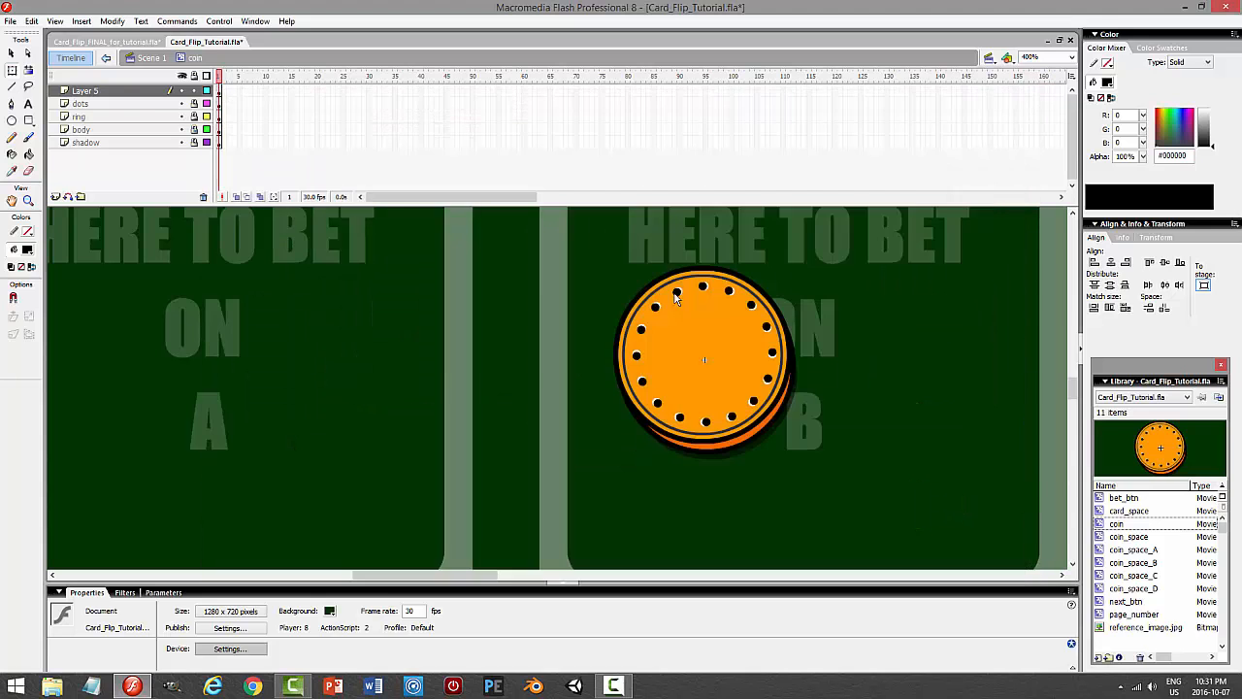
Move the black dots from Layer 5 to the same place on the dots layer, lock that layer and save the document.
click(146, 92)
click(31, 24)
click(30, 69)
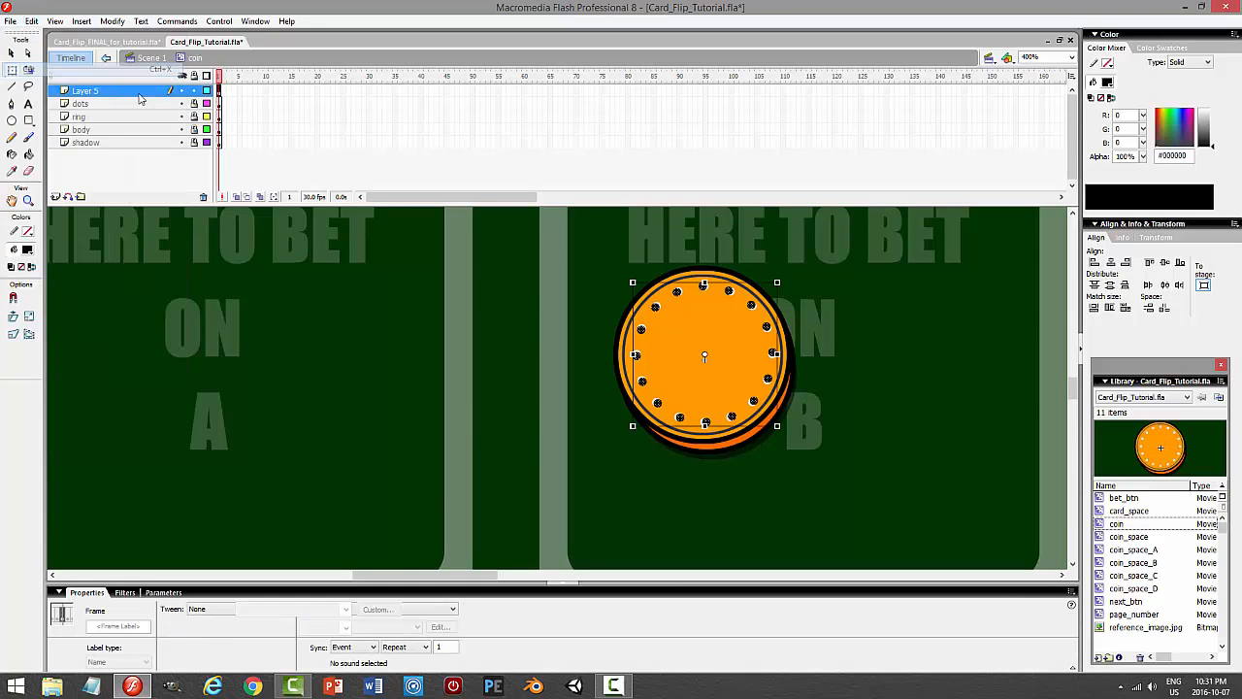
click(193, 104)
click(83, 107)
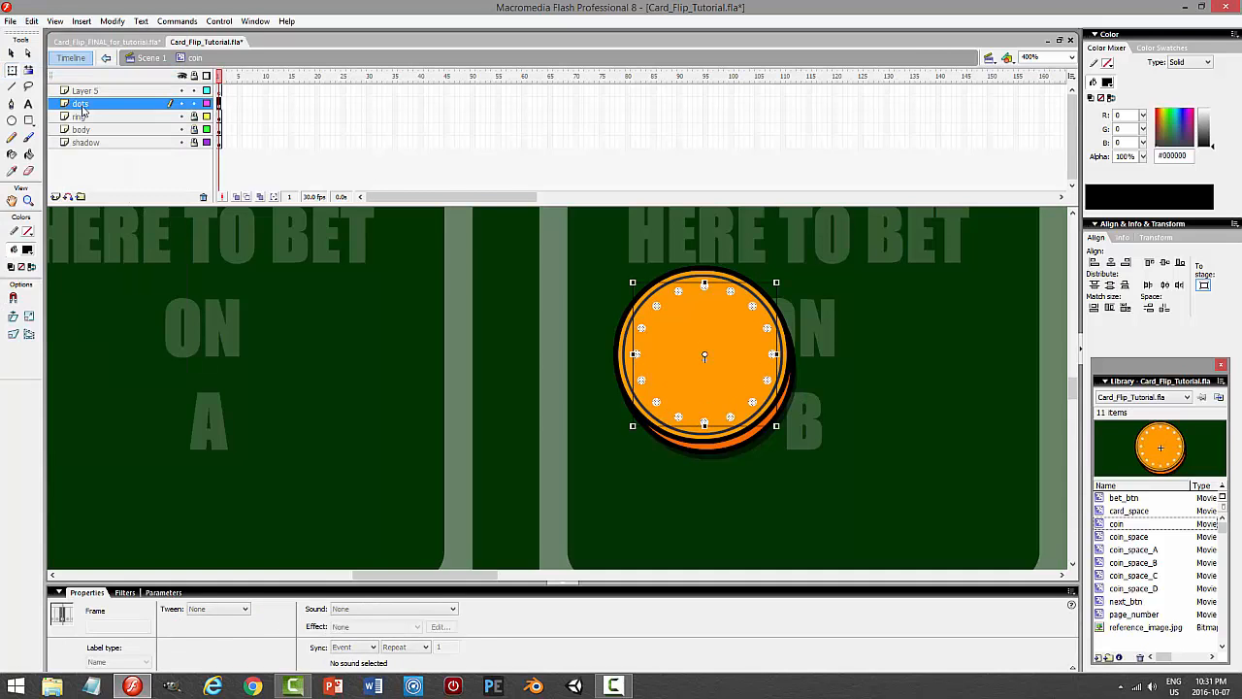
click(31, 24)
click(49, 110)
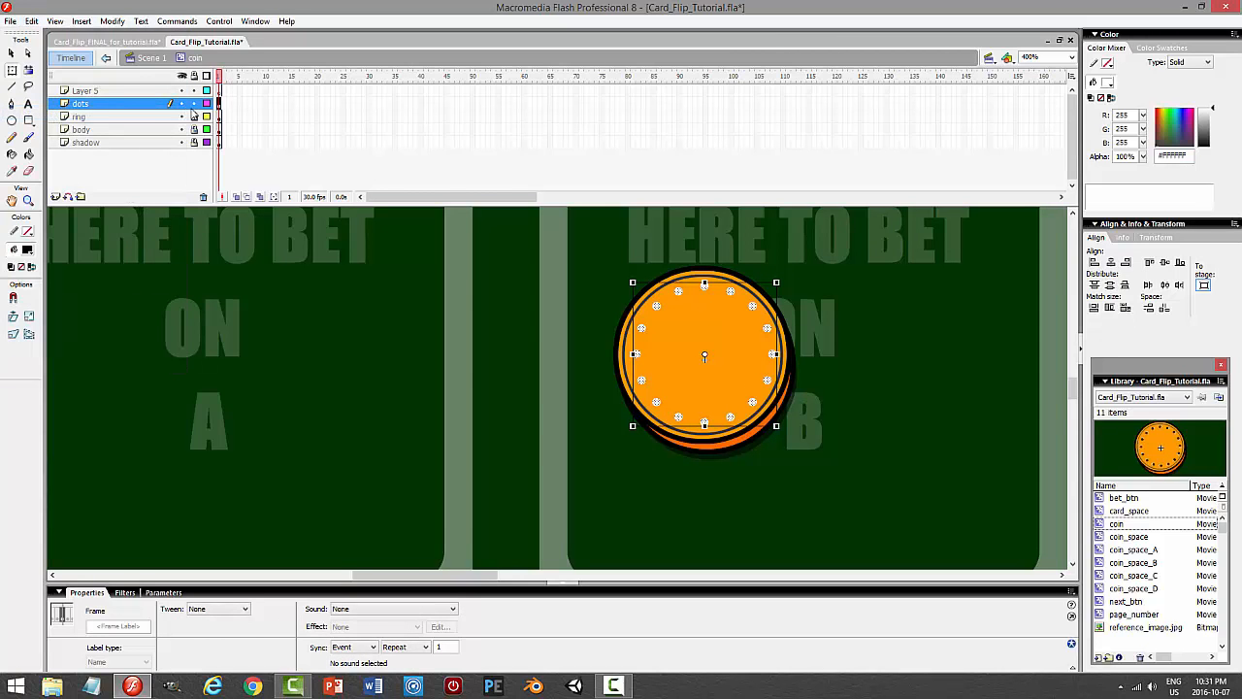
click(194, 103)
click(120, 91)
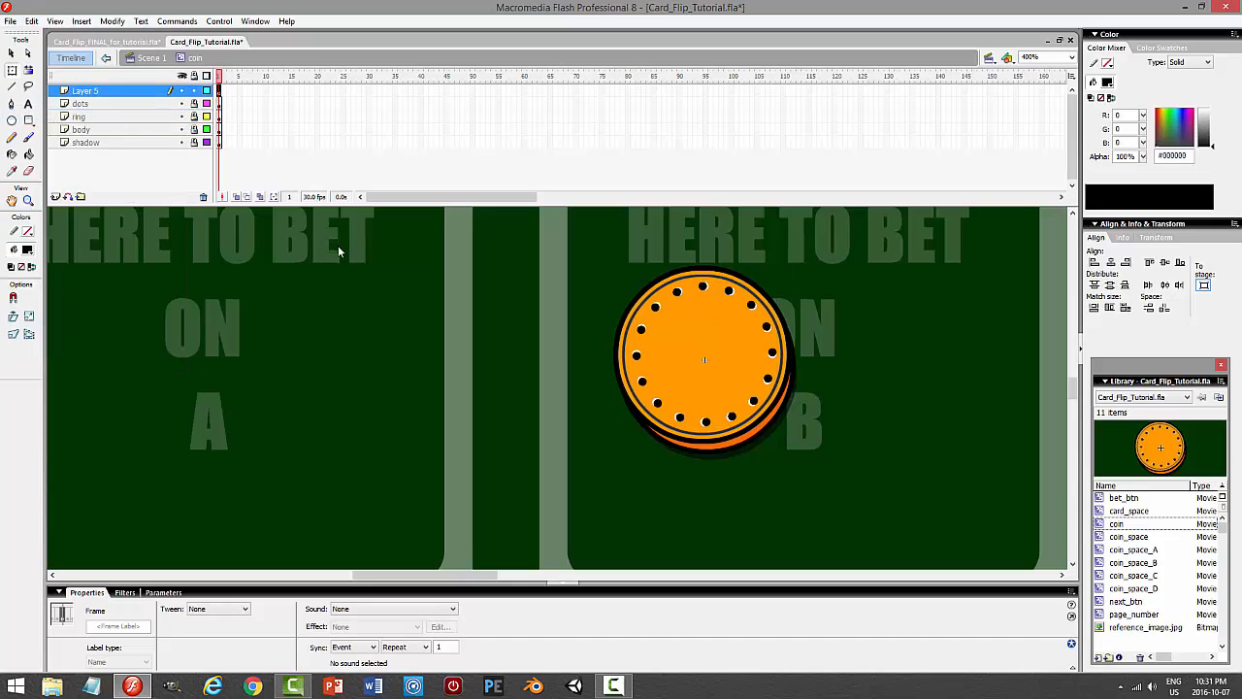
key(ctrl+s)
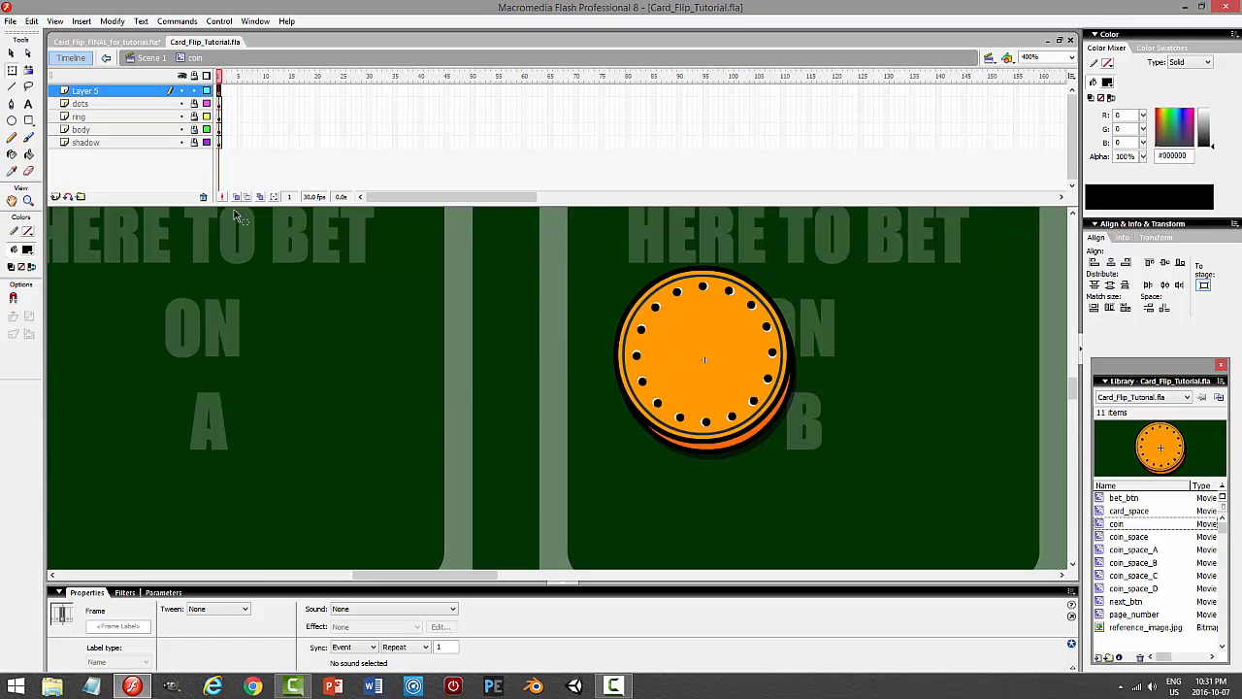
Add the static text "$1" in Impact, size 29, on Layer 5 near the centre of the coin.
click(29, 104)
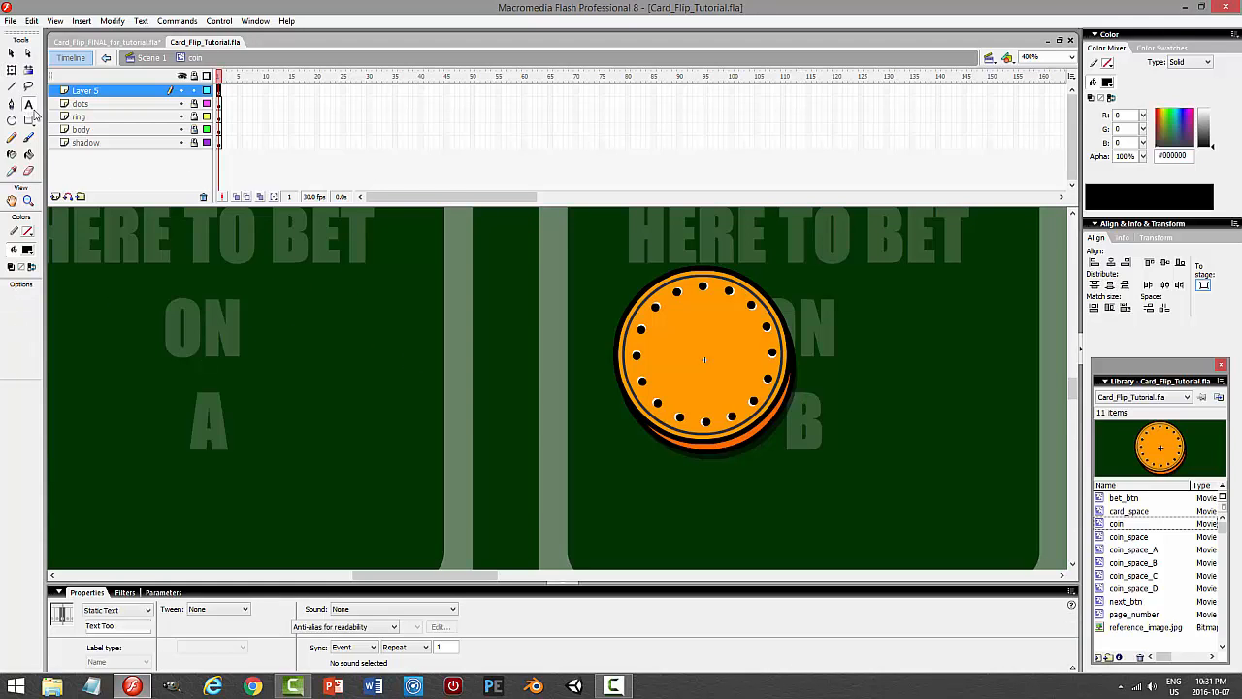
drag(658, 332, 878, 350)
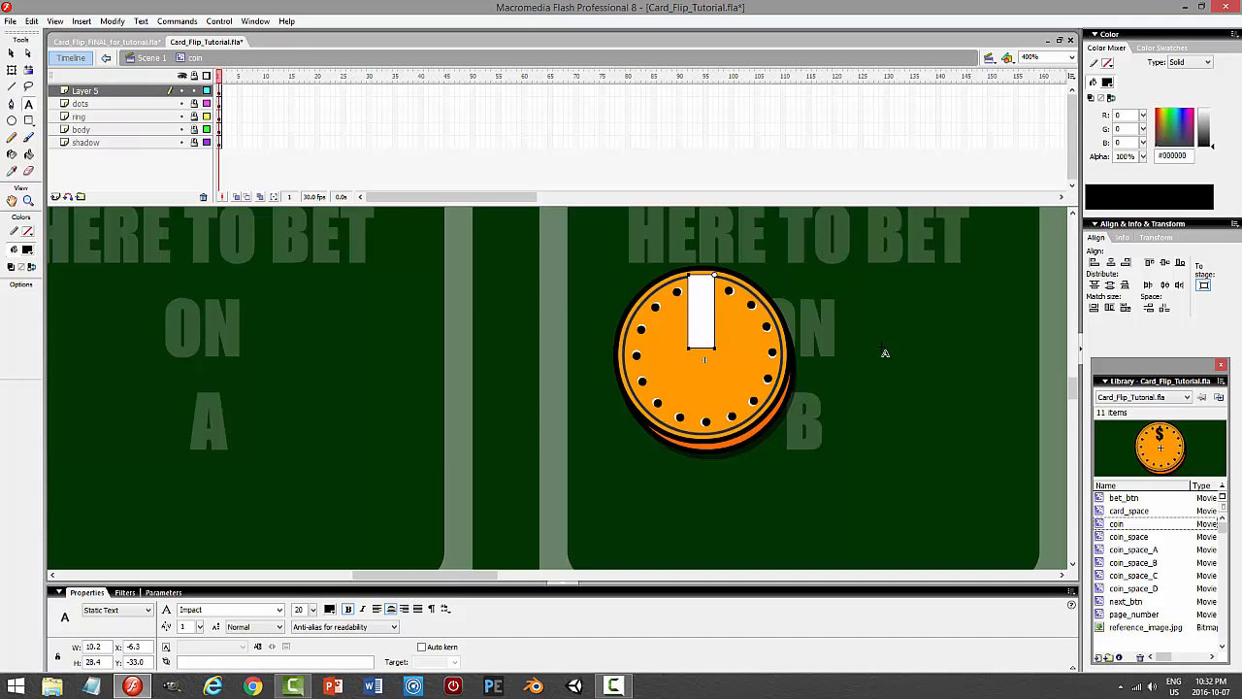
text($1)
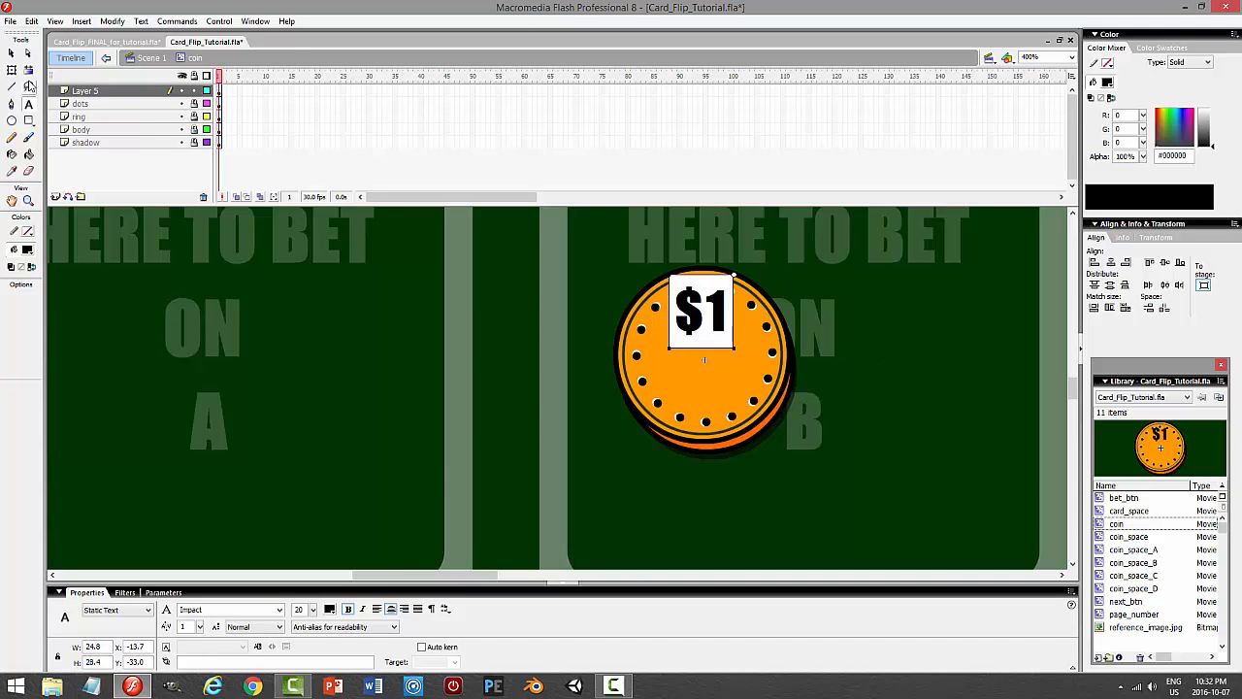
click(12, 54)
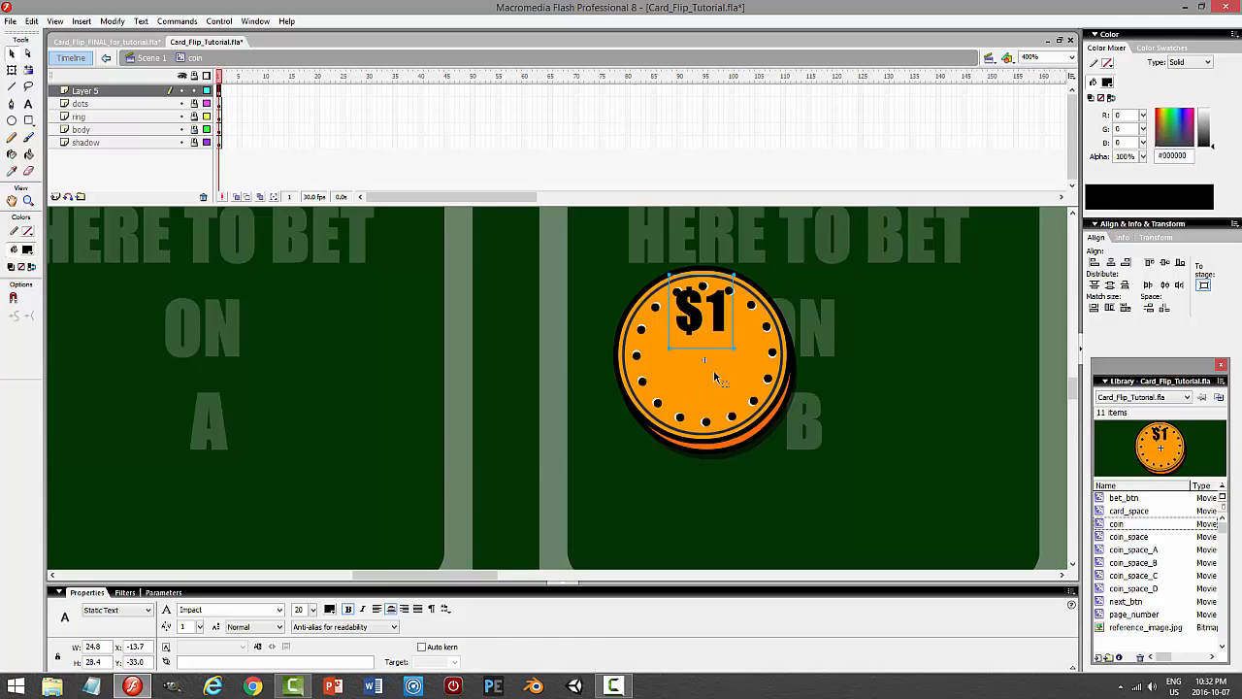
drag(718, 326, 721, 357)
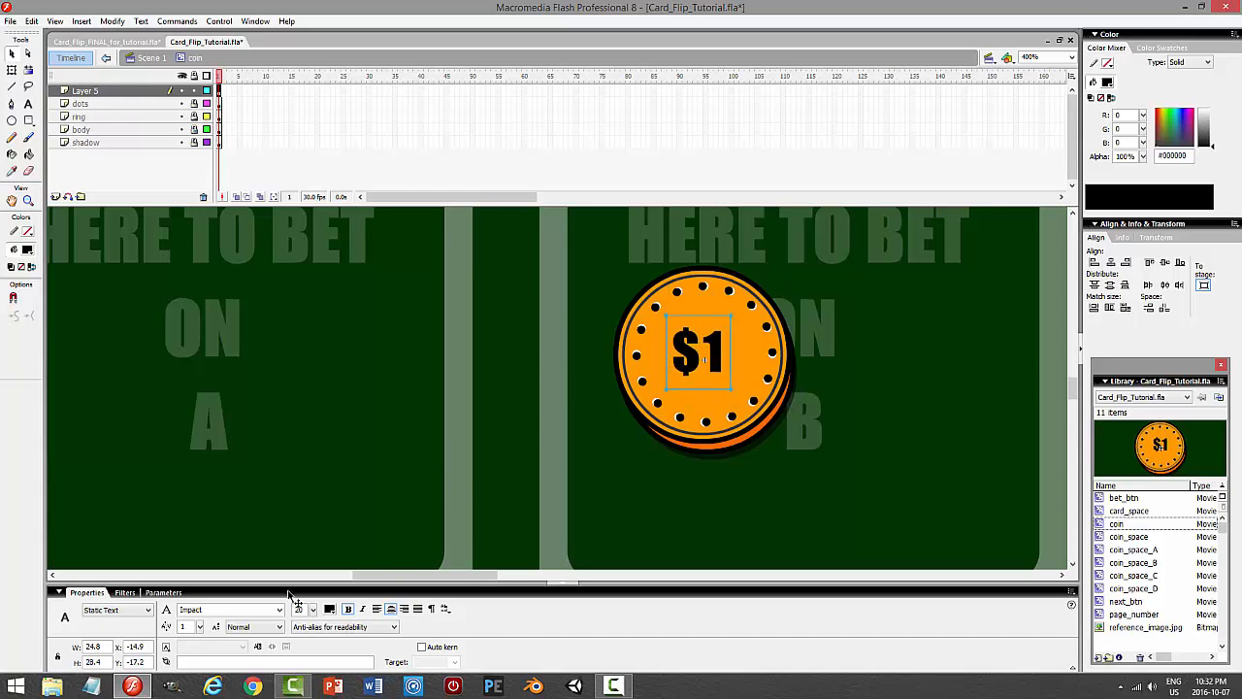
click(316, 611)
drag(316, 612, 314, 593)
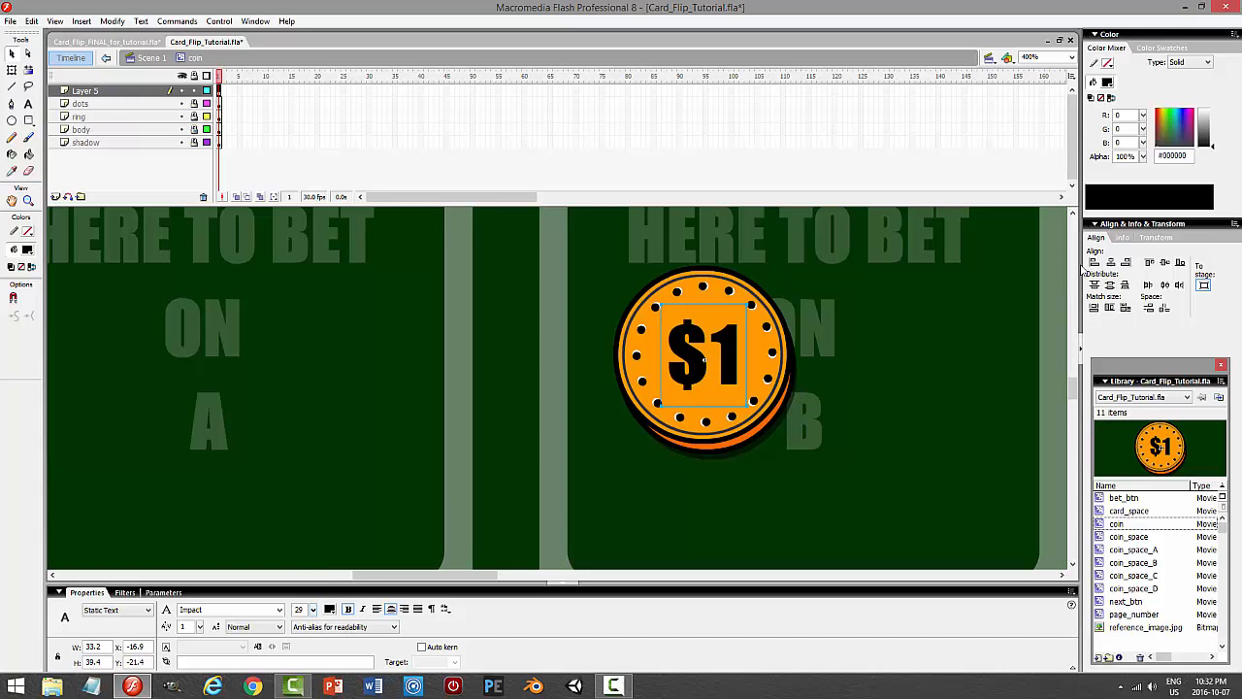
Centre the "$1" text horizontally and vertically on the coin symbol, and test the movie to check its placement.
click(1164, 263)
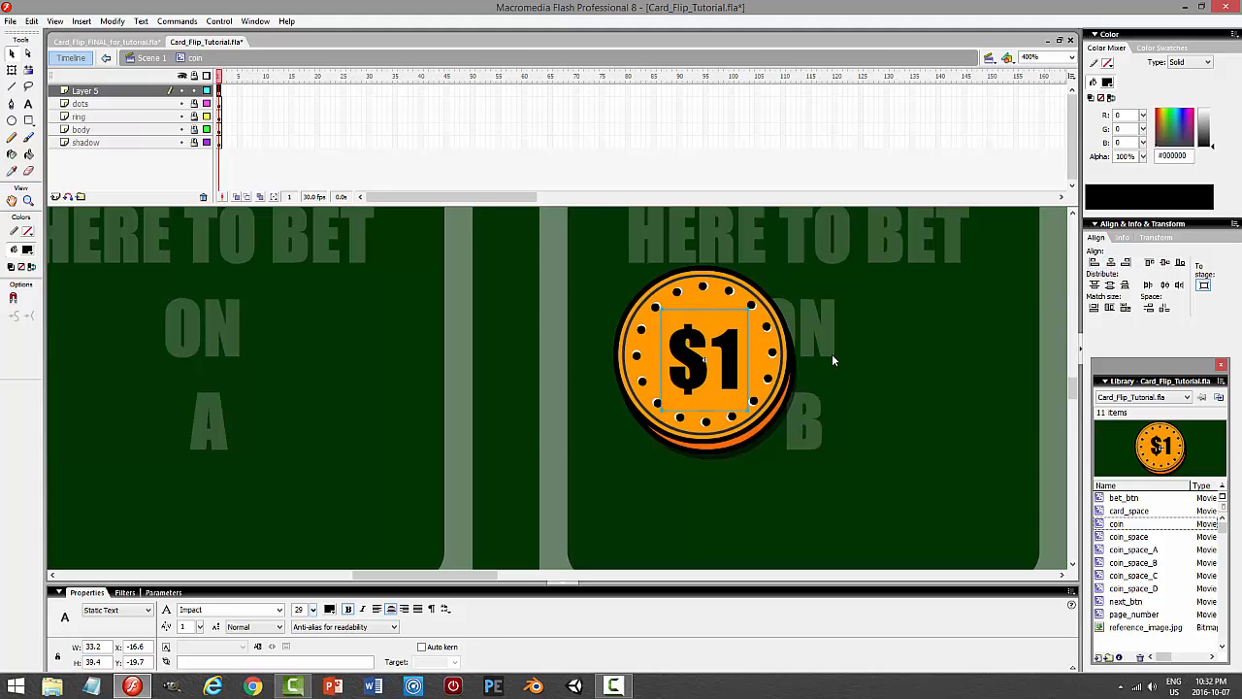
click(916, 342)
key(ctrl+Return)
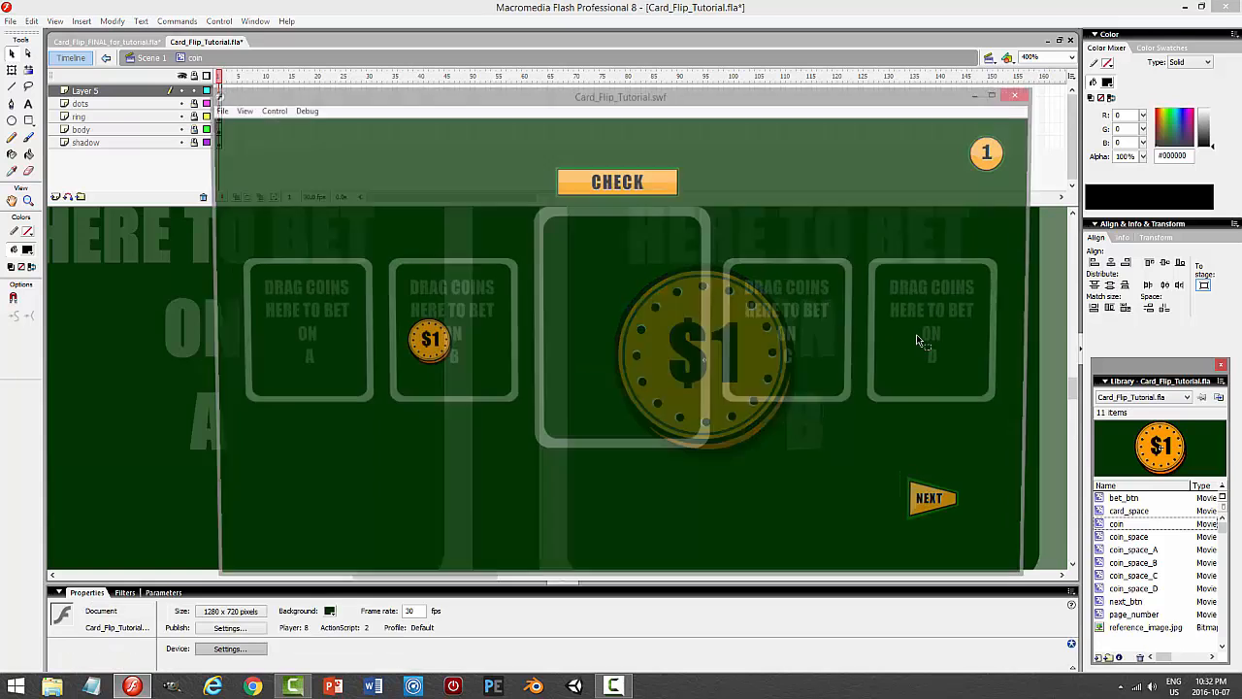
click(1023, 95)
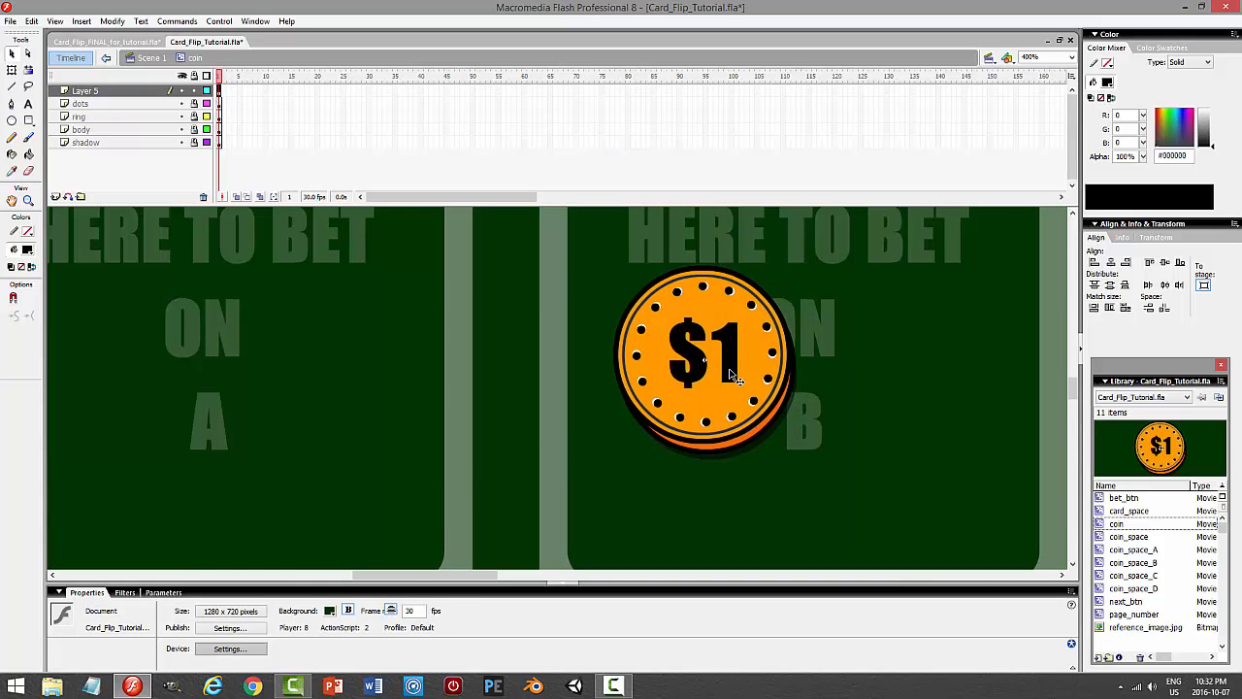
Set the "$1" text's letter spacing to 0 and font size to 24, and nudge it down to the coin's centre.
click(735, 376)
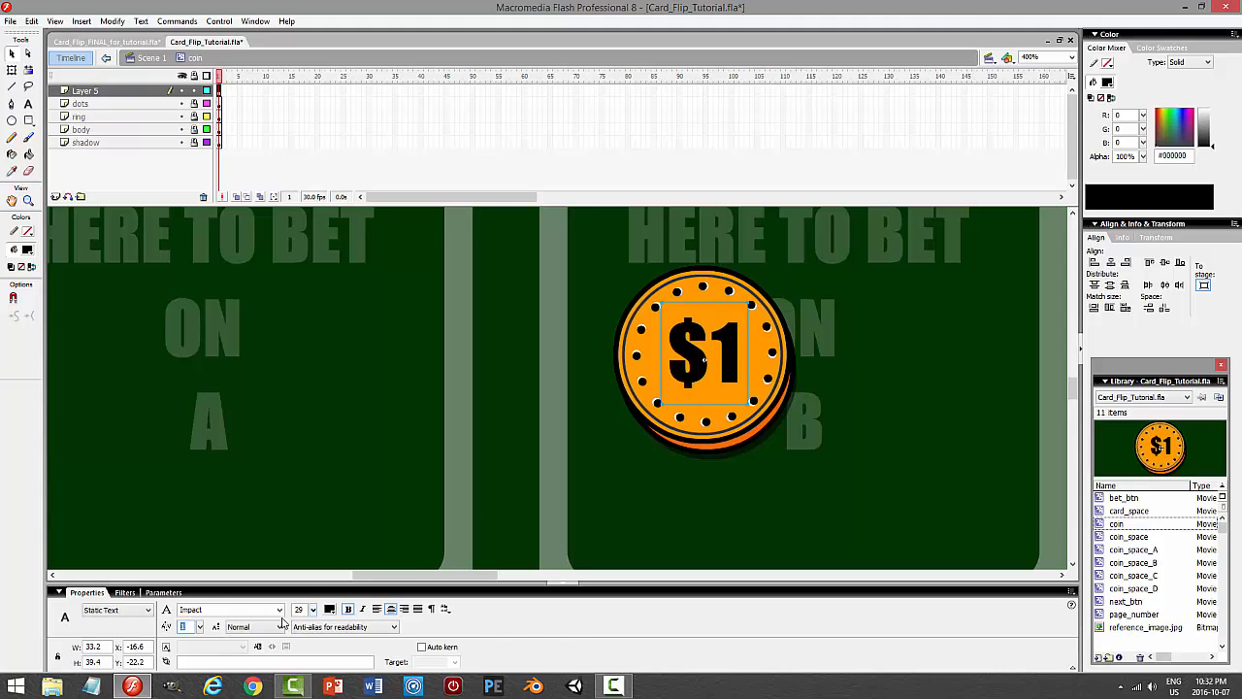
key(Return)
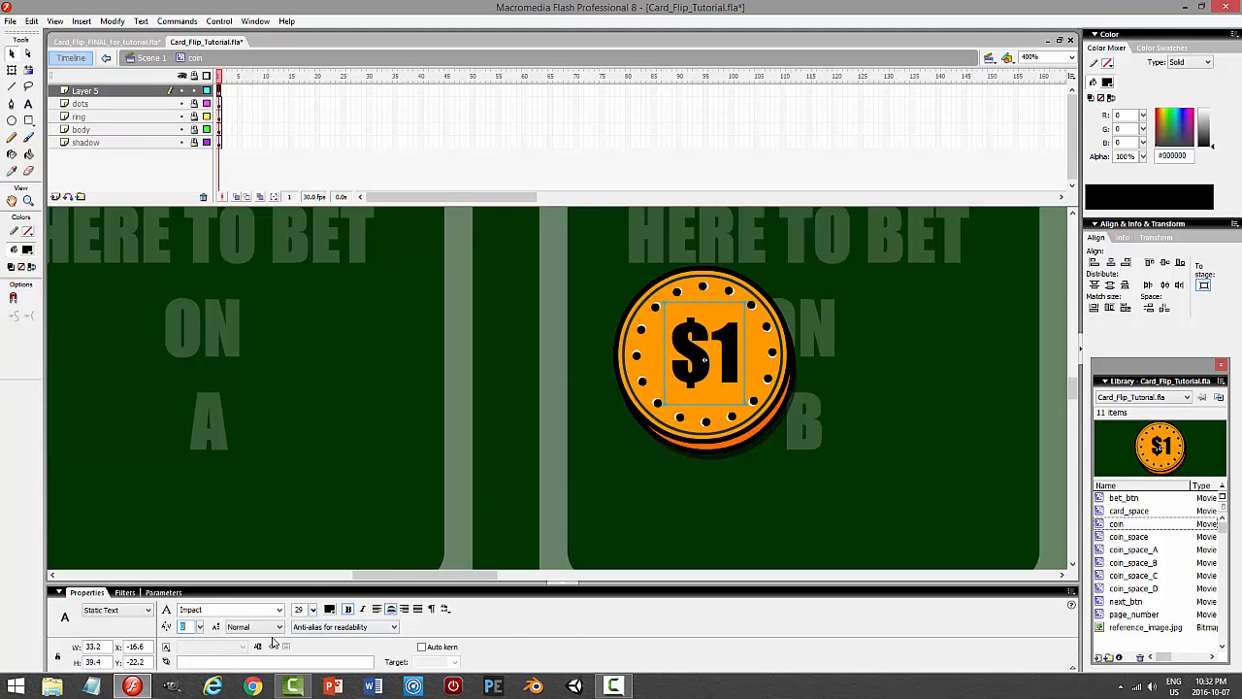
double_click(299, 609)
text(24)
key(Return)
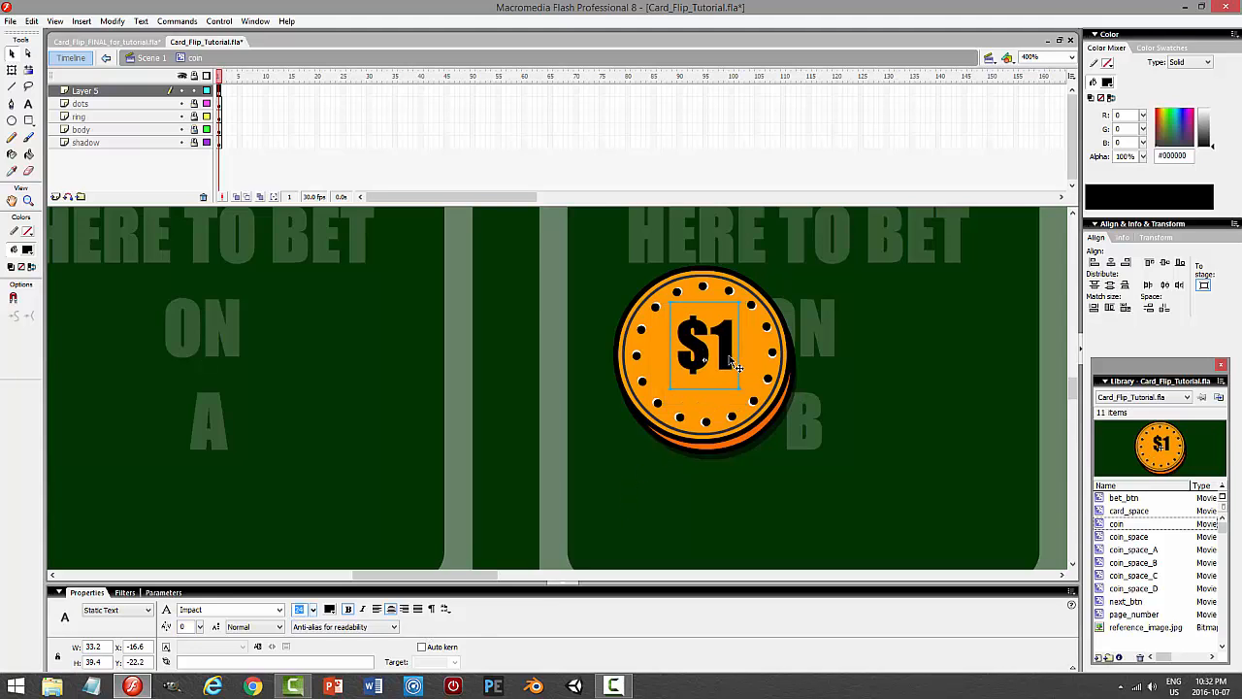
key(Down)
key(Down)
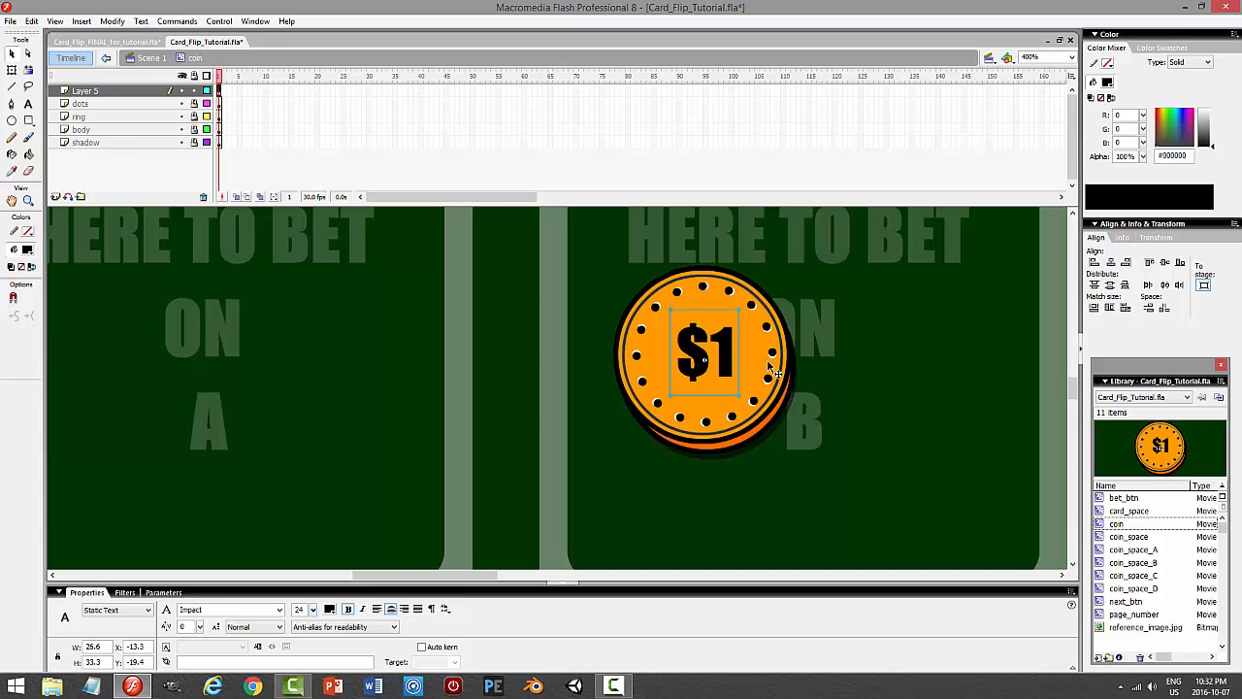
Nudge the "$1" text slightly left to about X -15.1, Y -19.2, testing the movie between adjustments.
key(ctrl+Return)
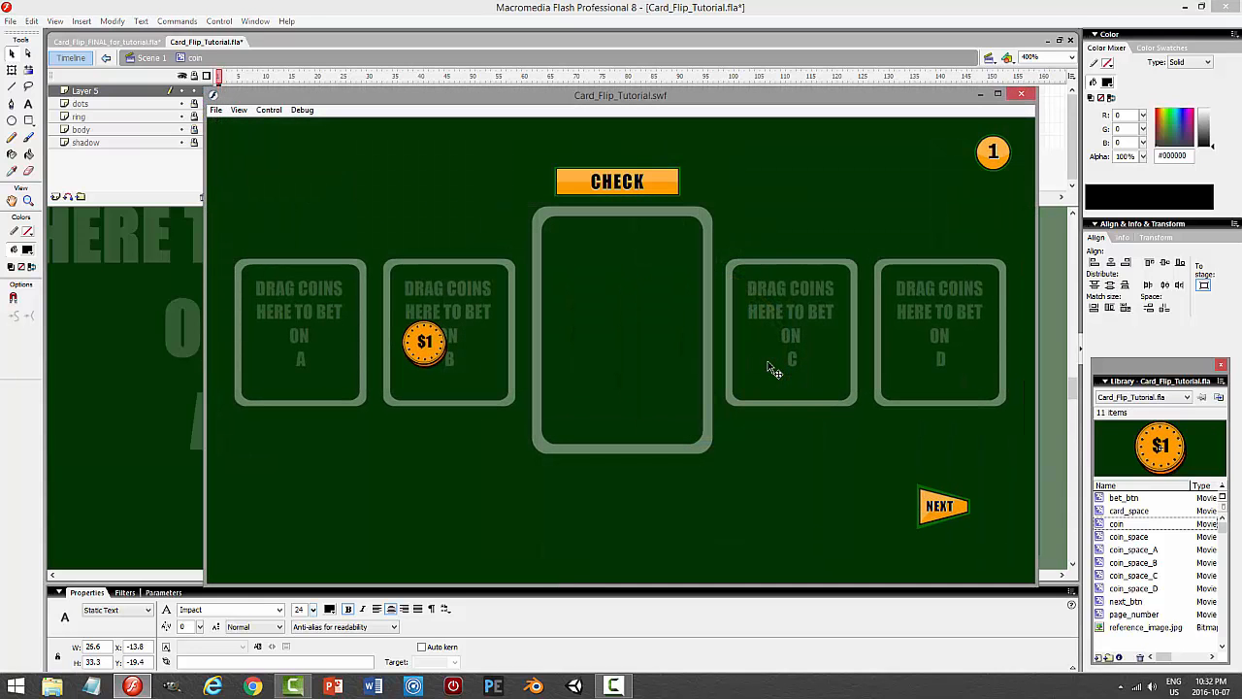
click(1021, 93)
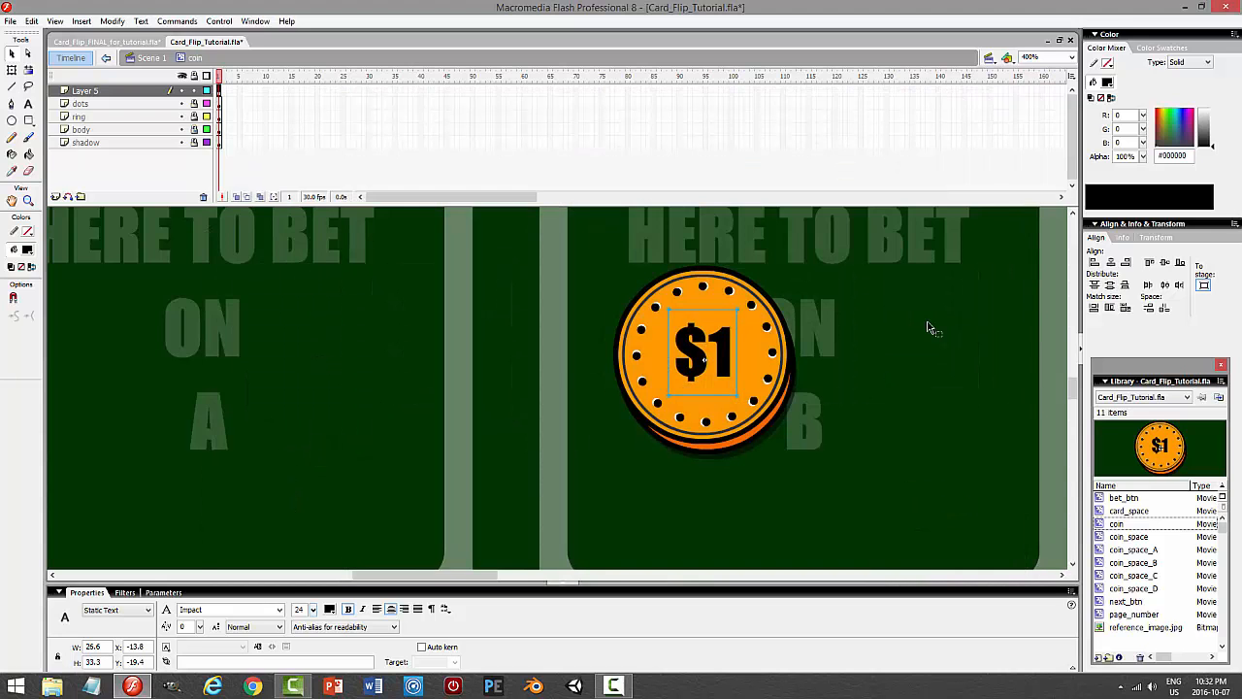
key(ctrl+Return)
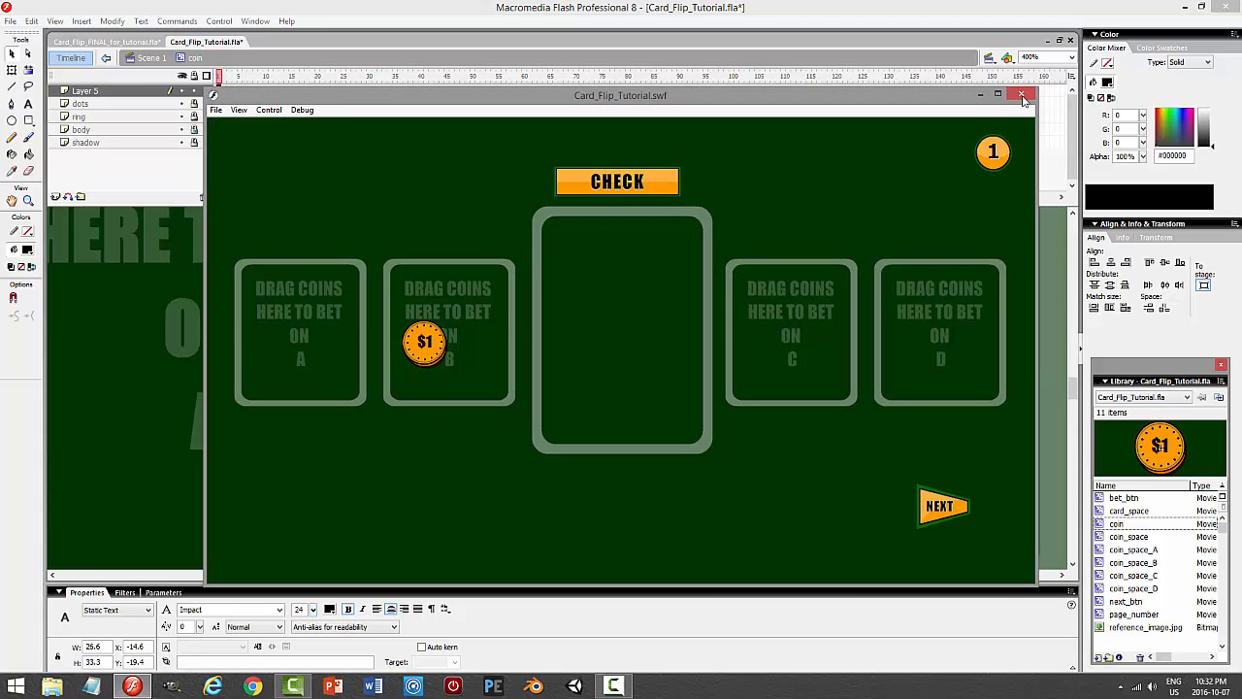
click(1022, 96)
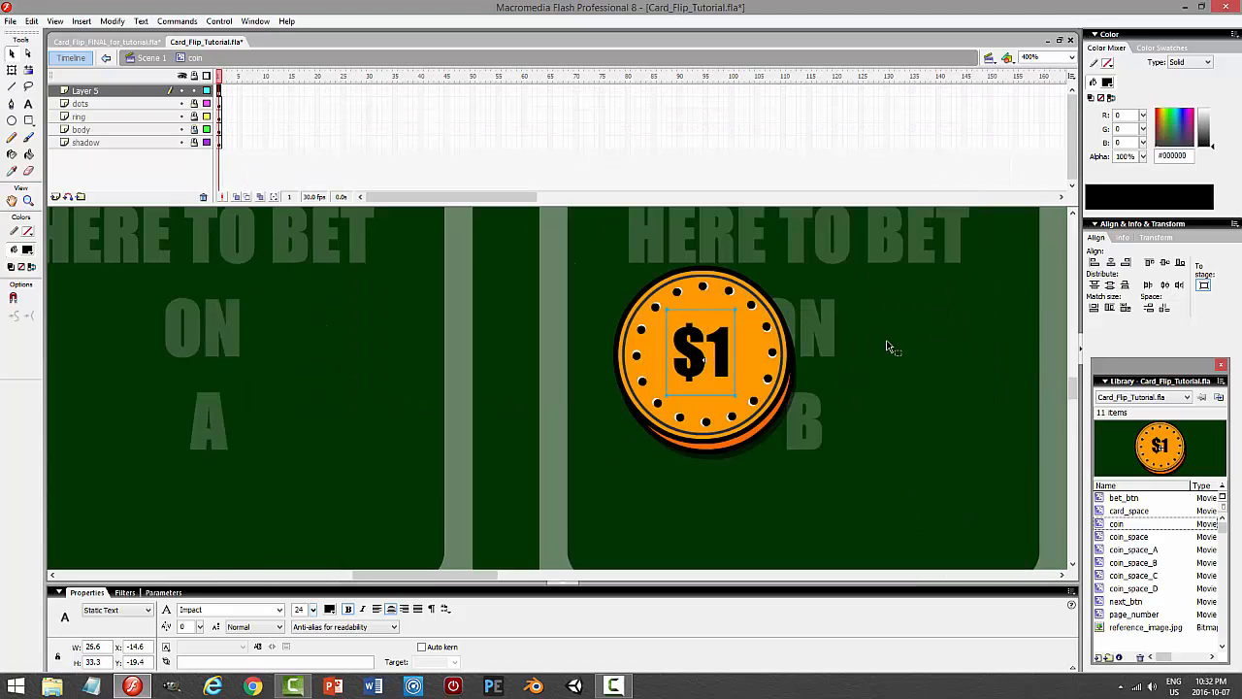
key(ctrl+Return)
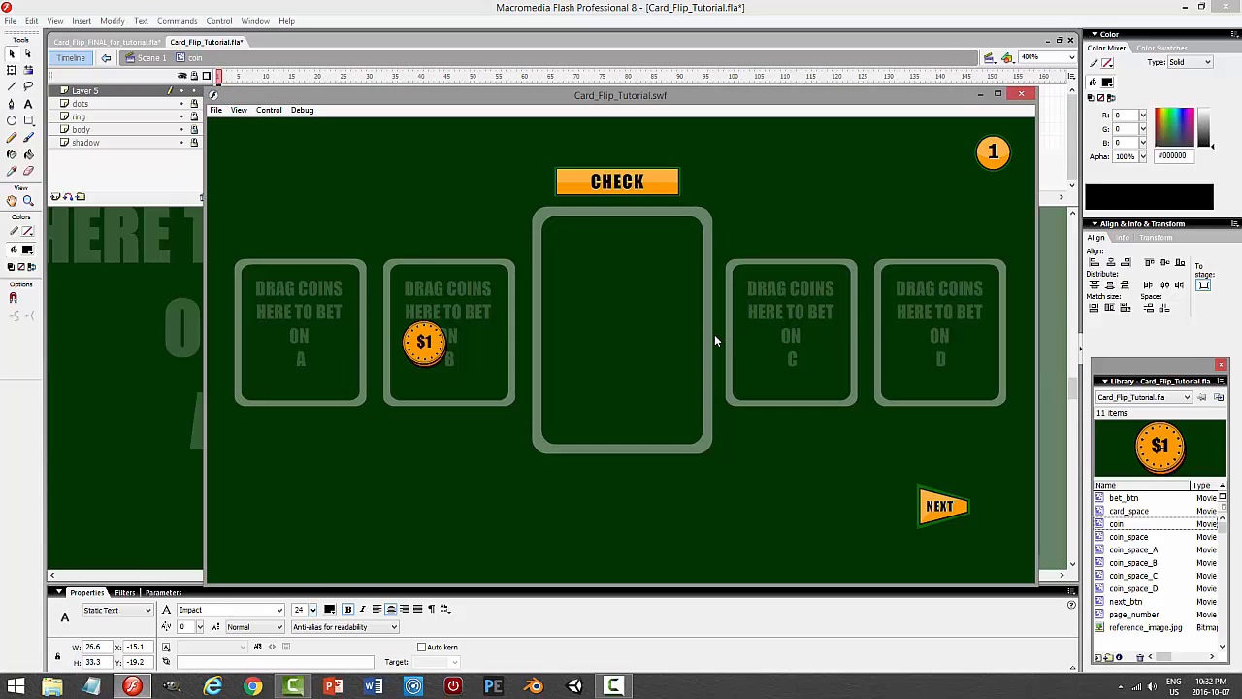
click(1022, 96)
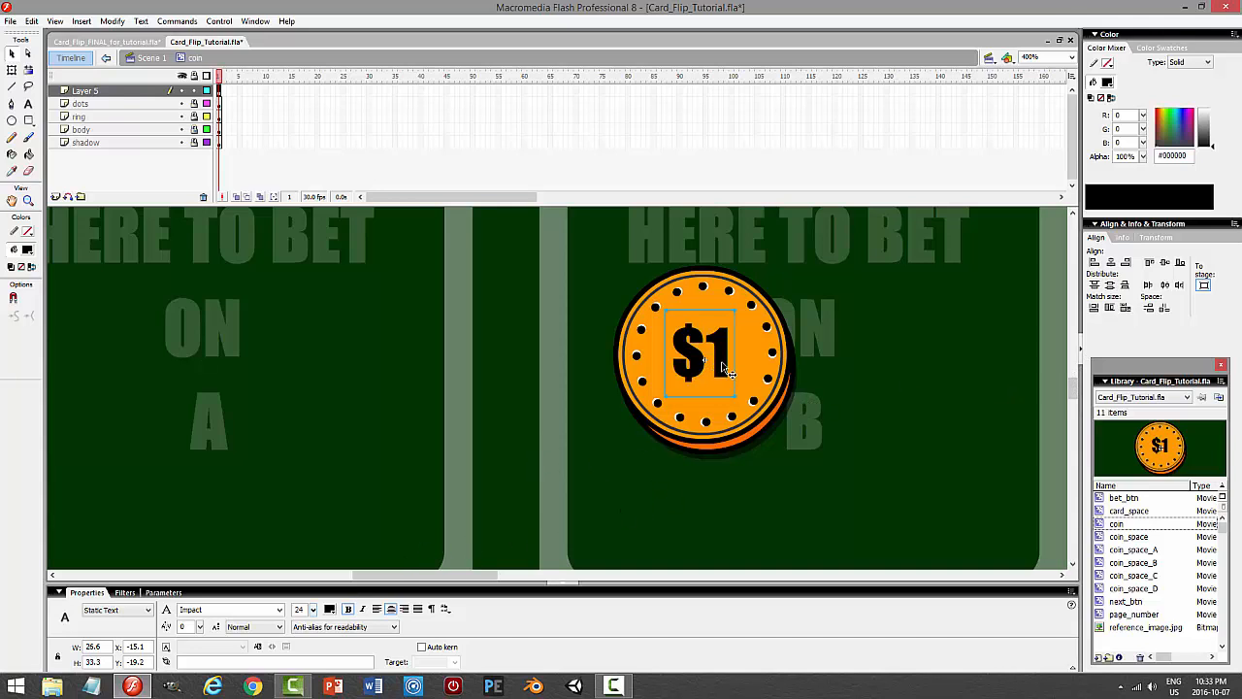
Recolour the "$1" text white (#FFFFFF), paste a copy in the same place and make that copy black (#000000).
click(330, 608)
click(338, 539)
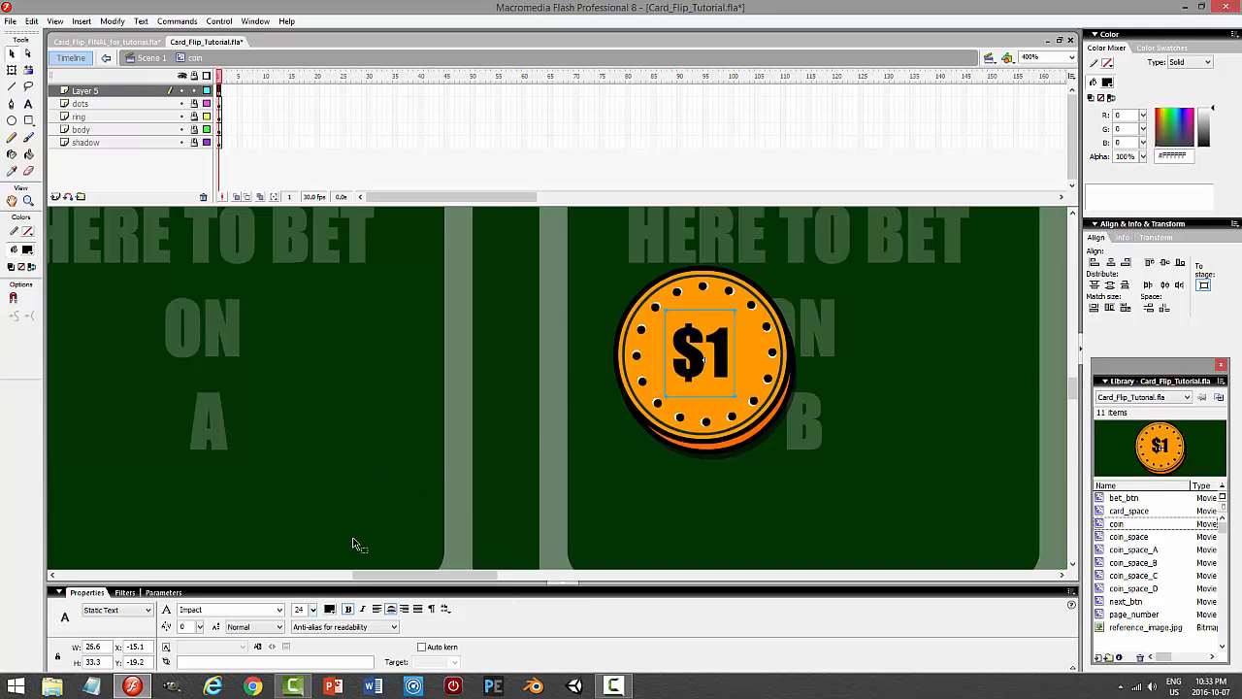
click(32, 20)
click(37, 78)
click(32, 21)
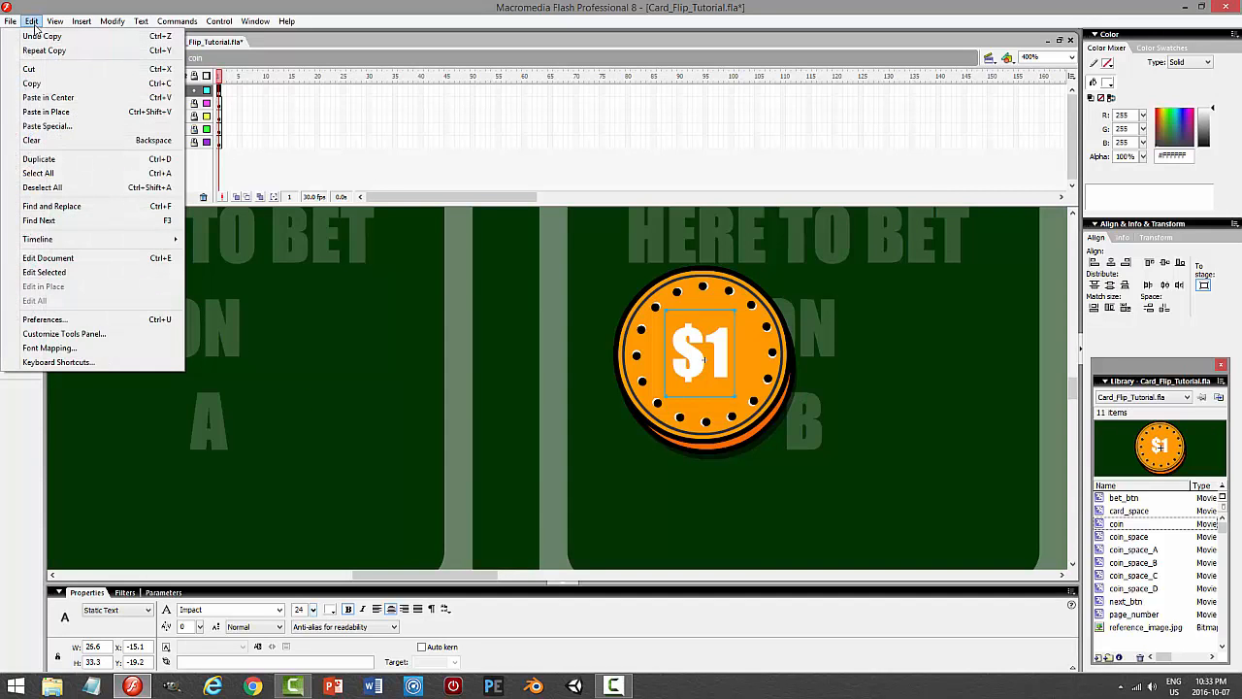
click(37, 111)
click(332, 610)
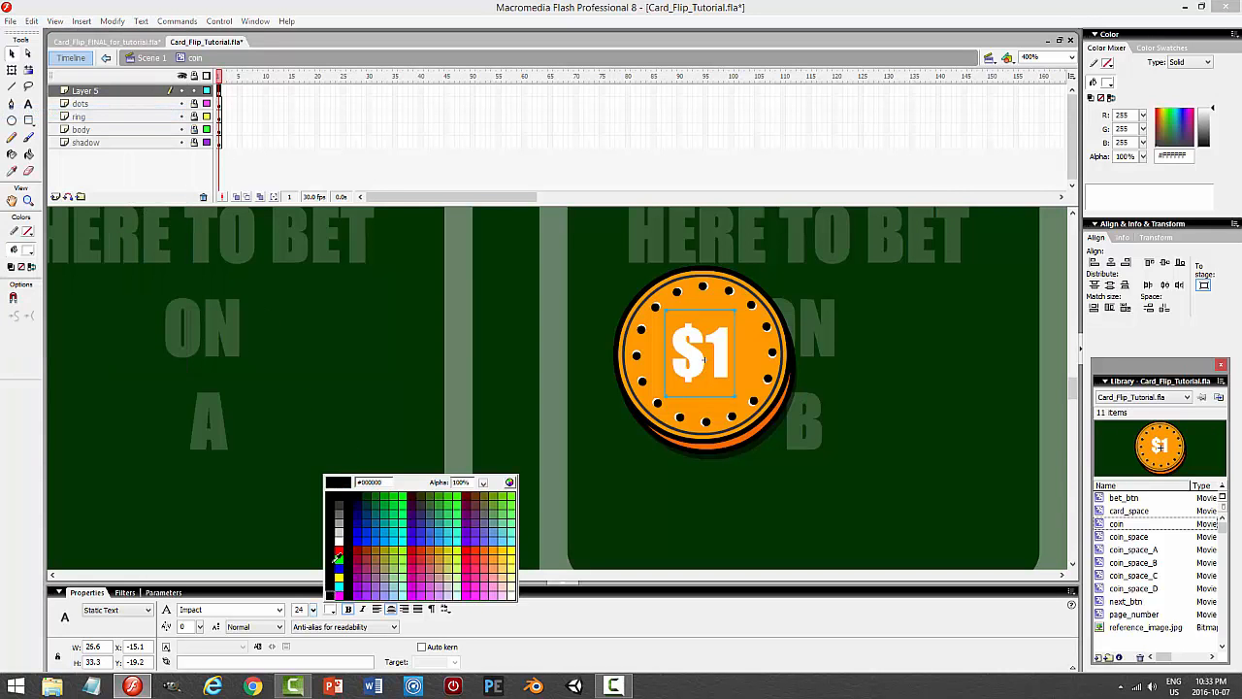
click(330, 497)
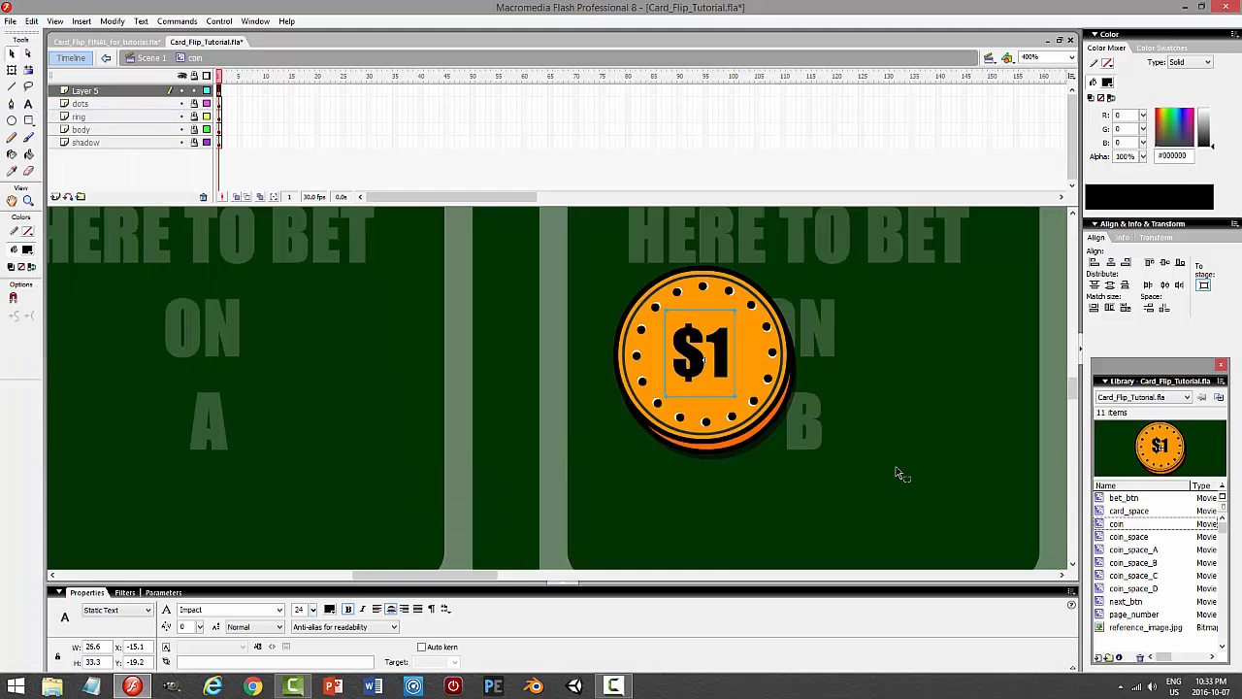
Nudge the black "$1" slightly up and left of the white one to about X -15.3, Y -19.4, and test the movie.
key(Left)
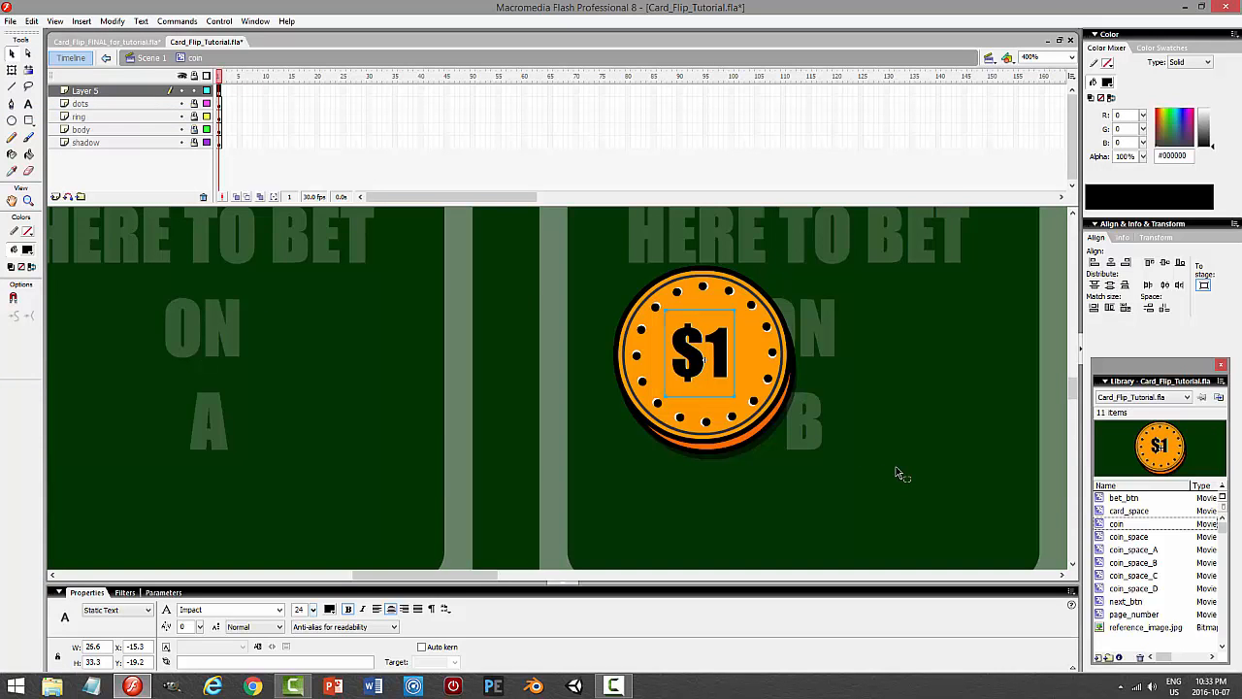
key(ctrl+Return)
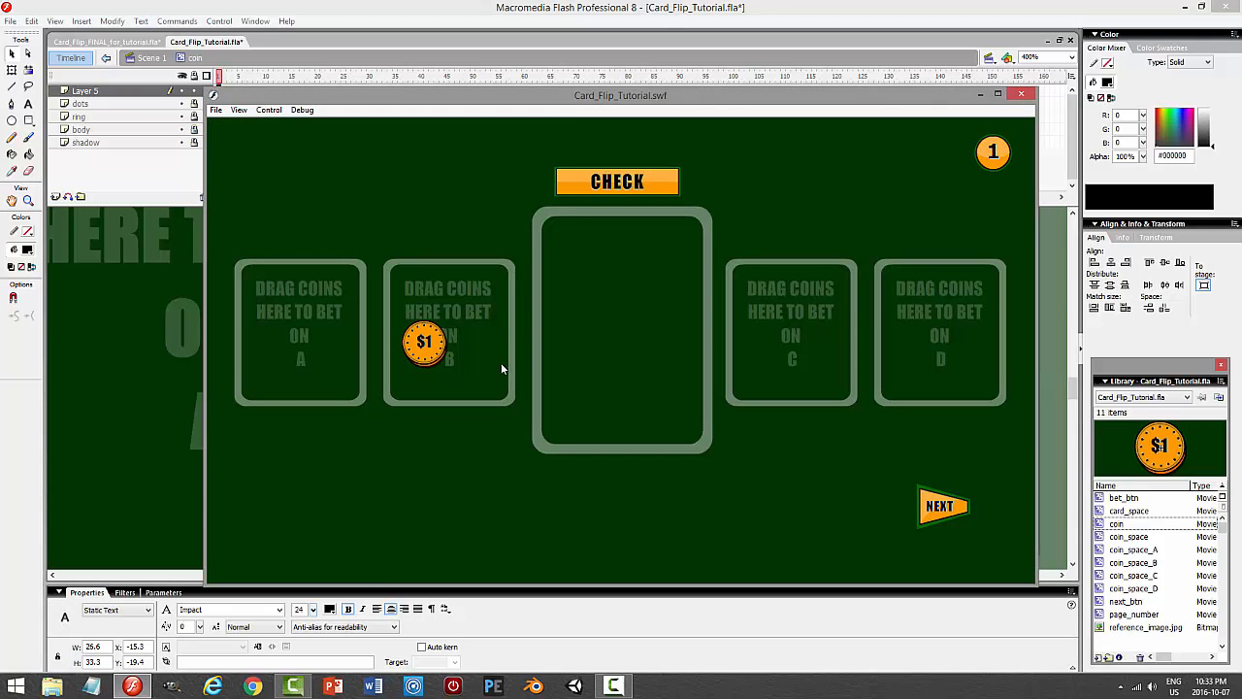
click(1022, 95)
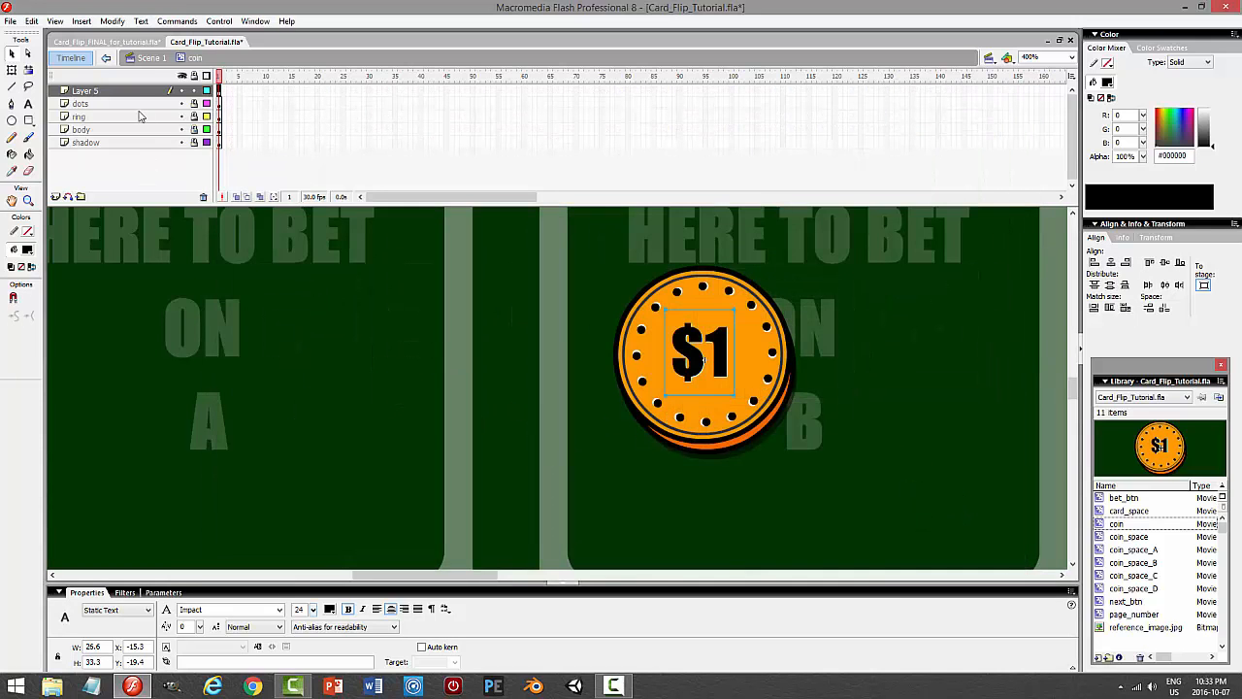
Enlarge both "$1" texts on Layer 5 together to about 32.9 by 41.0 around their centre, and test the movie.
click(134, 92)
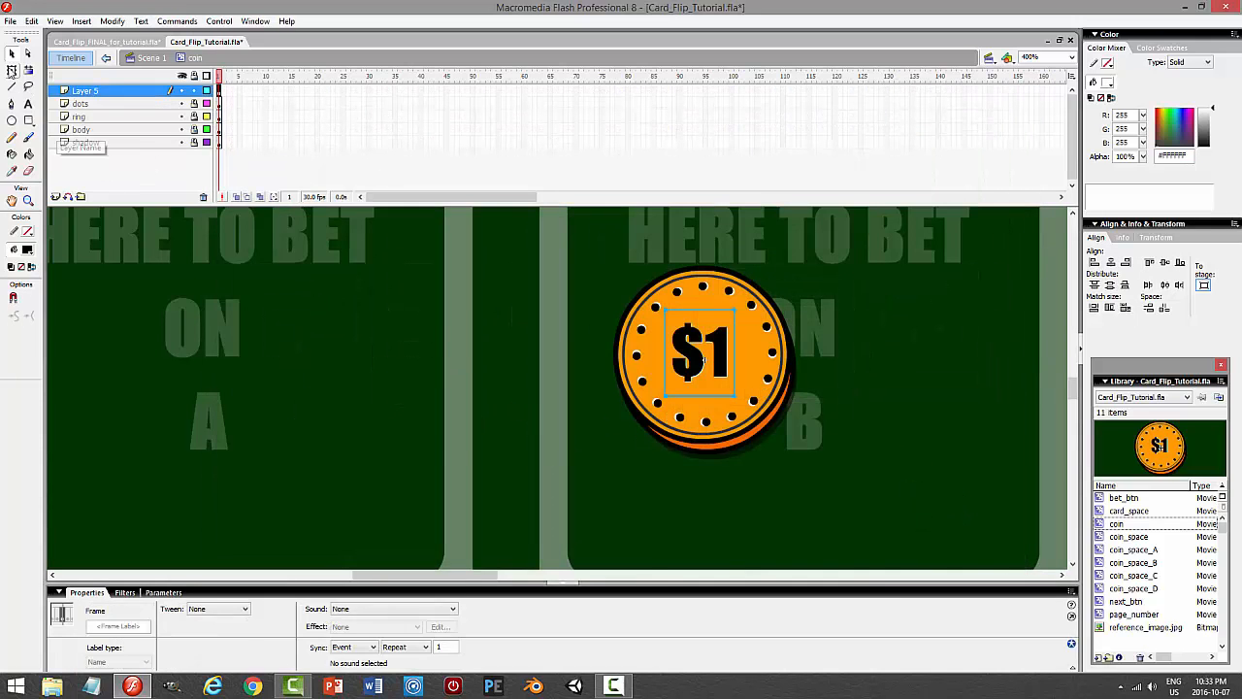
click(691, 359)
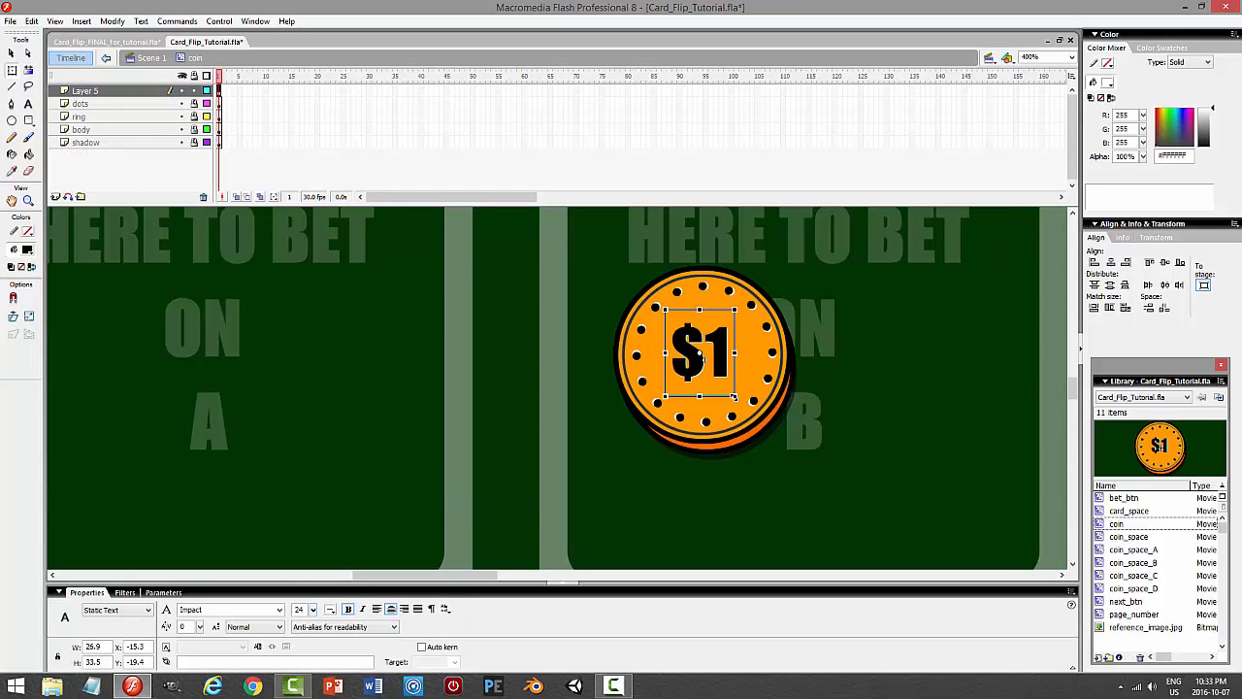
drag(735, 398, 746, 406)
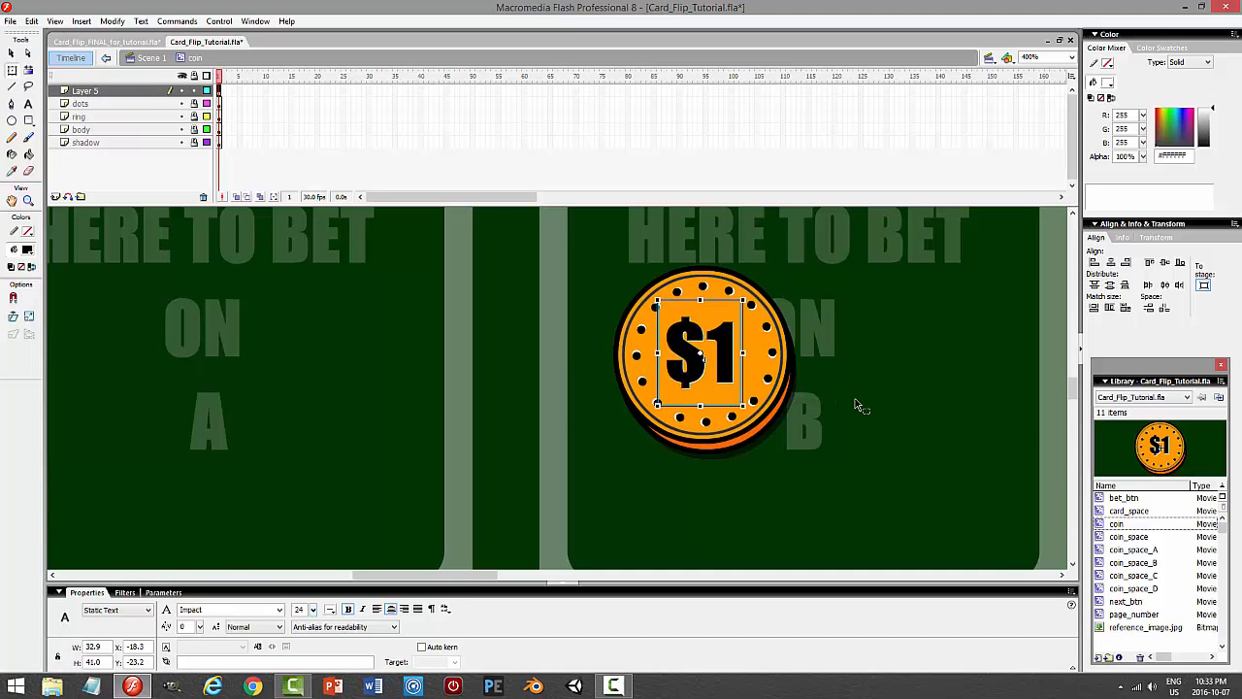
key(ctrl+Return)
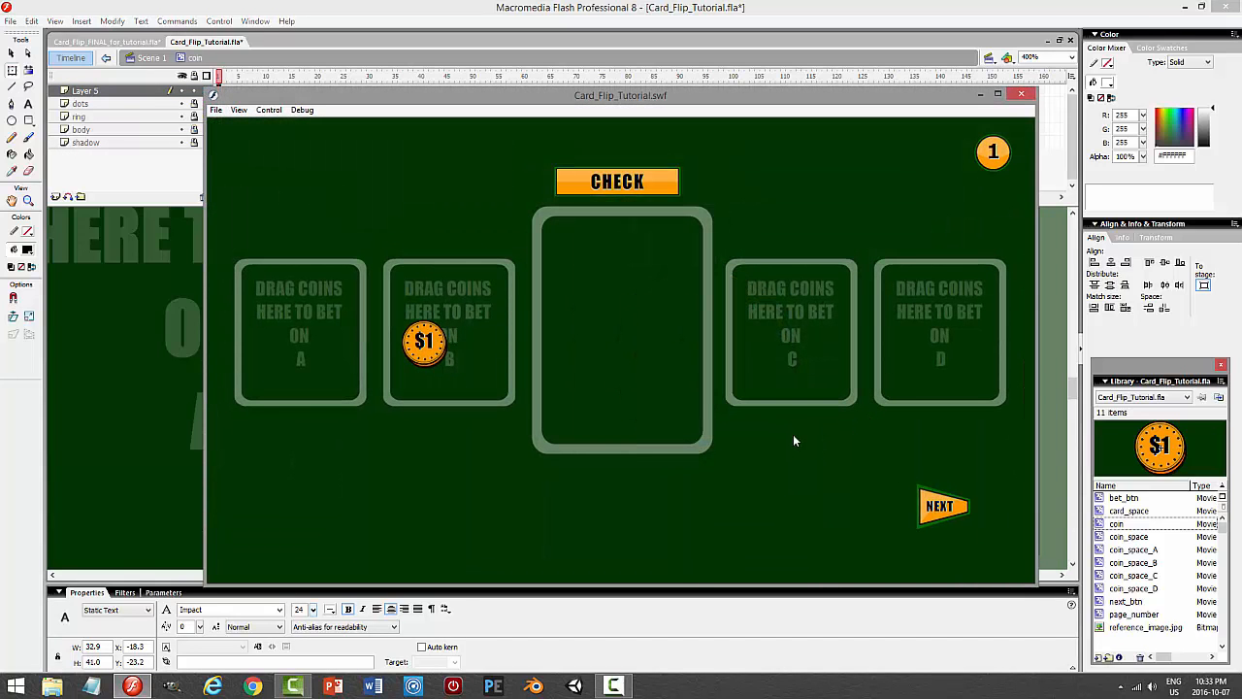
click(1021, 94)
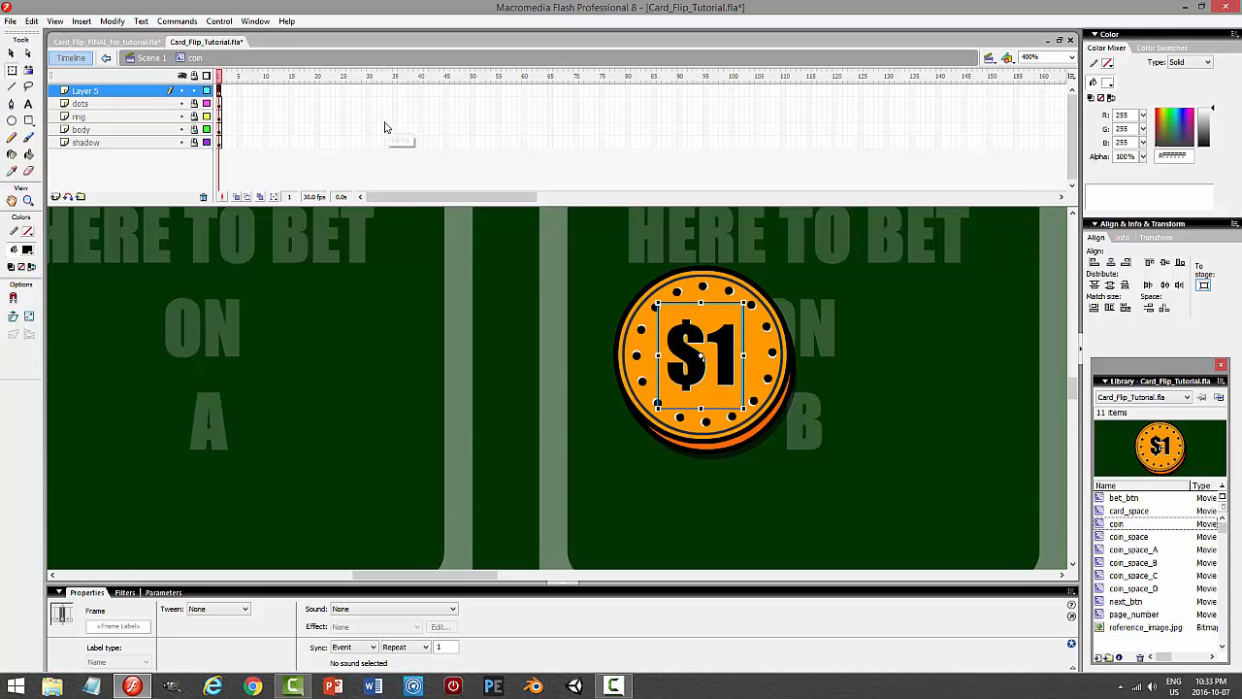
Fine-tune the position of the two enlarged "$1" texts with small nudges, testing the movie in between.
key(ctrl+Return)
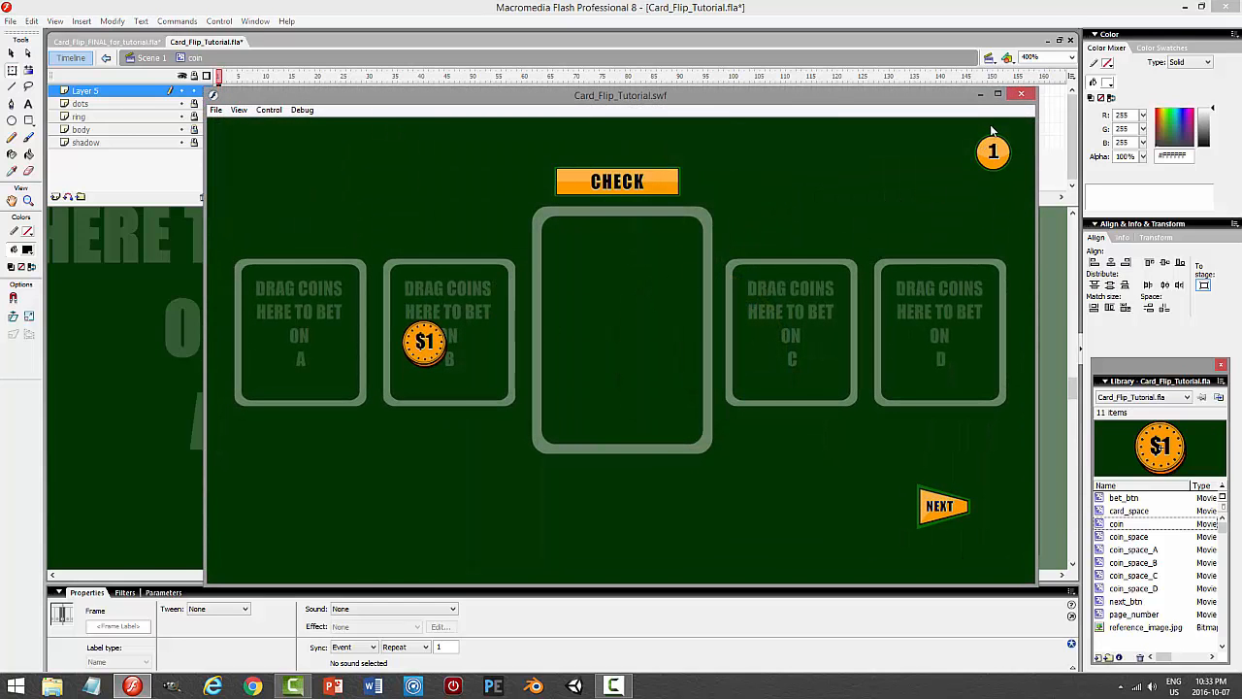
click(1021, 94)
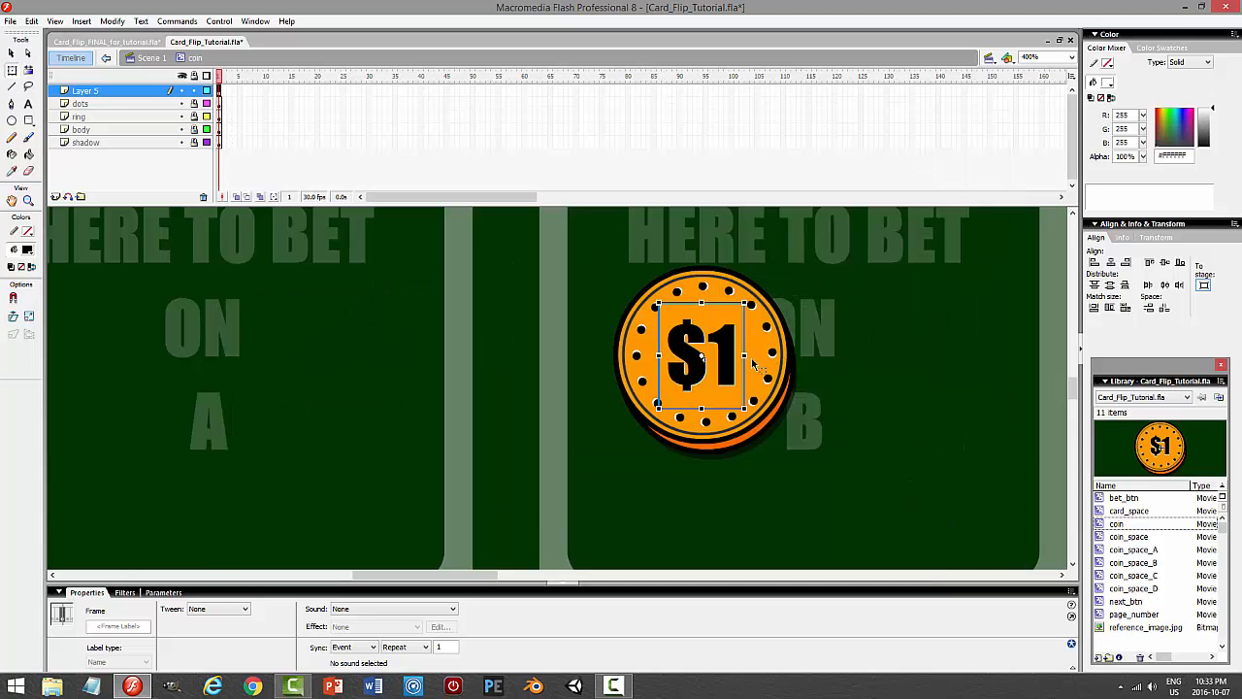
key(ctrl+Return)
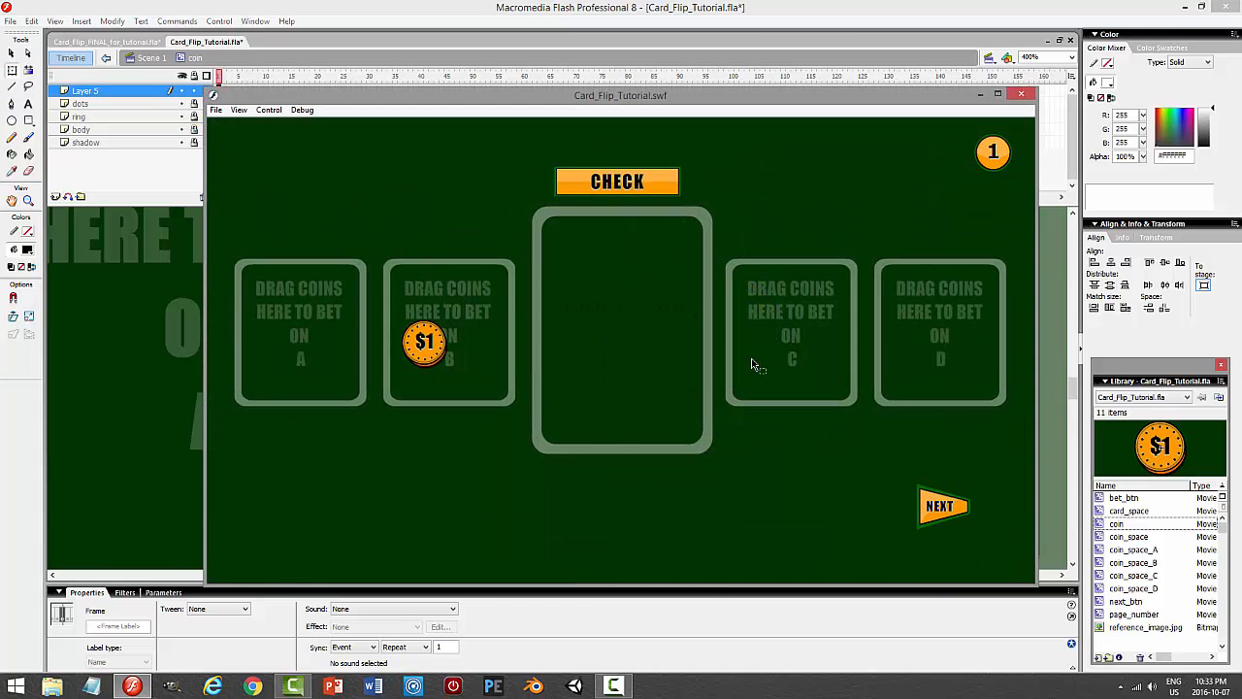
click(1021, 94)
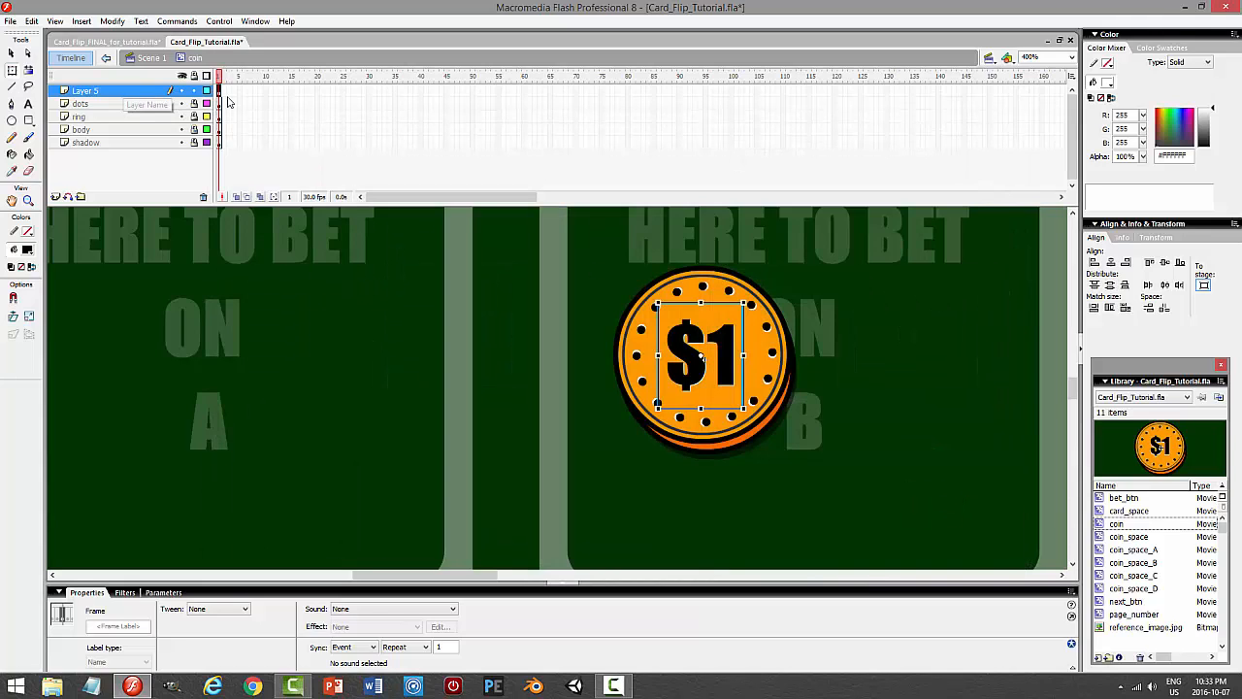
Rename Layer 5 as "text" and lock it.
text(TEX)
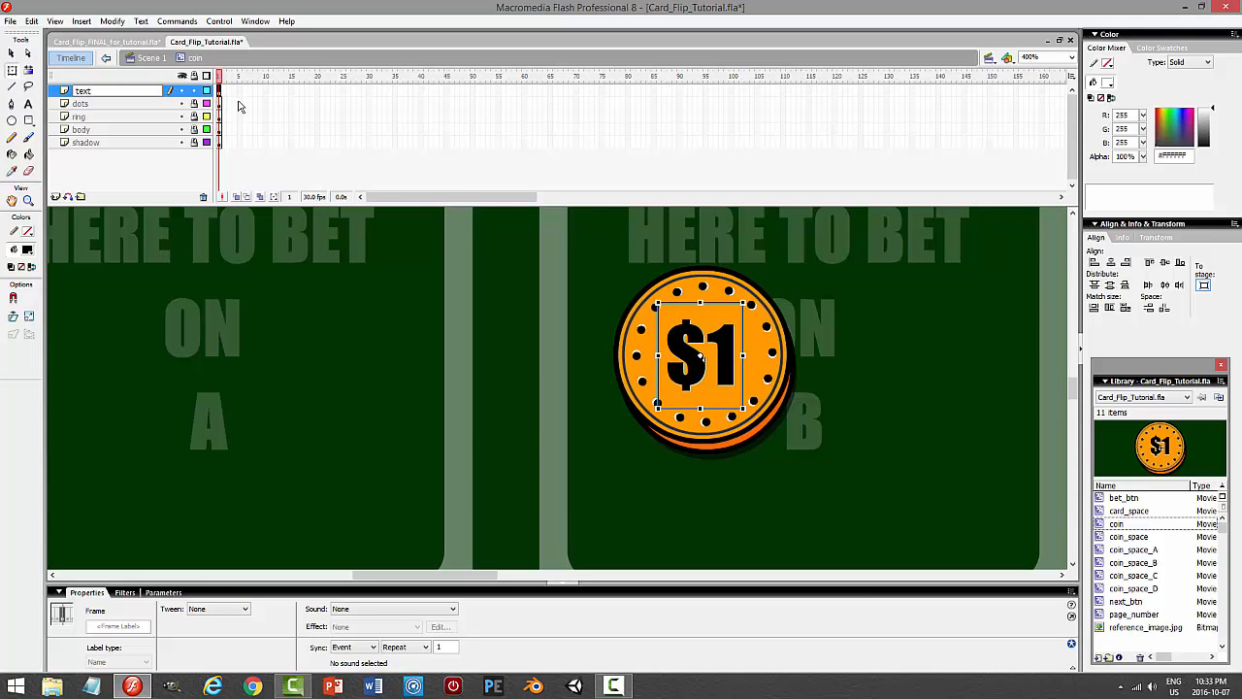
text(t)
key(Return)
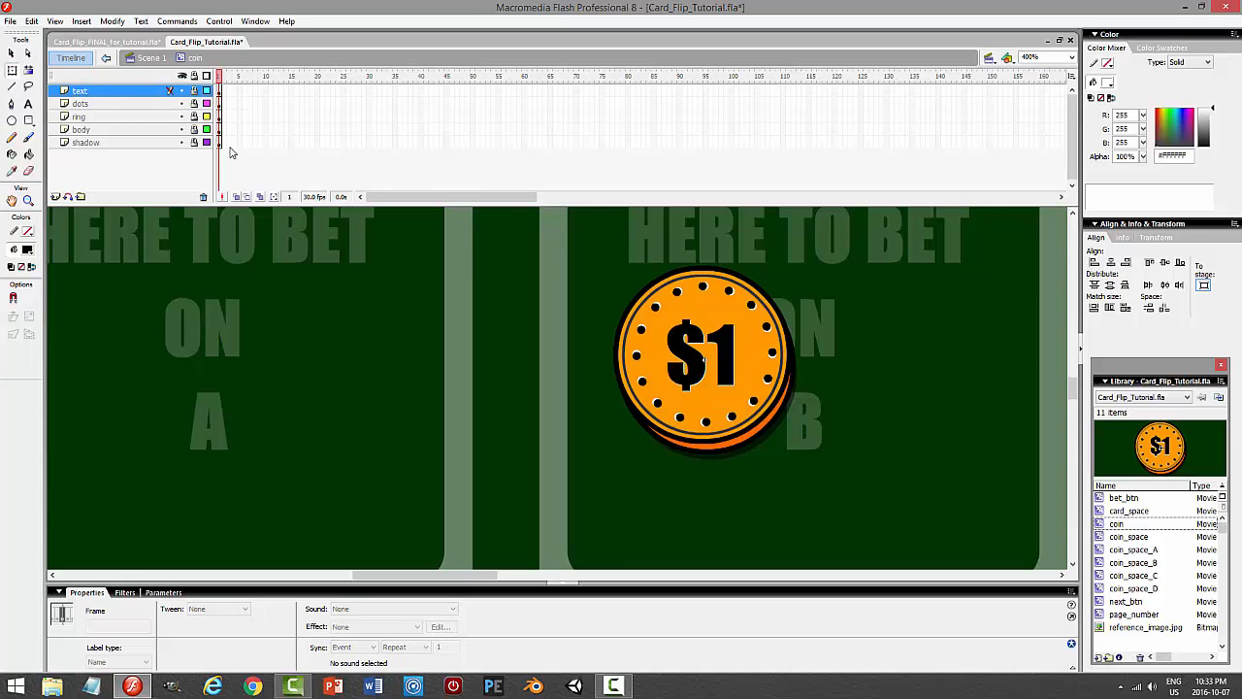
Unlock the body layer, copy the coin's orange circle, and lock the layer again.
click(755, 335)
click(505, 288)
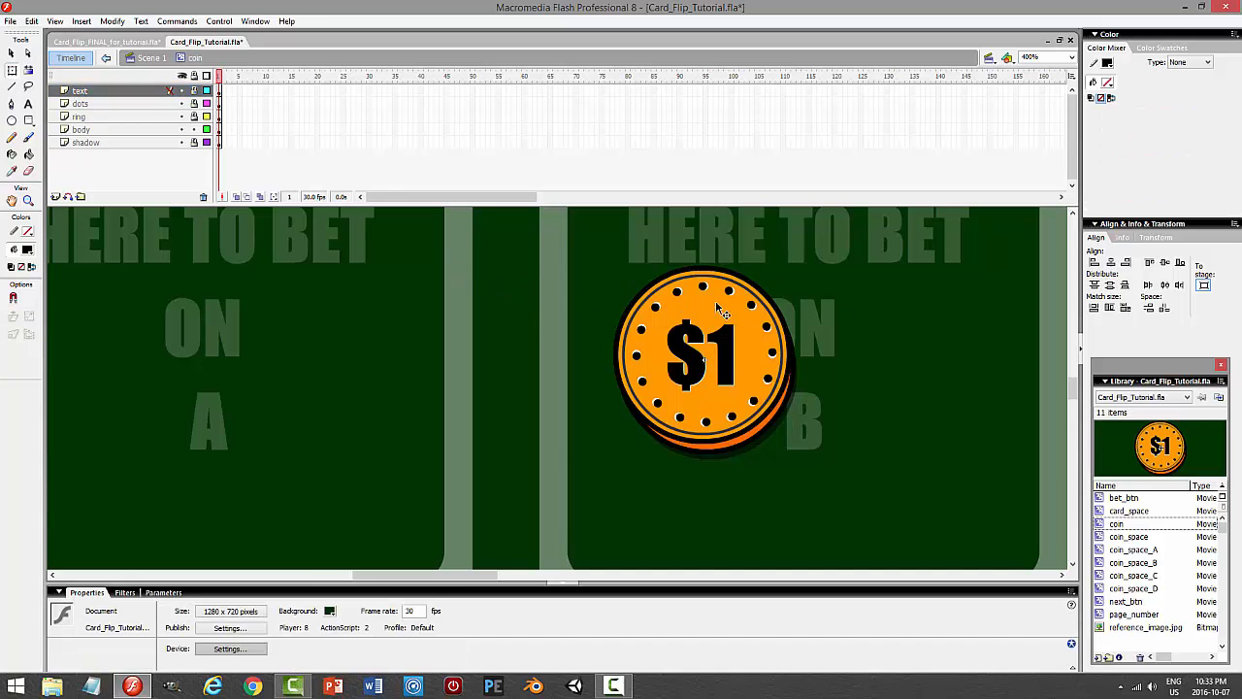
key(ctrl+a)
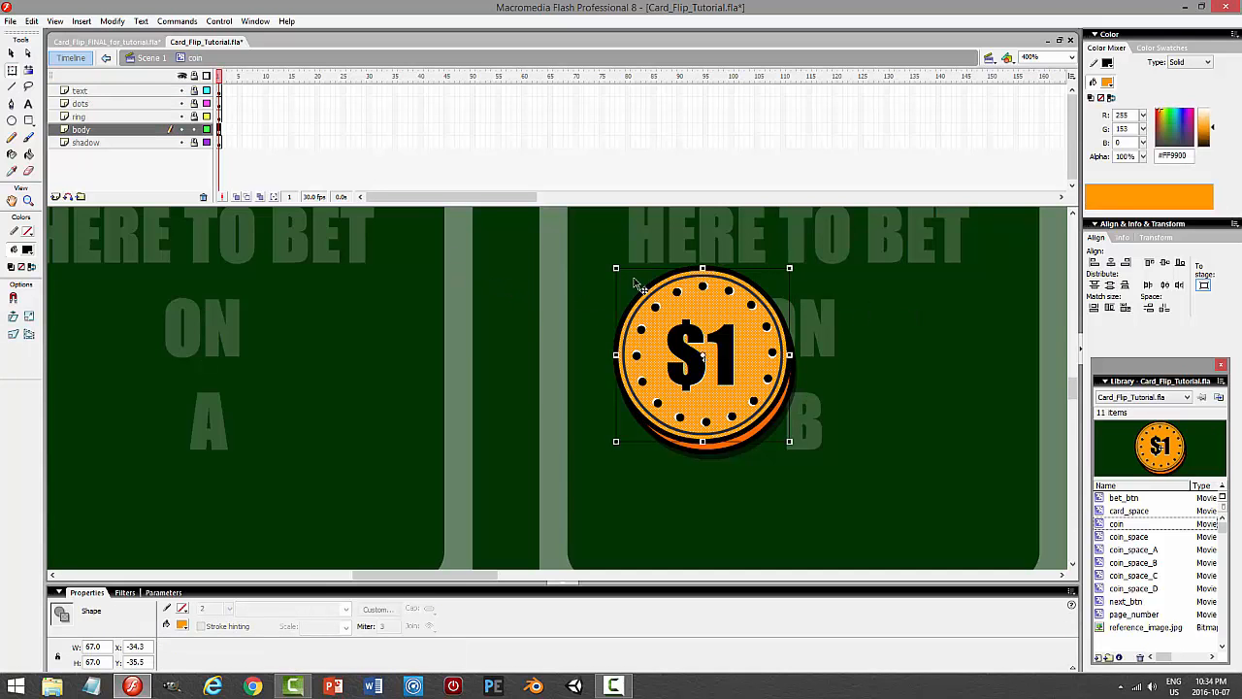
click(31, 21)
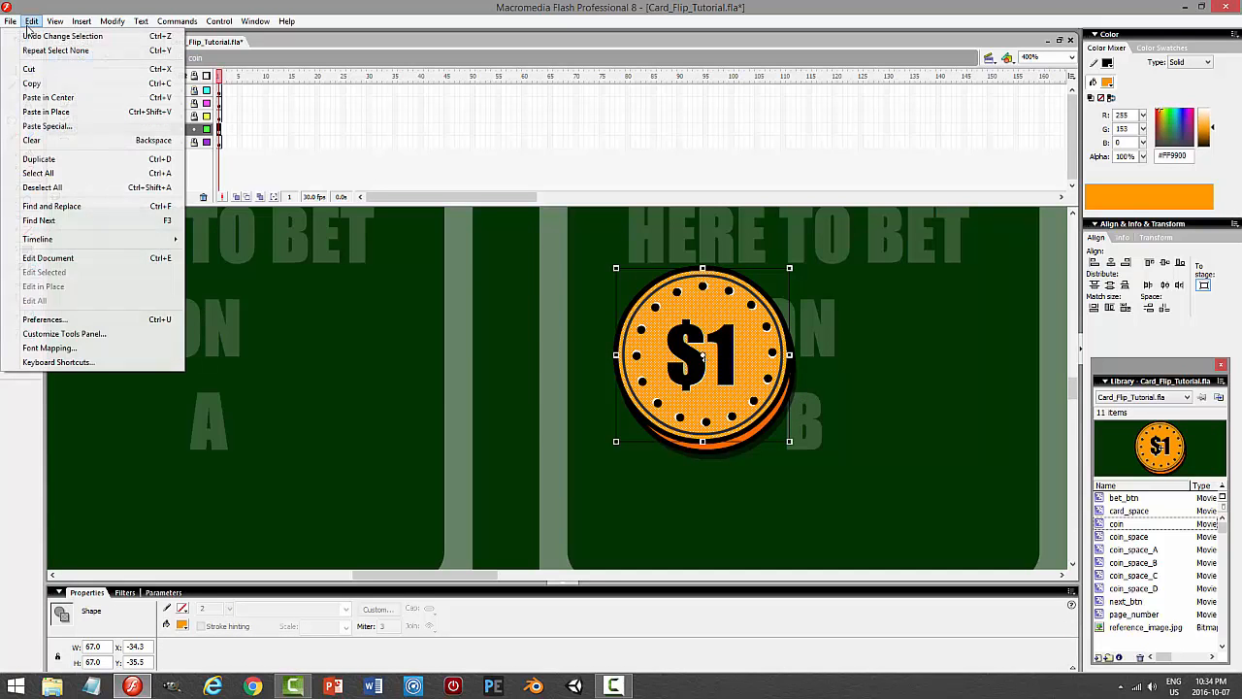
click(58, 82)
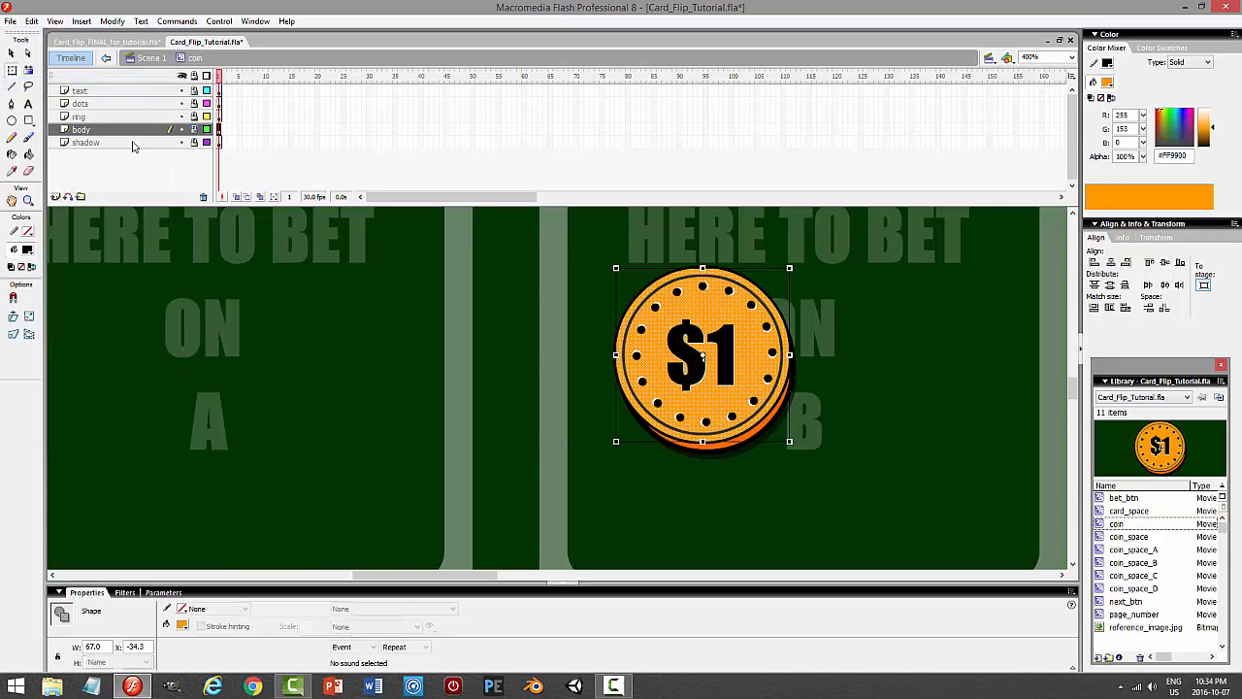
Add a new layer above body and paste the orange circle in place on it.
click(124, 130)
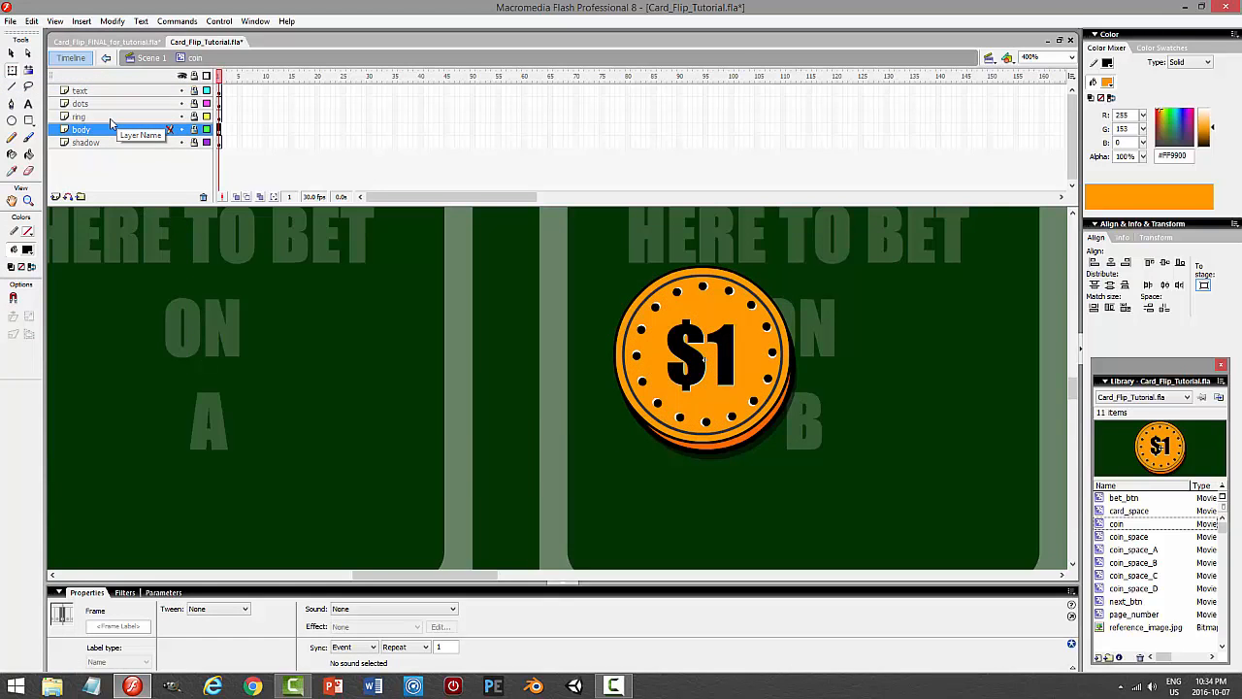
click(55, 196)
click(31, 20)
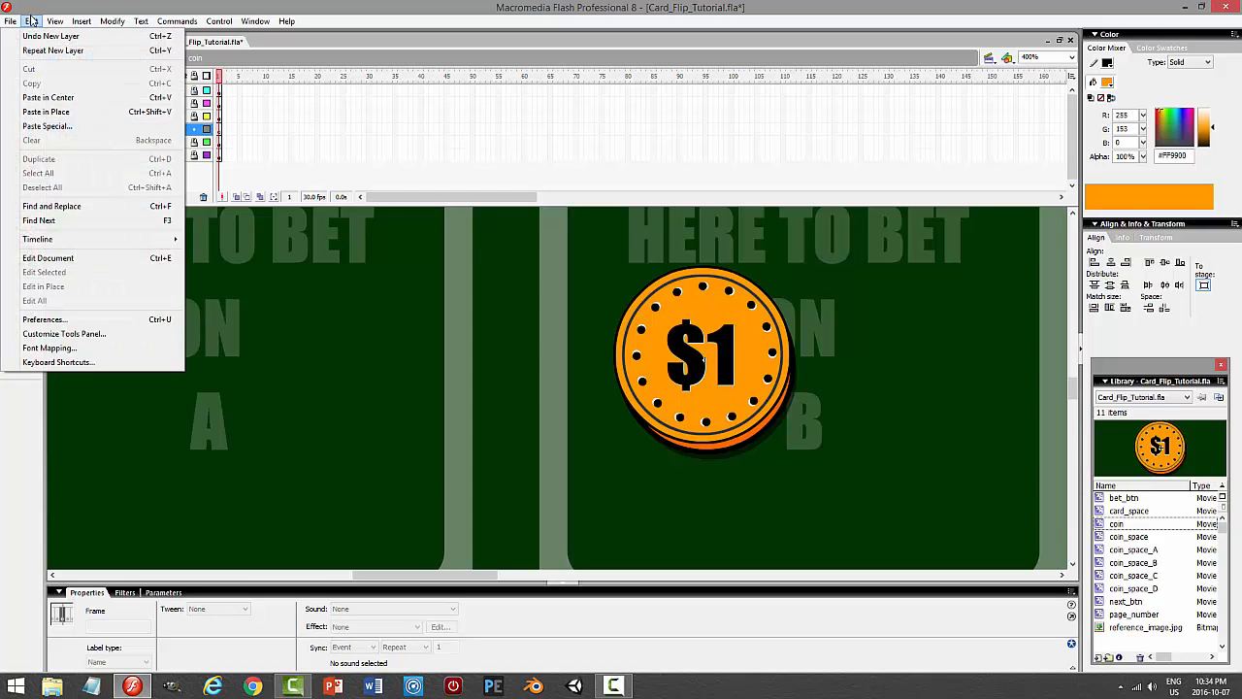
click(47, 112)
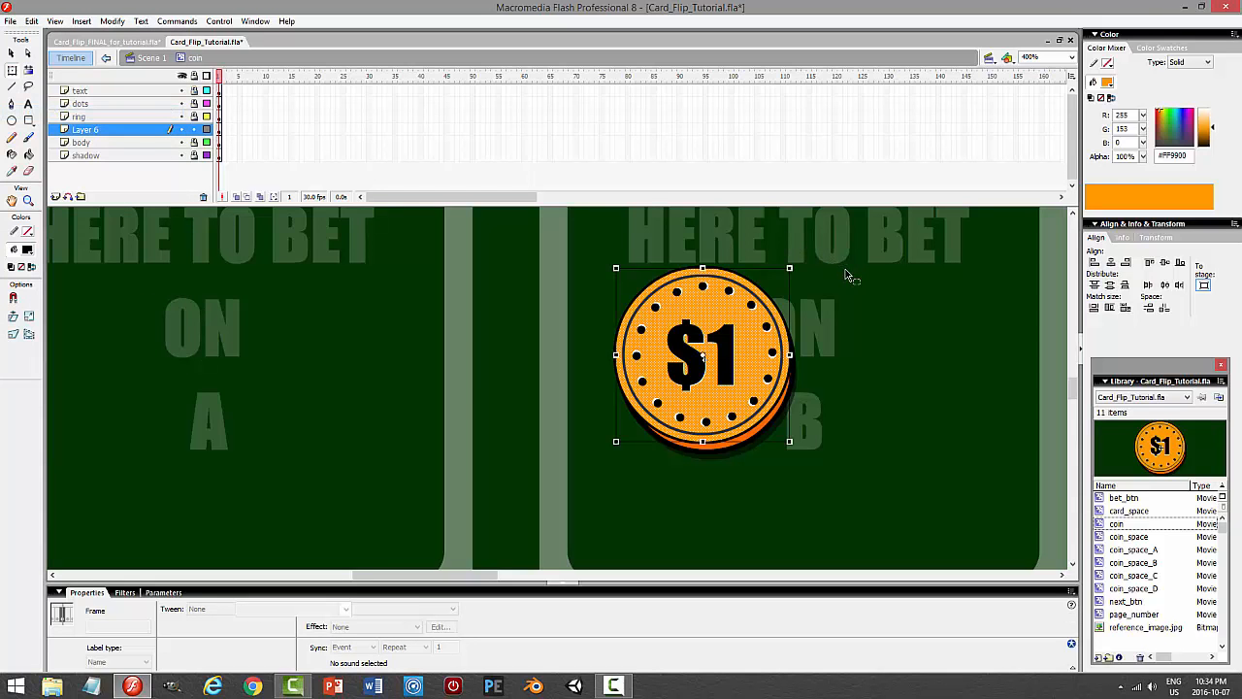
Split the pasted circle with a diagonal line from lower left to upper right across the coin, then delete the line.
click(12, 88)
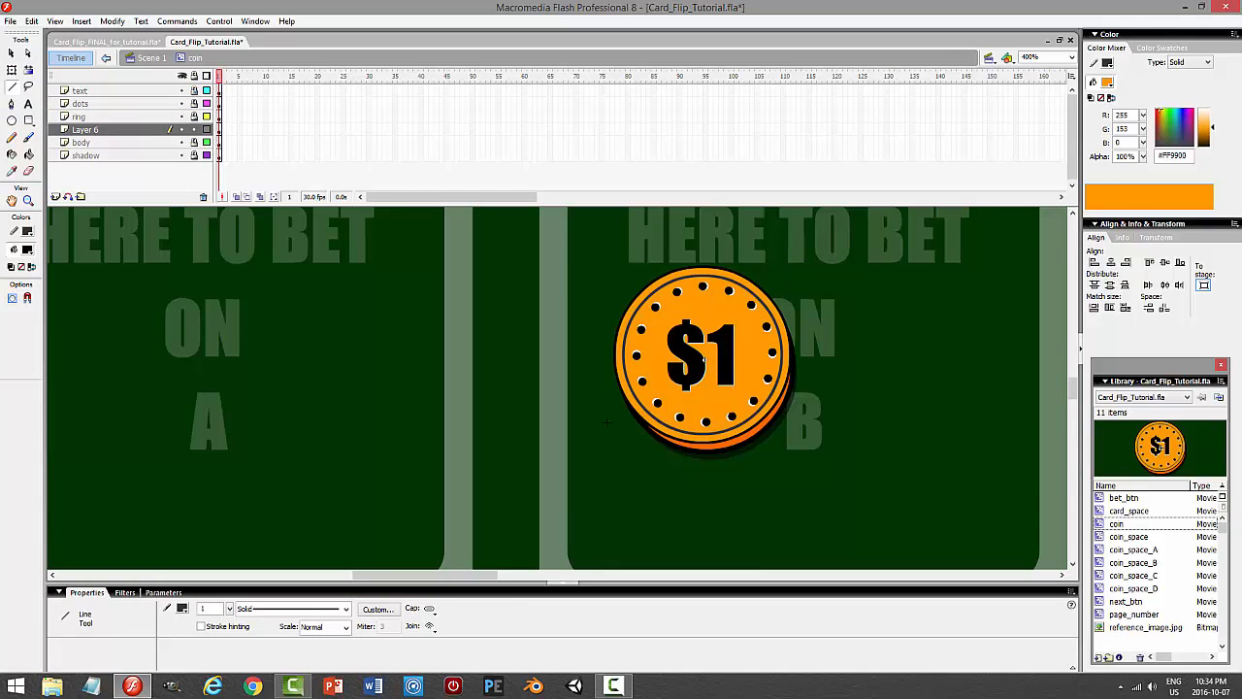
drag(601, 433, 823, 243)
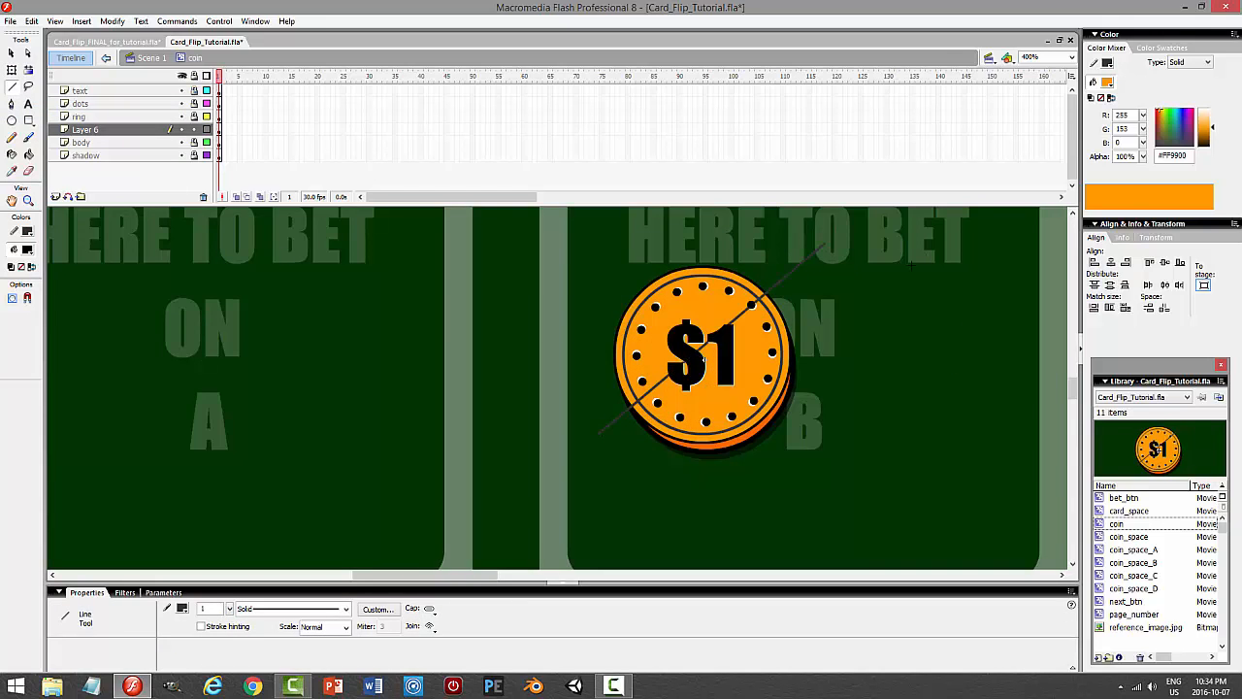
click(11, 54)
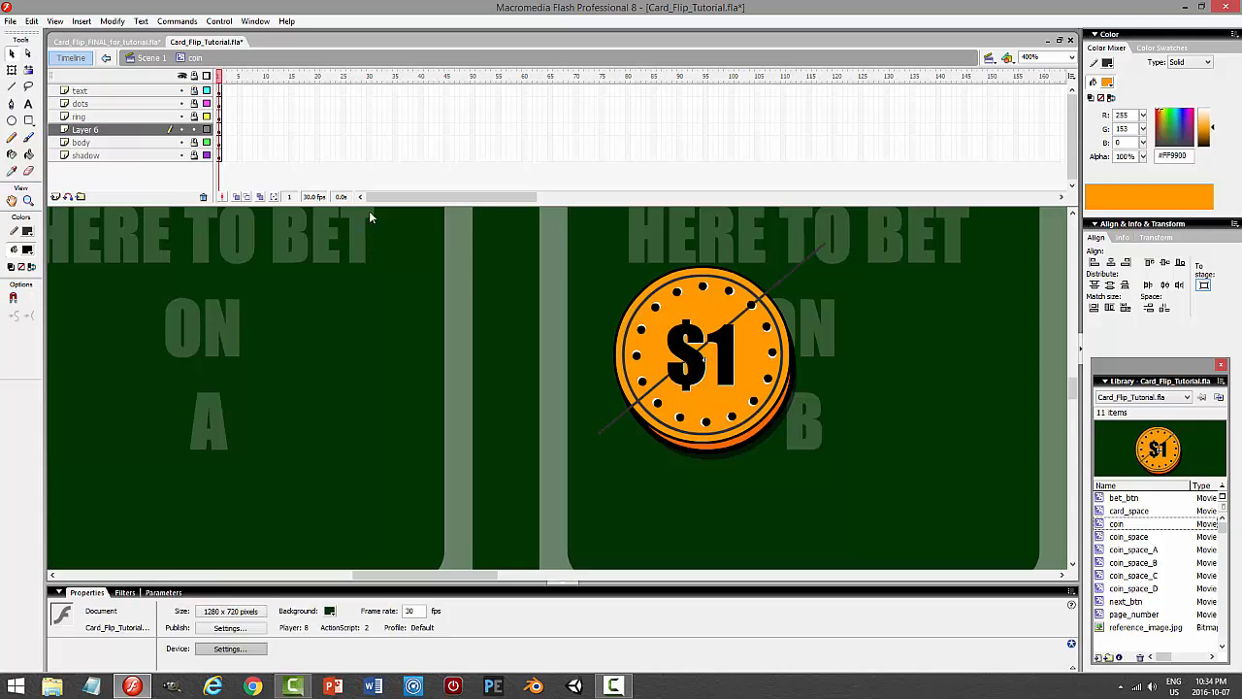
click(762, 352)
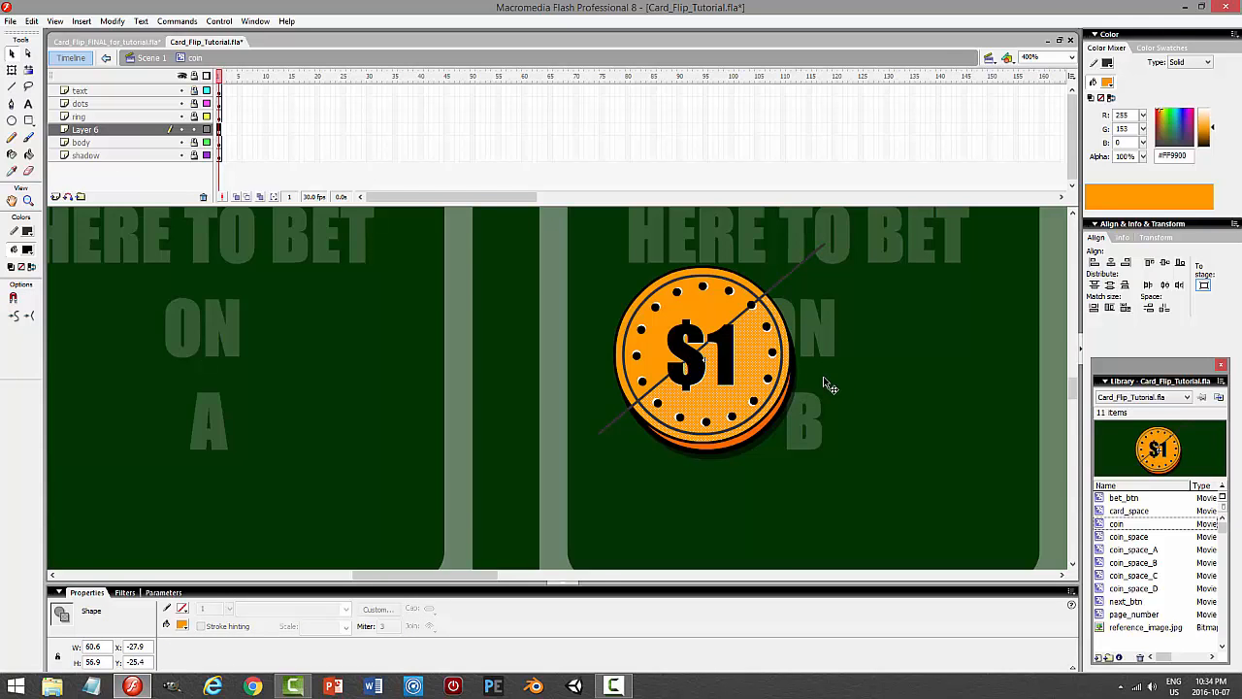
click(837, 356)
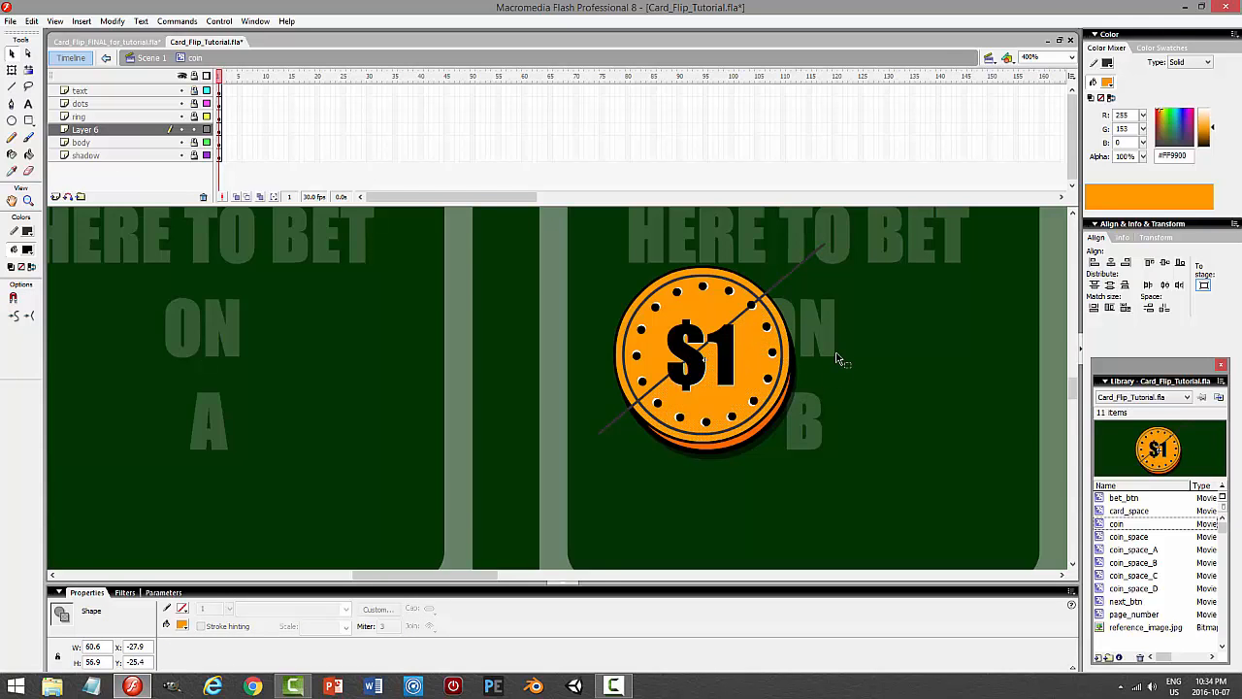
click(797, 274)
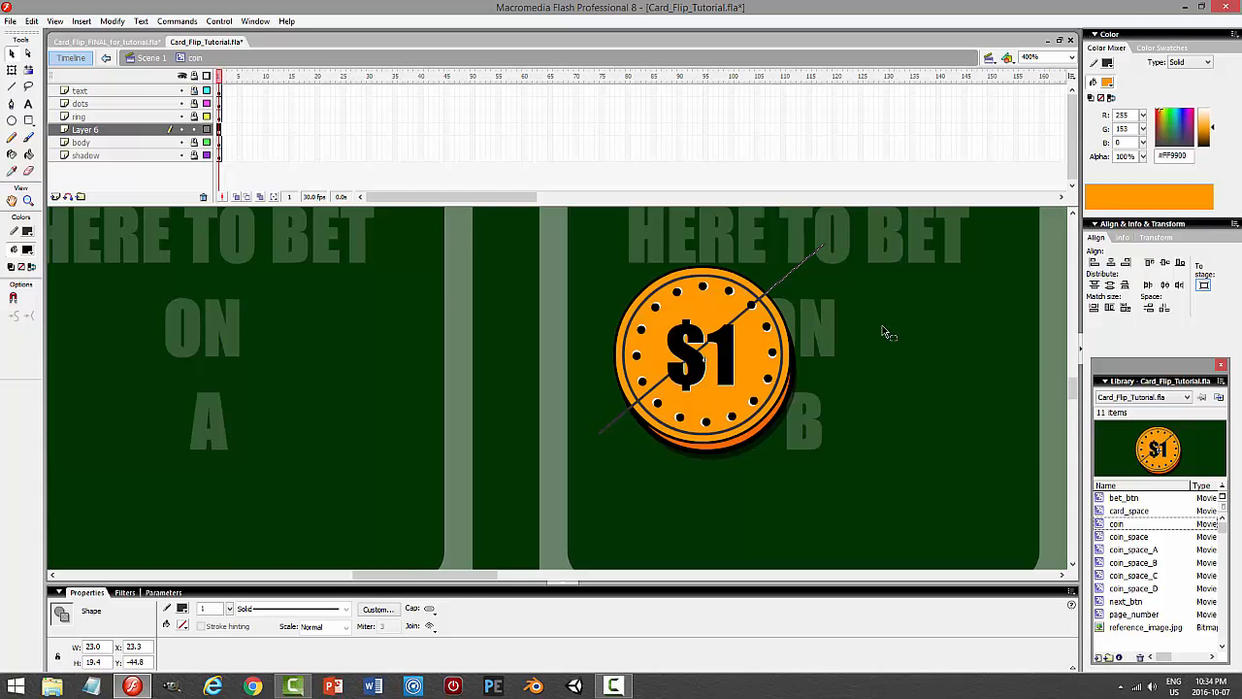
key(Delete)
click(810, 312)
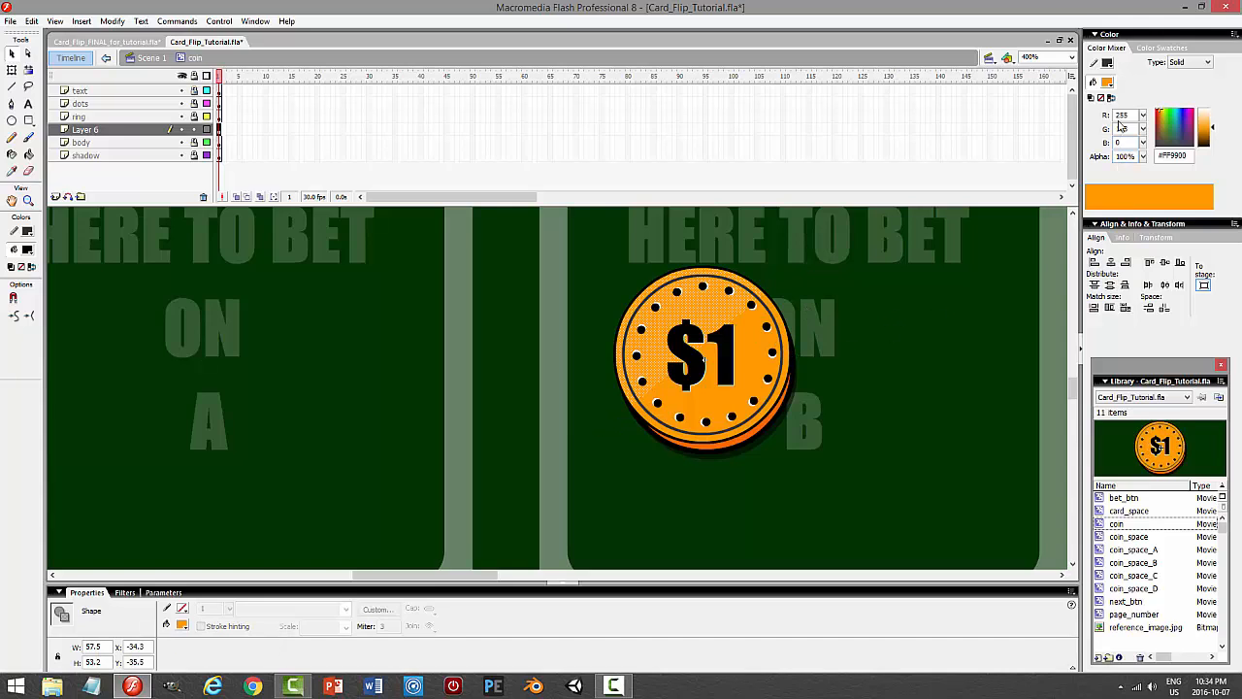
Fill the upper-left half of the pasted circle with white #FFFFFF at 25% alpha.
click(1109, 83)
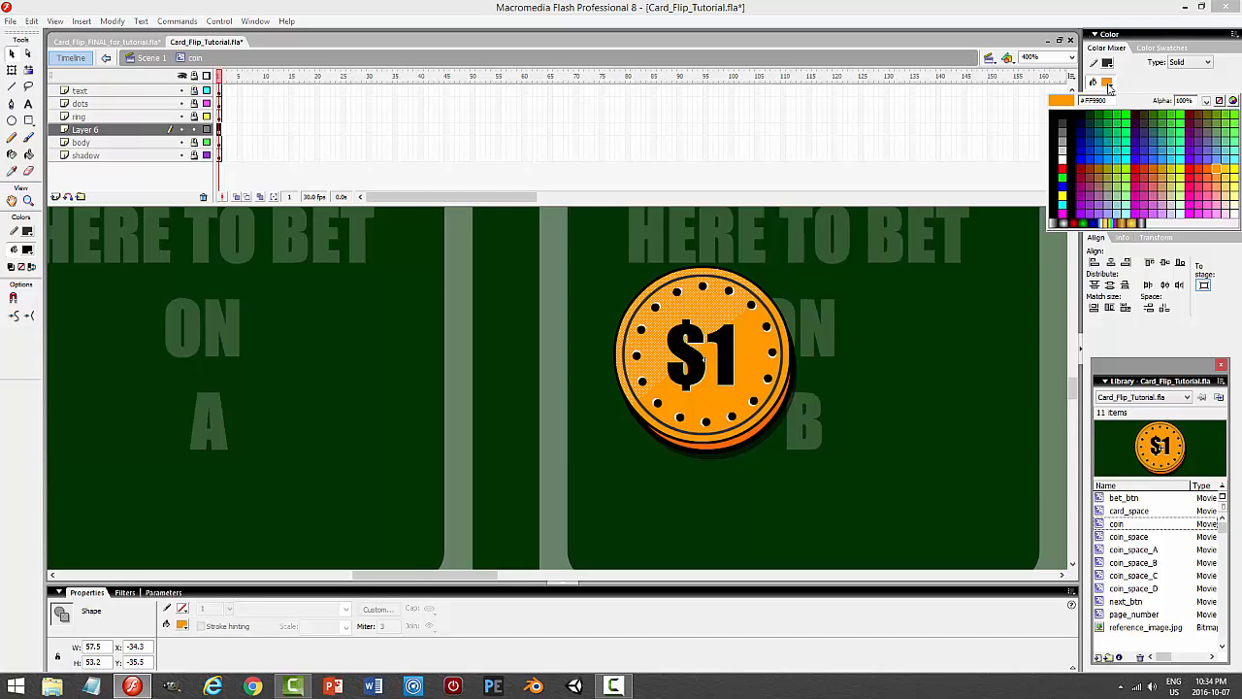
click(1063, 154)
drag(1138, 156, 1122, 156)
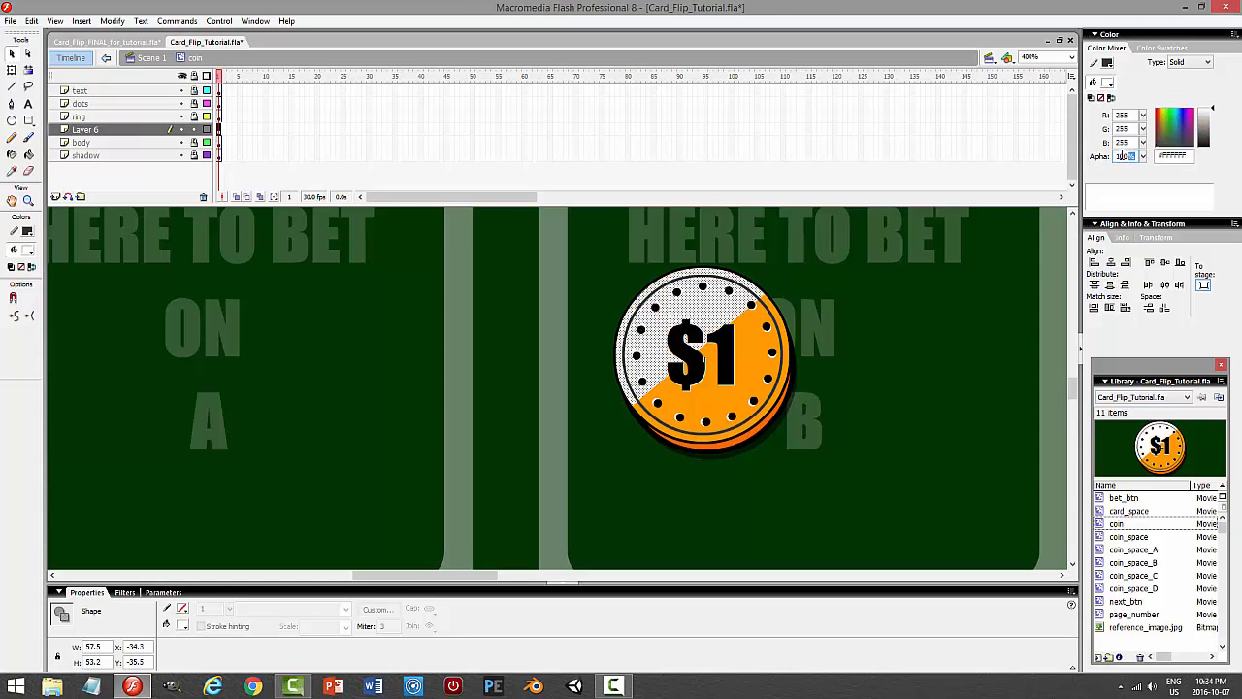
text(25)
key(Return)
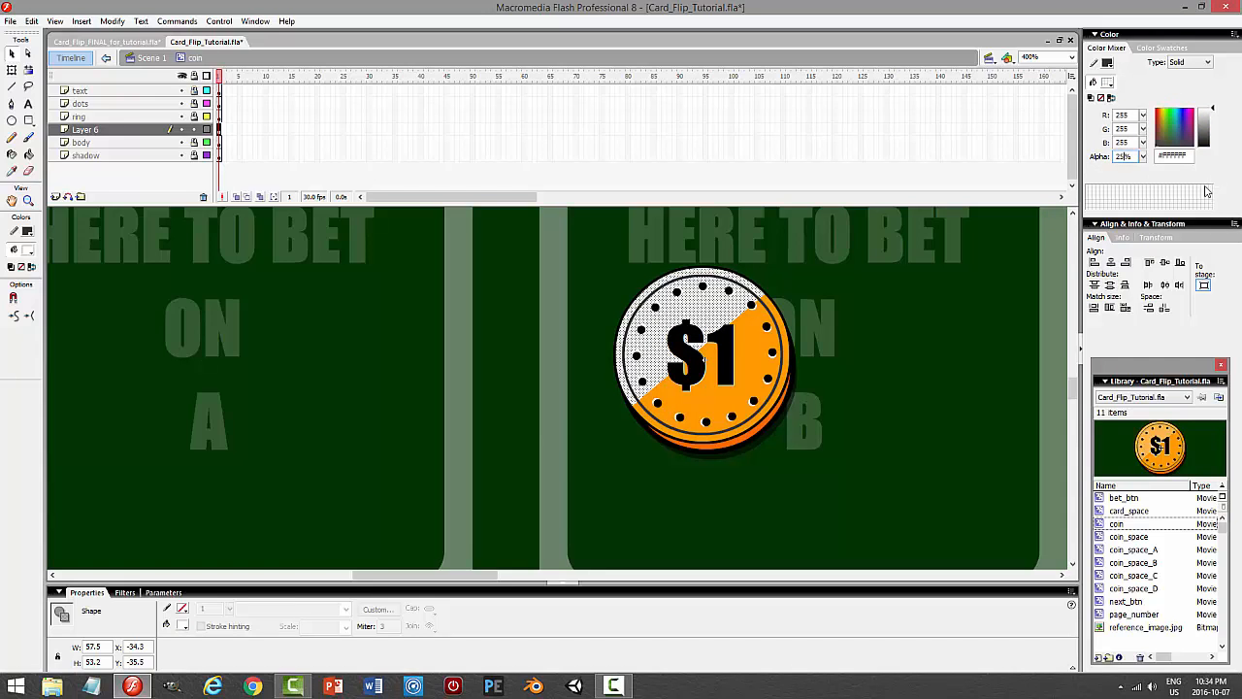
Bow the diagonal edge of the translucent white highlight slightly towards the lower right, and test the movie.
click(884, 372)
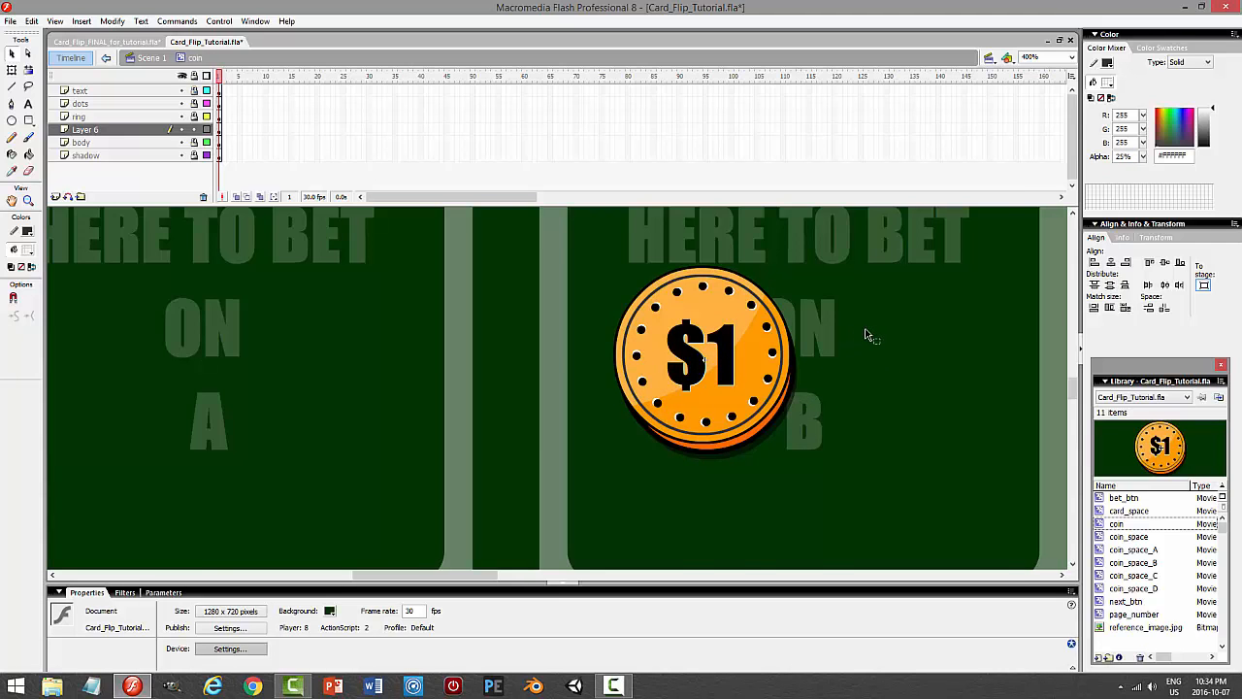
key(ctrl+Return)
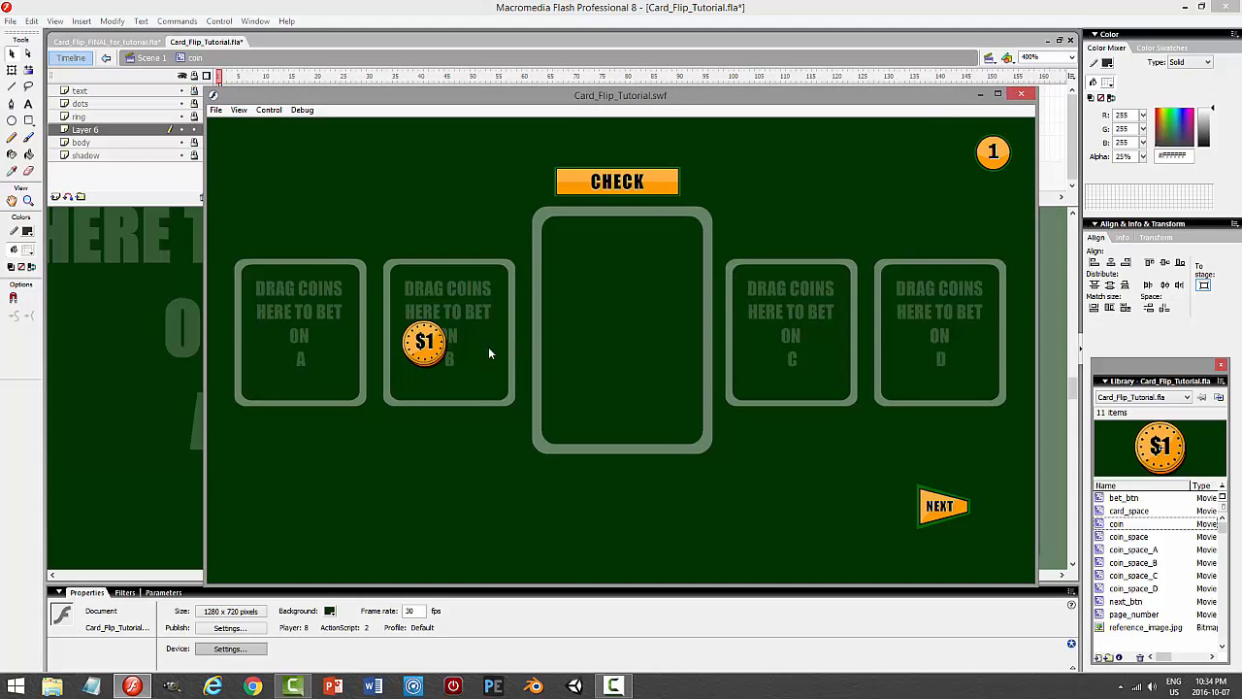
click(1021, 97)
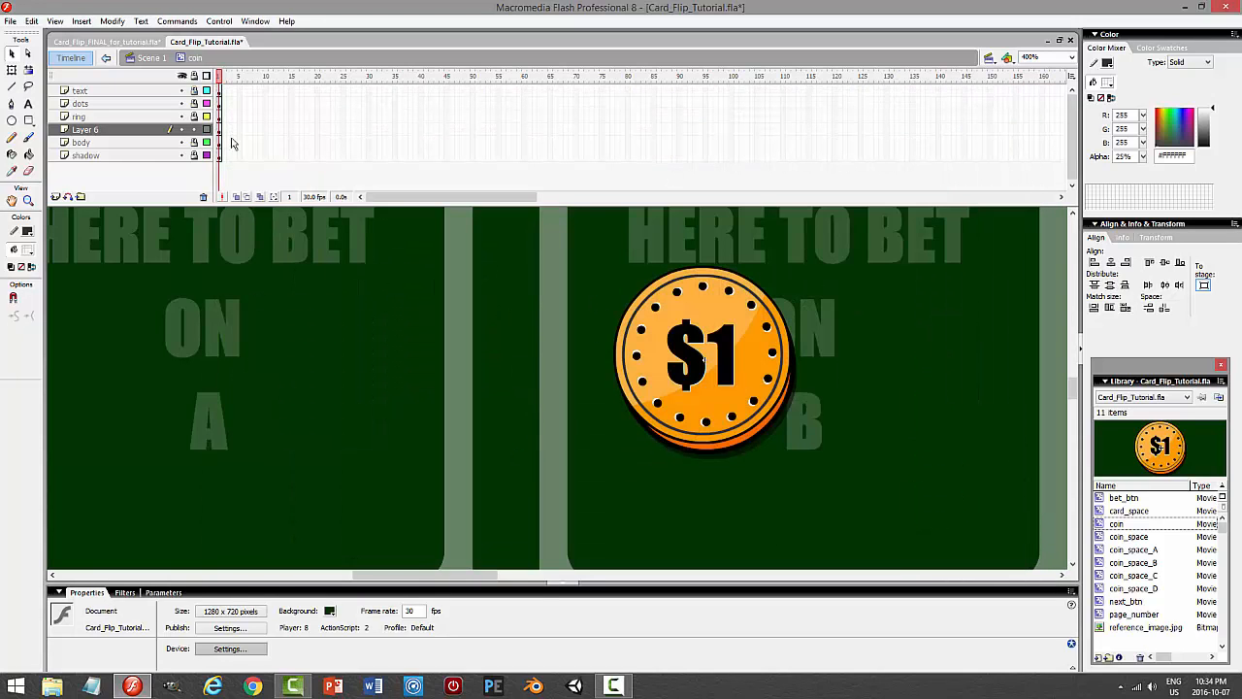
Rename Layer 6 as "shine" and lock it.
click(147, 133)
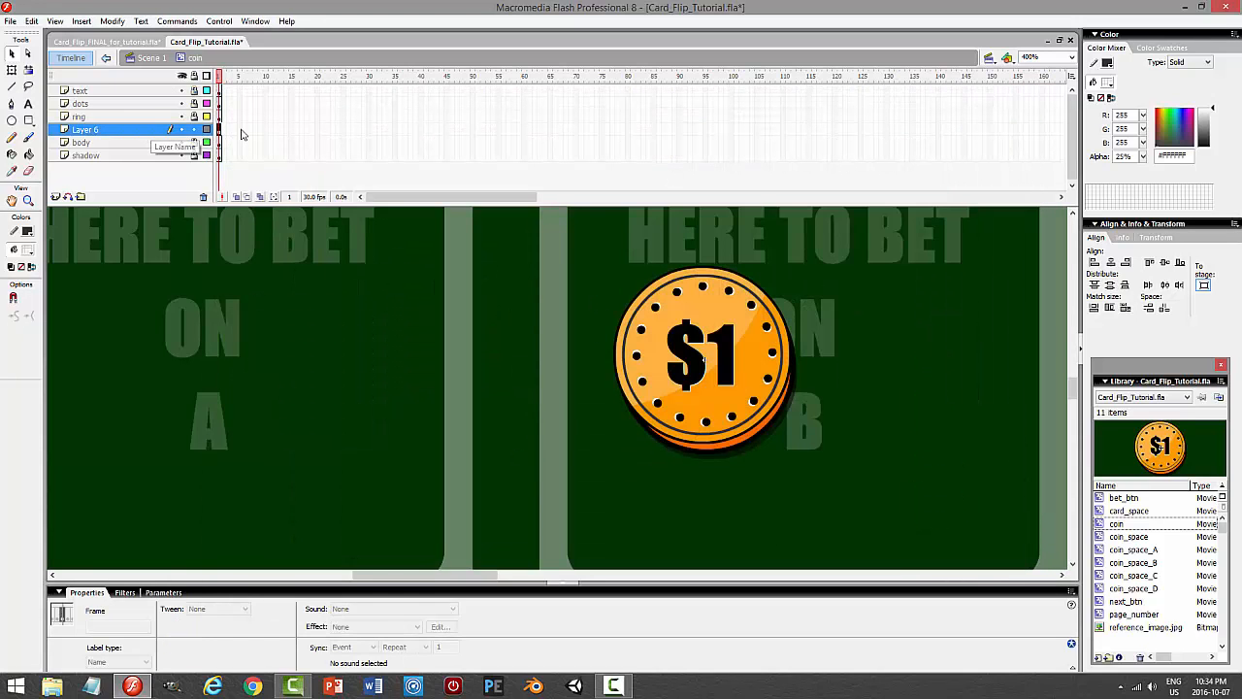
text(shine)
key(Return)
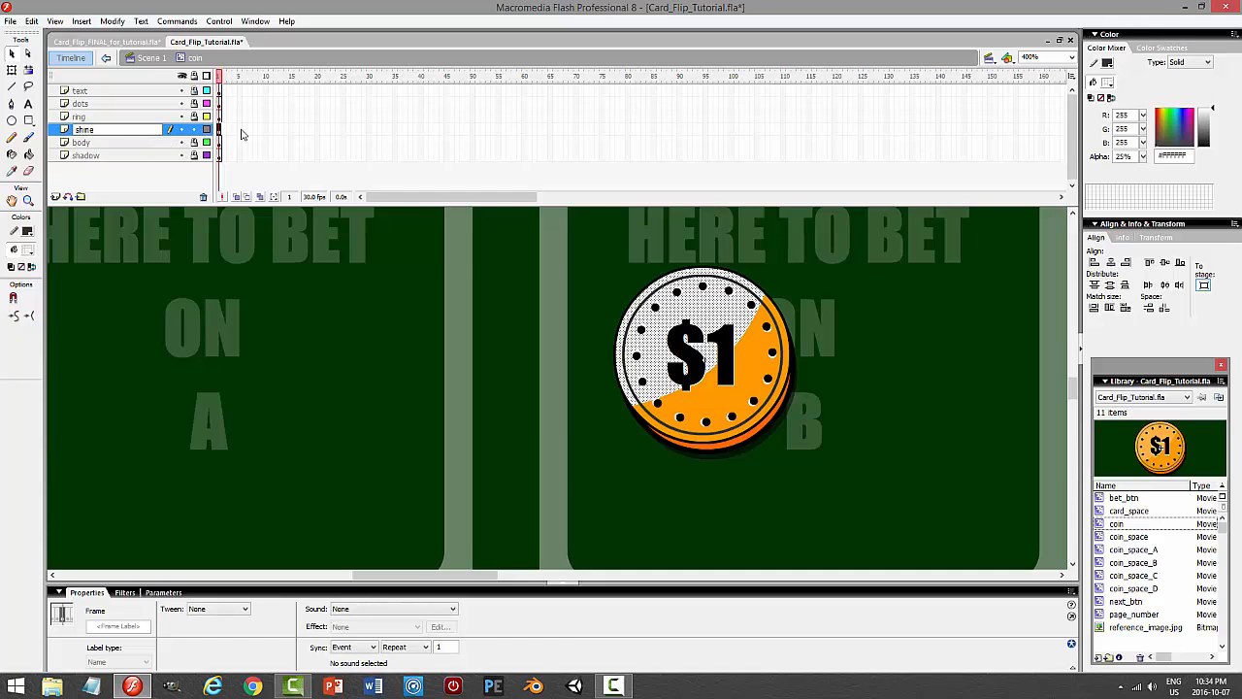
click(195, 130)
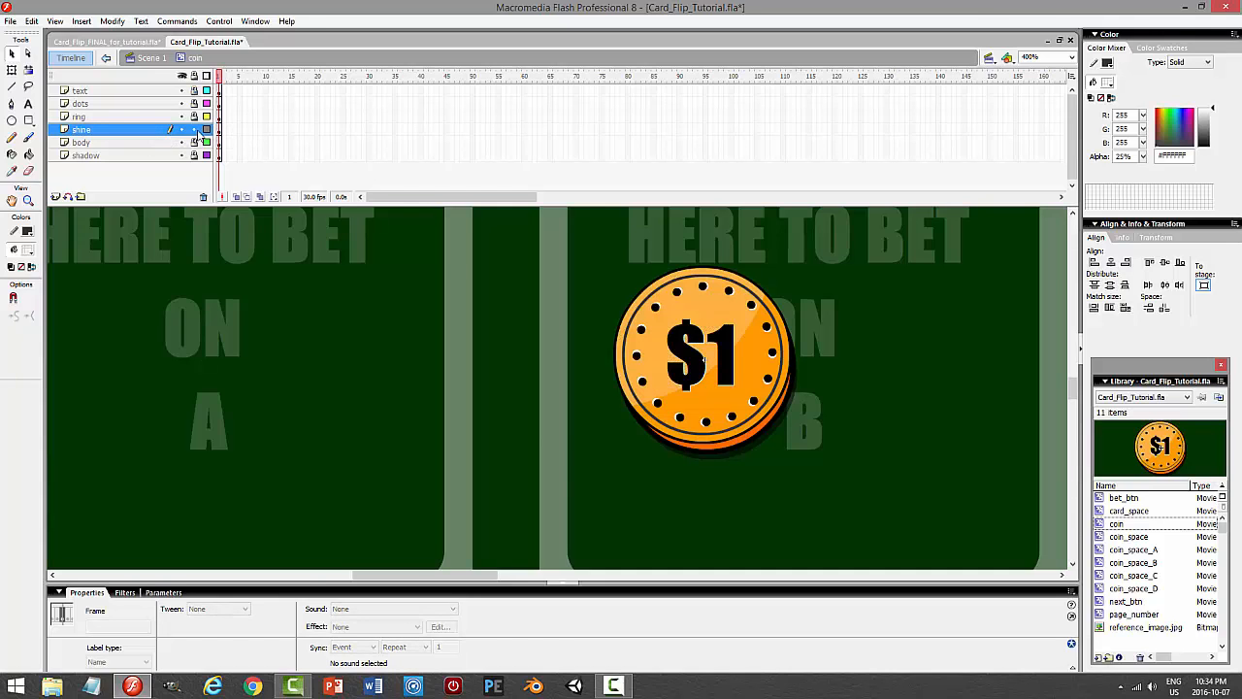
Return to Scene 1, saving the file, and move the coin below bet spaces A and B to about X 193, Y 501.
click(150, 58)
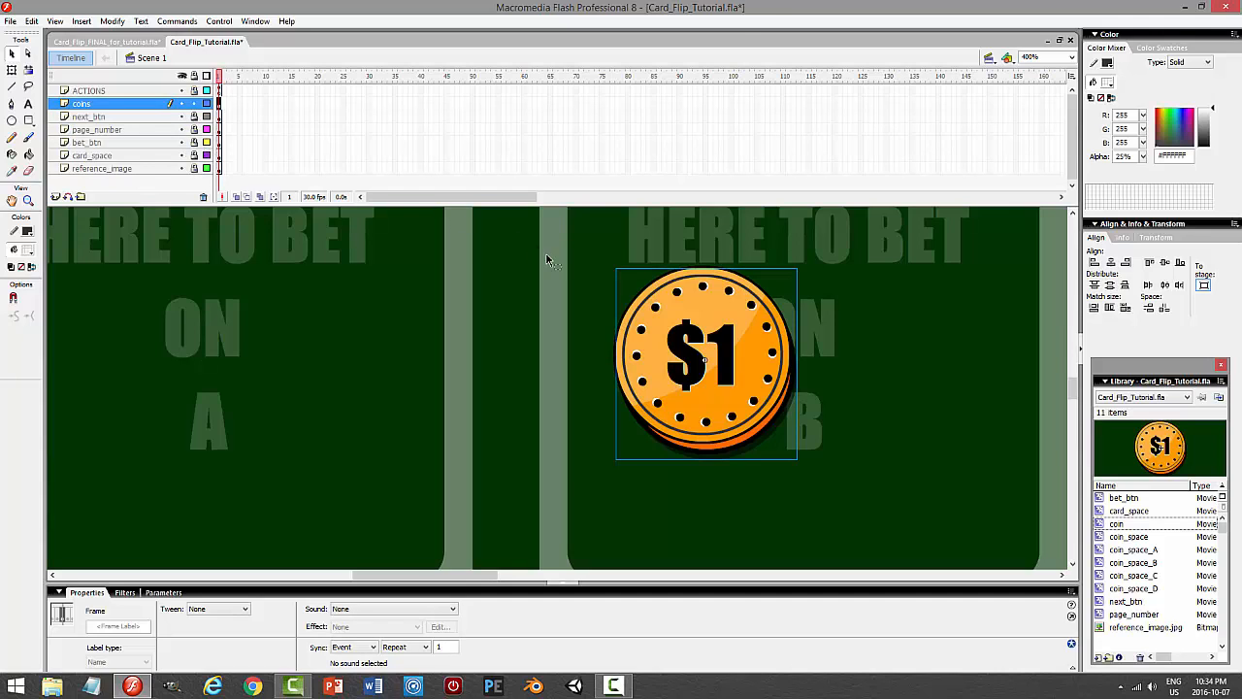
key(ctrl+s)
click(1071, 57)
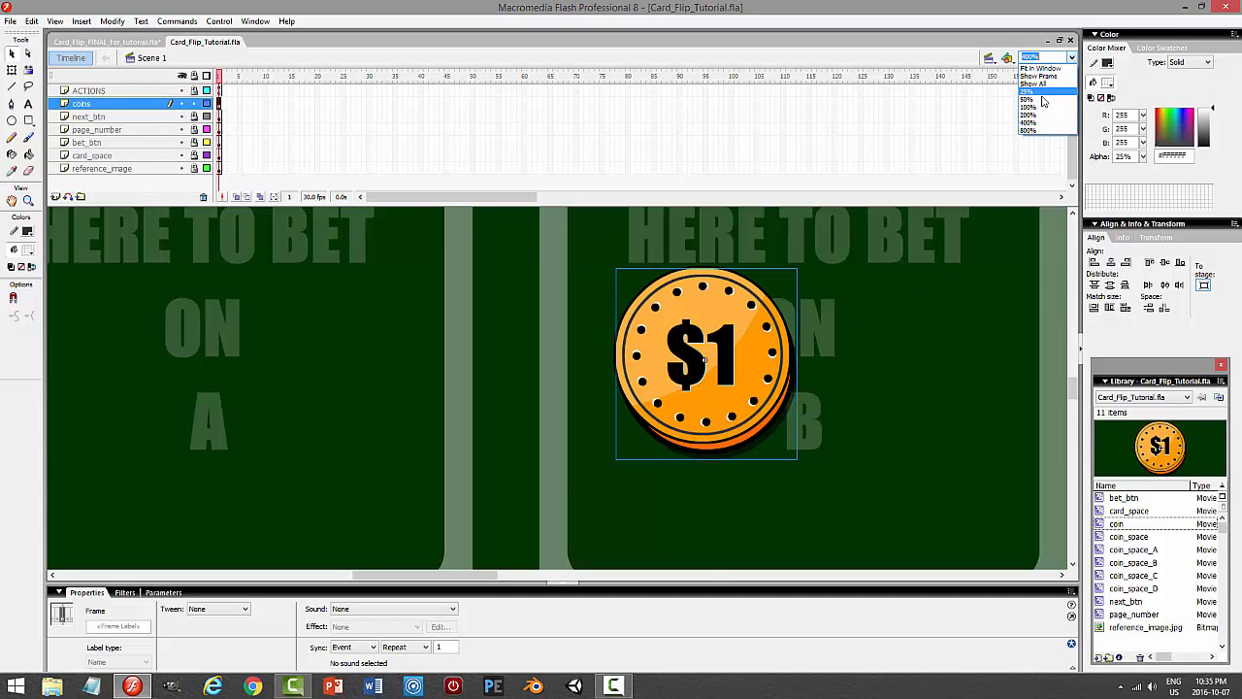
click(1037, 108)
drag(610, 402, 540, 524)
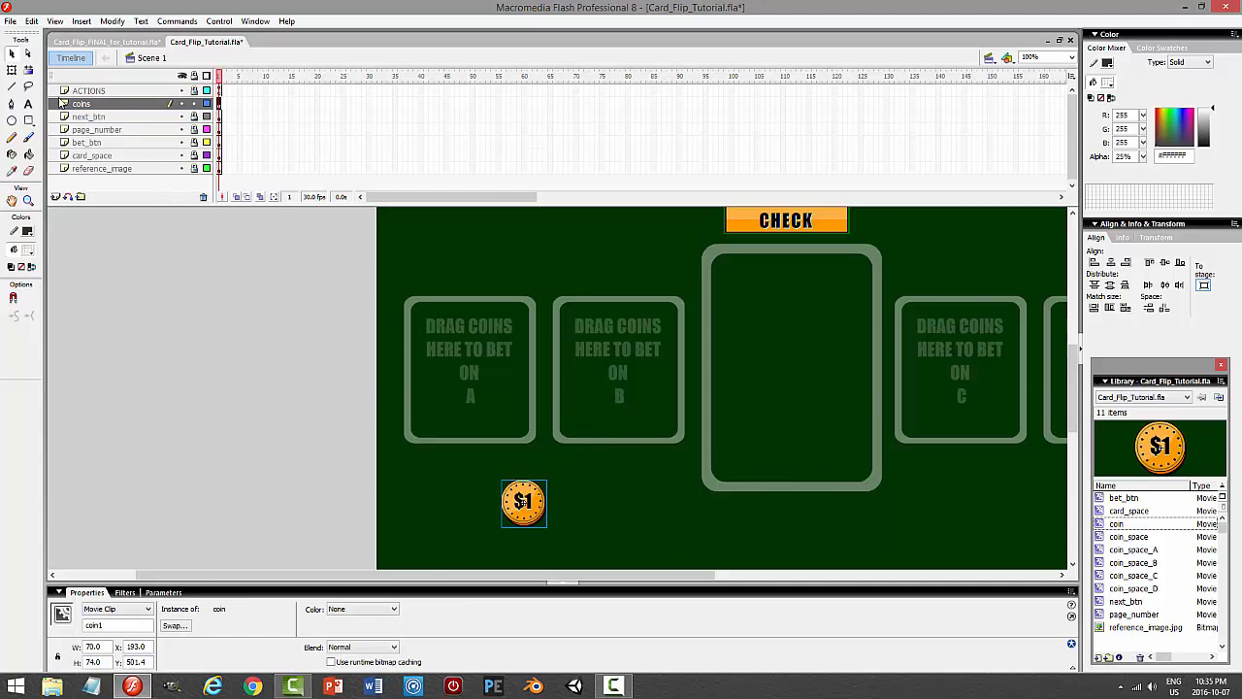
Scale the coin instance to 85% without rotating it.
click(111, 20)
mouse_move(44, 182)
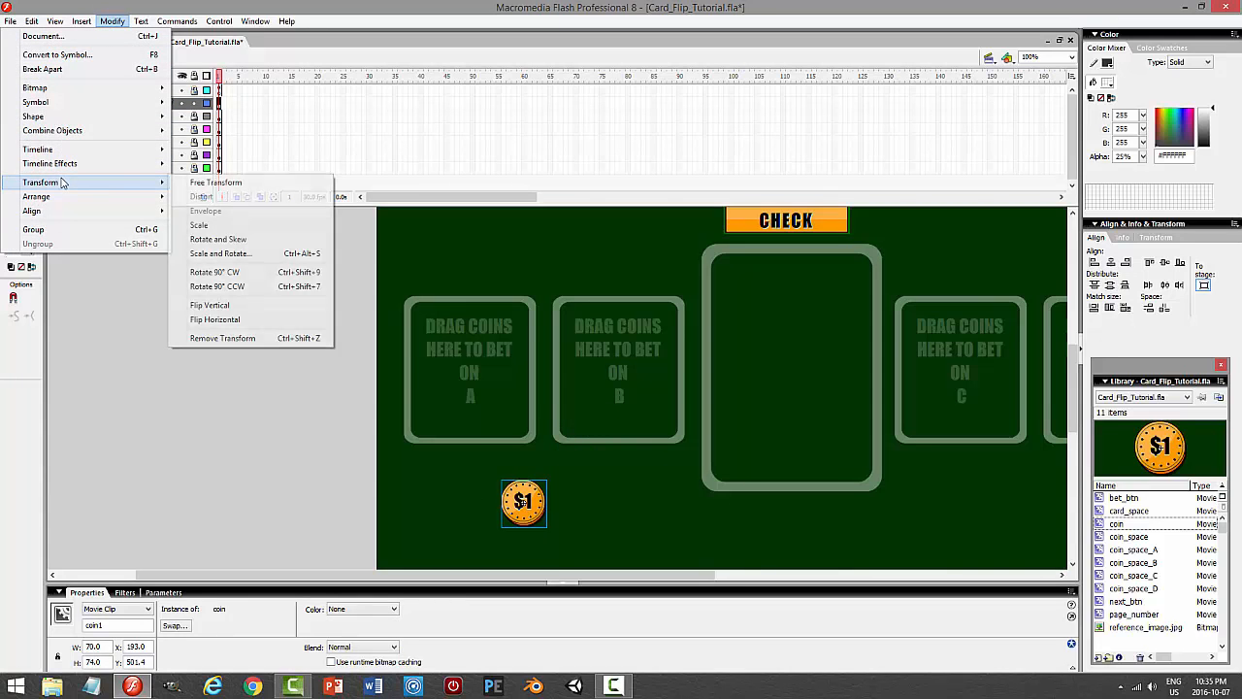
click(222, 252)
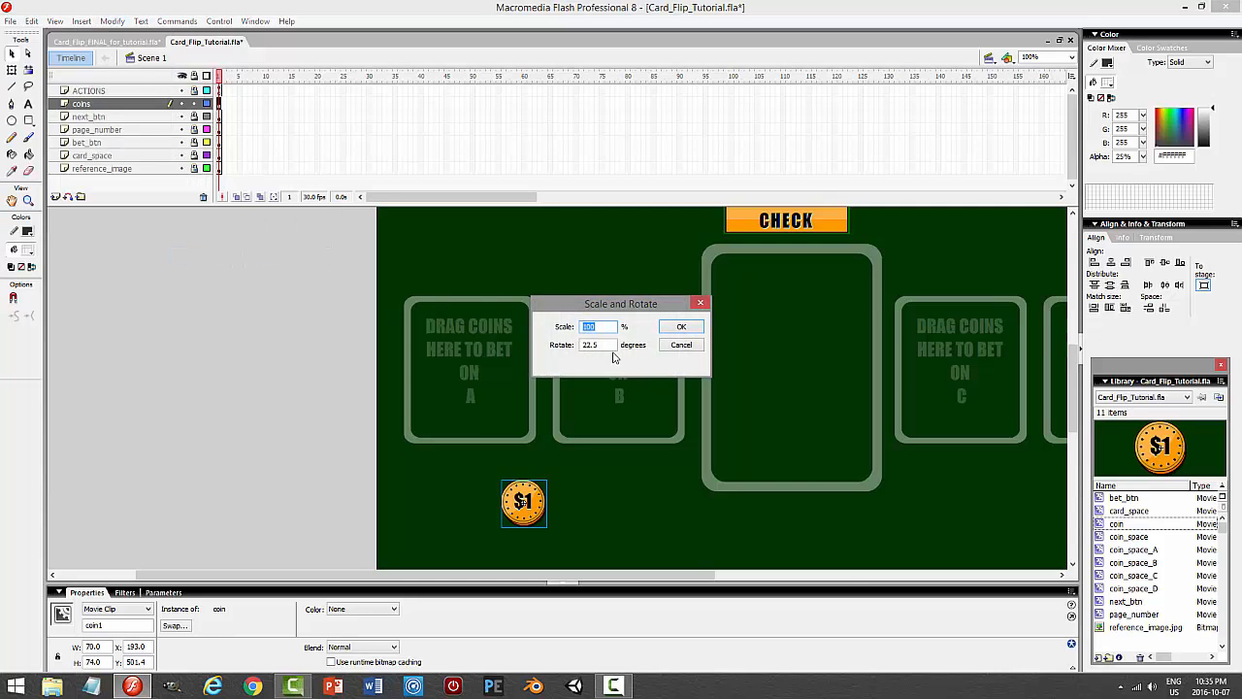
key(Tab)
drag(612, 326, 517, 330)
text(85)
key(Return)
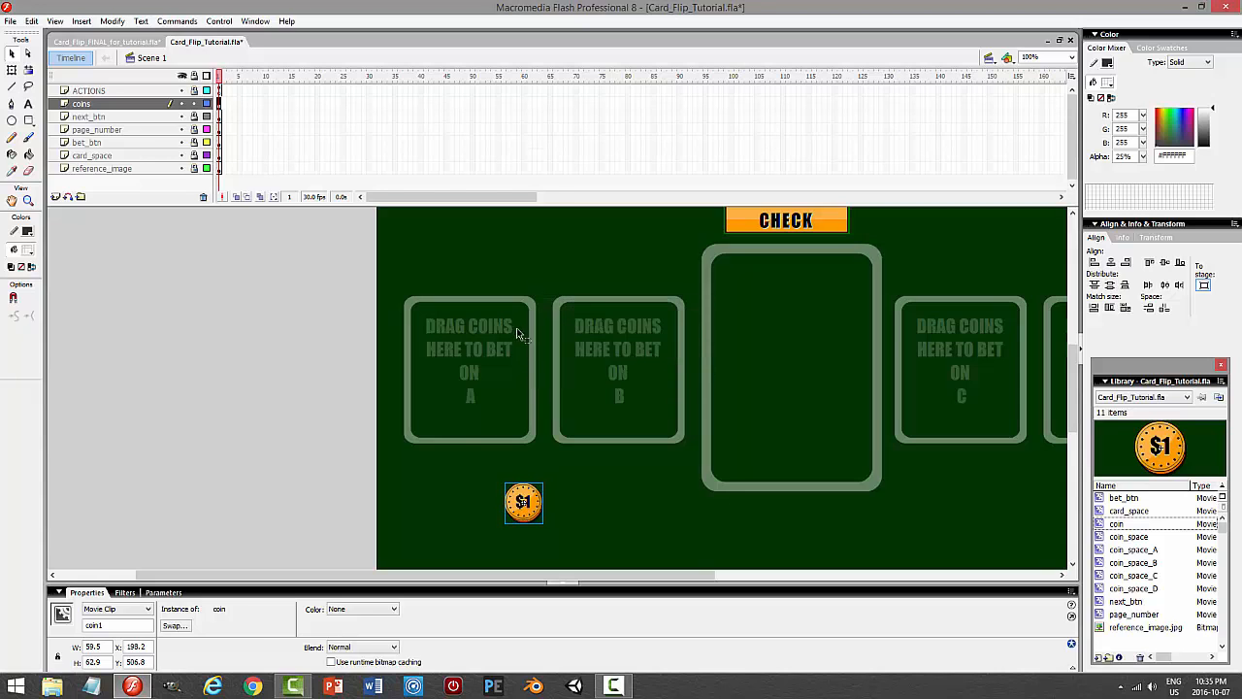
Duplicate the coin to form a row of three below bet spaces A and B, and save the document.
click(609, 519)
drag(534, 507, 586, 522)
click(669, 513)
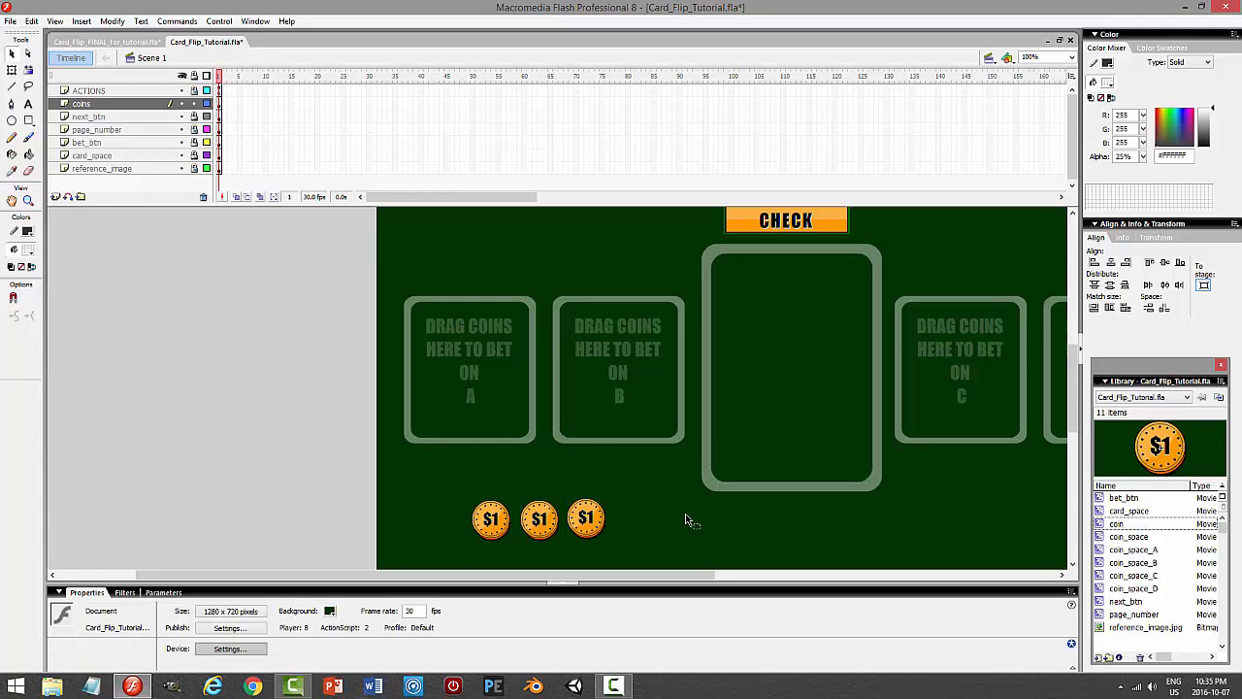
key(ctrl+s)
scroll(688, 525, down, 1)
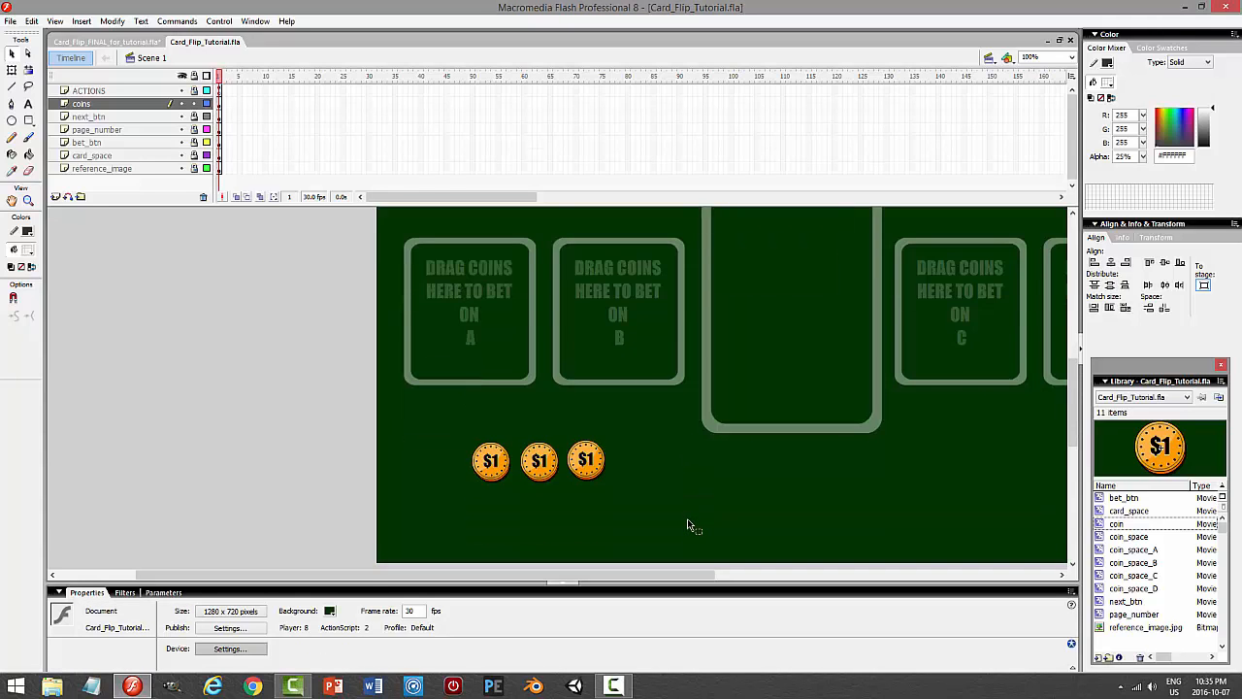
scroll(689, 525, up, 1)
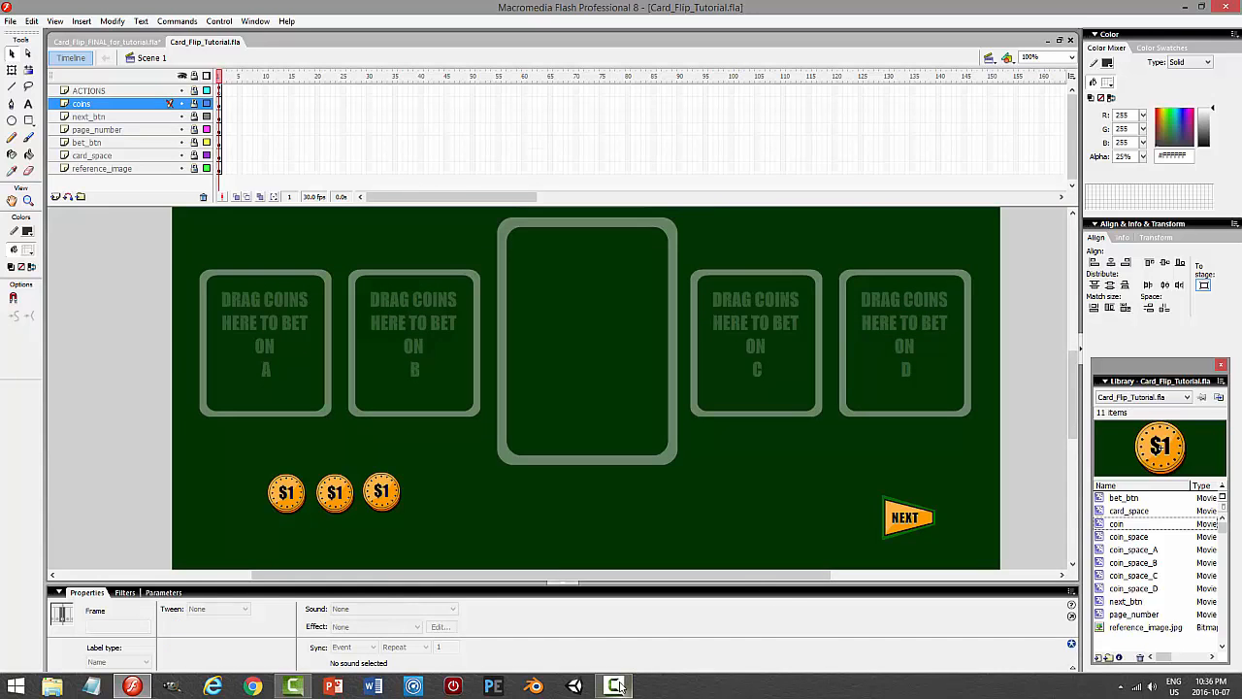
click(614, 687)
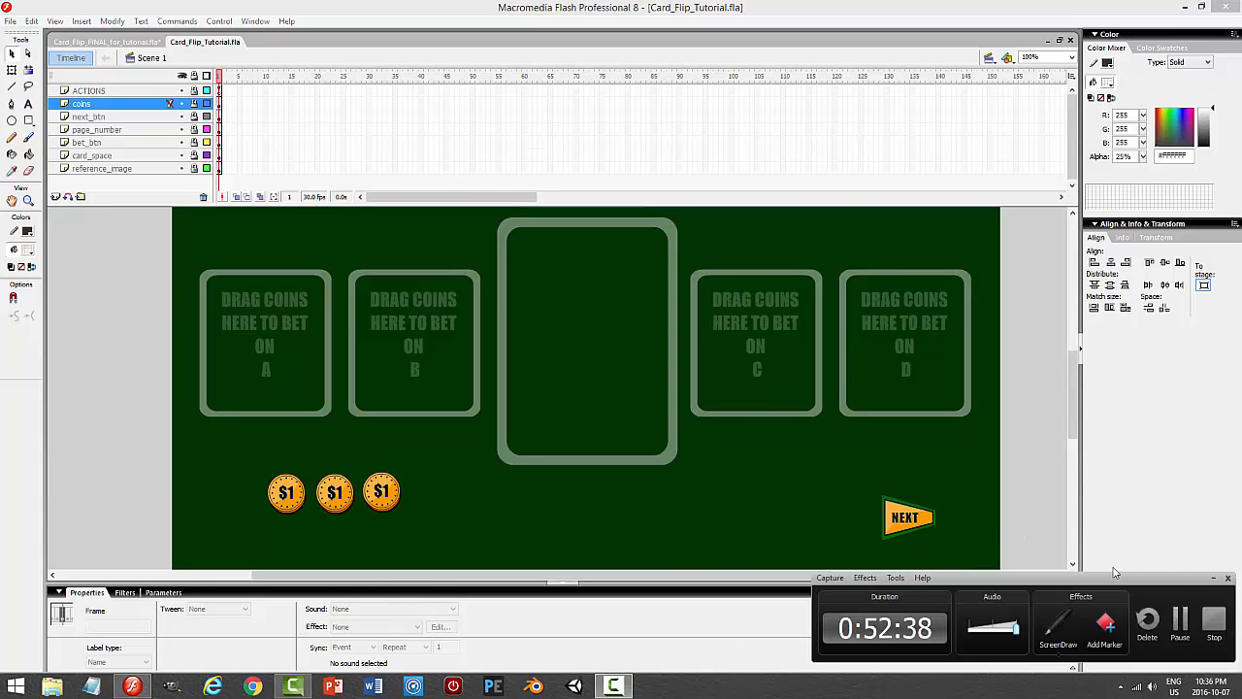
click(1213, 578)
Add a layer above the coins layer and name it "props".
drag(1073, 417, 1068, 272)
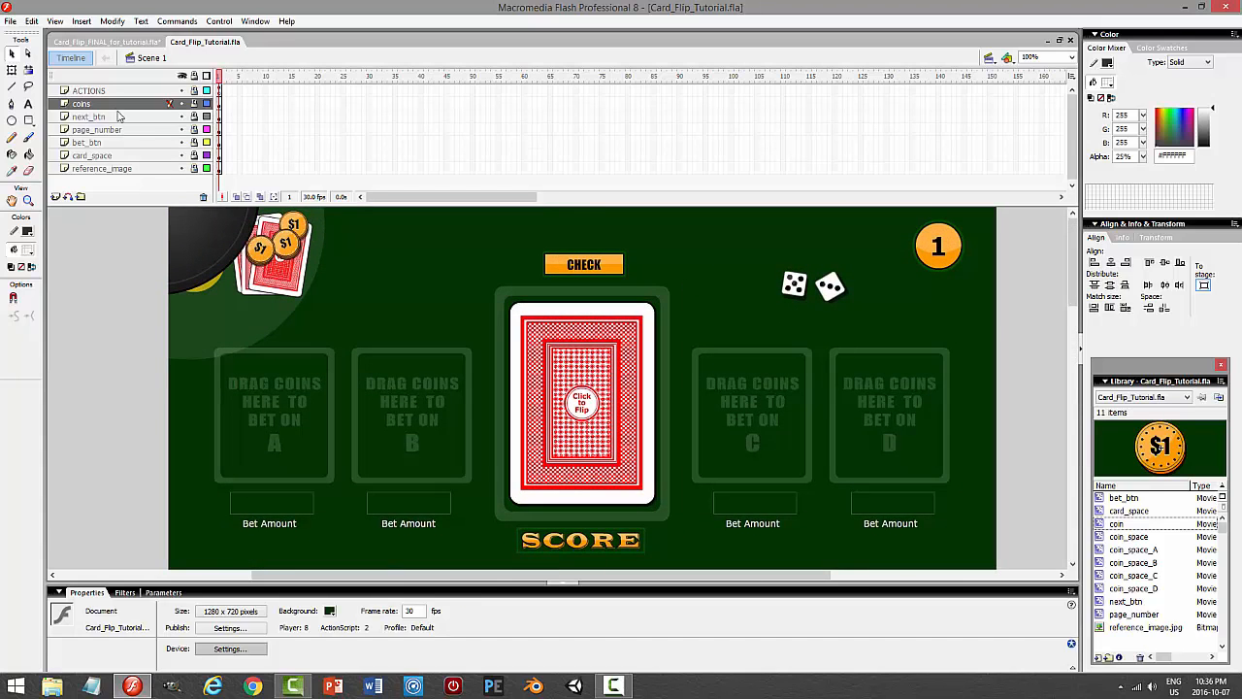
click(56, 198)
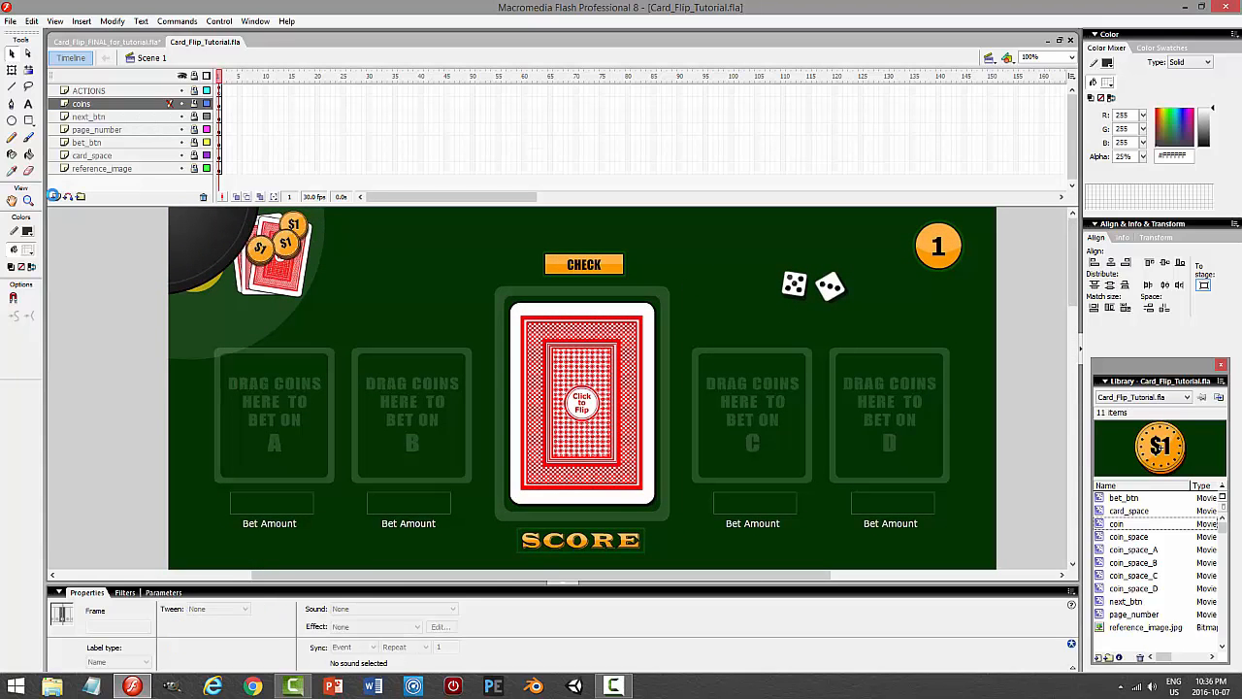
double_click(89, 103)
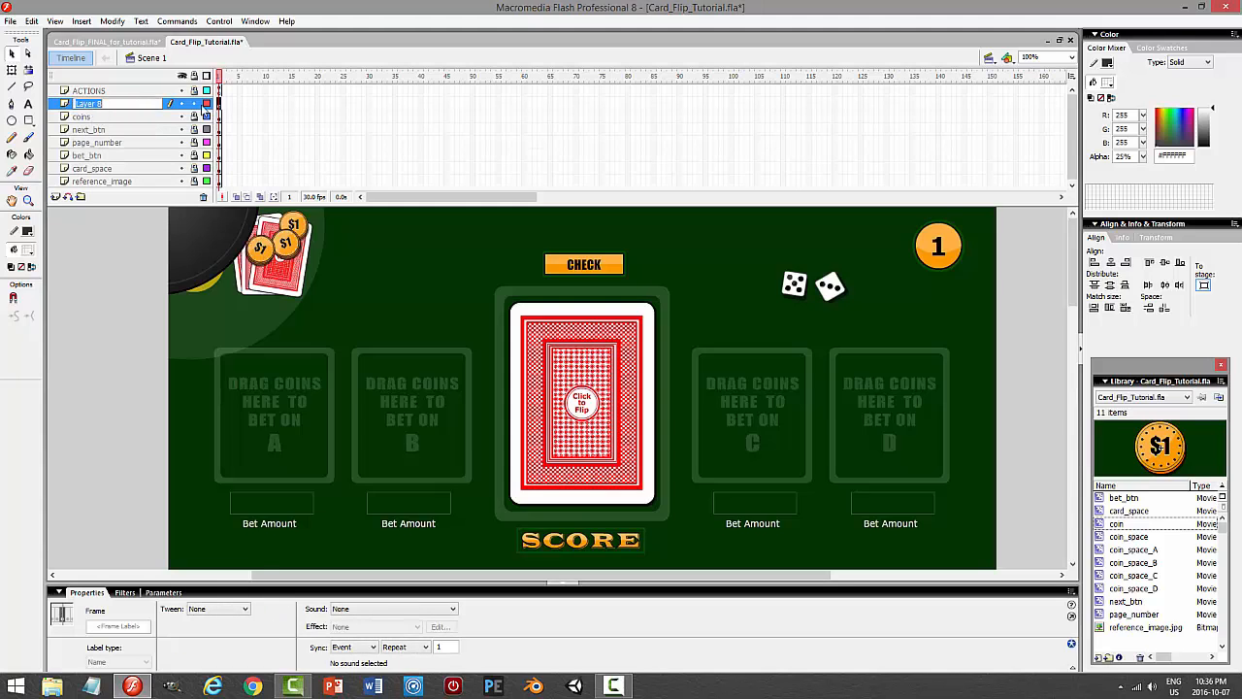
text(props)
key(Return)
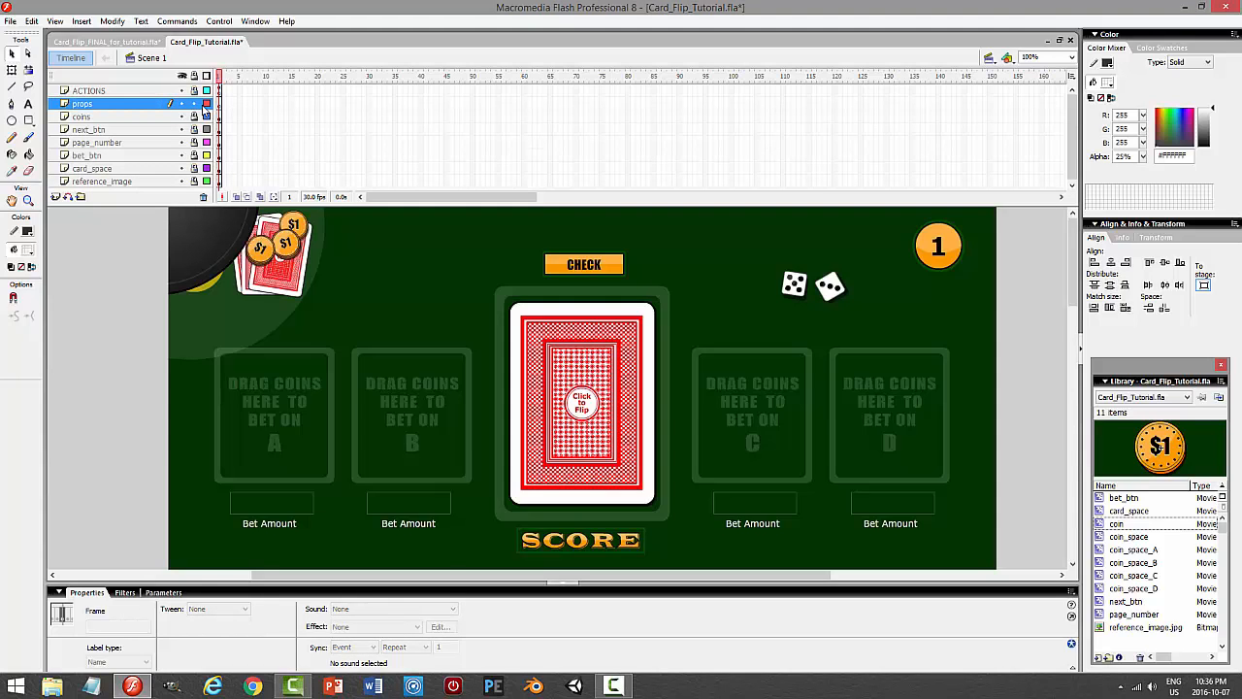
click(220, 104)
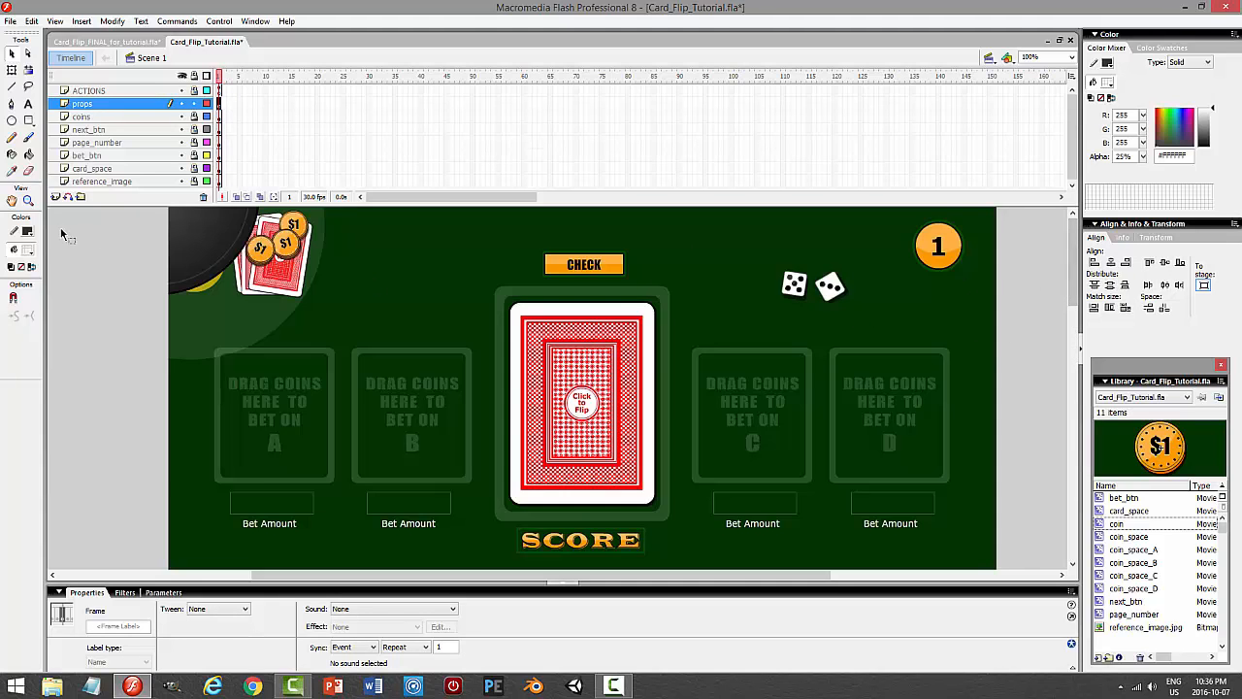
Draw a white rounded square about 78 by 78 px with a #666666 outline between the CHECK button and the page number.
click(28, 120)
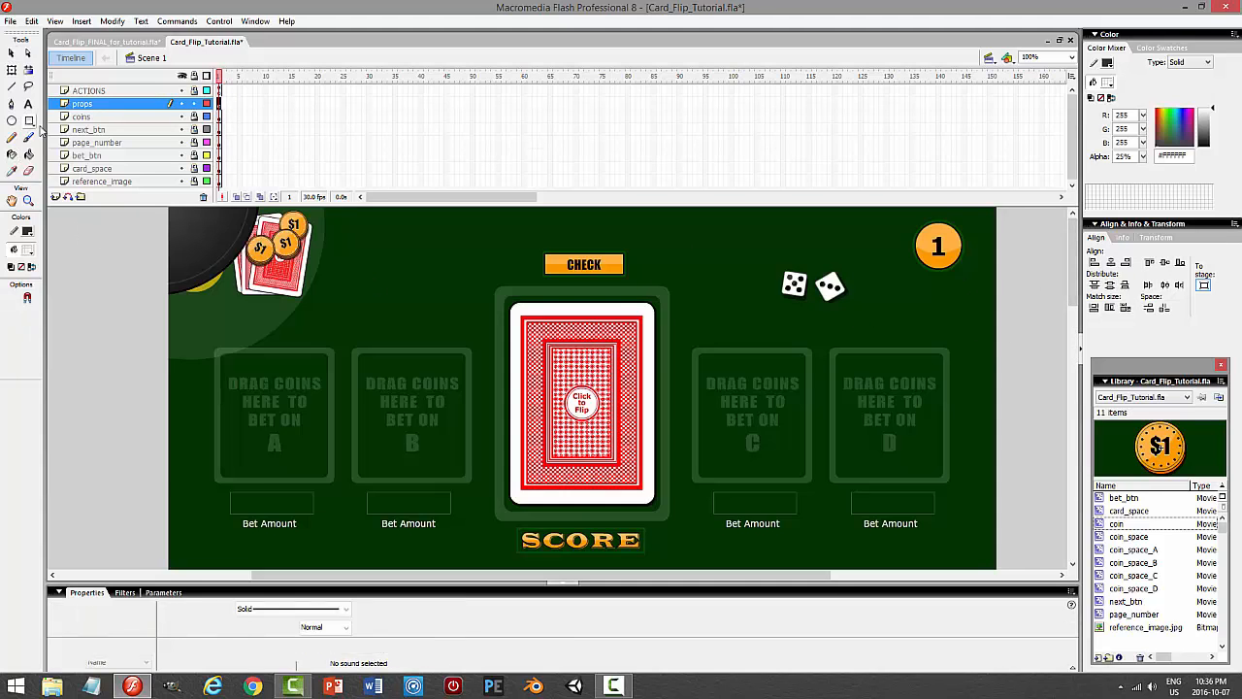
click(28, 233)
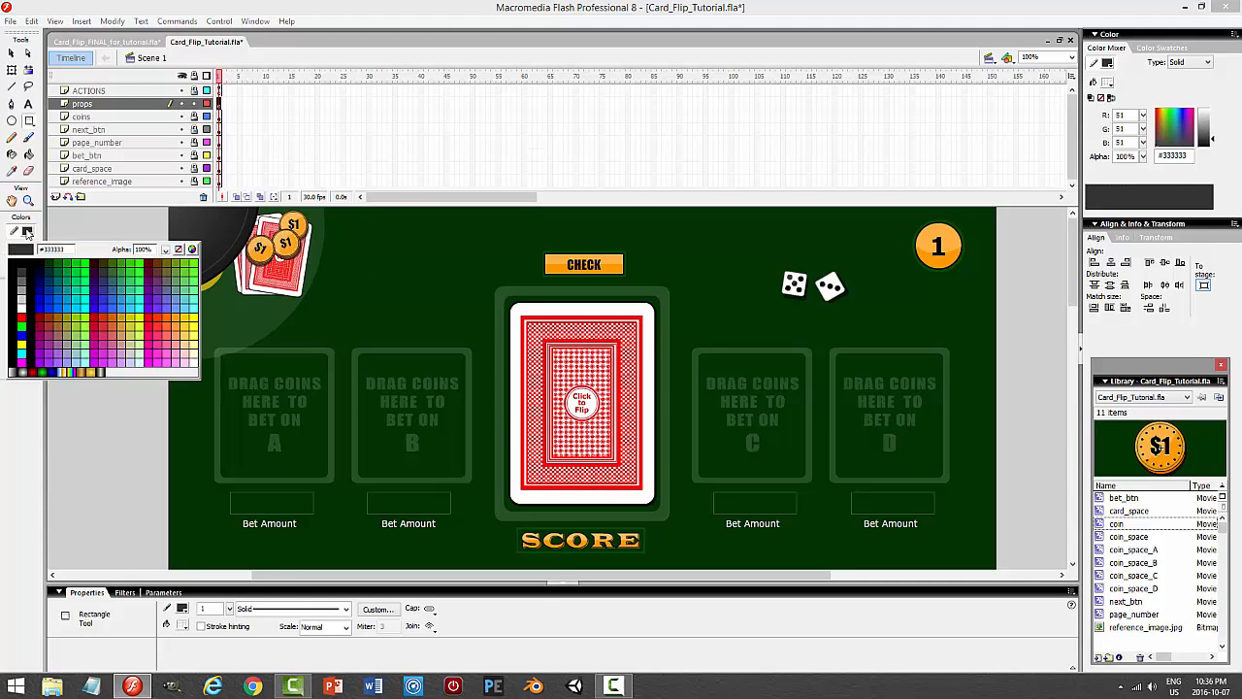
click(21, 306)
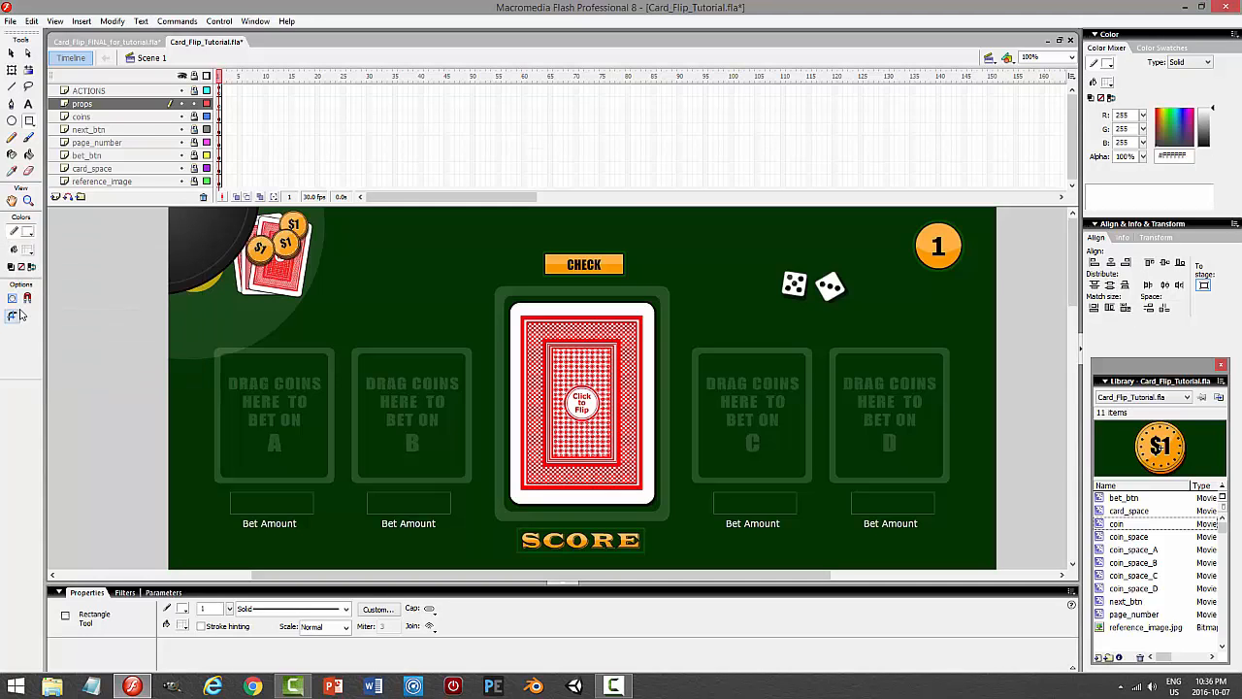
click(29, 233)
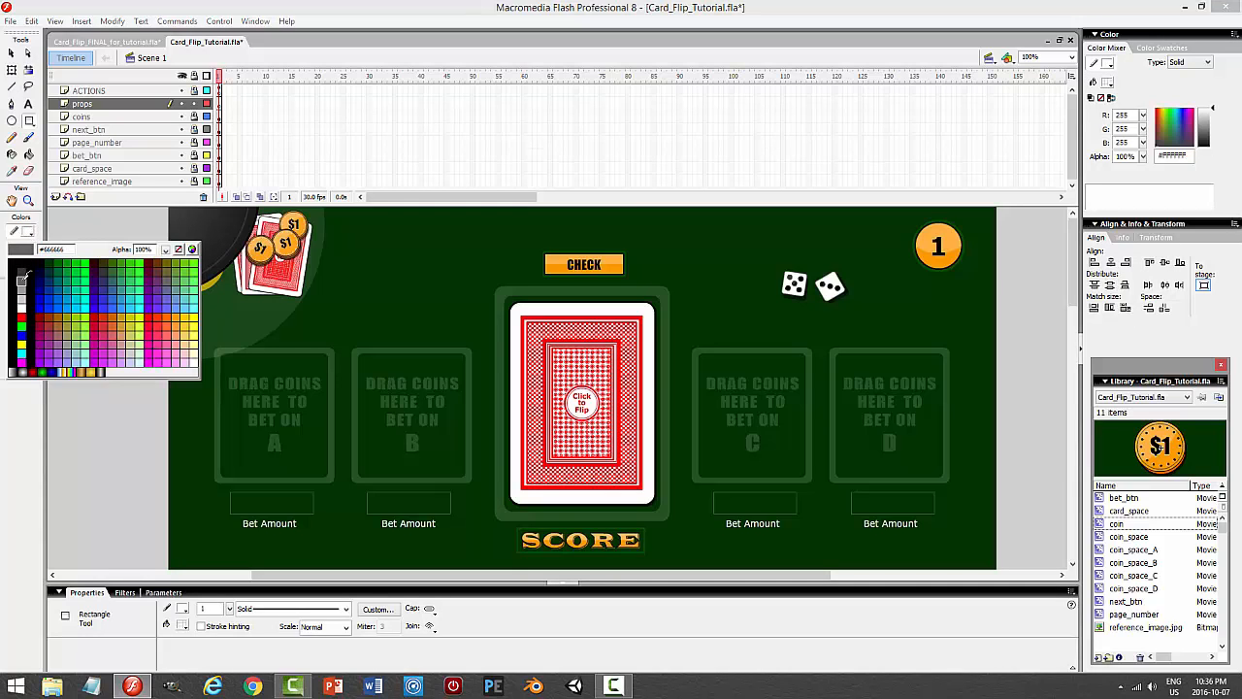
click(23, 282)
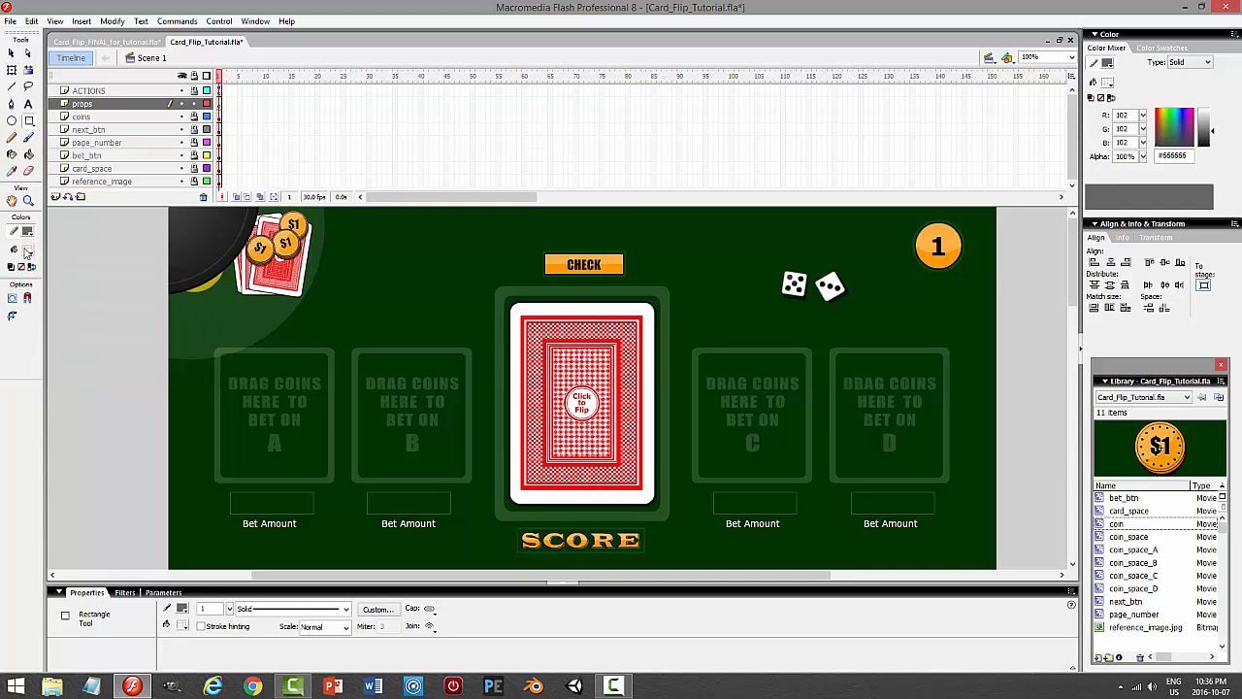
click(29, 233)
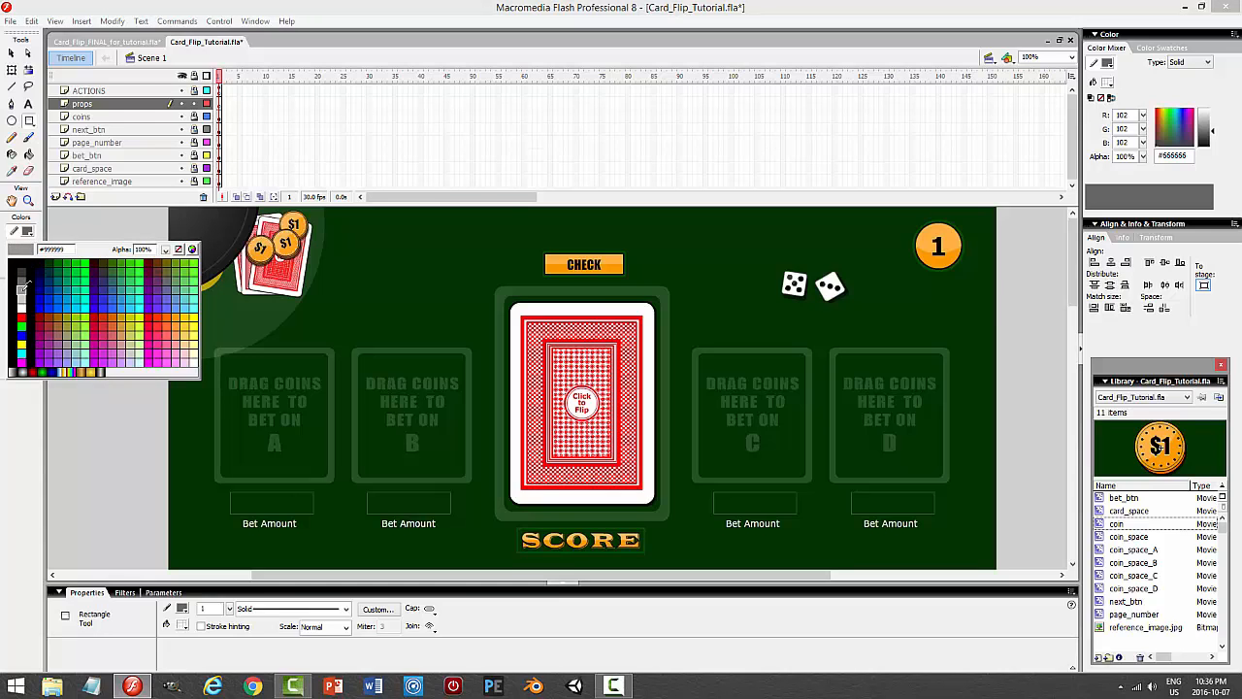
click(29, 281)
click(29, 250)
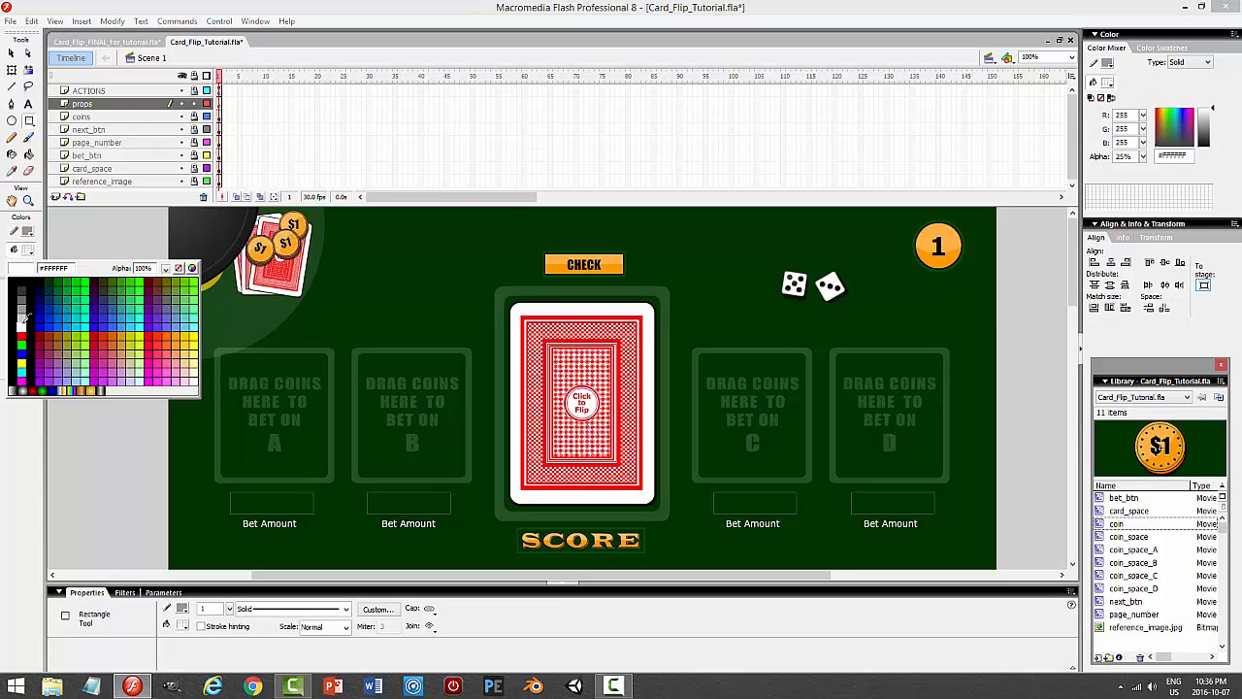
click(27, 316)
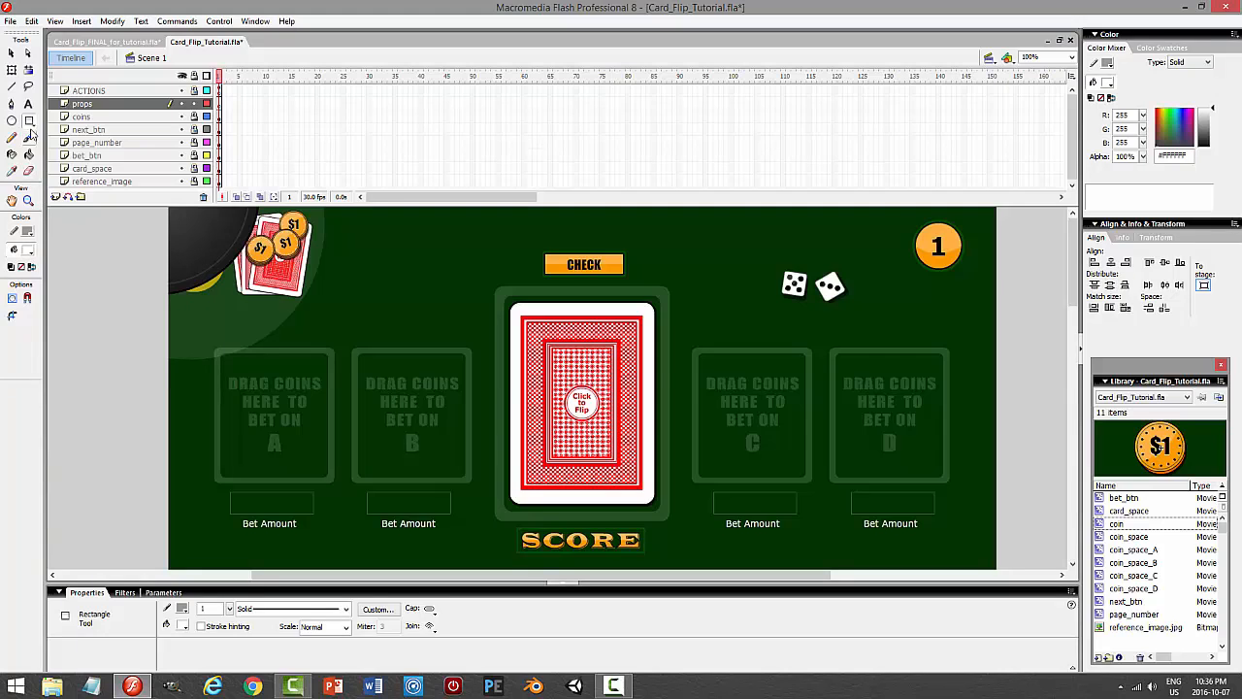
click(12, 316)
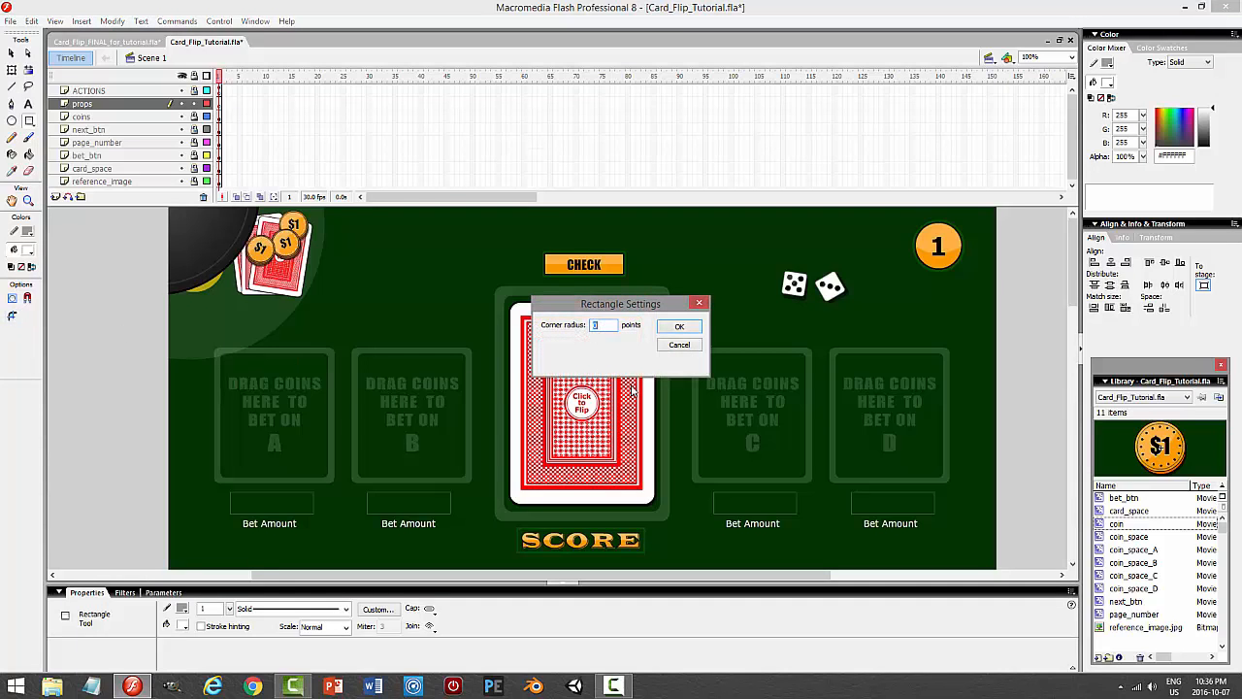
key(Return)
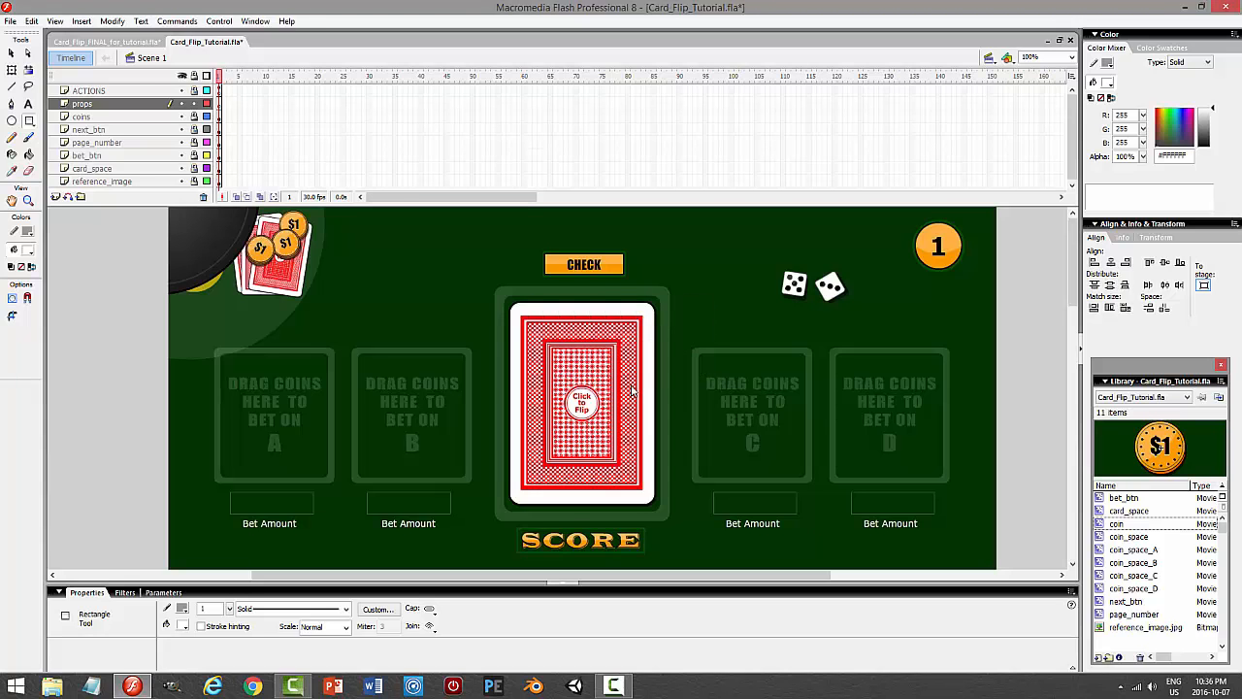
scroll(789, 274, down, 5)
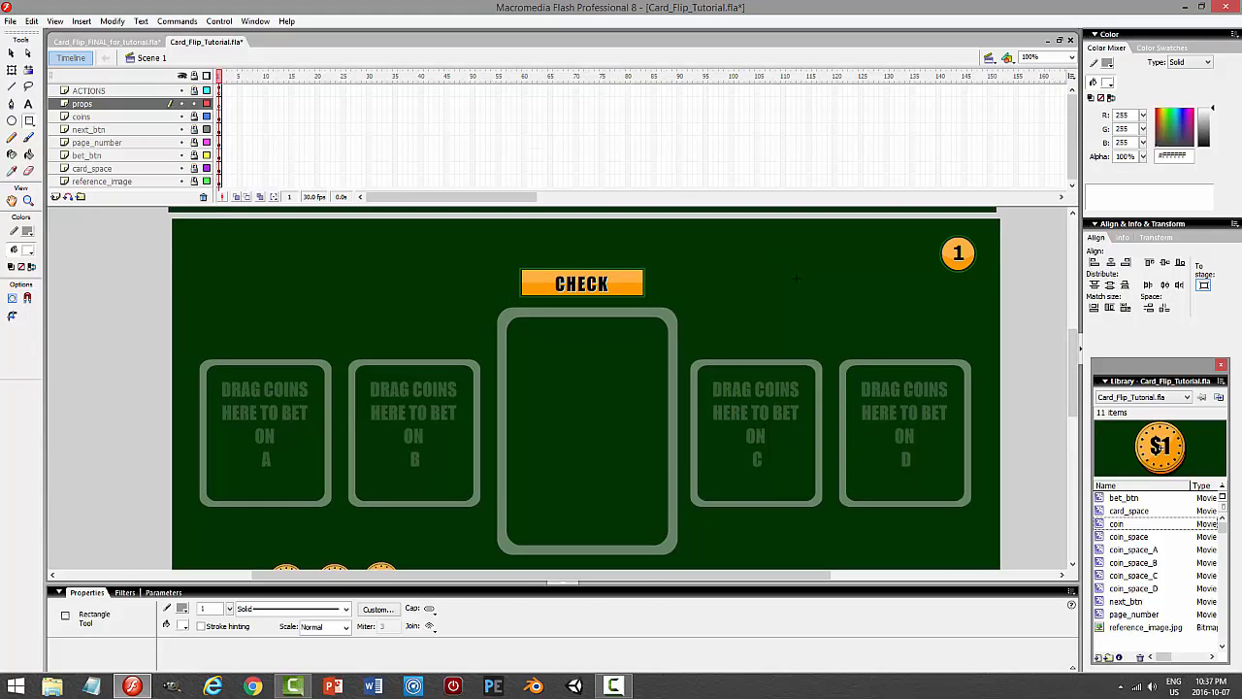
drag(785, 260, 836, 311)
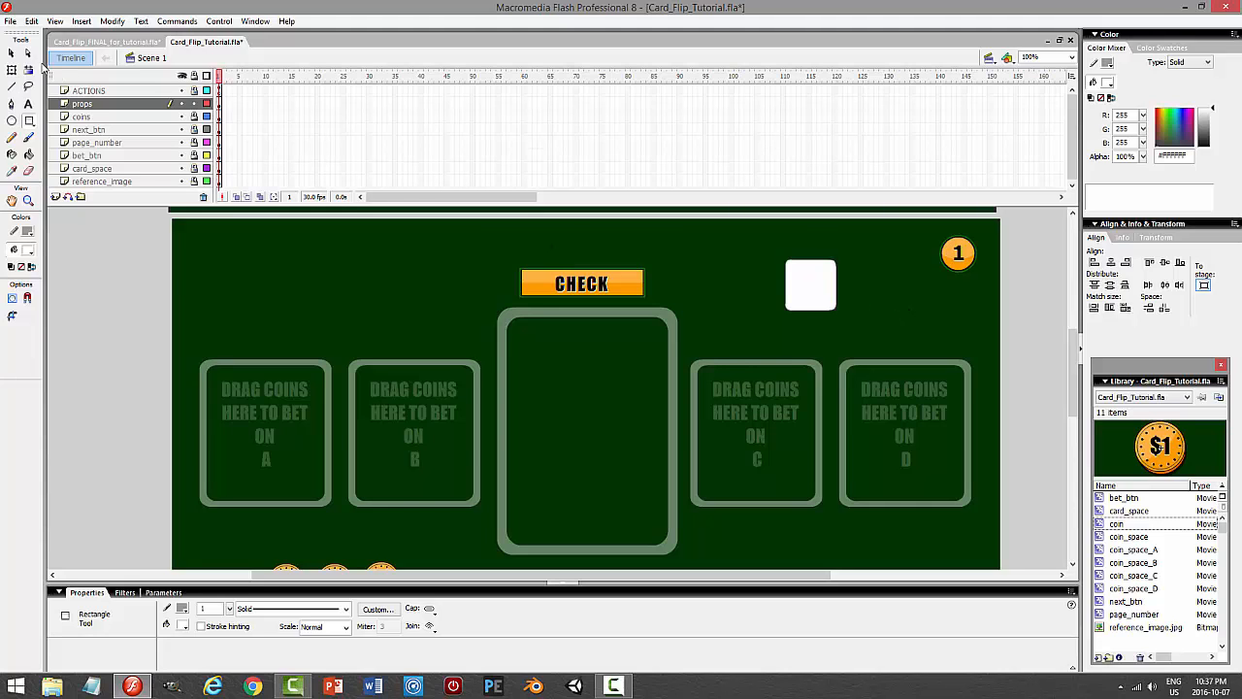
Set the white square's entire outline to a stroke height of 2.
click(12, 52)
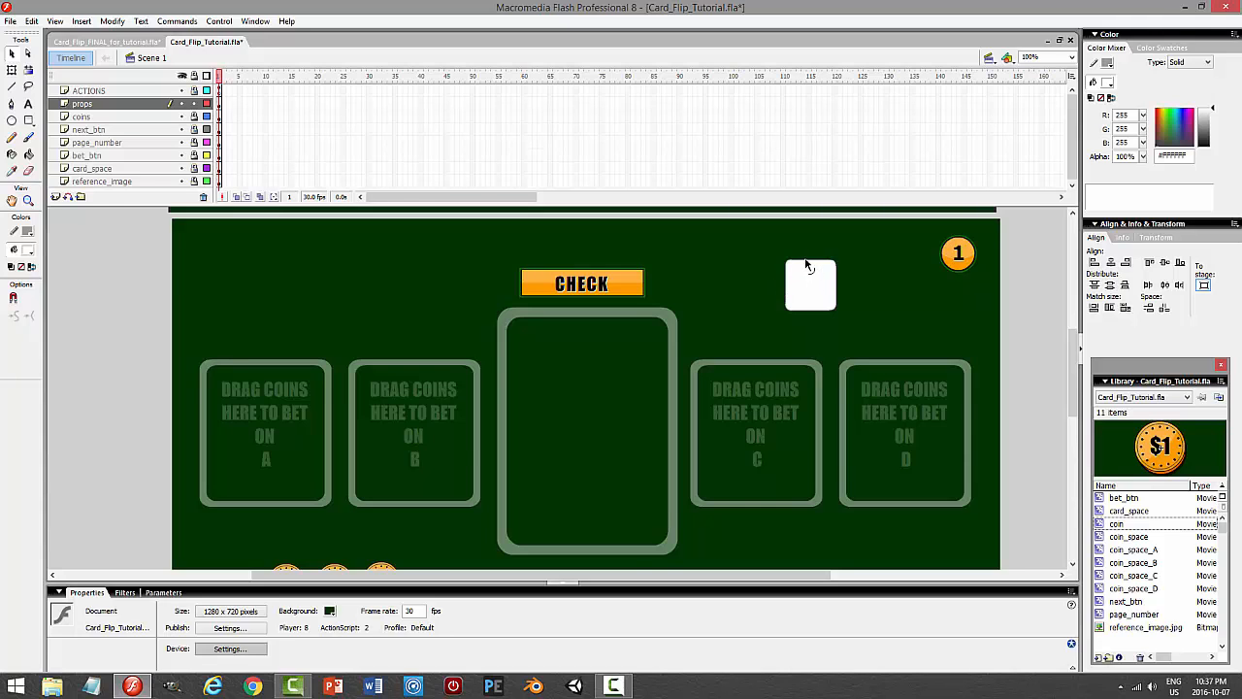
click(811, 271)
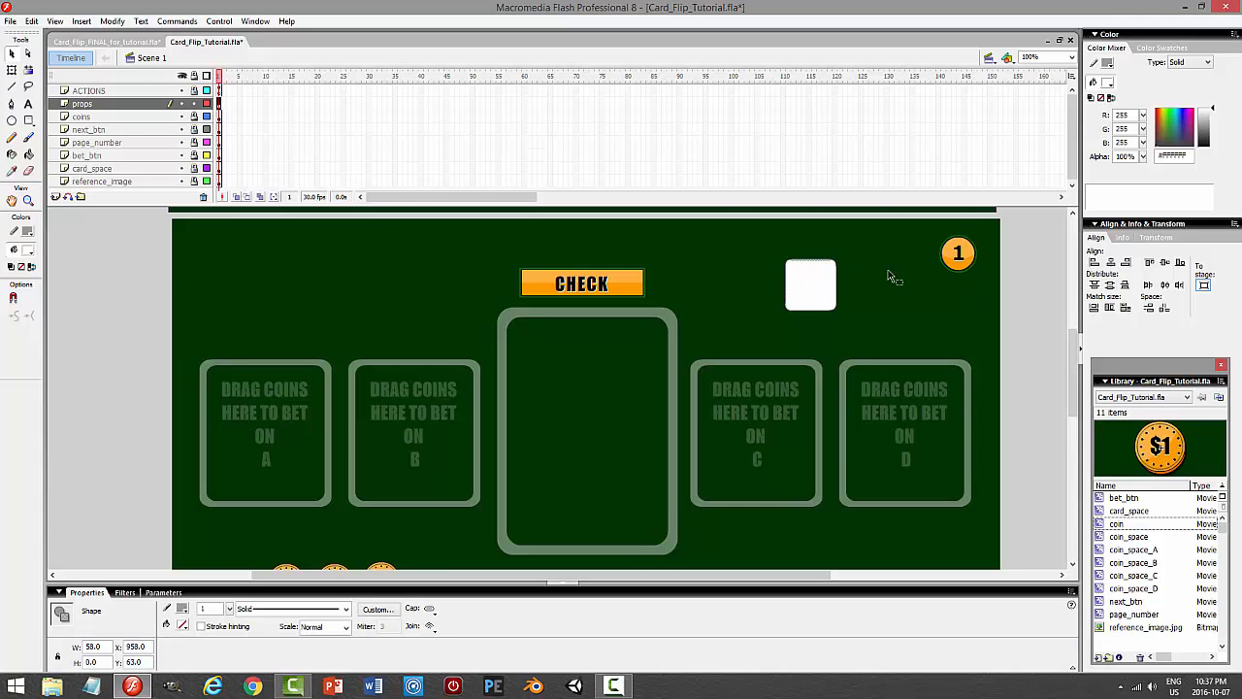
click(1107, 63)
click(1051, 101)
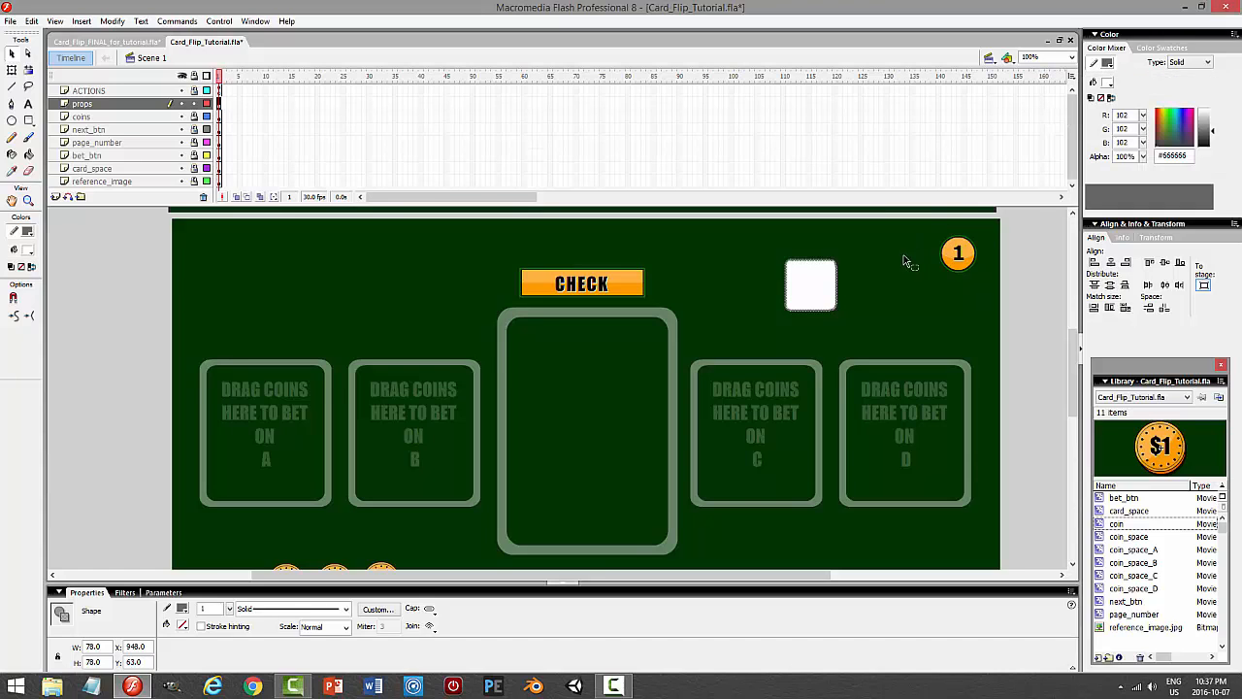
click(893, 330)
click(818, 262)
double_click(818, 263)
text(2)
click(924, 309)
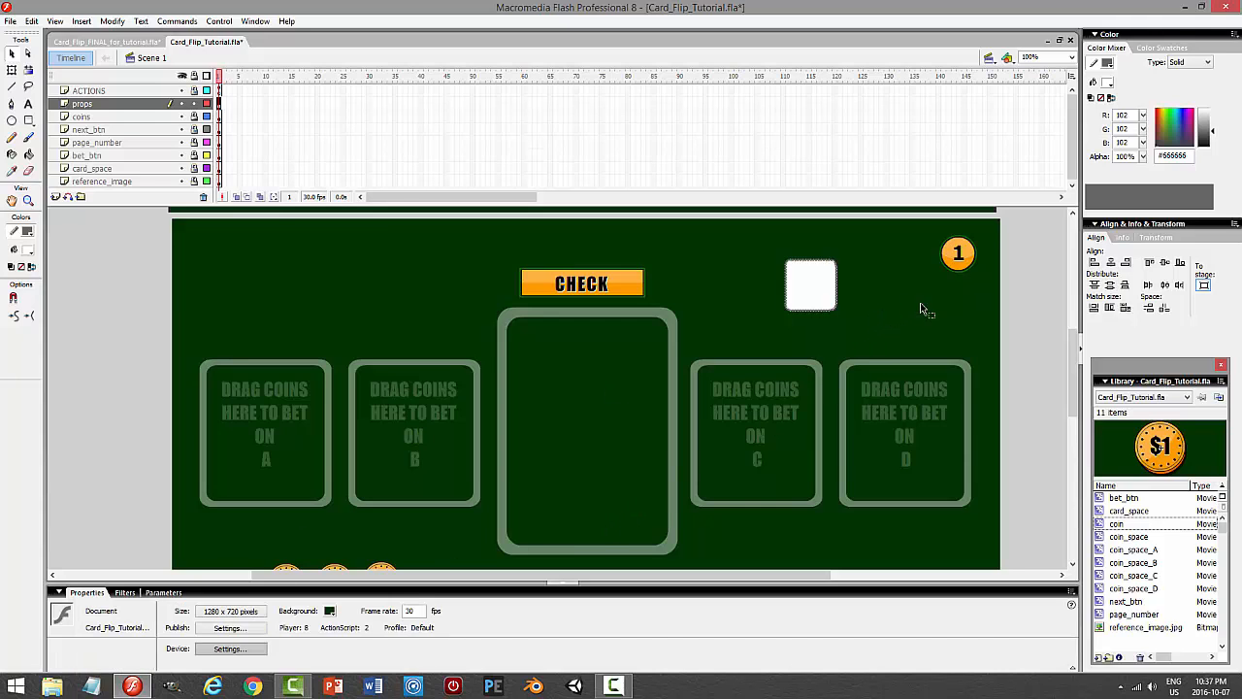
double_click(810, 264)
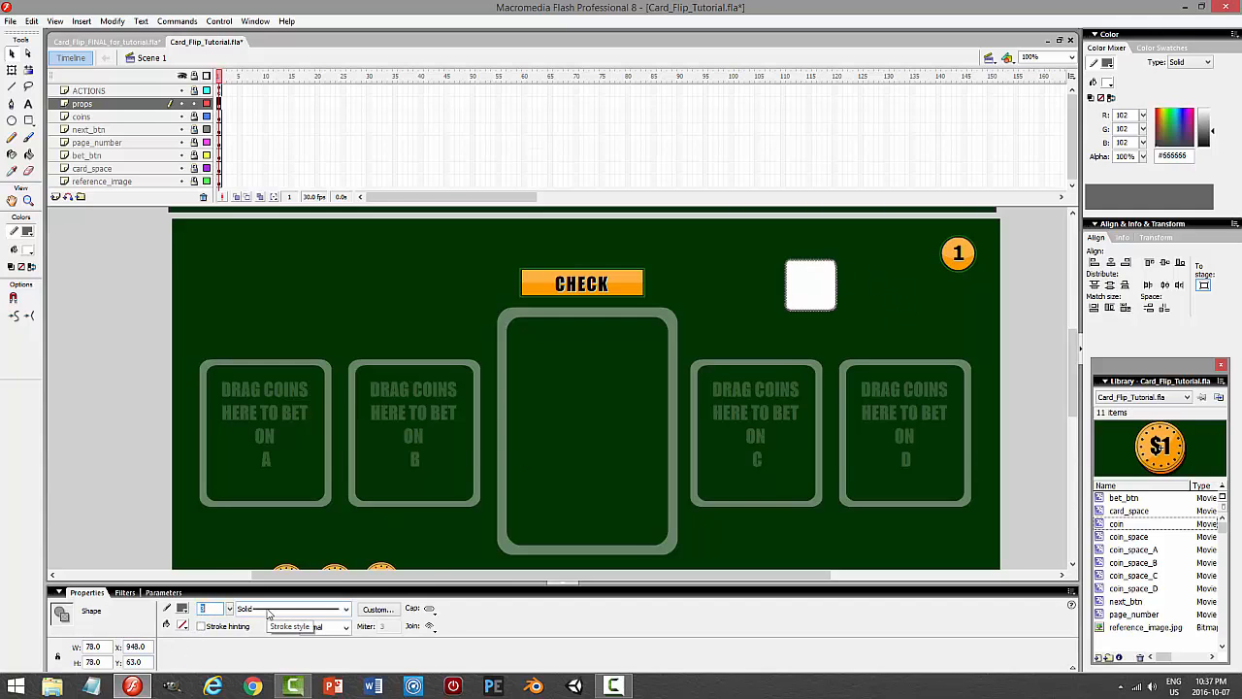
click(891, 301)
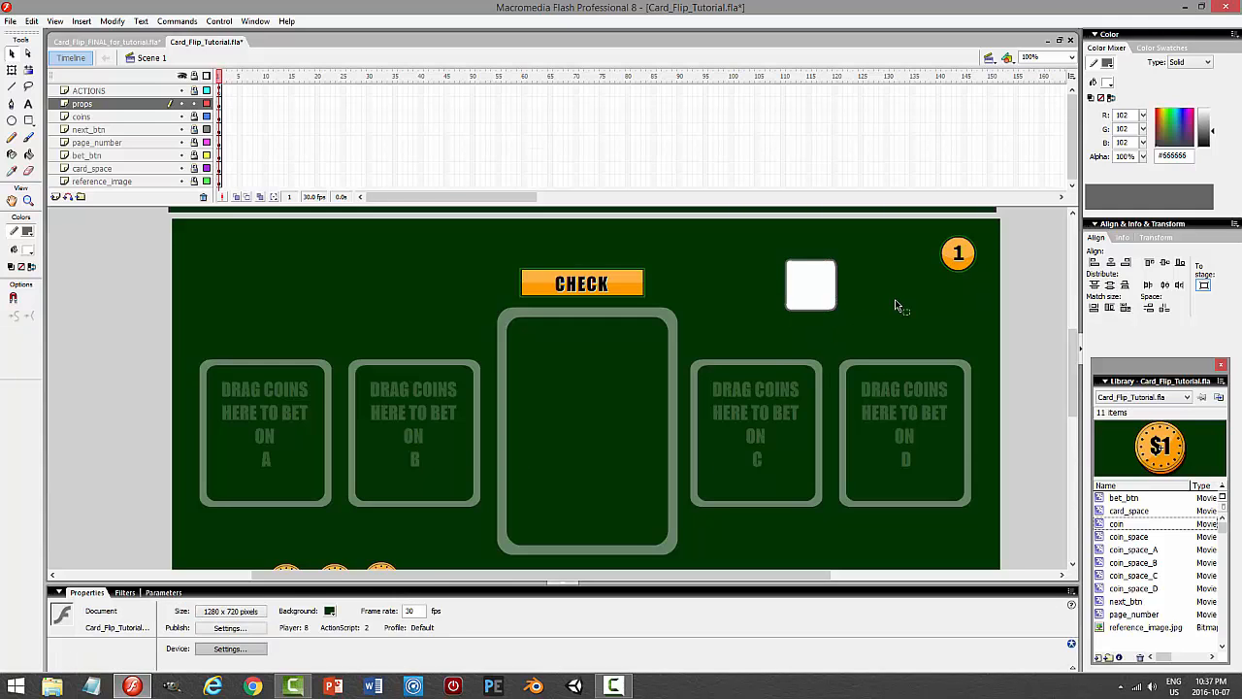
double_click(814, 264)
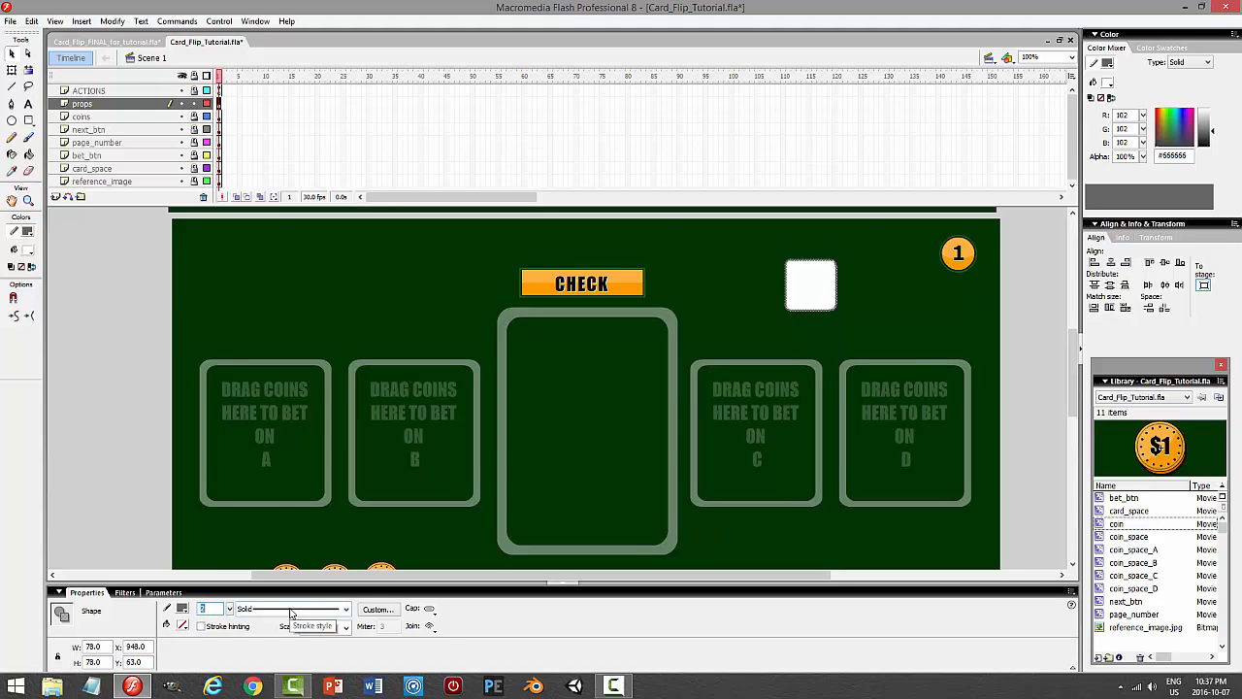
click(767, 289)
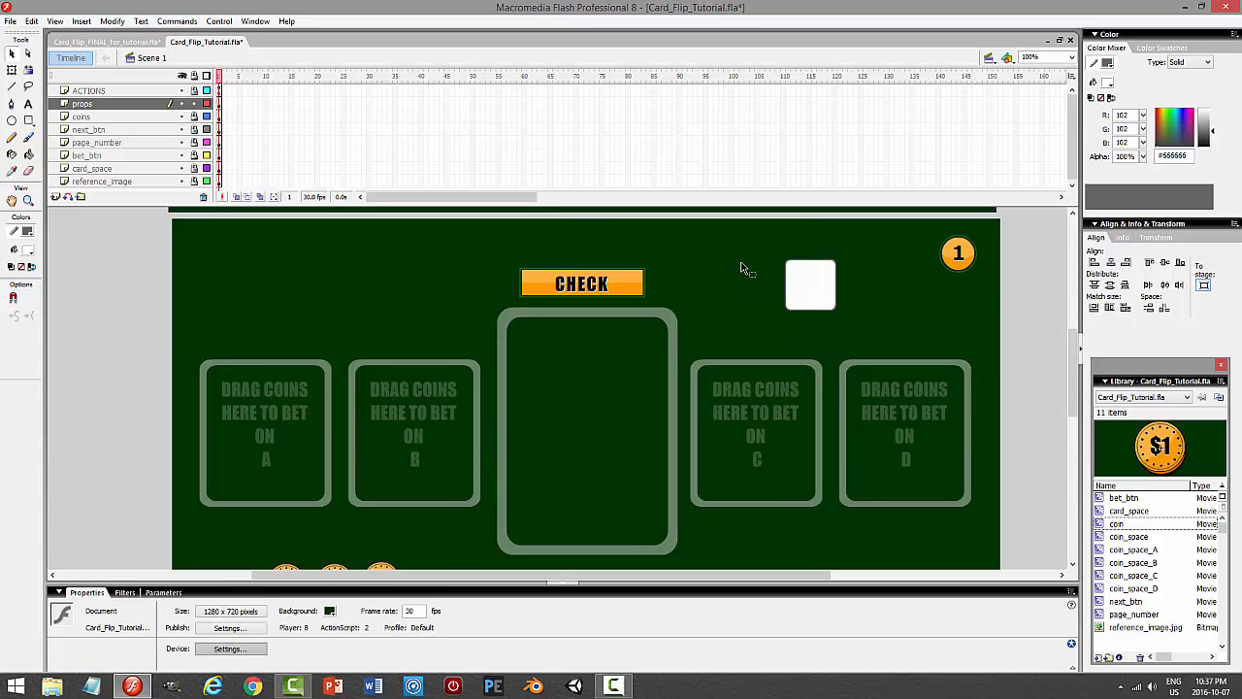
Convert the whole white square, including its outline, to a movie clip symbol named "dice".
mouse_move(737, 224)
mouse_down()
mouse_move(847, 315)
mouse_move(879, 324)
mouse_up()
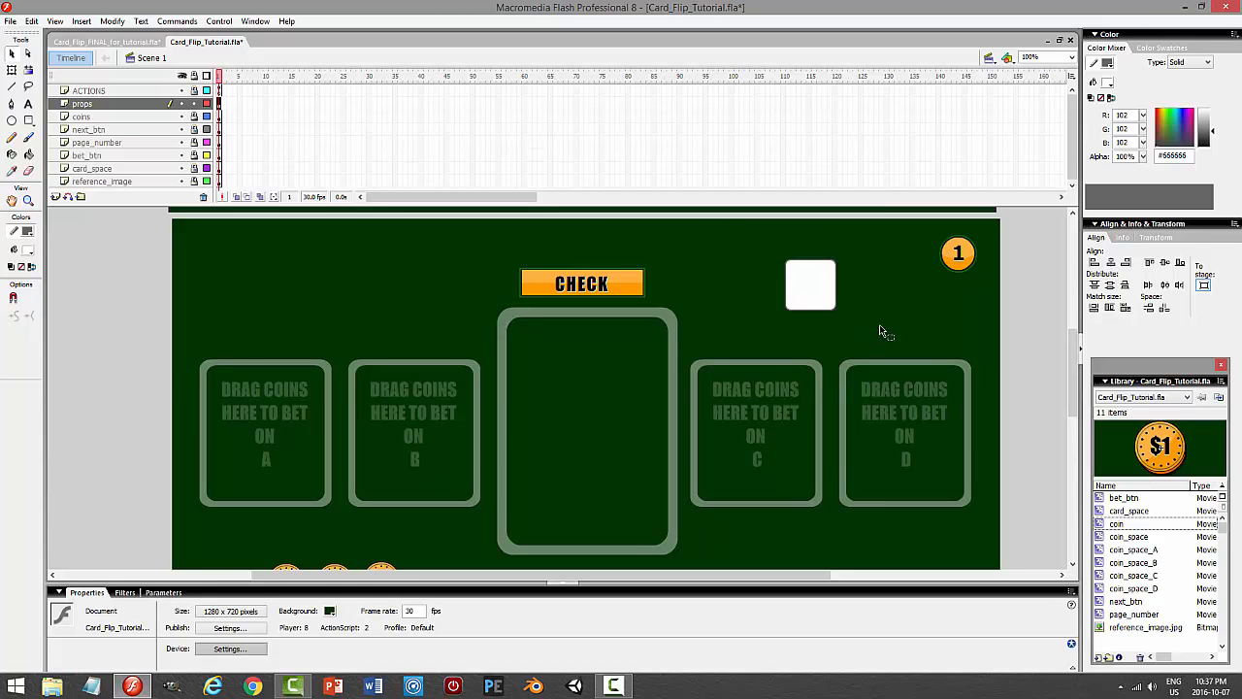
click(115, 21)
click(135, 49)
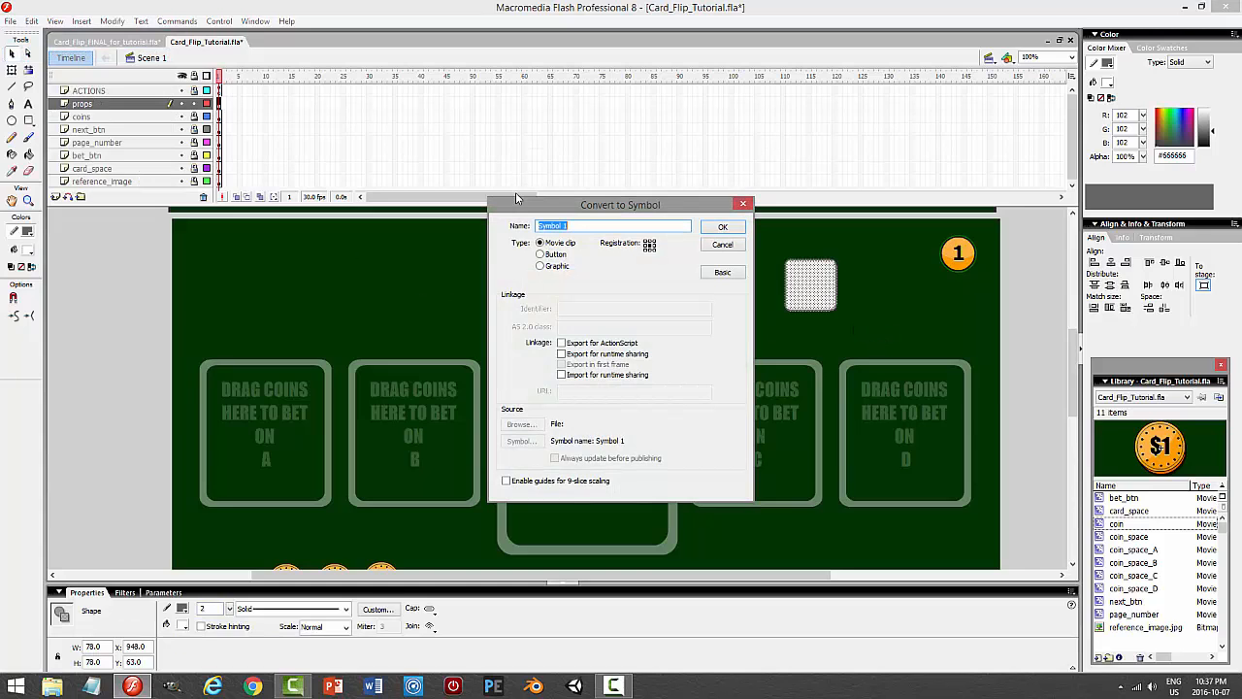
text(dice)
key(Return)
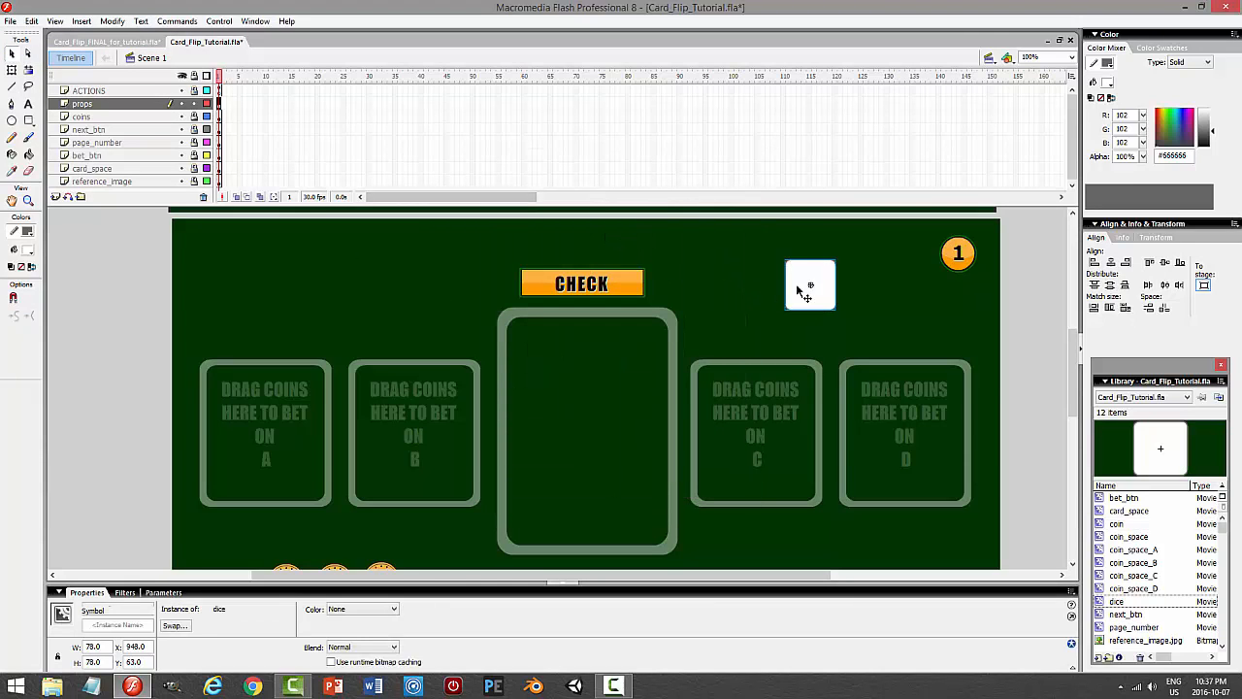
Open the dice symbol for editing and rename its Layer 1 as "body".
double_click(811, 285)
click(1072, 57)
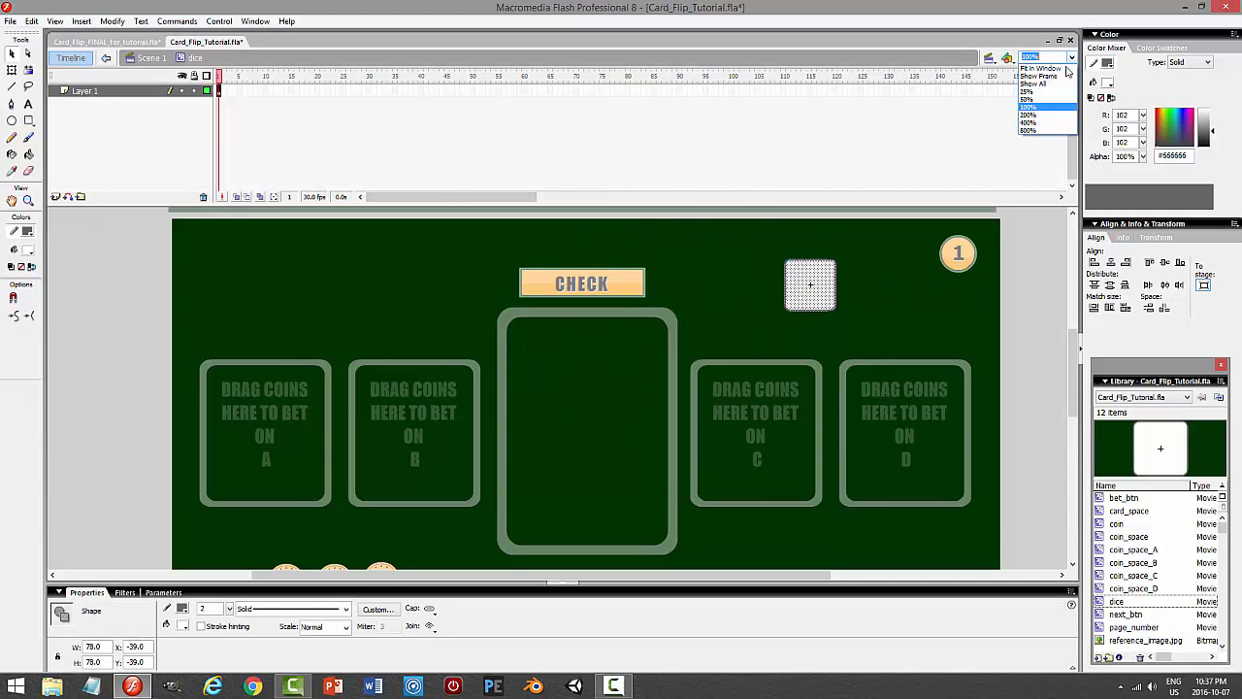
click(1048, 115)
click(746, 408)
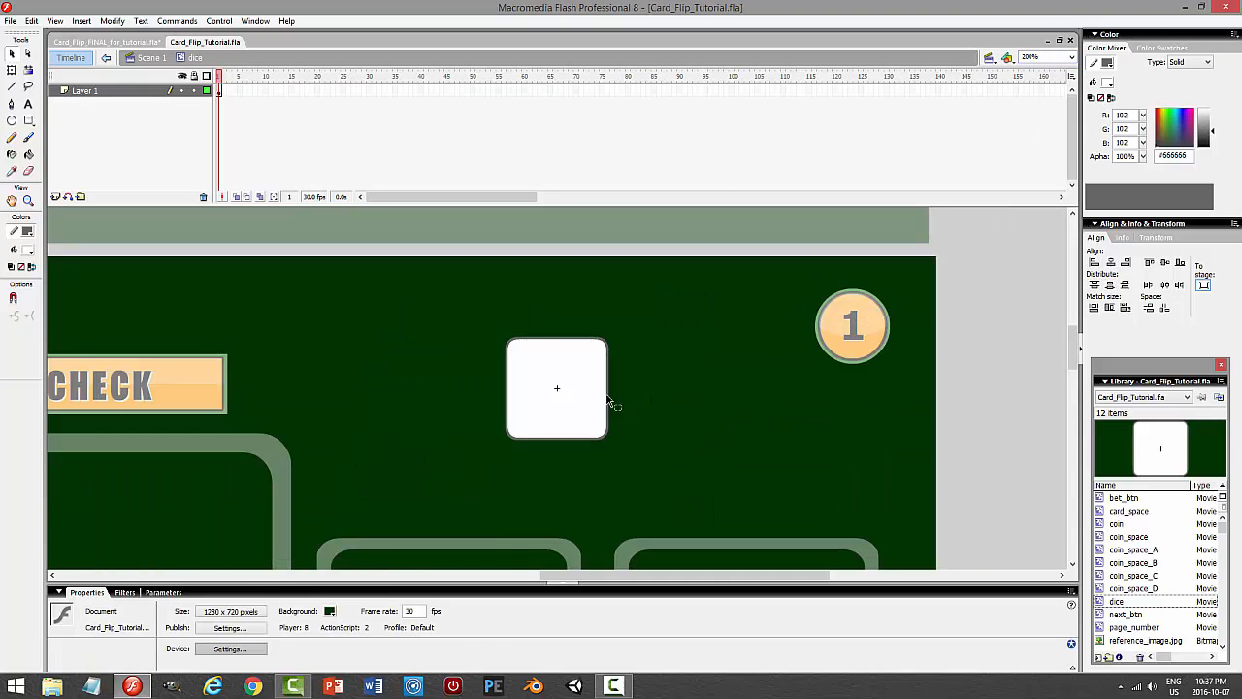
click(569, 383)
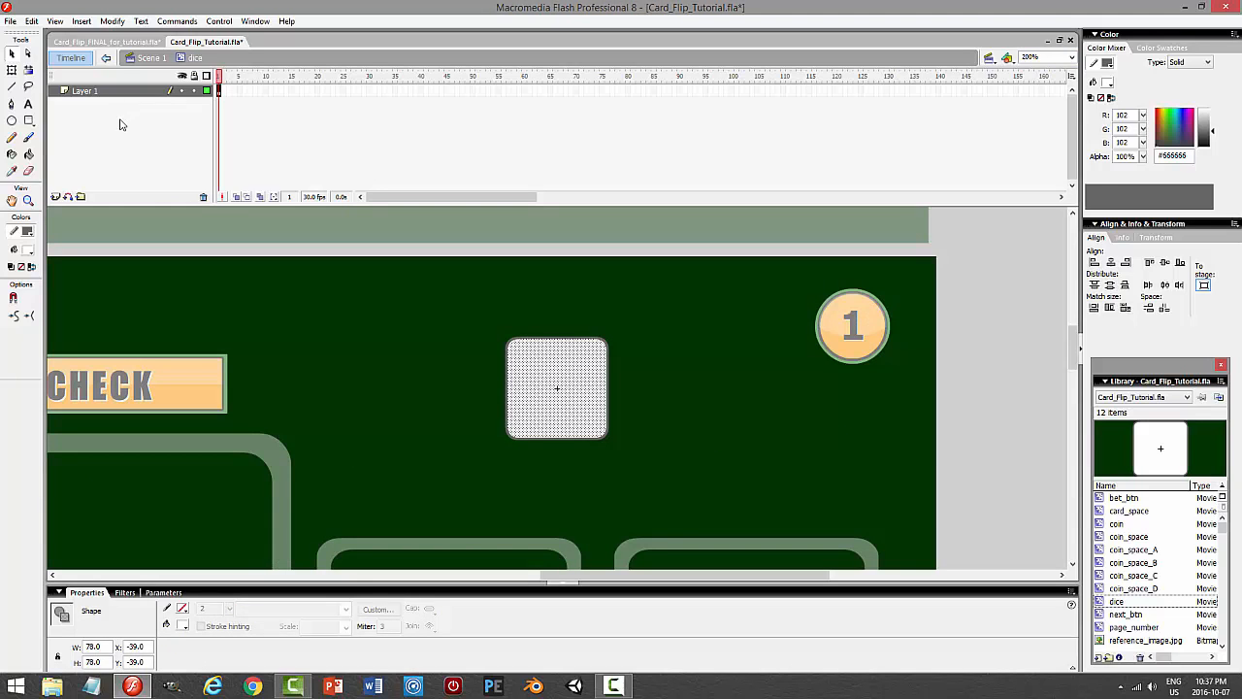
double_click(147, 90)
text(body)
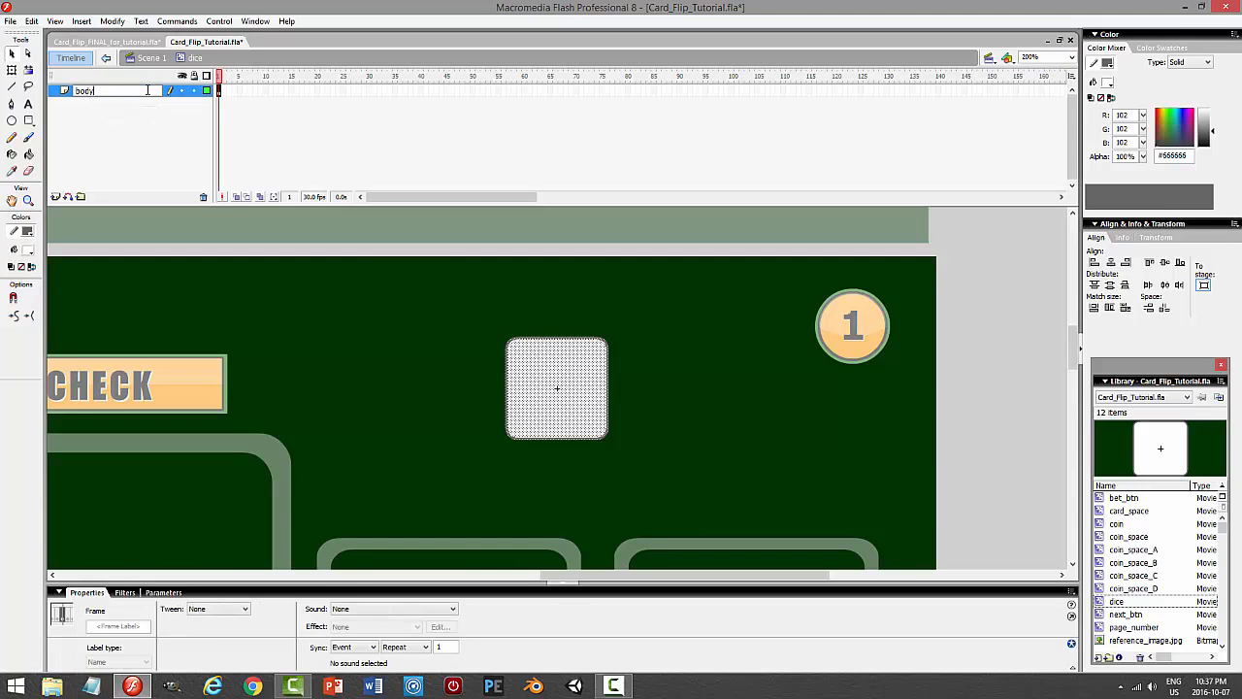
key(Return)
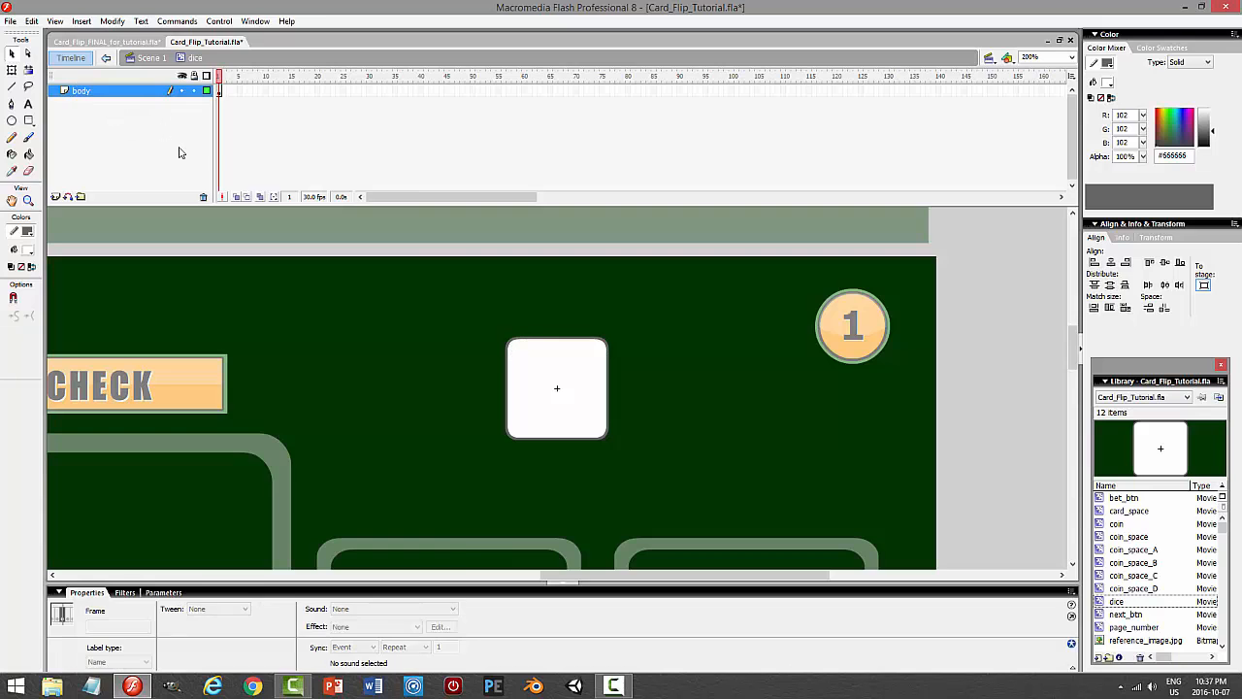
Copy the white fill of the dice body and lock the body layer.
click(541, 383)
click(32, 22)
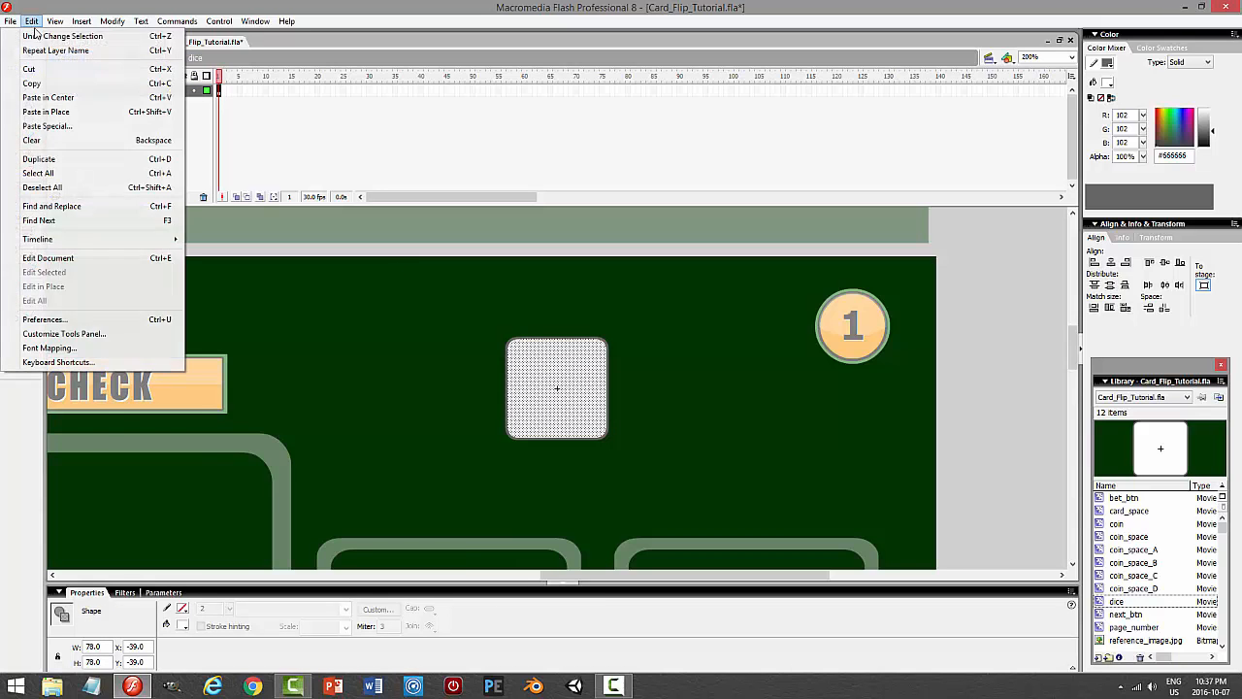
click(52, 85)
click(193, 90)
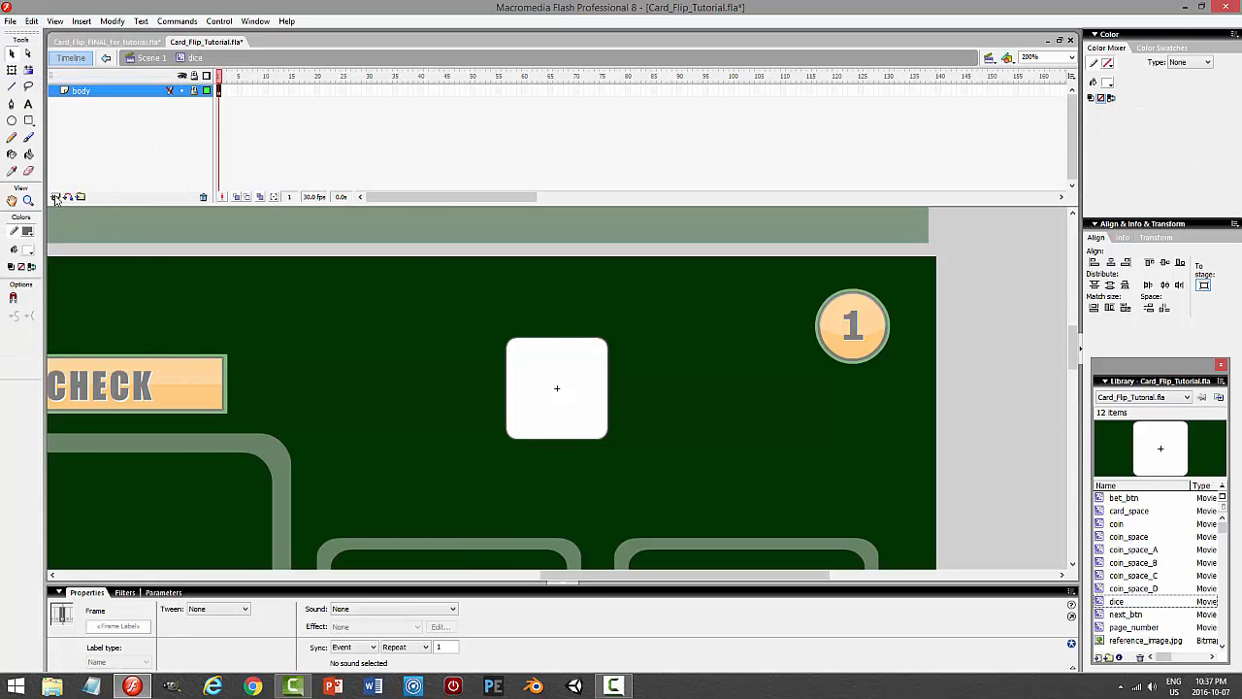
Paste the copied white fill in place on a new layer and move that layer beneath the body layer.
click(56, 197)
click(32, 21)
click(54, 112)
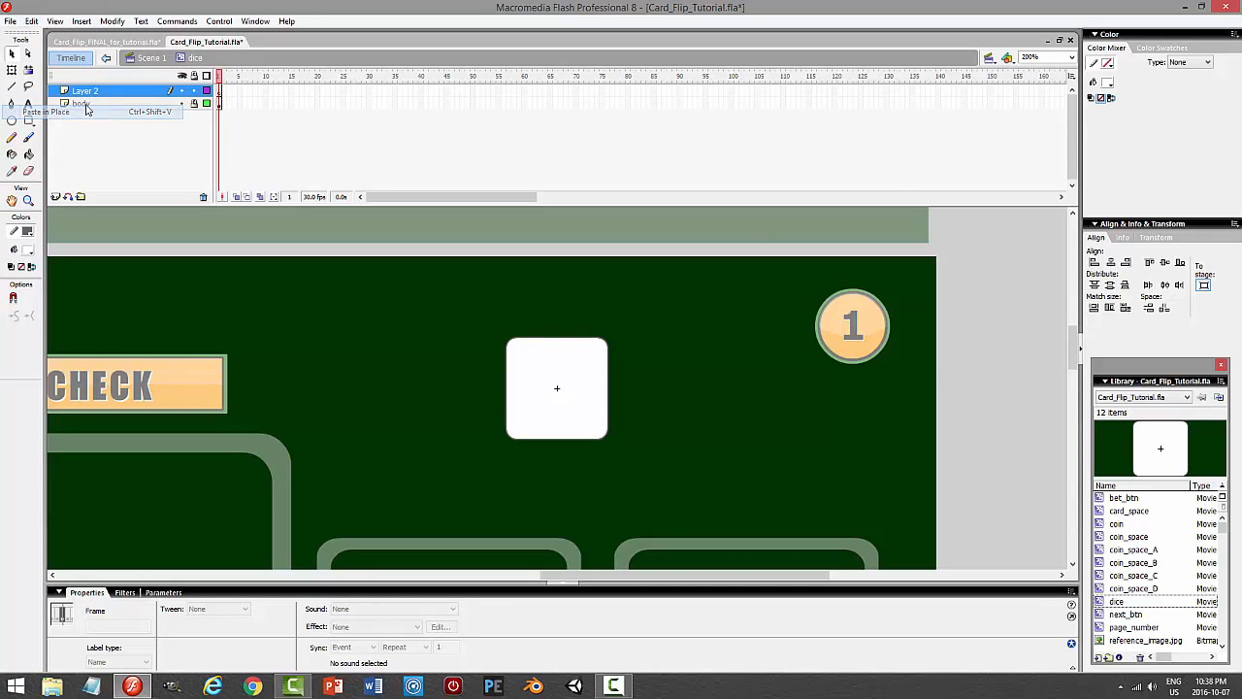
drag(102, 90, 113, 118)
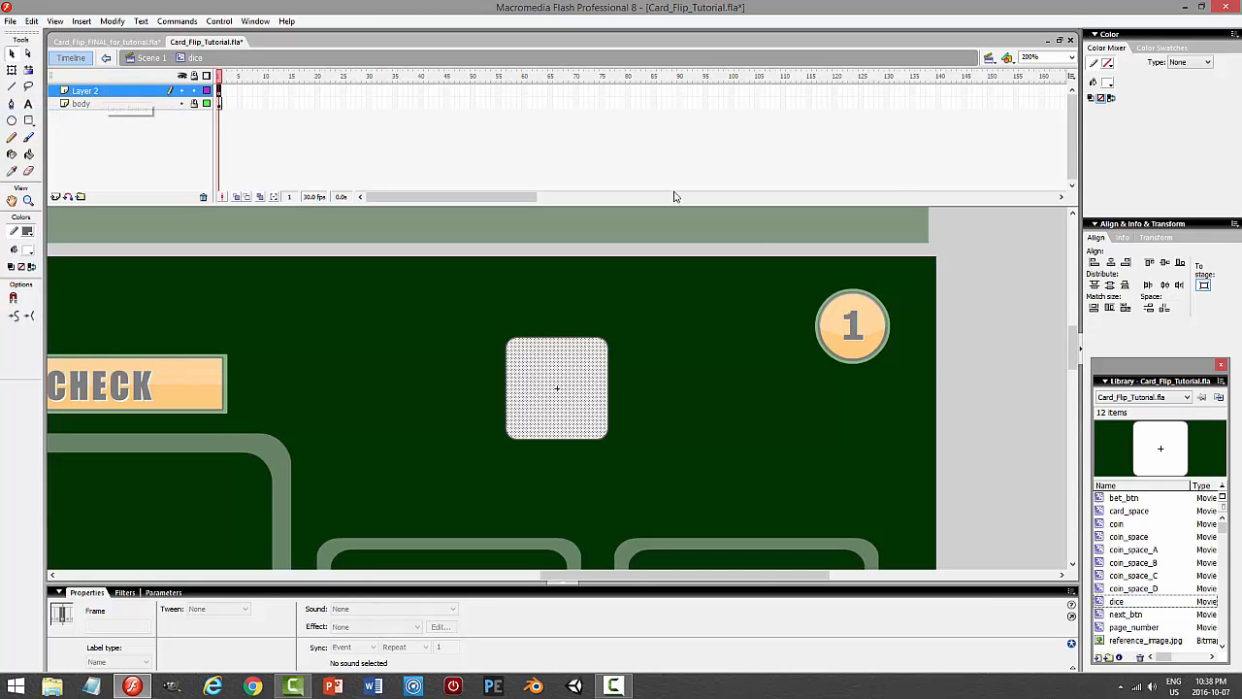
Recolour the pasted square on Layer 2 to black #000000 with 50% alpha.
click(1109, 85)
click(1065, 107)
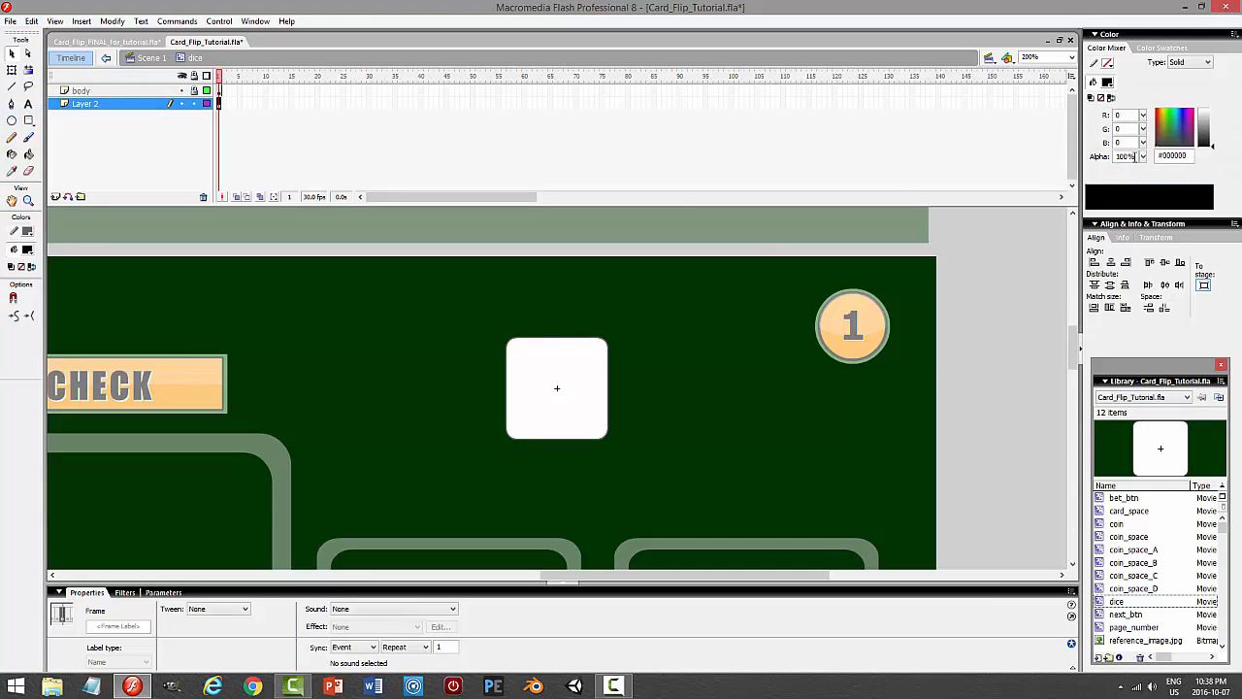
drag(1134, 157, 1107, 158)
text(50%)
key(Return)
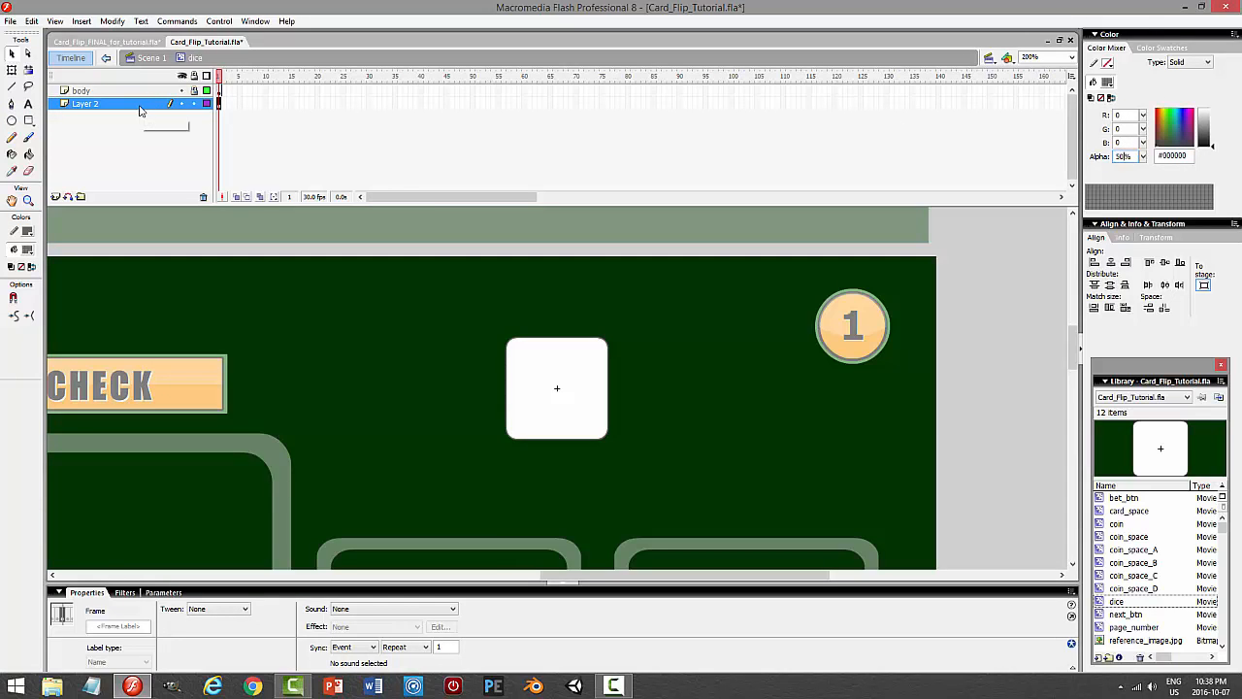
Offset the translucent black square down and to the right of the dice body to form a drop shadow.
key(Down)
key(Down)
key(Down)
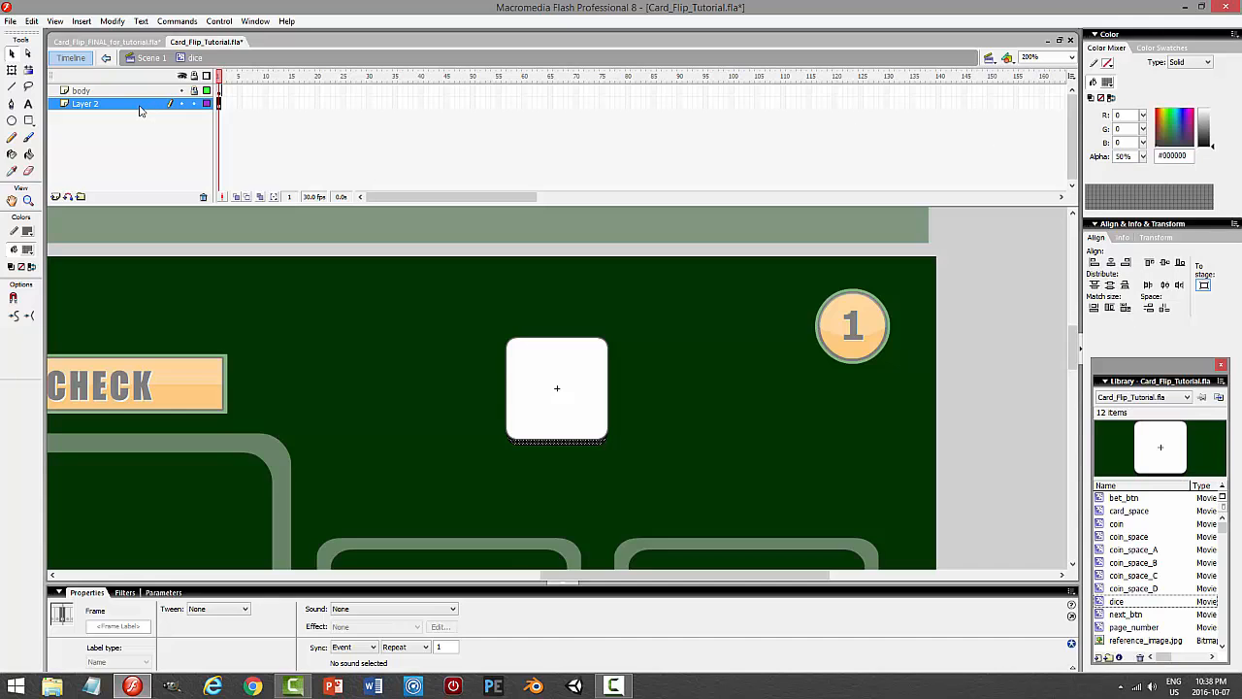
key(Right)
key(Right)
key(Right)
key(Down)
key(Down)
key(Down)
key(Down)
key(Right)
key(Right)
key(Right)
key(Right)
key(Right)
click(815, 476)
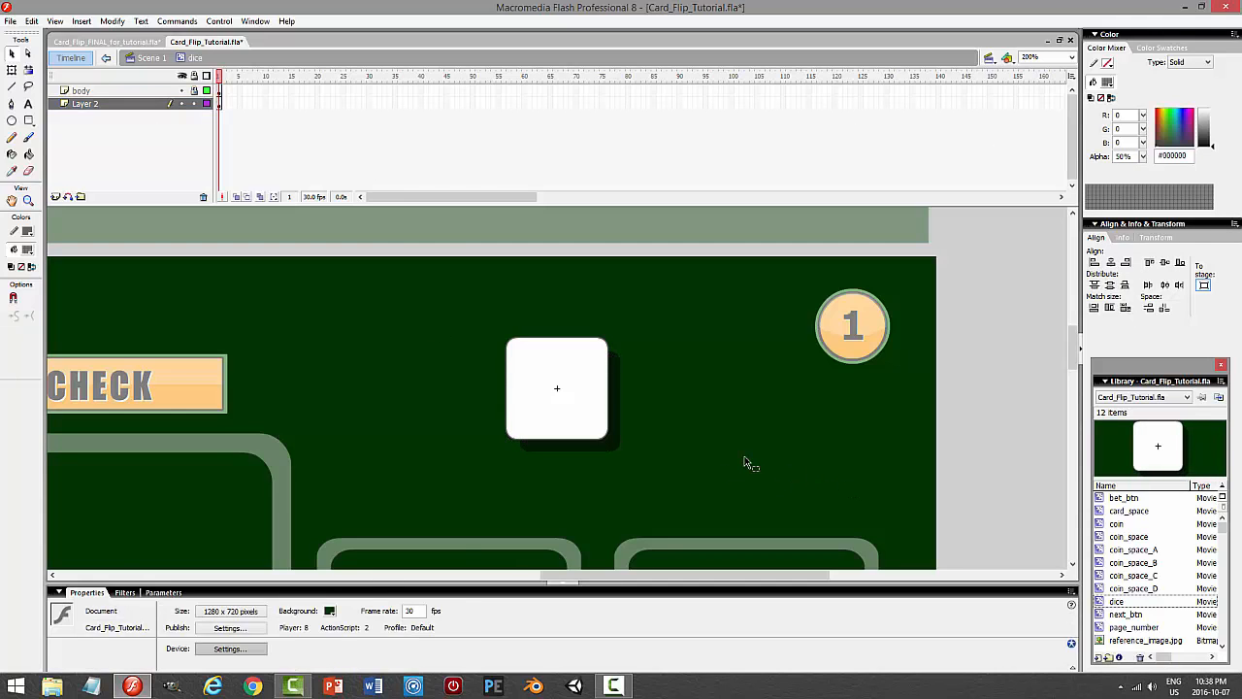
Rename Layer 2 as "shadow" and preview the movie to check the dice.
double_click(96, 105)
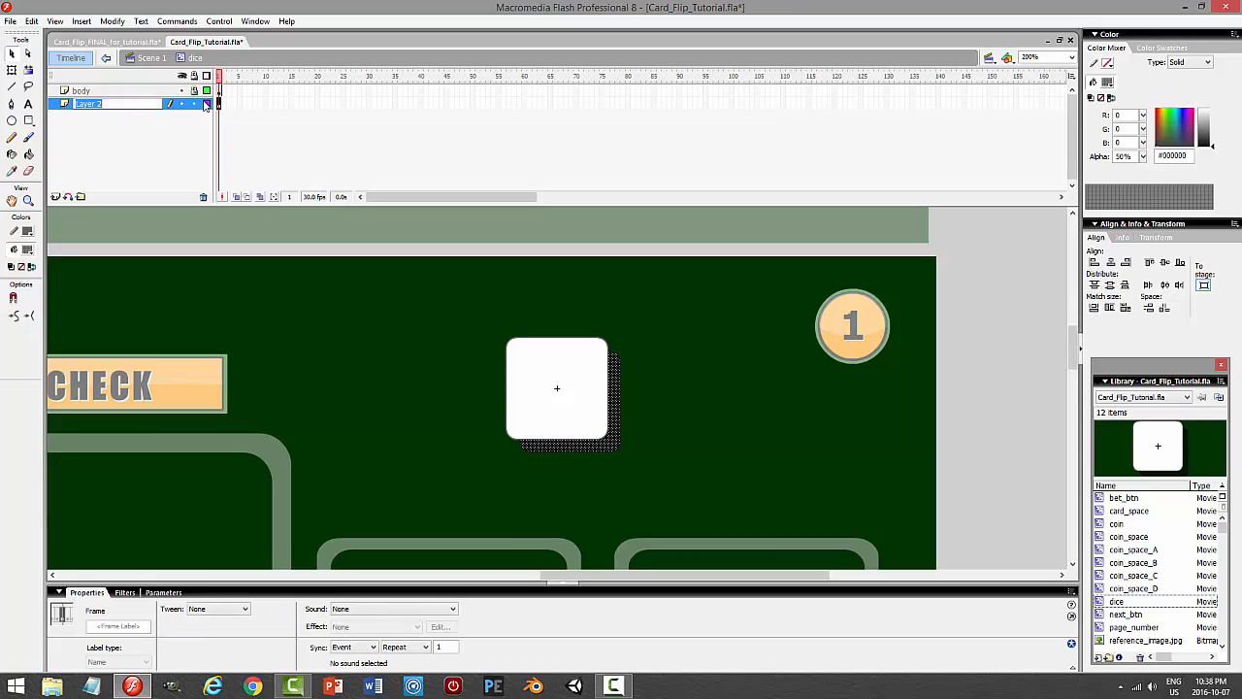
text(shadow)
key(Return)
key(ctrl+Return)
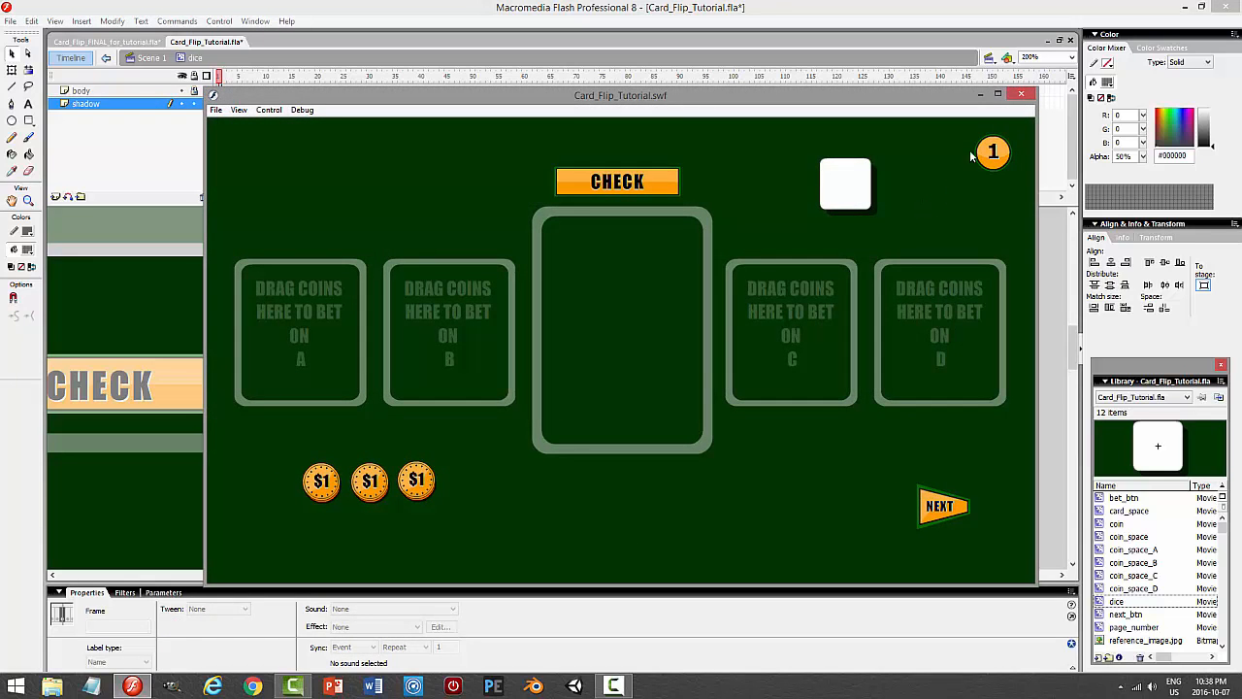
click(1023, 95)
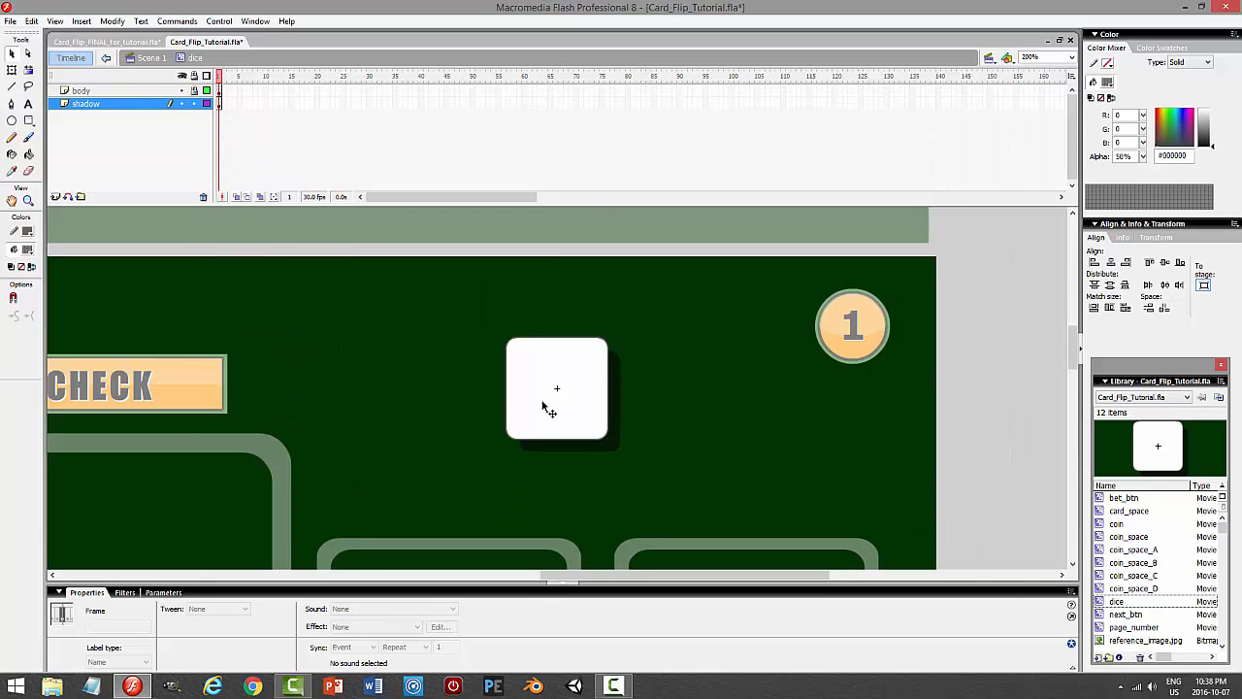
Nudge the shadow slightly closer to the dice body and lock the shadow layer.
click(139, 108)
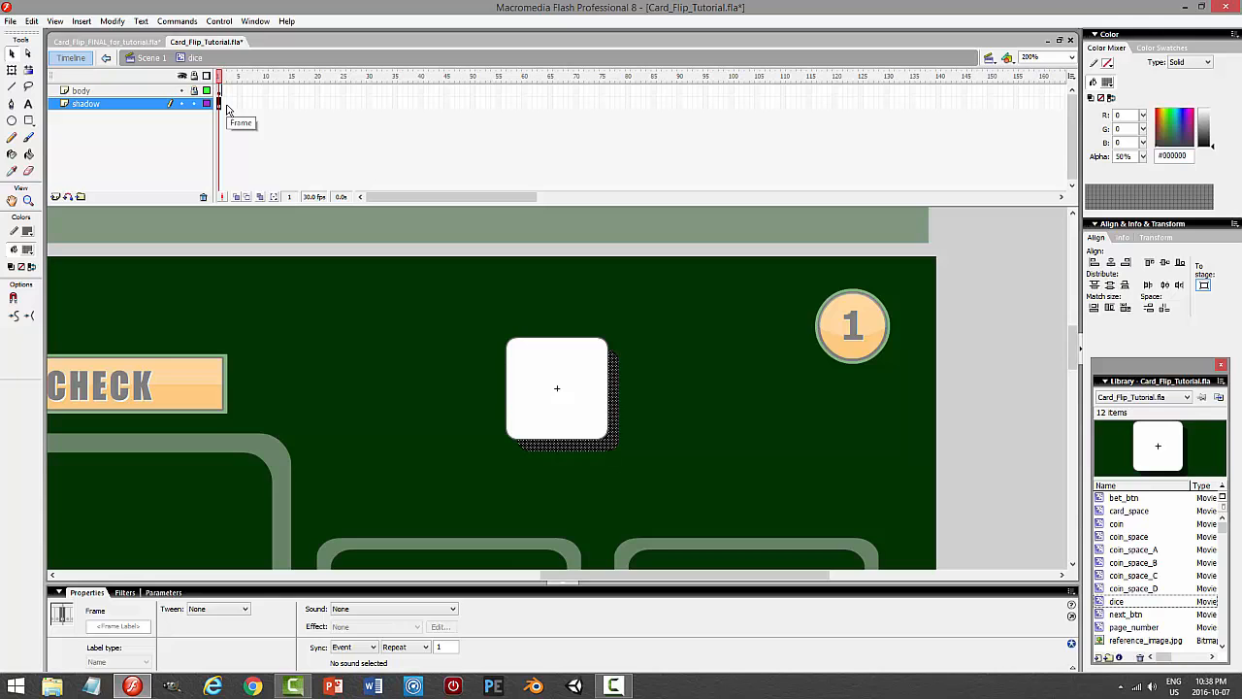
click(653, 314)
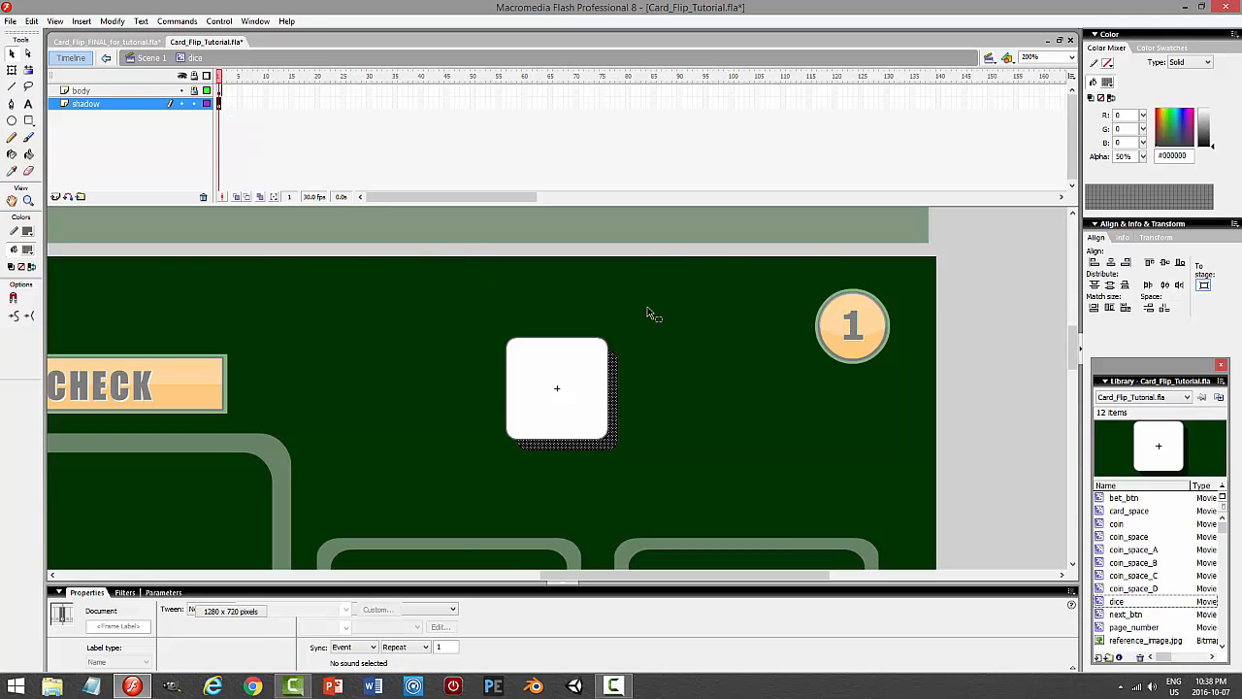
click(195, 105)
Add a new layer above the body layer and set the drawing colours to black fill with no stroke.
click(122, 92)
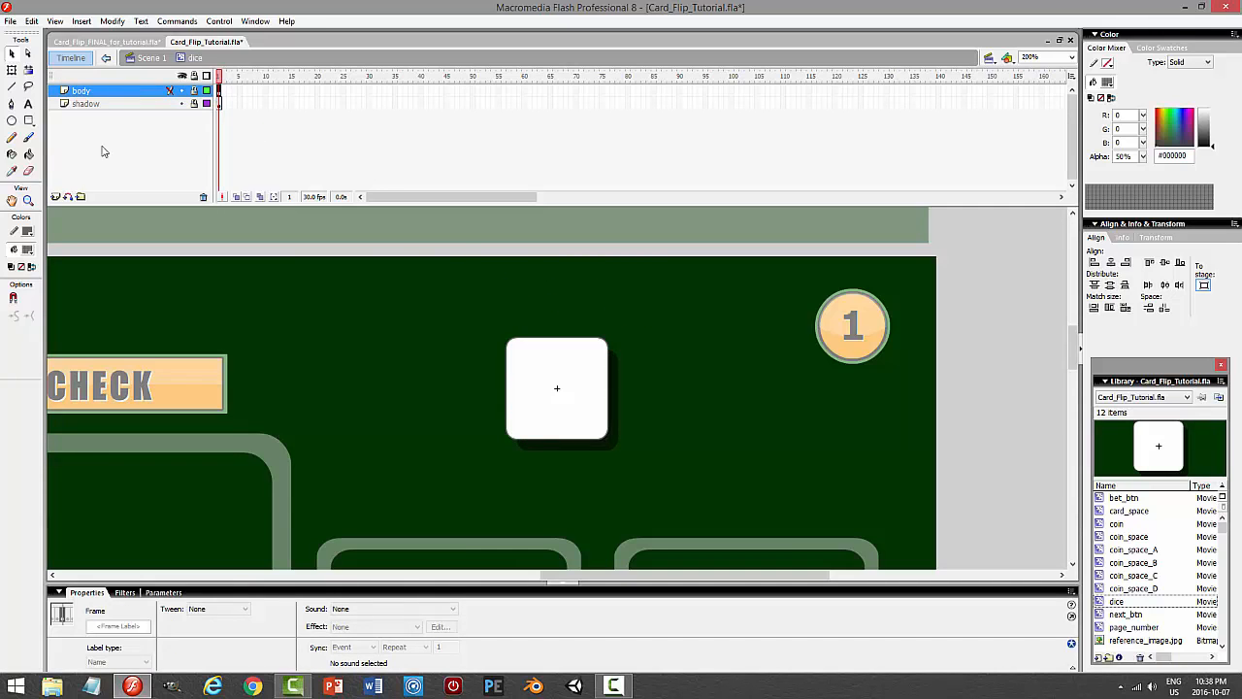
click(55, 197)
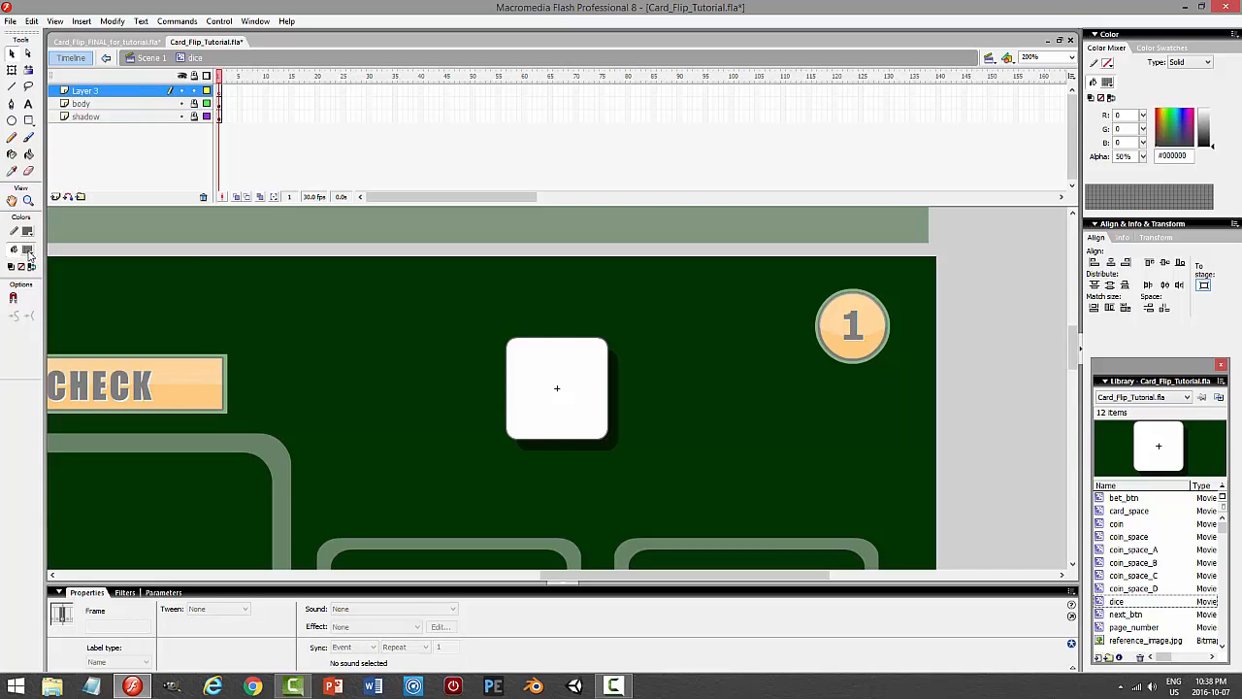
click(27, 248)
click(18, 281)
click(29, 233)
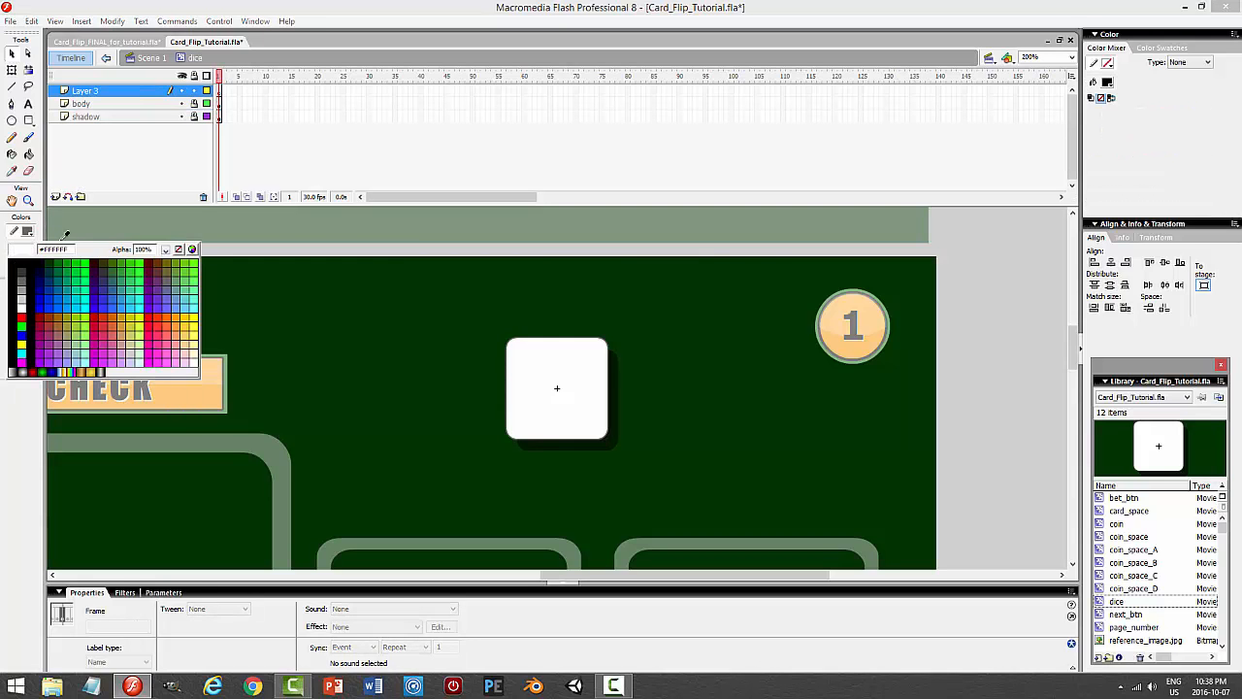
click(178, 249)
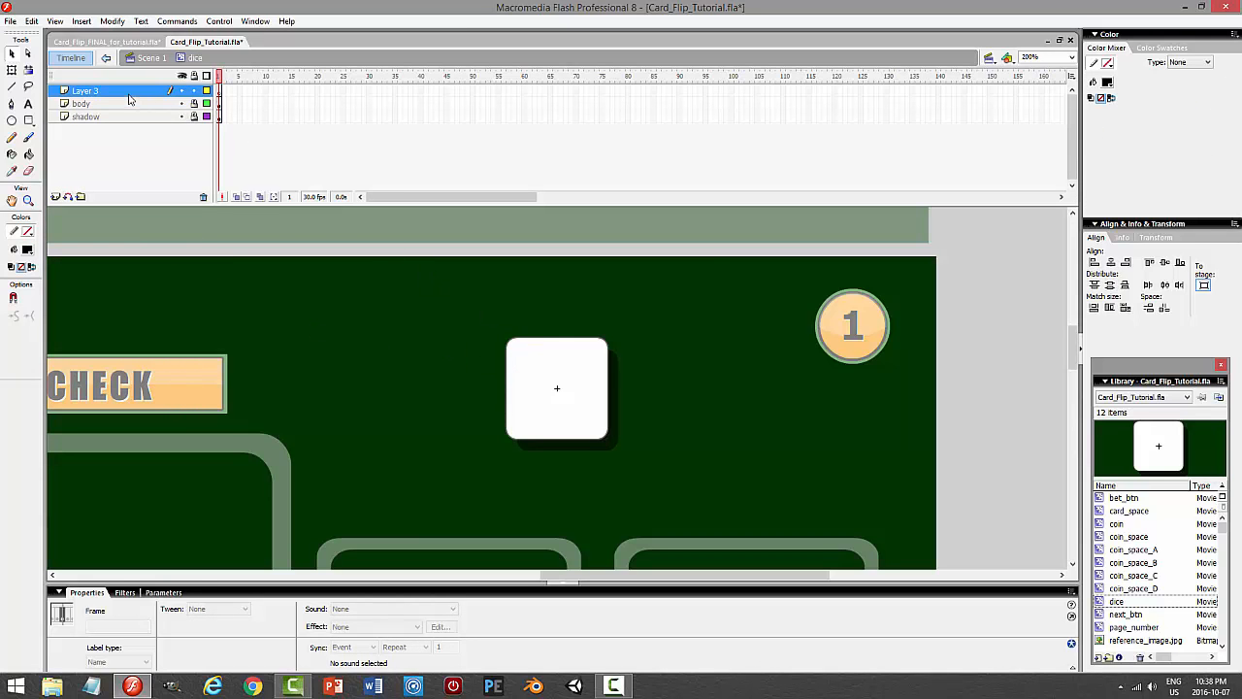
Draw a black circle about 15 by 15 px near the dice's upper-left corner on Layer 3 and select it.
click(11, 121)
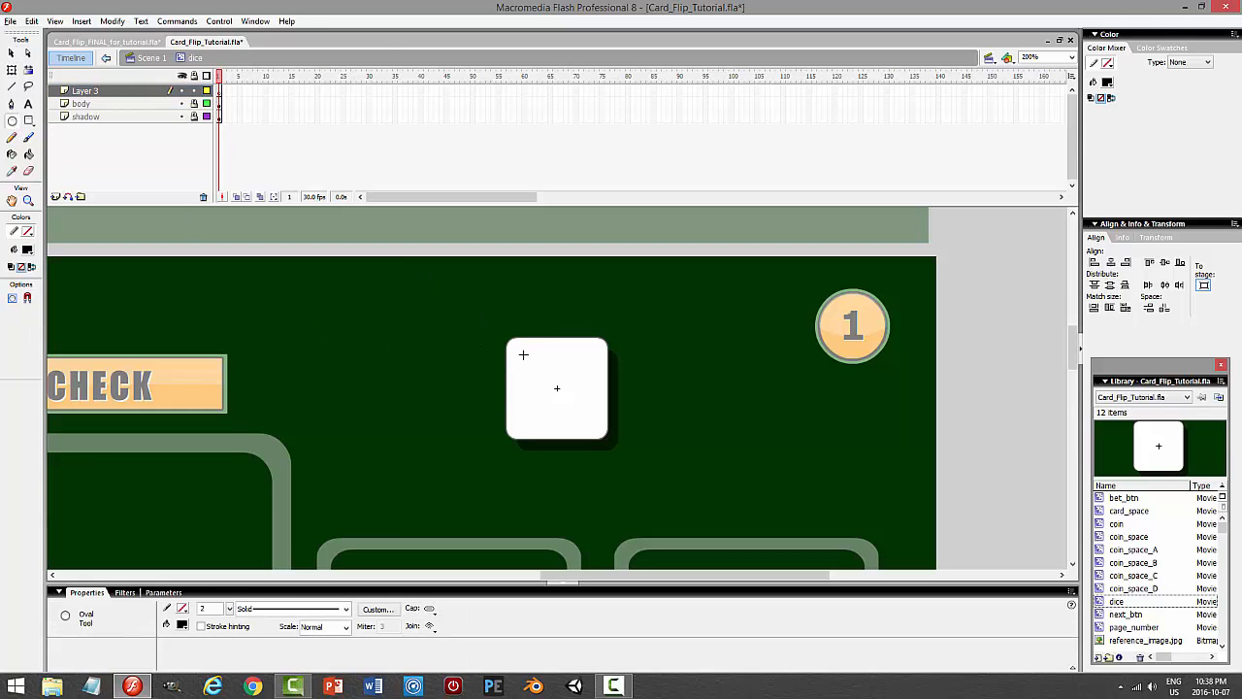
drag(531, 367, 529, 365)
click(12, 54)
click(523, 354)
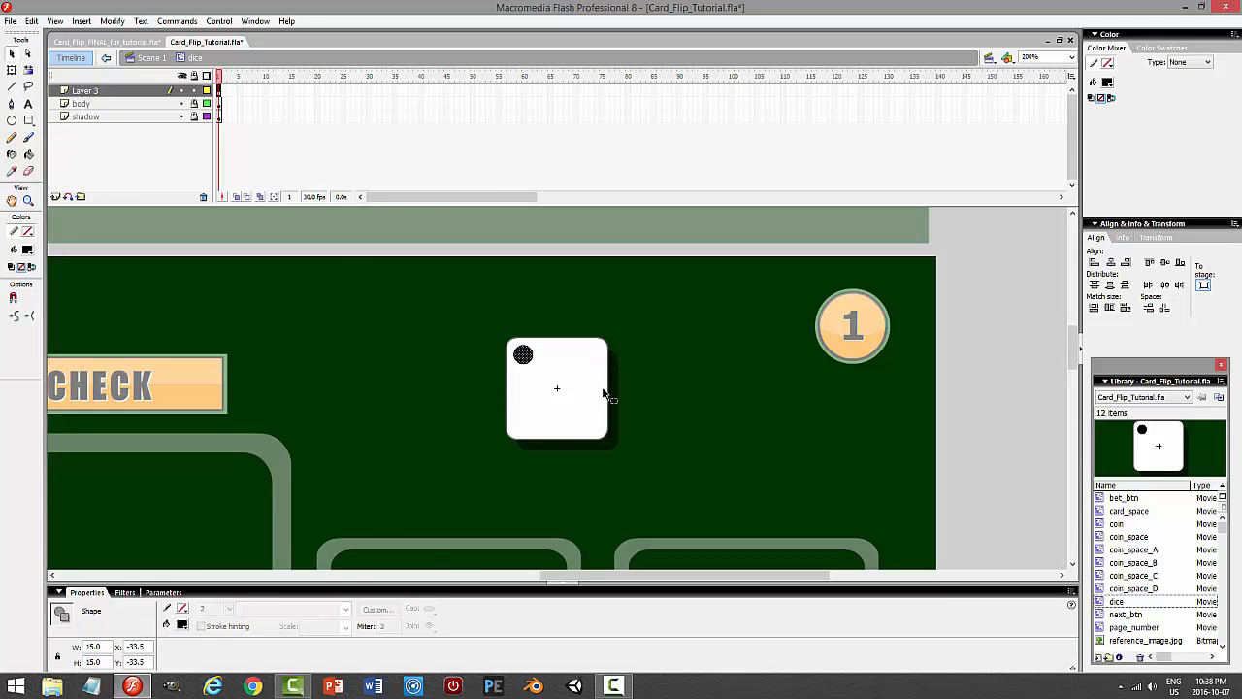
Move the black dot diagonally inward from the dice's upper-left corner to X -28.5, Y -28.5.
key(Down)
key(Down)
key(Down)
key(Down)
key(Down)
key(Right)
key(Right)
key(Right)
key(Right)
key(Right)
Duplicate the upper-left dot in place and move the copy to the dice's centre at X -8.5, Y -8.5.
click(31, 20)
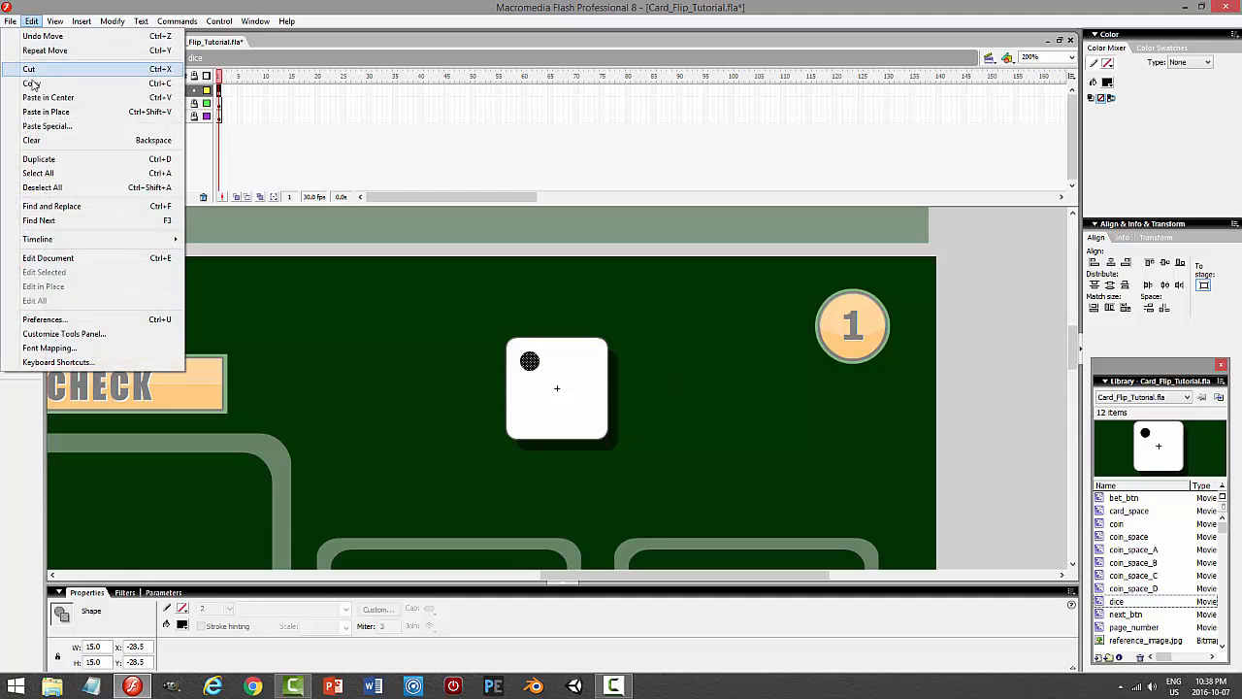
click(33, 83)
click(31, 20)
click(53, 112)
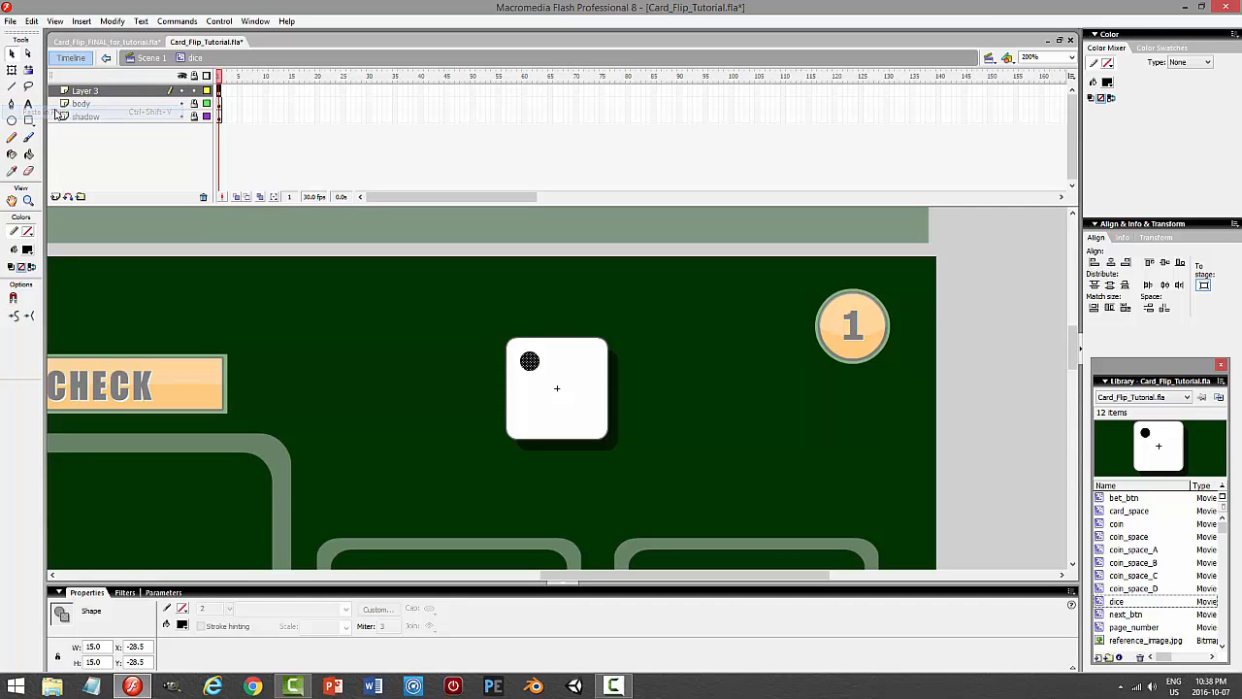
key(Down)
key(Down)
key(Down)
key(Down)
key(Down)
key(Right)
key(Right)
key(Right)
key(Right)
key(Right)
key(Down)
key(Down)
key(Down)
key(Down)
key(Down)
key(Right)
key(Right)
key(Right)
key(Right)
key(Right)
key(Down)
key(Down)
key(Down)
key(Down)
key(Down)
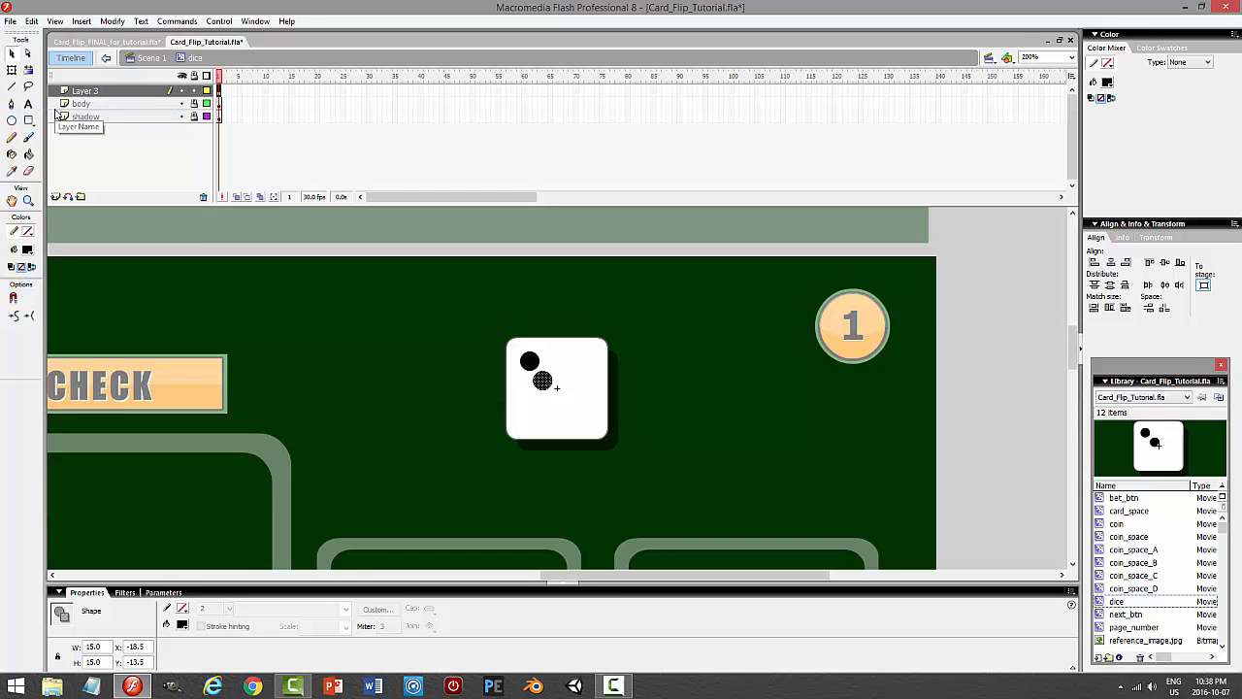
key(Down)
key(Down)
key(Down)
key(Down)
key(Down)
key(Right)
key(Right)
key(Right)
key(Right)
key(Right)
key(Right)
key(Right)
key(Right)
key(Right)
key(Right)
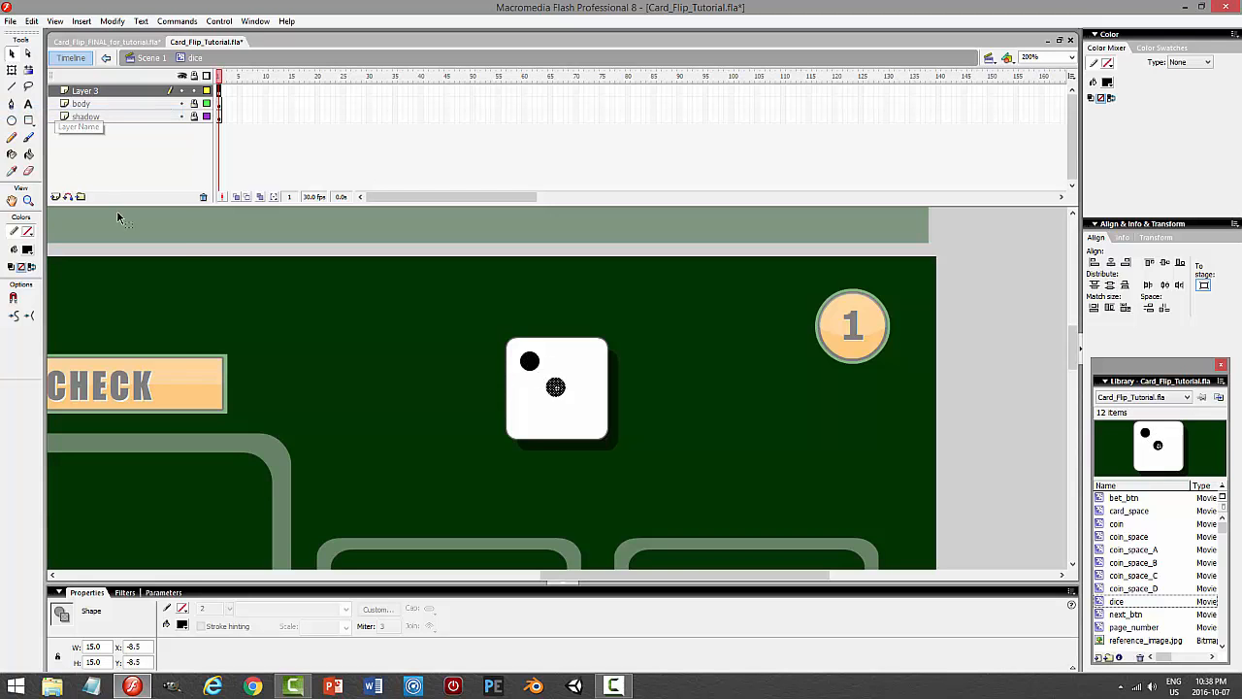
Duplicate the centre dot in place and move the copy toward the dice's lower-right corner to X 16.5, Y 16.5.
click(33, 24)
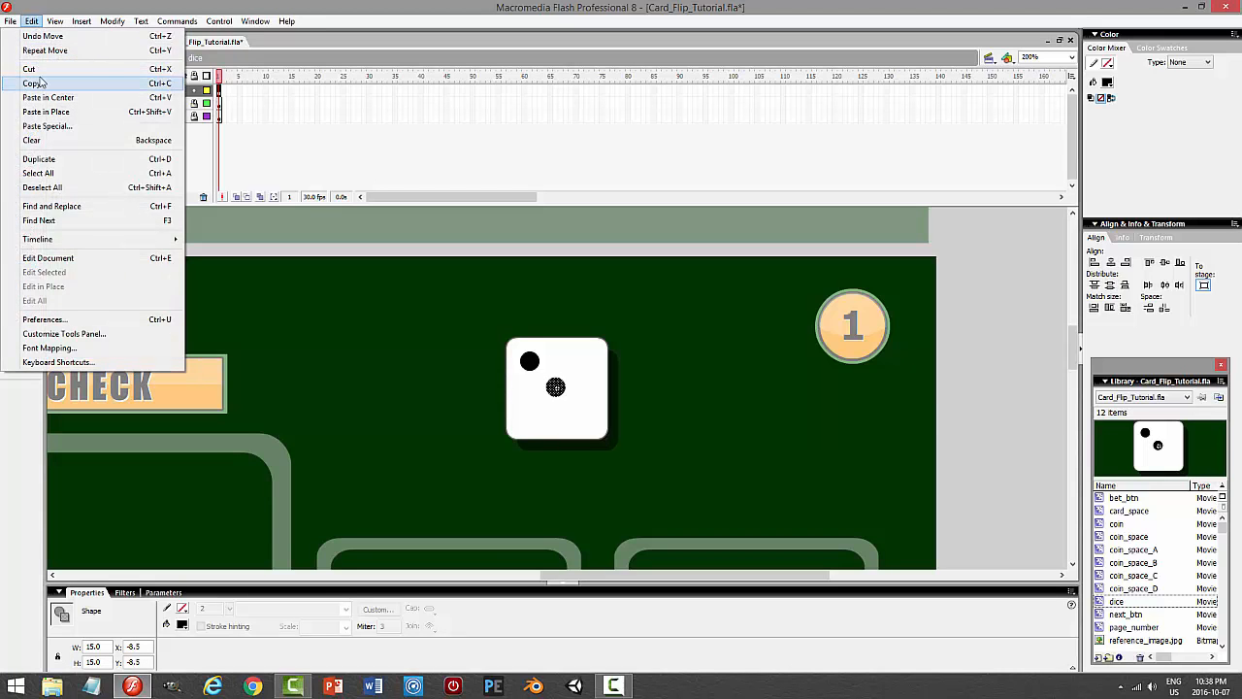
click(40, 84)
click(32, 21)
click(52, 113)
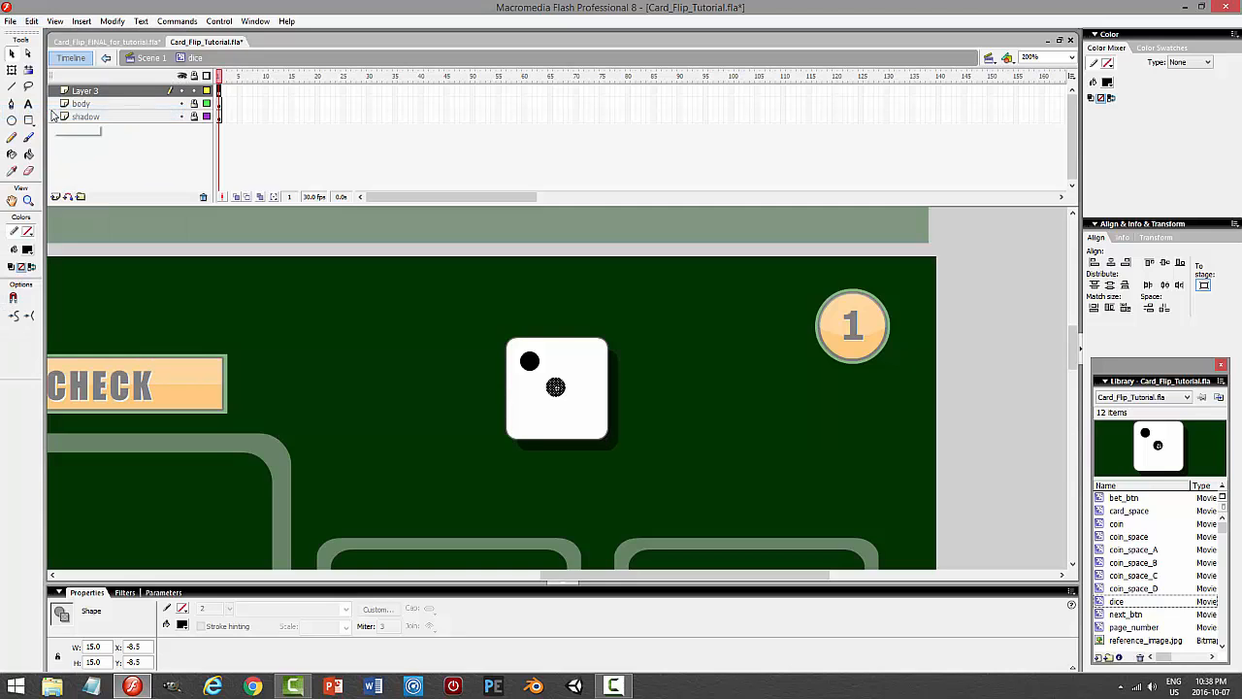
key(Down)
key(Down)
key(Down)
key(Down)
key(Down)
key(Down)
key(Down)
key(Down)
key(Down)
key(Down)
key(Down)
key(Down)
key(Down)
key(Down)
key(Down)
key(Right)
key(Right)
key(Right)
key(Right)
key(Right)
key(Right)
key(Right)
key(Right)
key(Right)
key(Right)
key(Right)
key(Right)
key(Right)
key(Right)
key(Right)
key(Down)
key(Down)
key(Down)
key(Down)
key(Down)
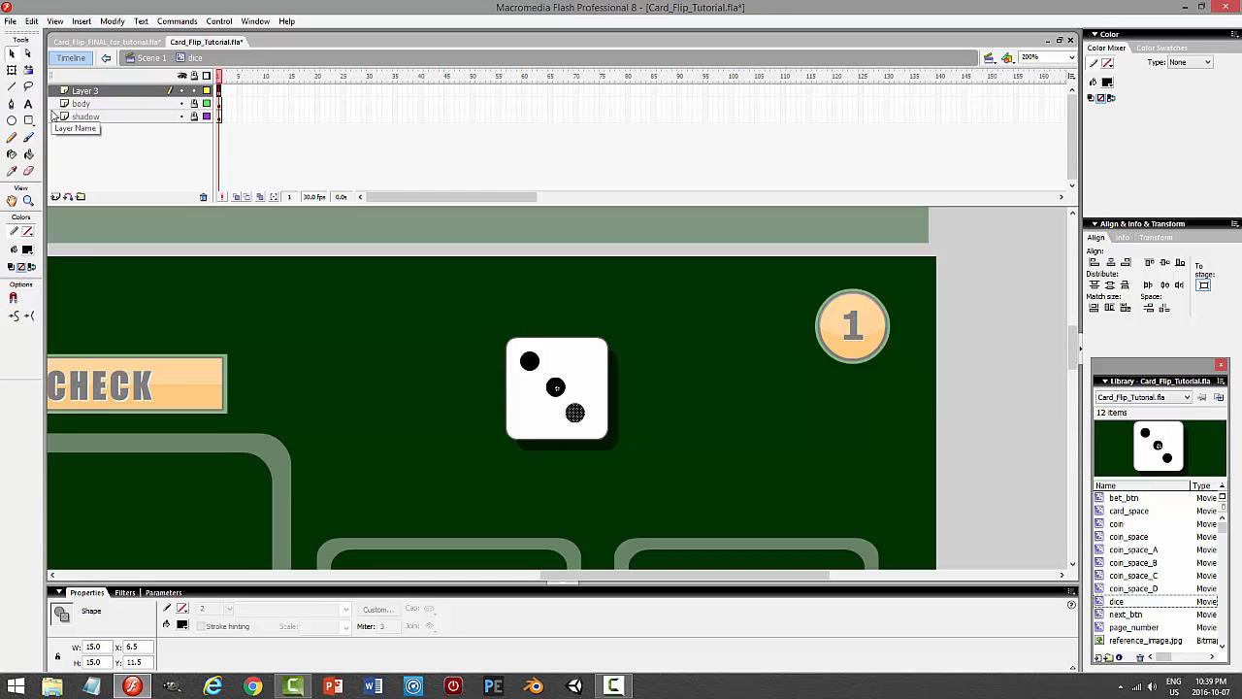
key(Right)
key(Right)
key(Right)
key(Right)
key(Right)
key(Down)
key(Down)
key(Down)
key(Down)
key(Down)
key(Right)
key(Right)
key(Right)
key(Right)
key(Right)
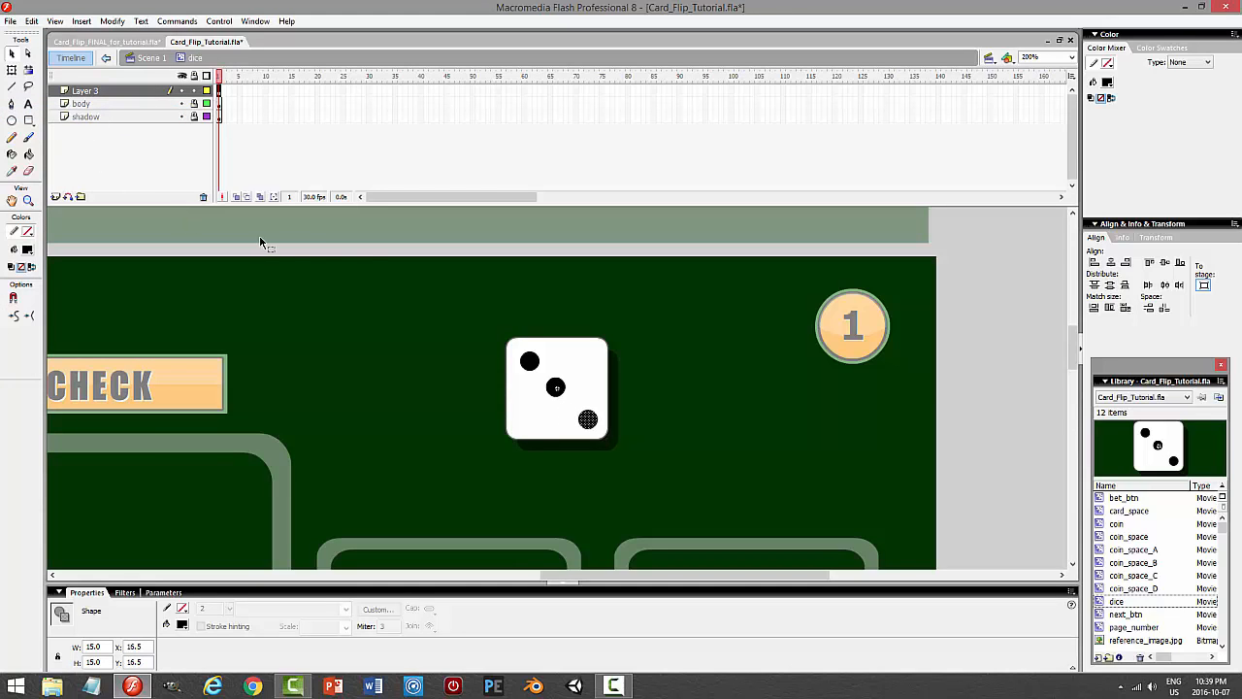
Nudge the lower-right dot 5 px left and 5 px up so it lines up diagonally with the other dots.
key(Left)
key(Left)
key(Left)
key(Left)
key(Left)
key(Up)
key(Up)
key(Up)
key(Up)
key(Up)
Nudge all three dots on Layer 3 slightly right and down to centre them on the dice, and preview the movie.
click(124, 91)
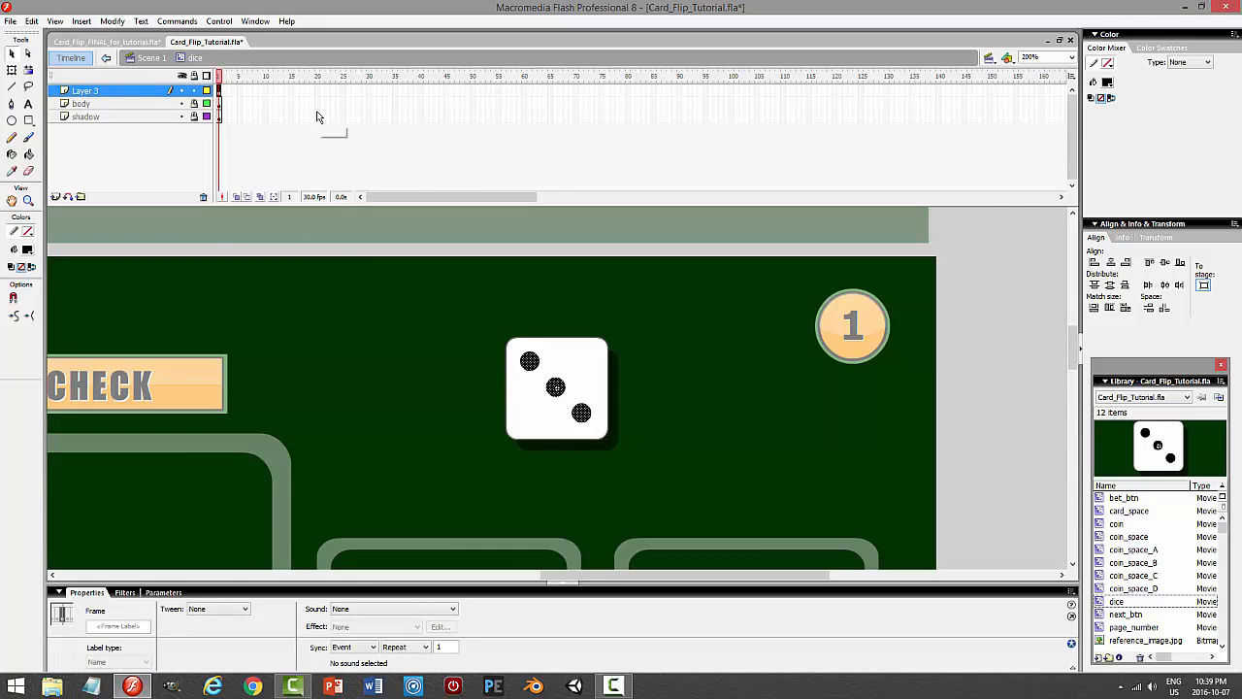
key(Right)
click(769, 377)
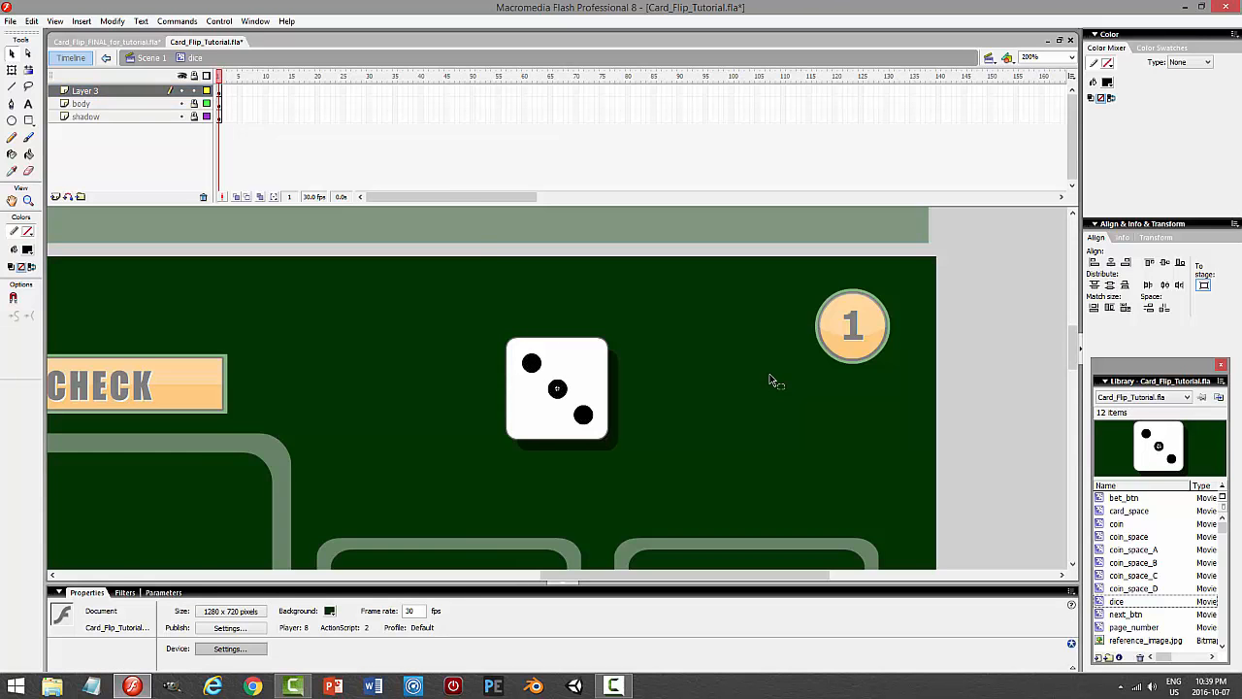
key(ctrl+Return)
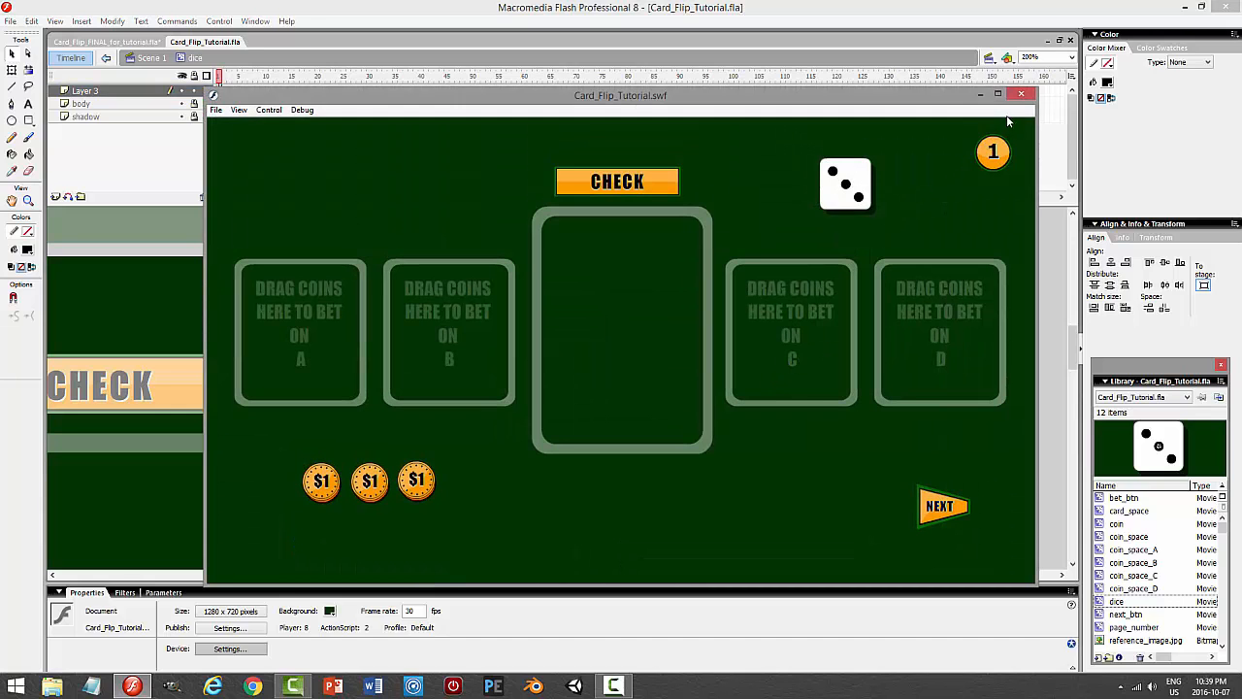
click(1019, 95)
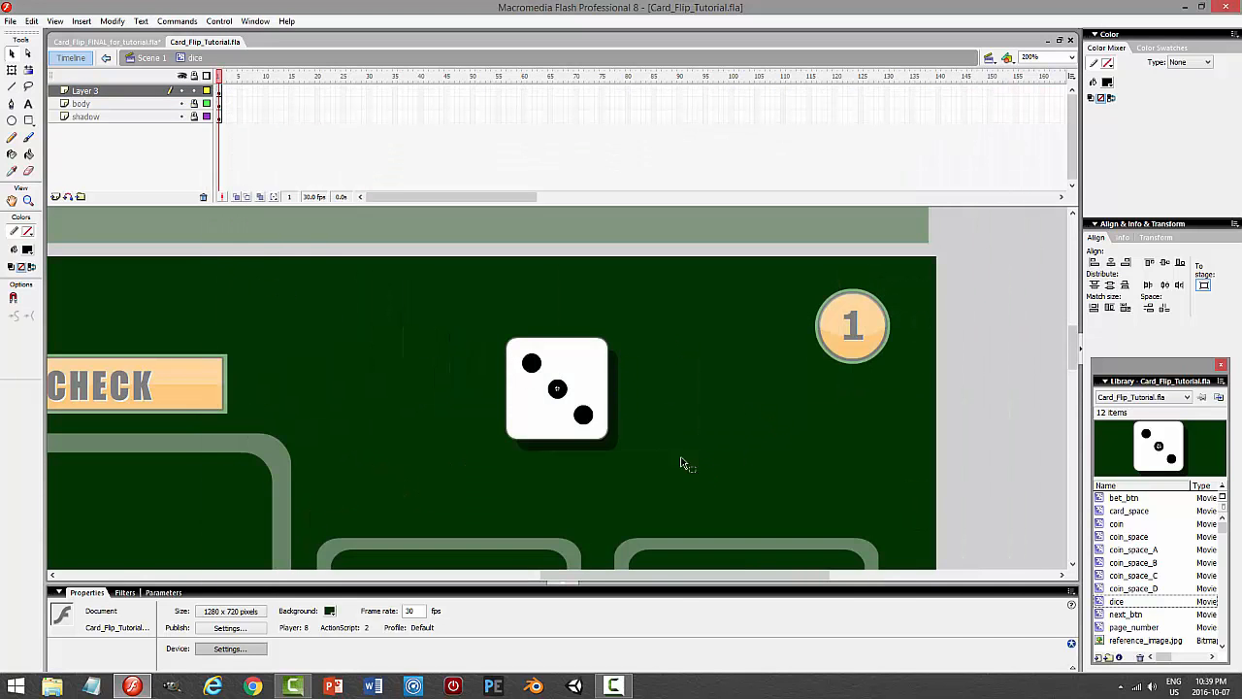
Outline all three dots with a 1 px solid #666666 stroke using the Ink Bottle tool and preview the movie.
click(13, 154)
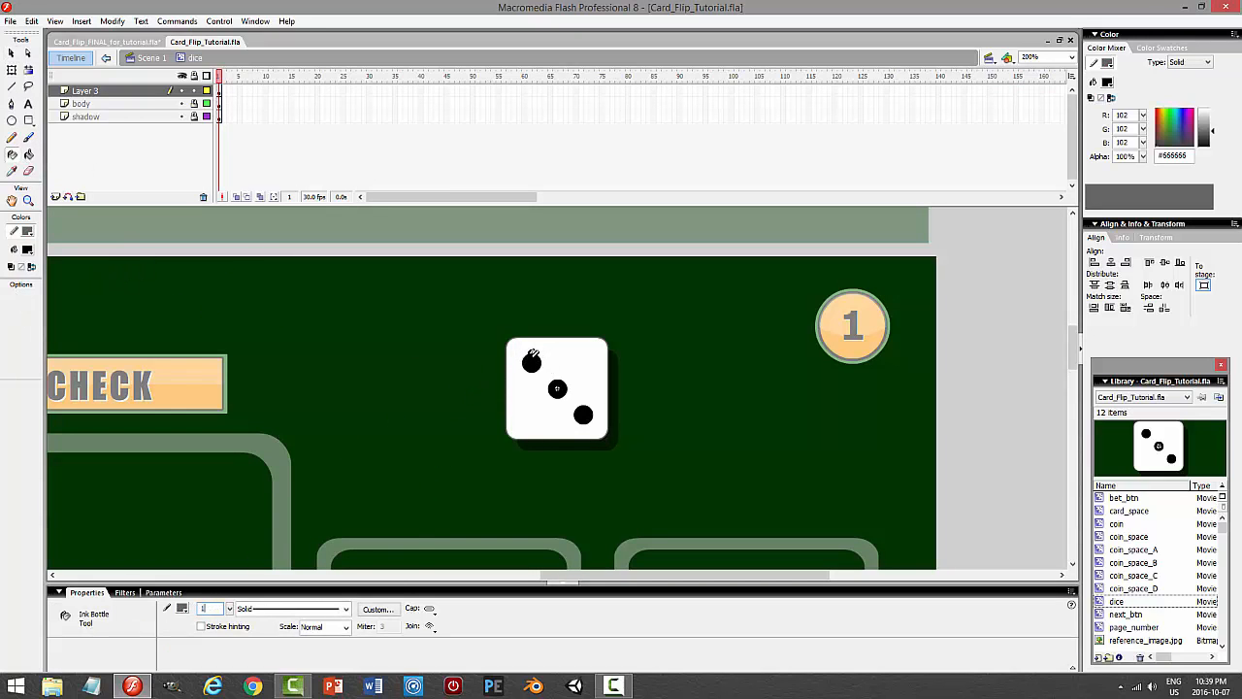
click(533, 355)
click(565, 383)
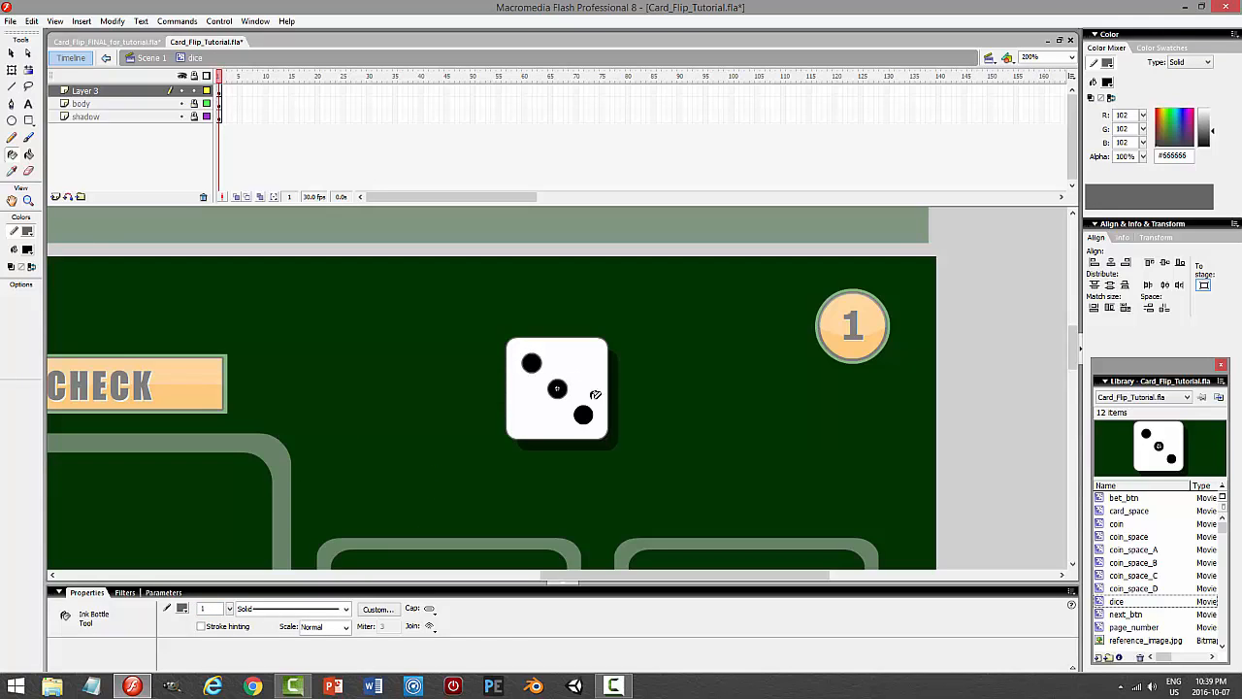
click(589, 407)
key(ctrl+Return)
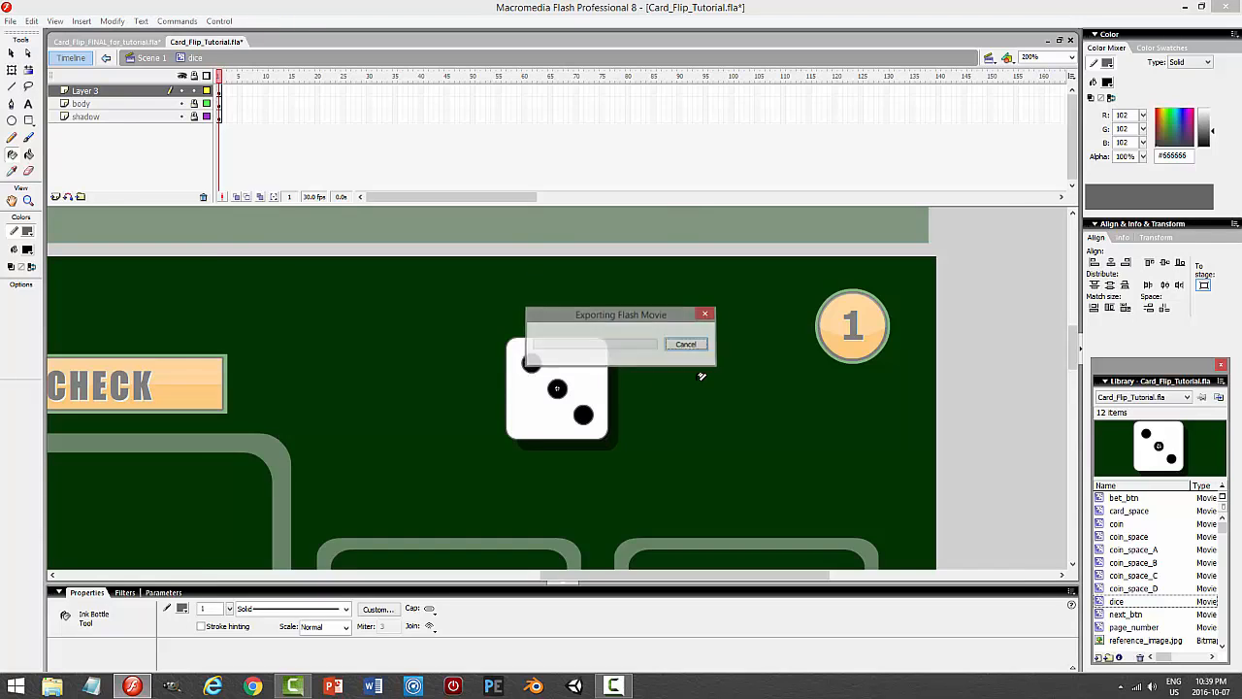
click(1021, 94)
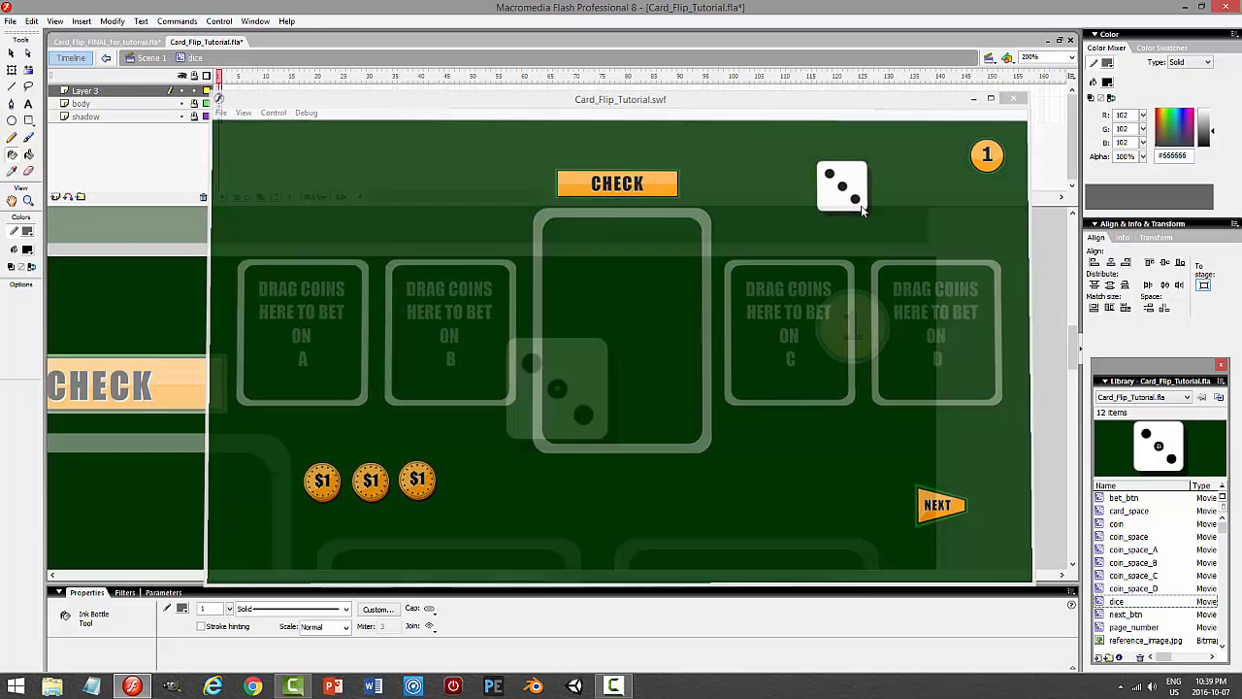
Draw a straight diagonal line across the dice's upper-left dot so that it splits the dot's grey outline.
click(11, 54)
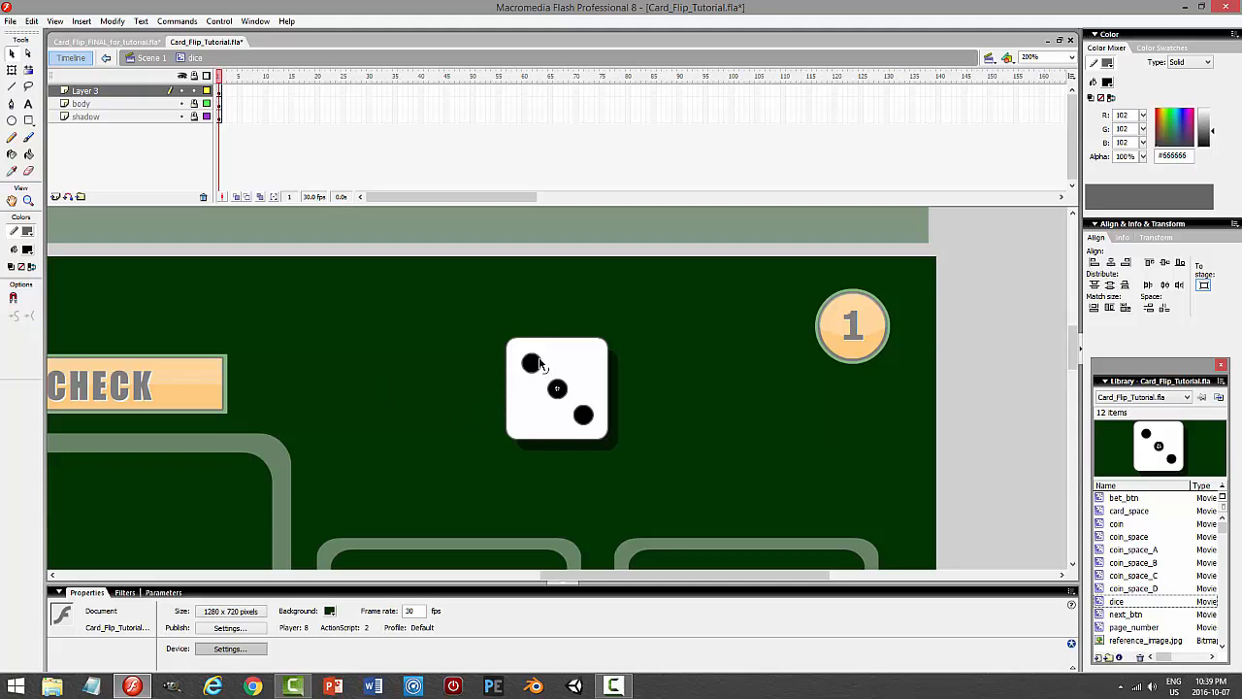
click(10, 88)
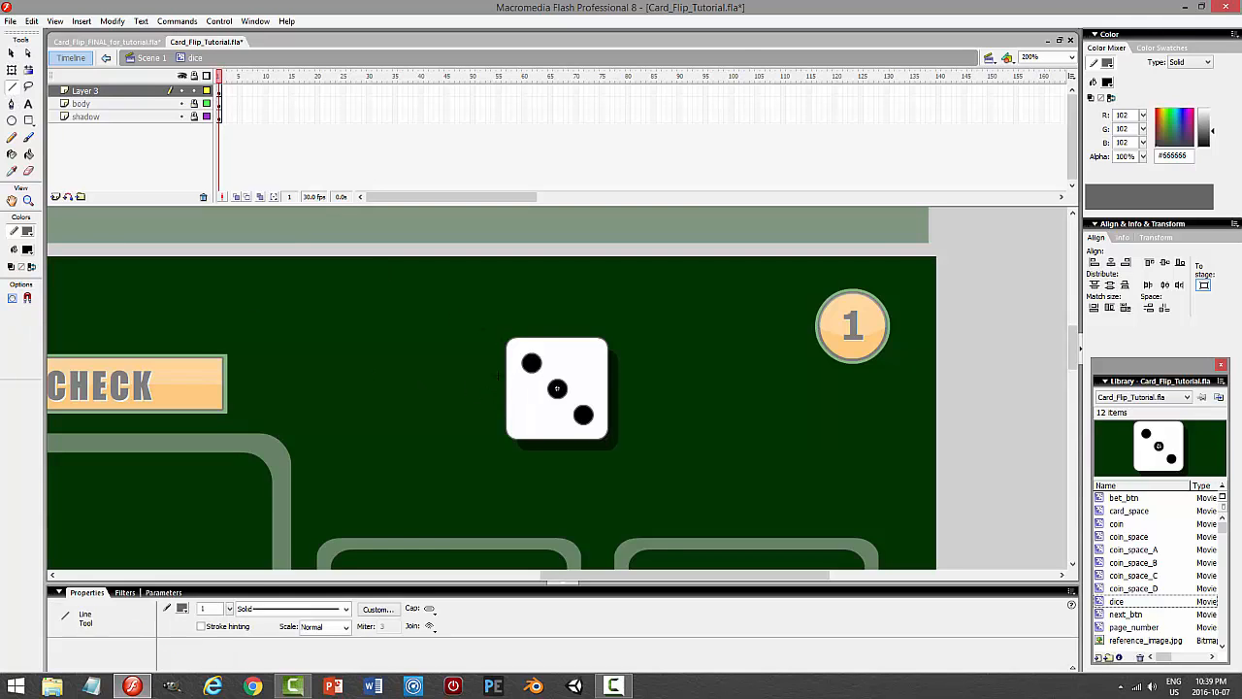
drag(487, 383, 576, 340)
click(12, 54)
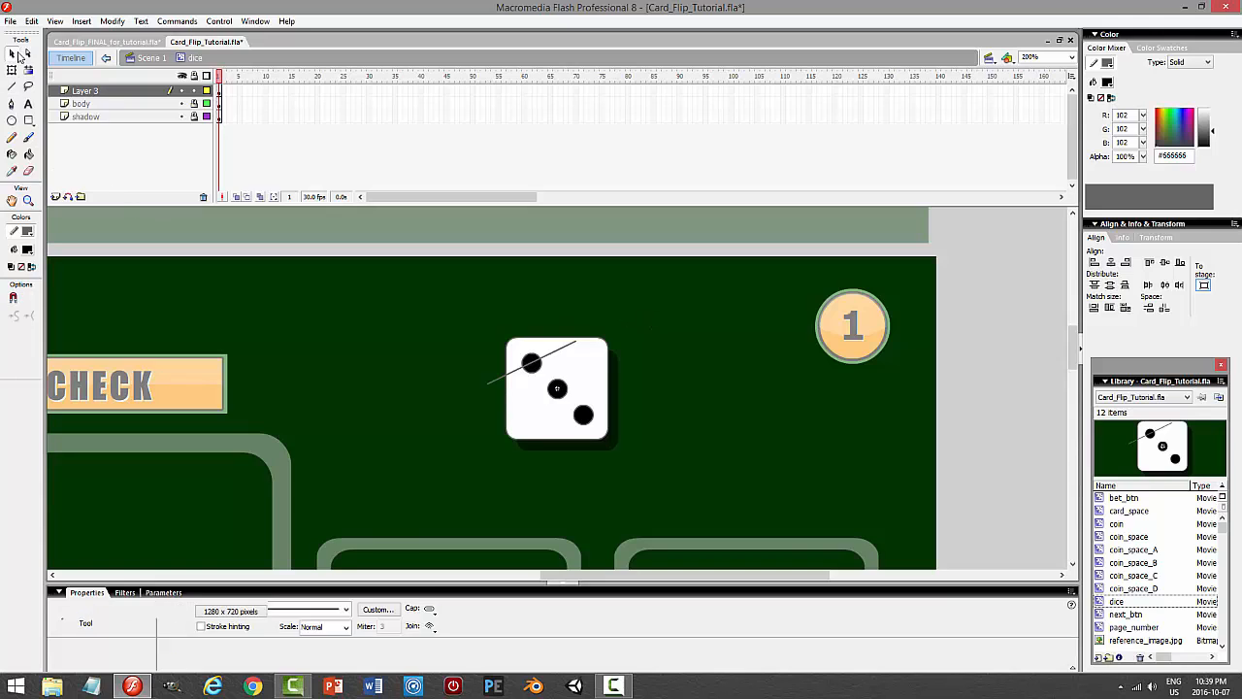
click(535, 356)
click(613, 359)
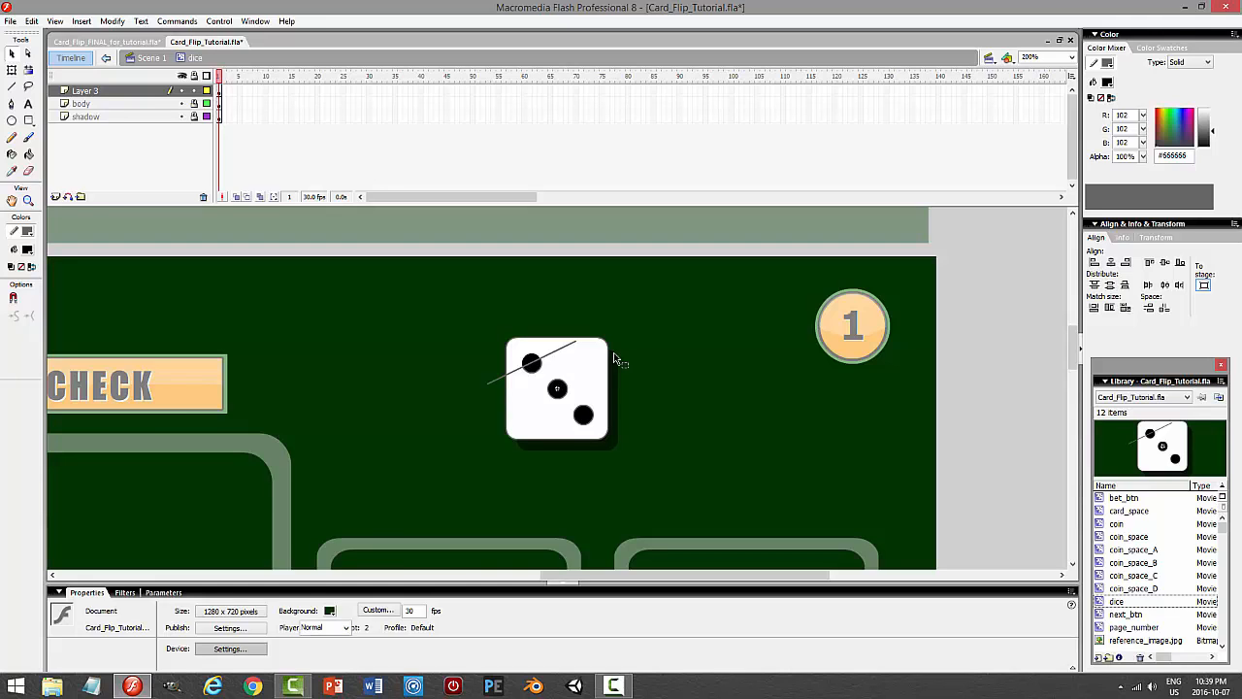
key(ctrl+z)
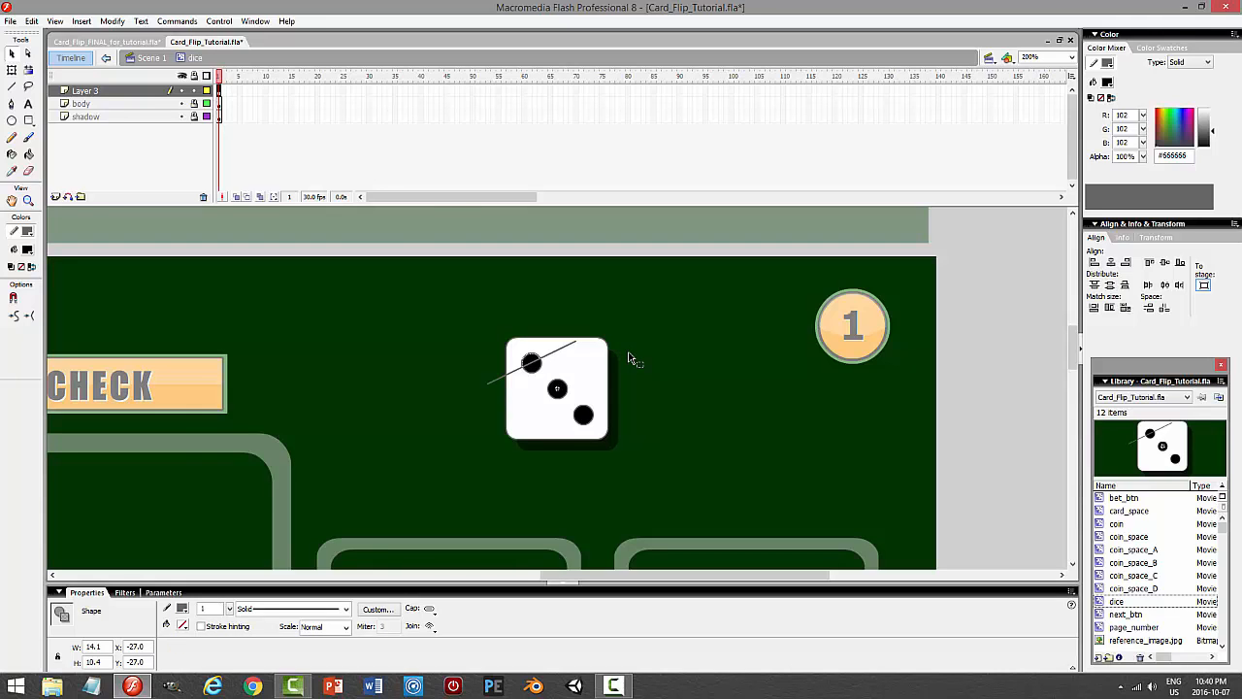
click(629, 359)
Copy the lower arc of the upper-left dot's outline and paste it in place on a new layer above Layer 3.
click(539, 373)
click(31, 20)
click(32, 83)
click(55, 197)
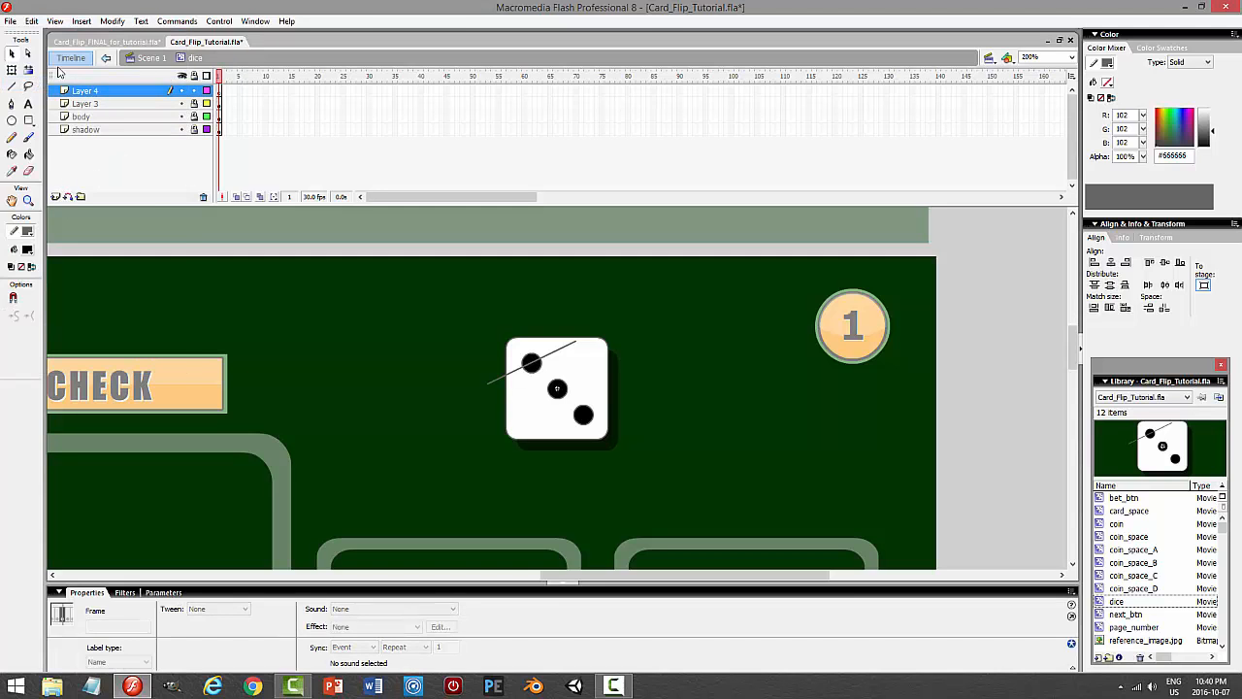
click(31, 20)
click(51, 112)
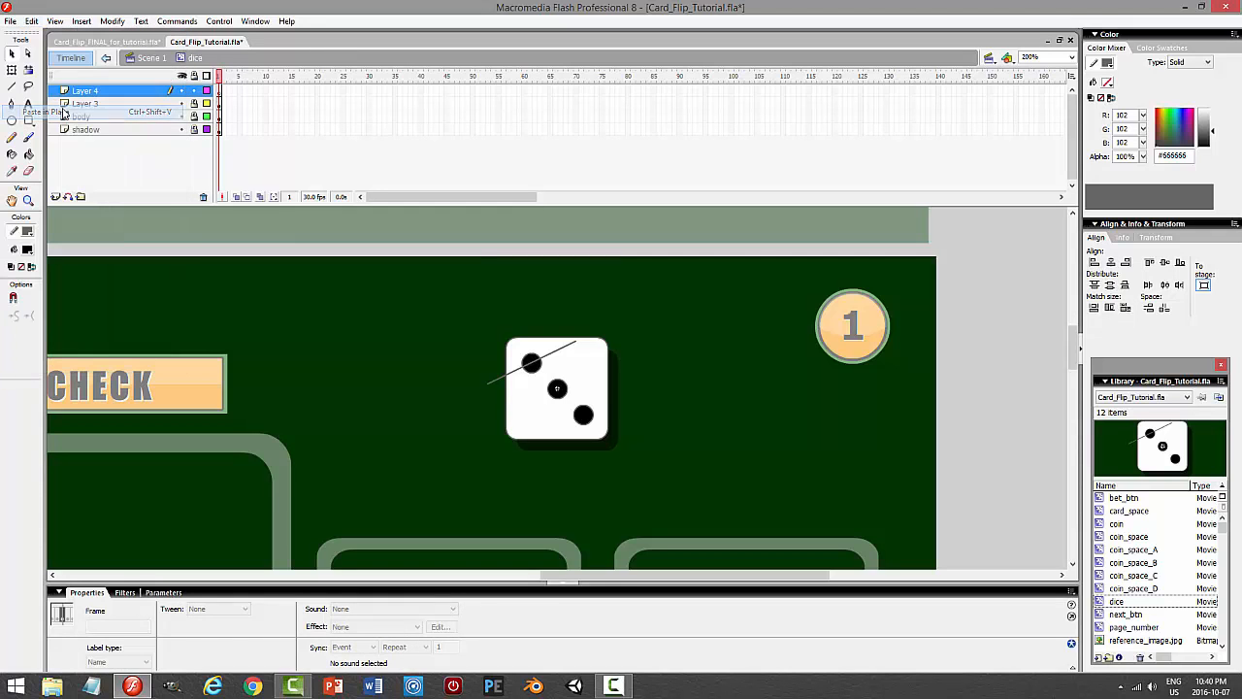
Lock Layer 4, unlock Layer 3 and delete the diagonal line crossing the upper-left dot.
click(195, 92)
click(194, 104)
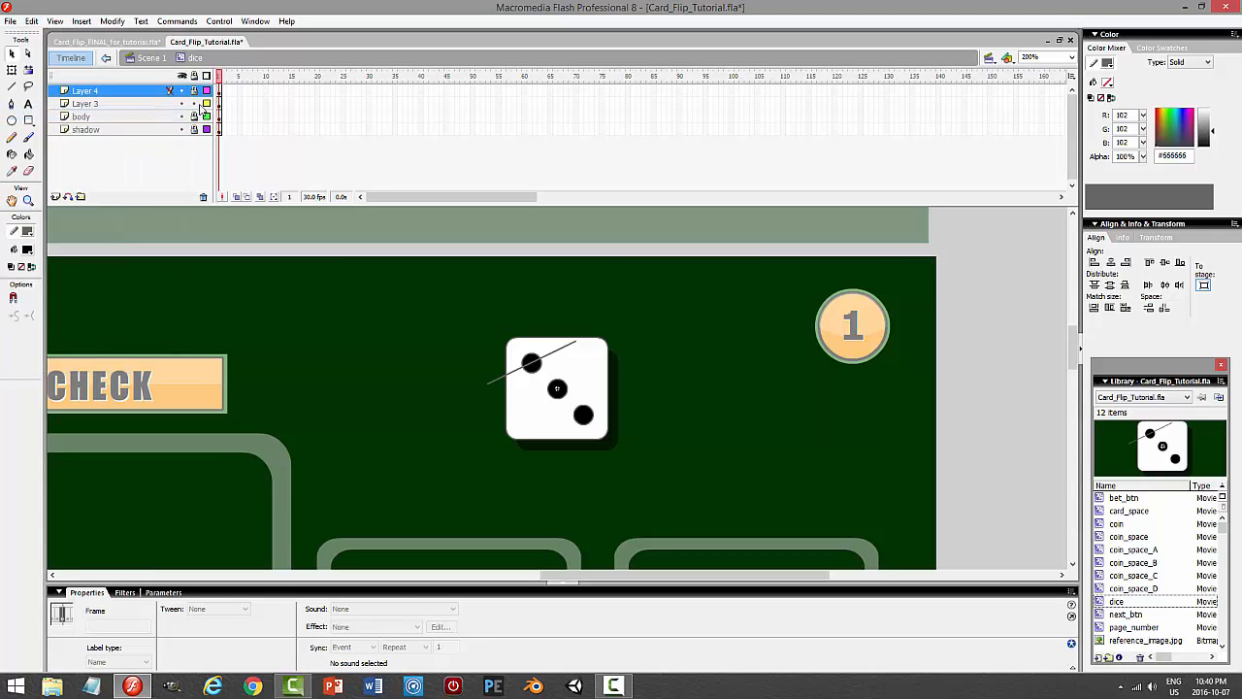
double_click(566, 354)
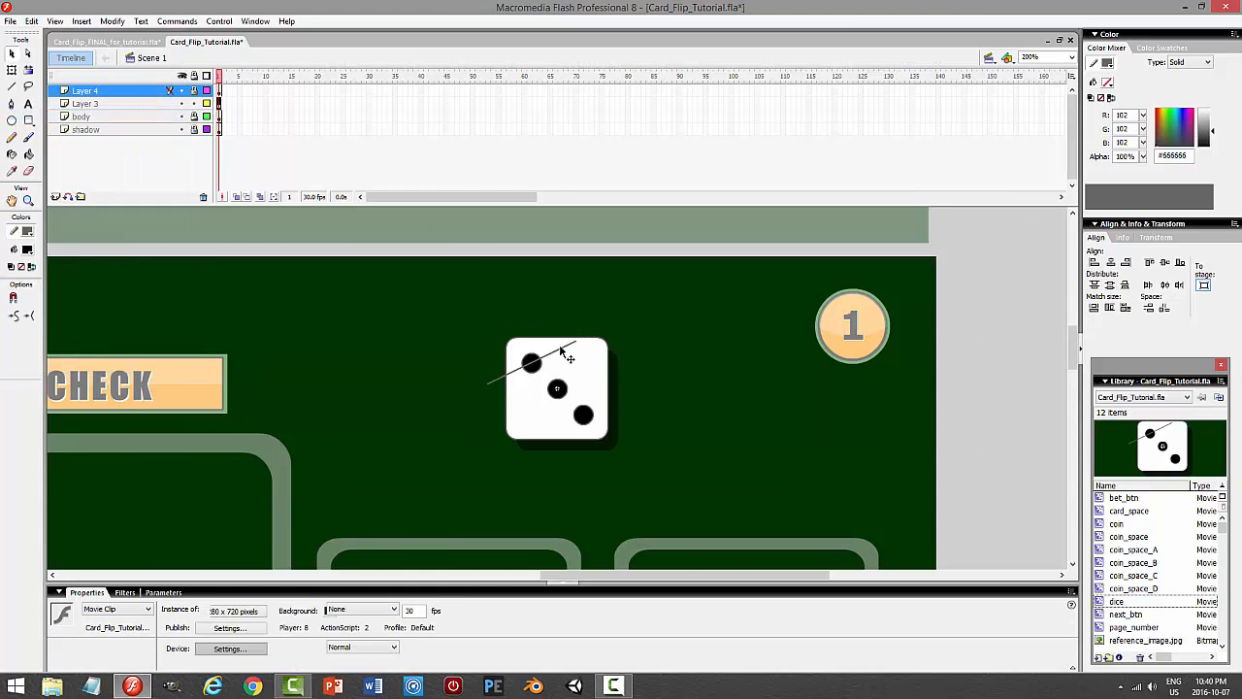
double_click(567, 357)
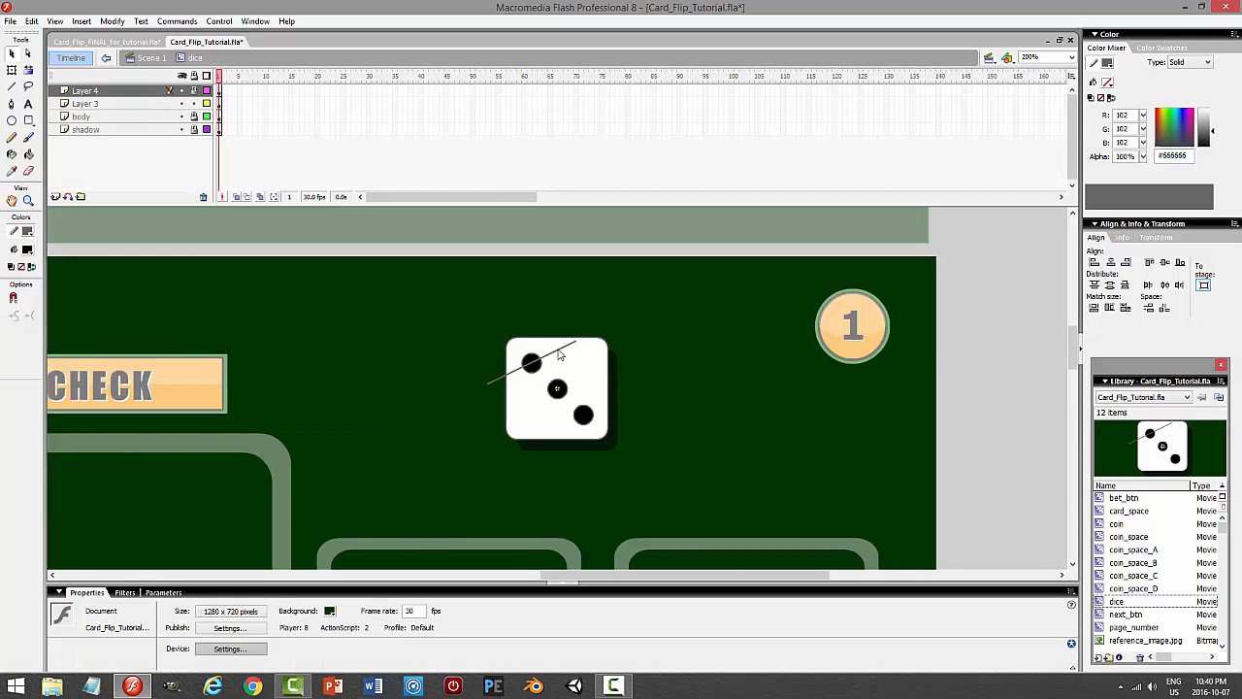
click(561, 351)
key(Delete)
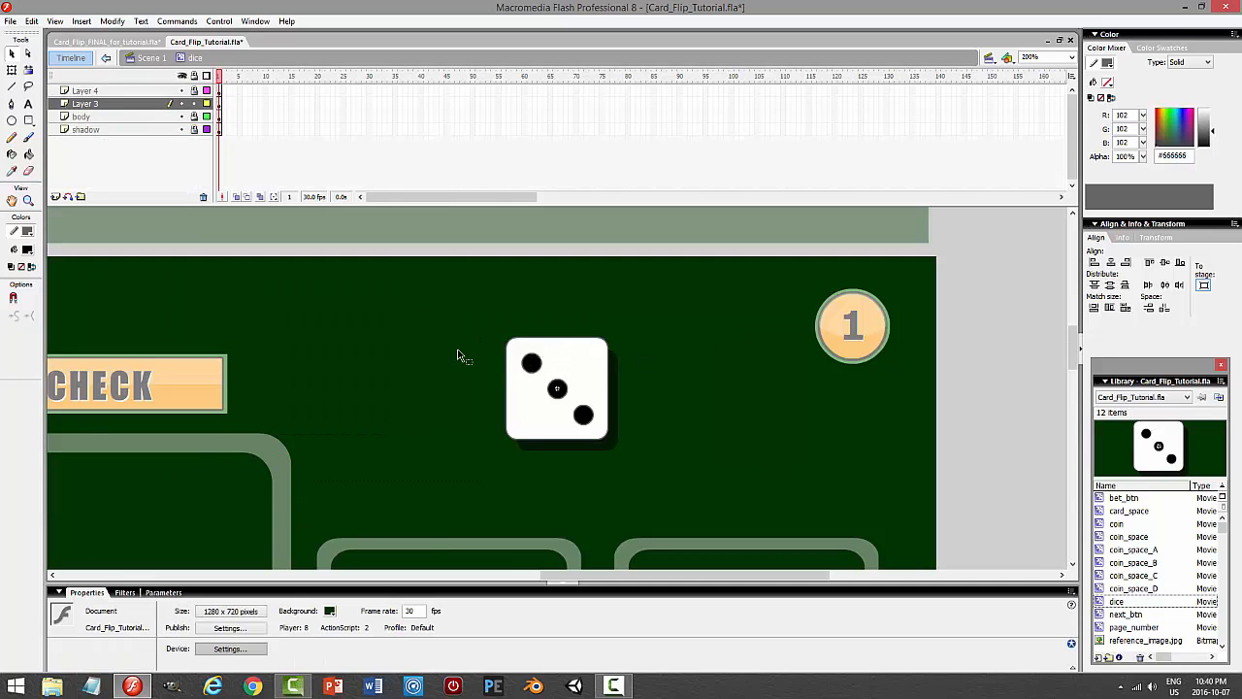
With Layer 3 locked and Layer 4 unlocked, recolour the upper-left dot's arc to #CCCCCC and preview the movie.
click(194, 103)
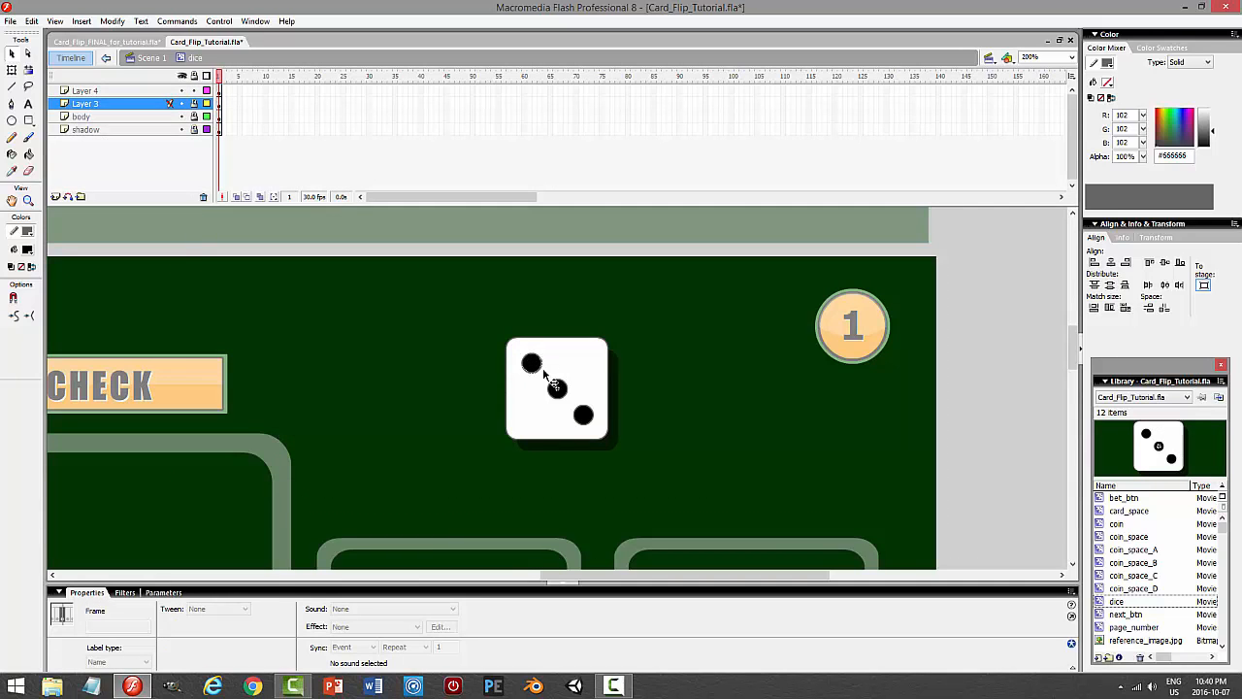
click(1111, 67)
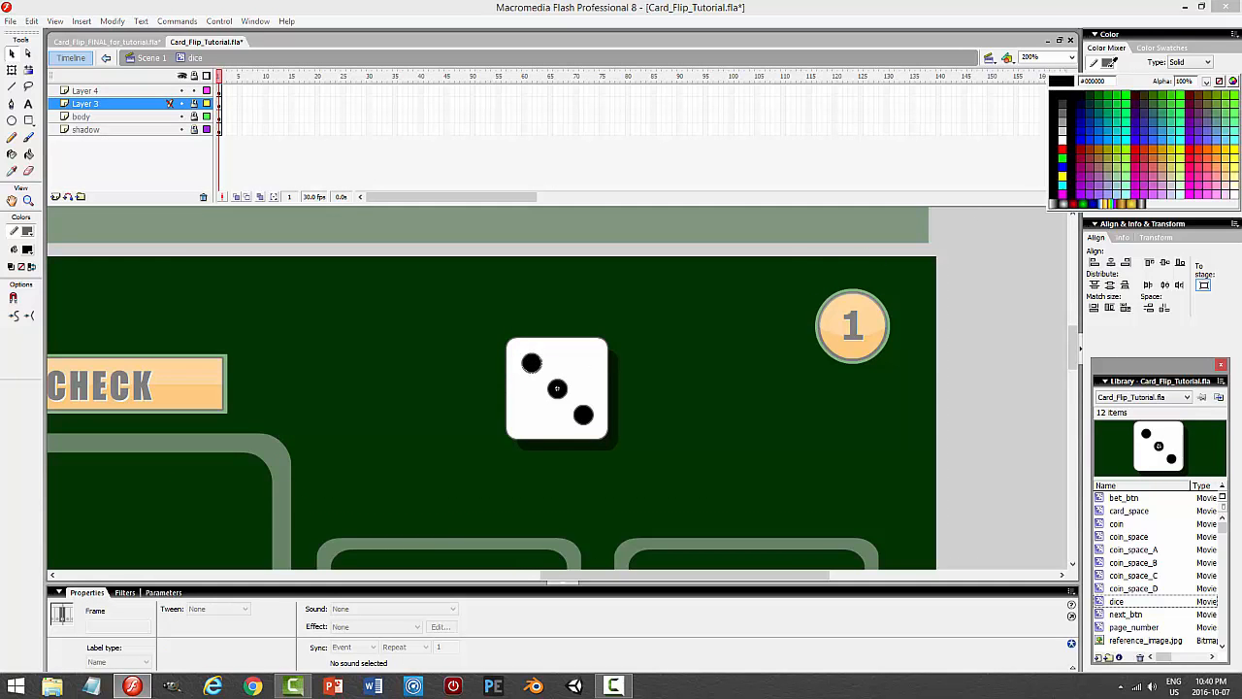
click(1067, 122)
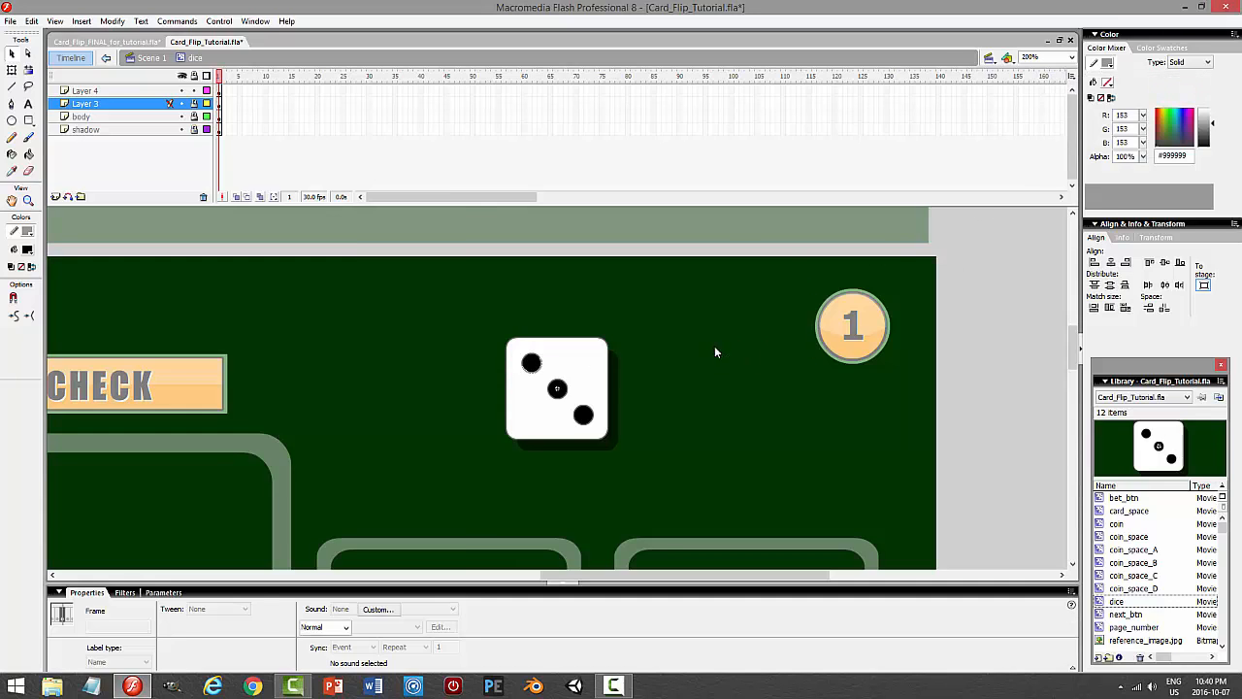
click(714, 346)
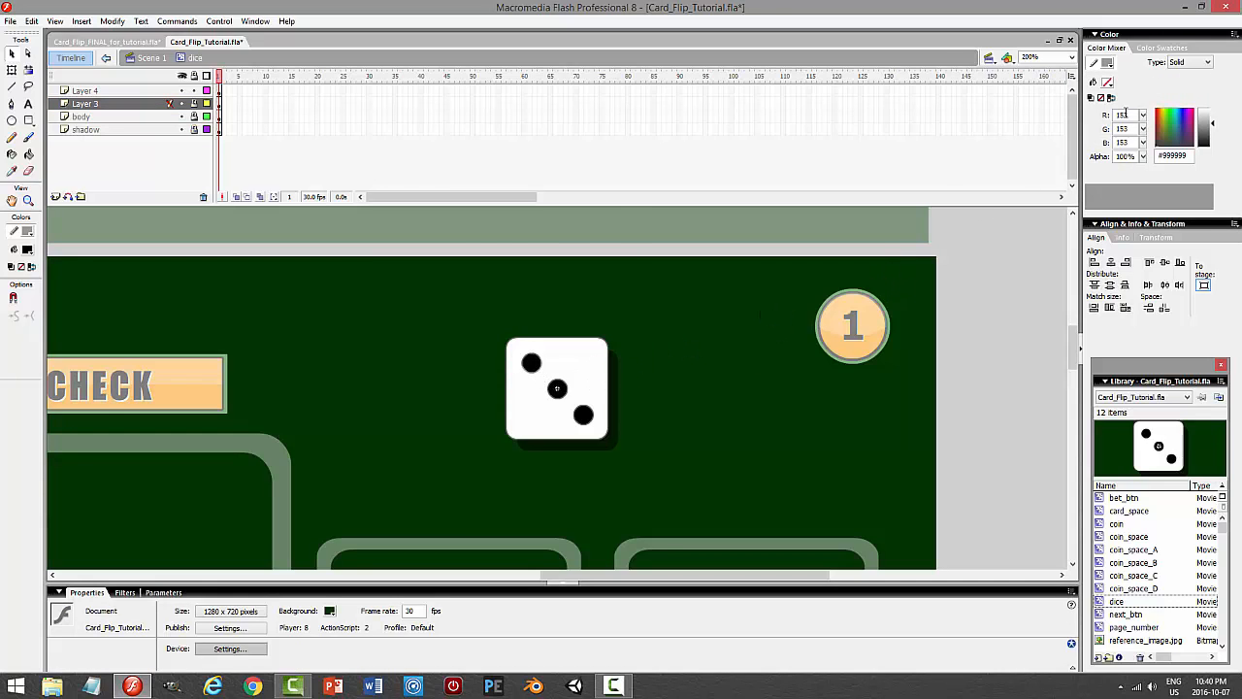
click(540, 374)
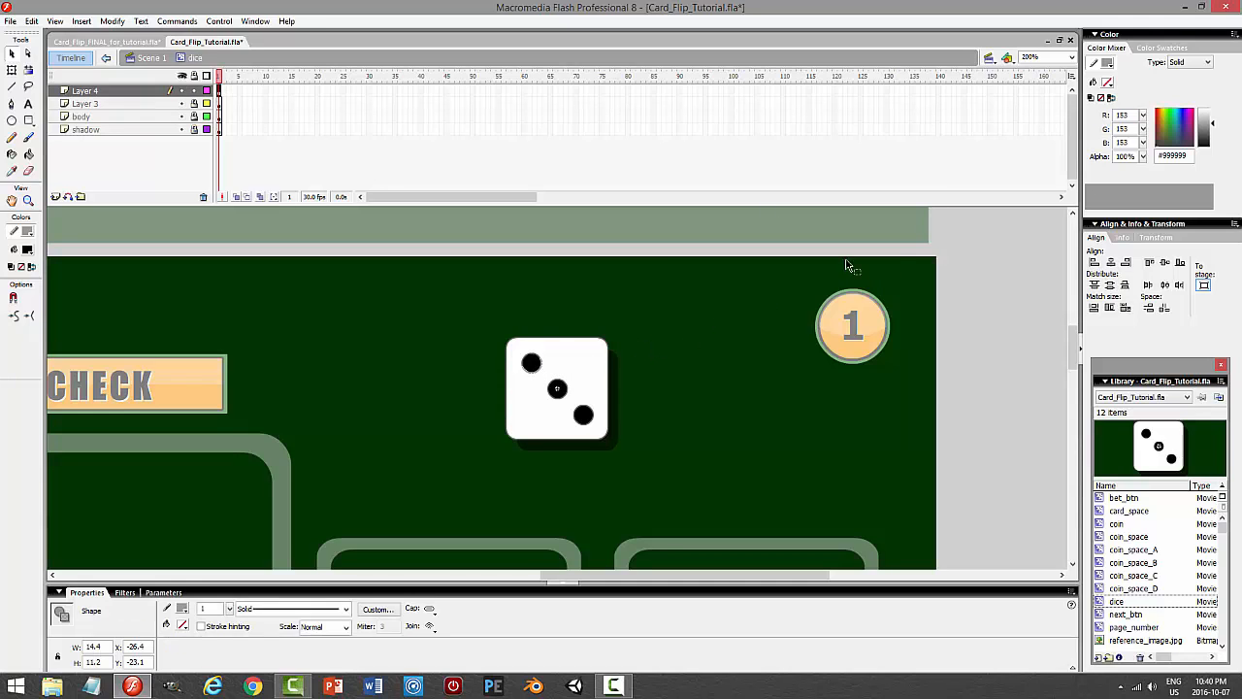
click(1108, 62)
click(1064, 126)
click(717, 328)
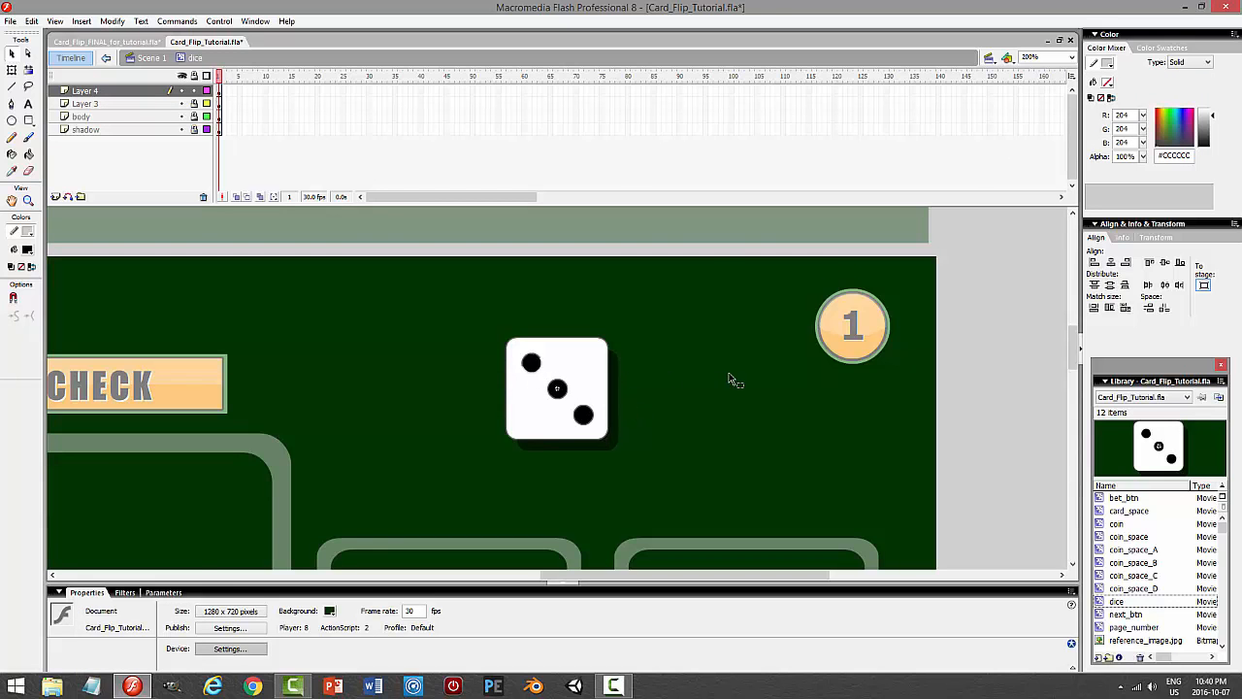
key(ctrl+Return)
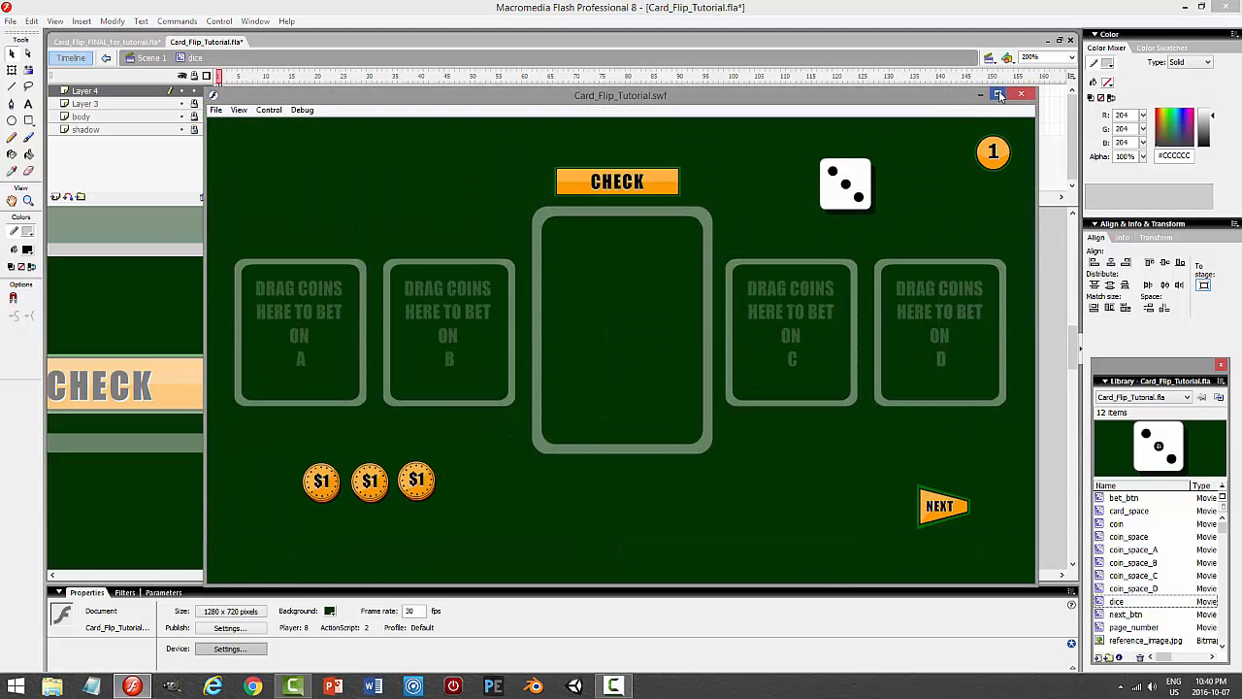
key(ctrl+w)
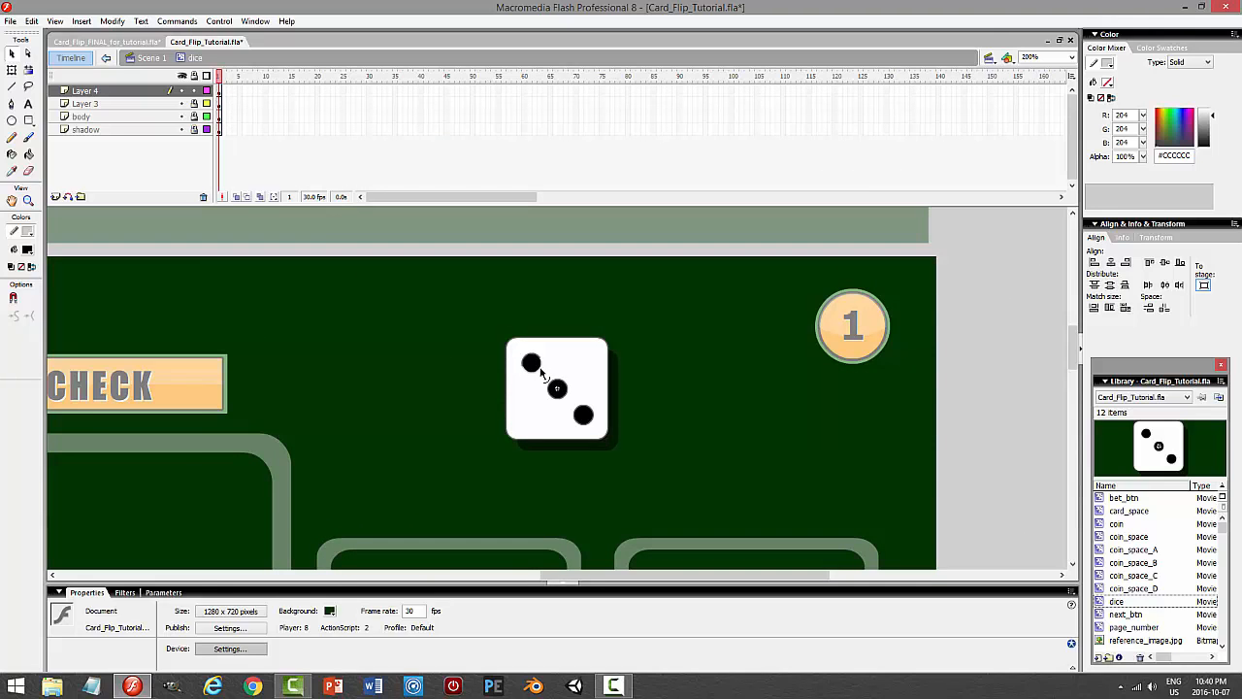
Nudge the light grey arc slightly up into the upper-left dot and preview the movie.
click(536, 369)
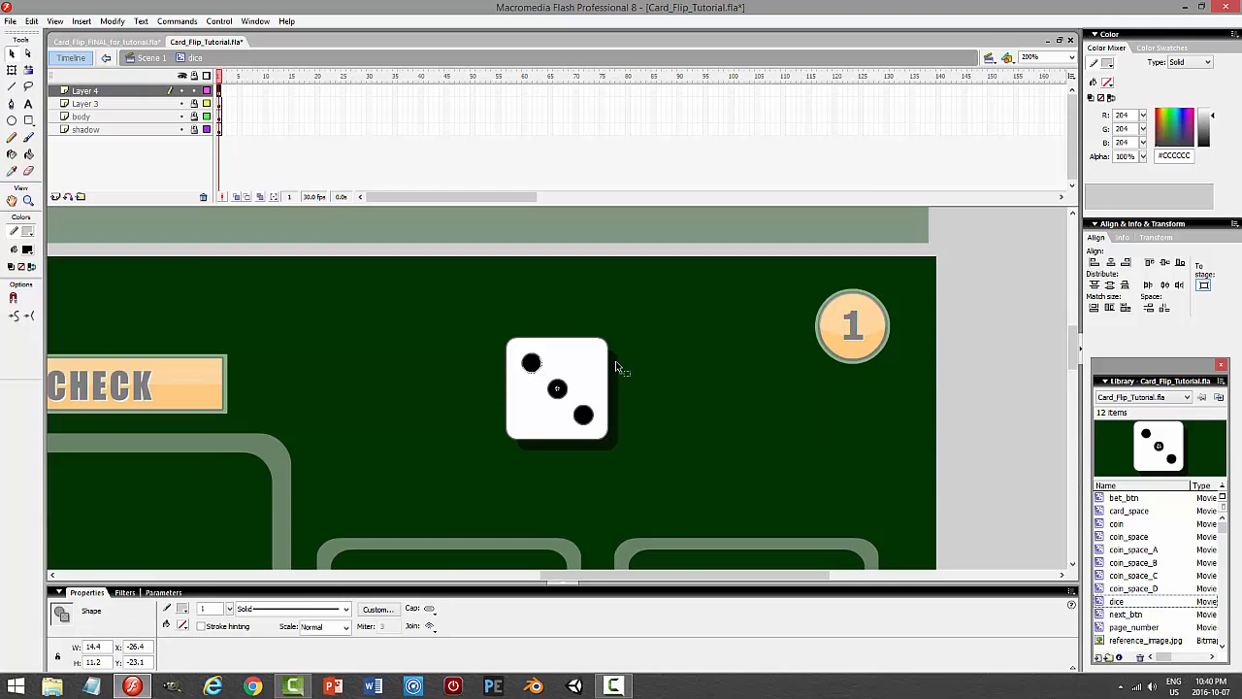
click(702, 339)
key(ctrl+Return)
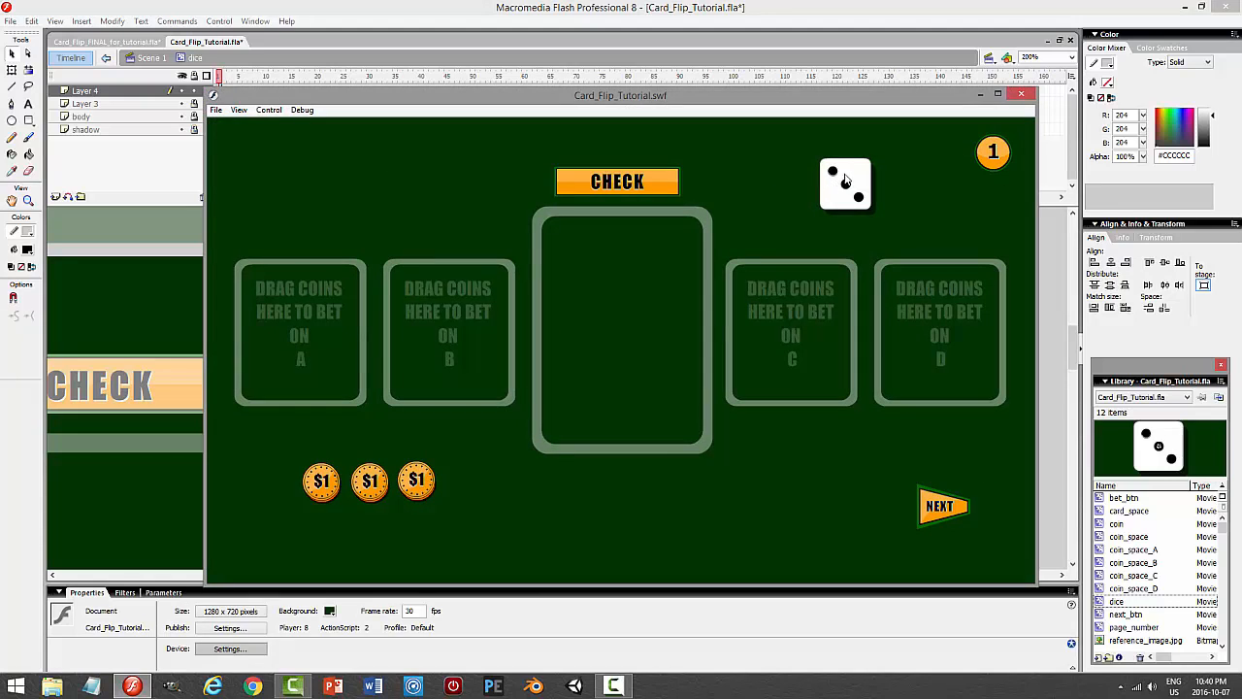
click(1020, 96)
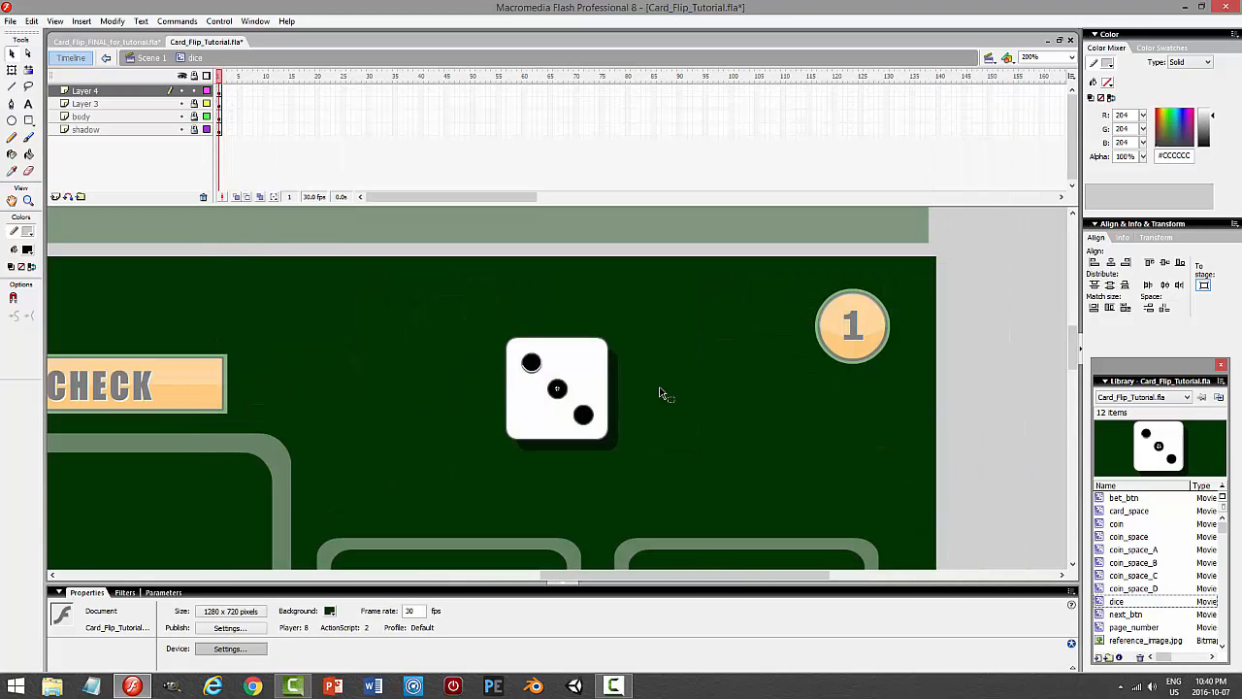
Remove the left end of the light grey arc and nudge the remaining arc left to X -23.5, Y -24.1.
click(539, 373)
drag(504, 353, 527, 385)
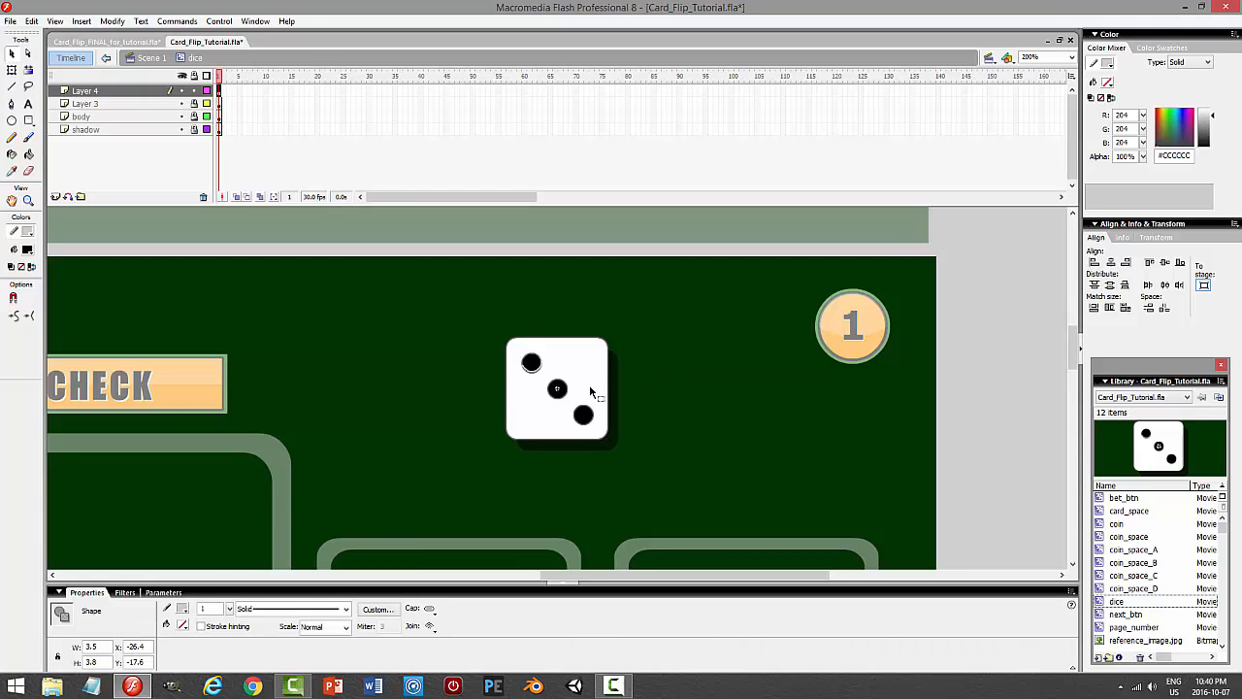
click(589, 384)
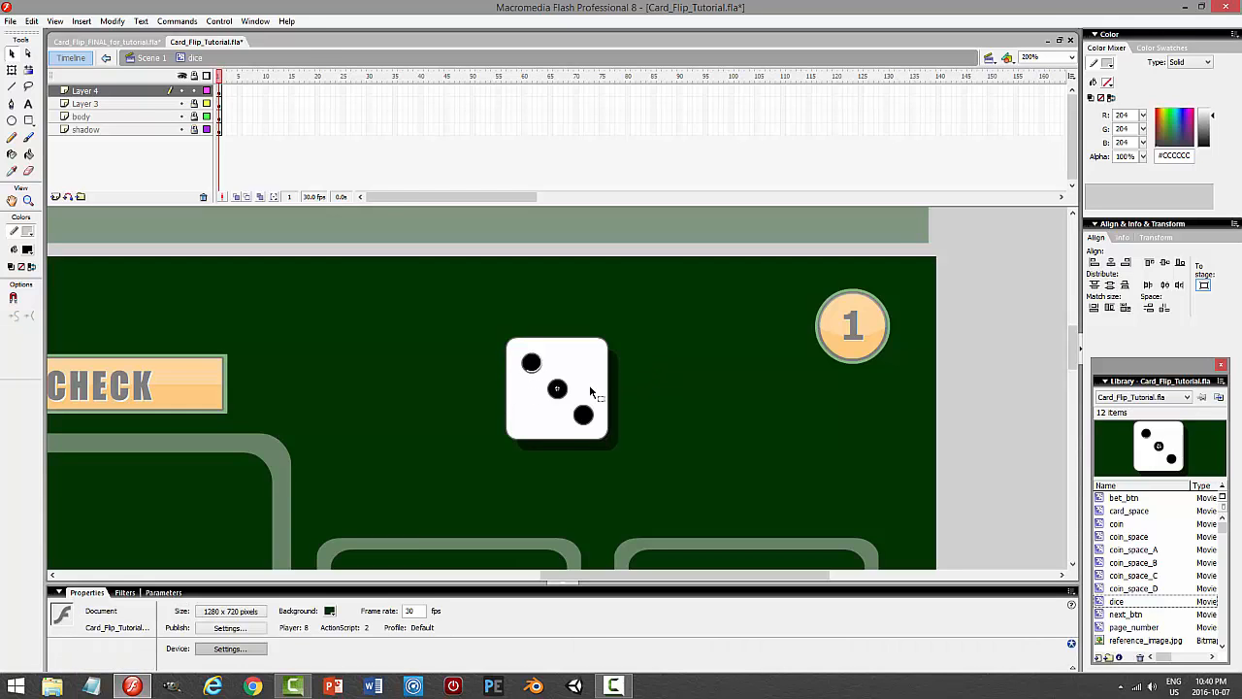
click(538, 370)
key(Left)
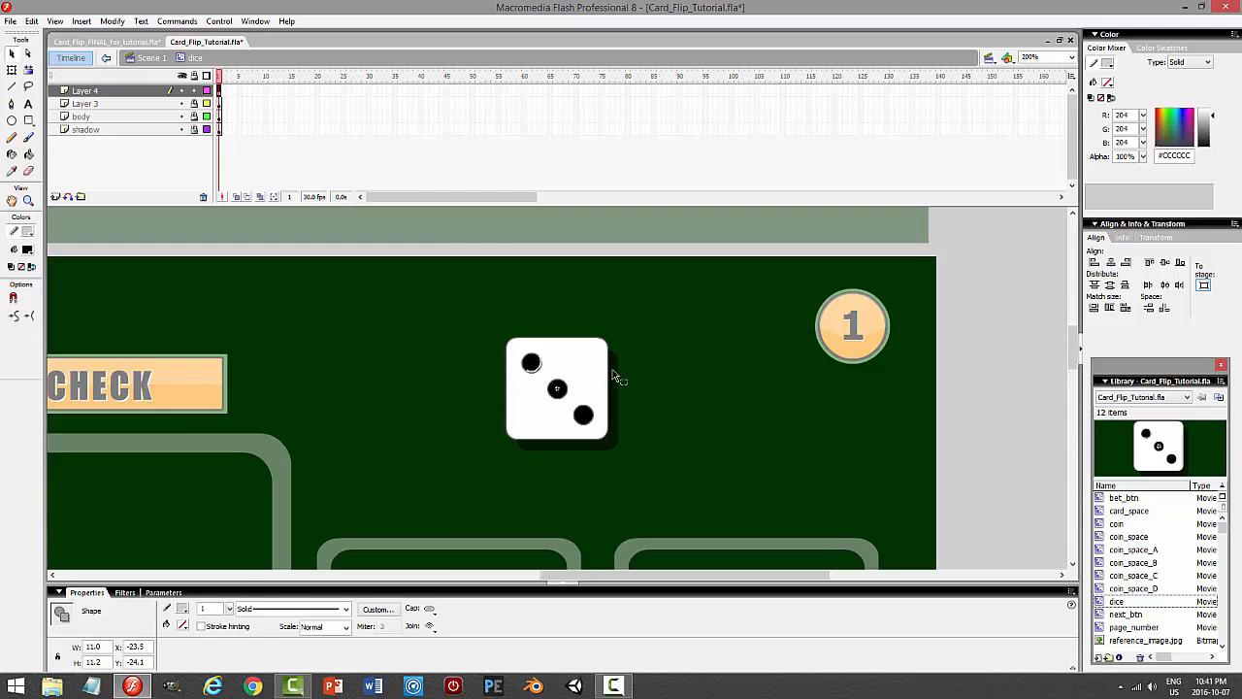
click(612, 368)
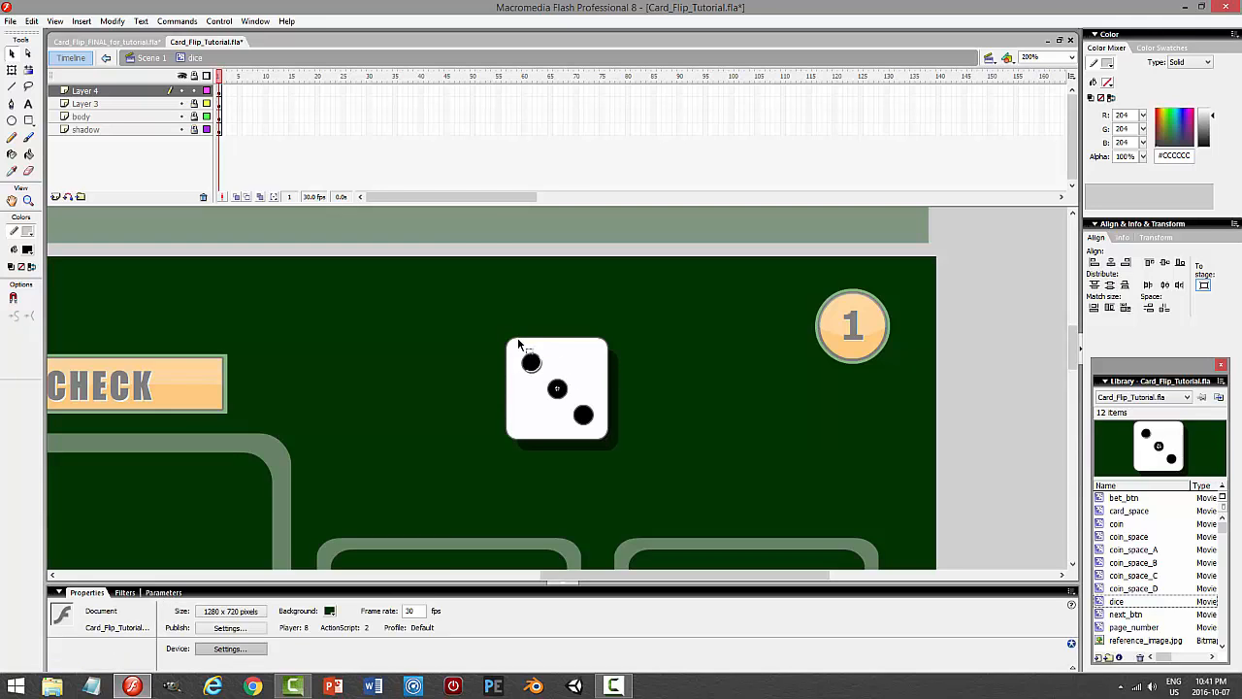
Remove the upper end of the light grey arc and select the remaining piece, about 11 by 7.5 px.
drag(517, 339, 562, 376)
click(645, 357)
click(540, 367)
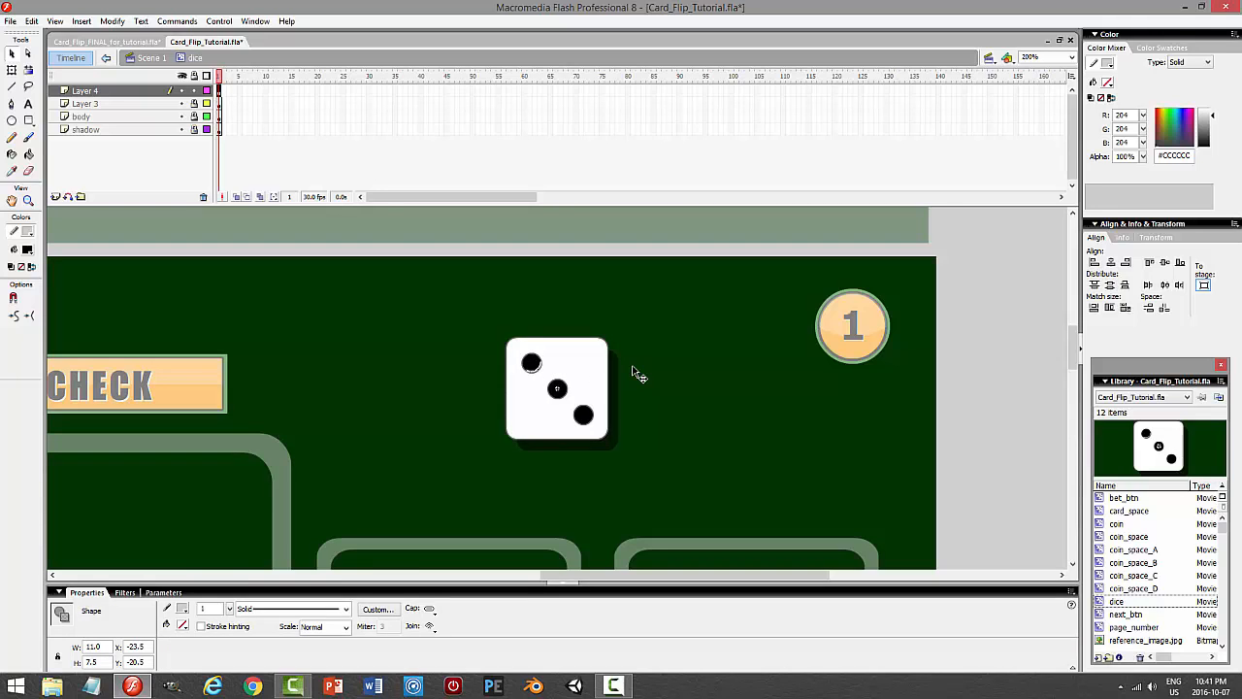
Preview the movie to check how the shortened arc looks on the dice's upper-left dot.
key(ctrl+Return)
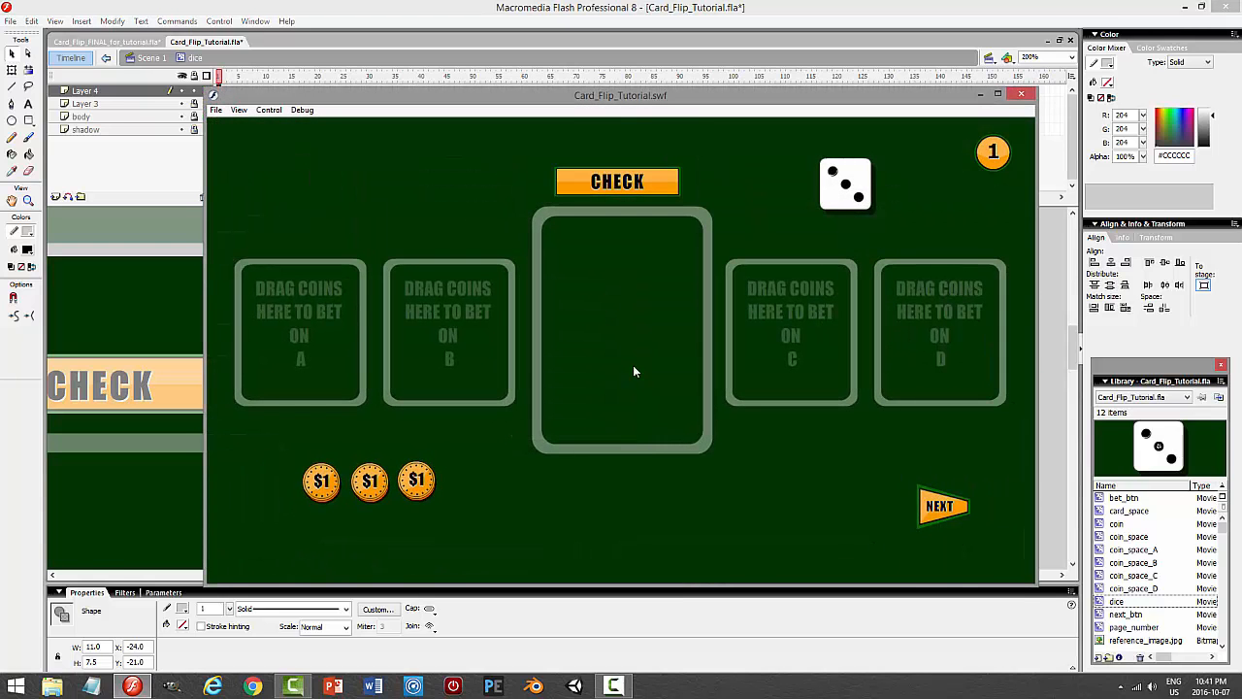
click(1021, 94)
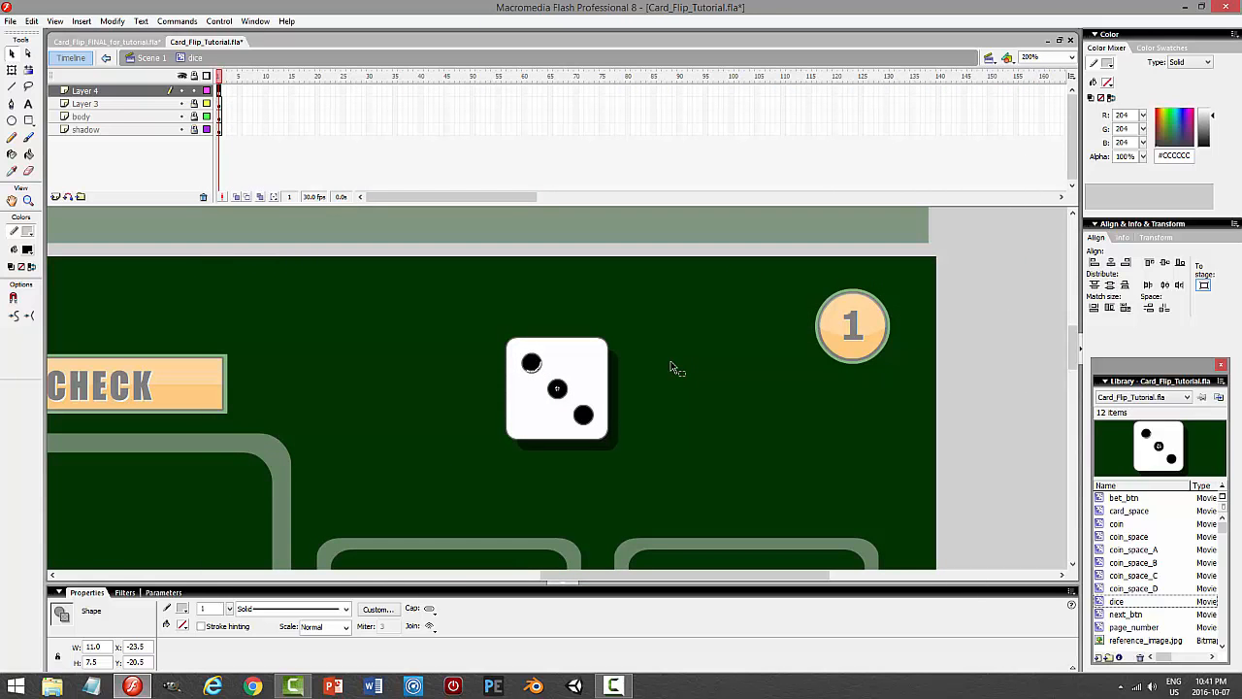
key(ctrl+Return)
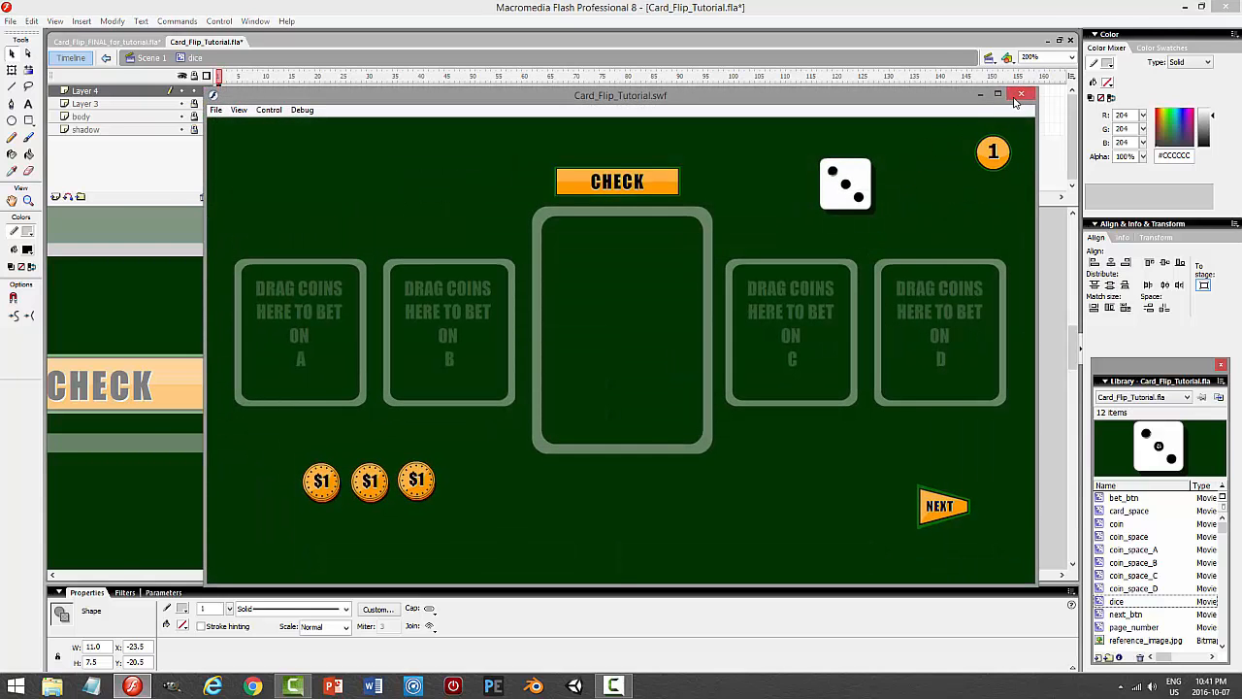
click(1020, 95)
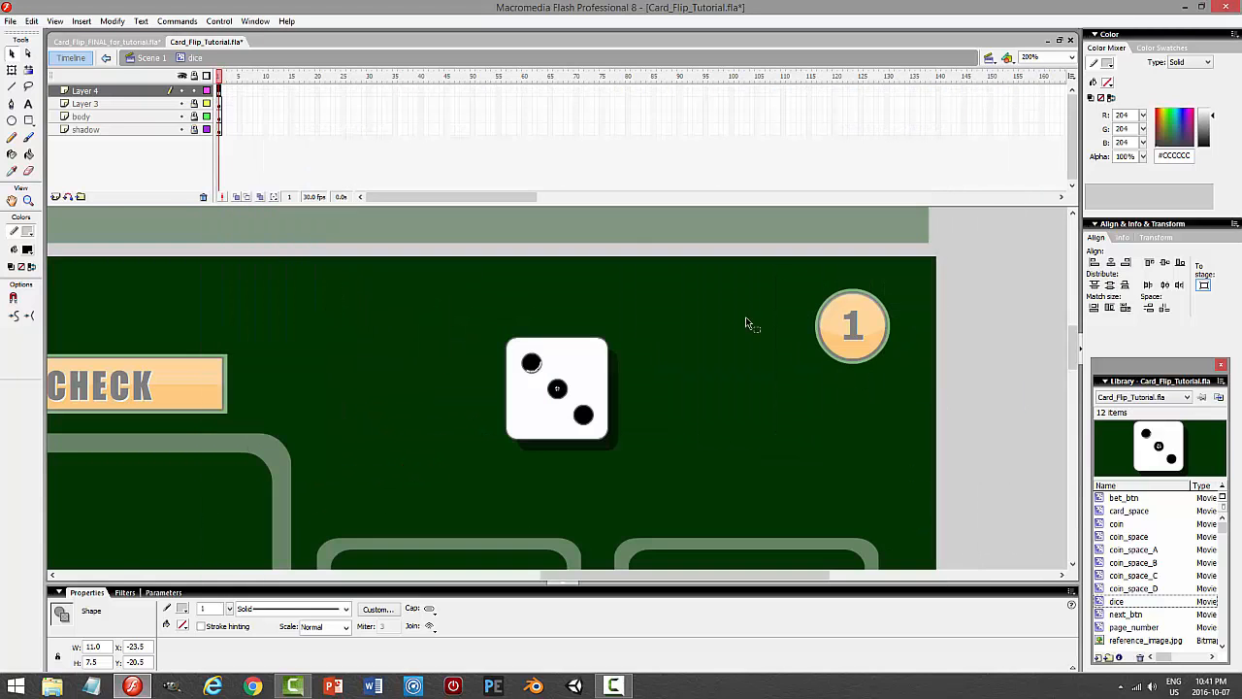
Place copies of the light grey arc on the centre and lower-right dots, the latter at X 16.5, Y 19.5, and preview the movie.
click(560, 394)
drag(565, 395, 588, 421)
key(ctrl+Return)
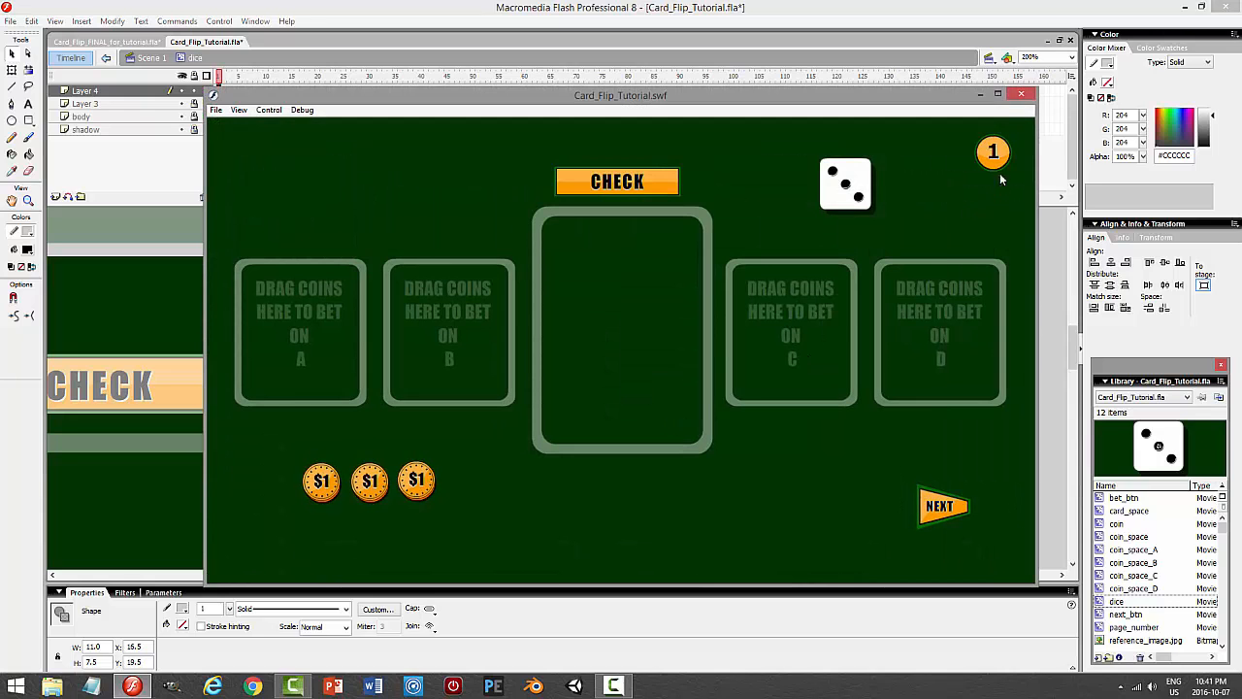
click(1020, 95)
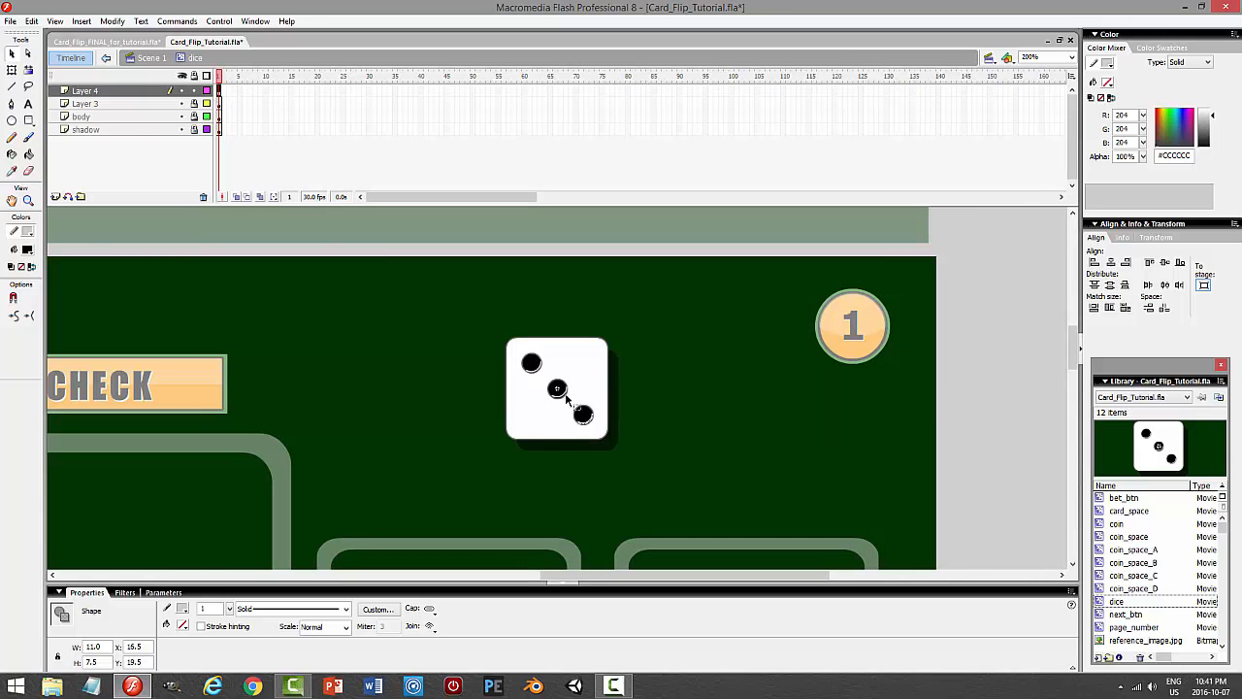
Nudge the centre dot's arc down to X -3.5, Y -0.5 and preview the movie.
click(561, 397)
key(Down)
key(ctrl+Return)
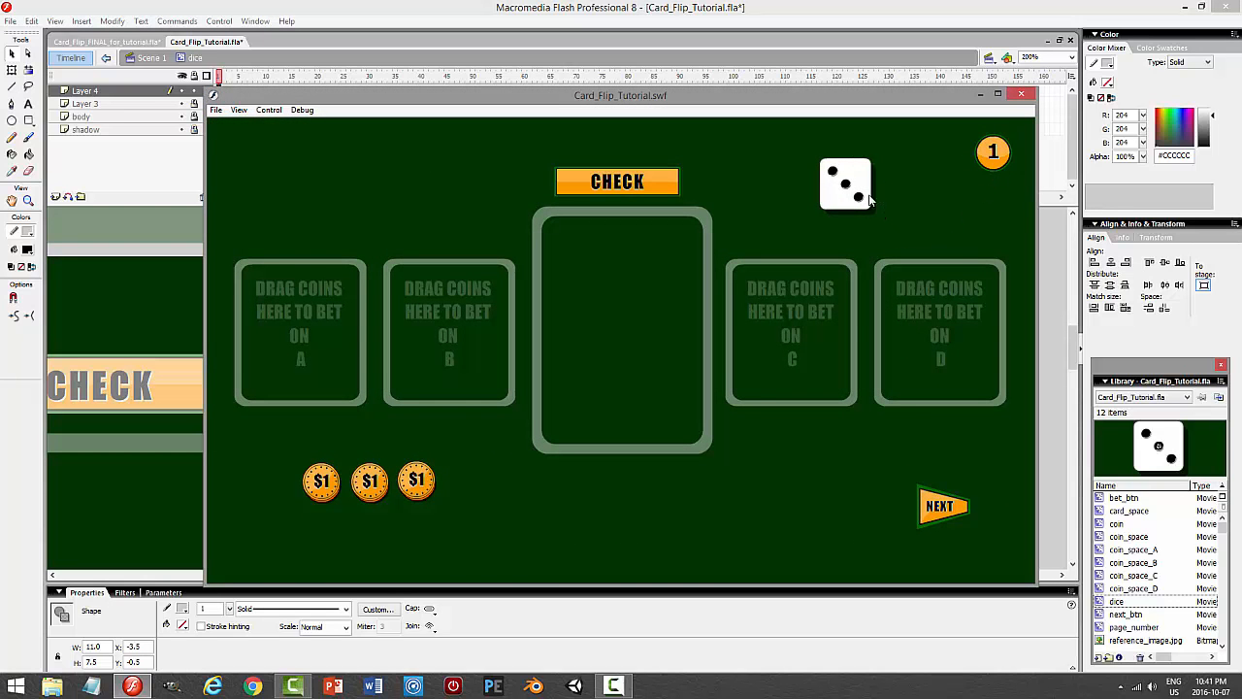
click(1020, 95)
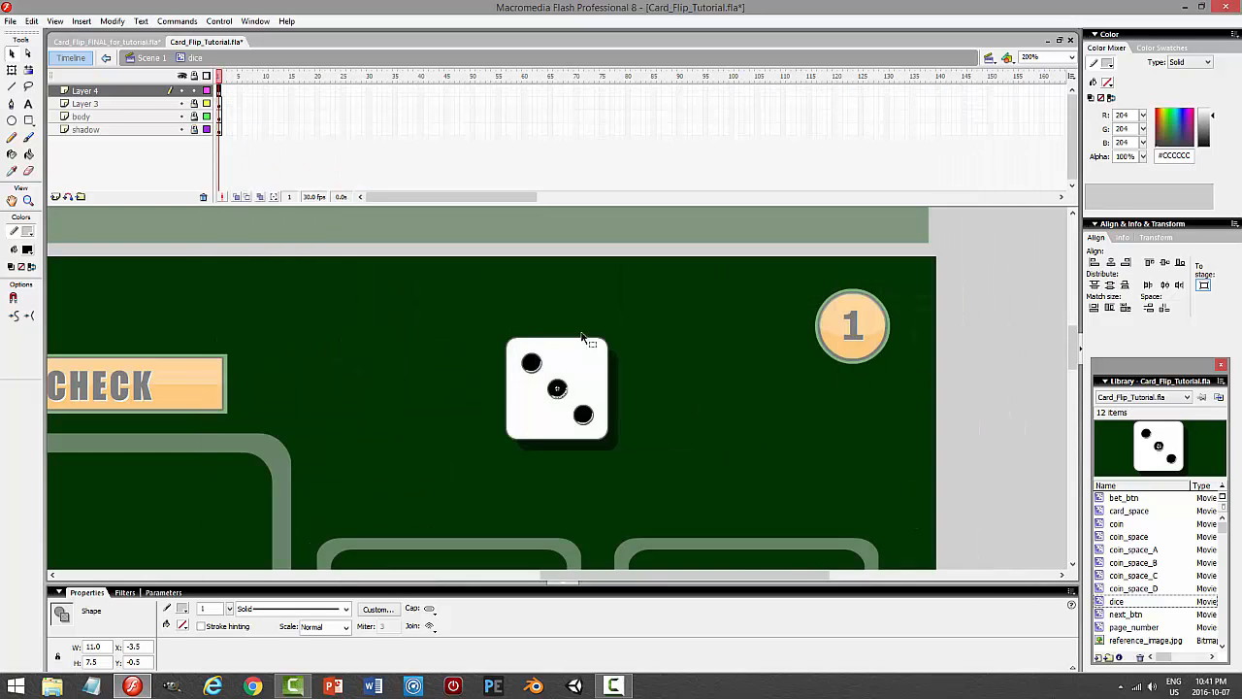
Rename Layer 3 of the dice clip to holes.
click(181, 104)
click(182, 104)
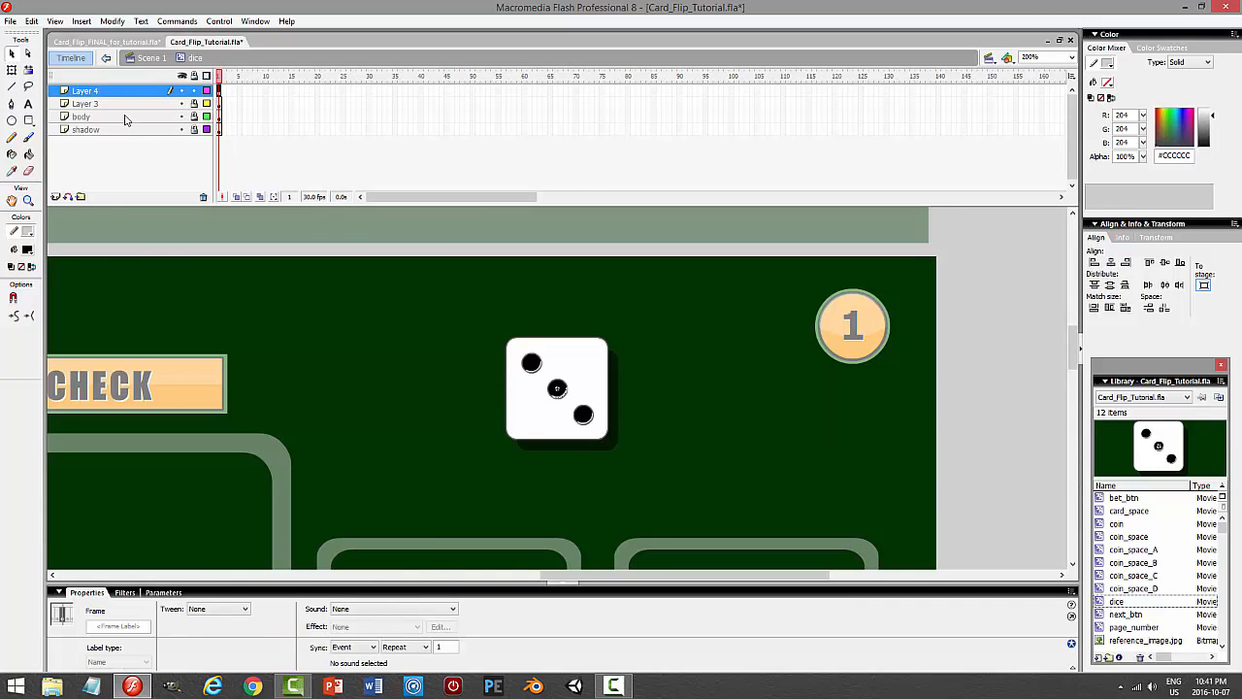
double_click(121, 105)
text(hole)
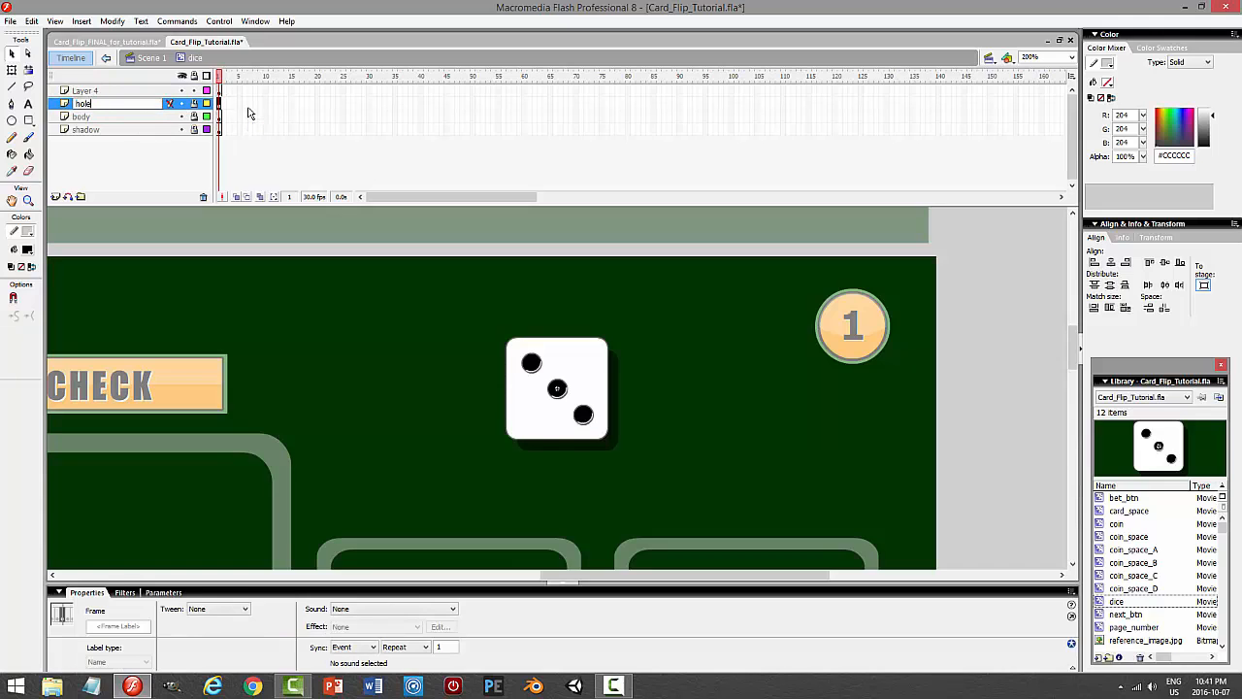
text(s)
key(Return)
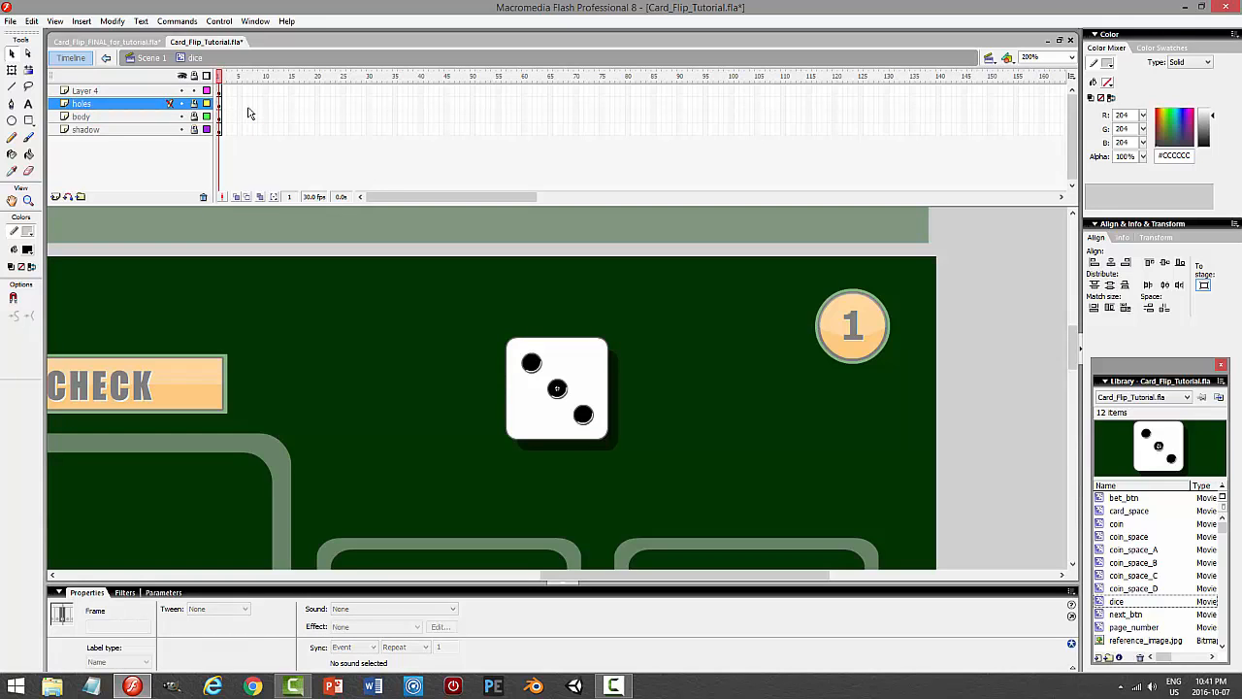
Rename Layer 4 to rim, save the file and lock the rim layer.
double_click(102, 91)
text(m)
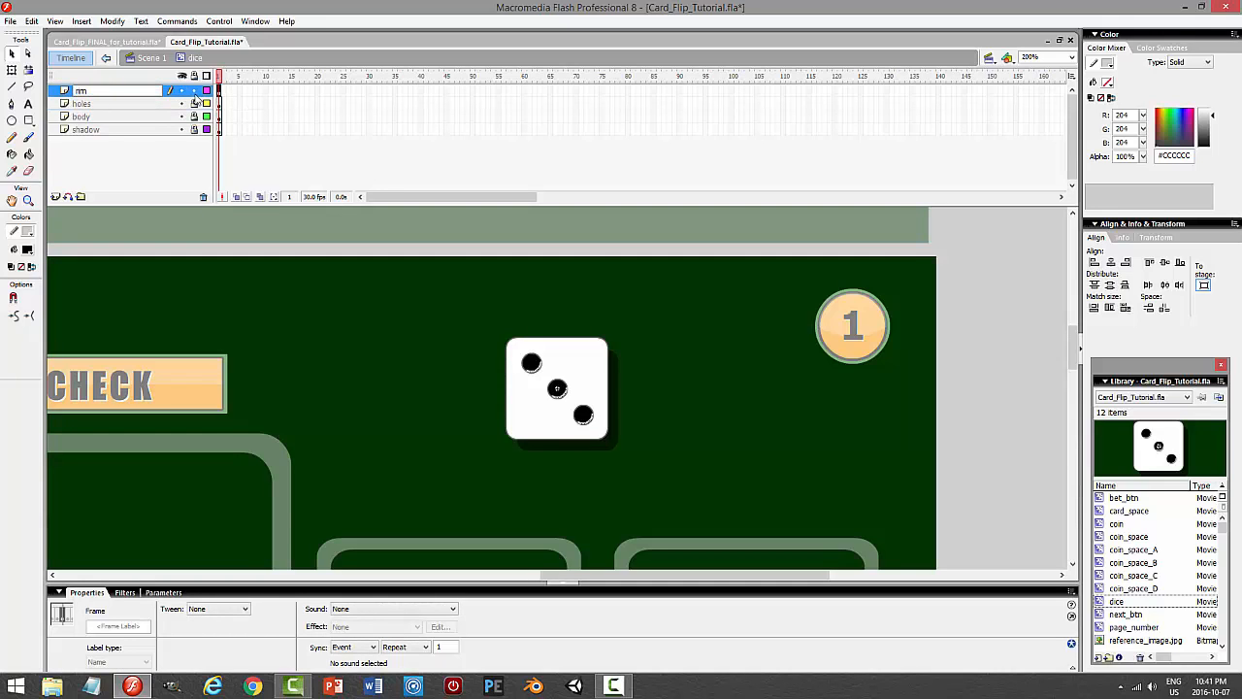
key(Return)
key(ctrl+s)
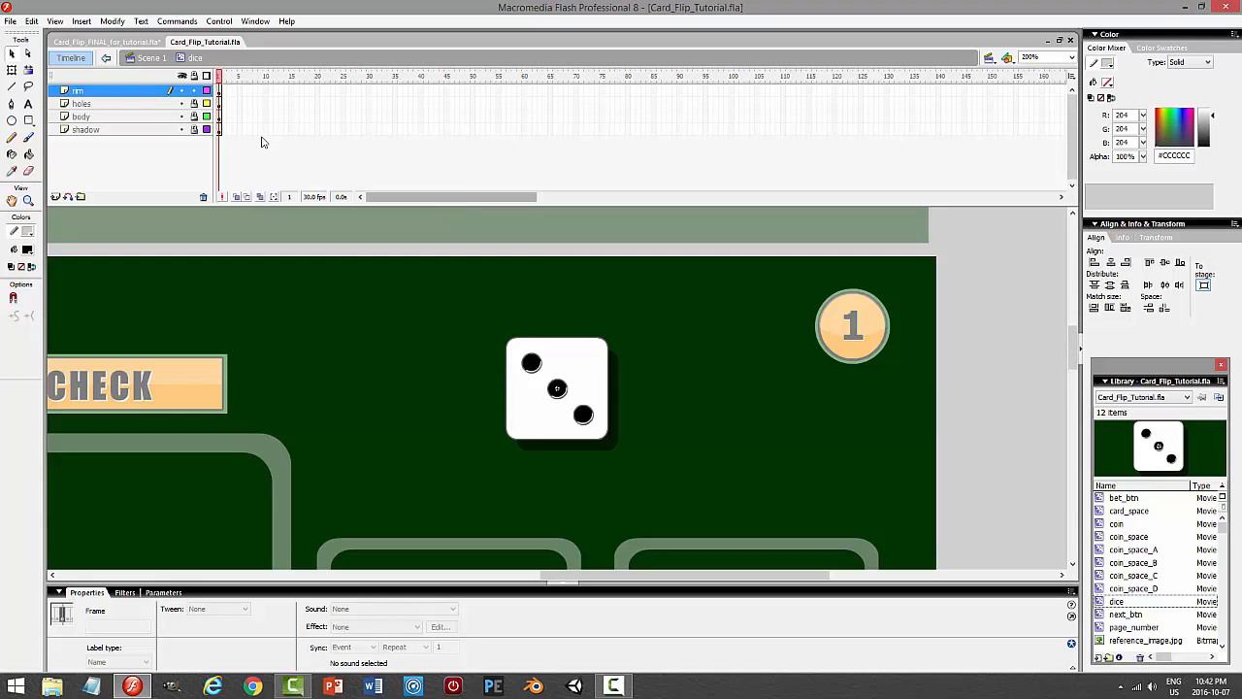
click(194, 90)
click(624, 282)
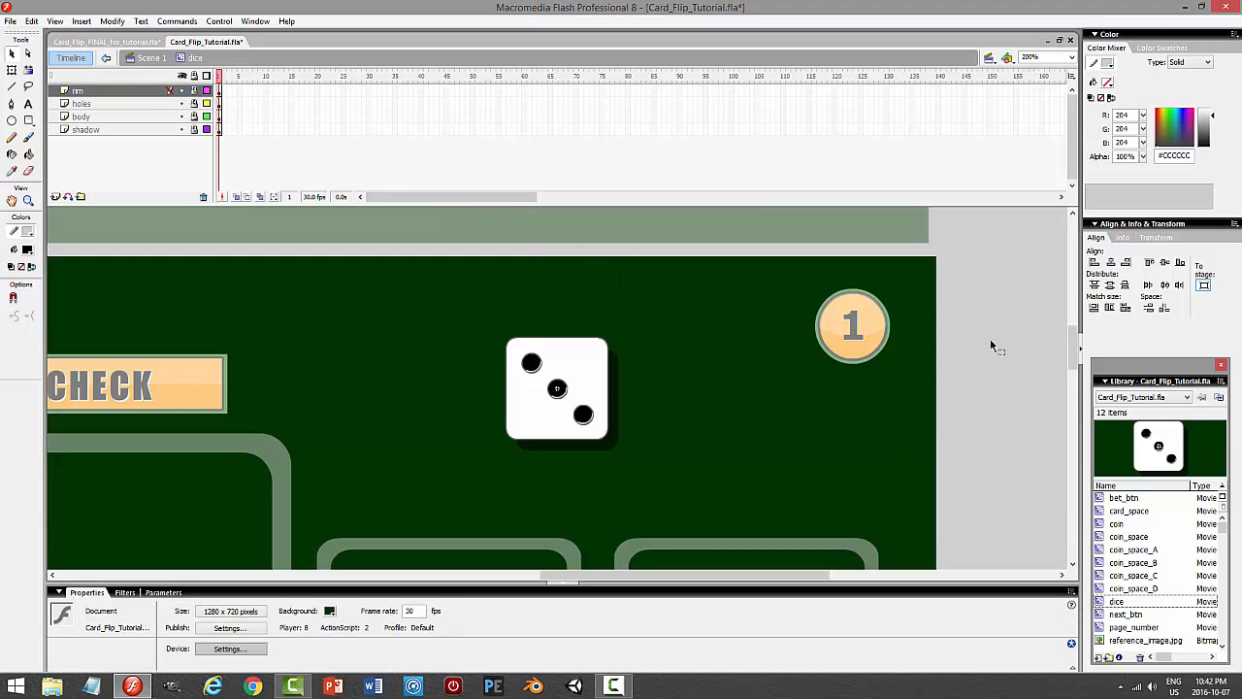
Return to the main scene, scale the dice down to about two-thirds of its size and preview the movie.
mouse_move(1071, 351)
mouse_down()
mouse_move(1072, 238)
mouse_move(1070, 349)
mouse_up()
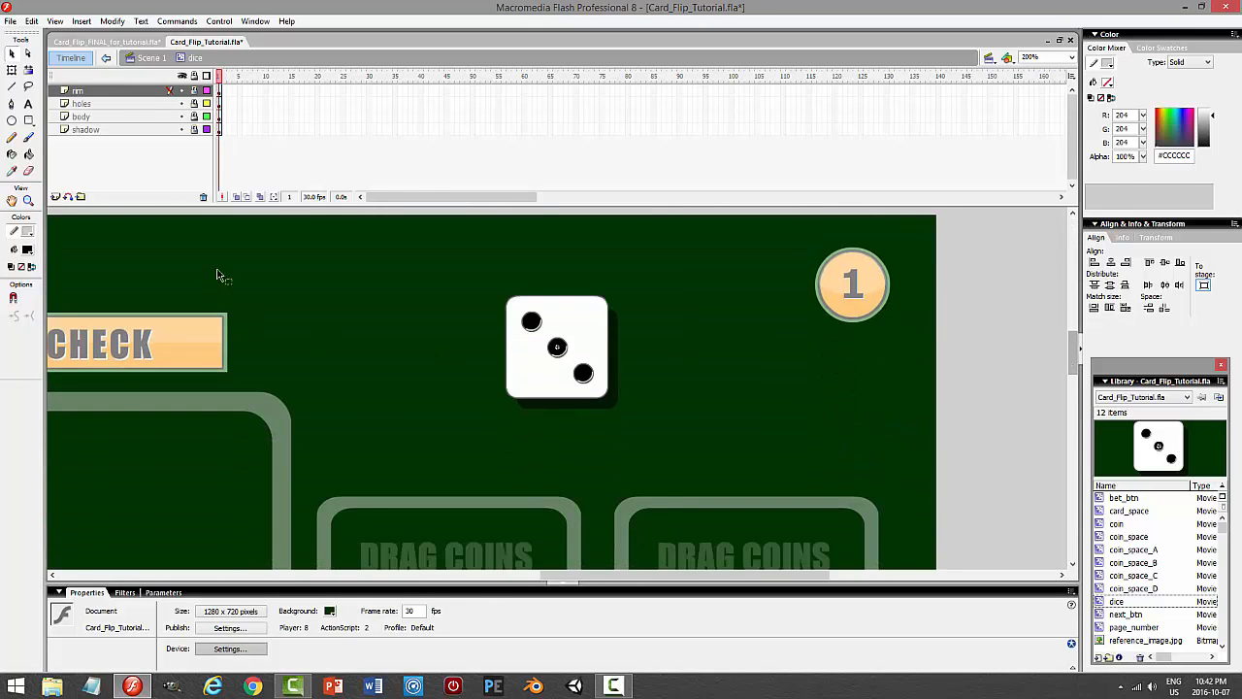
double_click(666, 346)
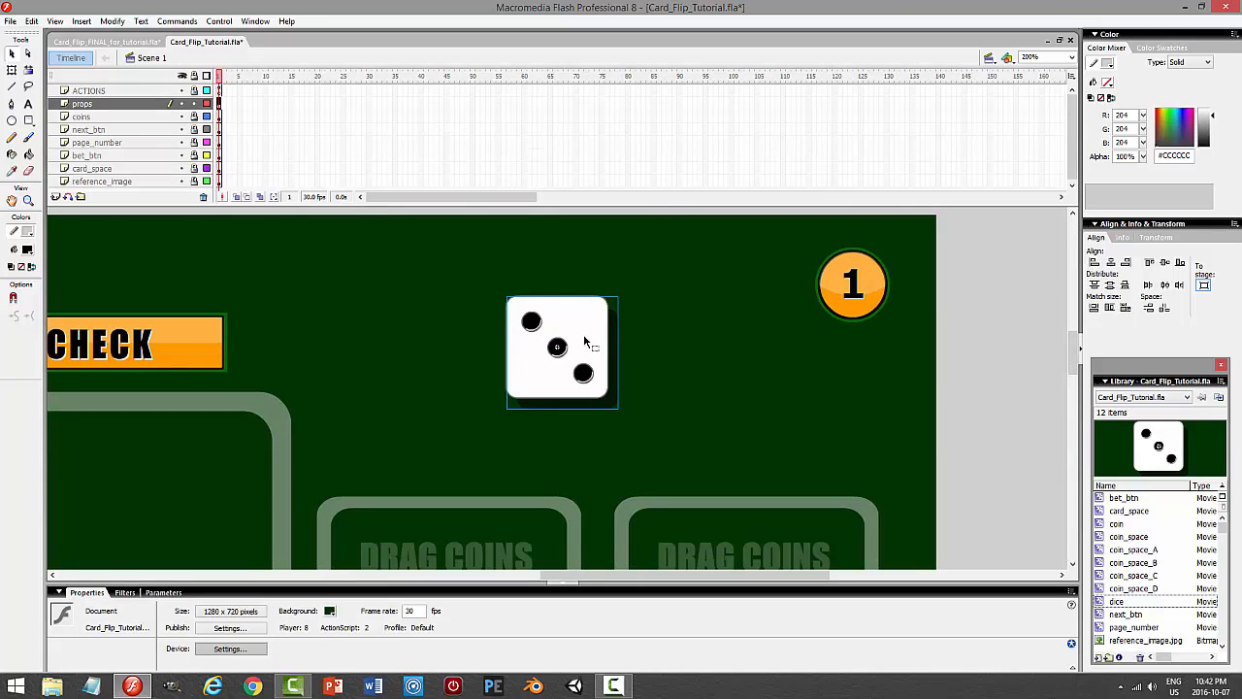
click(12, 70)
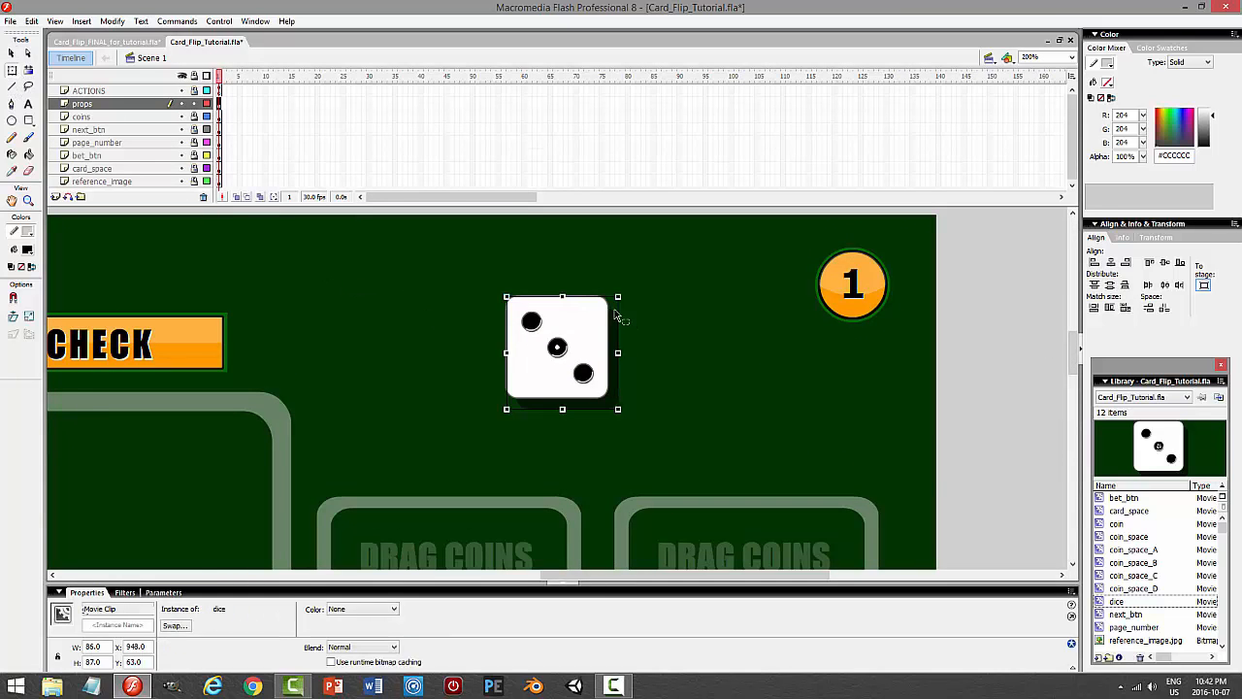
drag(619, 296, 589, 331)
click(757, 370)
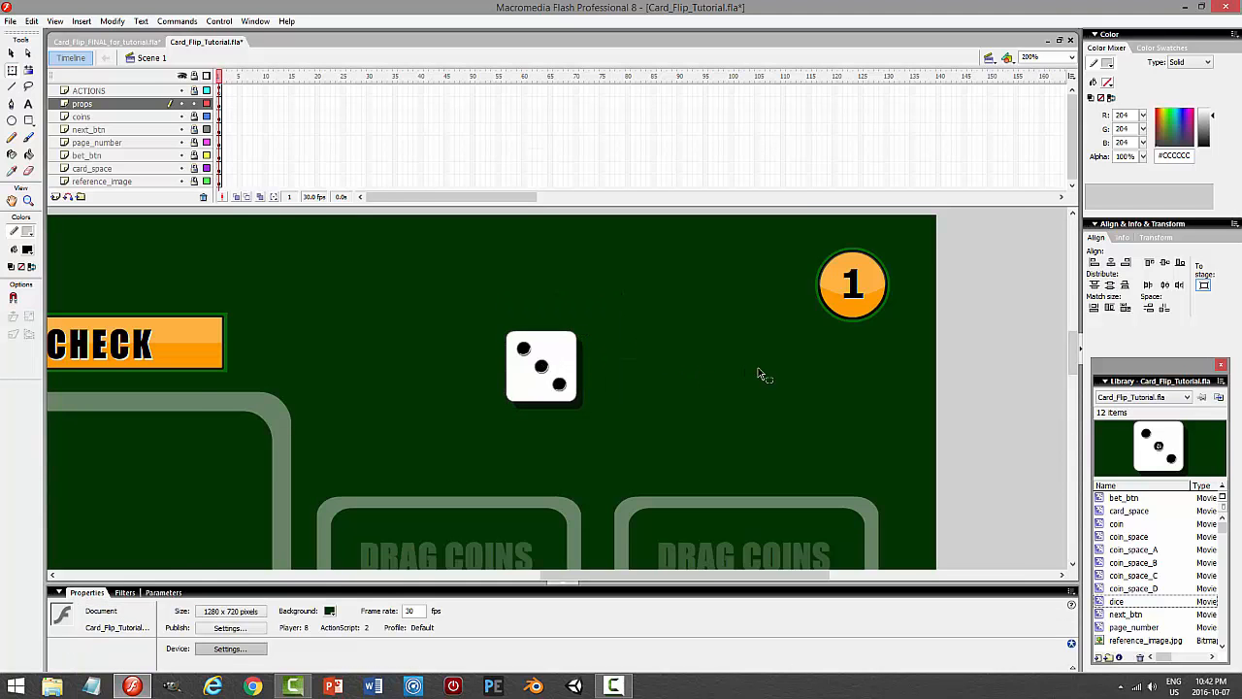
key(ctrl+Return)
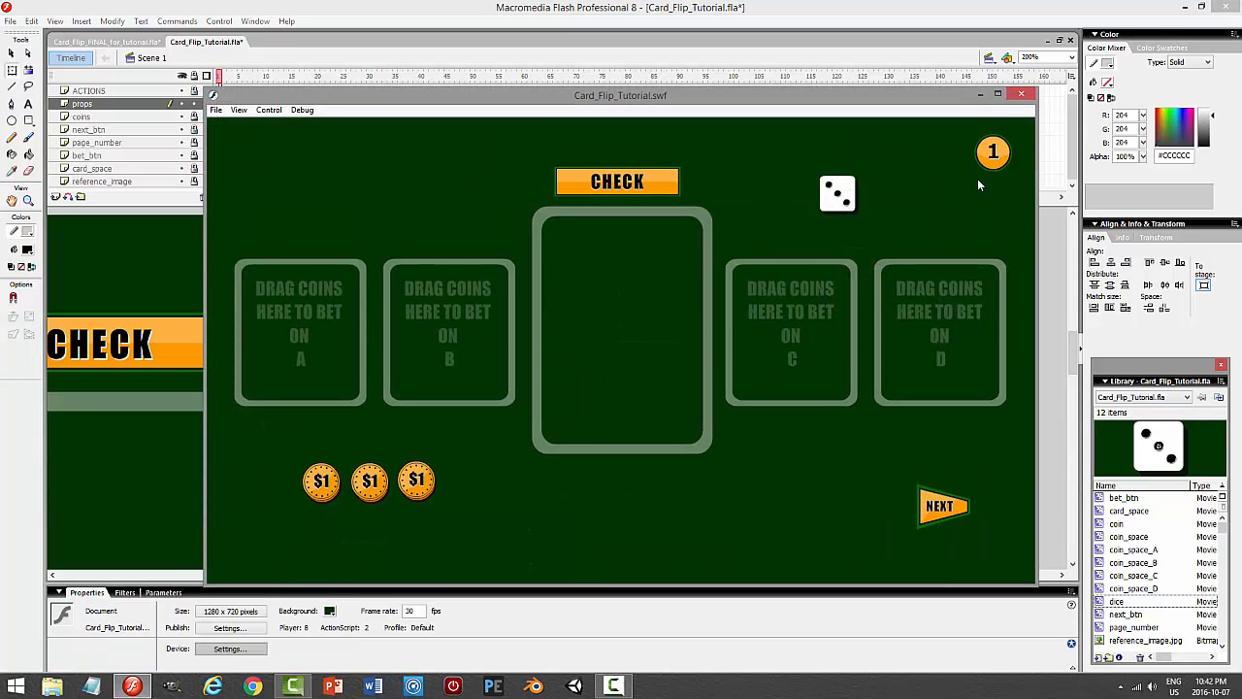
click(1023, 96)
Inside the dice clip, unlock the shadow layer, nudge the shadow slightly down and left, and preview the movie.
mouse_move(1074, 367)
mouse_down()
mouse_move(1078, 254)
mouse_move(1077, 378)
mouse_up()
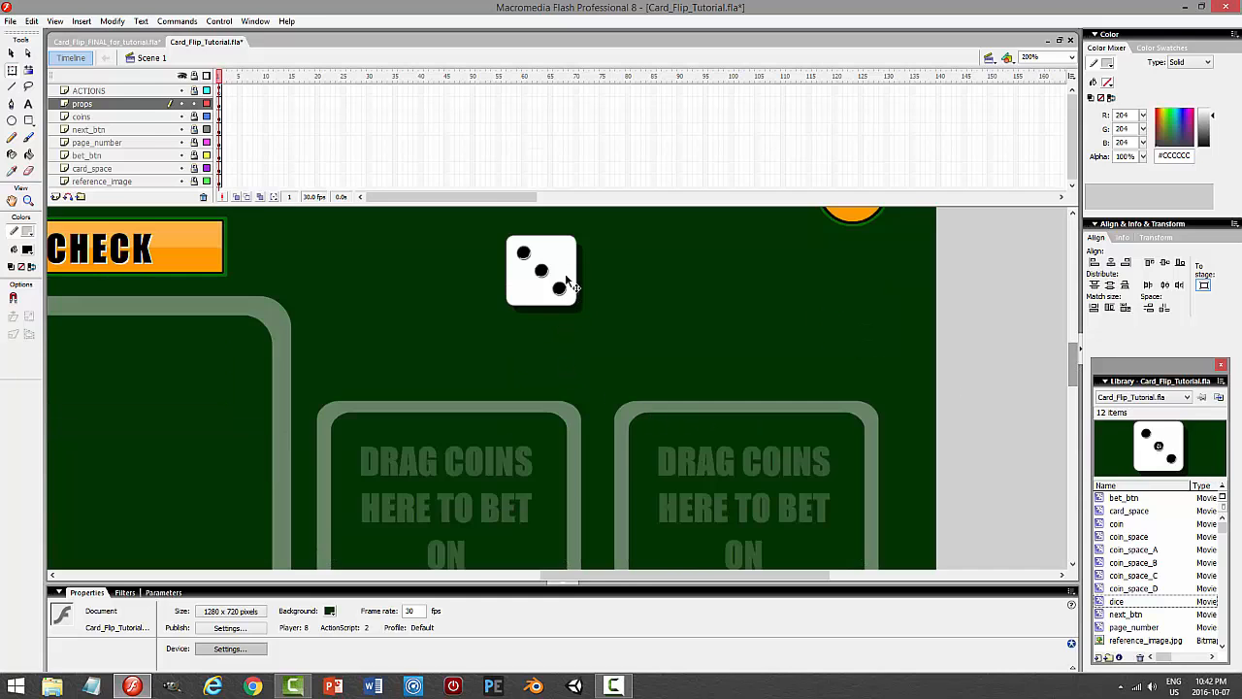
click(539, 271)
double_click(502, 277)
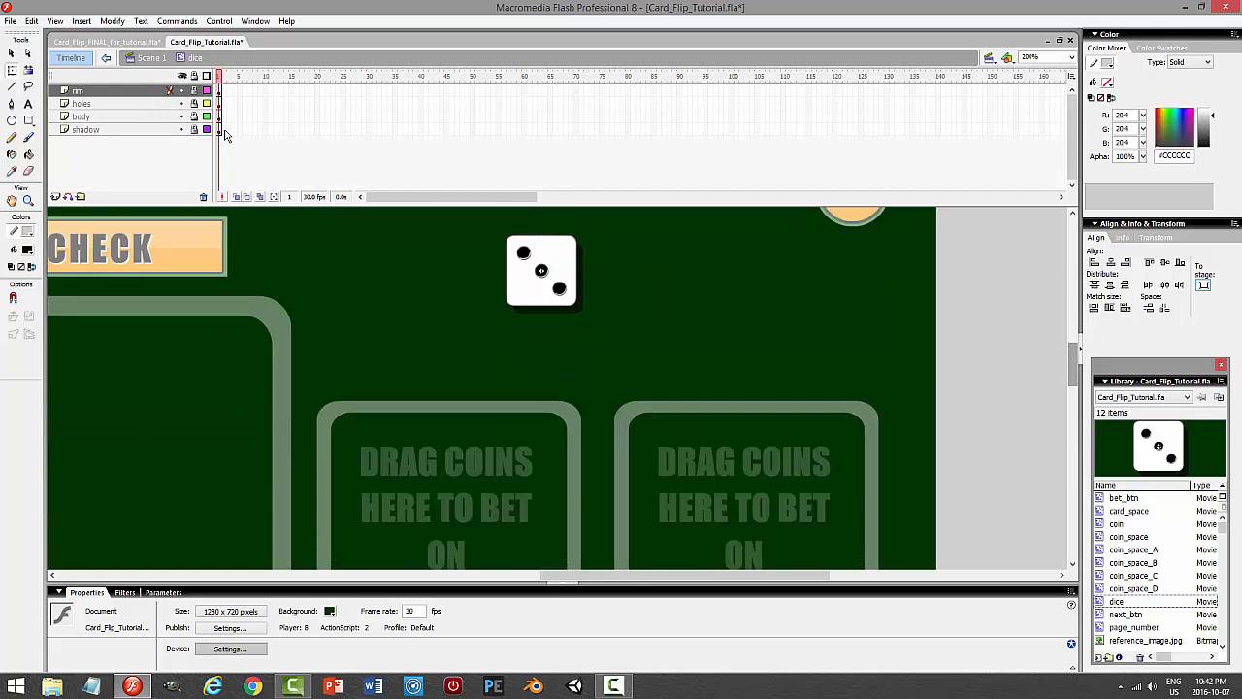
click(162, 132)
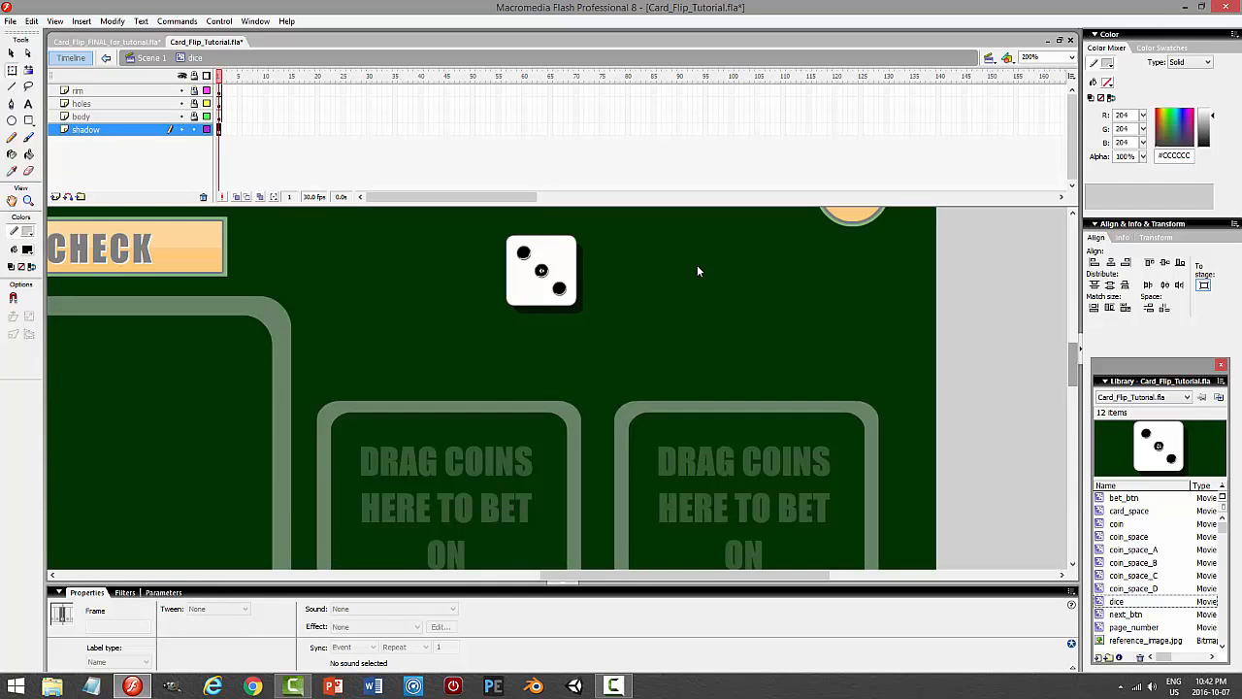
key(Down)
key(Down)
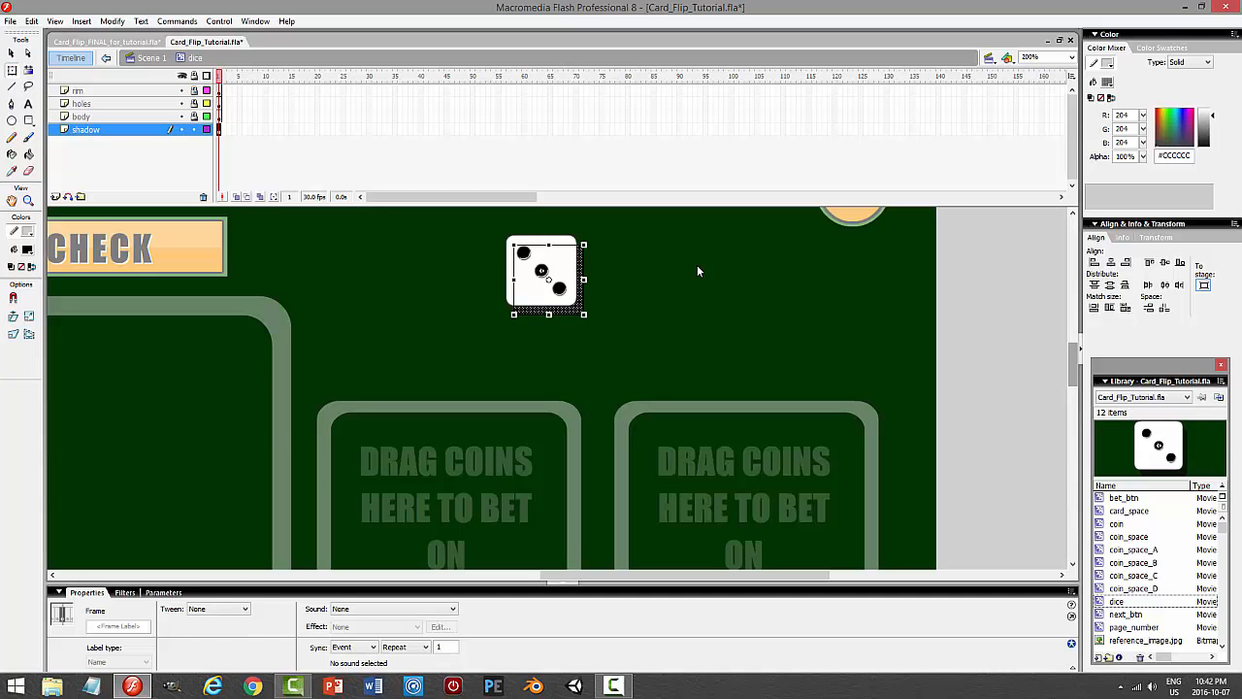
key(Left)
key(ctrl+Return)
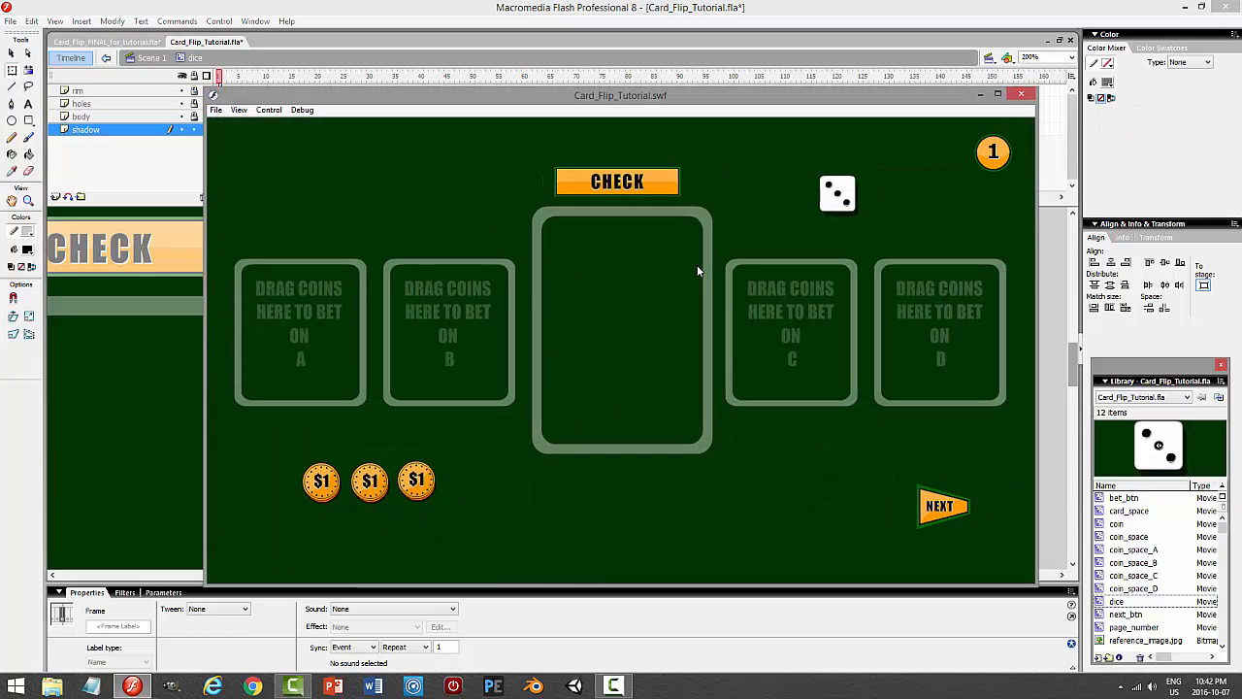
click(1021, 94)
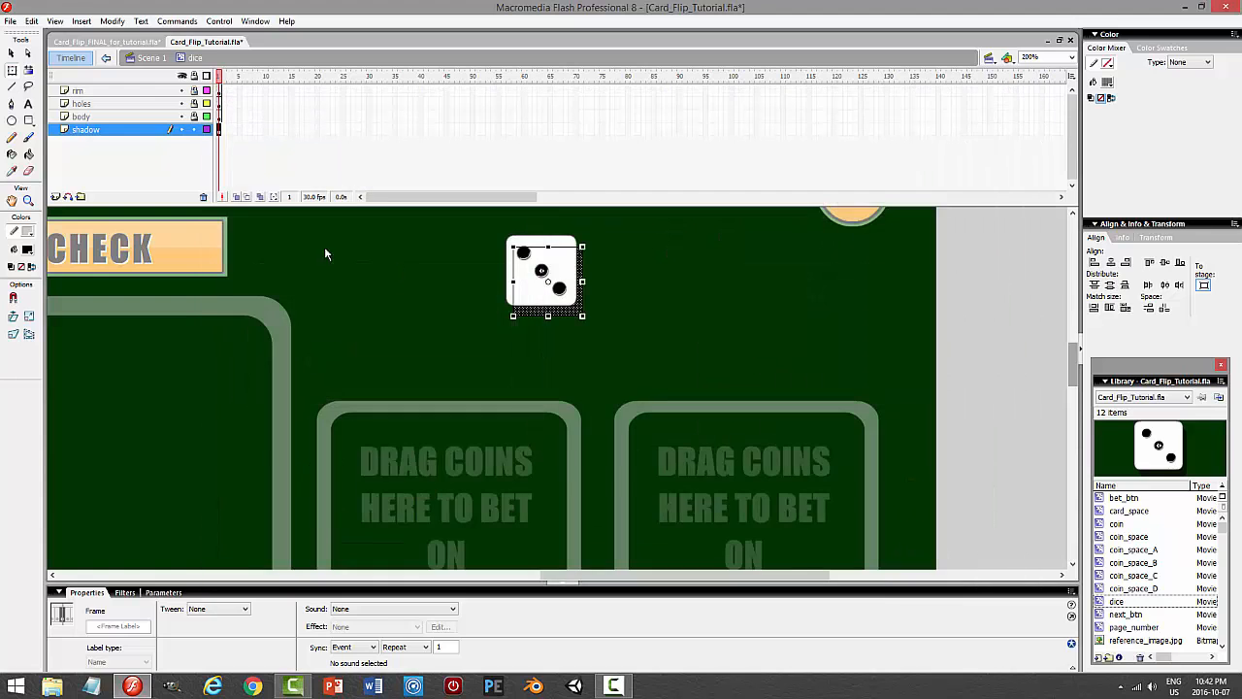
Return to Scene 1 and place a copy of the dice to its right at about X 1041.9, Y 90.
click(151, 59)
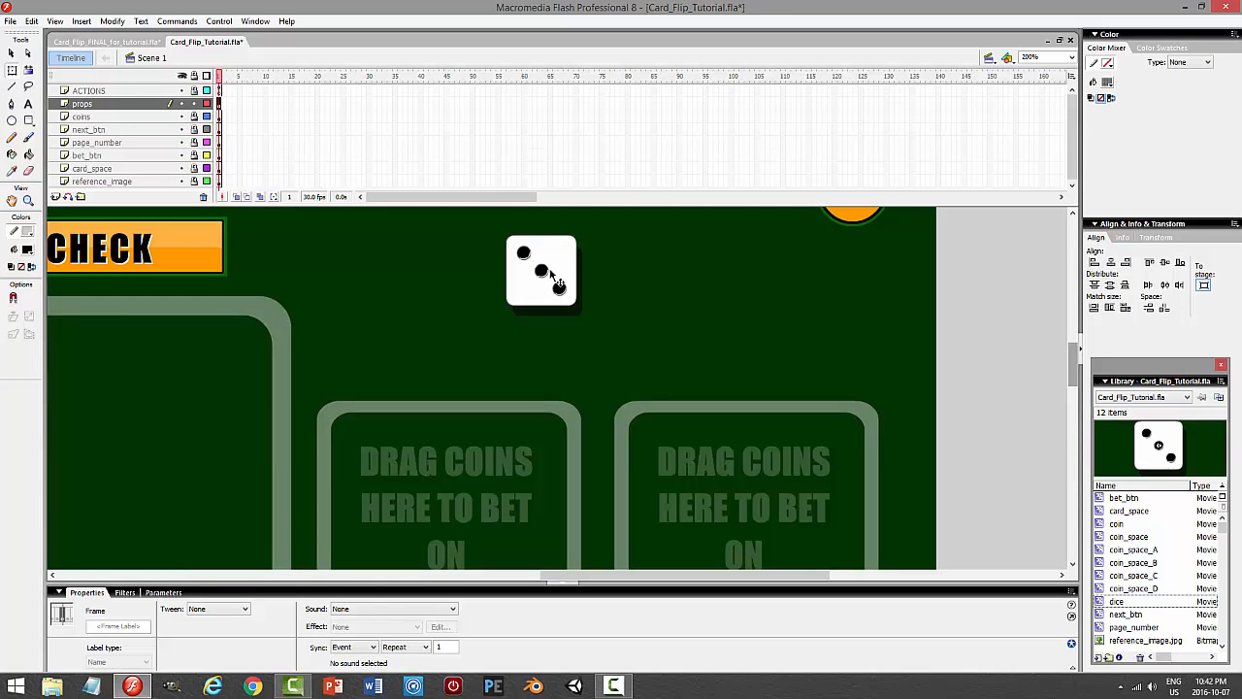
drag(550, 298, 672, 298)
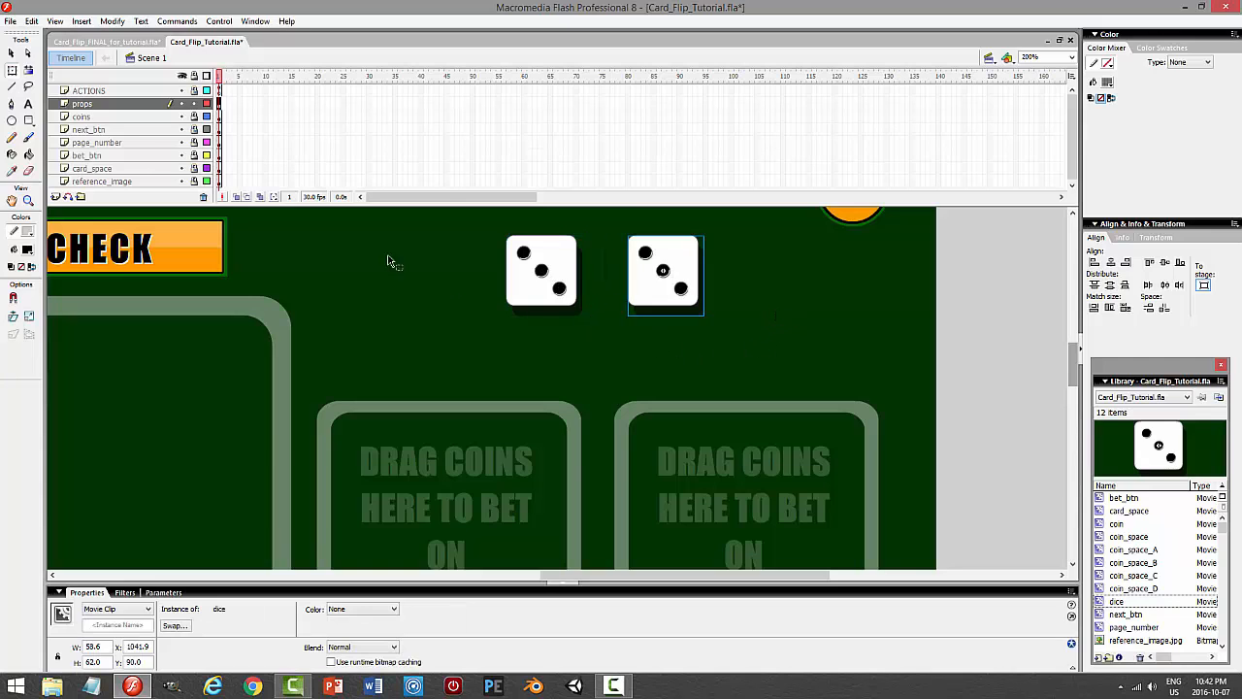
key(q)
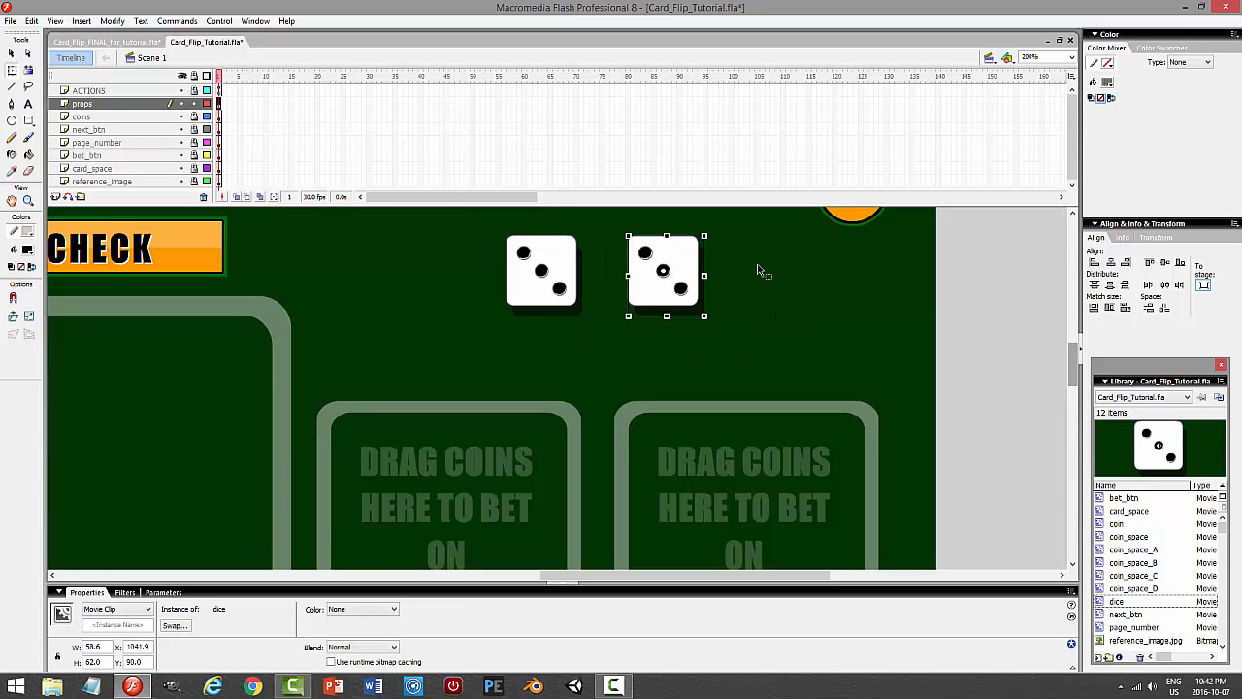
click(11, 53)
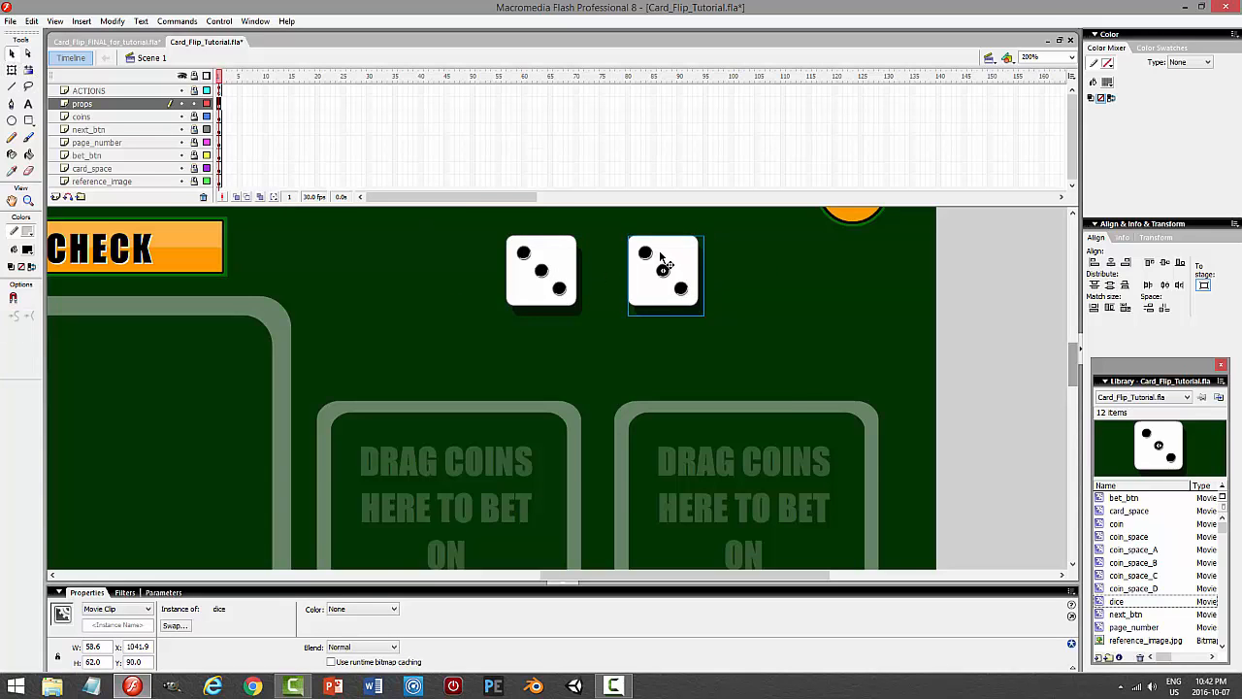
Duplicate the right-hand dice's symbol under the name dice2.
right_click(660, 253)
click(715, 486)
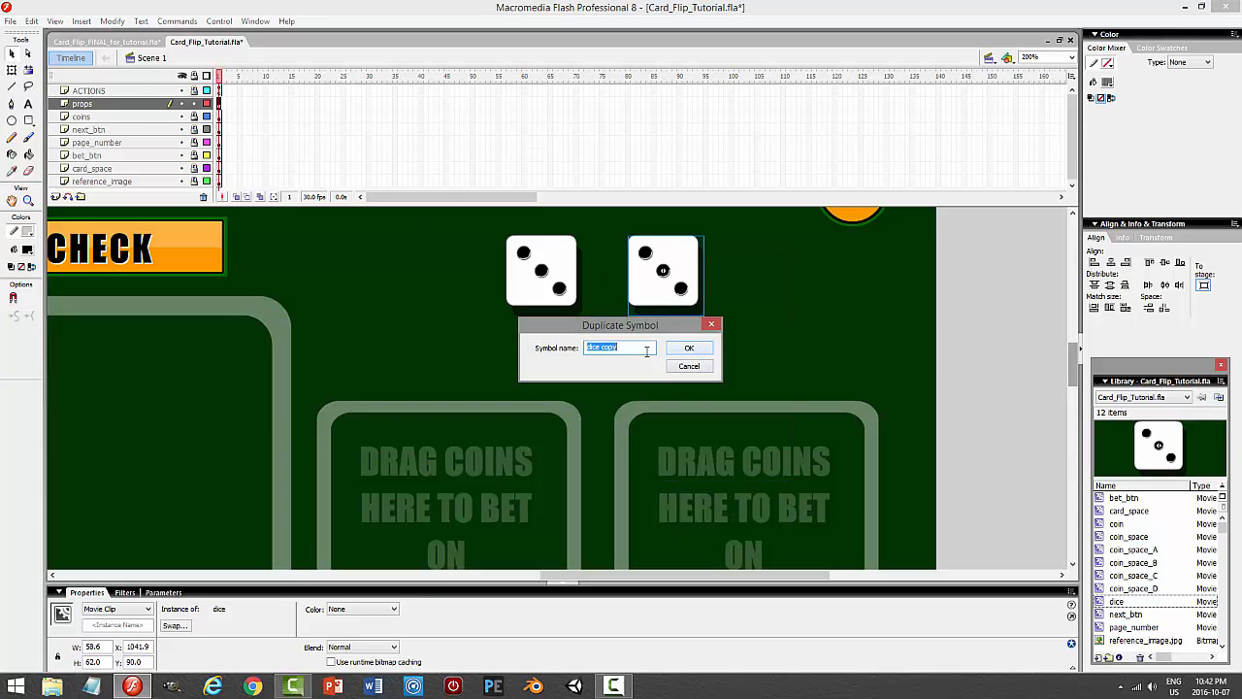
drag(618, 348, 604, 348)
text(2)
key(Return)
Inside dice2, unlock the rim and holes layers and copy the upper-left dot to the upper-right corner at X 12.5, Y -28.
double_click(685, 271)
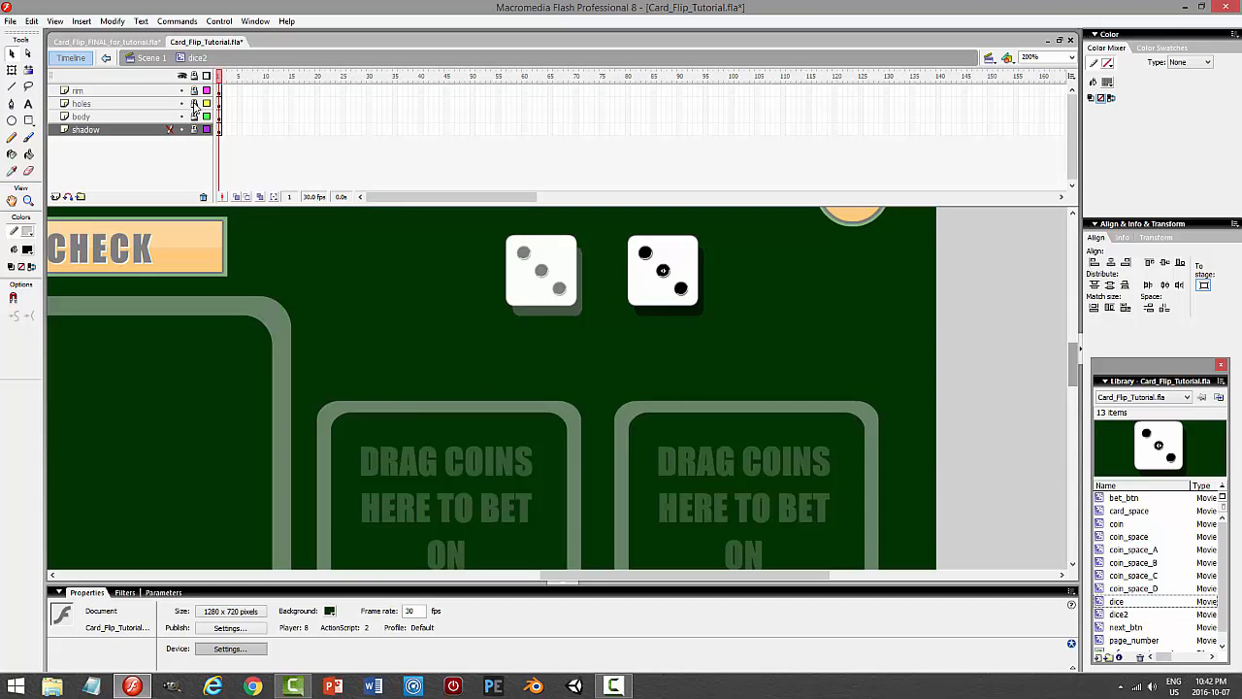
click(159, 92)
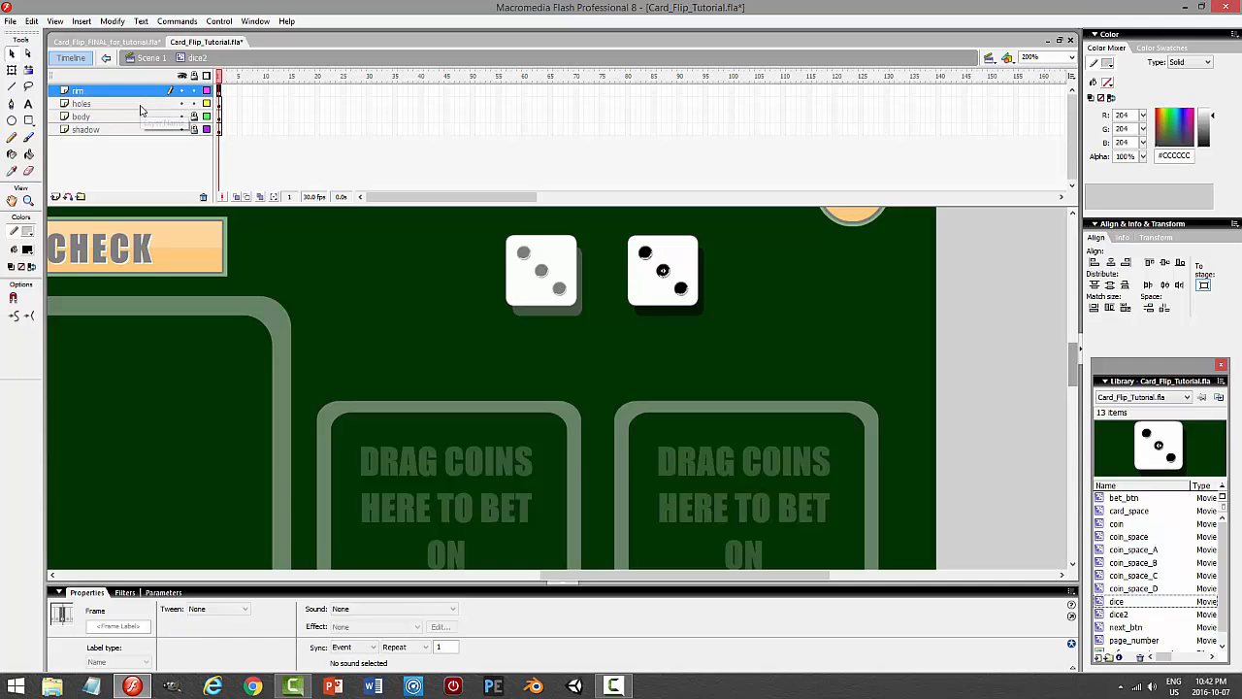
click(140, 106)
click(710, 322)
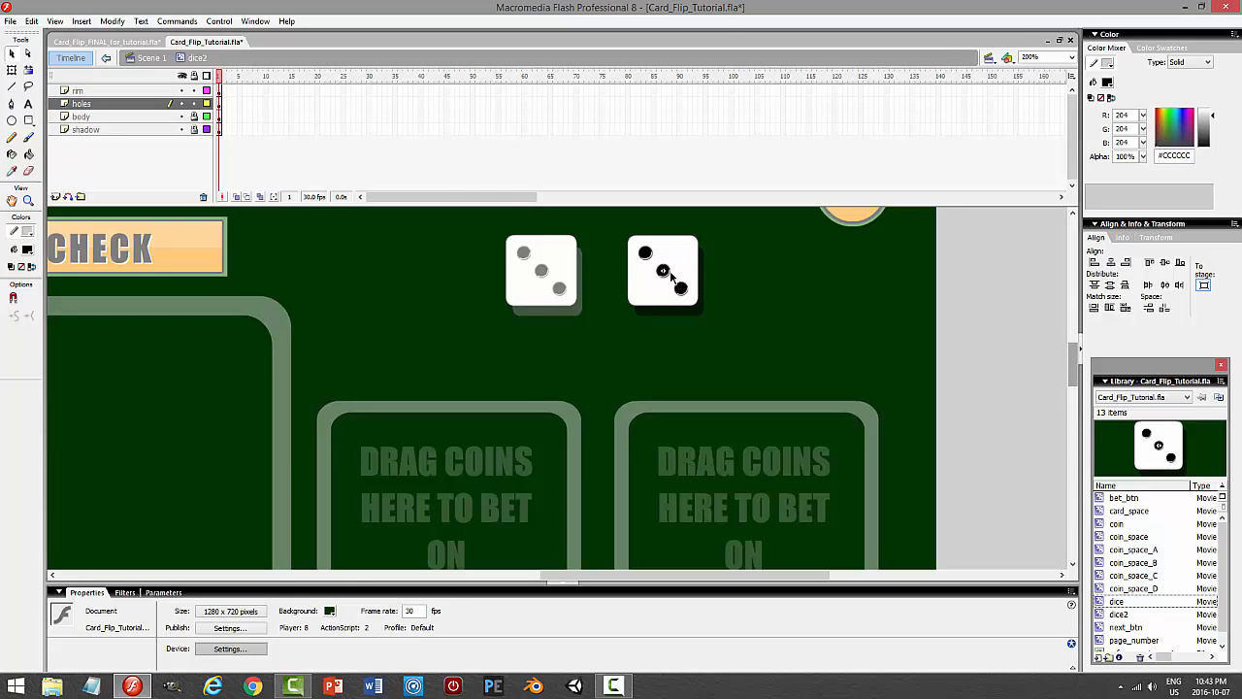
click(645, 253)
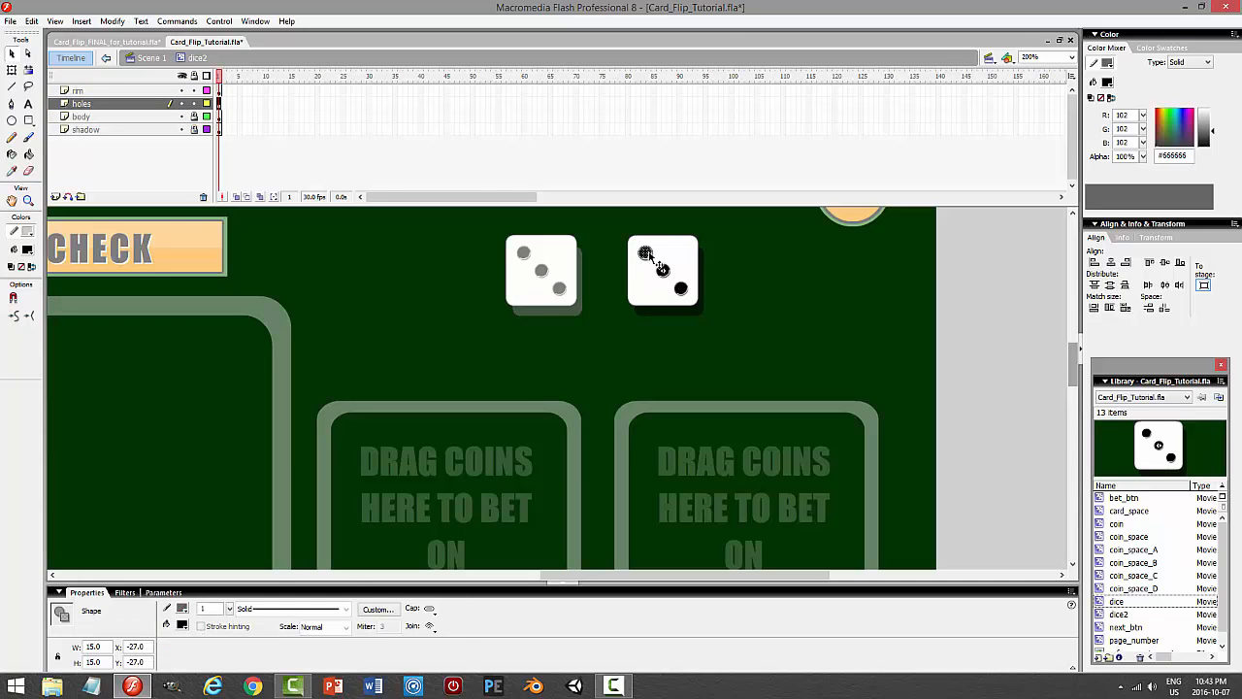
drag(649, 253, 683, 254)
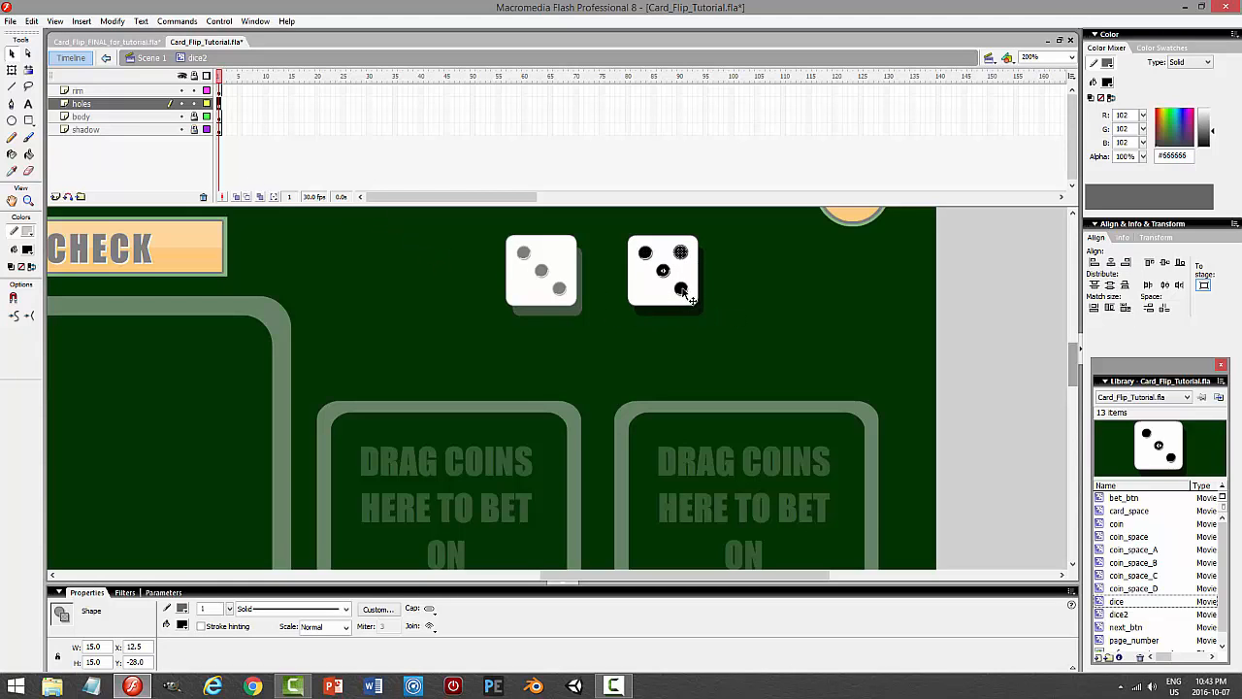
Copy the lower-right dot of dice2 to its lower-left corner and lock the holes layer.
drag(682, 292, 649, 296)
click(749, 301)
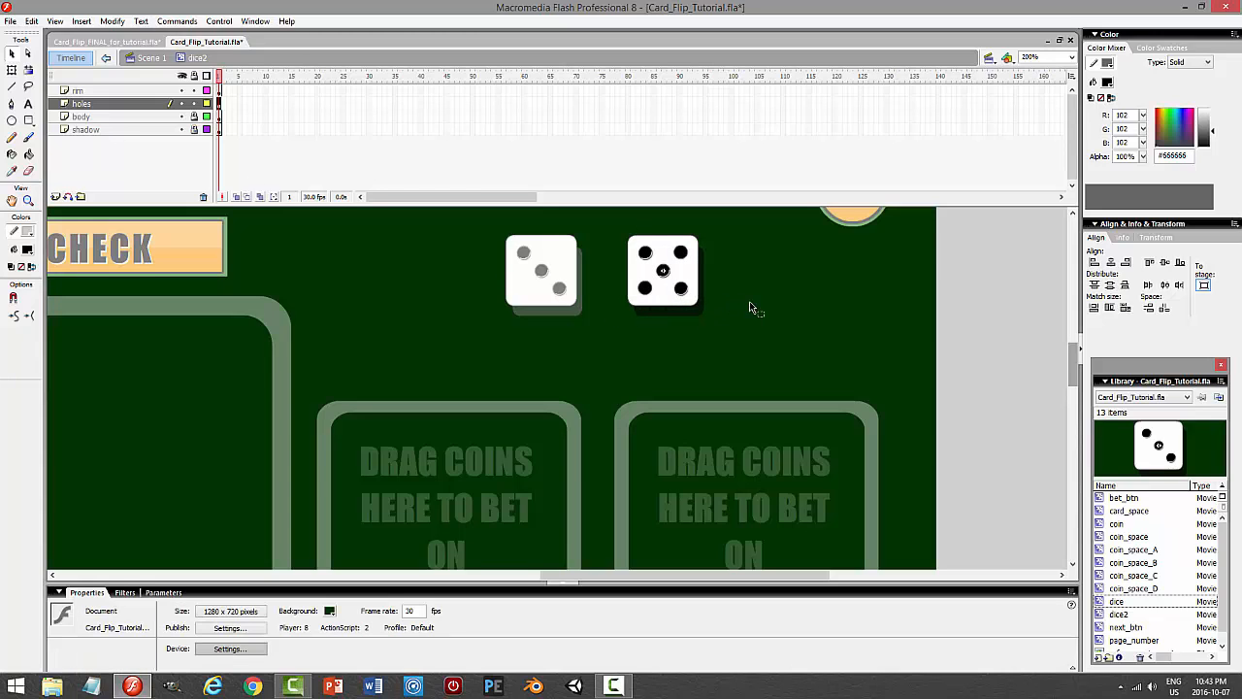
click(657, 266)
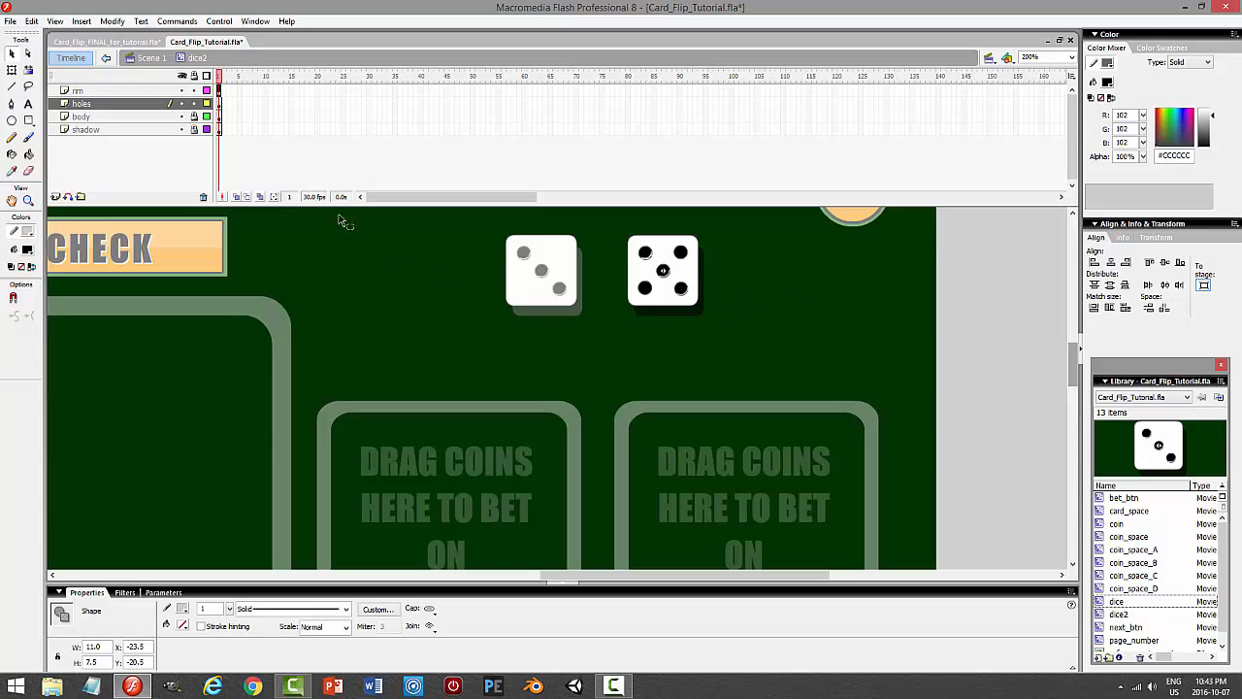
click(194, 104)
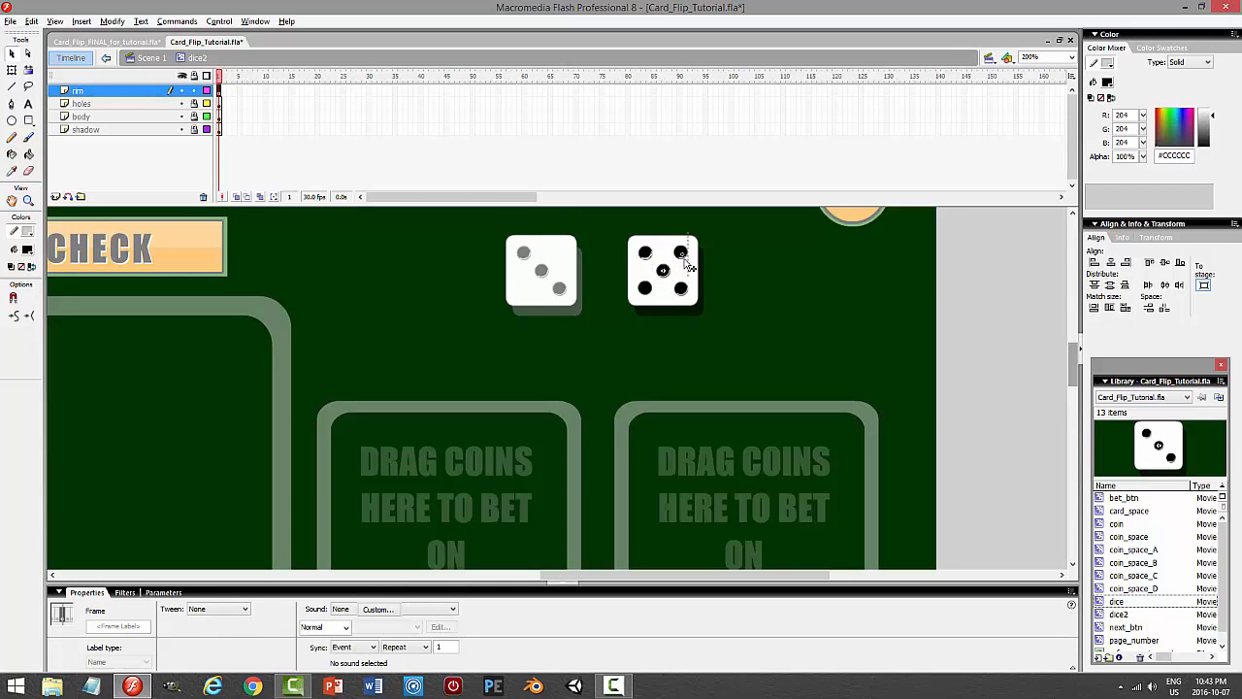
Copy the rim highlight onto dice2's upper-right and lower-left dots, nudging the lower-left one slightly up and left.
click(684, 251)
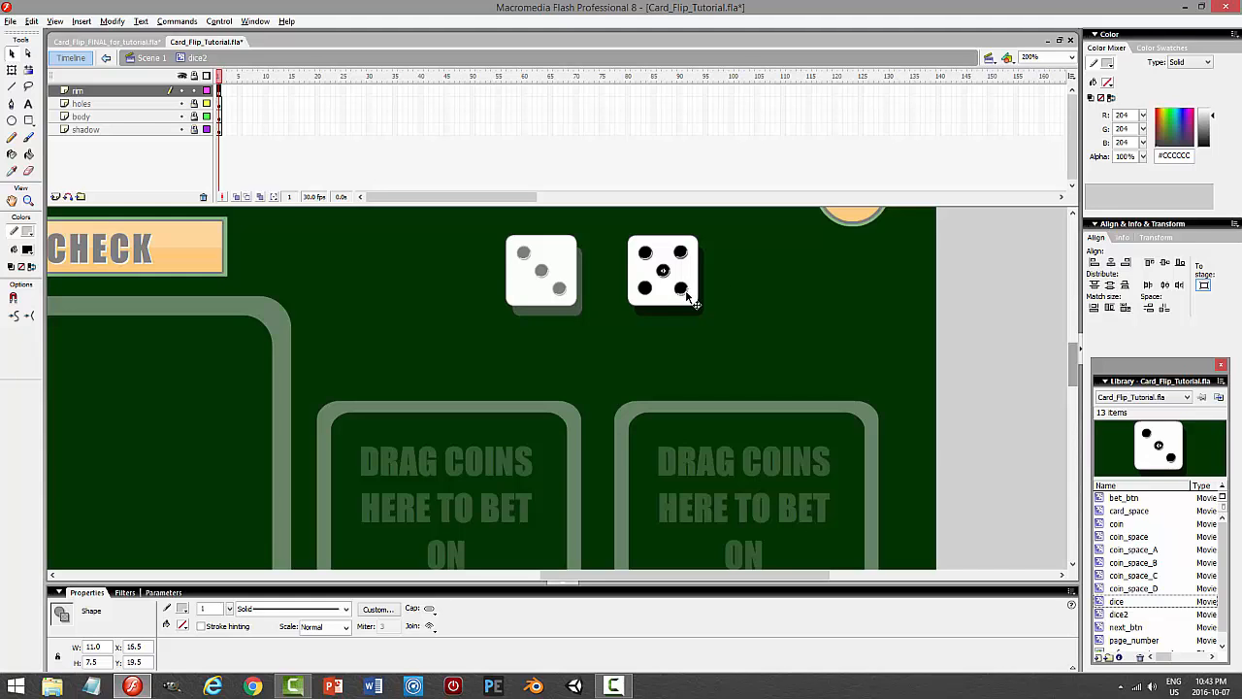
drag(686, 291, 650, 293)
click(766, 321)
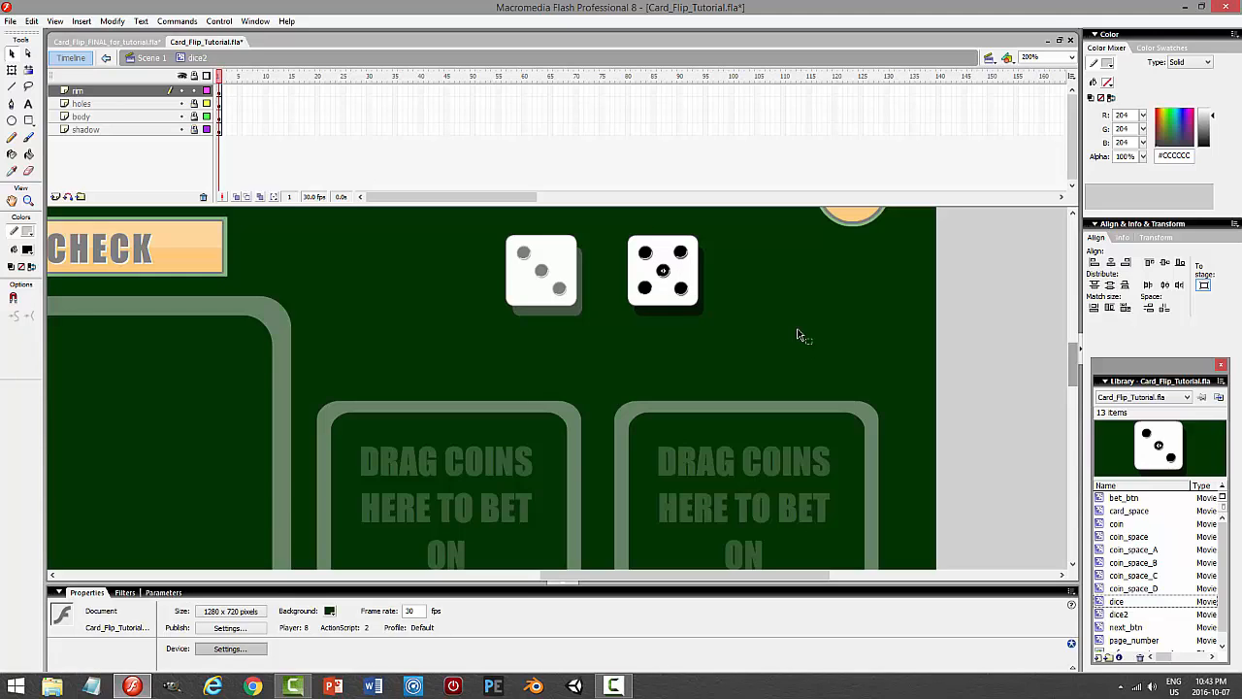
click(651, 296)
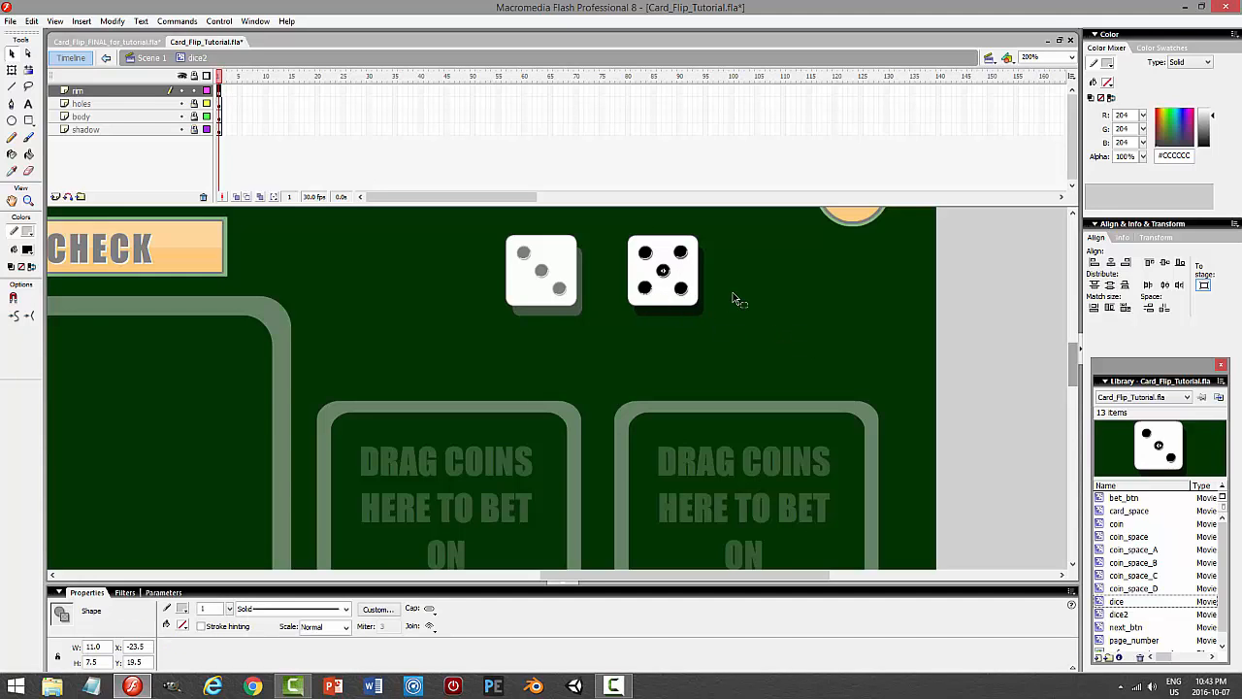
key(Up)
key(Left)
click(776, 296)
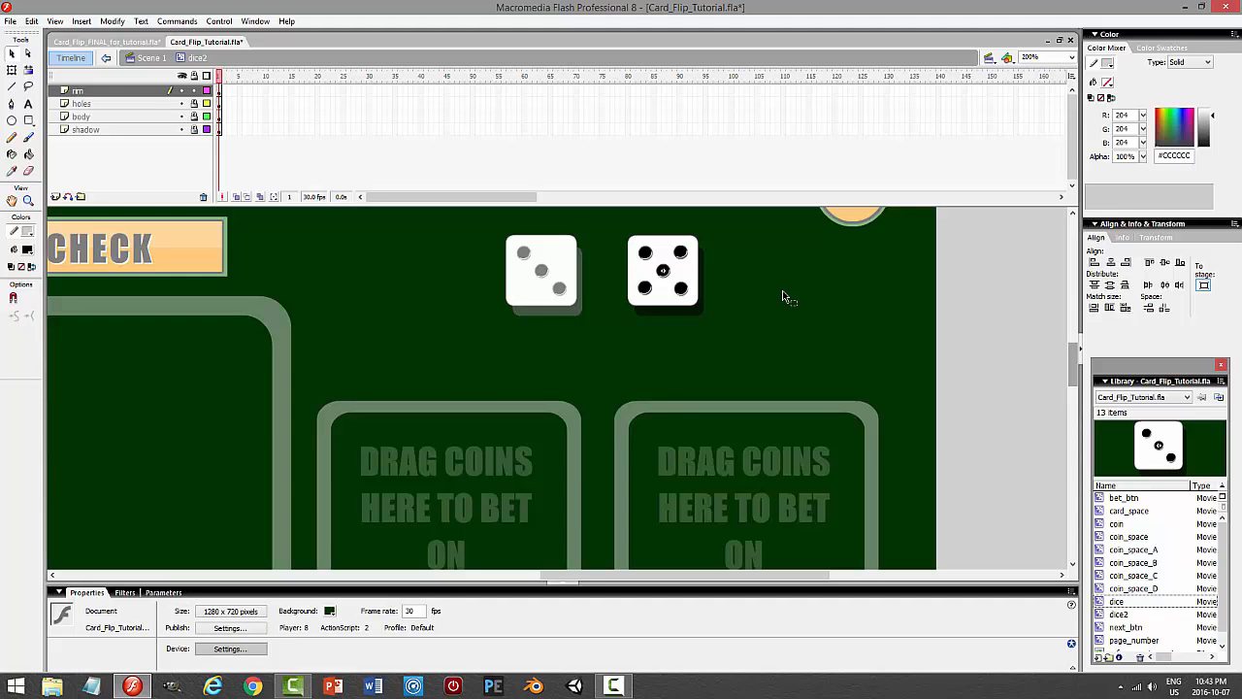
Save the document, then lock the rim layer and return to Scene 1.
key(ctrl+s)
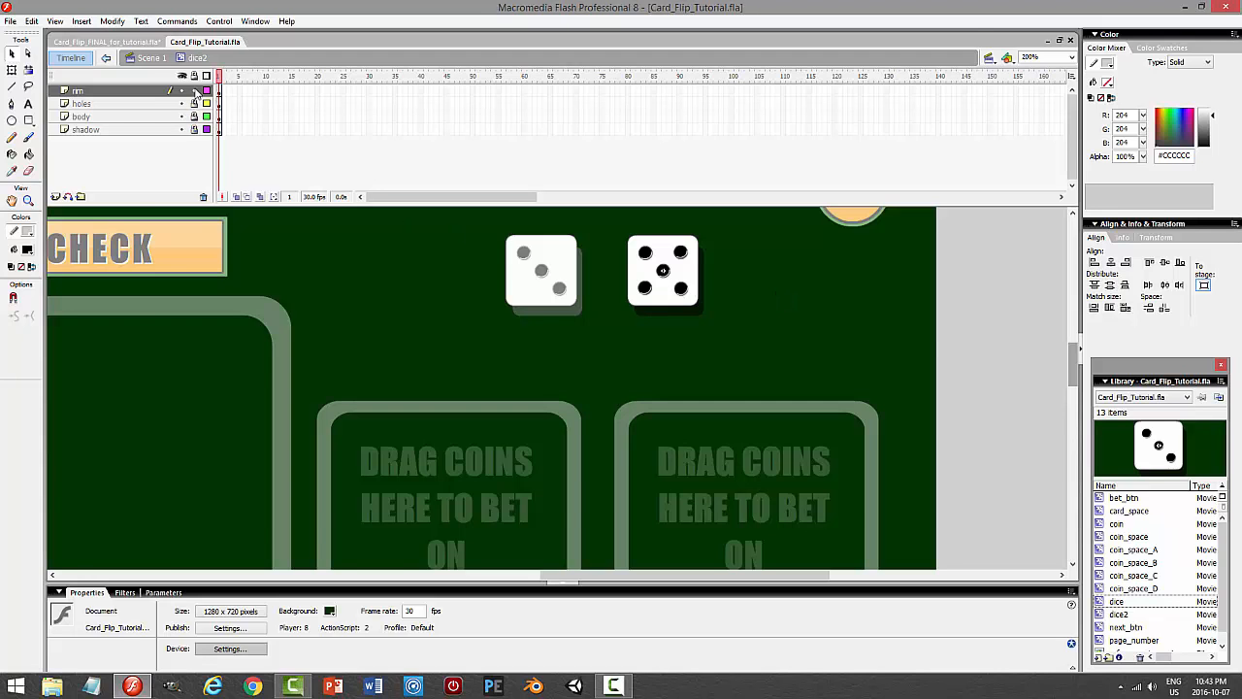
click(196, 90)
click(150, 58)
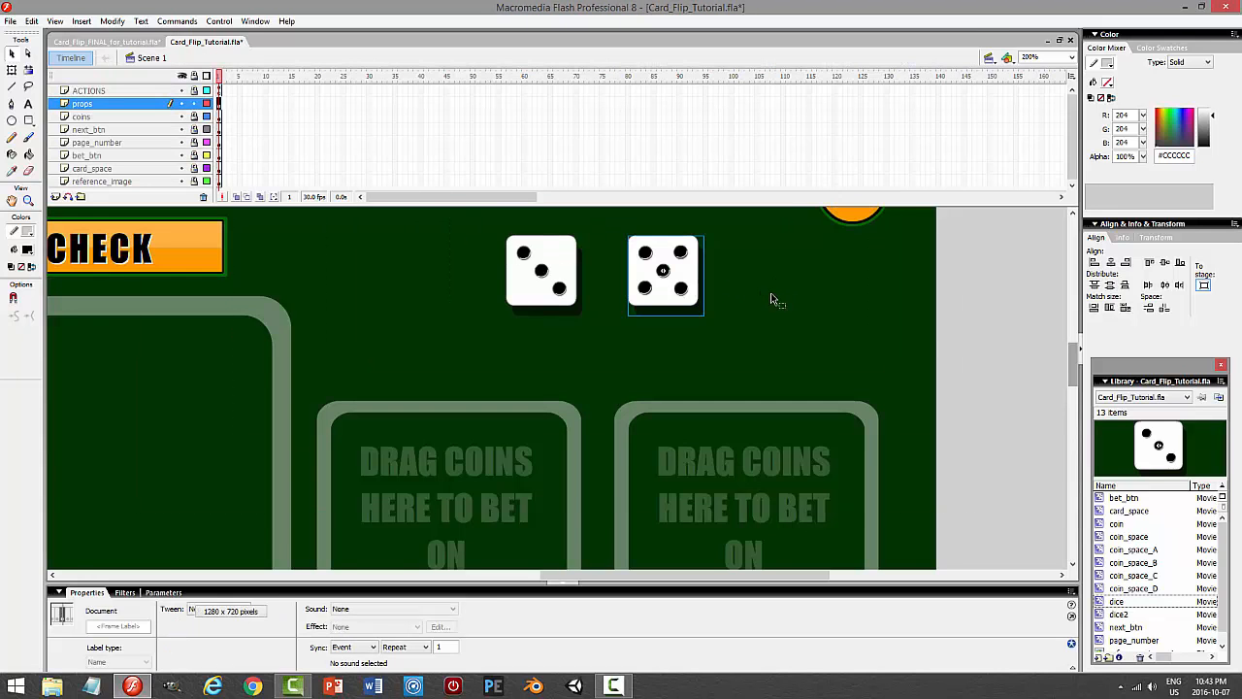
Try rotating the dice2 instance 45 degrees with Free Transform, then undo the rotation.
click(697, 274)
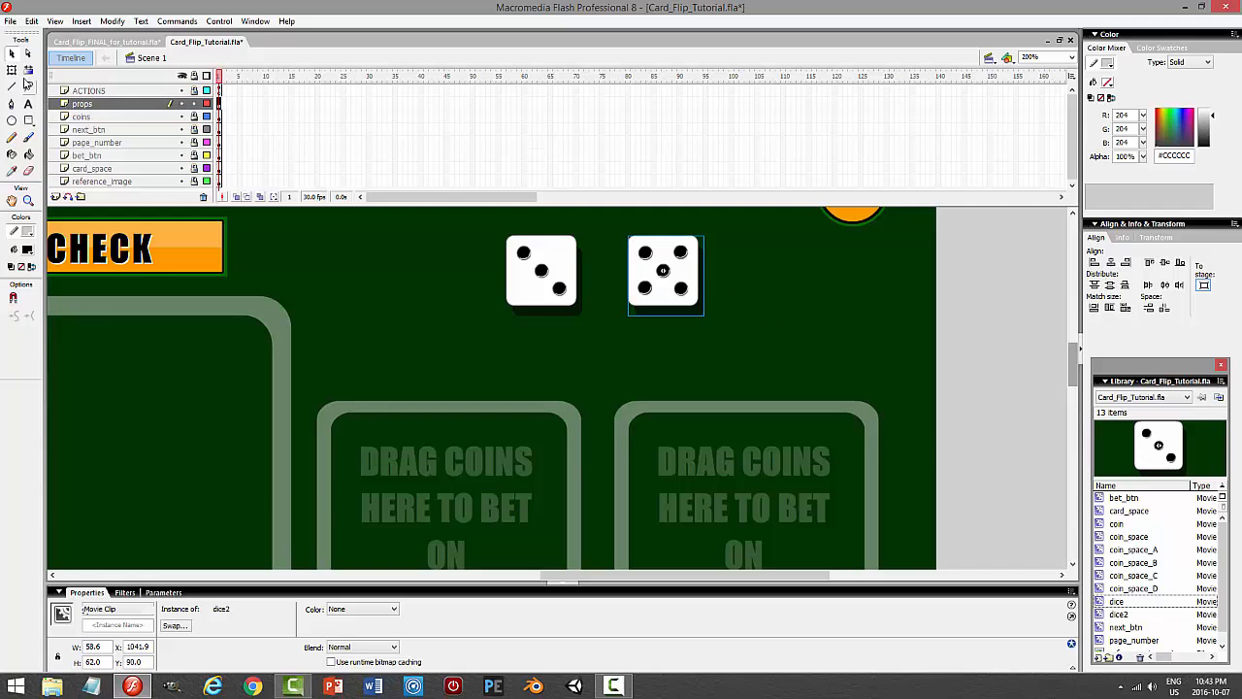
click(11, 70)
click(652, 279)
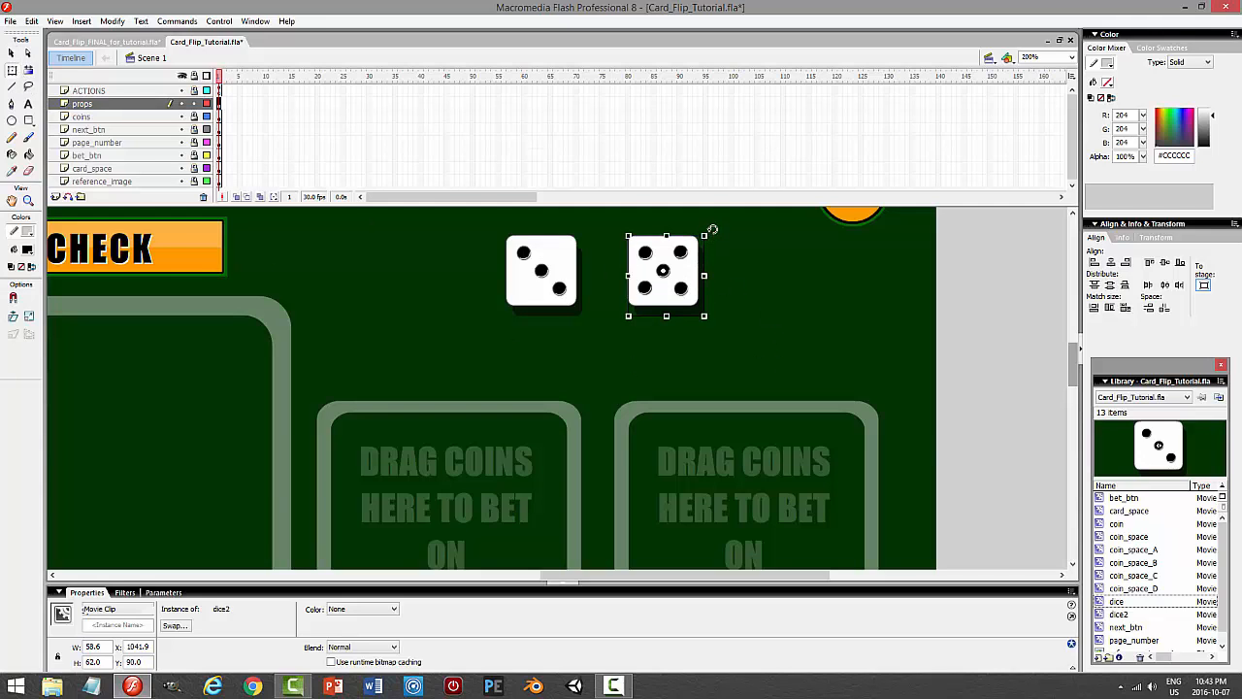
drag(712, 230, 815, 336)
click(692, 300)
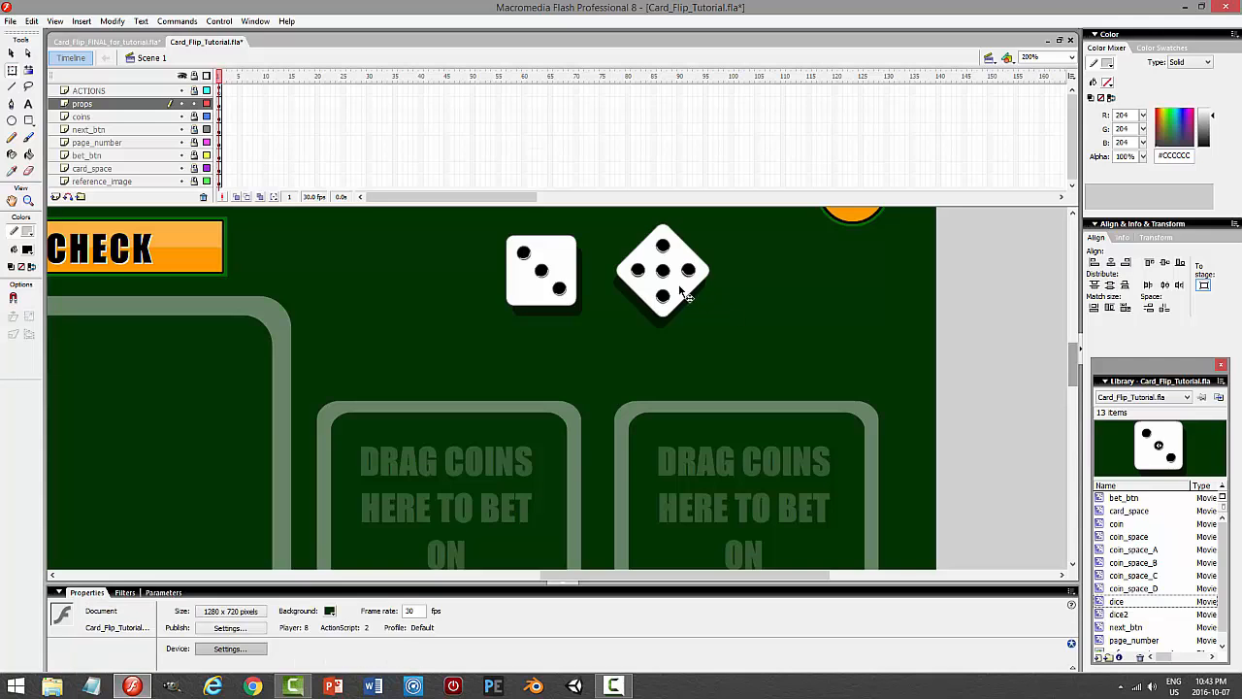
key(v)
click(723, 318)
key(ctrl+z)
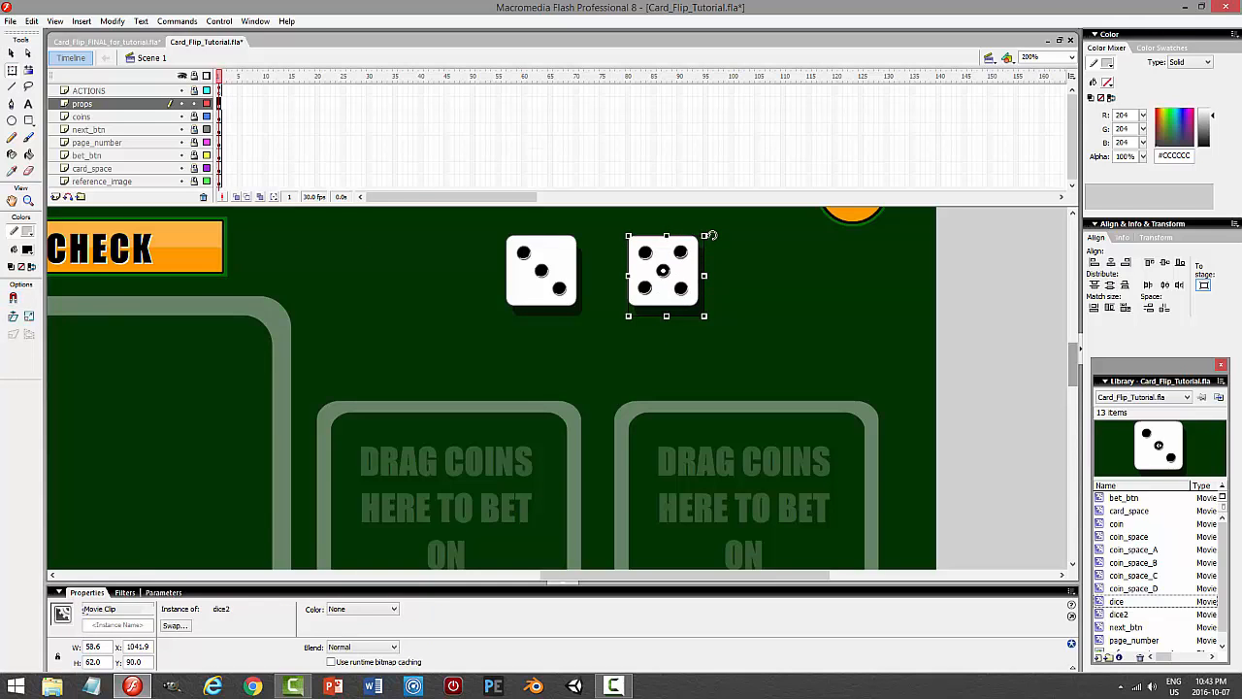
Tilt the dice2 instance slightly counterclockwise and move it down to about X 1036.5, Y 100.7.
drag(711, 234, 764, 293)
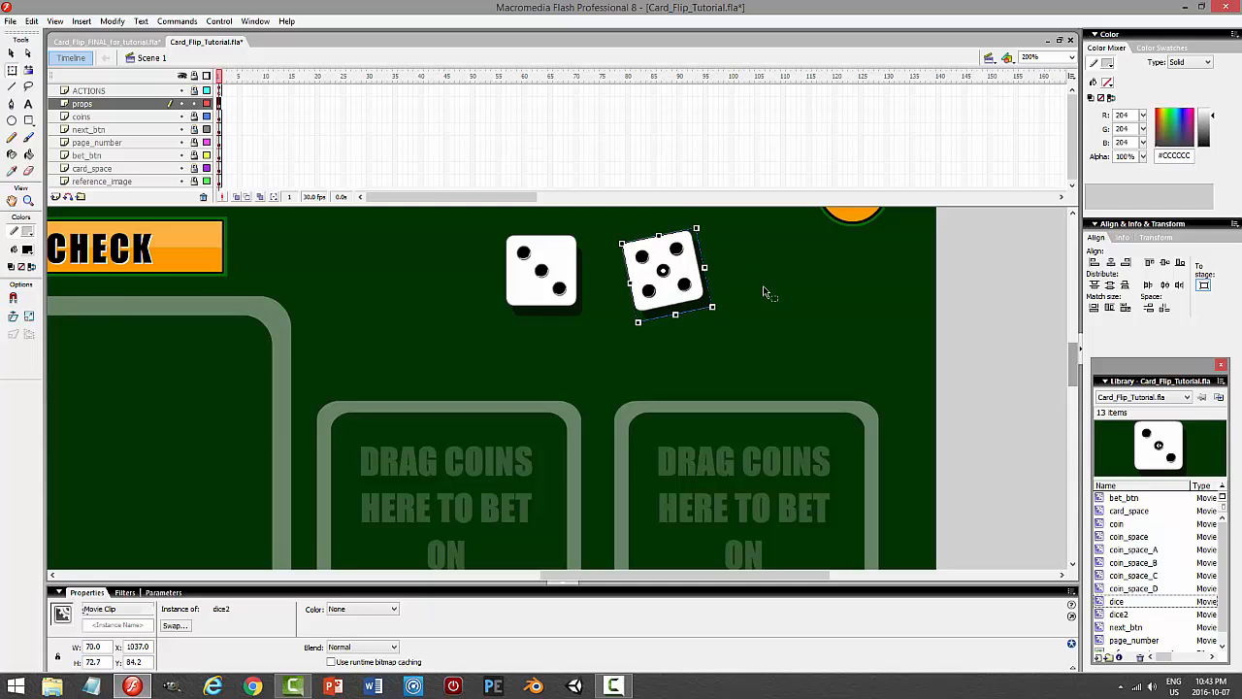
mouse_move(679, 277)
mouse_down()
mouse_move(680, 299)
mouse_move(680, 278)
mouse_up()
click(13, 55)
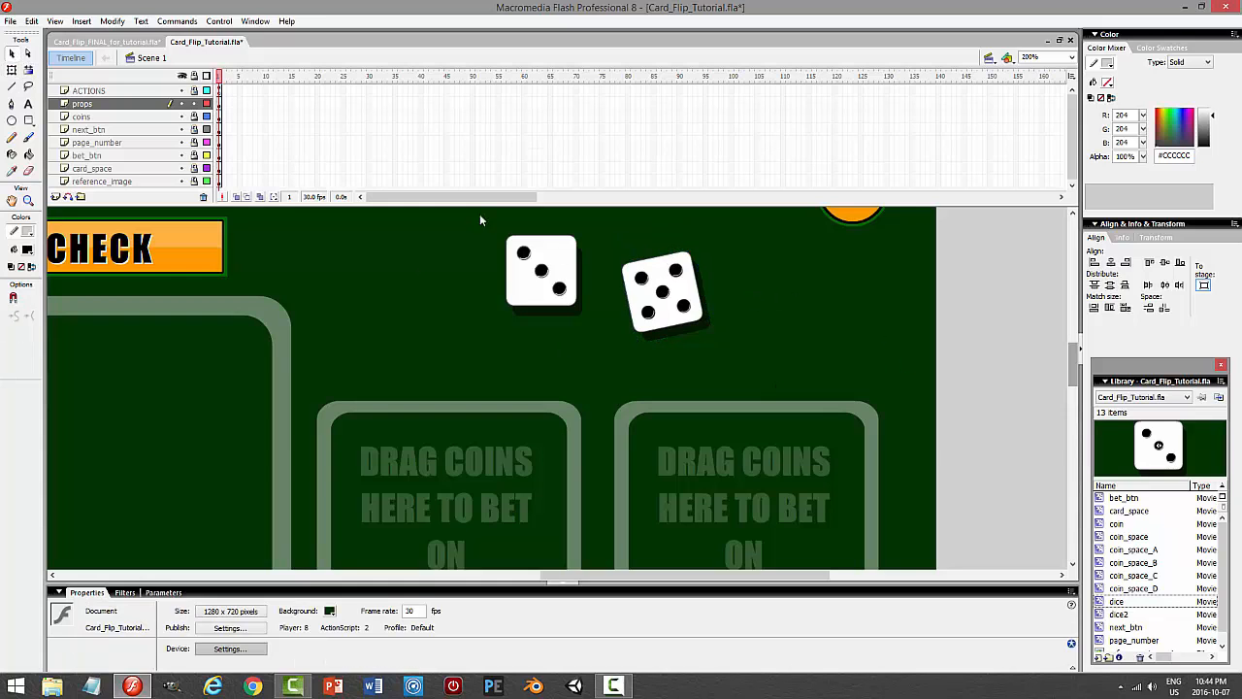
Open dice2 for editing, unlock its body layer, and try filling the body with blue #0099FF.
click(684, 292)
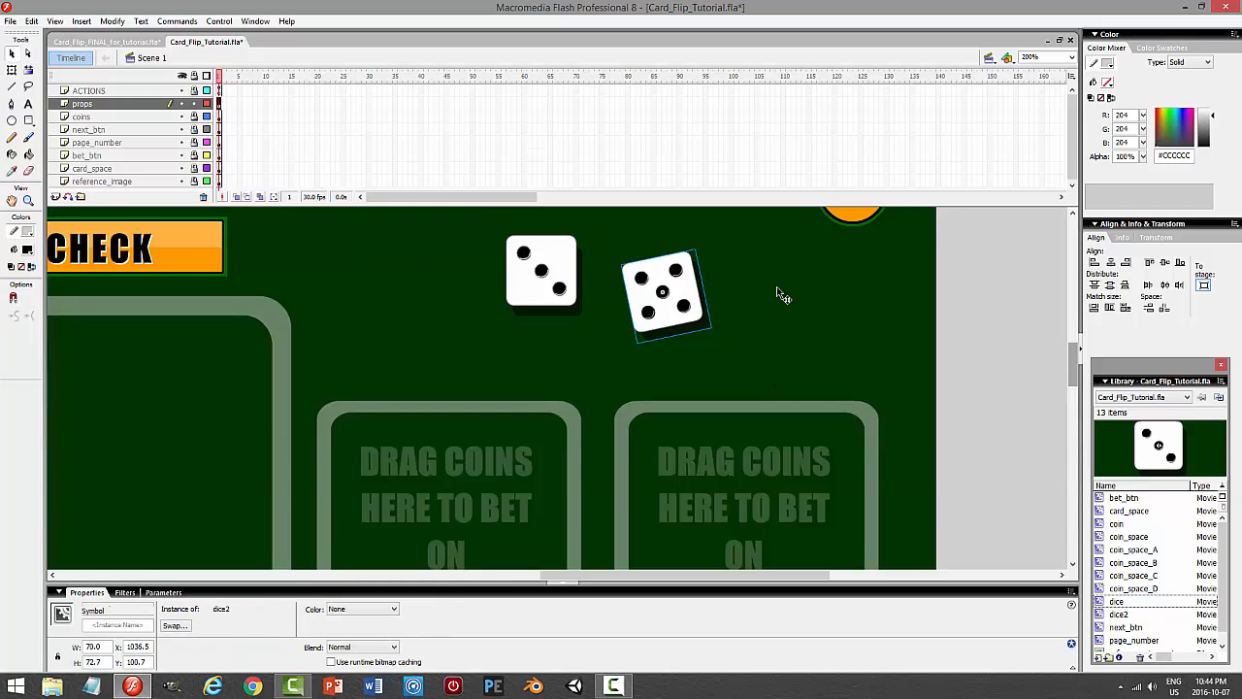
key(ctrl+e)
click(194, 116)
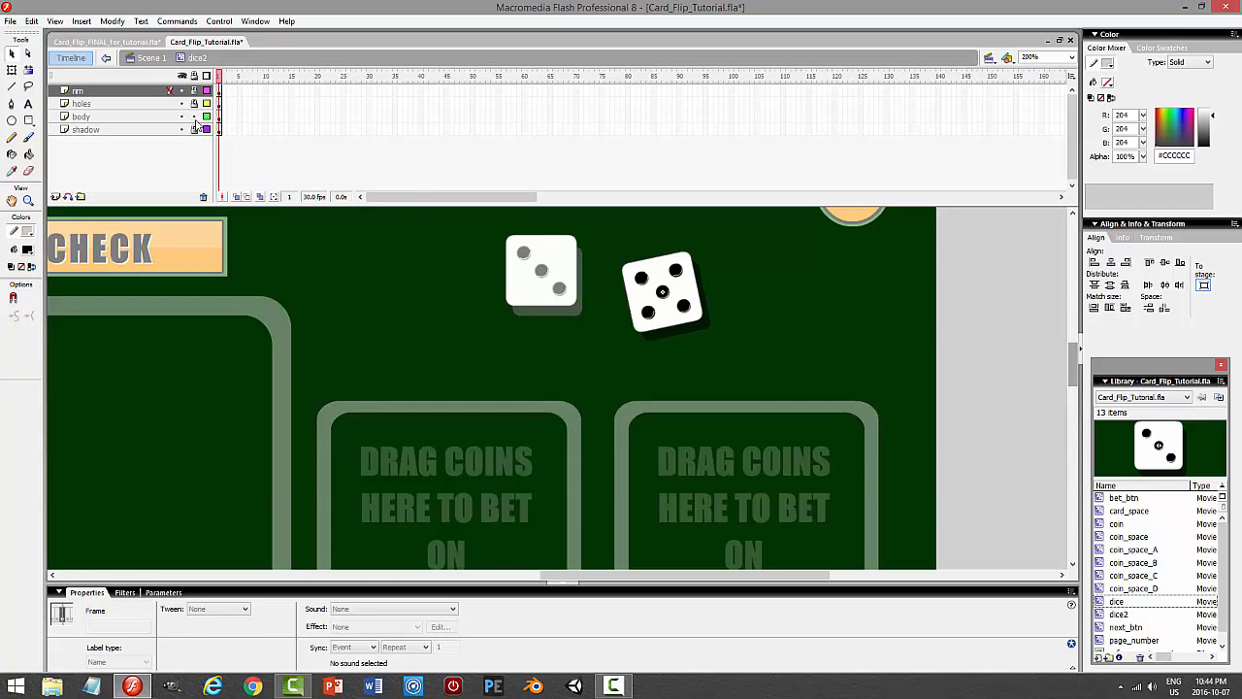
click(694, 306)
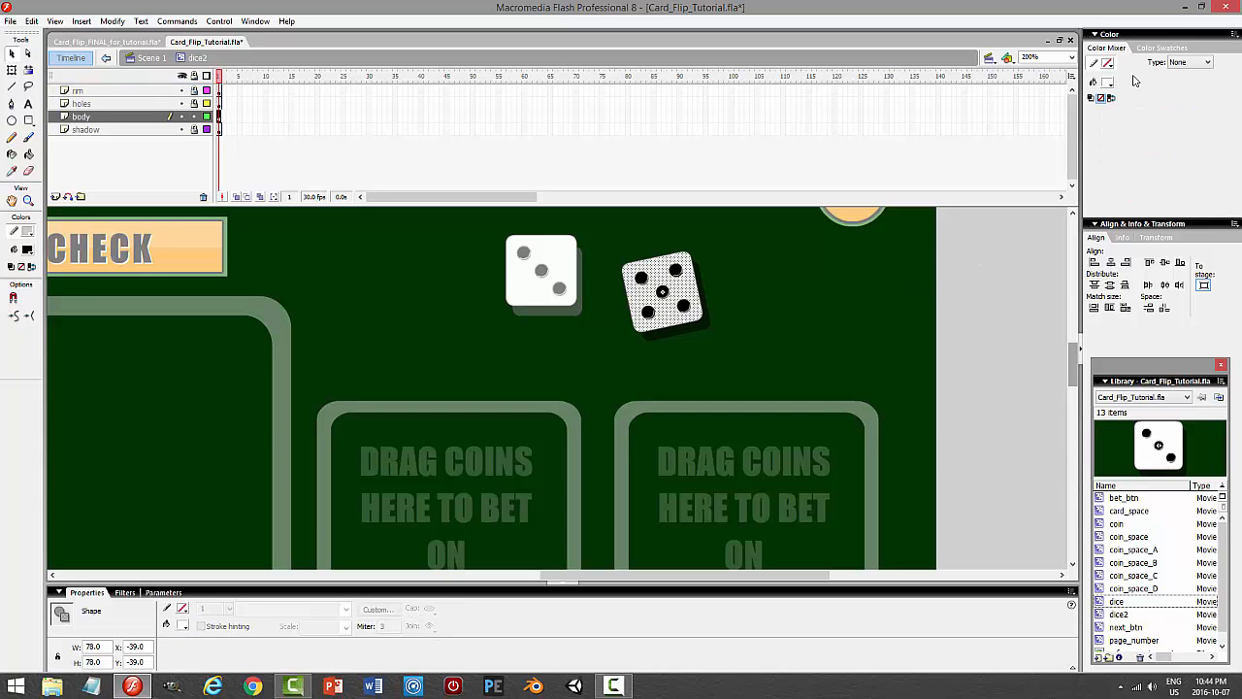
click(1107, 85)
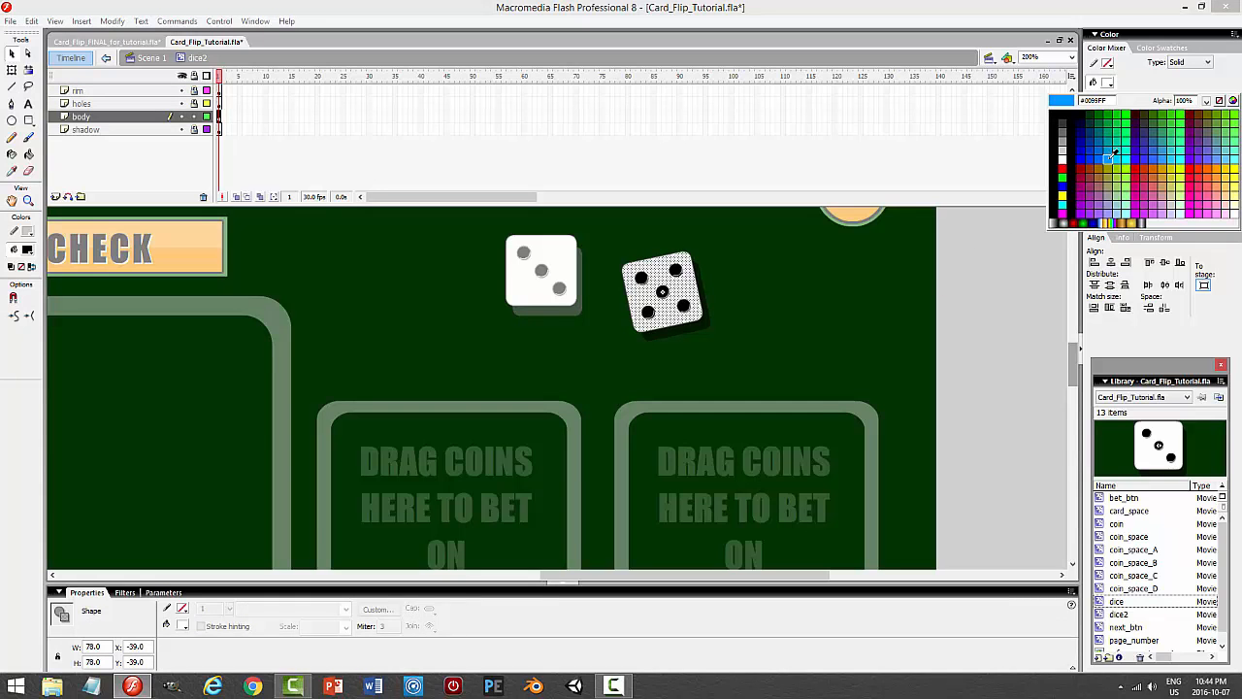
click(1106, 158)
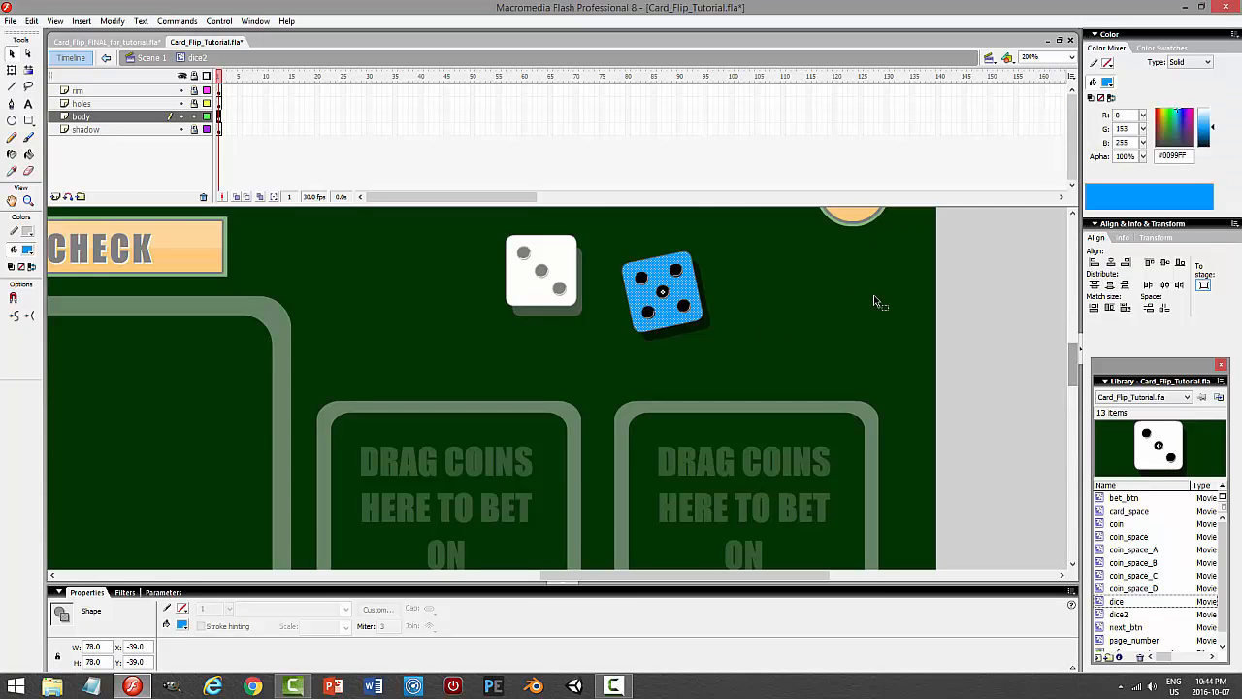
Preview the movie with the blue dice, then undo the fill and return to Scene 1.
key(ctrl+Return)
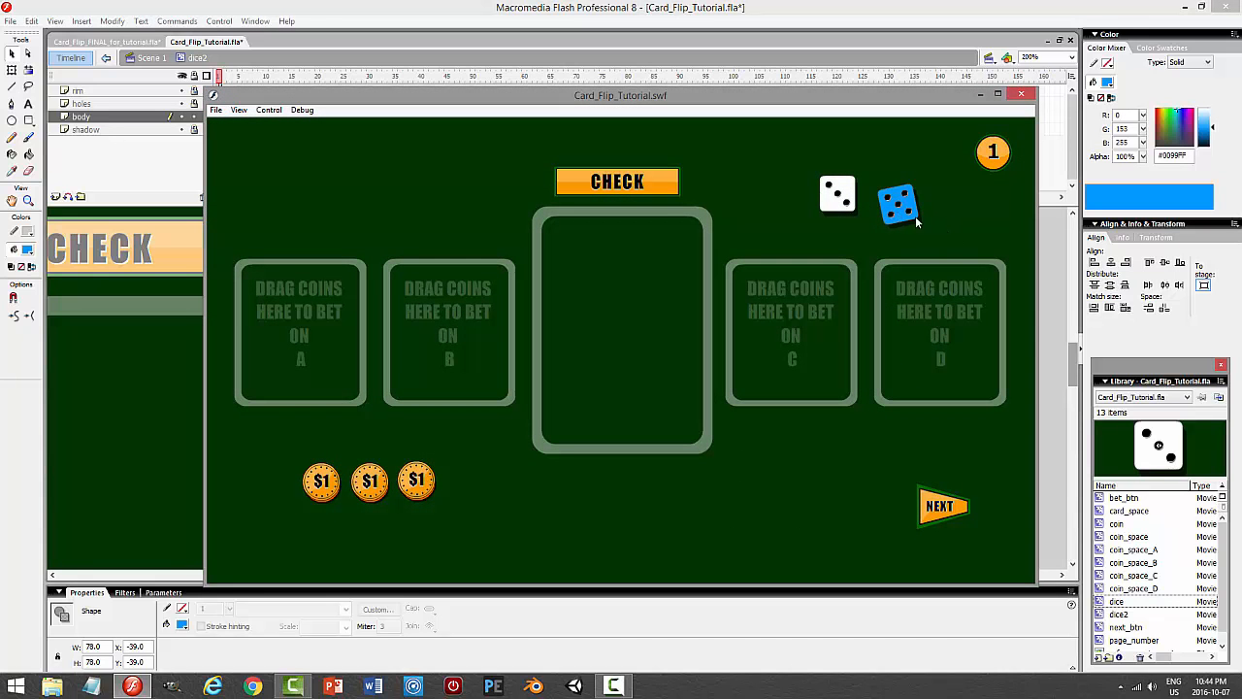
click(1021, 94)
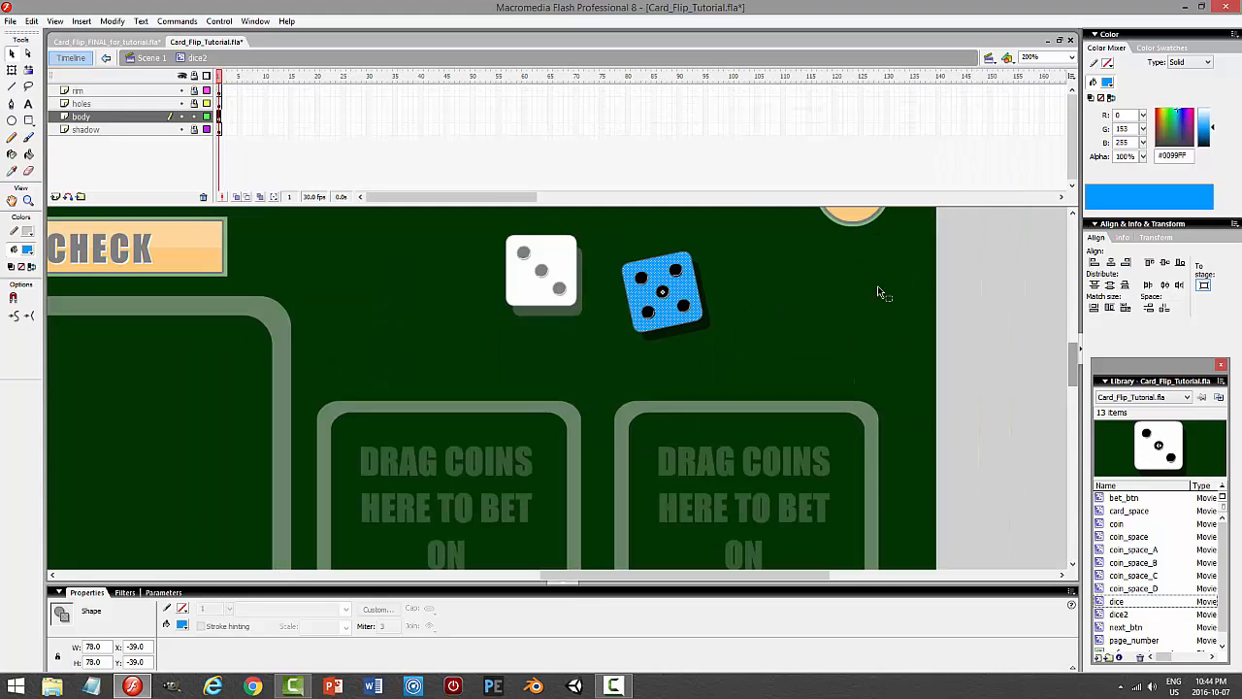
key(ctrl+z)
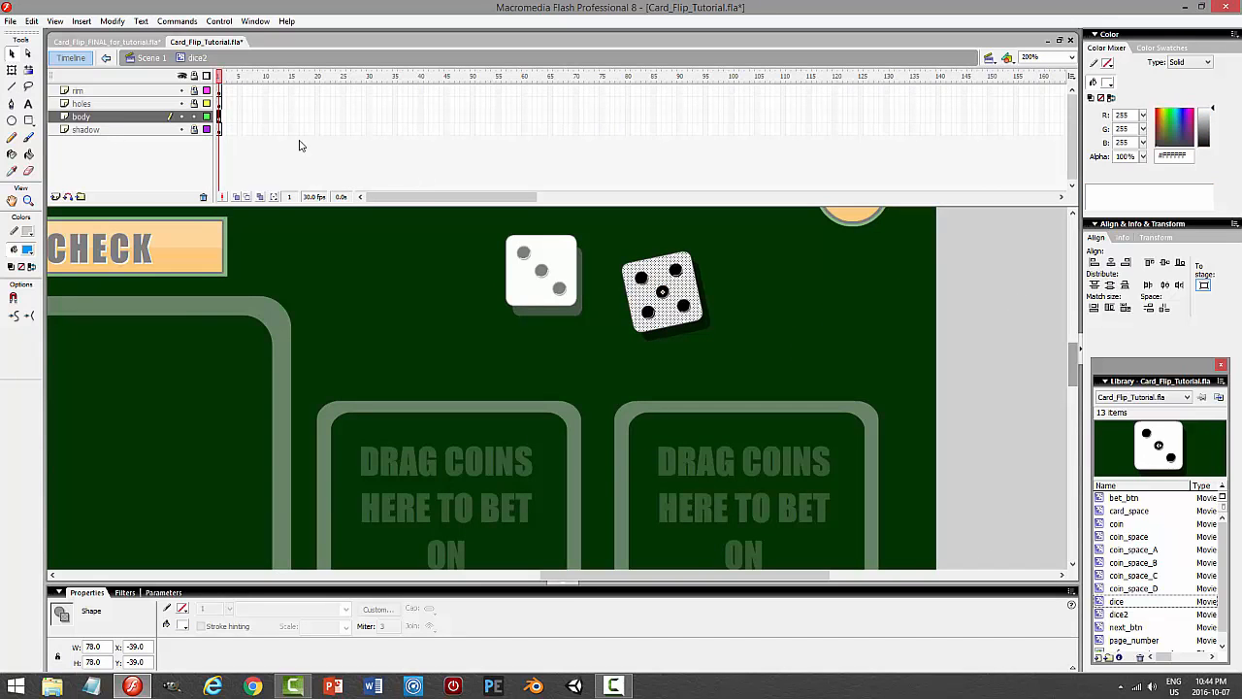
click(155, 60)
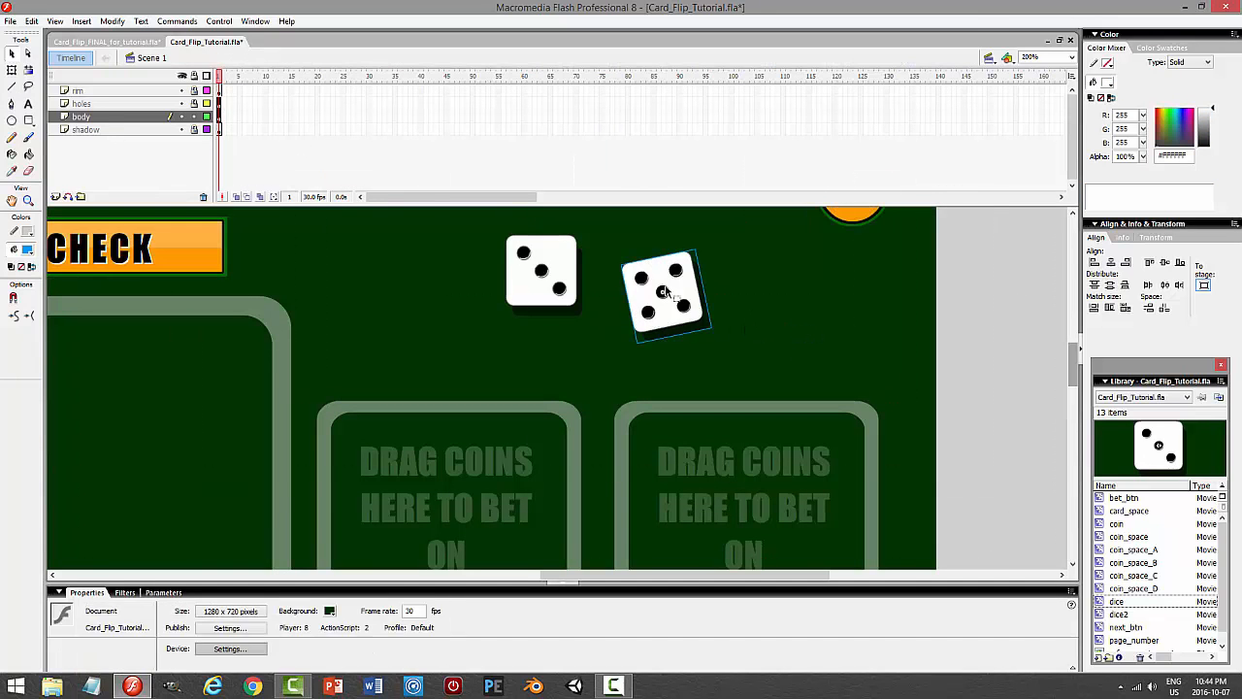
Scale the tilted dice2 instance to 85% with Scale and Rotate, keeping the rotation at 0 degrees.
click(111, 20)
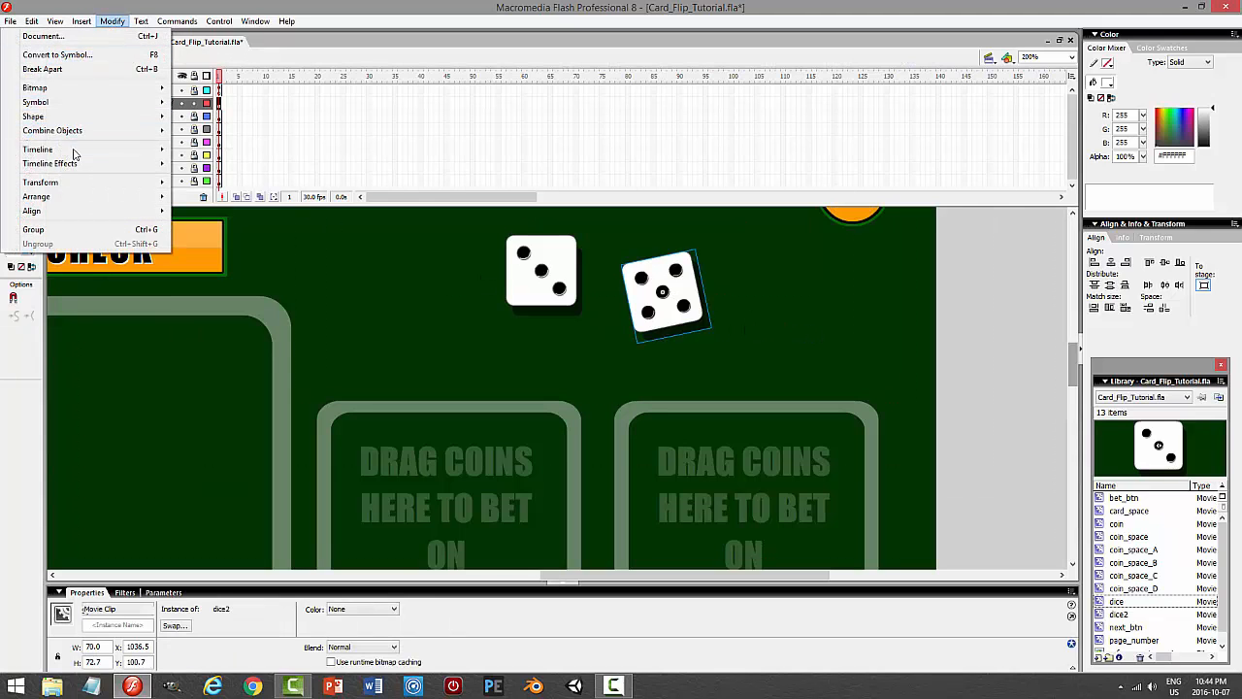
mouse_move(70, 184)
click(233, 253)
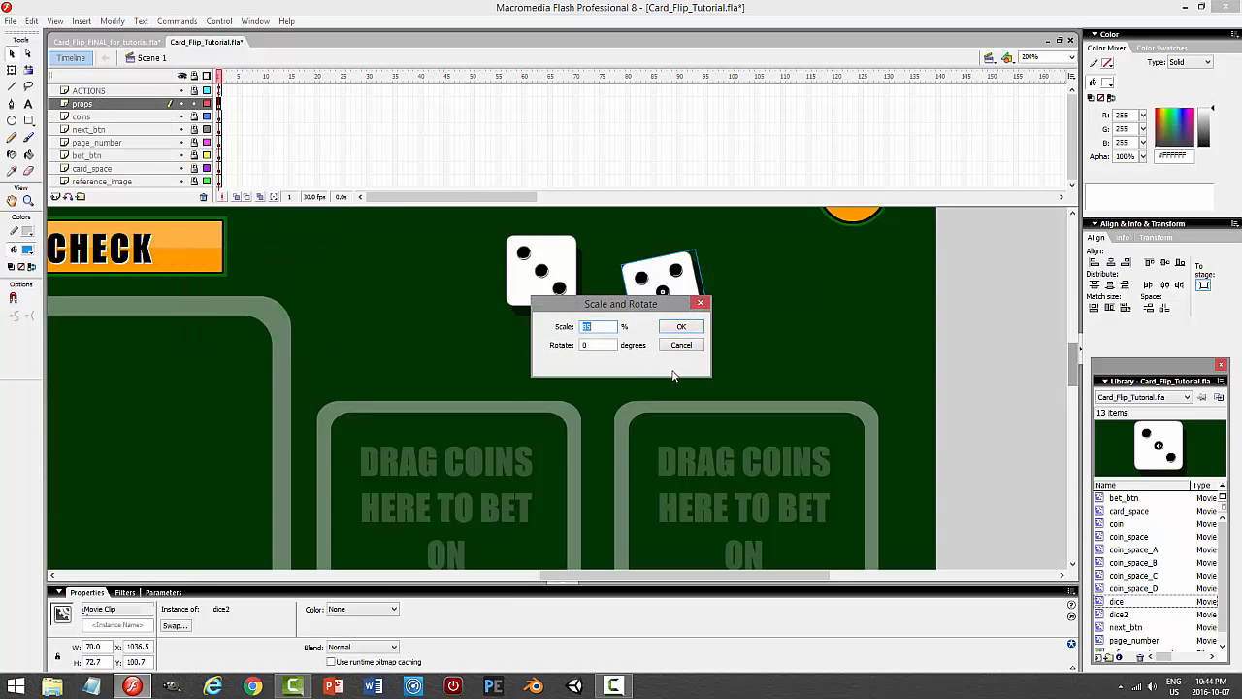
click(681, 327)
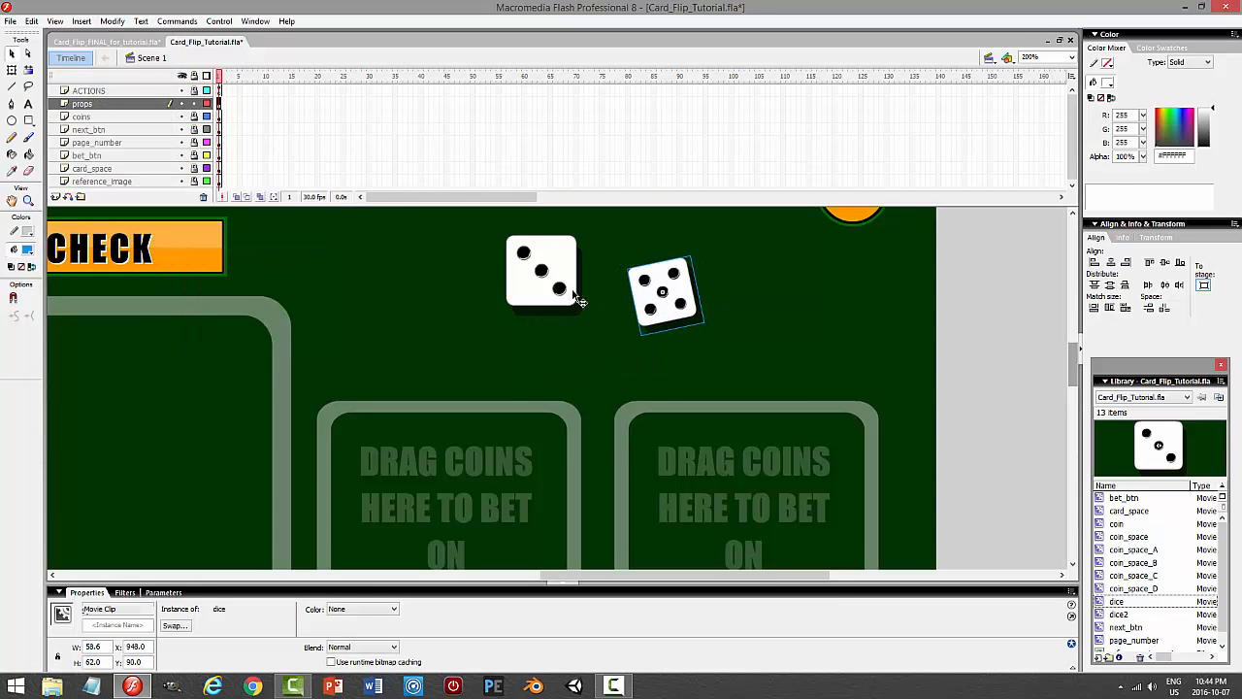
Scale the three-dot dice instance to 85% as well and preview the movie.
click(112, 20)
mouse_move(78, 183)
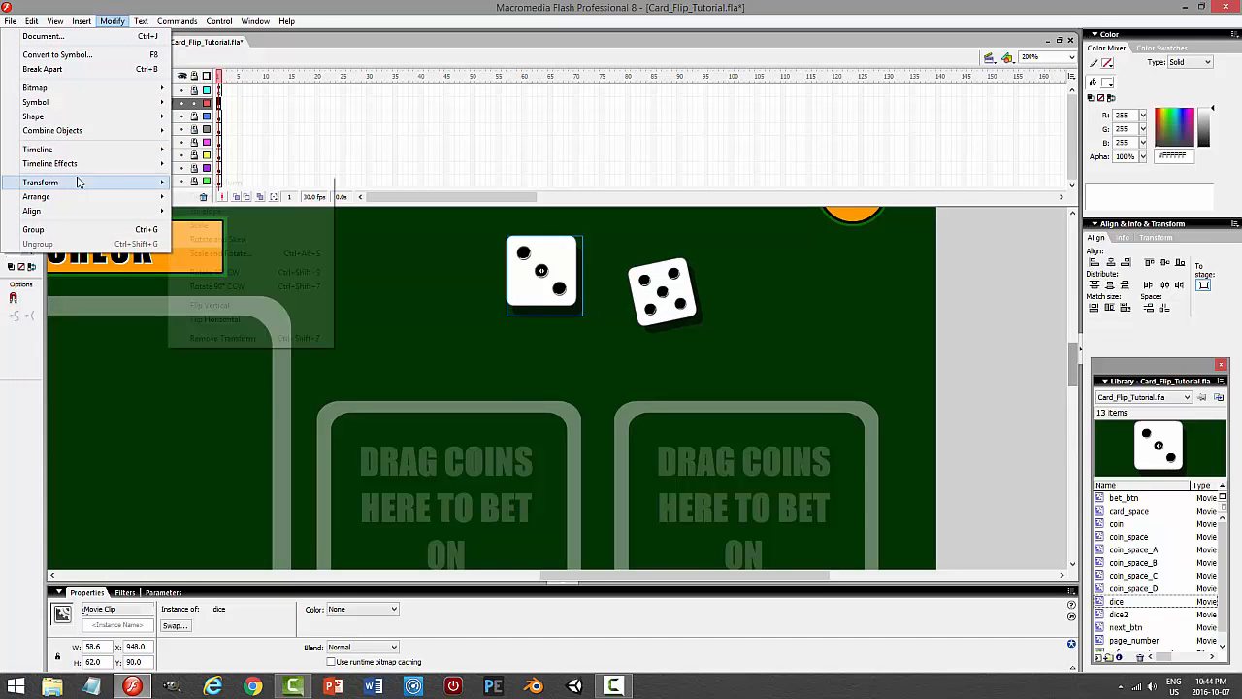
click(233, 254)
text(85)
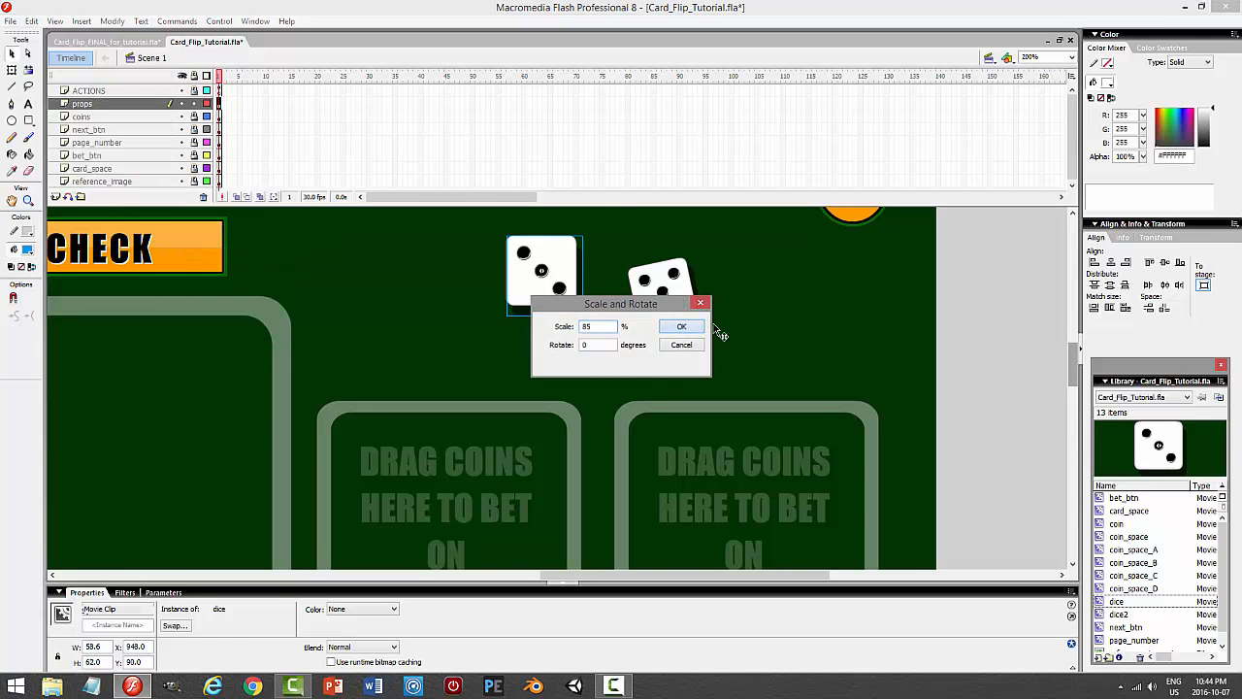
click(681, 327)
click(804, 305)
key(ctrl+Return)
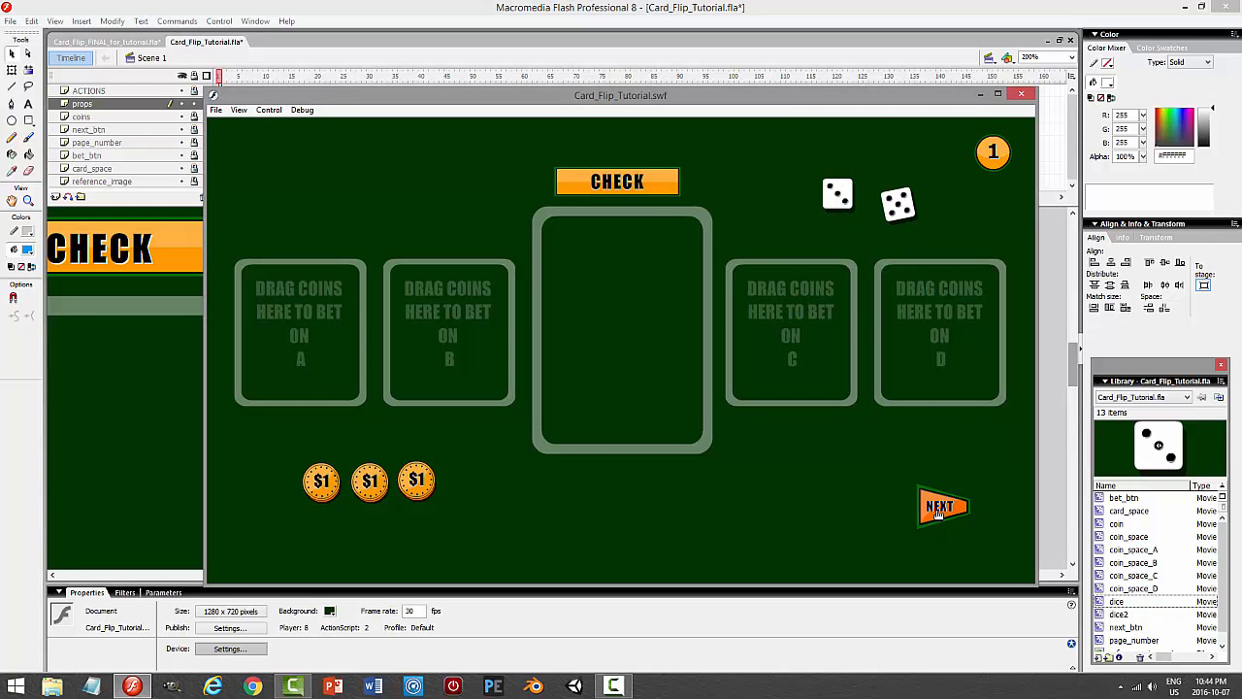
click(1021, 94)
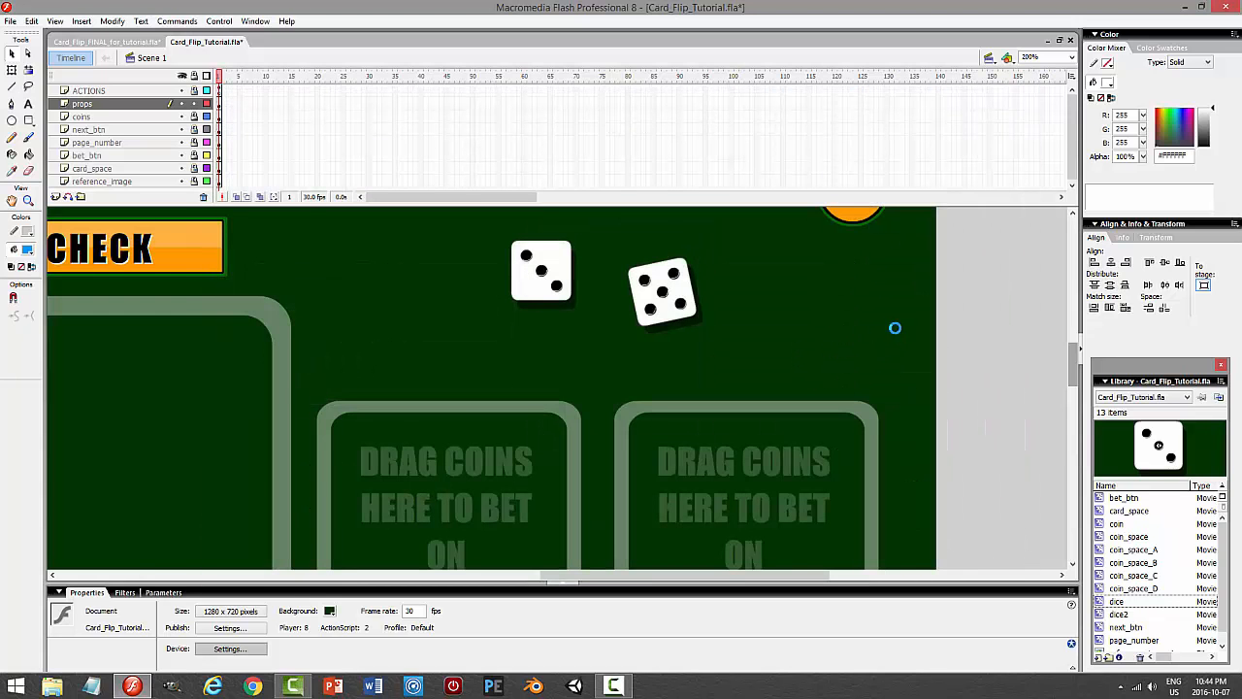
Lock the props layer and save the document.
key(ctrl+s)
click(195, 104)
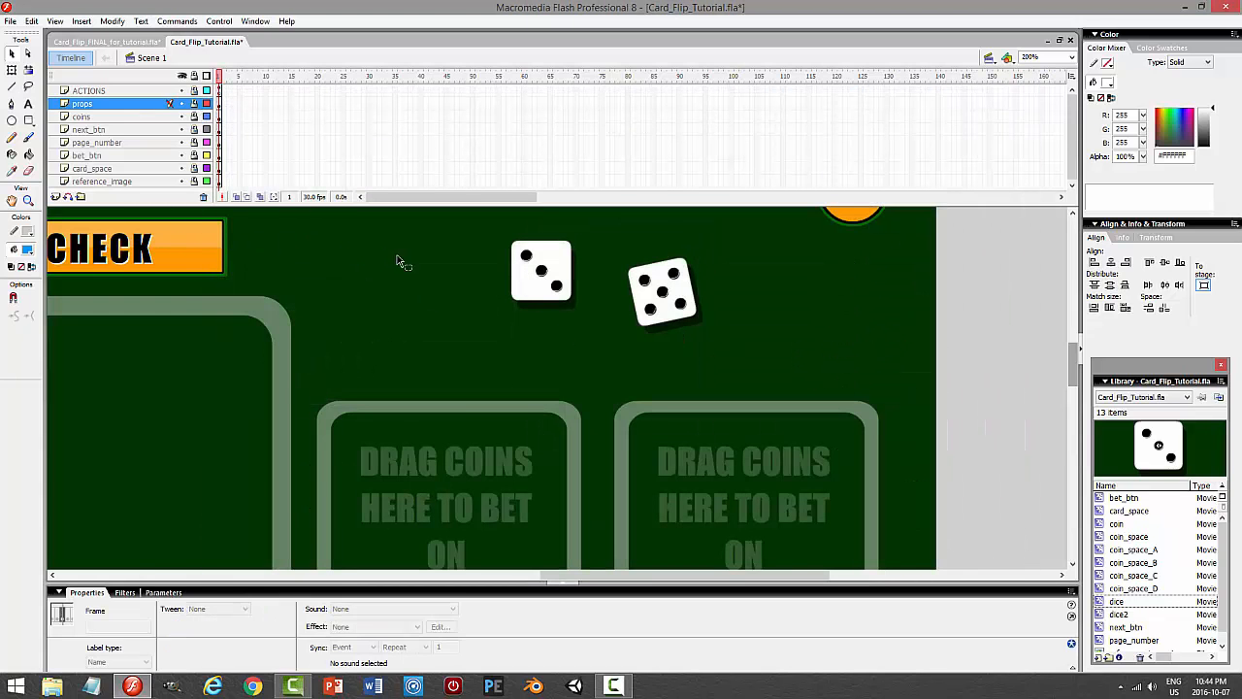
click(788, 344)
key(ctrl+s)
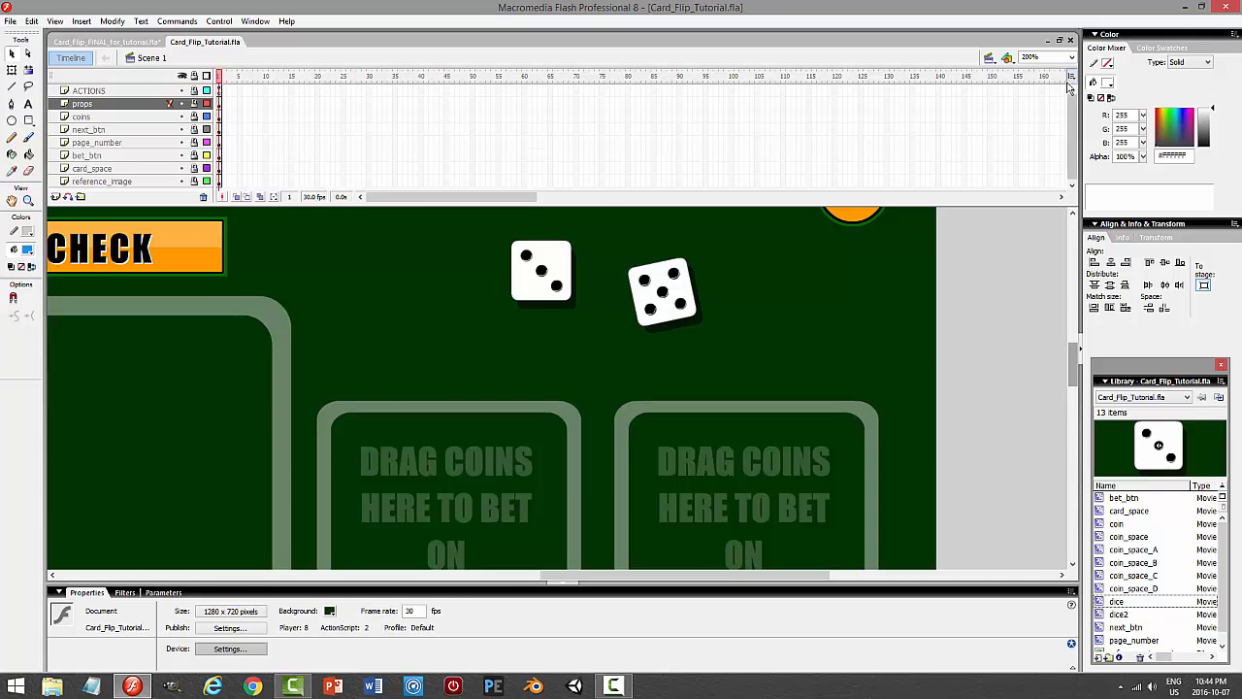
Set the stage zoom to 100% and bring the dice and betting spaces into view.
click(1072, 58)
click(1045, 108)
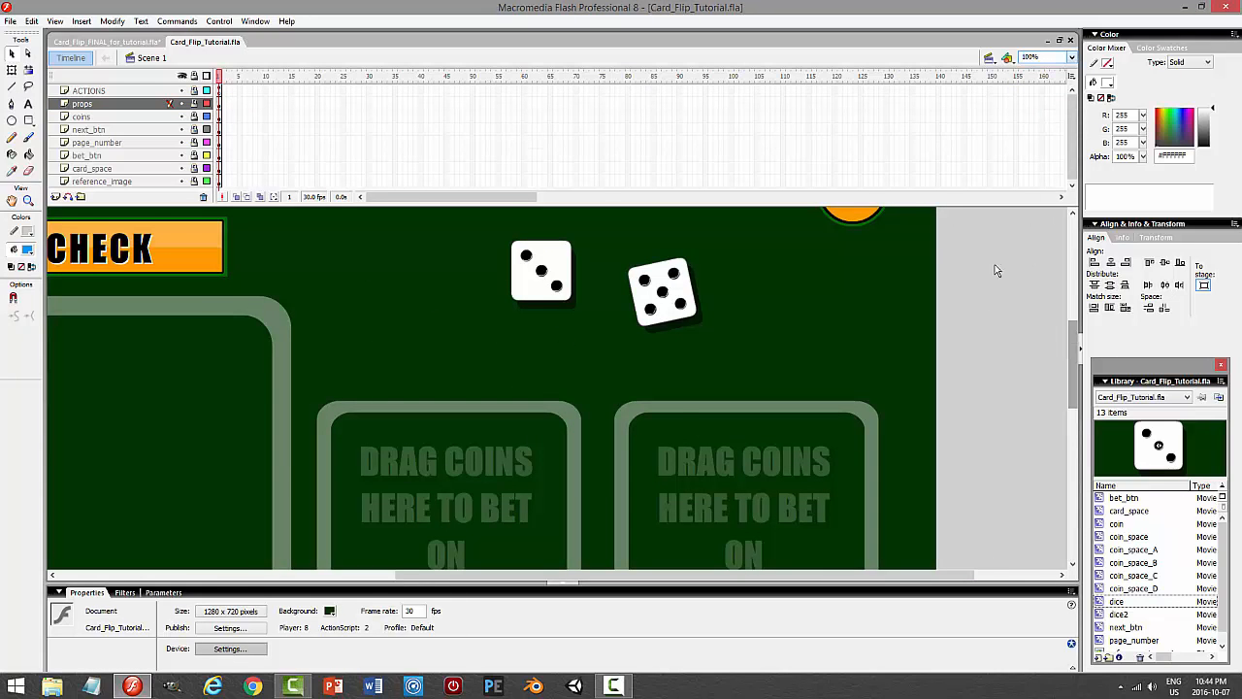
drag(732, 576, 696, 576)
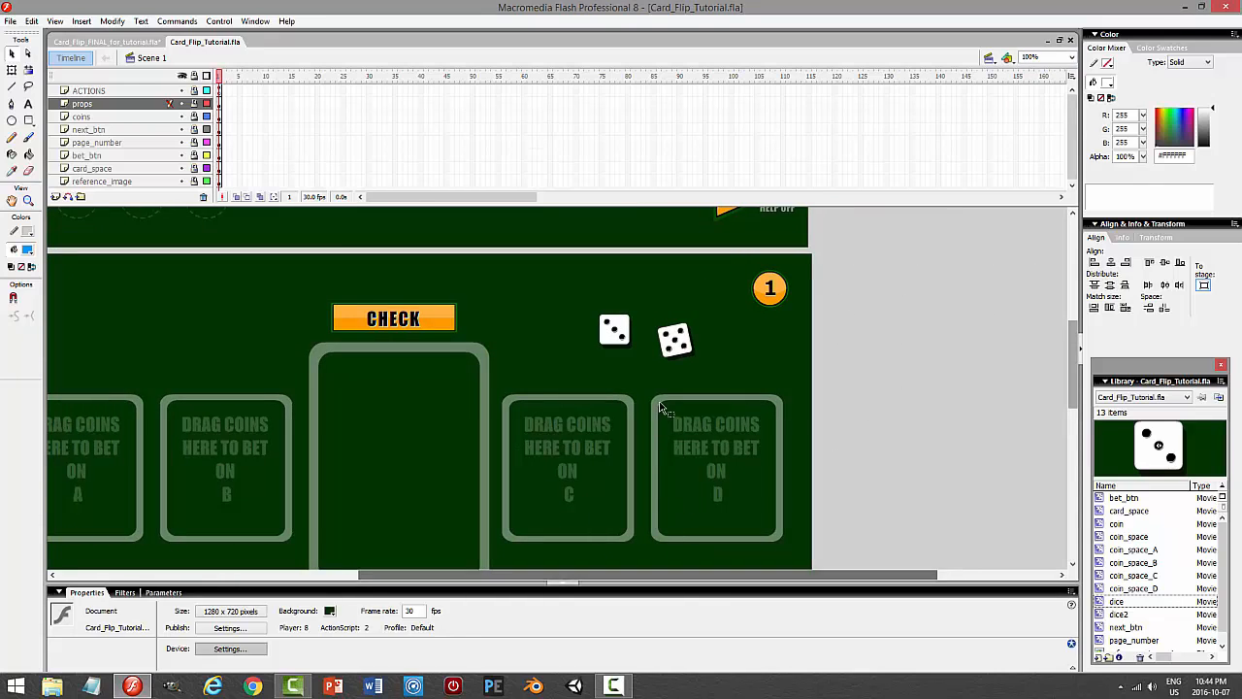
Unlock the props layer, move the tilted five-dot dice closer to the three-dot dice, and preview the saved movie.
click(193, 104)
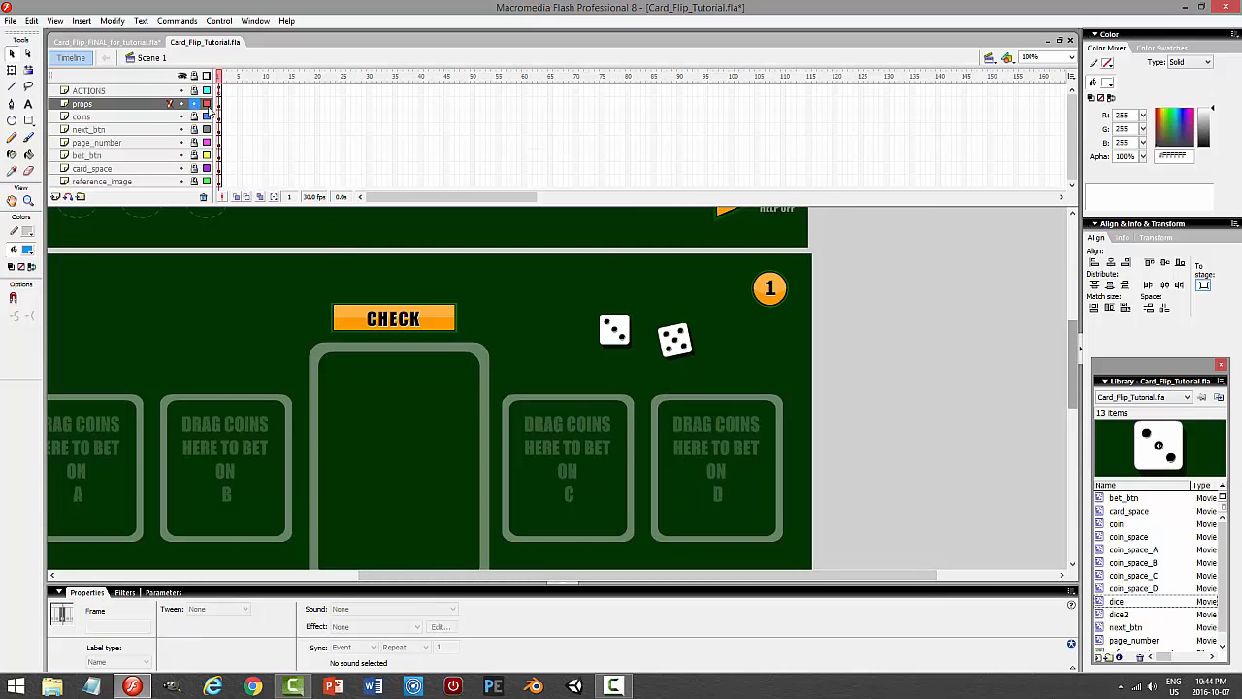
click(676, 345)
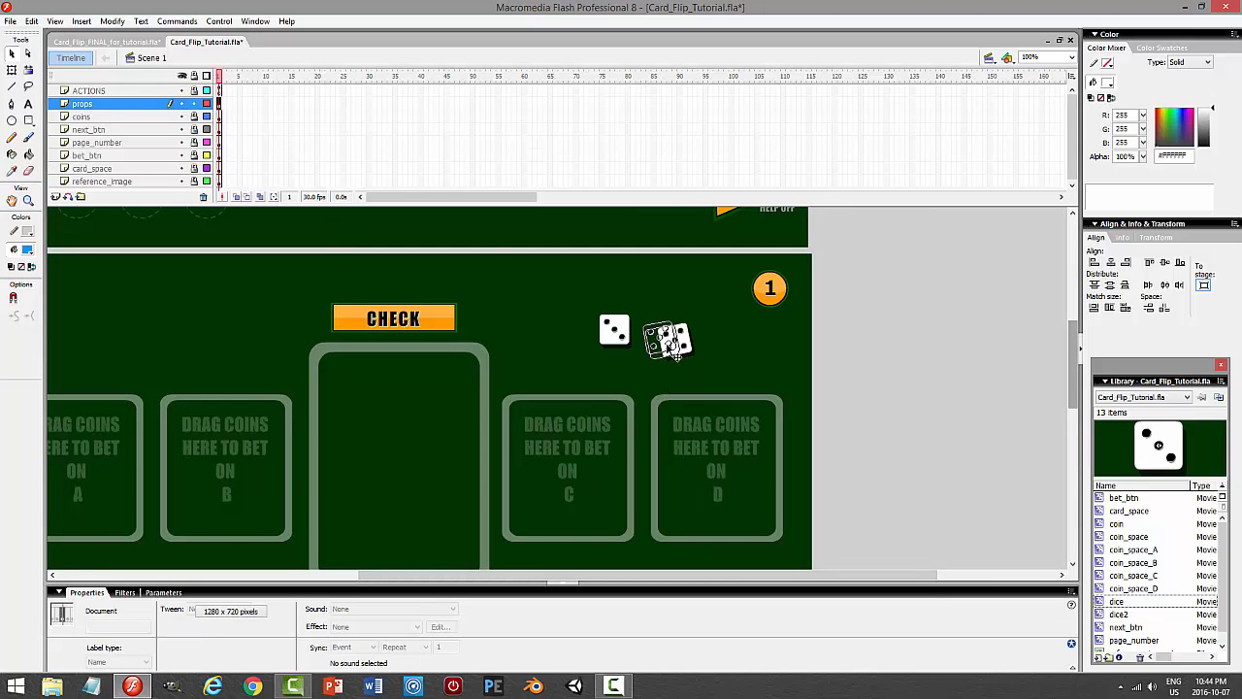
click(703, 351)
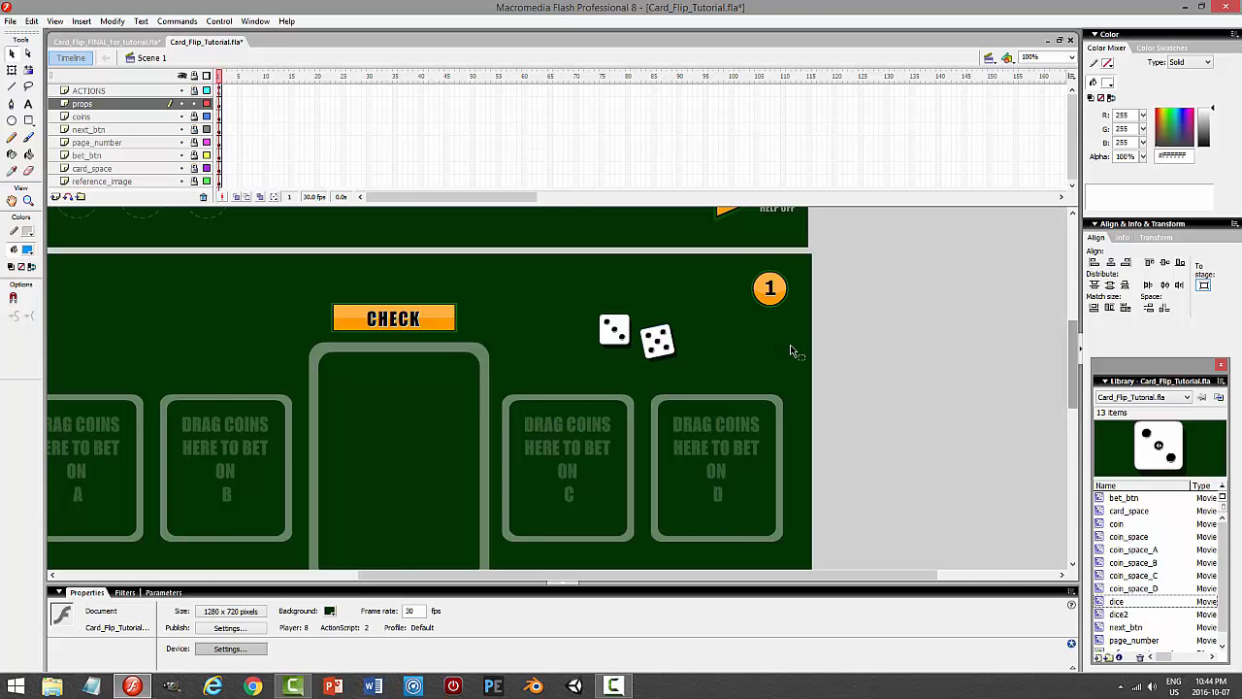
key(ctrl+s)
key(ctrl+Return)
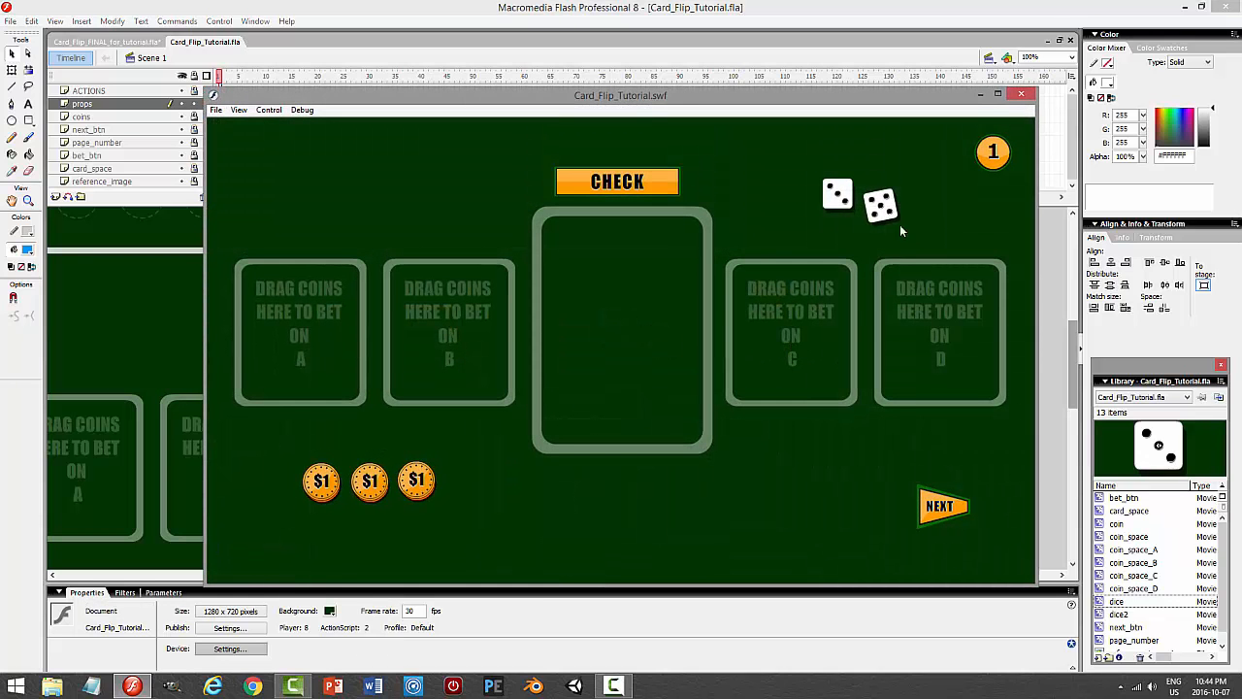
click(1022, 95)
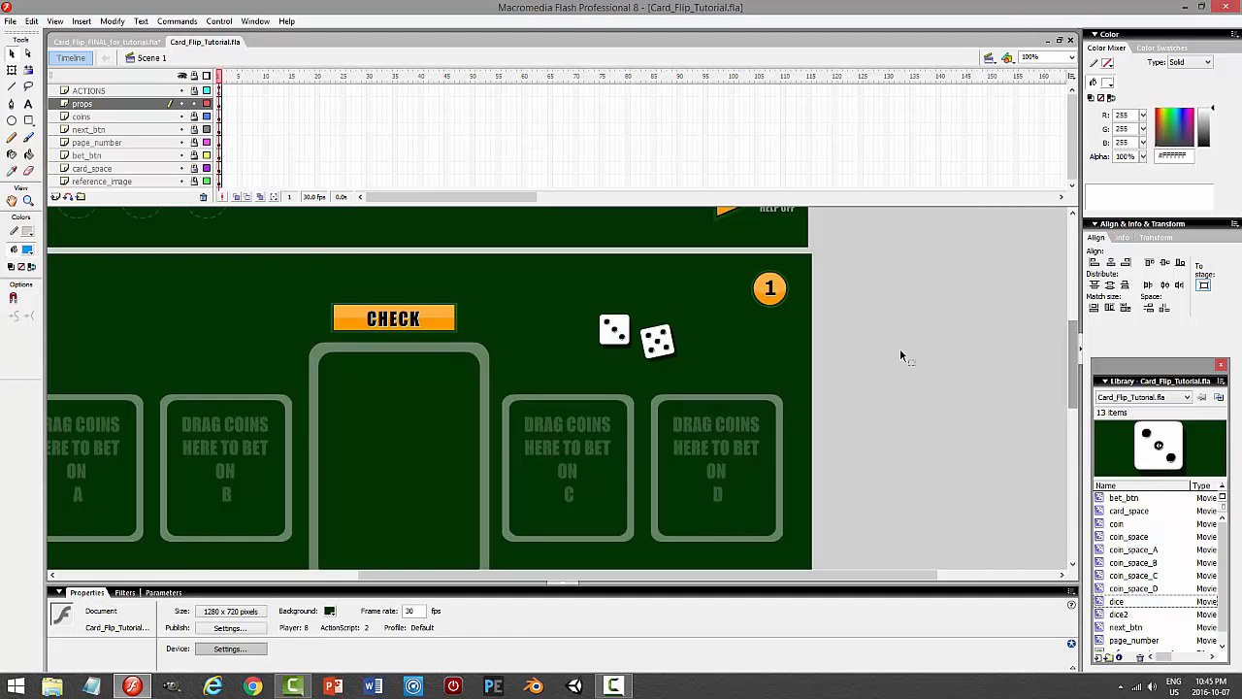
Lock the props layer against further edits and save the document.
click(193, 104)
key(ctrl+s)
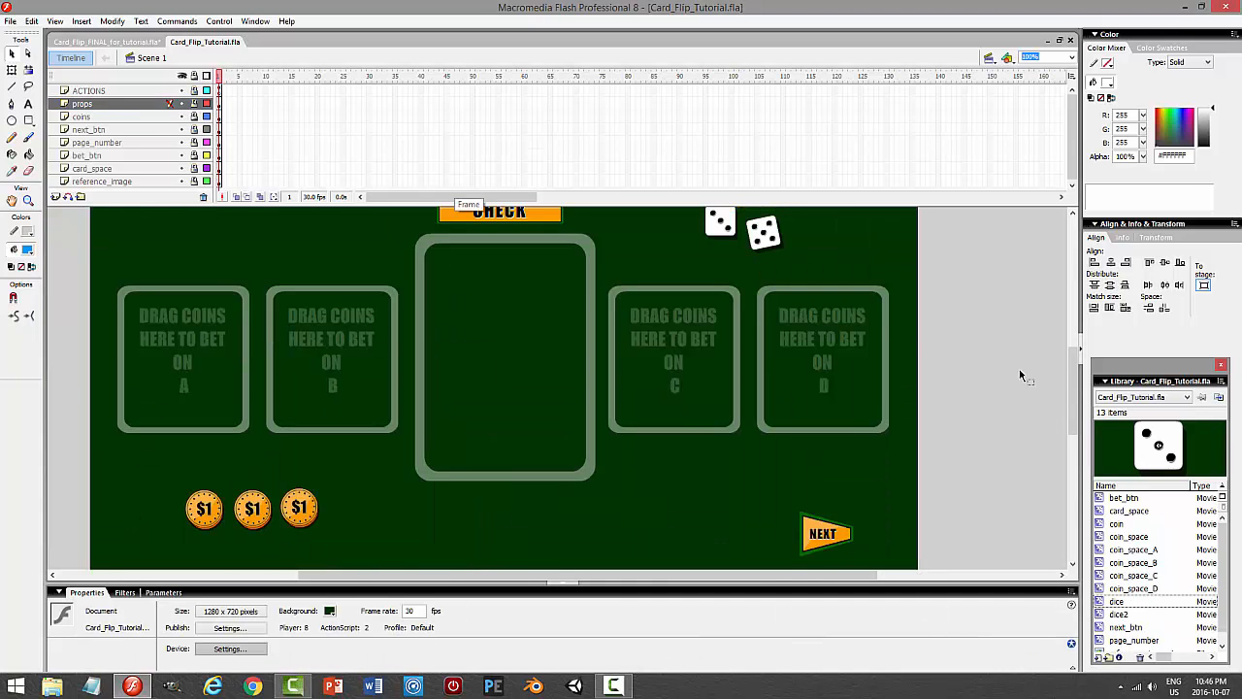
drag(1074, 393, 1077, 278)
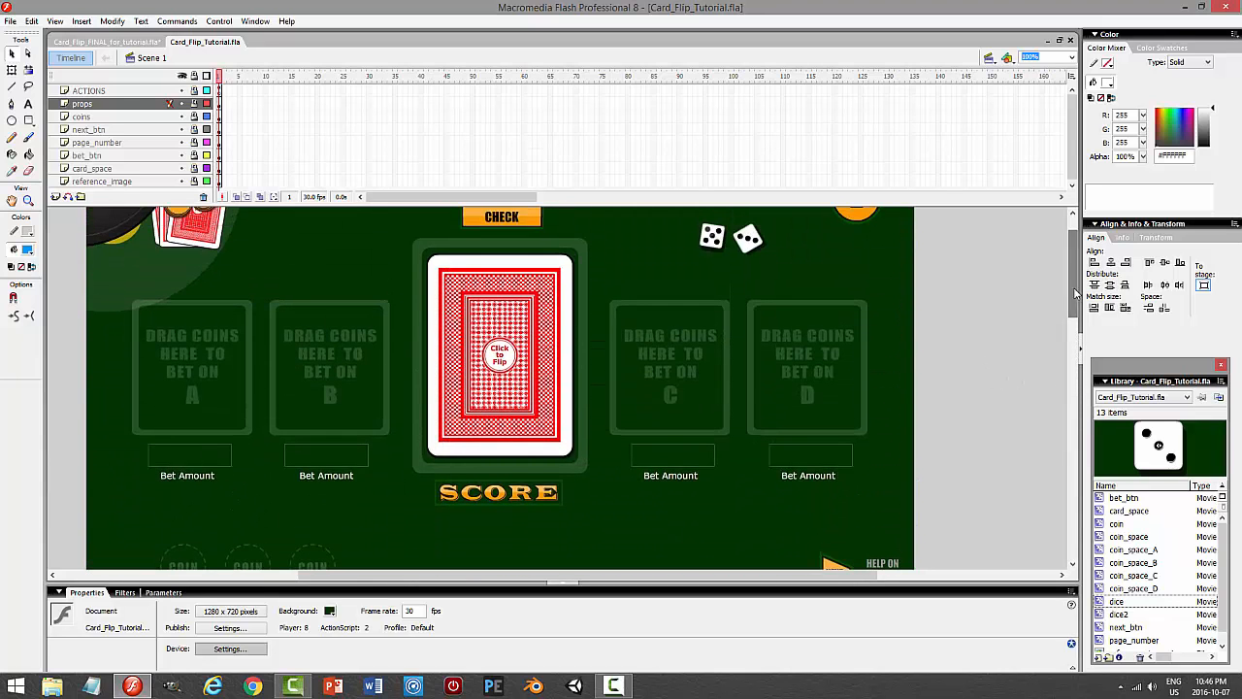